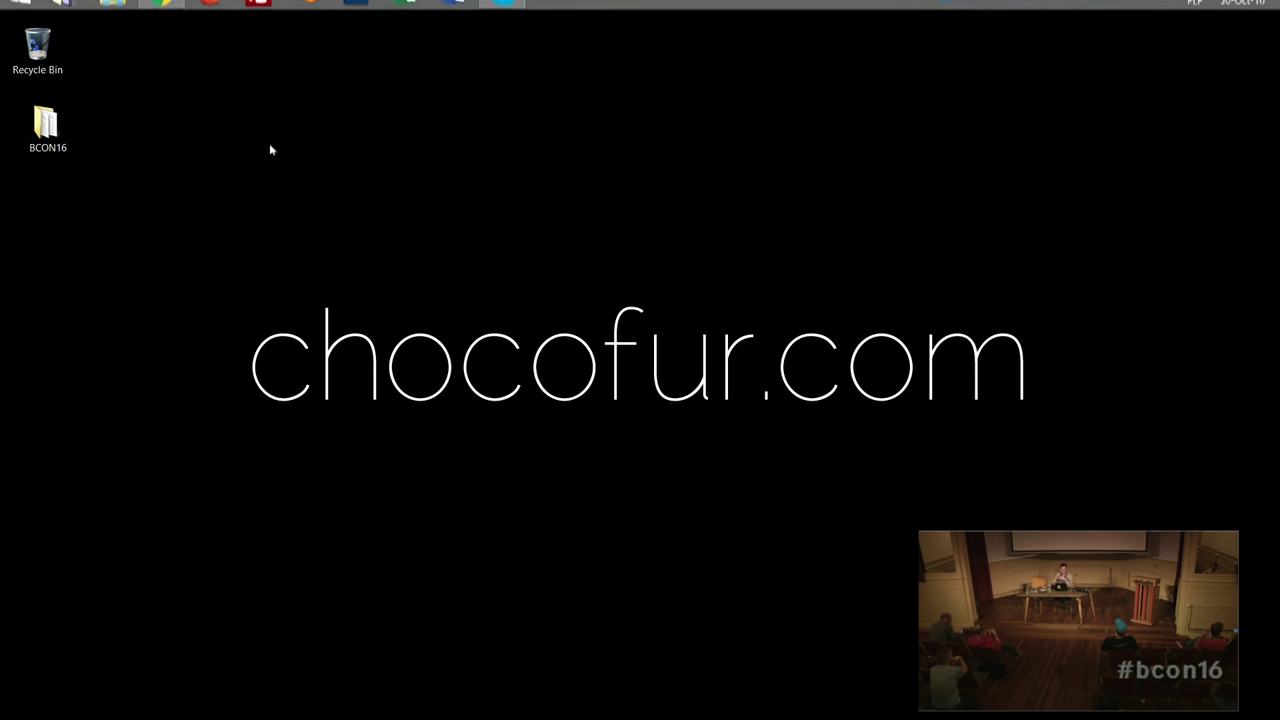
Step: Bring up the chocofur.com page in Chrome, then enter notextures.com in a new tab
{"action": "left_click", "coordinate": [162, 15]}
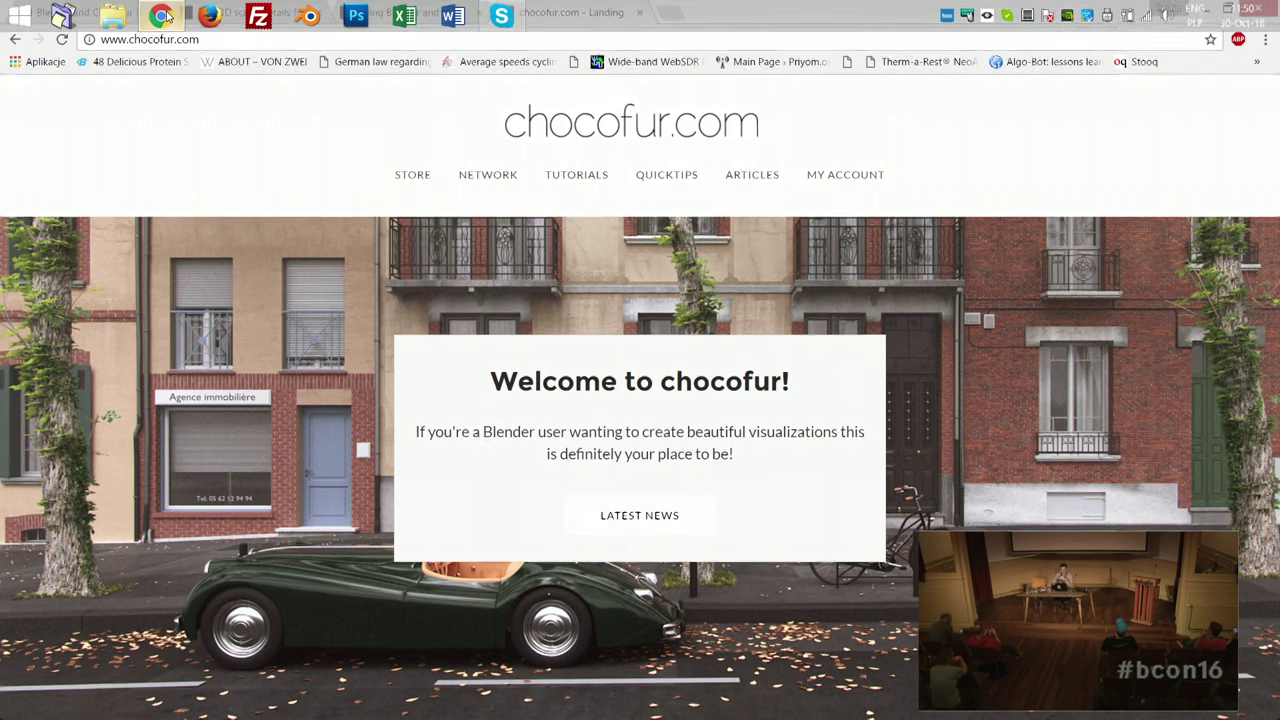
{"action": "left_click", "coordinate": [667, 16]}
{"action": "type", "text": "notextures"}
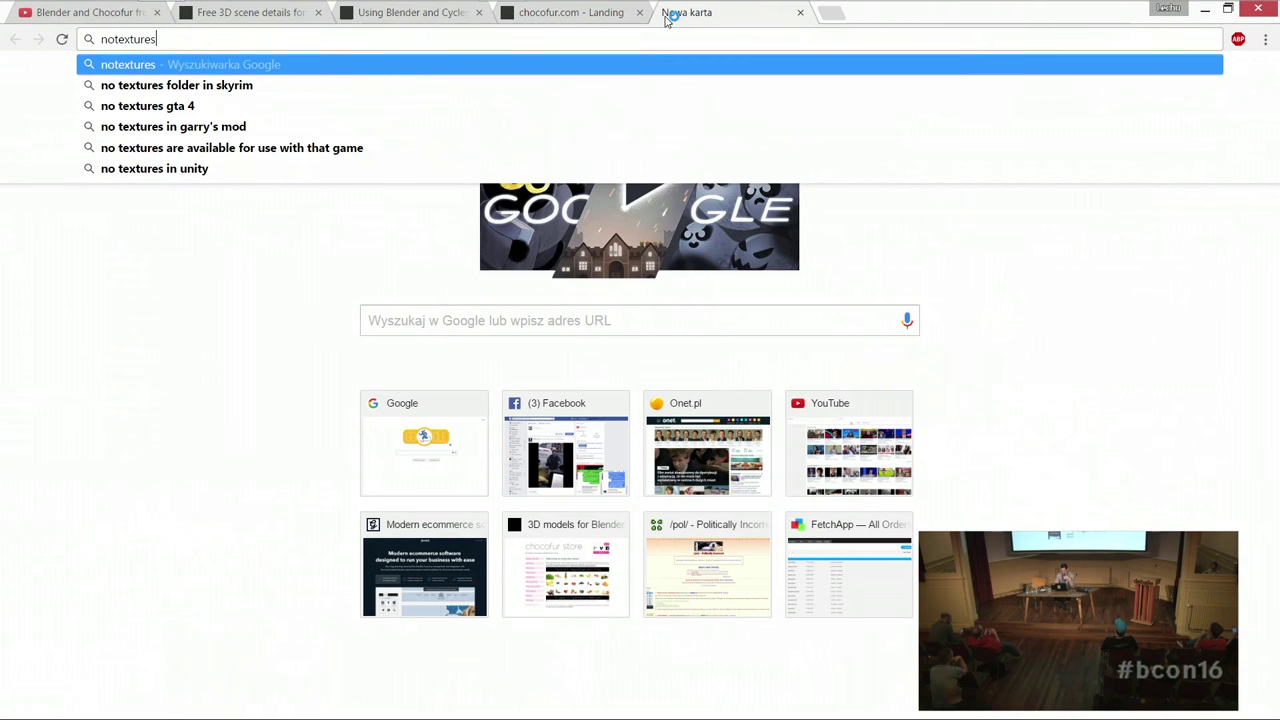
{"action": "type", "text": ".com"}
Step: Load notextures.com and scroll through its Welcome to Notextures homepage
{"action": "key", "text": "Return"}
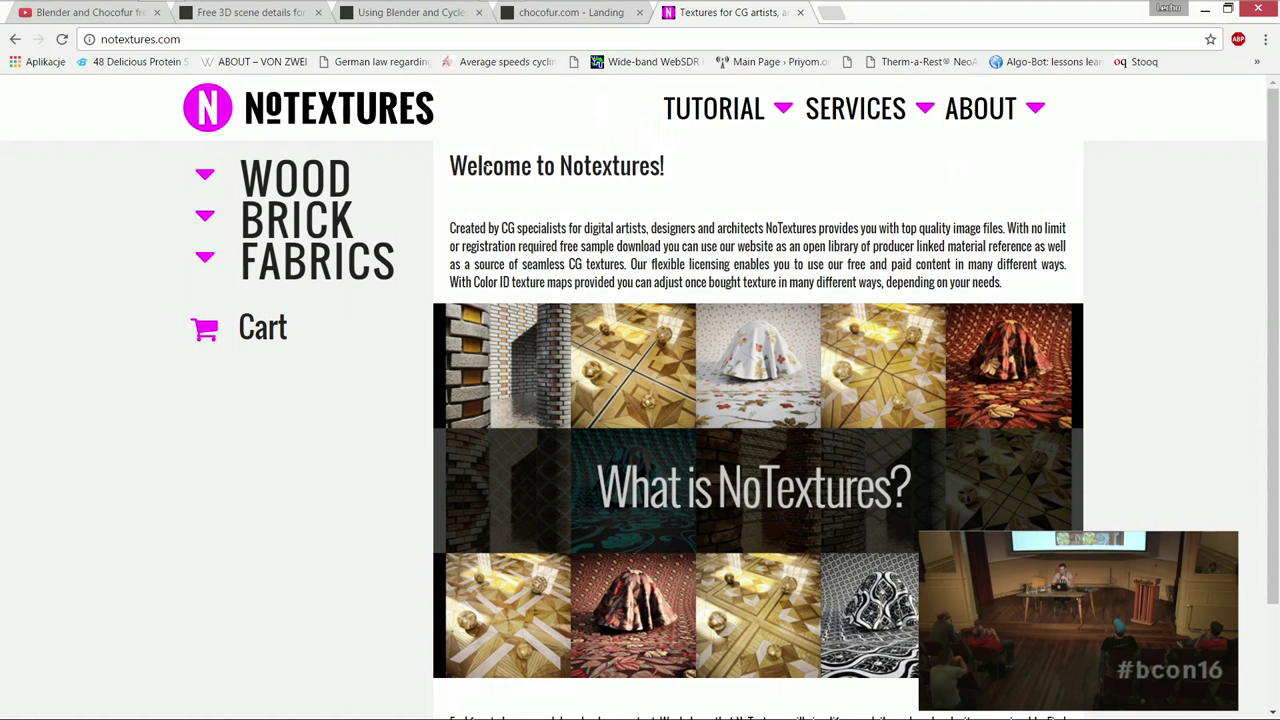
{"action": "scroll", "coordinate": [570, 205], "scroll_direction": "down", "scroll_amount": 2}
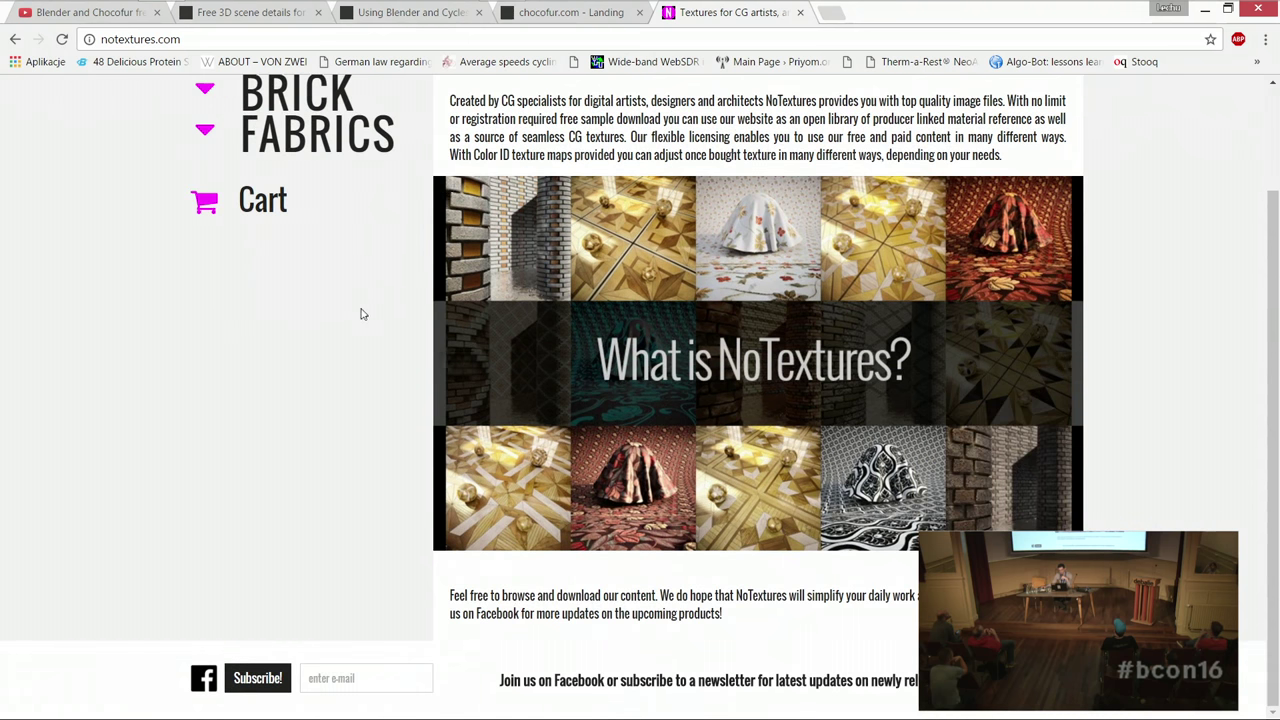
{"action": "scroll", "coordinate": [358, 313], "scroll_direction": "up", "scroll_amount": 2}
{"action": "mouse_move", "coordinate": [932, 402]}
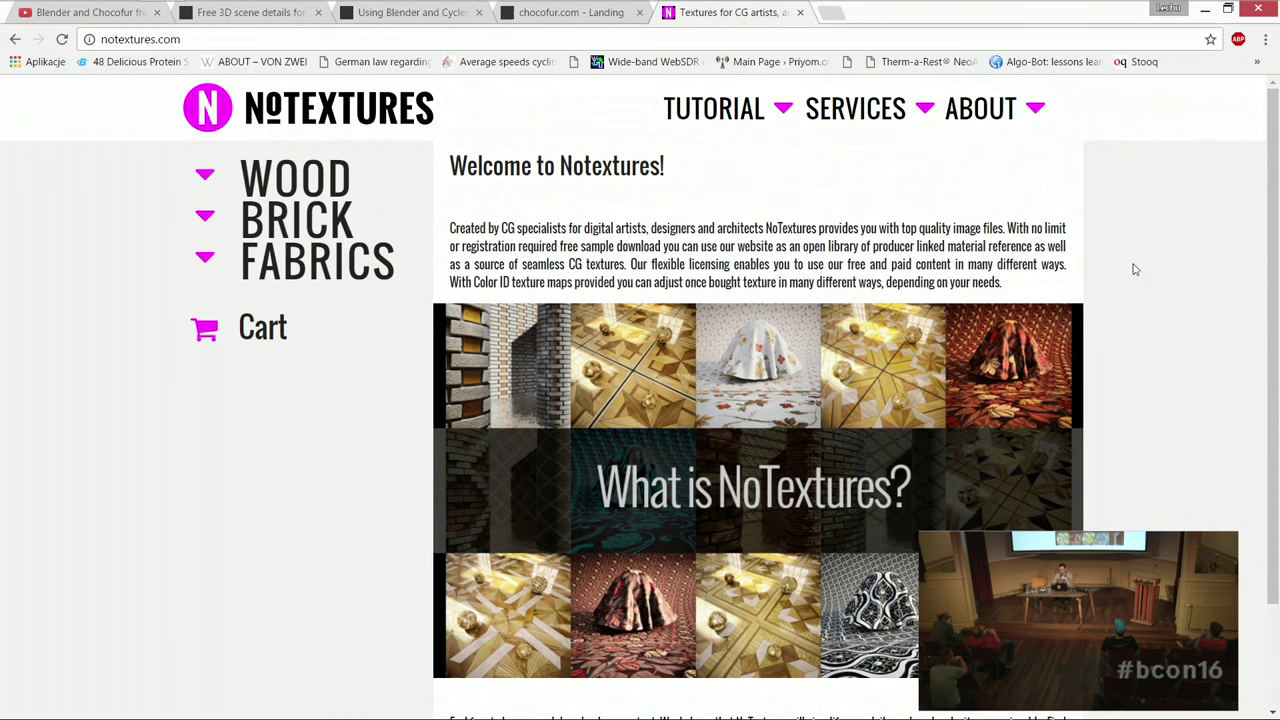
{"action": "mouse_move", "coordinate": [742, 357]}
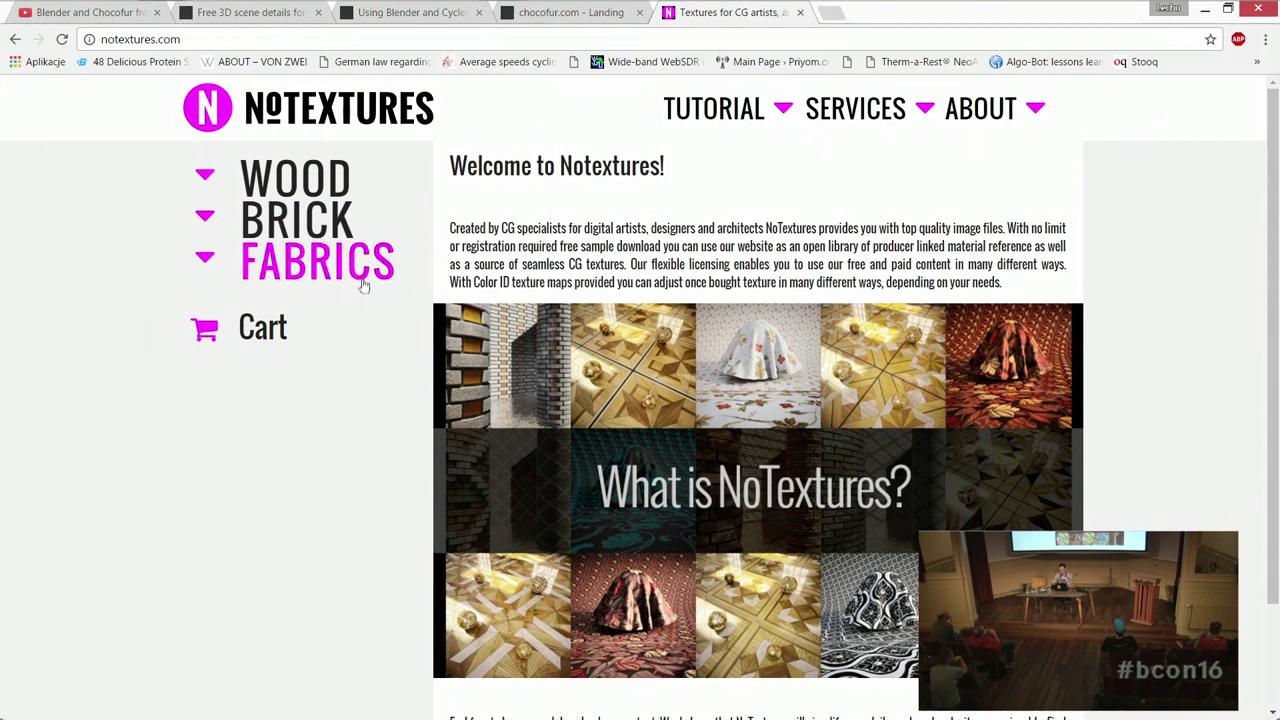
Step: In the Chocofur store tab, open Shaders > Concrete Solid and browse the concrete previews
{"action": "left_click", "coordinate": [245, 14]}
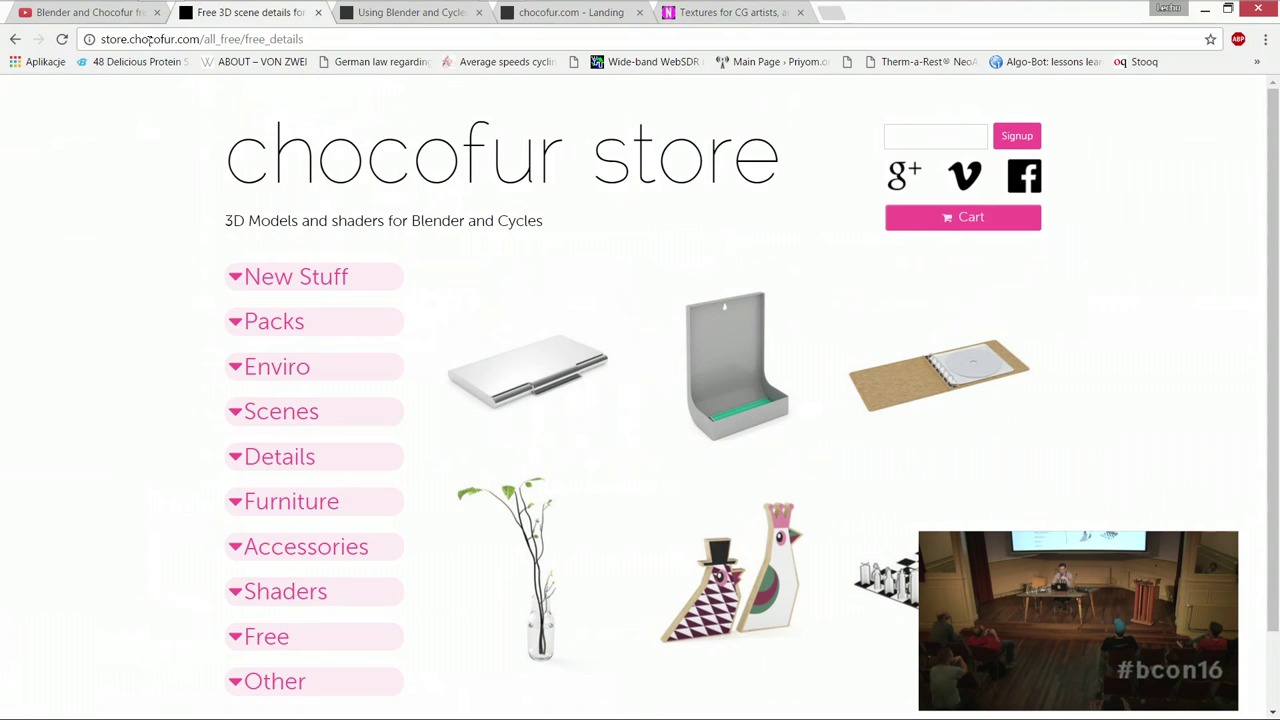
{"action": "scroll", "coordinate": [280, 440], "scroll_direction": "down", "scroll_amount": 1}
{"action": "left_click", "coordinate": [310, 557]}
{"action": "scroll", "coordinate": [310, 557], "scroll_direction": "down", "scroll_amount": 1}
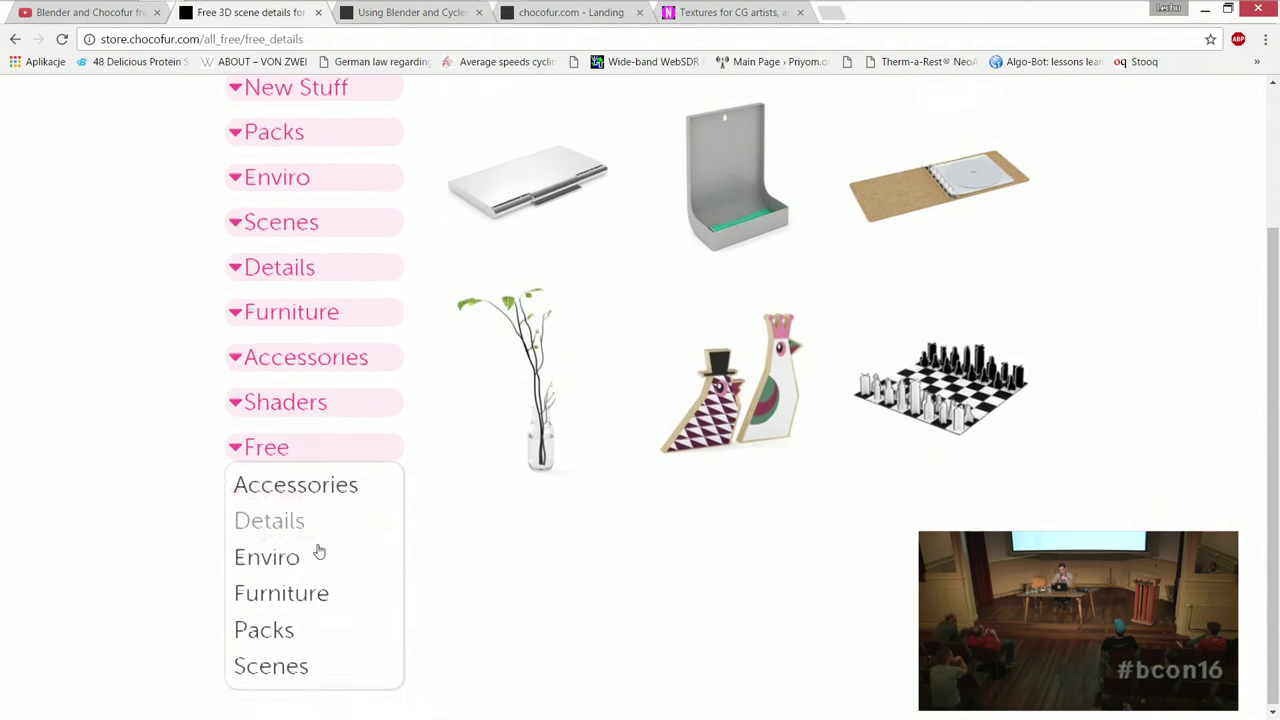
{"action": "scroll", "coordinate": [285, 645], "scroll_direction": "up", "scroll_amount": 1}
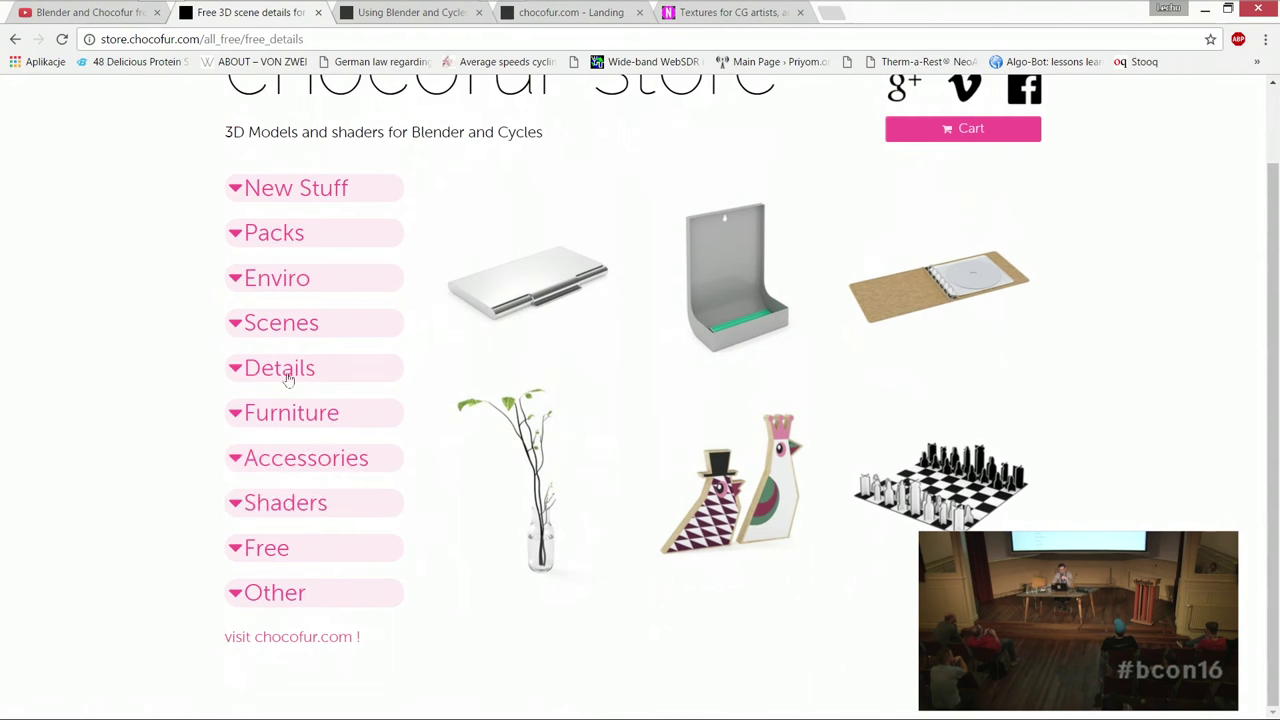
{"action": "left_click", "coordinate": [314, 505]}
{"action": "scroll", "coordinate": [300, 505], "scroll_direction": "down", "scroll_amount": 3}
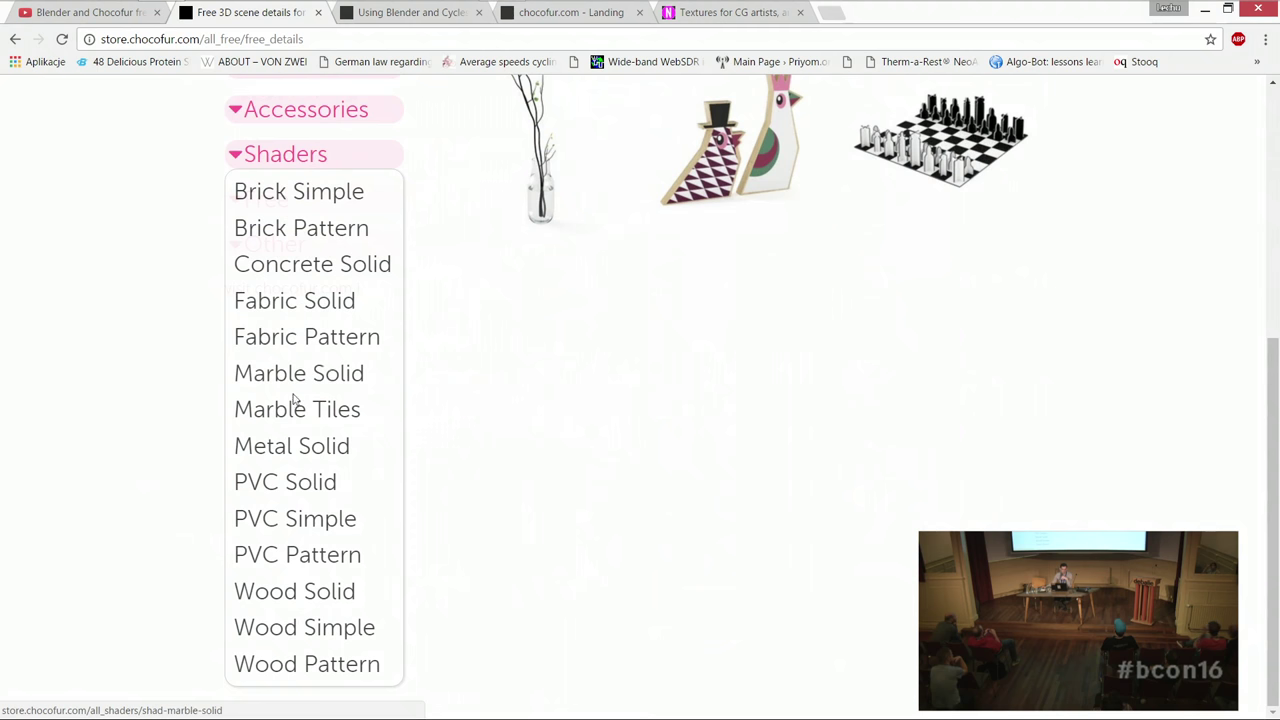
{"action": "left_click", "coordinate": [290, 300]}
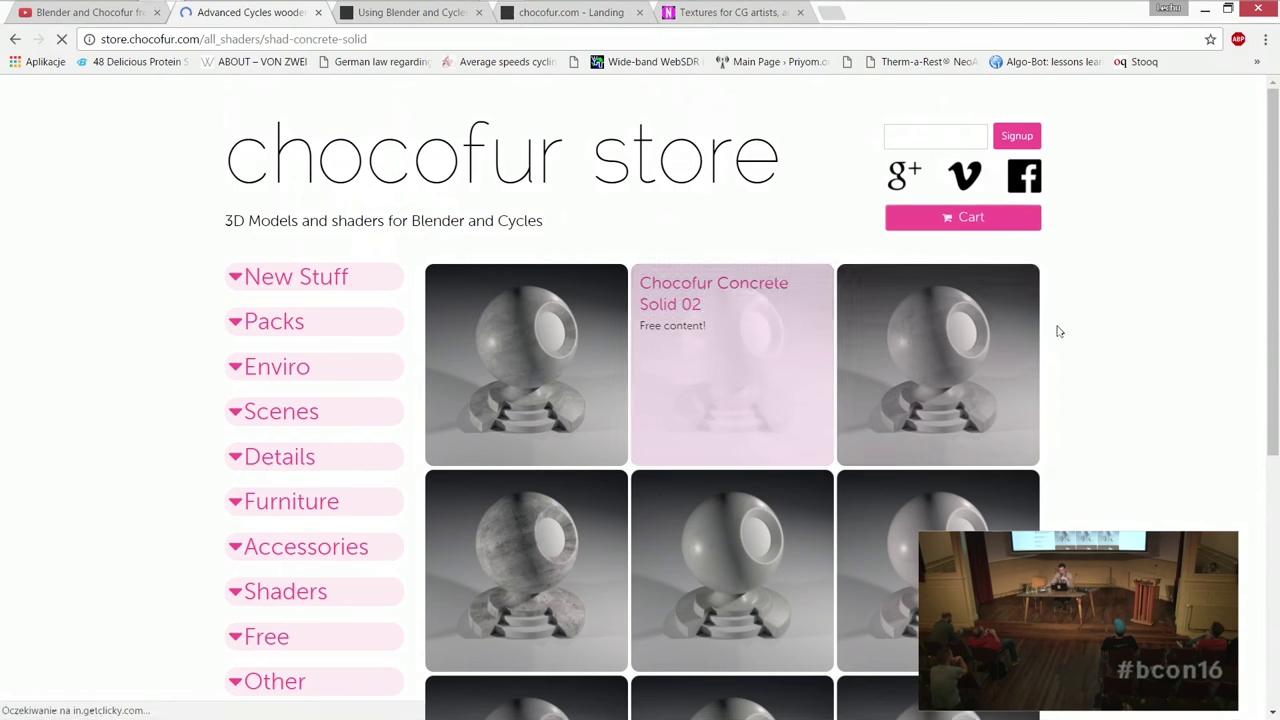
{"action": "scroll", "coordinate": [1143, 289], "scroll_direction": "down", "scroll_amount": 3}
{"action": "scroll", "coordinate": [962, 365], "scroll_direction": "up", "scroll_amount": 3}
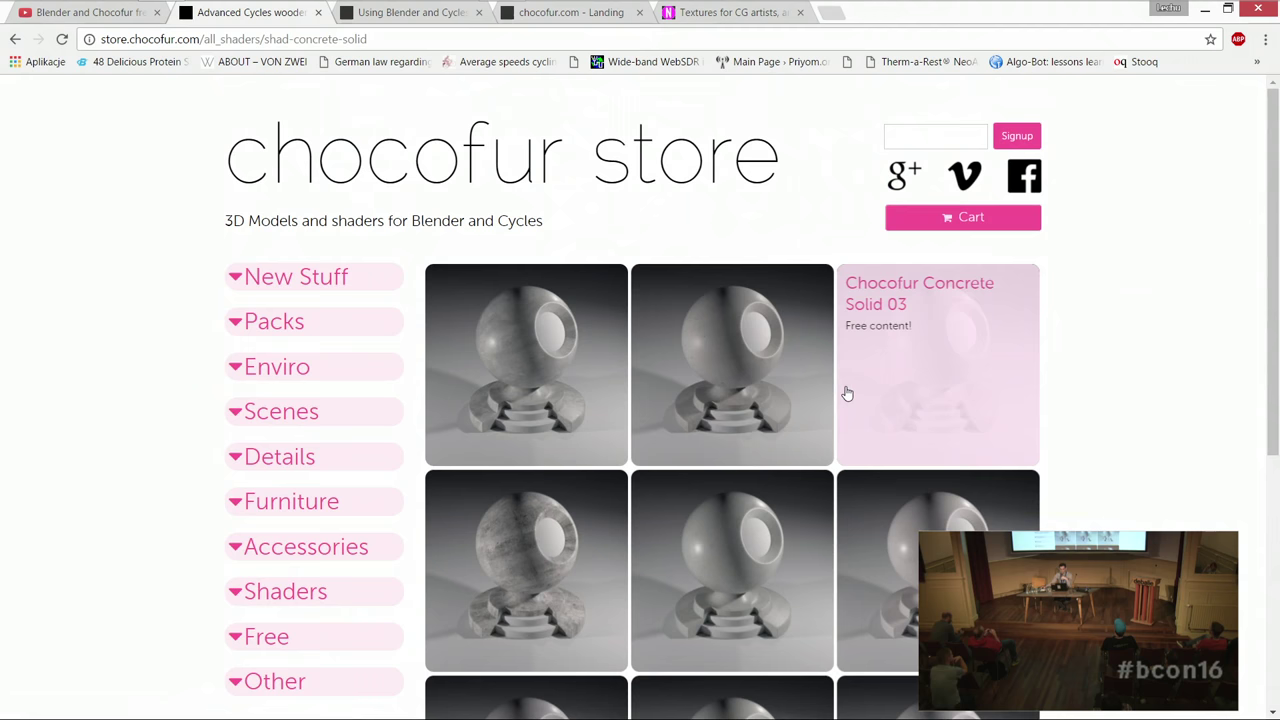
{"action": "scroll", "coordinate": [689, 374], "scroll_direction": "down", "scroll_amount": 1}
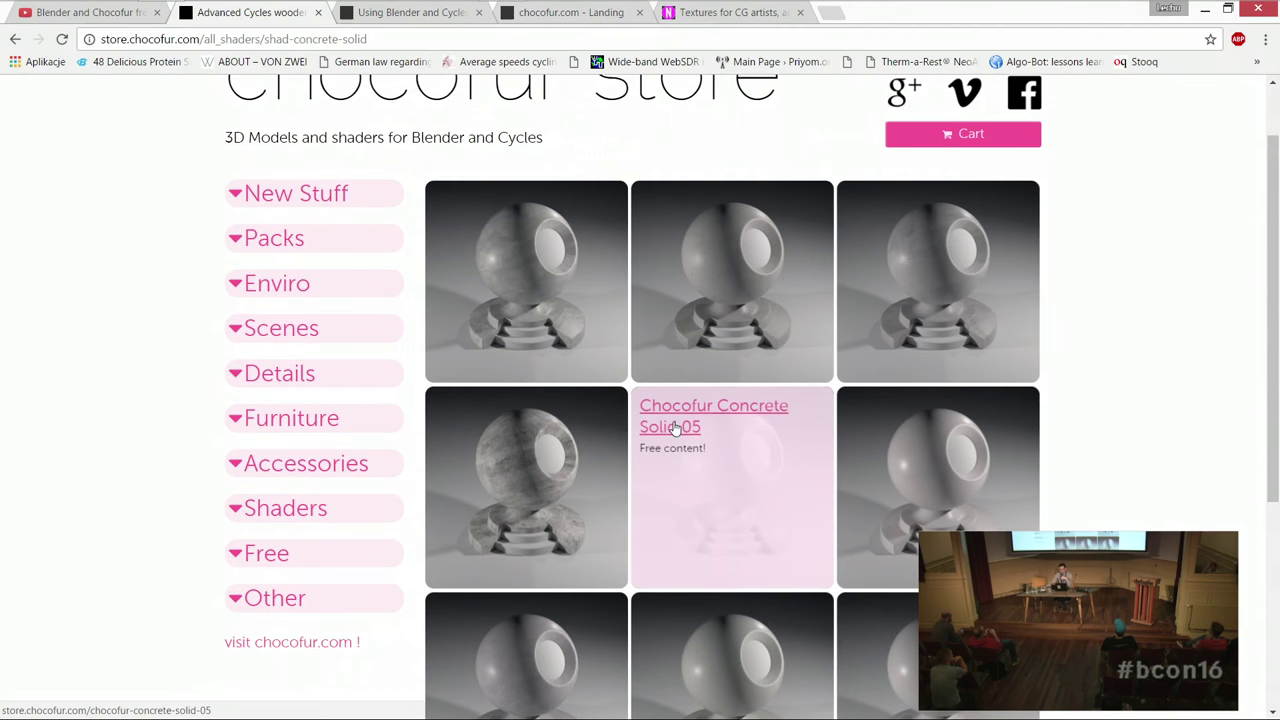
Step: Dismiss FileZilla's update notice and close its window, then return to the concrete shaders tab
{"action": "left_click", "coordinate": [571, 14]}
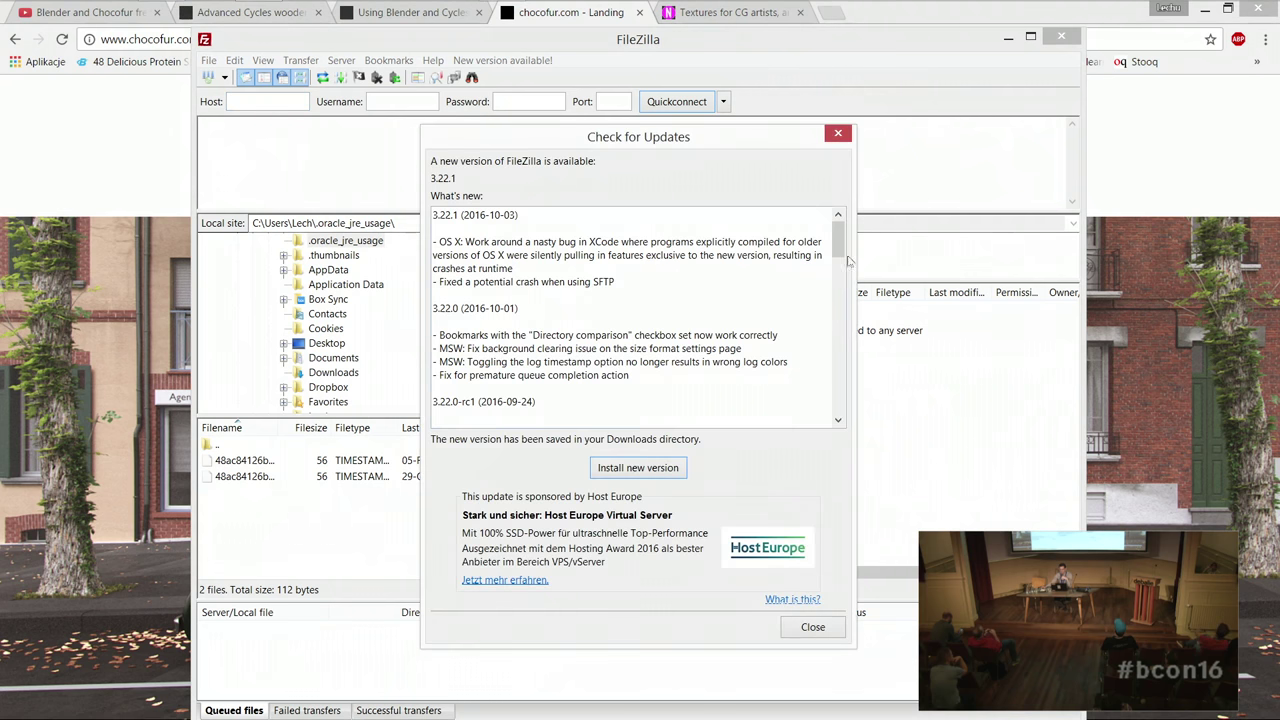
{"action": "left_click", "coordinate": [837, 133]}
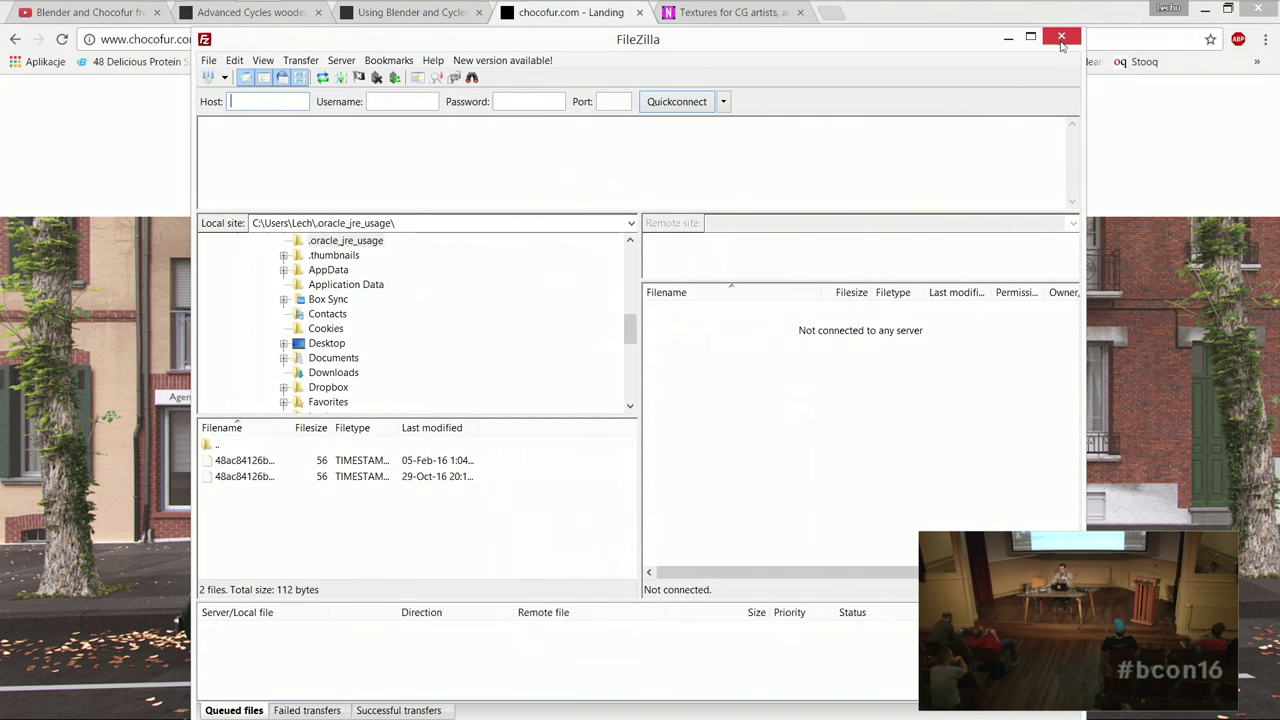
{"action": "left_click", "coordinate": [1060, 36]}
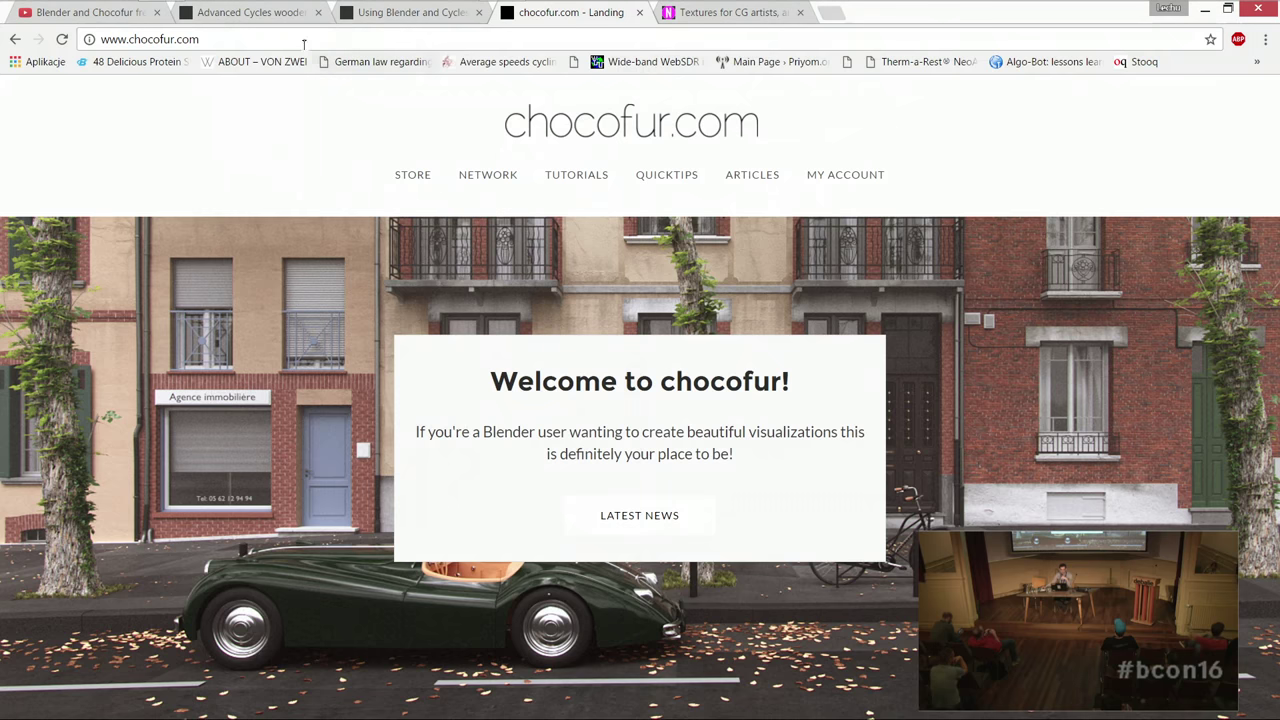
{"action": "left_click", "coordinate": [297, 13]}
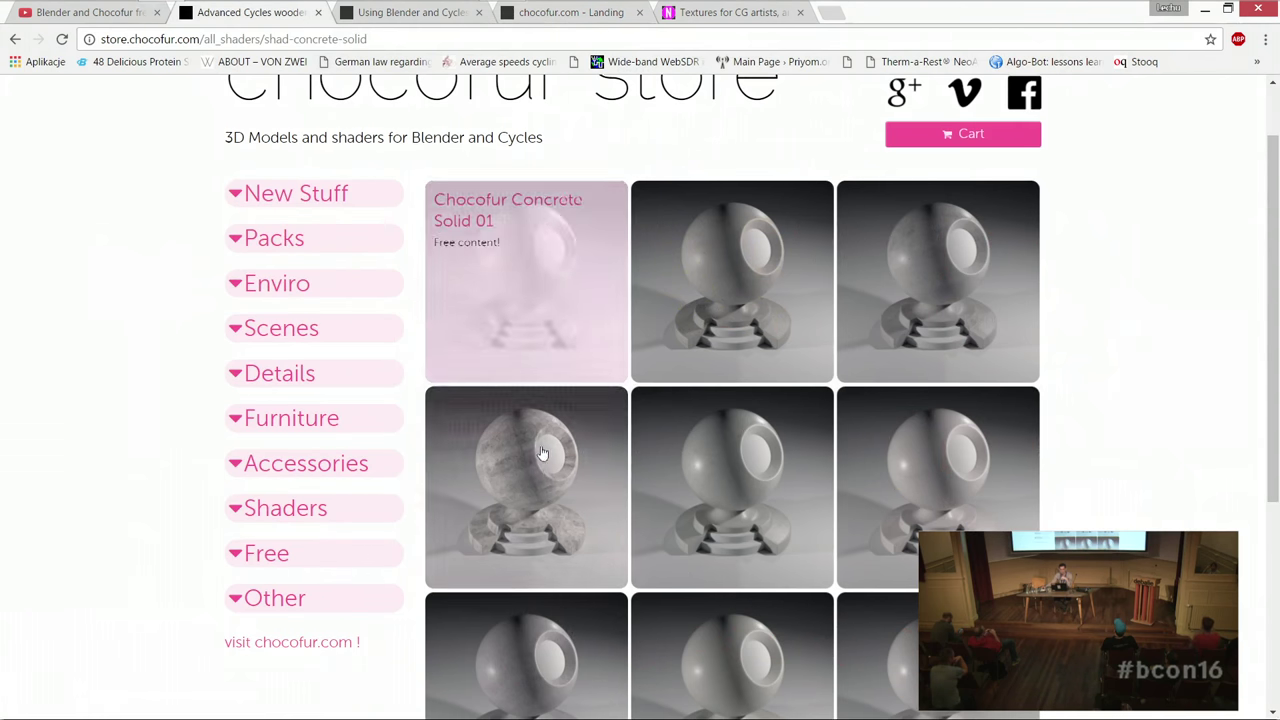
Step: Open Shaders > Brick Pattern and scroll through the free patterned brick shader thumbnails
{"action": "scroll", "coordinate": [717, 492], "scroll_direction": "down", "scroll_amount": 3}
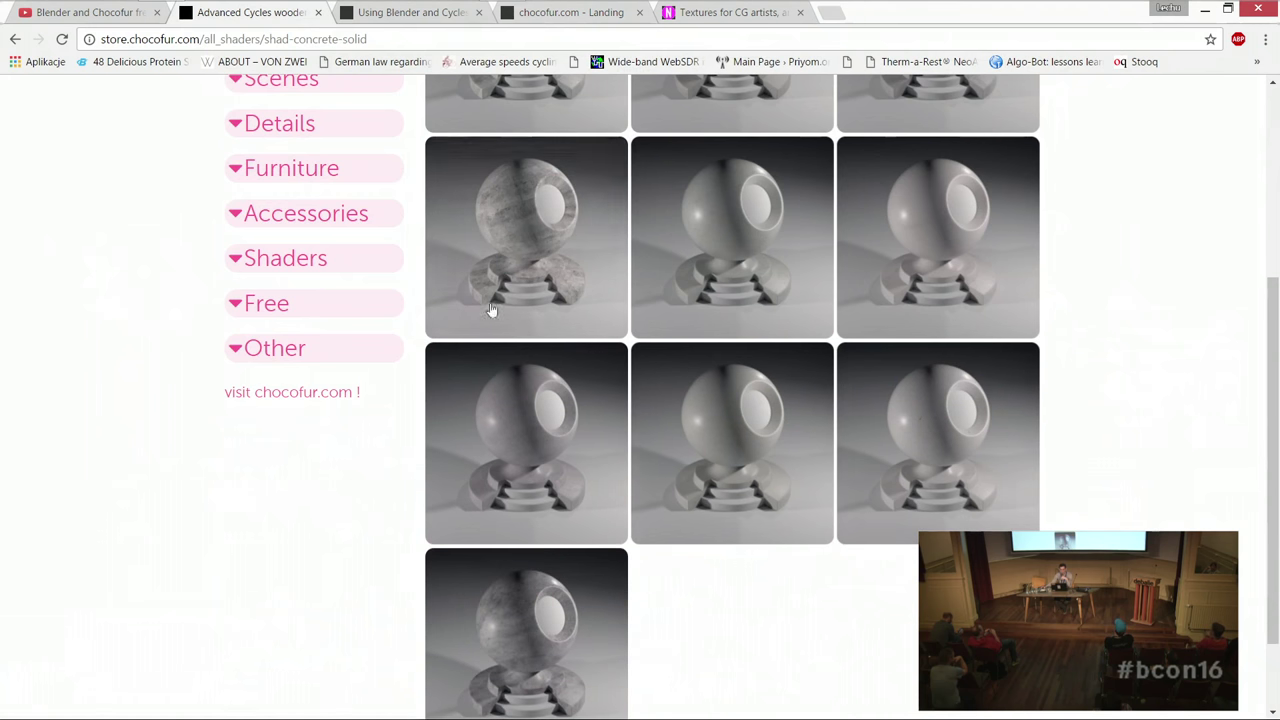
{"action": "mouse_move", "coordinate": [290, 262]}
{"action": "scroll", "coordinate": [310, 420], "scroll_direction": "down", "scroll_amount": 1}
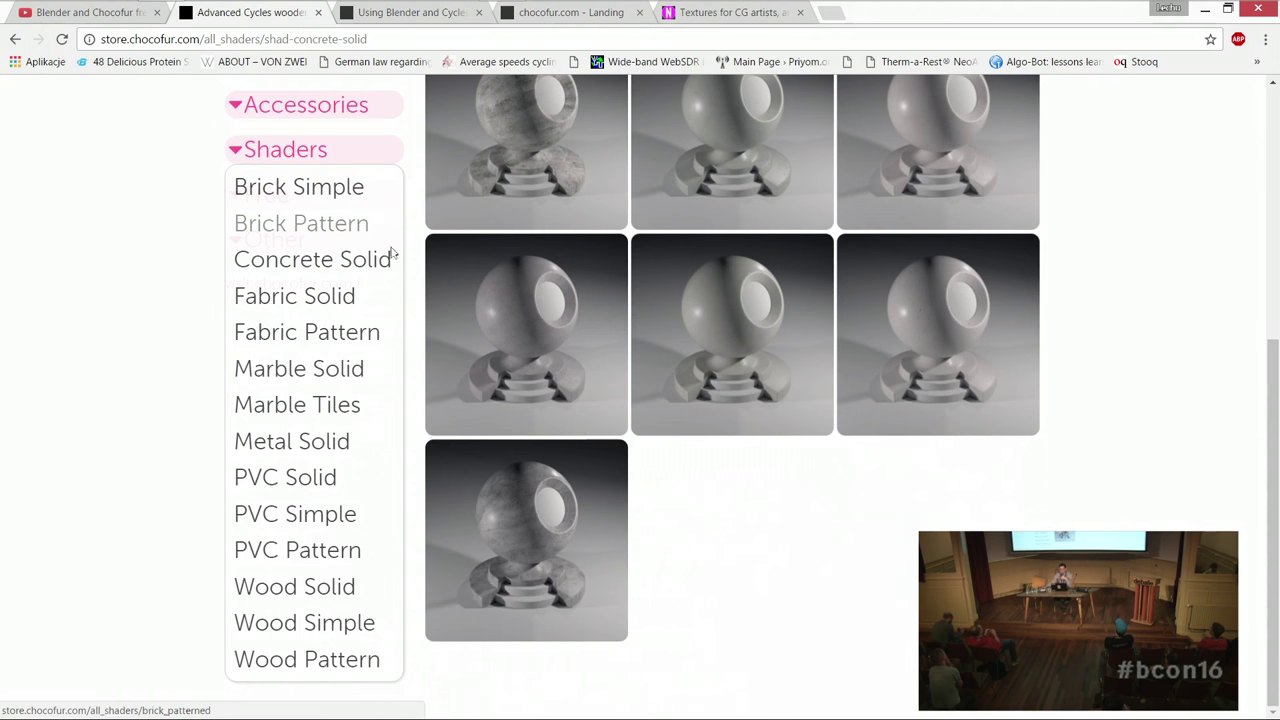
{"action": "left_click", "coordinate": [303, 224]}
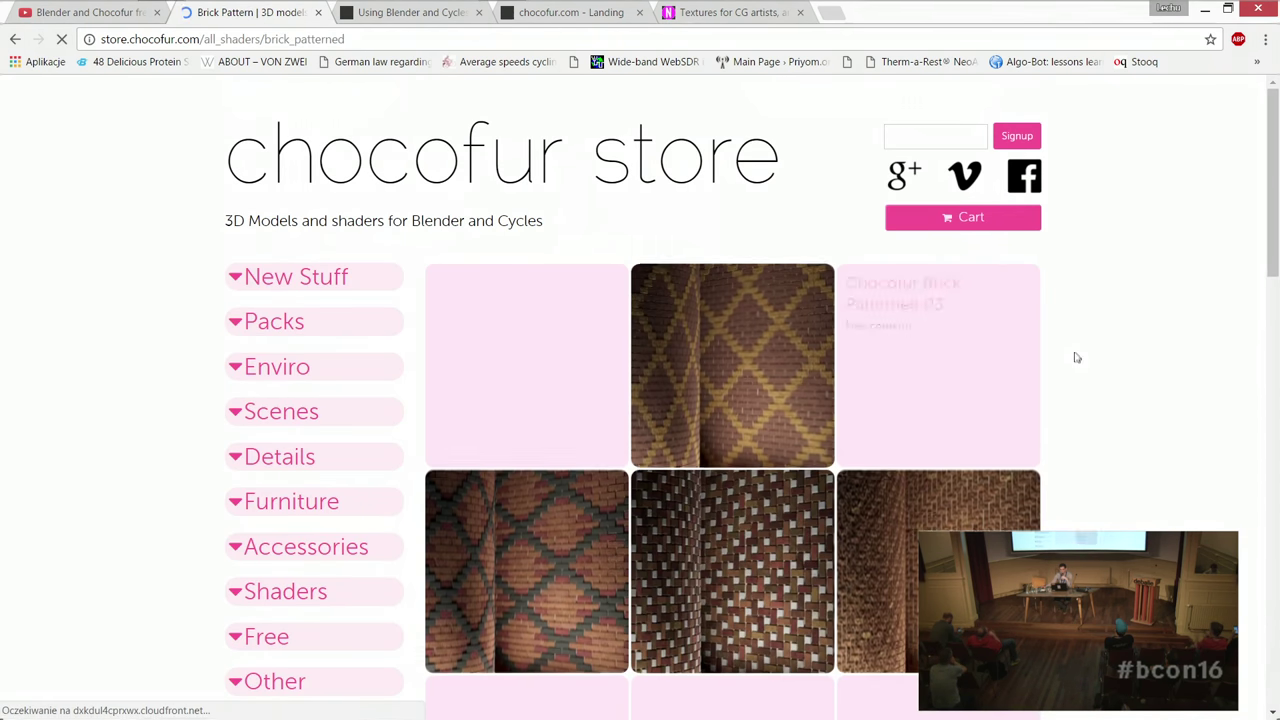
{"action": "scroll", "coordinate": [1155, 274], "scroll_direction": "down", "scroll_amount": 2}
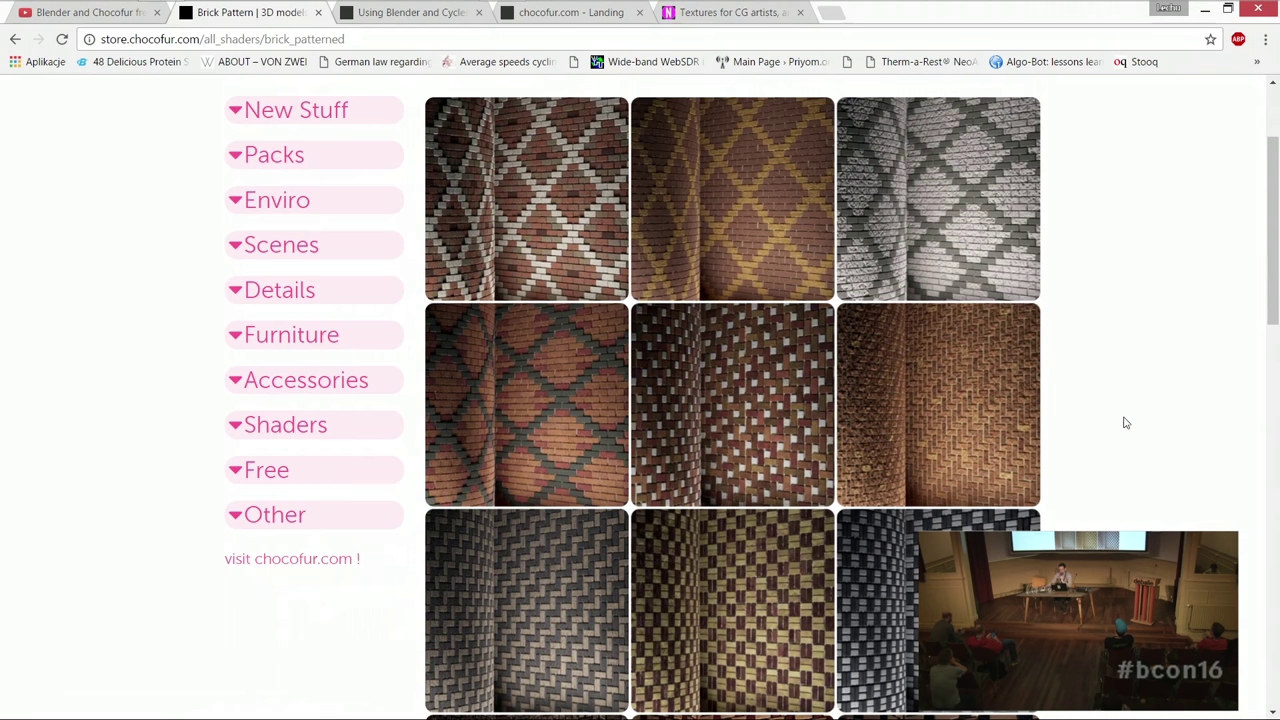
{"action": "scroll", "coordinate": [762, 363], "scroll_direction": "down", "scroll_amount": 3}
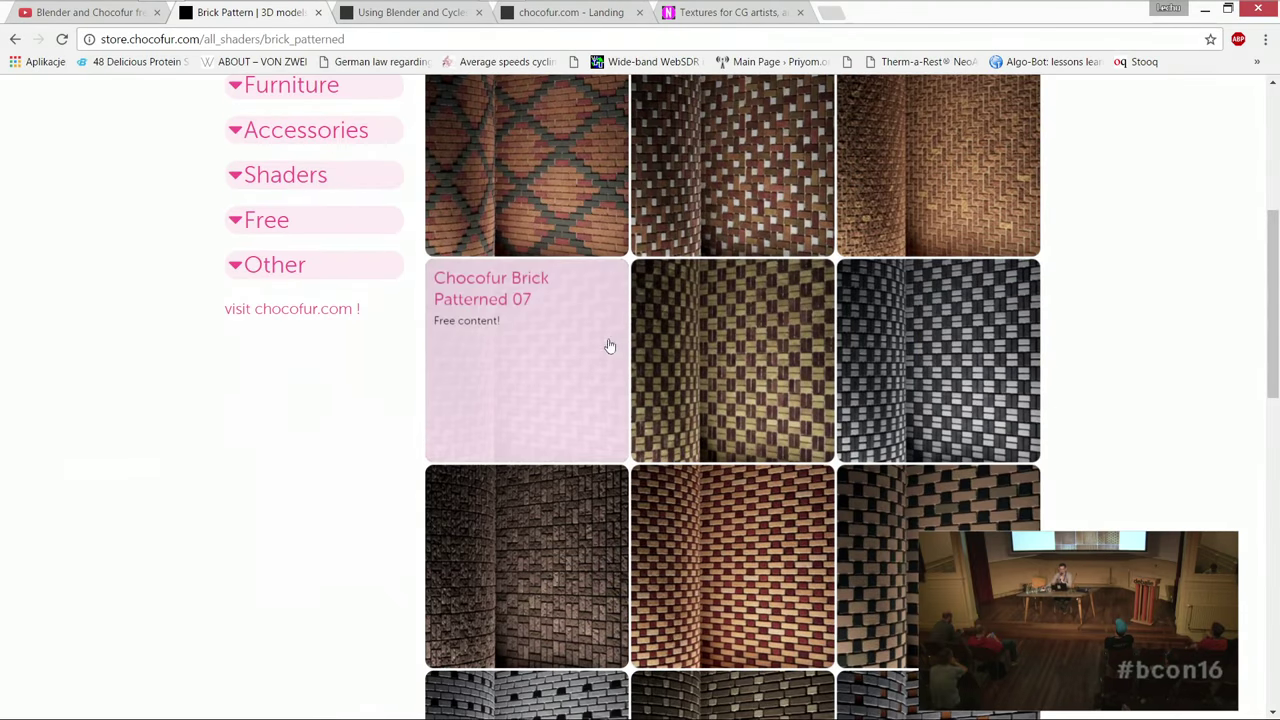
{"action": "scroll", "coordinate": [608, 346], "scroll_direction": "up", "scroll_amount": 5}
{"action": "scroll", "coordinate": [1190, 425], "scroll_direction": "down", "scroll_amount": 10}
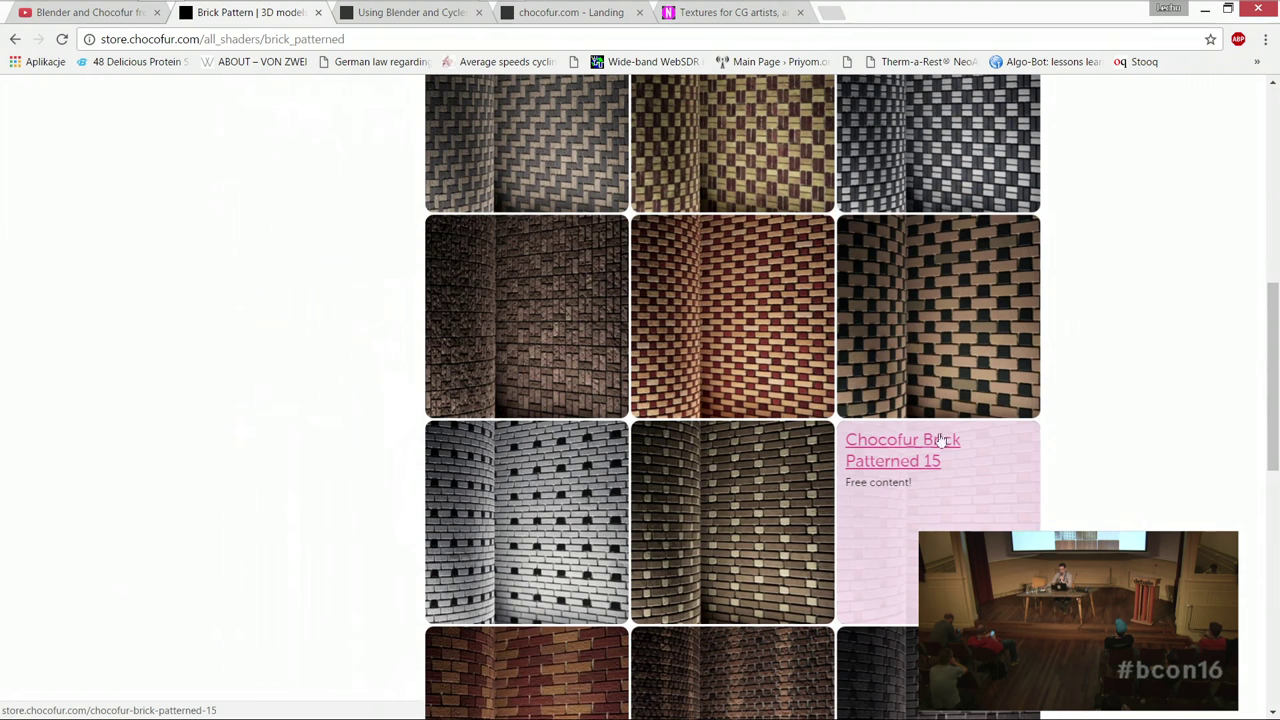
Step: Open the Chocofur Brick Patterned 15 product page and scroll down its brick wall renders
{"action": "left_click", "coordinate": [889, 455]}
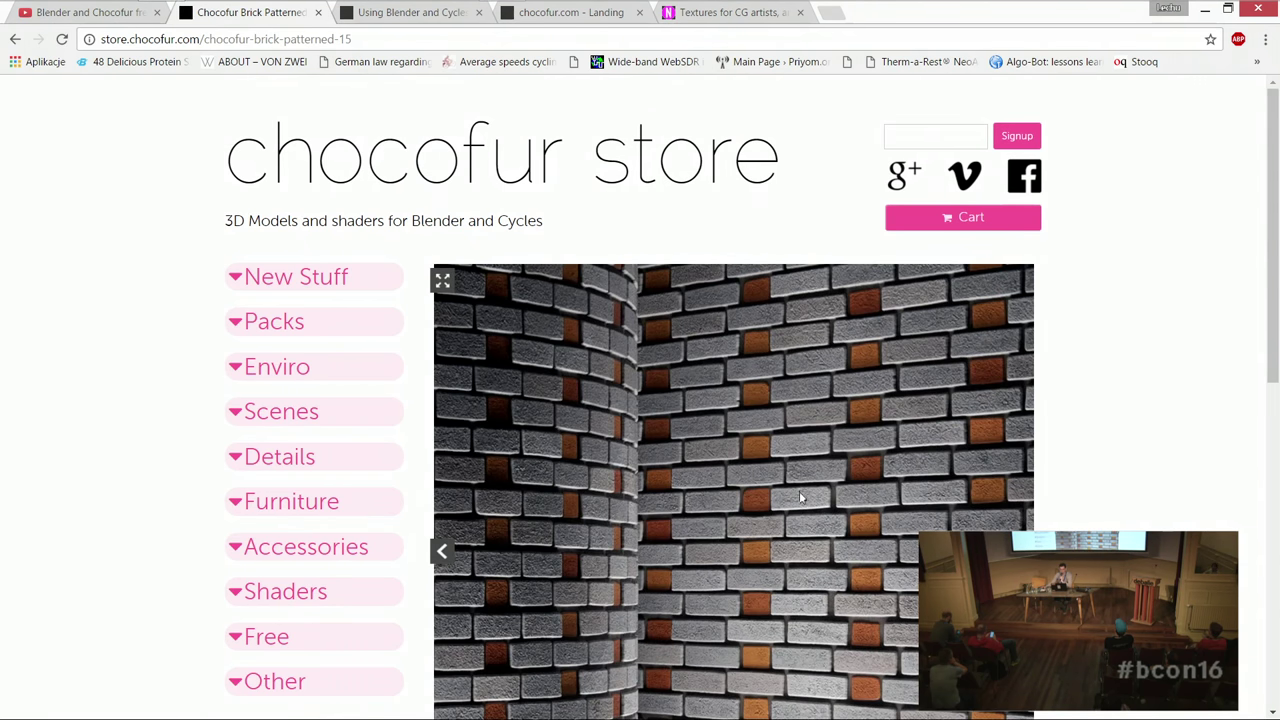
{"action": "scroll", "coordinate": [800, 497], "scroll_direction": "down", "scroll_amount": 2}
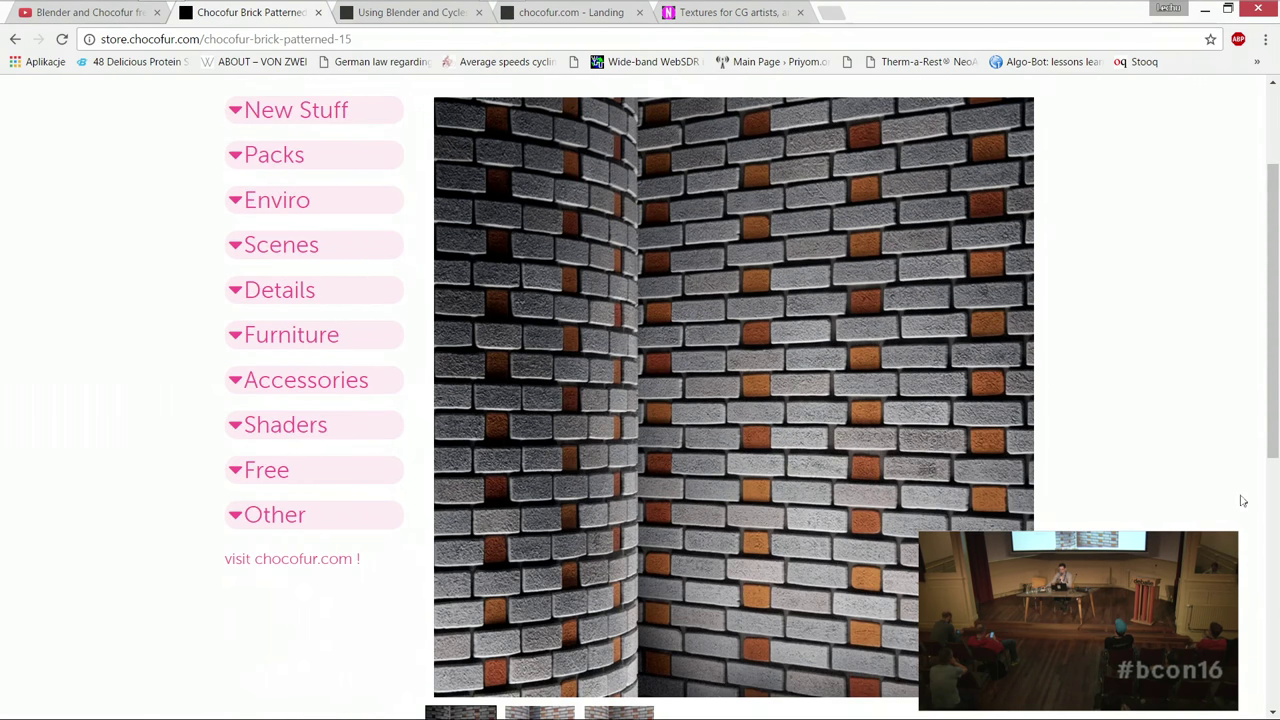
{"action": "scroll", "coordinate": [1181, 487], "scroll_direction": "down", "scroll_amount": 1}
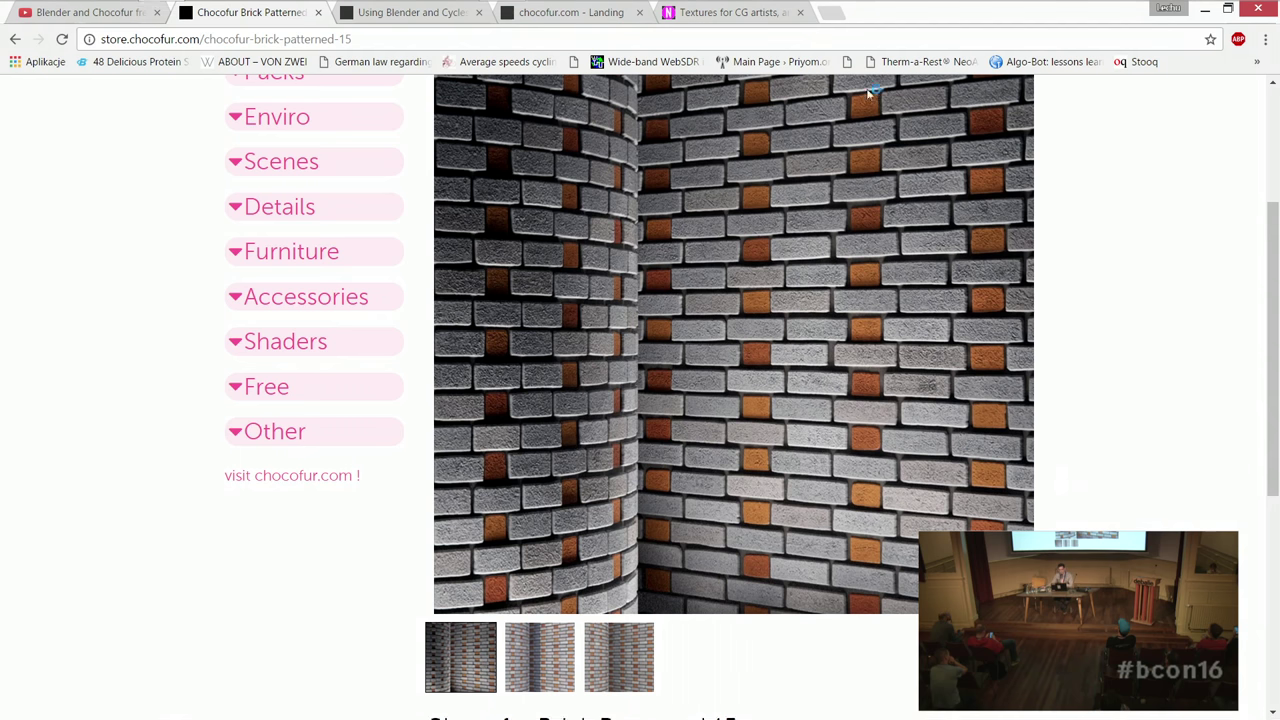
{"action": "left_click", "coordinate": [1205, 7]}
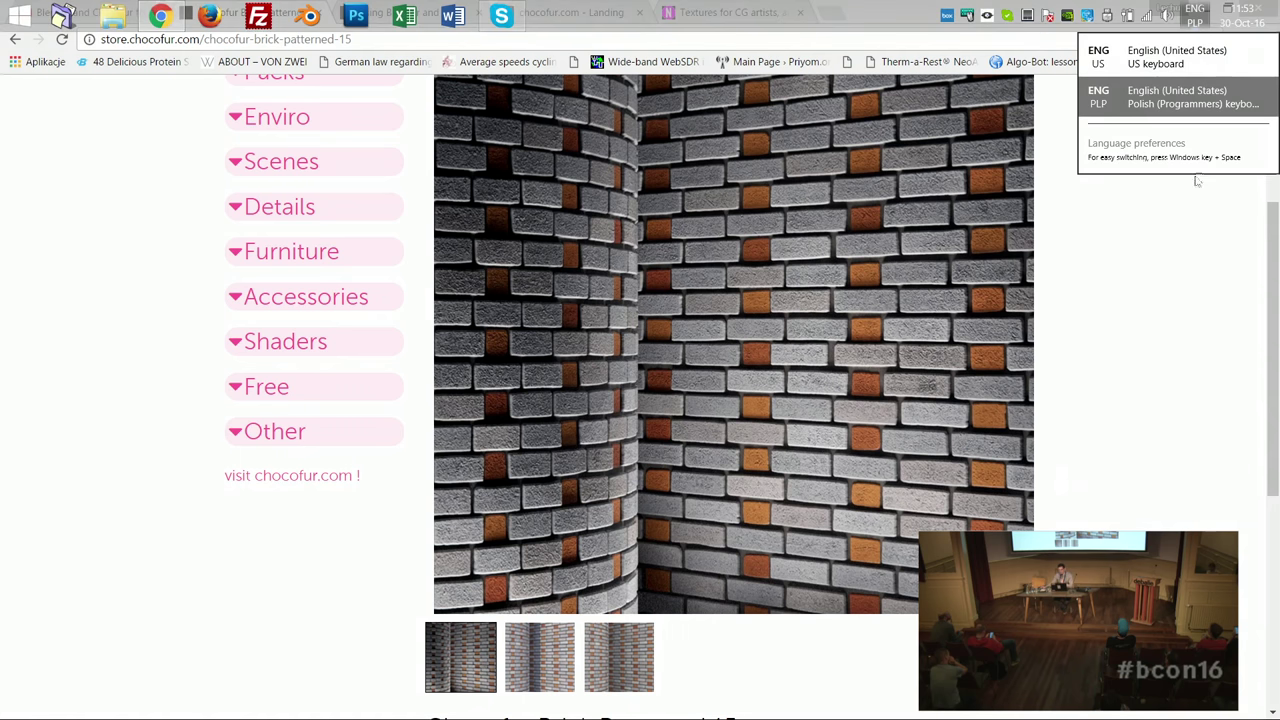
{"action": "left_click", "coordinate": [1195, 180]}
{"action": "left_click", "coordinate": [1205, 10]}
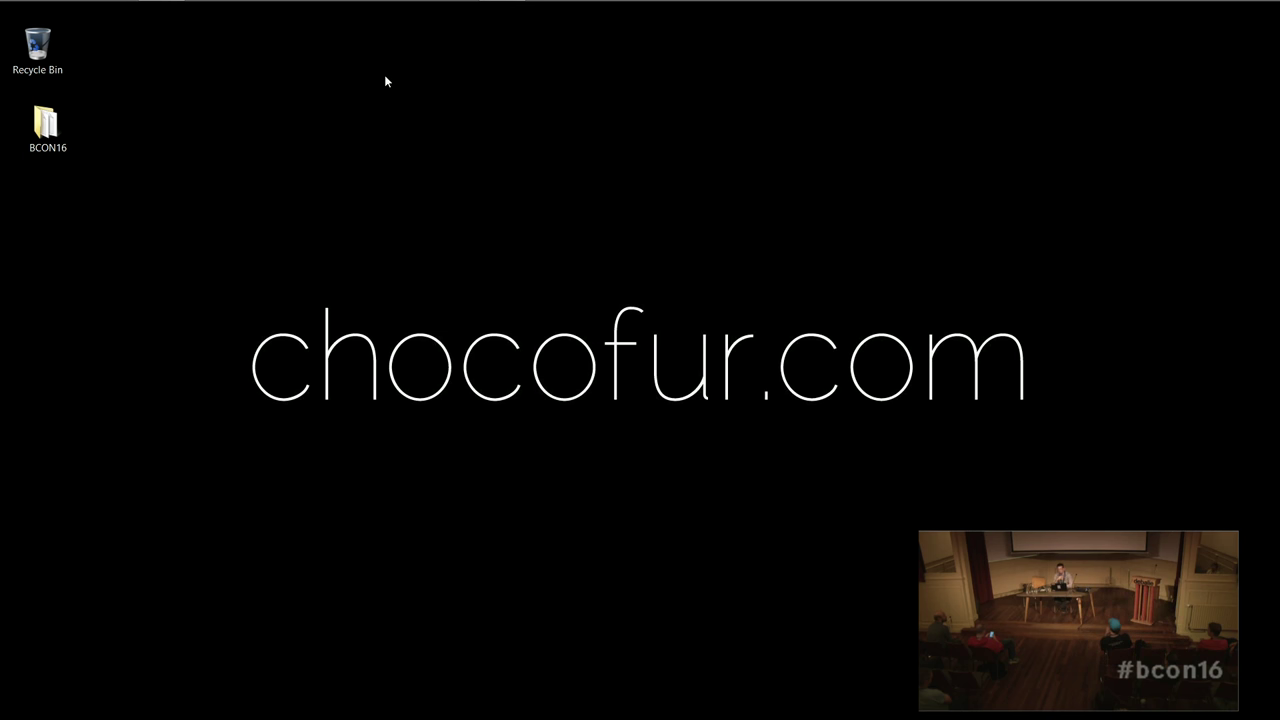
{"action": "mouse_move", "coordinate": [279, 5]}
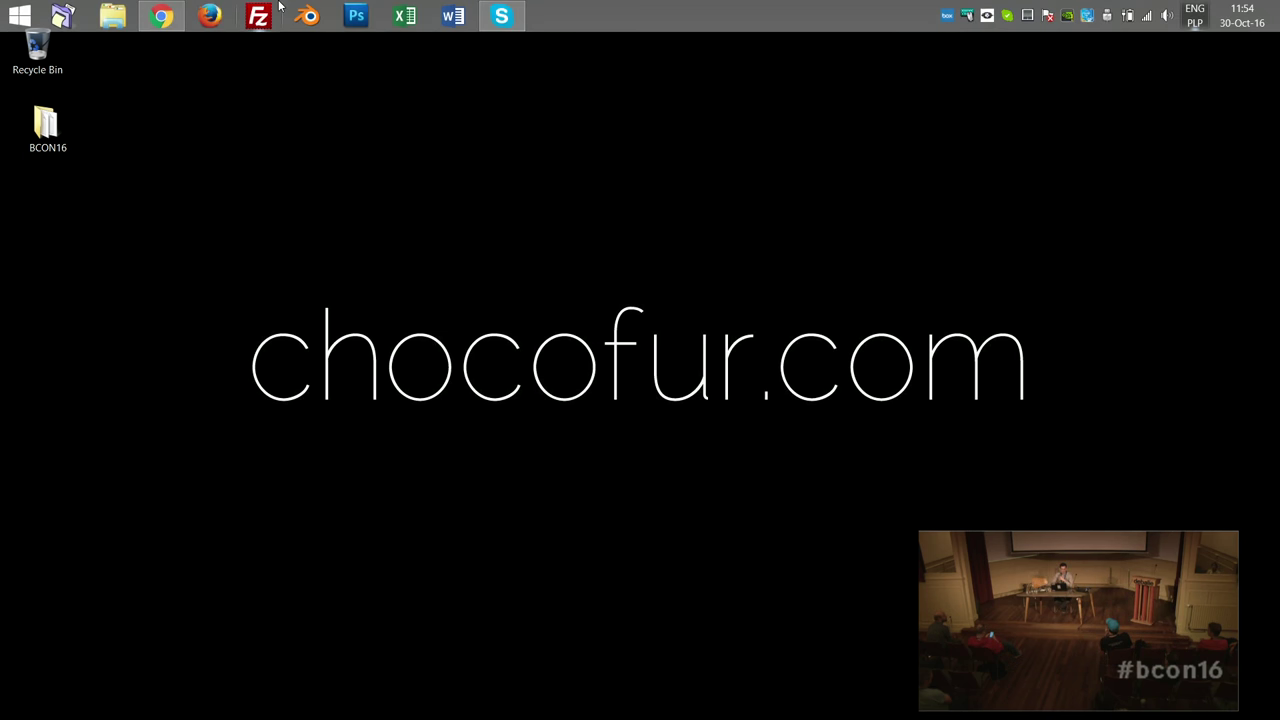
{"action": "left_click", "coordinate": [258, 152]}
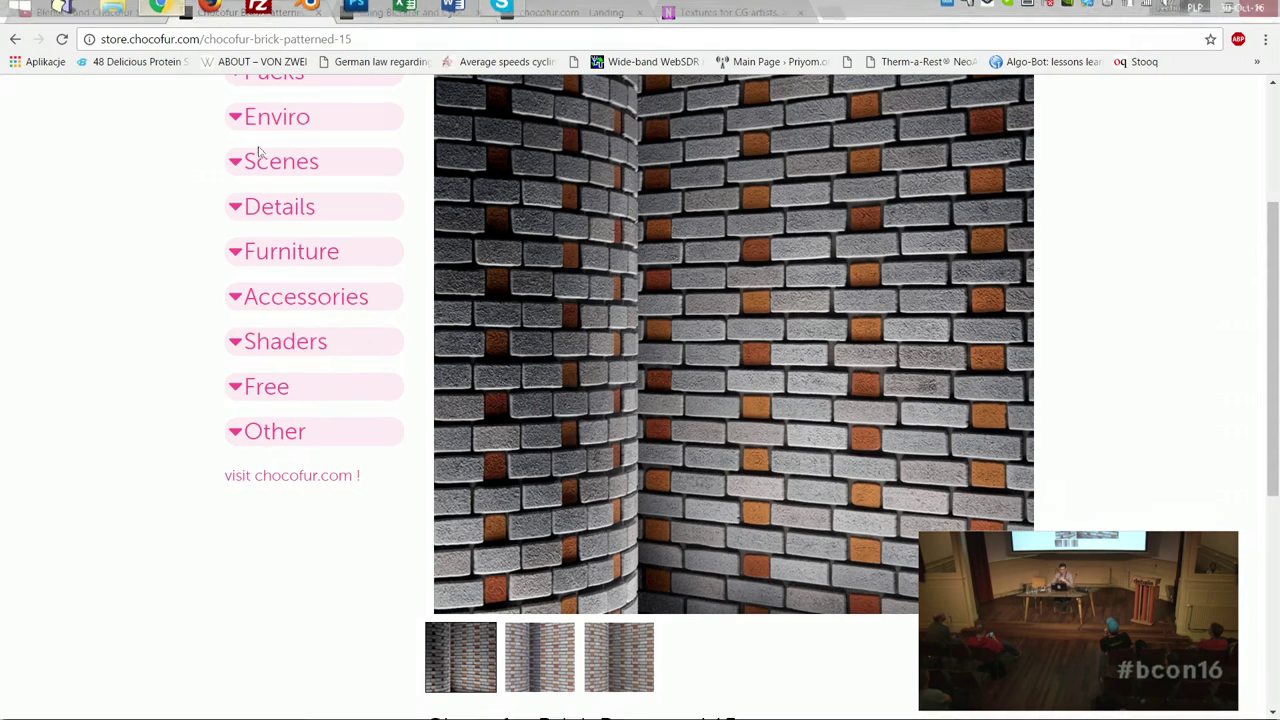
Step: Open Details > Windows and scroll through window models such as Window 03 at €4.90
{"action": "scroll", "coordinate": [313, 347], "scroll_direction": "up", "scroll_amount": 3}
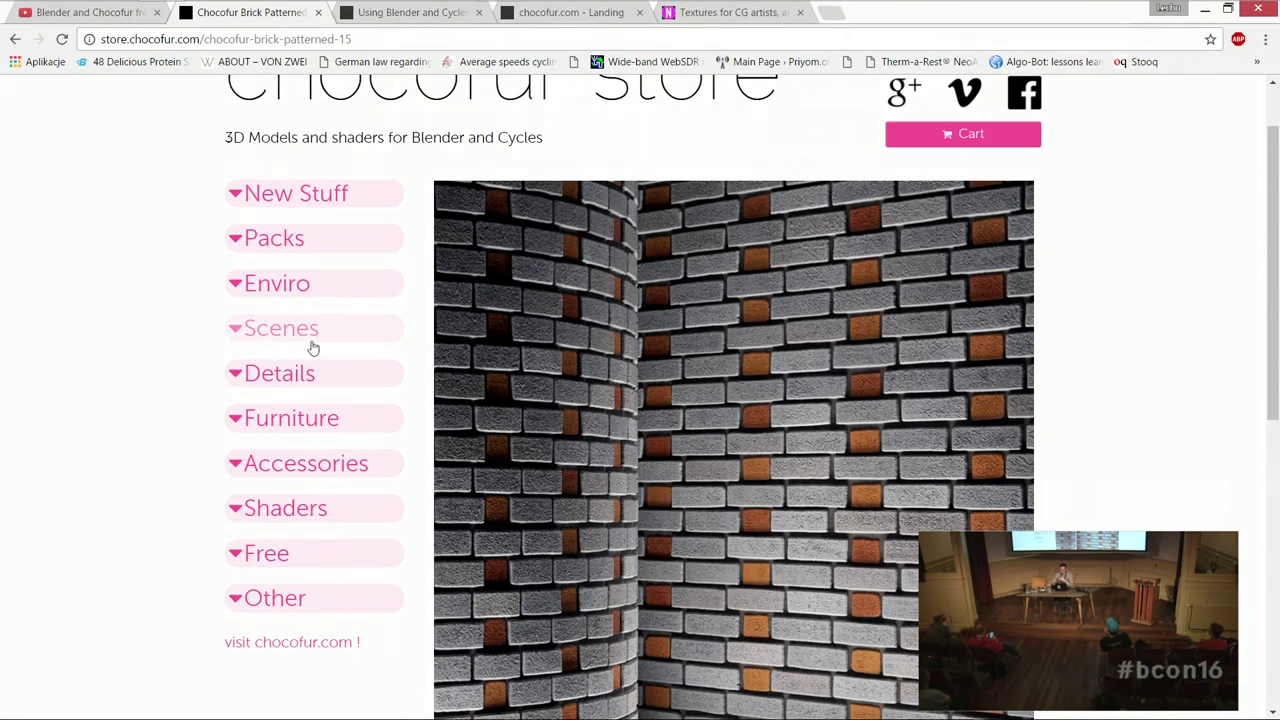
{"action": "left_click", "coordinate": [297, 371]}
{"action": "scroll", "coordinate": [310, 560], "scroll_direction": "down", "scroll_amount": 3}
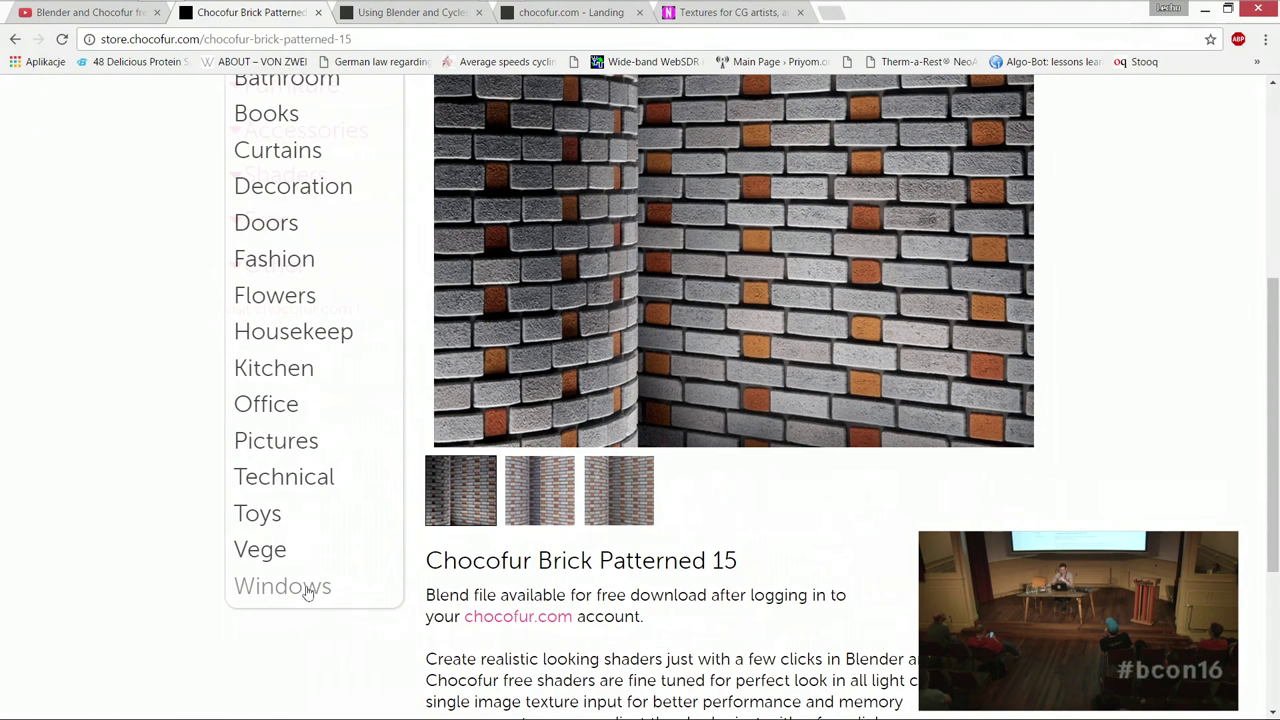
{"action": "left_click", "coordinate": [308, 590]}
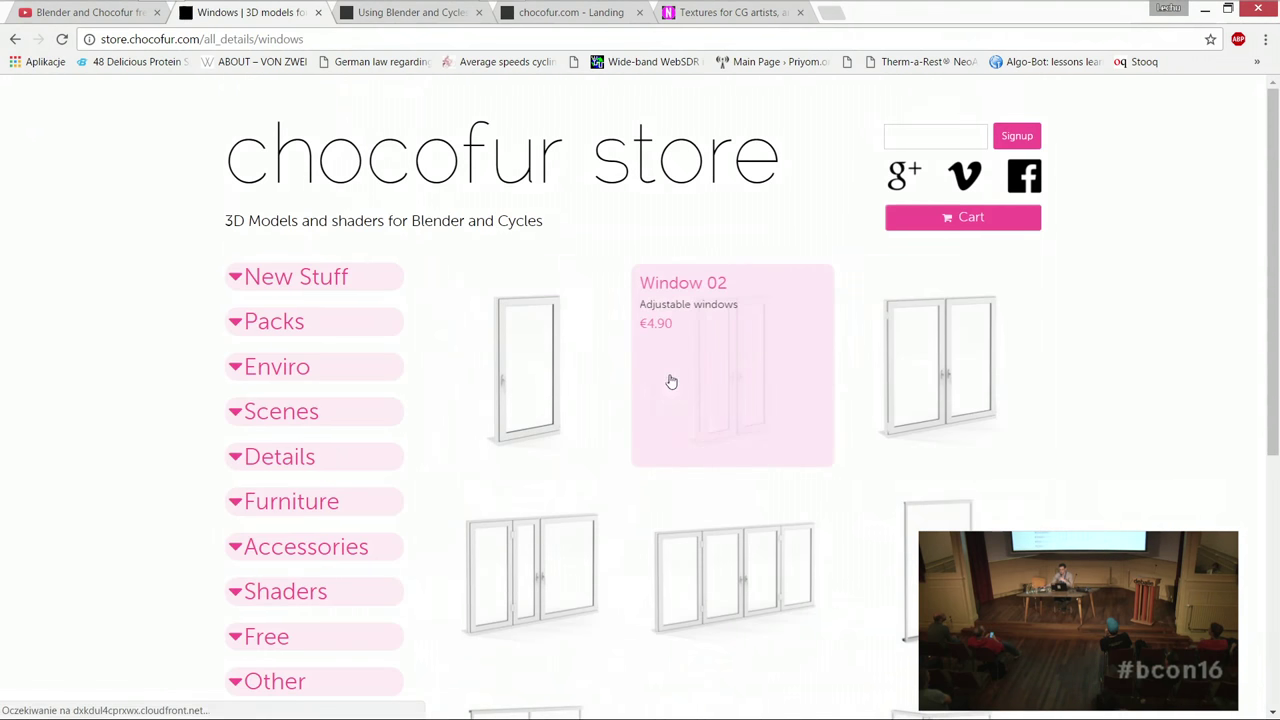
{"action": "scroll", "coordinate": [671, 382], "scroll_direction": "down", "scroll_amount": 1}
{"action": "scroll", "coordinate": [1148, 349], "scroll_direction": "down", "scroll_amount": 4}
{"action": "scroll", "coordinate": [1128, 346], "scroll_direction": "up", "scroll_amount": 2}
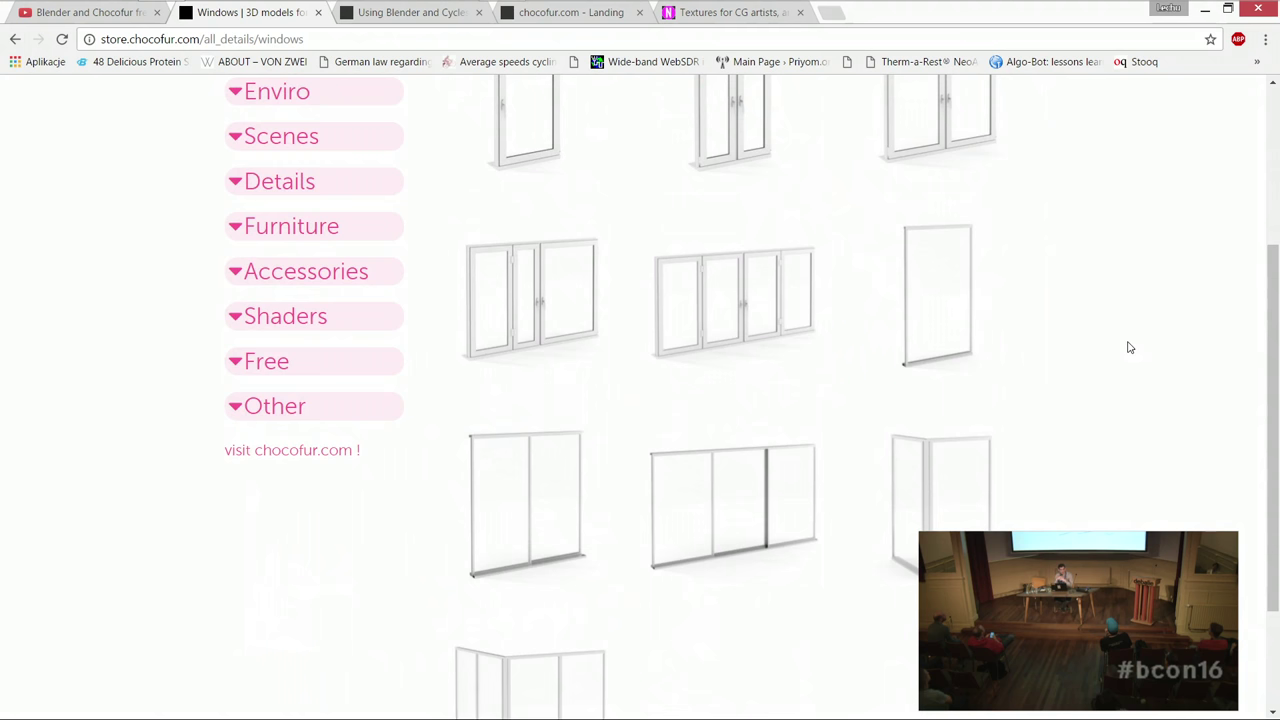
{"action": "scroll", "coordinate": [1130, 347], "scroll_direction": "up", "scroll_amount": 2}
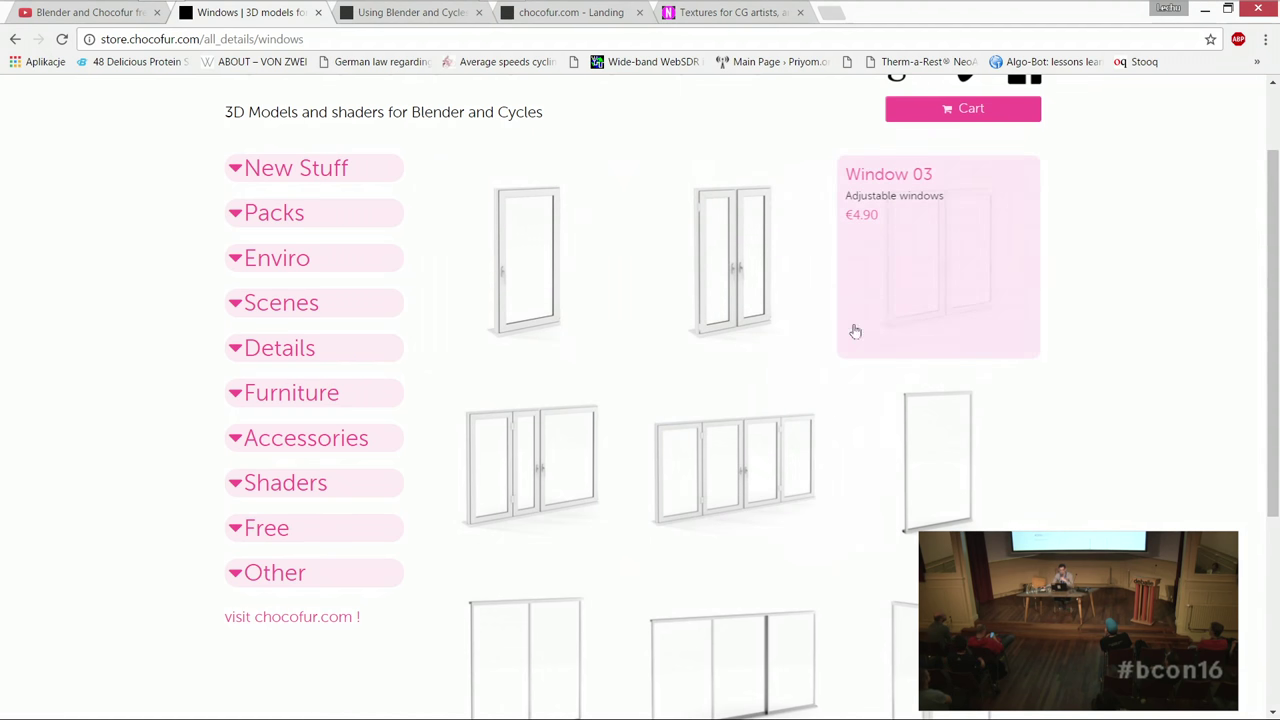
Step: Open the Window 02 product page and look over its white double-casement window renders
{"action": "left_click", "coordinate": [694, 178]}
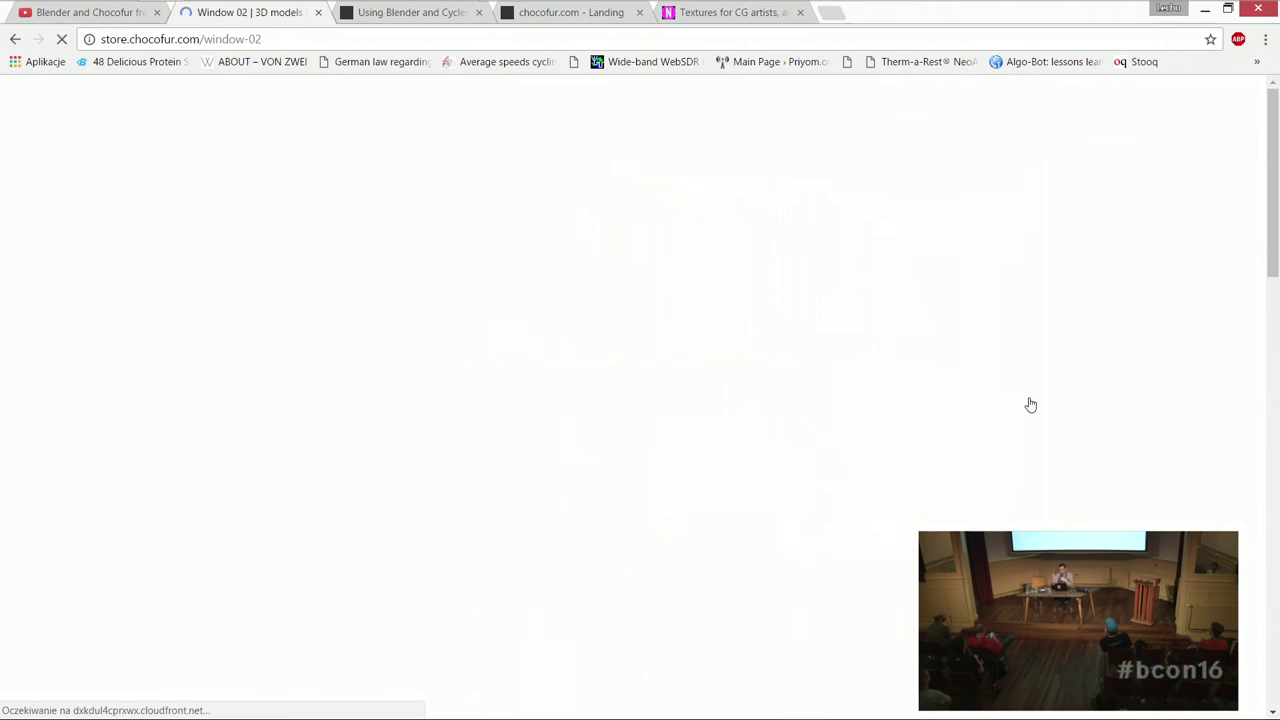
{"action": "scroll", "coordinate": [1055, 396], "scroll_direction": "down", "scroll_amount": 3}
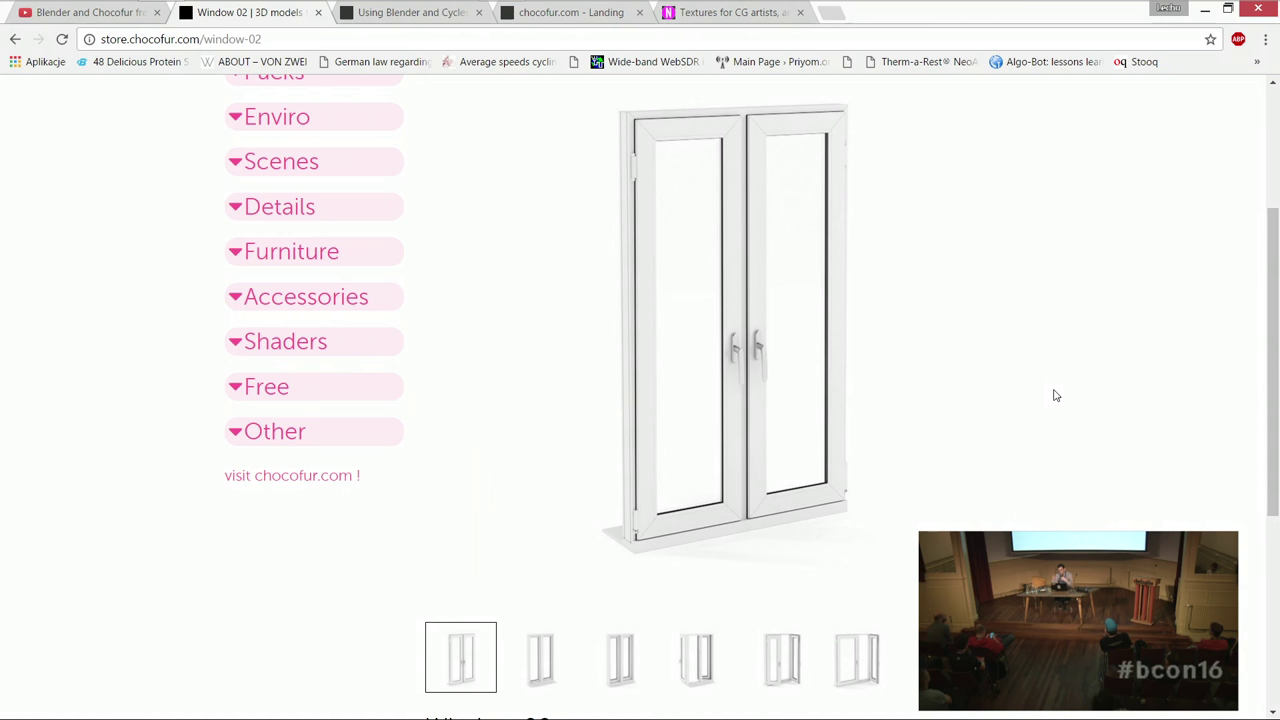
{"action": "mouse_move", "coordinate": [893, 490]}
{"action": "scroll", "coordinate": [826, 522], "scroll_direction": "up", "scroll_amount": 2}
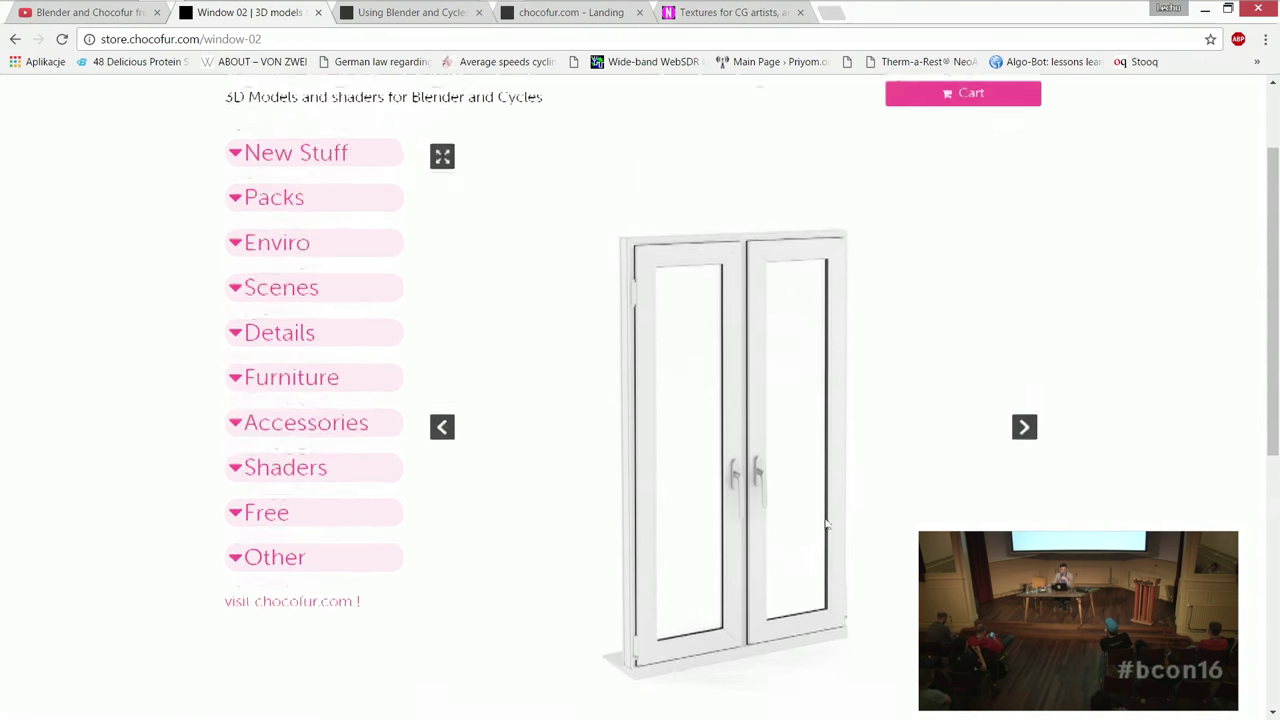
Step: Open Furniture > Sofas and scroll through sofa models like Sofa Modular 02 at €24.90
{"action": "left_click", "coordinate": [304, 420]}
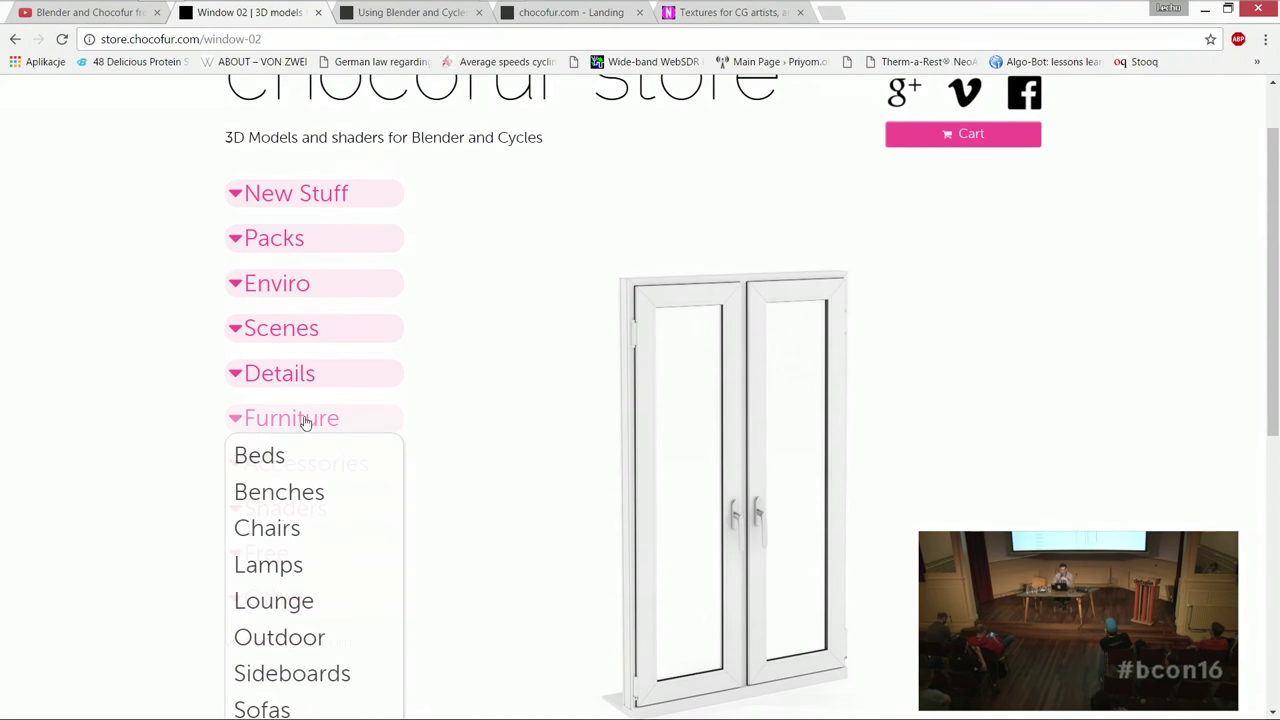
{"action": "scroll", "coordinate": [306, 420], "scroll_direction": "down", "scroll_amount": 3}
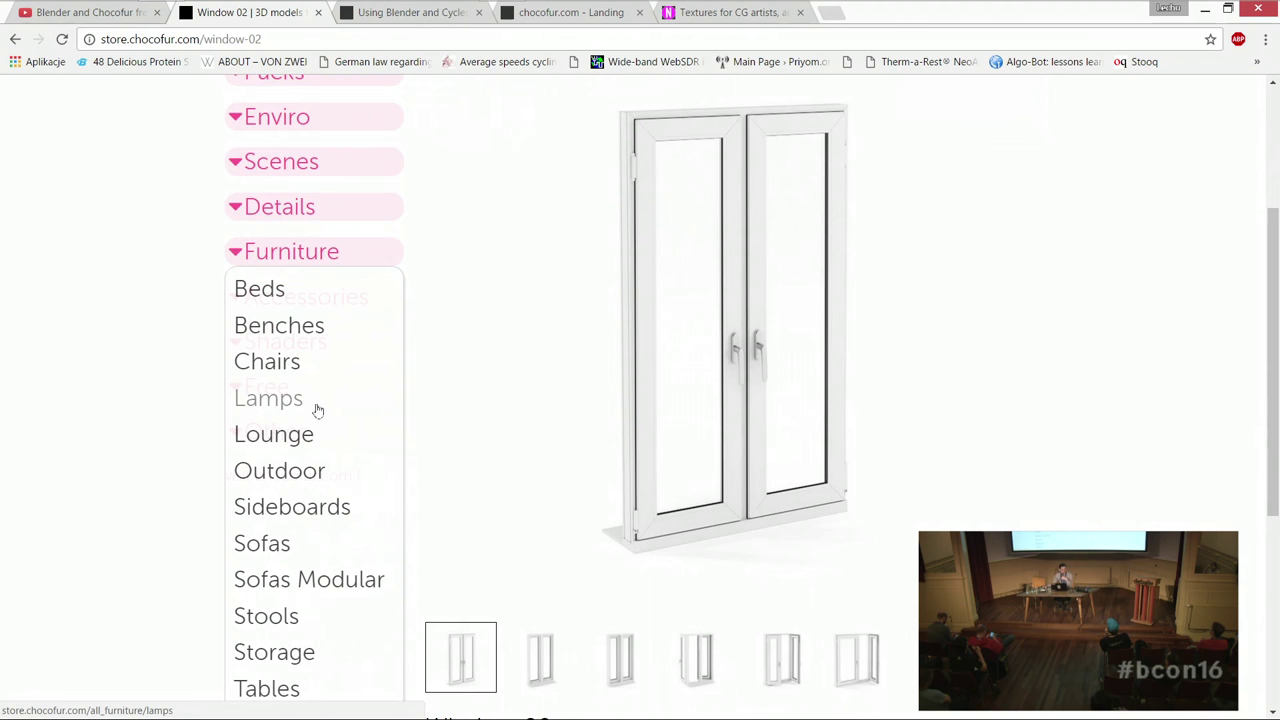
{"action": "scroll", "coordinate": [306, 420], "scroll_direction": "down", "scroll_amount": 3}
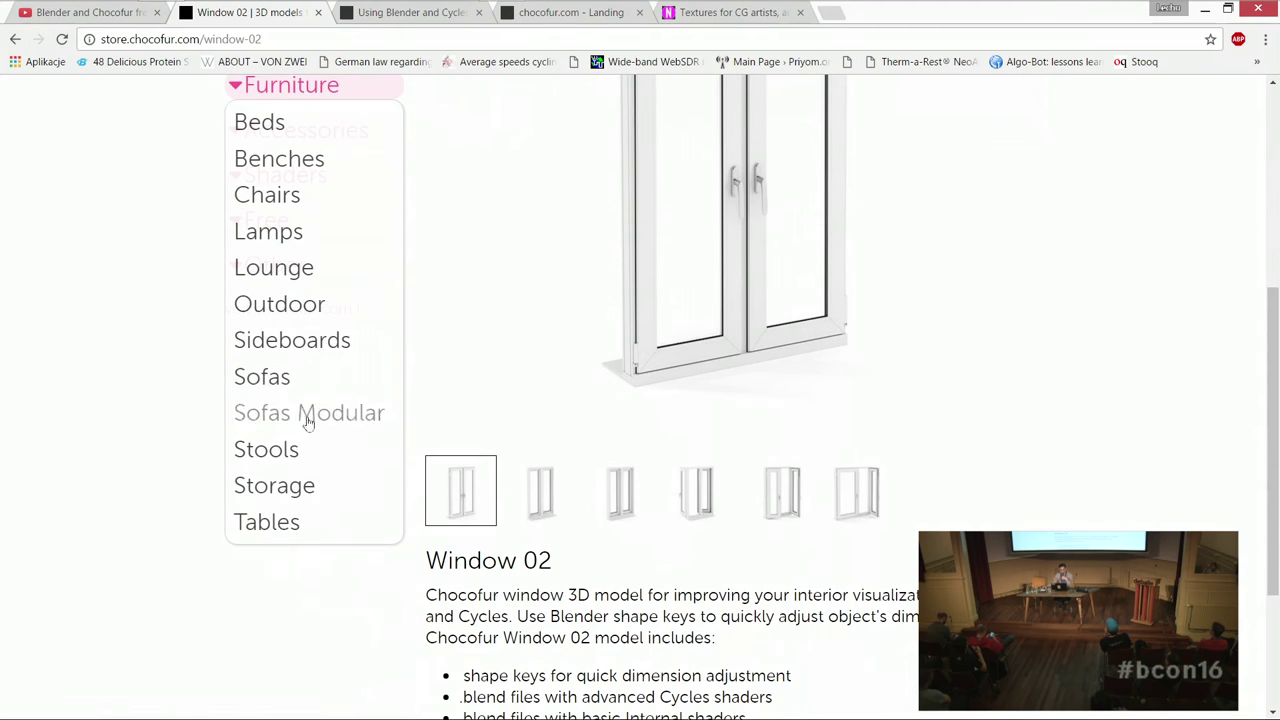
{"action": "left_click", "coordinate": [268, 374]}
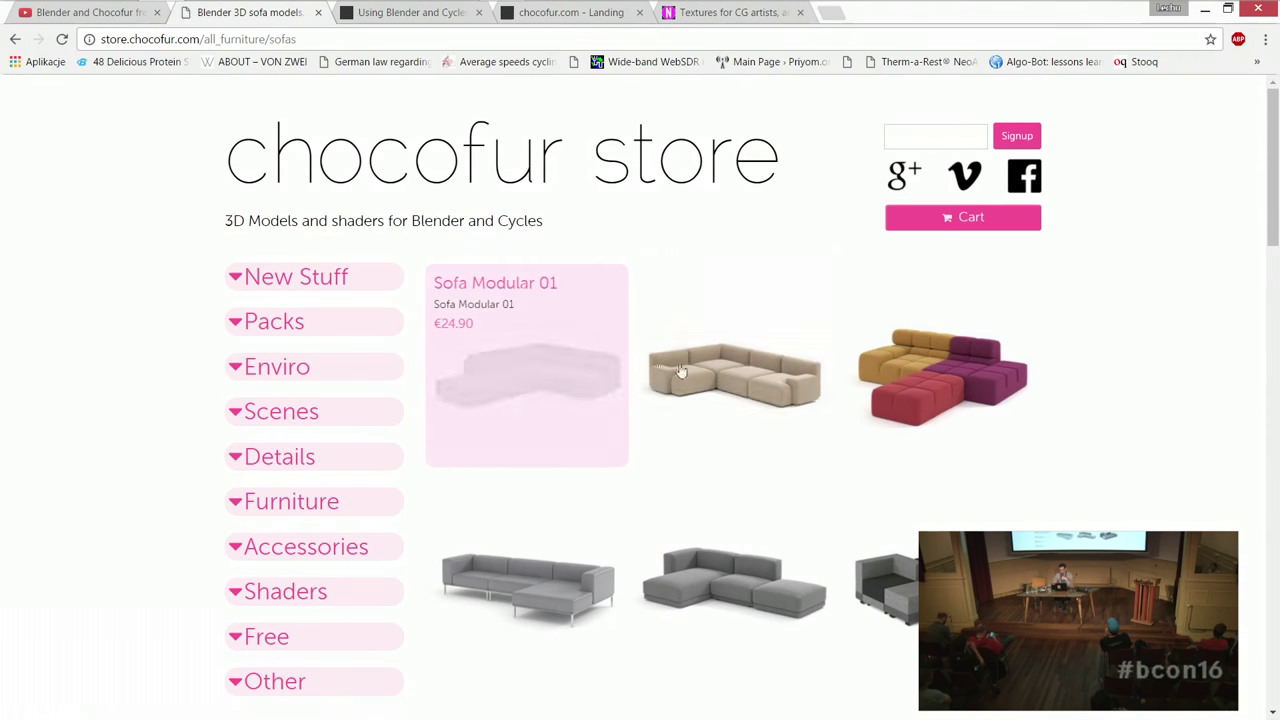
{"action": "scroll", "coordinate": [643, 453], "scroll_direction": "down", "scroll_amount": 1}
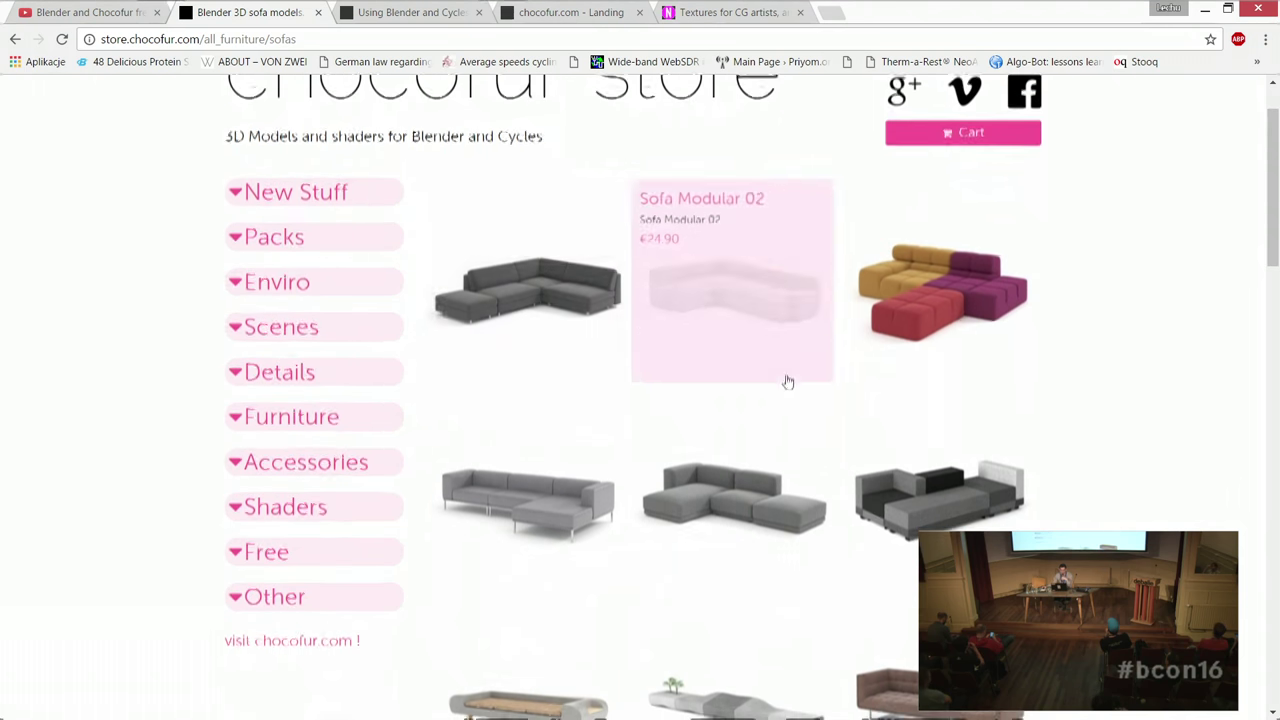
{"action": "scroll", "coordinate": [770, 390], "scroll_direction": "down", "scroll_amount": 1}
Step: Open the Sofa Modular 05 product page and scroll down to its thumbnails and title
{"action": "left_click", "coordinate": [713, 345]}
{"action": "scroll", "coordinate": [851, 417], "scroll_direction": "down", "scroll_amount": 2}
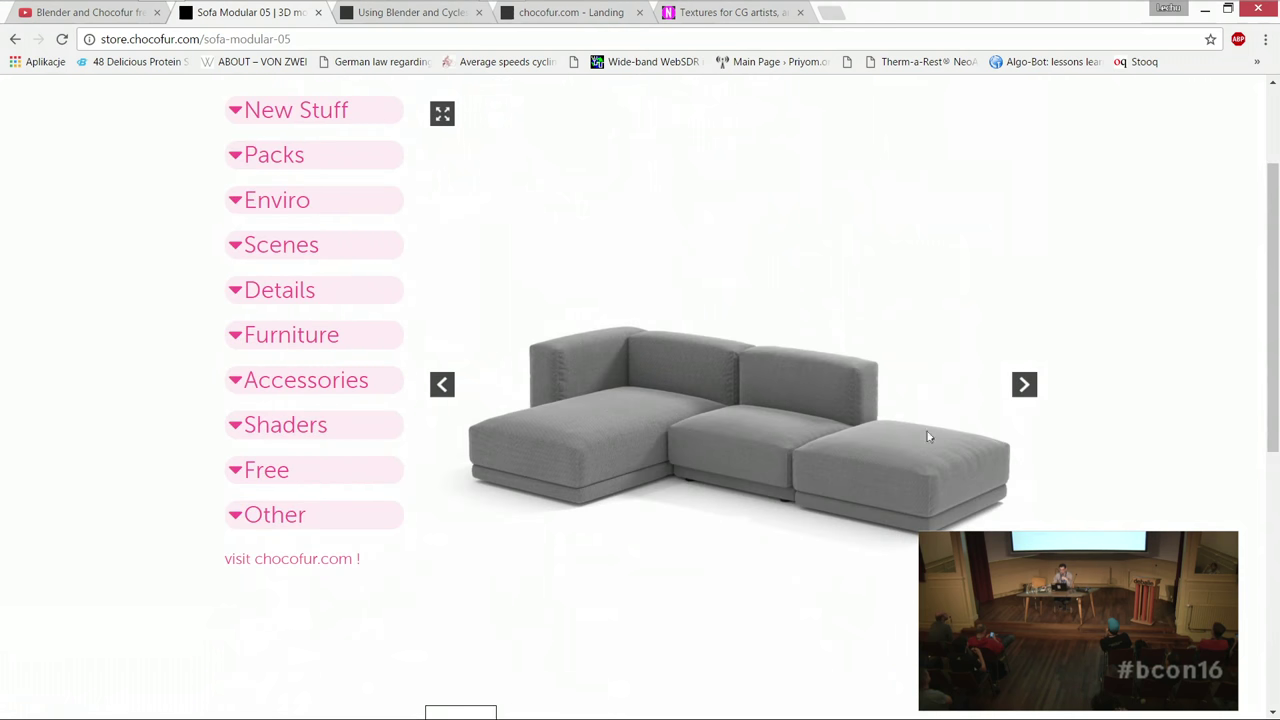
{"action": "scroll", "coordinate": [1100, 358], "scroll_direction": "down", "scroll_amount": 2}
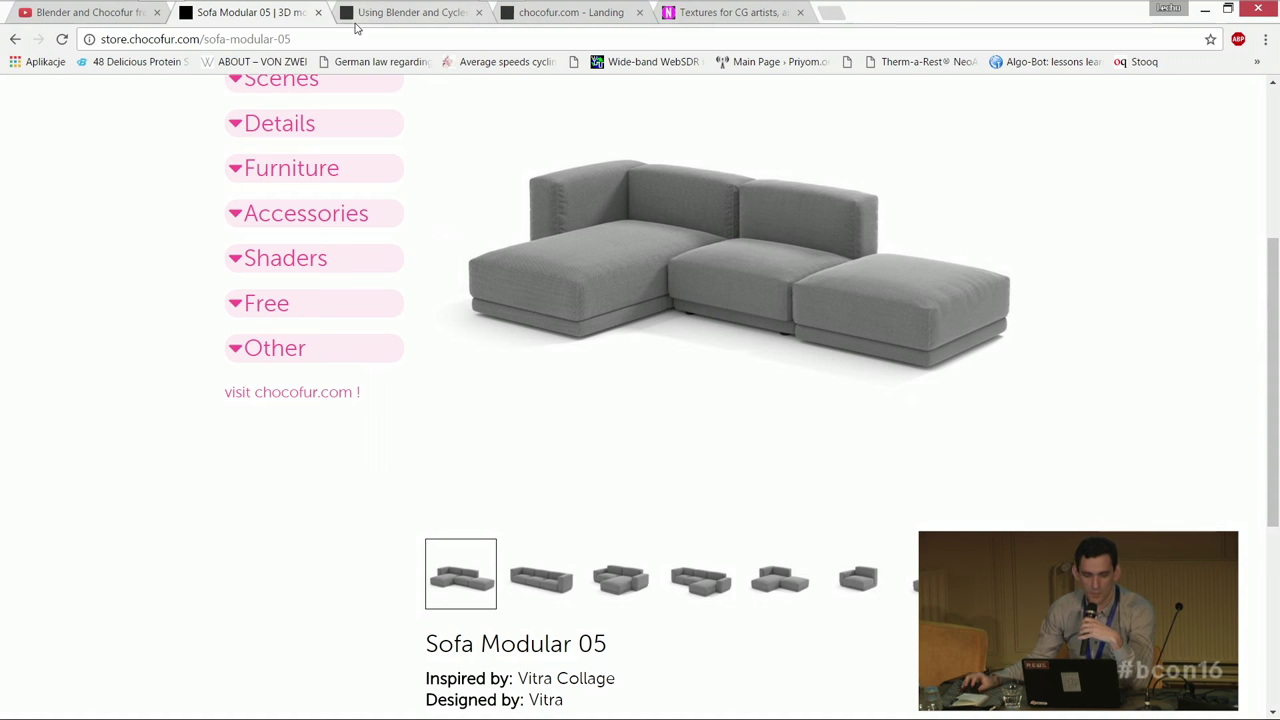
{"action": "left_click", "coordinate": [540, 20]}
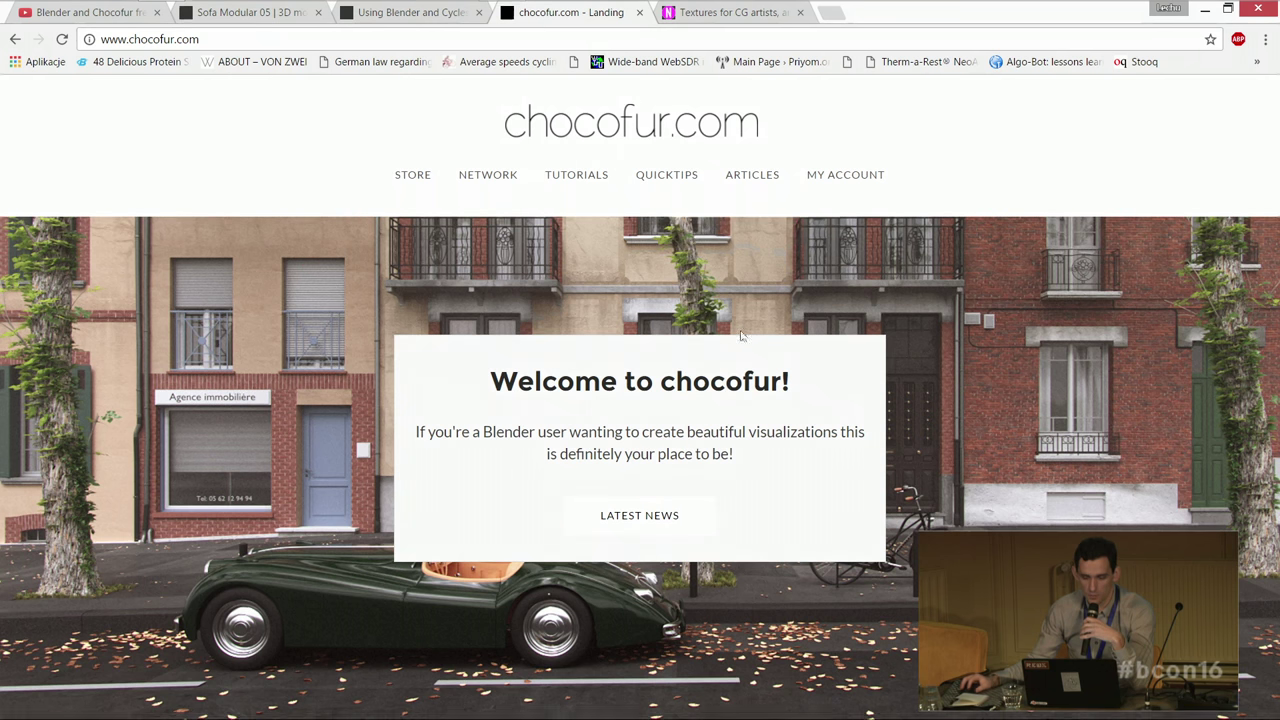
{"action": "mouse_move", "coordinate": [660, 188]}
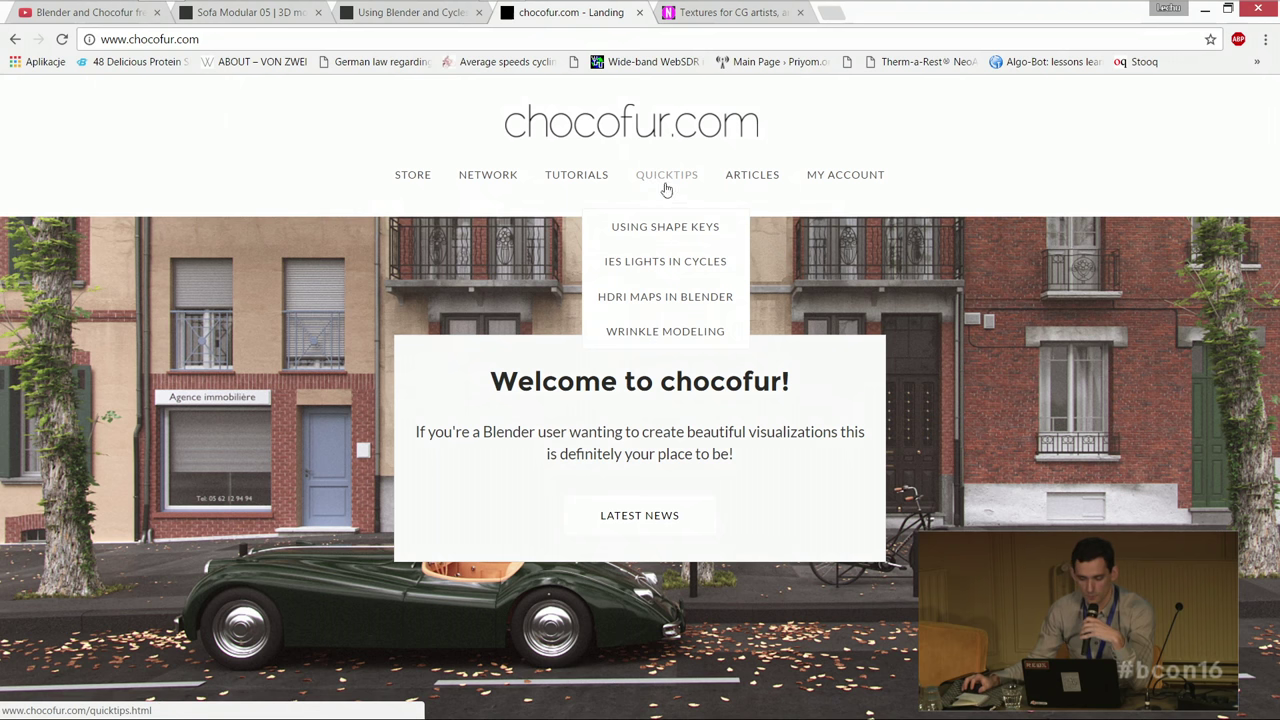
{"action": "left_click", "coordinate": [628, 336]}
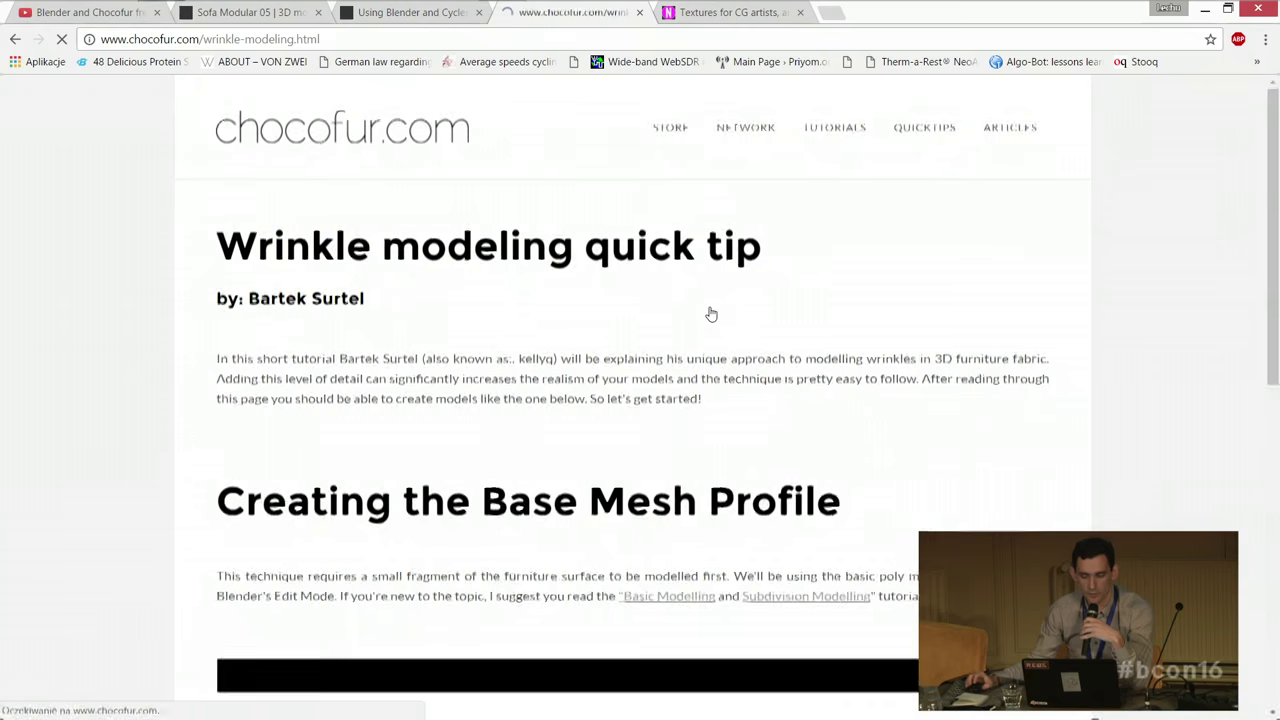
{"action": "scroll", "coordinate": [986, 325], "scroll_direction": "down", "scroll_amount": 3}
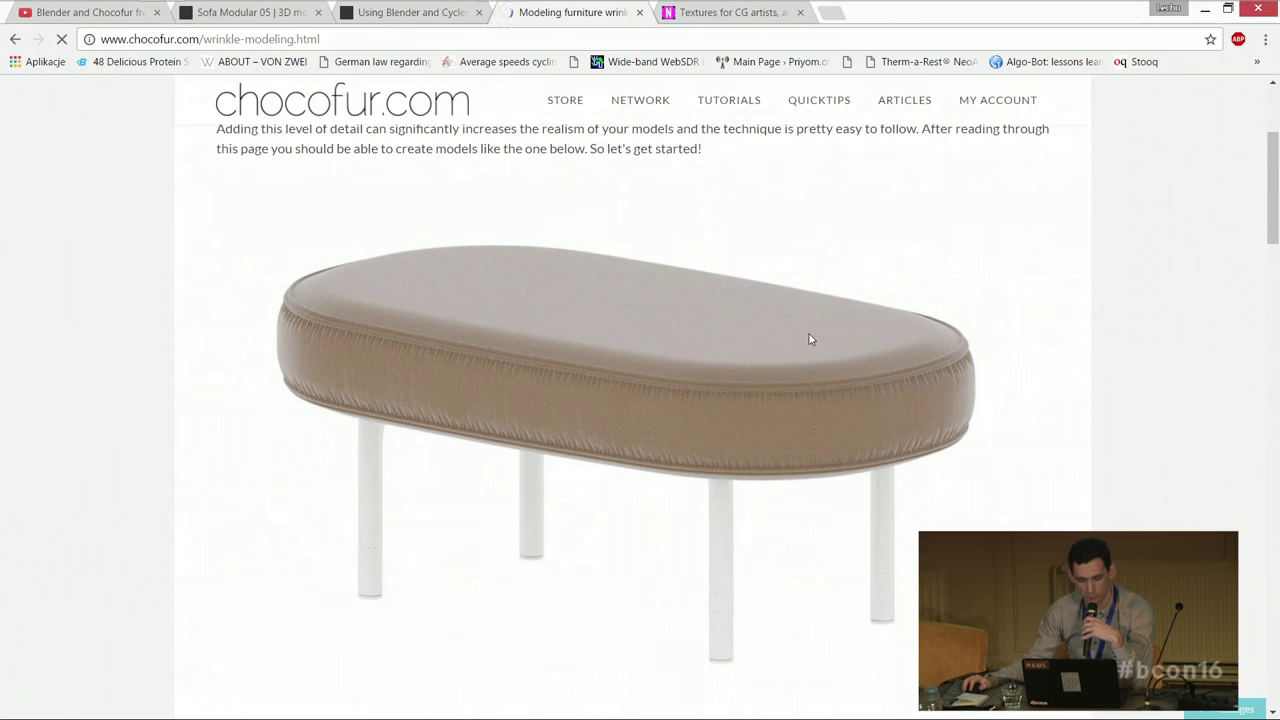
{"action": "scroll", "coordinate": [810, 340], "scroll_direction": "down", "scroll_amount": 8}
{"action": "scroll", "coordinate": [718, 362], "scroll_direction": "up", "scroll_amount": 2}
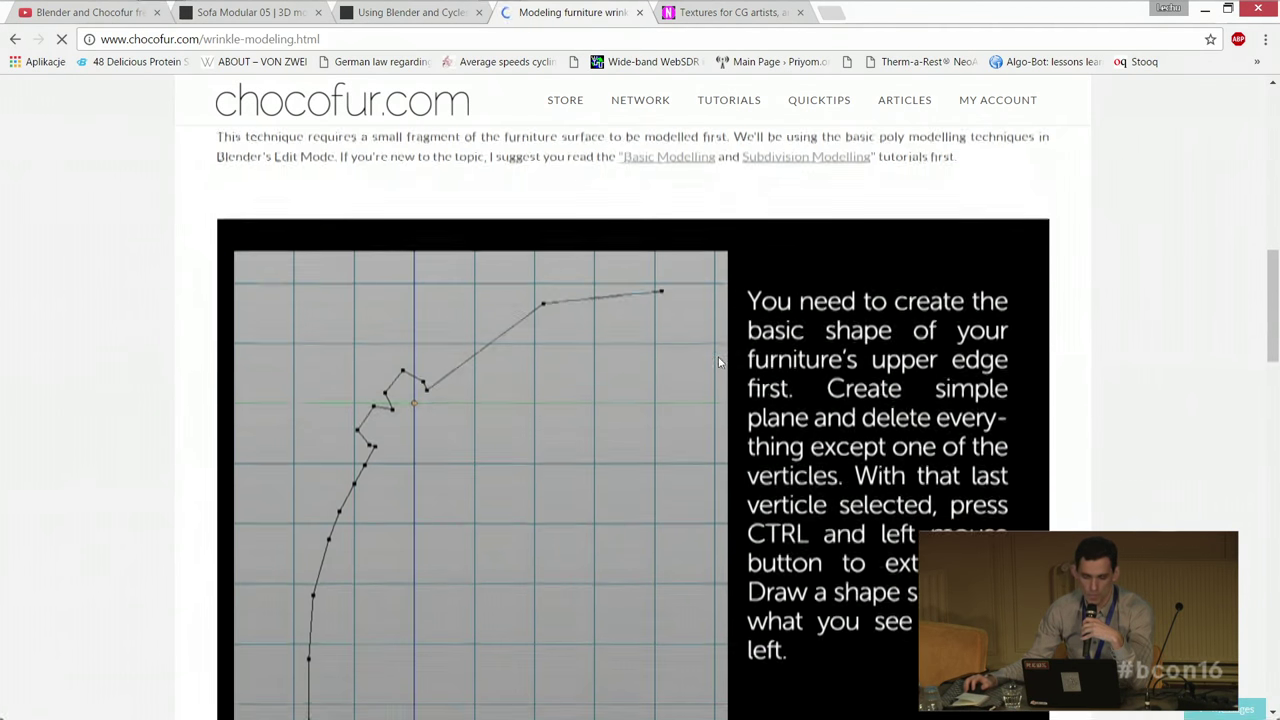
{"action": "scroll", "coordinate": [718, 362], "scroll_direction": "down", "scroll_amount": 2}
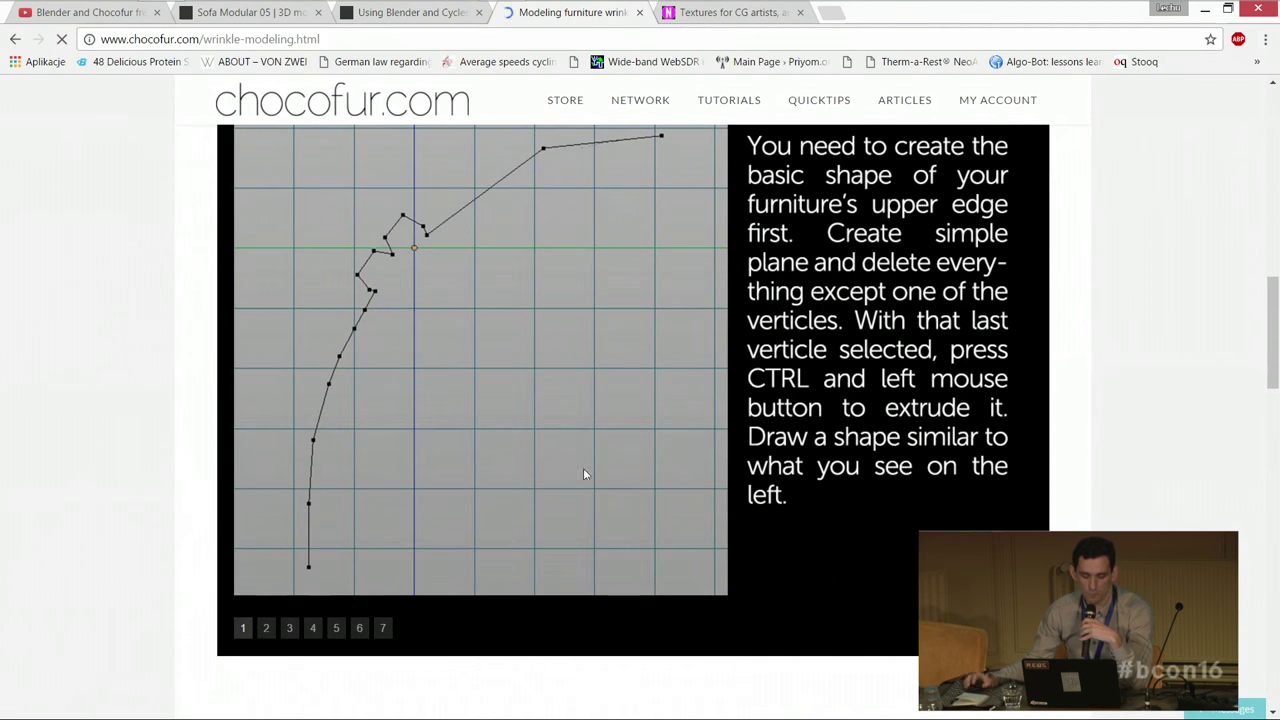
{"action": "left_click", "coordinate": [268, 630]}
{"action": "left_click", "coordinate": [289, 628]}
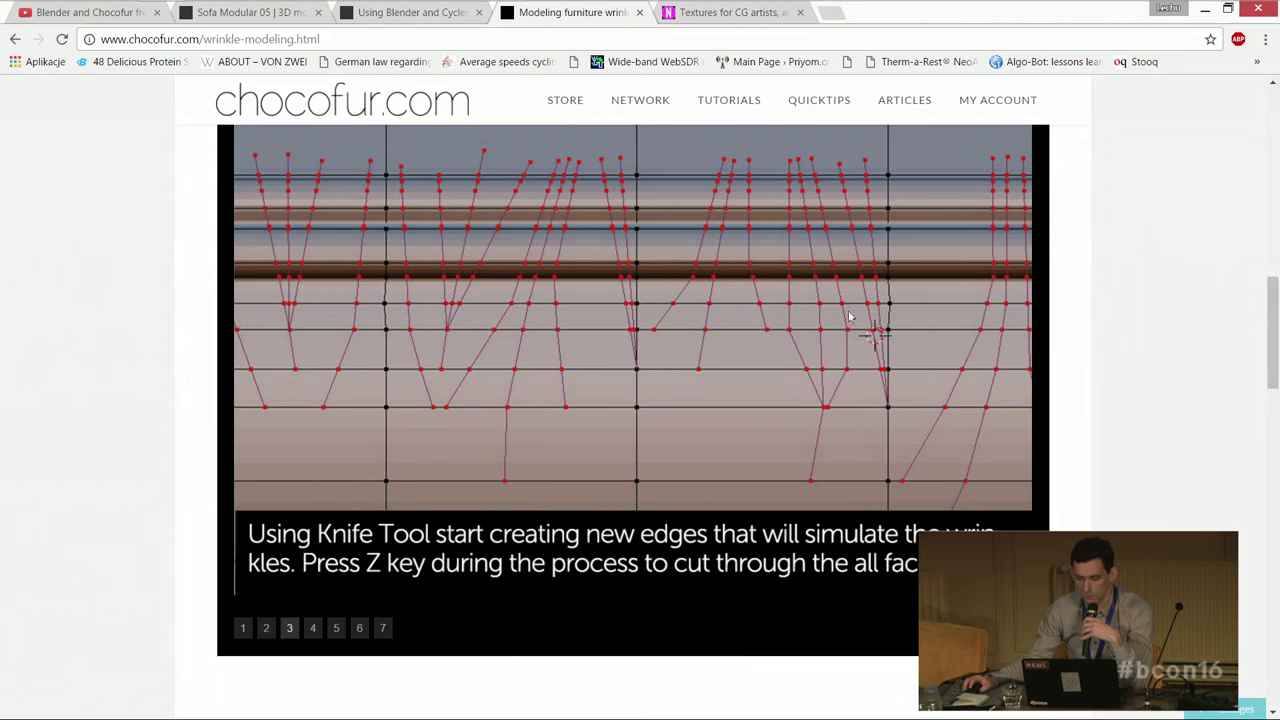
{"action": "scroll", "coordinate": [1160, 319], "scroll_direction": "down", "scroll_amount": 7}
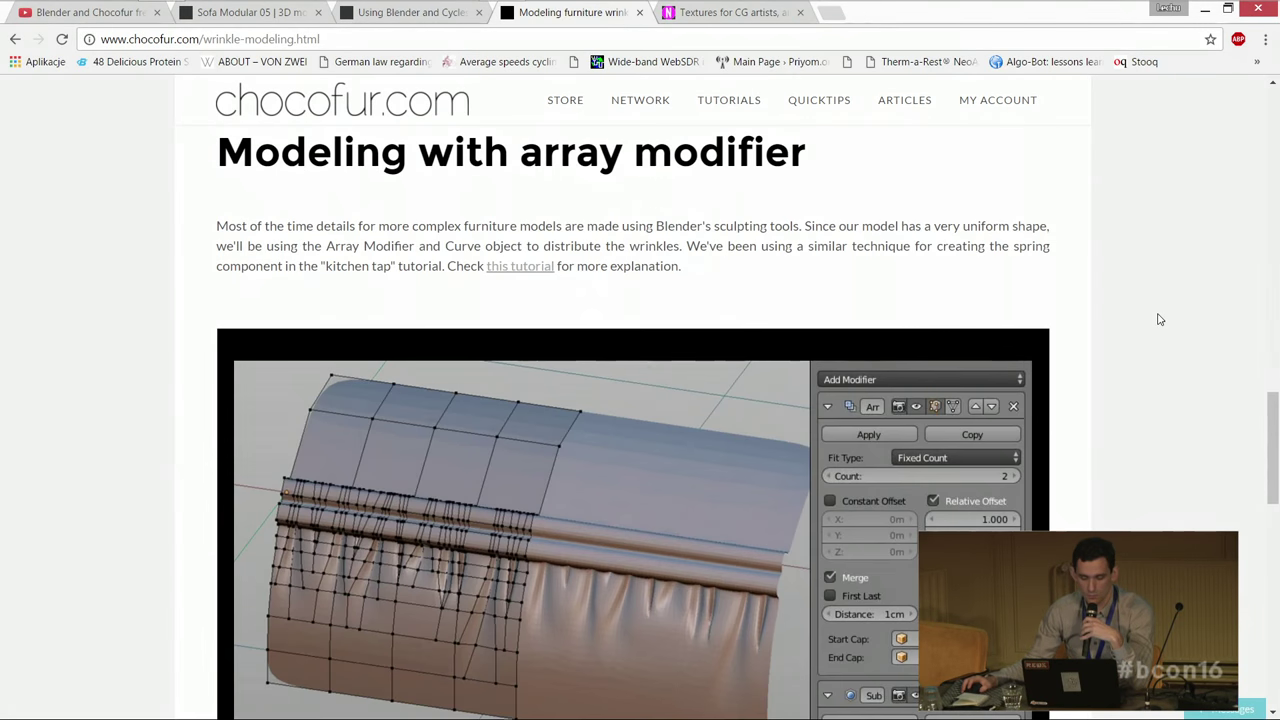
{"action": "scroll", "coordinate": [1160, 319], "scroll_direction": "down", "scroll_amount": 2}
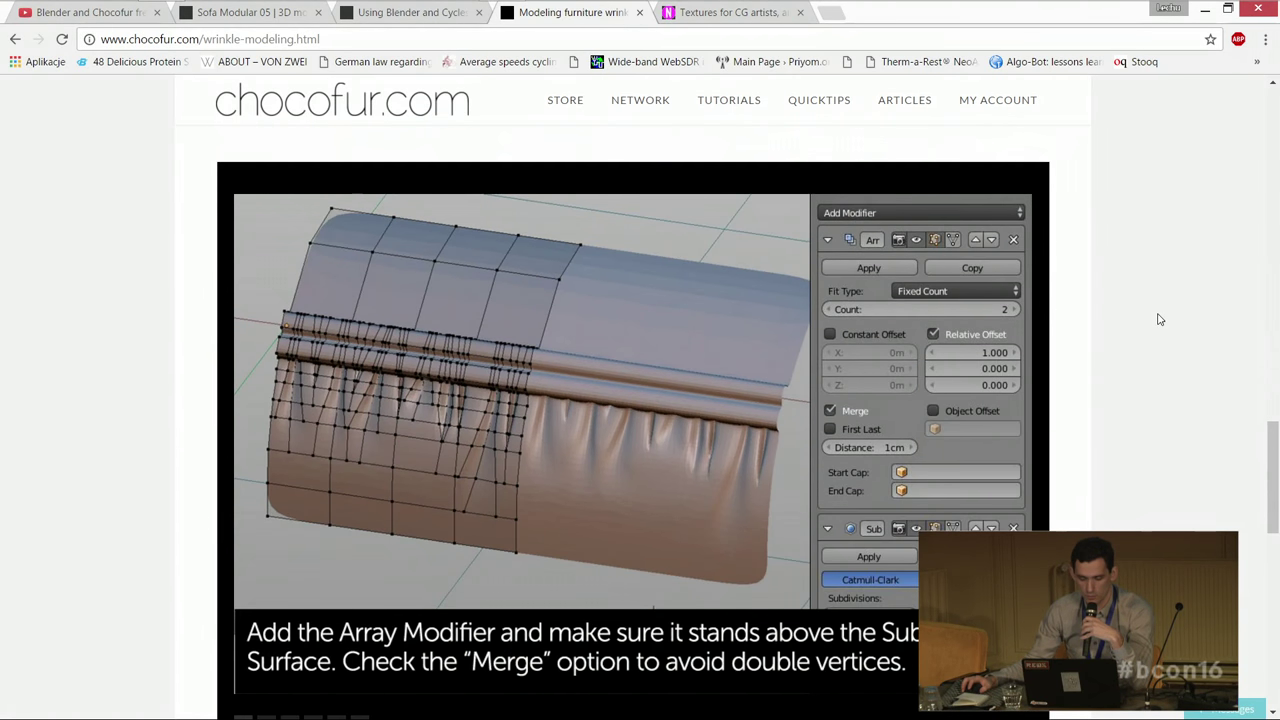
{"action": "scroll", "coordinate": [1160, 319], "scroll_direction": "down", "scroll_amount": 1}
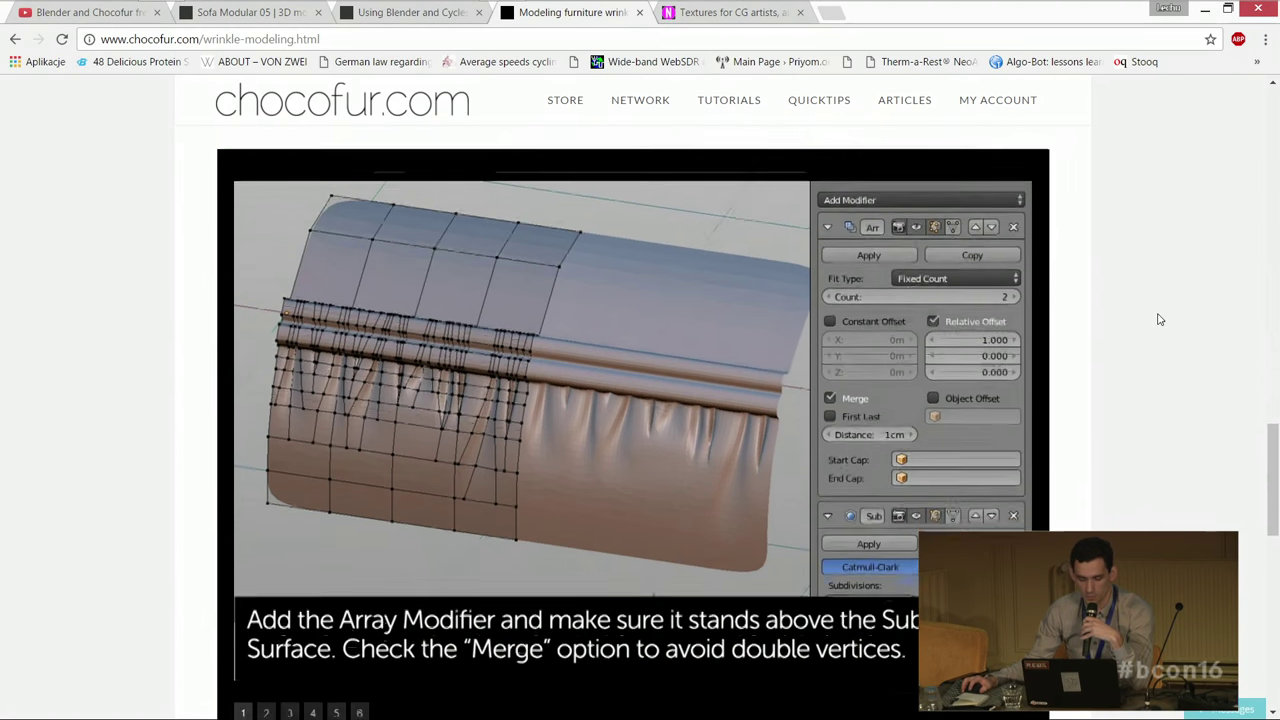
{"action": "scroll", "coordinate": [1080, 416], "scroll_direction": "down", "scroll_amount": 7}
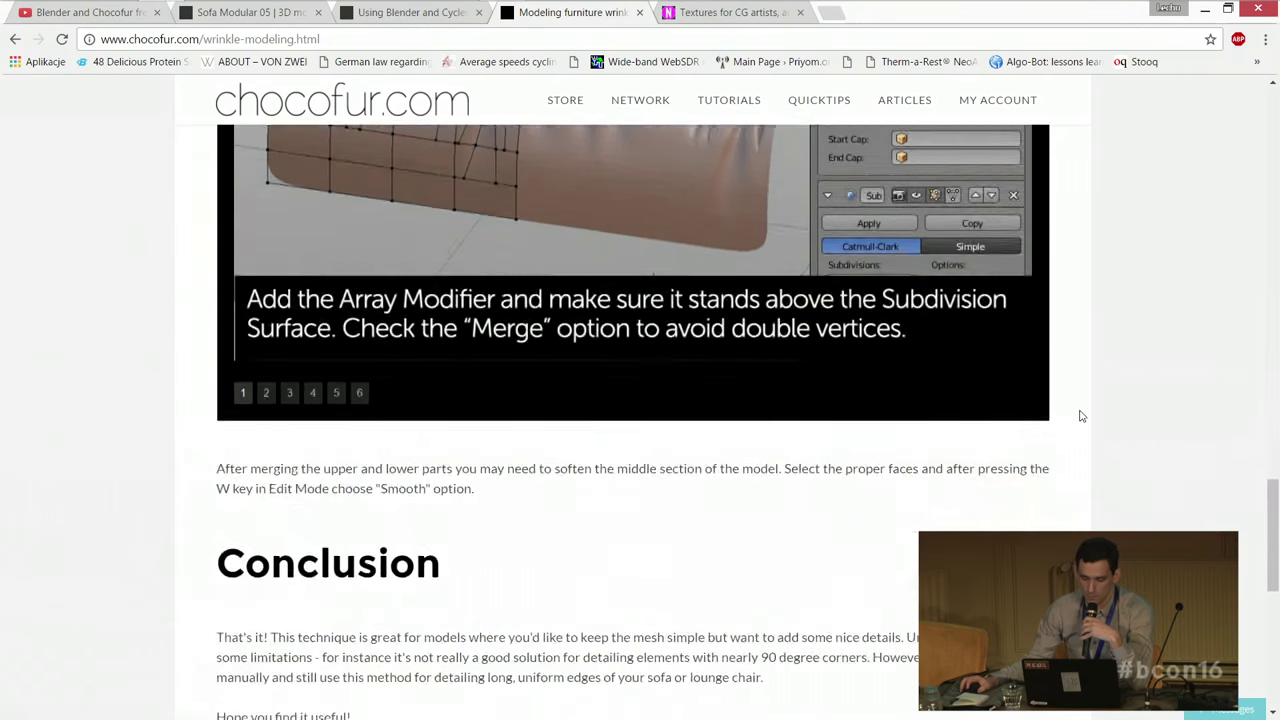
{"action": "scroll", "coordinate": [1080, 416], "scroll_direction": "up", "scroll_amount": 13}
{"action": "scroll", "coordinate": [1080, 416], "scroll_direction": "up", "scroll_amount": 20}
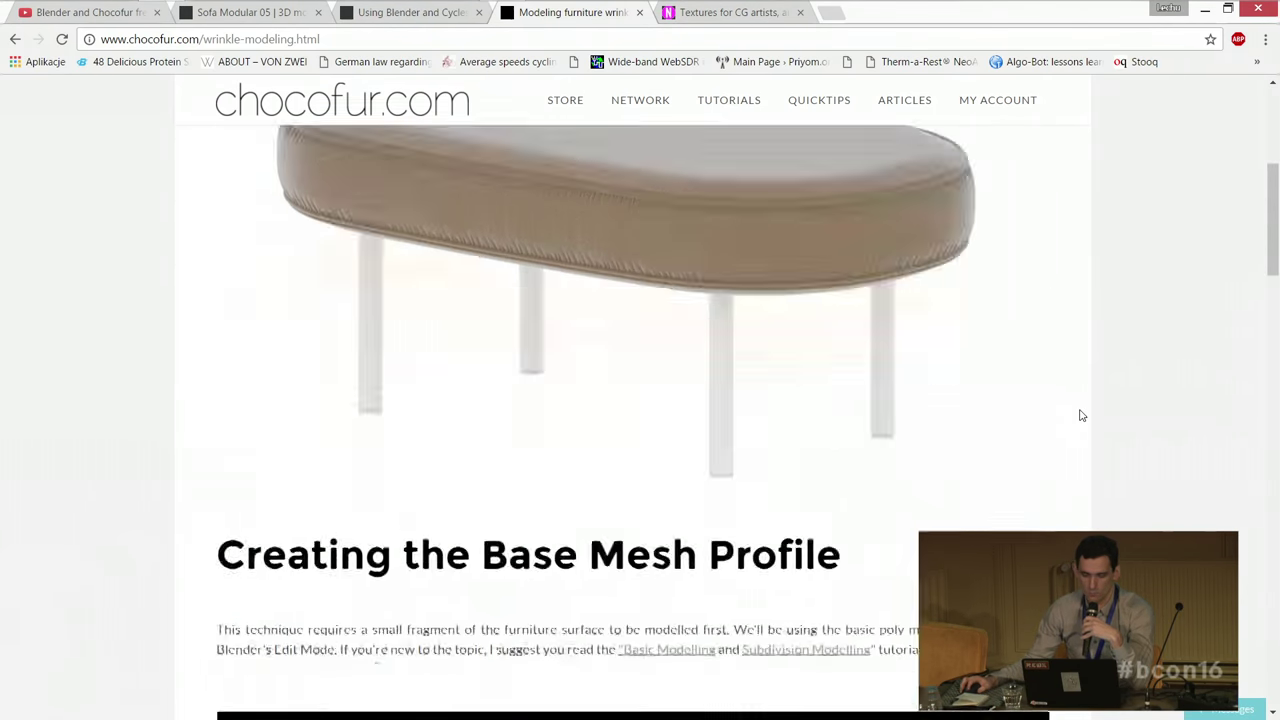
{"action": "left_click", "coordinate": [1205, 10]}
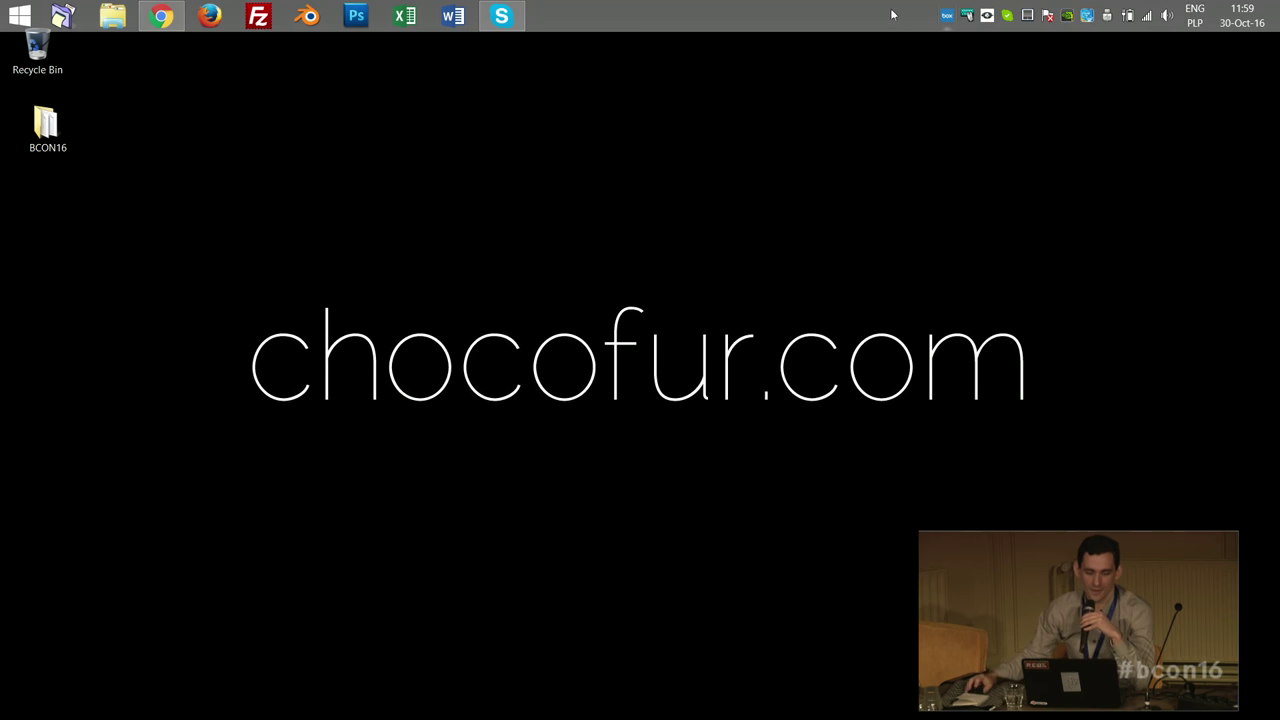
{"action": "left_click", "coordinate": [175, 15]}
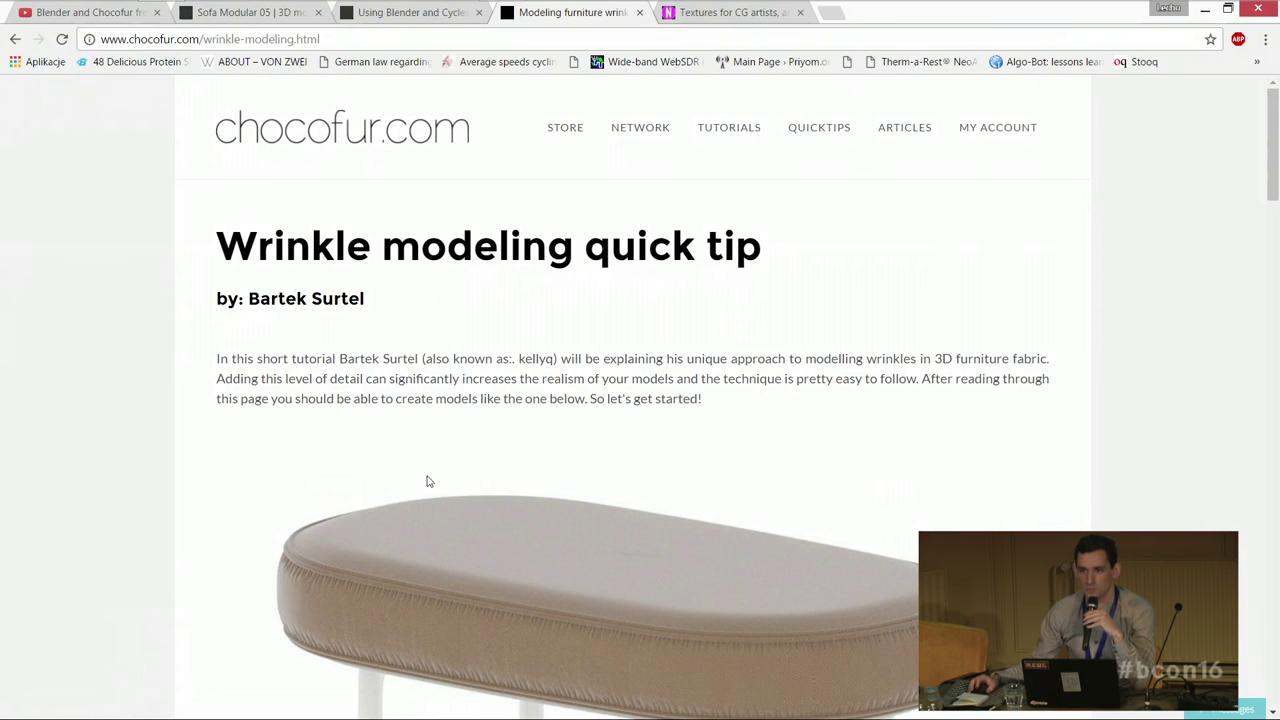
{"action": "scroll", "coordinate": [426, 481], "scroll_direction": "down", "scroll_amount": 2}
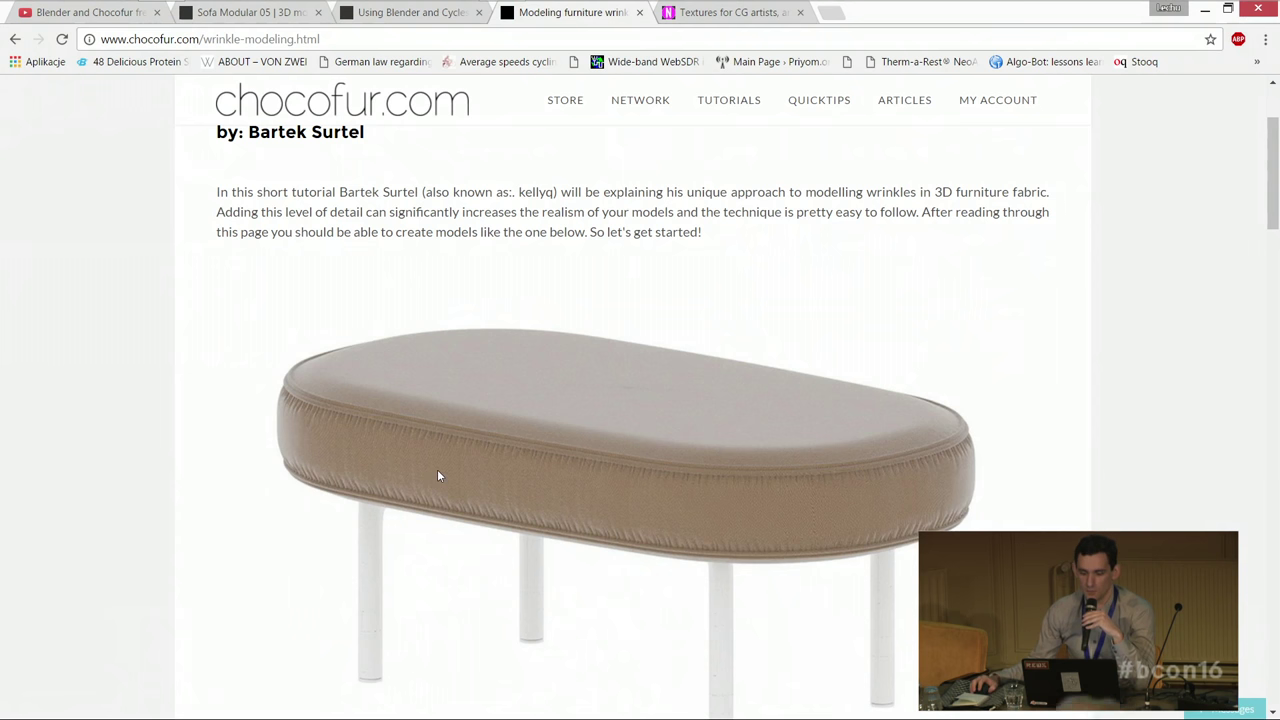
{"action": "scroll", "coordinate": [437, 470], "scroll_direction": "down", "scroll_amount": 1}
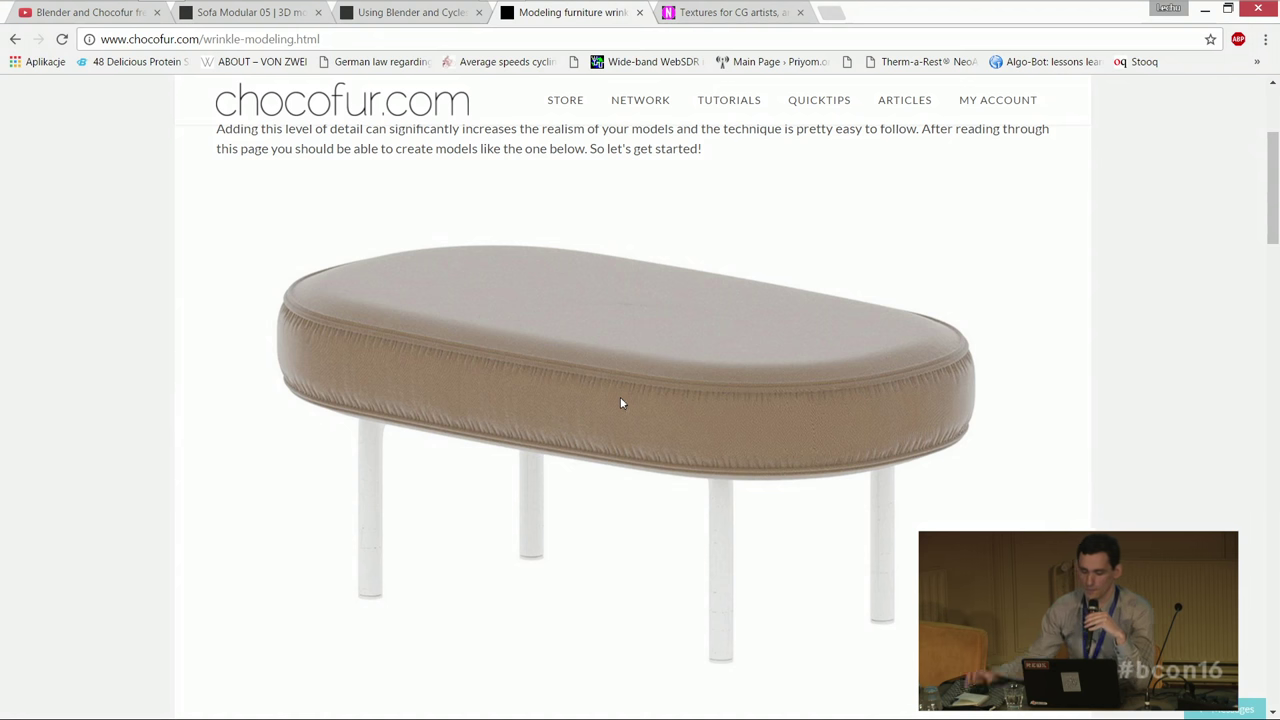
{"action": "scroll", "coordinate": [620, 400], "scroll_direction": "down", "scroll_amount": 2}
{"action": "scroll", "coordinate": [836, 340], "scroll_direction": "up", "scroll_amount": 2}
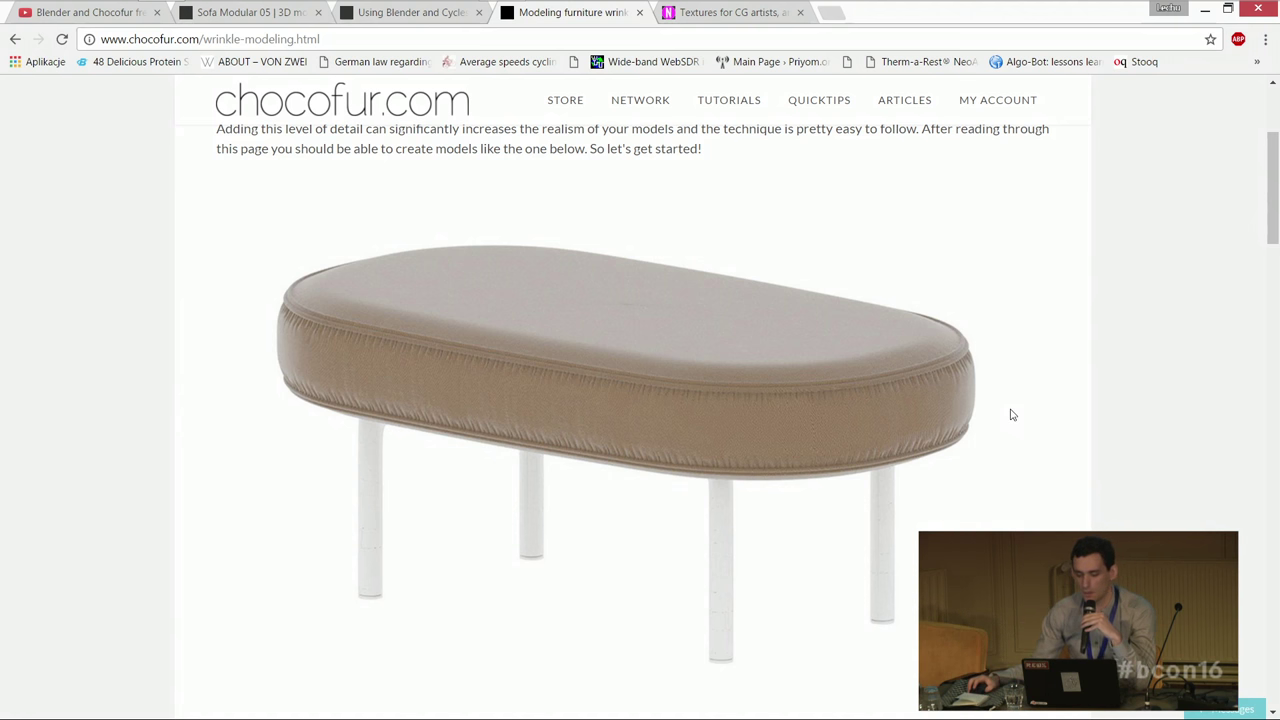
{"action": "scroll", "coordinate": [1010, 415], "scroll_direction": "down", "scroll_amount": 1}
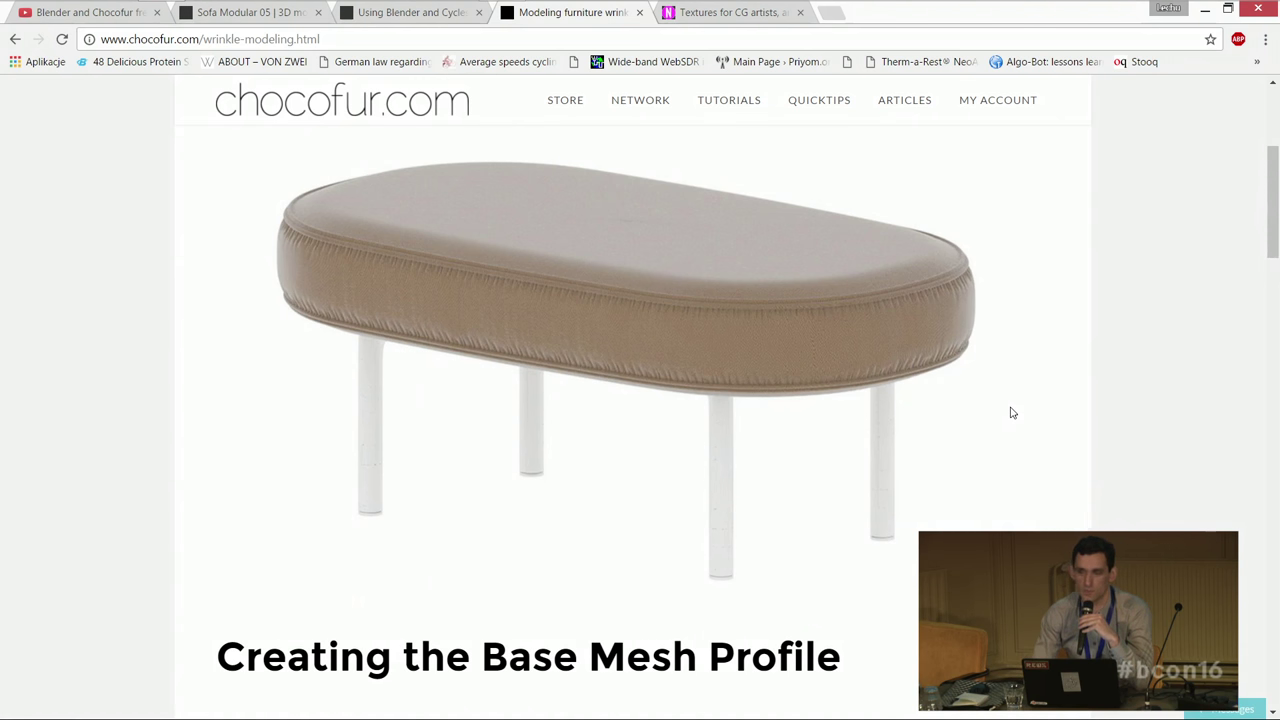
{"action": "scroll", "coordinate": [1037, 382], "scroll_direction": "down", "scroll_amount": 1}
{"action": "scroll", "coordinate": [945, 346], "scroll_direction": "up", "scroll_amount": 3}
{"action": "scroll", "coordinate": [1078, 340], "scroll_direction": "up", "scroll_amount": 1}
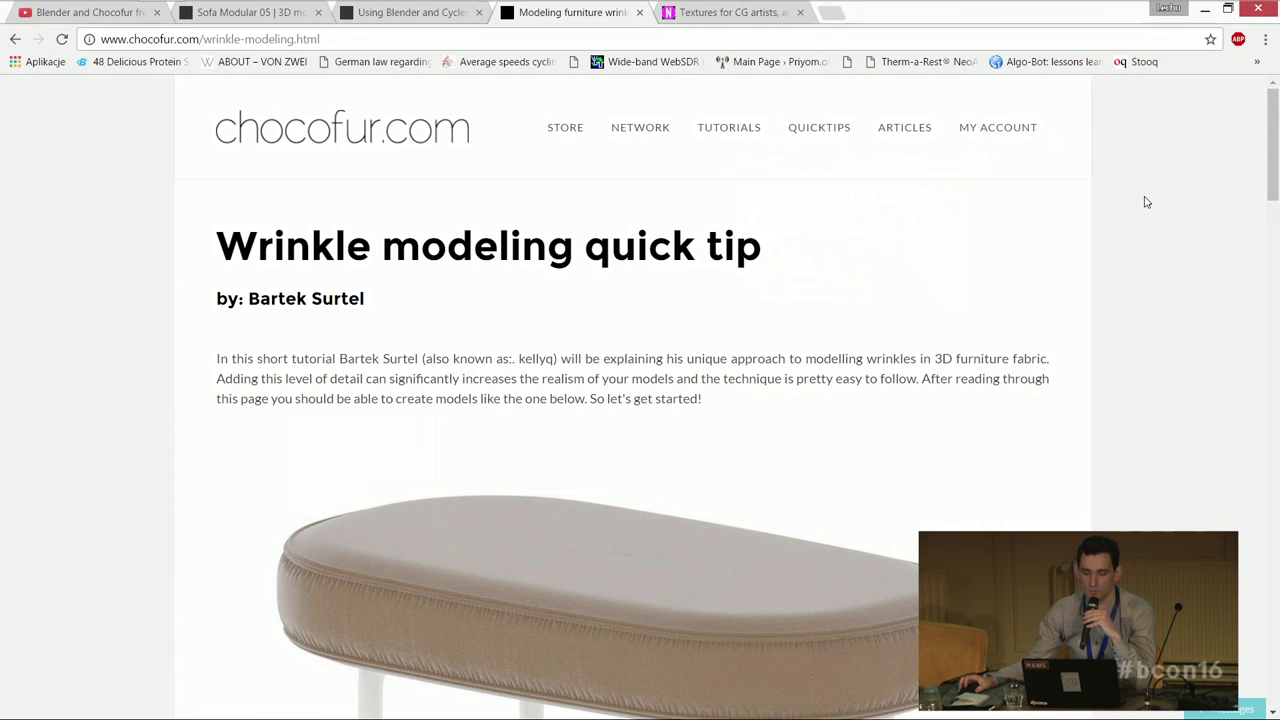
Step: Return to the Sofa Modular 05 tab and open Furniture > Beds
{"action": "key", "text": "ctrl+shift+Tab"}
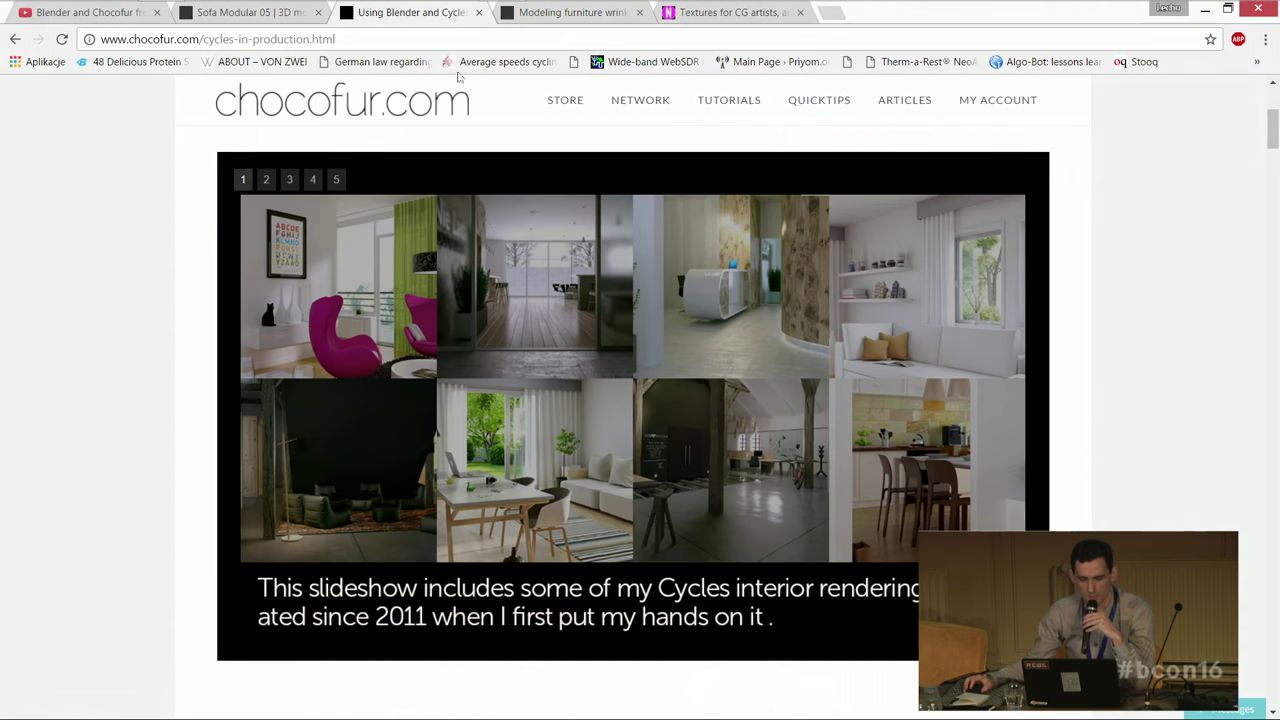
{"action": "key", "text": "ctrl+shift+Tab"}
{"action": "scroll", "coordinate": [303, 200], "scroll_direction": "up", "scroll_amount": 3}
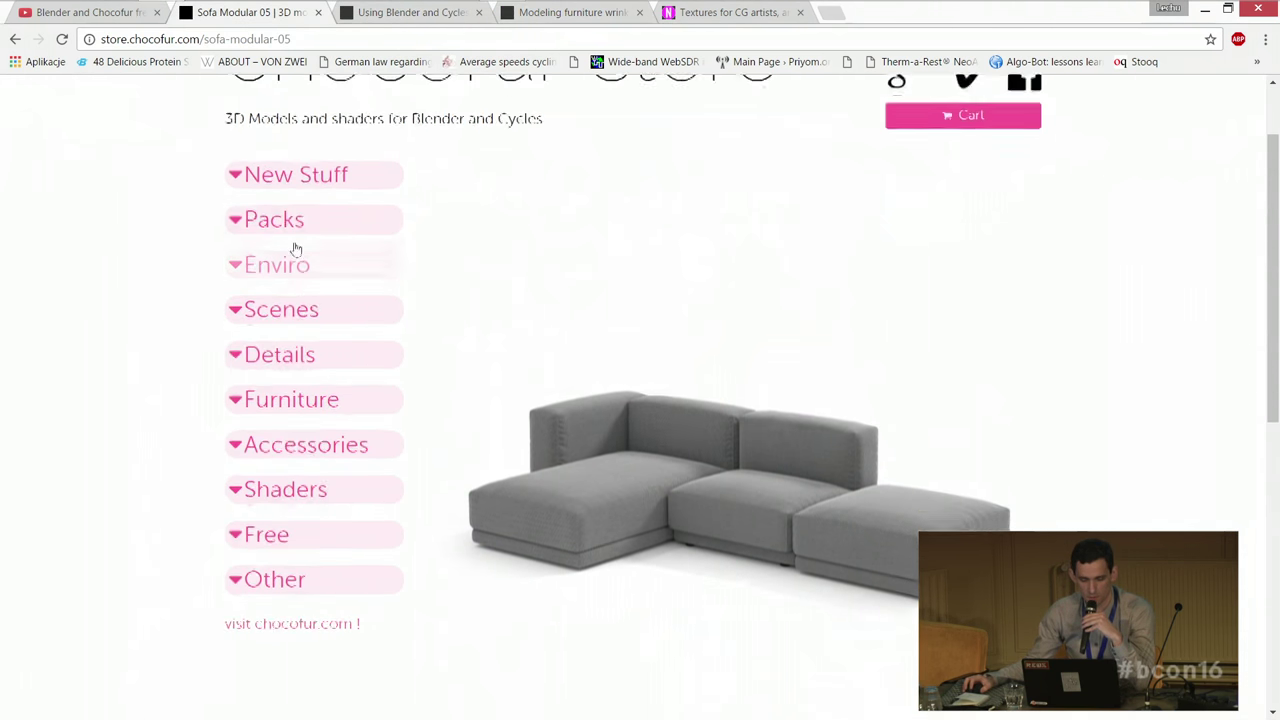
{"action": "left_click", "coordinate": [300, 406]}
{"action": "scroll", "coordinate": [305, 400], "scroll_direction": "down", "scroll_amount": 3}
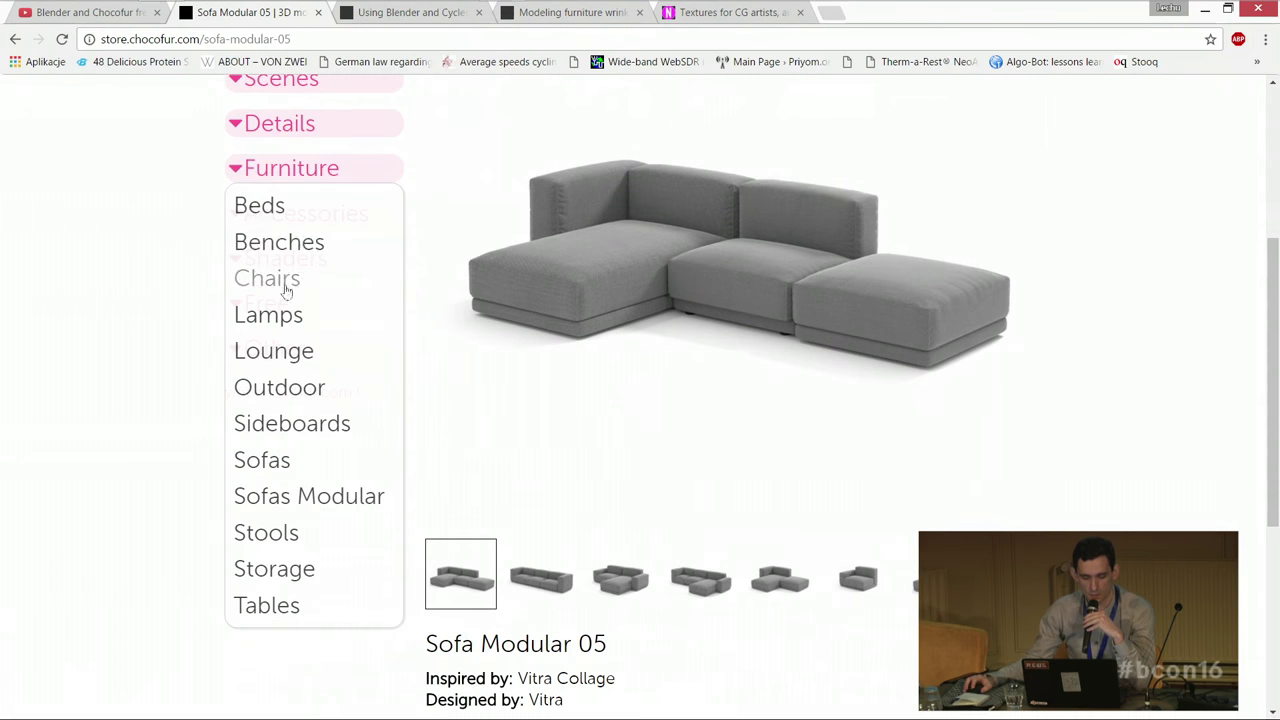
{"action": "left_click", "coordinate": [259, 207]}
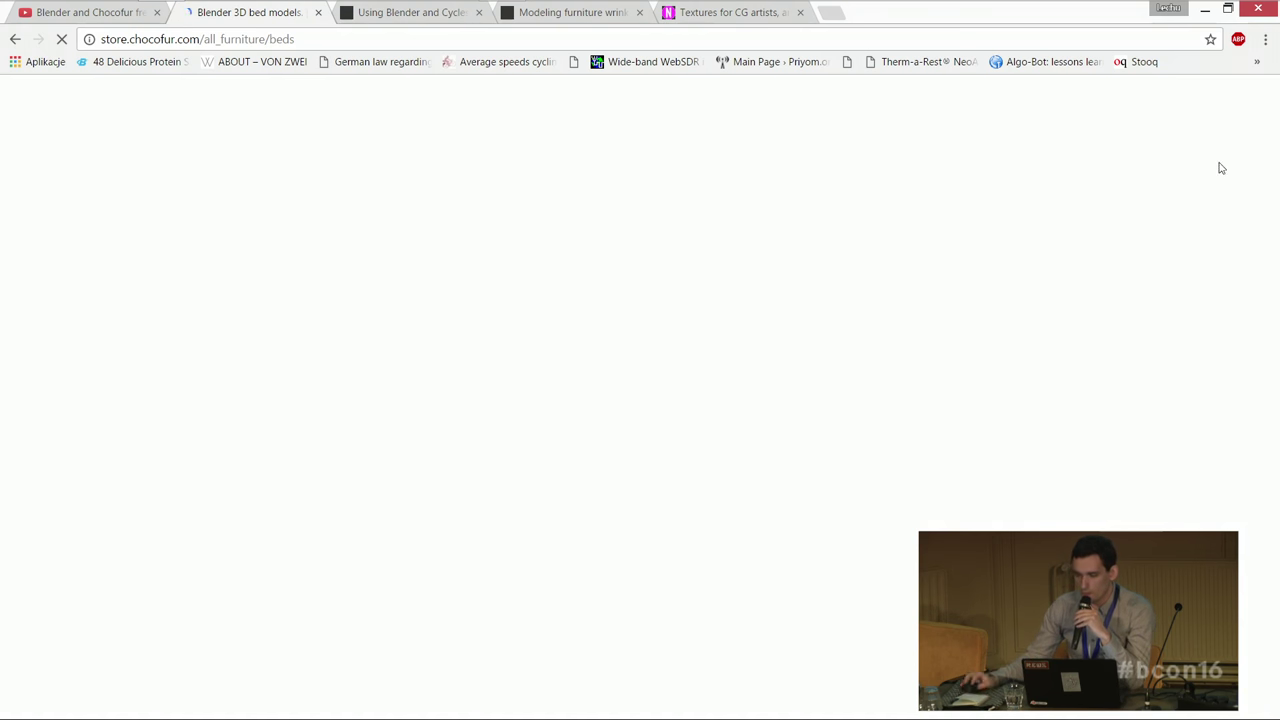
Step: Minimize Chrome so the chocofur.com desktop wallpaper is showing
{"action": "mouse_move", "coordinate": [1208, 10]}
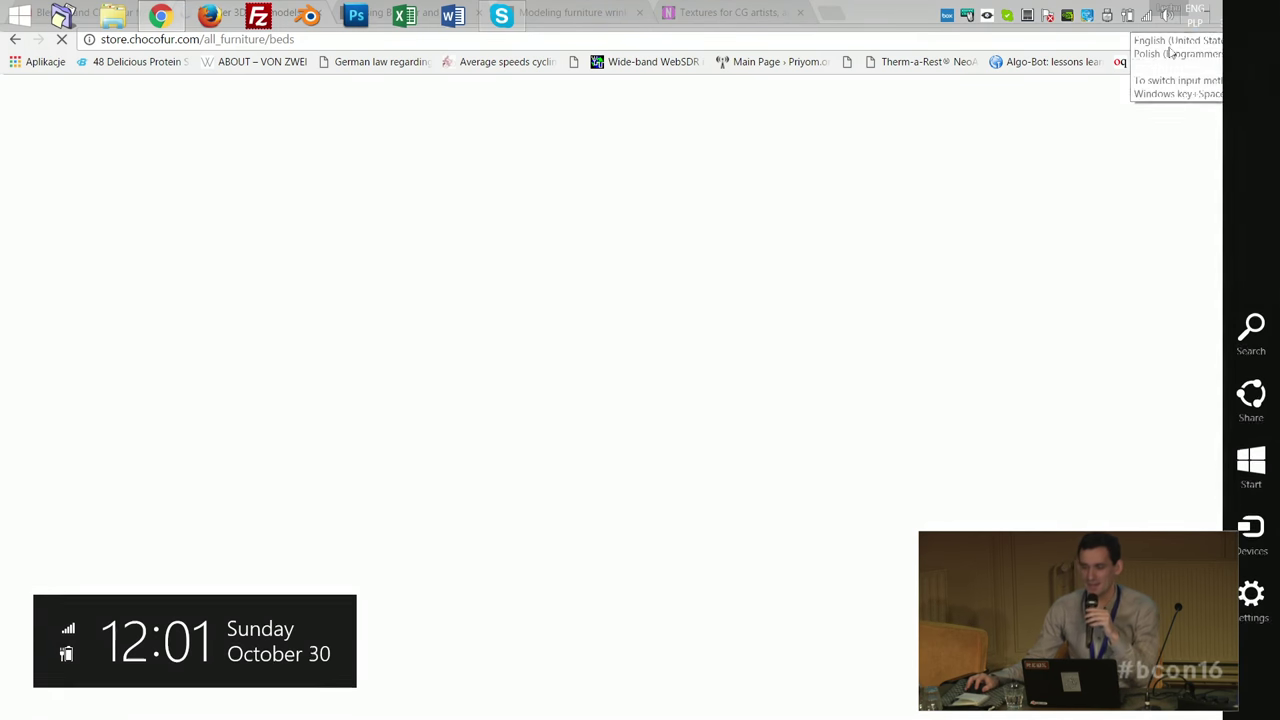
{"action": "left_click", "coordinate": [1204, 10]}
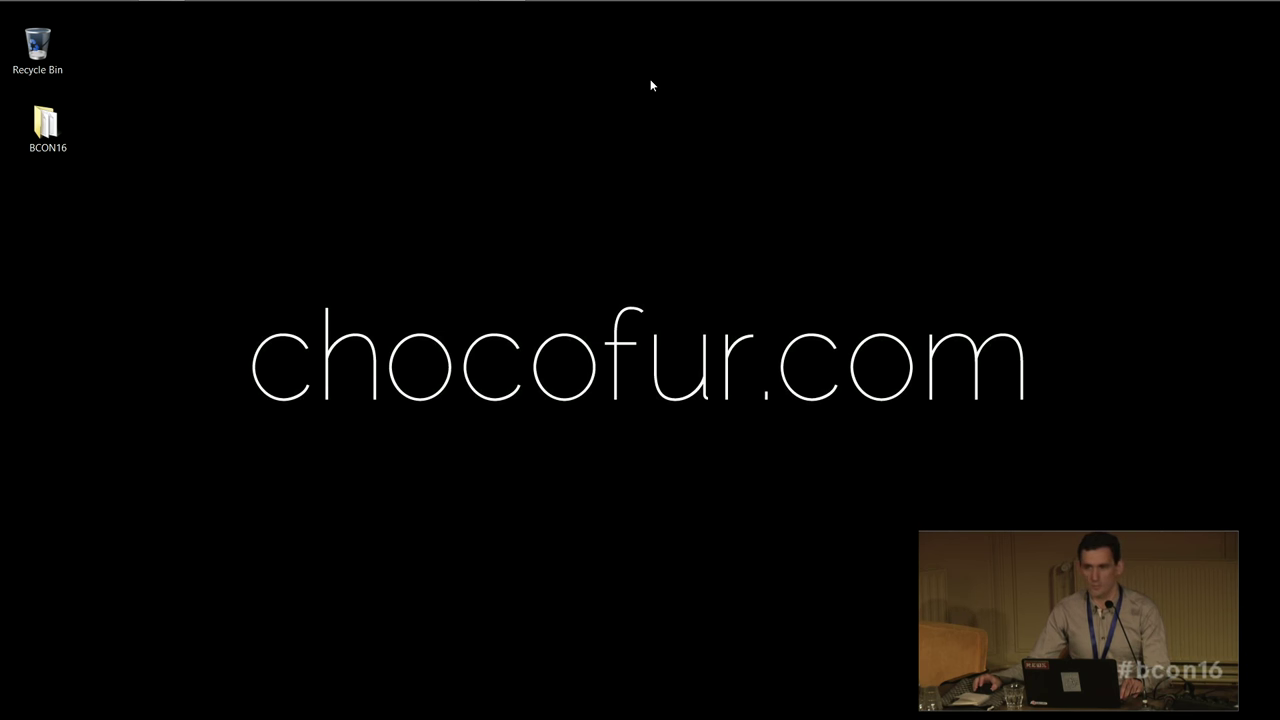
Step: Restore Chrome from the taskbar and switch to the 'Blender and Chocofur free models' video tab
{"action": "mouse_move", "coordinate": [545, 2]}
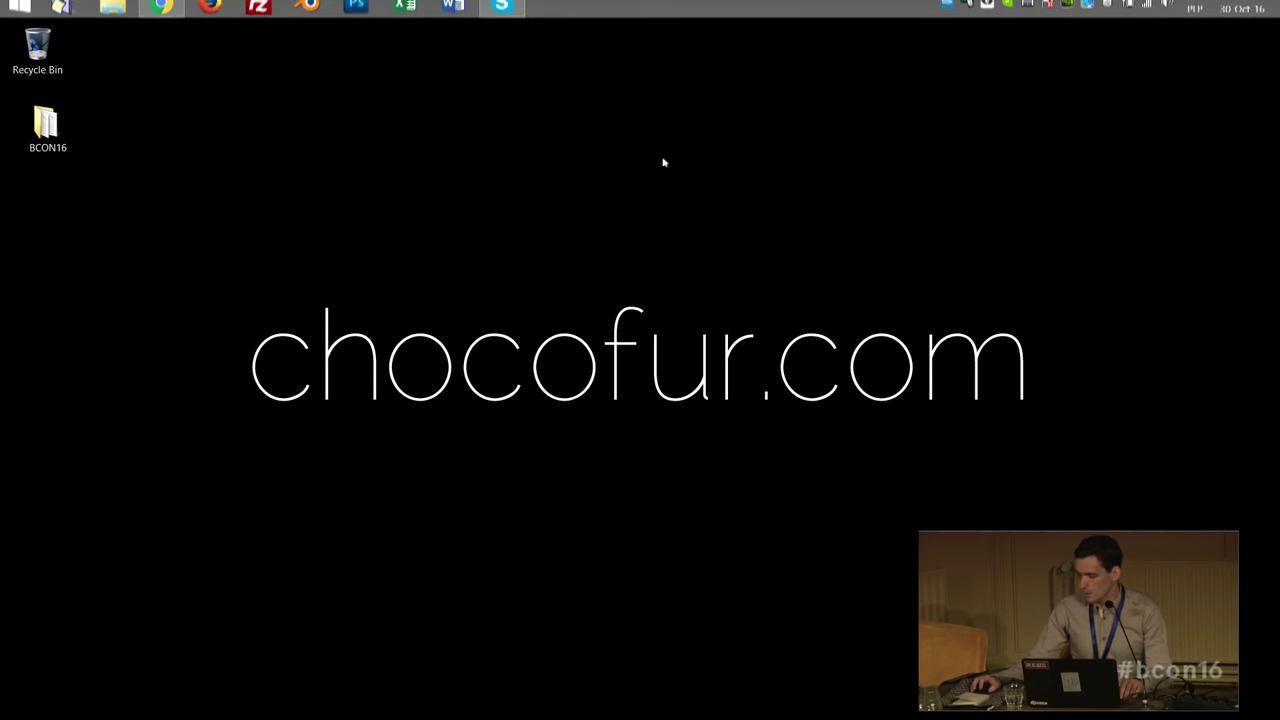
{"action": "mouse_move", "coordinate": [229, 1]}
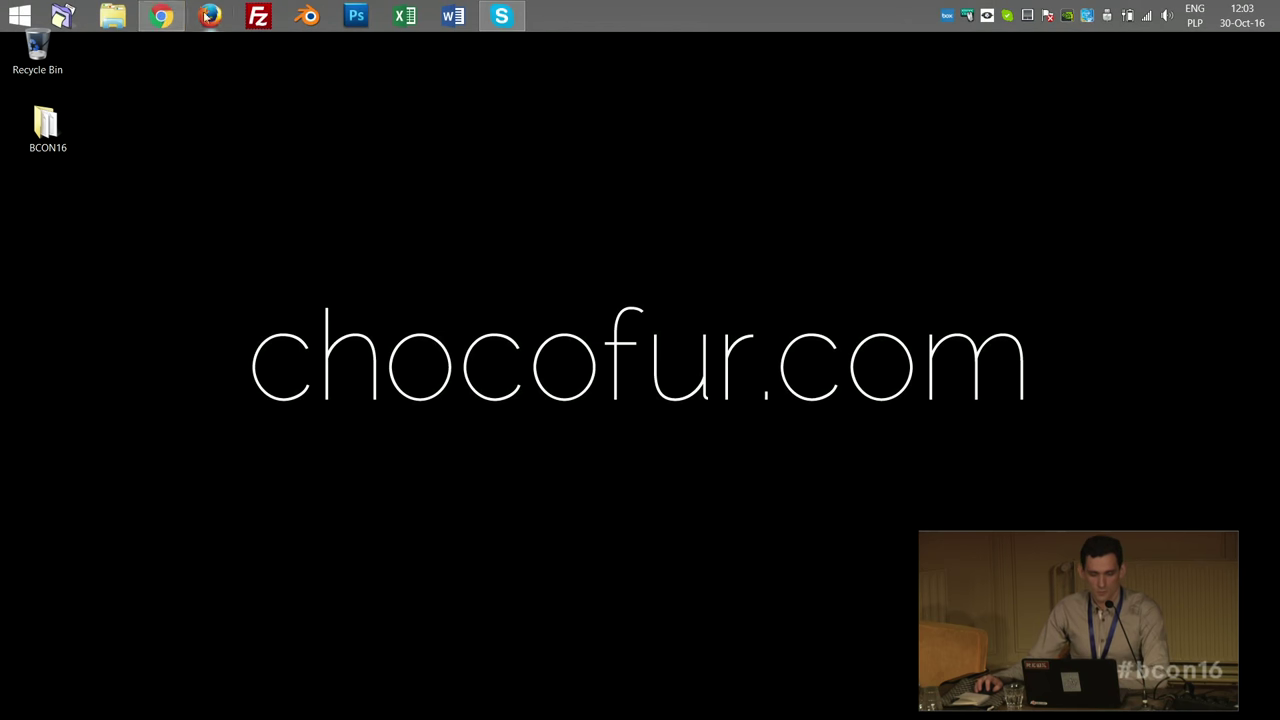
{"action": "mouse_move", "coordinate": [168, 24]}
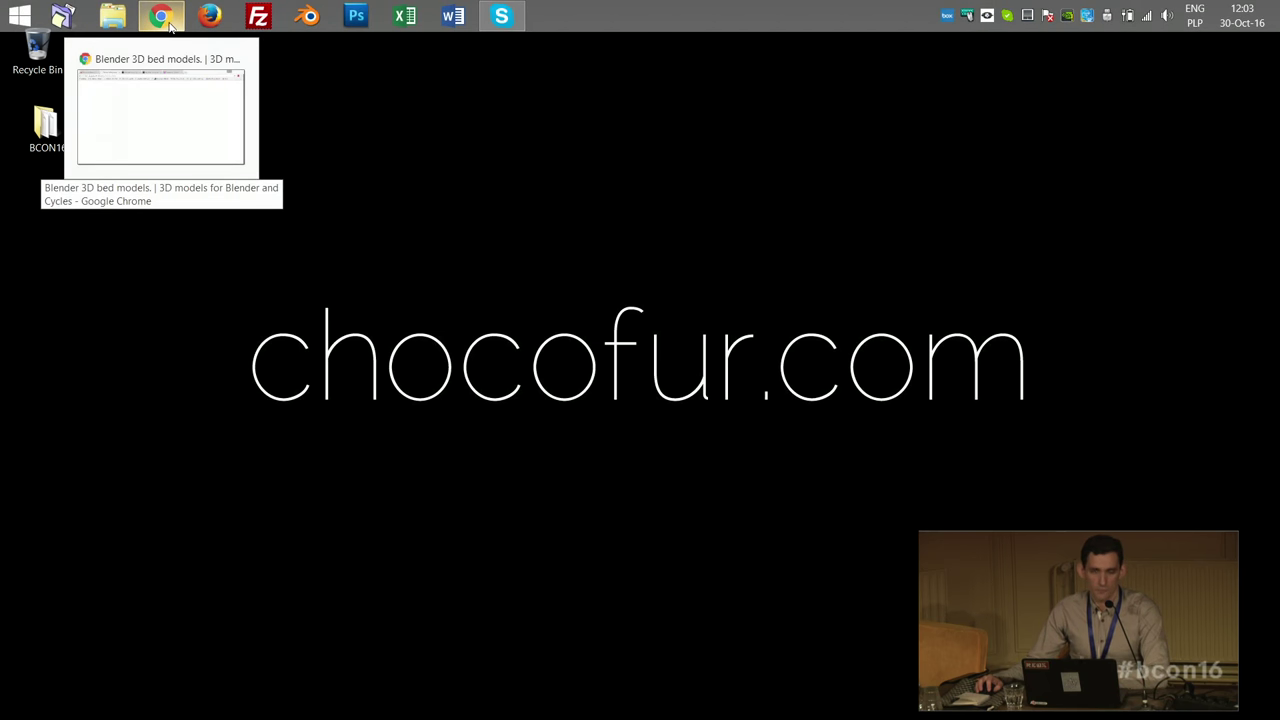
{"action": "left_click", "coordinate": [163, 17]}
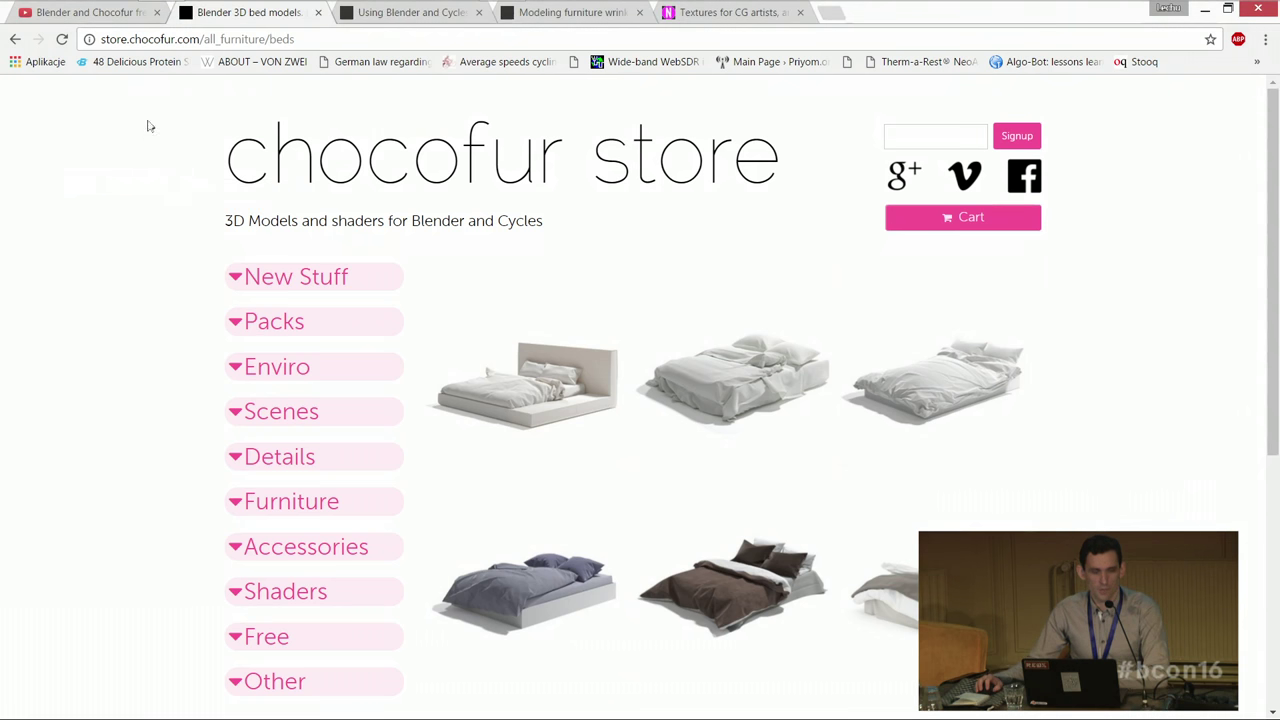
{"action": "left_click", "coordinate": [104, 17]}
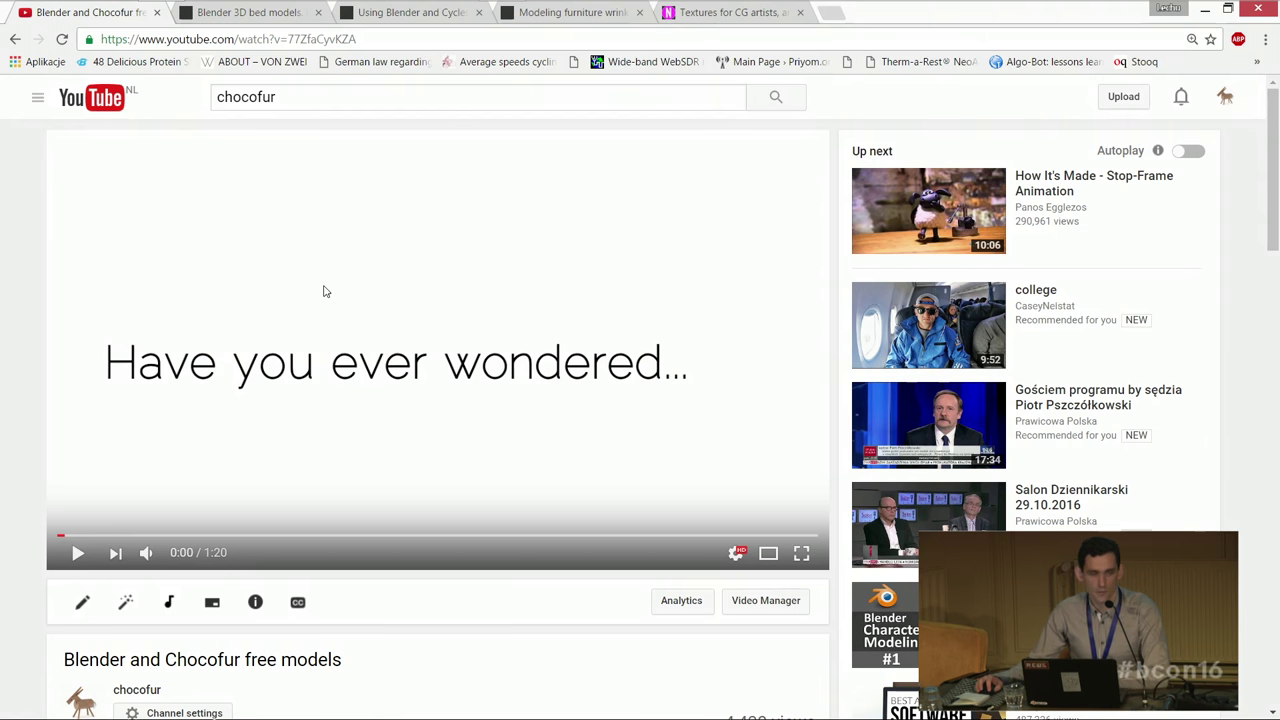
Step: Play the 'Blender and Chocofur free models' video full-screen from the start with volume up, then exit full-screen
{"action": "double_click", "coordinate": [340, 325]}
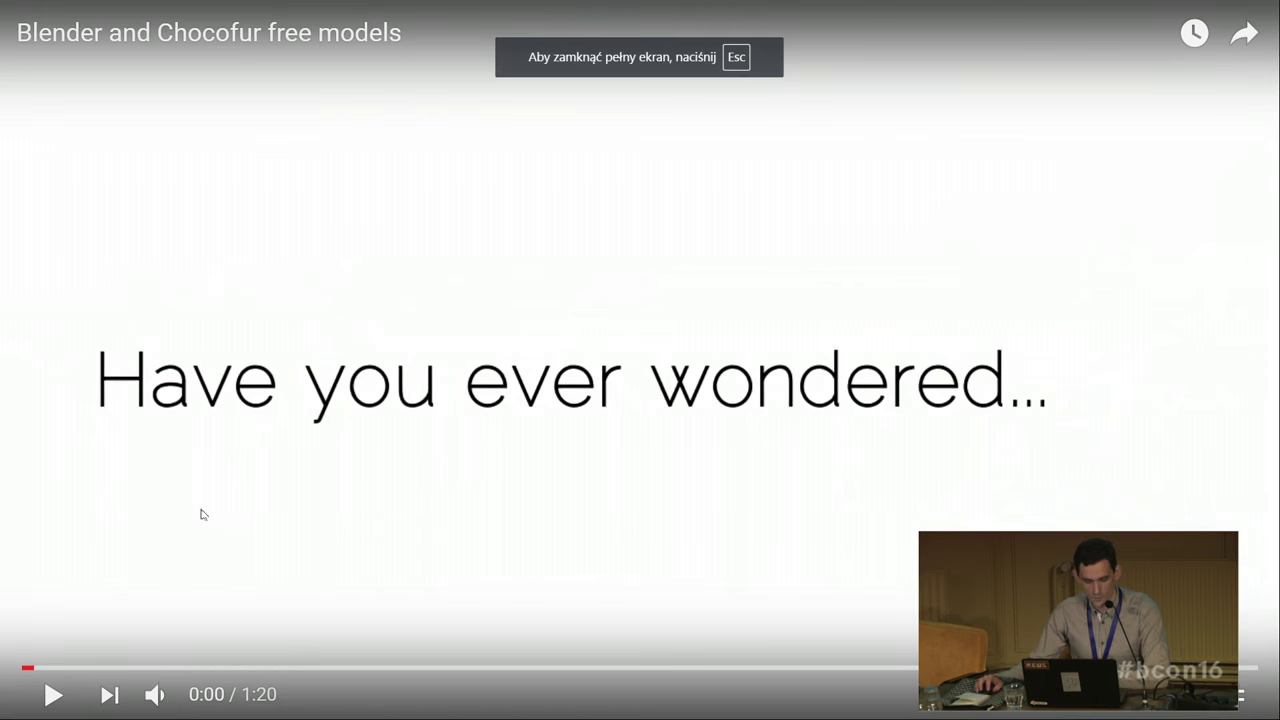
{"action": "left_click", "coordinate": [26, 667]}
{"action": "left_click", "coordinate": [53, 697]}
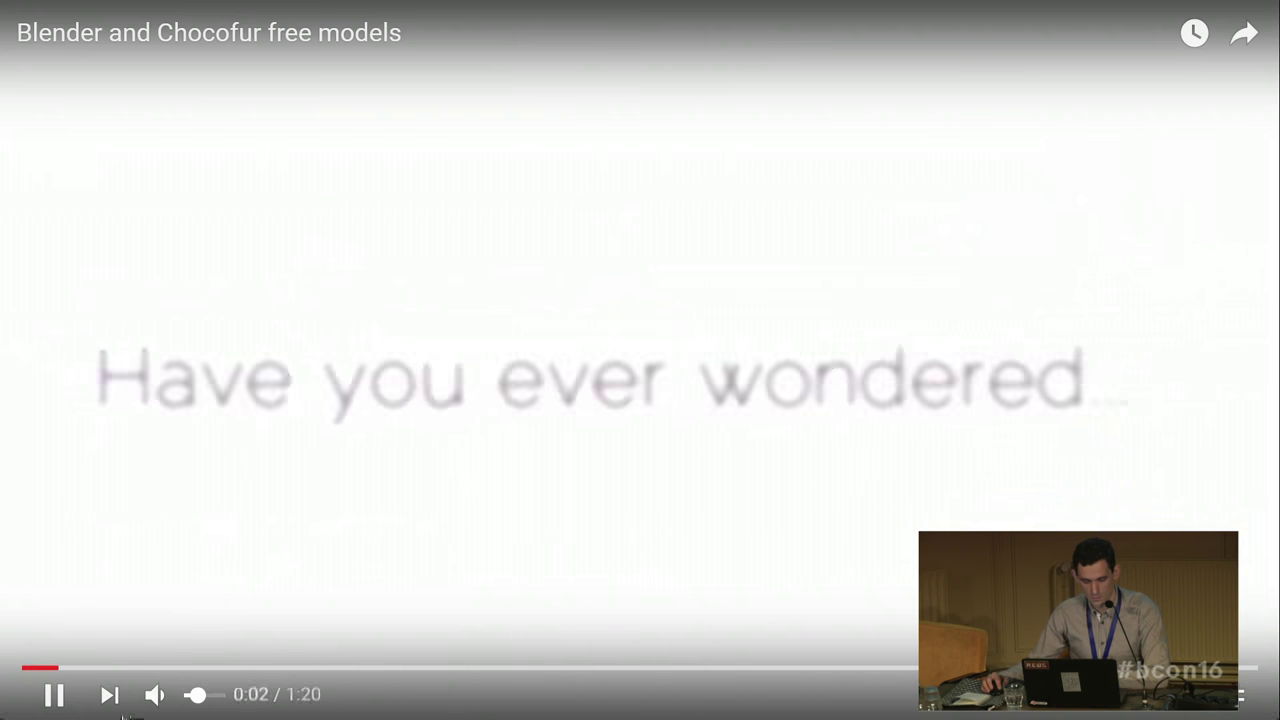
{"action": "left_click", "coordinate": [222, 696]}
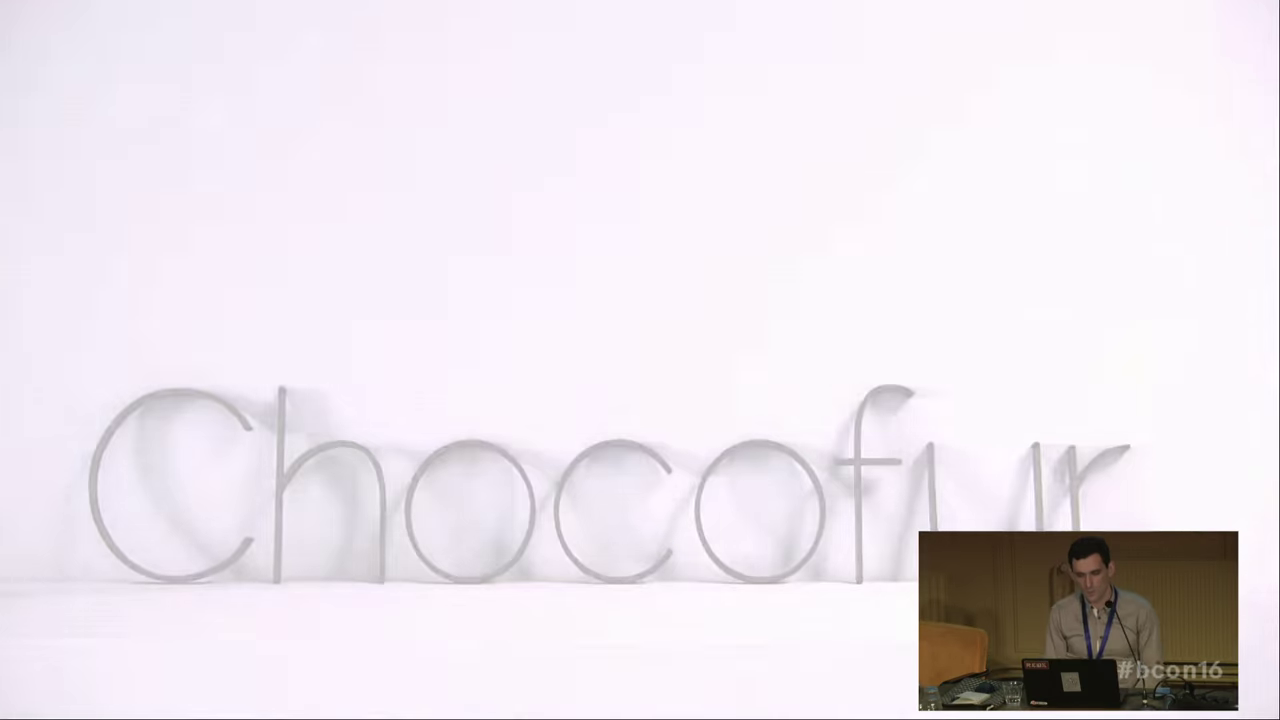
{"action": "key", "text": "Right"}
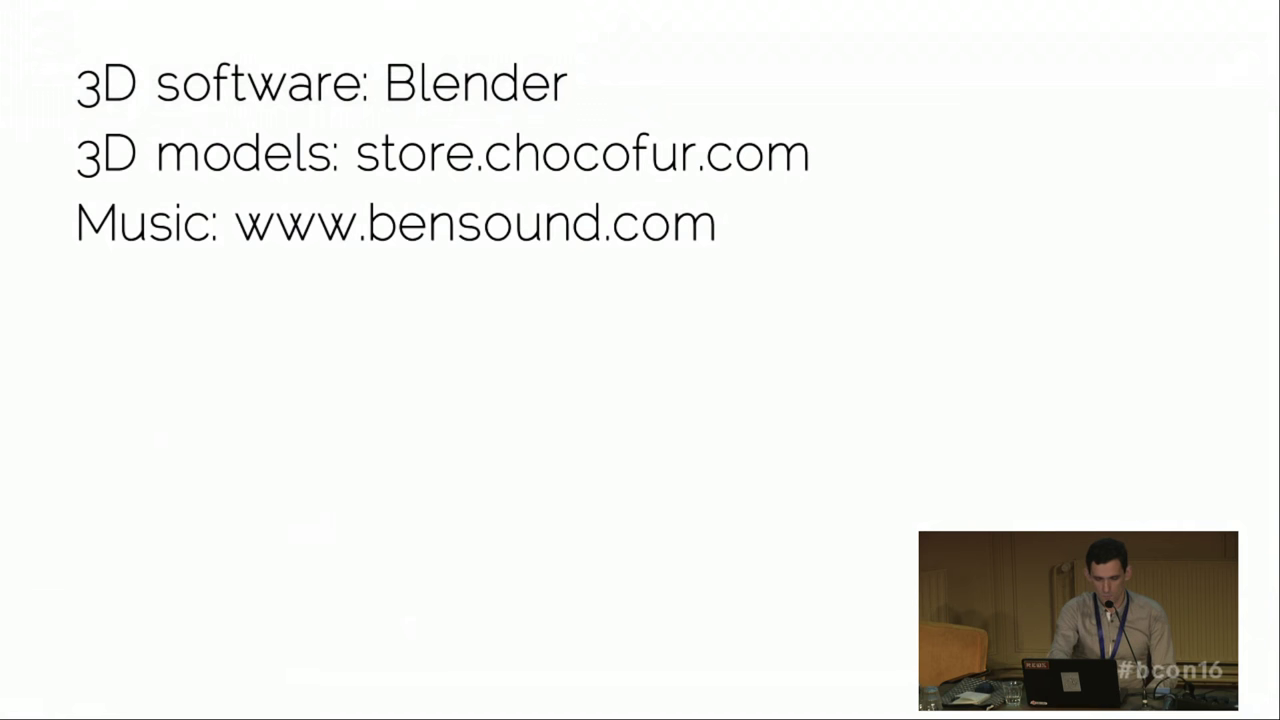
{"action": "key", "text": "Escape"}
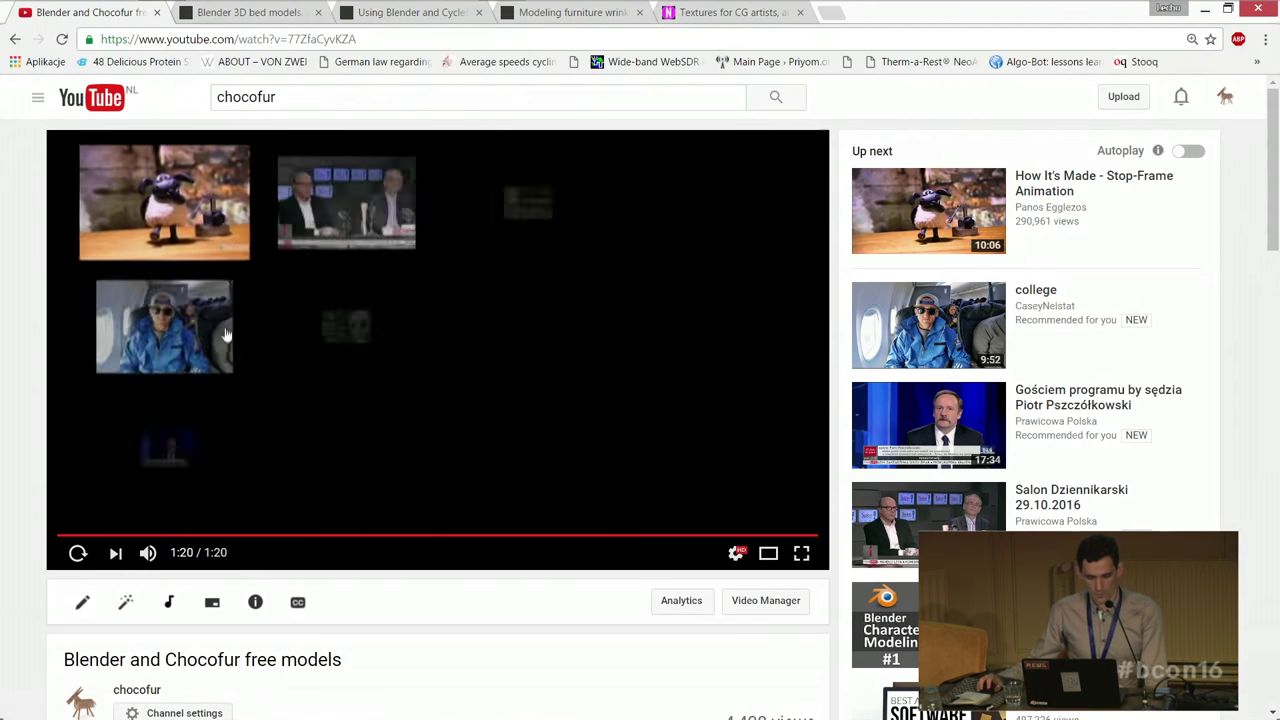
Step: Close the NoTextures tab and return to the chocofur.com home page via its logo
{"action": "key", "text": "ctrl+Tab"}
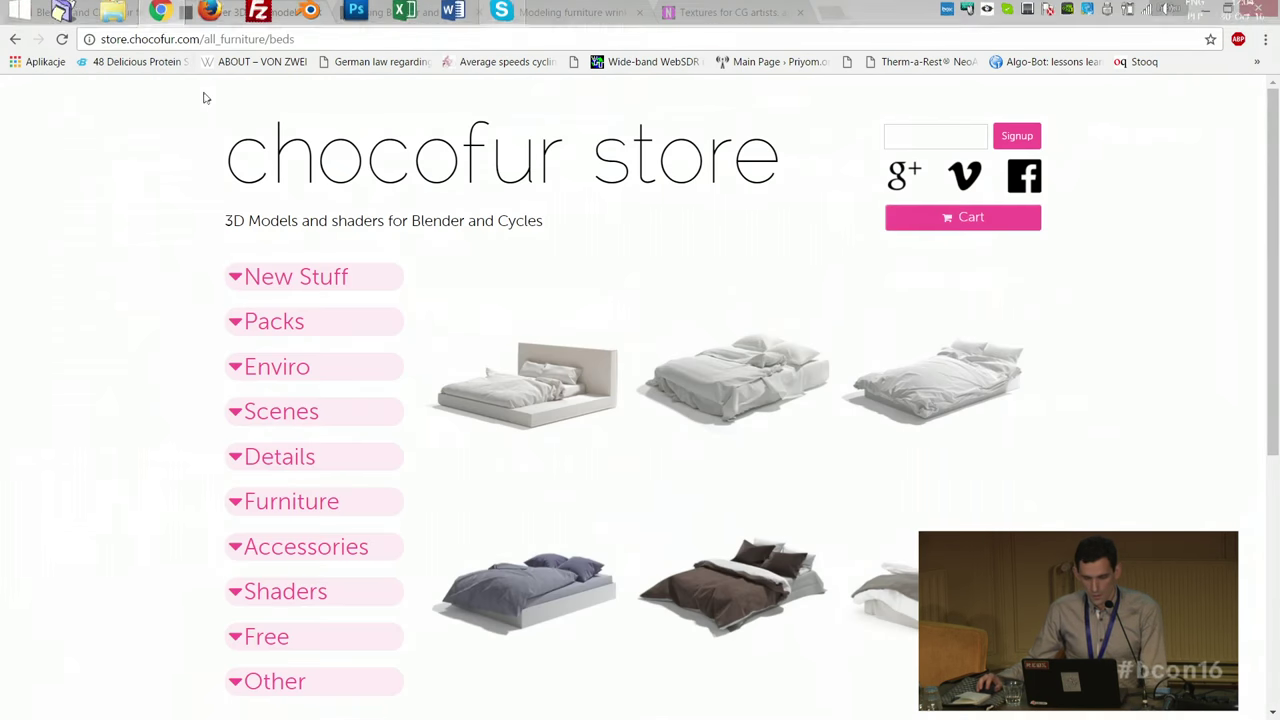
{"action": "key", "text": "ctrl+Tab"}
{"action": "key", "text": "ctrl+Tab"}
{"action": "key", "text": "ctrl+Tab"}
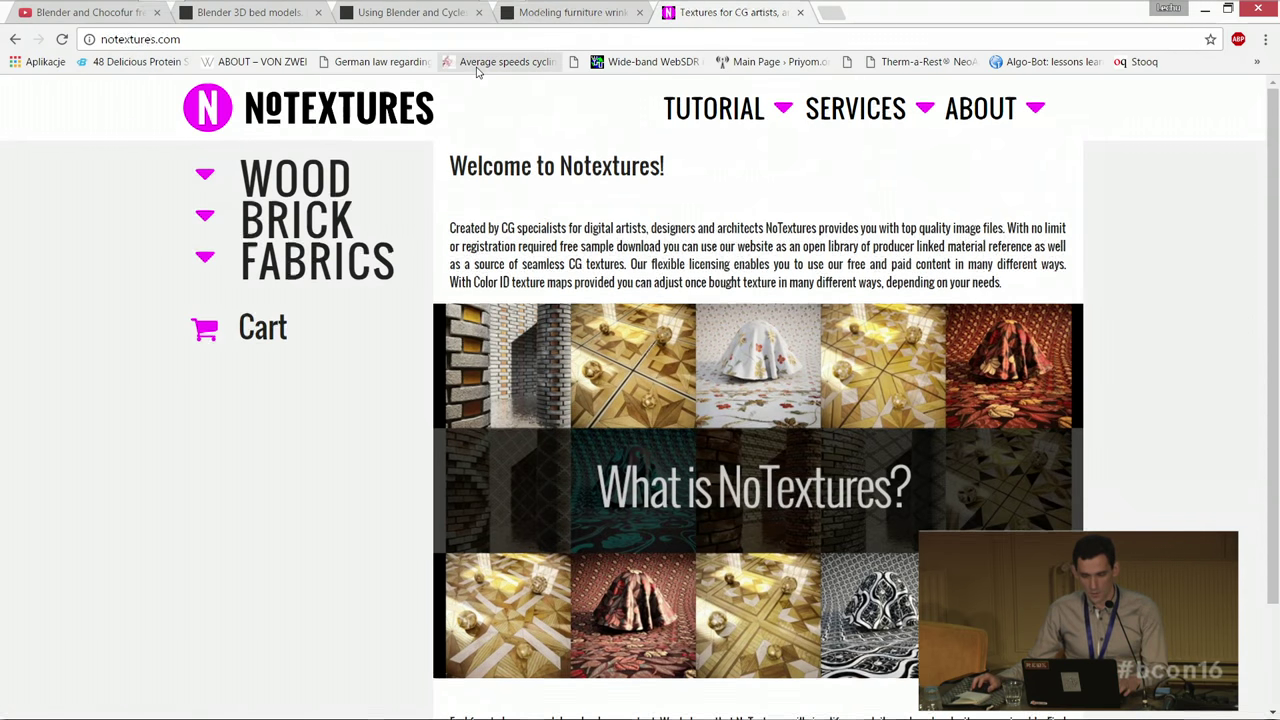
{"action": "key", "text": "ctrl+w"}
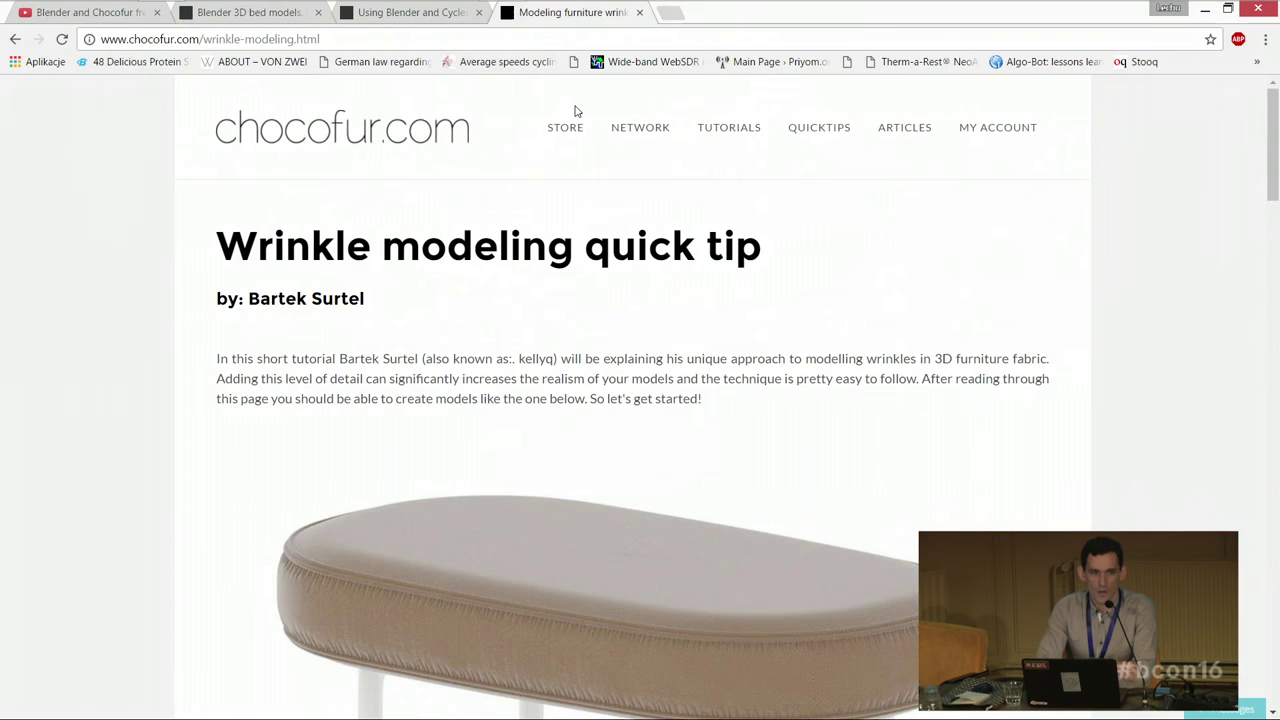
{"action": "left_click", "coordinate": [455, 128]}
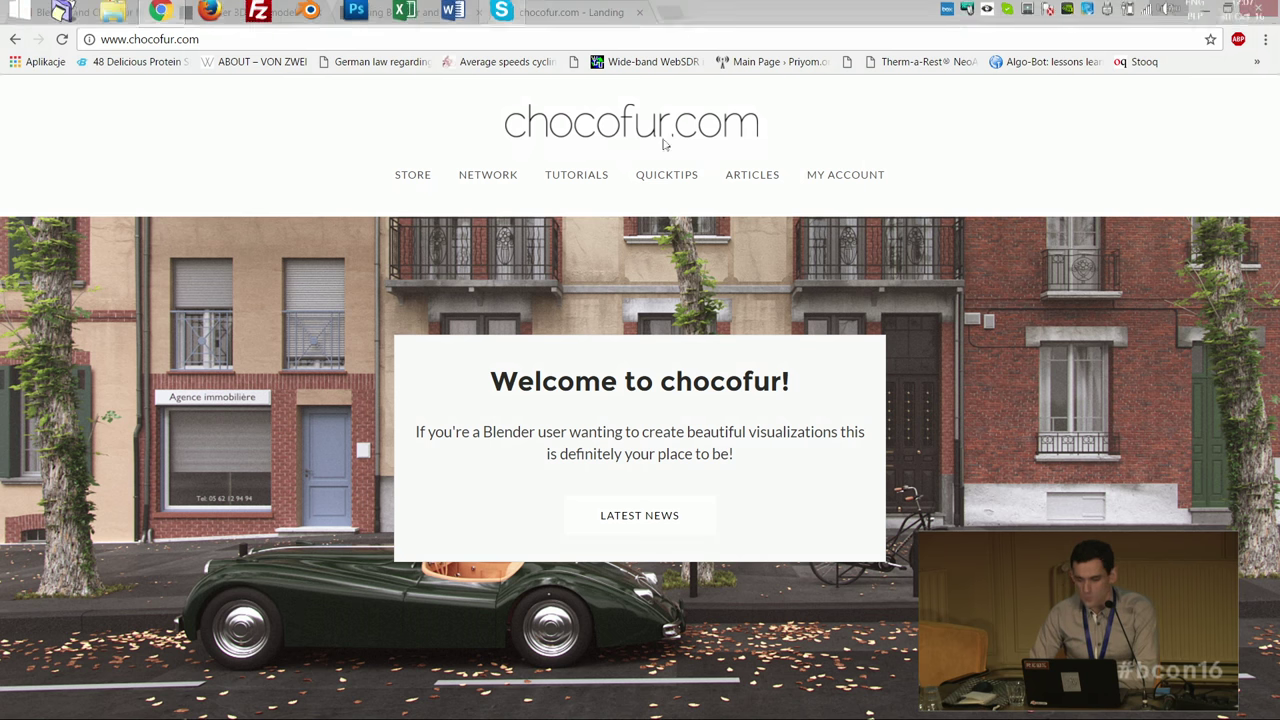
Step: Switch to the 'Using Blender and Cycles' article tab and show slideshow slide 2
{"action": "left_click", "coordinate": [257, 14]}
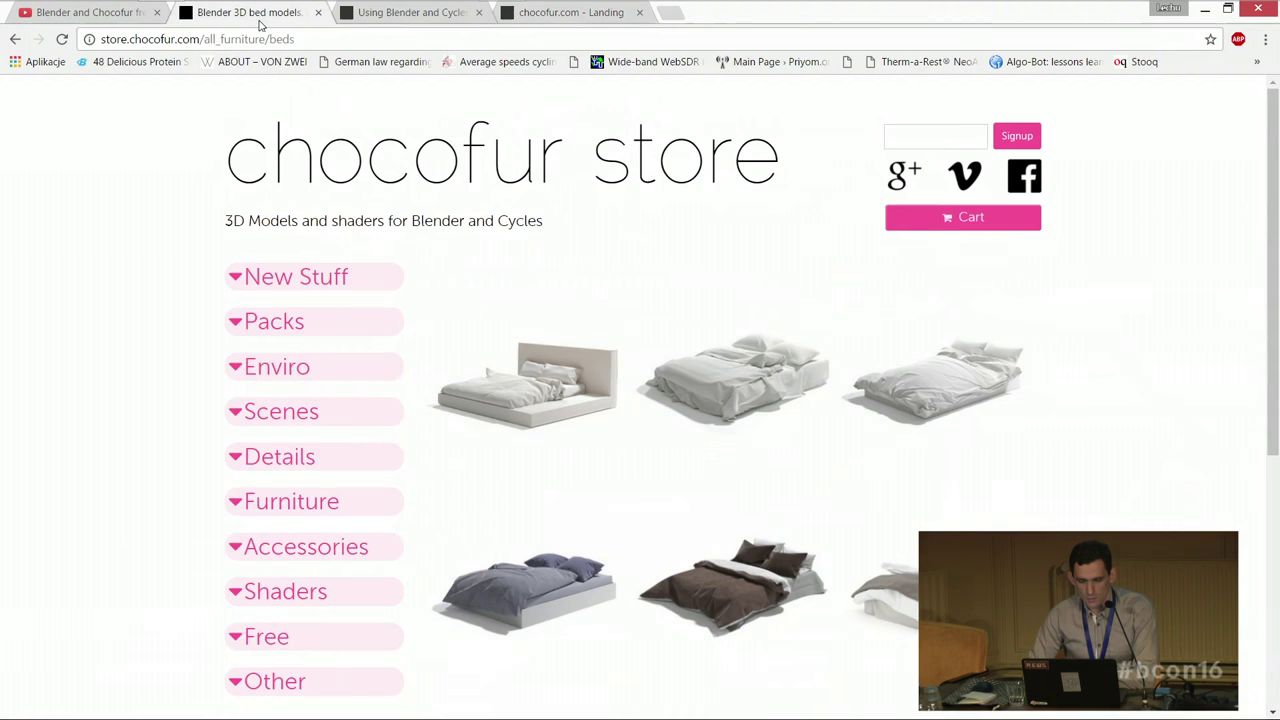
{"action": "left_click", "coordinate": [465, 15]}
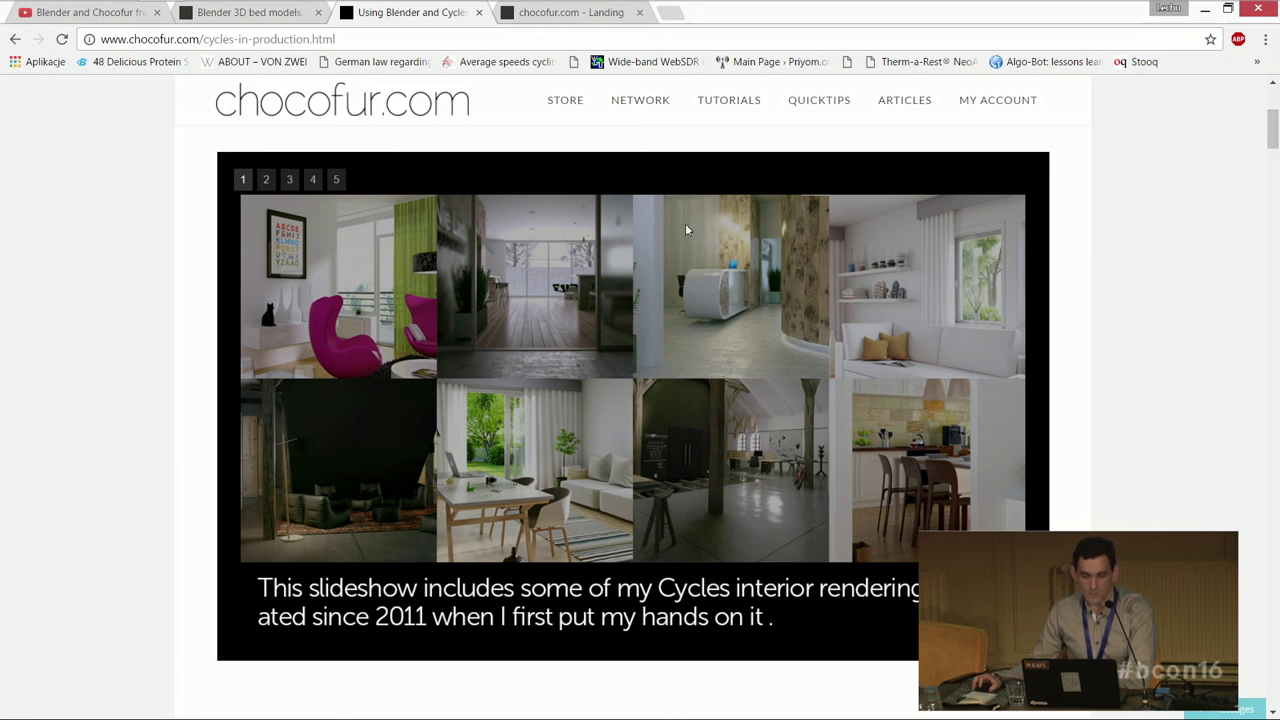
{"action": "left_click", "coordinate": [266, 180]}
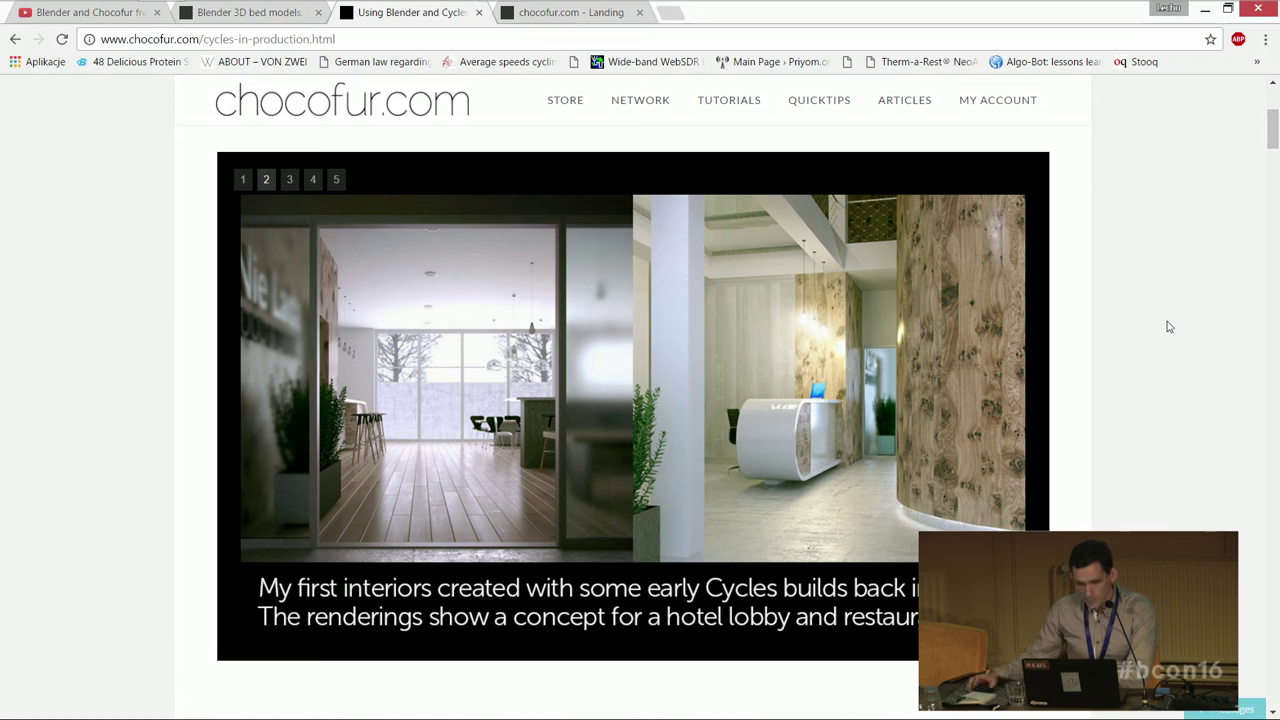
Step: Step the renderings slideshow through slides 3, 4 and 5
{"action": "left_click", "coordinate": [291, 183]}
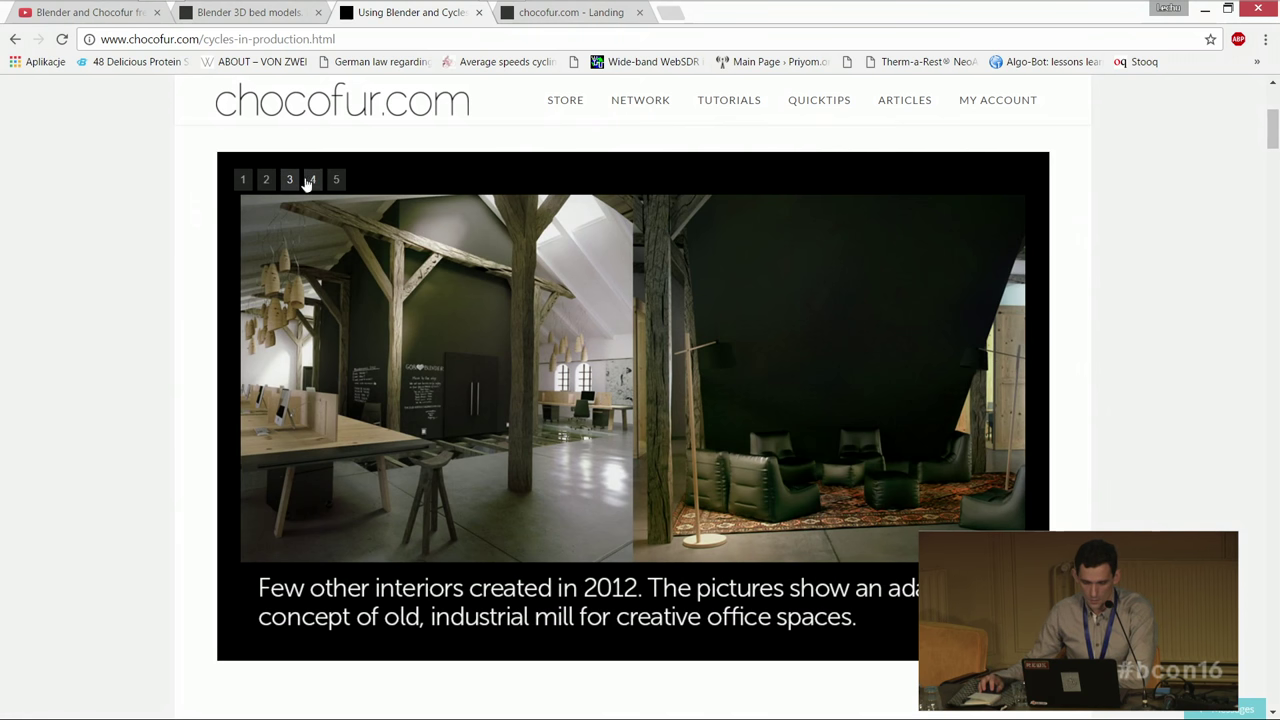
{"action": "left_click", "coordinate": [311, 181]}
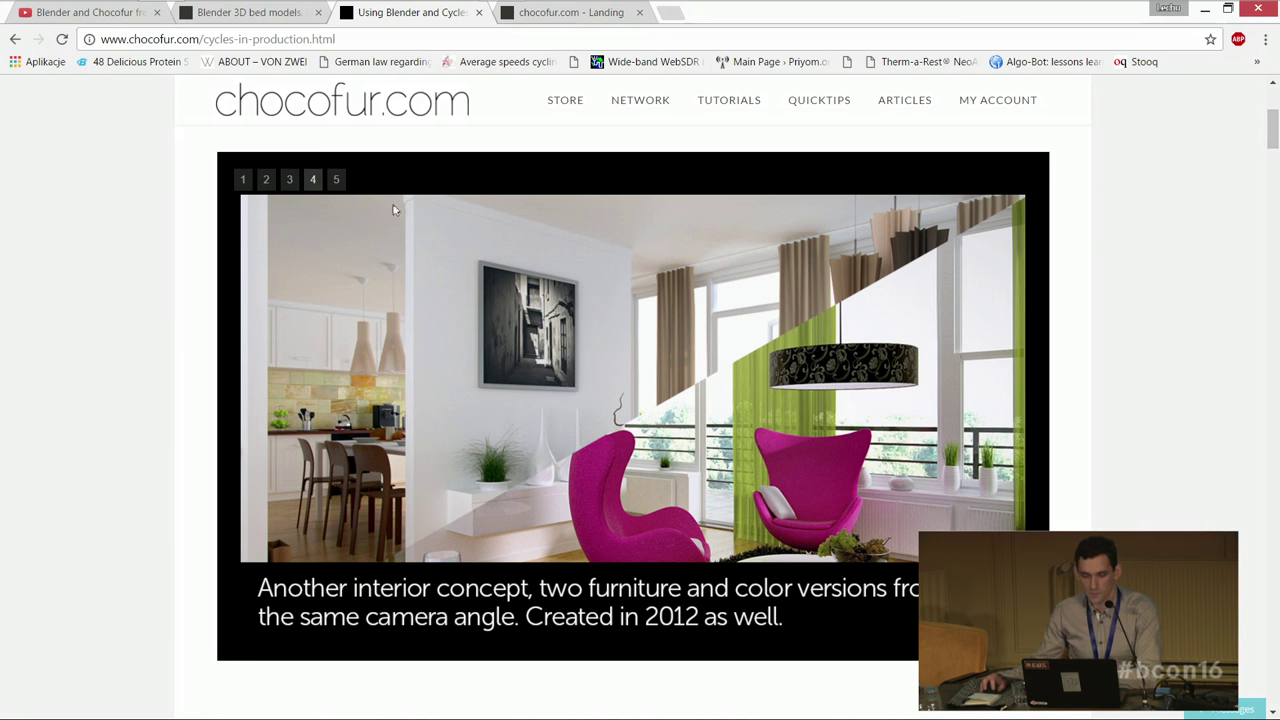
{"action": "left_click", "coordinate": [336, 183]}
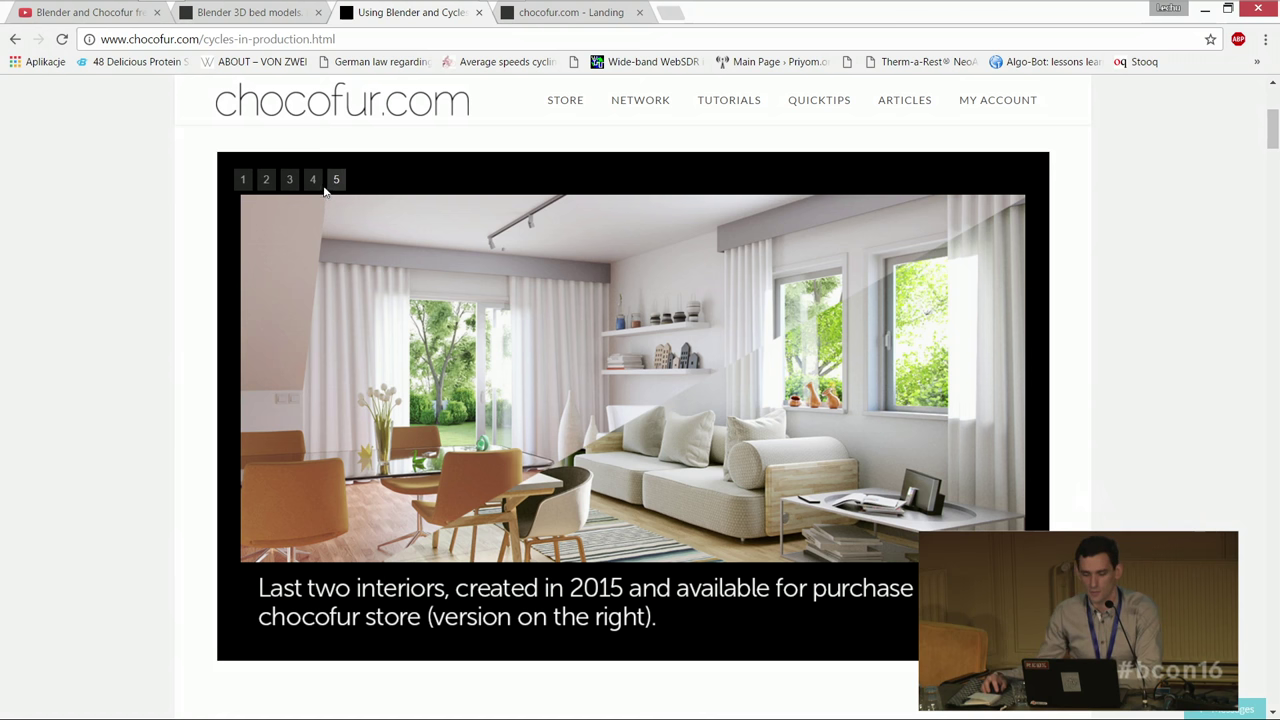
Step: Return the slideshow to slide 4, then go back to the store's bed models tab
{"action": "left_click", "coordinate": [318, 188]}
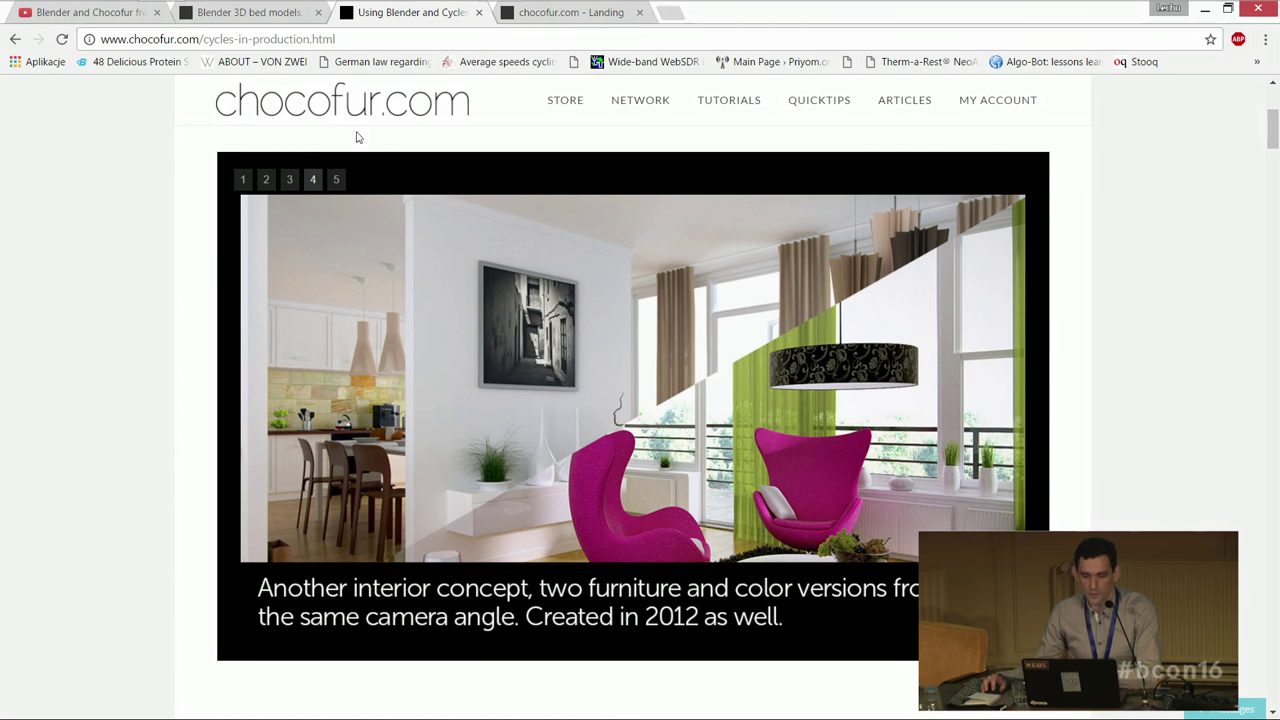
{"action": "key", "text": "ctrl+Tab"}
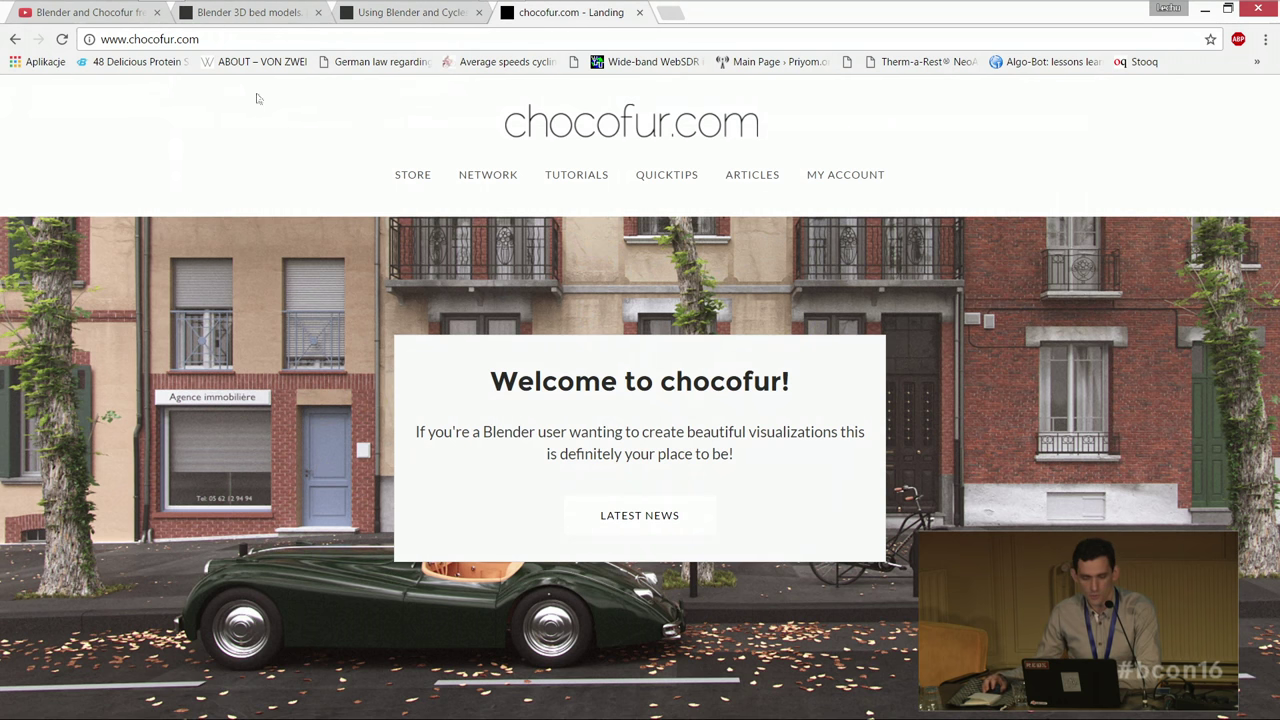
{"action": "left_click", "coordinate": [250, 13]}
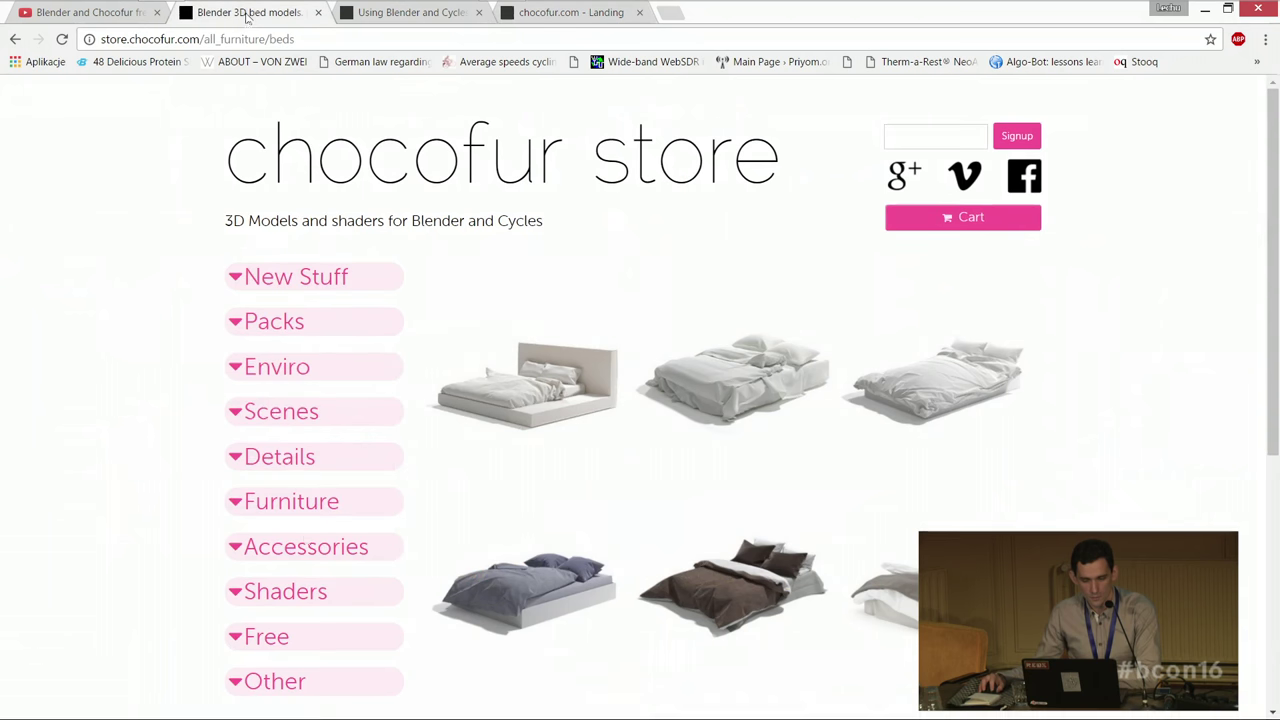
Step: Open Scenes > Interiors and choose the Brooklyn Interior scene
{"action": "left_click", "coordinate": [280, 418]}
{"action": "scroll", "coordinate": [280, 418], "scroll_direction": "down", "scroll_amount": 1}
{"action": "left_click", "coordinate": [280, 410]}
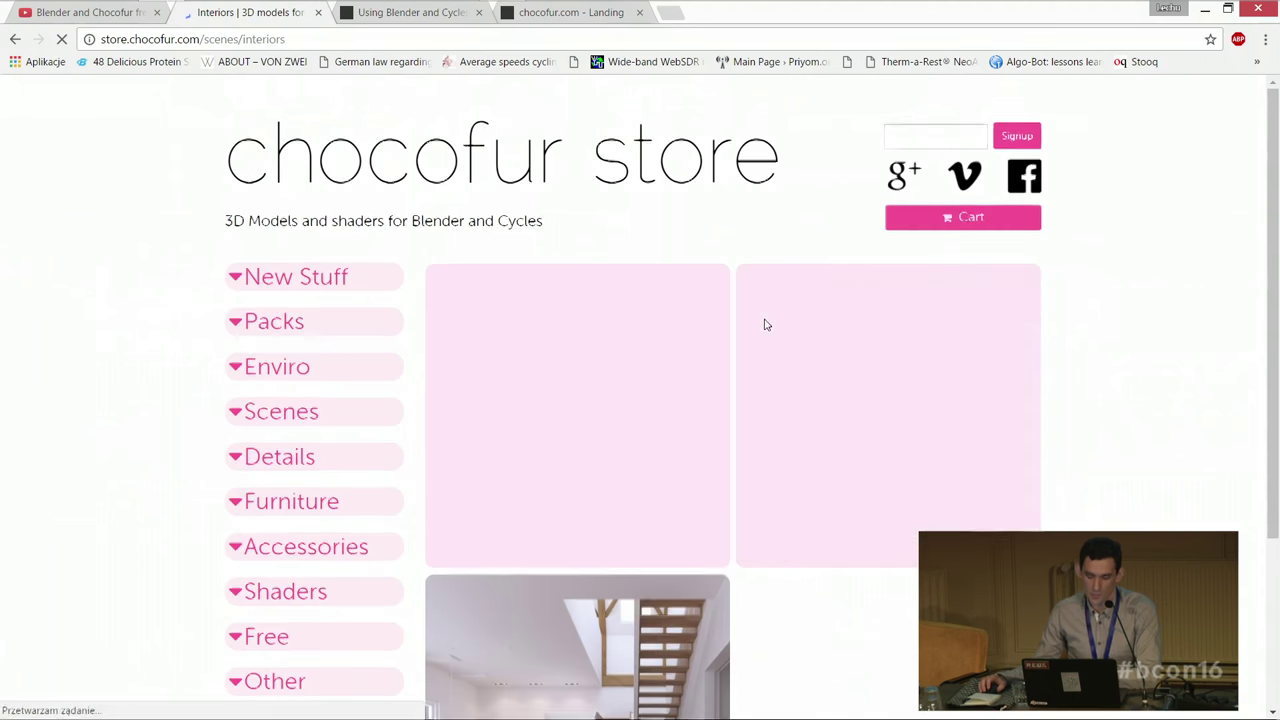
{"action": "left_click", "coordinate": [634, 363]}
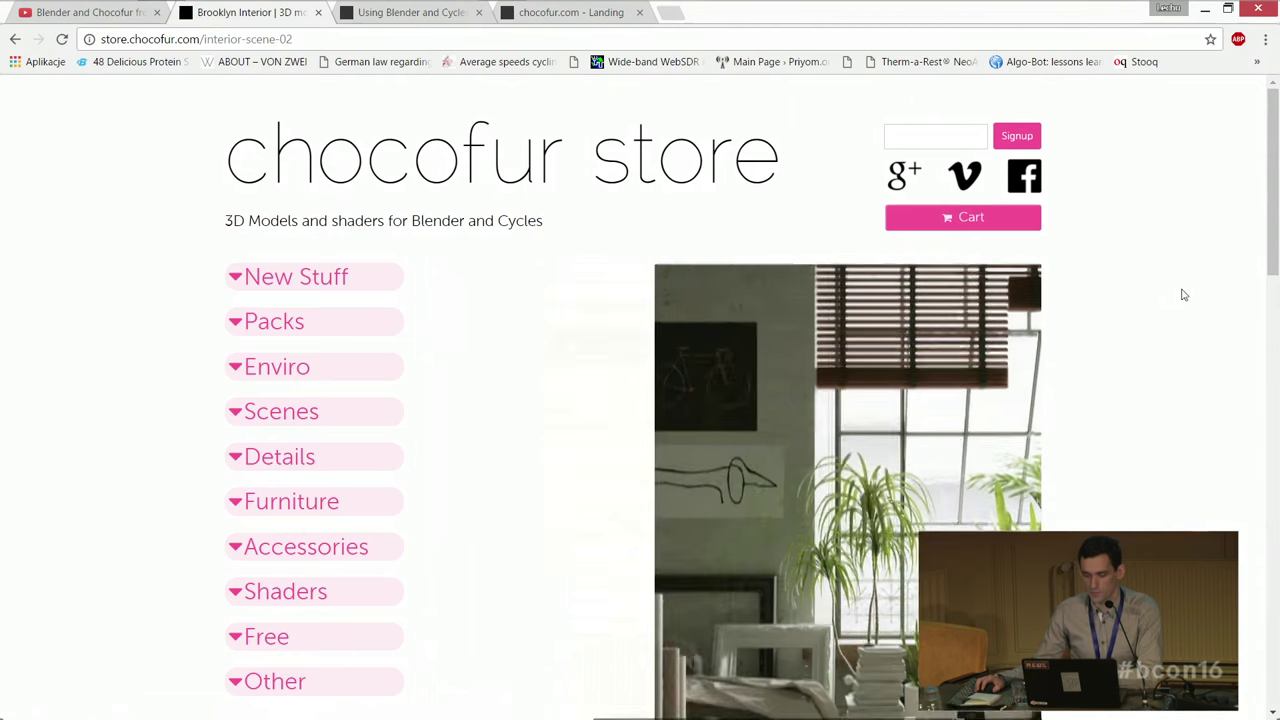
Step: Scroll down the Brooklyn Interior page until its six gallery thumbnails are visible
{"action": "scroll", "coordinate": [1175, 300], "scroll_direction": "down", "scroll_amount": 1}
{"action": "scroll", "coordinate": [1184, 295], "scroll_direction": "down", "scroll_amount": 1}
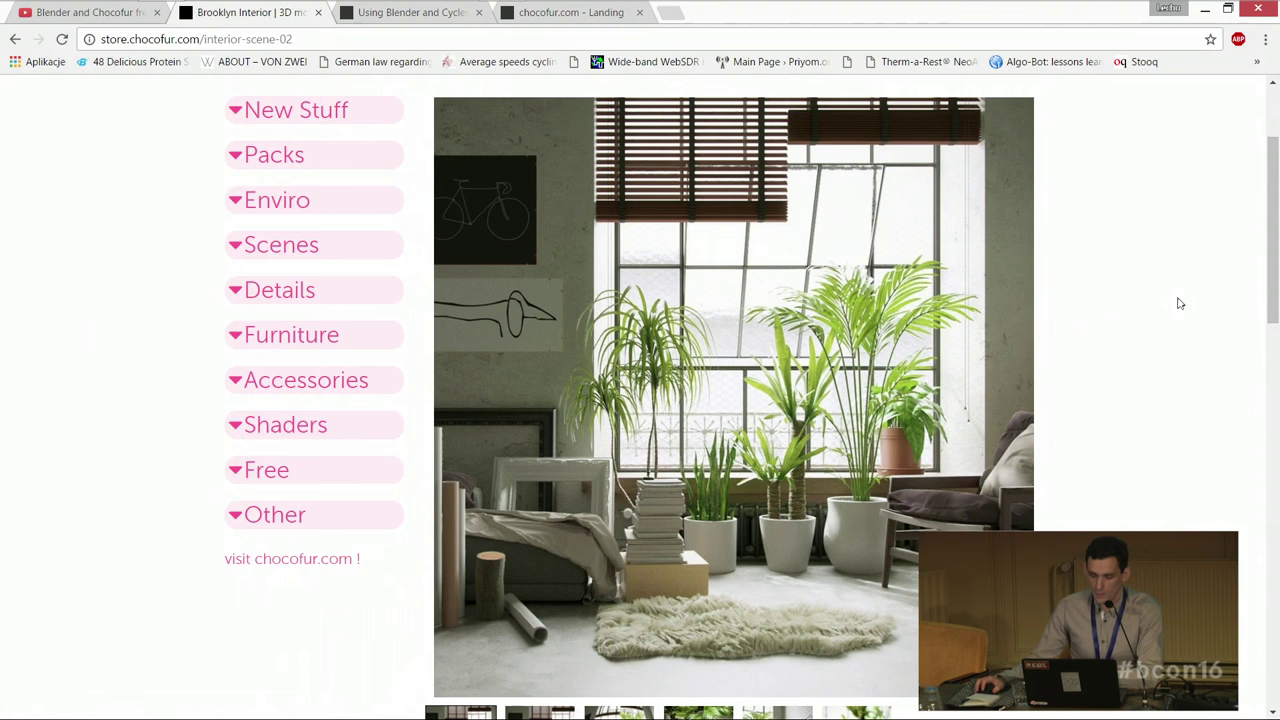
{"action": "scroll", "coordinate": [1184, 322], "scroll_direction": "down", "scroll_amount": 1}
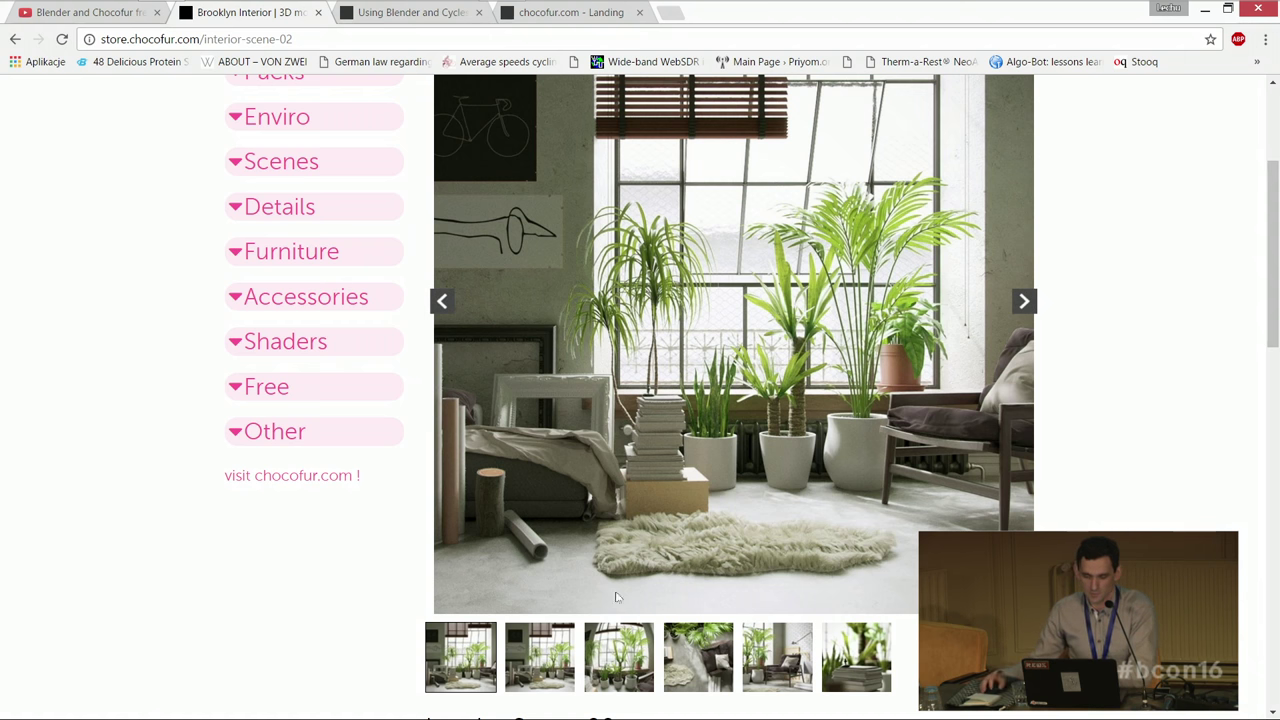
Step: Browse the Brooklyn Interior gallery: fisheye plant view, top-down armchair, armchair beside window plants
{"action": "left_click", "coordinate": [605, 680]}
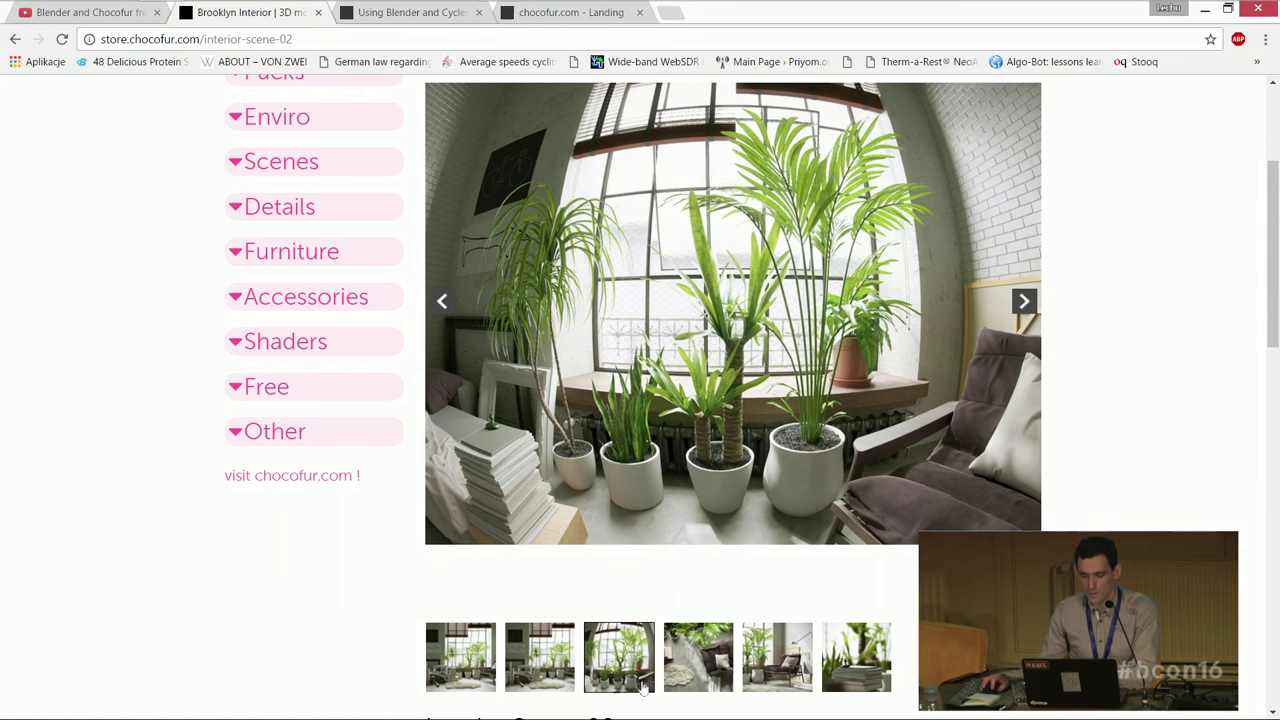
{"action": "left_click", "coordinate": [698, 660]}
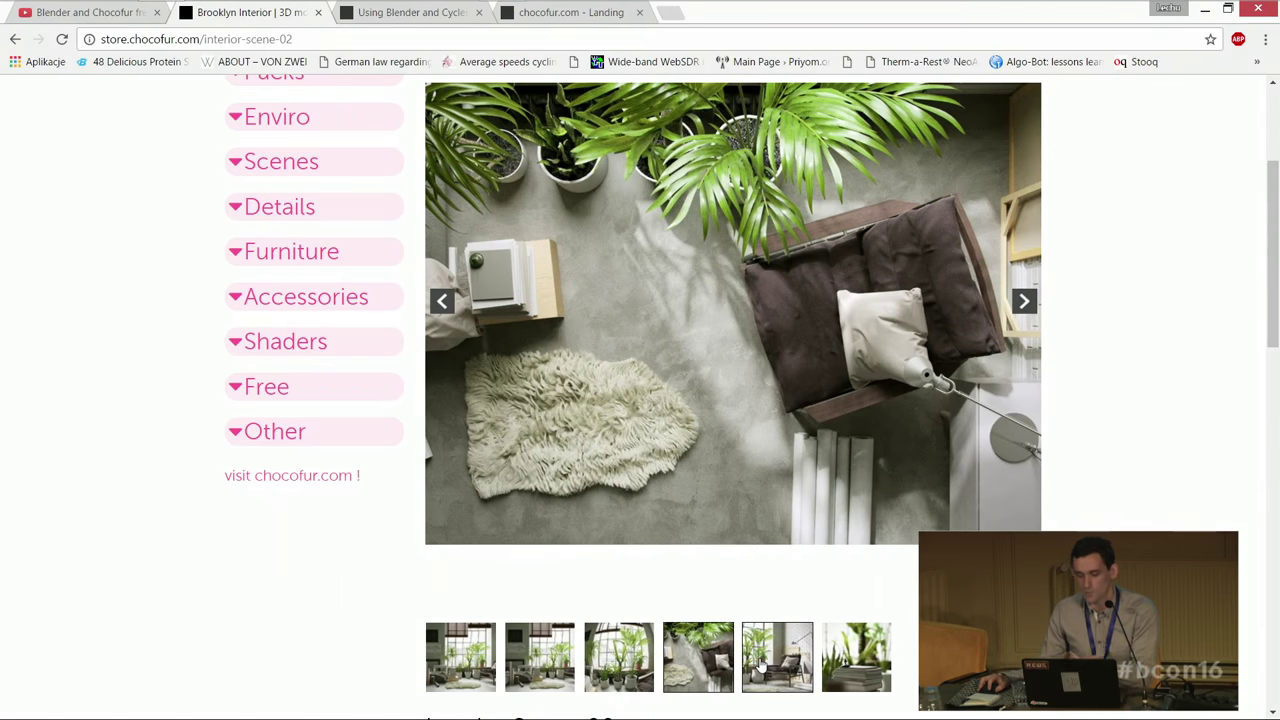
{"action": "left_click", "coordinate": [765, 665]}
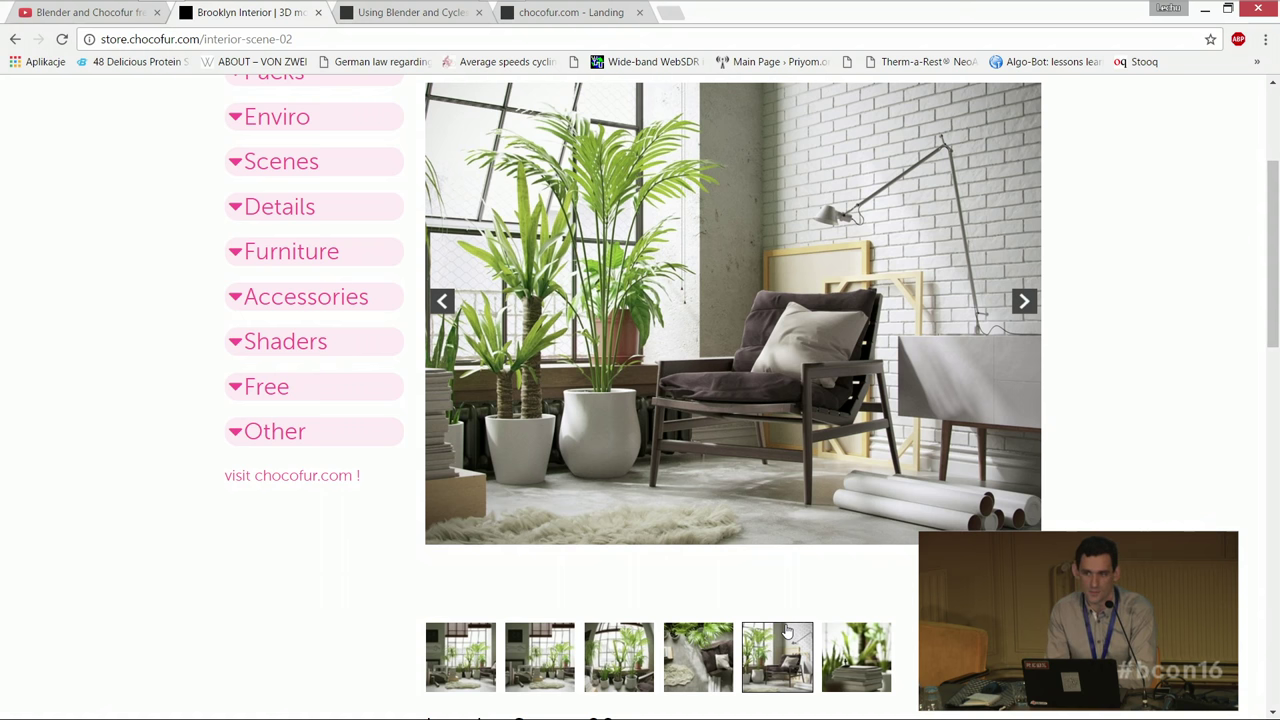
{"action": "scroll", "coordinate": [800, 620], "scroll_direction": "up", "scroll_amount": 1}
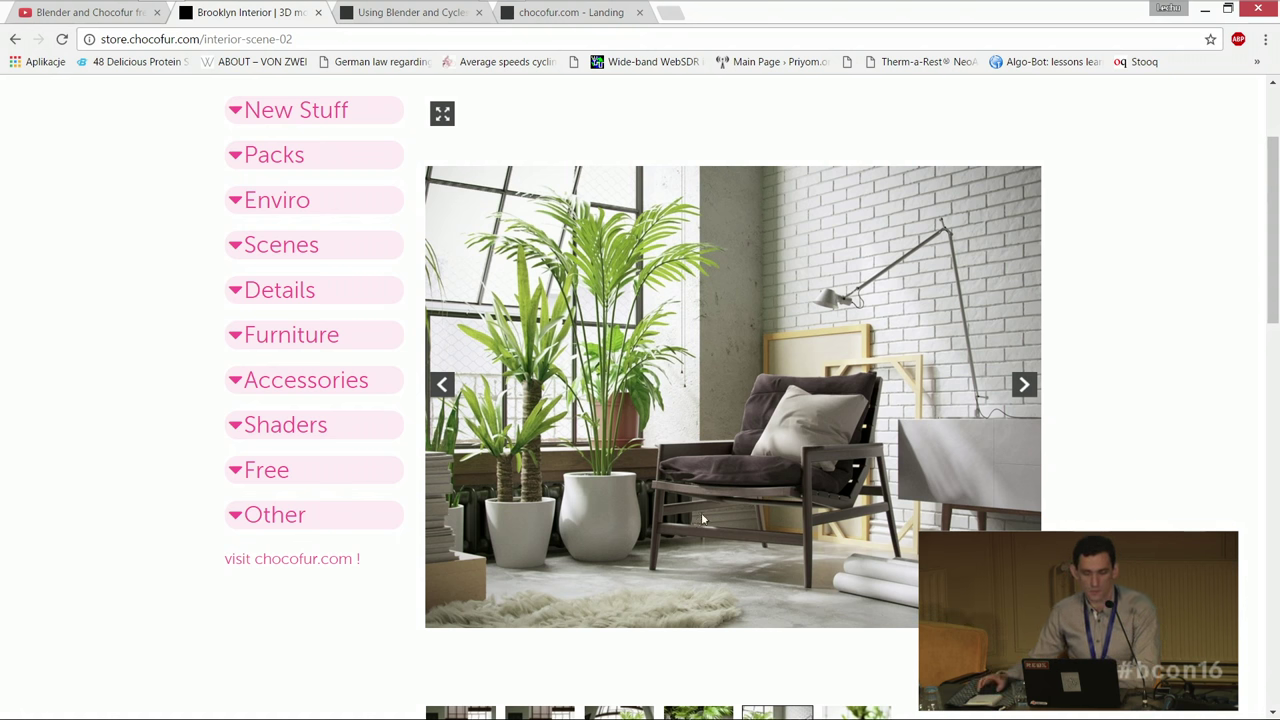
{"action": "scroll", "coordinate": [570, 442], "scroll_direction": "up", "scroll_amount": 1}
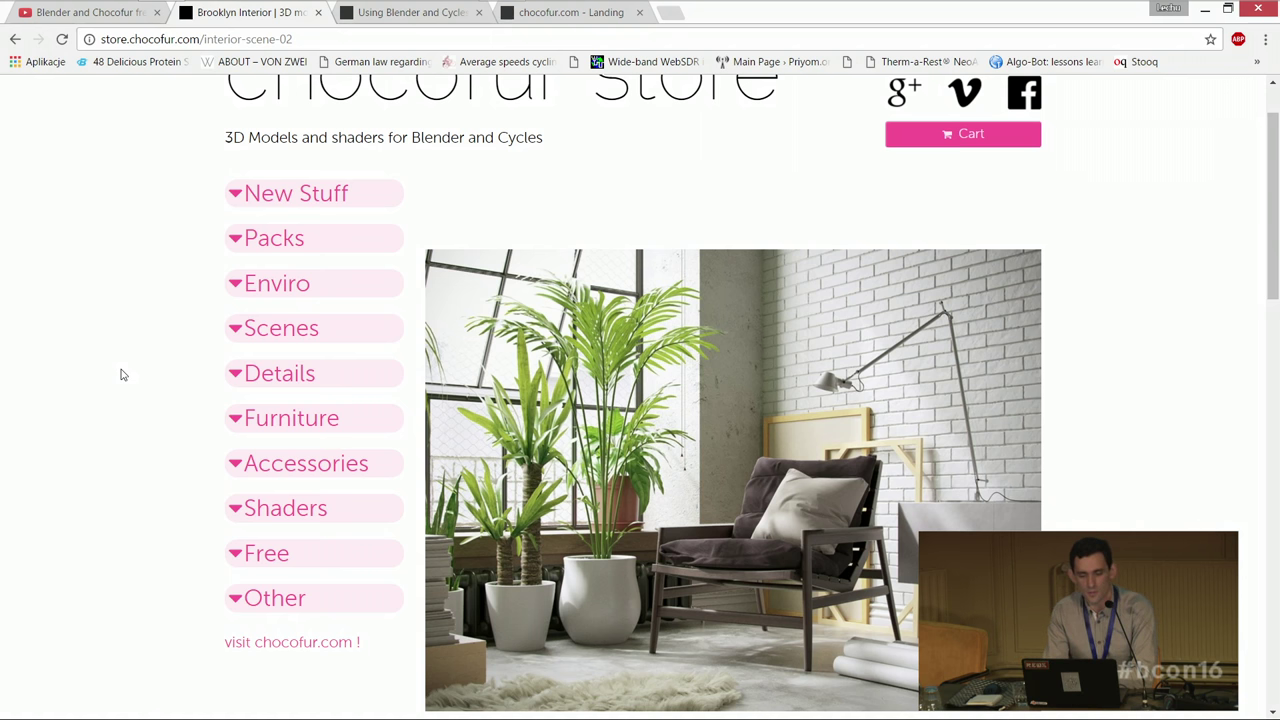
{"action": "scroll", "coordinate": [120, 372], "scroll_direction": "up", "scroll_amount": 1}
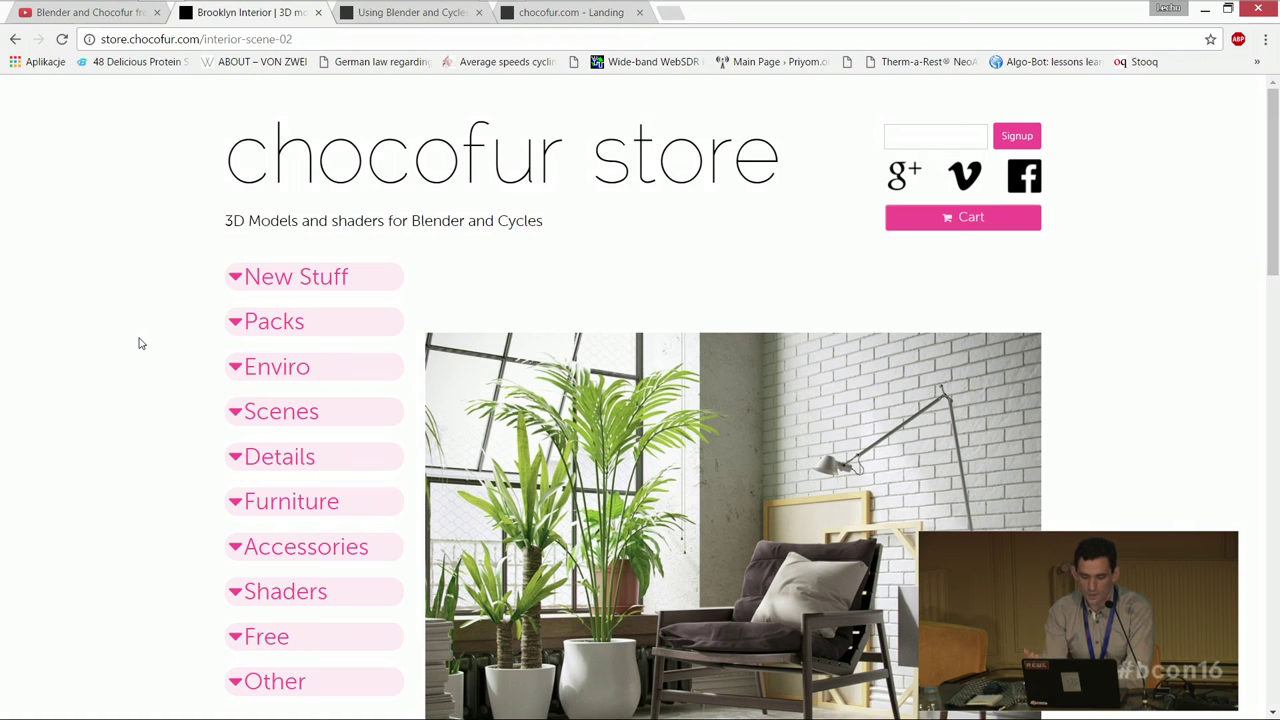
Step: Open Details > Curtains to list the curtain models, then re-expand the Details subcategories
{"action": "left_click", "coordinate": [280, 456]}
{"action": "scroll", "coordinate": [275, 470], "scroll_direction": "down", "scroll_amount": 1}
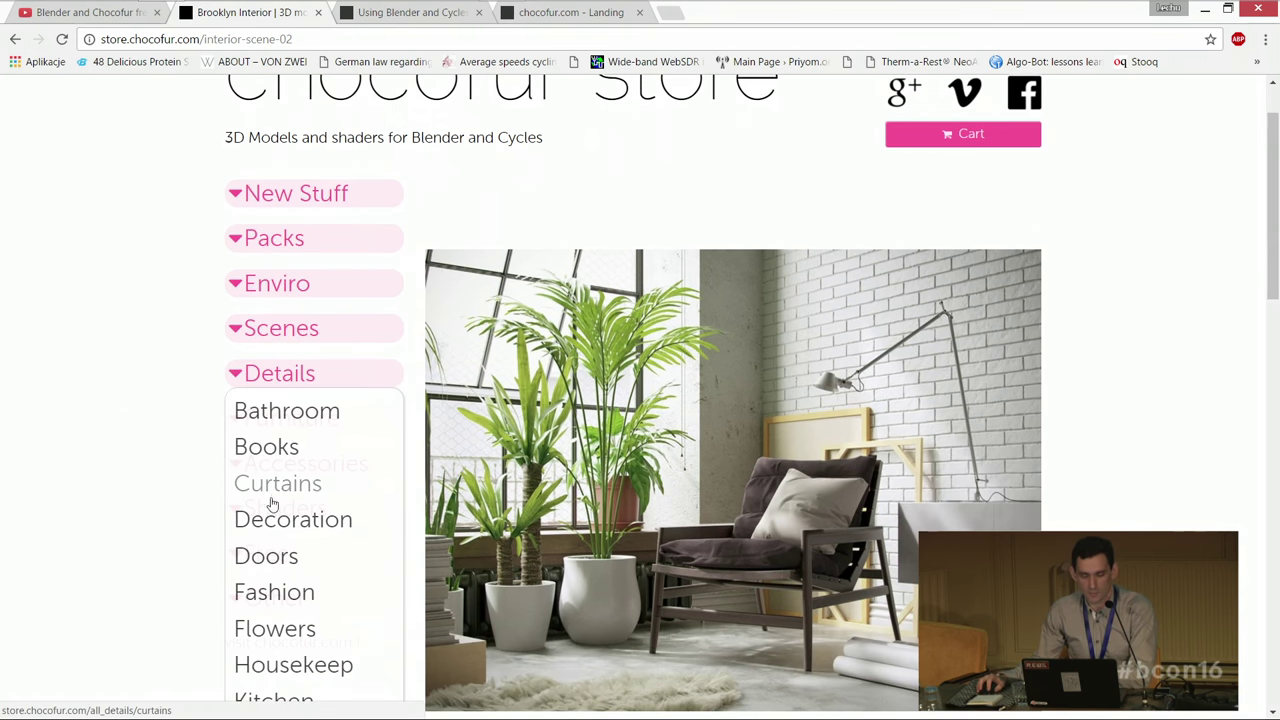
{"action": "left_click", "coordinate": [276, 496]}
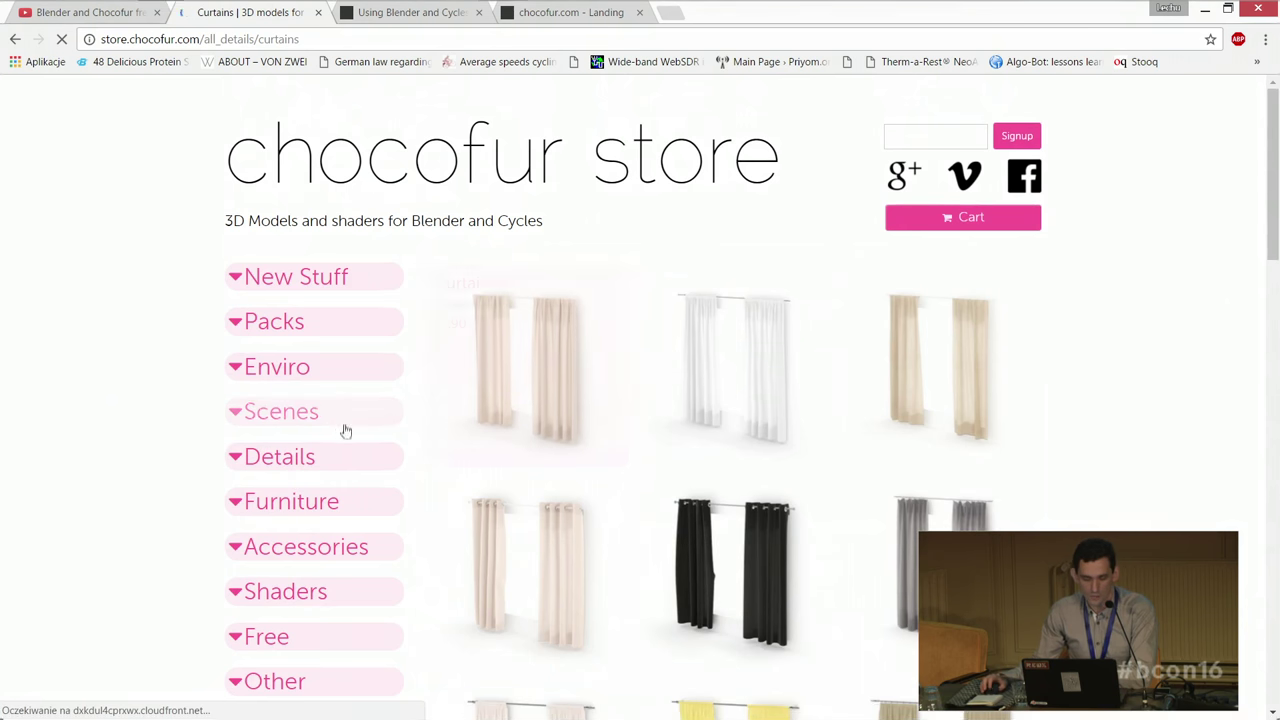
{"action": "scroll", "coordinate": [308, 397], "scroll_direction": "down", "scroll_amount": 1}
{"action": "left_click", "coordinate": [306, 373]}
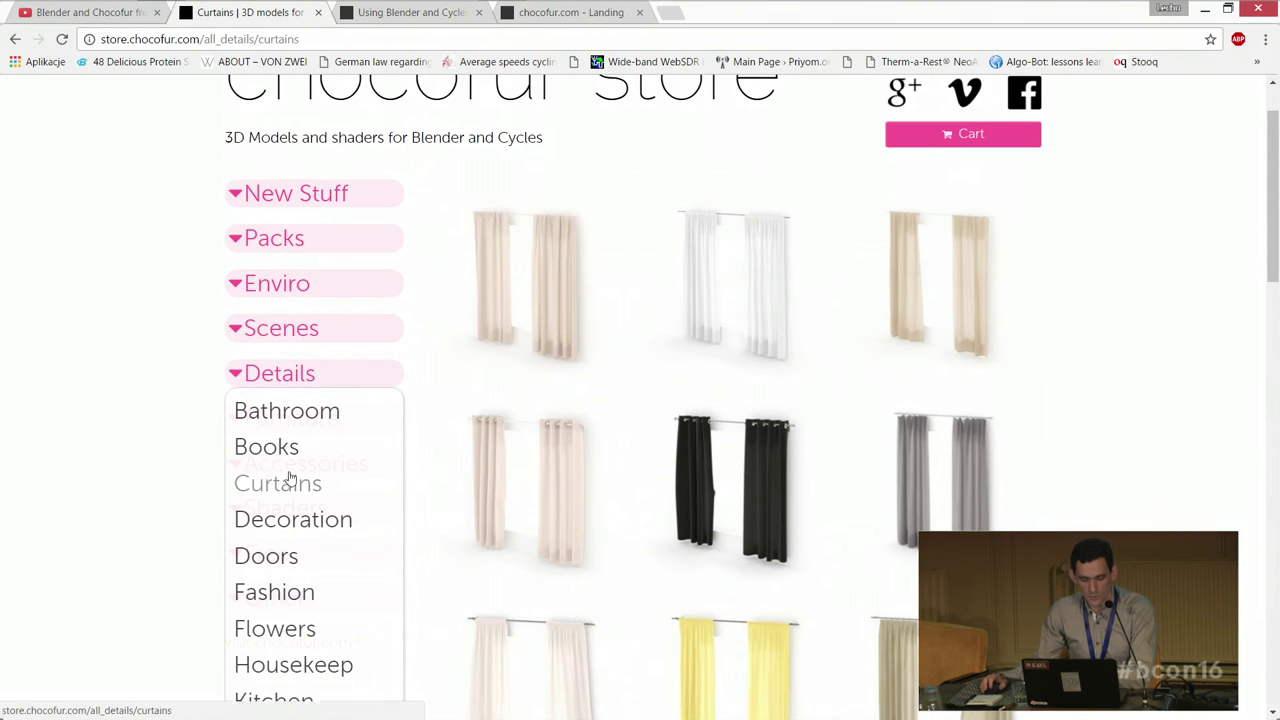
{"action": "scroll", "coordinate": [280, 482], "scroll_direction": "down", "scroll_amount": 1}
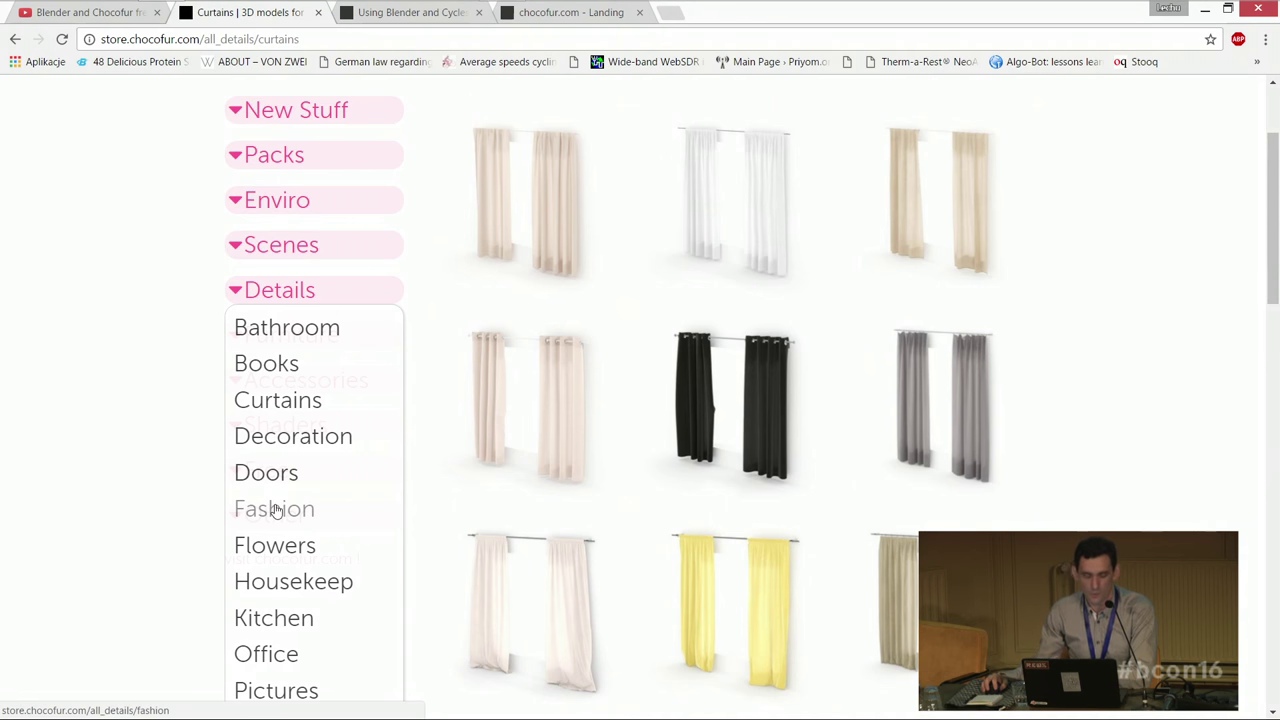
{"action": "left_click", "coordinate": [277, 510]}
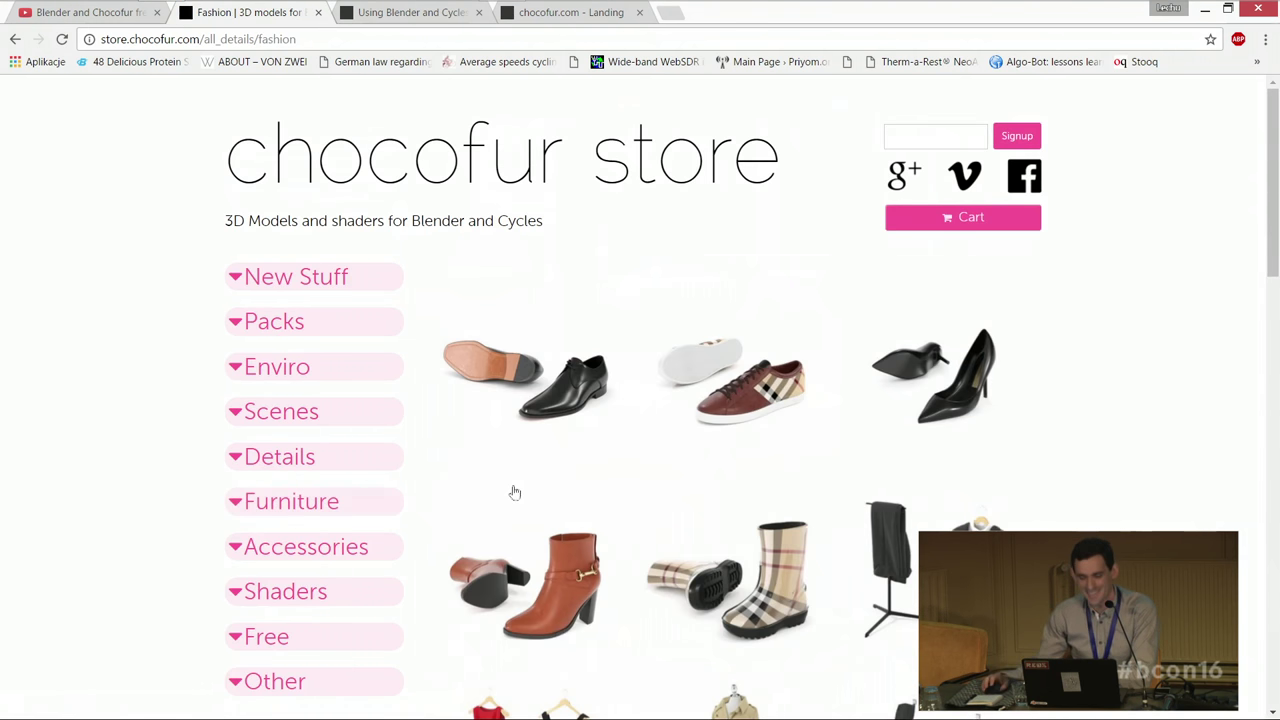
{"action": "scroll", "coordinate": [1237, 362], "scroll_direction": "down", "scroll_amount": 3}
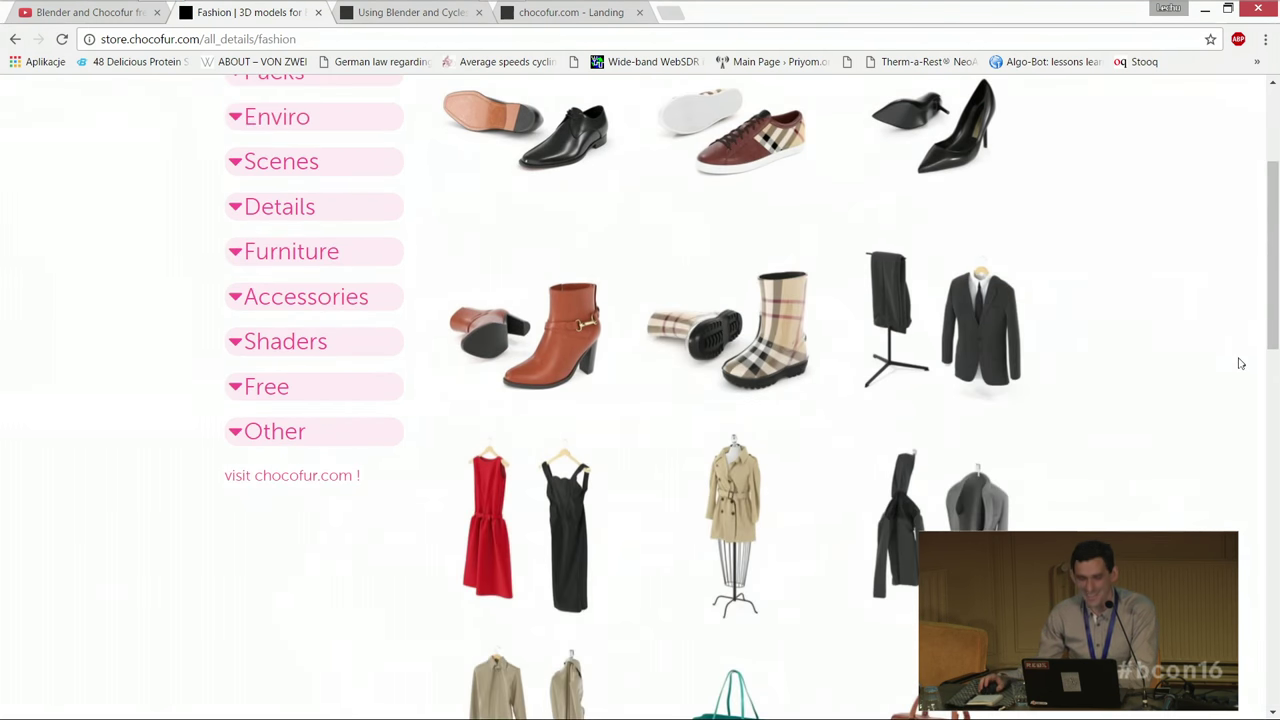
{"action": "scroll", "coordinate": [1240, 360], "scroll_direction": "down", "scroll_amount": 2}
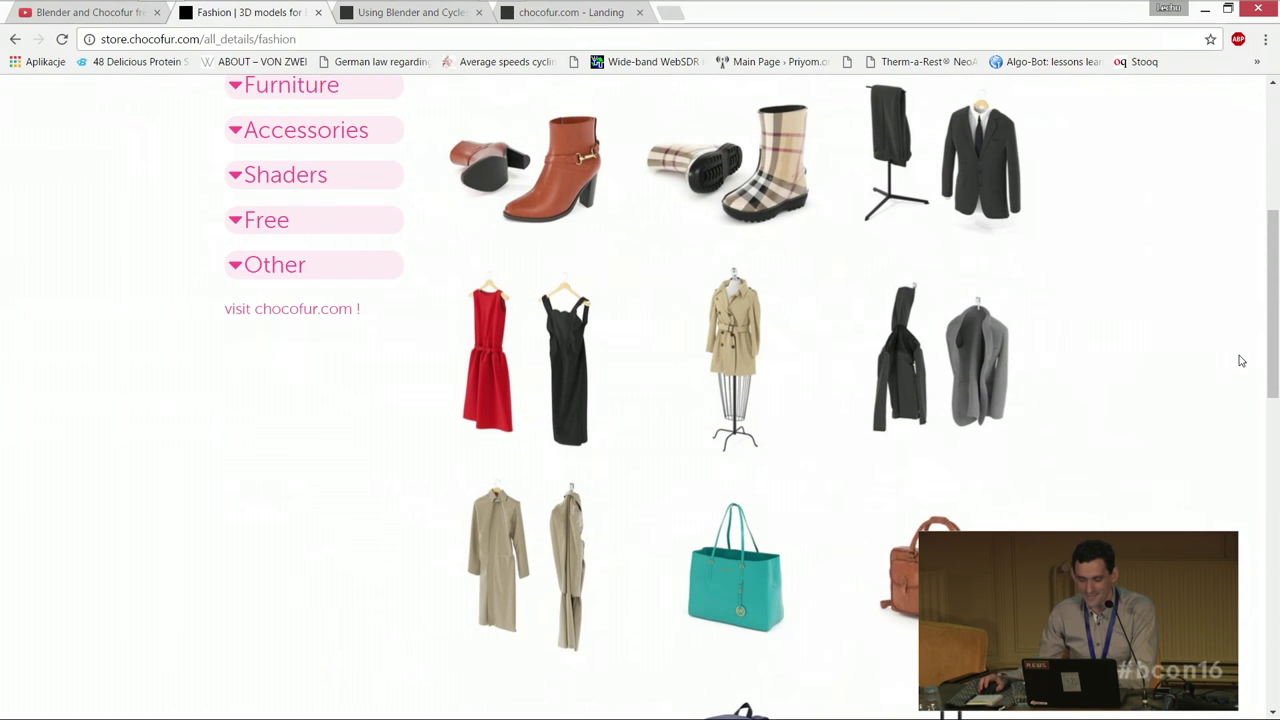
{"action": "scroll", "coordinate": [1240, 360], "scroll_direction": "down", "scroll_amount": 1}
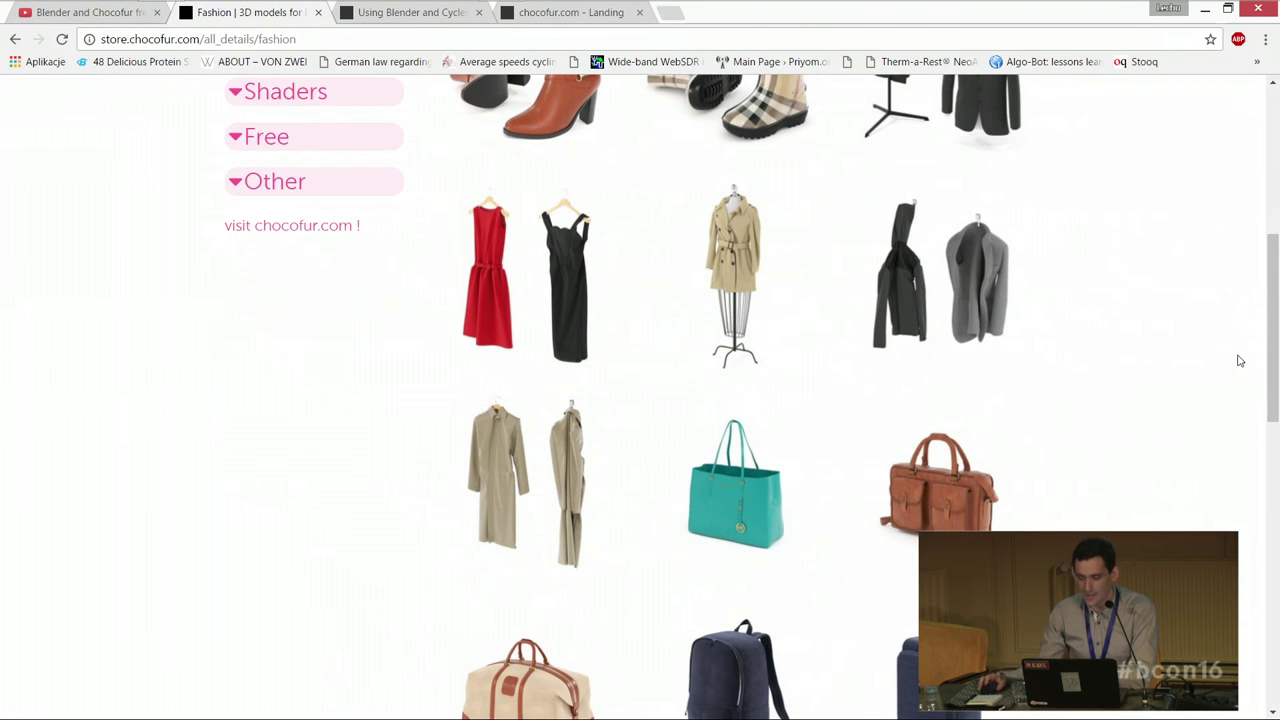
{"action": "scroll", "coordinate": [1240, 360], "scroll_direction": "down", "scroll_amount": 1}
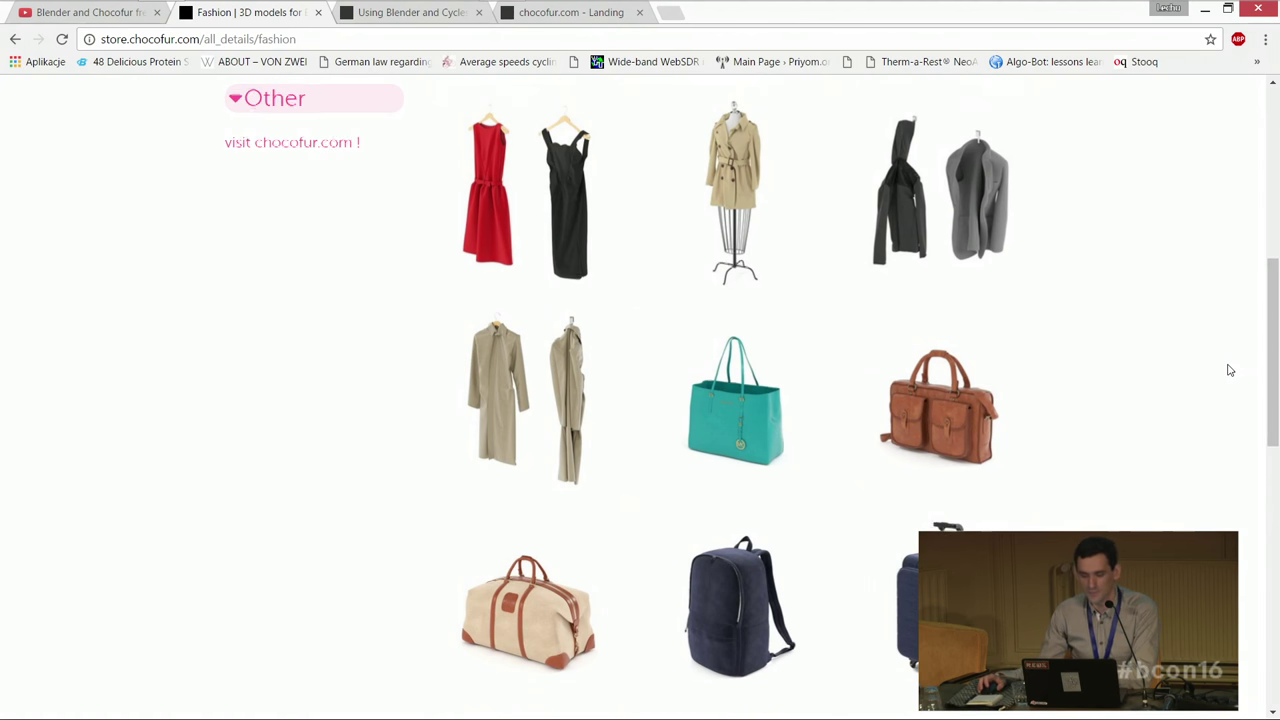
{"action": "scroll", "coordinate": [1230, 370], "scroll_direction": "up", "scroll_amount": 3}
{"action": "scroll", "coordinate": [1210, 430], "scroll_direction": "up", "scroll_amount": 1}
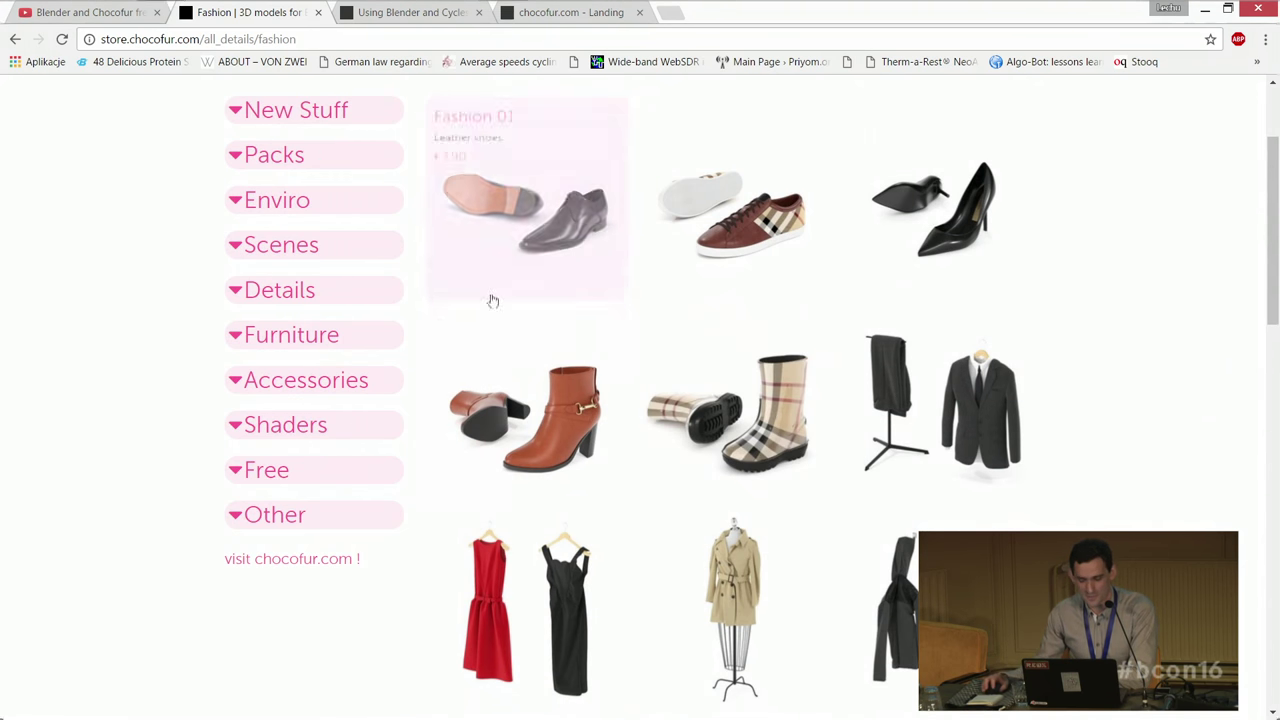
{"action": "scroll", "coordinate": [573, 324], "scroll_direction": "up", "scroll_amount": 1}
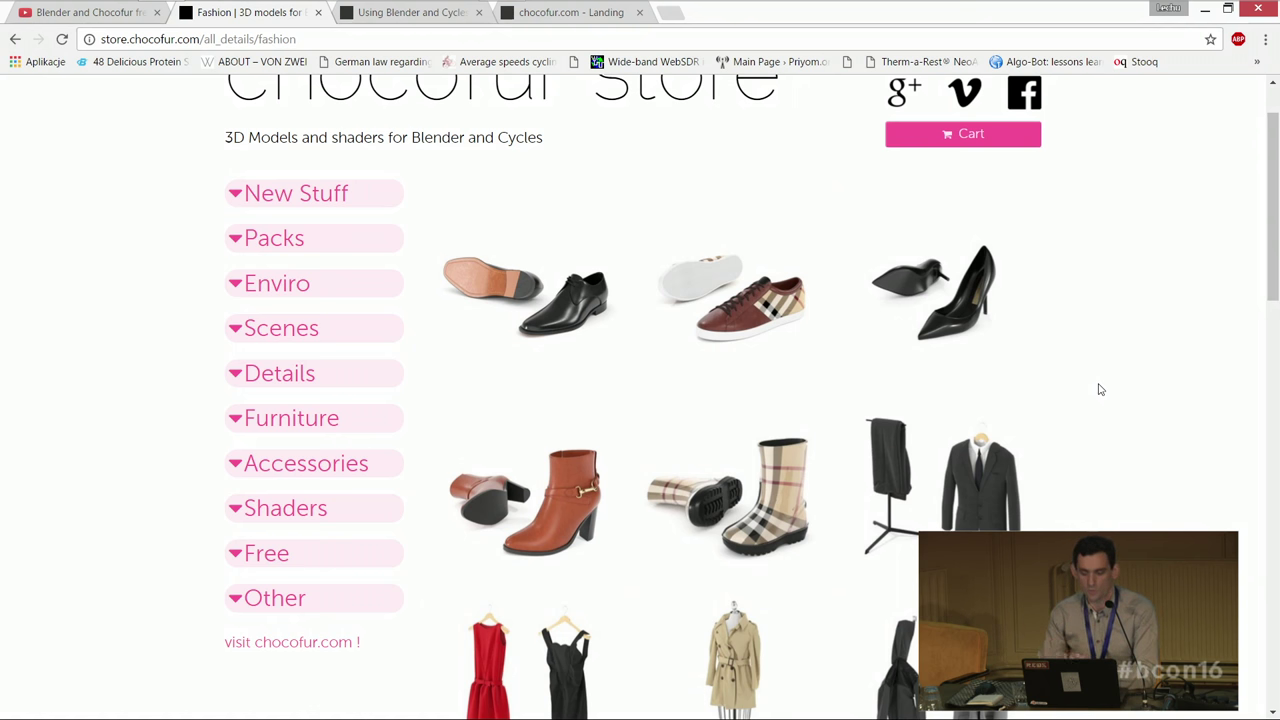
Step: Minimize Chrome and launch Blender 2.78 from the taskbar to show its splash screen
{"action": "left_click", "coordinate": [1206, 12]}
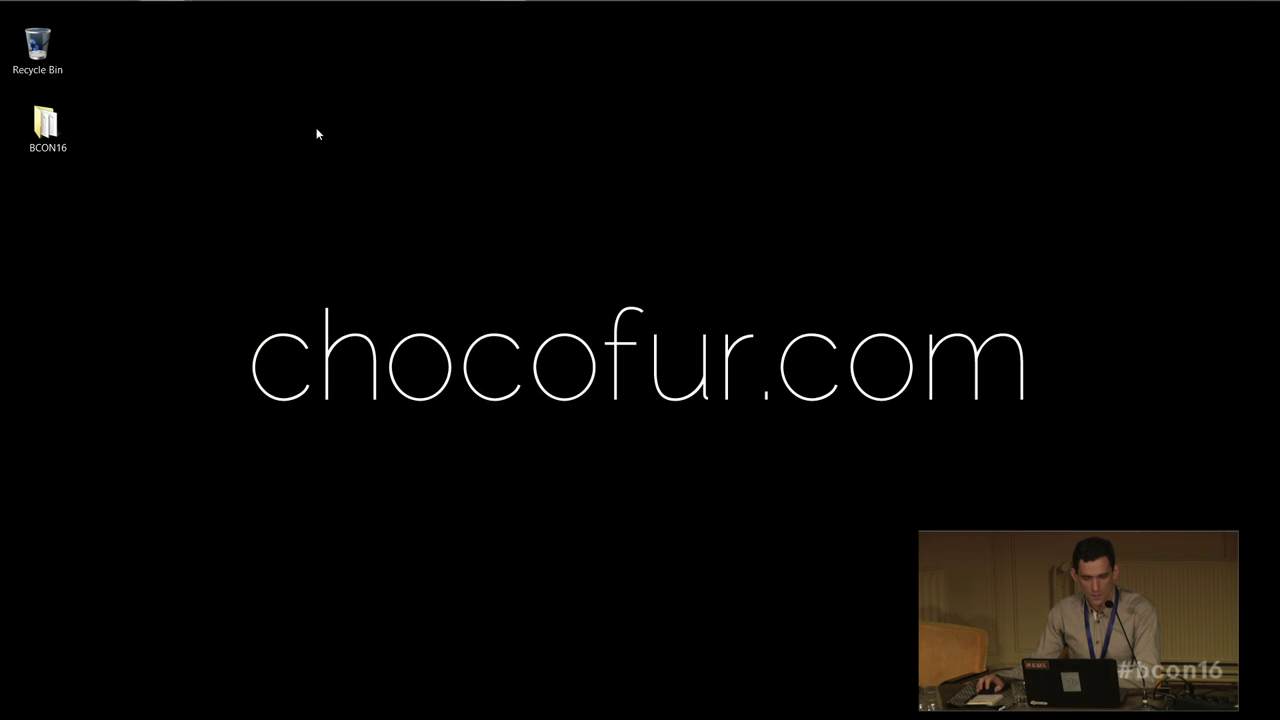
{"action": "left_click", "coordinate": [306, 18]}
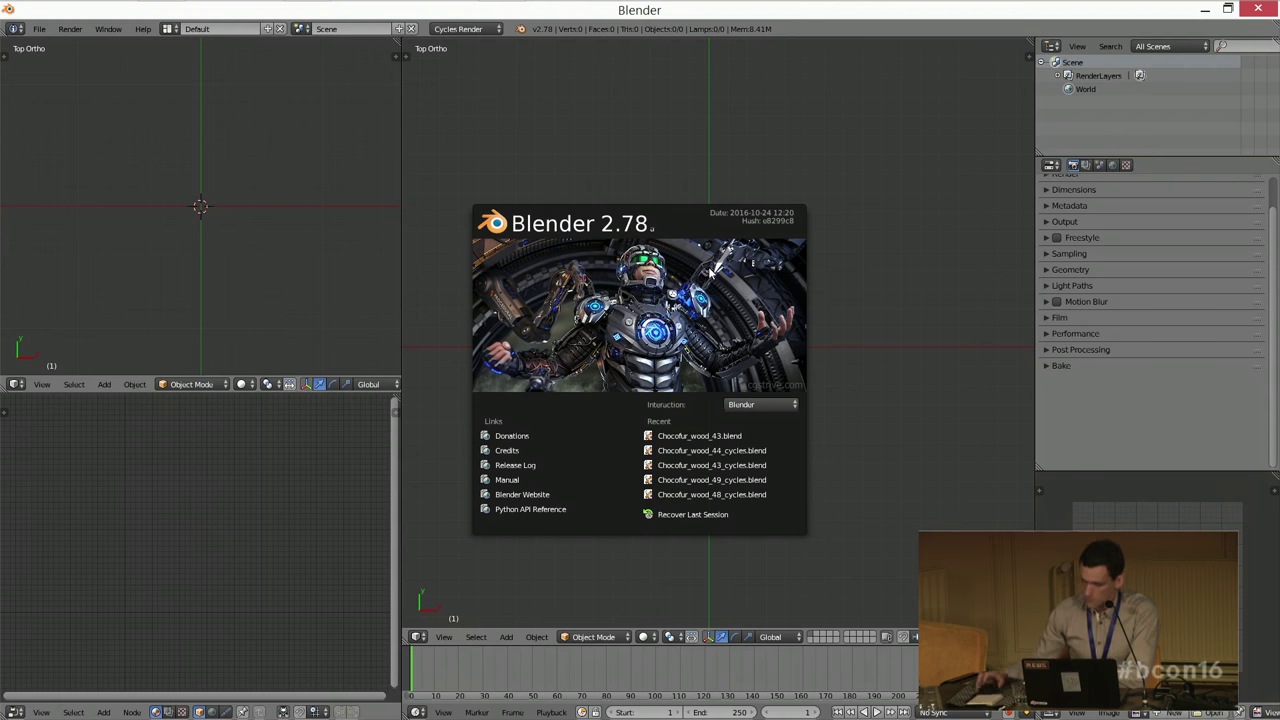
Step: Dismiss the splash and center the empty scene in Top Ortho view
{"action": "key", "text": "Escape"}
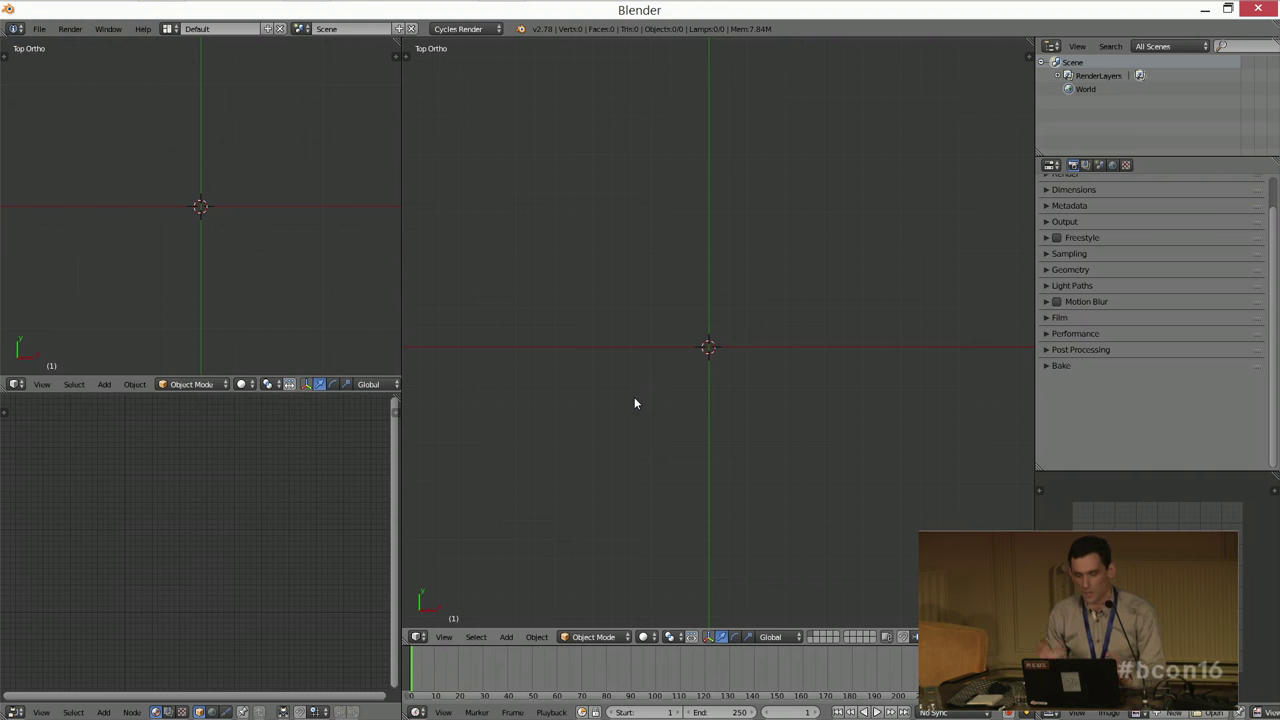
{"action": "middle_click_drag", "start_coordinate": [742, 368], "coordinate": [715, 333]}
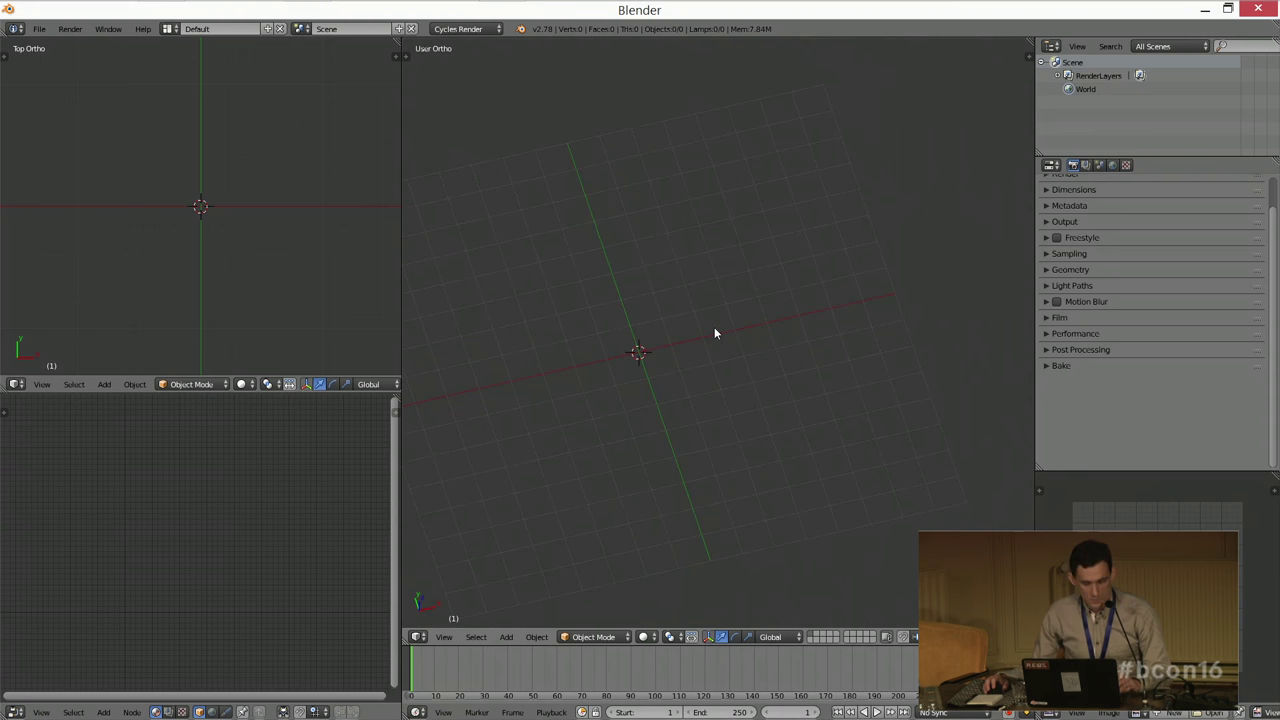
{"action": "key", "text": "KP_7"}
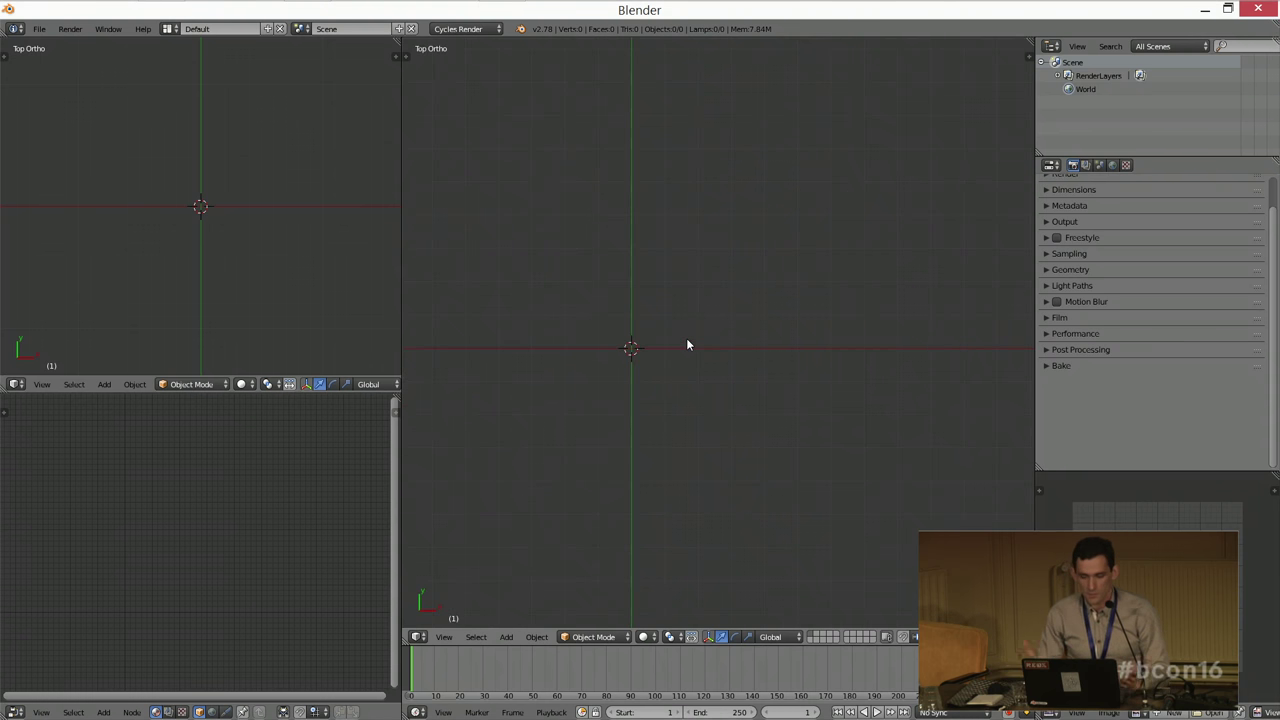
{"action": "middle_click_drag", "start_coordinate": [685, 310], "coordinate": [735, 294], "text": "shift"}
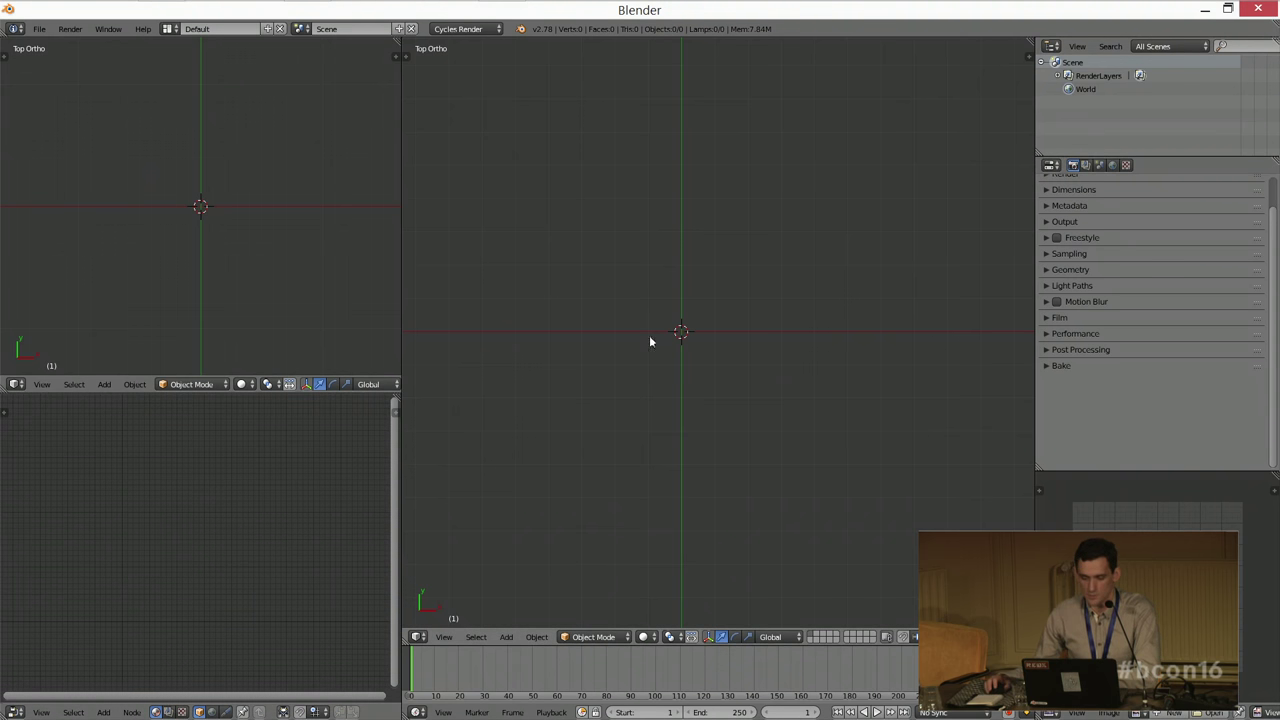
{"action": "middle_click_drag", "start_coordinate": [680, 331], "coordinate": [711, 349], "text": "shift"}
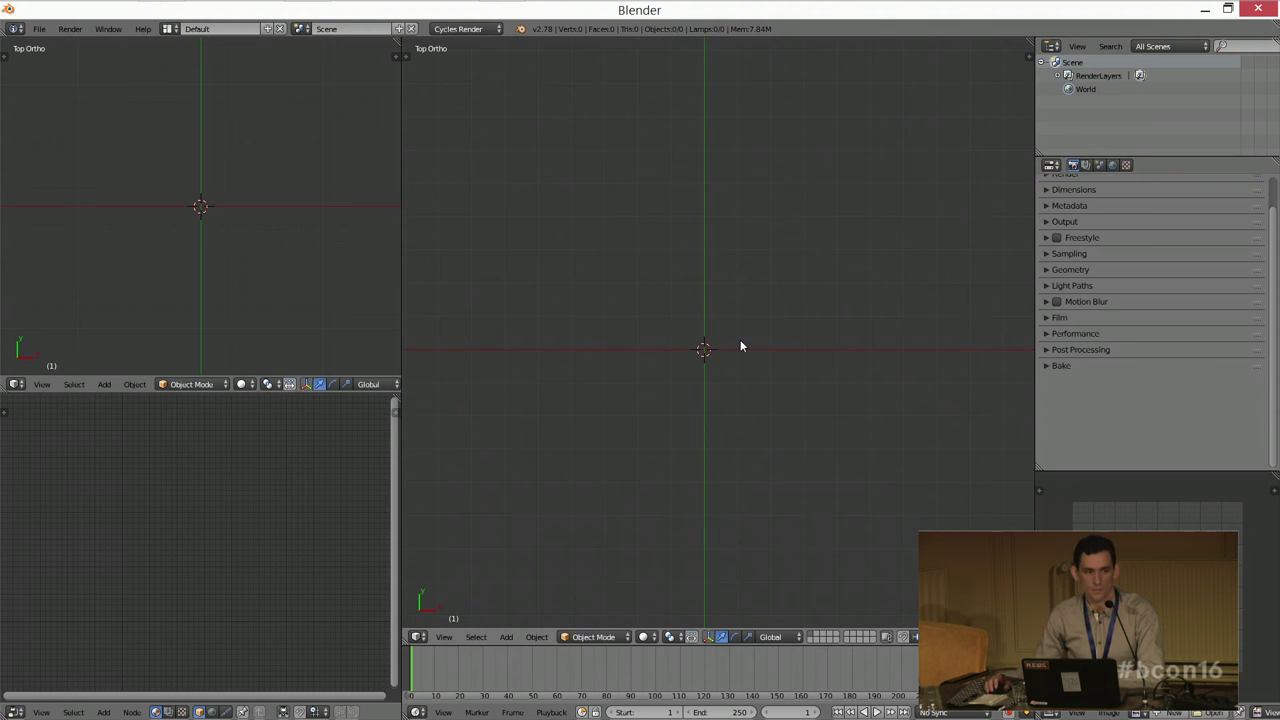
Step: Switch briefly to the Windows Start screen and come back to Blender
{"action": "key", "text": "alt+Tab"}
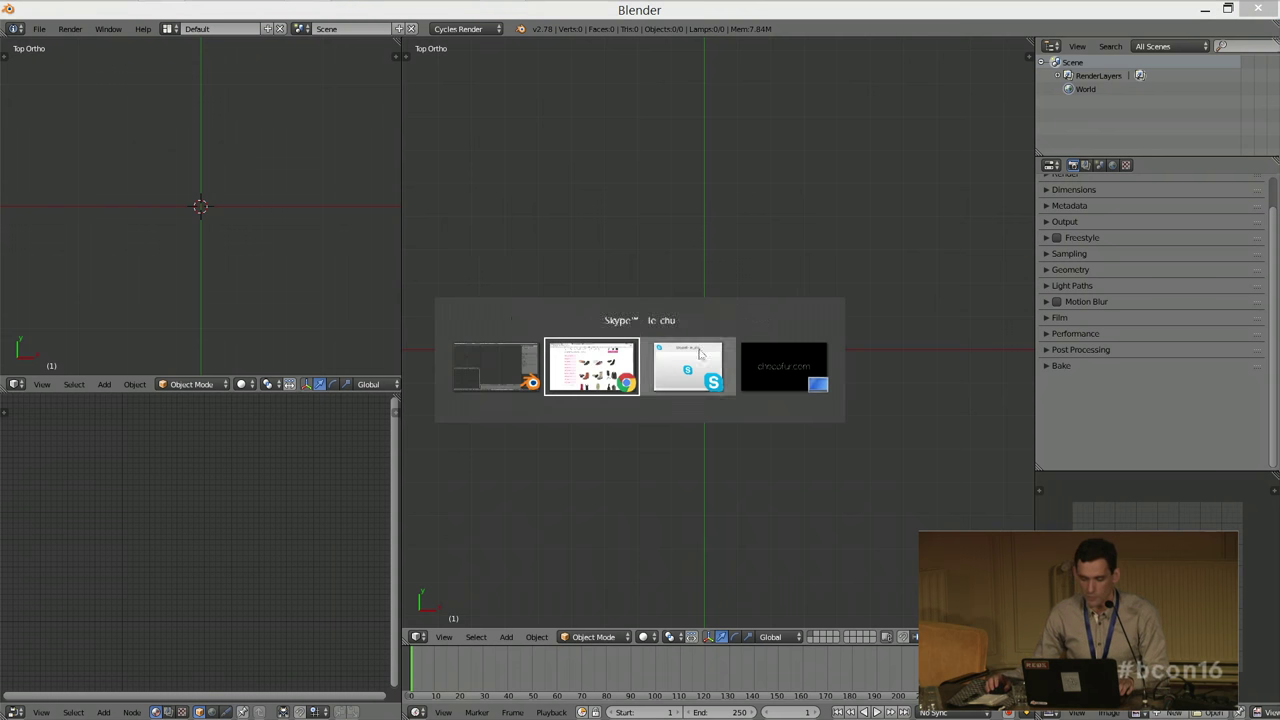
{"action": "key", "text": "Escape"}
{"action": "key", "text": "super"}
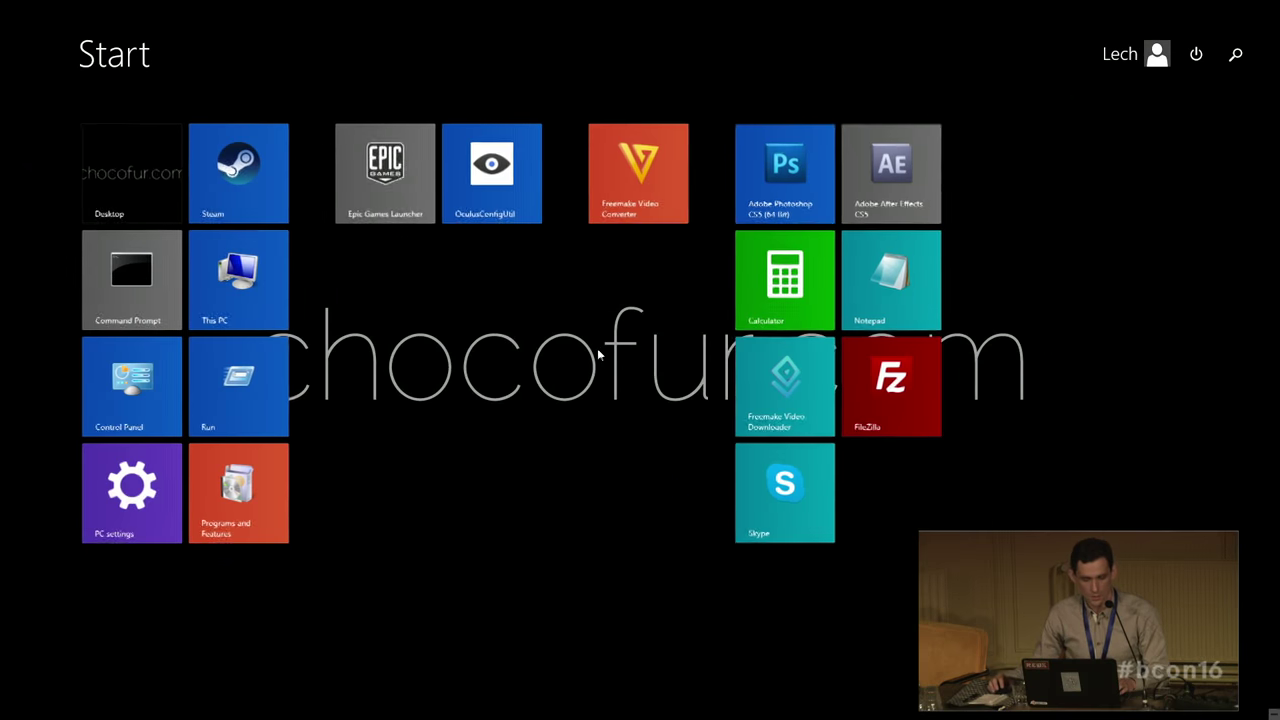
{"action": "key", "text": "super"}
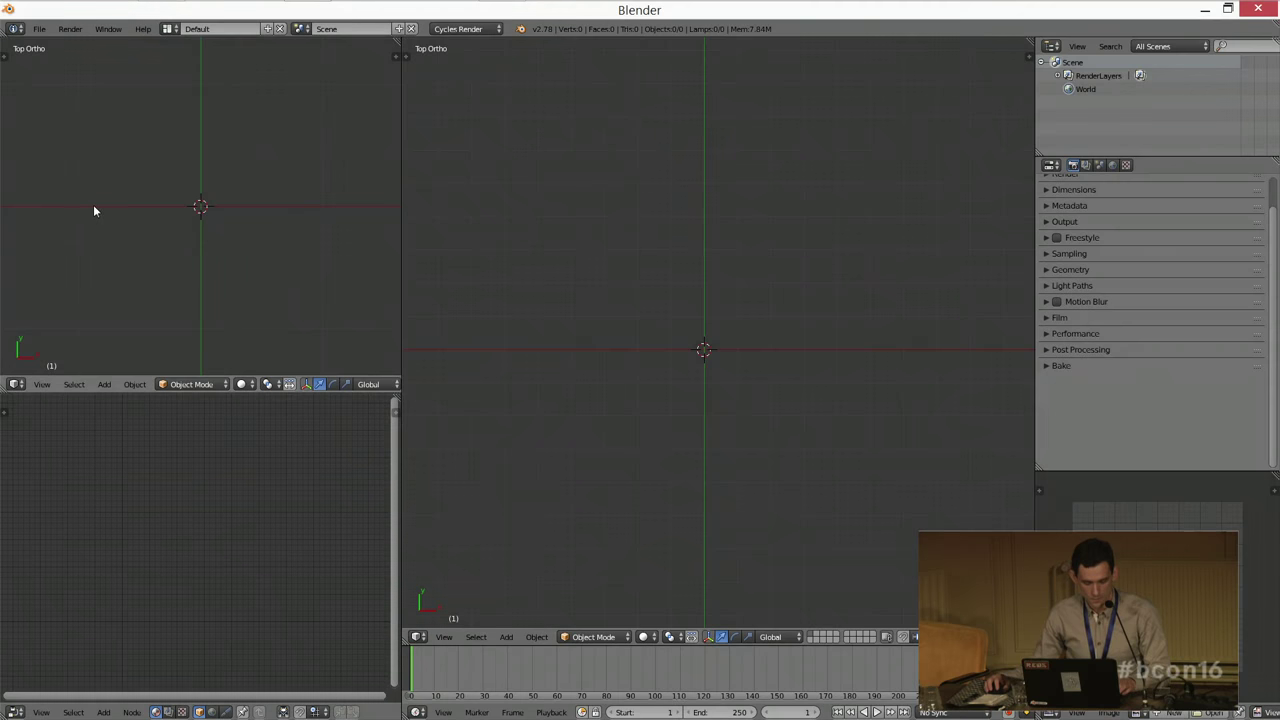
Step: Show the desktop and open the BCON16 folder in File Explorer
{"action": "key", "text": "super+d"}
{"action": "double_click", "coordinate": [47, 140]}
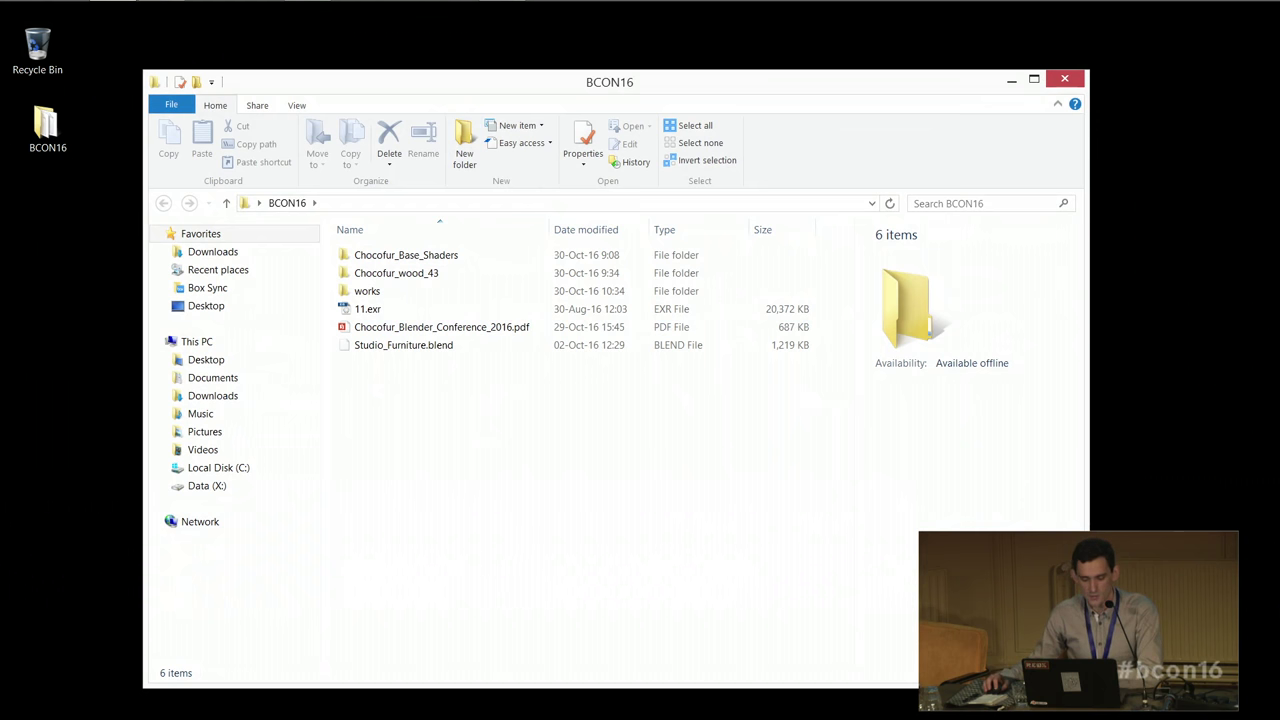
Step: Open Chocofur_Blender_Conference_2016.pdf and scroll to page 7, Shaders and Post Production
{"action": "double_click", "coordinate": [445, 328]}
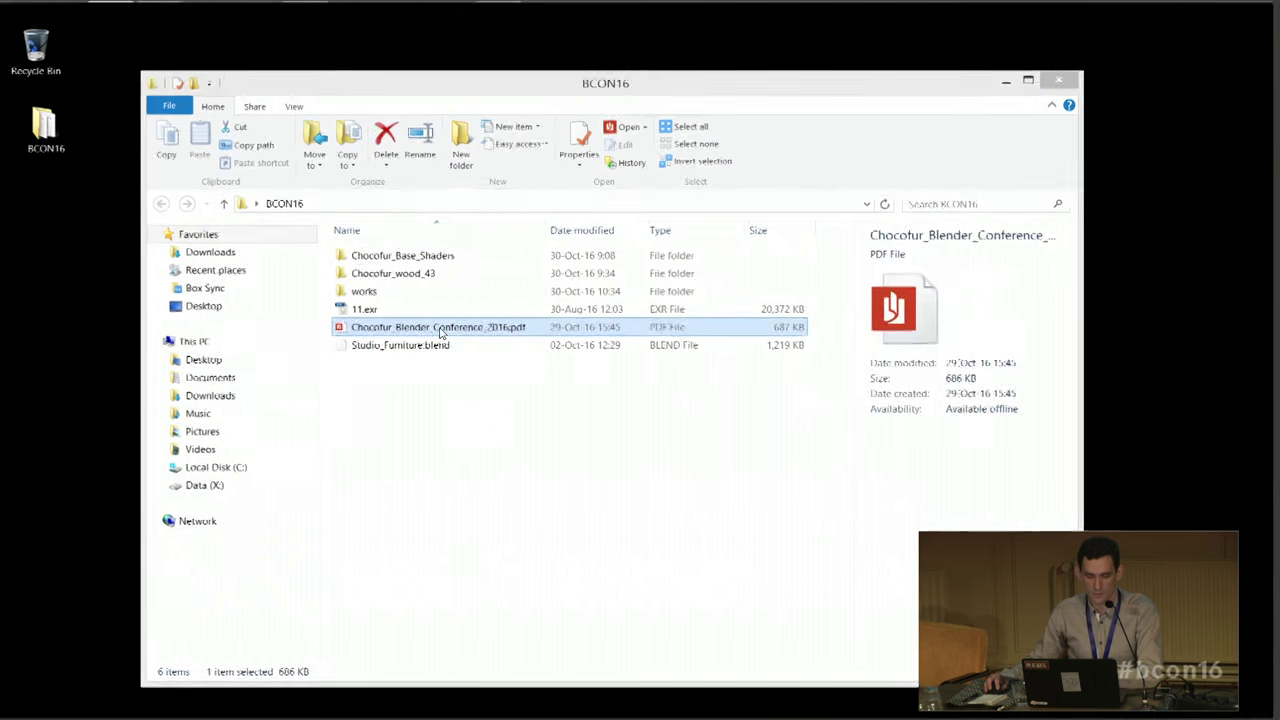
{"action": "scroll", "coordinate": [600, 323], "scroll_direction": "down", "scroll_amount": 5}
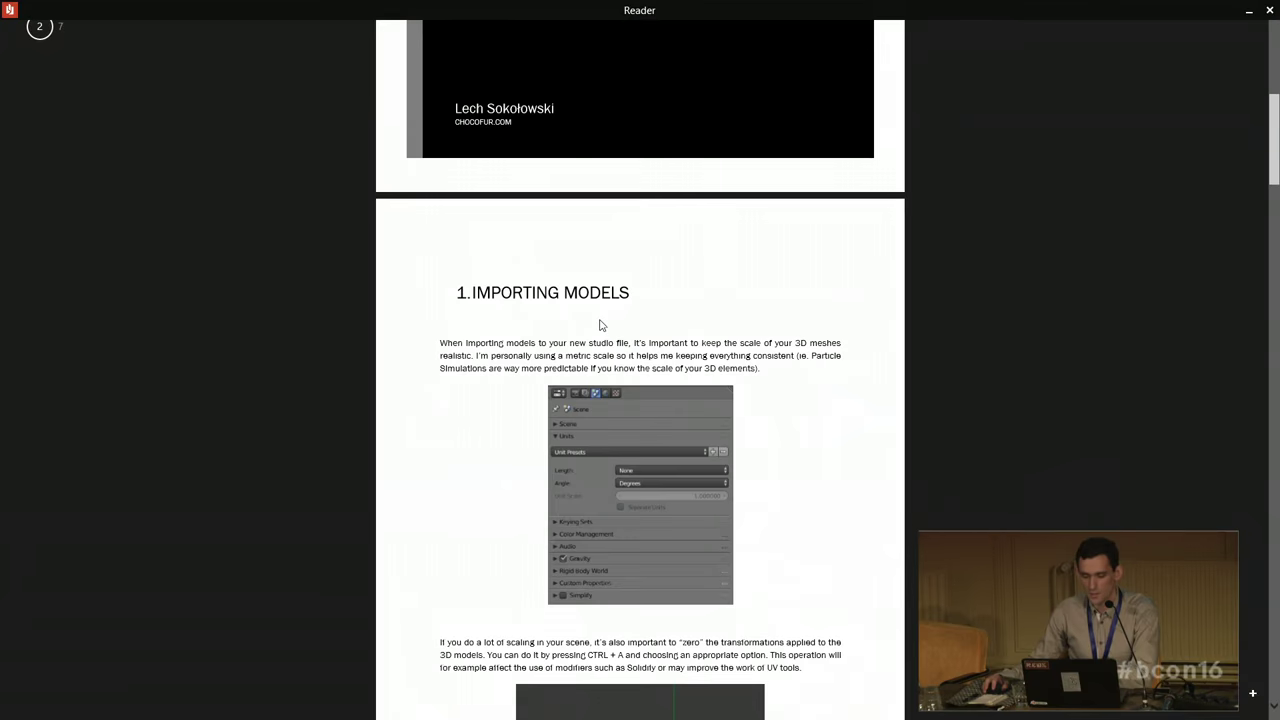
{"action": "scroll", "coordinate": [599, 323], "scroll_direction": "down", "scroll_amount": 2}
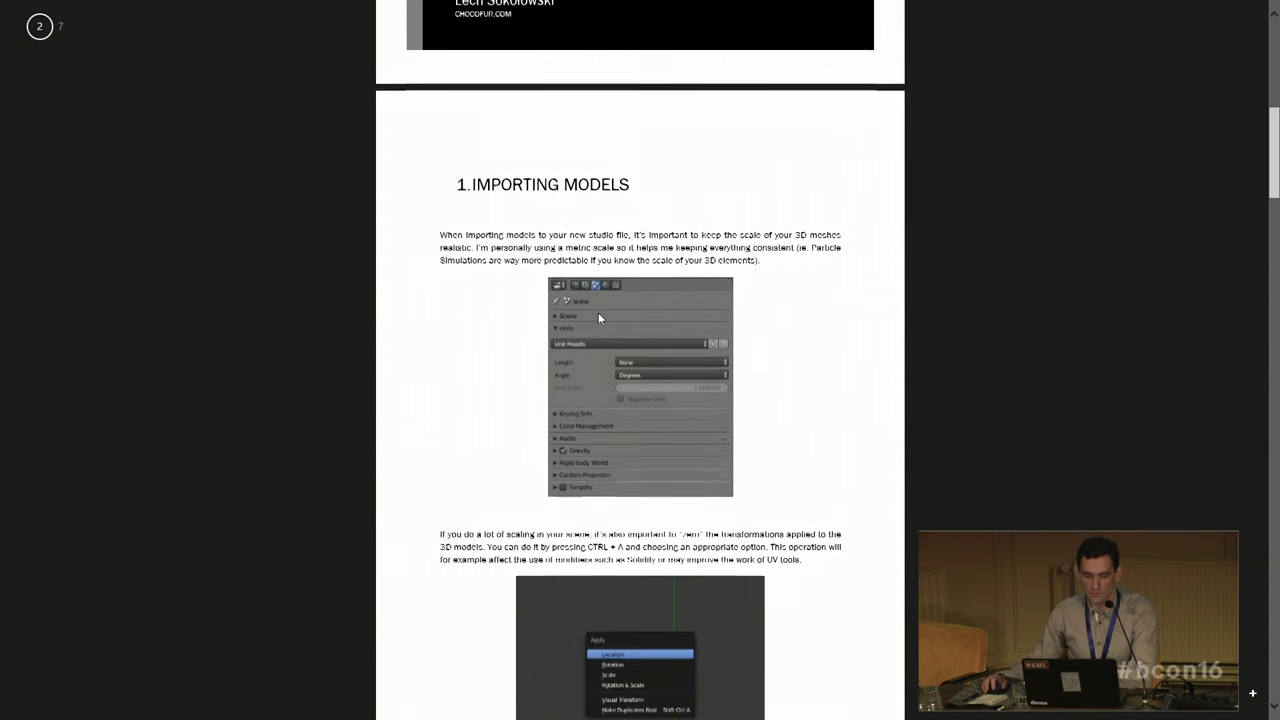
{"action": "scroll", "coordinate": [598, 317], "scroll_direction": "down", "scroll_amount": 9}
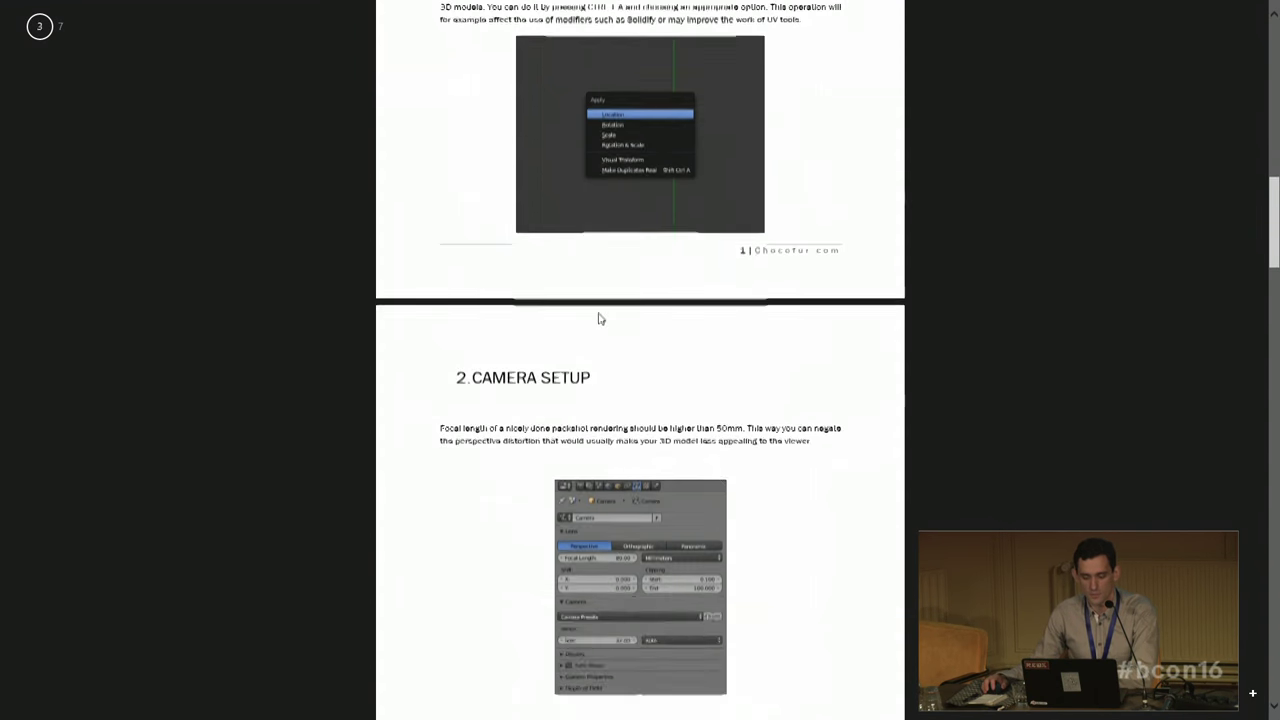
{"action": "scroll", "coordinate": [598, 318], "scroll_direction": "down", "scroll_amount": 4}
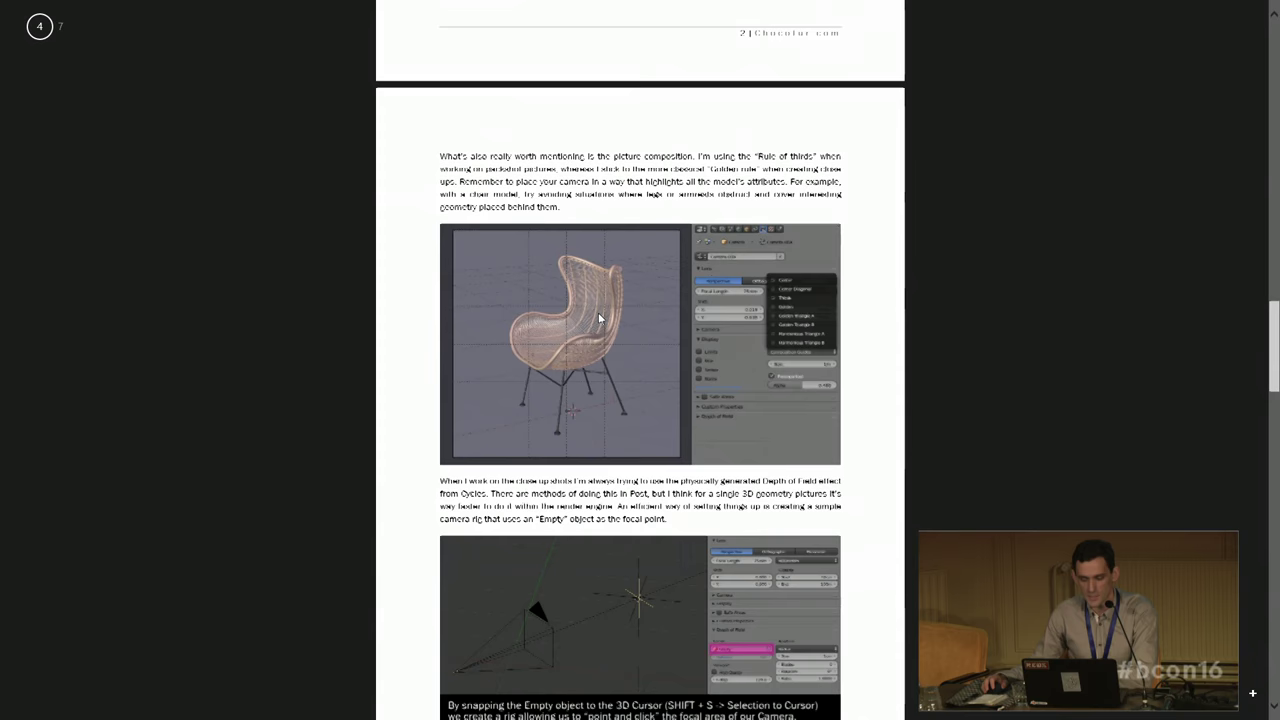
{"action": "scroll", "coordinate": [600, 318], "scroll_direction": "down", "scroll_amount": 4}
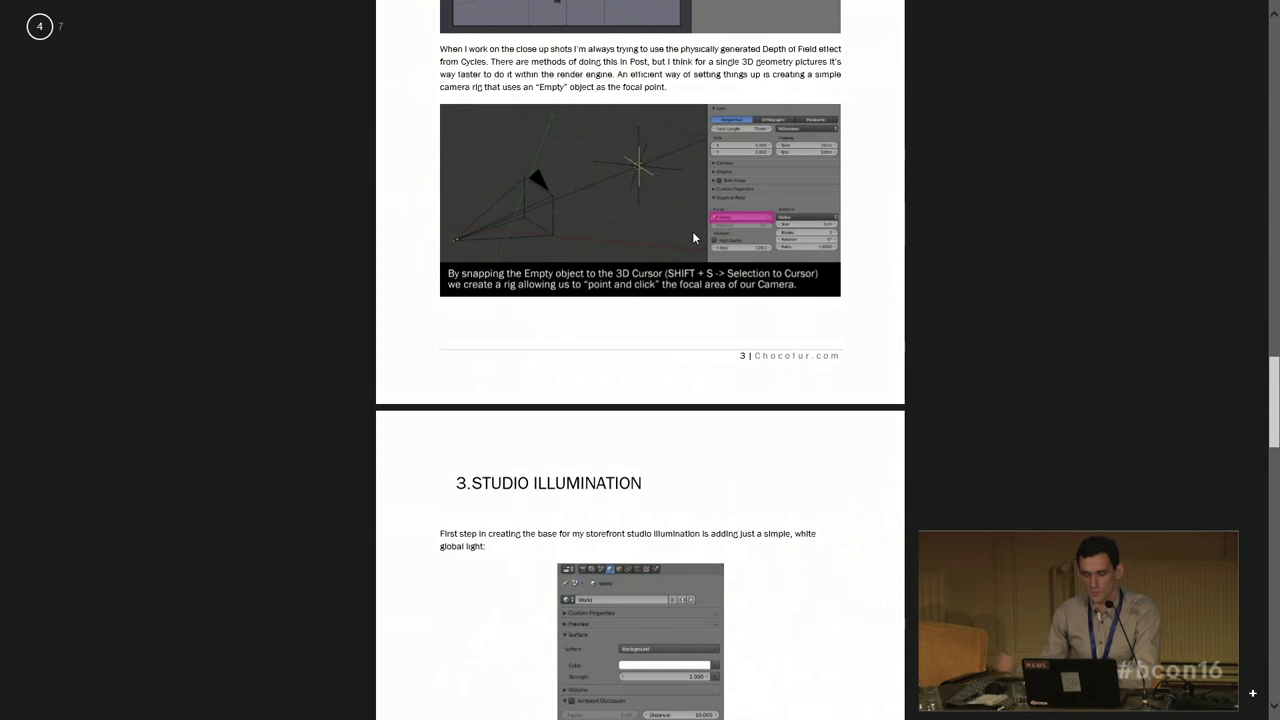
{"action": "scroll", "coordinate": [600, 318], "scroll_direction": "down", "scroll_amount": 4}
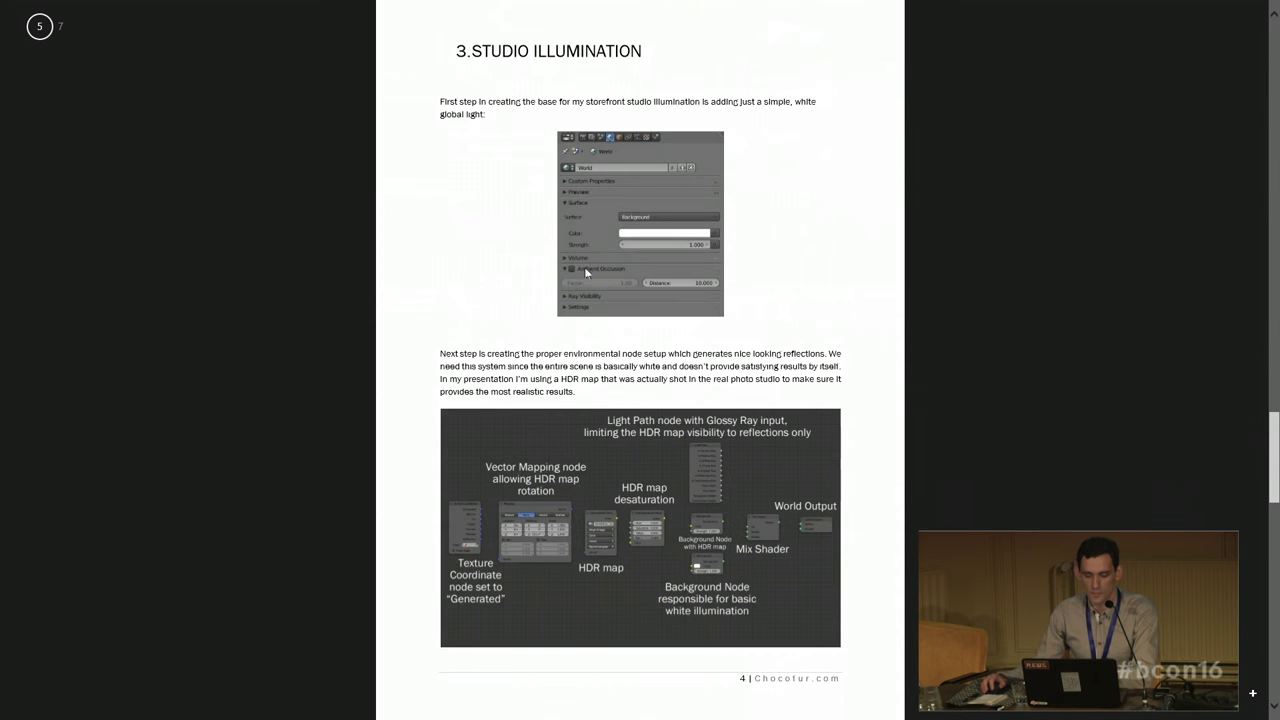
{"action": "scroll", "coordinate": [587, 272], "scroll_direction": "down", "scroll_amount": 6}
{"action": "scroll", "coordinate": [626, 271], "scroll_direction": "down", "scroll_amount": 1}
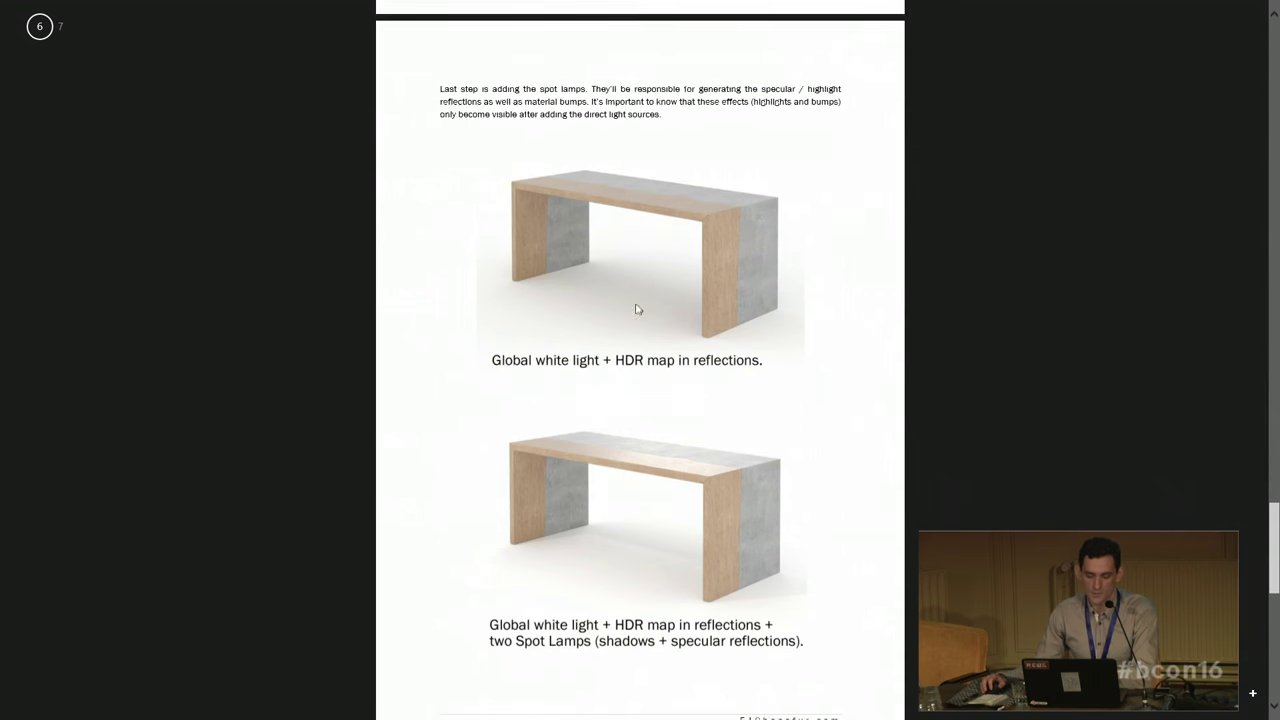
{"action": "scroll", "coordinate": [630, 305], "scroll_direction": "down", "scroll_amount": 1}
{"action": "scroll", "coordinate": [712, 262], "scroll_direction": "down", "scroll_amount": 2}
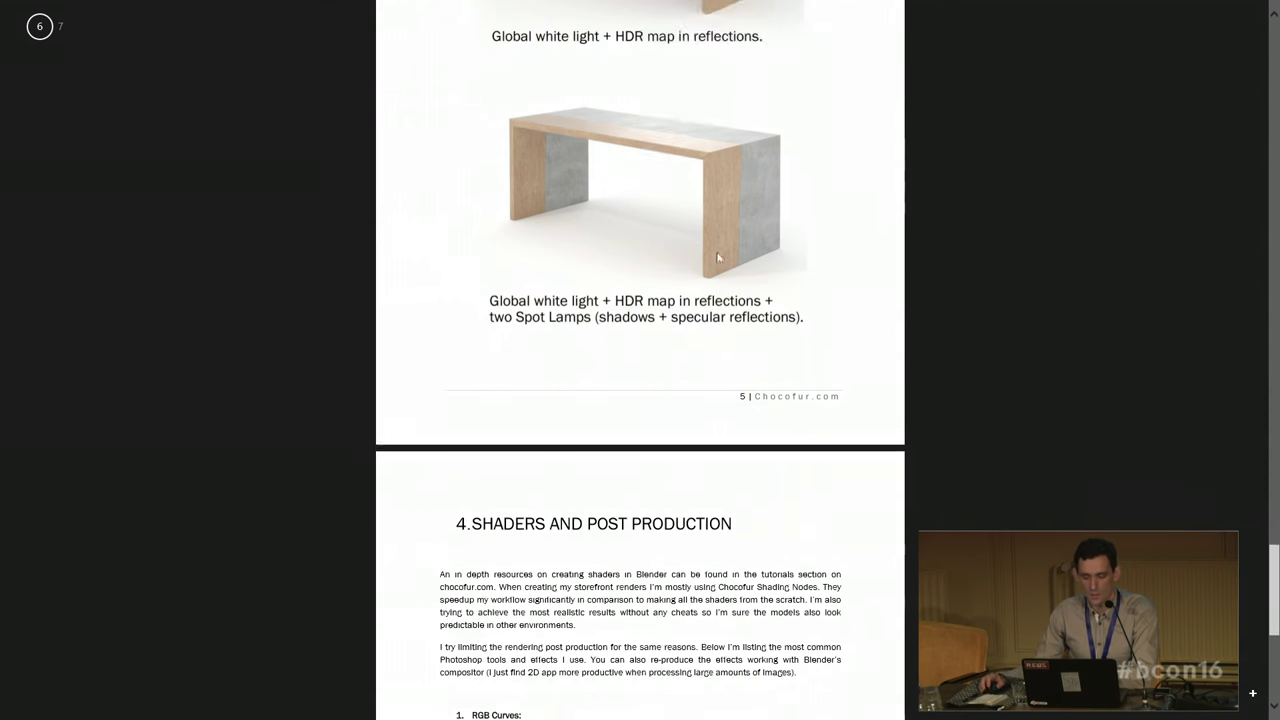
{"action": "scroll", "coordinate": [714, 264], "scroll_direction": "down", "scroll_amount": 3}
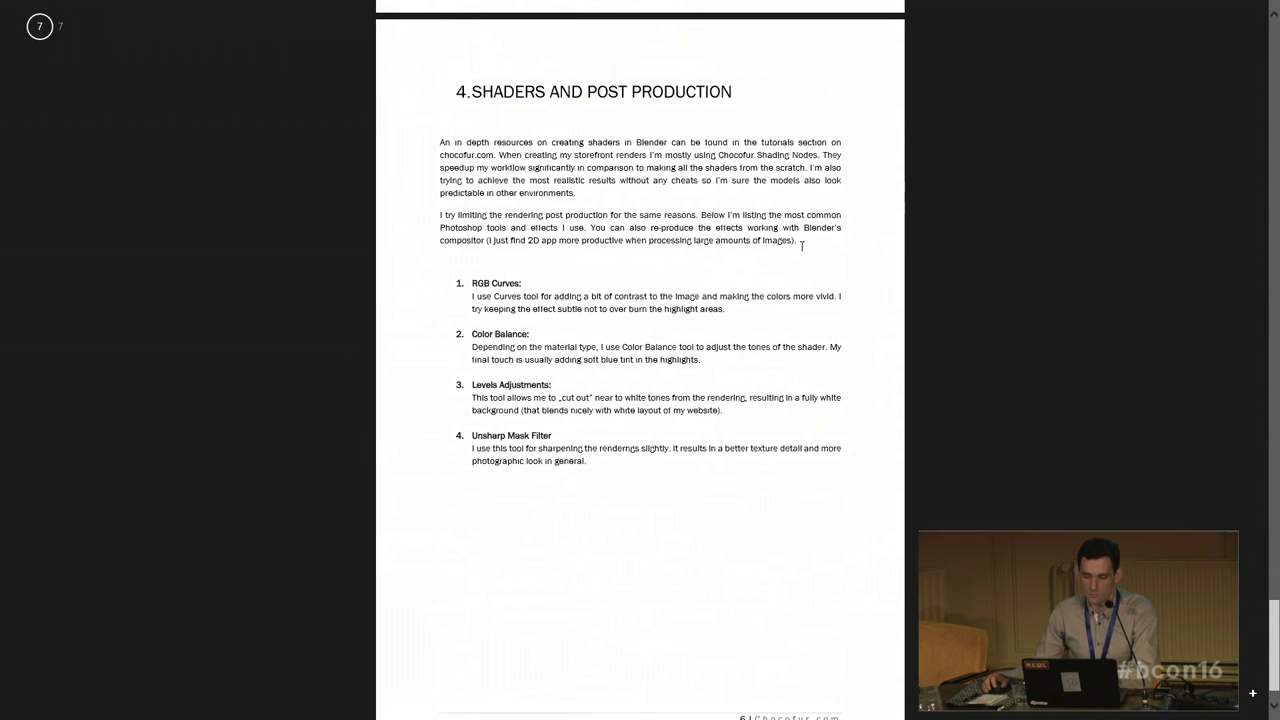
Step: Close the PDF and go to the My Account page on chocofur.com
{"action": "left_click", "coordinate": [1268, 8]}
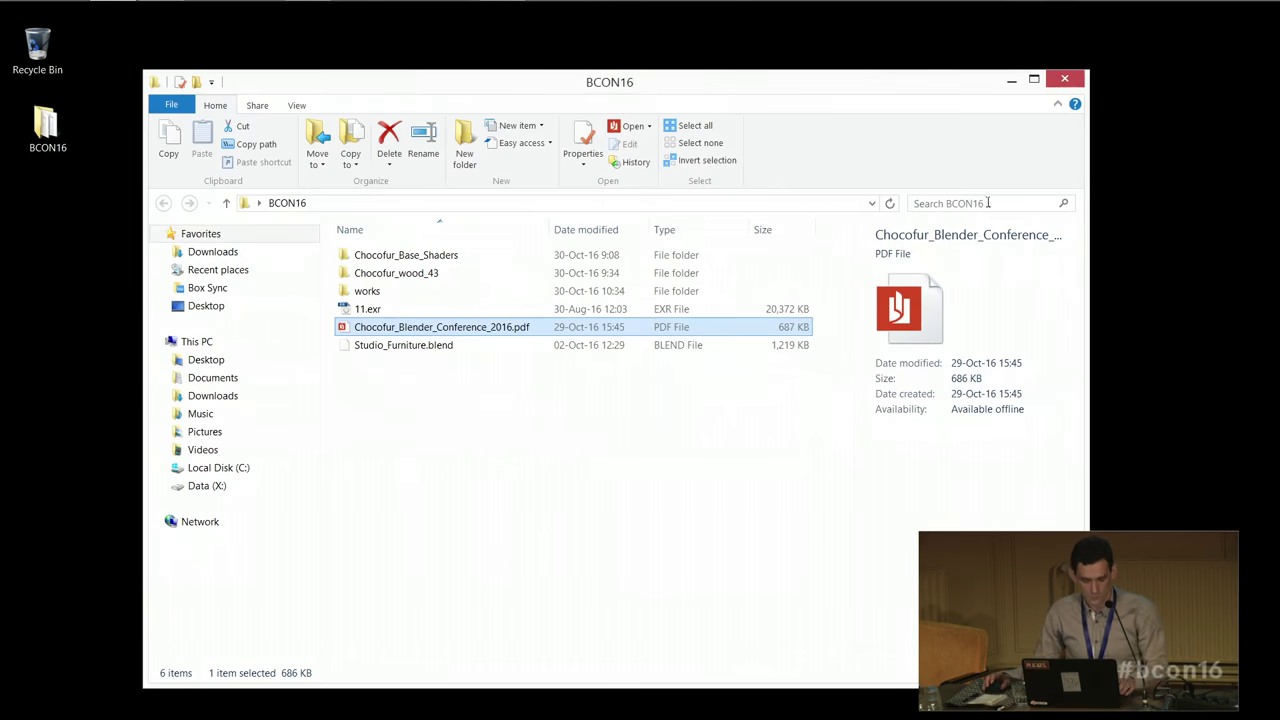
{"action": "key", "text": "alt+Tab"}
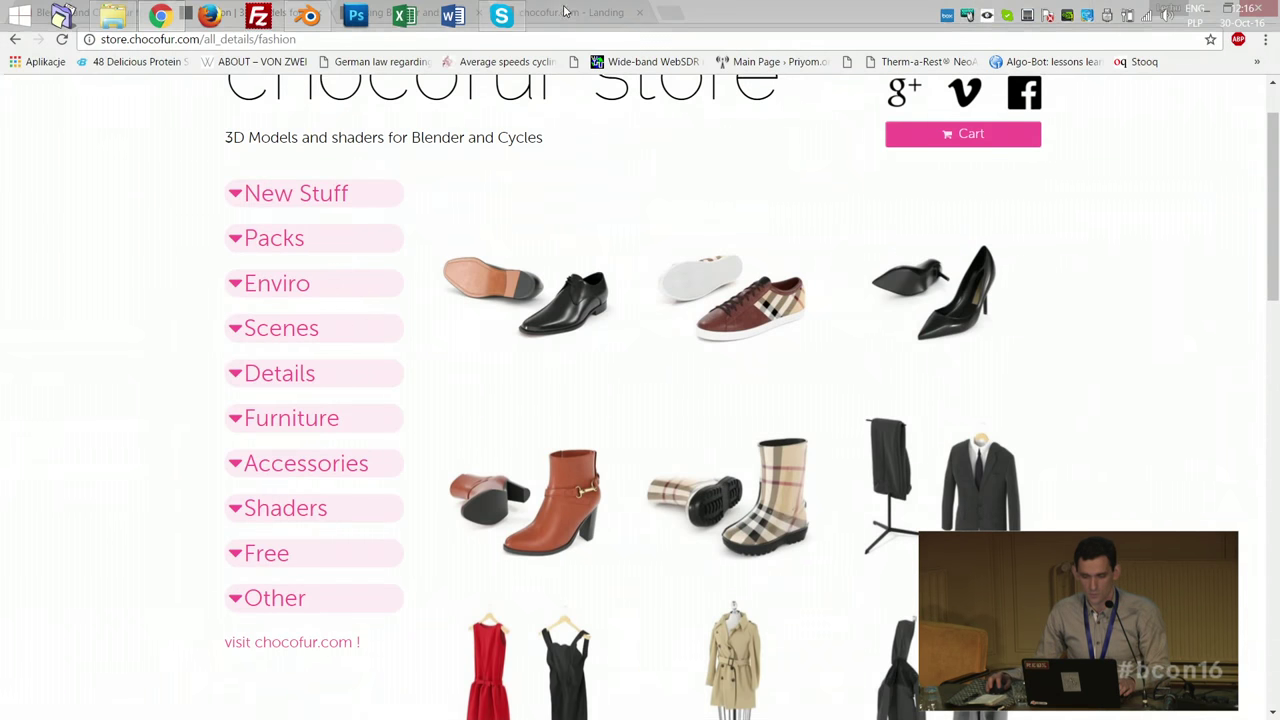
{"action": "left_click", "coordinate": [565, 12]}
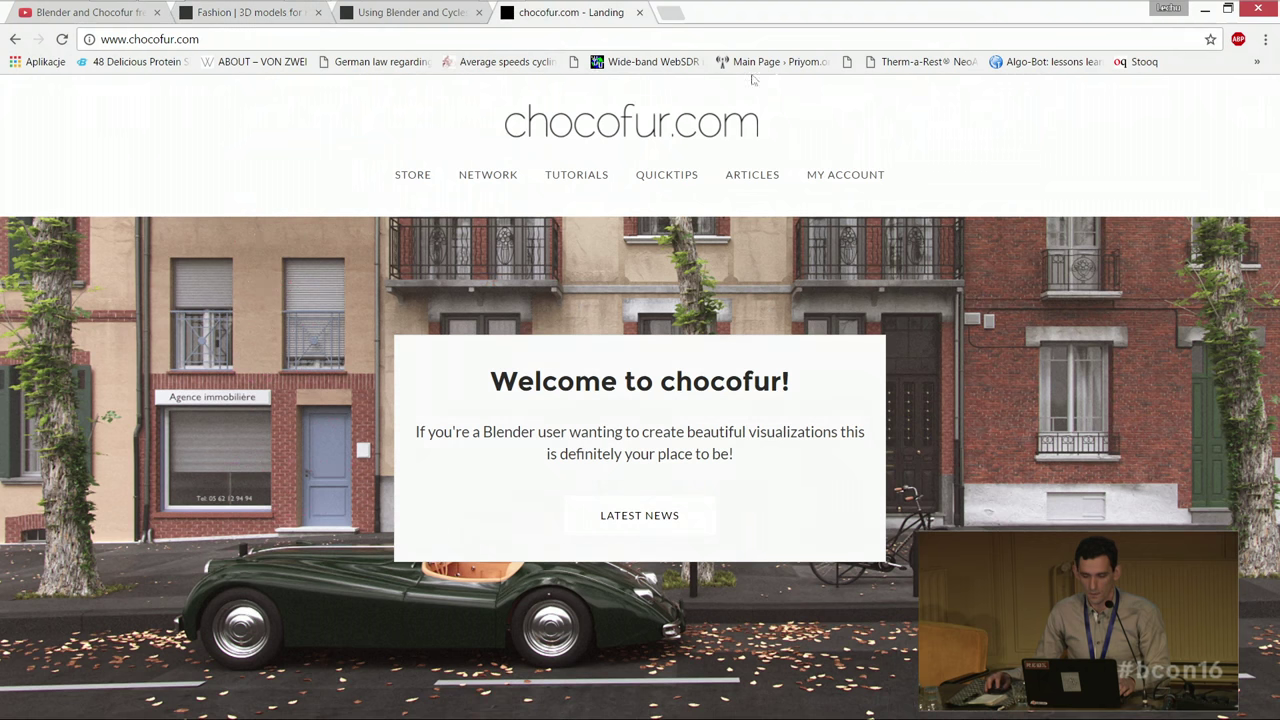
{"action": "left_click", "coordinate": [830, 178]}
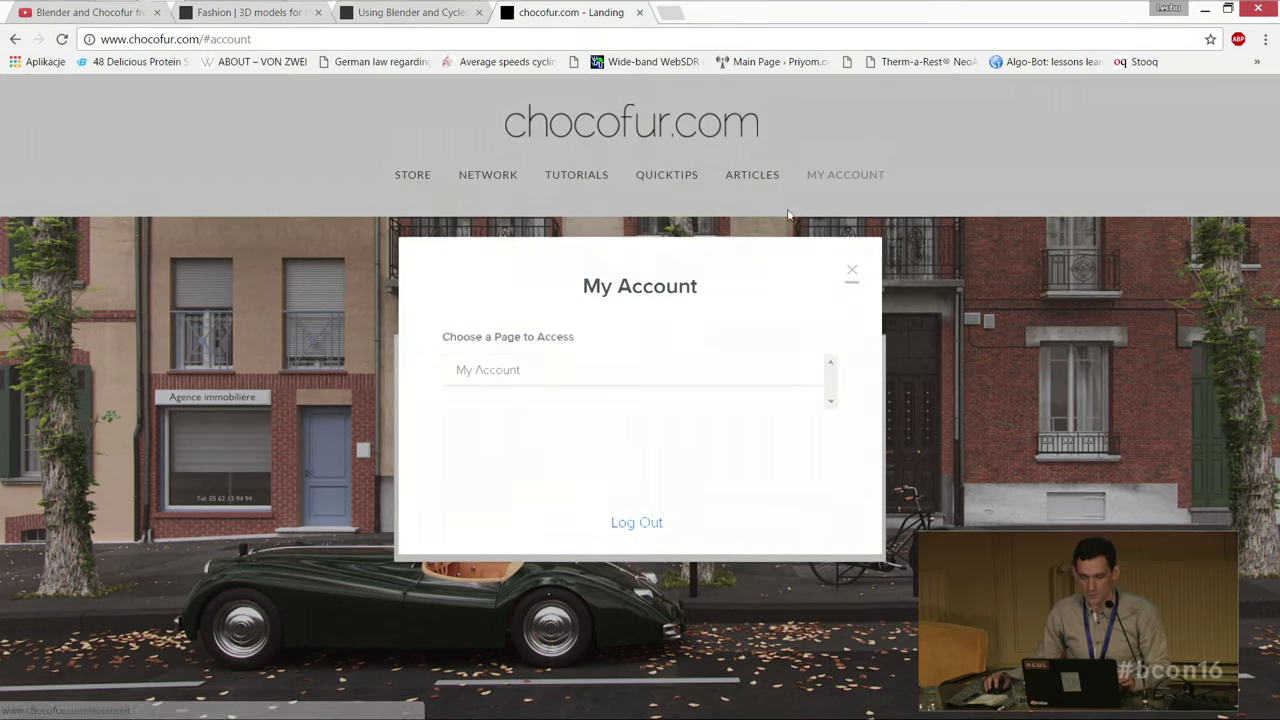
{"action": "left_click", "coordinate": [568, 372]}
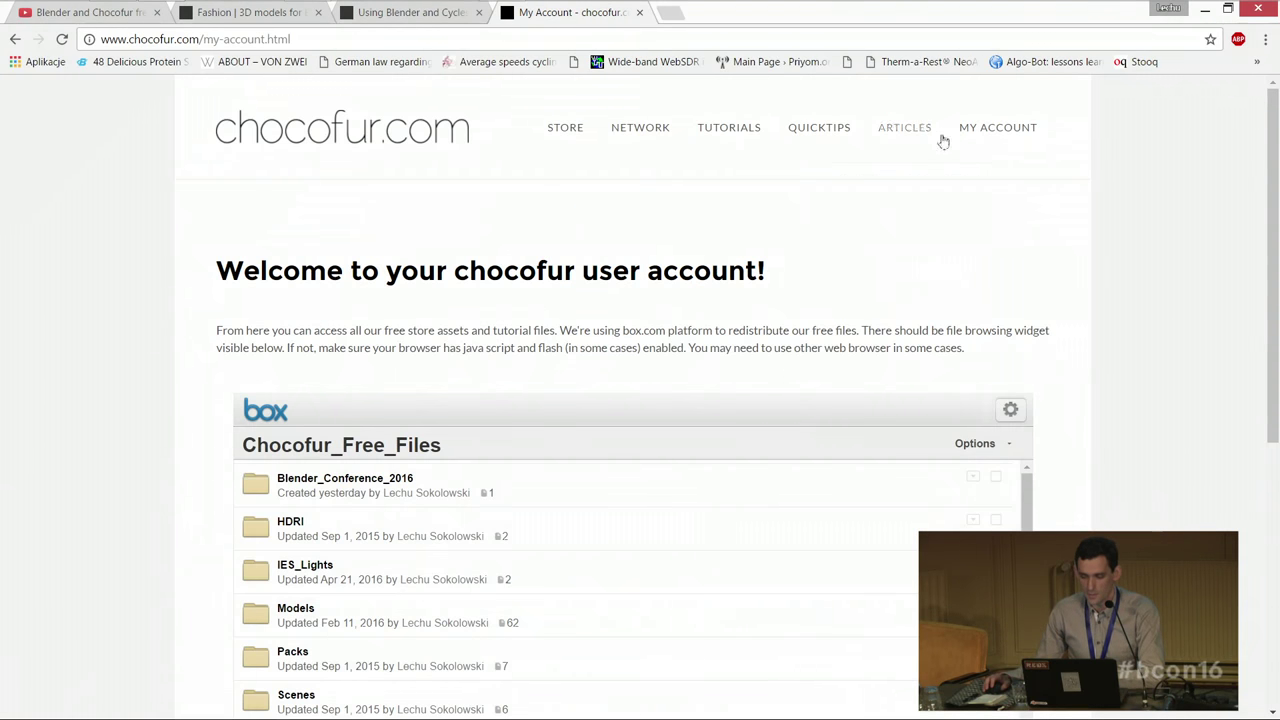
Step: Open the Blender_Conference_2016 folder in the Box file widget to show the conference PDF
{"action": "scroll", "coordinate": [550, 355], "scroll_direction": "down", "scroll_amount": 2}
{"action": "scroll", "coordinate": [420, 385], "scroll_direction": "down", "scroll_amount": 1}
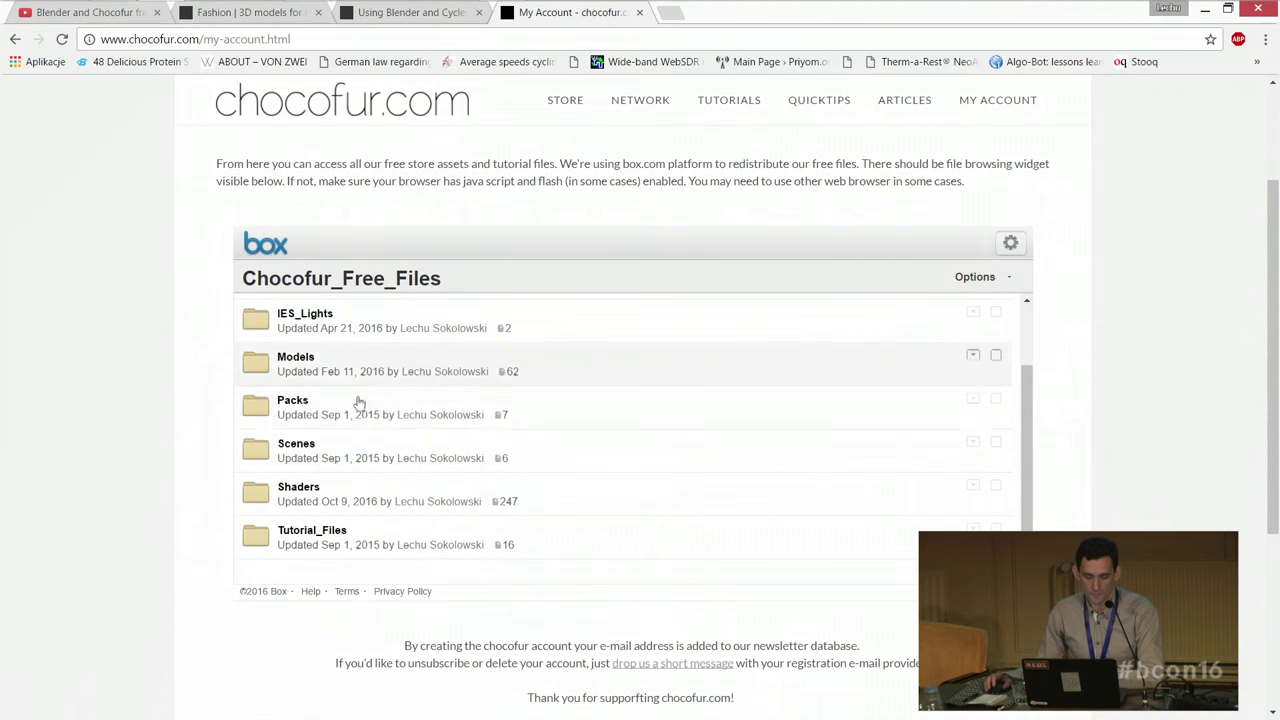
{"action": "scroll", "coordinate": [350, 450], "scroll_direction": "up", "scroll_amount": 2}
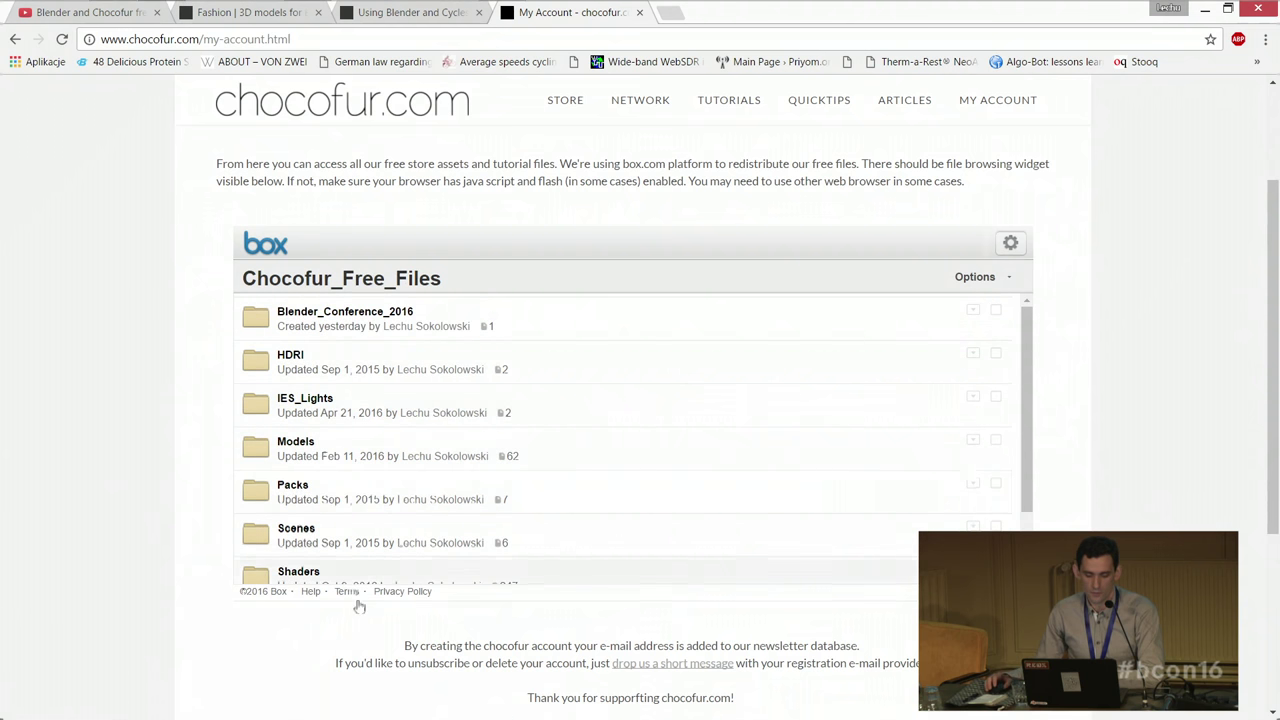
{"action": "left_click", "coordinate": [340, 313]}
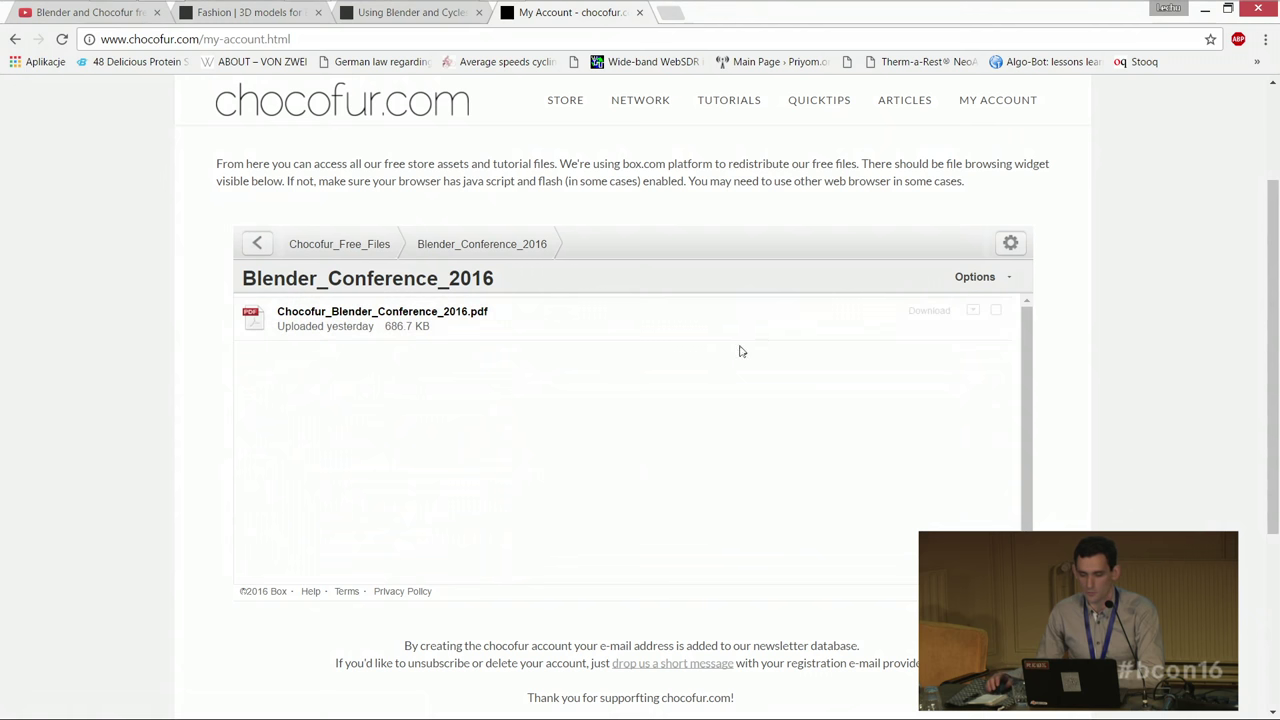
{"action": "left_click", "coordinate": [1204, 12]}
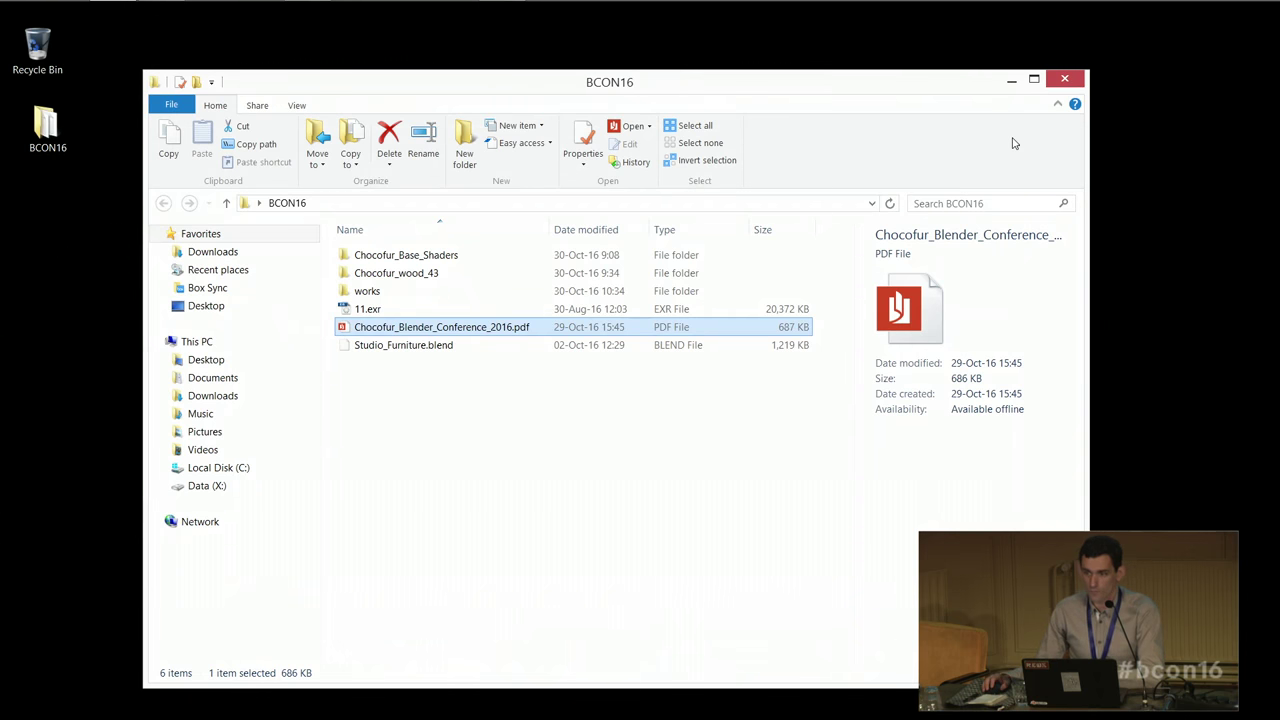
{"action": "key", "text": "alt+Tab"}
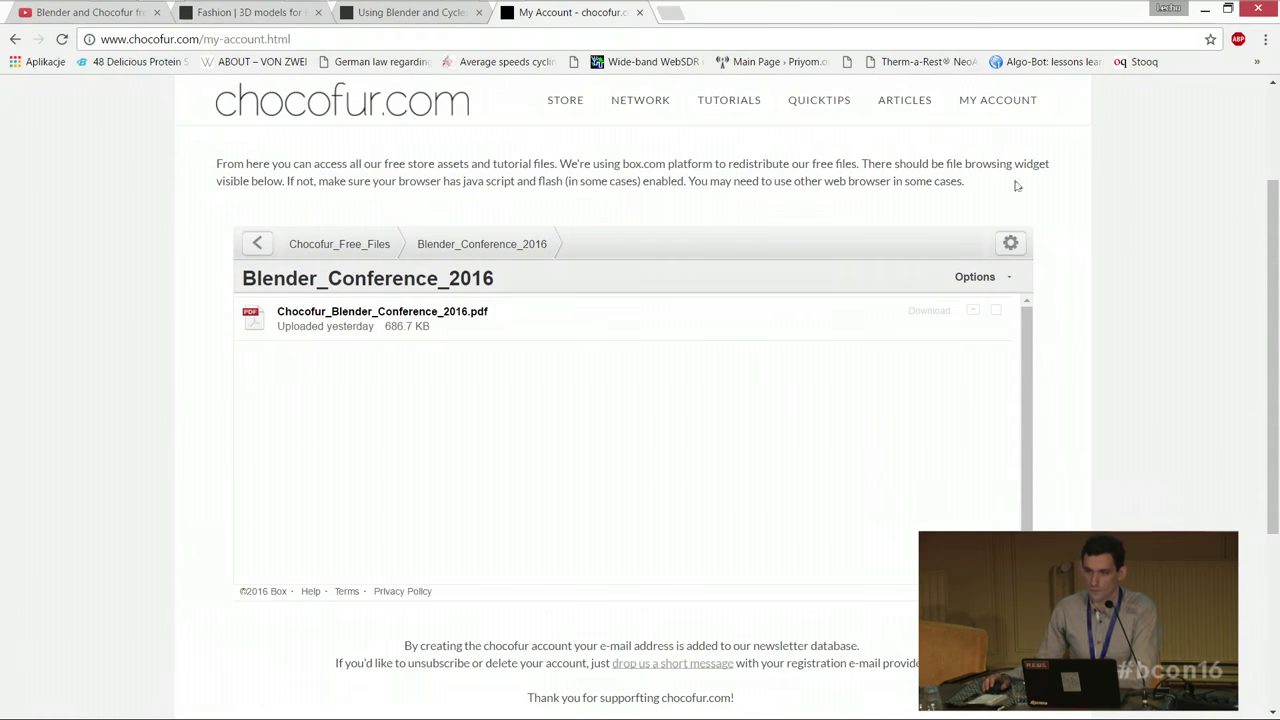
Step: Go back up to the Chocofur_Free_Files folder list in the Box widget
{"action": "left_click", "coordinate": [257, 244]}
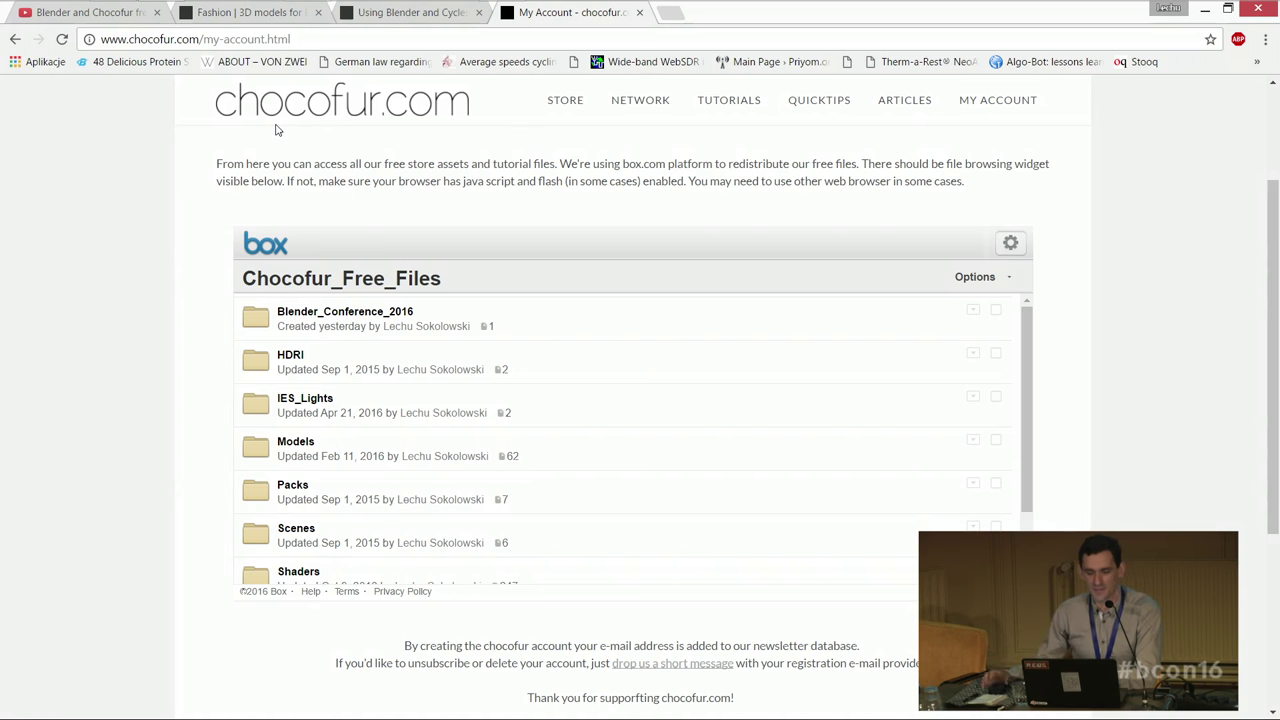
Step: Cycle through the Using Blender and Cycles and Fashion store tabs, then return to My Account
{"action": "key", "text": "ctrl+Page_Up"}
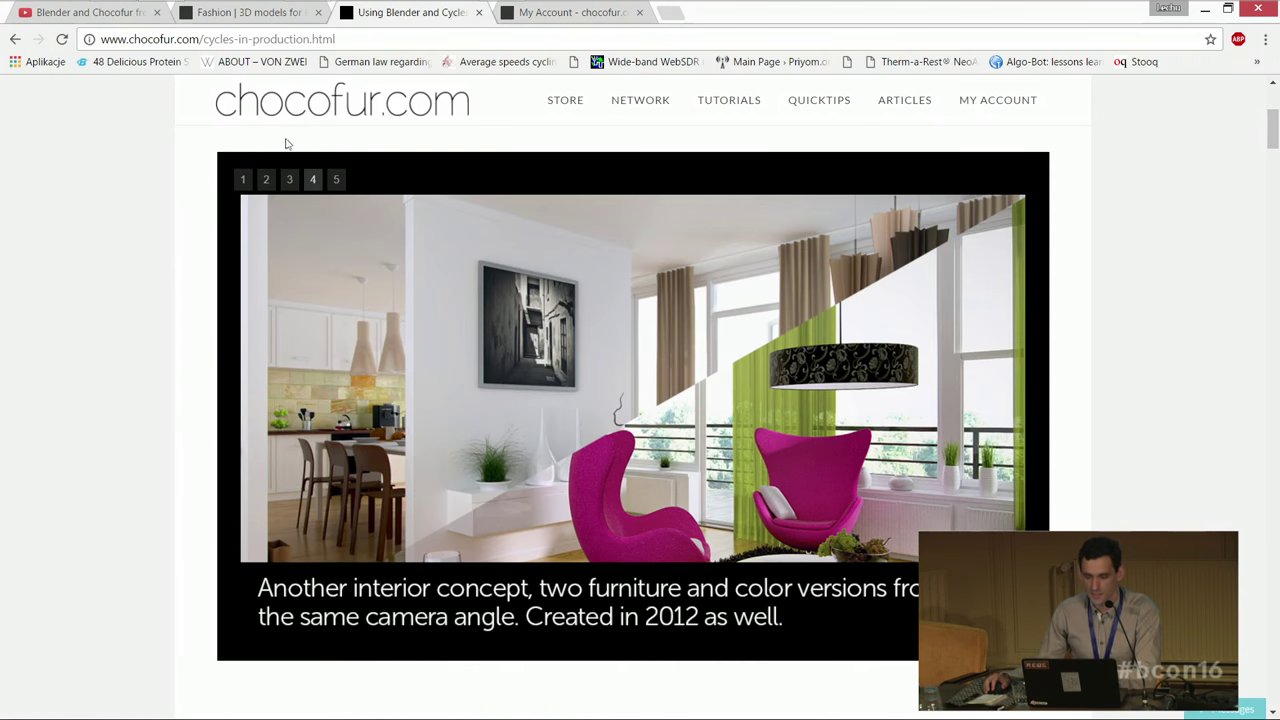
{"action": "key", "text": "ctrl+Page_Up"}
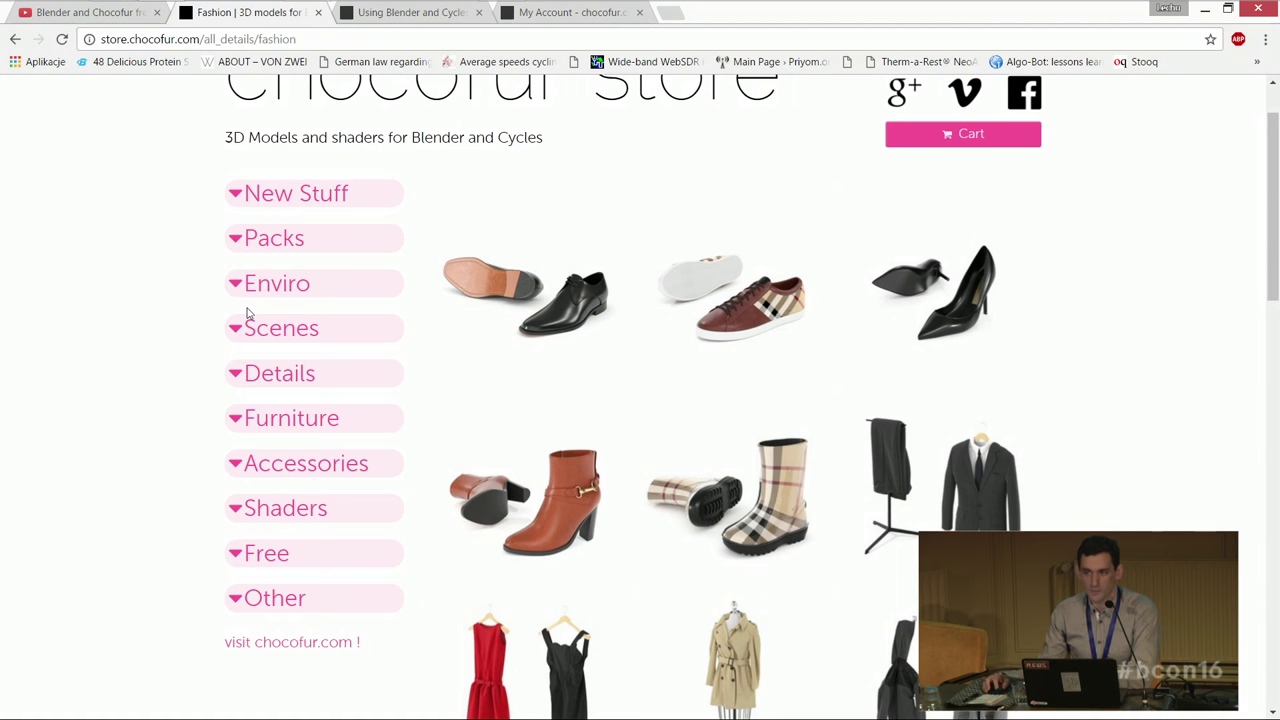
{"action": "key", "text": "ctrl+Tab"}
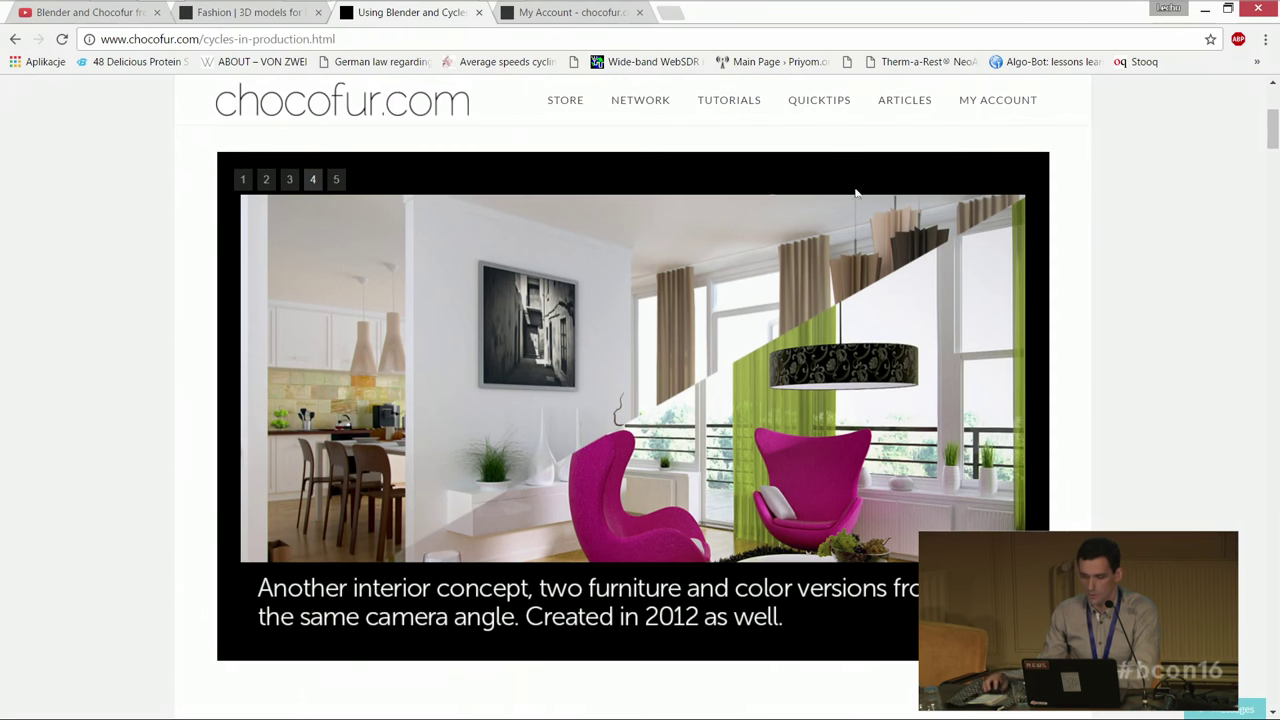
{"action": "key", "text": "ctrl+Tab"}
Step: Drag Studio_Furniture.blend from the BCON16 folder into Blender's viewport to load it
{"action": "left_click", "coordinate": [1205, 8]}
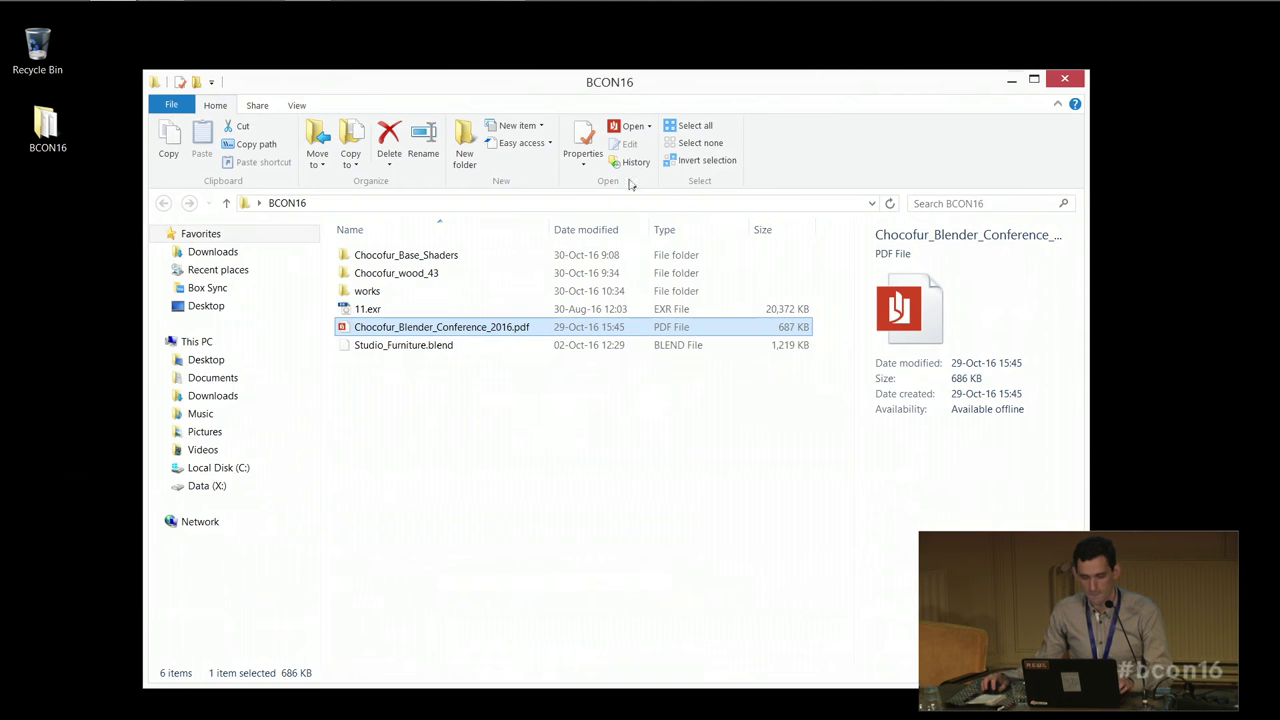
{"action": "left_click_drag", "start_coordinate": [572, 76], "coordinate": [633, 65]}
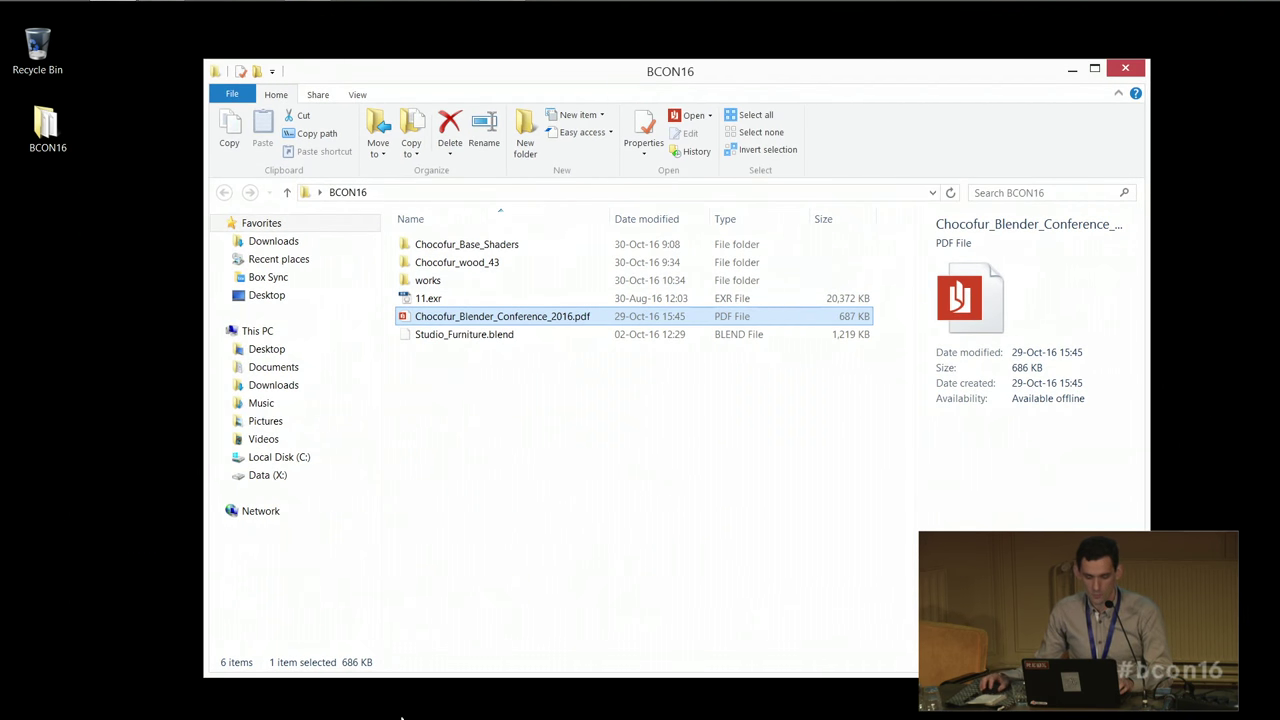
{"action": "left_click", "coordinate": [308, 16]}
{"action": "key", "text": "alt+Tab"}
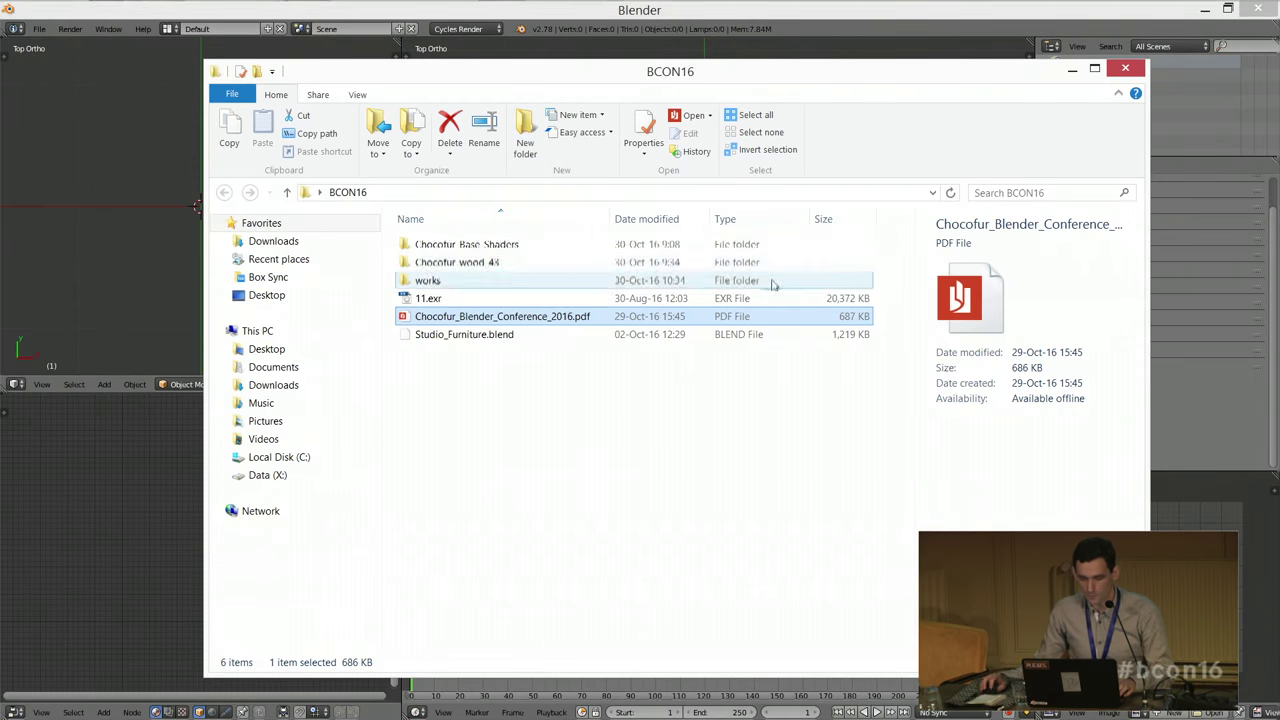
{"action": "left_click", "coordinate": [540, 340]}
{"action": "left_click_drag", "start_coordinate": [557, 77], "coordinate": [986, 88]}
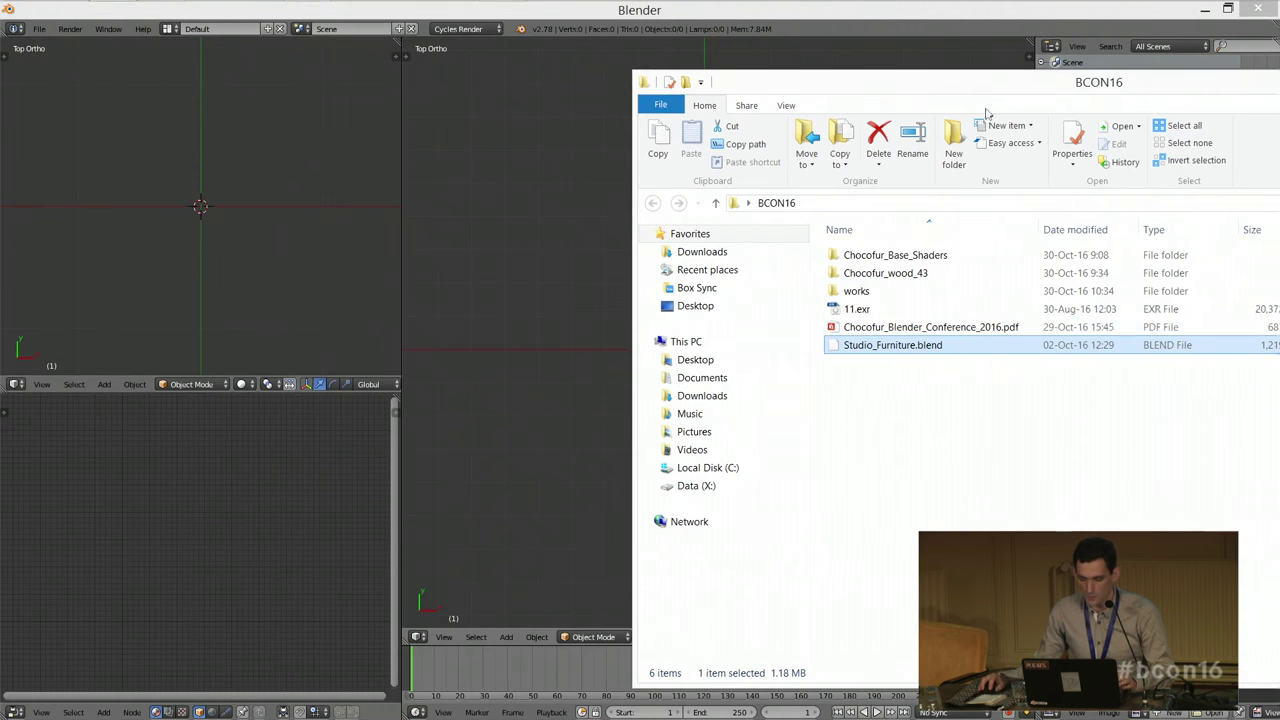
{"action": "left_click_drag", "start_coordinate": [864, 345], "coordinate": [566, 181]}
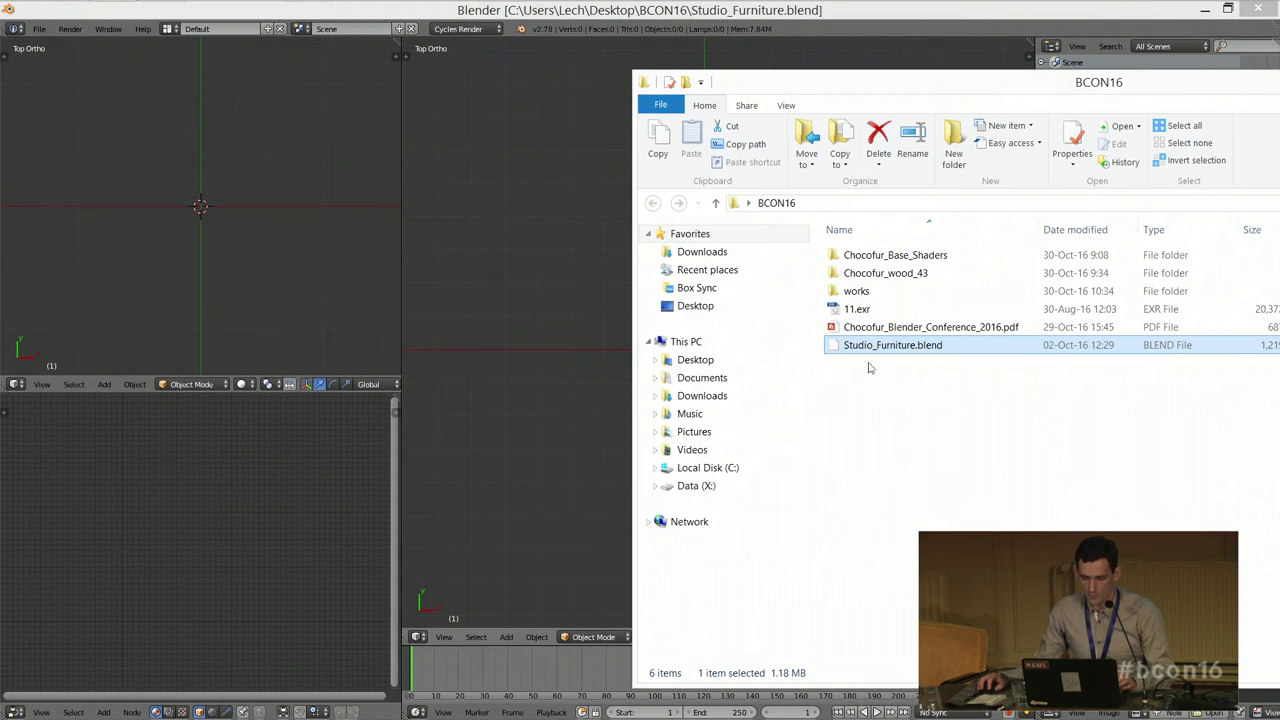
Step: Orbit the loaded scene and pan and zoom the World shader node graph
{"action": "left_click", "coordinate": [398, 310]}
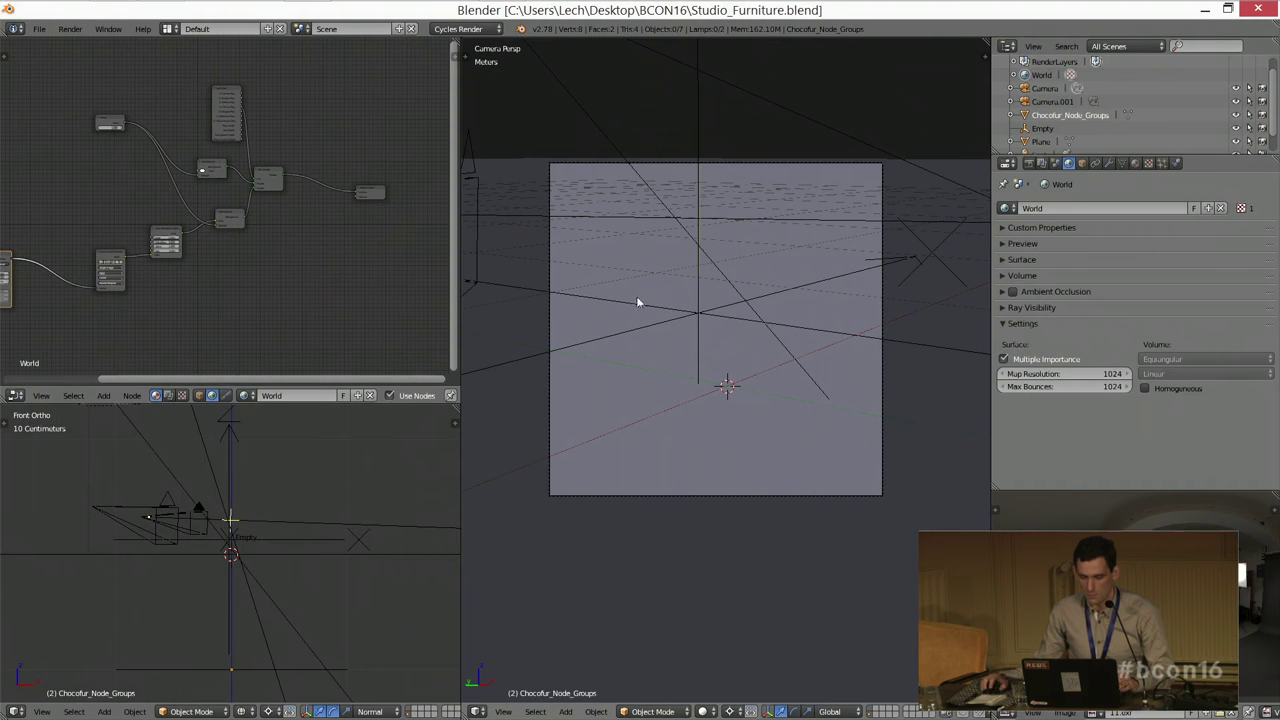
{"action": "middle_click_drag", "start_coordinate": [284, 564], "coordinate": [288, 600]}
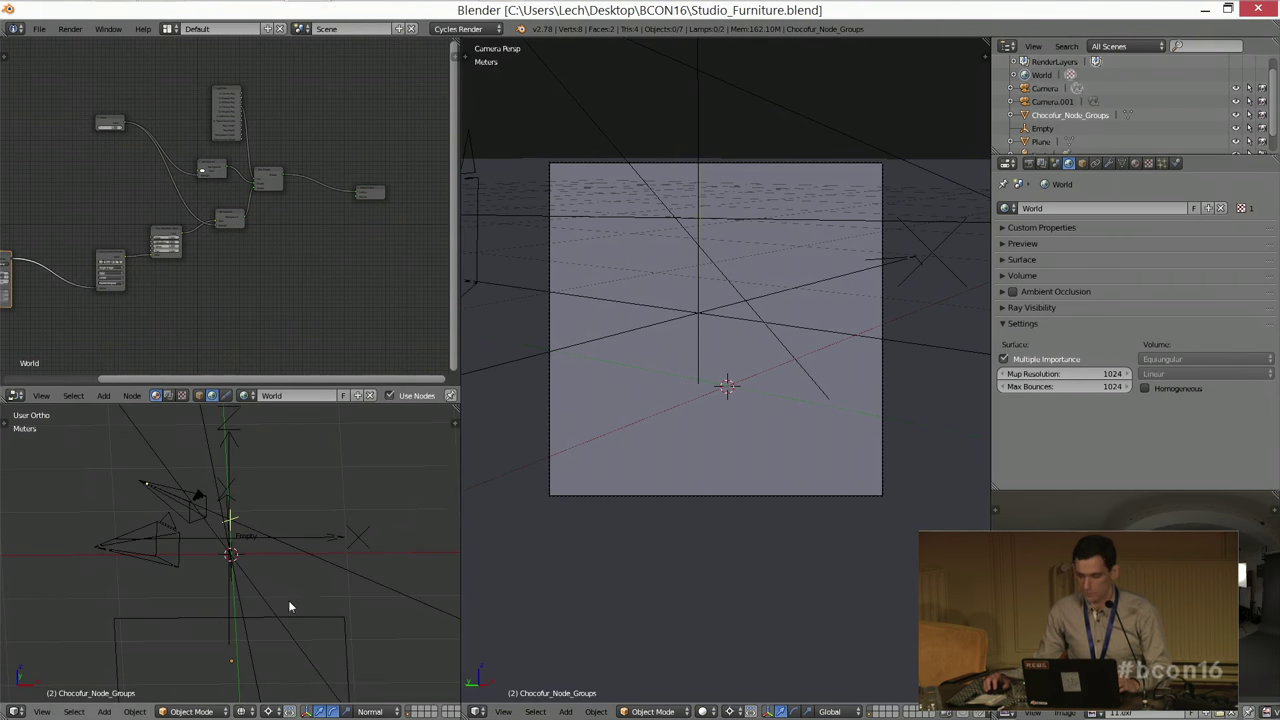
{"action": "middle_click_drag", "start_coordinate": [318, 516], "coordinate": [180, 566]}
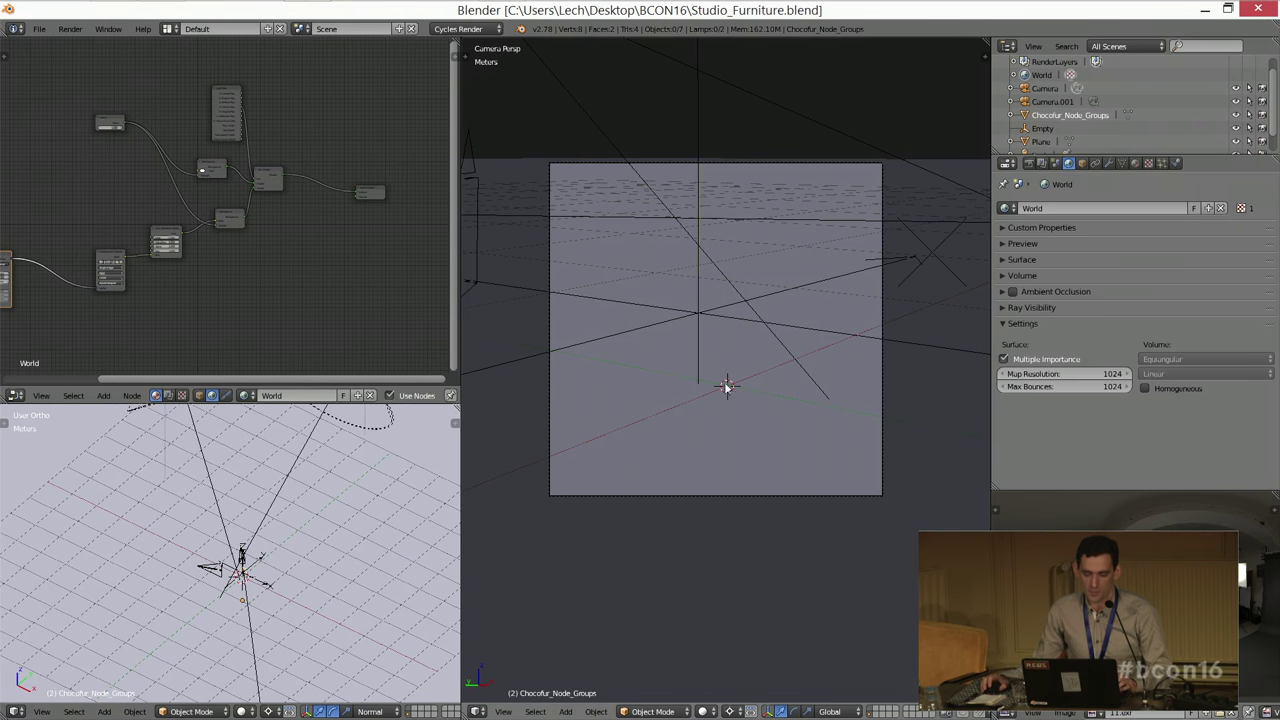
{"action": "middle_click_drag", "start_coordinate": [0, 152], "coordinate": [42, 148]}
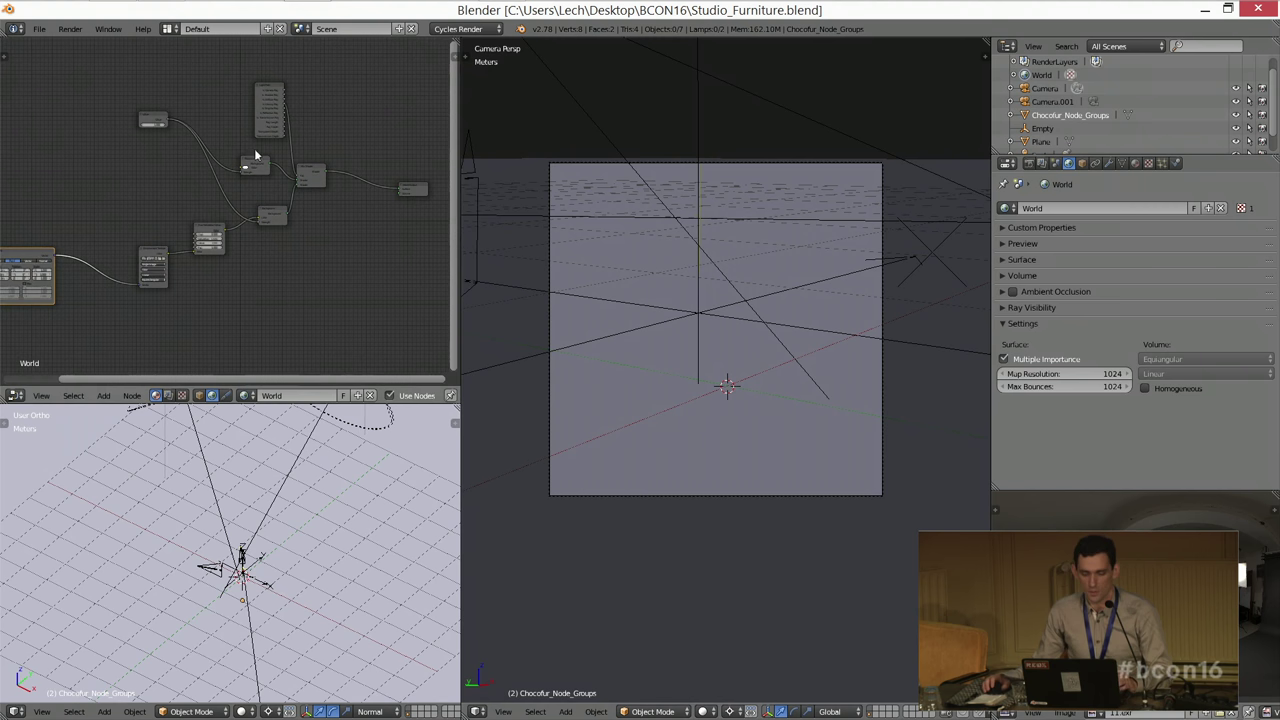
{"action": "scroll", "coordinate": [225, 160], "scroll_direction": "up", "scroll_amount": 2}
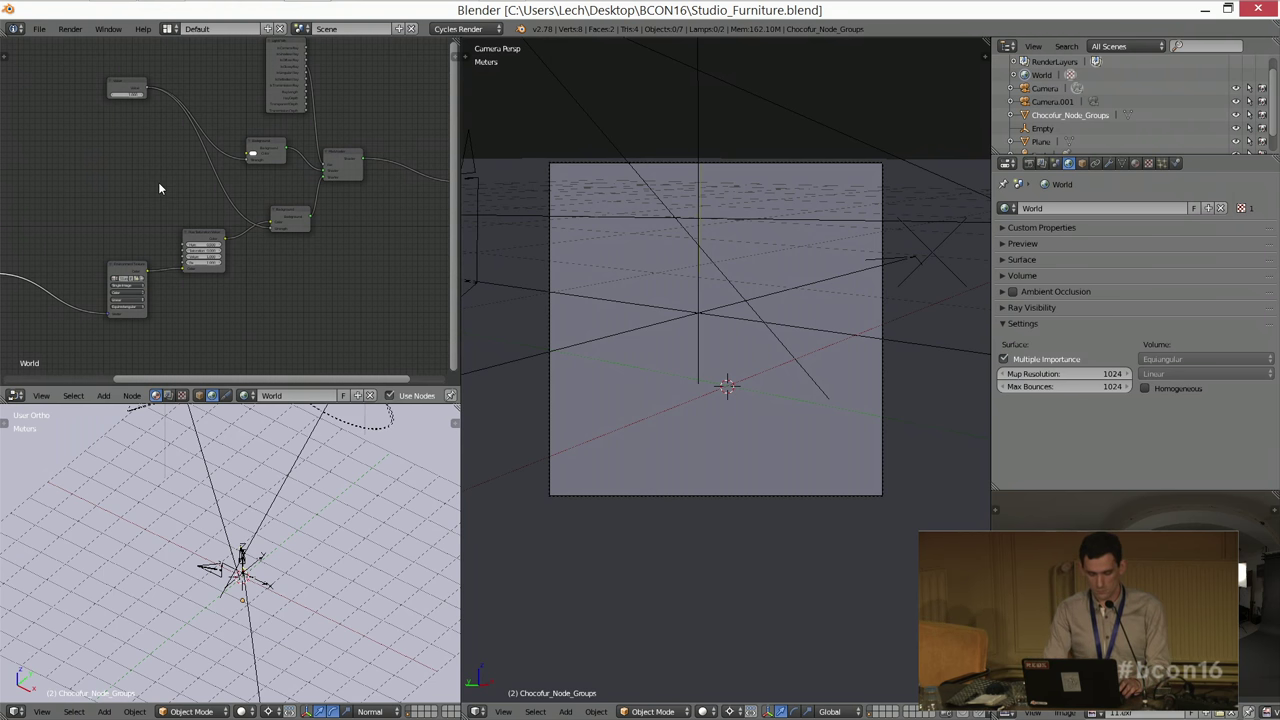
{"action": "key", "text": "XF86MonBrightnessUp"}
{"action": "key", "text": "XF86MonBrightnessUp"}
{"action": "key", "text": "XF86MonBrightnessUp"}
{"action": "key", "text": "XF86MonBrightnessUp"}
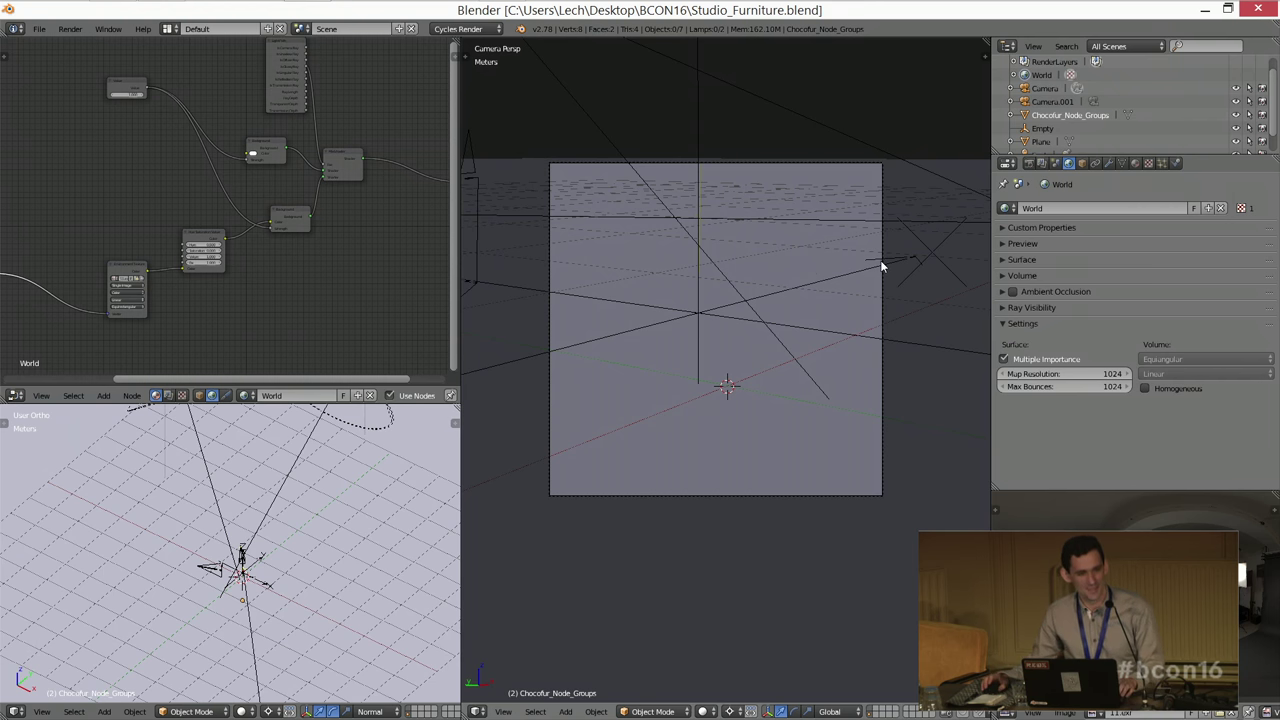
{"action": "key", "text": "alt+Tab"}
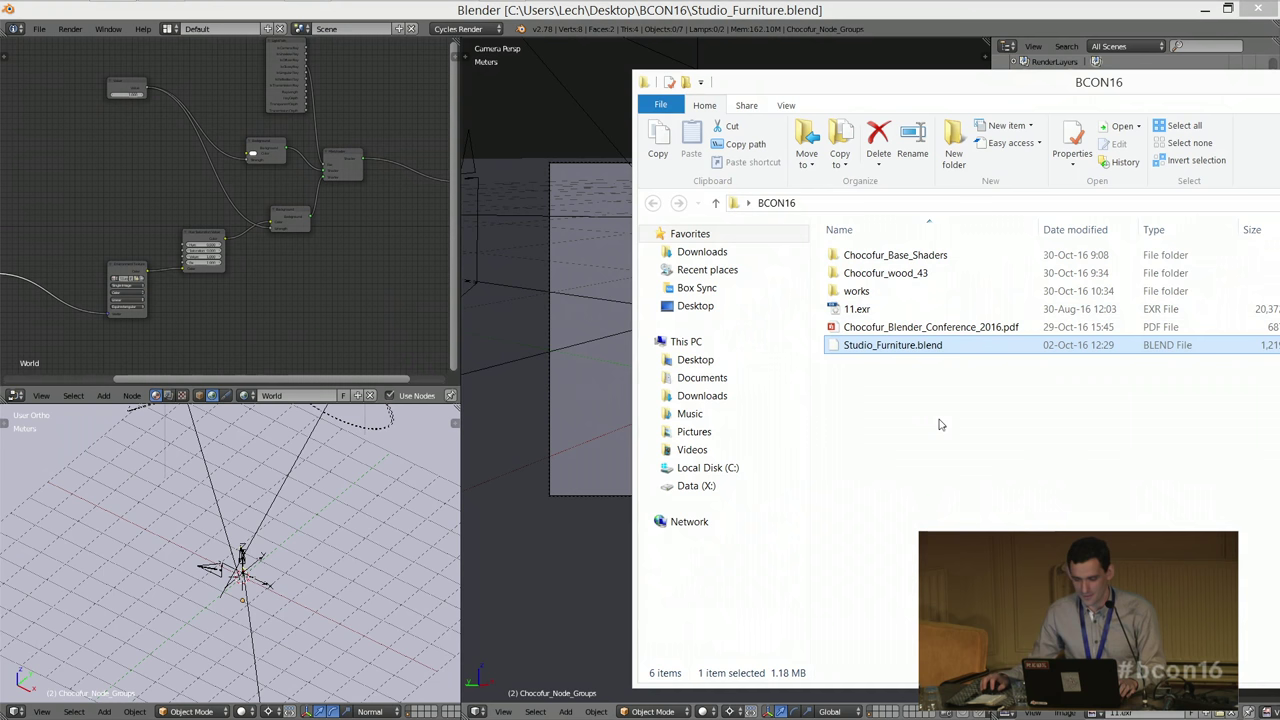
Step: Discard Studio_Furniture.blend by reloading the start-up file as a new empty scene
{"action": "left_click", "coordinate": [939, 425]}
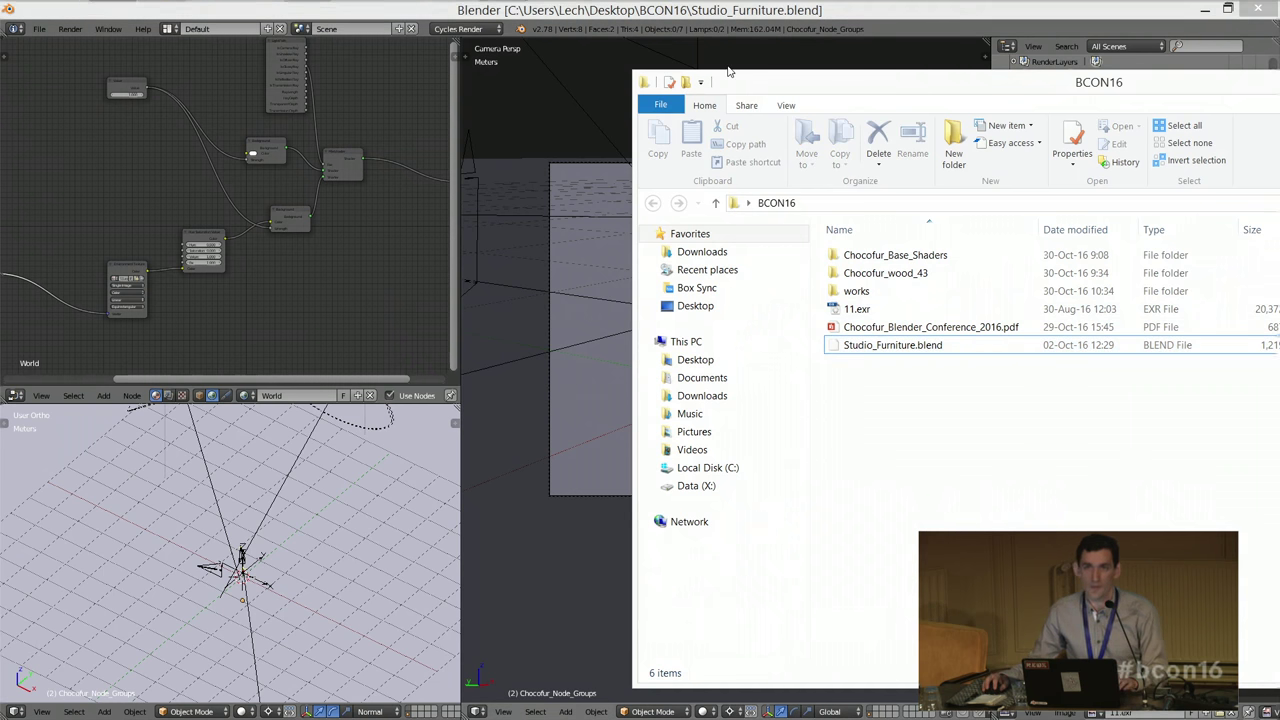
{"action": "left_click", "coordinate": [692, 37]}
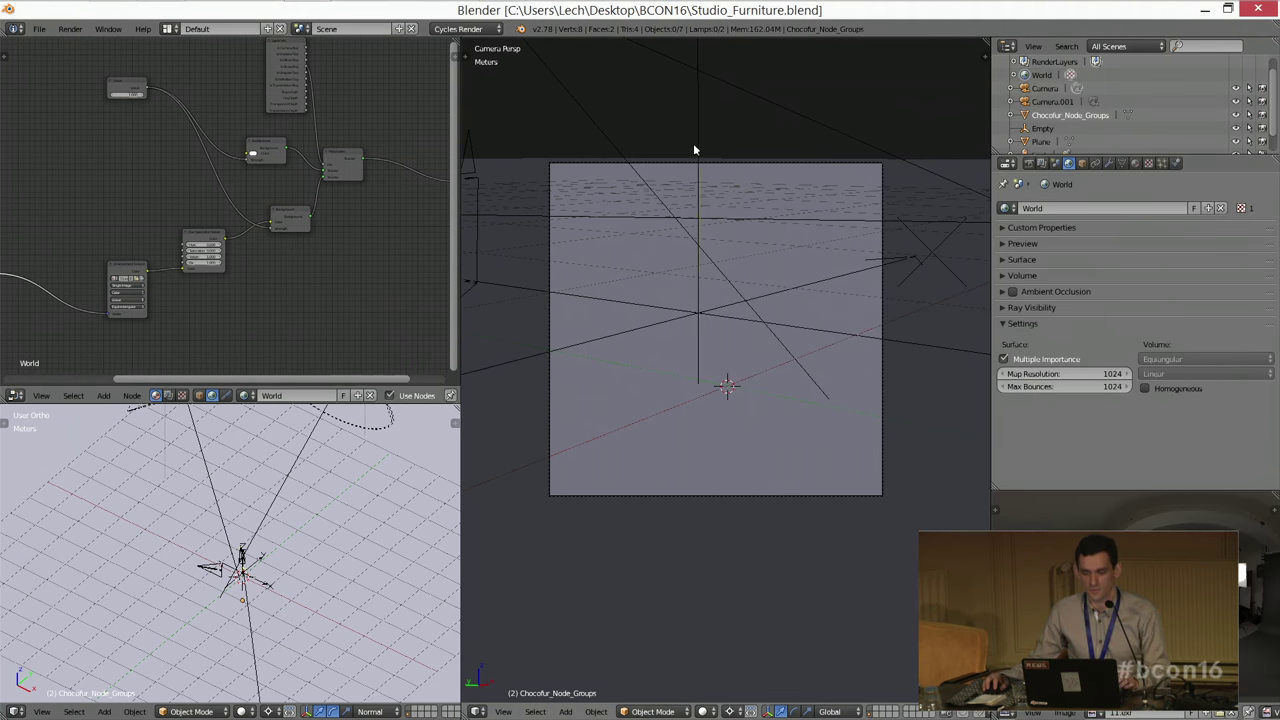
{"action": "scroll", "coordinate": [700, 192], "scroll_direction": "up", "scroll_amount": 2}
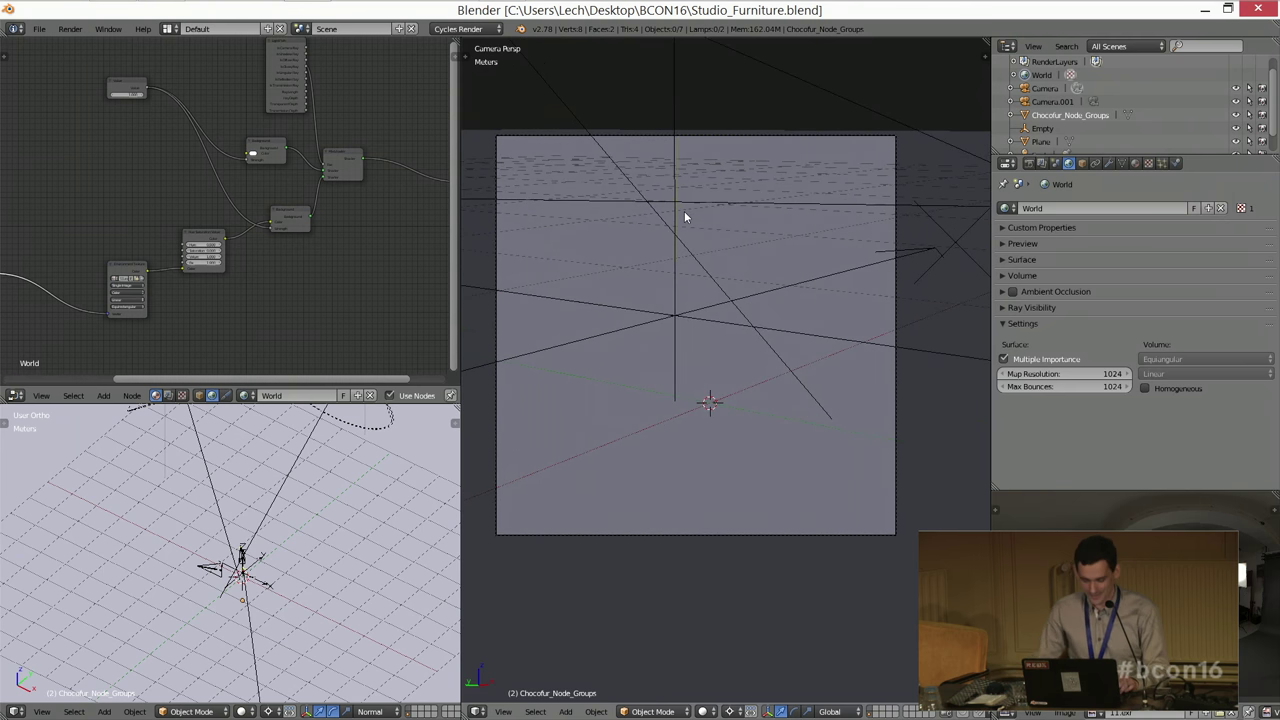
{"action": "key", "text": "ctrl+n"}
{"action": "left_click", "coordinate": [686, 214]}
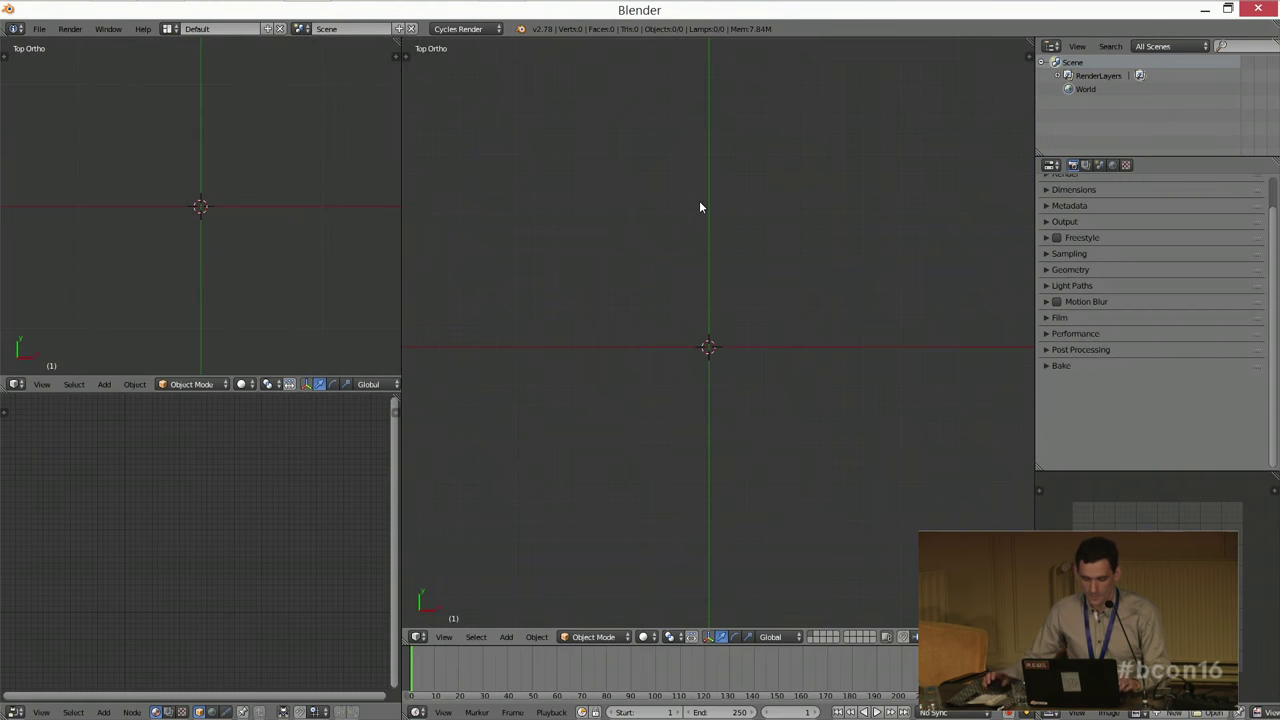
Step: Add a plane at the origin and scale it up twice to 6.8
{"action": "key", "text": "shift+a"}
{"action": "left_click", "coordinate": [745, 209]}
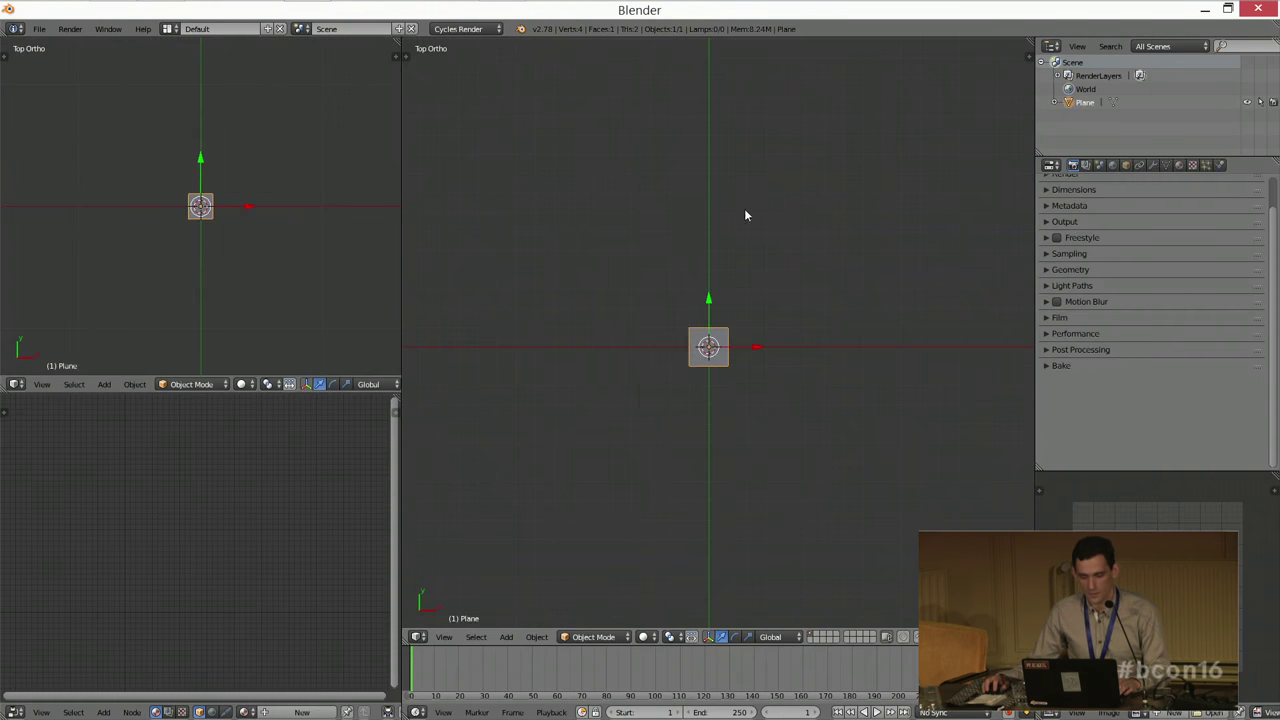
{"action": "key", "text": "s"}
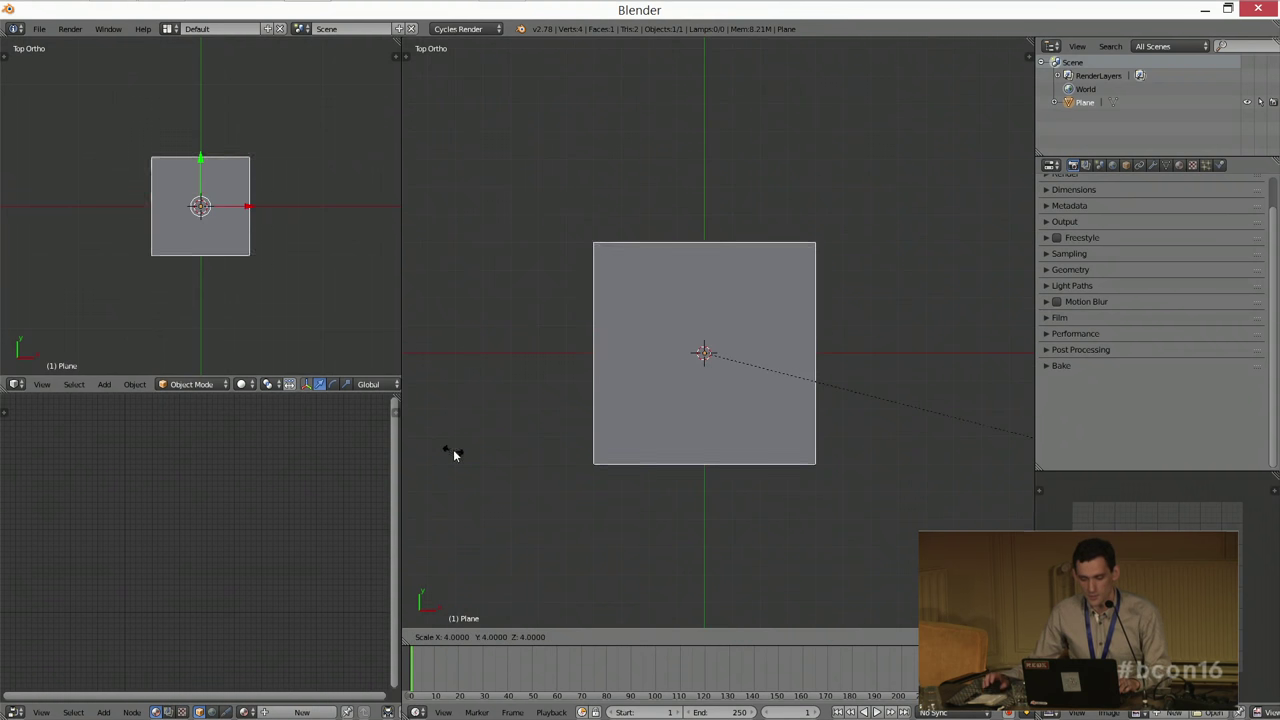
{"action": "left_click", "coordinate": [723, 534]}
{"action": "middle_click_drag", "start_coordinate": [723, 534], "coordinate": [689, 438]}
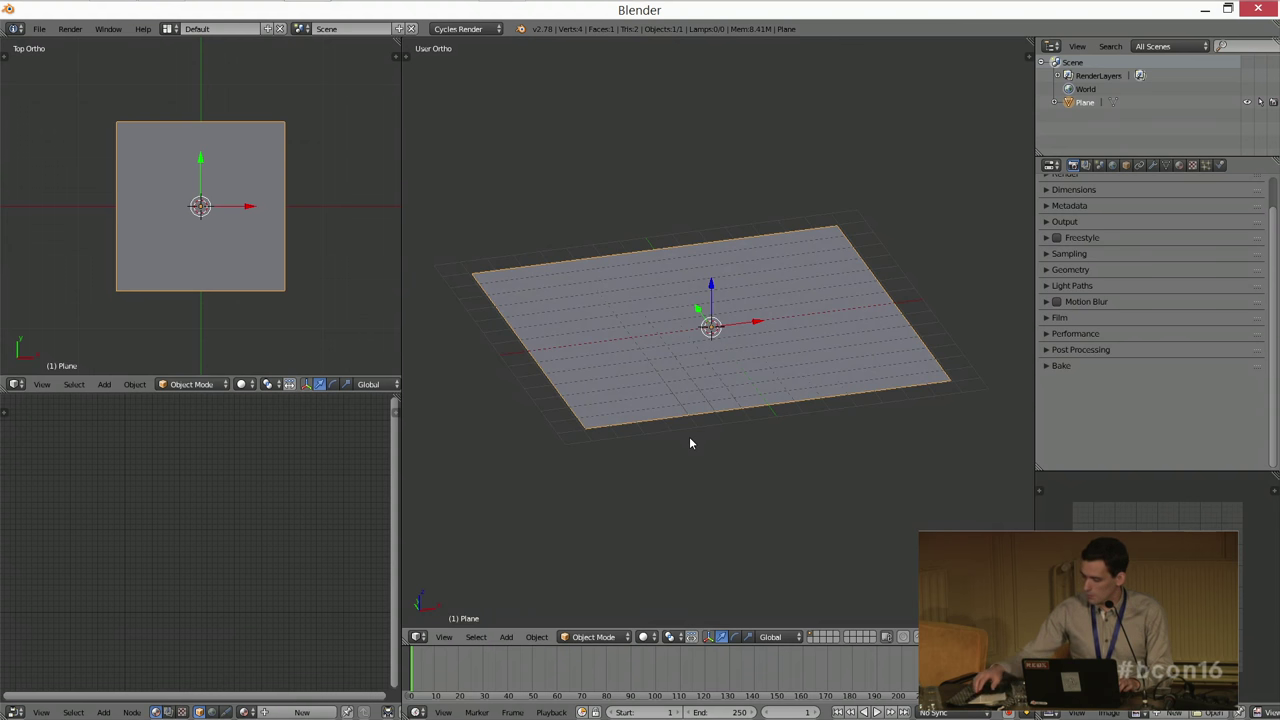
{"action": "scroll", "coordinate": [705, 410], "scroll_direction": "up", "scroll_amount": 1}
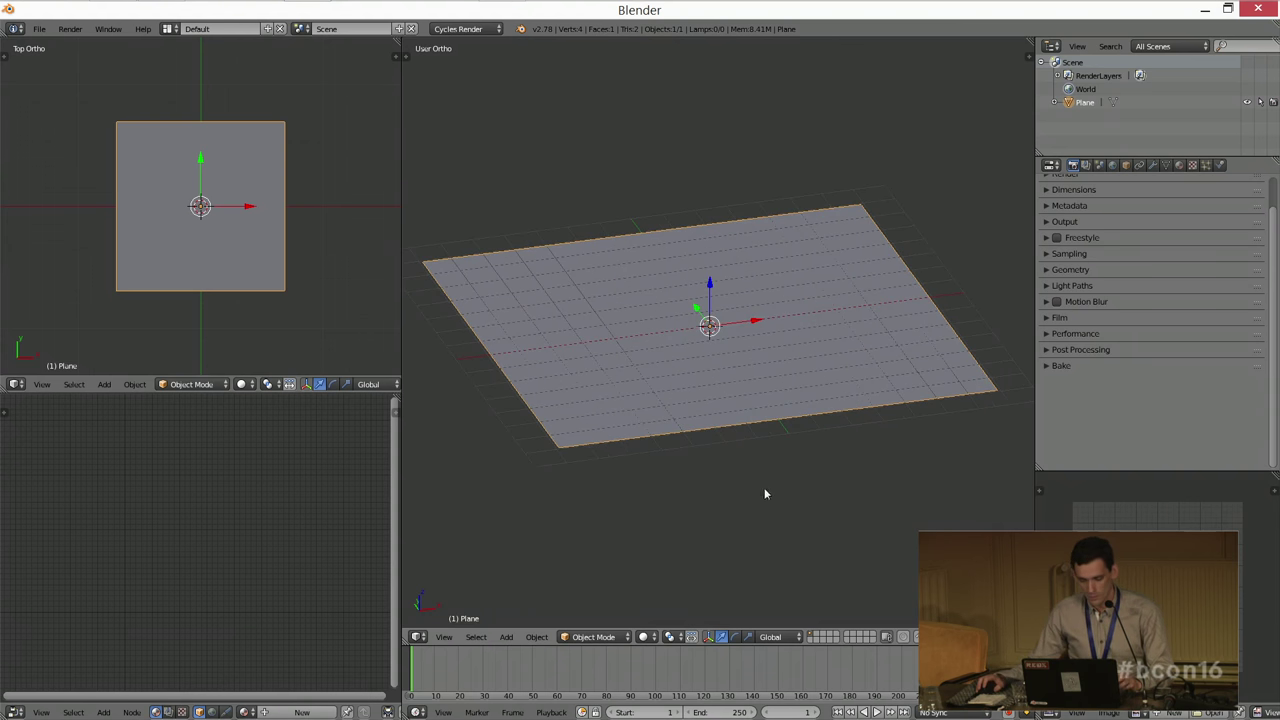
{"action": "key", "text": "s"}
{"action": "left_click", "coordinate": [776, 538]}
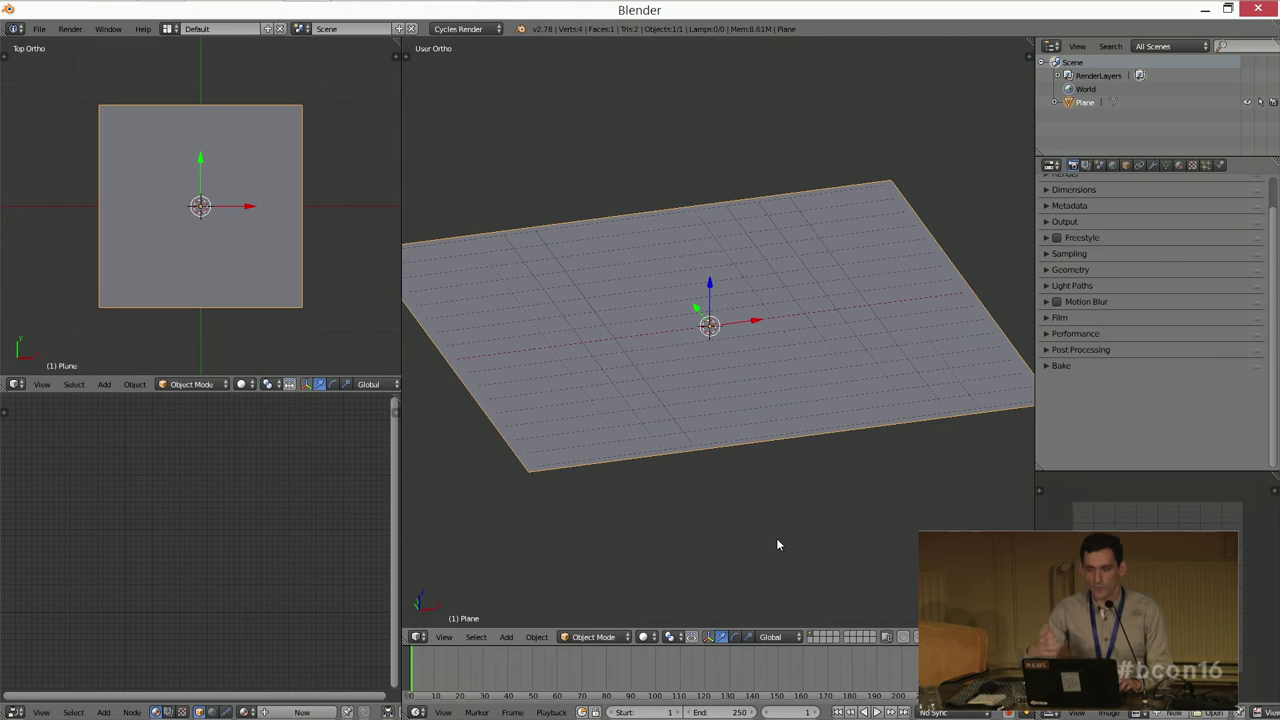
Step: Deselect everything and open the Append from Library file browser
{"action": "key", "text": "a"}
{"action": "middle_click_drag", "start_coordinate": [768, 539], "coordinate": [753, 493]}
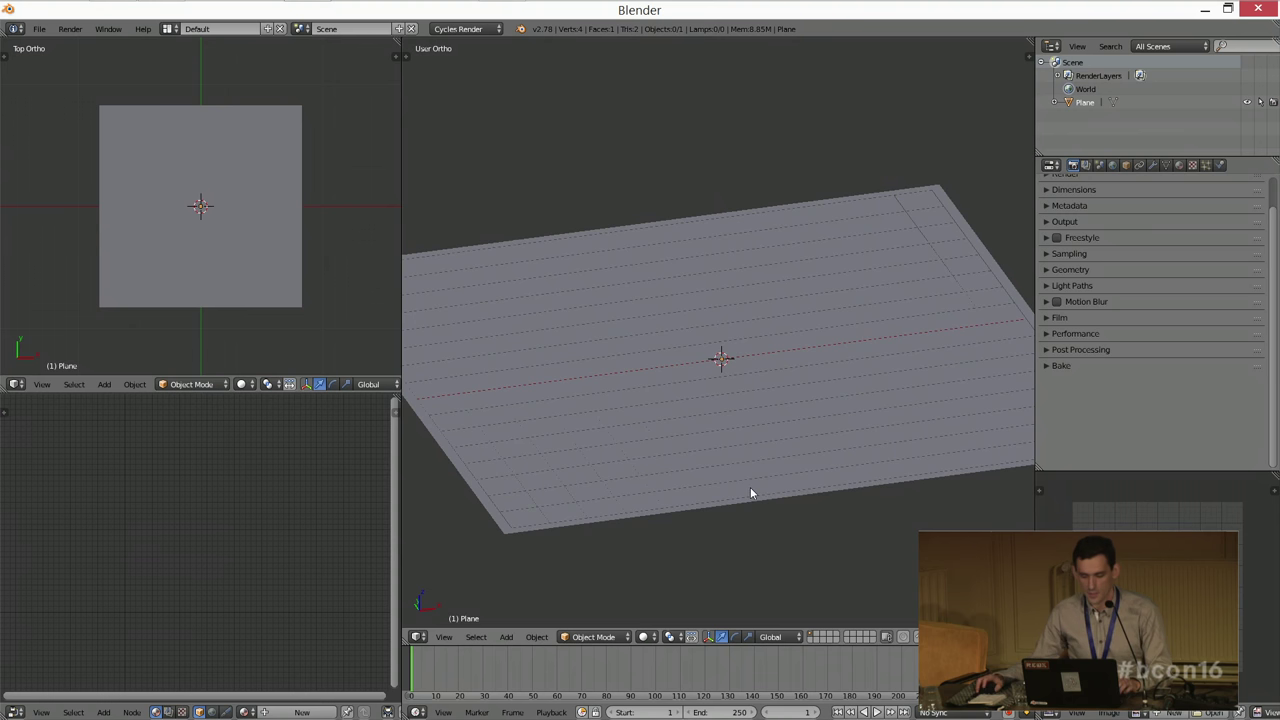
{"action": "key", "text": "shift+F1"}
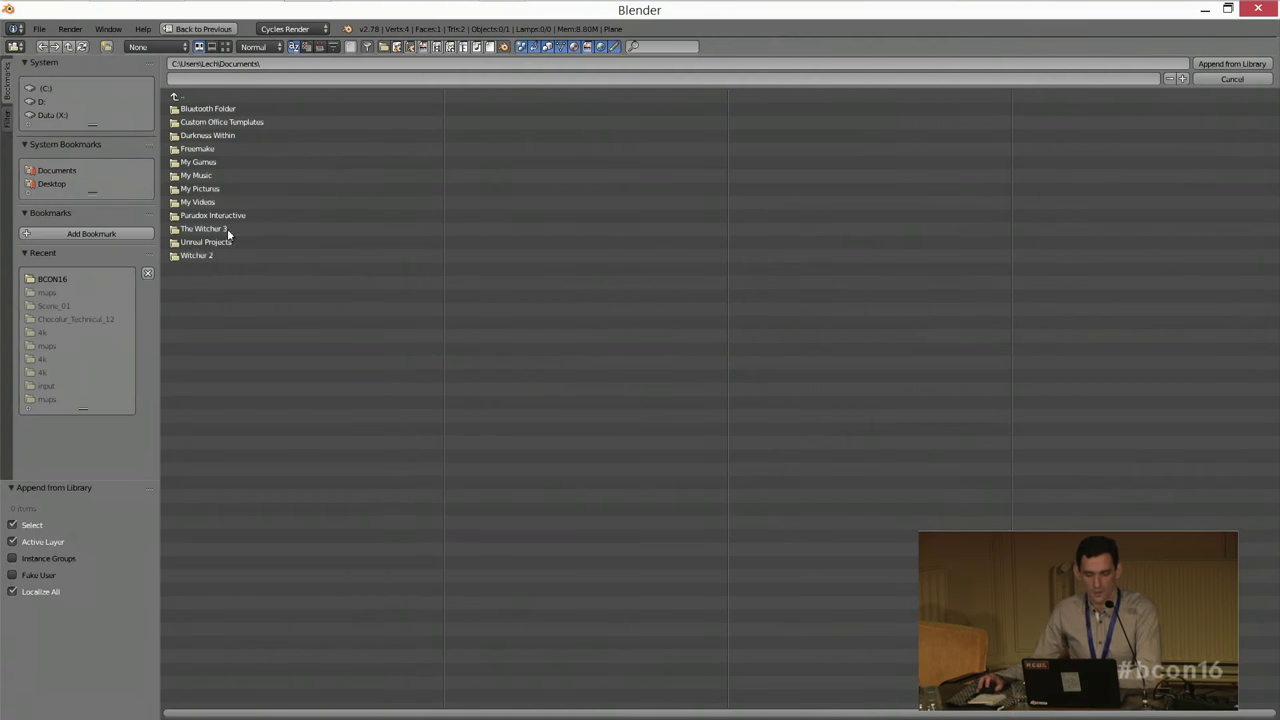
Step: Append the Chocofur_Node_Groups object from Desktop/BCON16/Studio_Furniture.blend
{"action": "left_click", "coordinate": [44, 188]}
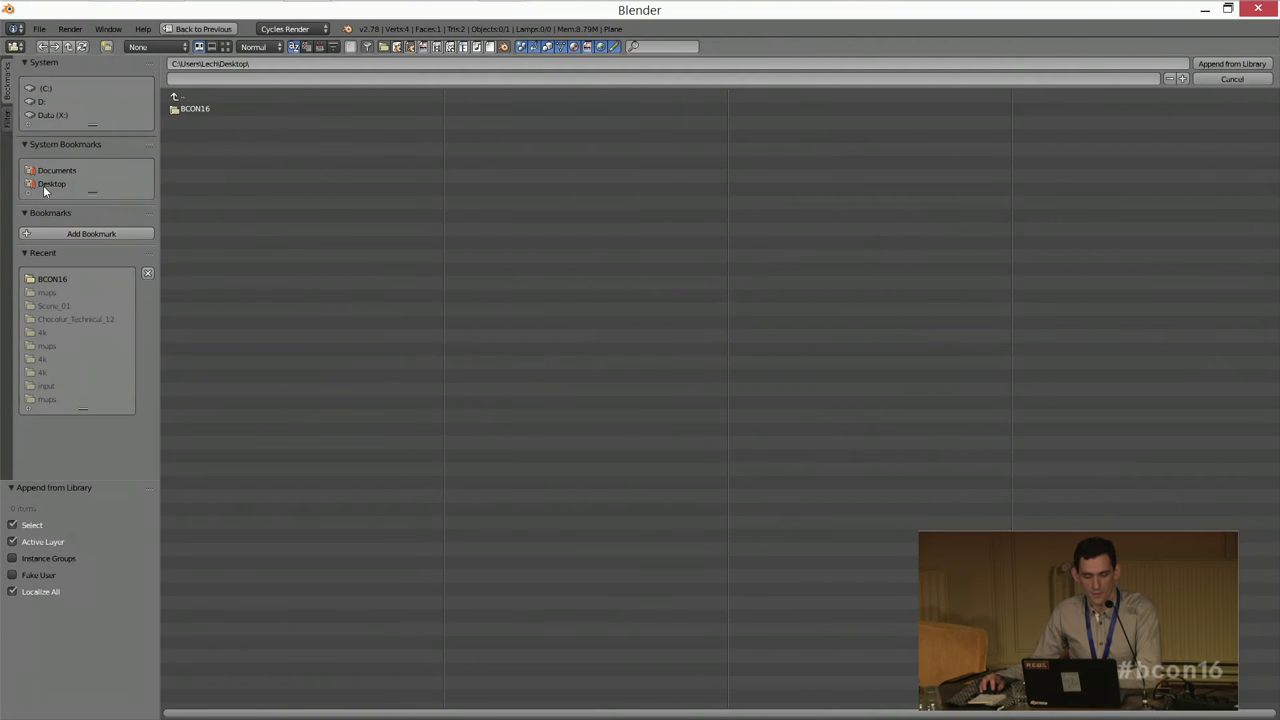
{"action": "left_click", "coordinate": [226, 110]}
{"action": "left_click", "coordinate": [256, 155]}
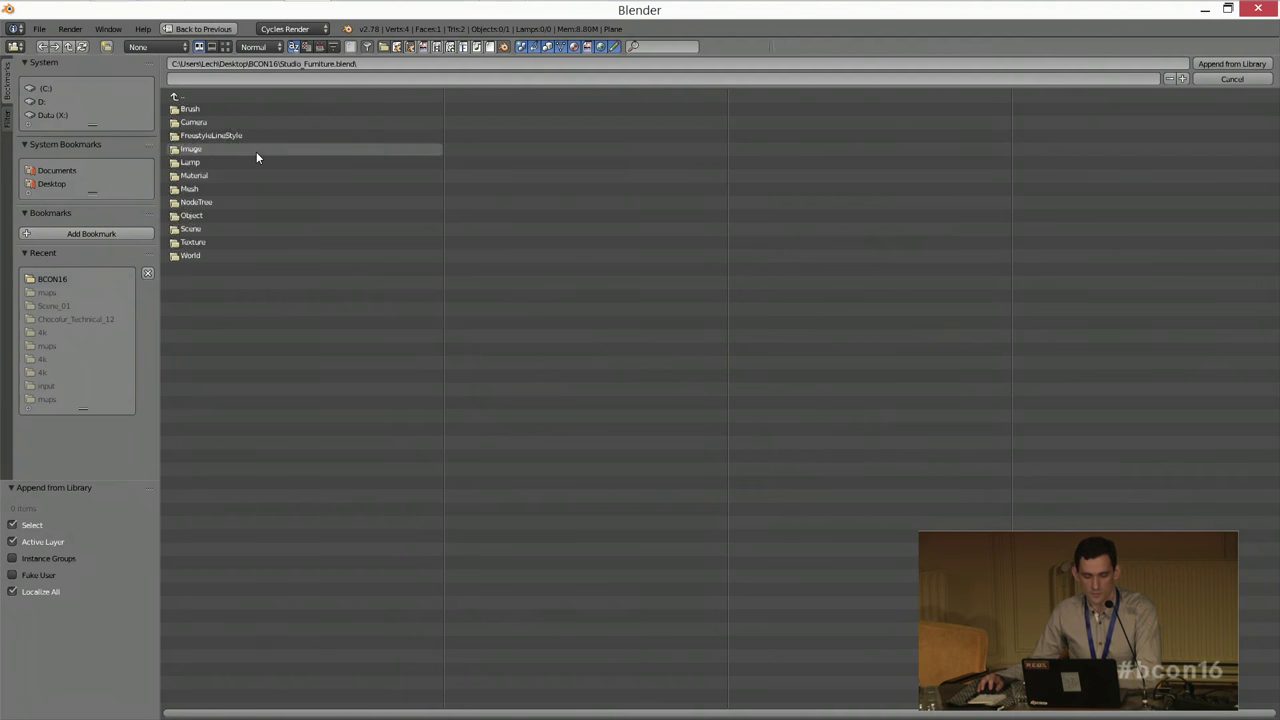
{"action": "left_click", "coordinate": [209, 214]}
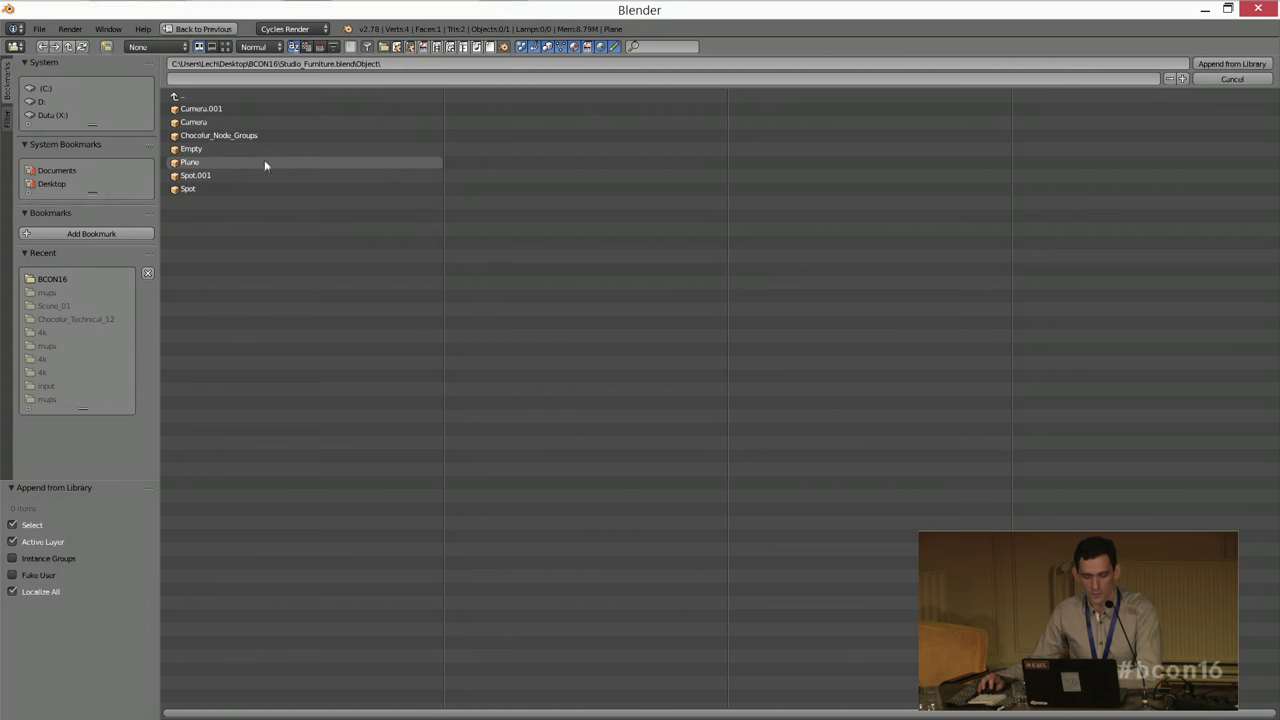
{"action": "left_click", "coordinate": [245, 138]}
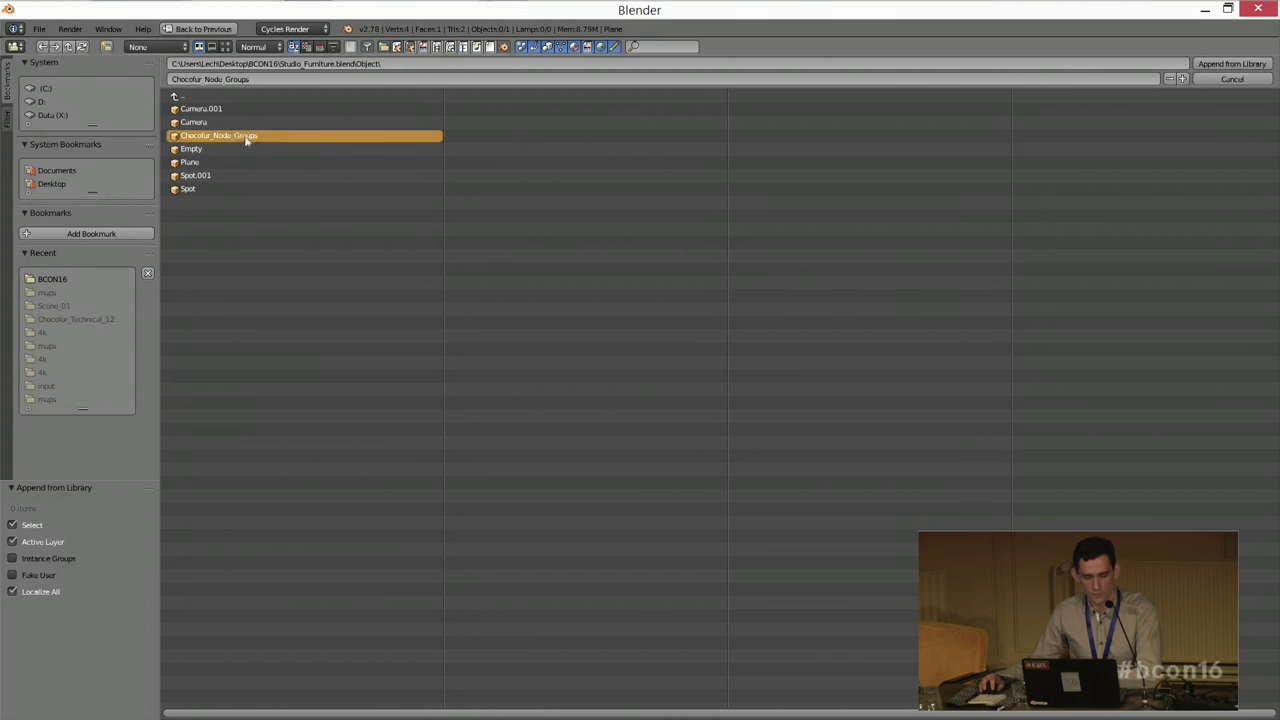
{"action": "left_click", "coordinate": [1232, 63]}
Step: Select the small Chocofur_Node_Groups plane and maximize the node editor showing its shader groups
{"action": "middle_click_drag", "start_coordinate": [728, 282], "coordinate": [740, 307]}
{"action": "key", "text": "a"}
{"action": "middle_click_drag", "start_coordinate": [671, 280], "coordinate": [695, 465]}
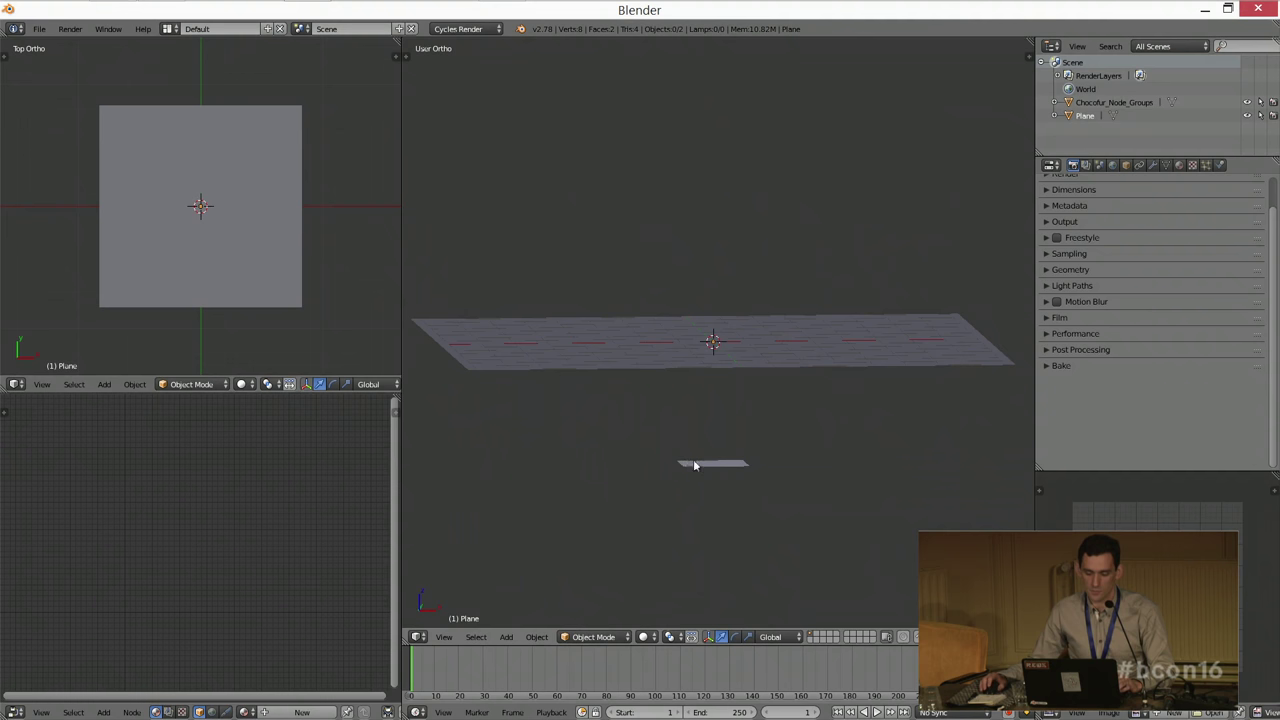
{"action": "right_click", "coordinate": [695, 465]}
{"action": "scroll", "coordinate": [158, 518], "scroll_direction": "down", "scroll_amount": 2}
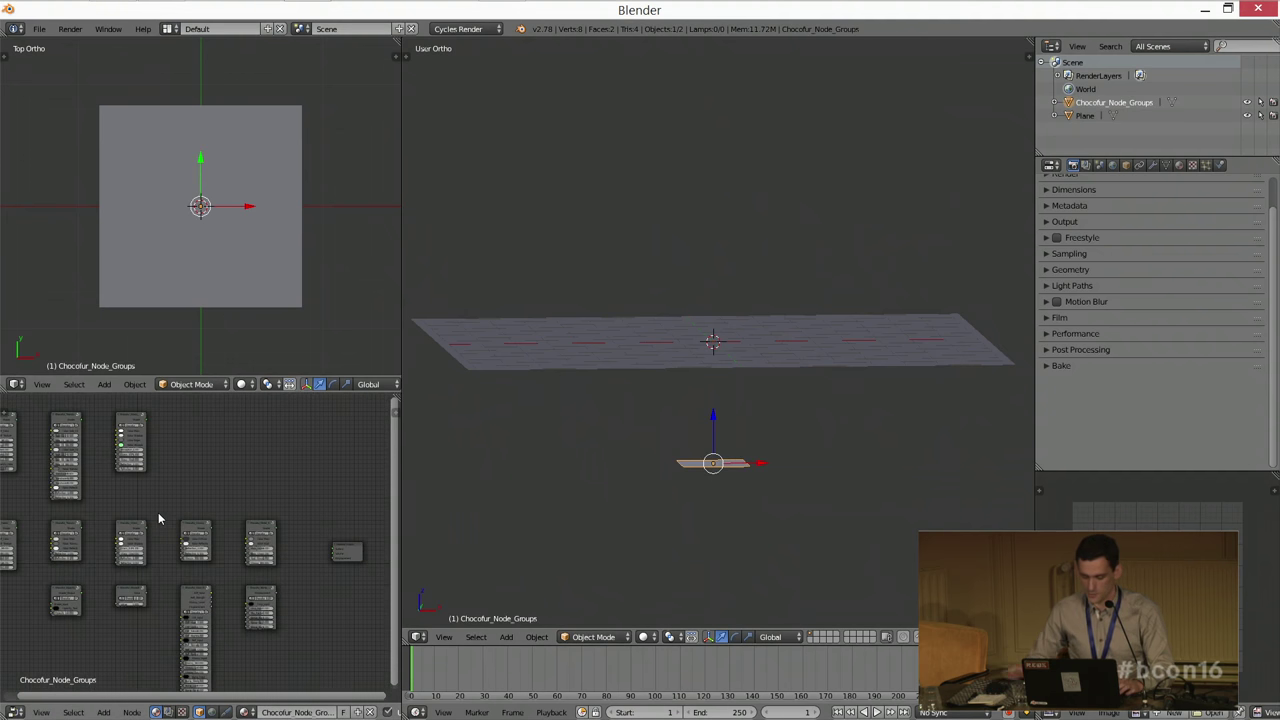
{"action": "key", "text": "ctrl+space"}
{"action": "scroll", "coordinate": [371, 343], "scroll_direction": "up", "scroll_amount": 5}
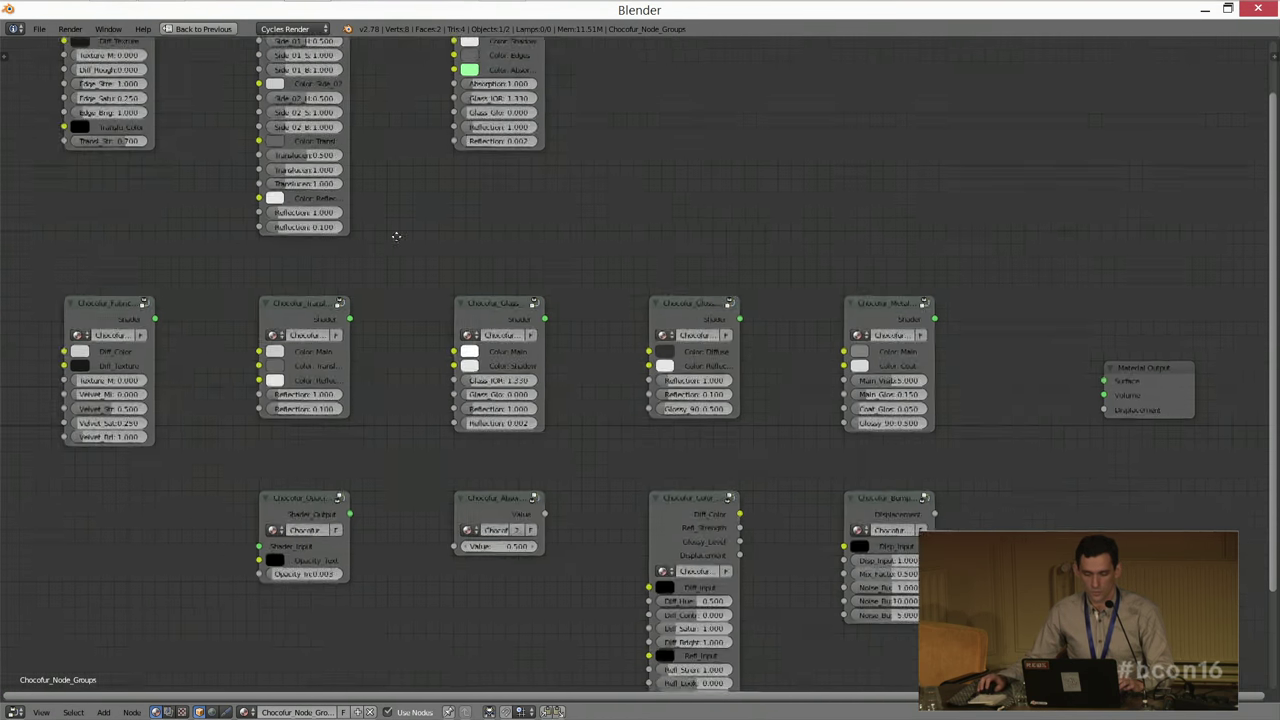
{"action": "scroll", "coordinate": [458, 283], "scroll_direction": "up", "scroll_amount": 3}
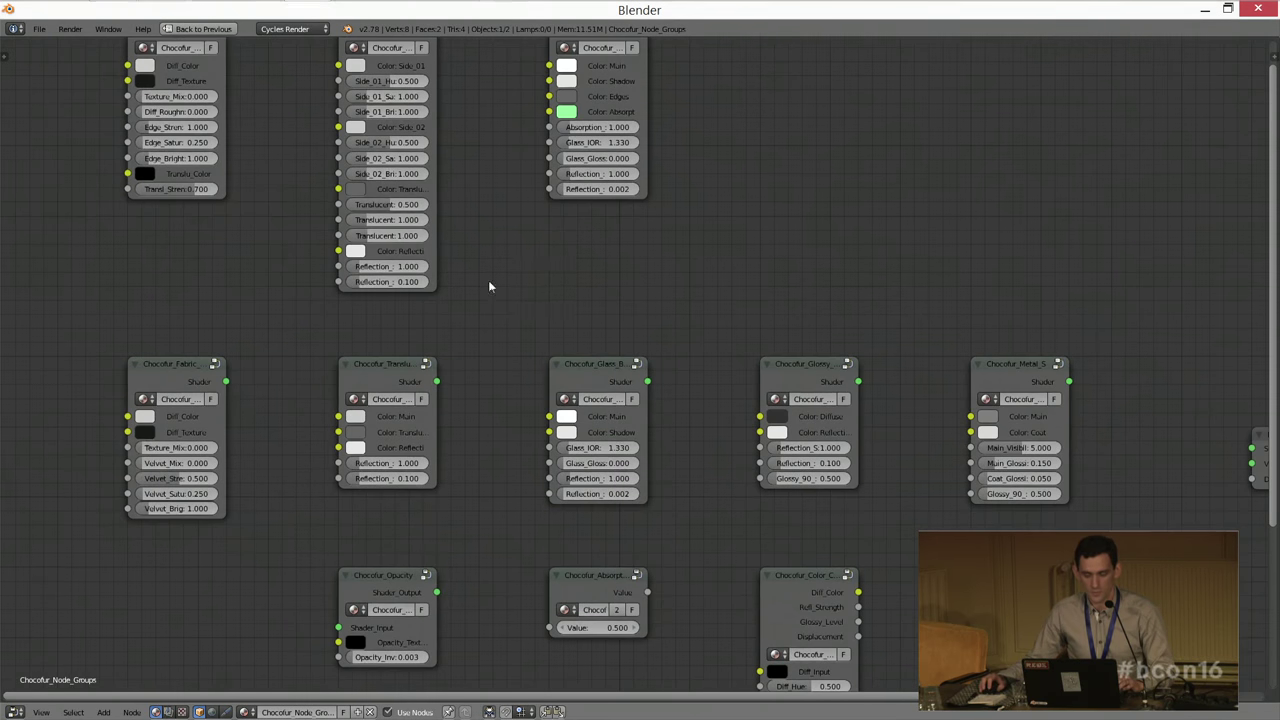
{"action": "middle_click_drag", "start_coordinate": [489, 287], "coordinate": [449, 260]}
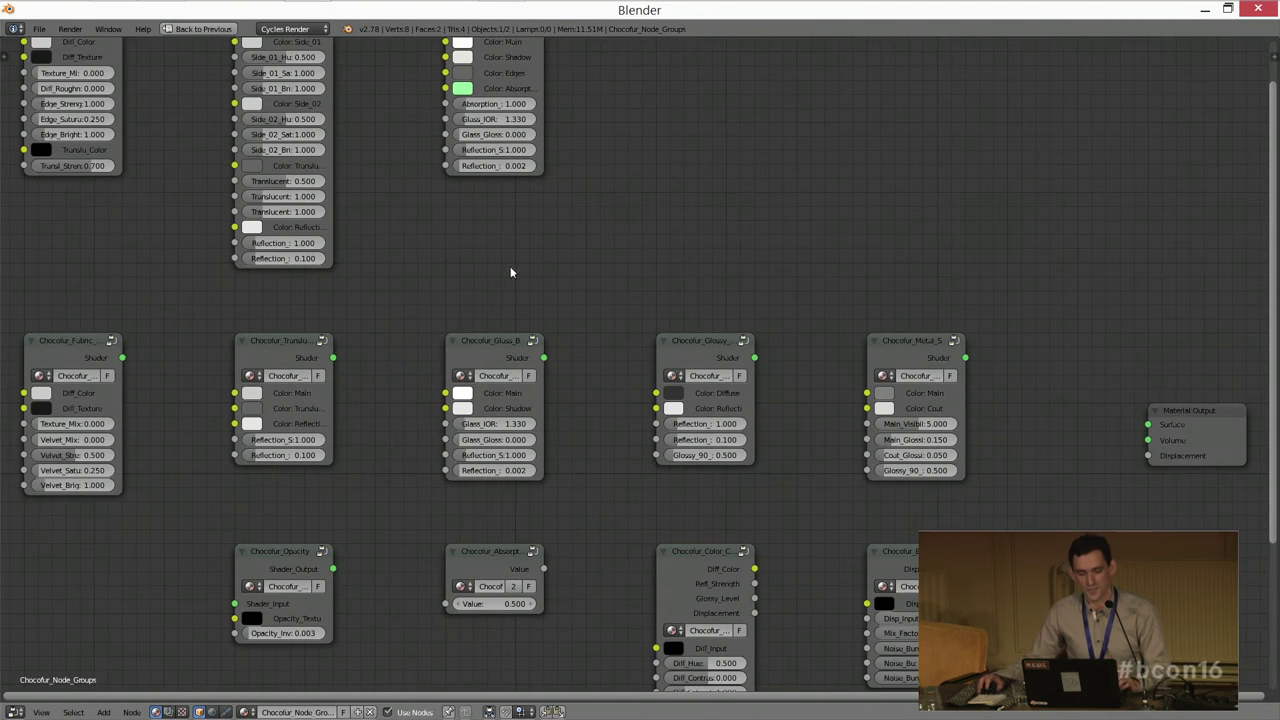
{"action": "scroll", "coordinate": [510, 266], "scroll_direction": "down", "scroll_amount": 2}
{"action": "middle_click_drag", "start_coordinate": [524, 242], "coordinate": [522, 202]}
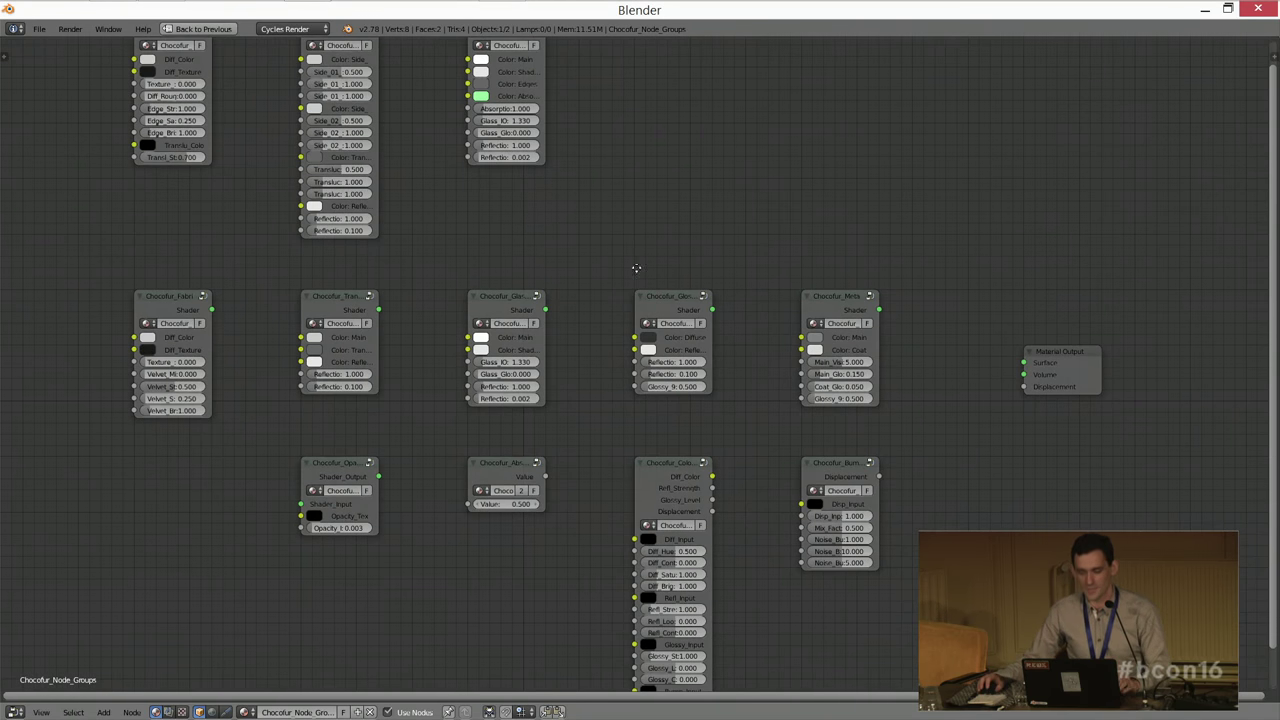
{"action": "scroll", "coordinate": [636, 268], "scroll_direction": "up", "scroll_amount": 2}
{"action": "scroll", "coordinate": [660, 275], "scroll_direction": "down", "scroll_amount": 2}
{"action": "middle_click_drag", "start_coordinate": [666, 277], "coordinate": [741, 382]}
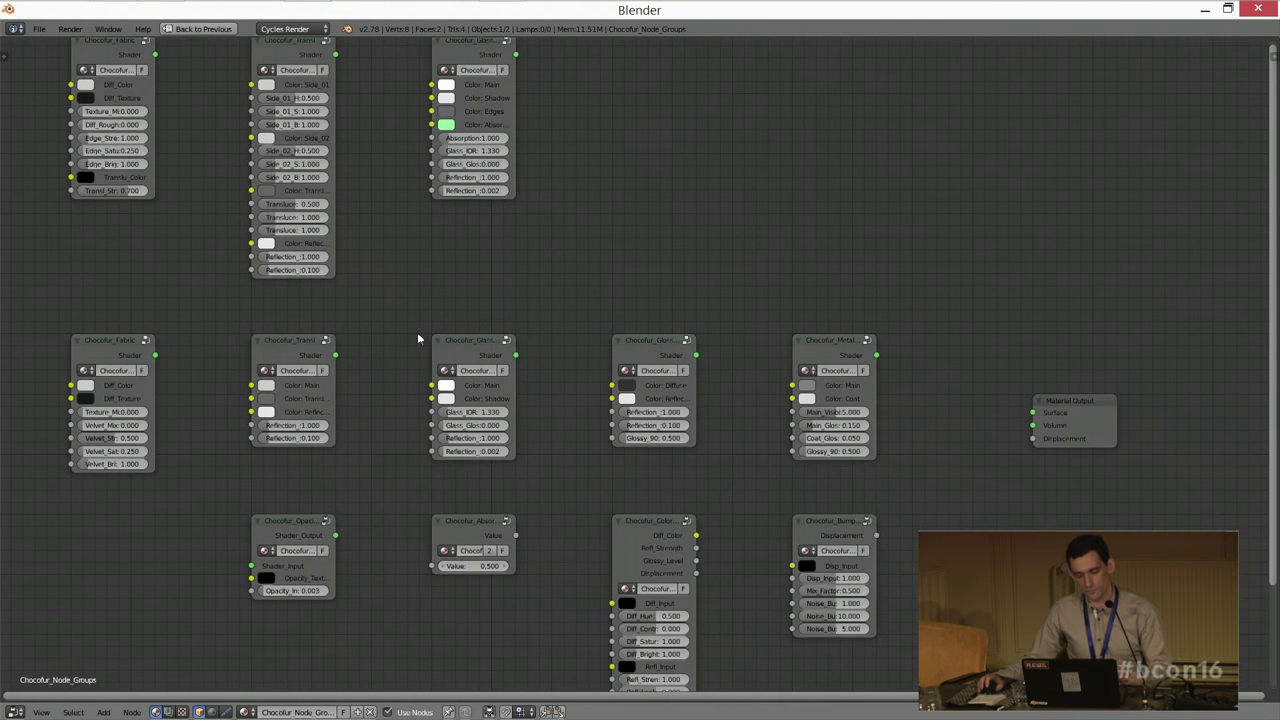
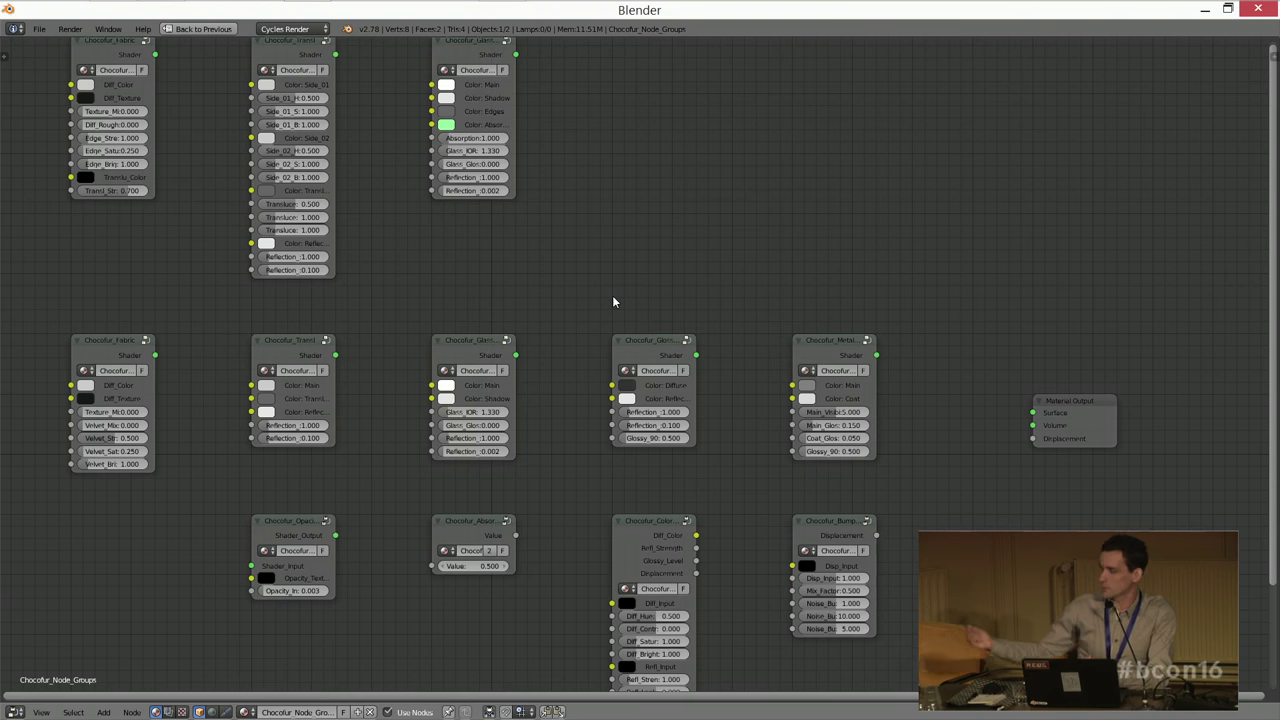
Step: Add Diffuse BSDF and Glossy BSDF shader nodes, then delete both again
{"action": "key", "text": "shift+a"}
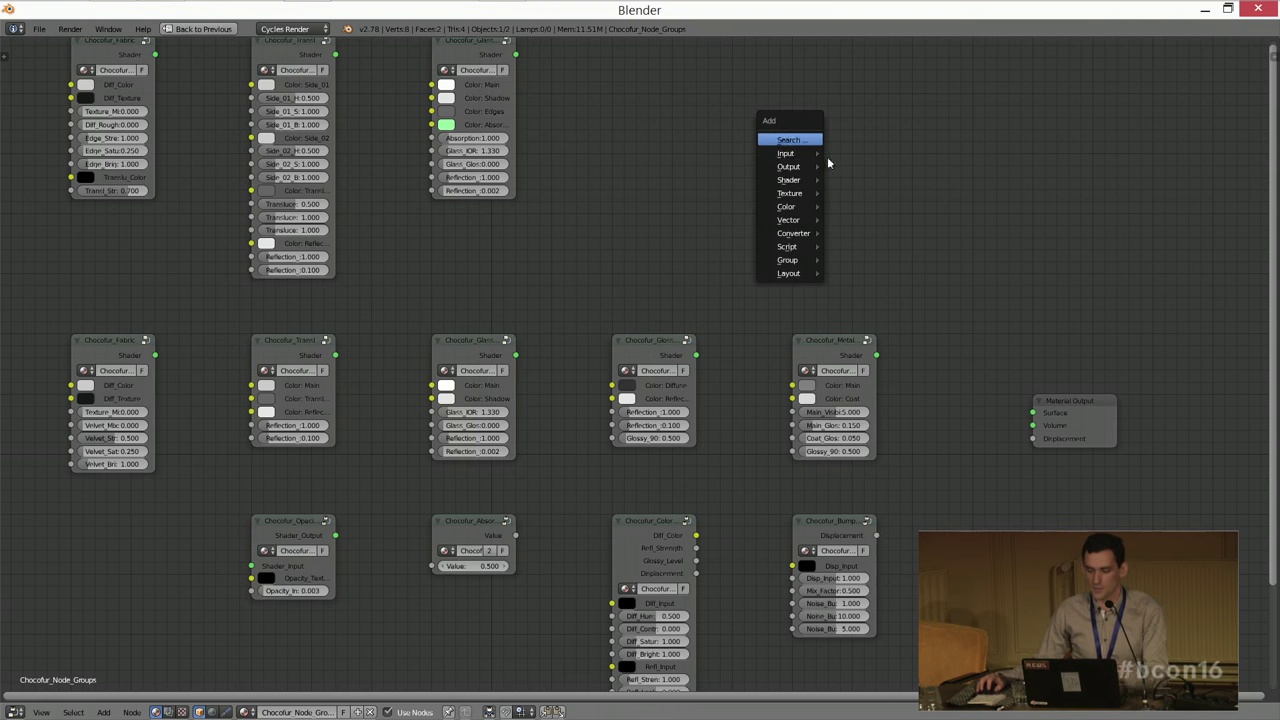
{"action": "mouse_move", "coordinate": [800, 180]}
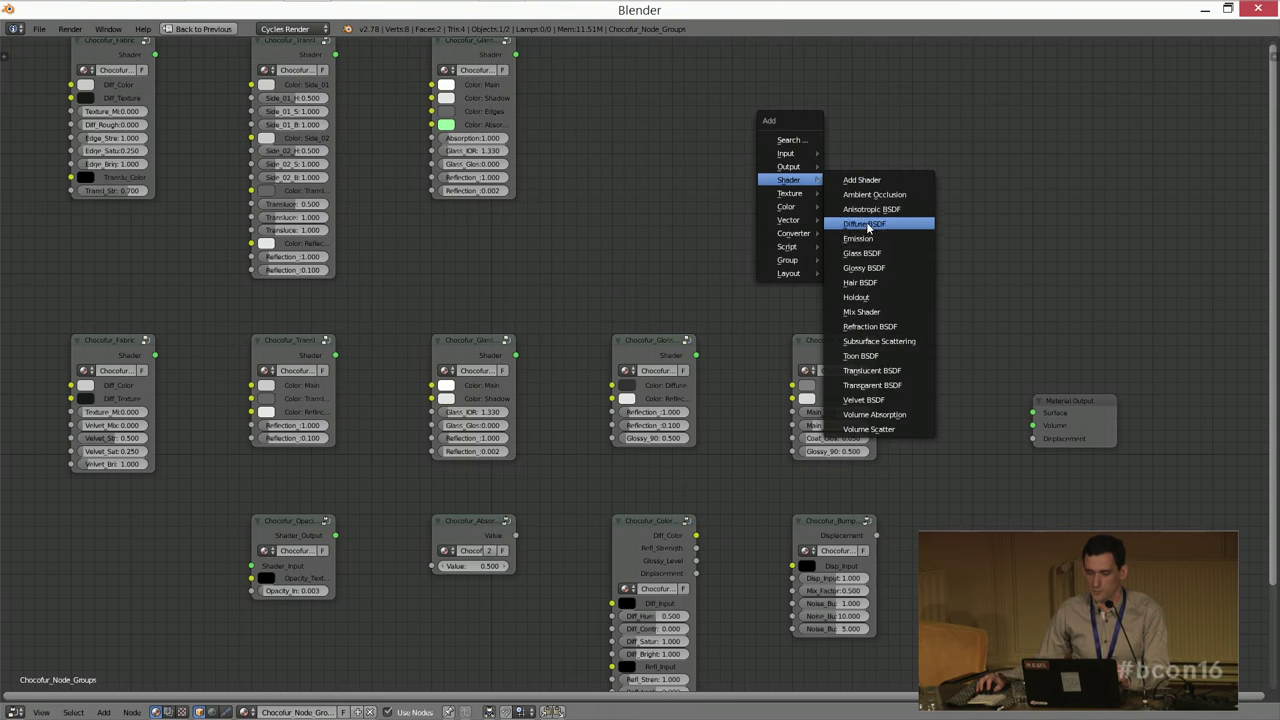
{"action": "left_click", "coordinate": [860, 224]}
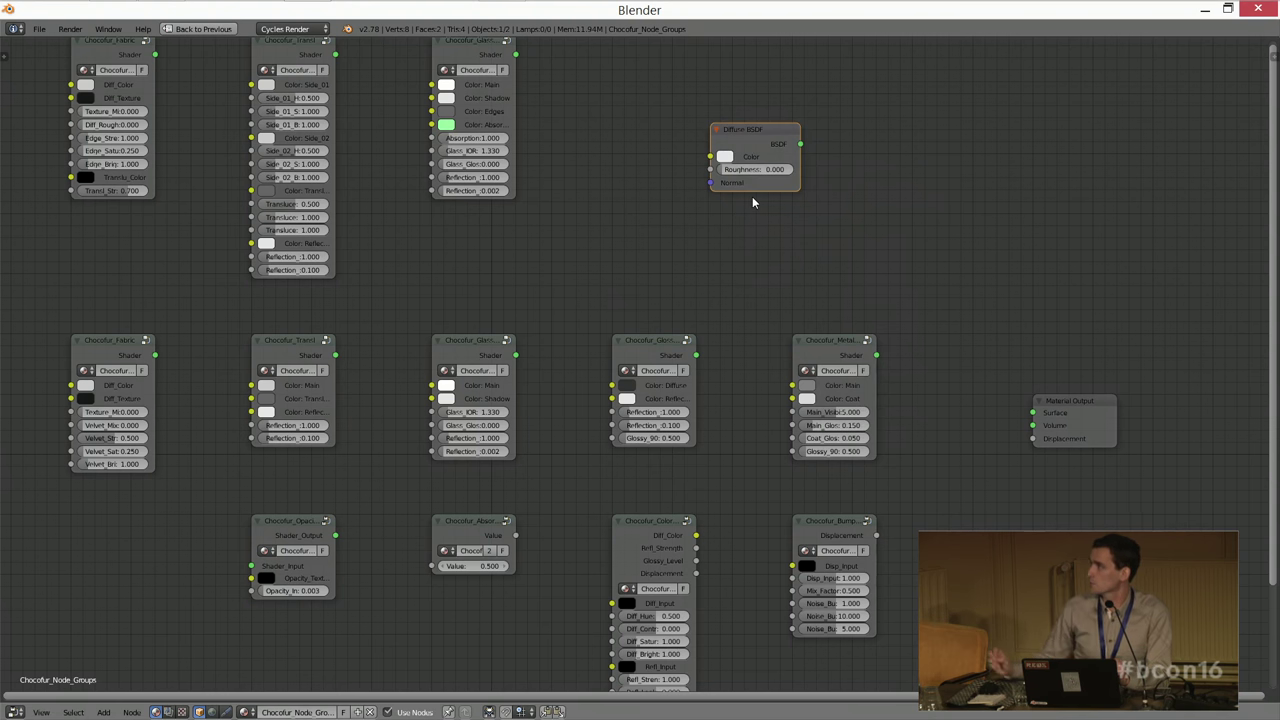
{"action": "key", "text": "shift+a"}
{"action": "mouse_move", "coordinate": [843, 260]}
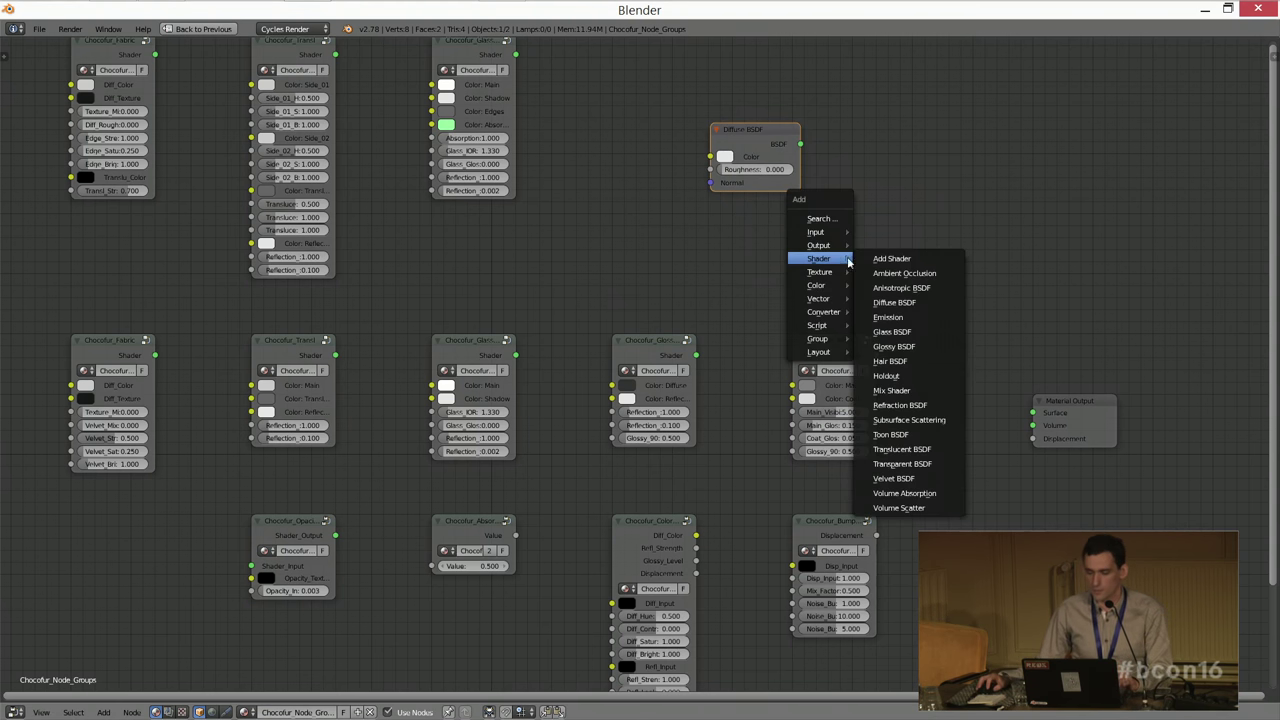
{"action": "left_click", "coordinate": [897, 347]}
{"action": "left_click", "coordinate": [718, 207]}
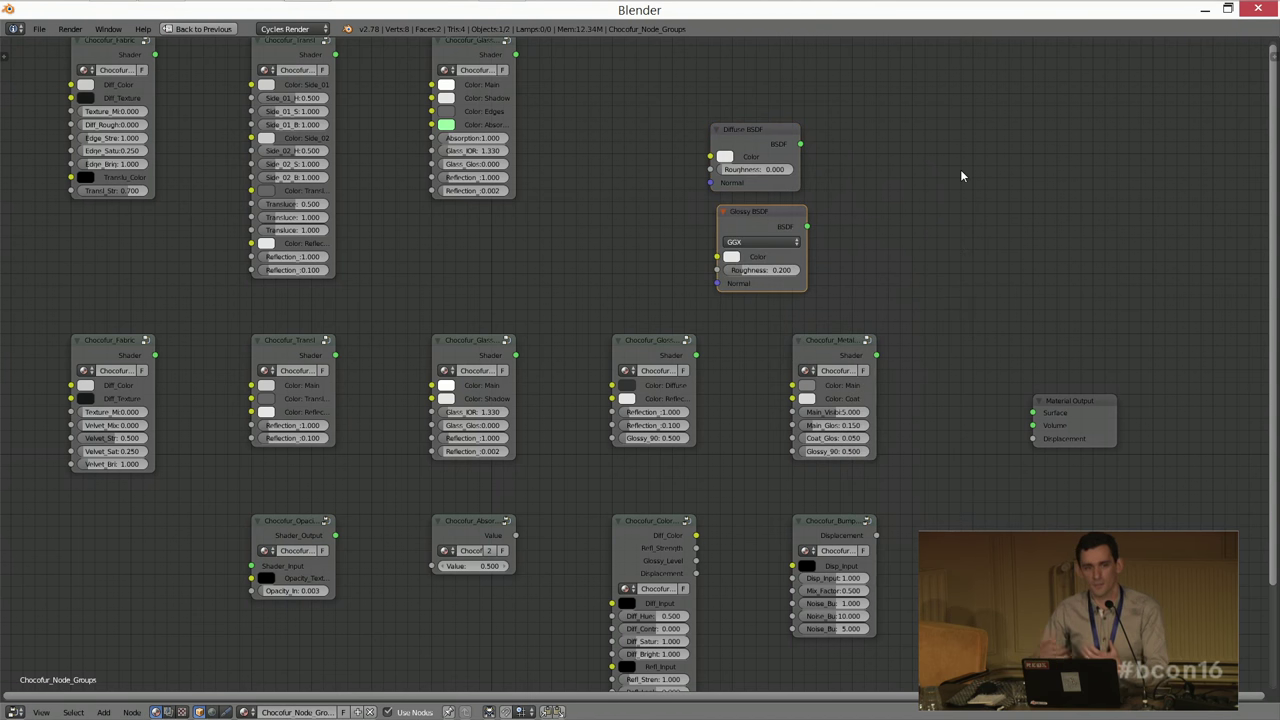
{"action": "left_click", "coordinate": [765, 130]}
{"action": "left_click", "coordinate": [738, 227], "text": "shift"}
{"action": "key", "text": "x"}
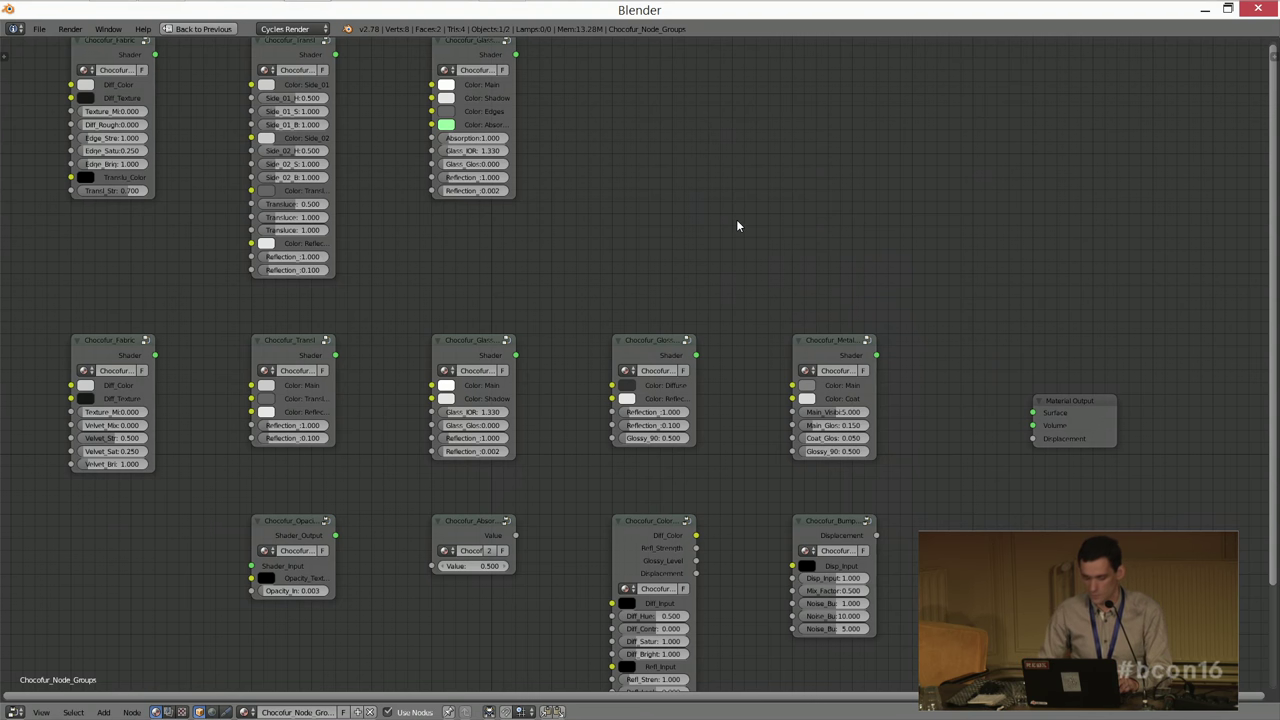
Step: Restore the full default layout, deselect everything and view the plane from the top
{"action": "key", "text": "shift+space"}
{"action": "middle_click_drag", "start_coordinate": [711, 244], "coordinate": [697, 302]}
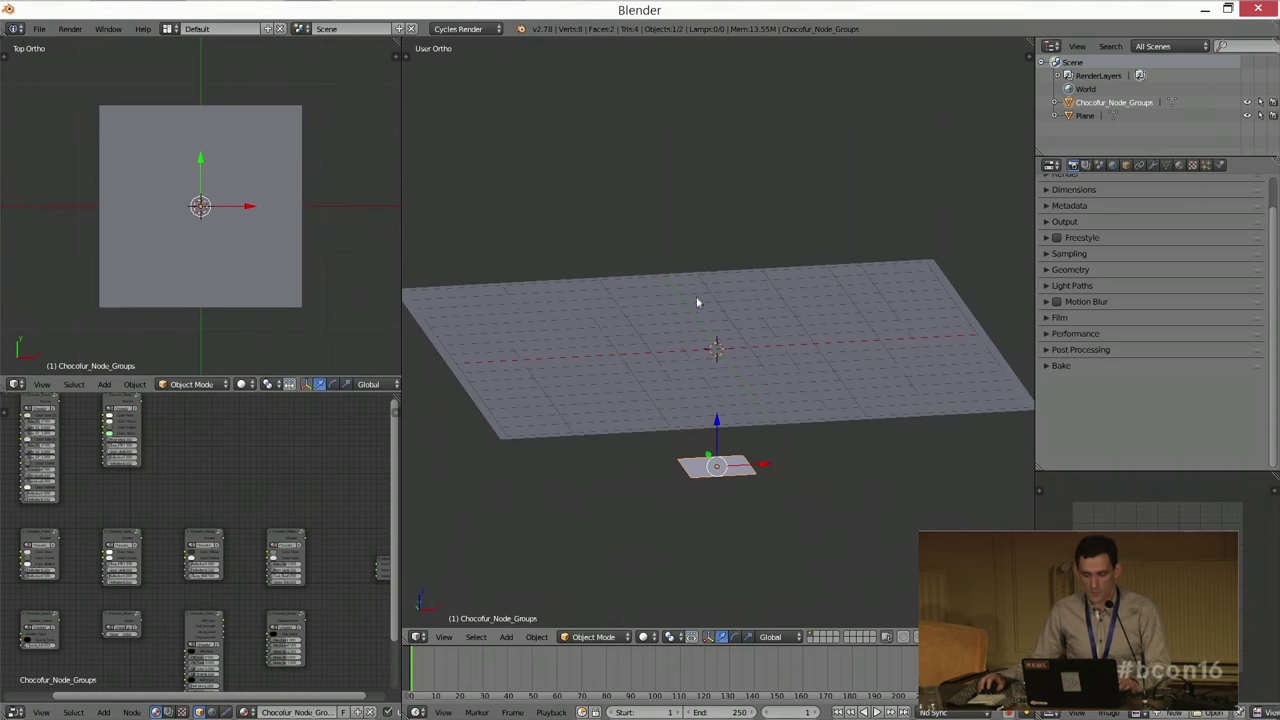
{"action": "middle_click_drag", "start_coordinate": [621, 355], "coordinate": [758, 348]}
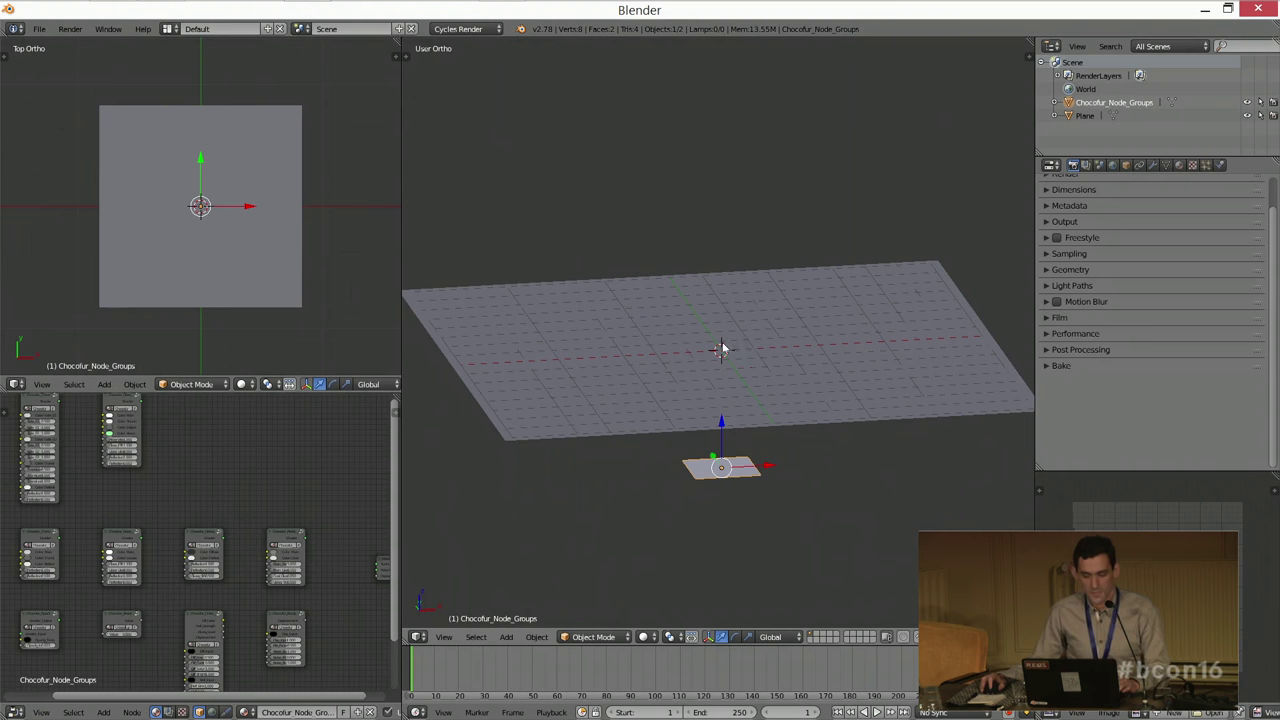
{"action": "key", "text": "a"}
{"action": "key", "text": "KP_7"}
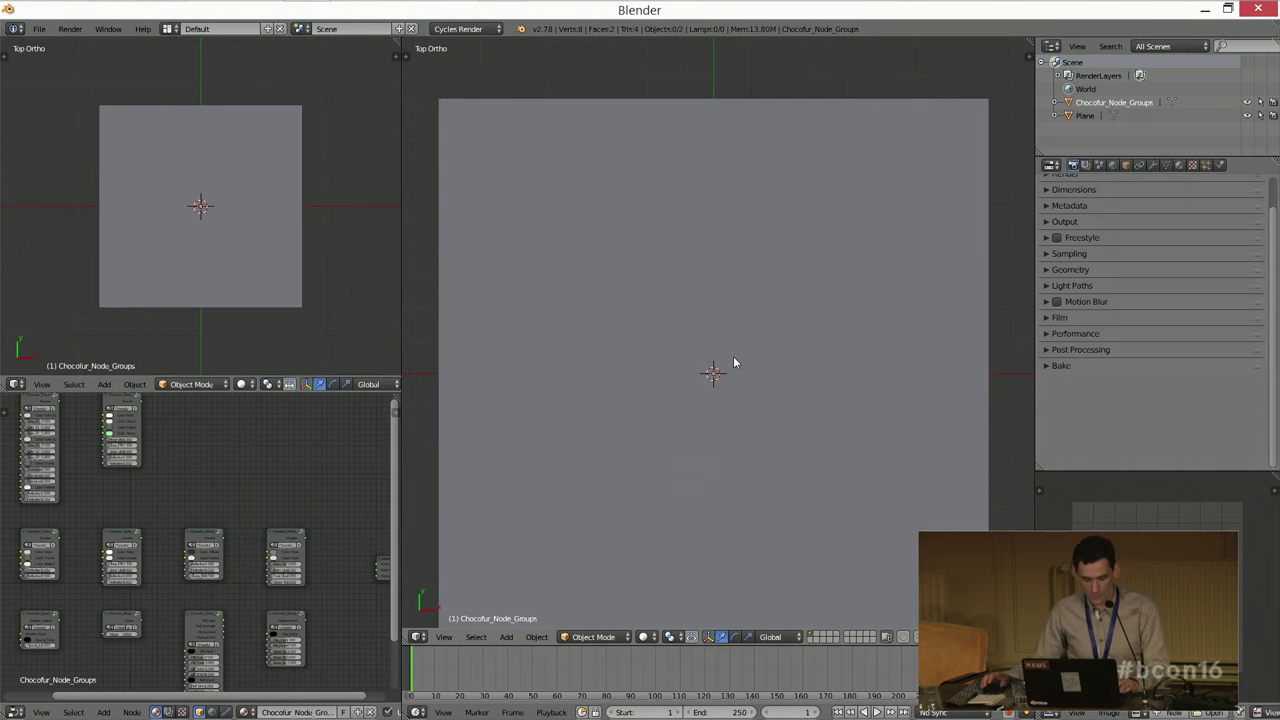
Step: Add a new camera and raise it along Z above the floor plane
{"action": "key", "text": "shift+a"}
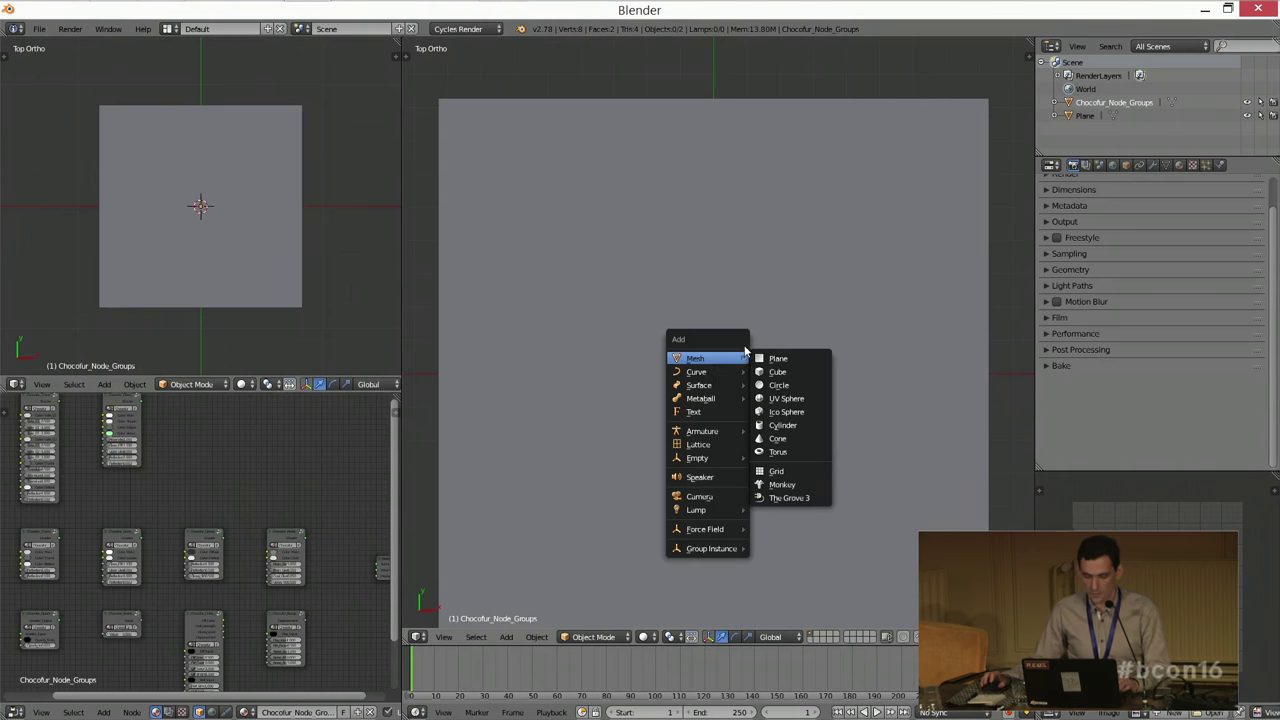
{"action": "left_click", "coordinate": [718, 497]}
{"action": "key", "text": "KP_1"}
{"action": "key", "text": "g"}
{"action": "key", "text": "z"}
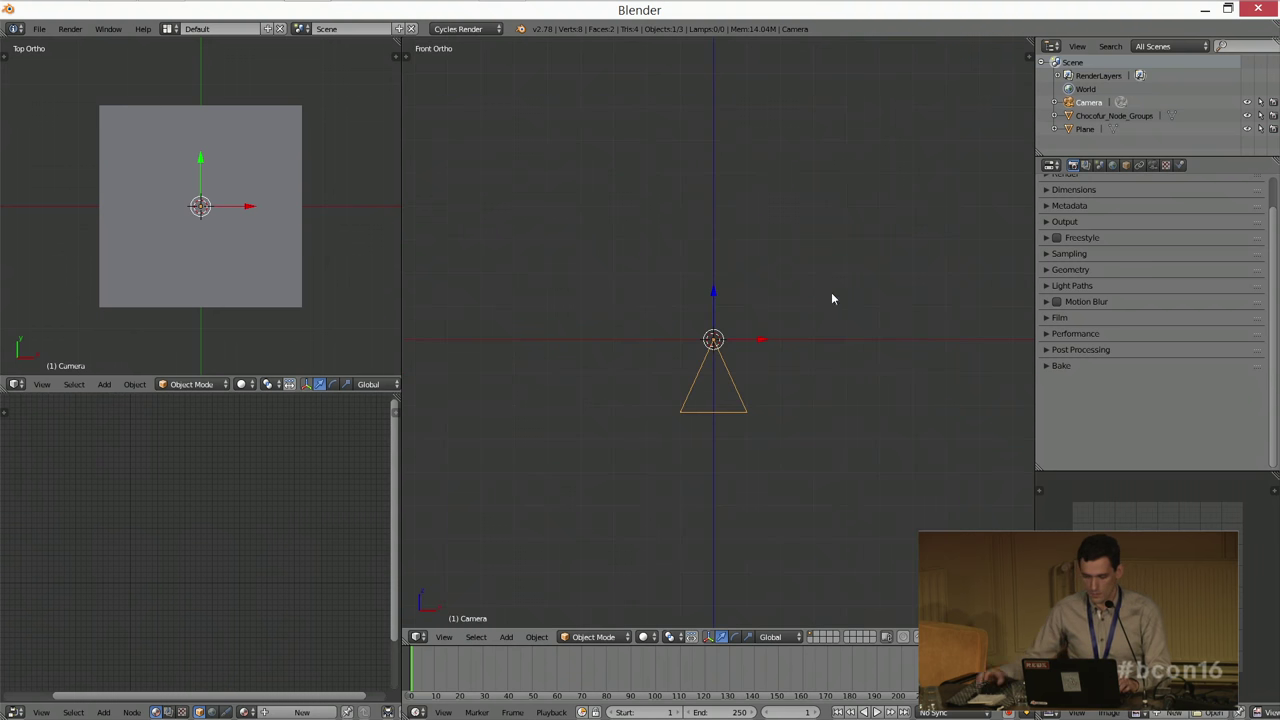
{"action": "left_click", "coordinate": [716, 150]}
{"action": "key", "text": "KP_7"}
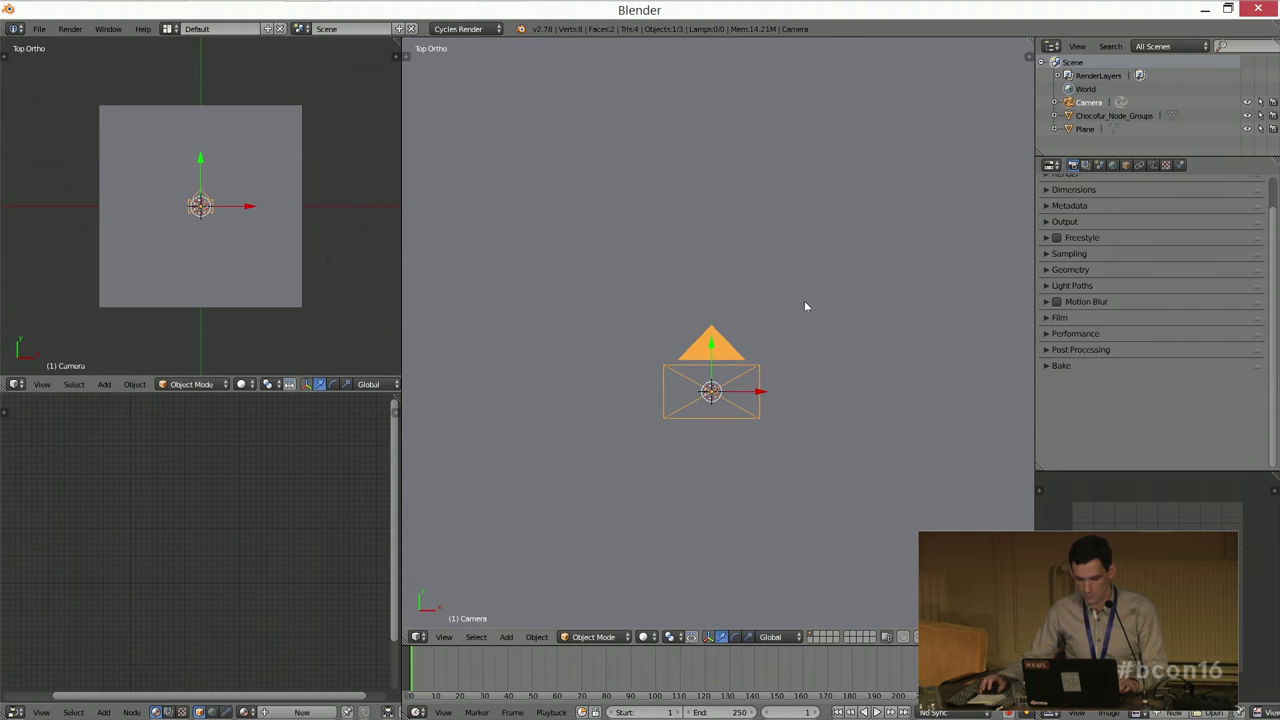
{"action": "middle_click_drag", "start_coordinate": [804, 300], "coordinate": [824, 342]}
Step: Clear the camera's rotation and turn it -90° in side view to look horizontally
{"action": "key", "text": "r"}
{"action": "key", "text": "x"}
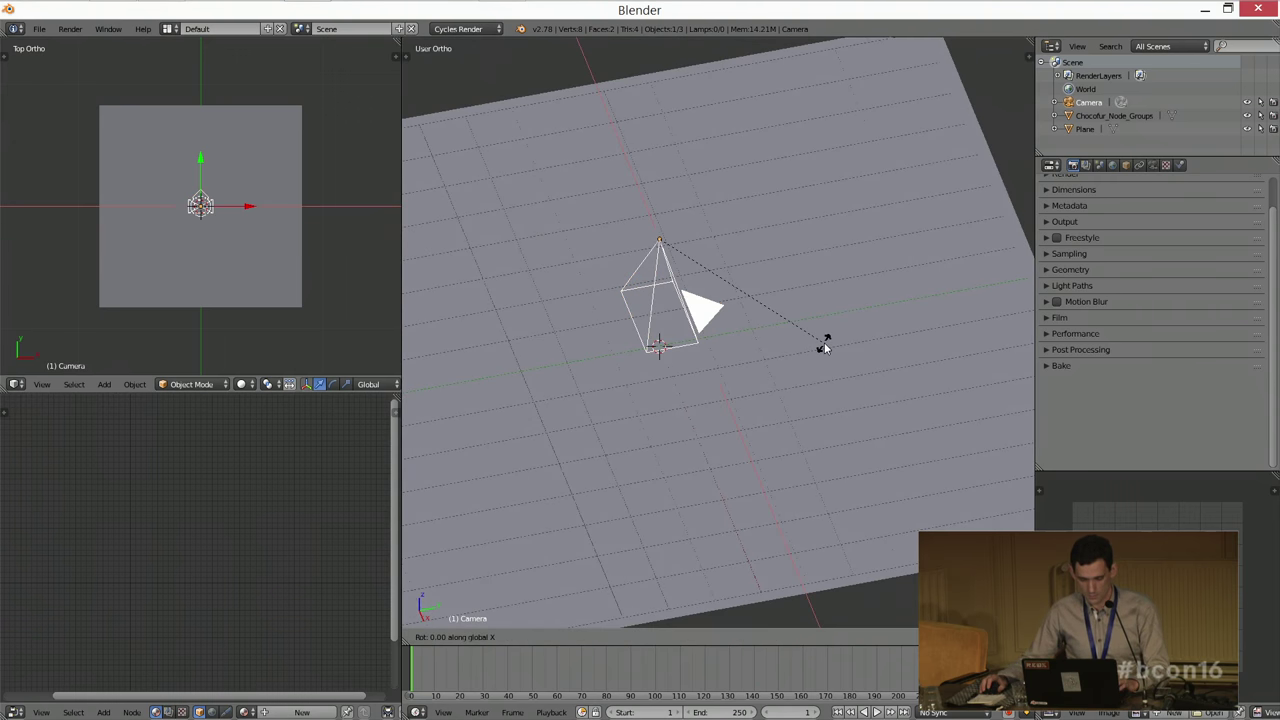
{"action": "left_click", "coordinate": [876, 135]}
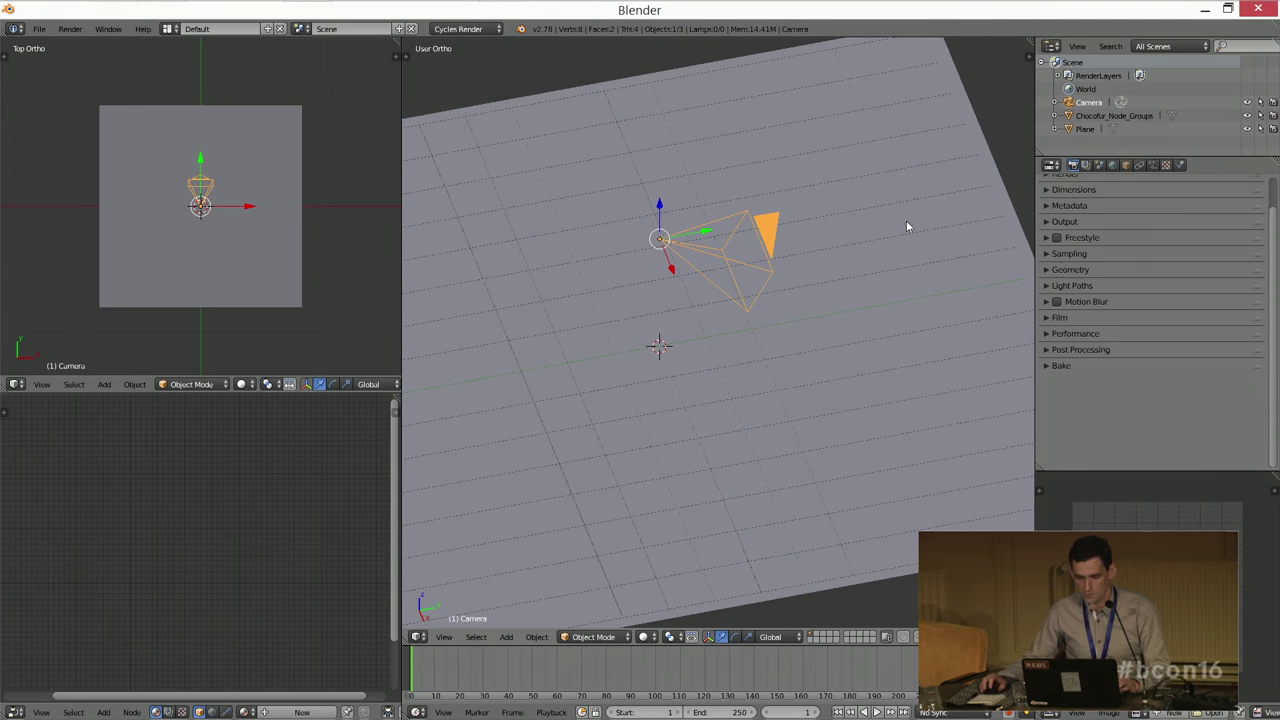
{"action": "key", "text": "alt+r"}
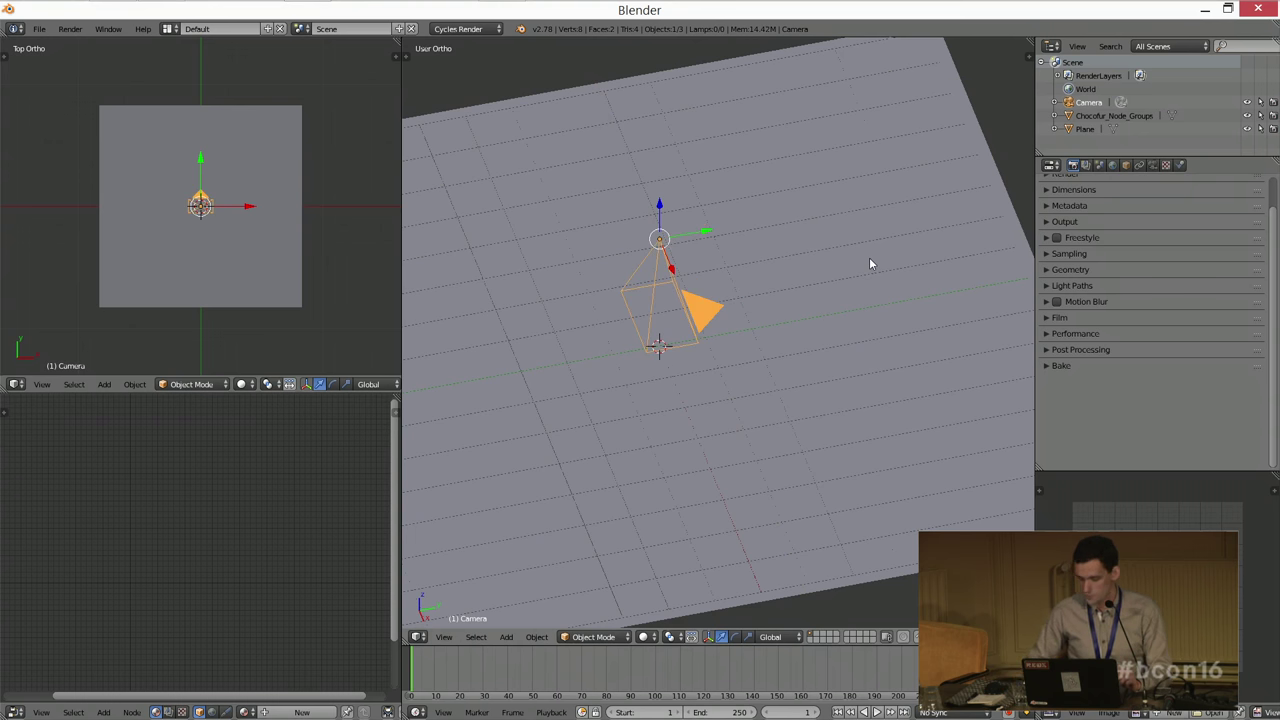
{"action": "key", "text": "KP_3"}
{"action": "key", "text": "r"}
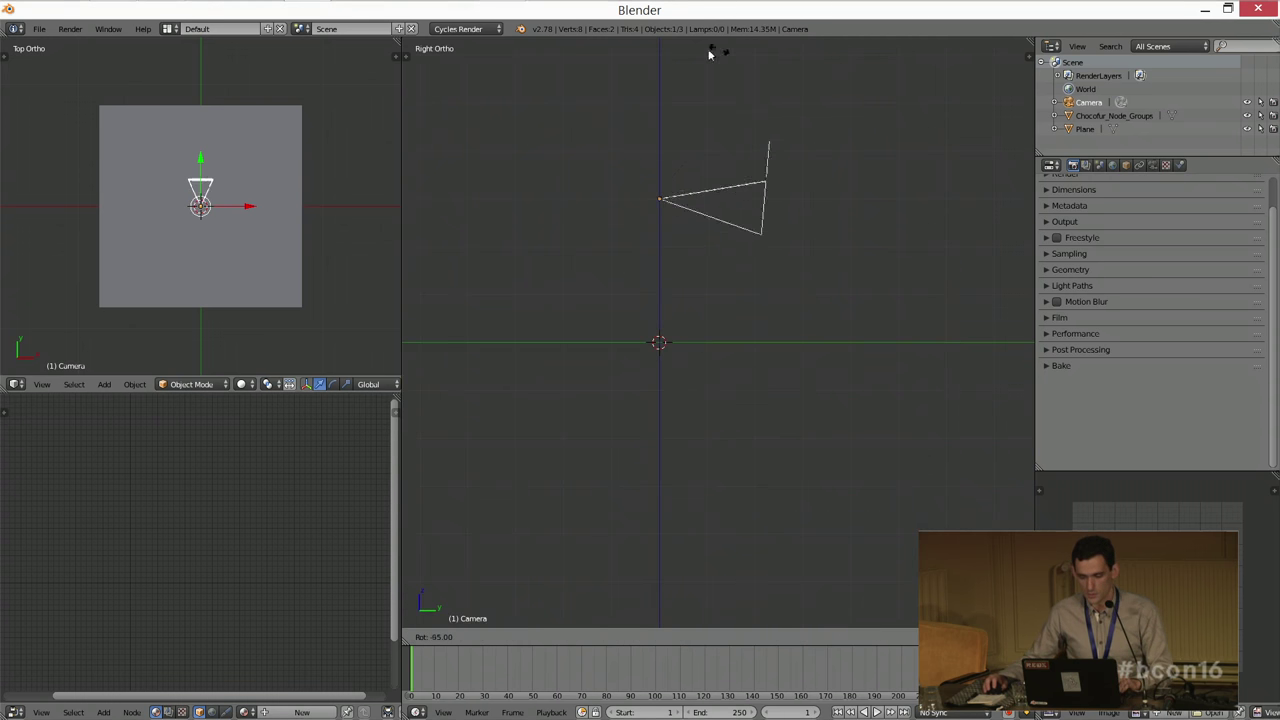
{"action": "left_click", "coordinate": [704, 56]}
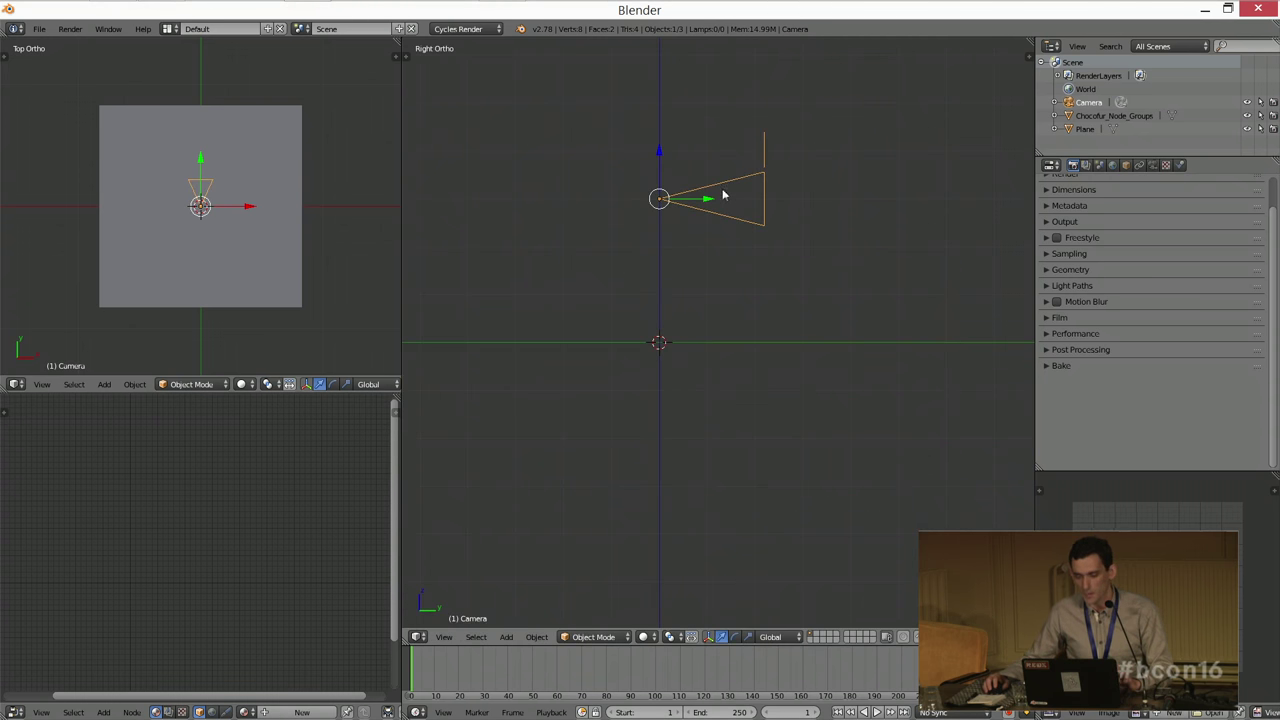
{"action": "middle_click_drag", "start_coordinate": [756, 248], "coordinate": [721, 202]}
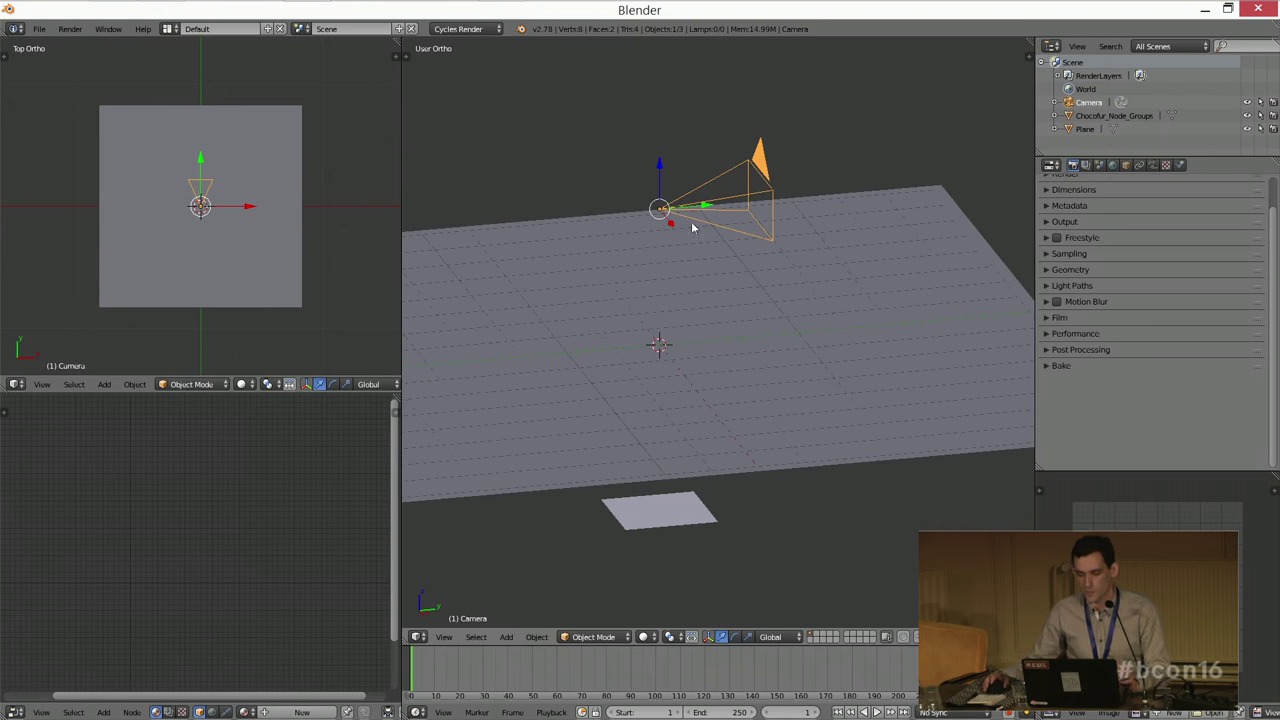
Step: Set the render resolution to 1200 × 1200 px in the Dimensions panel
{"action": "scroll", "coordinate": [1072, 224], "scroll_direction": "up", "scroll_amount": 2}
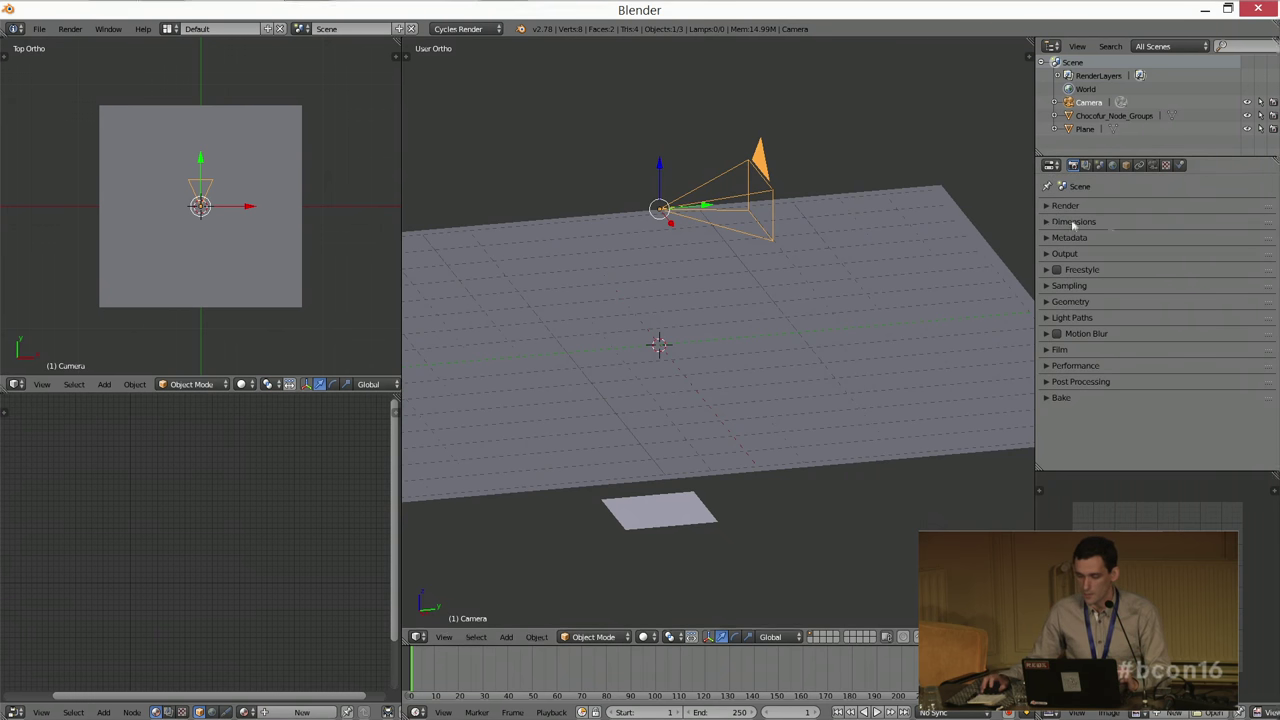
{"action": "left_click", "coordinate": [1074, 206]}
{"action": "left_click", "coordinate": [1080, 296]}
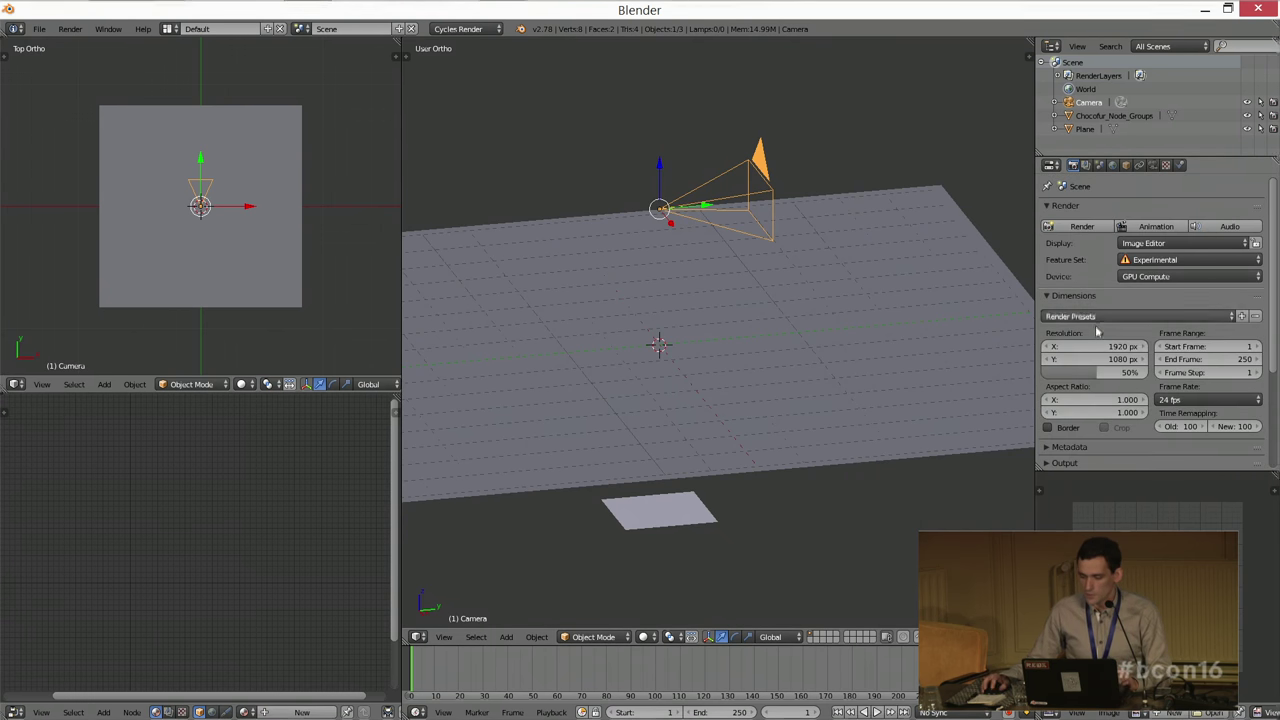
{"action": "left_click", "coordinate": [1092, 345]}
{"action": "type", "text": "1200"}
{"action": "key", "text": "Tab"}
{"action": "type", "text": "1200"}
{"action": "key", "text": "Return"}
Step: In wireframe top view, place the camera down-left of the plane, turned 45° toward it
{"action": "middle_click_drag", "start_coordinate": [978, 305], "coordinate": [786, 215]}
{"action": "key", "text": "KP_7"}
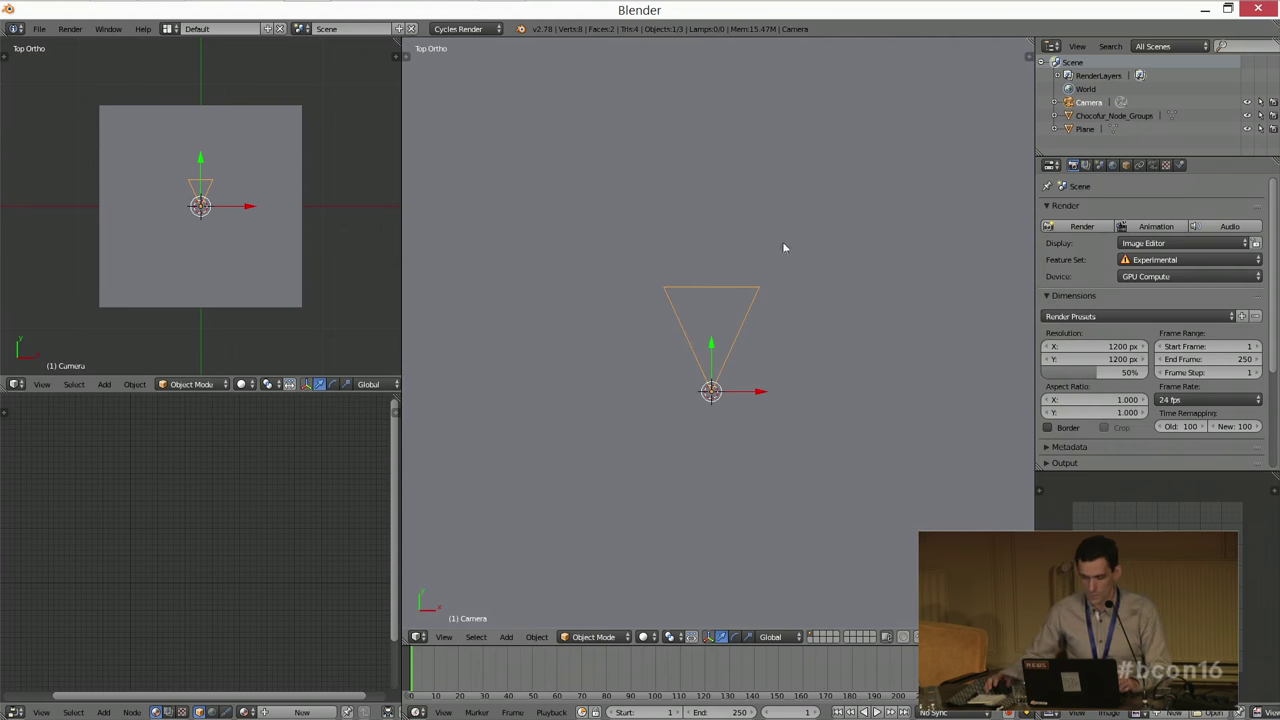
{"action": "key", "text": "z"}
{"action": "middle_click_drag", "start_coordinate": [763, 311], "coordinate": [828, 278], "text": "shift"}
{"action": "middle_click_drag", "start_coordinate": [703, 331], "coordinate": [810, 236], "text": "shift"}
{"action": "key", "text": "g"}
{"action": "left_click", "coordinate": [614, 402]}
{"action": "key", "text": "r"}
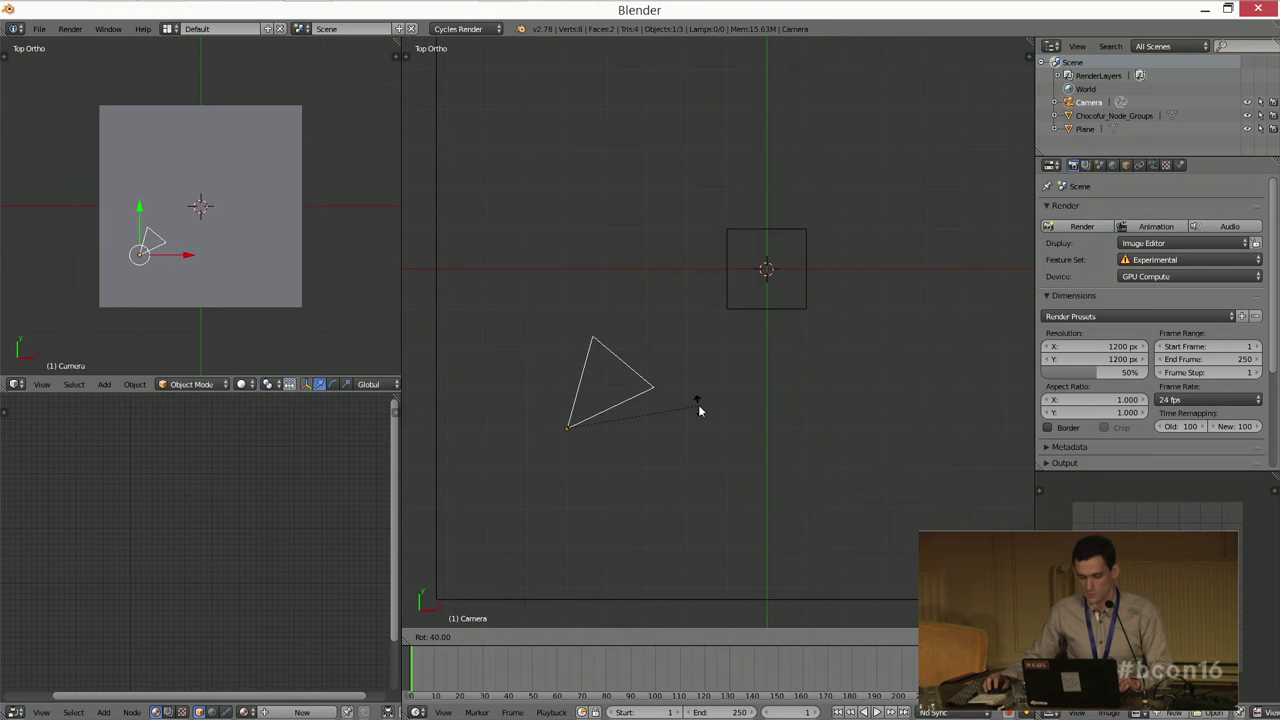
{"action": "left_click", "coordinate": [706, 403]}
Step: Reframe the shot through the camera in solid shading and open the Append browser
{"action": "key", "text": "KP_0"}
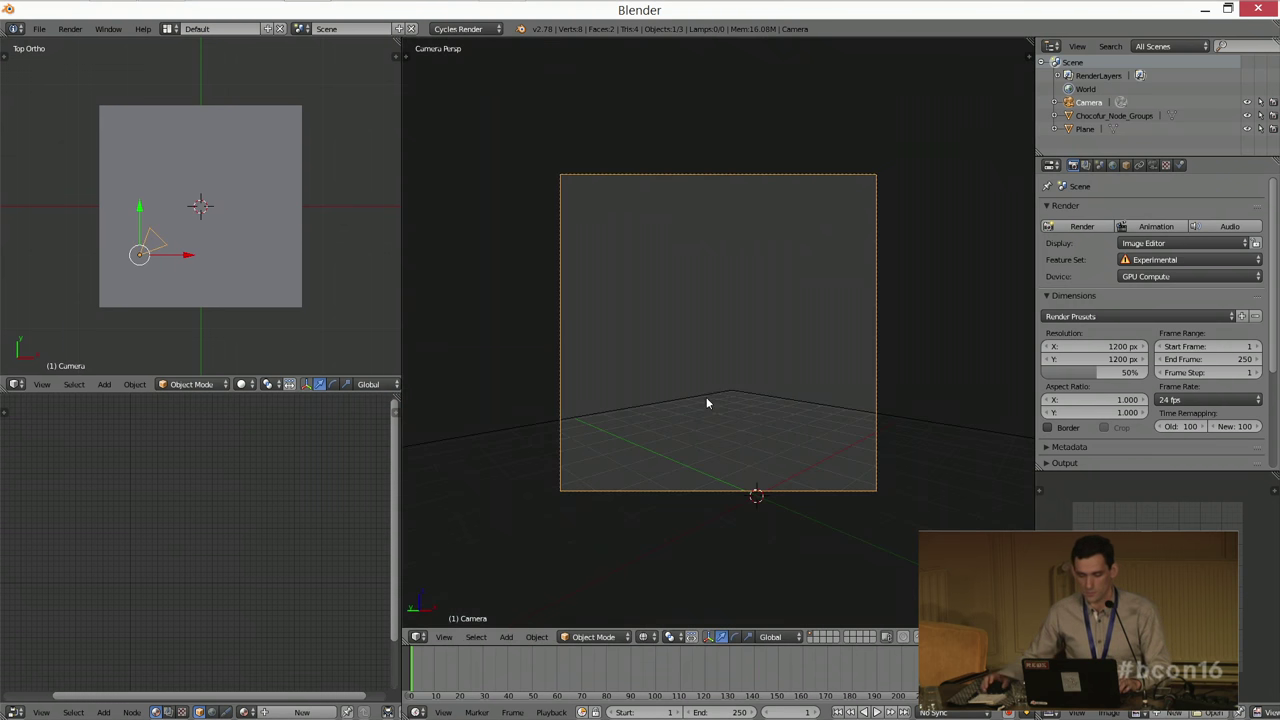
{"action": "key", "text": "z"}
{"action": "key", "text": "g"}
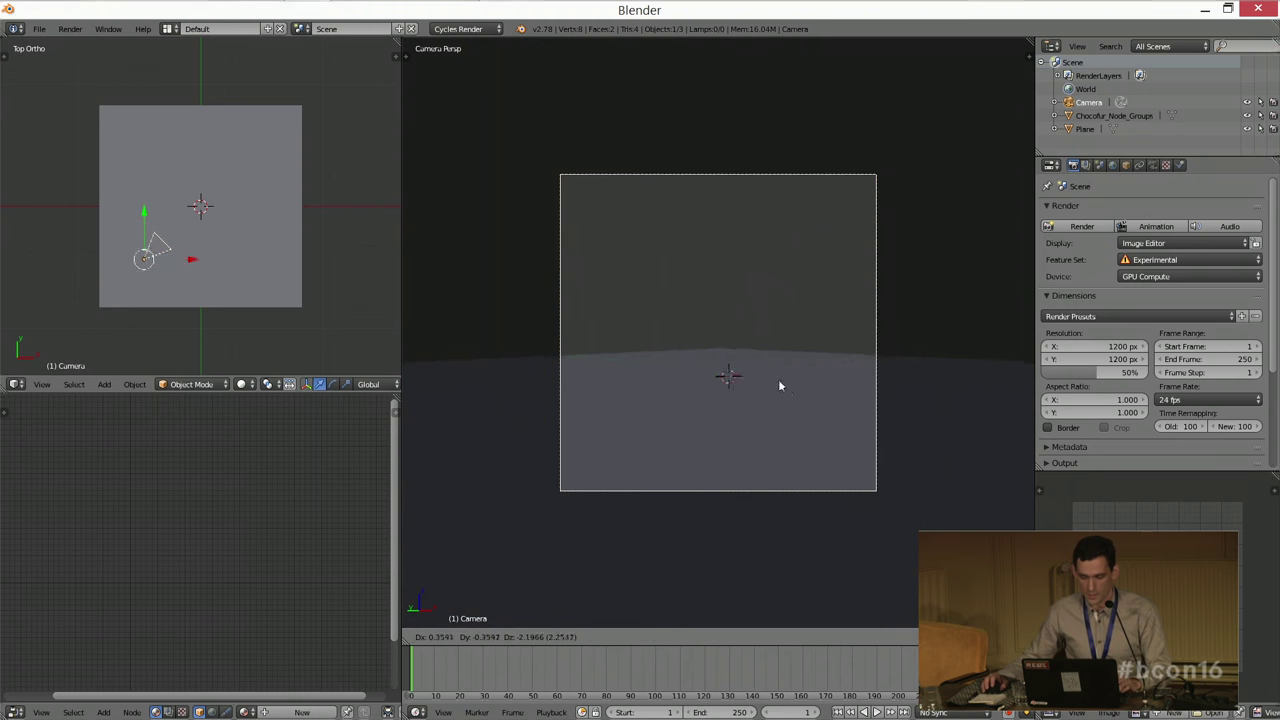
{"action": "left_click", "coordinate": [776, 340]}
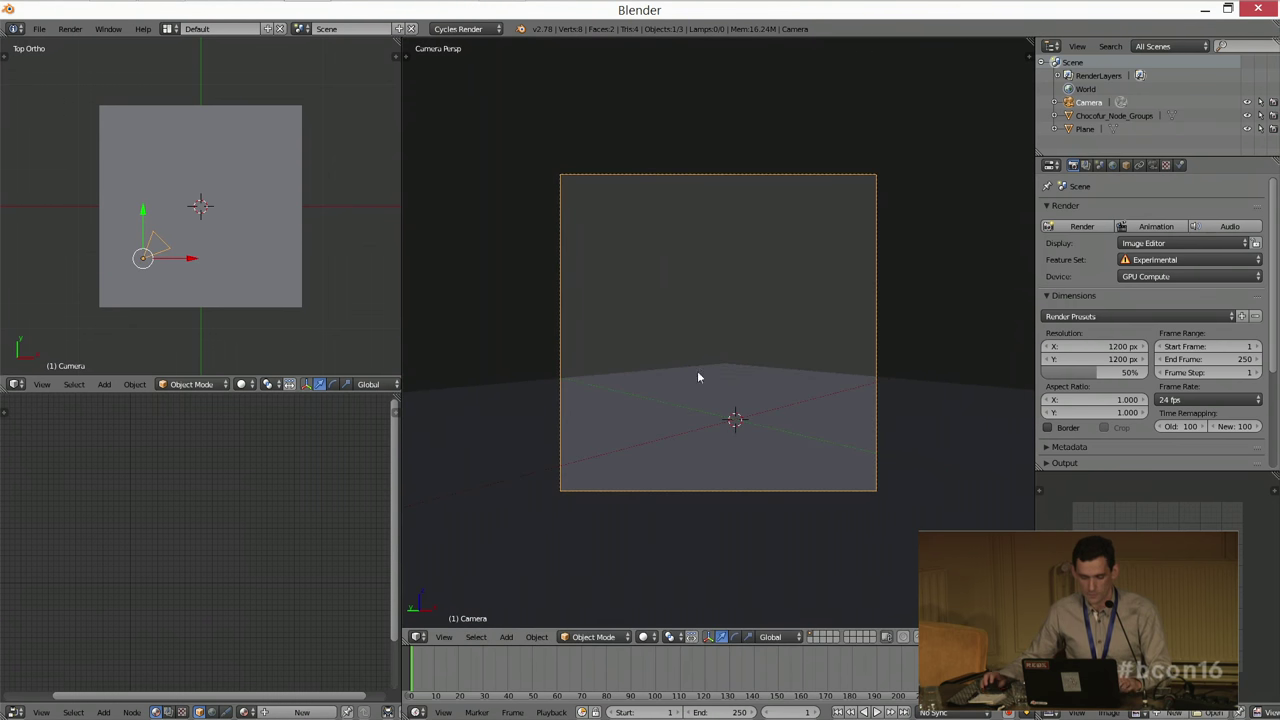
{"action": "key", "text": "shift+F1"}
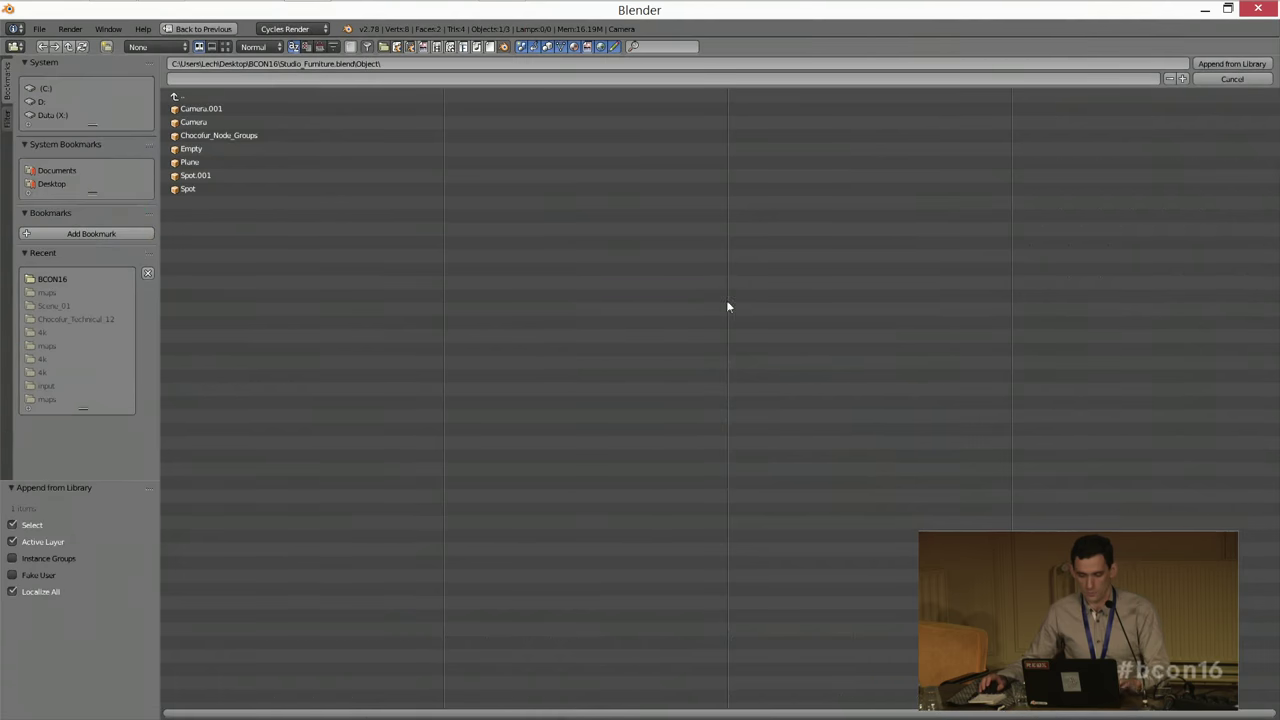
Step: Append object Chocofur_wood_43 from Desktop/BCON16/Chocofur_wood_43/Chocofur_wood_43_cycles.blend
{"action": "left_click", "coordinate": [58, 185]}
{"action": "left_click", "coordinate": [280, 109]}
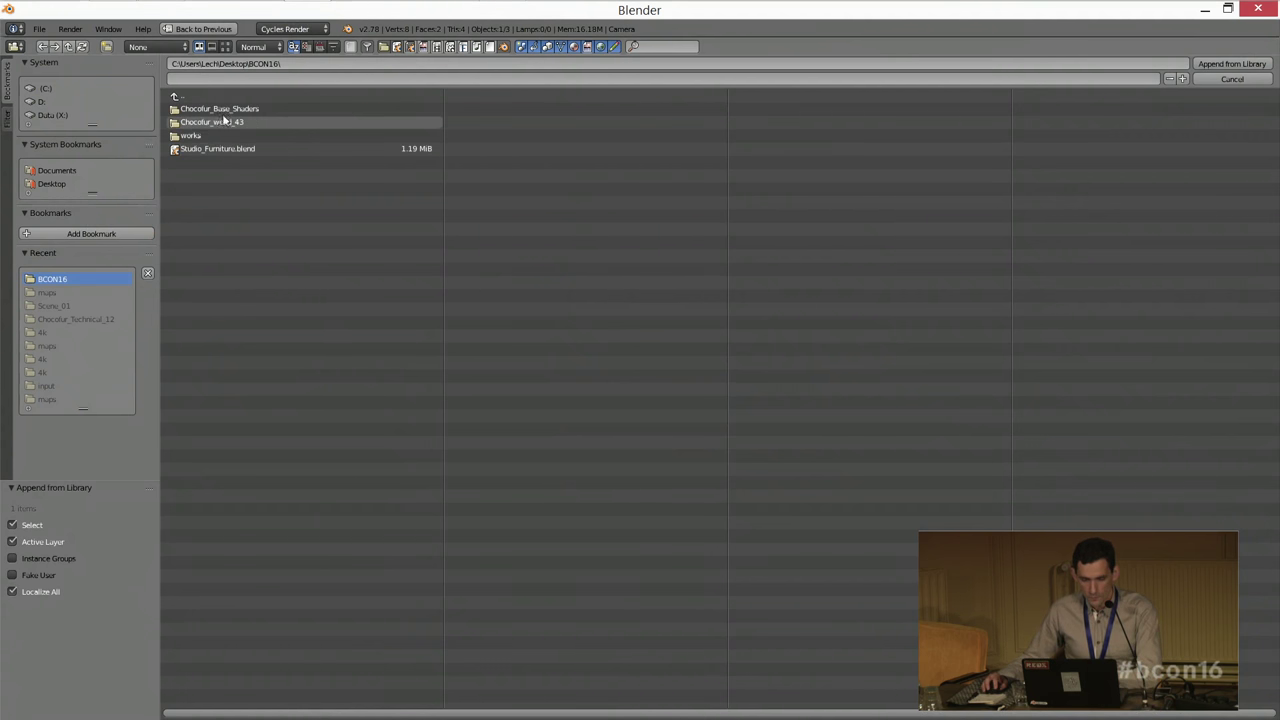
{"action": "left_click", "coordinate": [199, 124]}
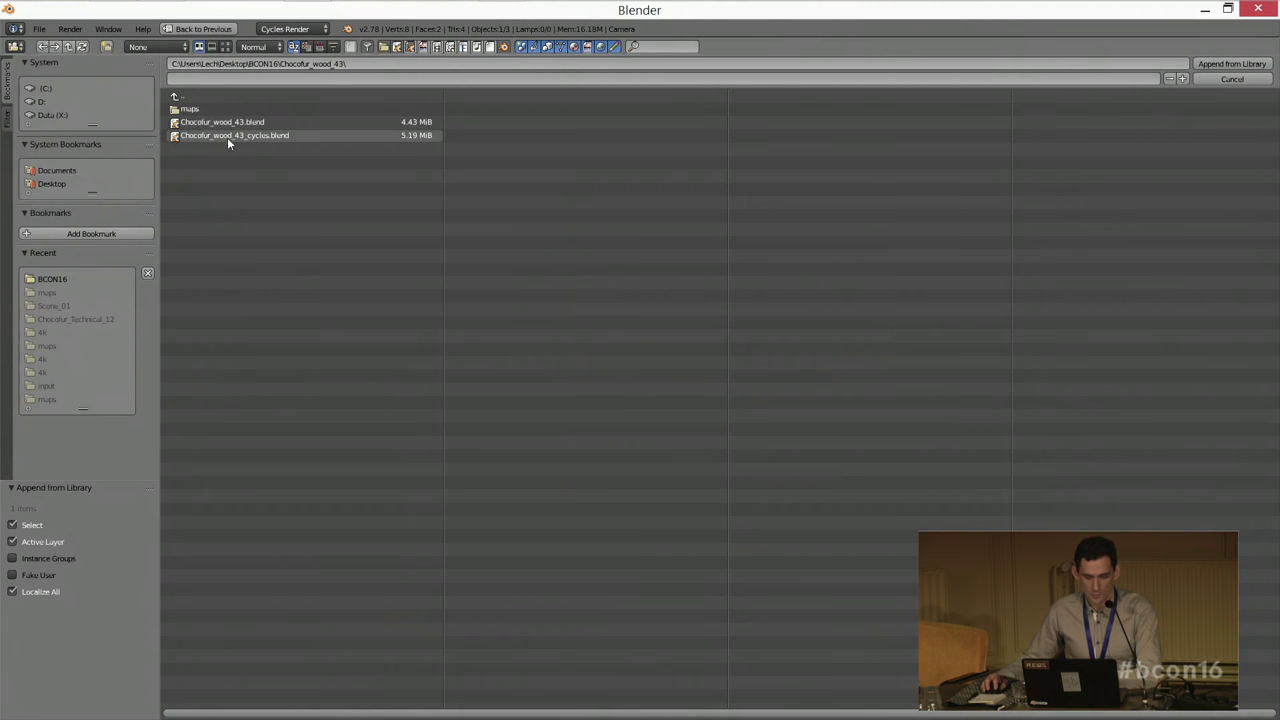
{"action": "left_click", "coordinate": [227, 137]}
{"action": "left_click", "coordinate": [193, 217]}
{"action": "left_click", "coordinate": [287, 149]}
{"action": "left_click", "coordinate": [1228, 64]}
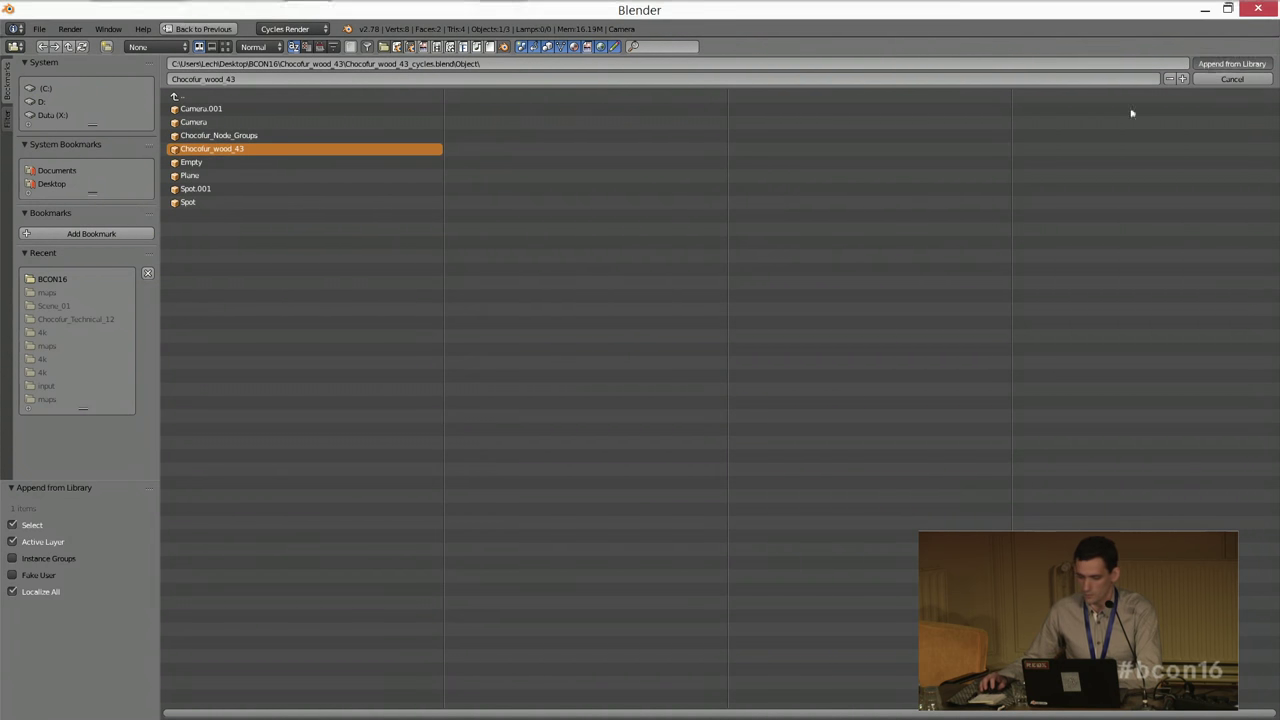
{"action": "scroll", "coordinate": [772, 425], "scroll_direction": "down", "scroll_amount": 1}
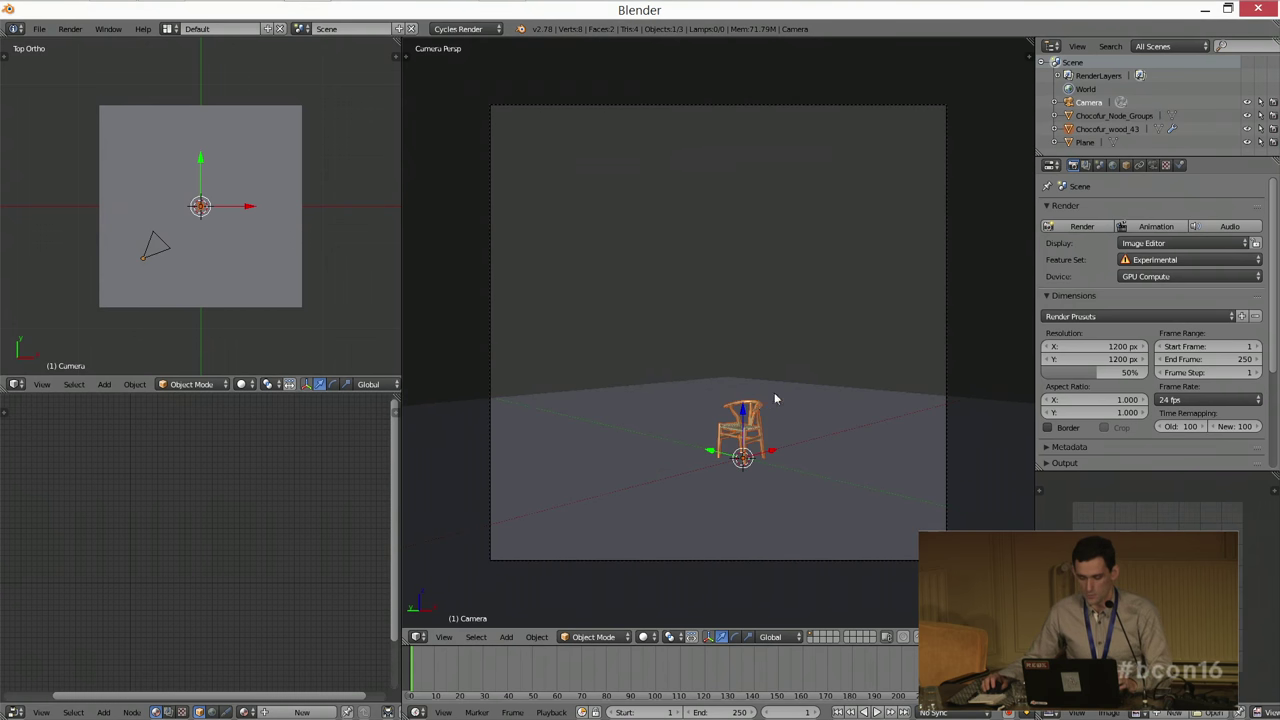
Step: Frame the appended chair in front orthographic view, then zoom out to show the camera
{"action": "middle_click_drag", "start_coordinate": [774, 399], "coordinate": [760, 419]}
{"action": "key", "text": "KP_1"}
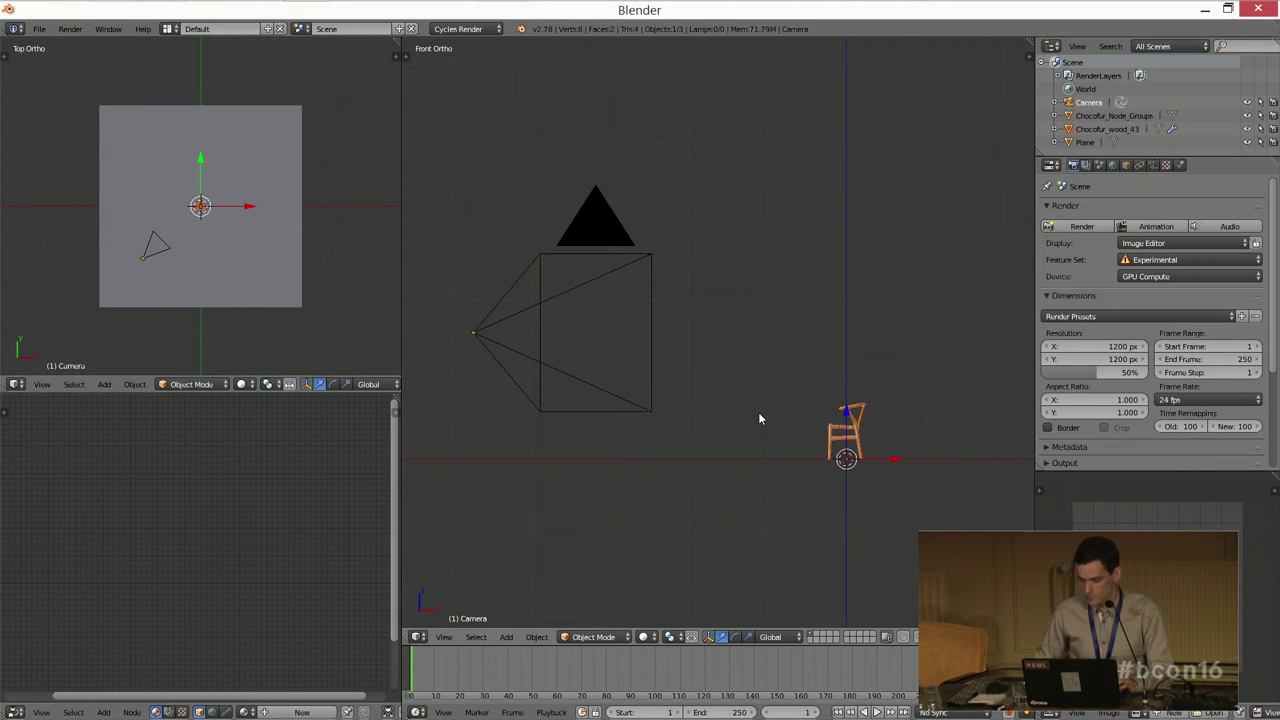
{"action": "key", "text": "KP_Decimal"}
{"action": "scroll", "coordinate": [745, 300], "scroll_direction": "down", "scroll_amount": 1}
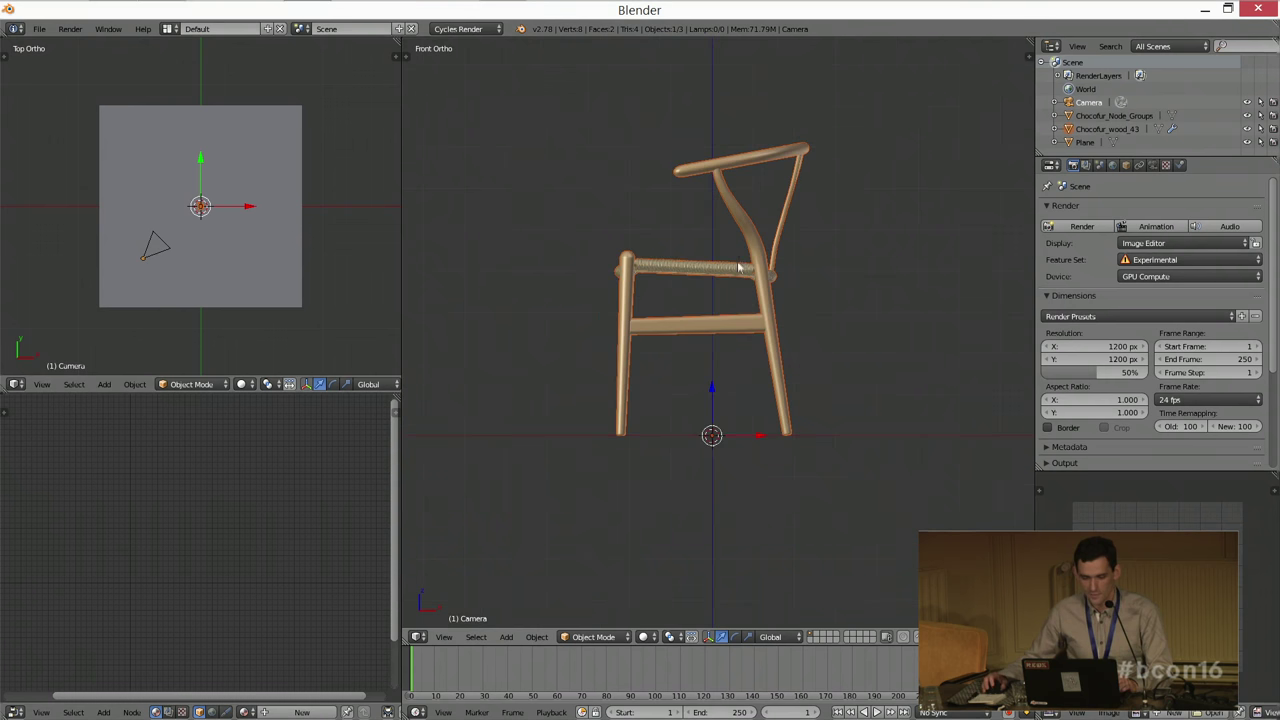
{"action": "middle_click_drag", "start_coordinate": [713, 186], "coordinate": [738, 226], "text": "shift"}
{"action": "scroll", "coordinate": [715, 213], "scroll_direction": "down", "scroll_amount": 2}
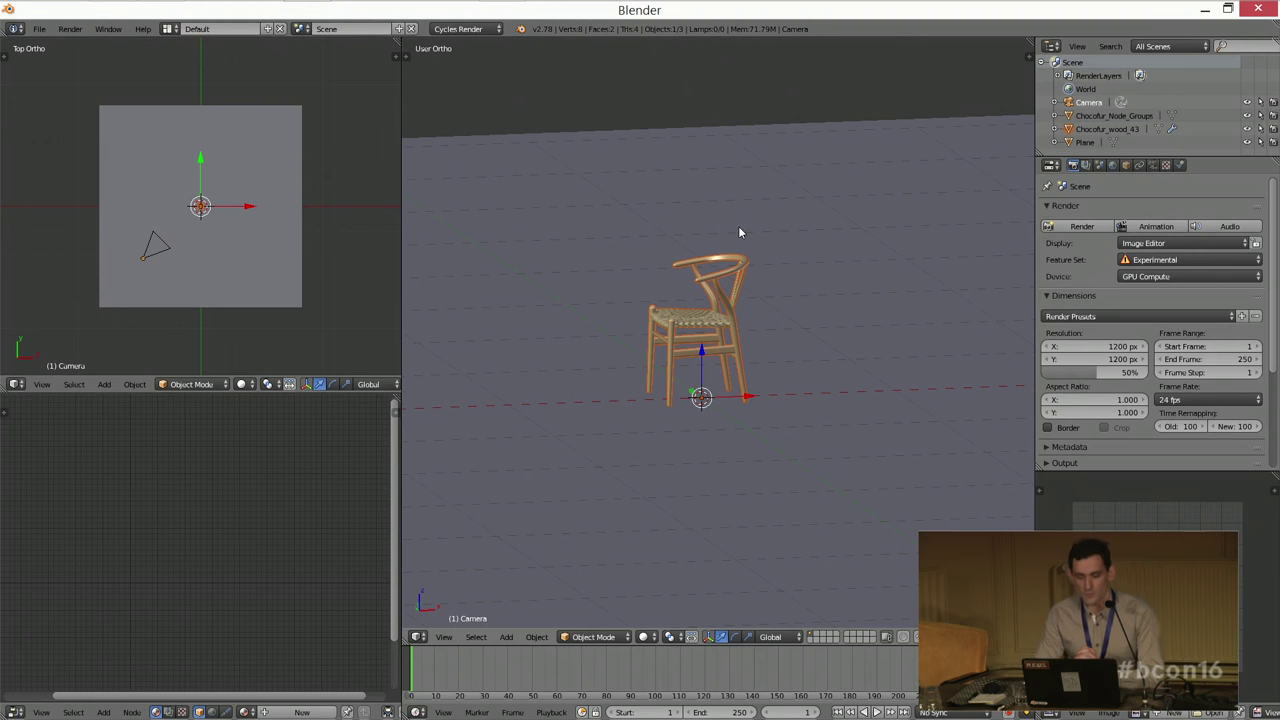
{"action": "middle_click_drag", "start_coordinate": [740, 231], "coordinate": [742, 233]}
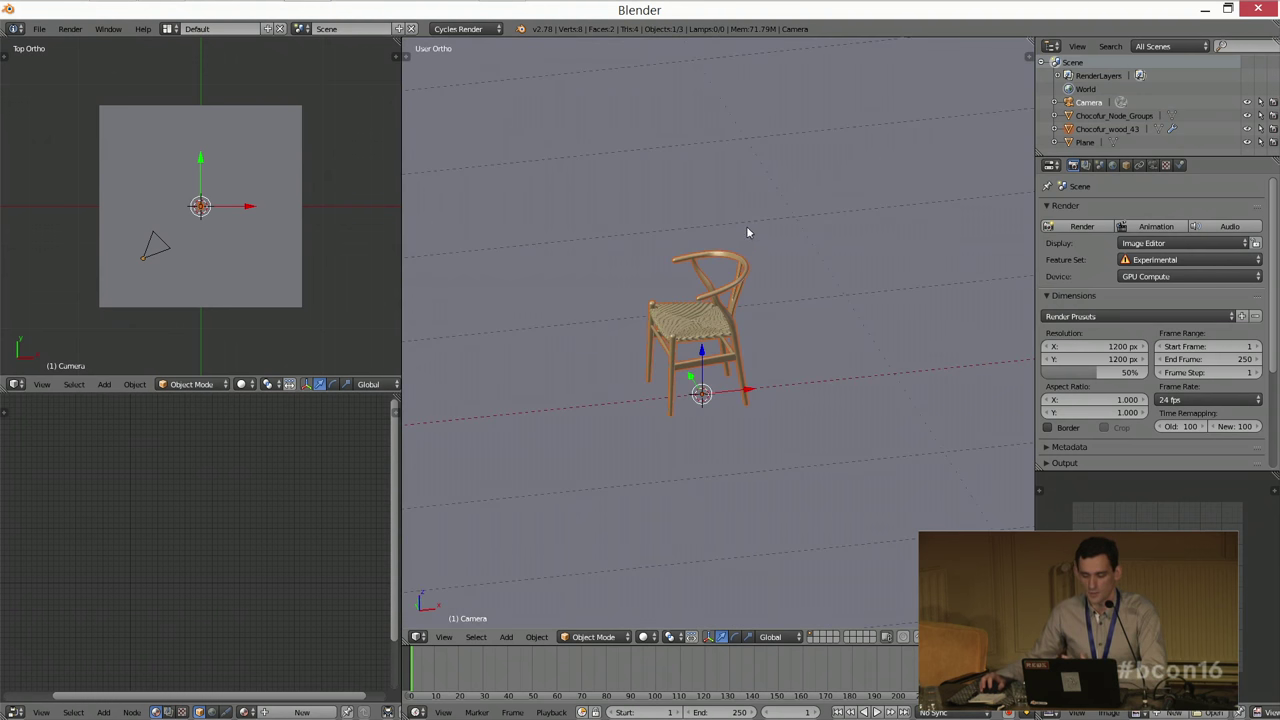
{"action": "key", "text": "KP_1"}
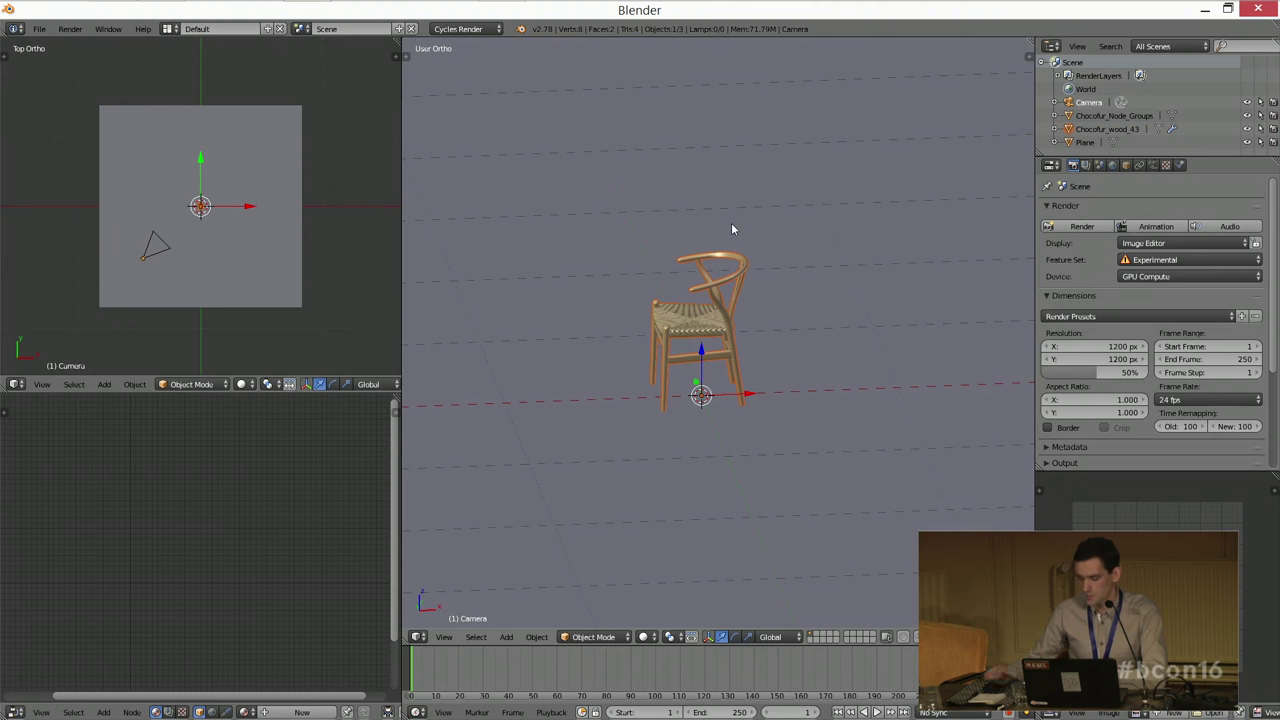
{"action": "scroll", "coordinate": [731, 229], "scroll_direction": "down", "scroll_amount": 4}
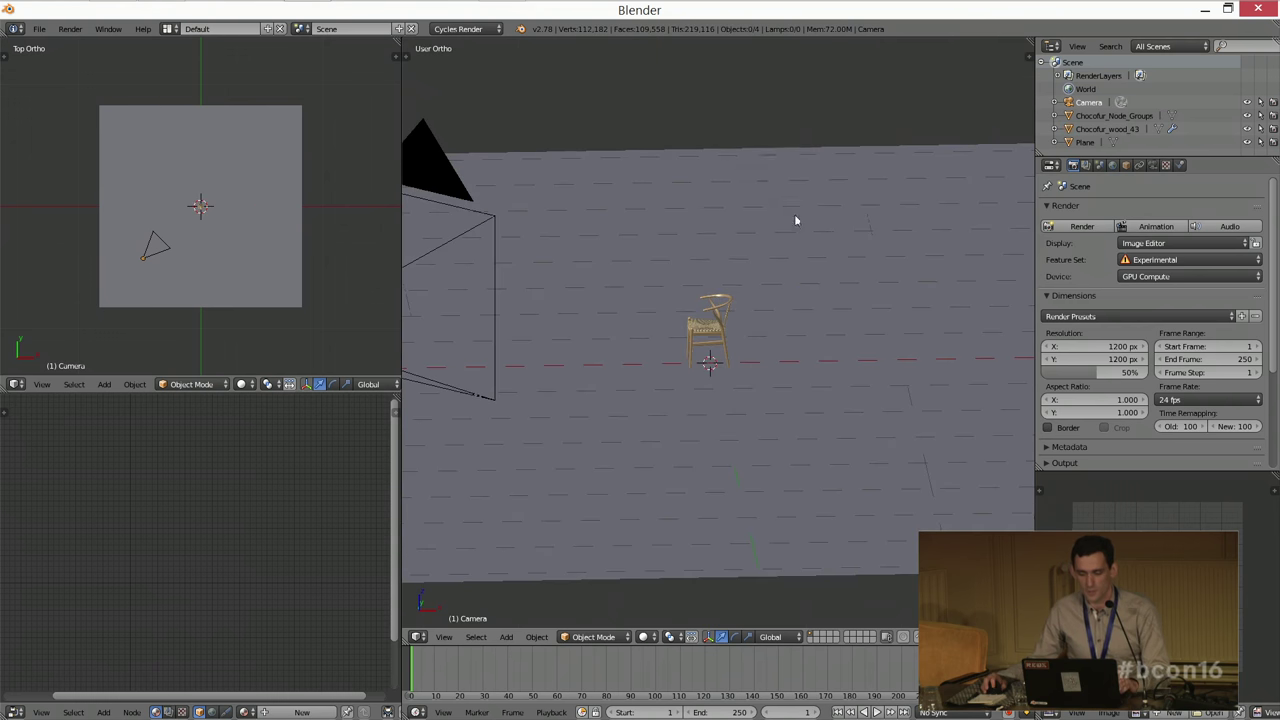
{"action": "key", "text": "shift+a"}
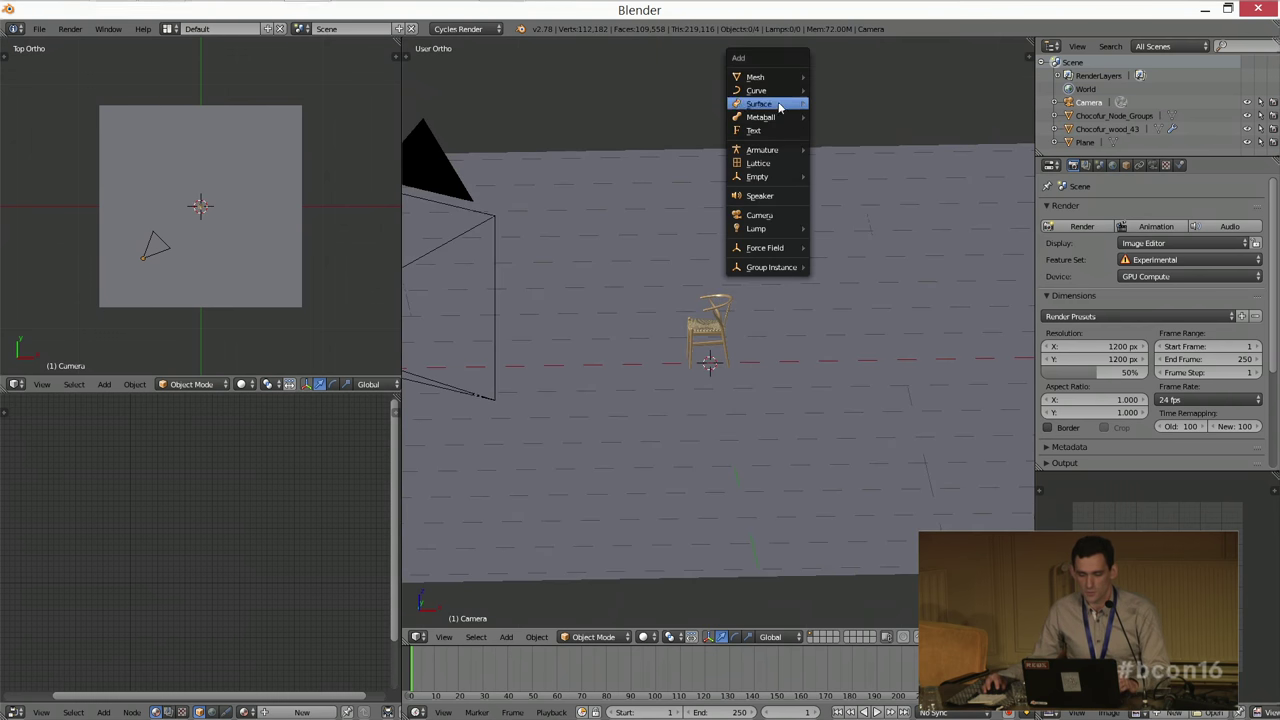
{"action": "mouse_move", "coordinate": [783, 77]}
{"action": "left_click", "coordinate": [848, 76]}
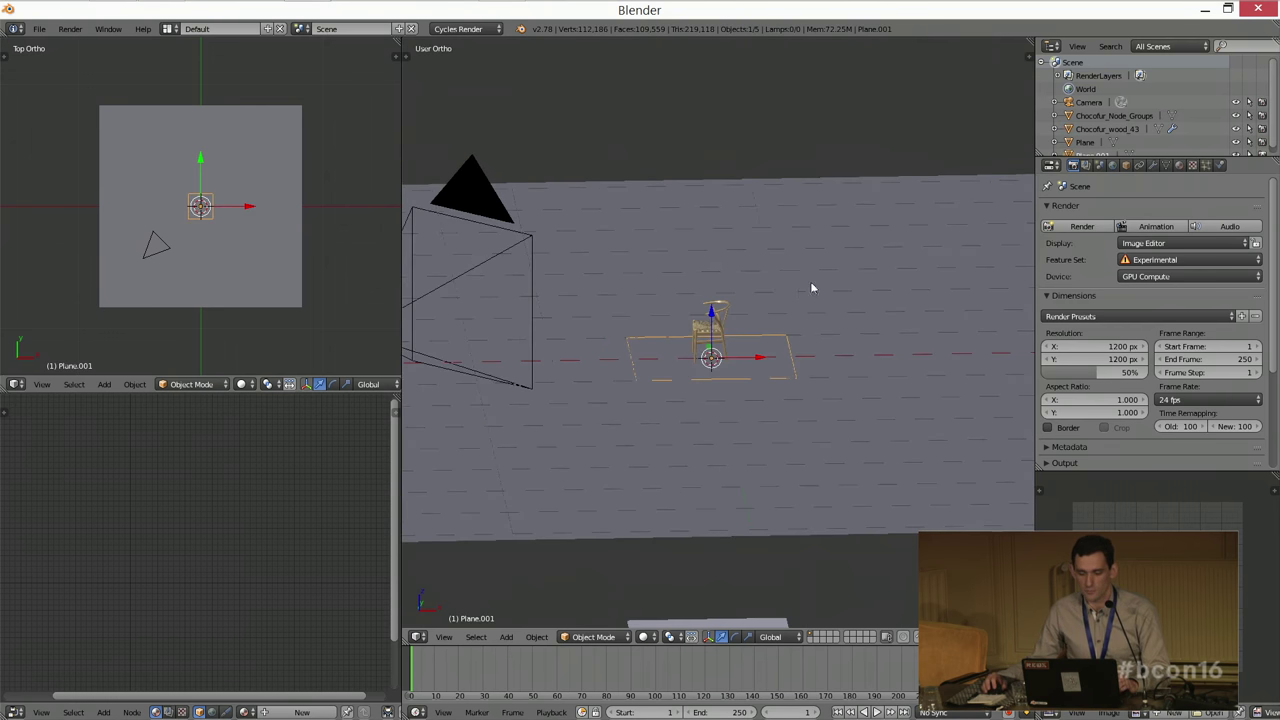
{"action": "key", "text": "g"}
{"action": "left_click", "coordinate": [720, 137]}
{"action": "middle_click_drag", "start_coordinate": [720, 137], "coordinate": [757, 263]}
{"action": "key", "text": "s"}
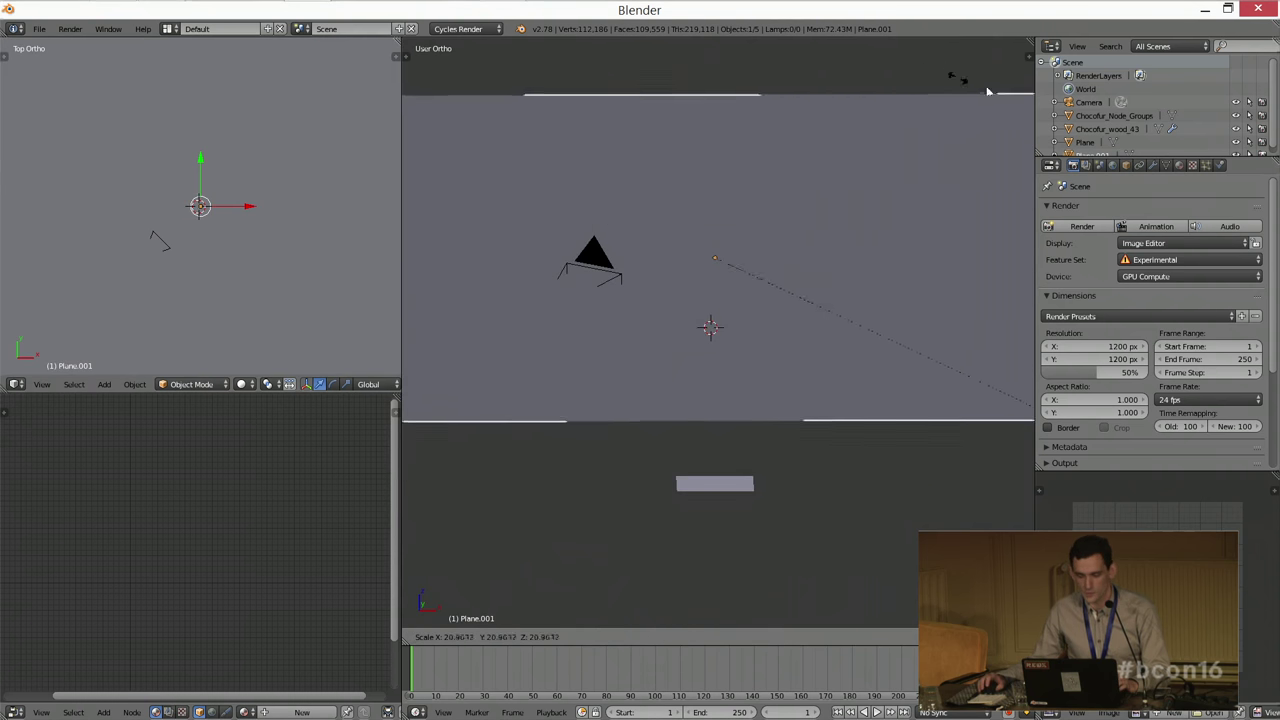
{"action": "left_click", "coordinate": [970, 160]}
{"action": "left_click", "coordinate": [1152, 165]}
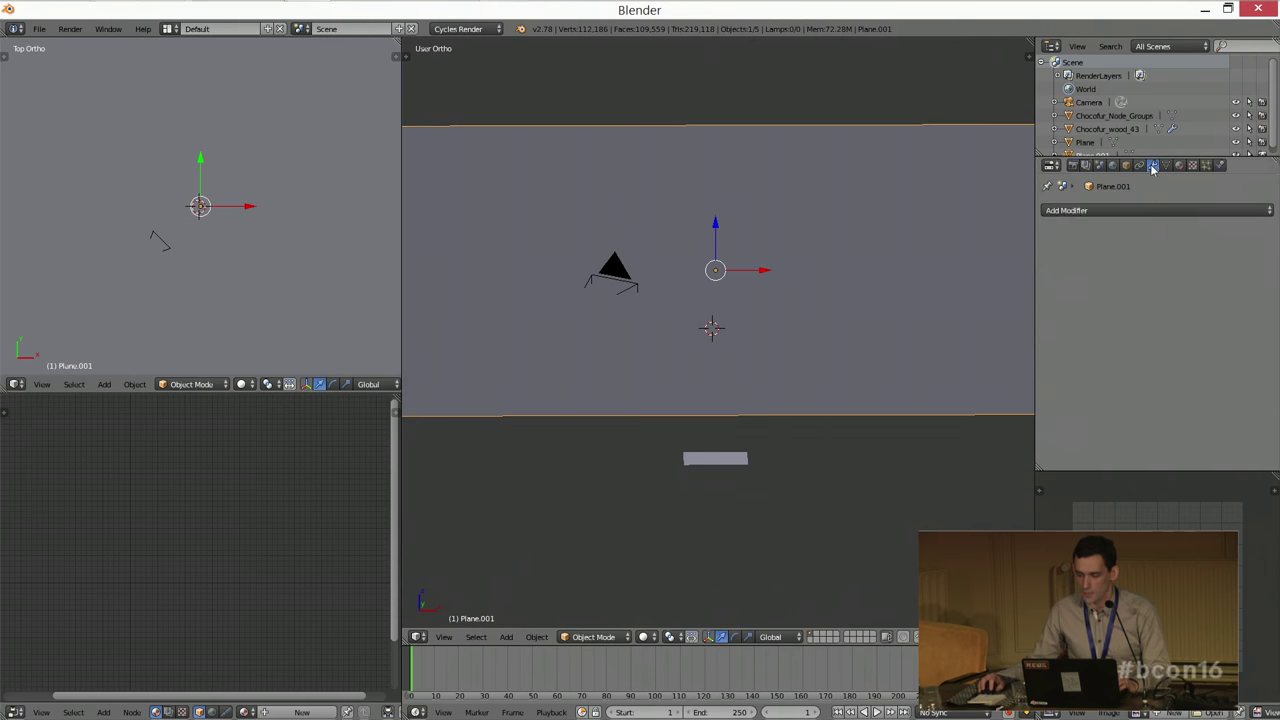
{"action": "left_click", "coordinate": [1118, 210]}
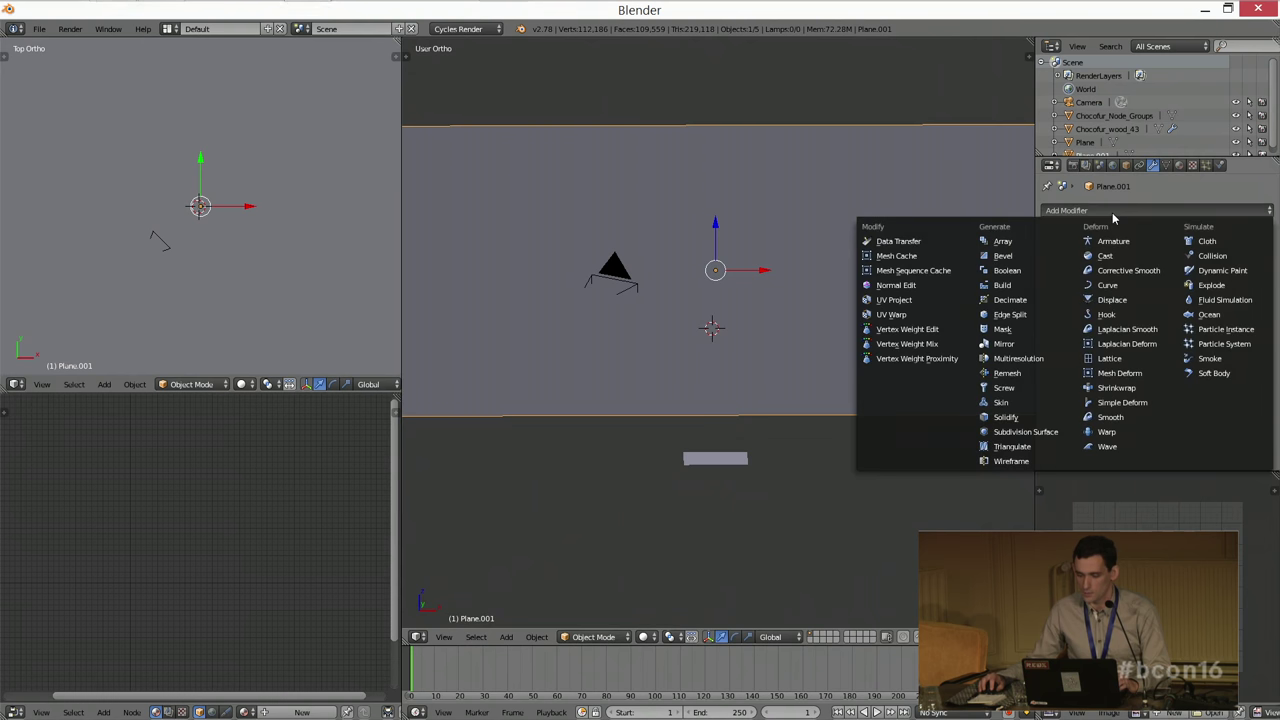
{"action": "left_click", "coordinate": [1040, 417]}
{"action": "middle_click_drag", "start_coordinate": [892, 446], "coordinate": [893, 450]}
{"action": "key", "text": "KP_1"}
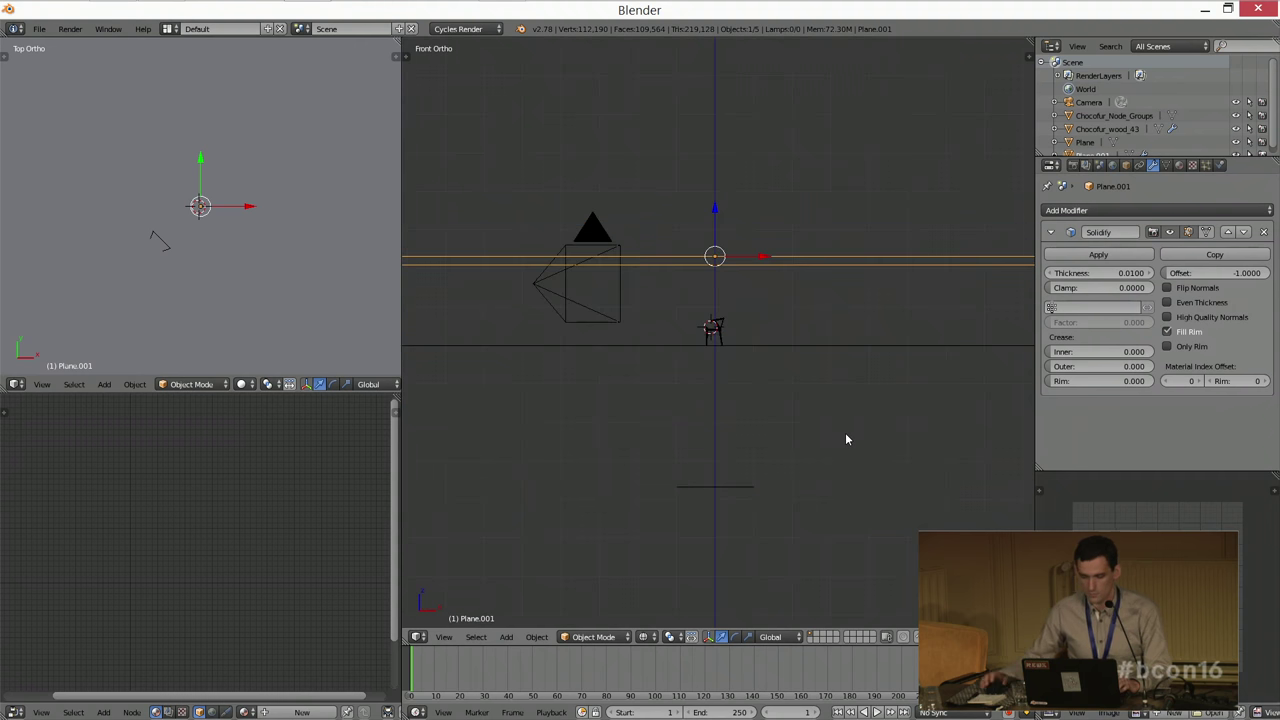
{"action": "scroll", "coordinate": [845, 439], "scroll_direction": "up", "scroll_amount": 3}
{"action": "left_click_drag", "start_coordinate": [1068, 280], "coordinate": [1122, 280]}
{"action": "middle_click_drag", "start_coordinate": [892, 345], "coordinate": [929, 483]}
{"action": "key", "text": "s"}
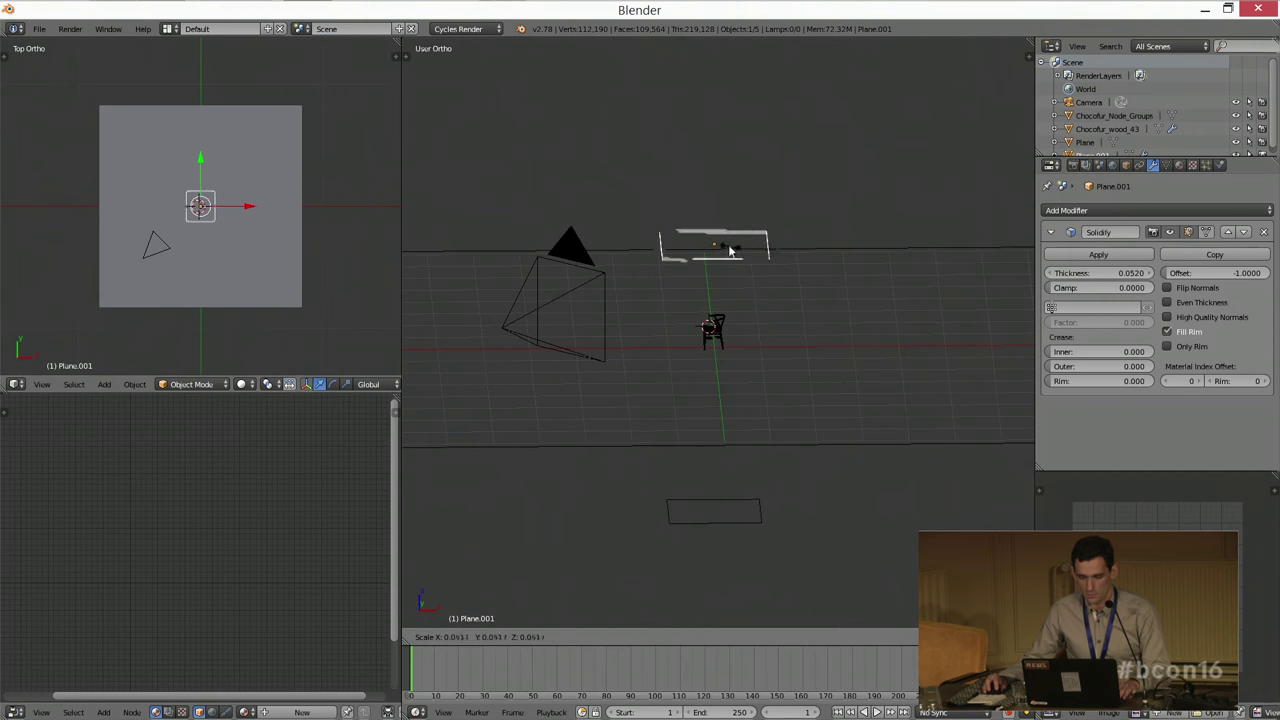
{"action": "left_click", "coordinate": [731, 251]}
{"action": "scroll", "coordinate": [761, 273], "scroll_direction": "up", "scroll_amount": 2}
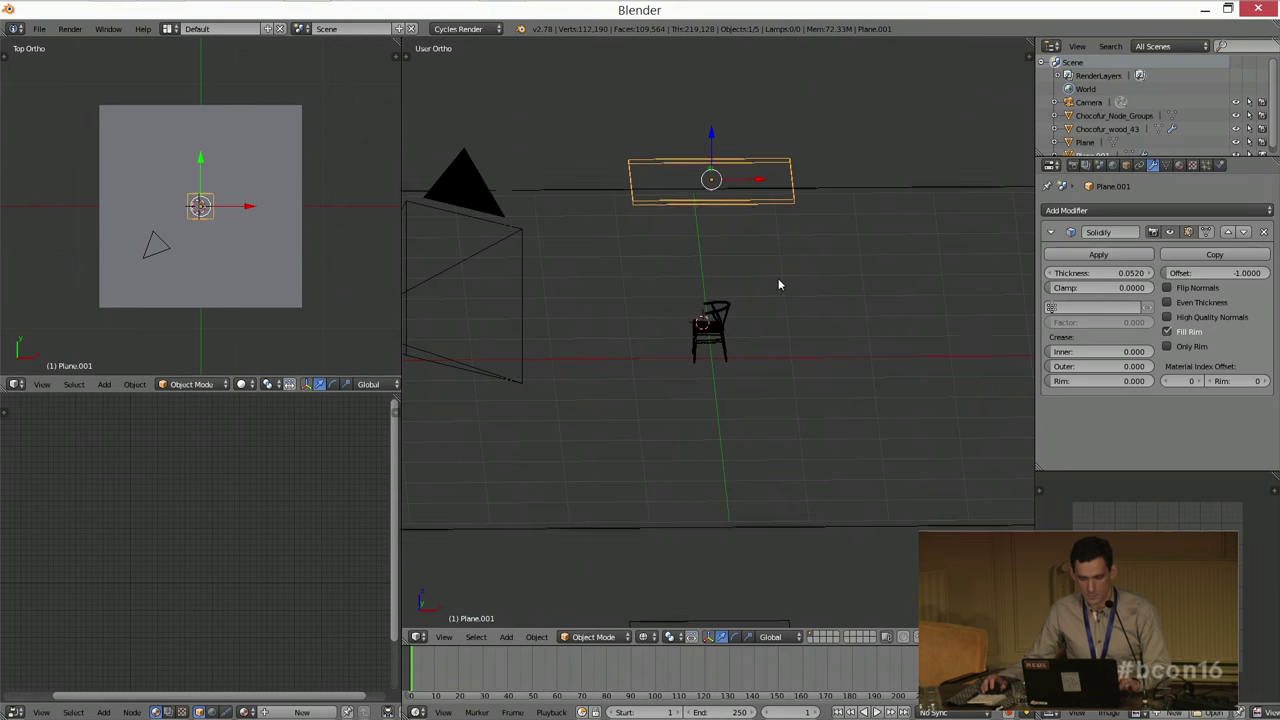
{"action": "key", "text": "ctrl+z"}
{"action": "scroll", "coordinate": [780, 295], "scroll_direction": "down", "scroll_amount": 4}
{"action": "key", "text": "ctrl+a"}
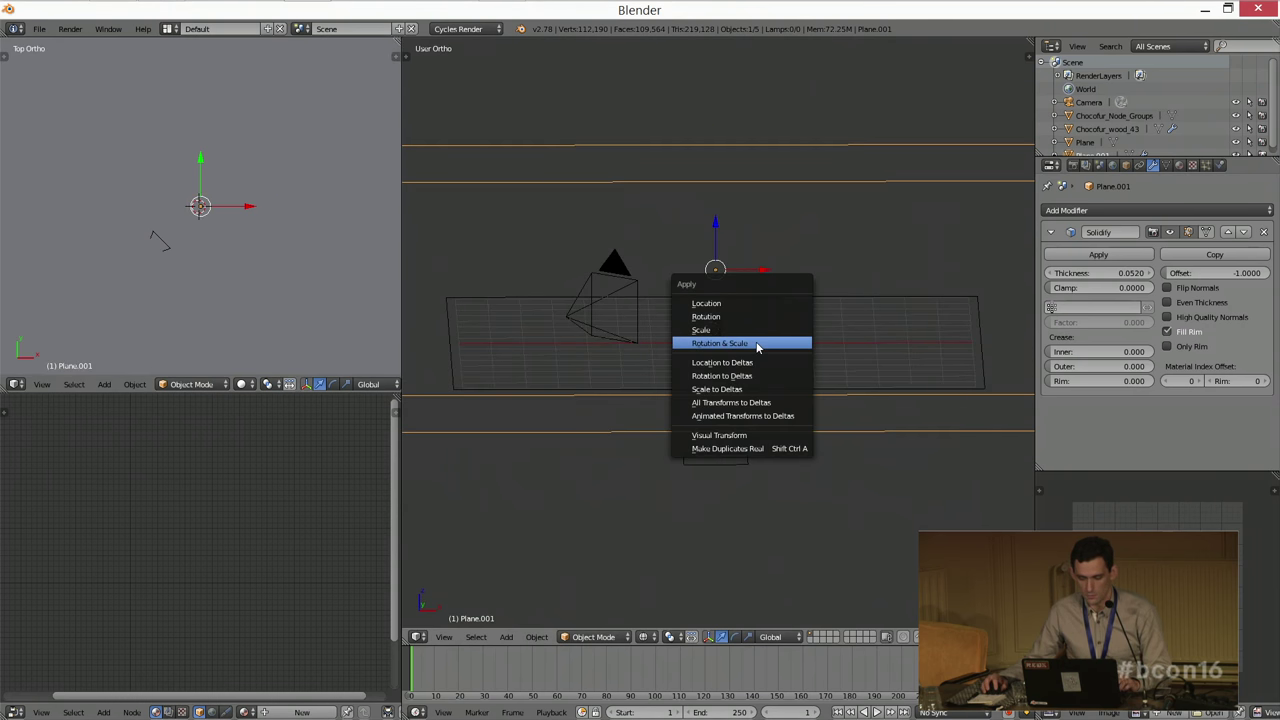
{"action": "left_click", "coordinate": [778, 344]}
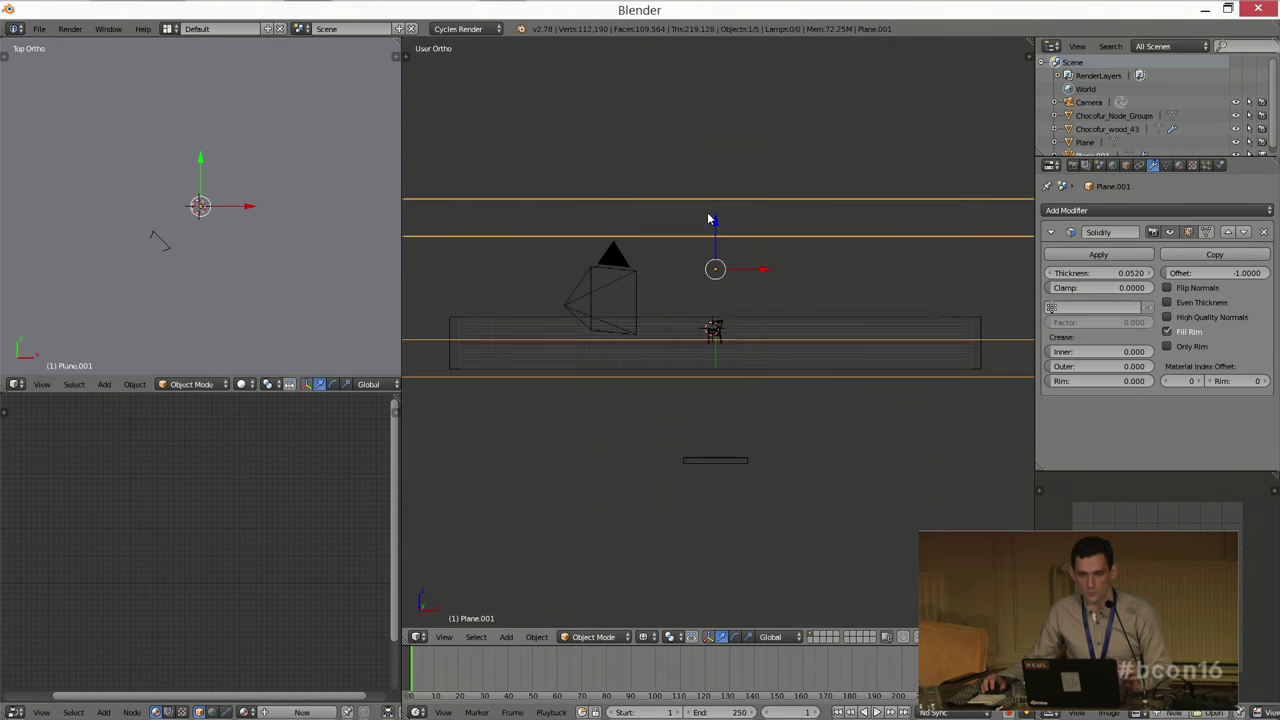
{"action": "key", "text": "ctrl+a"}
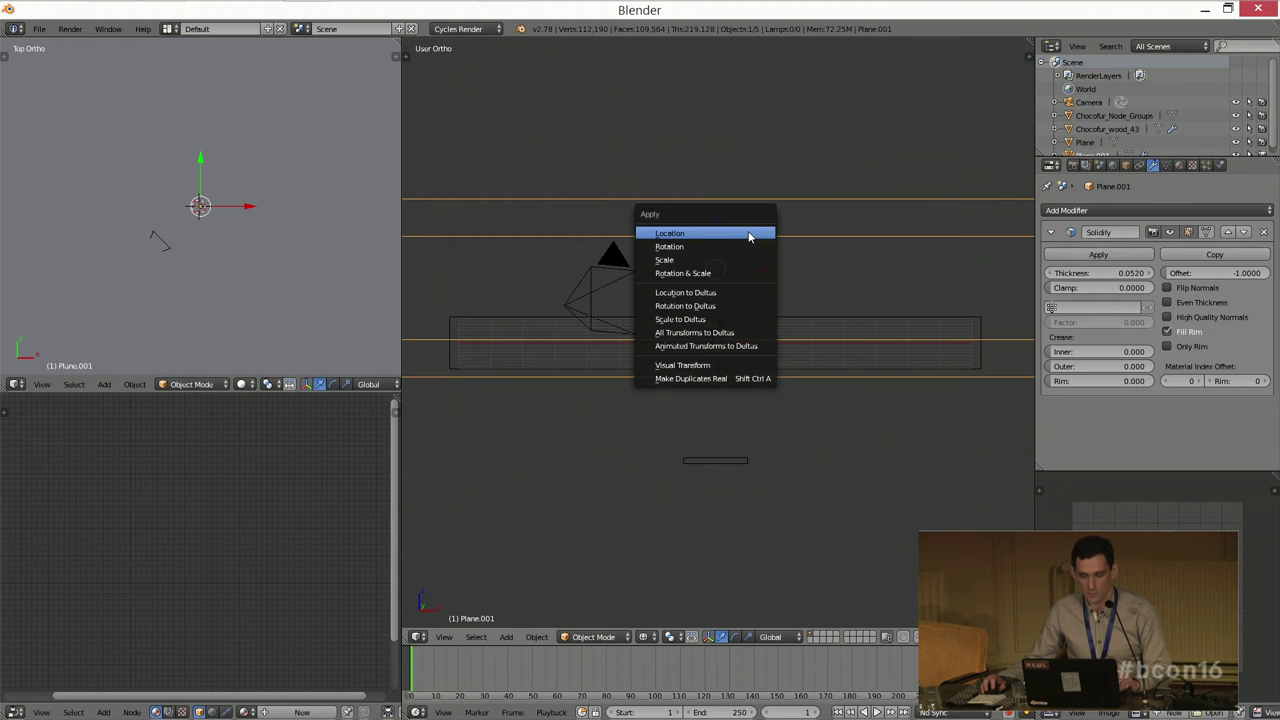
{"action": "left_click", "coordinate": [714, 279]}
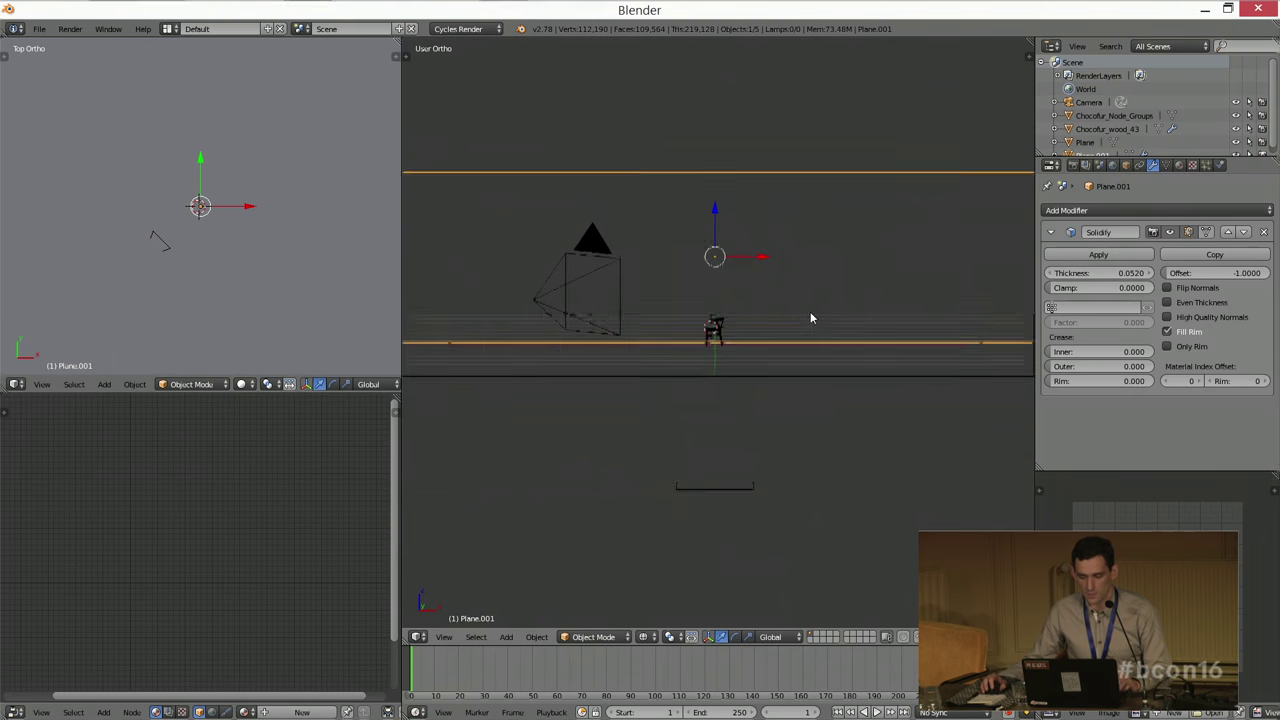
{"action": "key", "text": "shift+z"}
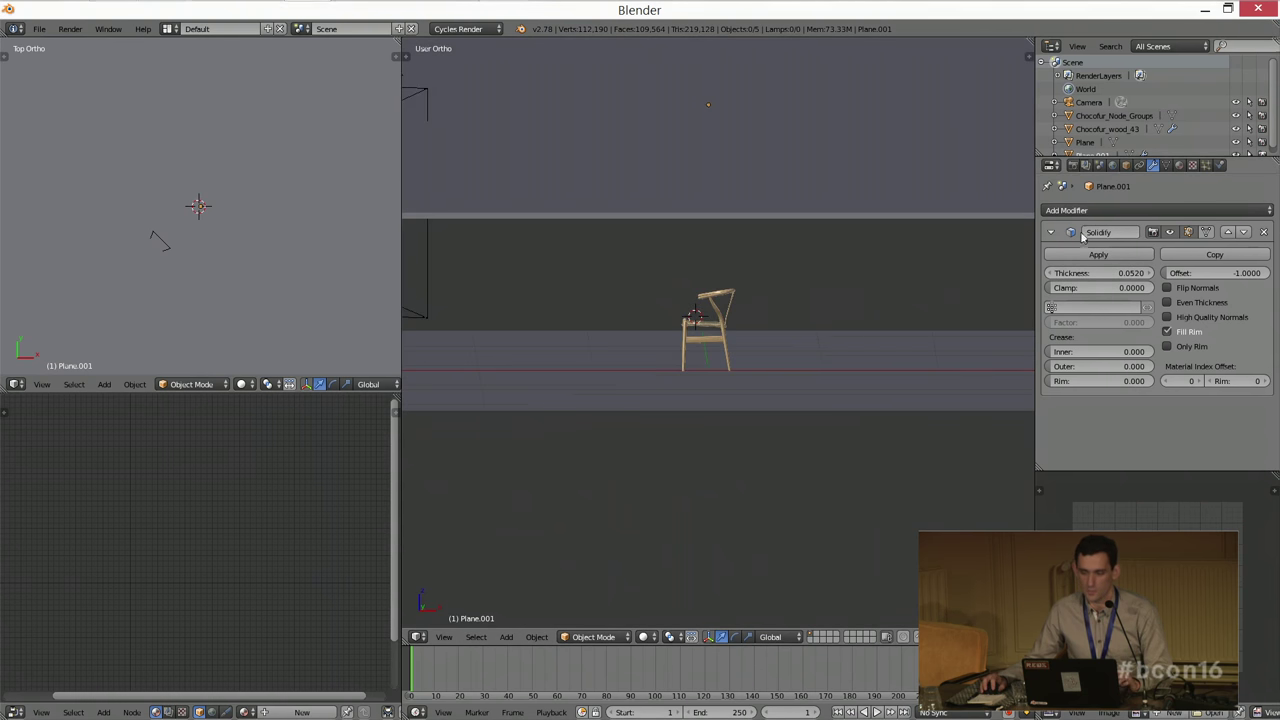
{"action": "mouse_move", "coordinate": [754, 302]}
{"action": "middle_mouse_down"}
{"action": "mouse_move", "coordinate": [766, 291]}
{"action": "mouse_move", "coordinate": [743, 229]}
{"action": "mouse_move", "coordinate": [763, 277]}
{"action": "mouse_move", "coordinate": [748, 277]}
{"action": "middle_mouse_up"}
{"action": "key", "text": "shift+z"}
{"action": "key", "text": "x"}
{"action": "left_click", "coordinate": [758, 272]}
Step: Zoom in on the chair in solid front ortho view, select it, and show Scene settings
{"action": "key", "text": "shift+z"}
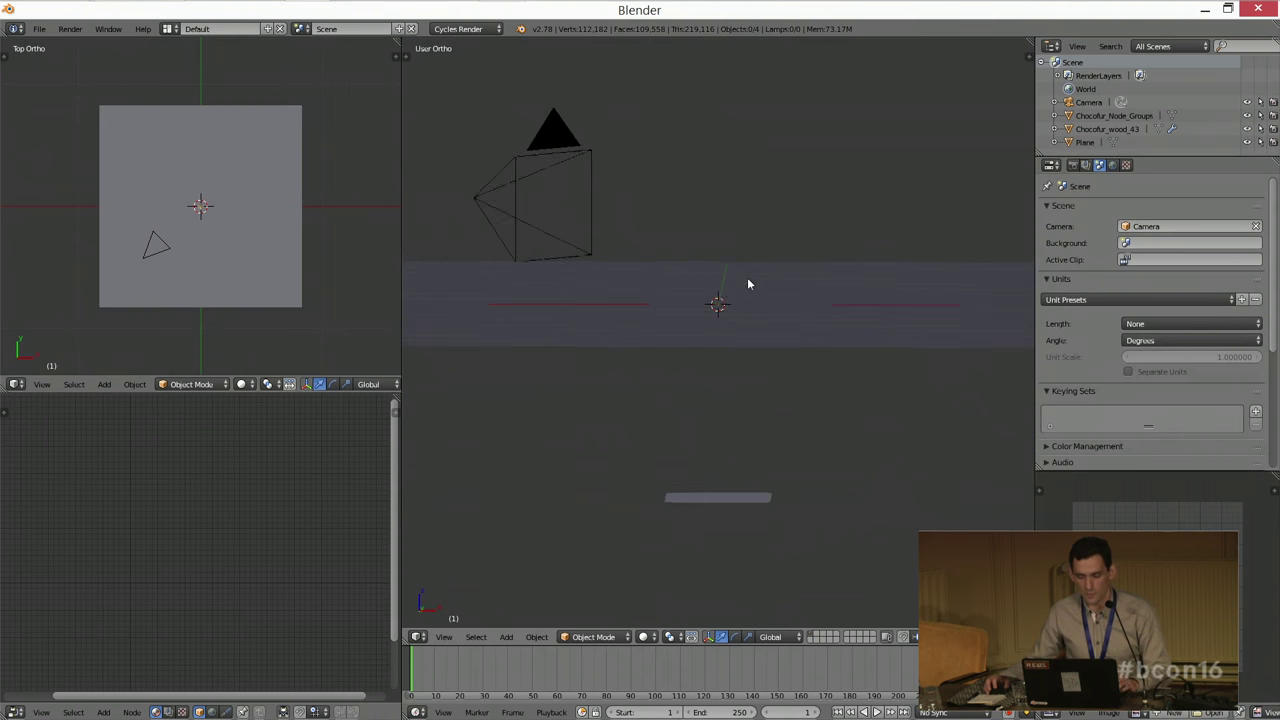
{"action": "scroll", "coordinate": [748, 289], "scroll_direction": "up", "scroll_amount": 3}
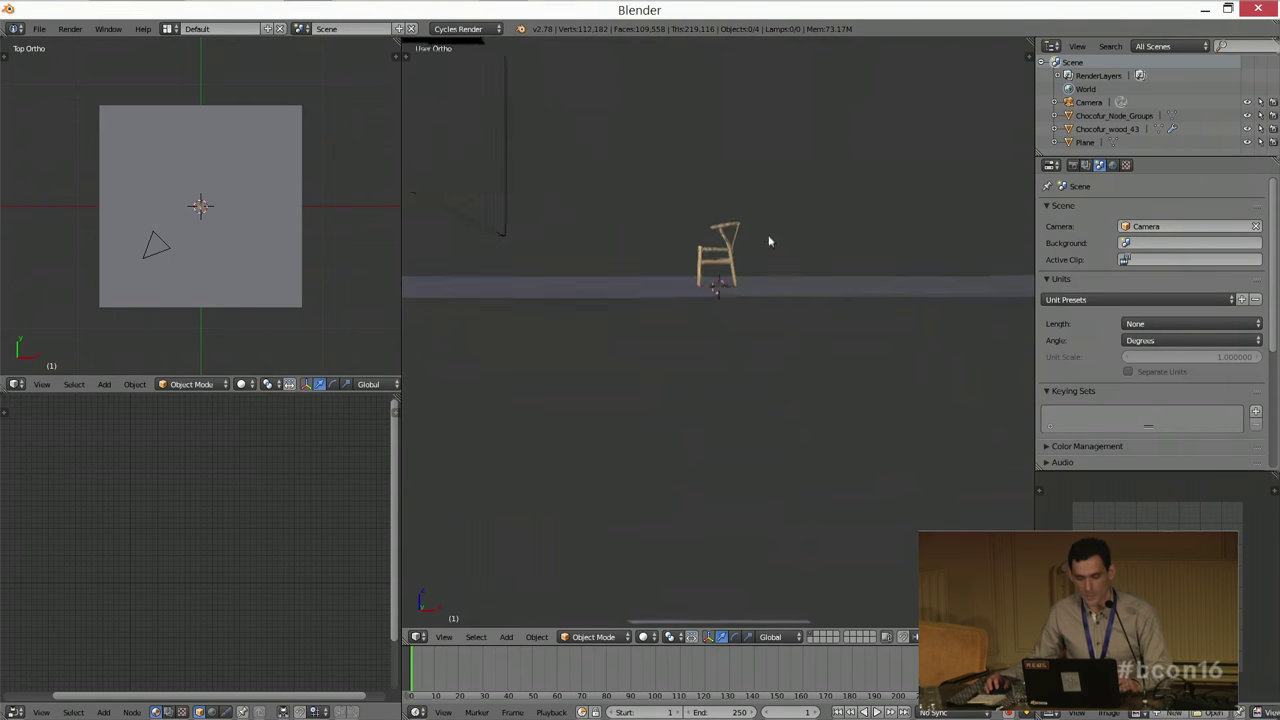
{"action": "middle_click_drag", "start_coordinate": [763, 228], "coordinate": [775, 255], "text": "shift"}
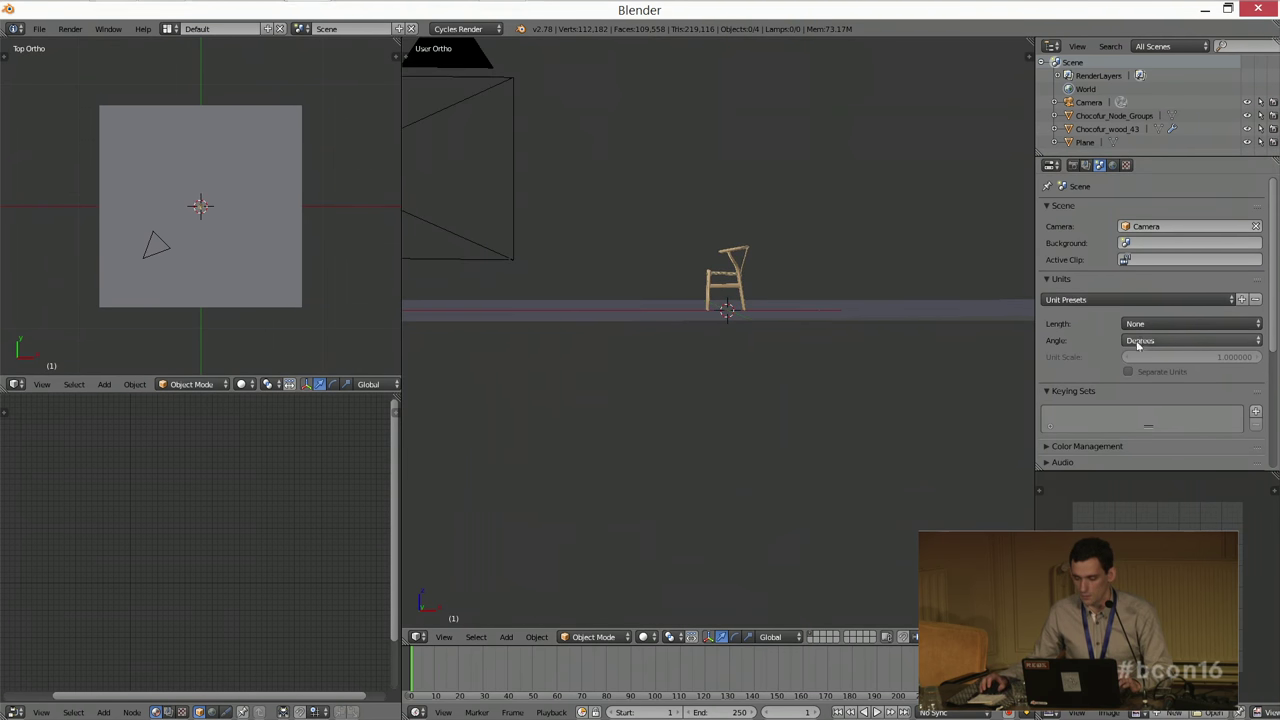
{"action": "key", "text": "KP_1"}
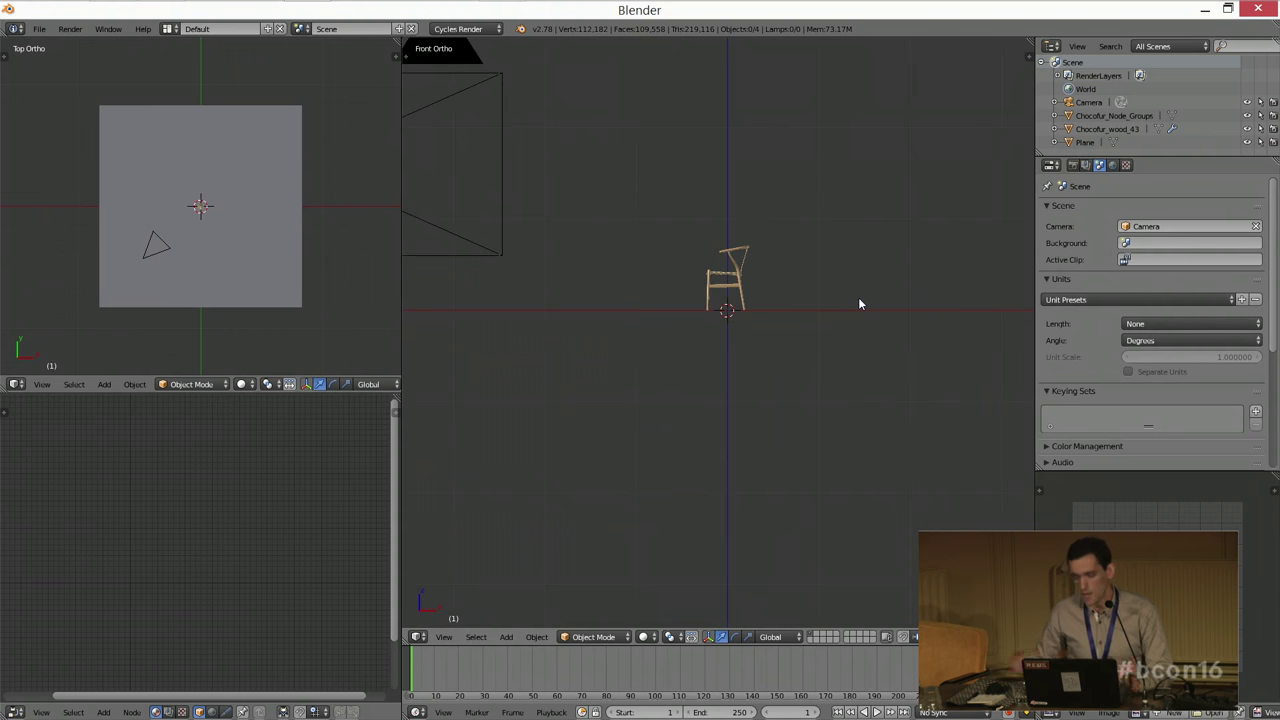
{"action": "scroll", "coordinate": [860, 302], "scroll_direction": "up", "scroll_amount": 4}
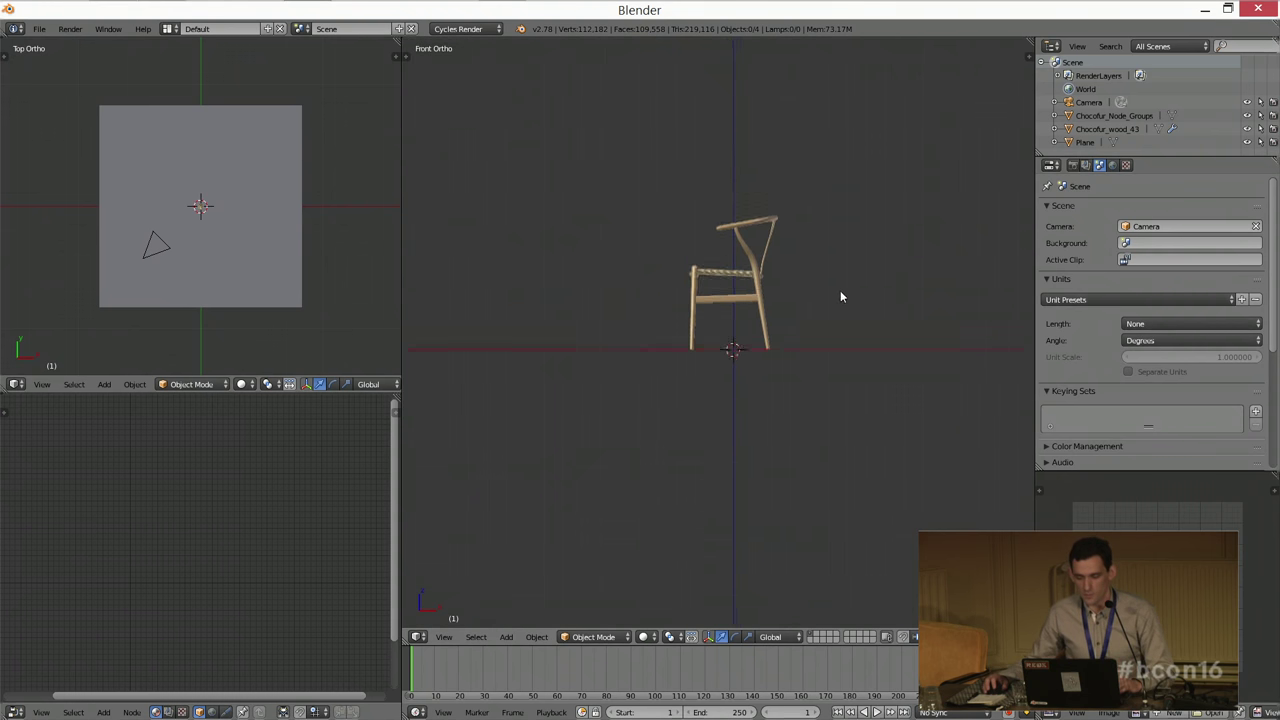
{"action": "right_click", "coordinate": [725, 251]}
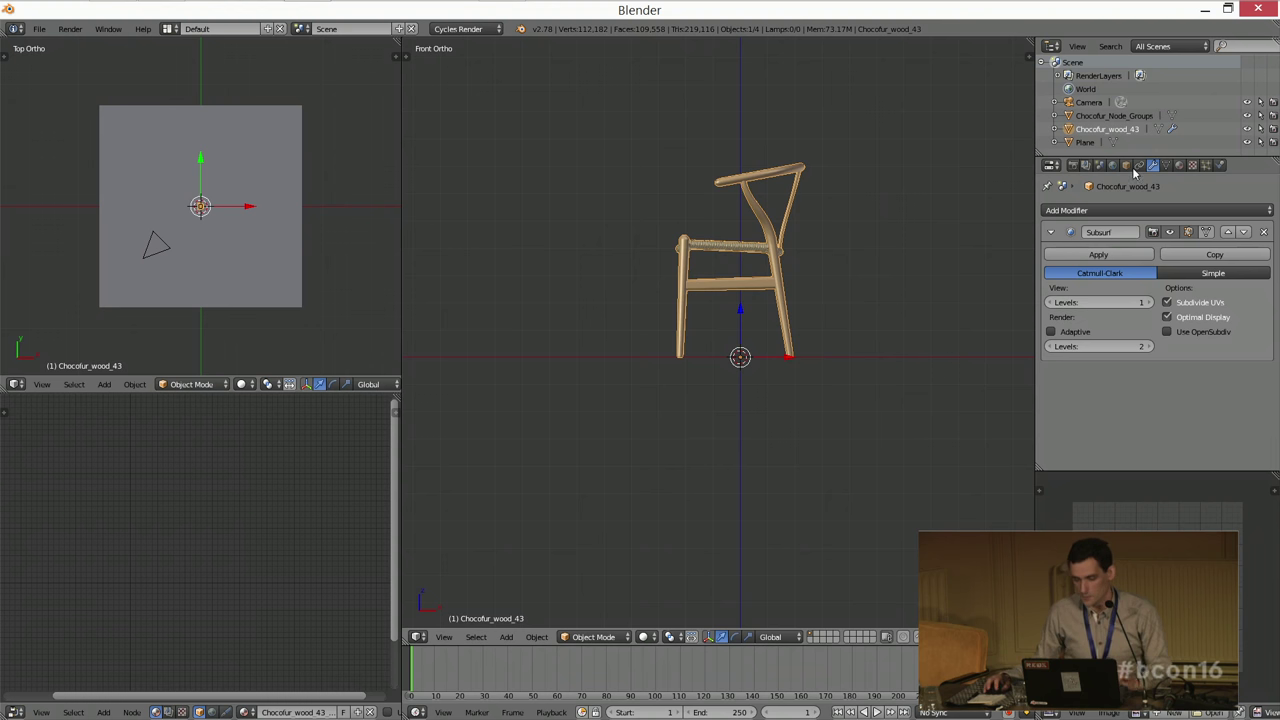
{"action": "left_click", "coordinate": [1099, 165]}
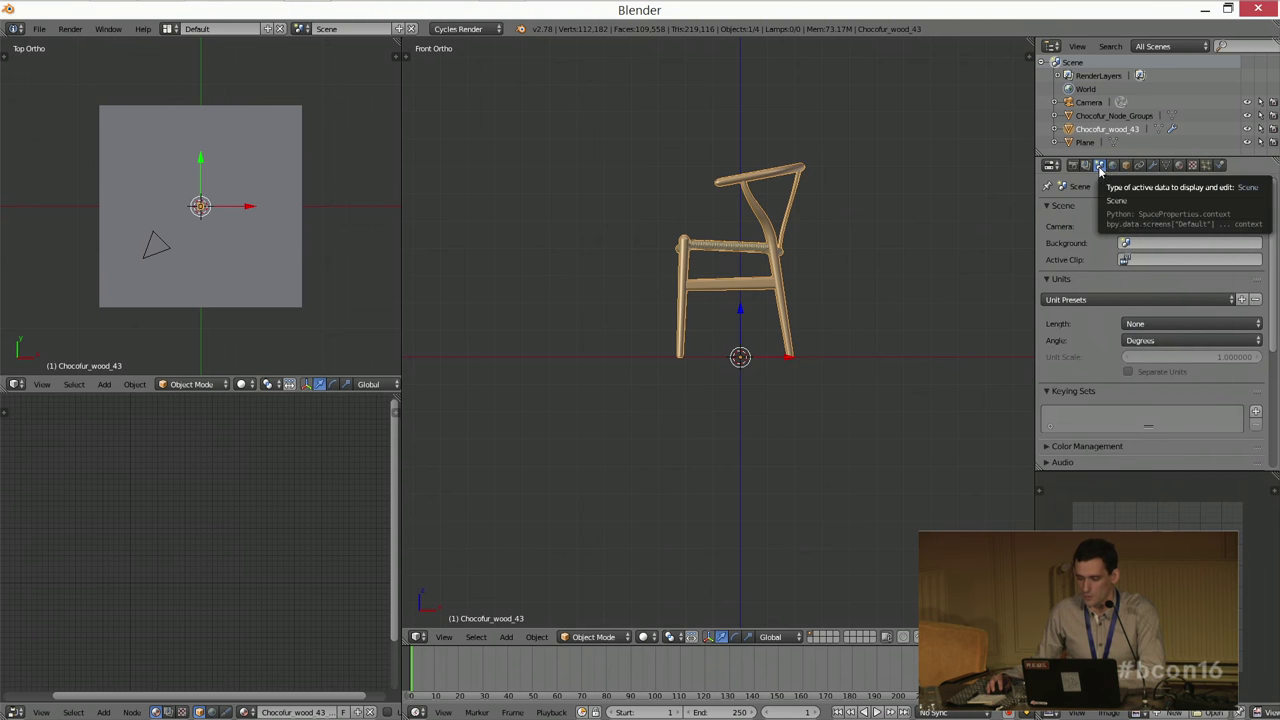
Step: Set the scene's unit system to Metric
{"action": "left_click", "coordinate": [1134, 330]}
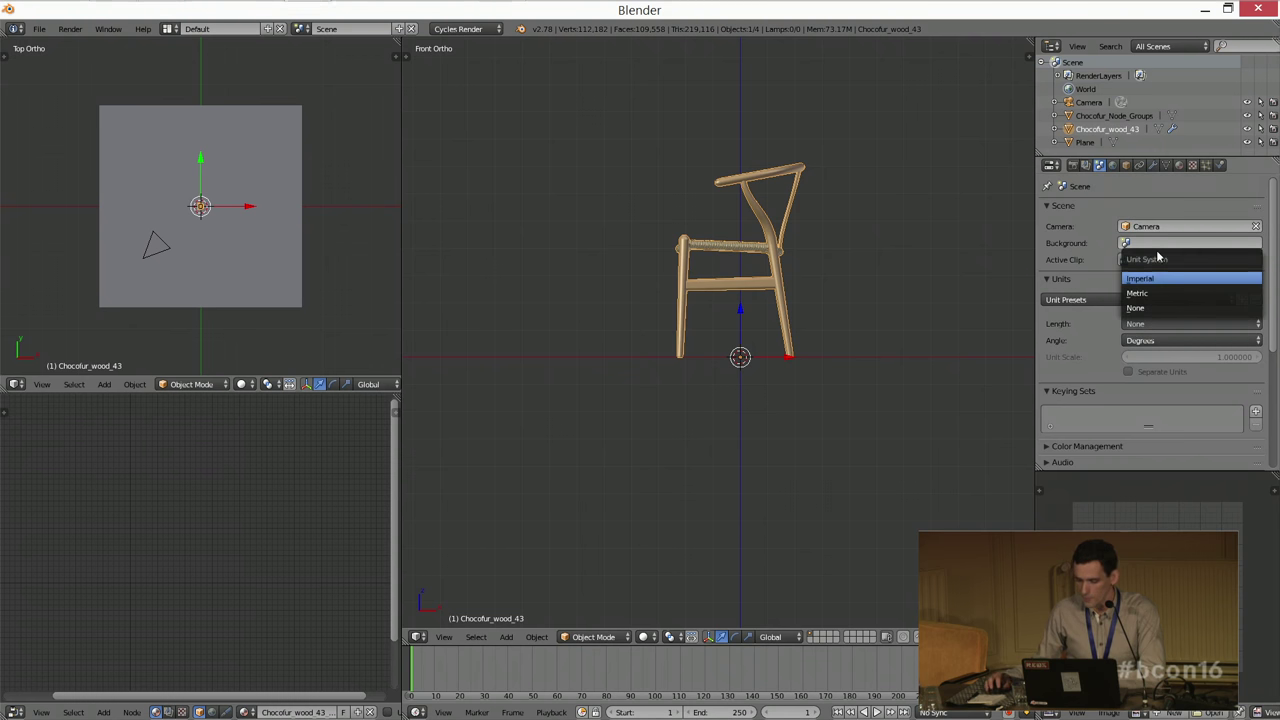
{"action": "left_click", "coordinate": [1150, 294]}
{"action": "scroll", "coordinate": [741, 510], "scroll_direction": "down", "scroll_amount": 4}
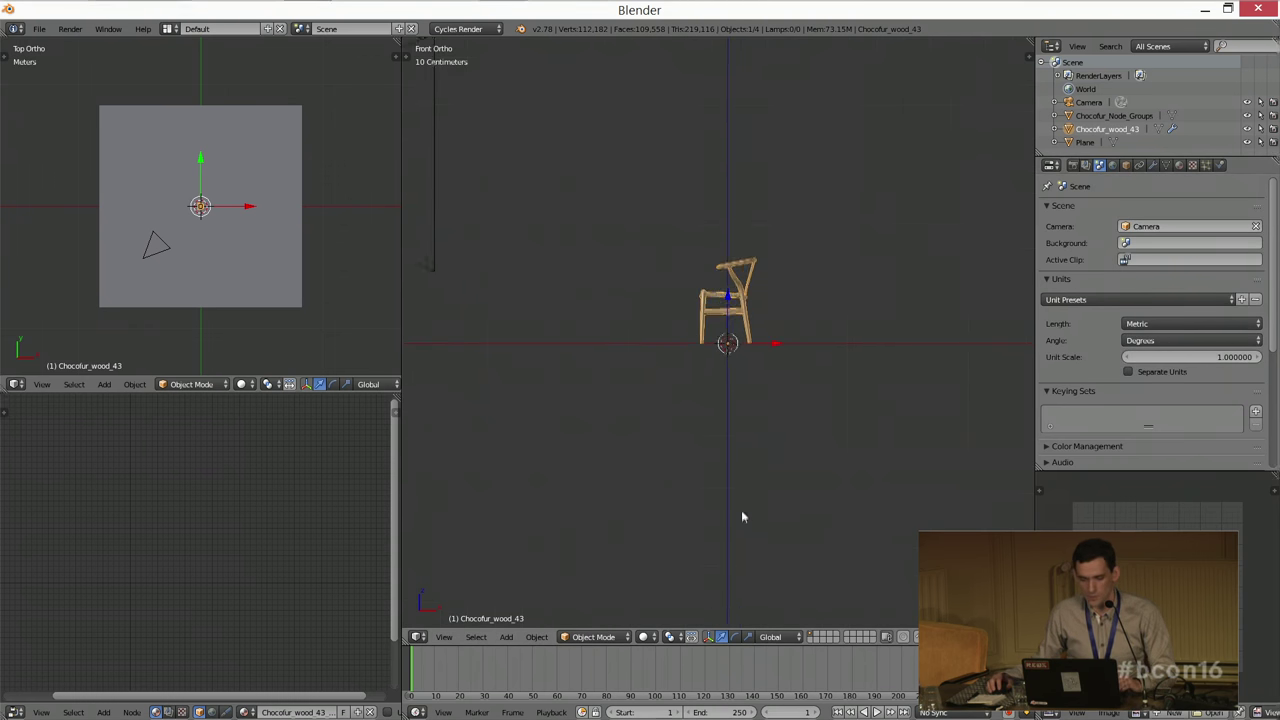
{"action": "scroll", "coordinate": [797, 300], "scroll_direction": "down", "scroll_amount": 3}
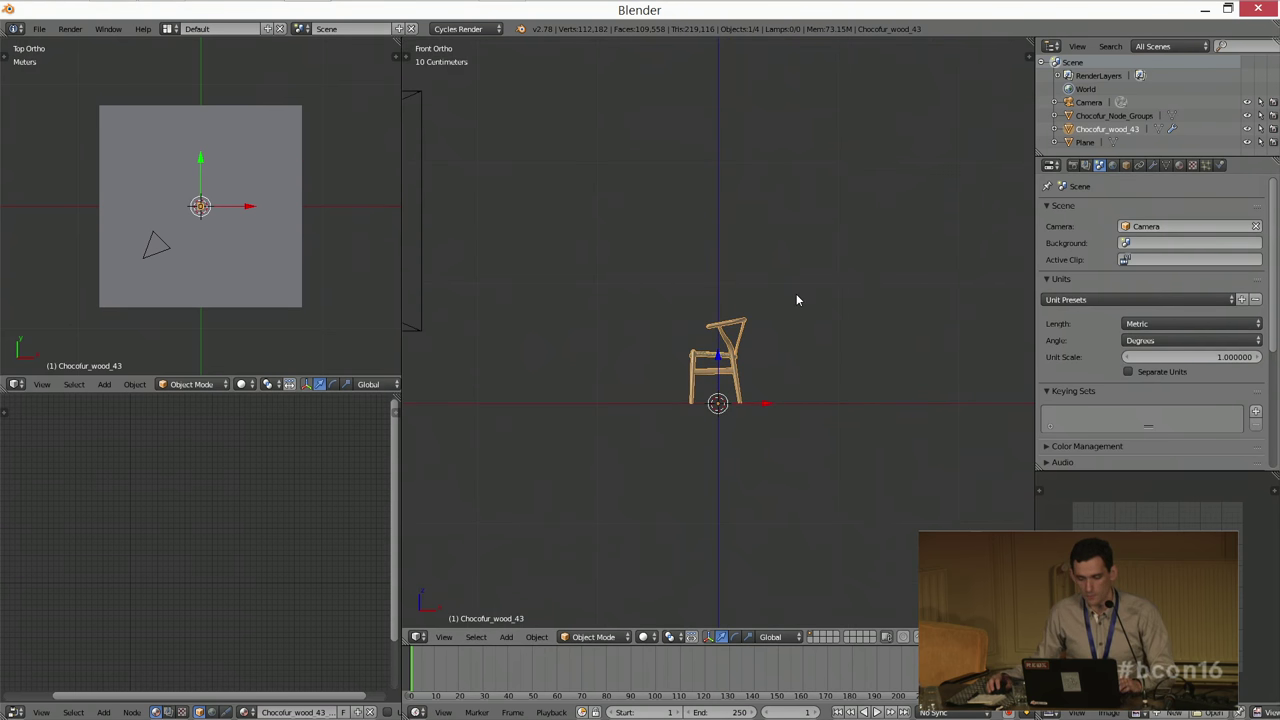
Step: Scale the chair down to about 0.9 and orbit to an angled view
{"action": "scroll", "coordinate": [796, 293], "scroll_direction": "up", "scroll_amount": 4}
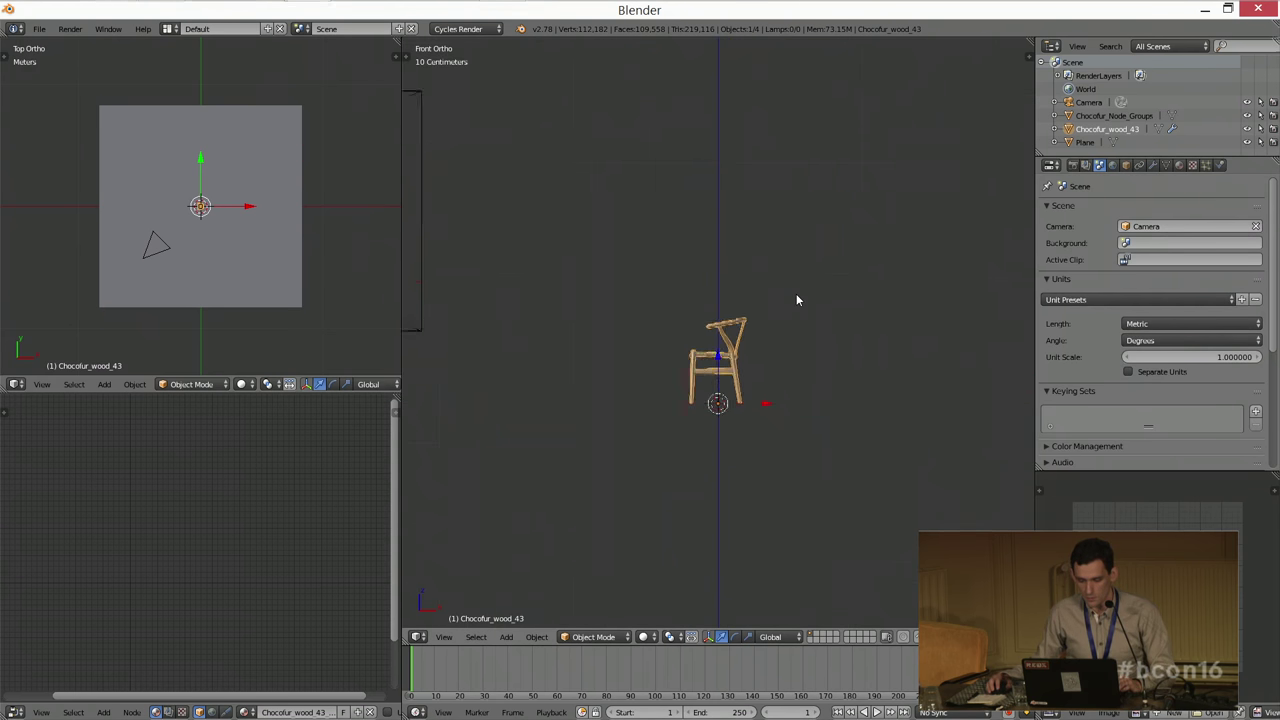
{"action": "scroll", "coordinate": [786, 325], "scroll_direction": "up", "scroll_amount": 3}
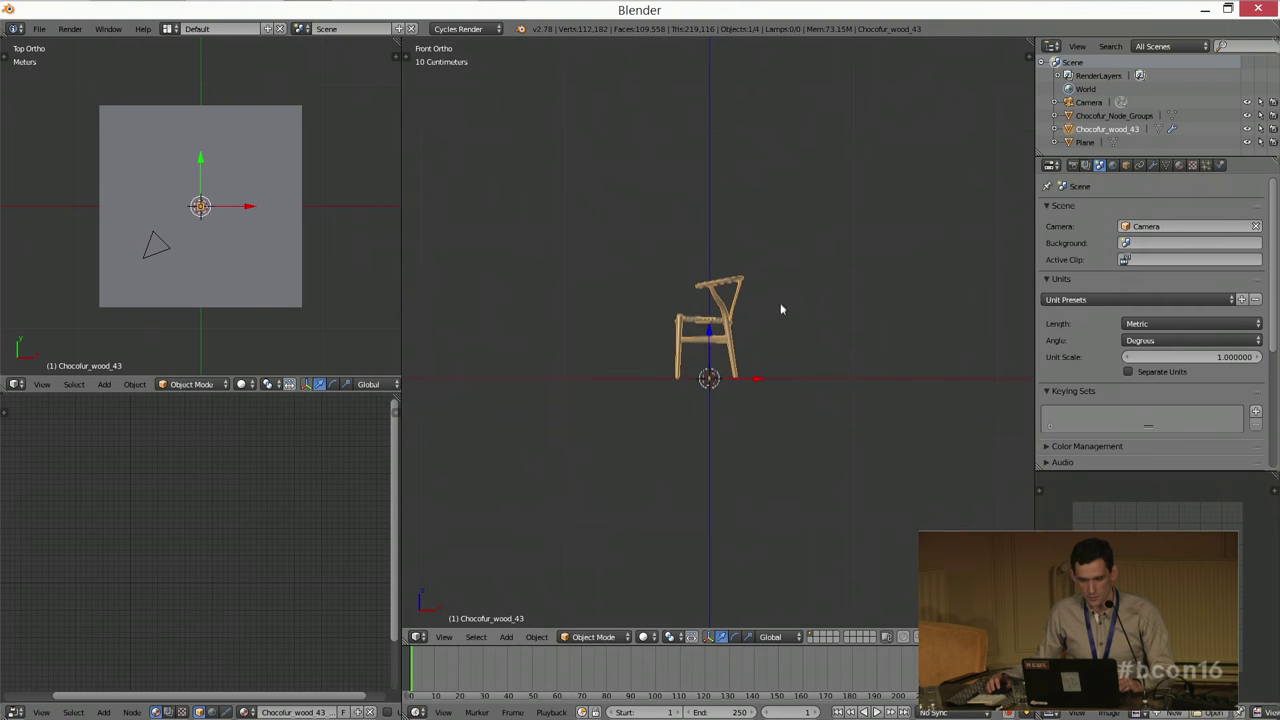
{"action": "scroll", "coordinate": [777, 314], "scroll_direction": "up", "scroll_amount": 1}
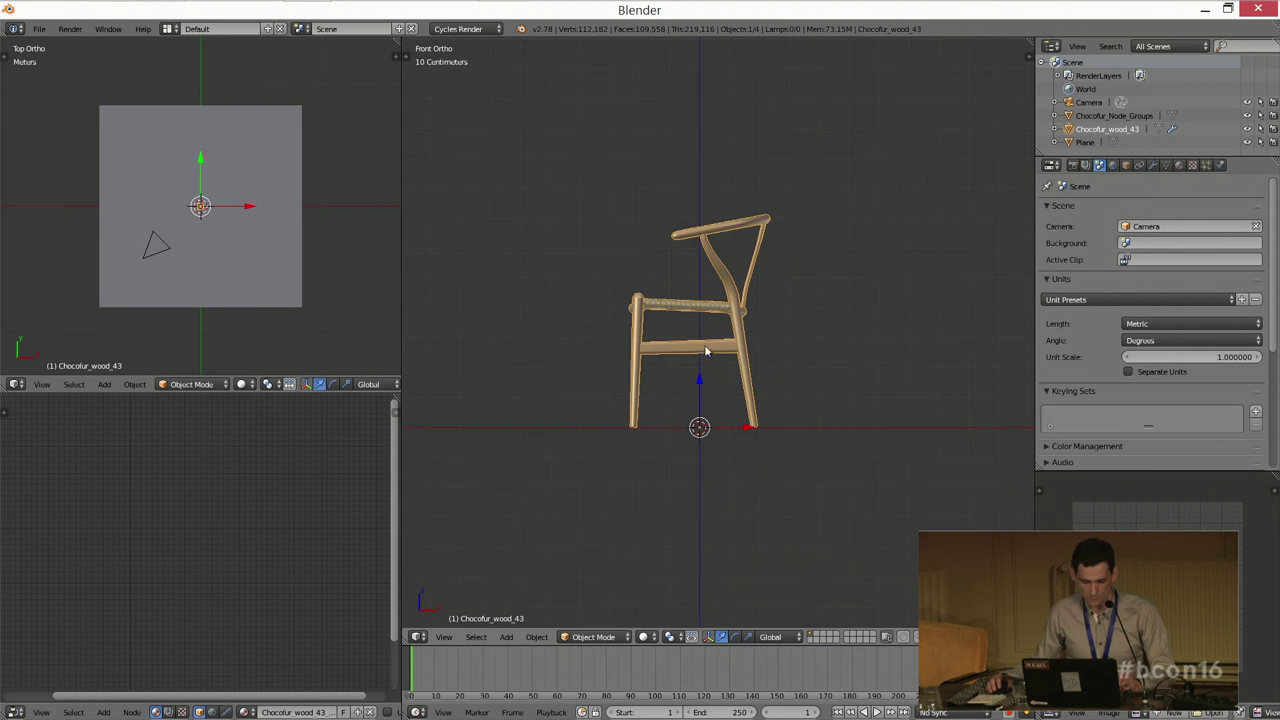
{"action": "scroll", "coordinate": [800, 275], "scroll_direction": "up", "scroll_amount": 1}
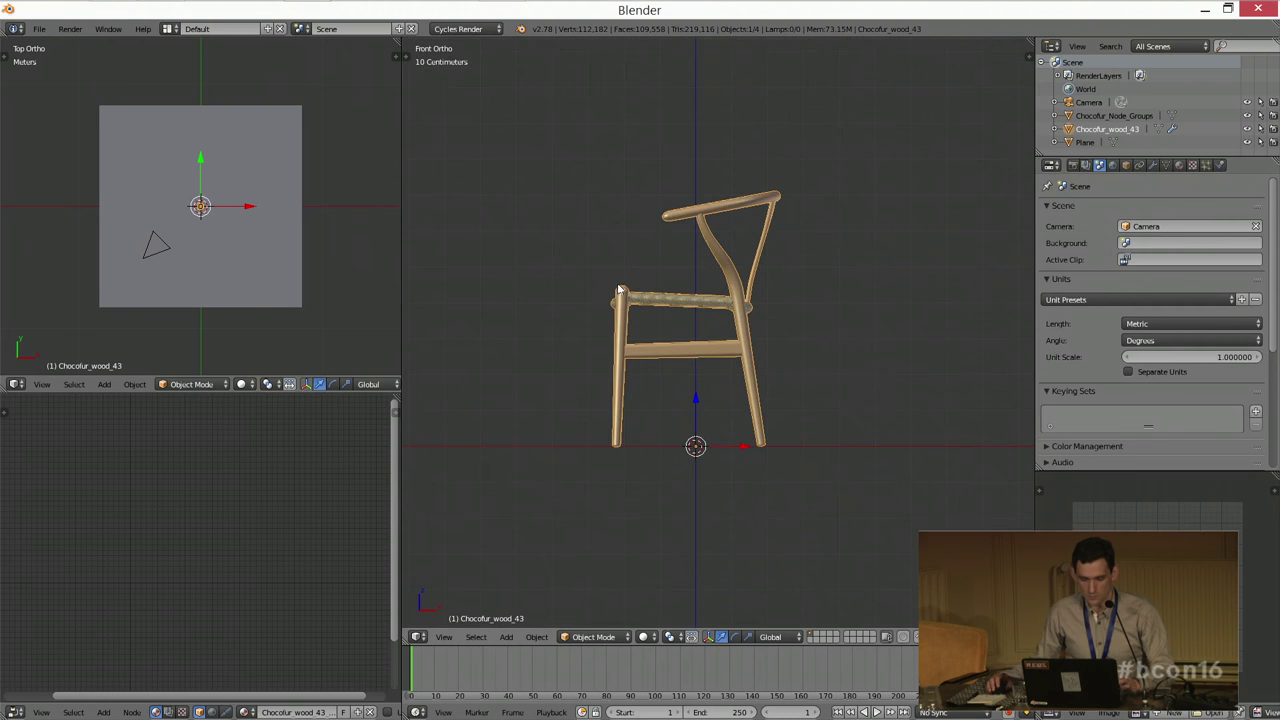
{"action": "key", "text": "s"}
{"action": "left_click", "coordinate": [737, 244]}
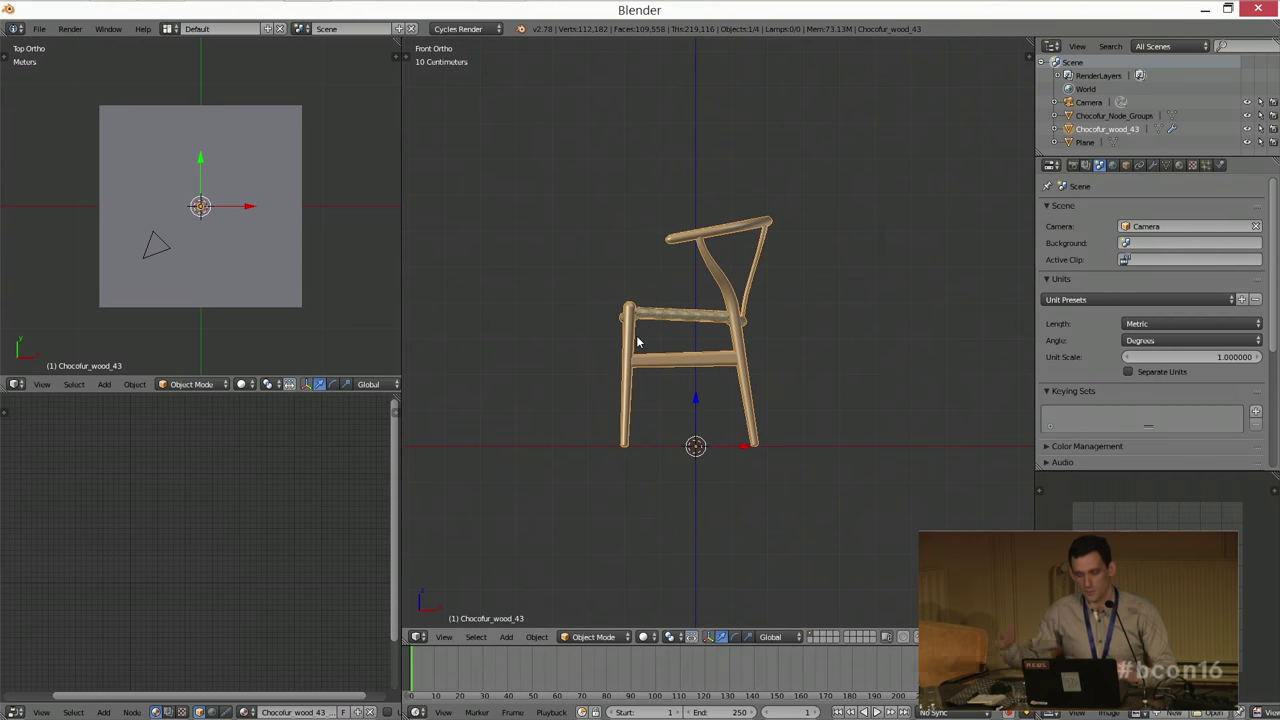
{"action": "middle_click_drag", "start_coordinate": [637, 343], "coordinate": [717, 336]}
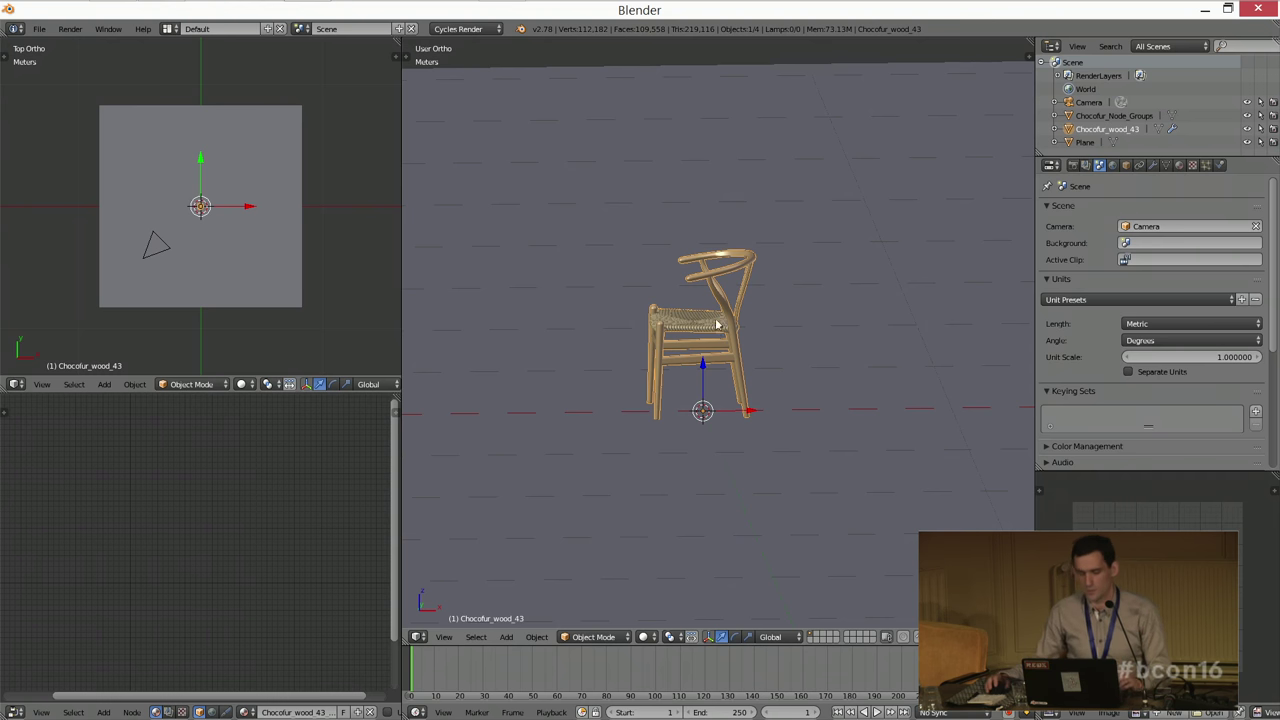
Step: Inspect the chair from tilted and side angles in wireframe, then in rendered shading
{"action": "scroll", "coordinate": [717, 335], "scroll_direction": "down", "scroll_amount": 3}
{"action": "middle_click_drag", "start_coordinate": [717, 335], "coordinate": [566, 417]}
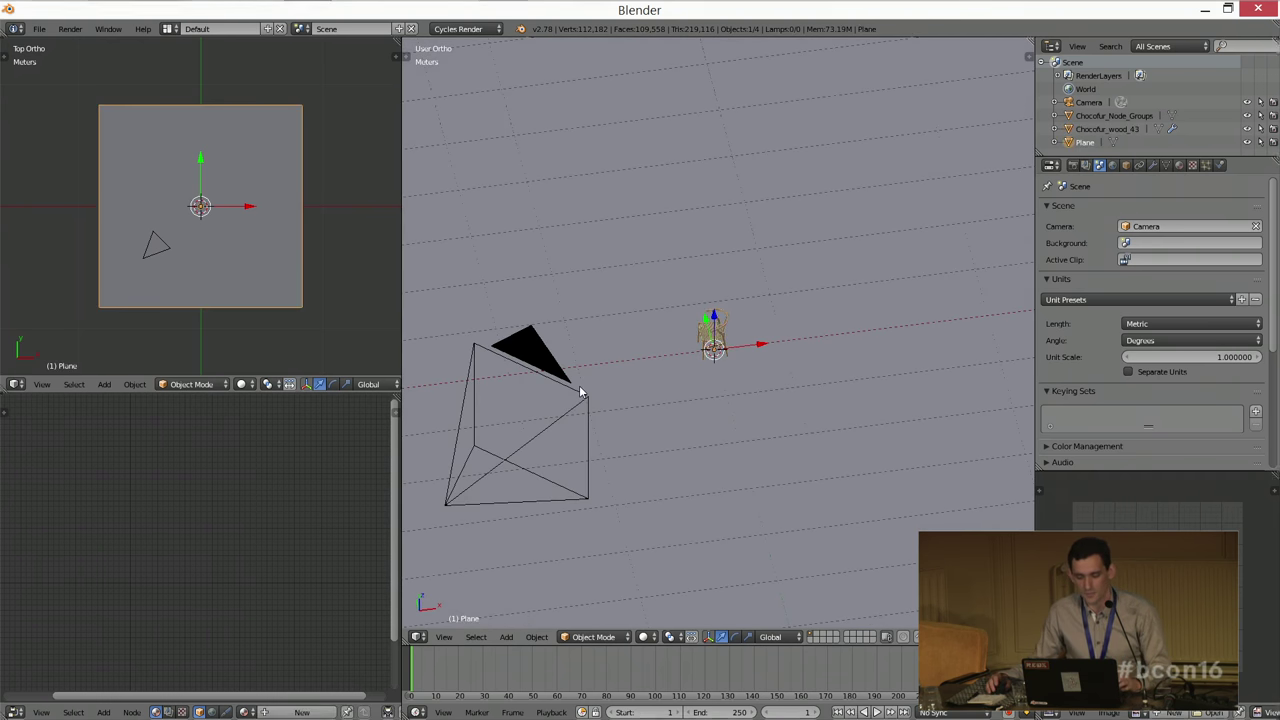
{"action": "scroll", "coordinate": [709, 339], "scroll_direction": "up", "scroll_amount": 4}
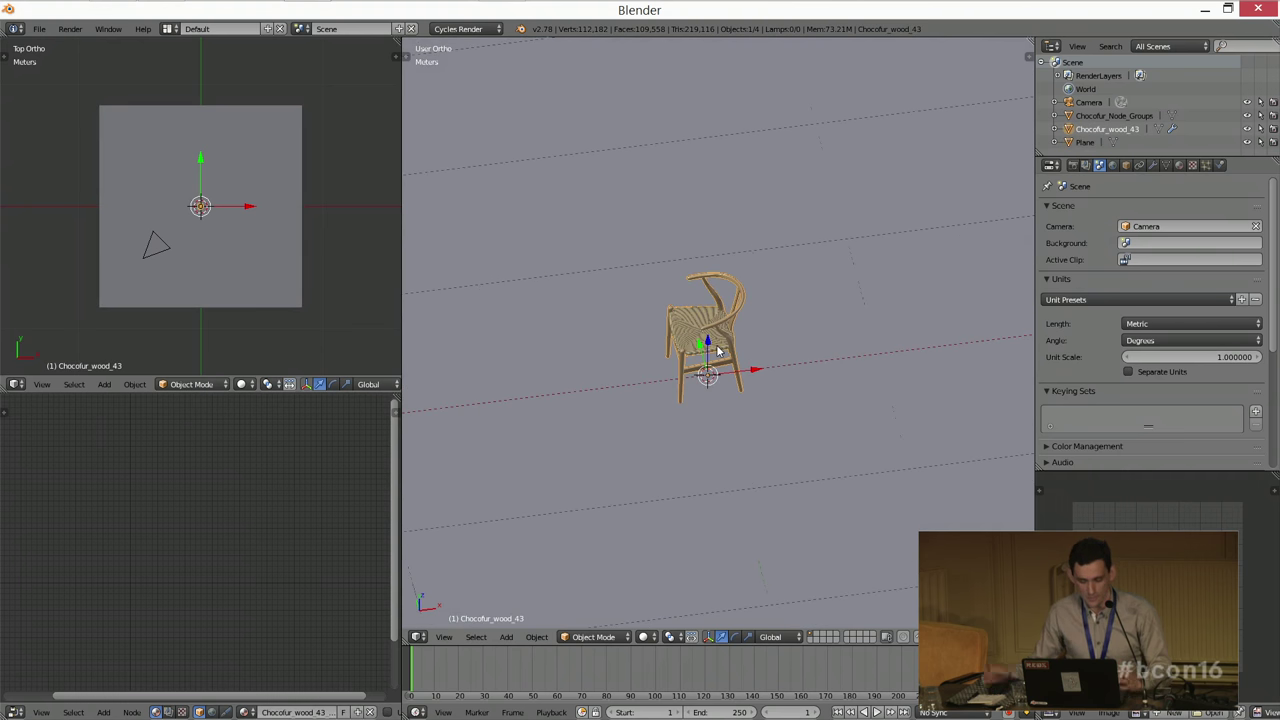
{"action": "scroll", "coordinate": [716, 345], "scroll_direction": "up", "scroll_amount": 1}
{"action": "key", "text": "z"}
{"action": "scroll", "coordinate": [709, 339], "scroll_direction": "up", "scroll_amount": 2}
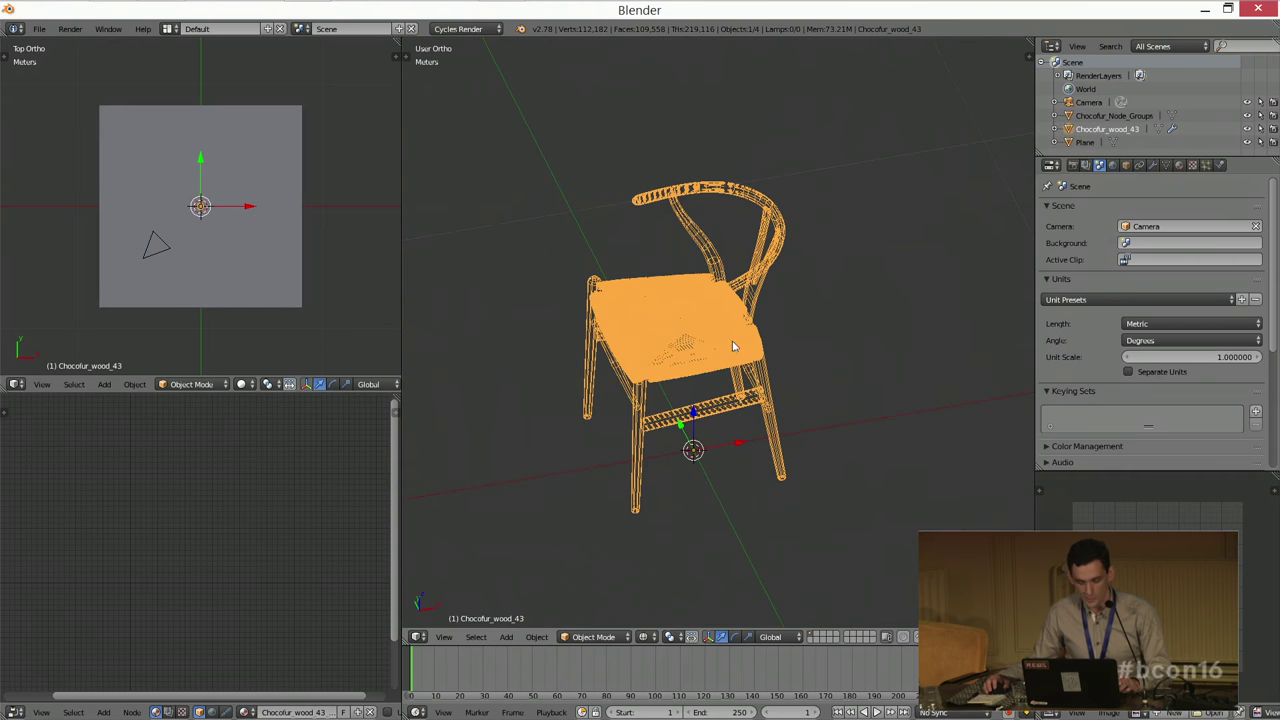
{"action": "key", "text": "KP_4"}
{"action": "key", "text": "KP_4"}
{"action": "key", "text": "KP_4"}
{"action": "key", "text": "shift+z"}
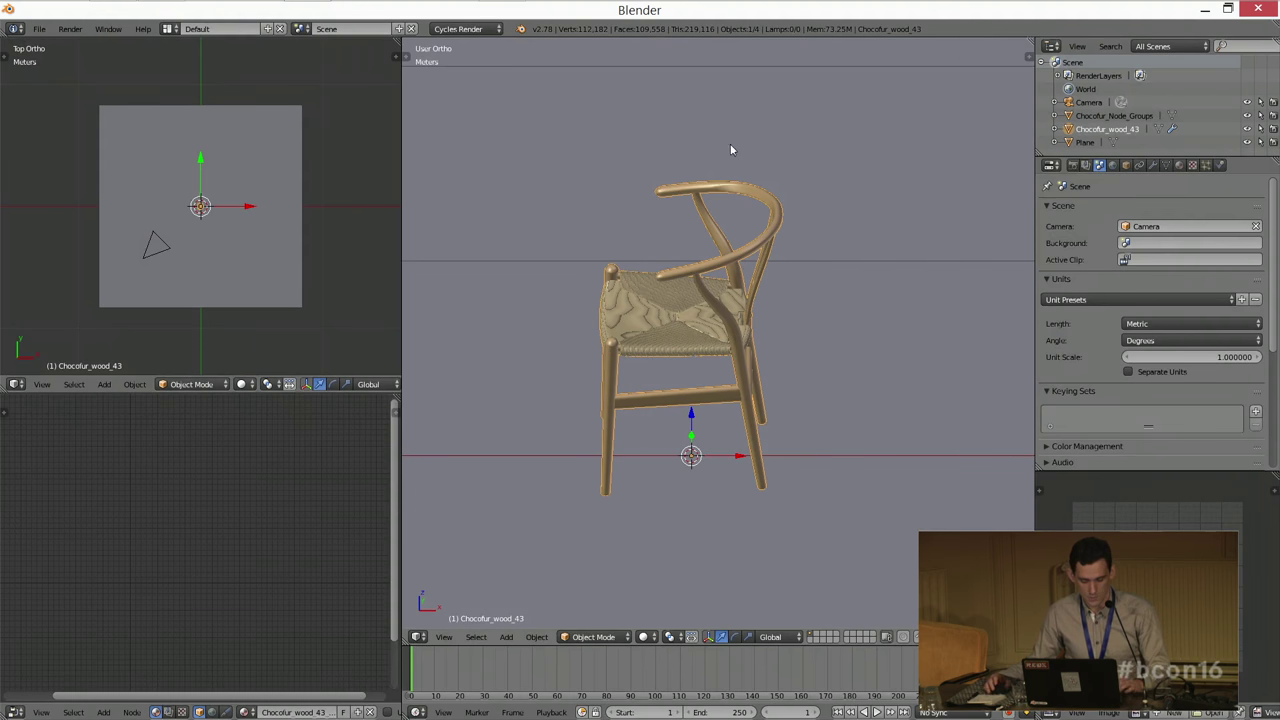
Step: Apply the chair's Rotation & Scale and view it from directly above
{"action": "key", "text": "ctrl+a"}
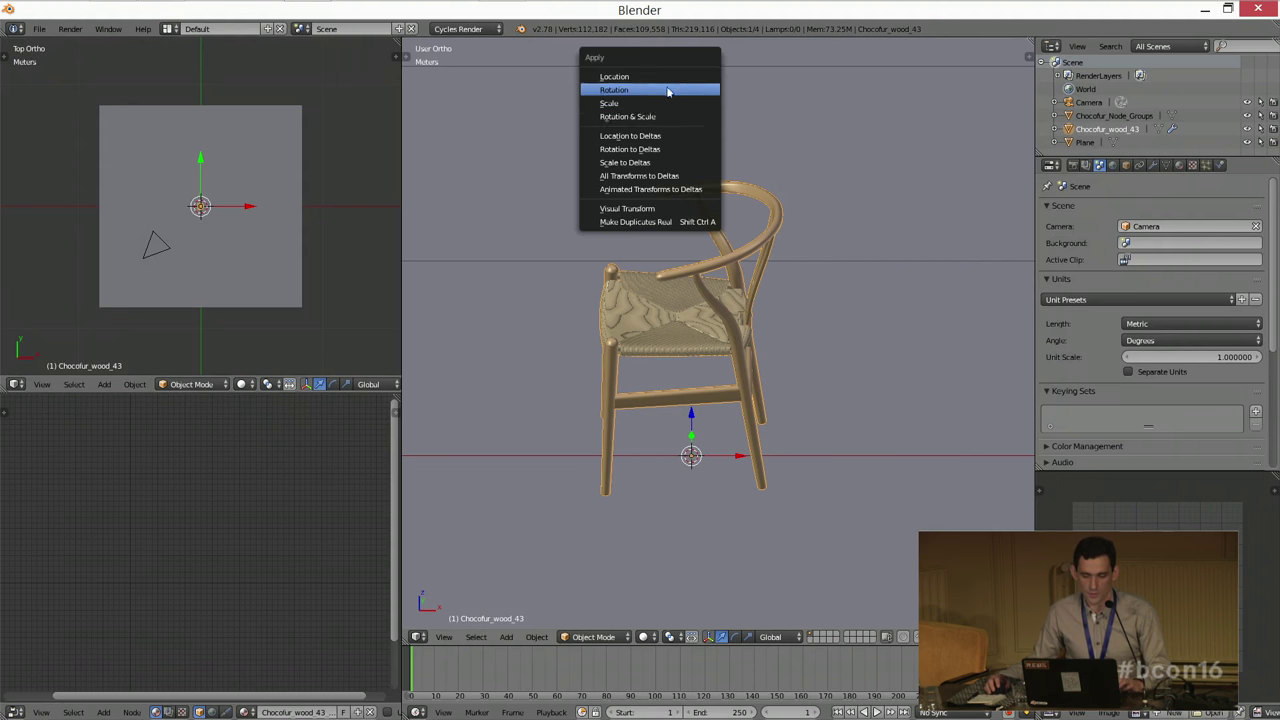
{"action": "left_click", "coordinate": [620, 118]}
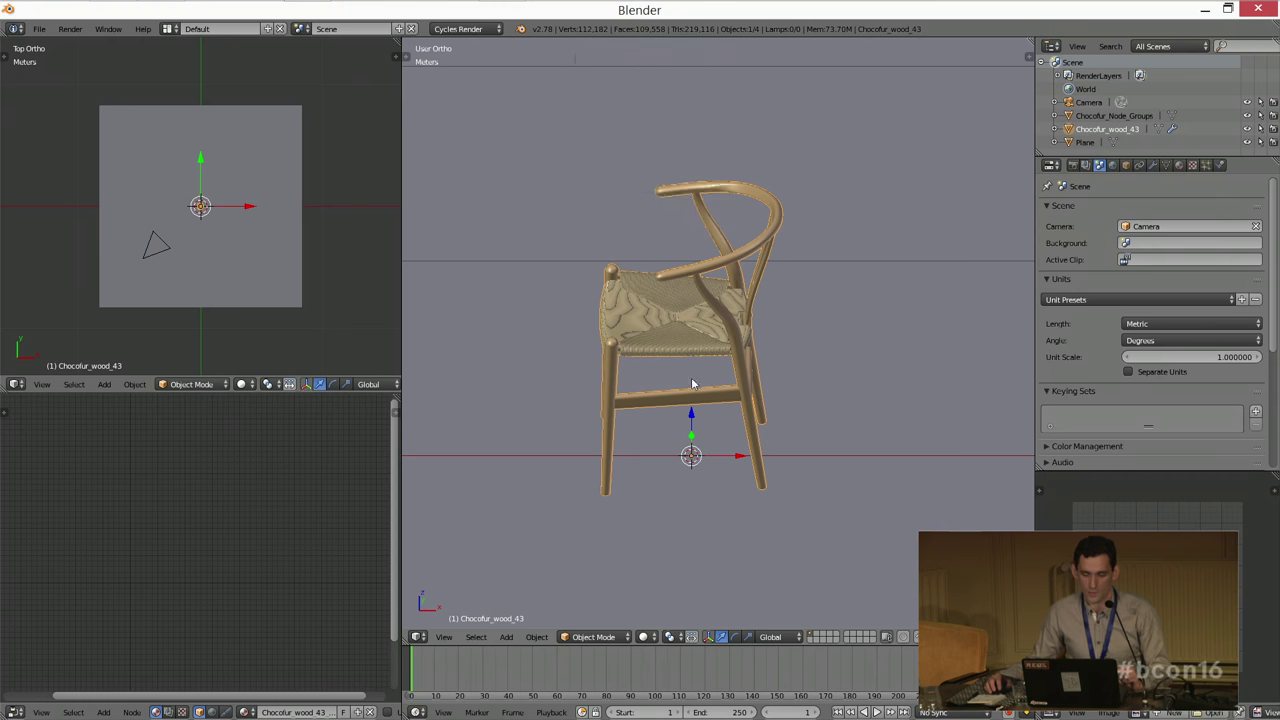
{"action": "key", "text": "KP_7"}
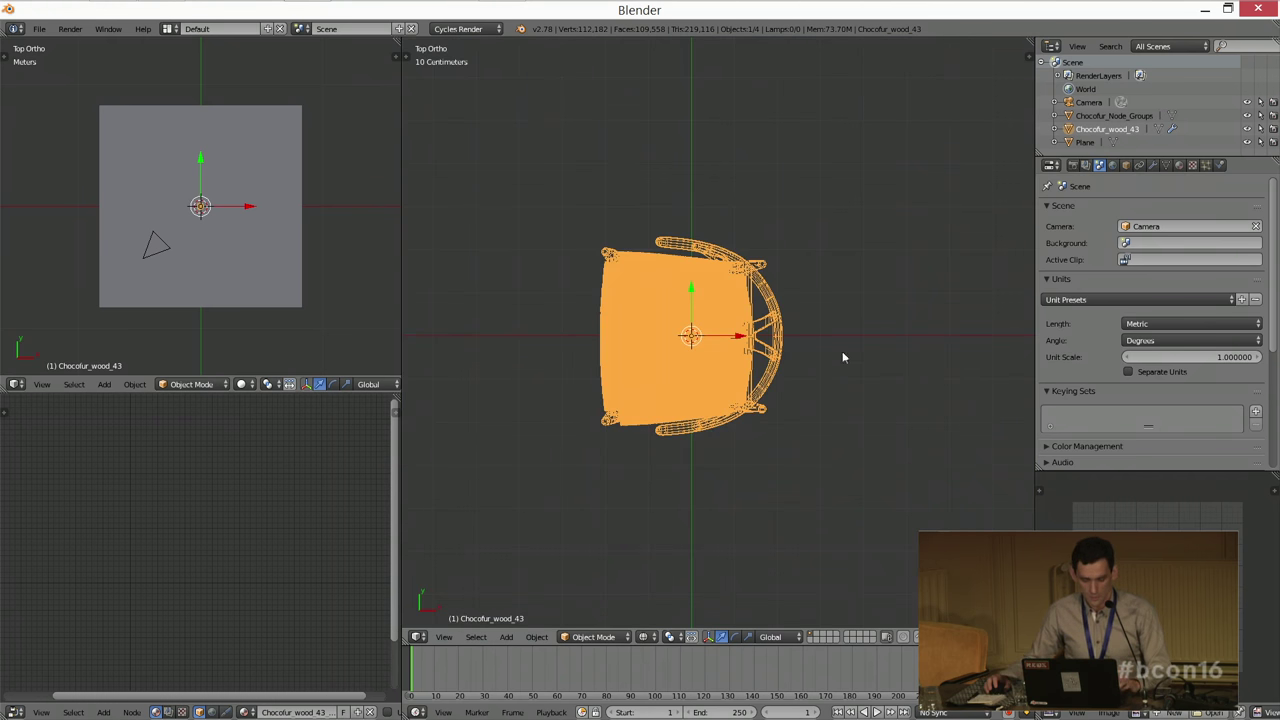
Step: Select the chair and rotate it roughly 40° in top view
{"action": "key", "text": "a"}
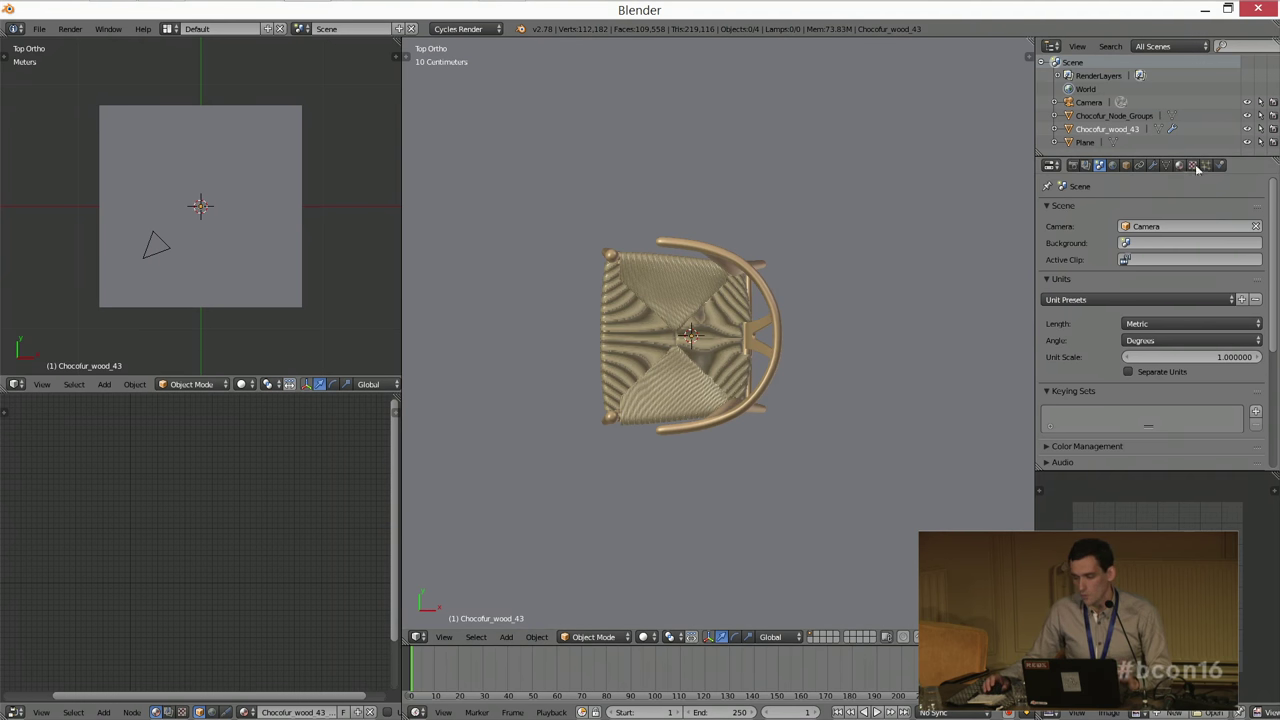
{"action": "right_click", "coordinate": [722, 335]}
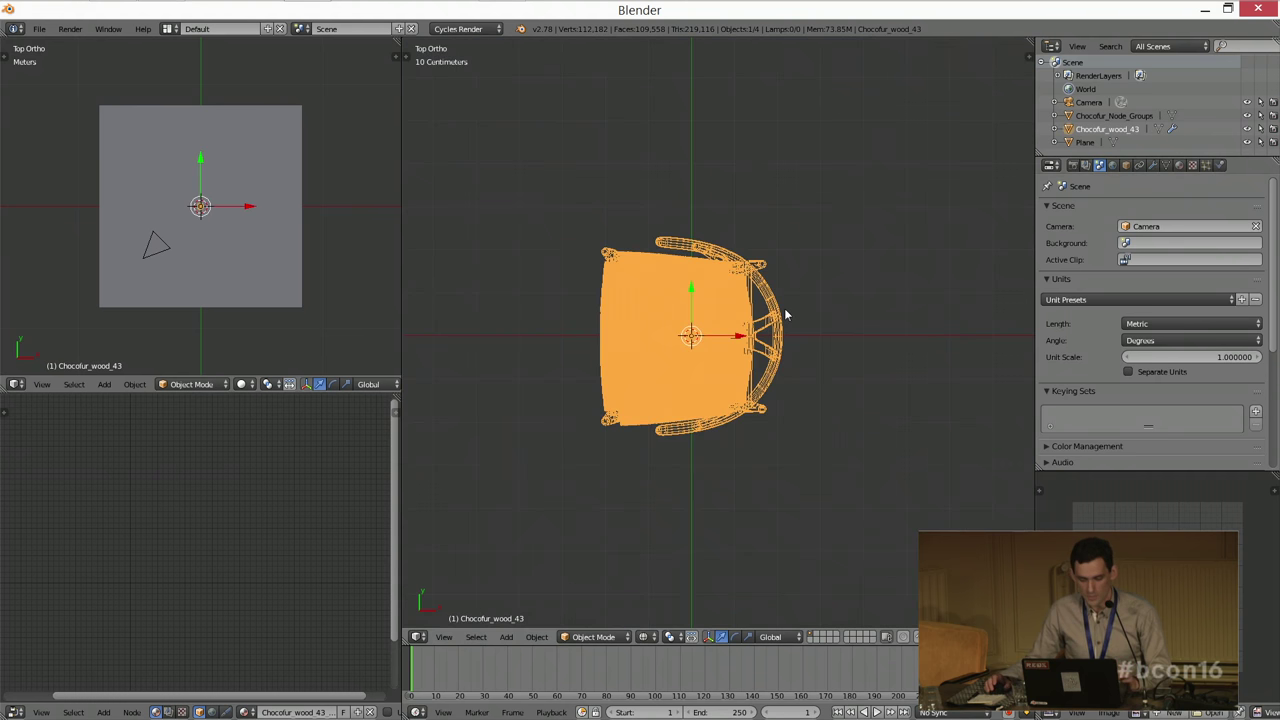
{"action": "key", "text": "r"}
{"action": "left_click", "coordinate": [779, 204]}
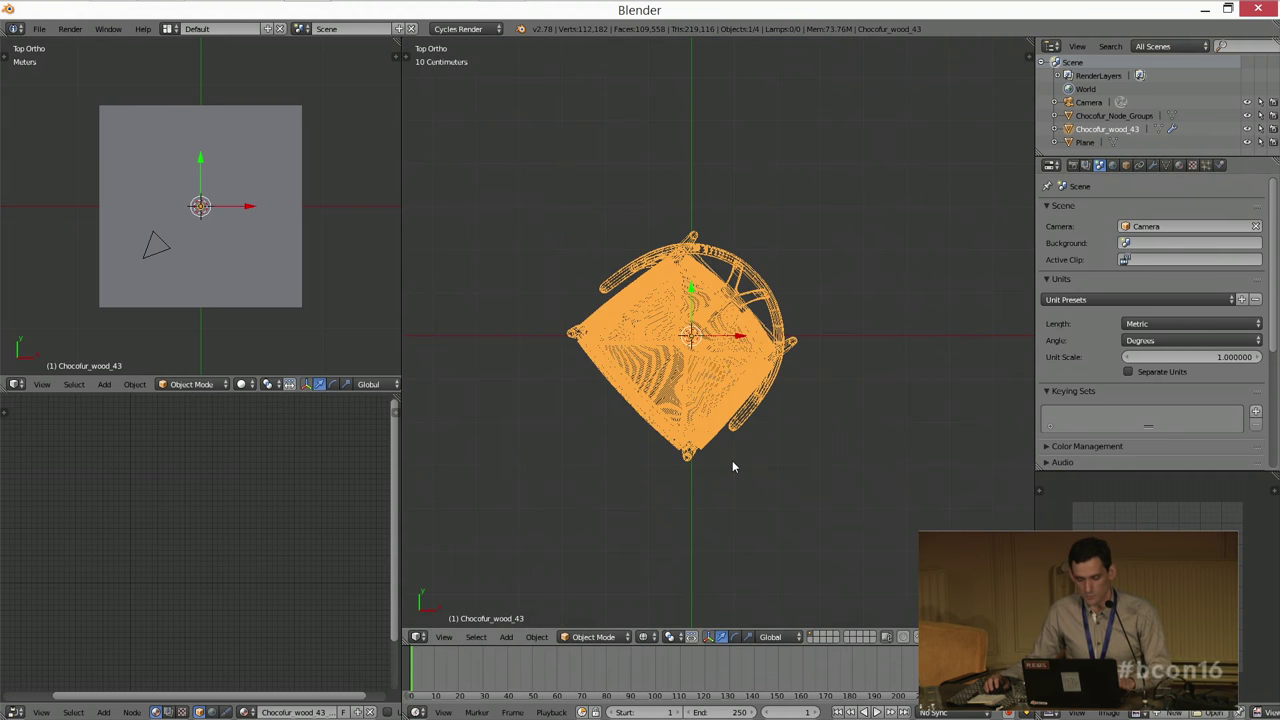
Step: Reselect the chair and set the transform orientation to Normal
{"action": "key", "text": "a"}
{"action": "right_click", "coordinate": [670, 412]}
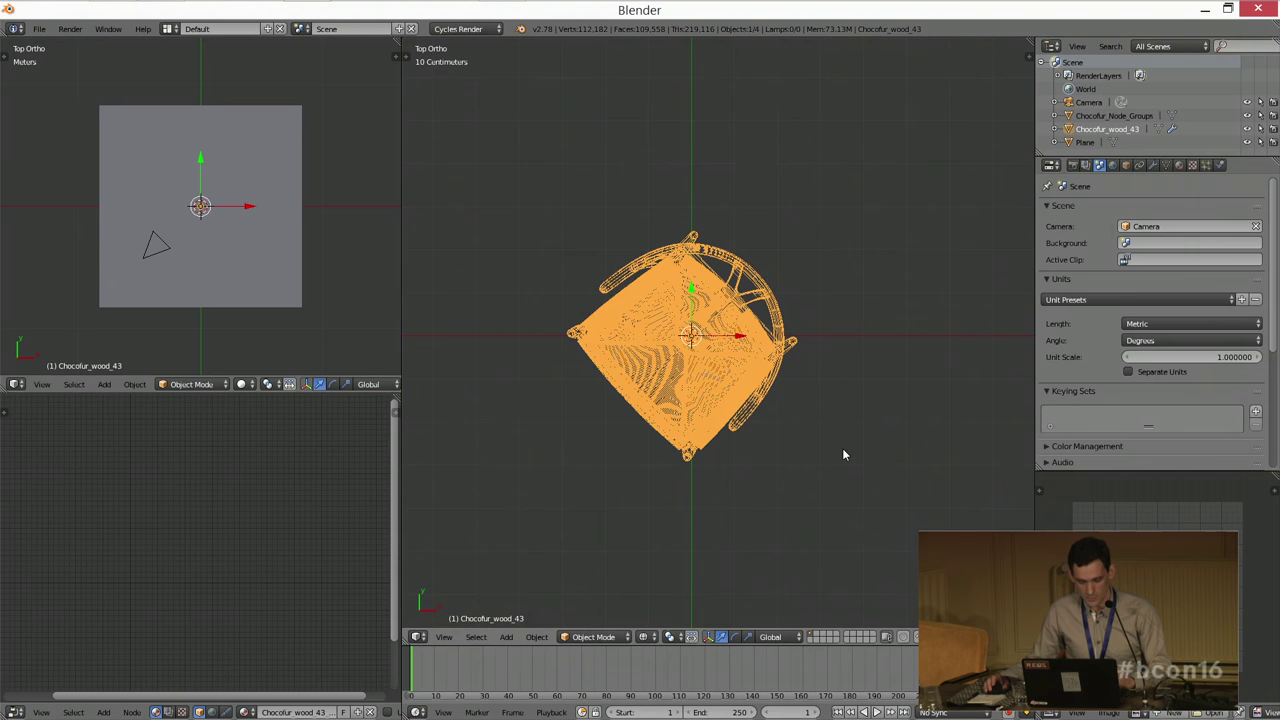
{"action": "key", "text": "alt+space"}
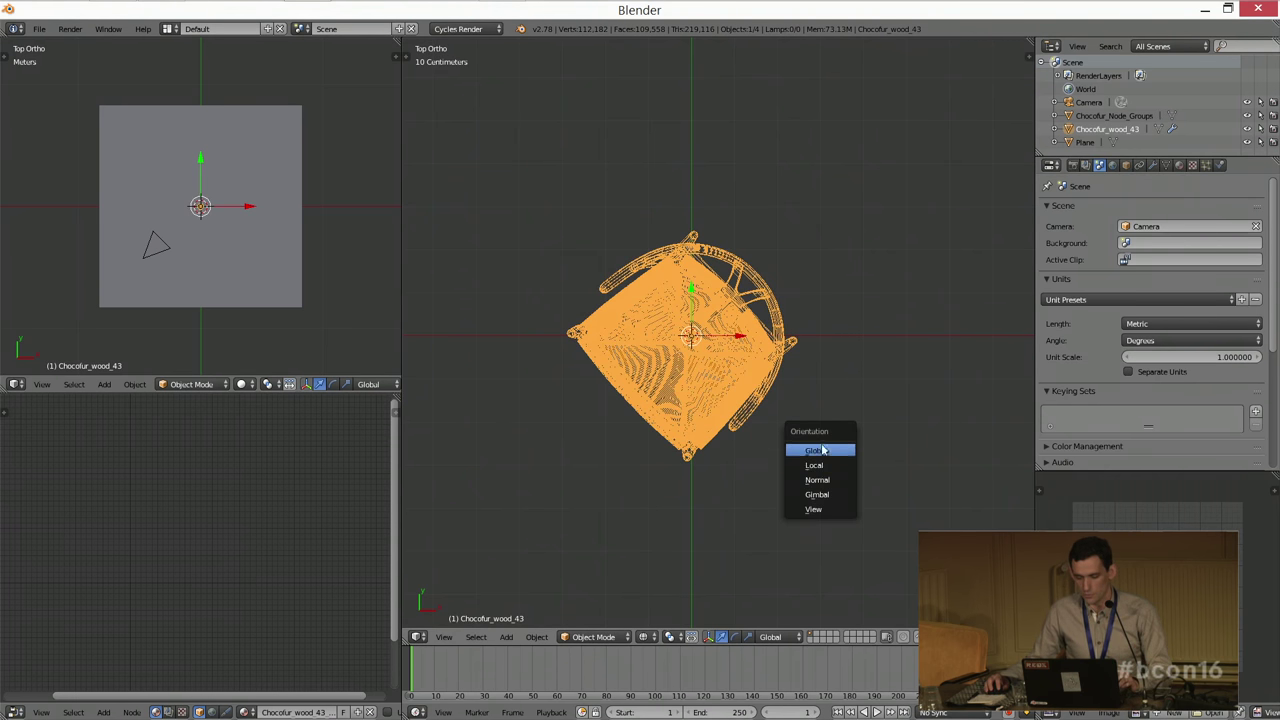
{"action": "left_click", "coordinate": [818, 481]}
Step: Rotate the chair twice more, then apply its rotation
{"action": "key", "text": "a"}
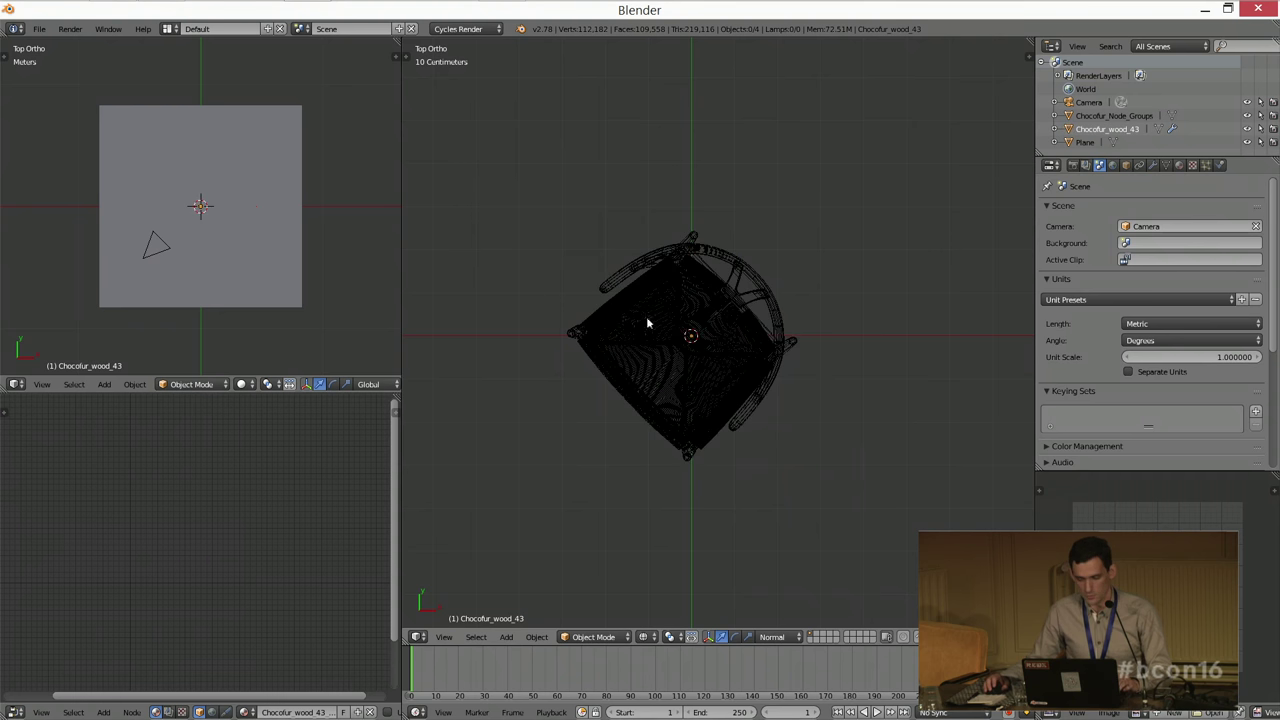
{"action": "right_click", "coordinate": [723, 372]}
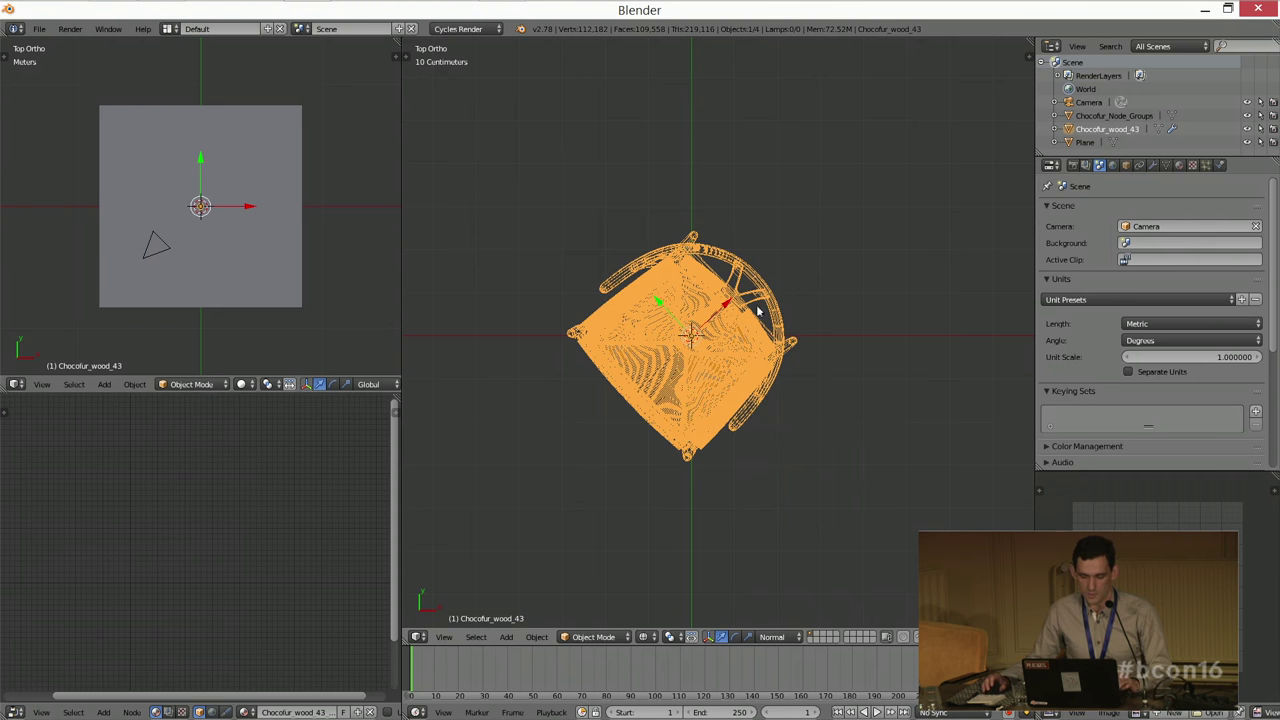
{"action": "key", "text": "r"}
{"action": "left_click", "coordinate": [748, 492]}
{"action": "key", "text": "r"}
{"action": "left_click", "coordinate": [823, 317]}
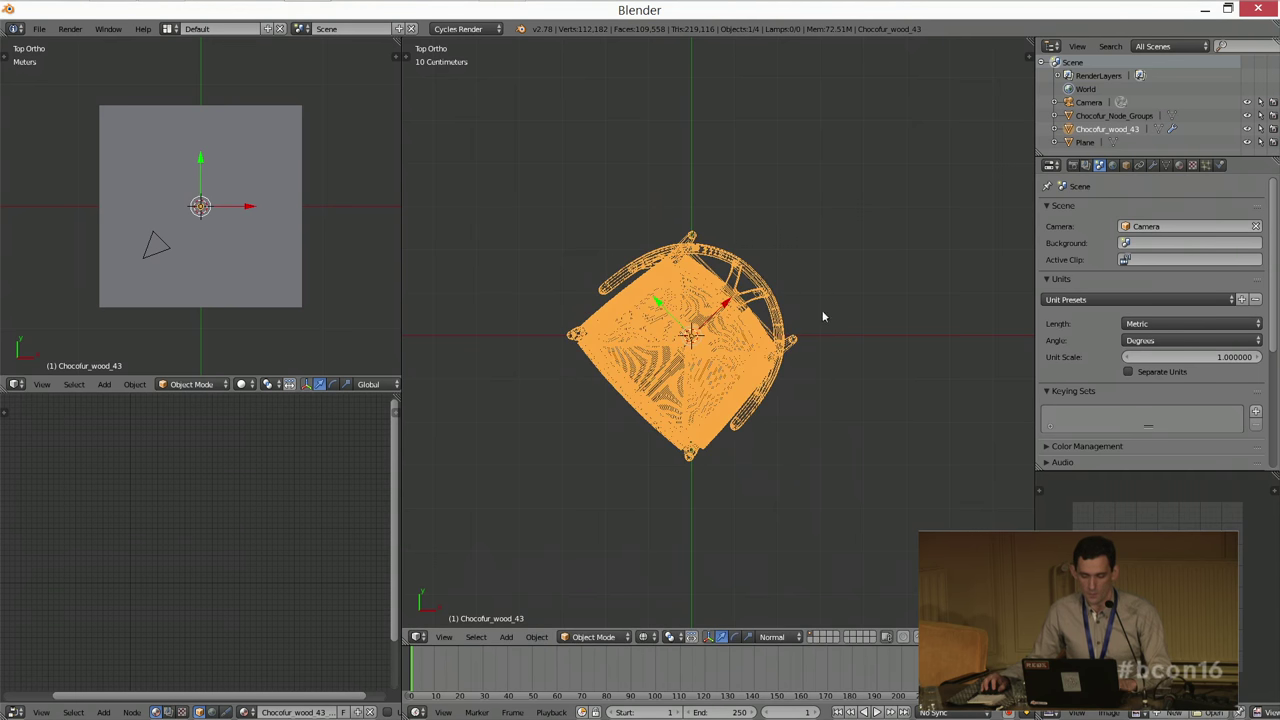
{"action": "key", "text": "ctrl+a"}
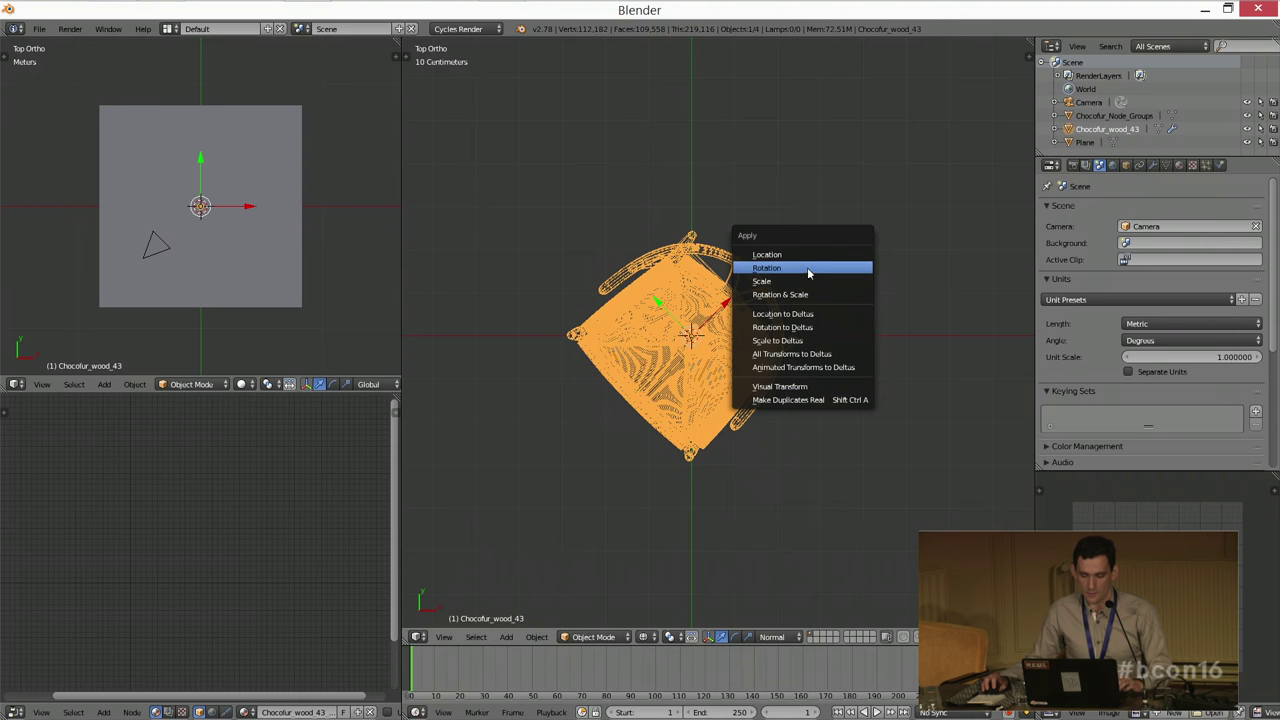
{"action": "left_click", "coordinate": [805, 268]}
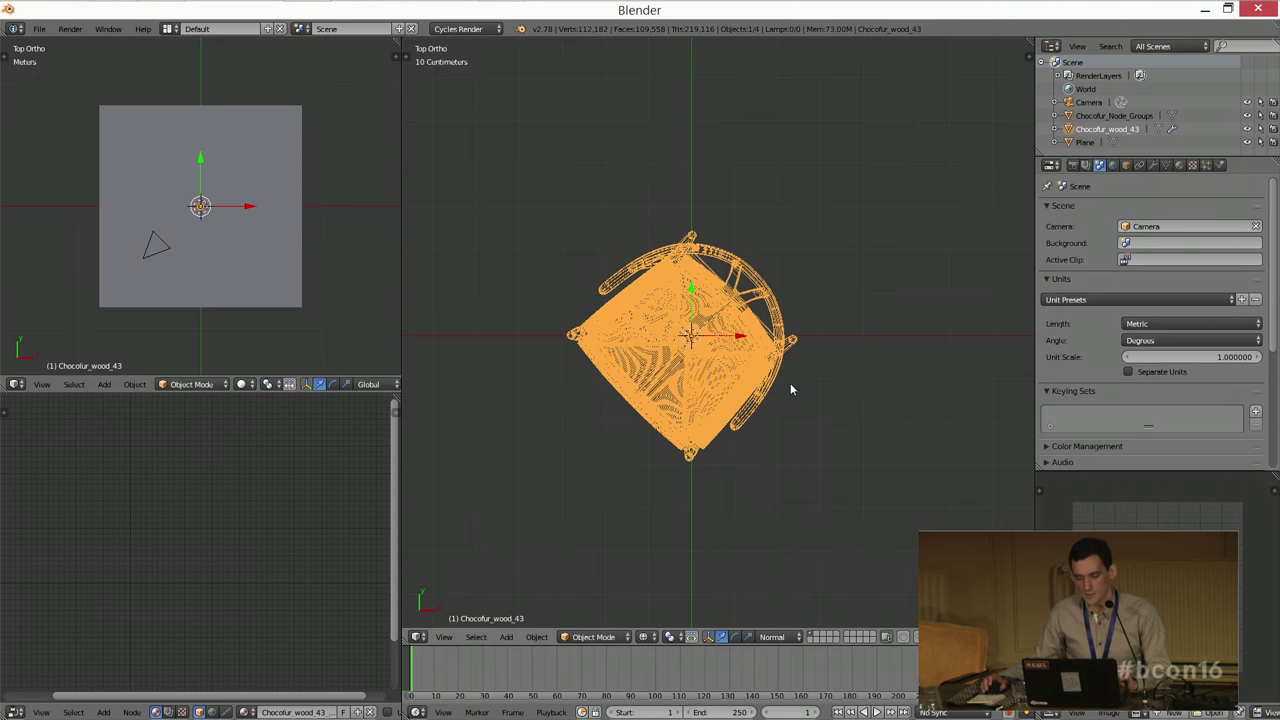
Step: Try a 90° turn with r90 in top view, undo it, and orbit to an angled view
{"action": "mouse_move", "coordinate": [785, 332]}
{"action": "middle_mouse_down"}
{"action": "mouse_move", "coordinate": [831, 354]}
{"action": "mouse_move", "coordinate": [770, 323]}
{"action": "middle_mouse_up"}
{"action": "key", "text": "KP_7"}
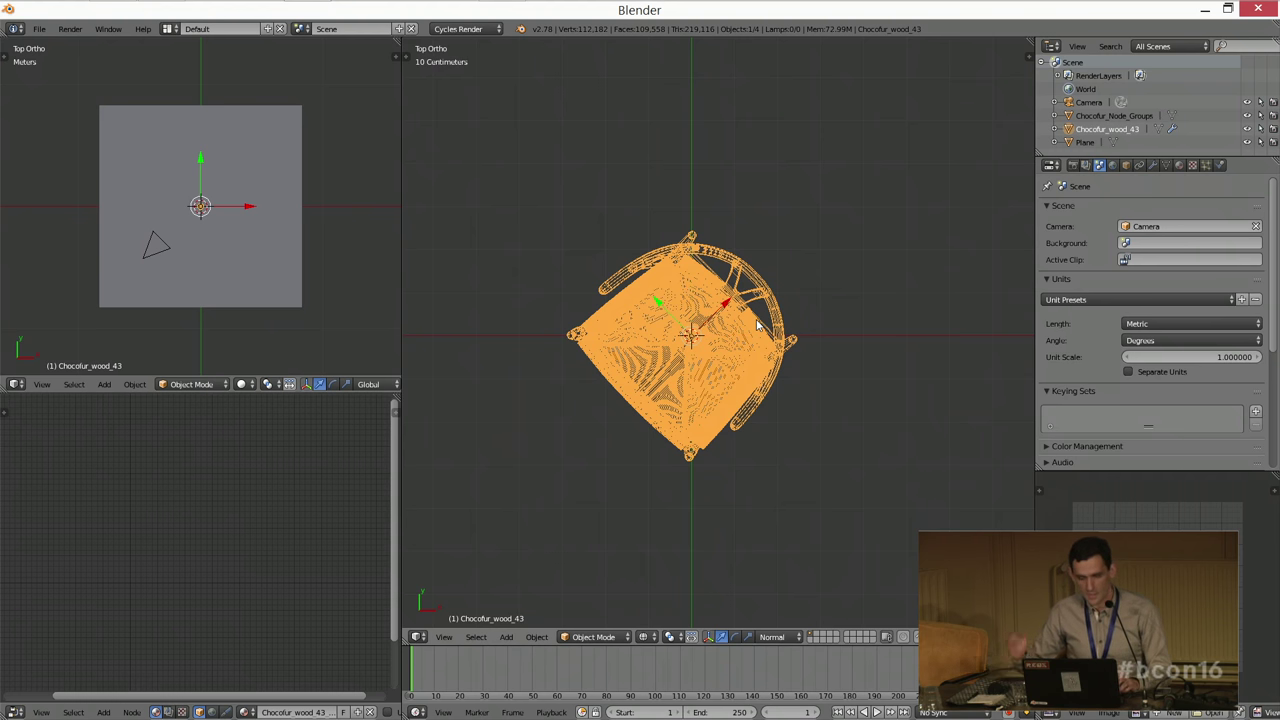
{"action": "type", "text": "r90"}
{"action": "key", "text": "Return"}
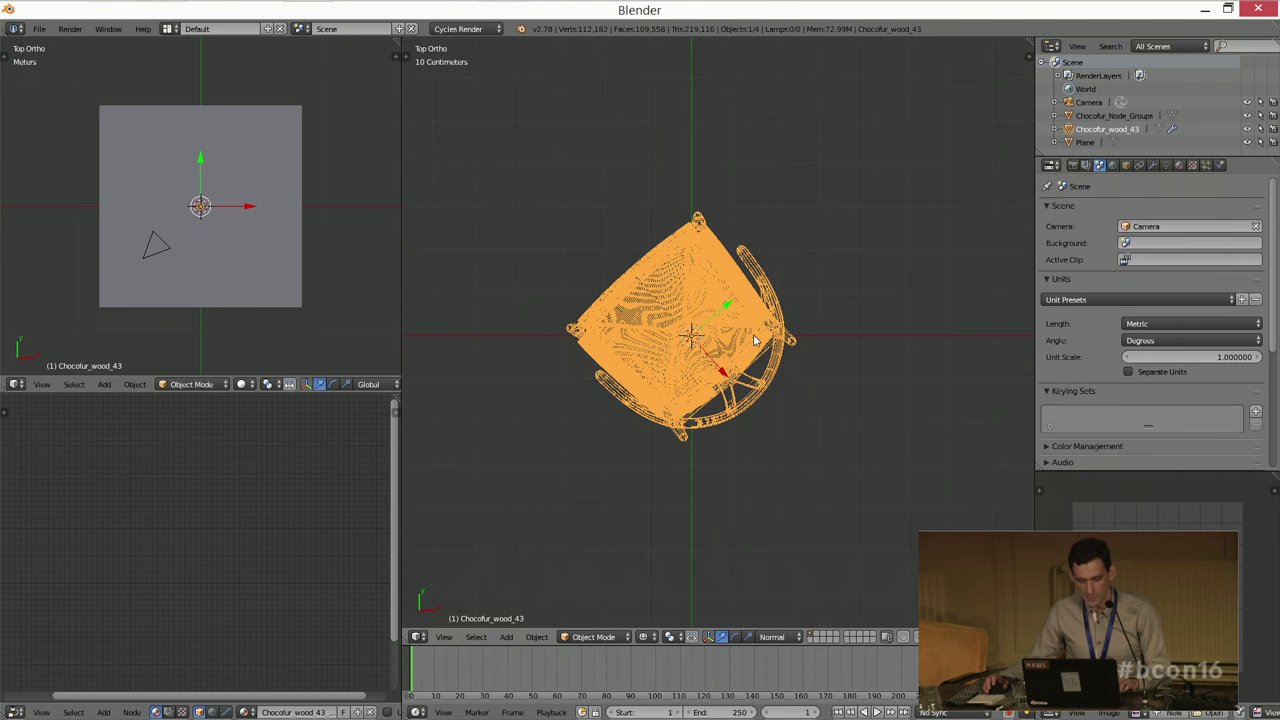
{"action": "key", "text": "ctrl+z"}
{"action": "key", "text": "ctrl+z"}
{"action": "key", "text": "a"}
{"action": "key", "text": "a"}
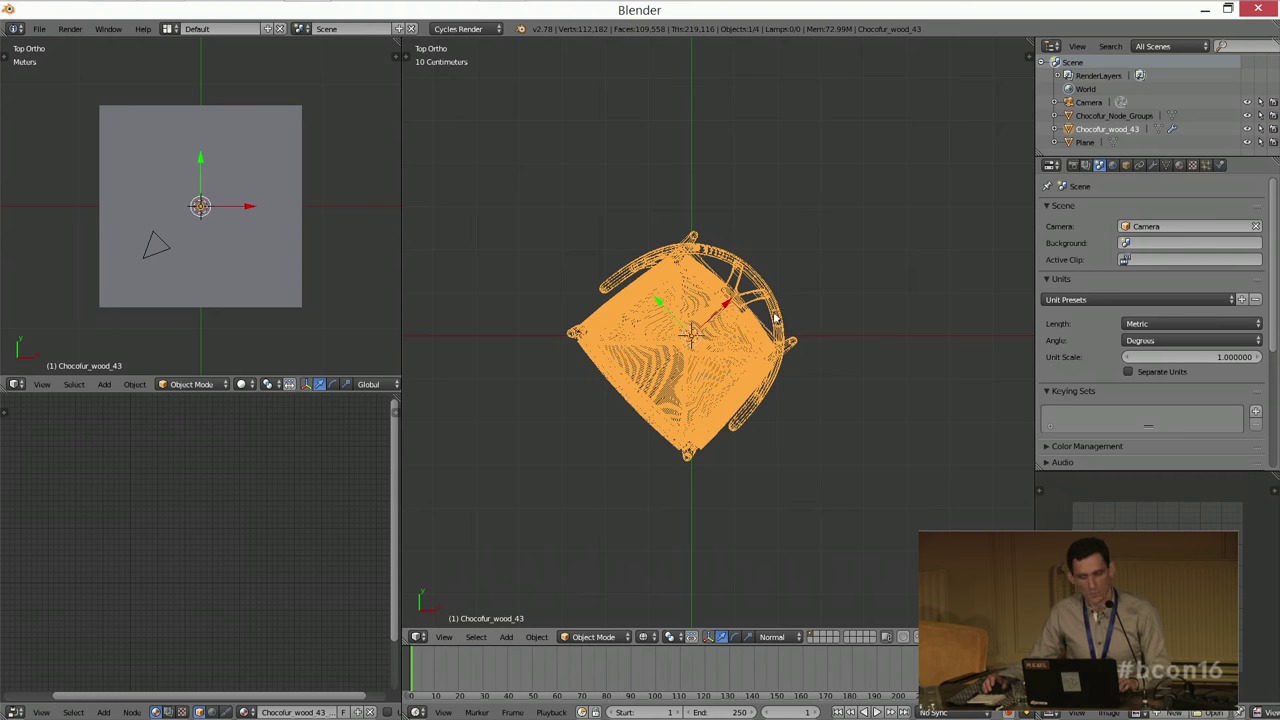
{"action": "key", "text": "a"}
{"action": "key", "text": "ctrl+z"}
{"action": "key", "text": "a"}
{"action": "middle_click_drag", "start_coordinate": [806, 292], "coordinate": [797, 260]}
Step: Select the scene camera, switch to Normal orientation, and move it toward the chair
{"action": "key", "text": "KP_0"}
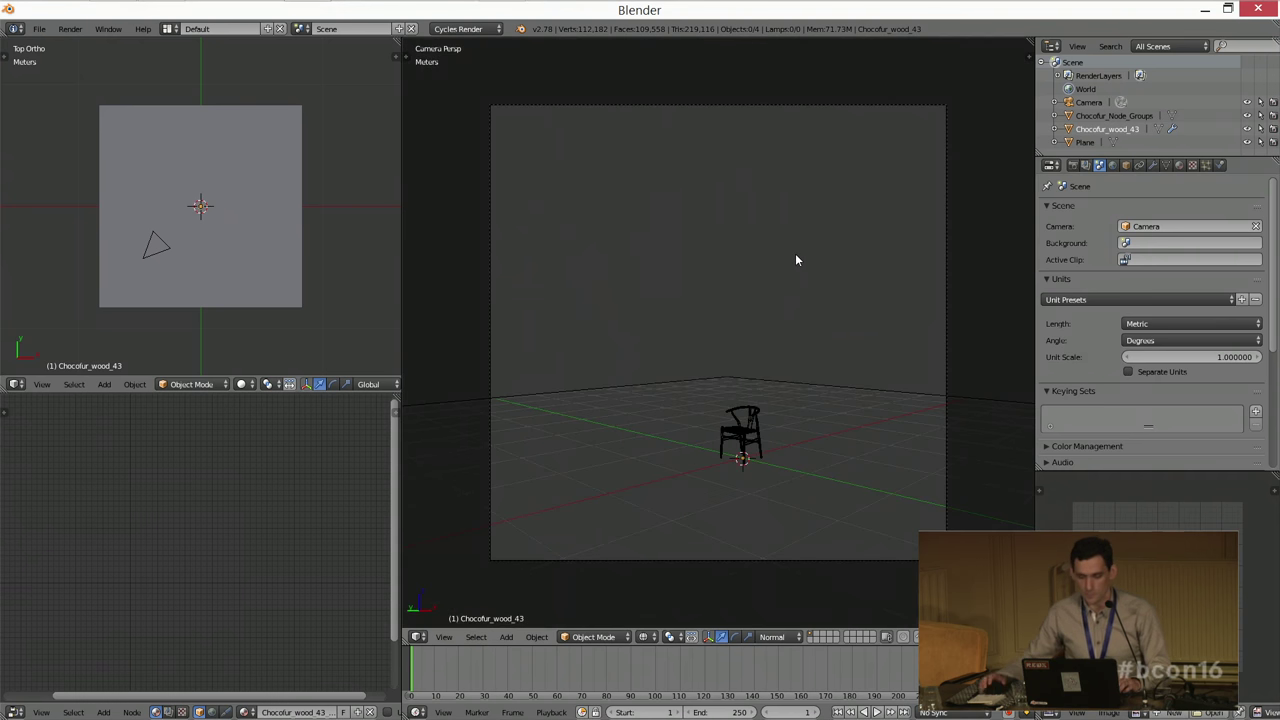
{"action": "right_click", "coordinate": [165, 240]}
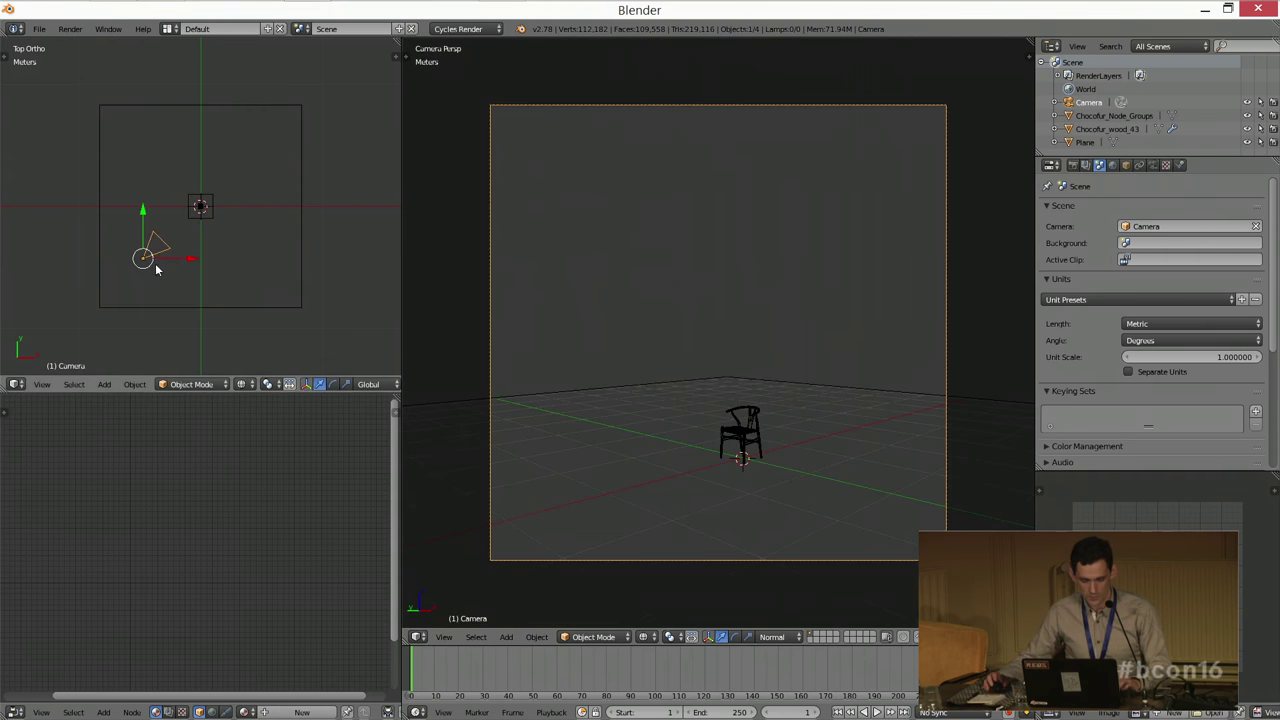
{"action": "key", "text": "alt+space"}
{"action": "left_click", "coordinate": [157, 281]}
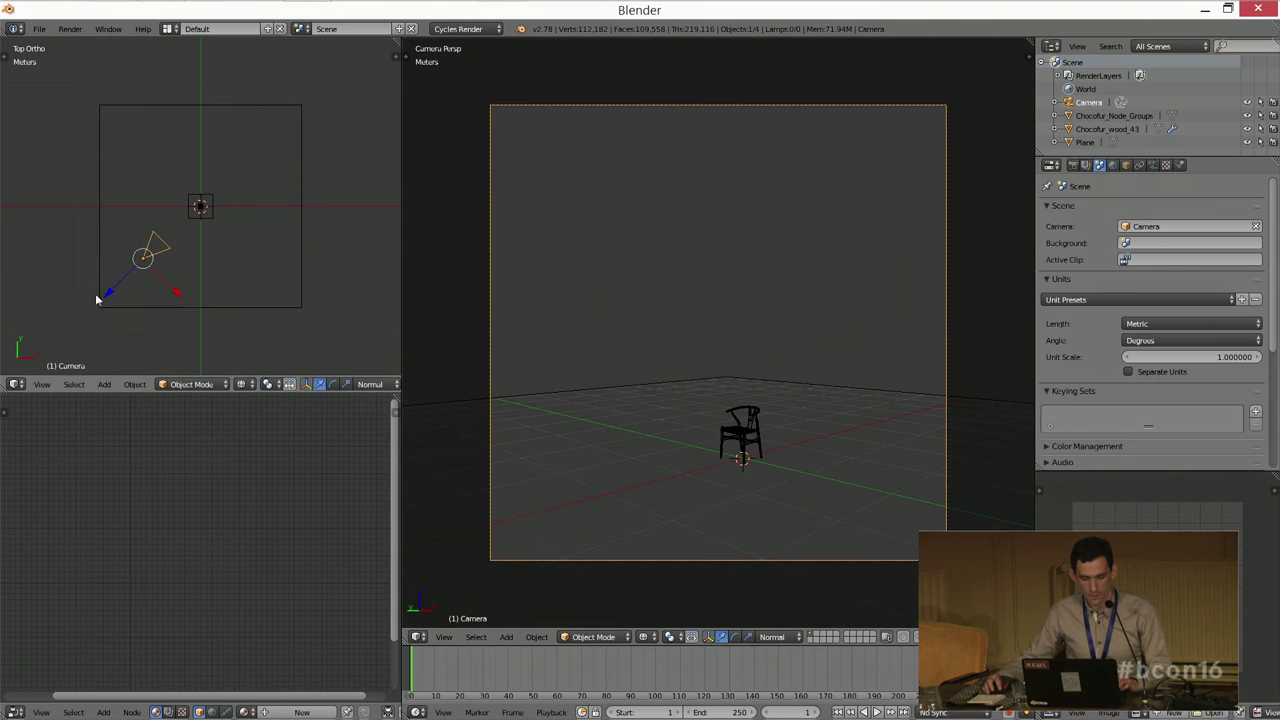
{"action": "key", "text": "g"}
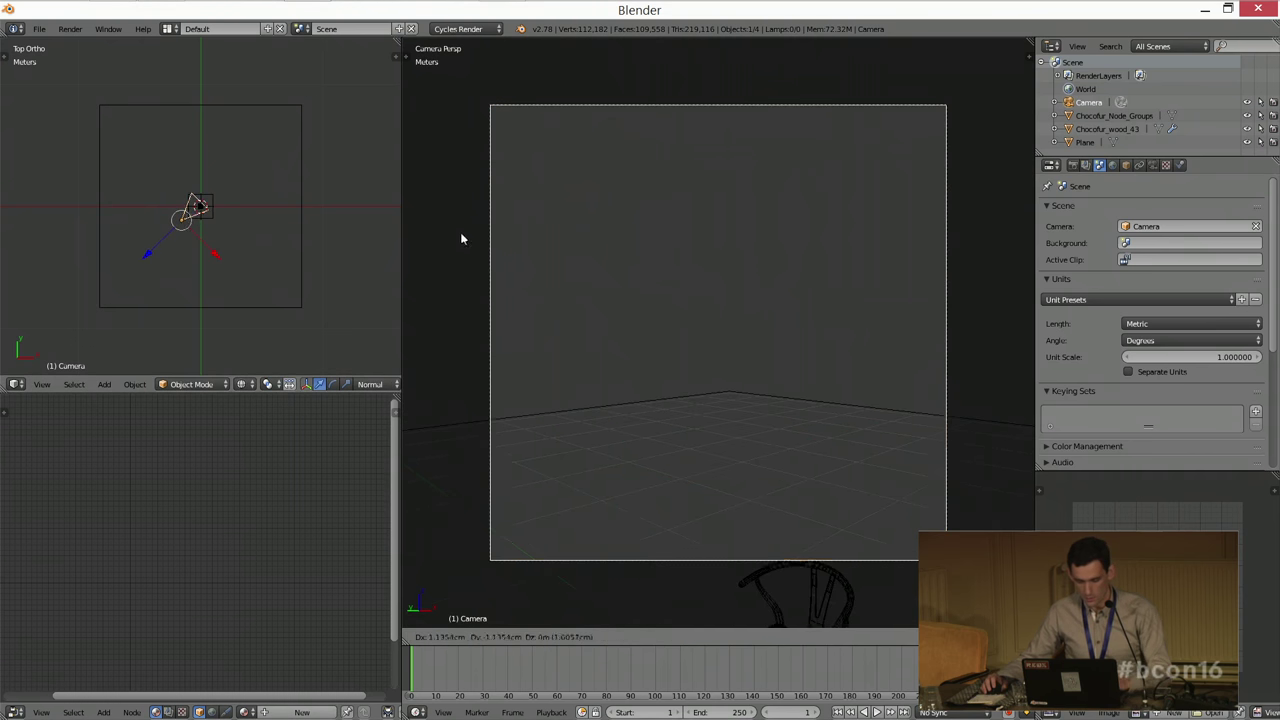
{"action": "left_click", "coordinate": [478, 292]}
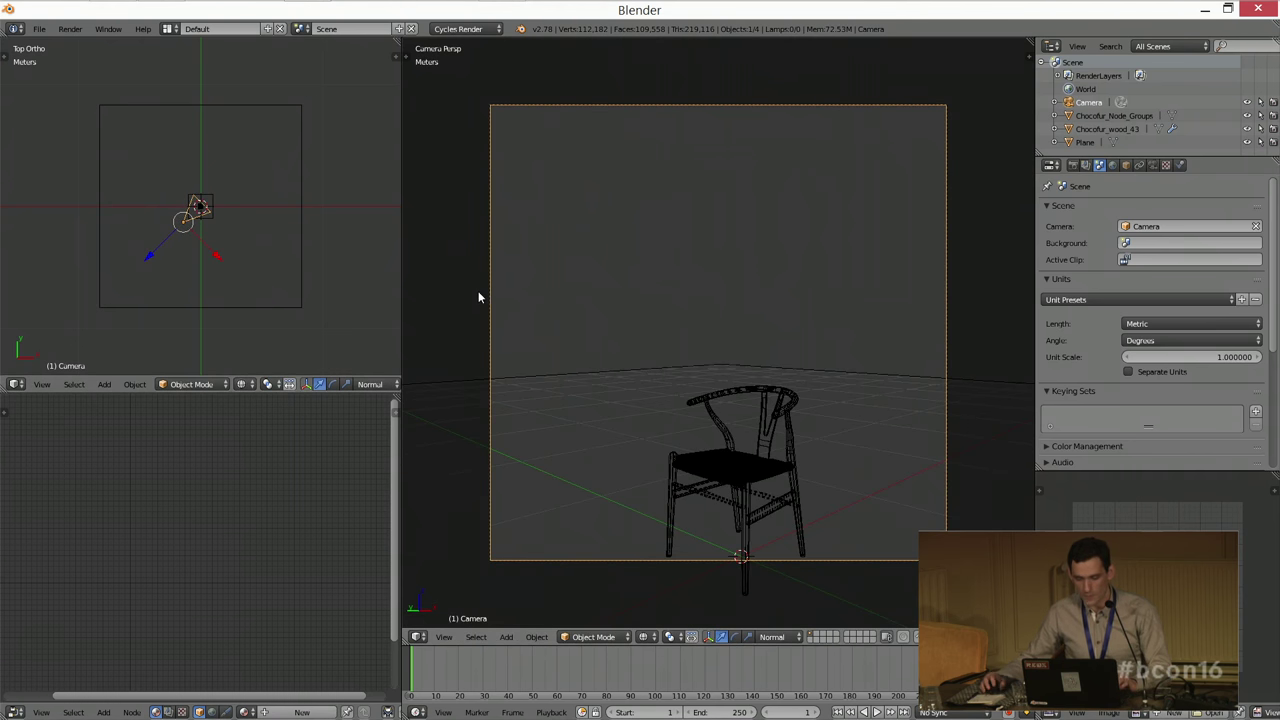
Step: Tilt the camera around its own X axis and show the chair with its wood texture
{"action": "middle_click_drag", "start_coordinate": [267, 258], "coordinate": [240, 200]}
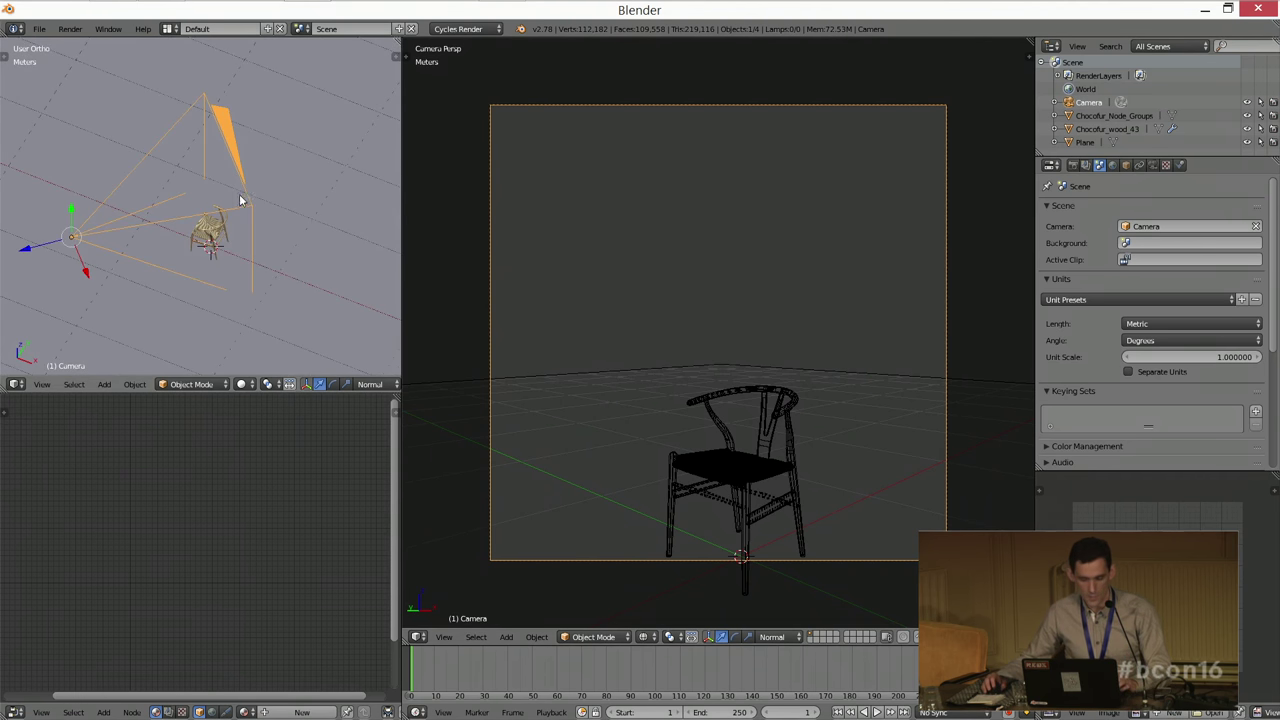
{"action": "key", "text": "r"}
{"action": "key", "text": "x"}
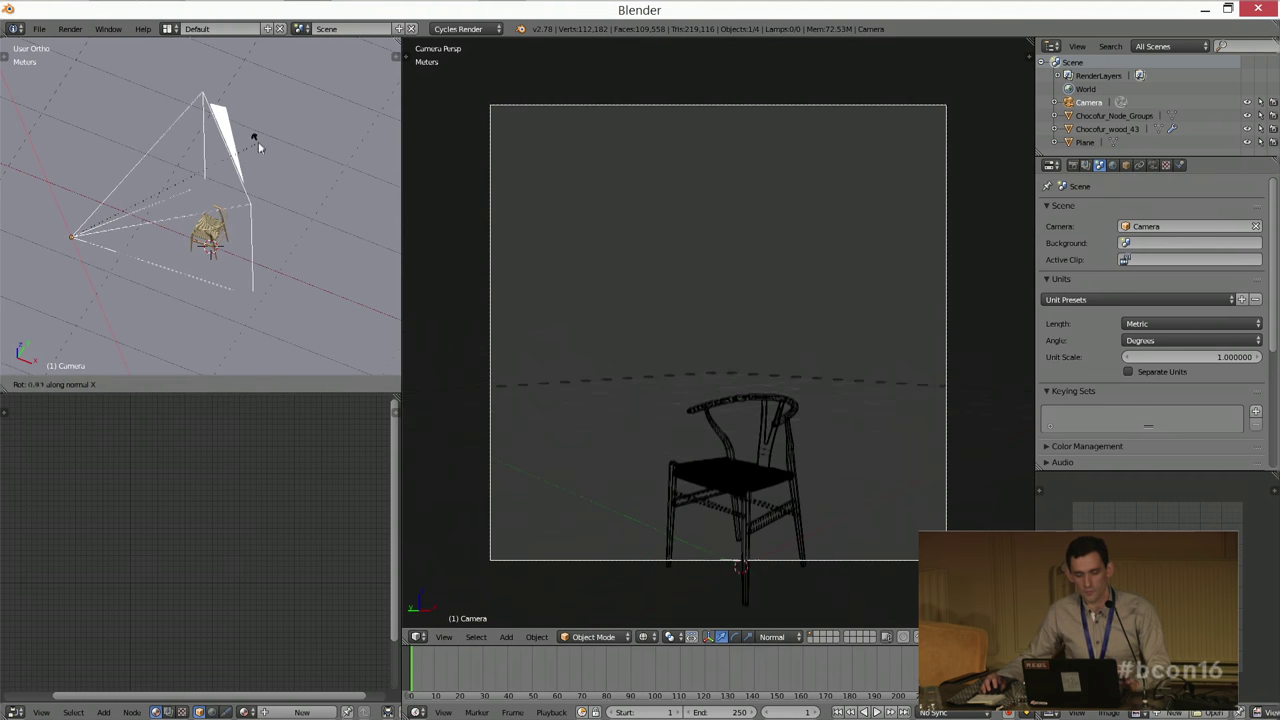
{"action": "left_click", "coordinate": [258, 141]}
{"action": "middle_click_drag", "start_coordinate": [258, 141], "coordinate": [254, 168]}
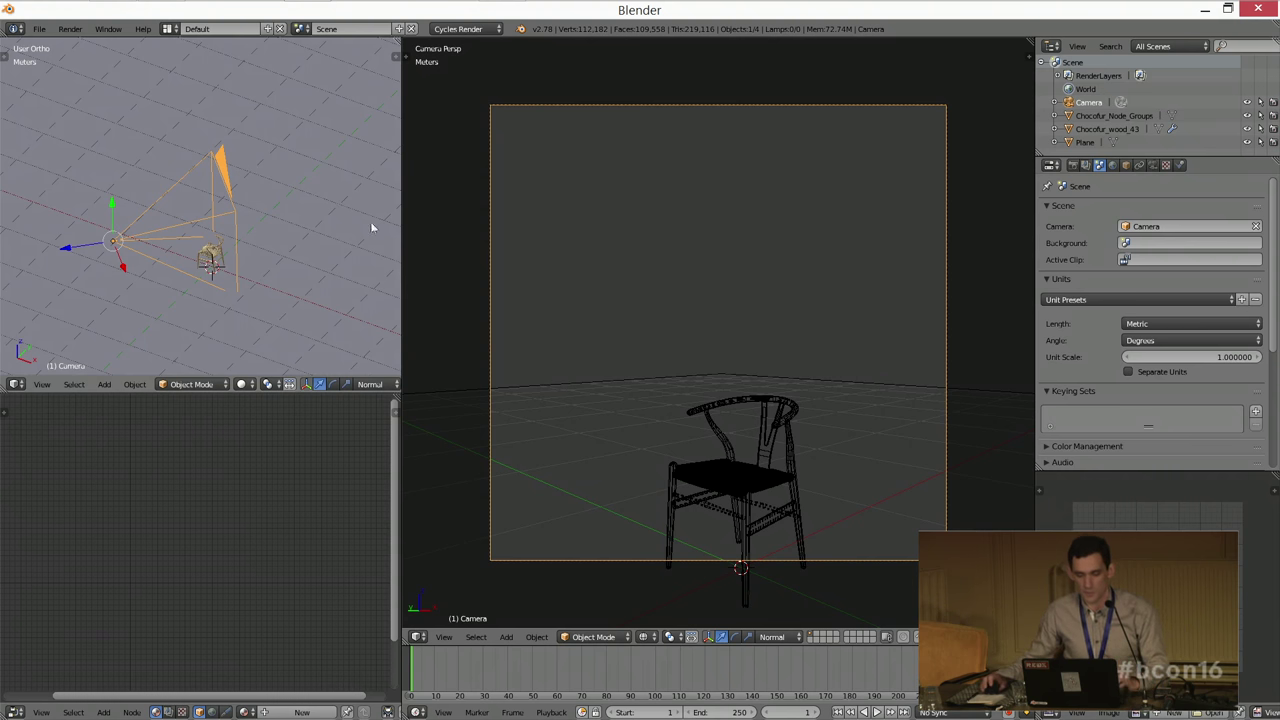
{"action": "scroll", "coordinate": [752, 380], "scroll_direction": "up", "scroll_amount": 1}
{"action": "key", "text": "alt+z"}
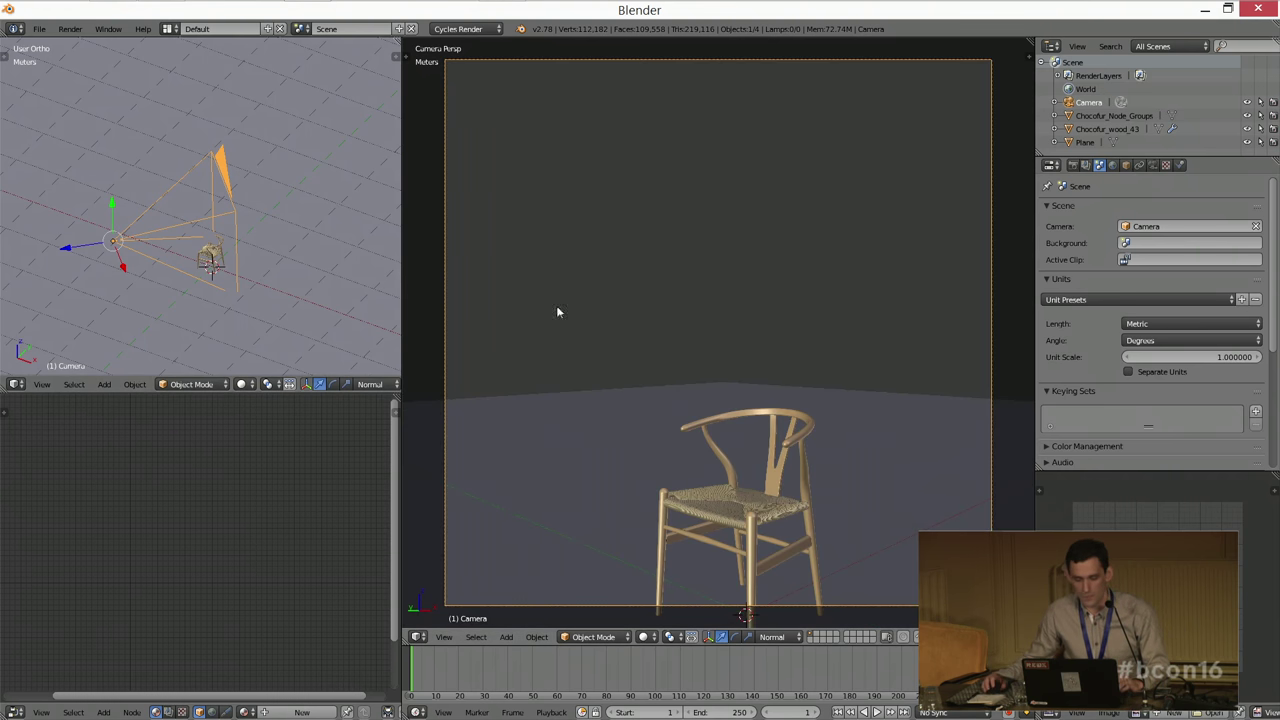
{"action": "key", "text": "r"}
{"action": "key", "text": "x"}
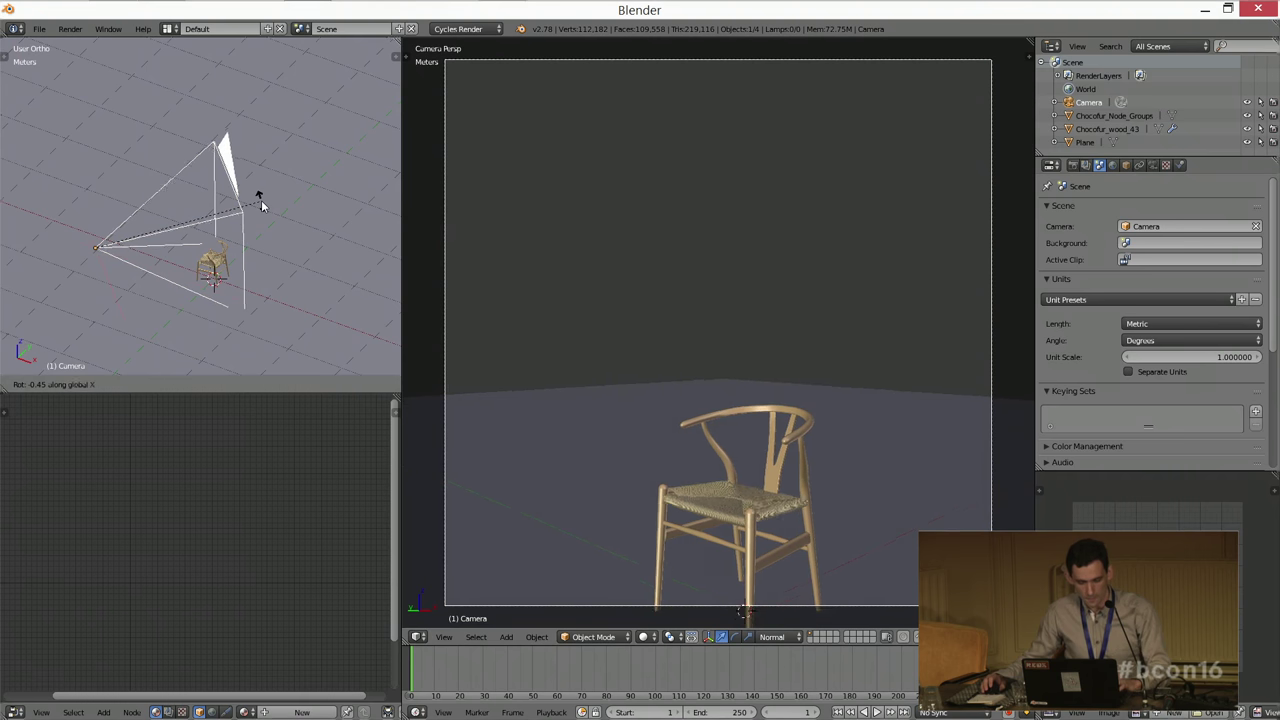
{"action": "key", "text": "x"}
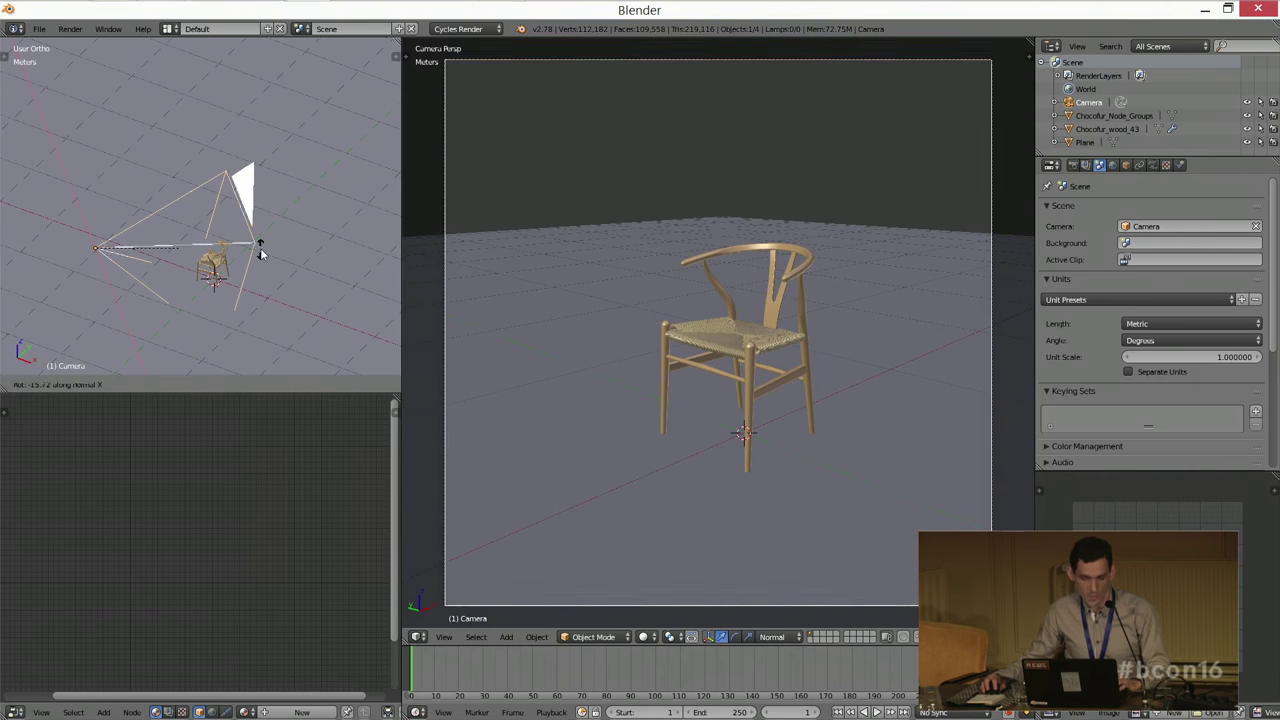
{"action": "left_click", "coordinate": [260, 253]}
Step: From the top view, swing the camera around the chair using the 3D cursor as pivot
{"action": "key", "text": "r"}
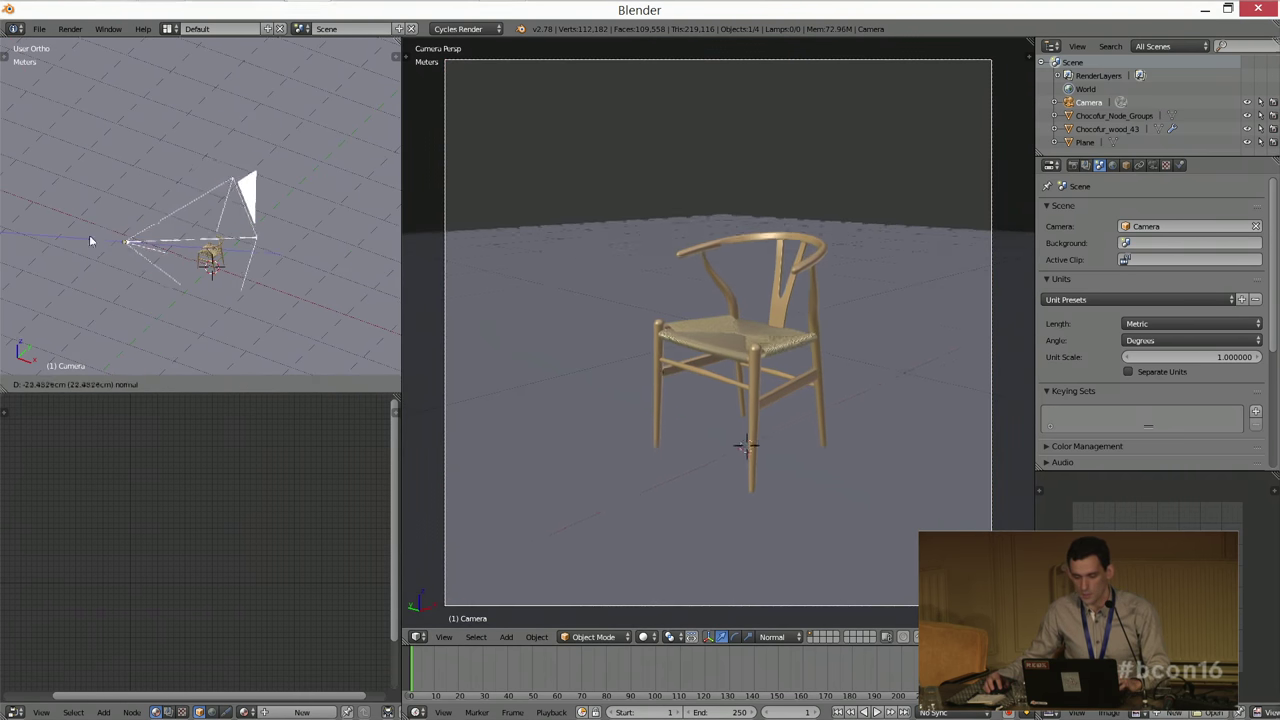
{"action": "left_click", "coordinate": [131, 240]}
{"action": "key", "text": "KP_7"}
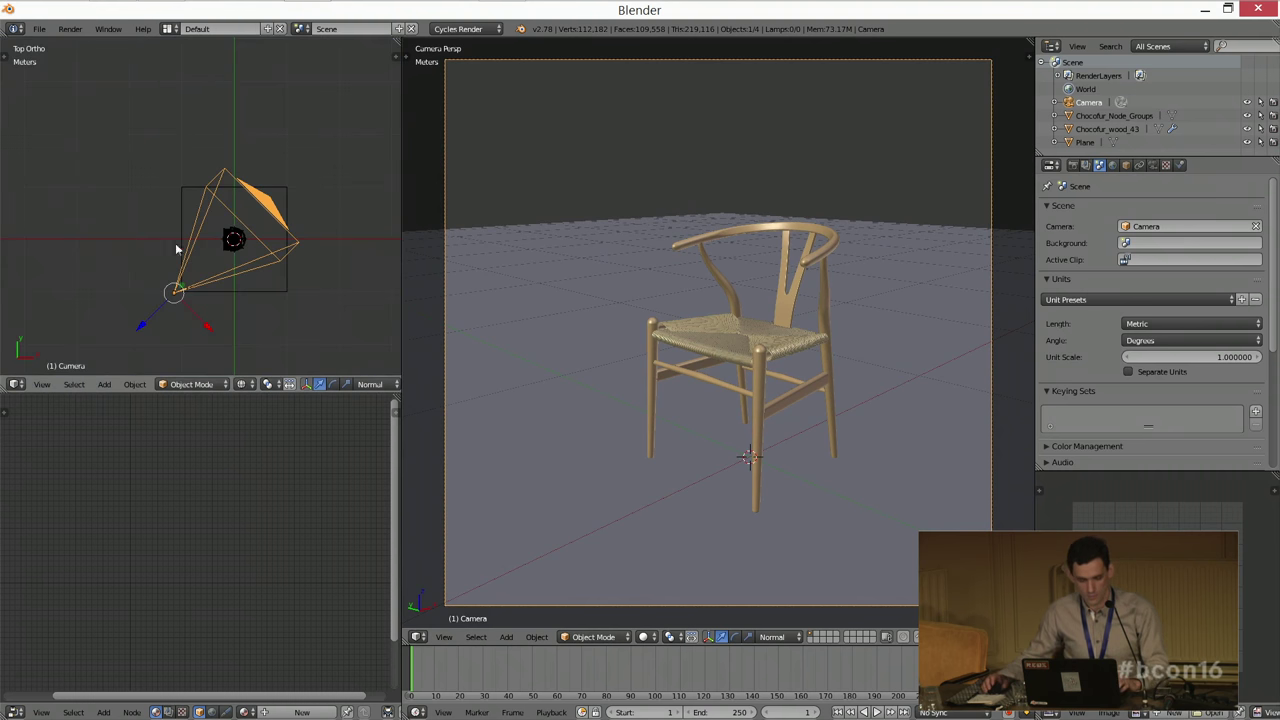
{"action": "key", "text": "period"}
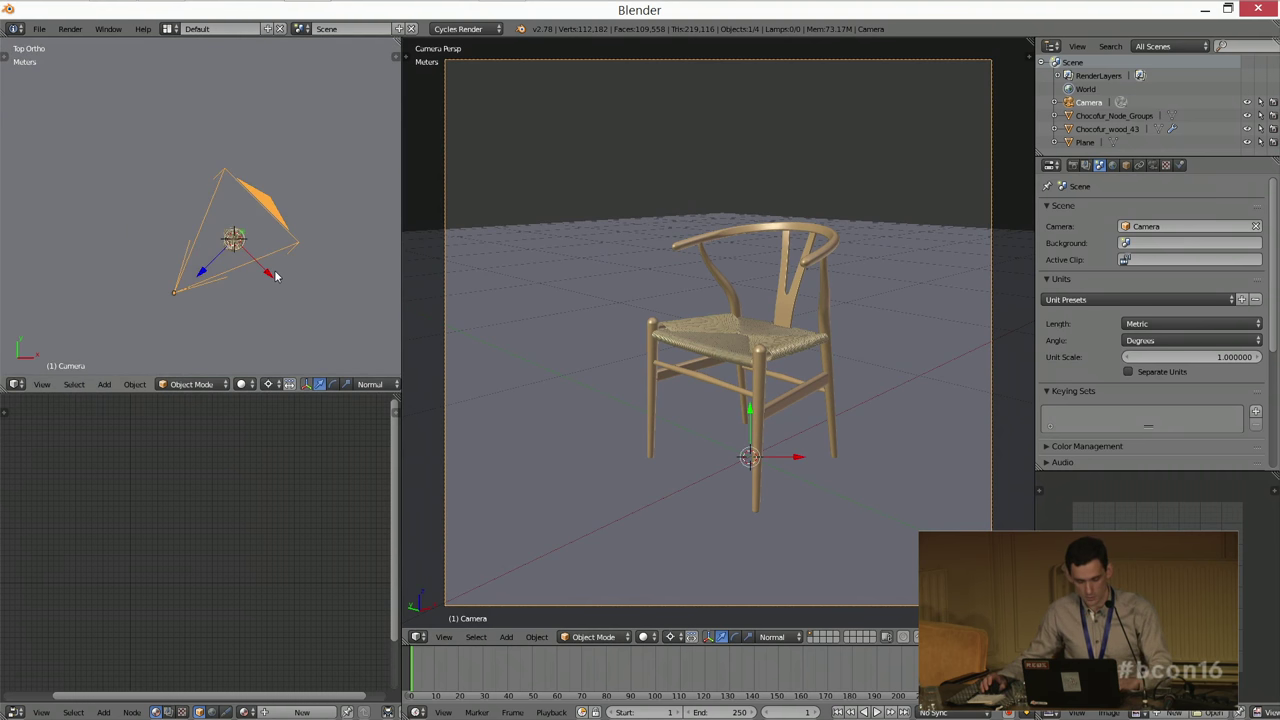
{"action": "key", "text": "r"}
{"action": "left_click", "coordinate": [273, 266]}
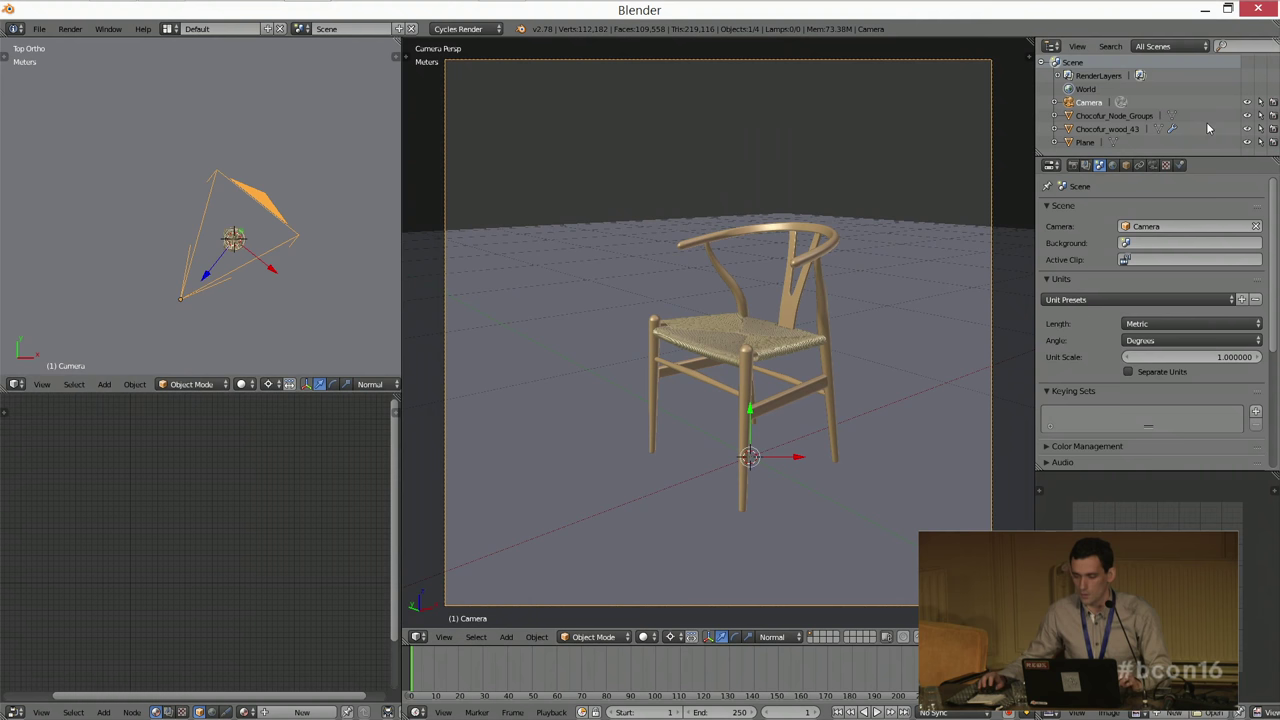
{"action": "left_click", "coordinate": [1152, 165]}
Step: Turn on the Thirds composition guide in the camera's display settings
{"action": "scroll", "coordinate": [1190, 320], "scroll_direction": "down", "scroll_amount": 5}
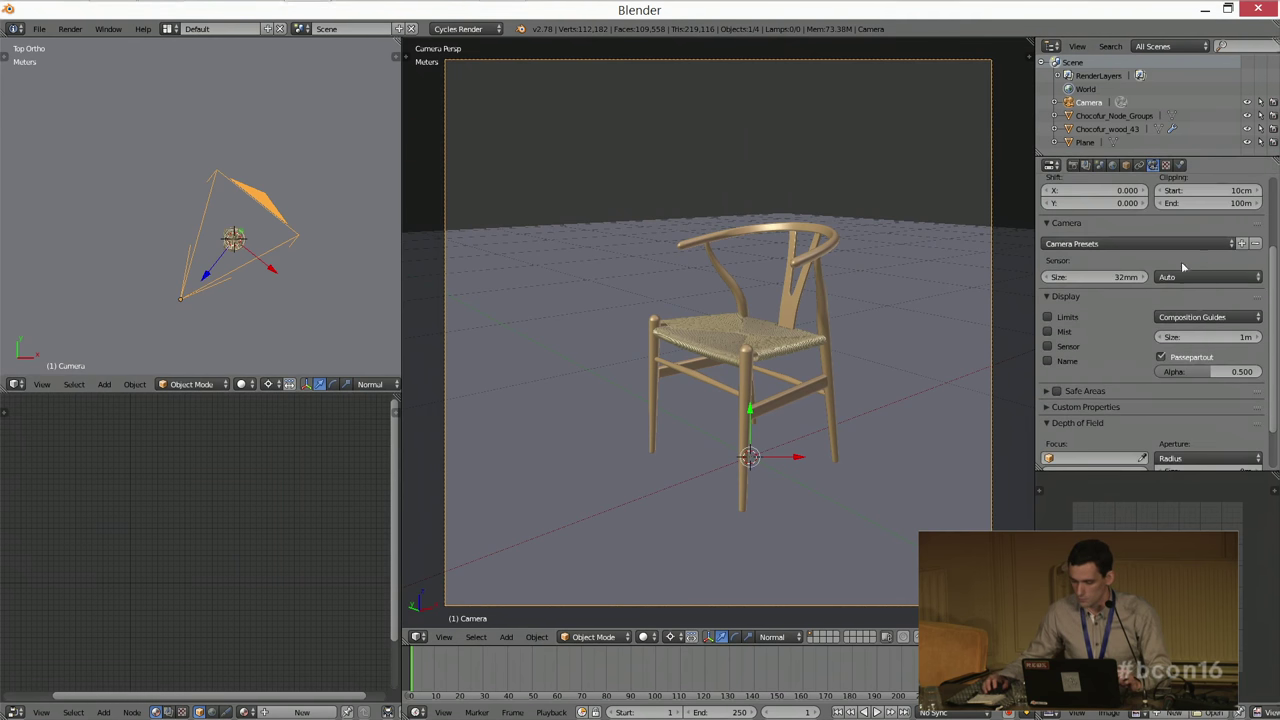
{"action": "left_click", "coordinate": [1190, 320]}
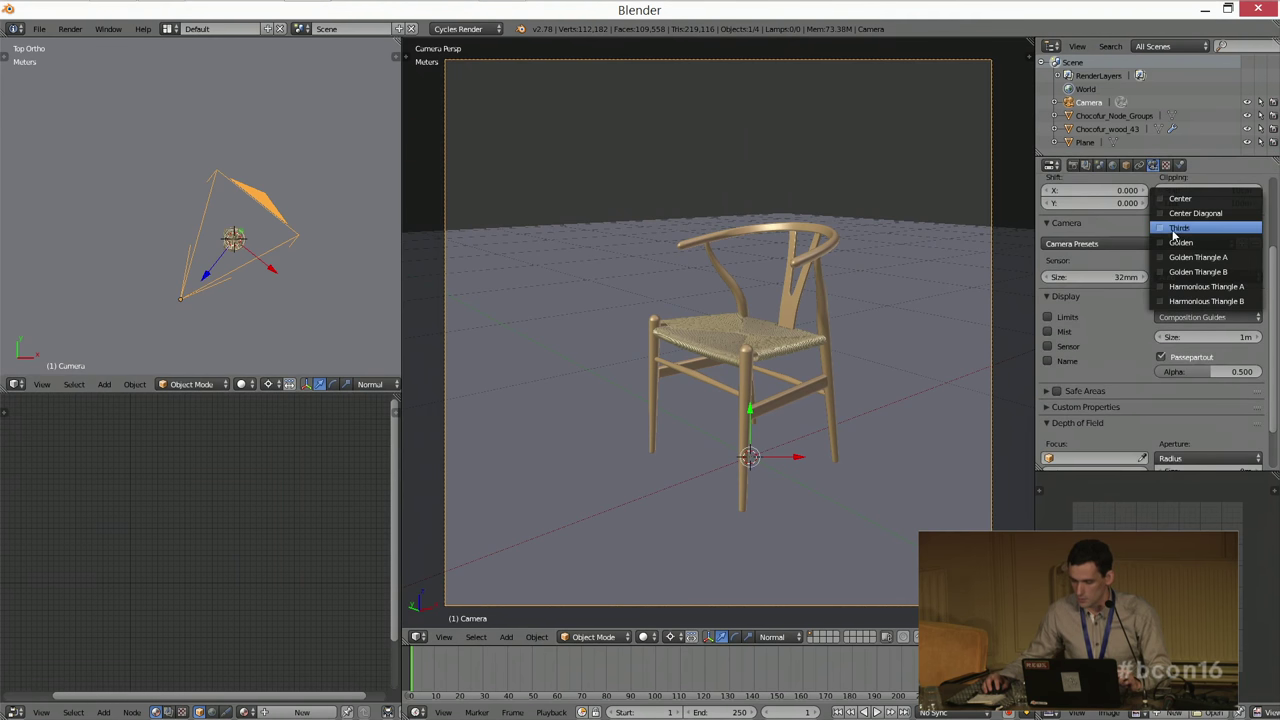
{"action": "left_click", "coordinate": [1176, 230]}
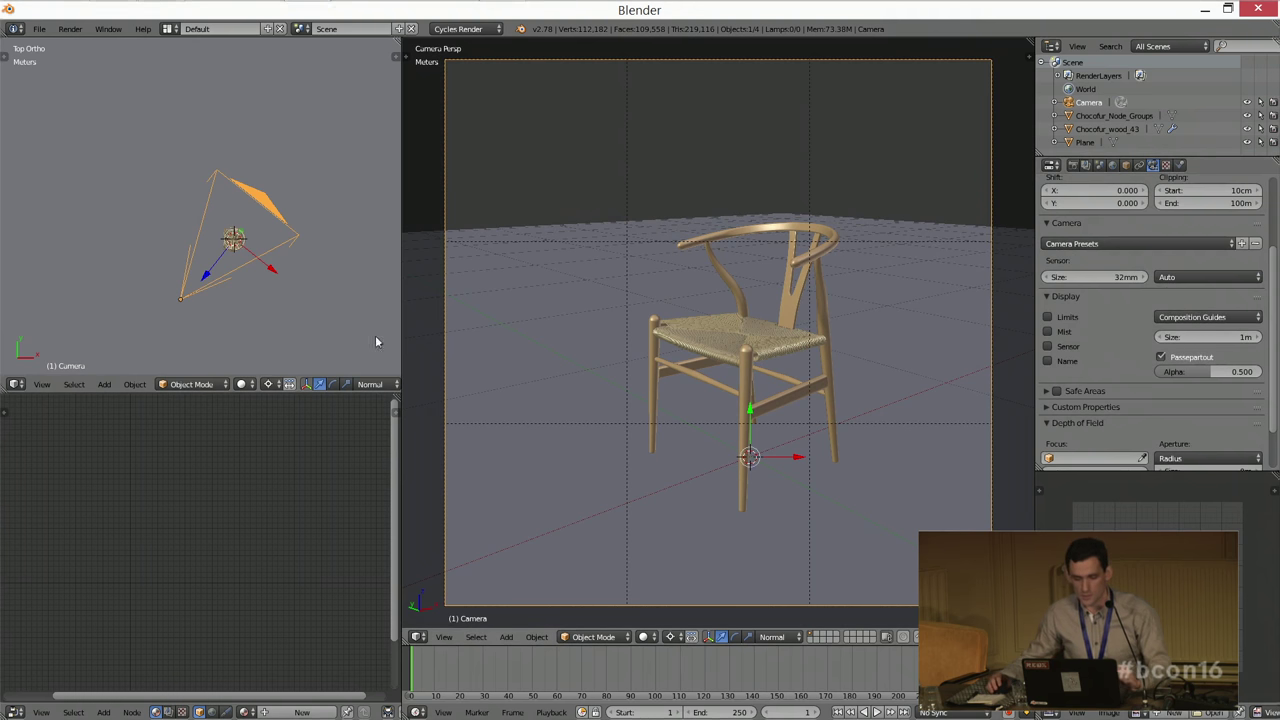
Step: Rotate, move and tilt the camera on X to fit the chair to the thirds grid
{"action": "key", "text": "r"}
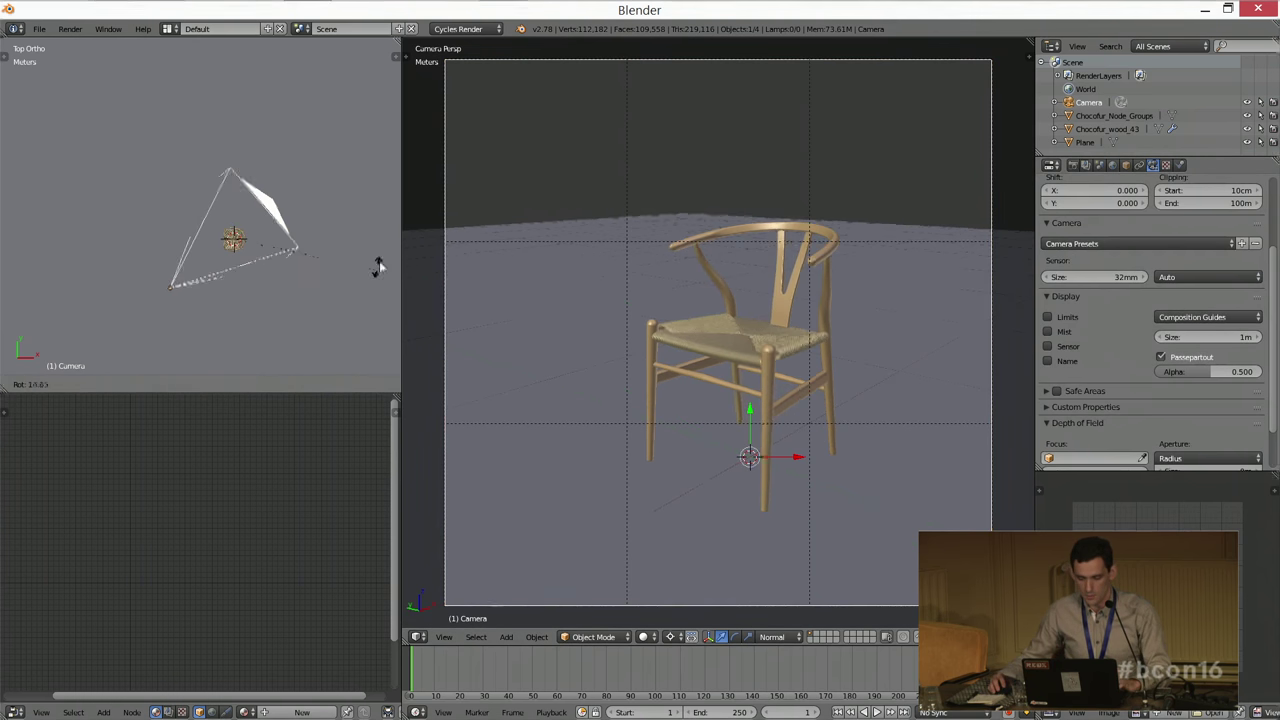
{"action": "left_click", "coordinate": [400, 258]}
{"action": "key", "text": "g"}
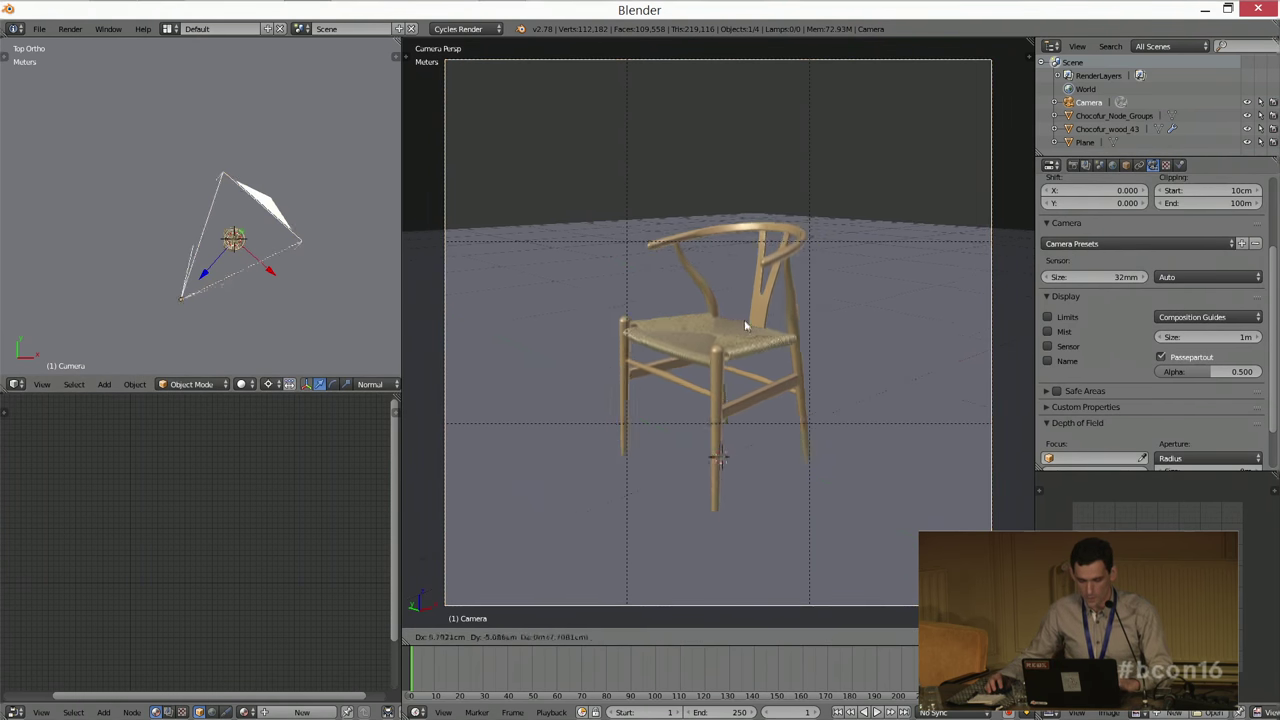
{"action": "left_click", "coordinate": [742, 306]}
{"action": "middle_click_drag", "start_coordinate": [250, 210], "coordinate": [297, 171]}
{"action": "key", "text": "r"}
{"action": "key", "text": "x"}
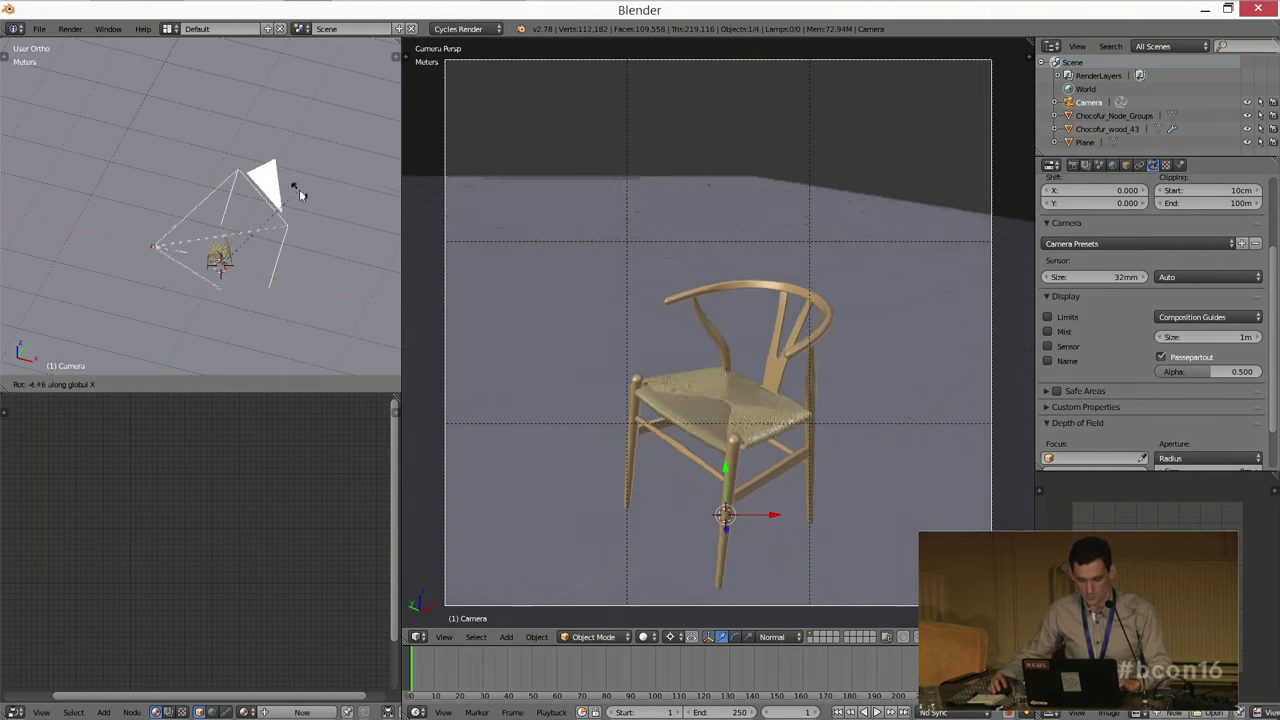
{"action": "left_click", "coordinate": [298, 193]}
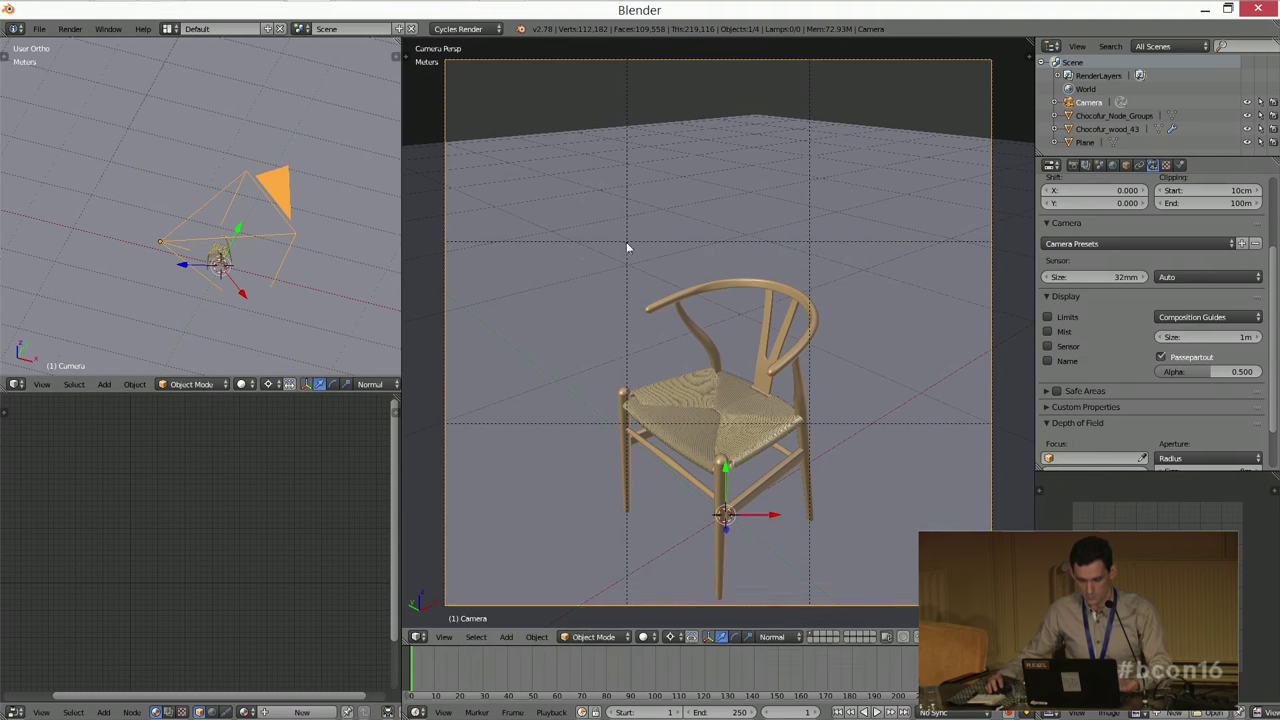
Step: Move and rotate the camera again to recentre the chair in the frame
{"action": "key", "text": "g"}
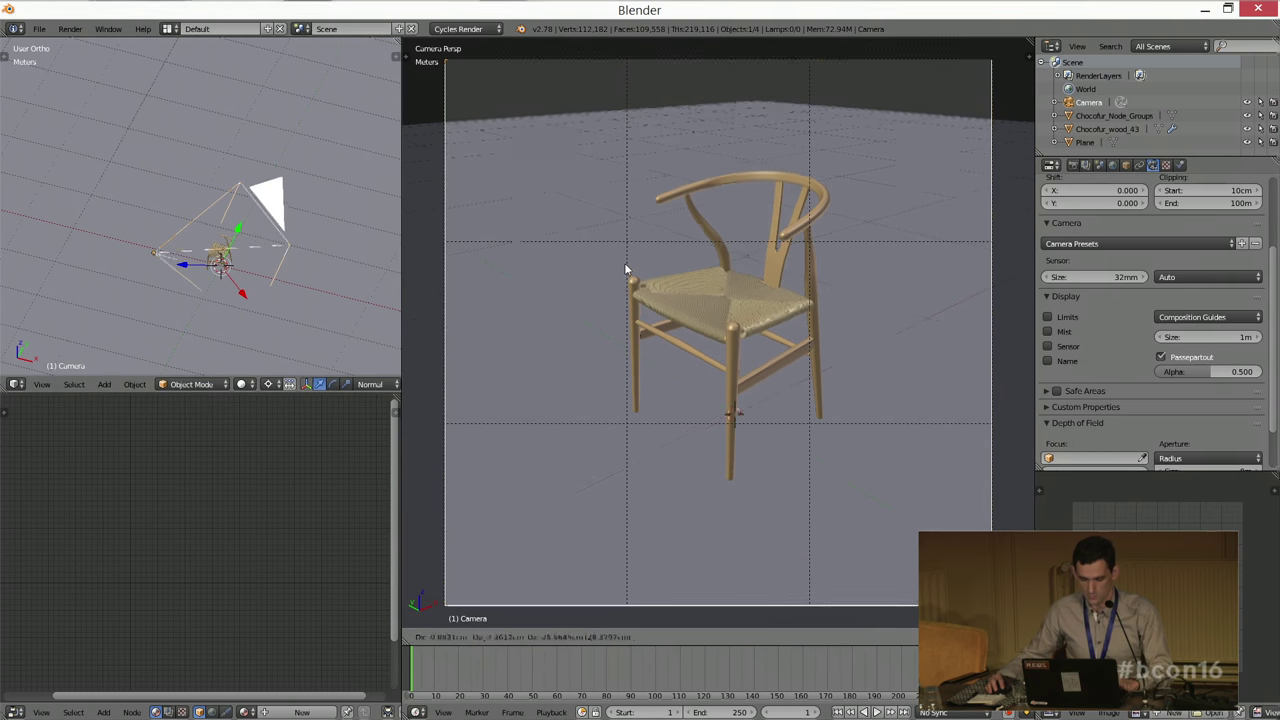
{"action": "left_click", "coordinate": [625, 268]}
{"action": "key", "text": "r"}
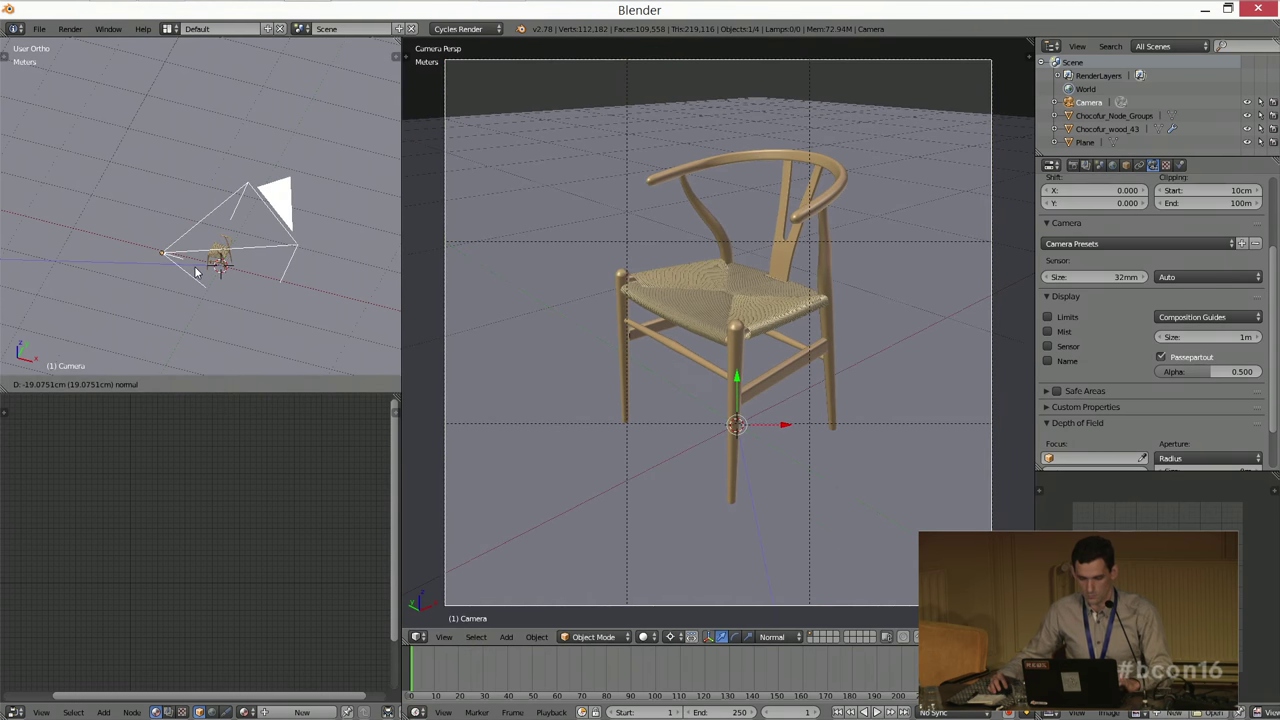
{"action": "left_click", "coordinate": [195, 270]}
{"action": "middle_click_drag", "start_coordinate": [664, 252], "coordinate": [674, 288], "text": "shift"}
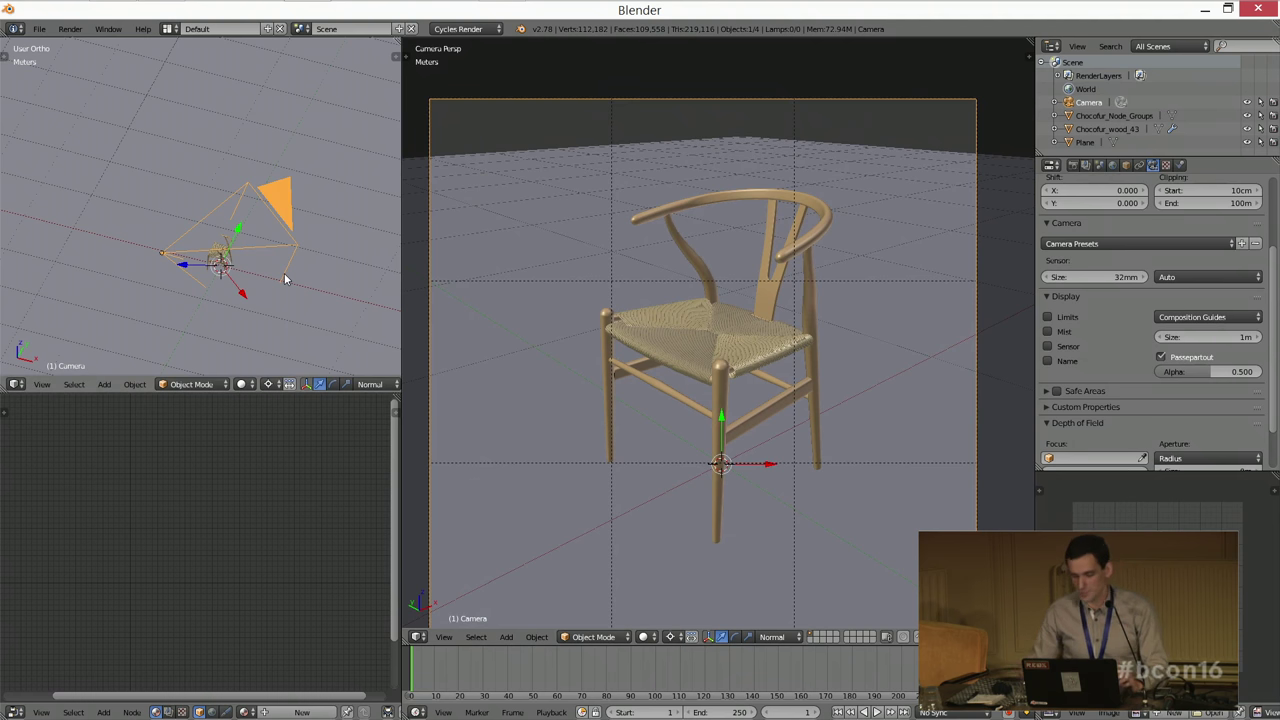
{"action": "middle_click_drag", "start_coordinate": [290, 278], "coordinate": [374, 251]}
{"action": "scroll", "coordinate": [584, 234], "scroll_direction": "down", "scroll_amount": 1}
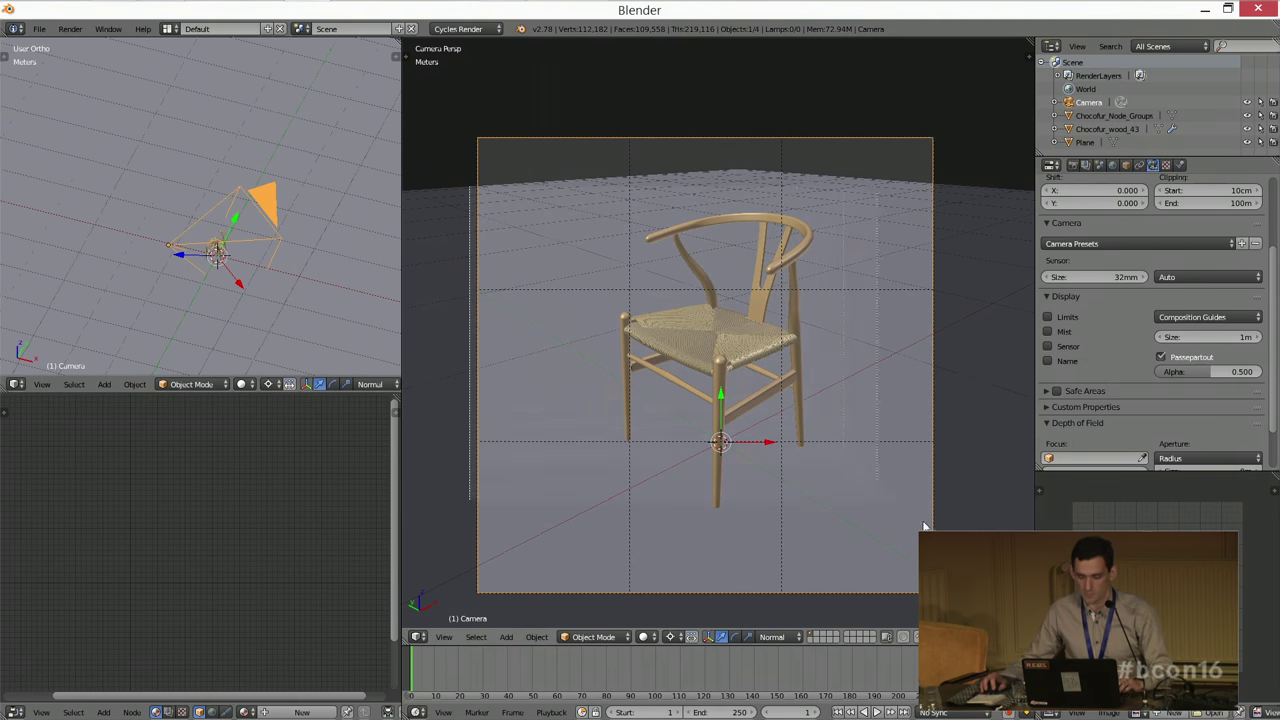
Step: Preview in Cycles rendered shading and set the World colour to pure white (RGB 1.0)
{"action": "key", "text": "shift+z"}
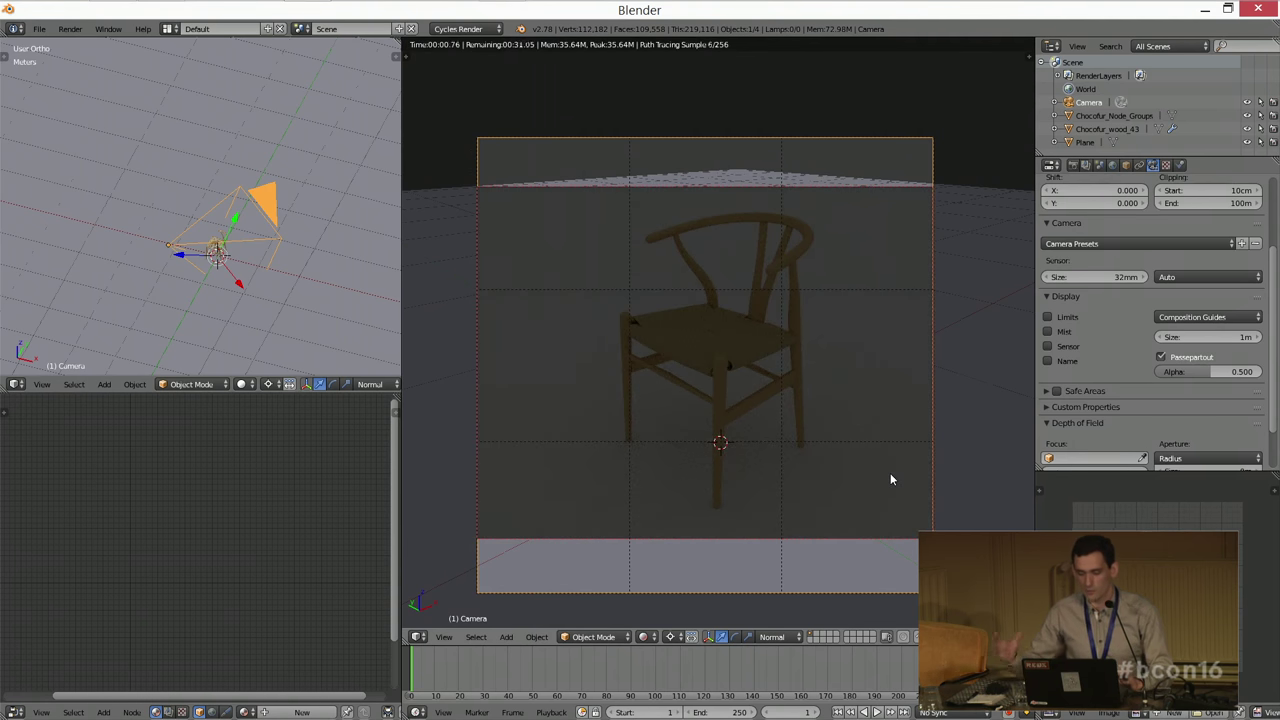
{"action": "left_click", "coordinate": [1113, 165]}
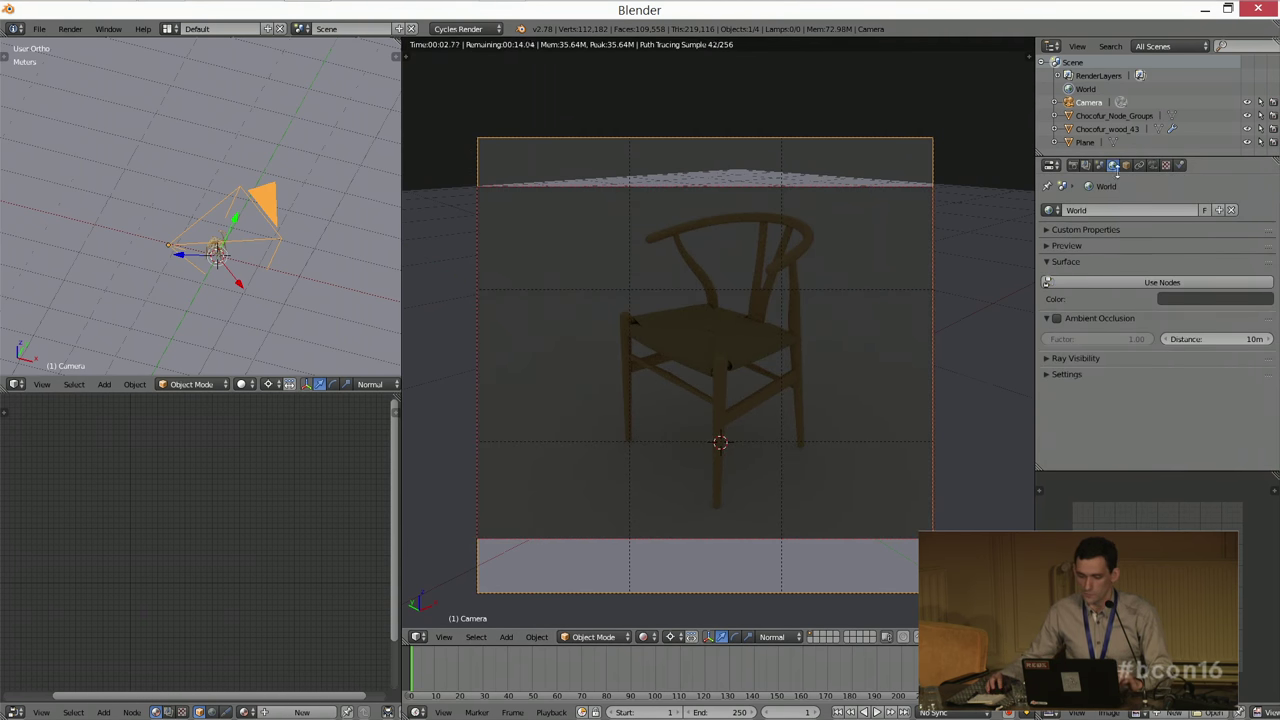
{"action": "left_click", "coordinate": [1173, 300]}
{"action": "left_click_drag", "start_coordinate": [1262, 214], "coordinate": [1262, 122]}
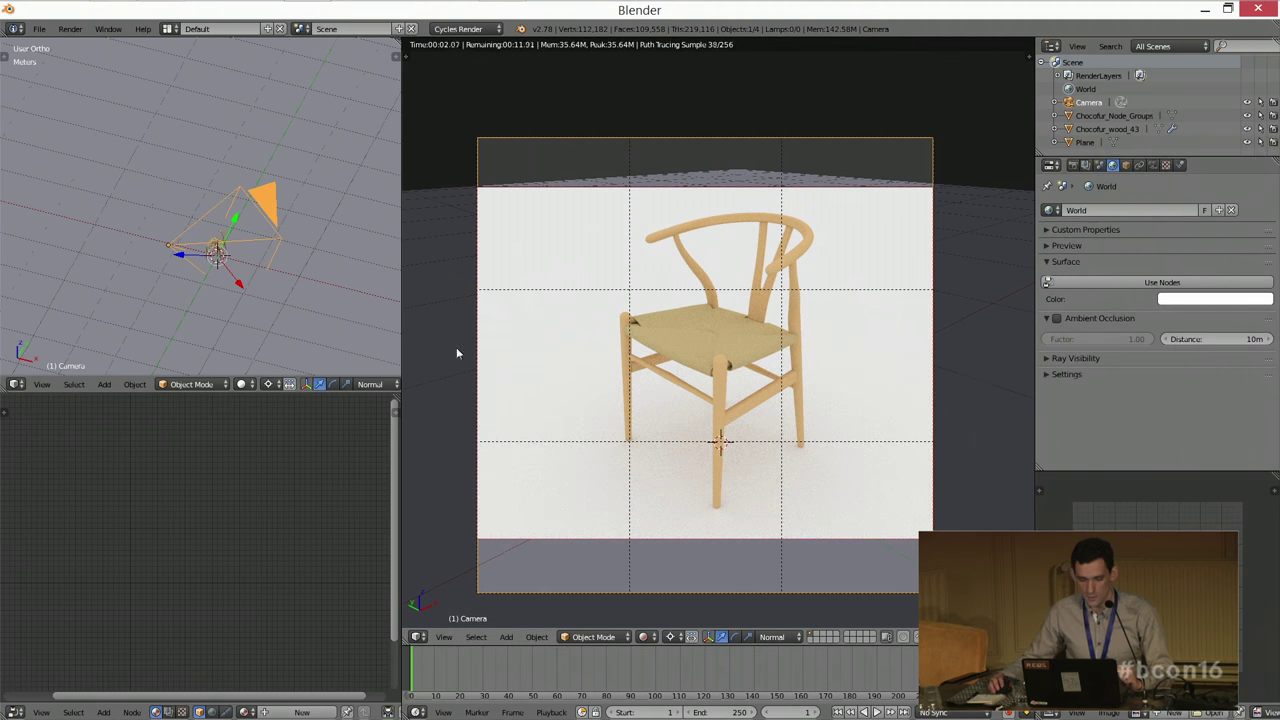
Step: Return the viewport to Solid shading and the top view
{"action": "middle_click_drag", "start_coordinate": [262, 267], "coordinate": [267, 273]}
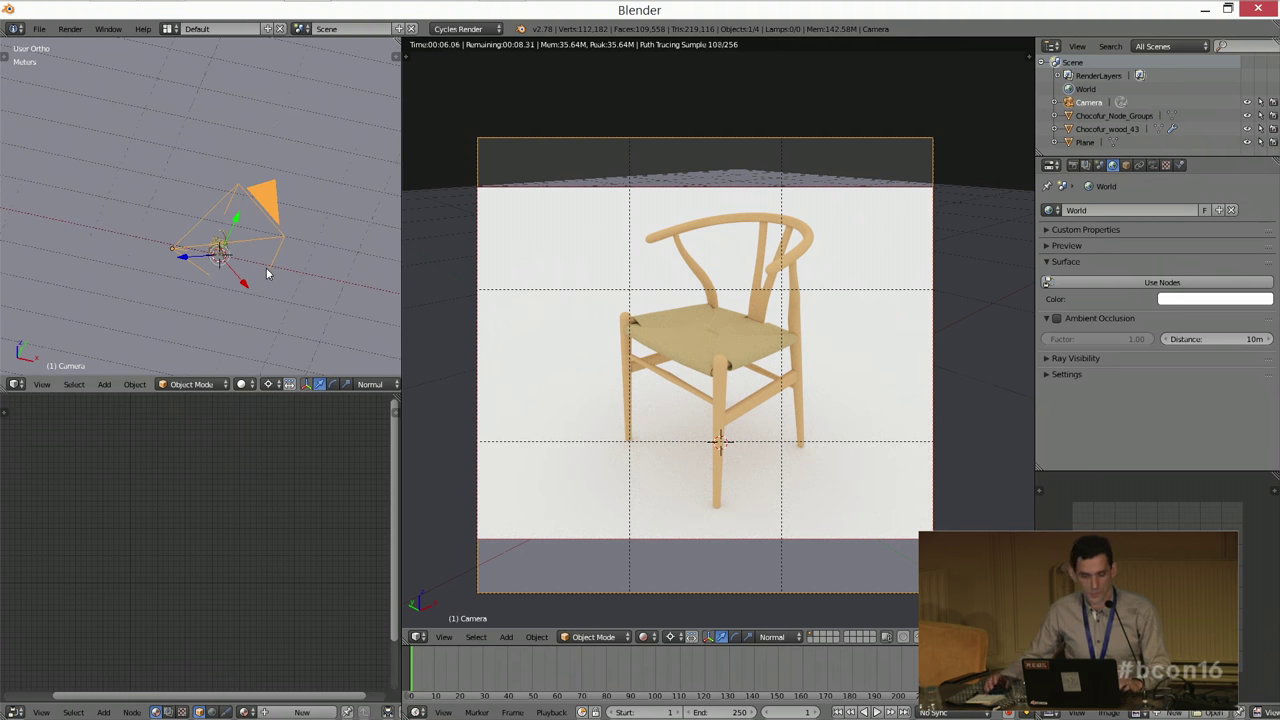
{"action": "key", "text": "shift+z"}
{"action": "middle_click_drag", "start_coordinate": [348, 266], "coordinate": [350, 272]}
{"action": "key", "text": "KP_7"}
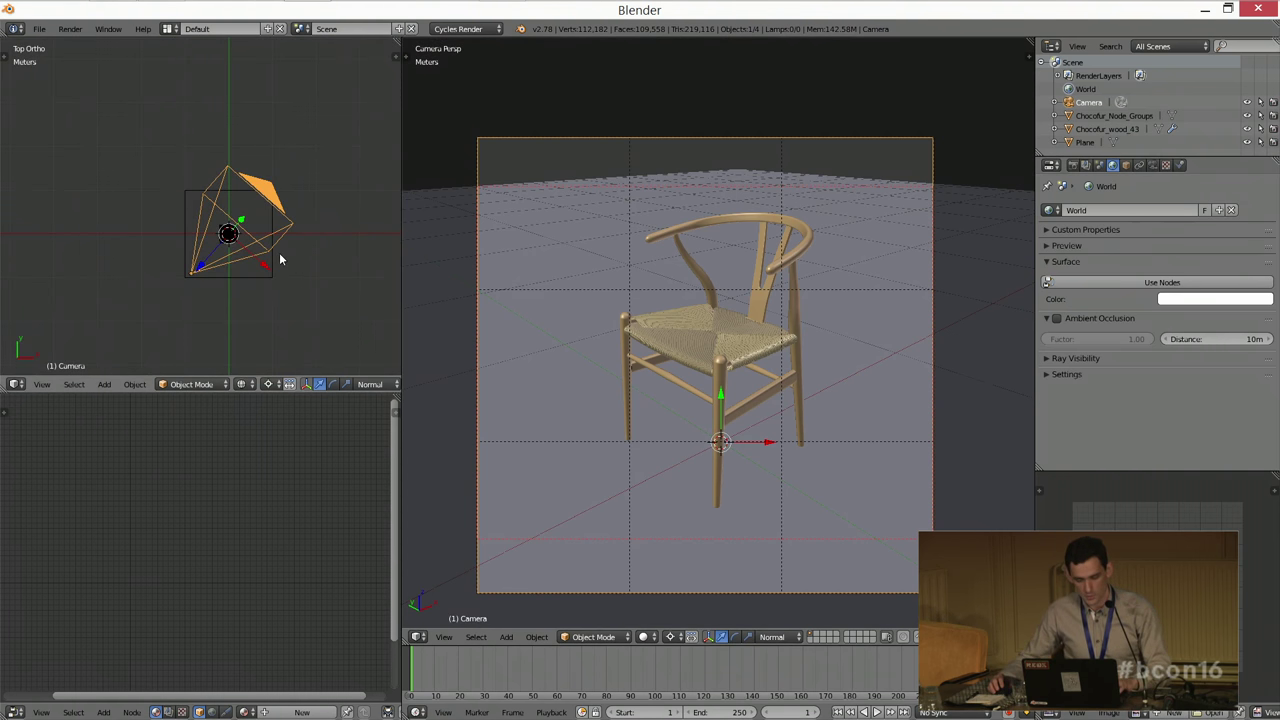
Step: Duplicate the camera as Camera.001 and clear its rotation
{"action": "key", "text": "shift+d"}
{"action": "left_click", "coordinate": [325, 292]}
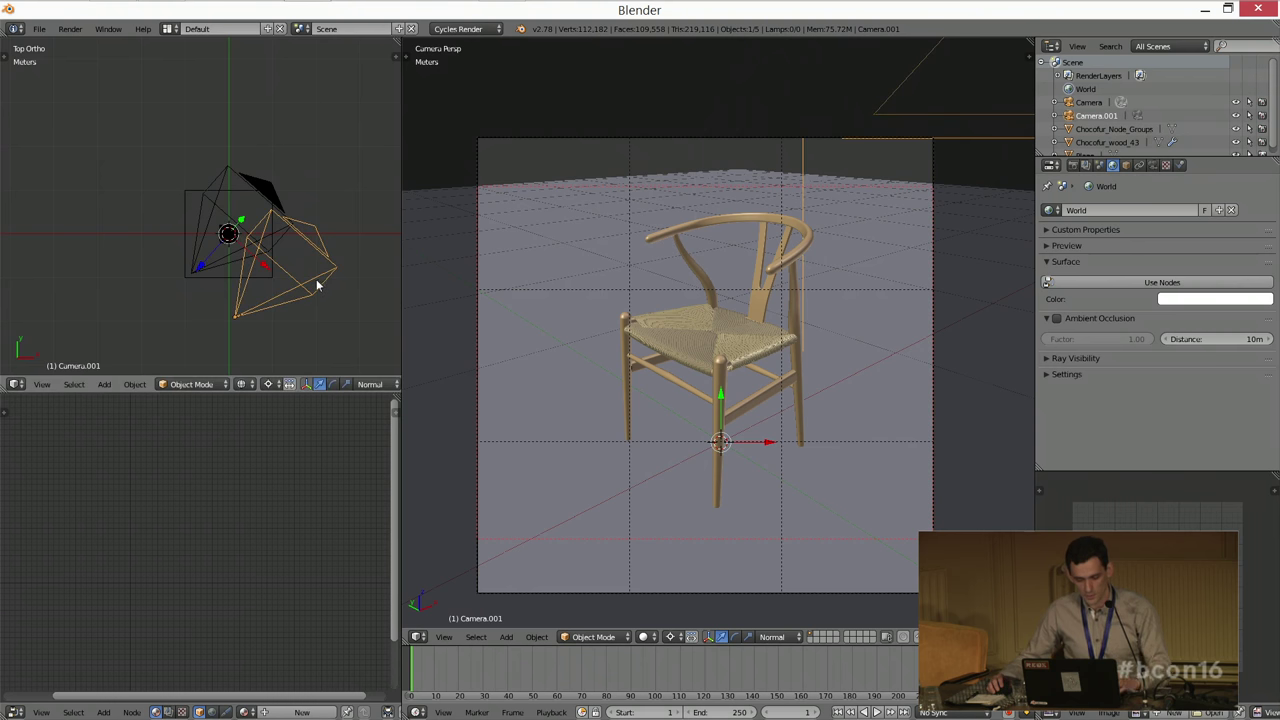
{"action": "right_click", "coordinate": [316, 283]}
{"action": "key", "text": "alt+r"}
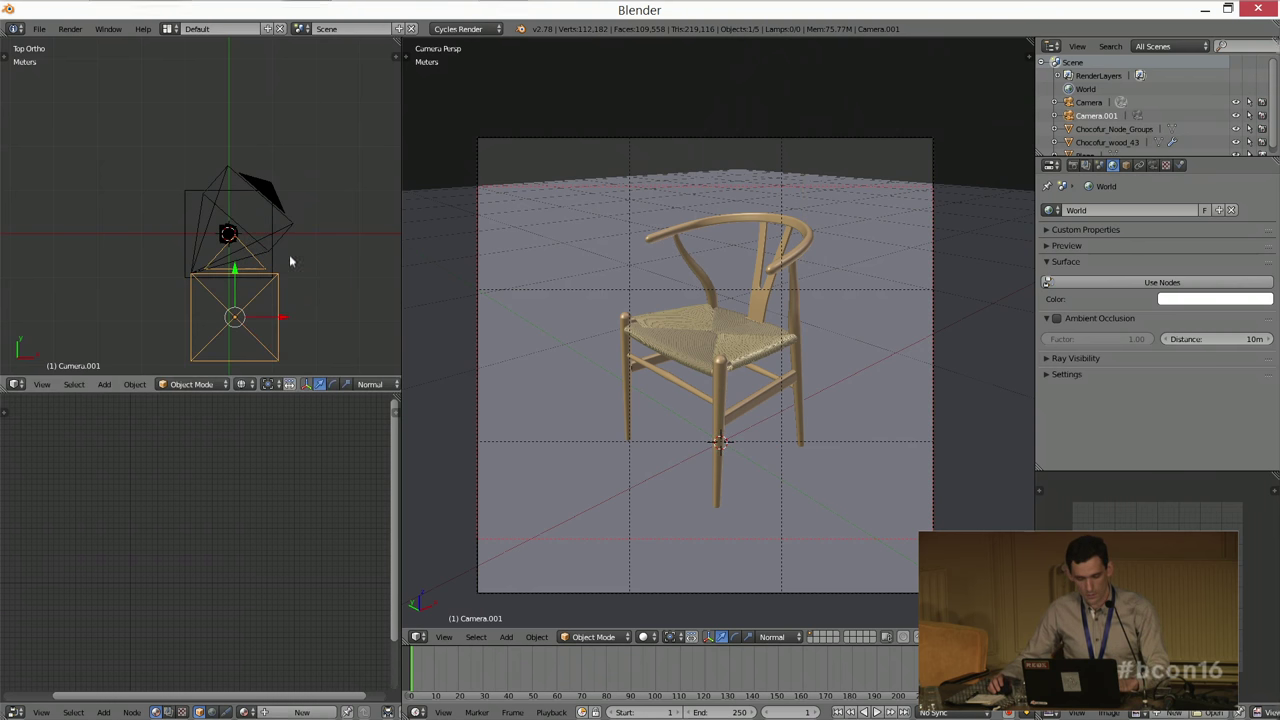
Step: Rotate Camera.001 toward the chair in the right and top views, checking through its lens
{"action": "key", "text": "KP_3"}
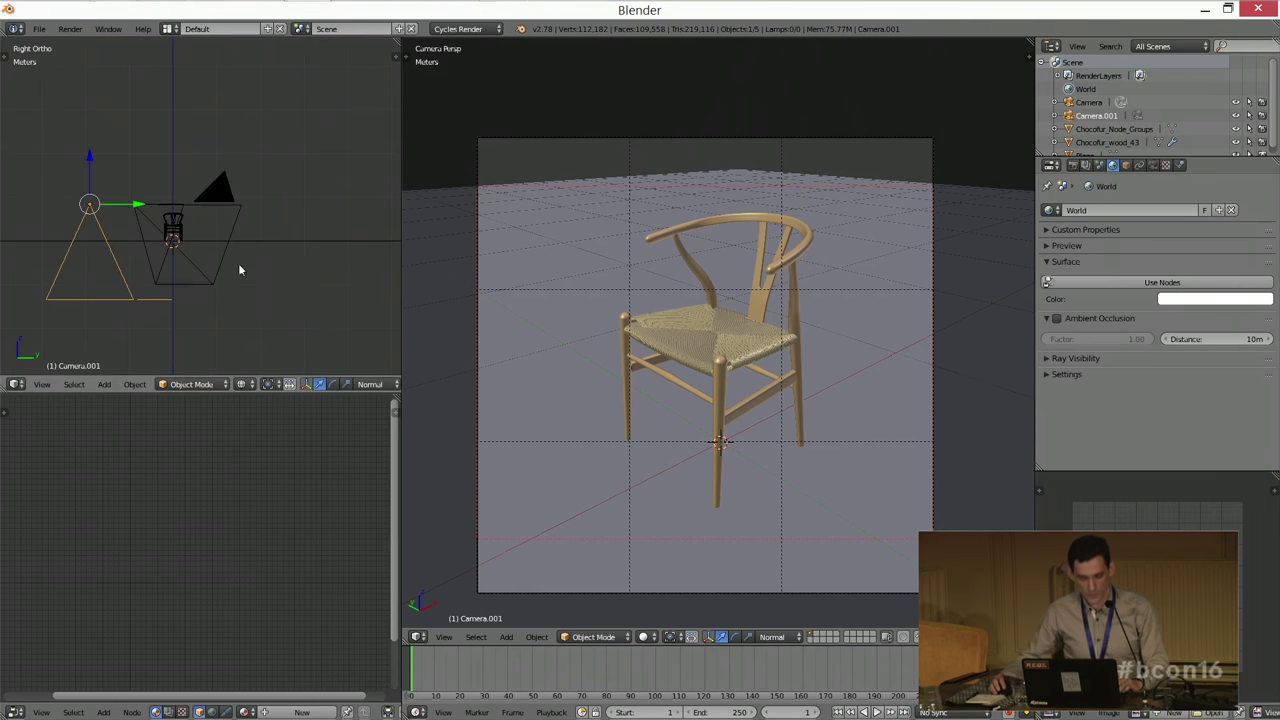
{"action": "middle_click_drag", "start_coordinate": [238, 263], "coordinate": [277, 268], "text": "shift"}
{"action": "key", "text": "r"}
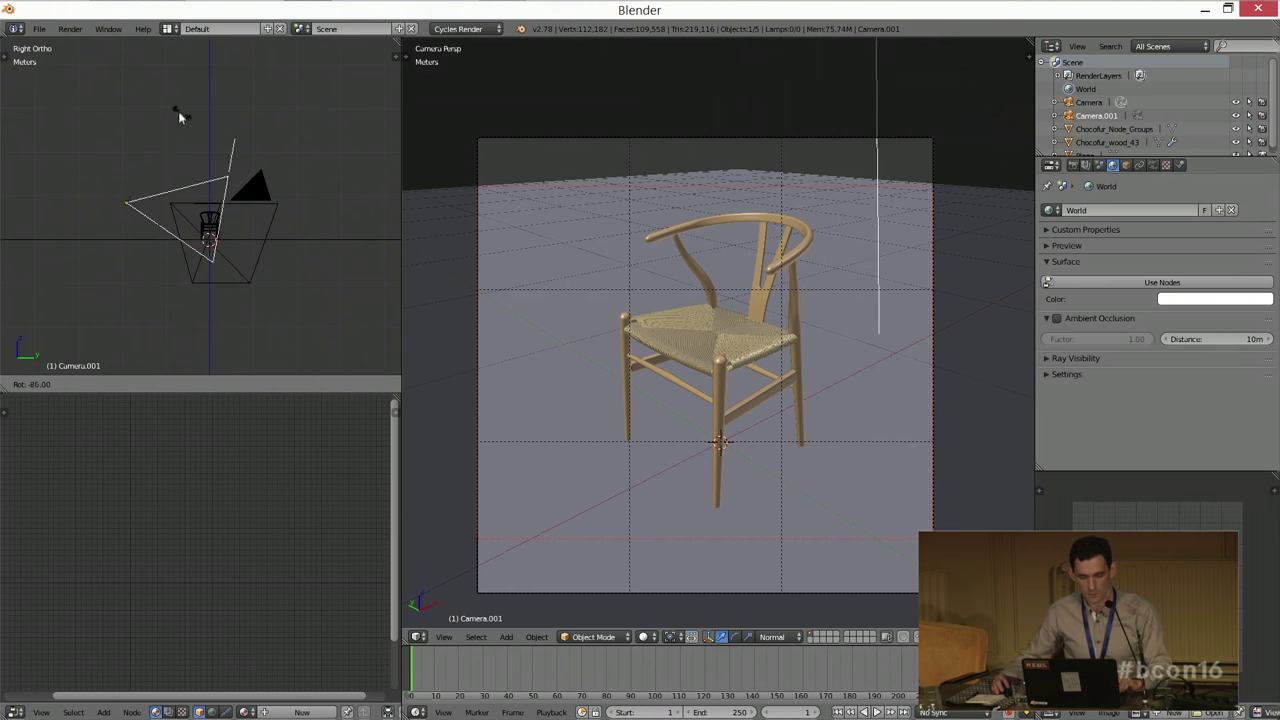
{"action": "left_click", "coordinate": [172, 127]}
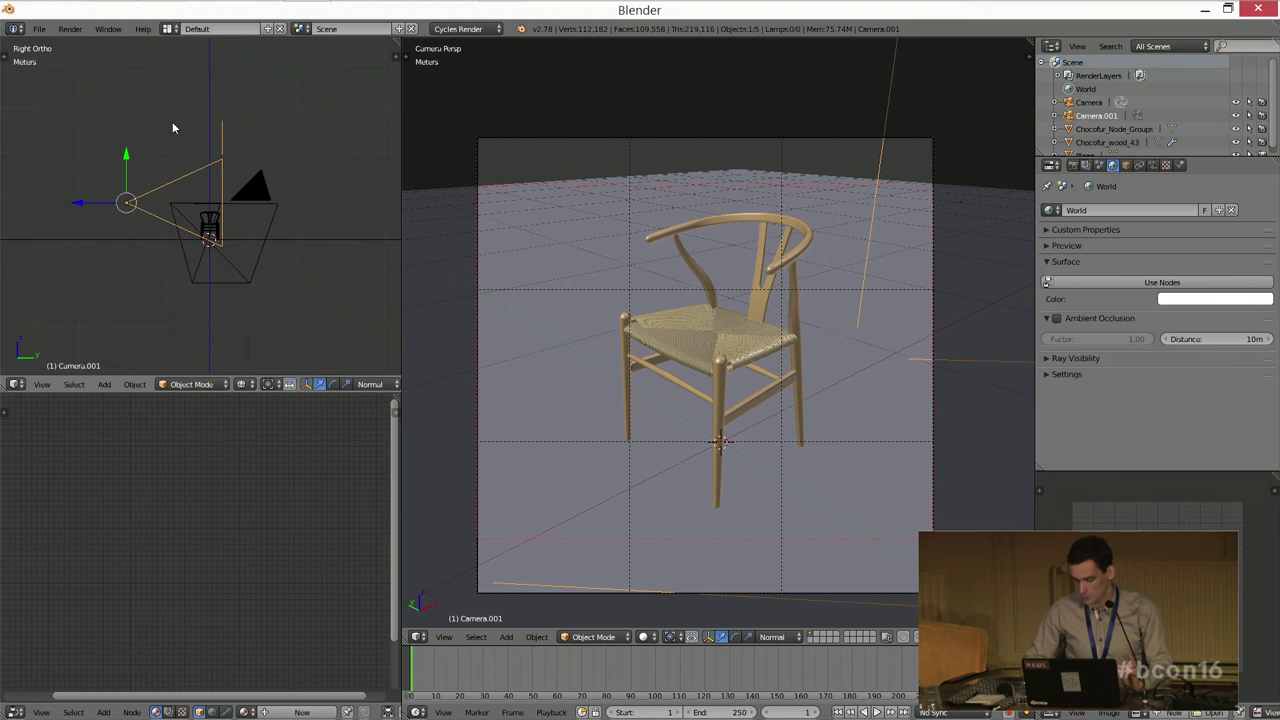
{"action": "key", "text": "ctrl+KP_0"}
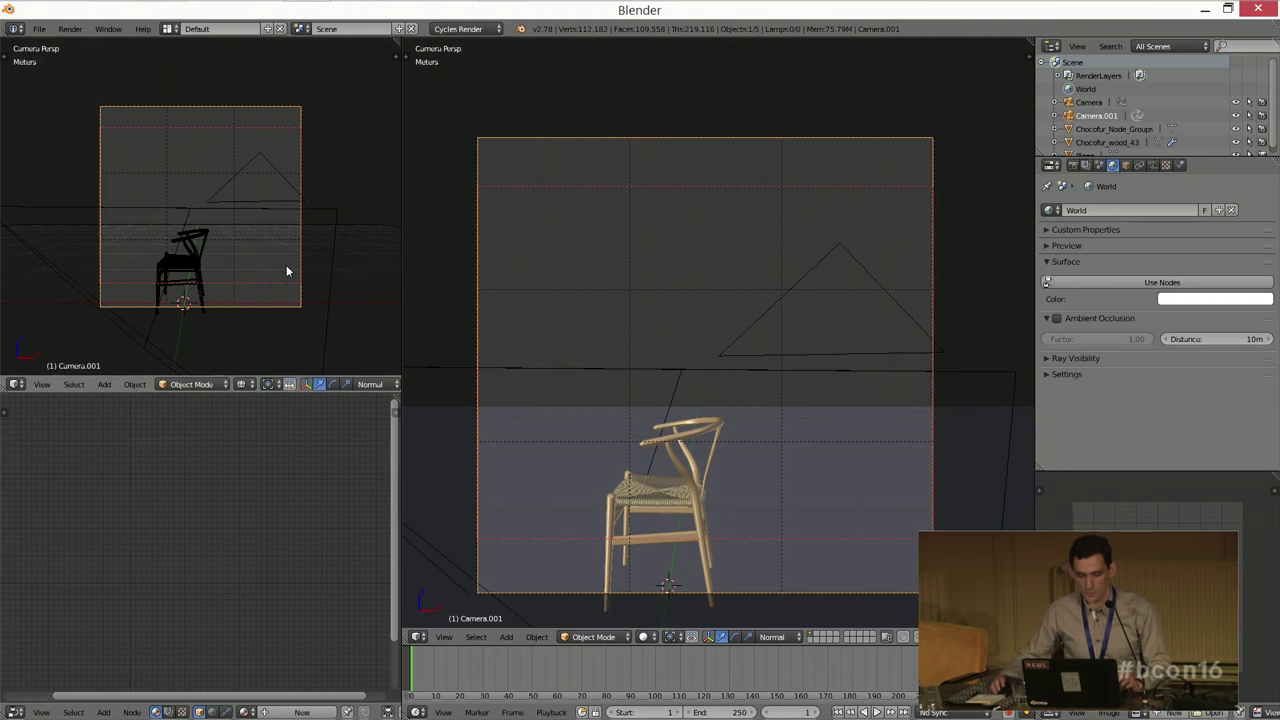
{"action": "key", "text": "KP_7"}
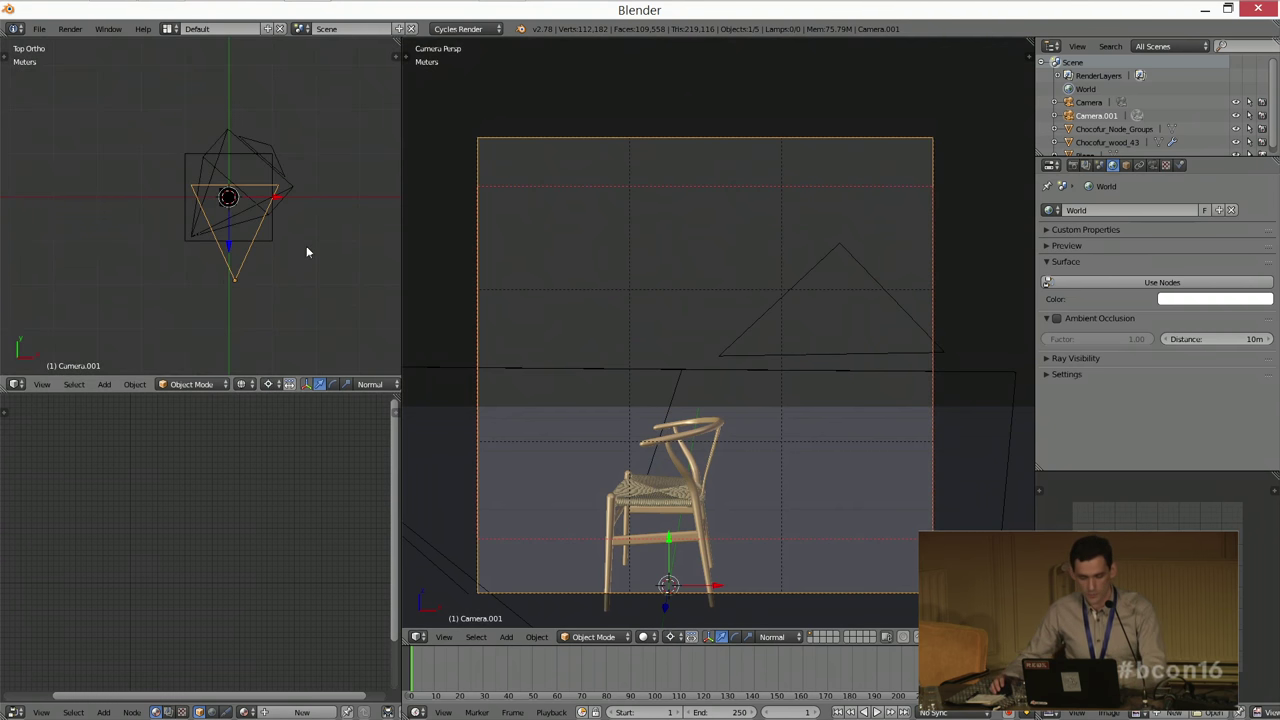
{"action": "key", "text": "r"}
{"action": "left_click", "coordinate": [304, 305]}
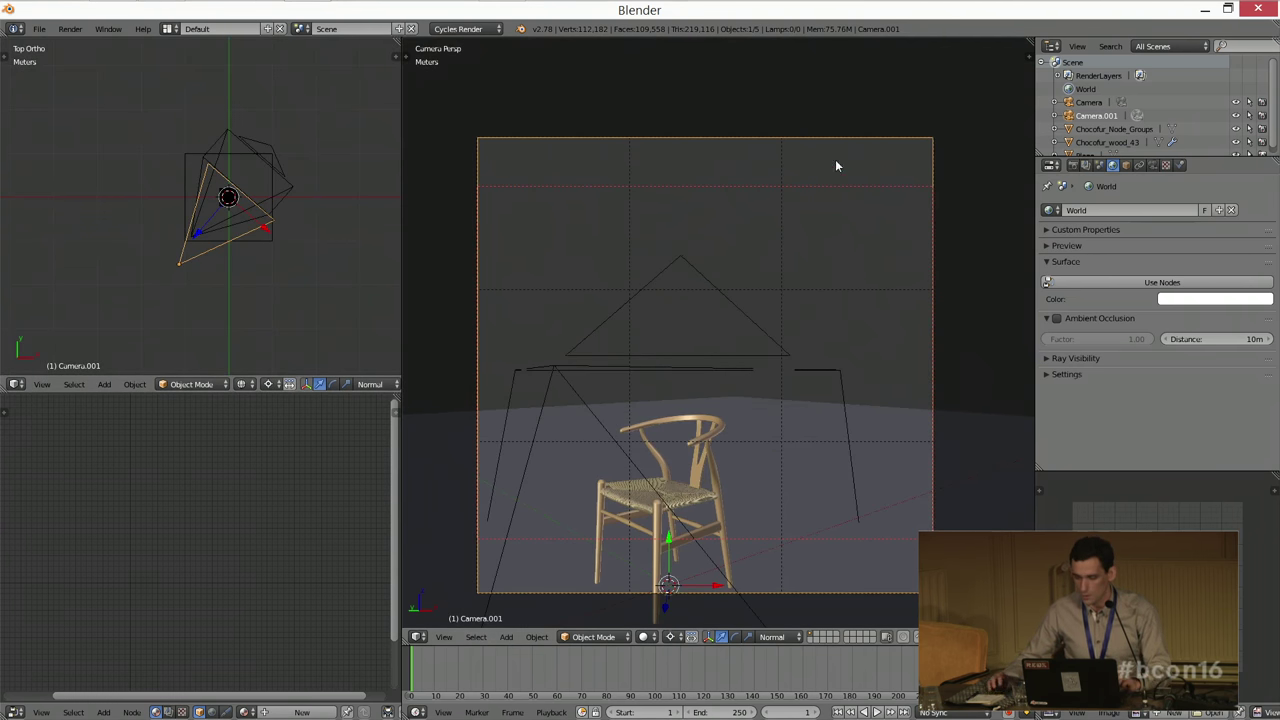
{"action": "left_click", "coordinate": [1155, 166]}
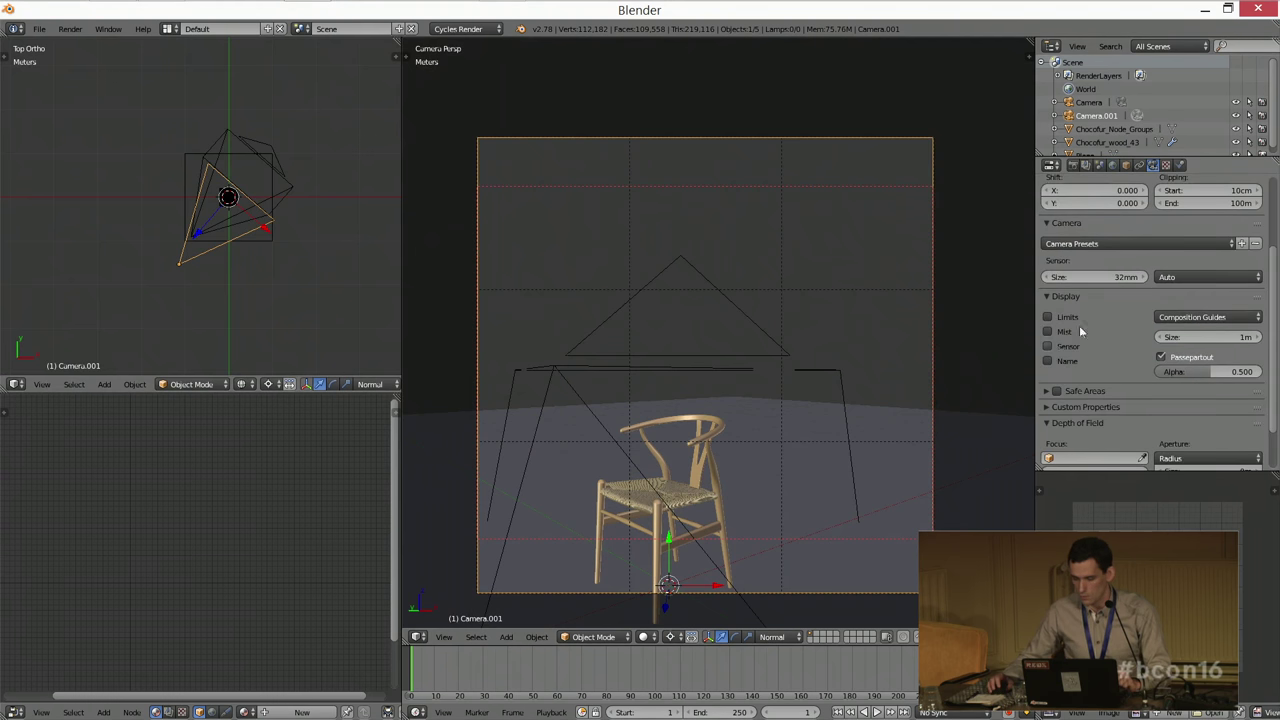
Step: Try focal lengths of 50 mm and then 80 mm on Camera.001
{"action": "scroll", "coordinate": [1079, 325], "scroll_direction": "up", "scroll_amount": 3}
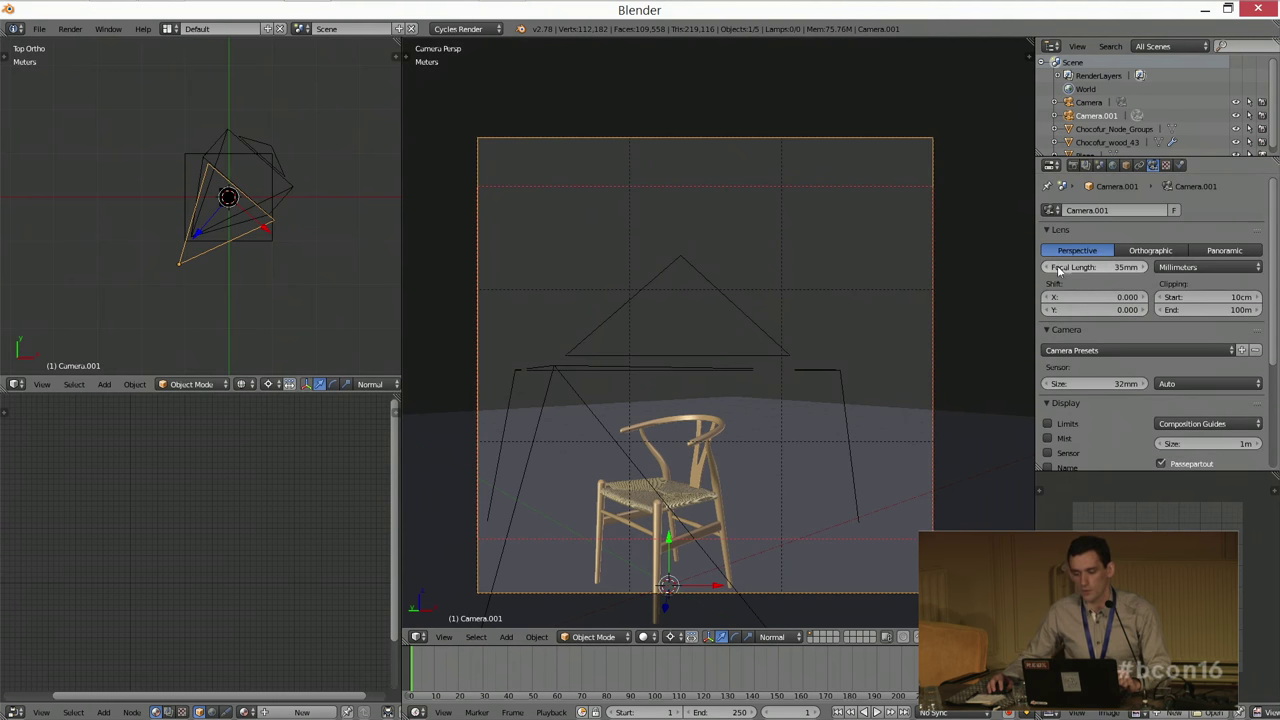
{"action": "mouse_move", "coordinate": [1078, 270]}
{"action": "left_mouse_down"}
{"action": "mouse_move", "coordinate": [1100, 270]}
{"action": "mouse_move", "coordinate": [1064, 276]}
{"action": "left_mouse_up"}
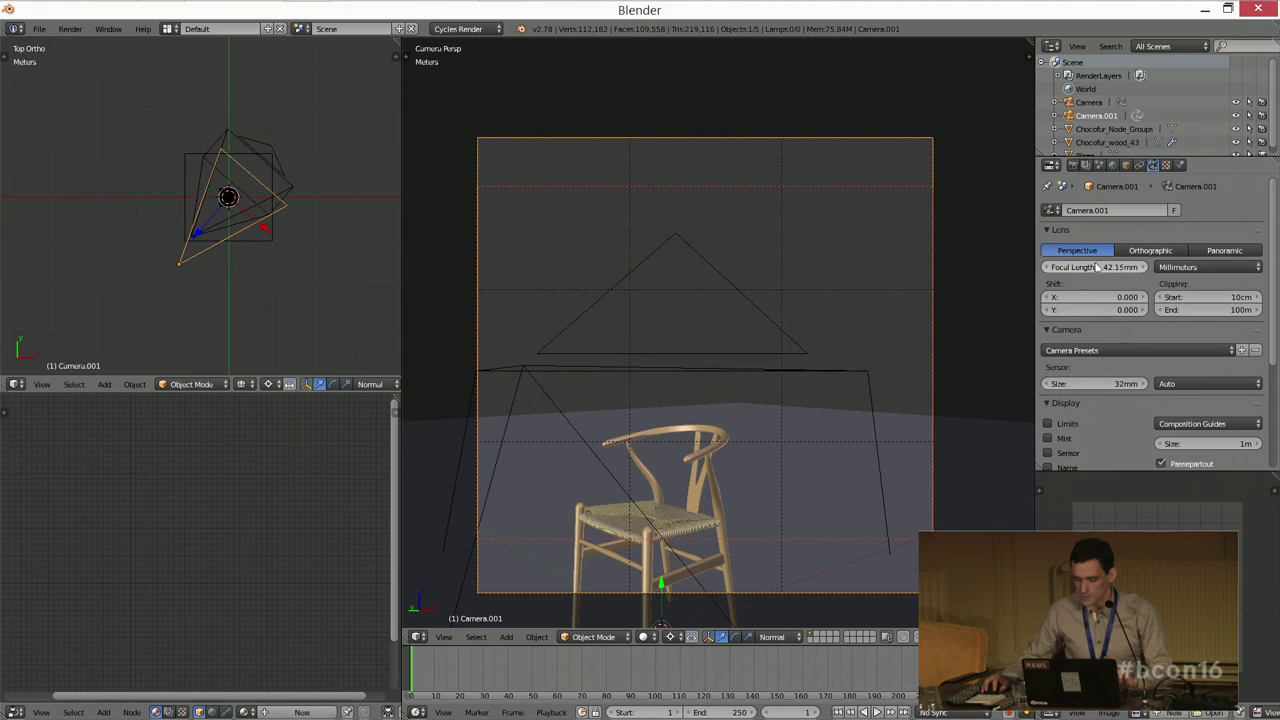
{"action": "left_click", "coordinate": [1097, 268]}
{"action": "type", "text": "5"}
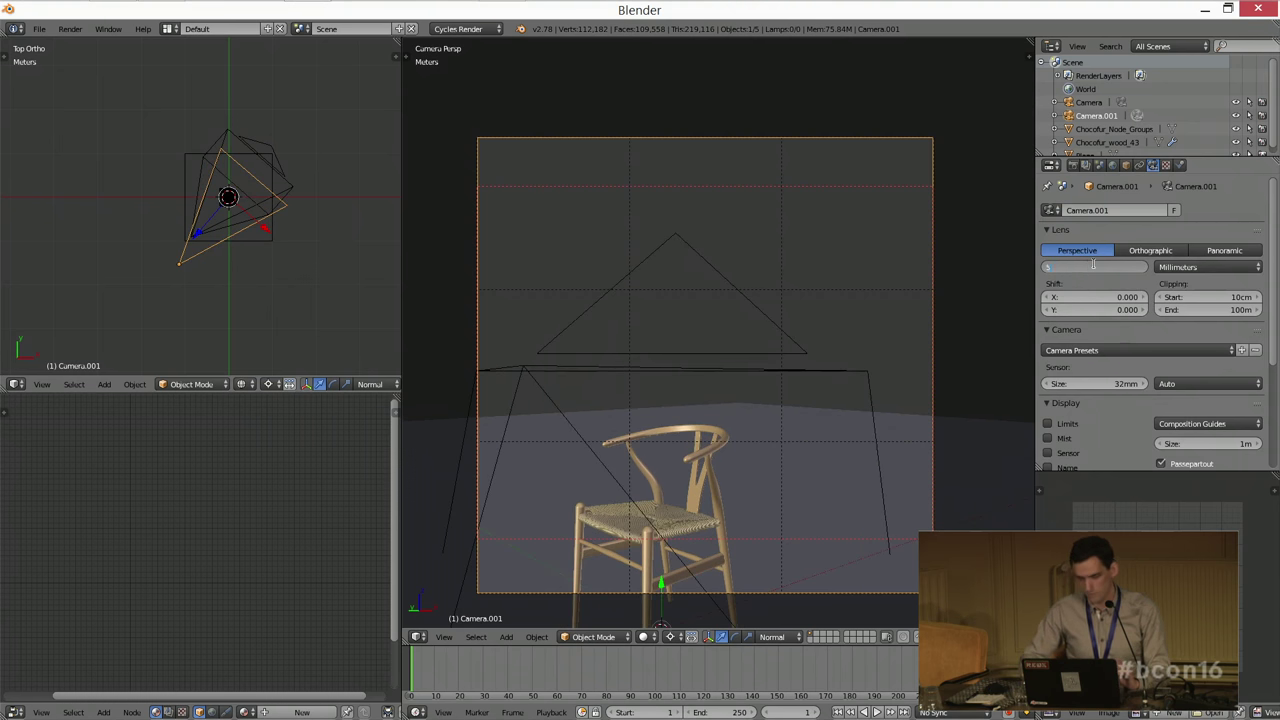
{"action": "type", "text": "0"}
{"action": "key", "text": "Return"}
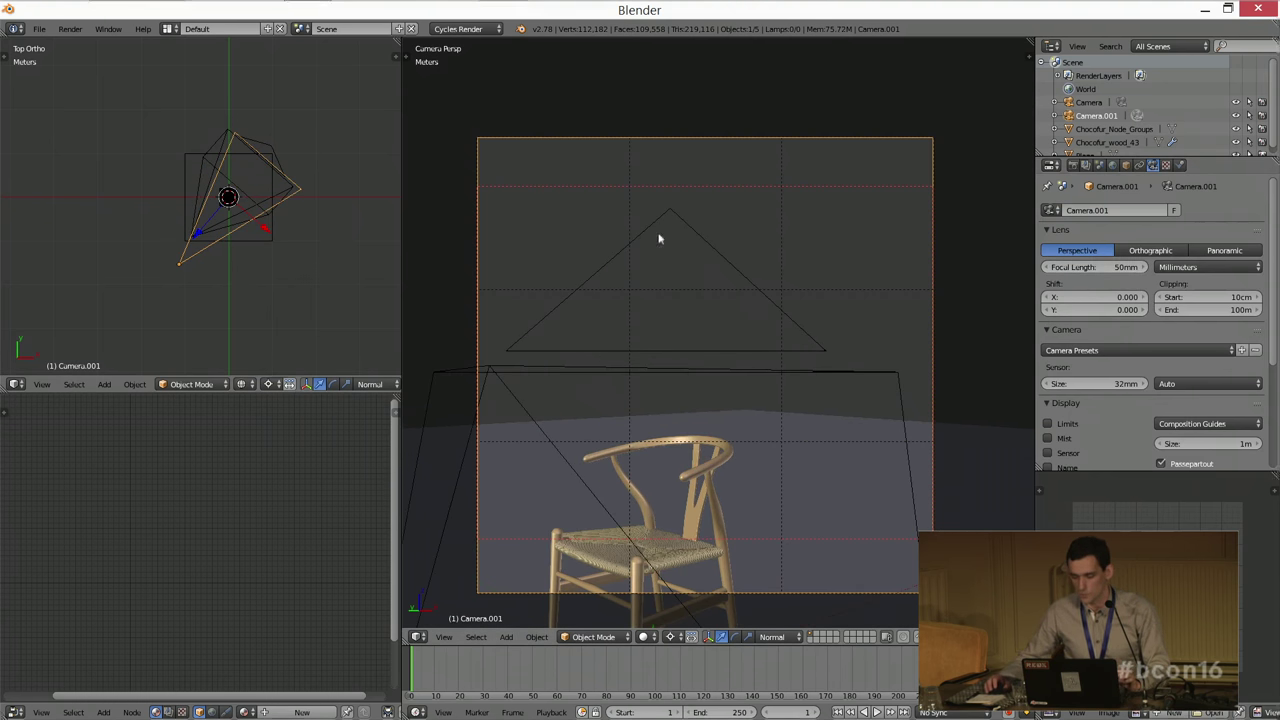
{"action": "left_click", "coordinate": [1090, 266]}
{"action": "type", "text": "80"}
{"action": "key", "text": "Return"}
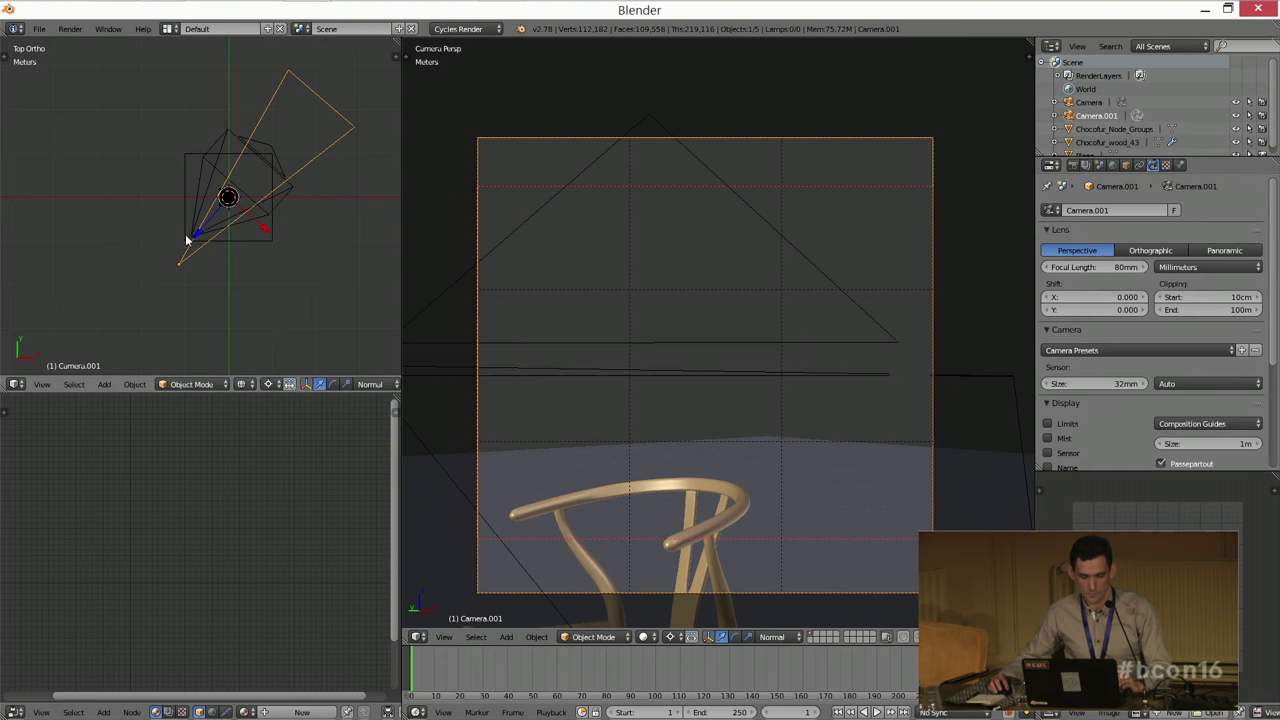
Step: Dolly Camera.001 back, set its focal length to 90 mm, then look through the original Camera
{"action": "key", "text": "g"}
{"action": "key", "text": "z"}
{"action": "key", "text": "z"}
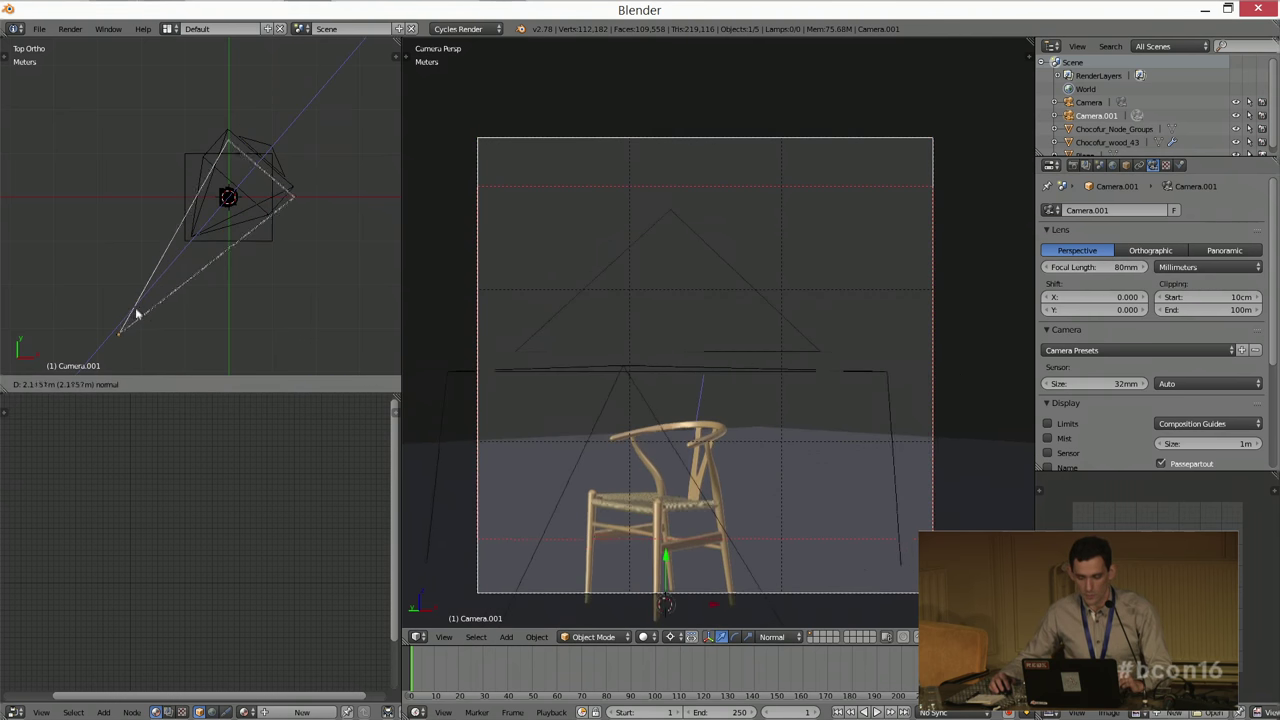
{"action": "left_click", "coordinate": [145, 316]}
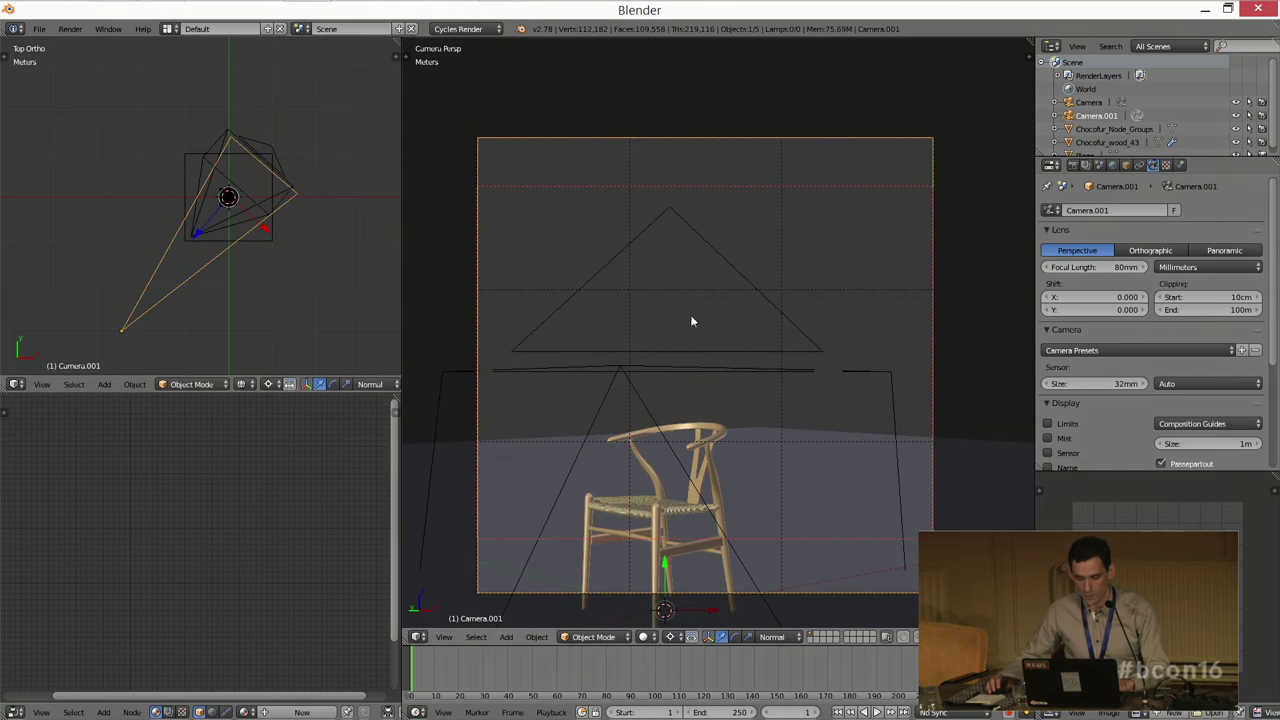
{"action": "key", "text": "g"}
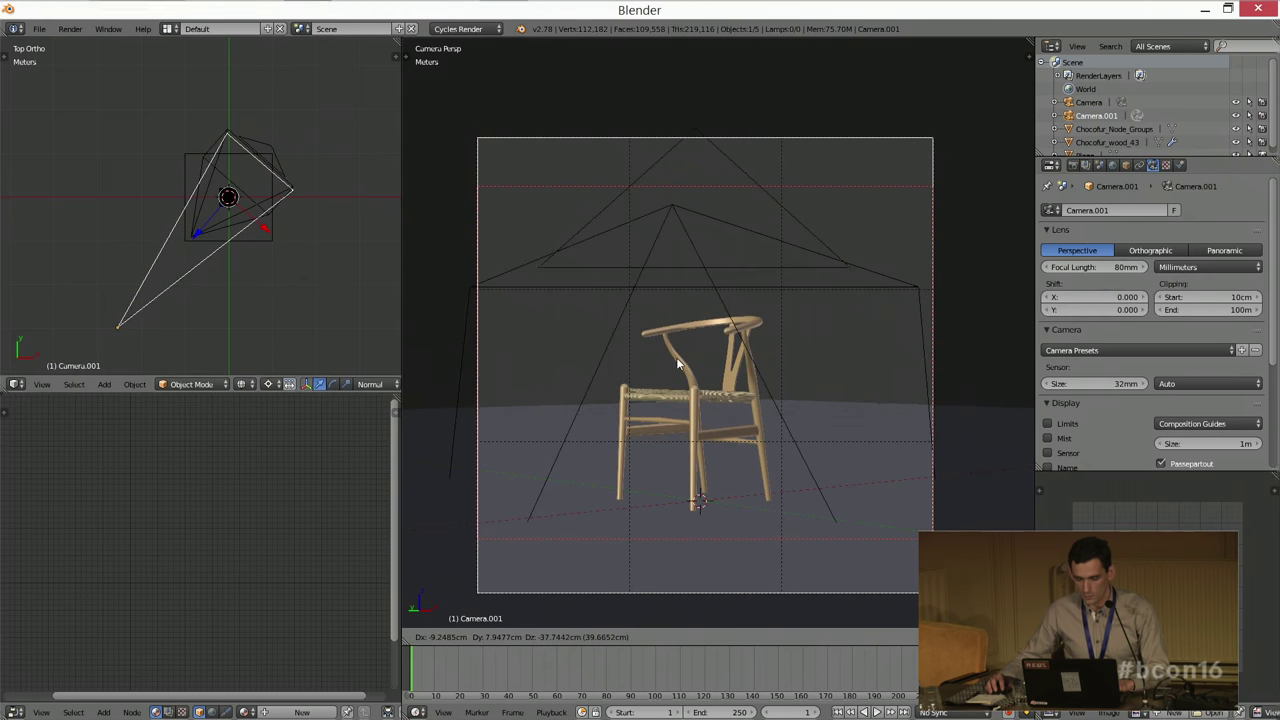
{"action": "left_click", "coordinate": [677, 349]}
{"action": "left_click", "coordinate": [1077, 265]}
{"action": "type", "text": "90"}
{"action": "key", "text": "Return"}
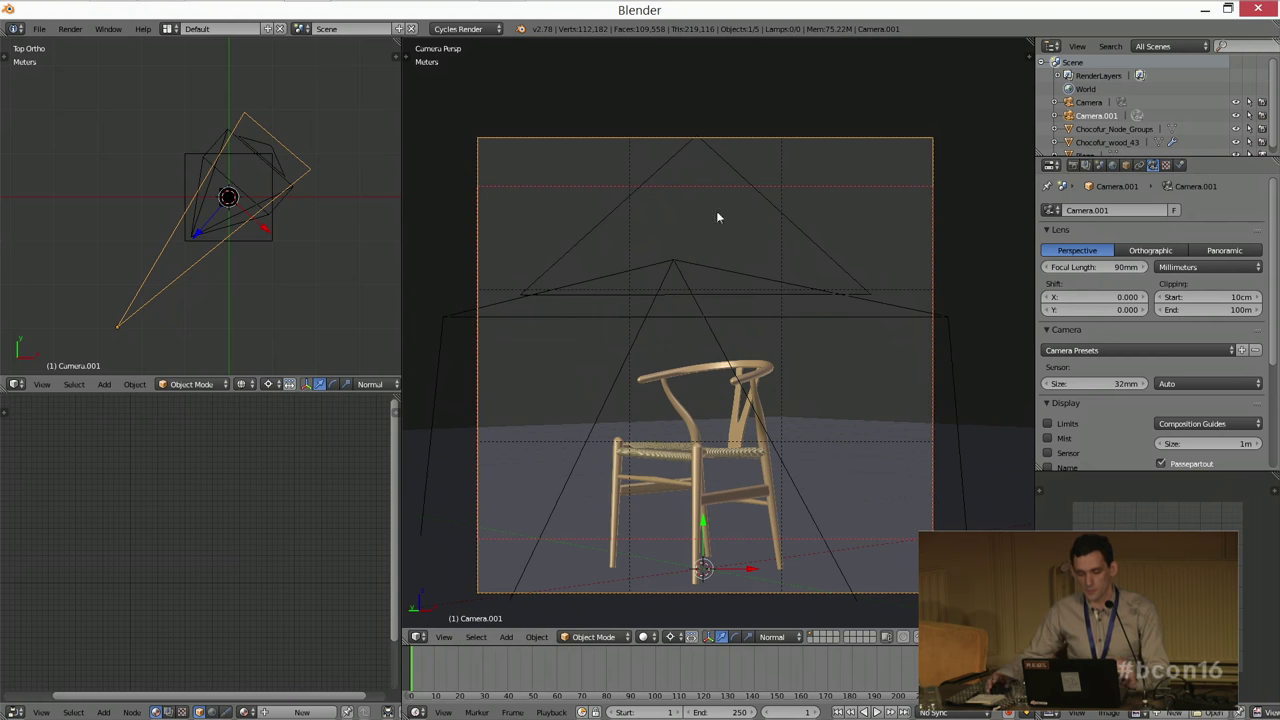
{"action": "right_click", "coordinate": [241, 143]}
{"action": "key", "text": "ctrl+KP_0"}
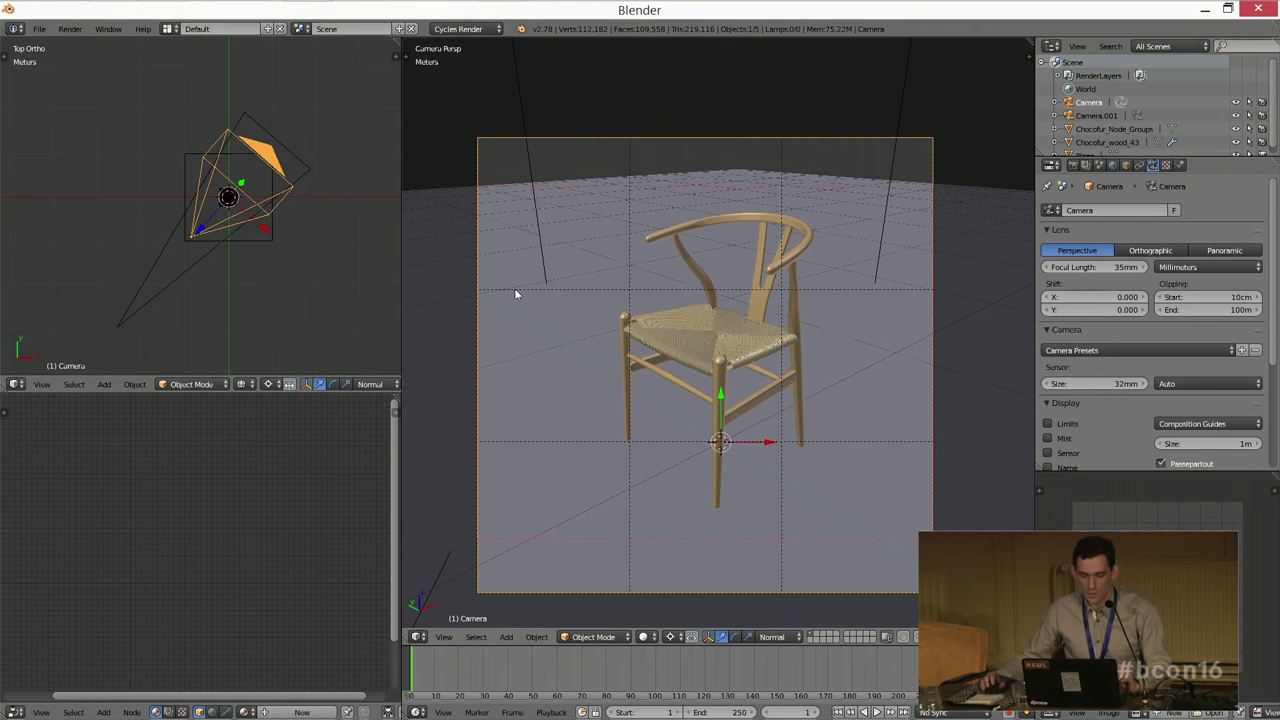
Step: Dolly the original Camera closer to the chair along its viewing axis
{"action": "key", "text": "g"}
{"action": "key", "text": "z"}
{"action": "key", "text": "z"}
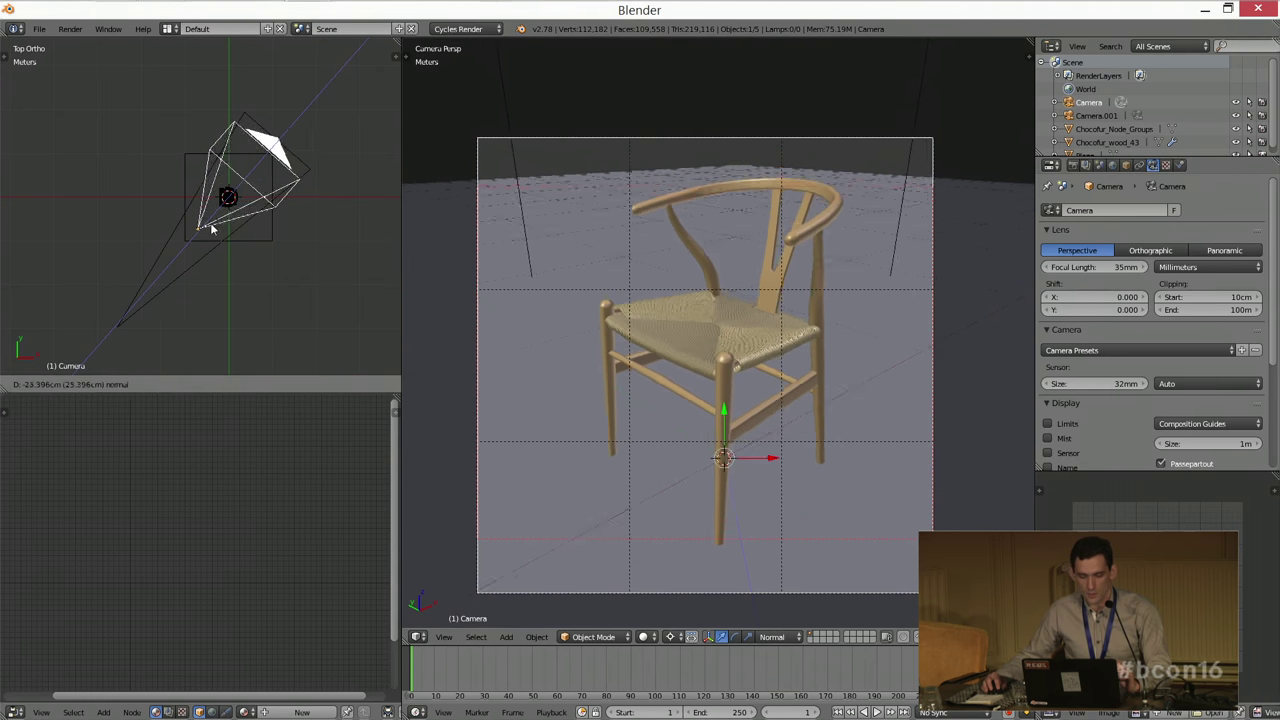
{"action": "left_click", "coordinate": [213, 229]}
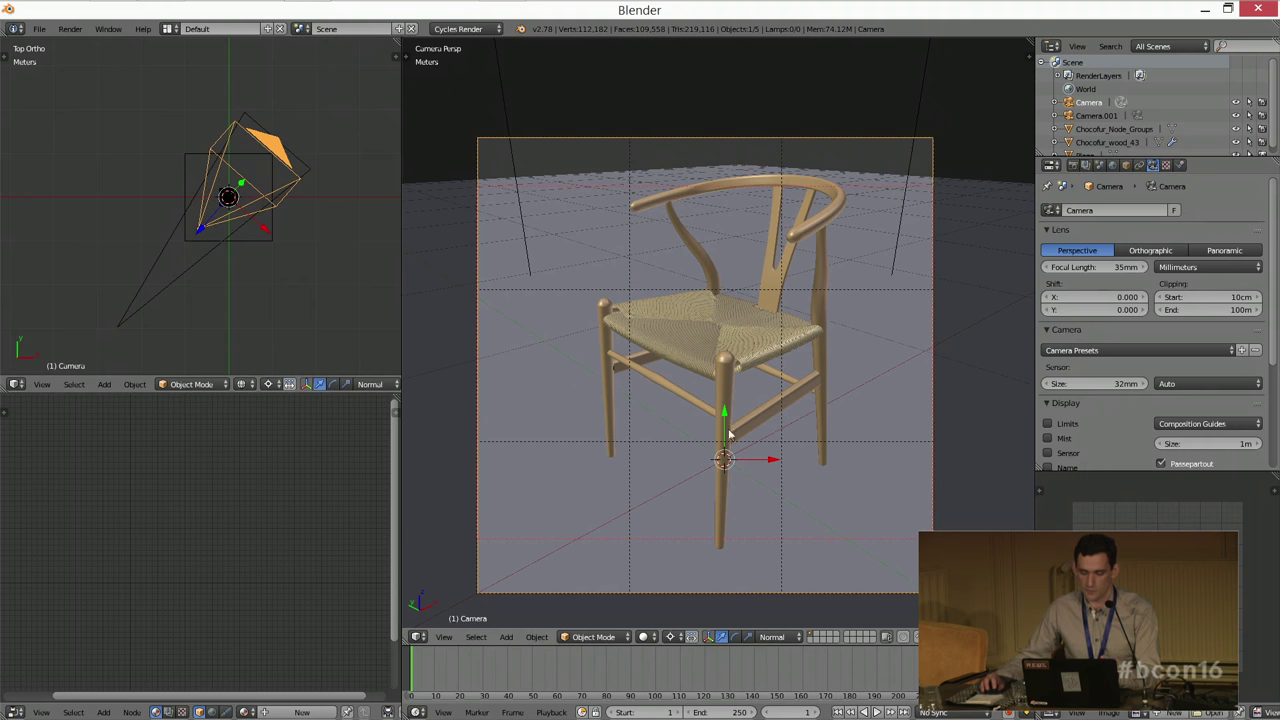
{"action": "left_click", "coordinate": [730, 395]}
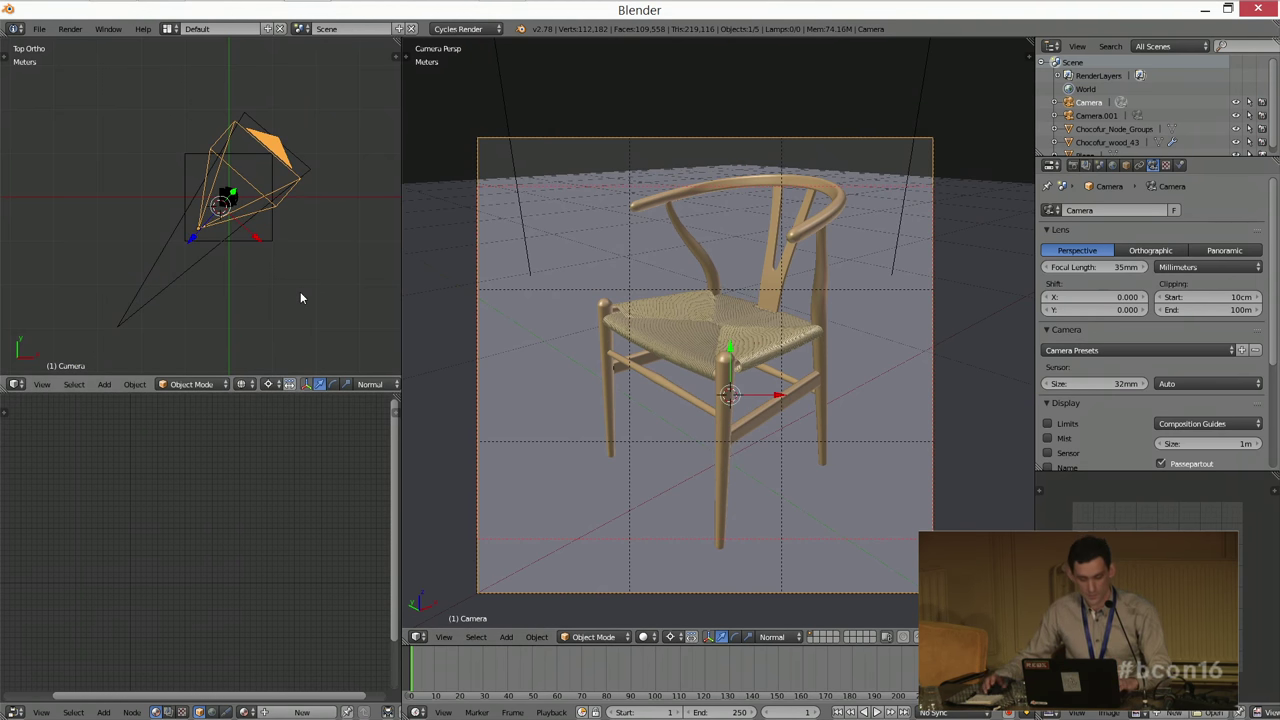
{"action": "key", "text": "shift+c"}
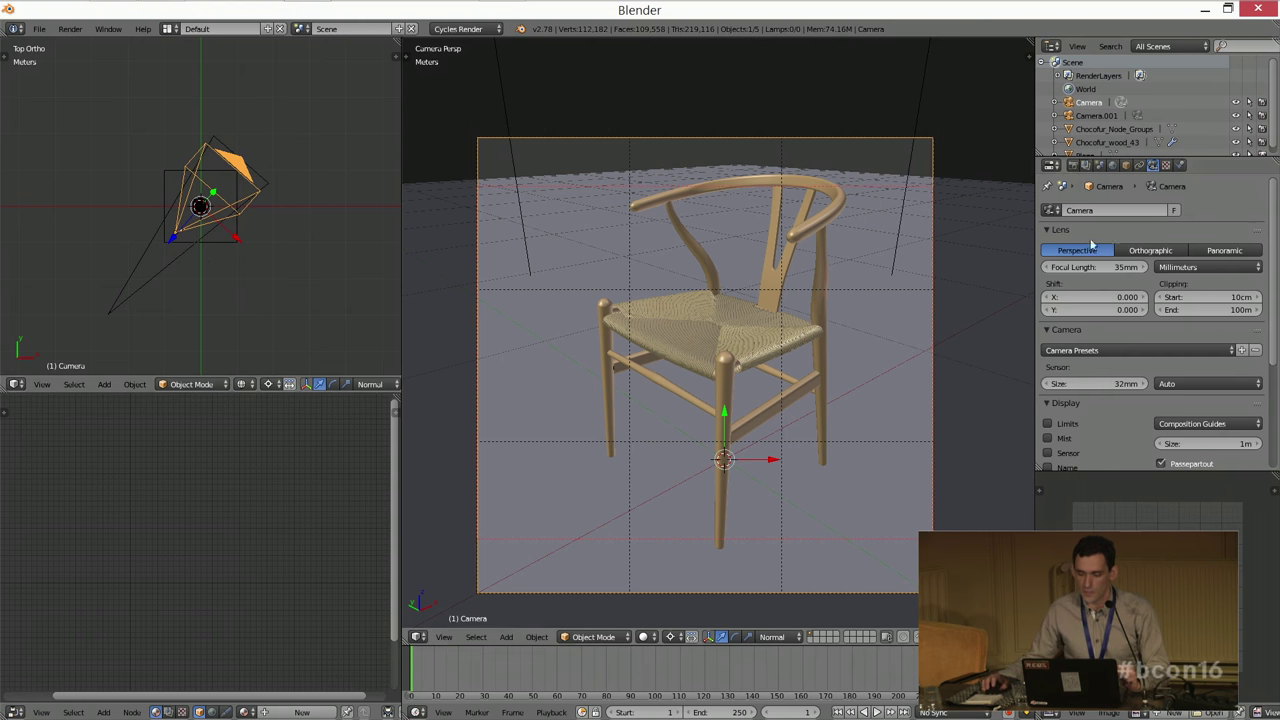
Step: Look through Camera.001 and shift its lens vertically to raise the chair in frame
{"action": "right_click", "coordinate": [144, 293]}
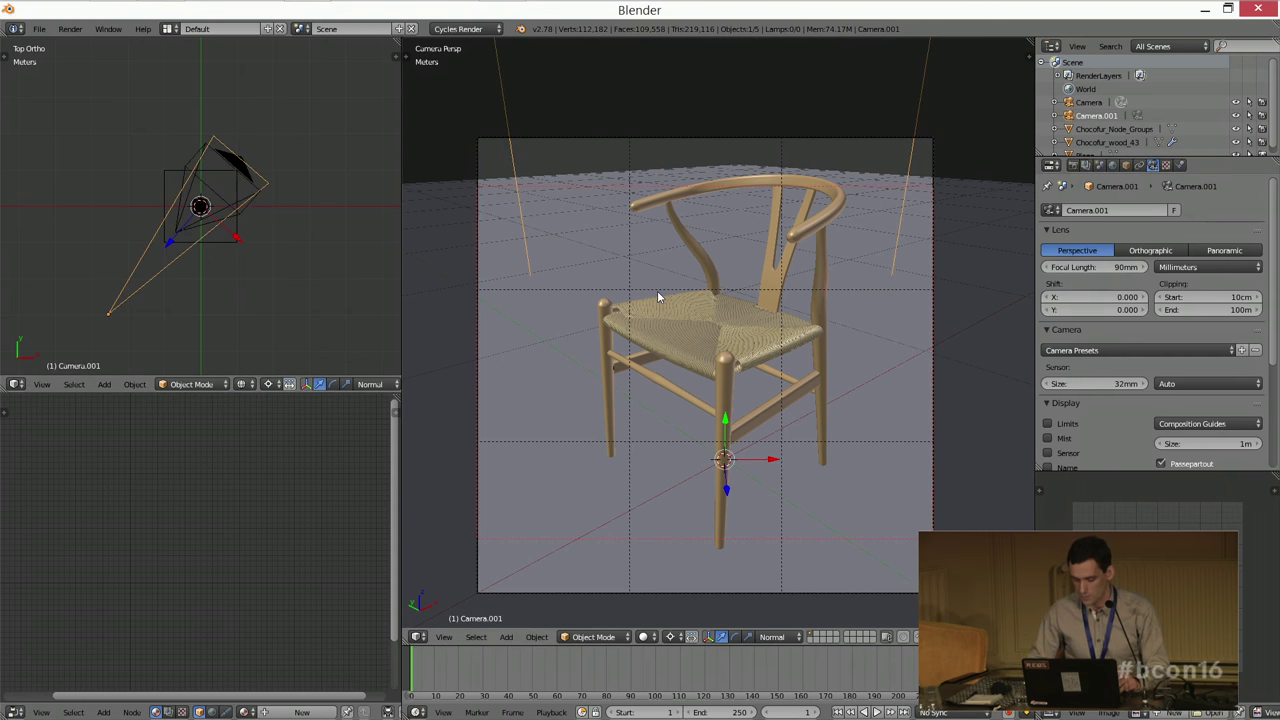
{"action": "key", "text": "ctrl+KP_0"}
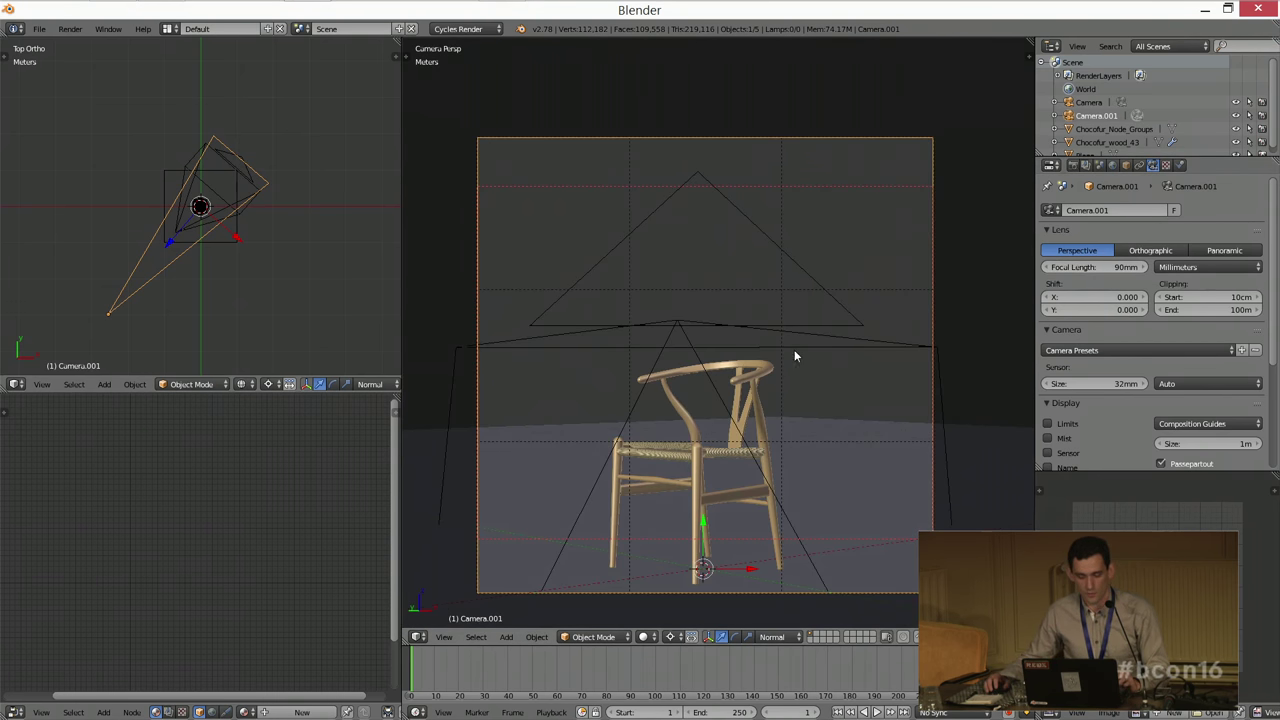
{"action": "middle_click_drag", "start_coordinate": [258, 247], "coordinate": [311, 153]}
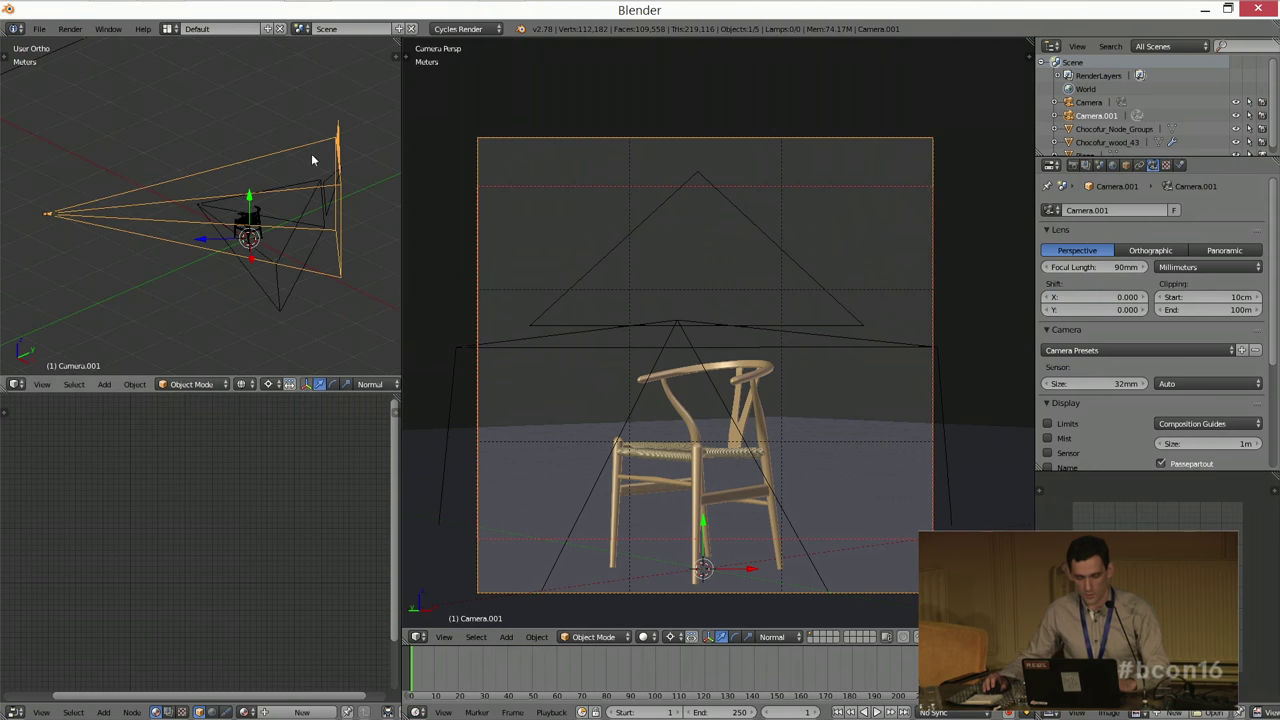
{"action": "key", "text": "r"}
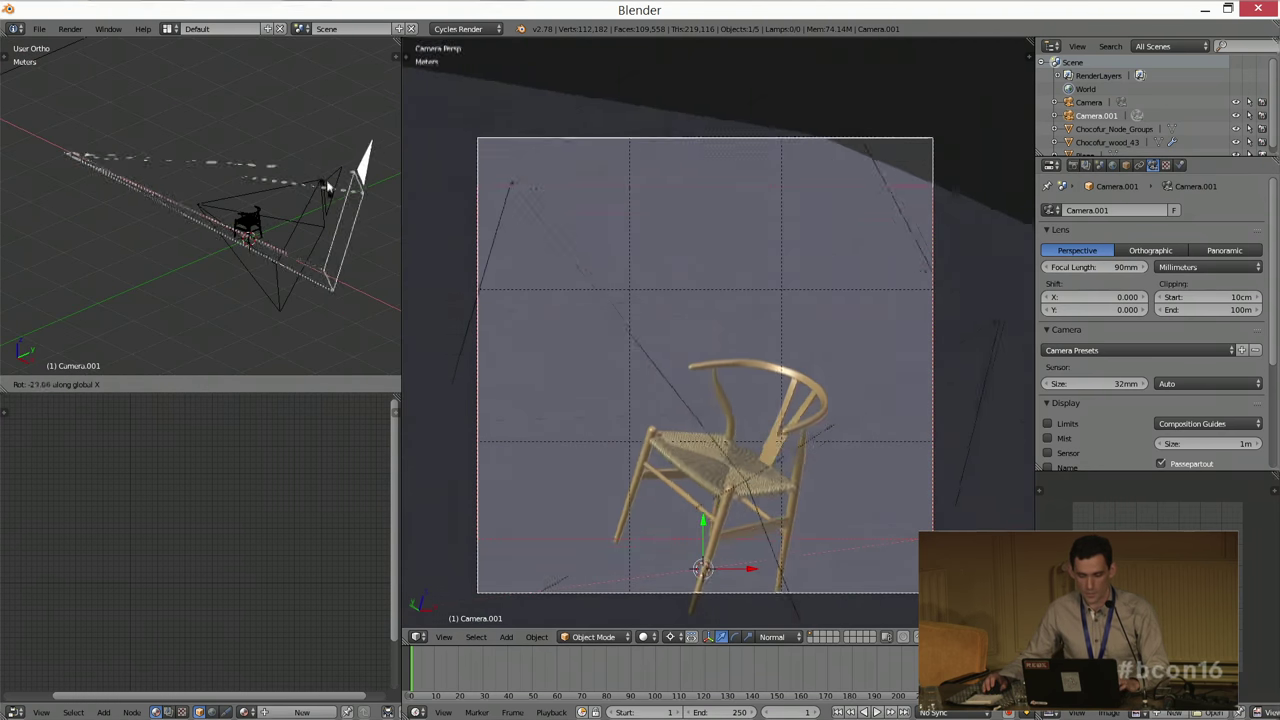
{"action": "key", "text": "x"}
{"action": "key", "text": "x"}
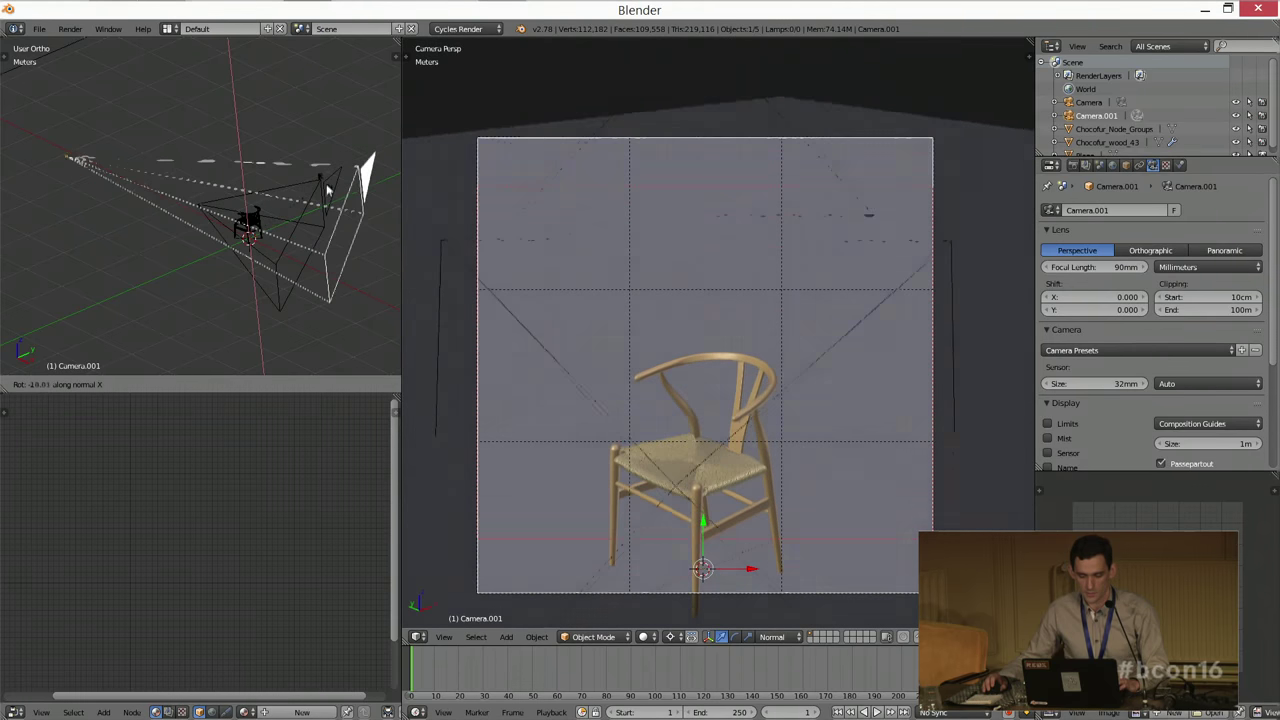
{"action": "right_click", "coordinate": [316, 172]}
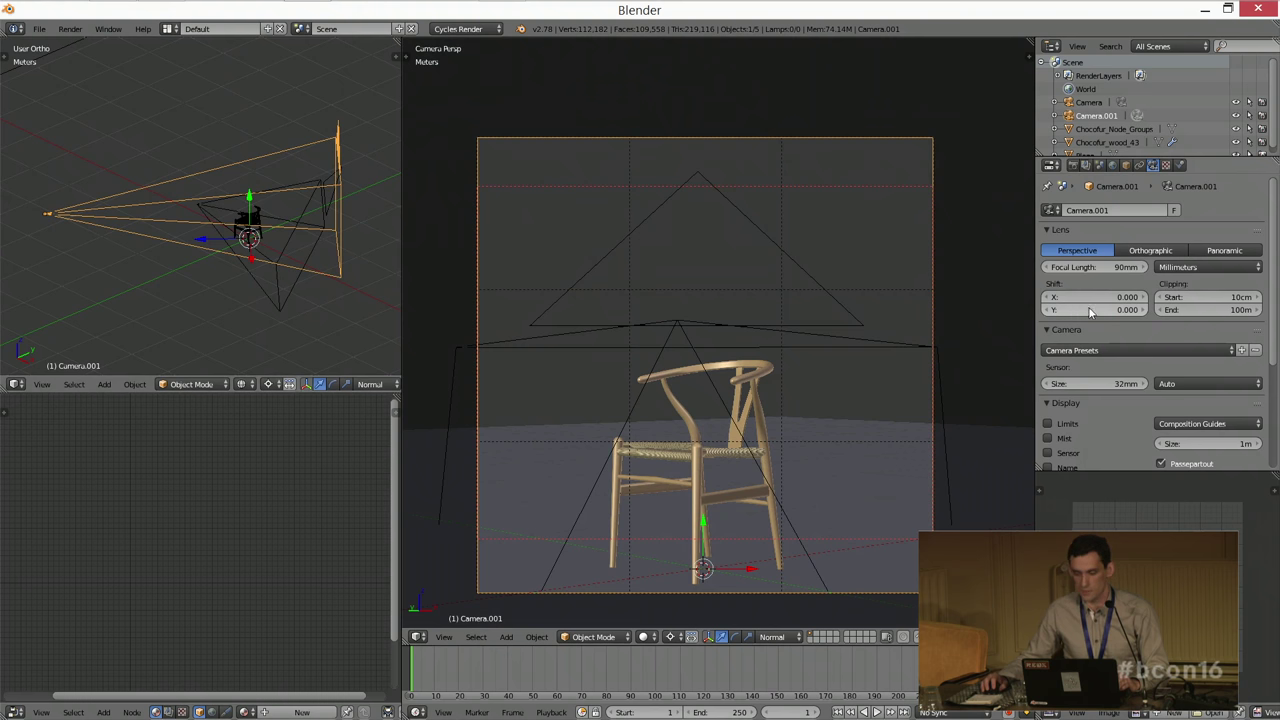
{"action": "left_click_drag", "start_coordinate": [1090, 310], "coordinate": [1060, 310]}
Step: Maximize the camera view and move the camera to reframe the shot
{"action": "key", "text": "ctrl+space"}
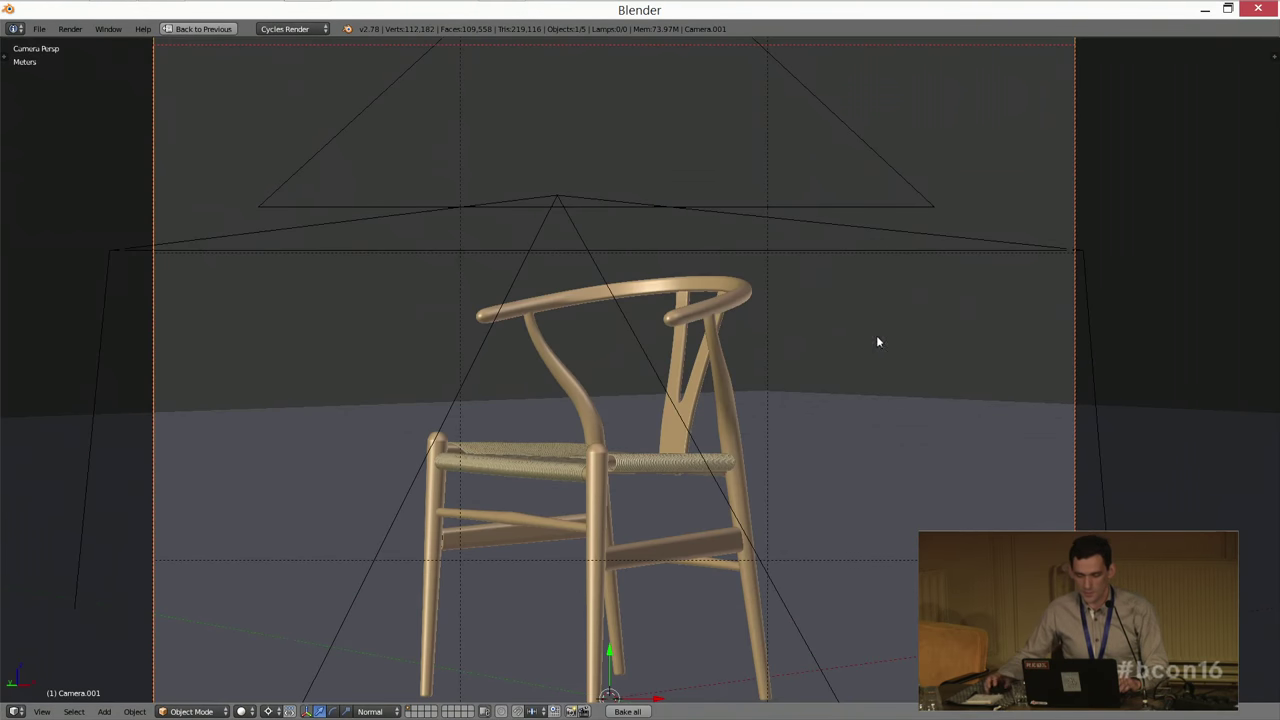
{"action": "scroll", "coordinate": [877, 342], "scroll_direction": "down", "scroll_amount": 2}
{"action": "scroll", "coordinate": [828, 345], "scroll_direction": "down", "scroll_amount": 2}
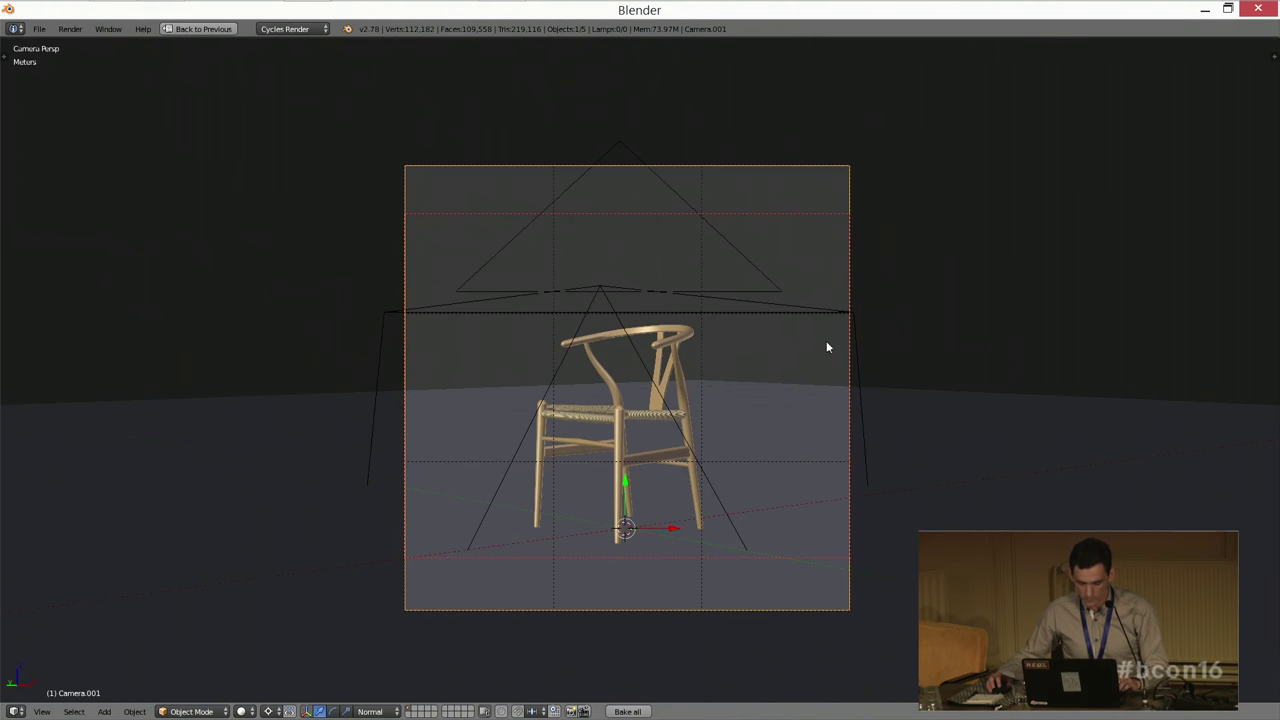
{"action": "key", "text": "g"}
{"action": "left_click", "coordinate": [953, 357]}
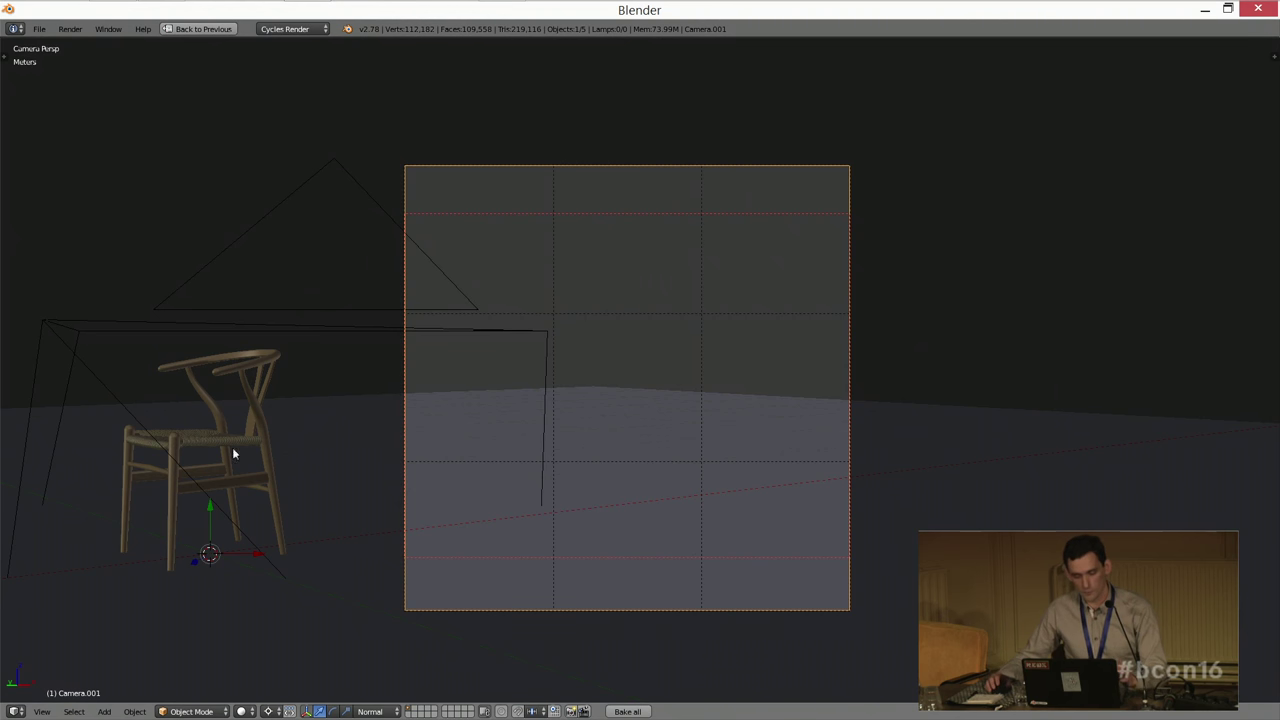
Step: Fly the camera through the scene to adjust the framing, then restore the full layout
{"action": "key", "text": "shift+f"}
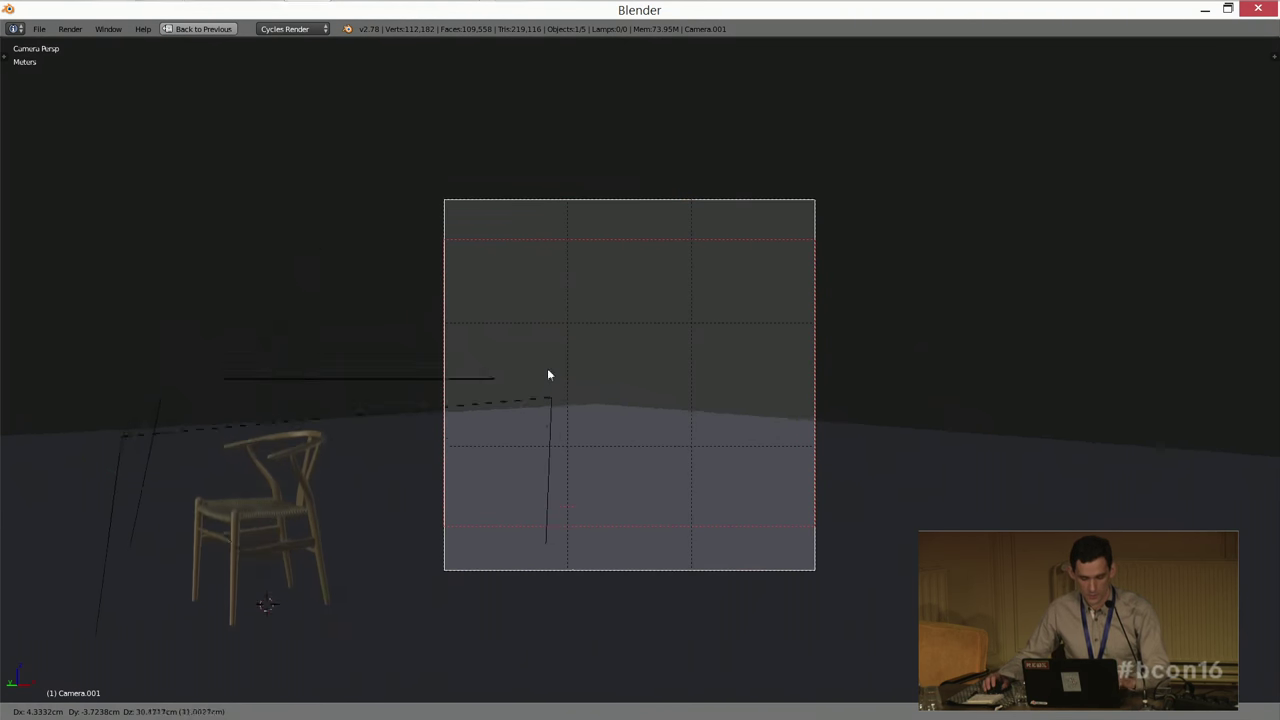
{"action": "middle_click_drag", "start_coordinate": [546, 399], "coordinate": [613, 267], "text": "shift"}
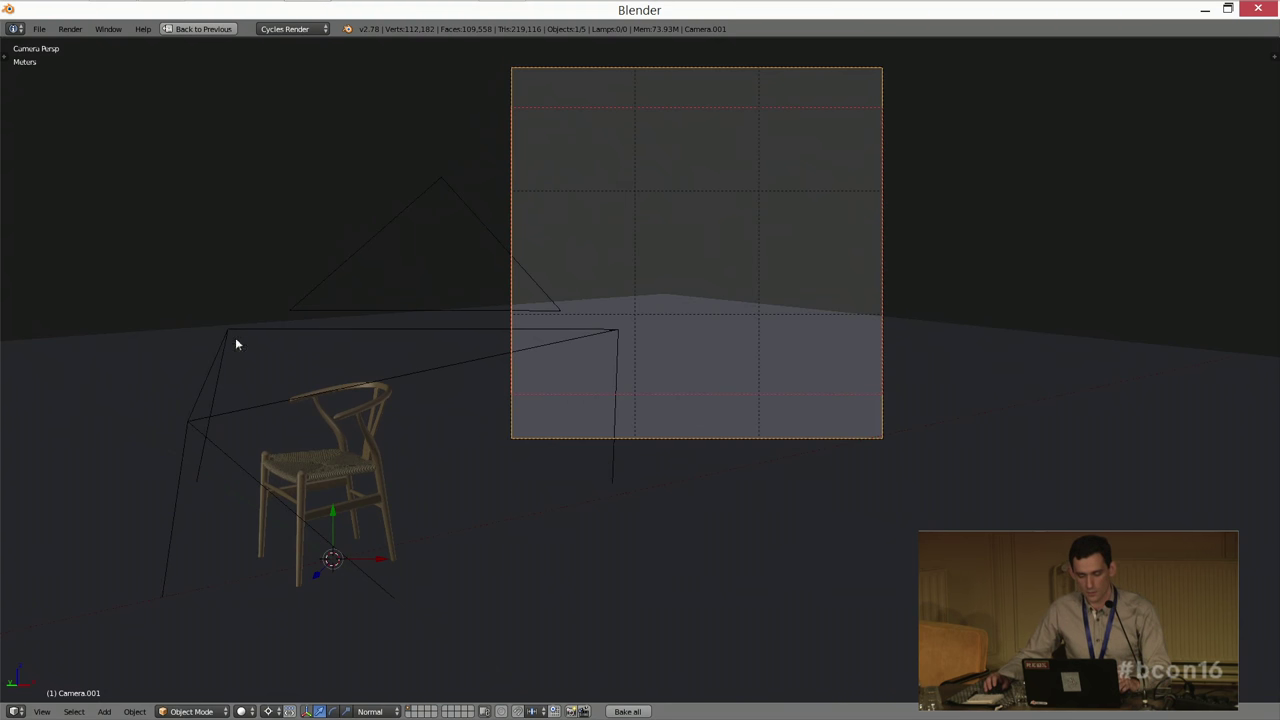
{"action": "scroll", "coordinate": [234, 400], "scroll_direction": "up", "scroll_amount": 4}
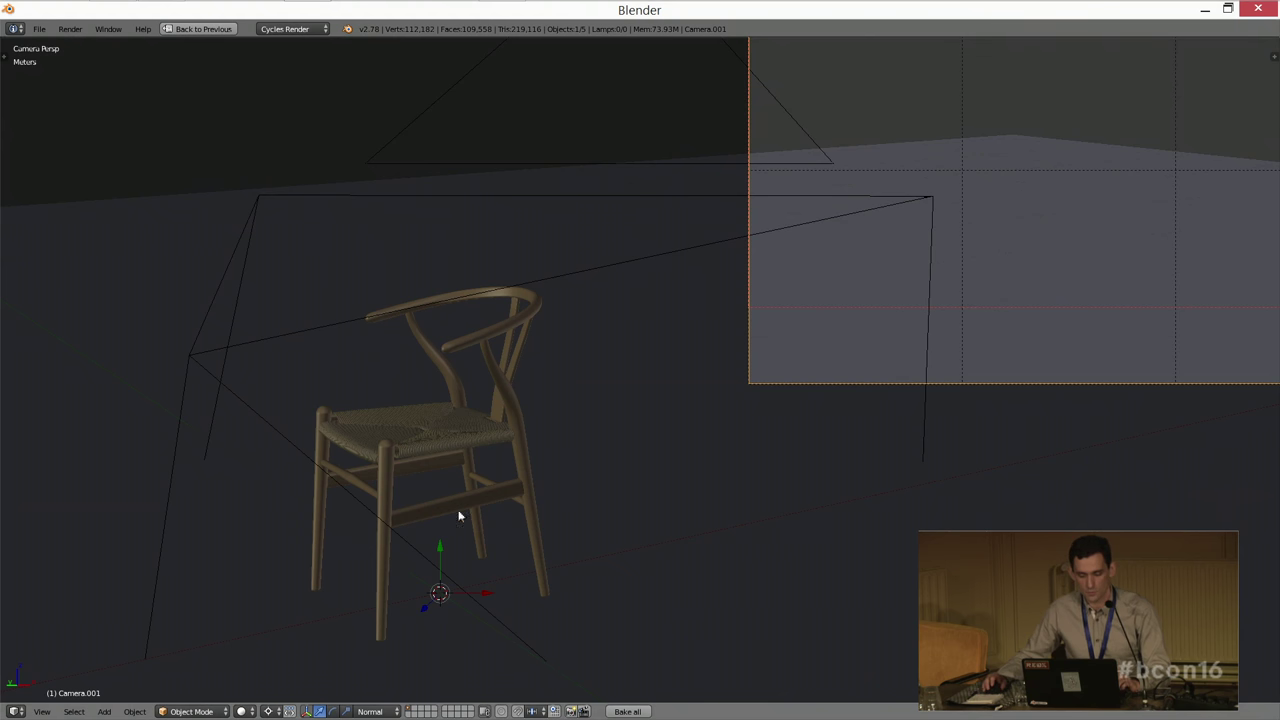
{"action": "scroll", "coordinate": [931, 294], "scroll_direction": "down", "scroll_amount": 2}
{"action": "scroll", "coordinate": [931, 294], "scroll_direction": "up", "scroll_amount": 1}
{"action": "middle_click_drag", "start_coordinate": [931, 301], "coordinate": [815, 413], "text": "shift"}
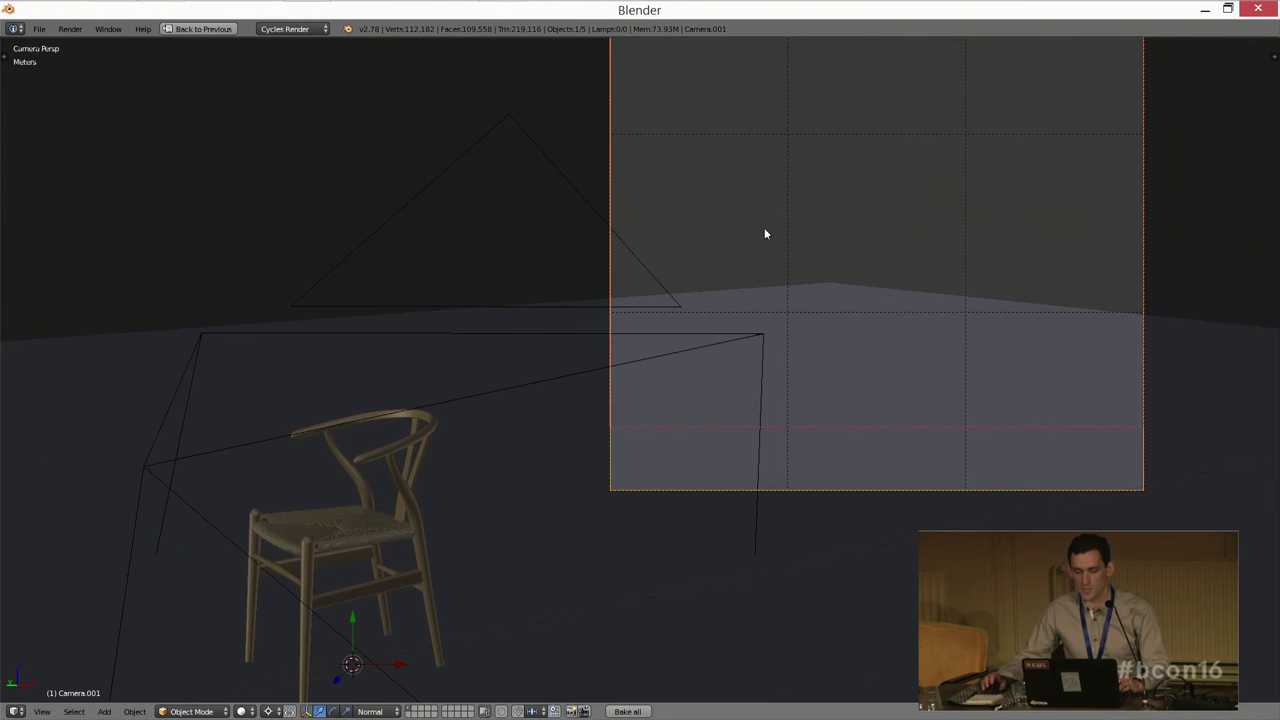
{"action": "scroll", "coordinate": [714, 317], "scroll_direction": "down", "scroll_amount": 1}
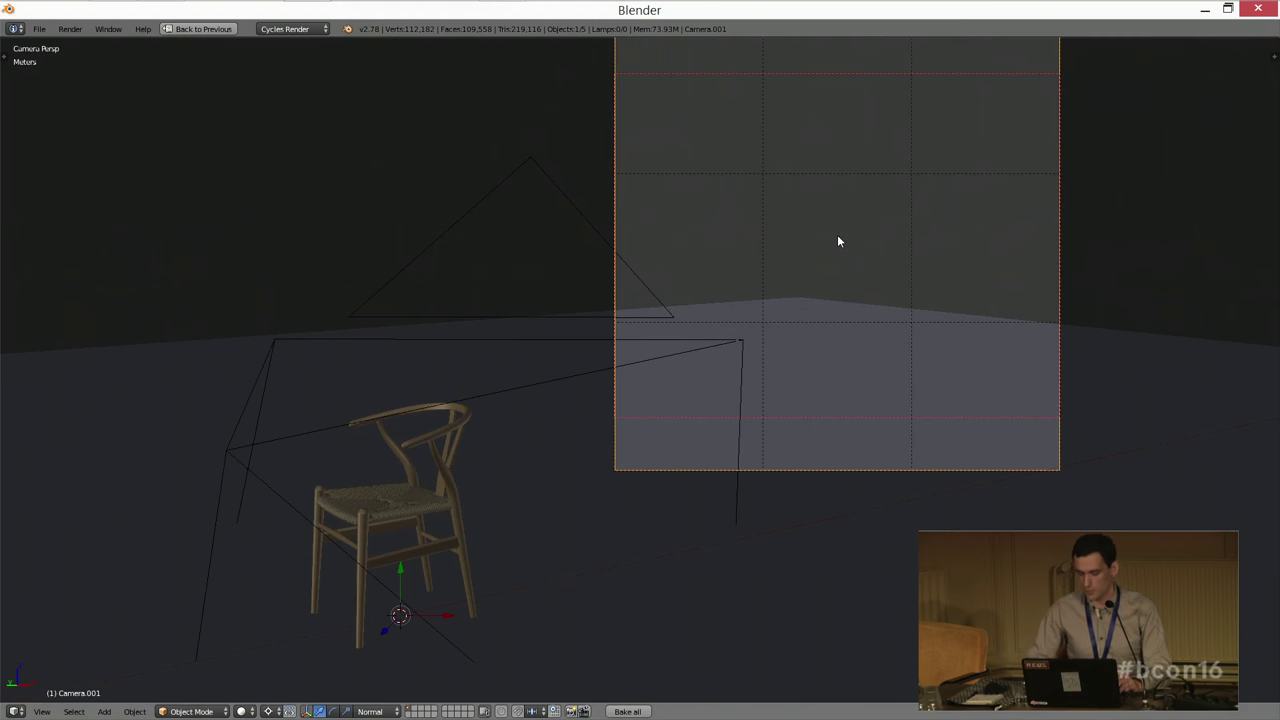
{"action": "key", "text": "ctrl+space"}
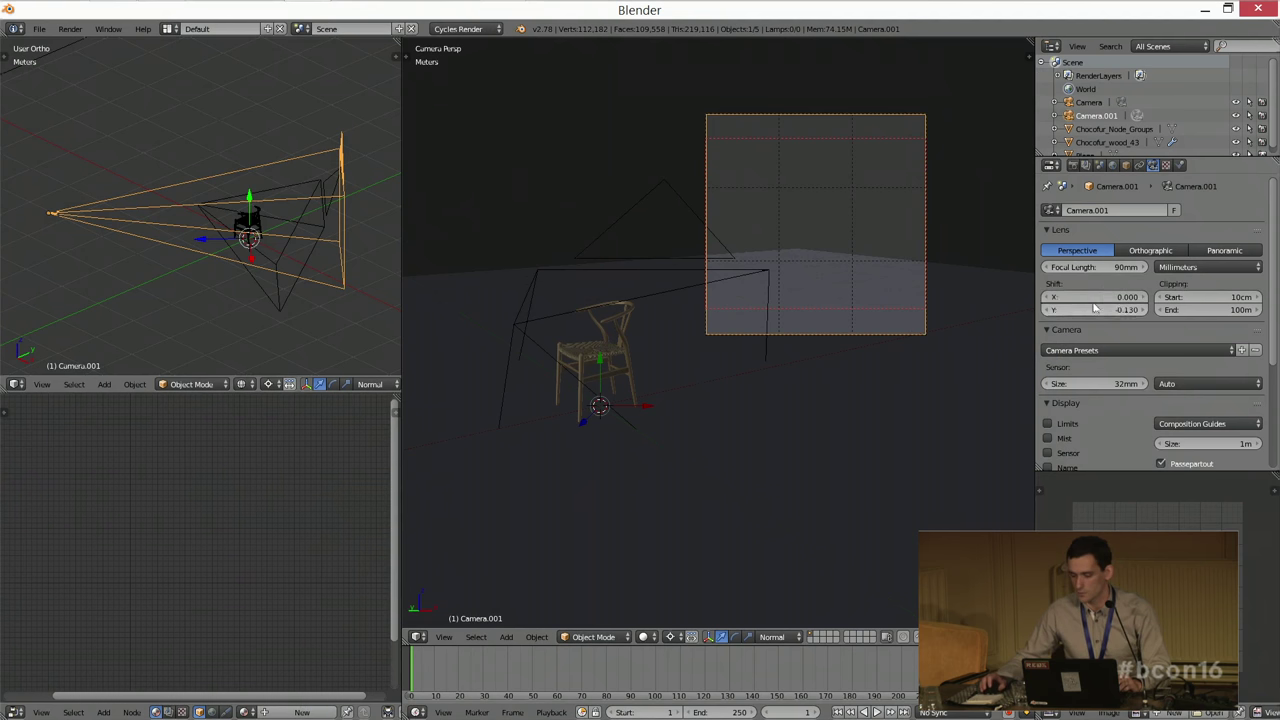
Step: Try dragging Camera.001's horizontal lens shift, cancelling back to -0.950
{"action": "left_click_drag", "start_coordinate": [1080, 305], "coordinate": [1080, 183]}
{"action": "left_click", "coordinate": [1043, 44]}
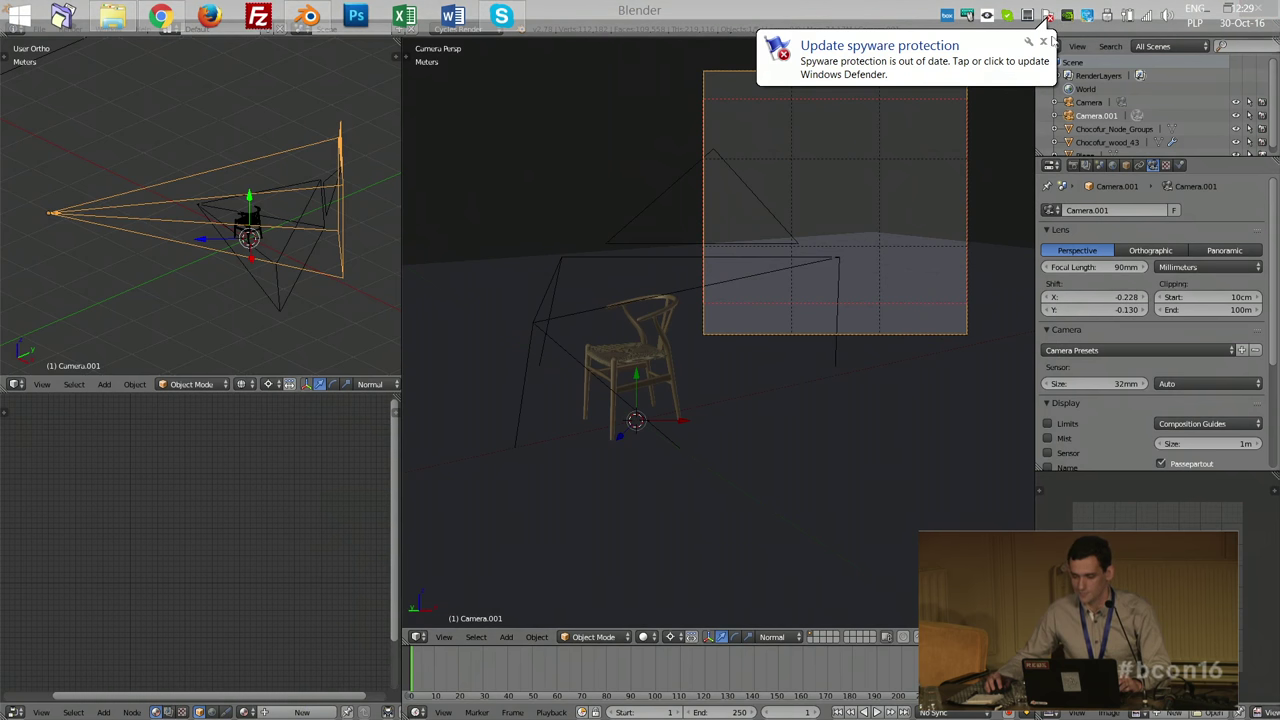
{"action": "left_click", "coordinate": [1043, 44]}
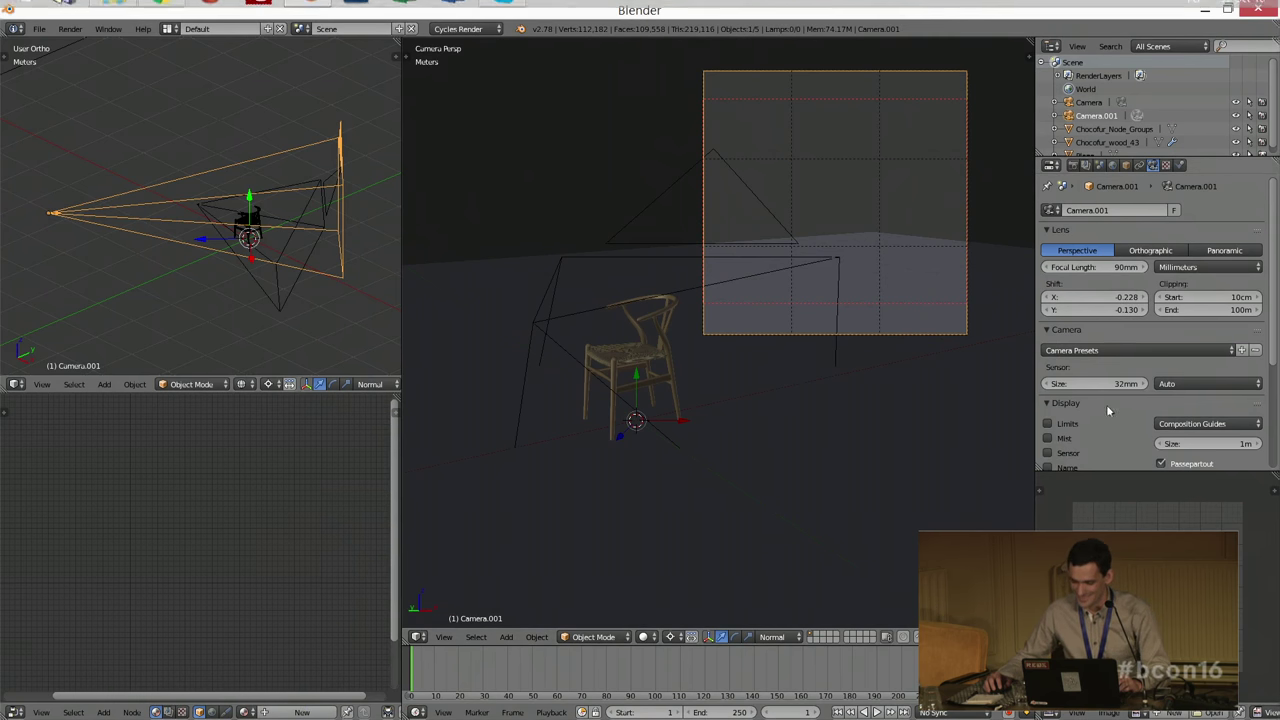
{"action": "mouse_move", "coordinate": [1098, 305]}
{"action": "left_mouse_down"}
{"action": "mouse_move", "coordinate": [1160, 305]}
{"action": "mouse_move", "coordinate": [1080, 313]}
{"action": "left_mouse_up"}
{"action": "key", "text": "Escape"}
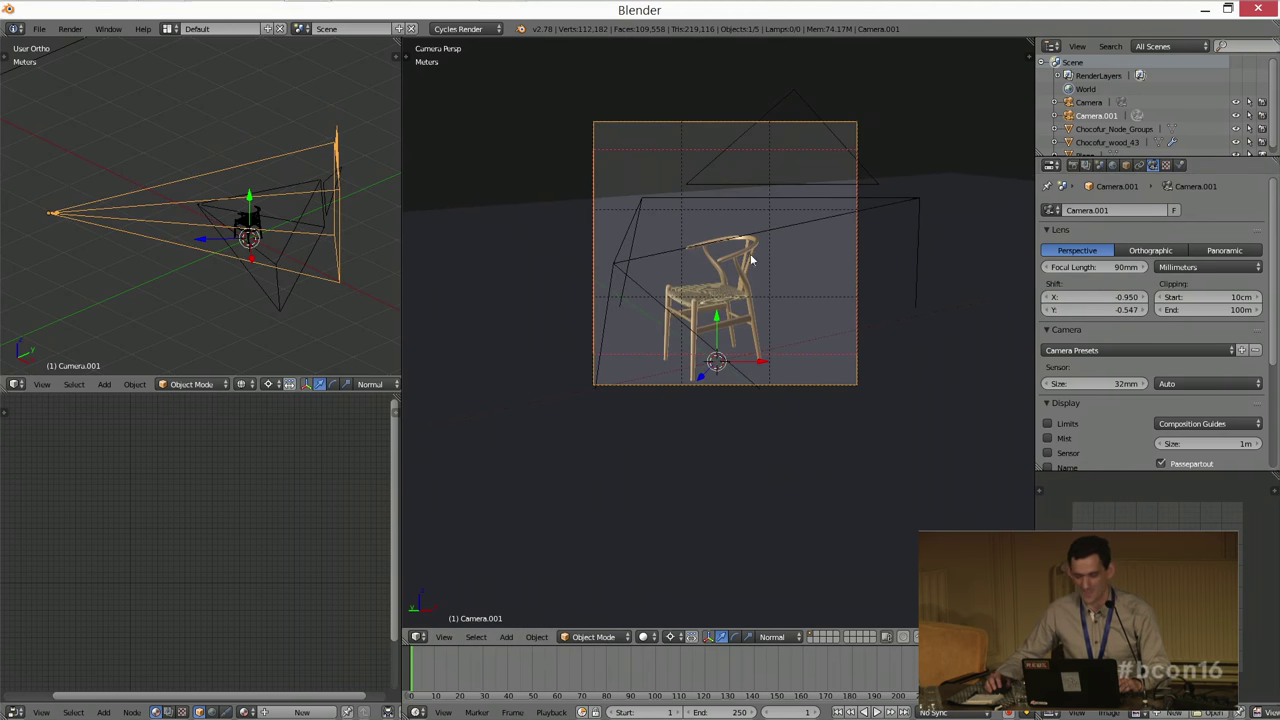
Step: Adjust horizontal lens shift near -0.974 and set vertical lens shift to -0.759
{"action": "scroll", "coordinate": [864, 278], "scroll_direction": "up", "scroll_amount": 2}
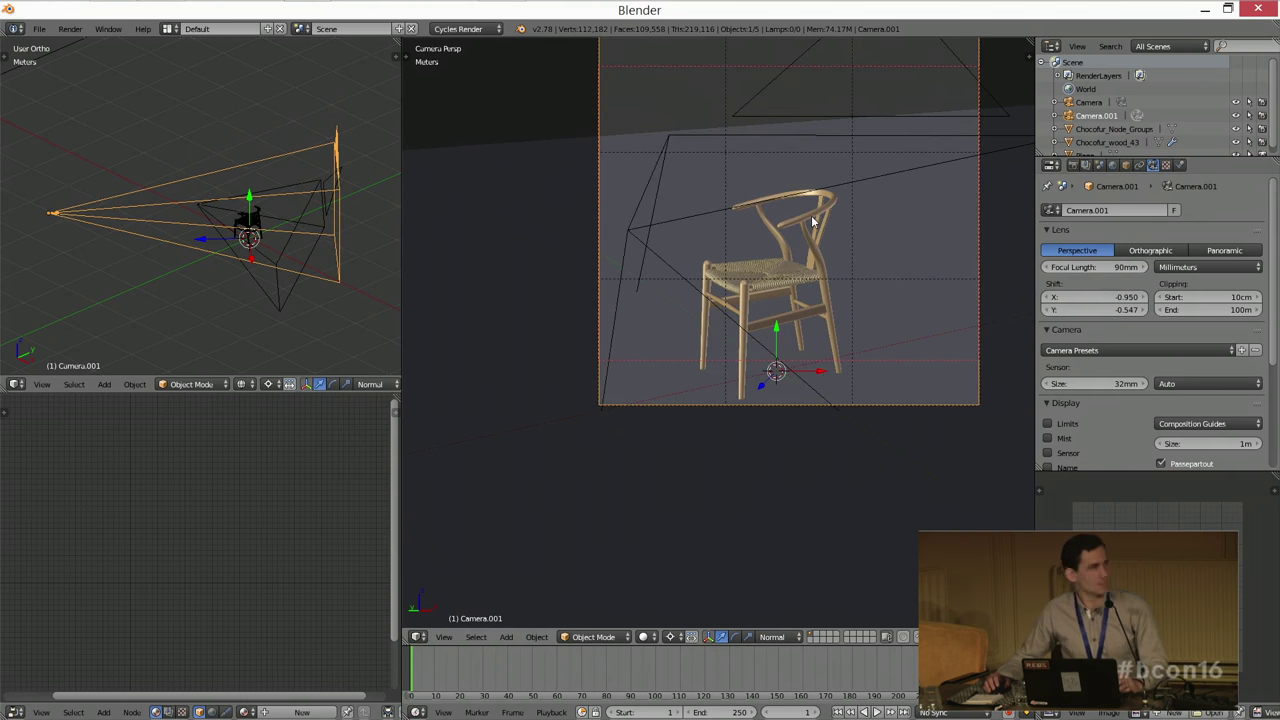
{"action": "middle_click_drag", "start_coordinate": [813, 207], "coordinate": [782, 229], "text": "shift"}
{"action": "scroll", "coordinate": [790, 232], "scroll_direction": "up", "scroll_amount": 2}
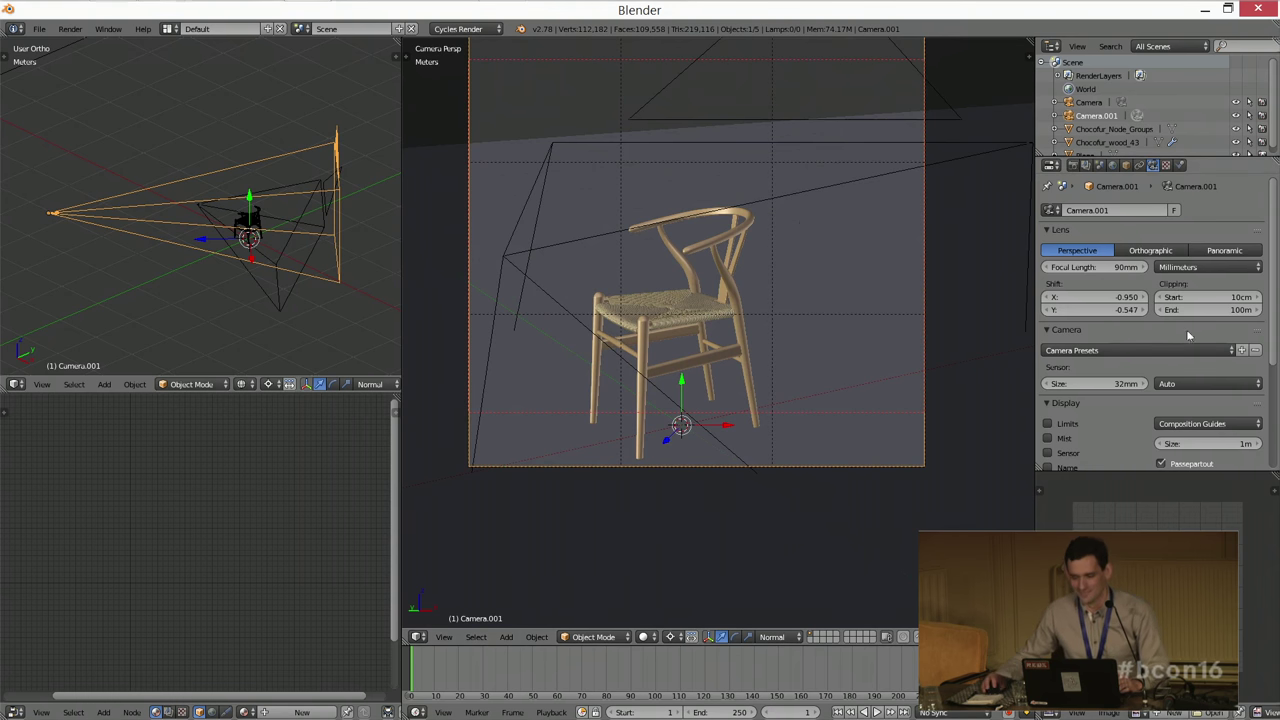
{"action": "left_click_drag", "start_coordinate": [1098, 297], "coordinate": [1040, 310]}
{"action": "key", "text": "Home"}
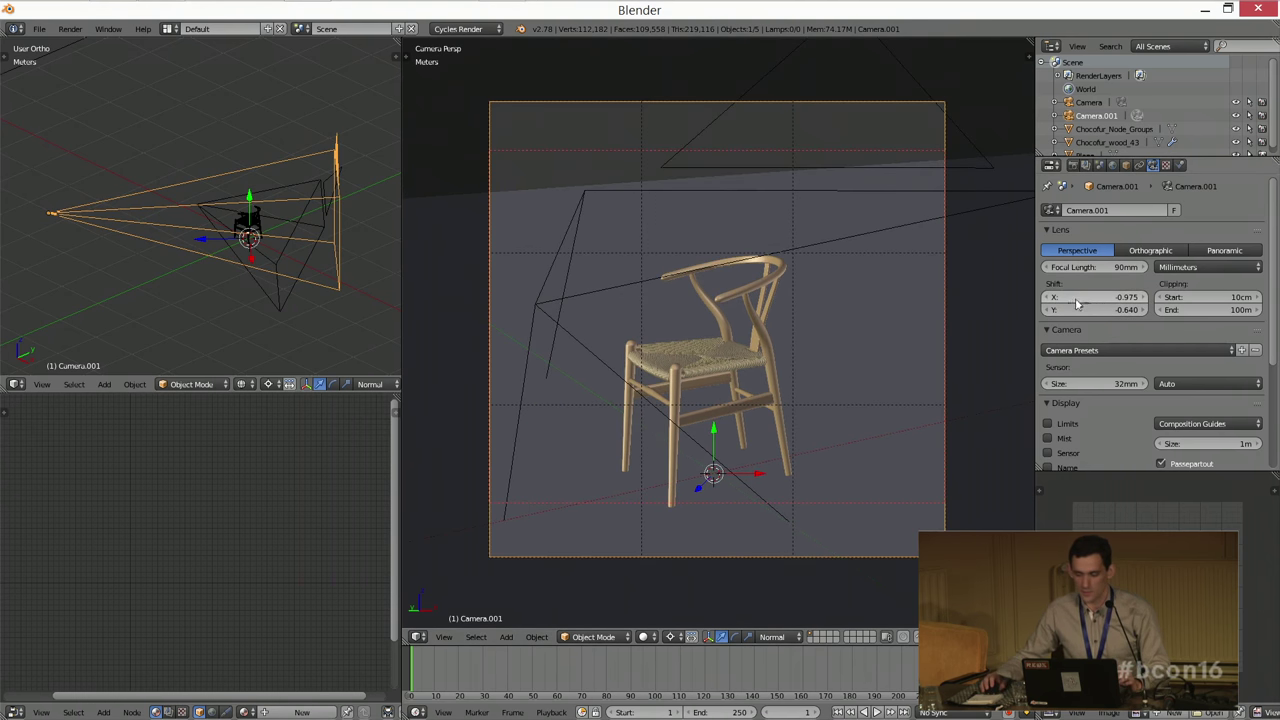
{"action": "mouse_move", "coordinate": [1100, 297]}
{"action": "left_mouse_down"}
{"action": "mouse_move", "coordinate": [1060, 297]}
{"action": "mouse_move", "coordinate": [1120, 297]}
{"action": "mouse_move", "coordinate": [1070, 297]}
{"action": "mouse_move", "coordinate": [1088, 310]}
{"action": "mouse_move", "coordinate": [1060, 310]}
{"action": "mouse_move", "coordinate": [1080, 310]}
{"action": "left_mouse_up"}
{"action": "middle_click_drag", "start_coordinate": [340, 216], "coordinate": [340, 160]}
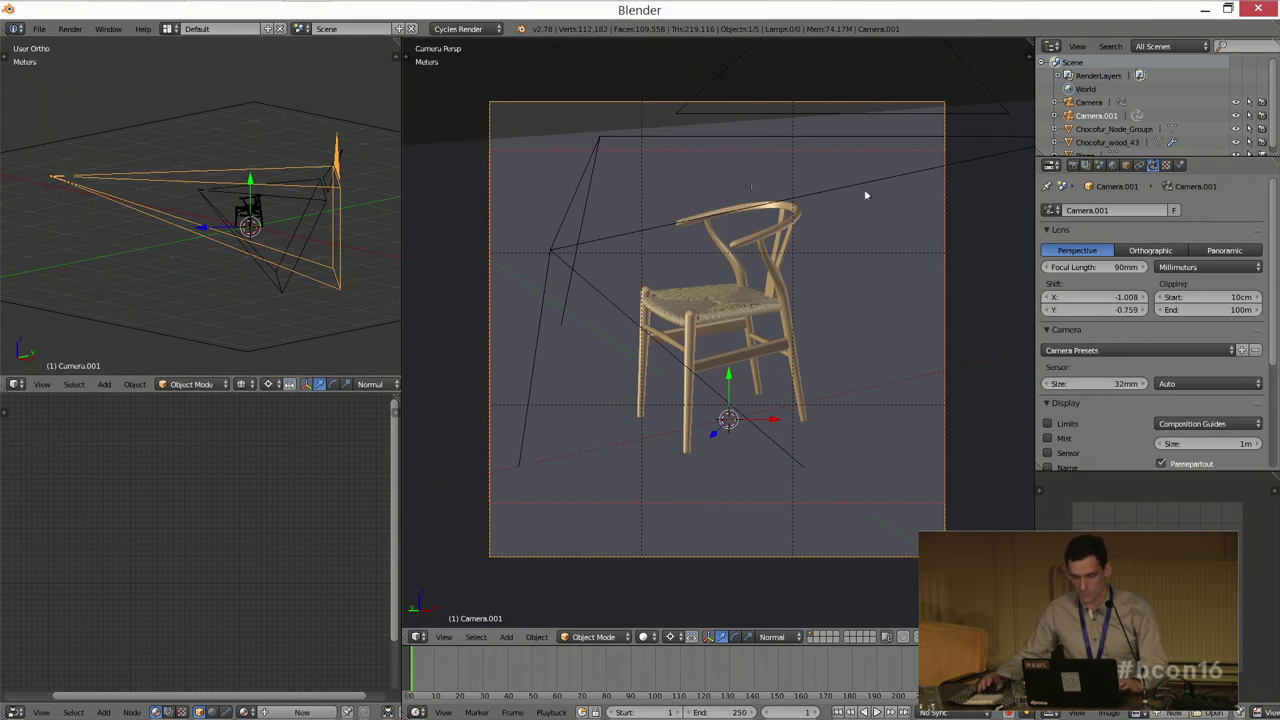
{"action": "left_click_drag", "start_coordinate": [1100, 297], "coordinate": [1100, 297]}
Step: Reset Camera.001's horizontal and vertical lens shift to 0
{"action": "type", "text": "0"}
{"action": "key", "text": "Return"}
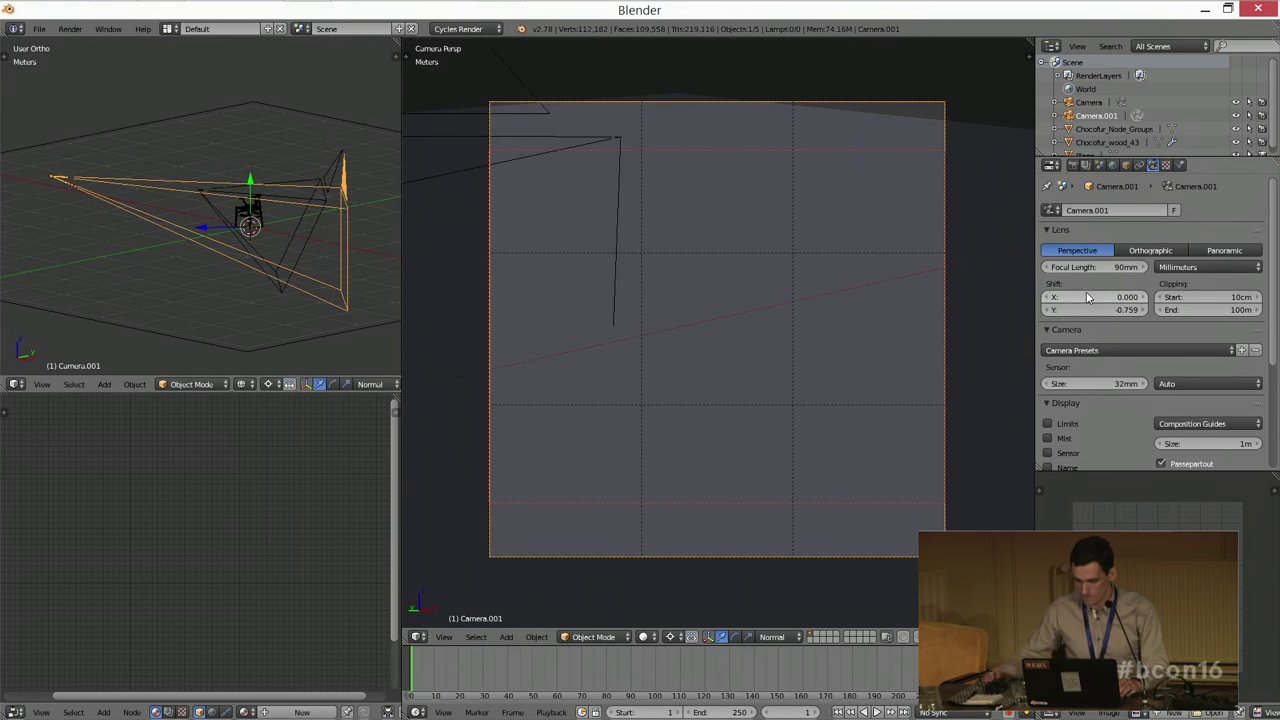
{"action": "left_click", "coordinate": [1100, 310]}
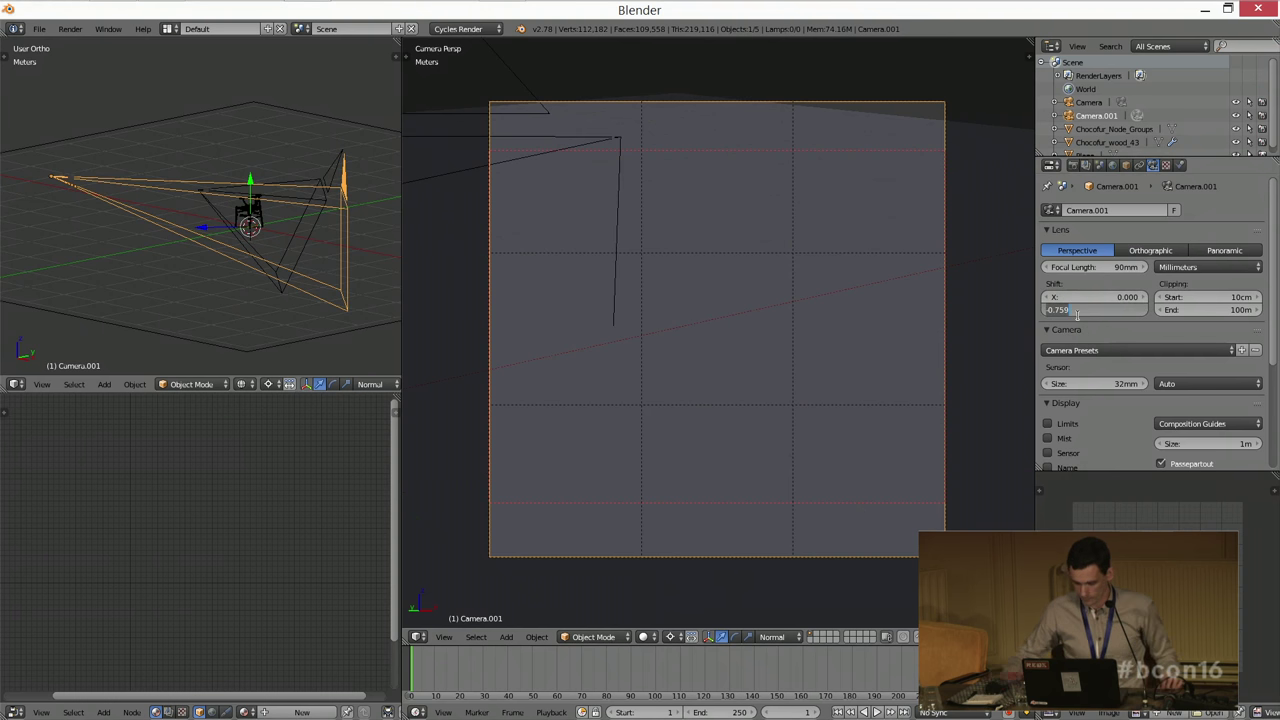
{"action": "type", "text": "0"}
{"action": "key", "text": "Return"}
{"action": "scroll", "coordinate": [307, 260], "scroll_direction": "down", "scroll_amount": 2}
Step: Rotate and move Camera.001 in the top view to aim it at the chair
{"action": "key", "text": "KP_7"}
{"action": "key", "text": "r"}
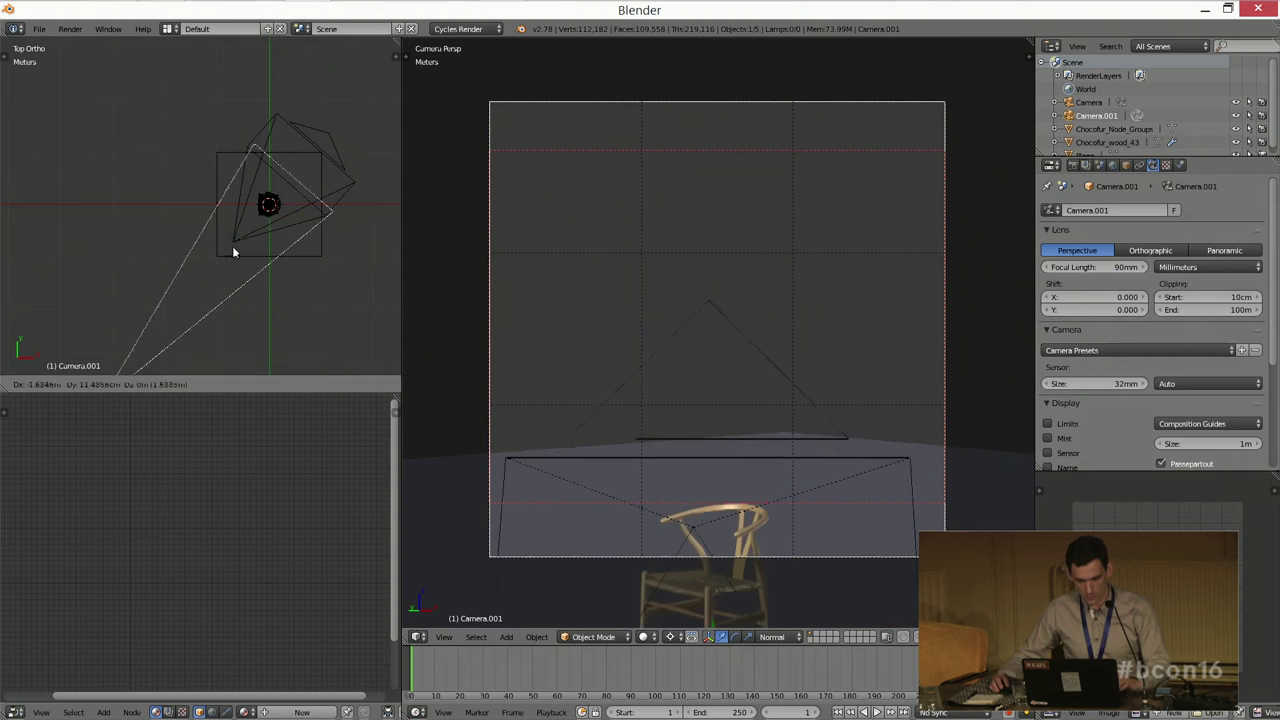
{"action": "left_click", "coordinate": [232, 246]}
{"action": "middle_click_drag", "start_coordinate": [646, 329], "coordinate": [637, 274], "text": "shift"}
{"action": "middle_click_drag", "start_coordinate": [385, 248], "coordinate": [330, 200]}
{"action": "key", "text": "r"}
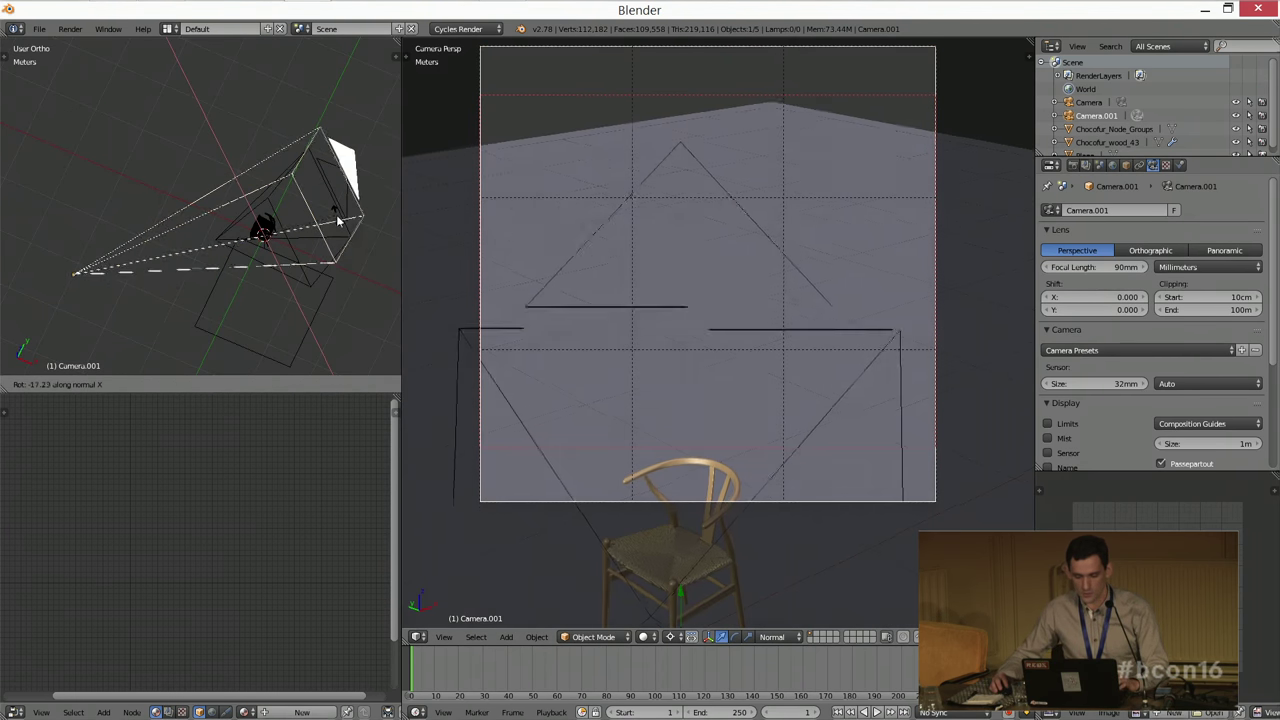
{"action": "left_click", "coordinate": [510, 255]}
{"action": "key", "text": "g"}
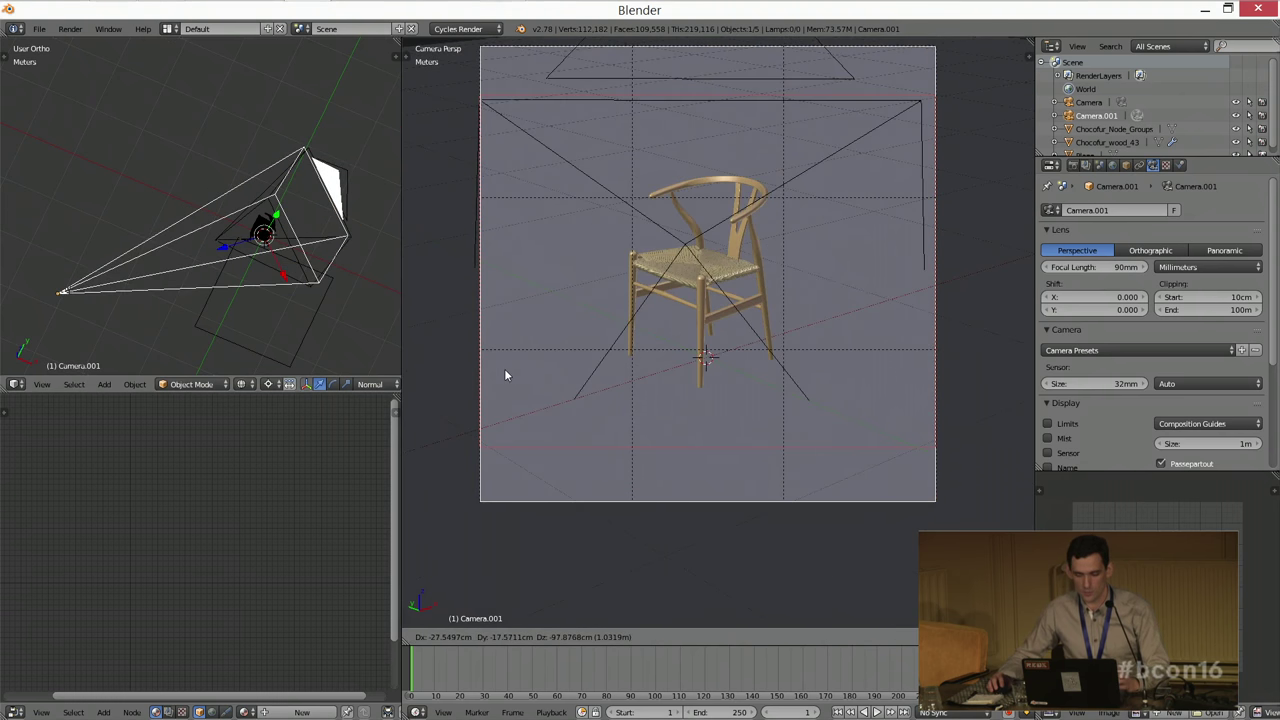
{"action": "left_click", "coordinate": [501, 360]}
{"action": "middle_click_drag", "start_coordinate": [274, 300], "coordinate": [260, 243]}
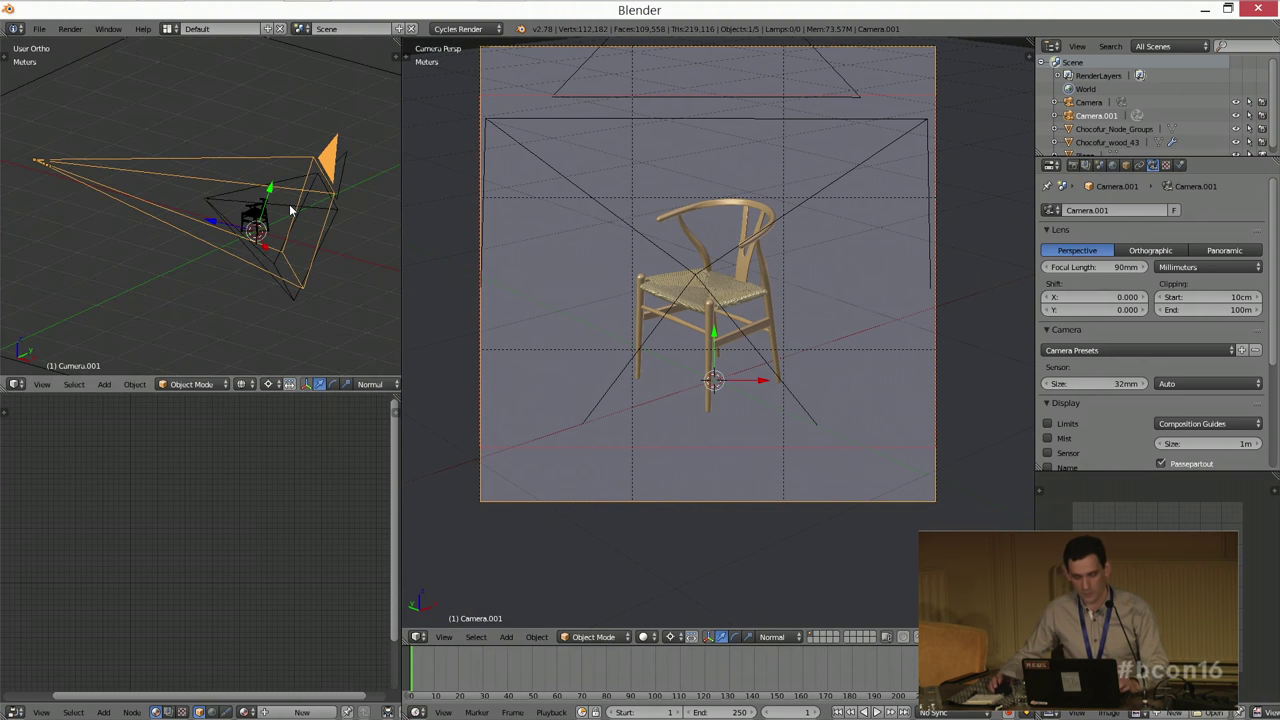
{"action": "middle_click_drag", "start_coordinate": [293, 163], "coordinate": [317, 146]}
Step: Tilt the camera on its X axis, adjust its Z height, and set vertical shift to -0.681
{"action": "key", "text": "r"}
{"action": "key", "text": "x"}
{"action": "key", "text": "x"}
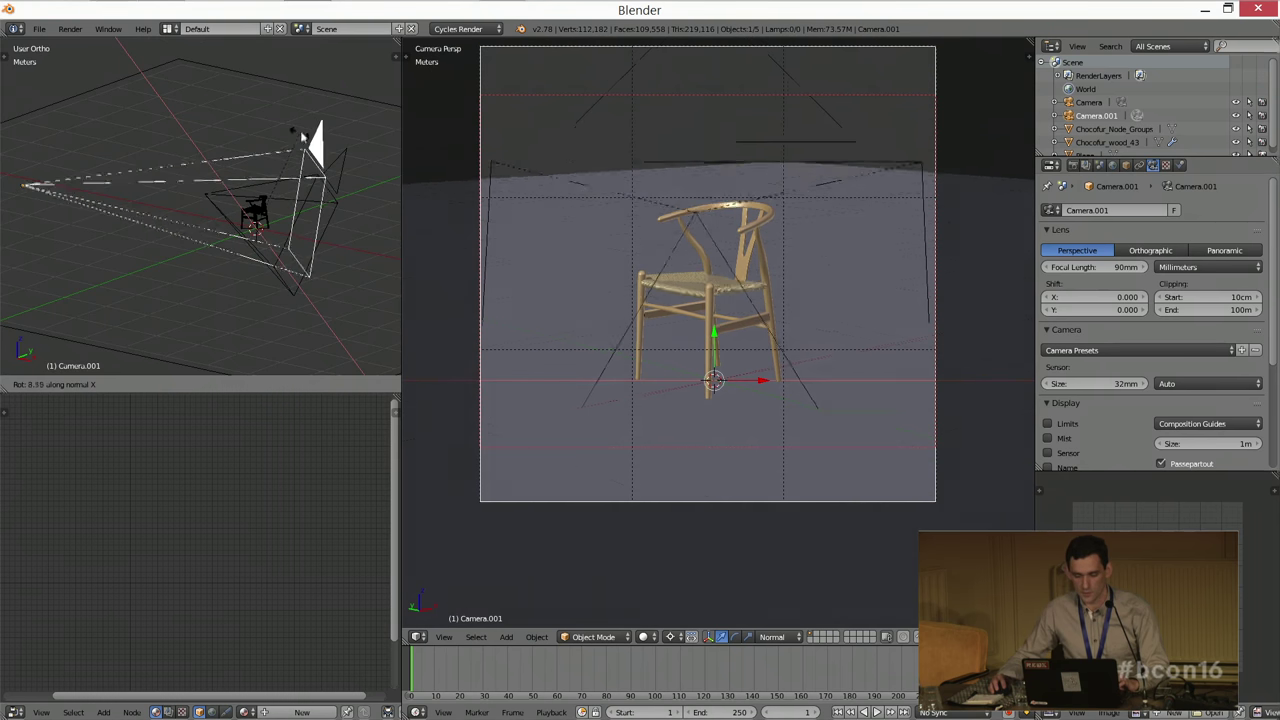
{"action": "left_click", "coordinate": [305, 130]}
{"action": "left_click_drag", "start_coordinate": [1112, 309], "coordinate": [995, 309]}
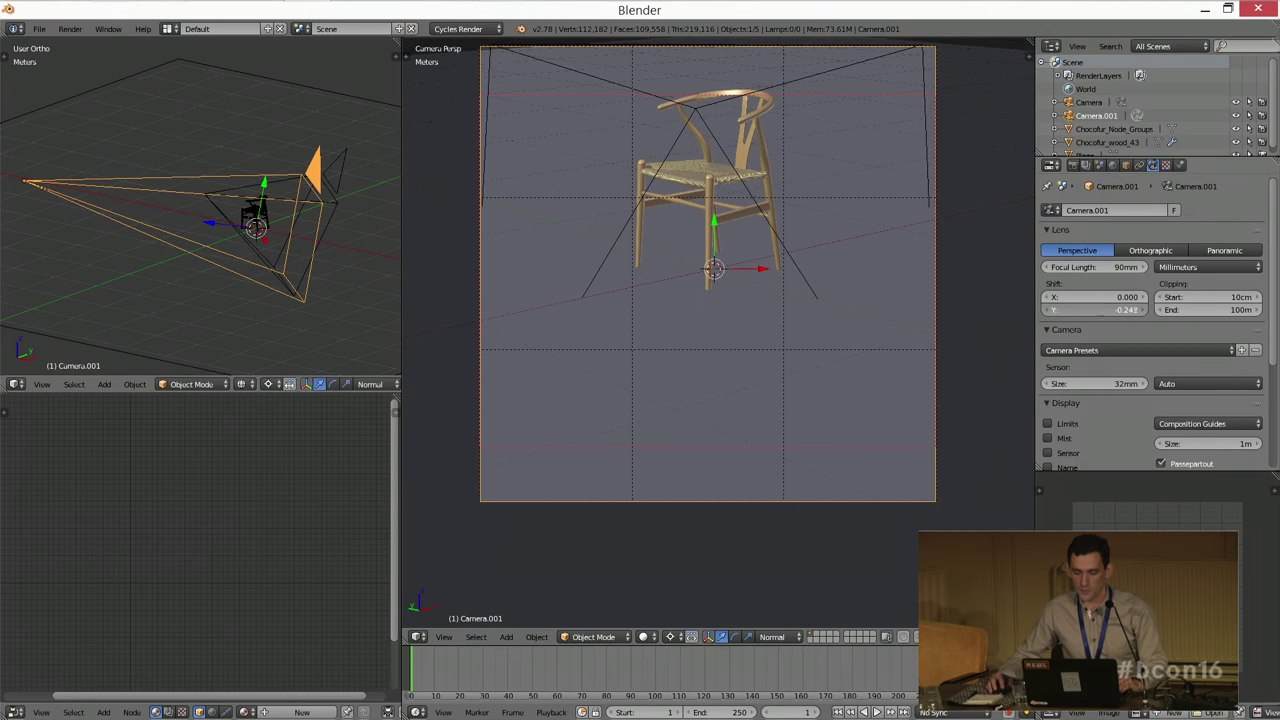
{"action": "key", "text": "g"}
{"action": "key", "text": "z"}
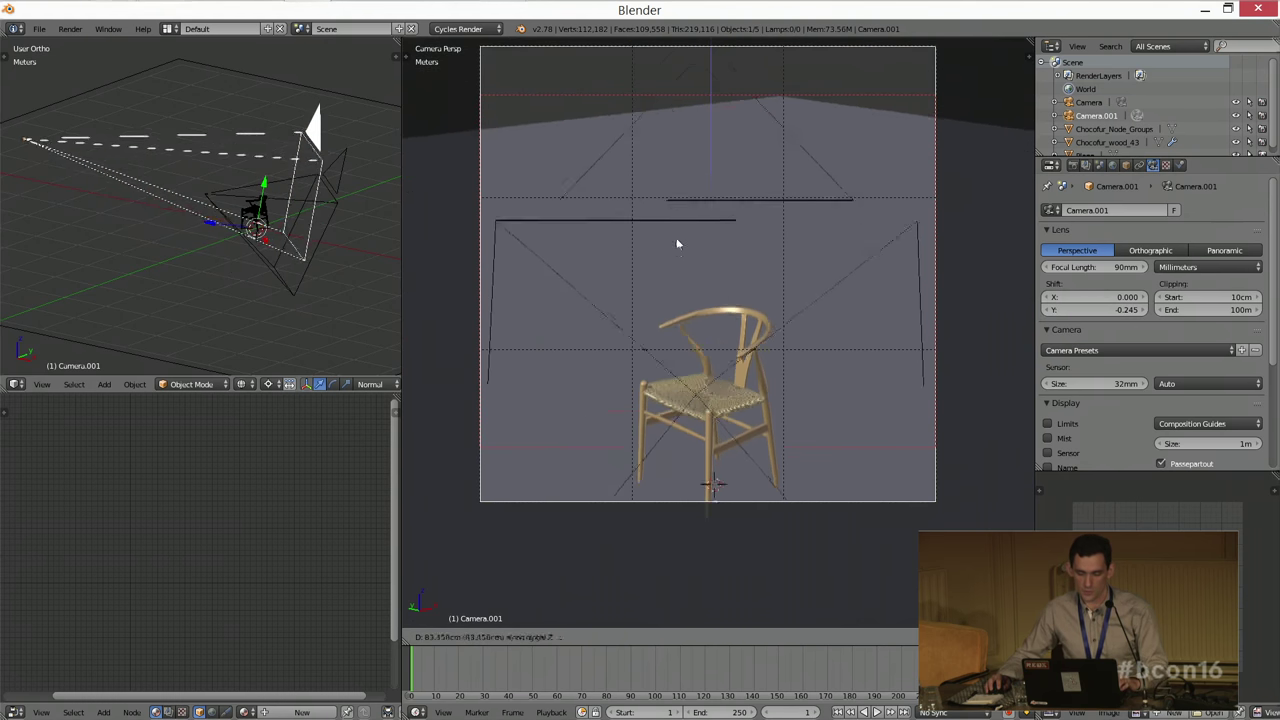
{"action": "left_click", "coordinate": [676, 205]}
{"action": "mouse_move", "coordinate": [1105, 310]}
{"action": "left_mouse_down"}
{"action": "mouse_move", "coordinate": [1060, 310]}
{"action": "mouse_move", "coordinate": [1107, 305]}
{"action": "left_mouse_up"}
Step: Set Camera.001's vertical lens shift to -0.2
{"action": "left_click", "coordinate": [1107, 305]}
{"action": "type", "text": "-10"}
{"action": "key", "text": "Return"}
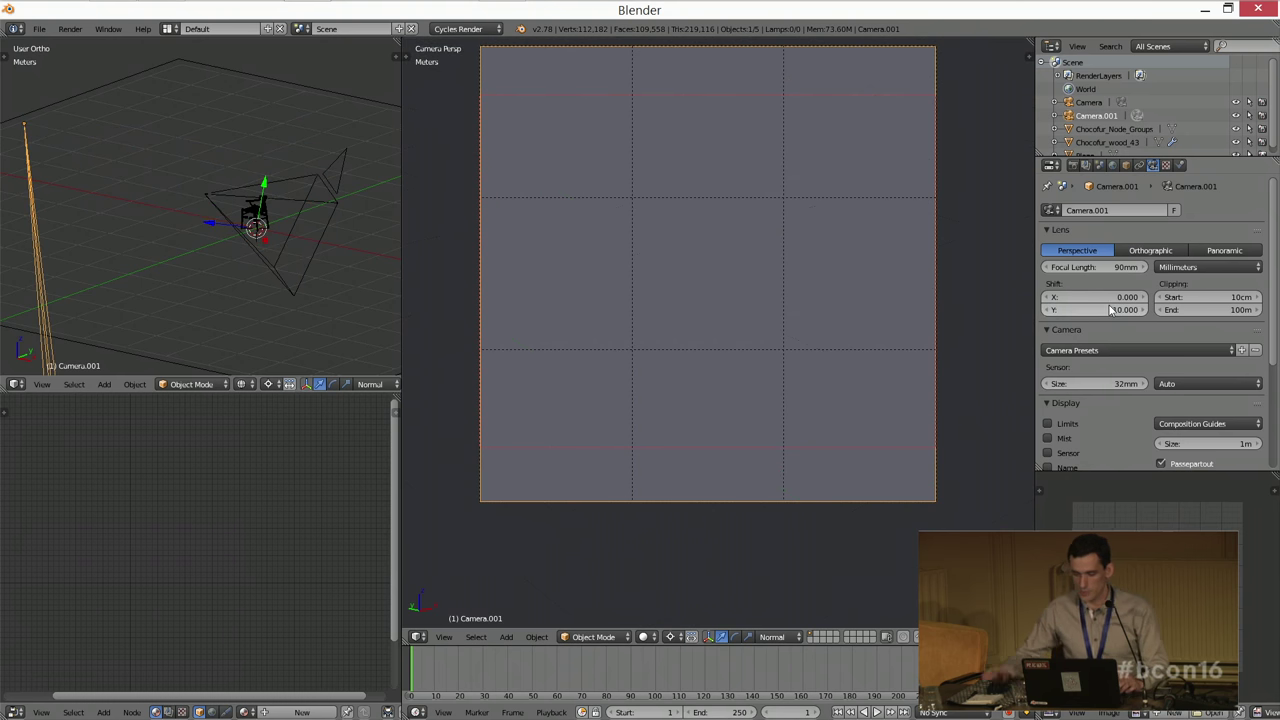
{"action": "left_click", "coordinate": [1107, 310]}
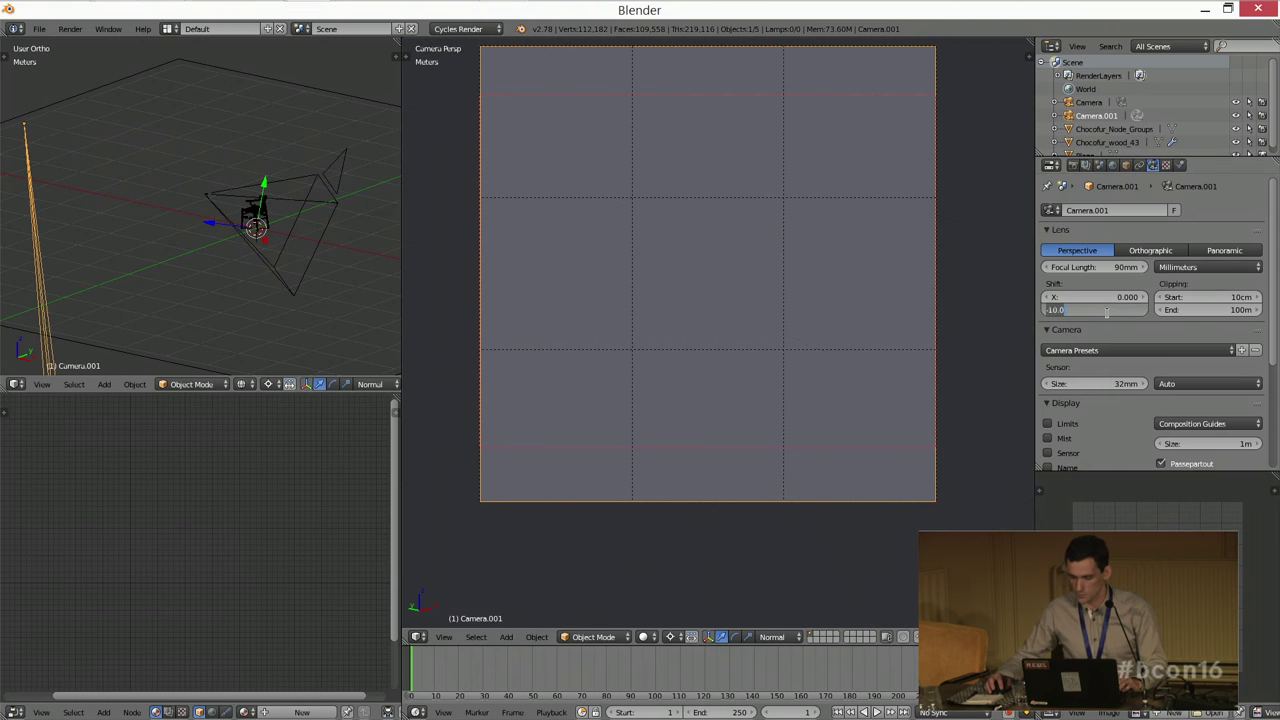
{"action": "type", "text": "-0.2"}
{"action": "key", "text": "Return"}
Step: Raise the camera along Z, move it so the chair appears larger, and nudge shift to -0.288
{"action": "key", "text": "g"}
{"action": "key", "text": "z"}
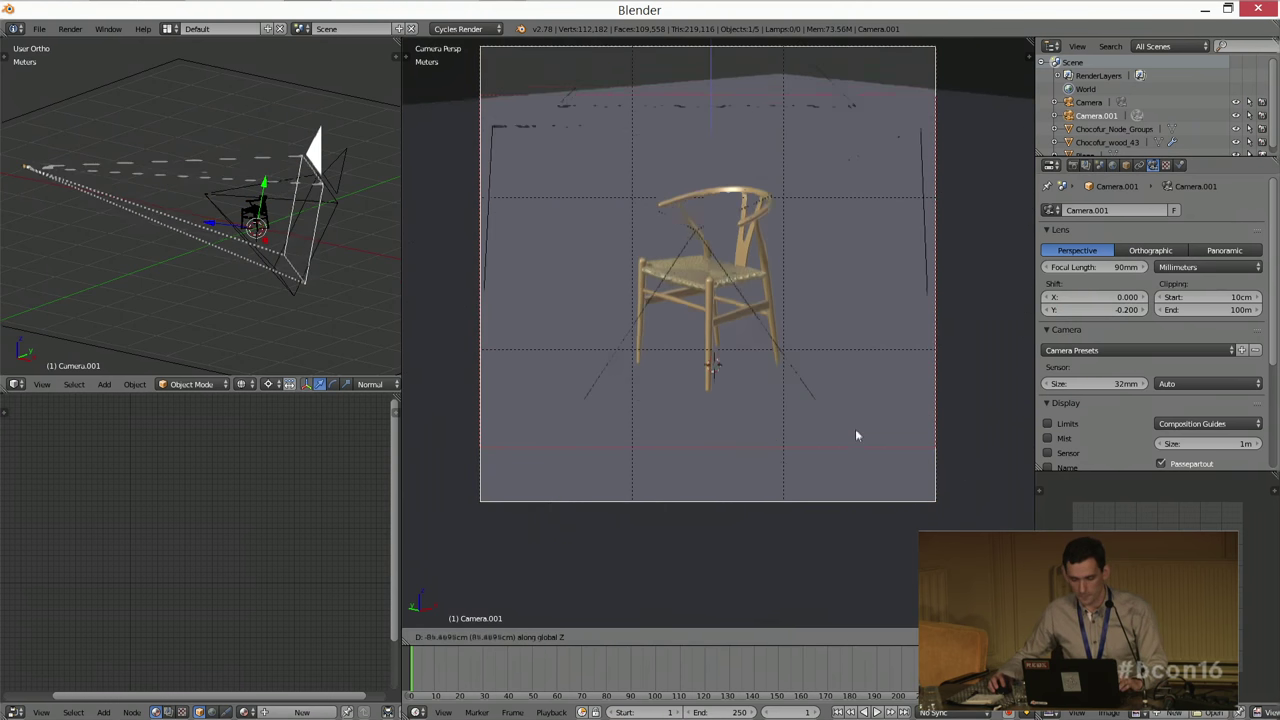
{"action": "left_click", "coordinate": [689, 420]}
{"action": "key", "text": "g"}
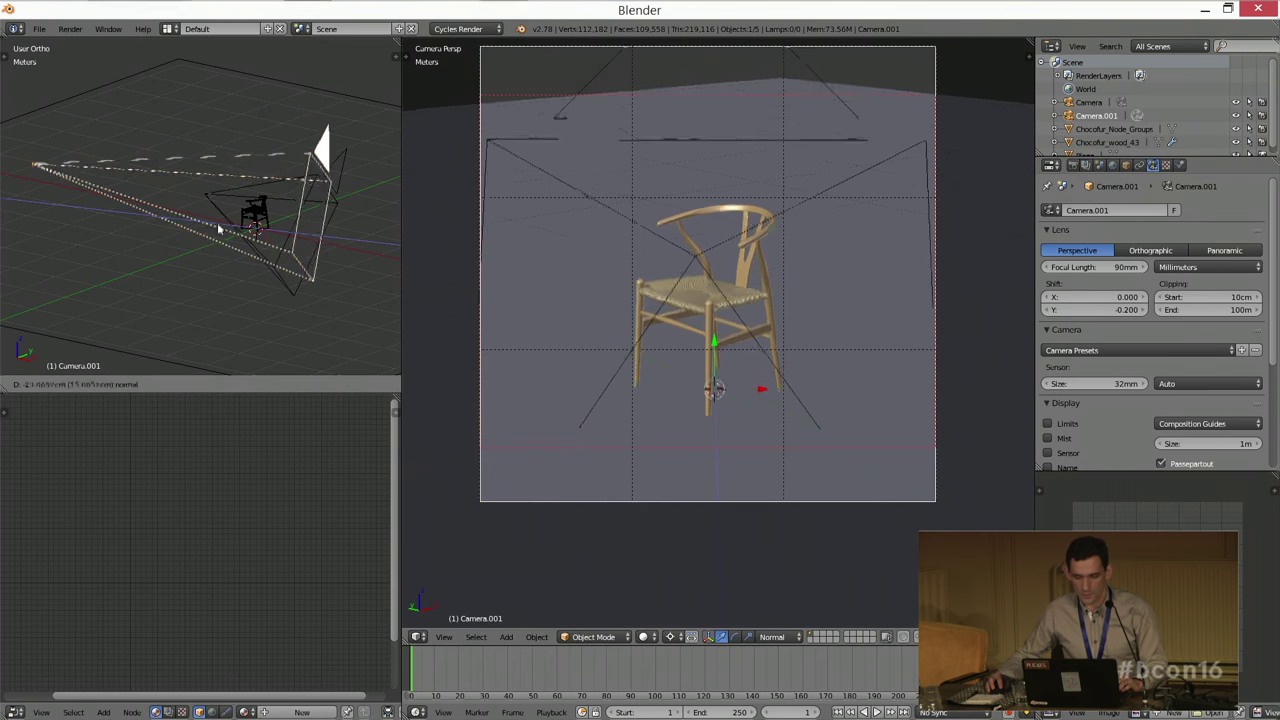
{"action": "left_click", "coordinate": [261, 224]}
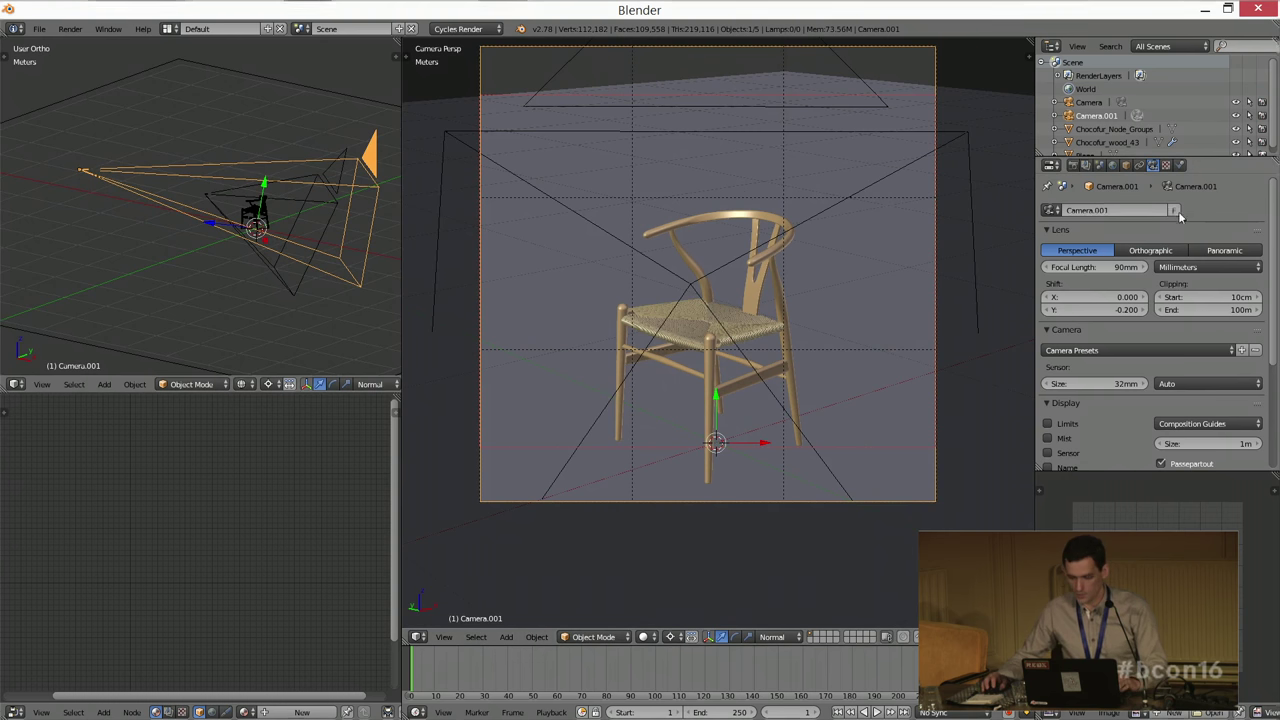
{"action": "left_click_drag", "start_coordinate": [1100, 309], "coordinate": [1068, 309]}
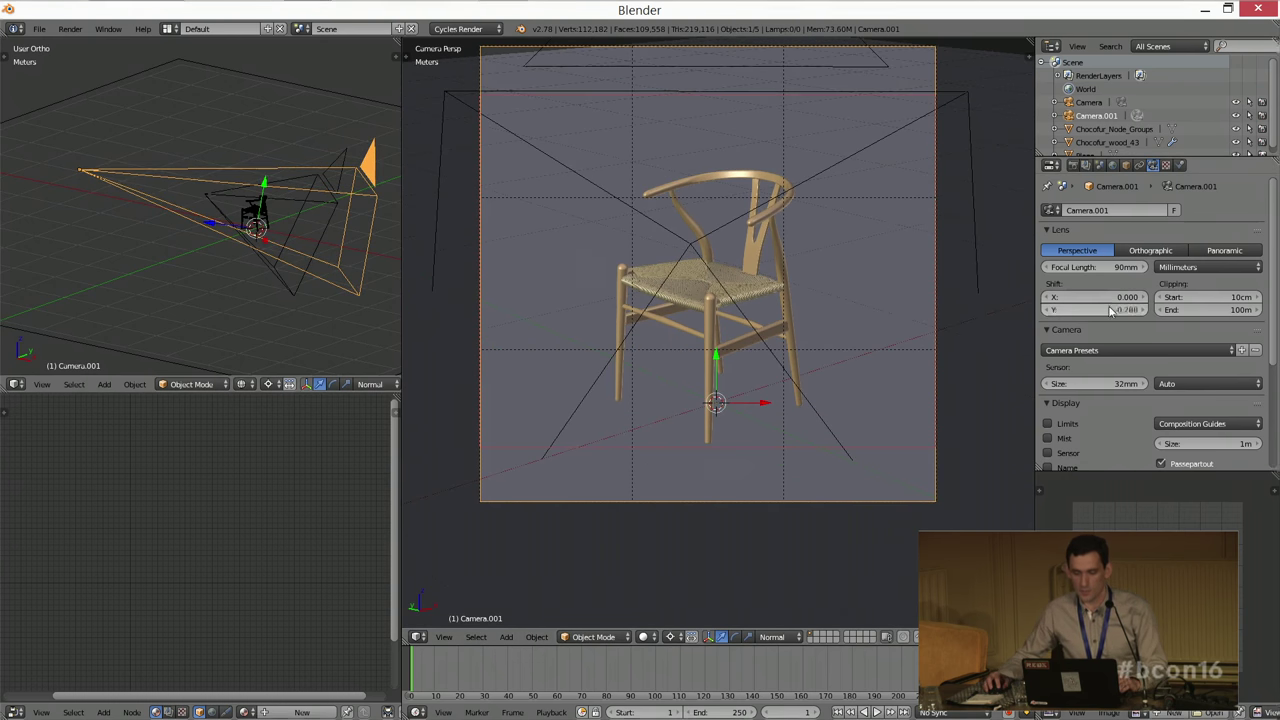
Step: In the top view, set the vertical lens shift to -0.347
{"action": "key", "text": "KP_7"}
{"action": "middle_click_drag", "start_coordinate": [325, 214], "coordinate": [283, 207], "text": "shift"}
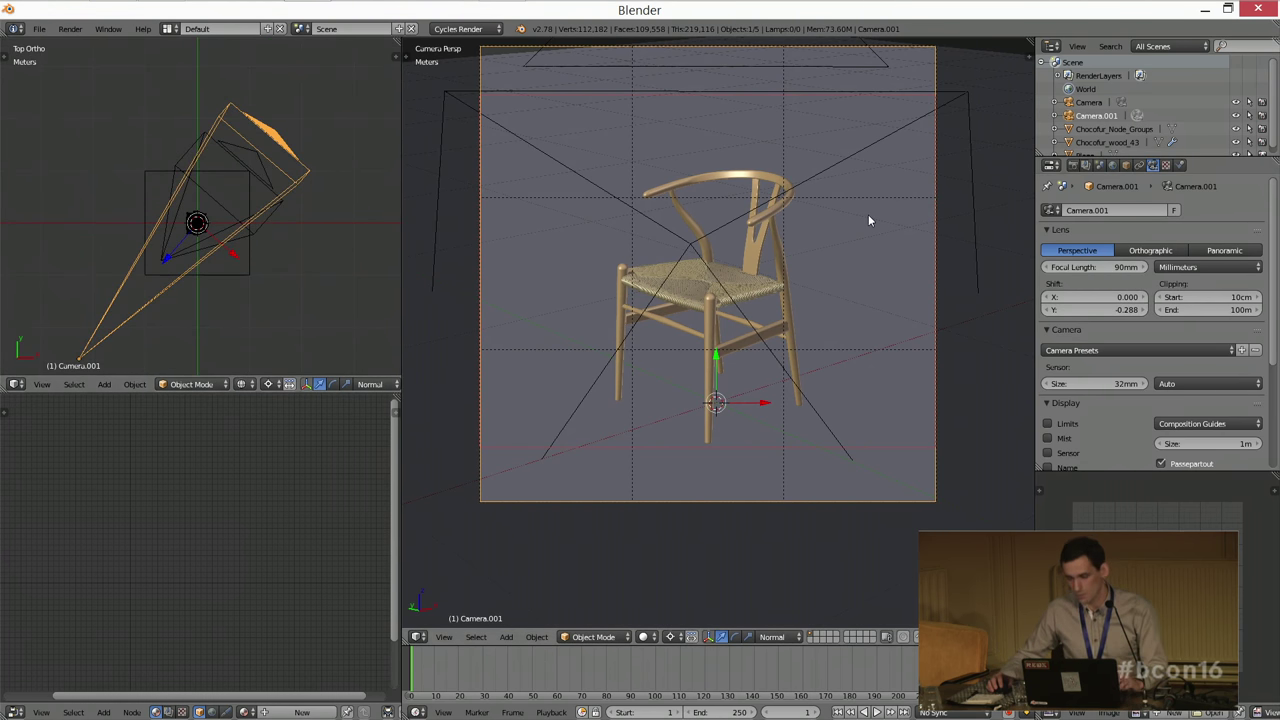
{"action": "scroll", "coordinate": [868, 213], "scroll_direction": "up", "scroll_amount": 2, "text": "shift"}
{"action": "left_click_drag", "start_coordinate": [1088, 310], "coordinate": [1070, 310]}
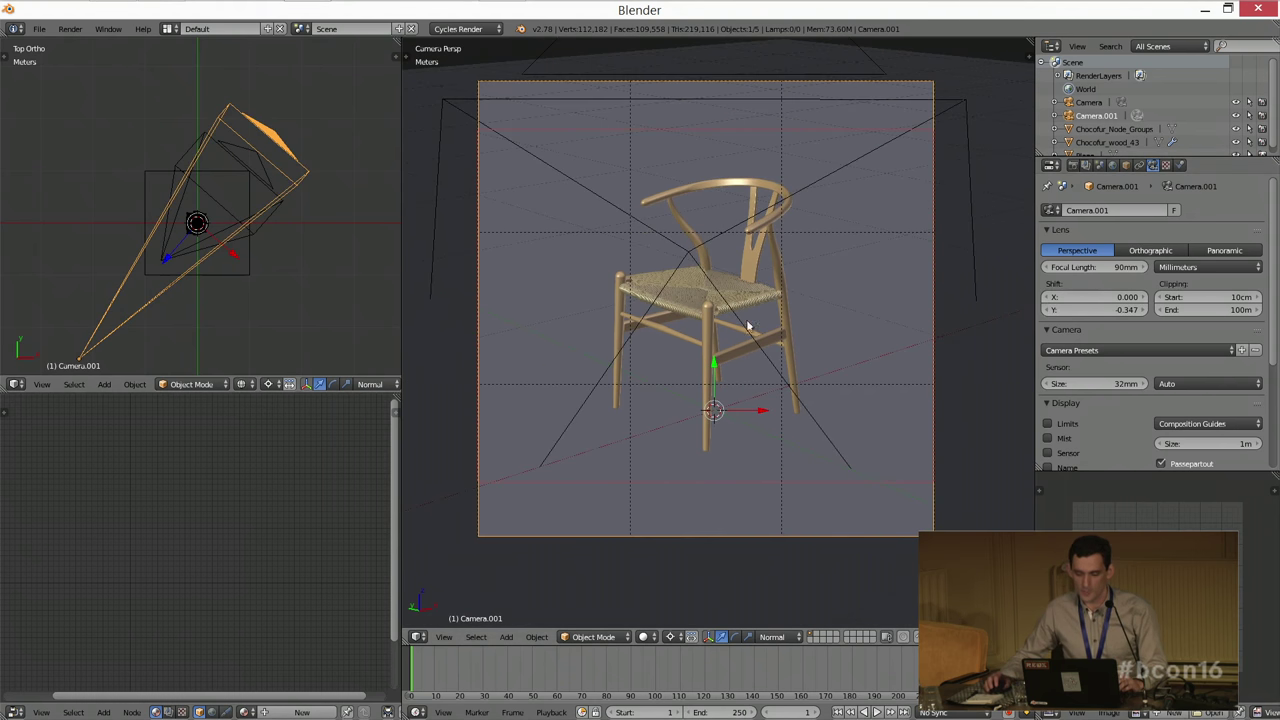
{"action": "scroll", "coordinate": [707, 283], "scroll_direction": "up", "scroll_amount": 1}
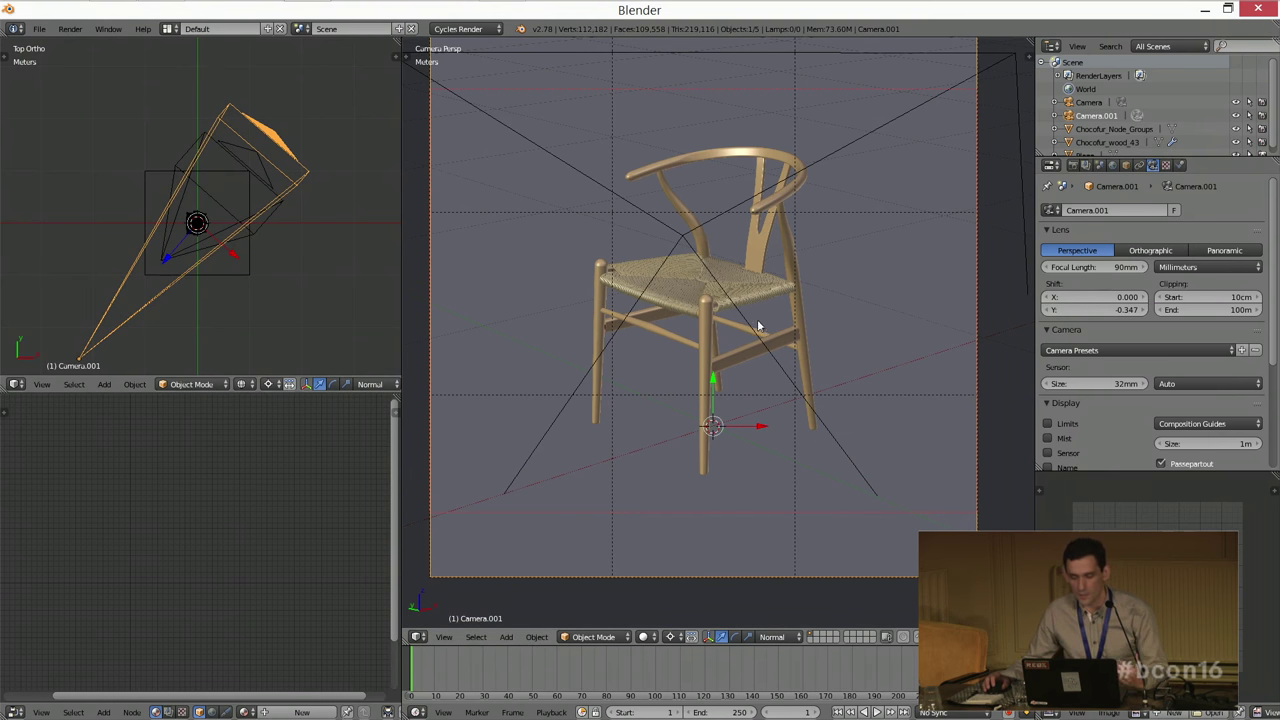
Step: Rotate Camera.001 to re-aim it at the chair
{"action": "scroll", "coordinate": [720, 341], "scroll_direction": "up", "scroll_amount": 5}
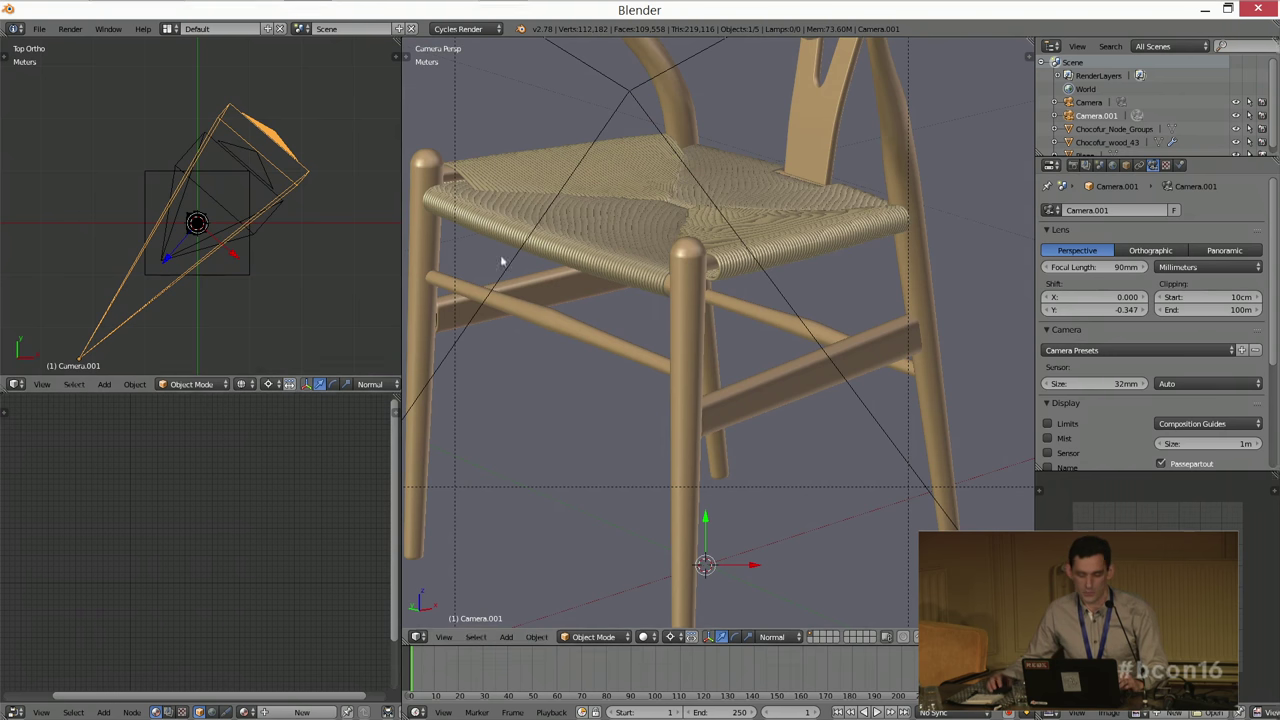
{"action": "scroll", "coordinate": [263, 263], "scroll_direction": "down", "scroll_amount": 1}
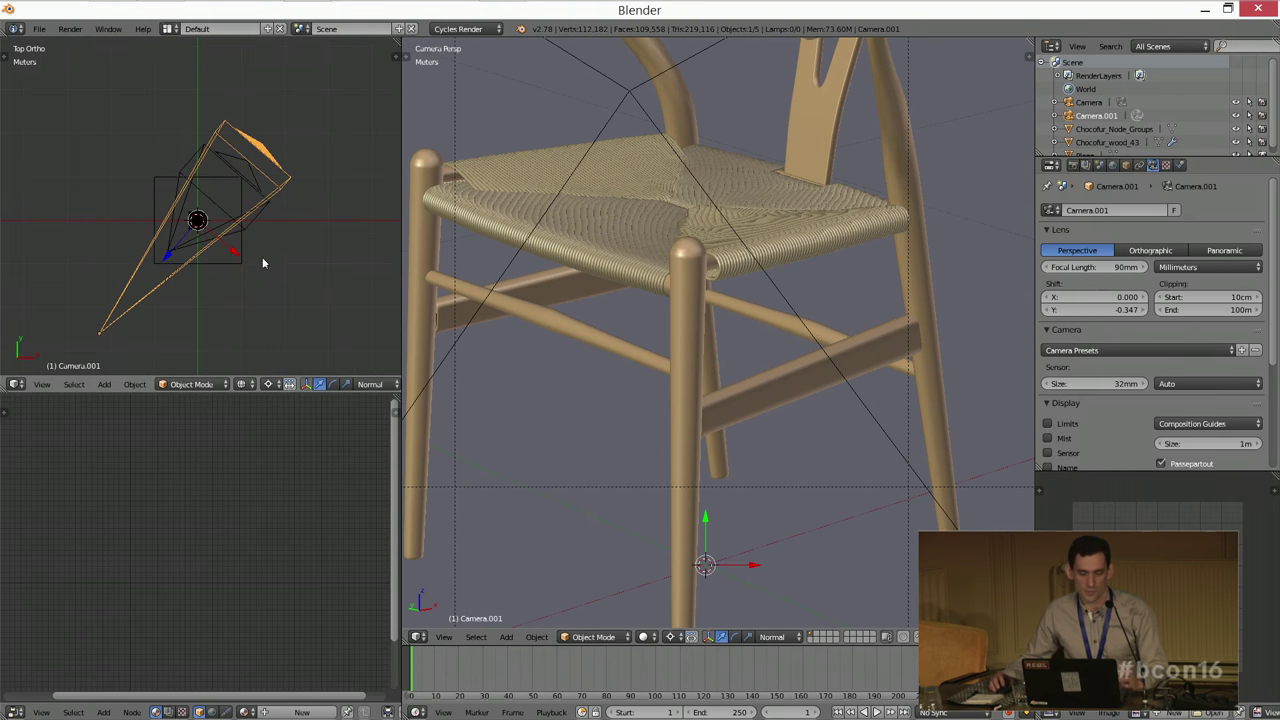
{"action": "scroll", "coordinate": [740, 302], "scroll_direction": "down", "scroll_amount": 2}
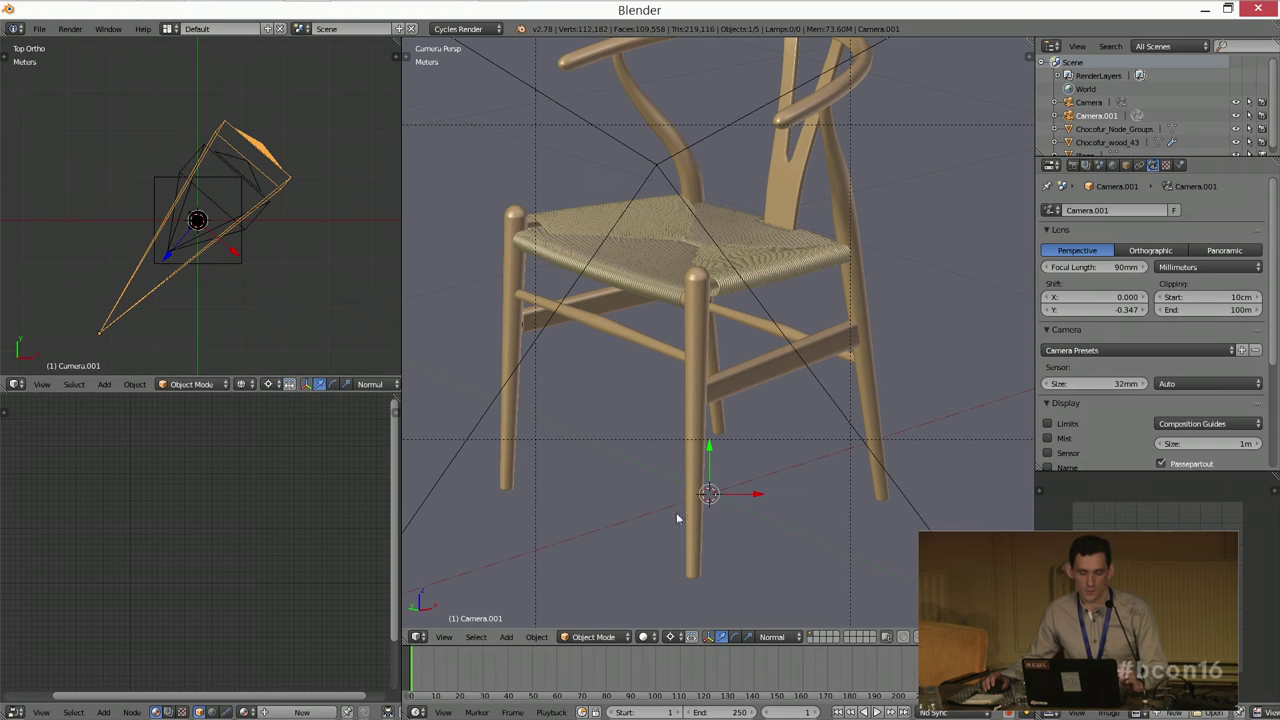
{"action": "key", "text": "r"}
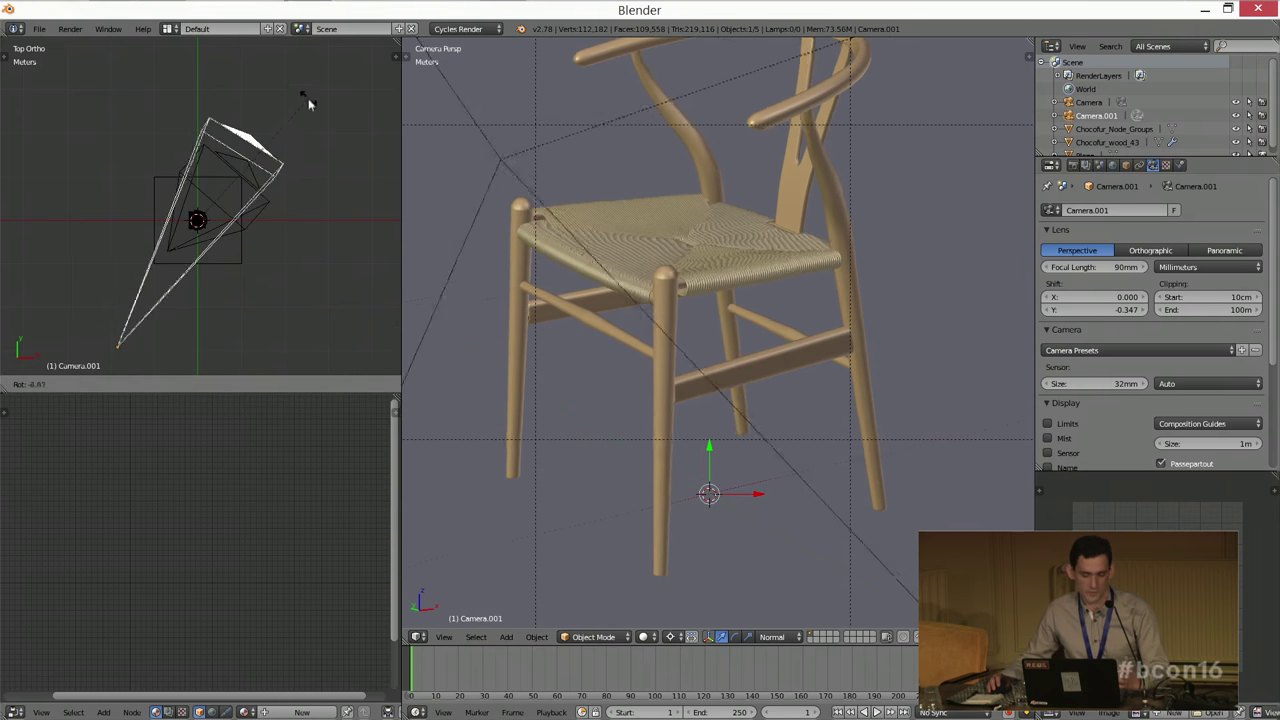
{"action": "left_click", "coordinate": [309, 110]}
{"action": "scroll", "coordinate": [655, 144], "scroll_direction": "down", "scroll_amount": 1}
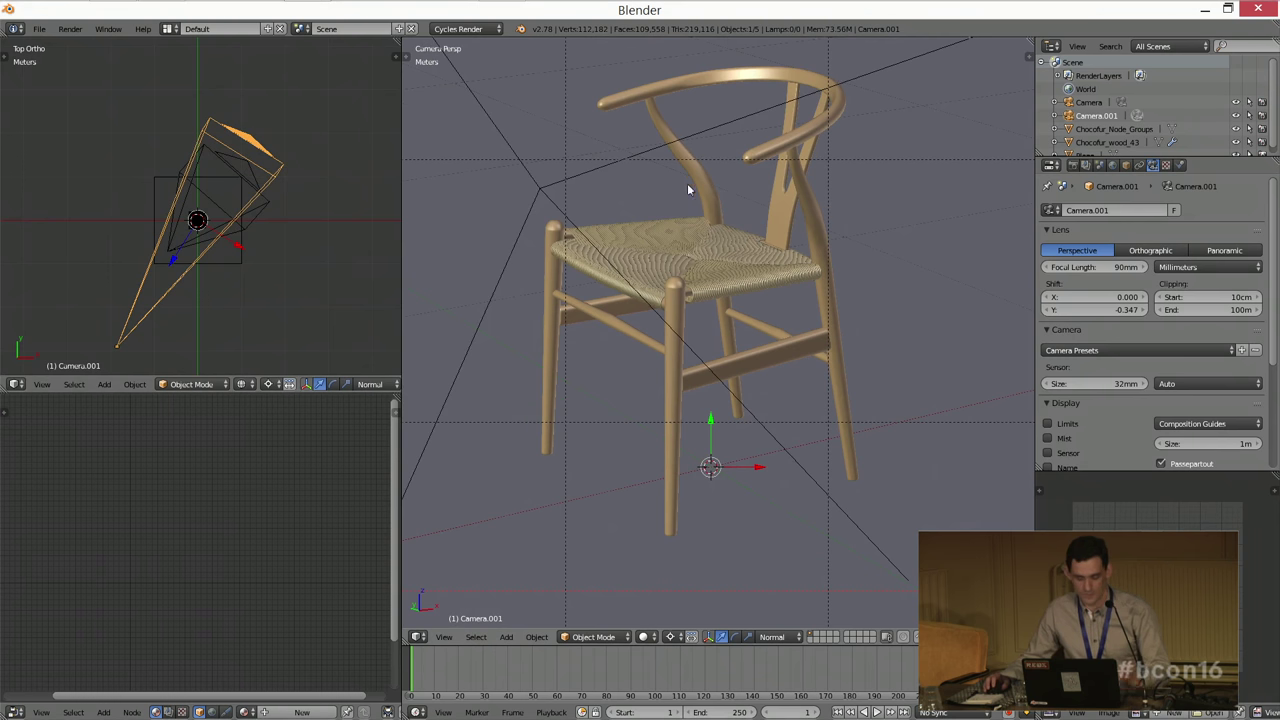
{"action": "scroll", "coordinate": [695, 159], "scroll_direction": "down", "scroll_amount": 2}
{"action": "scroll", "coordinate": [737, 224], "scroll_direction": "down", "scroll_amount": 2}
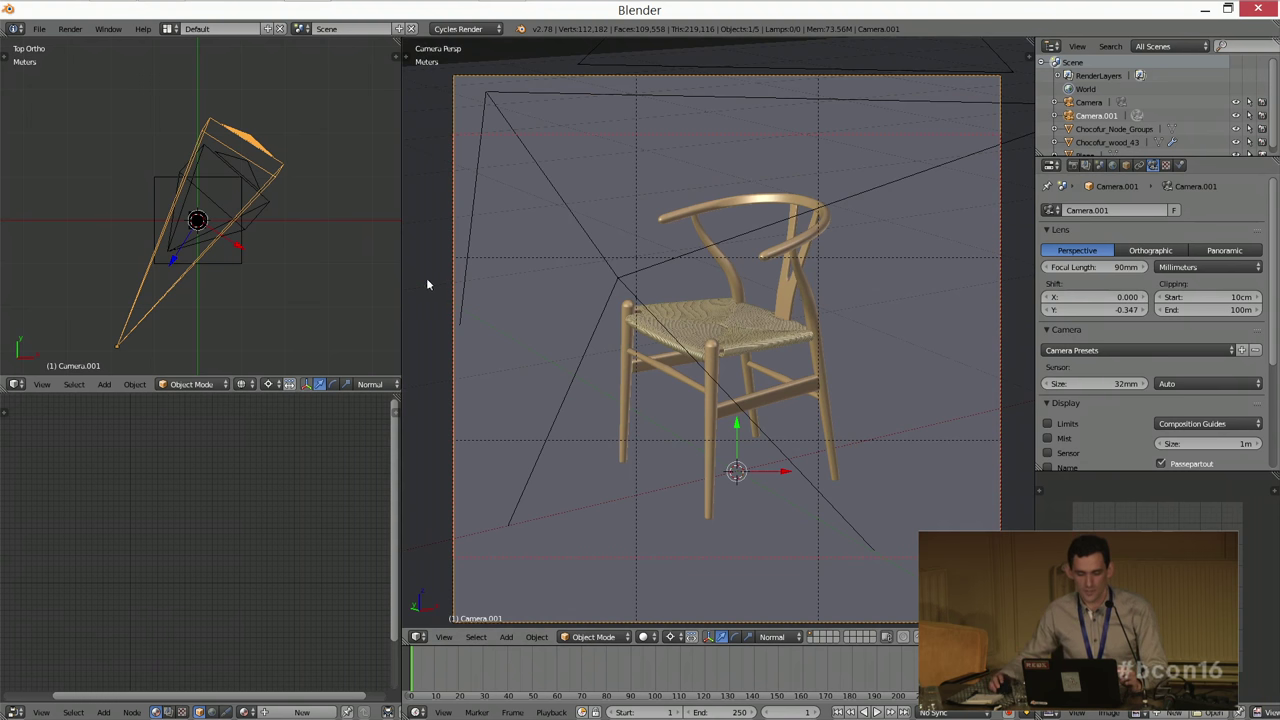
{"action": "scroll", "coordinate": [274, 254], "scroll_direction": "up", "scroll_amount": 2}
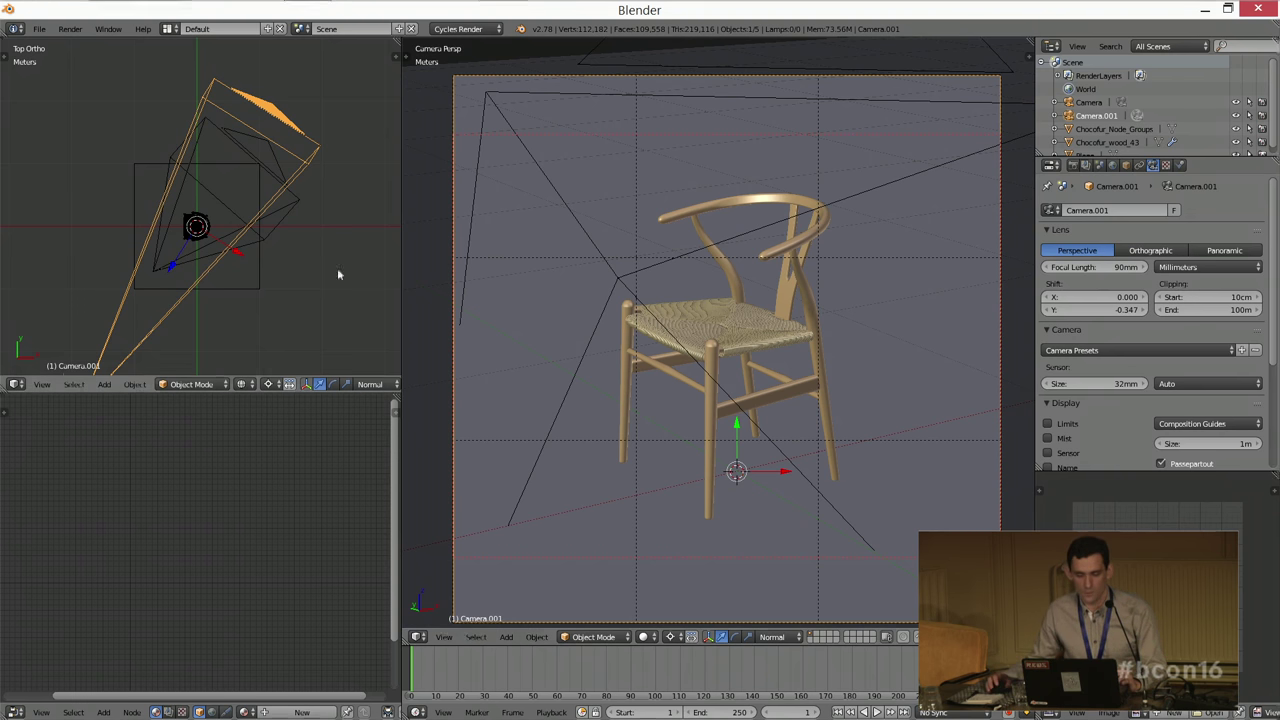
{"action": "scroll", "coordinate": [250, 272], "scroll_direction": "up", "scroll_amount": 3}
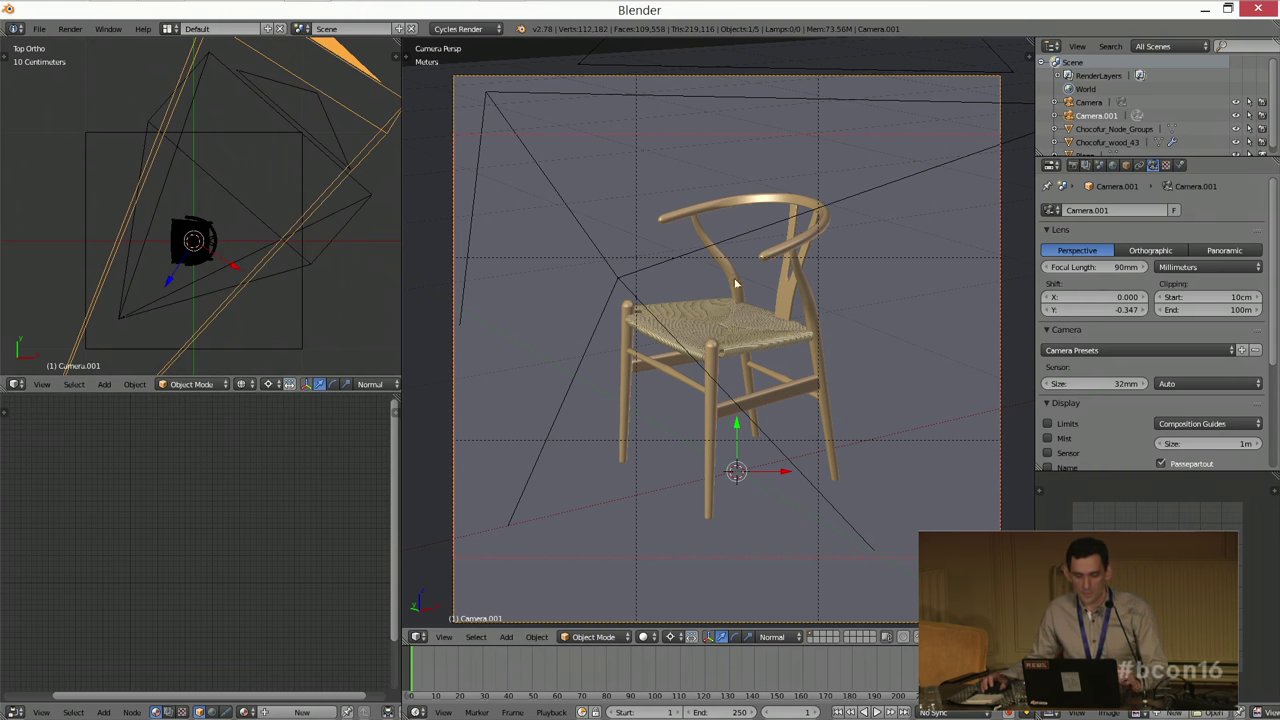
{"action": "scroll", "coordinate": [736, 321], "scroll_direction": "up", "scroll_amount": 1}
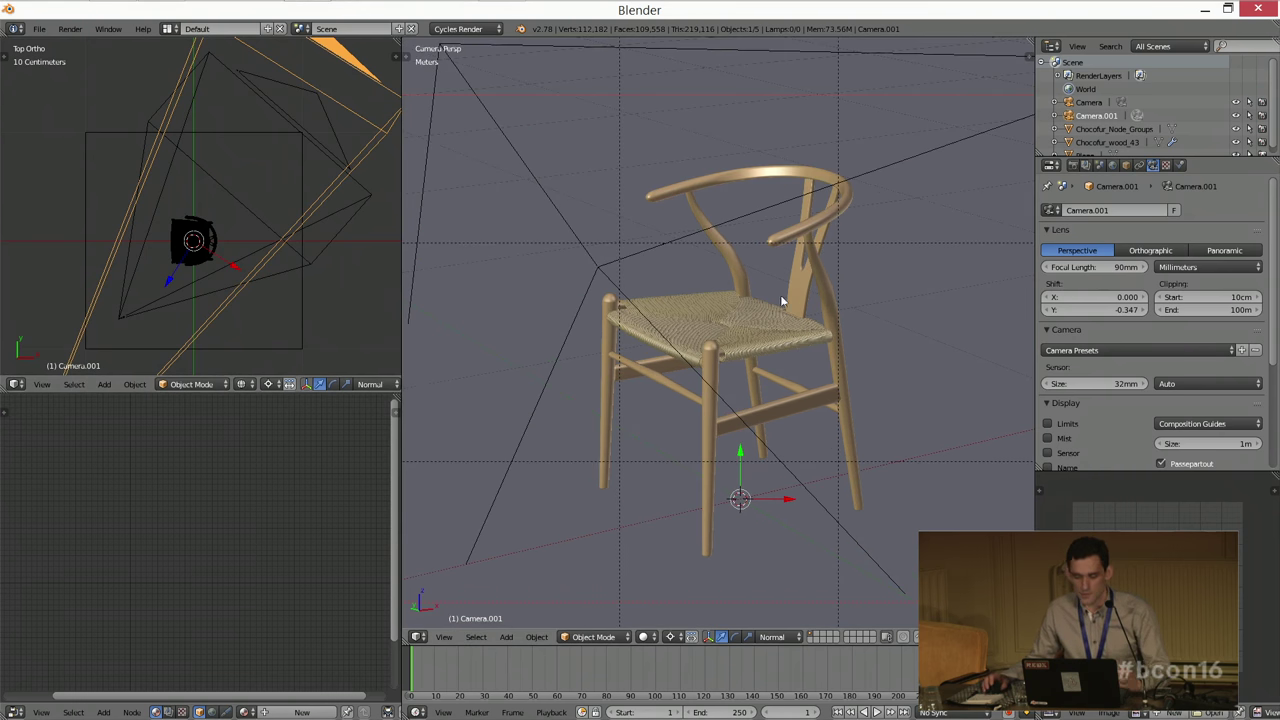
Step: Lower Camera.001 along global Z, reposition it, and reduce its vertical lens shift
{"action": "key", "text": "g"}
{"action": "key", "text": "z"}
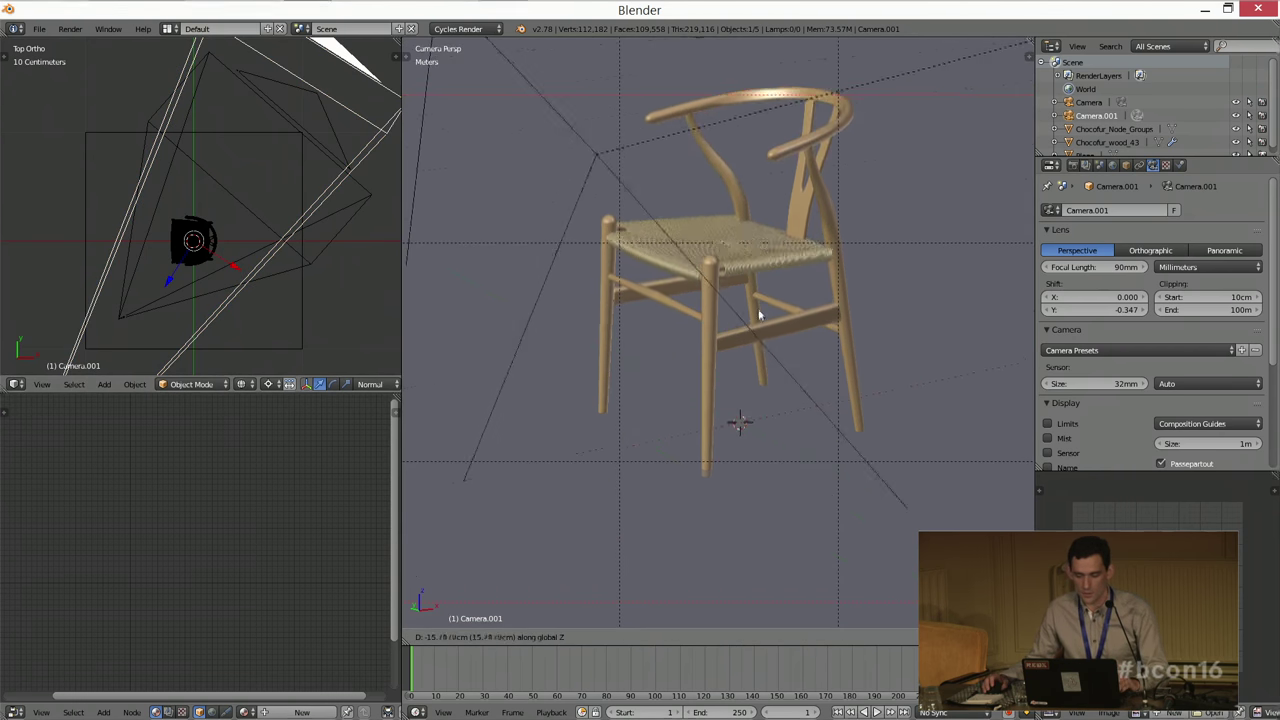
{"action": "left_click_drag", "start_coordinate": [760, 578], "coordinate": [763, 612]}
{"action": "left_click", "coordinate": [763, 612]}
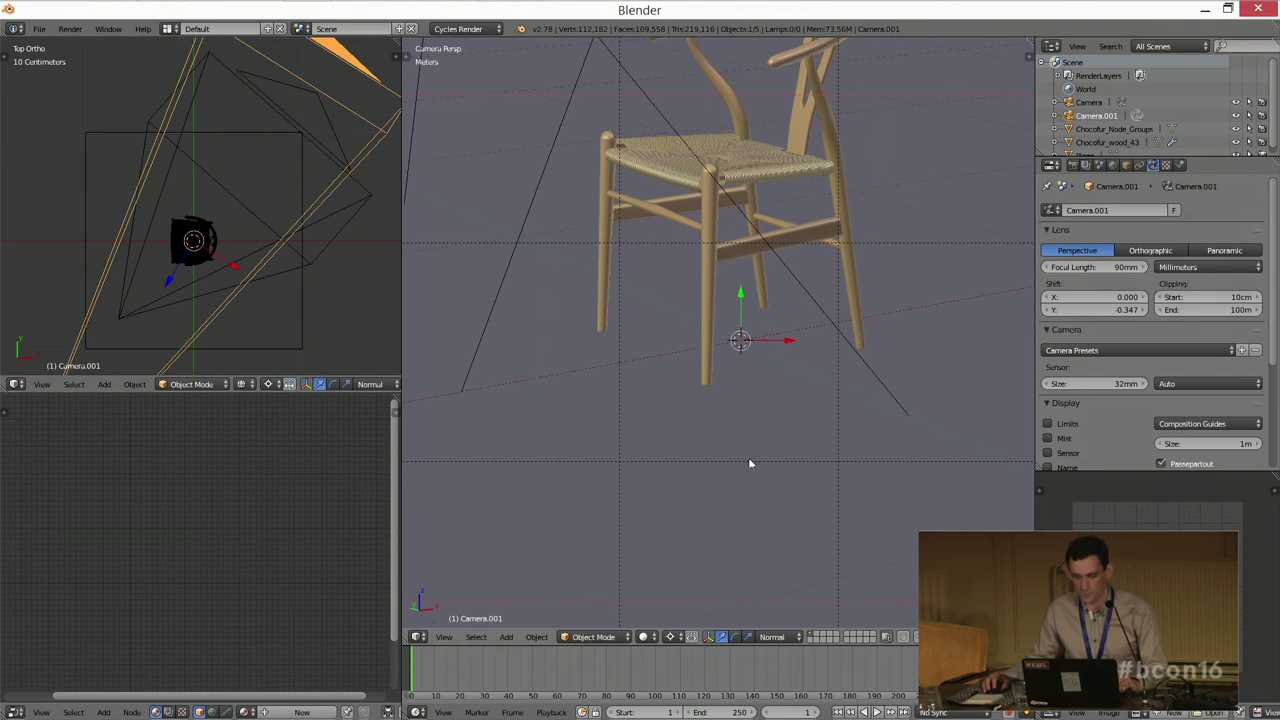
{"action": "key", "text": "ctrl+KP_0"}
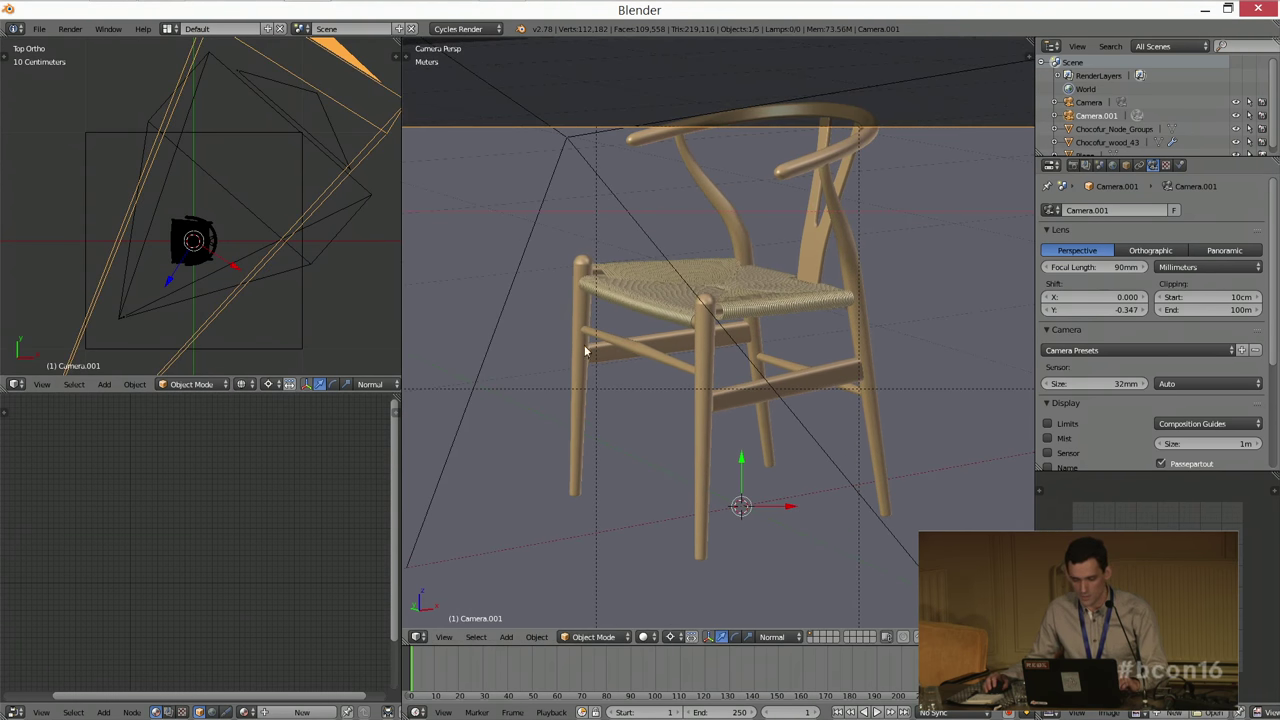
{"action": "scroll", "coordinate": [780, 332], "scroll_direction": "down", "scroll_amount": 3}
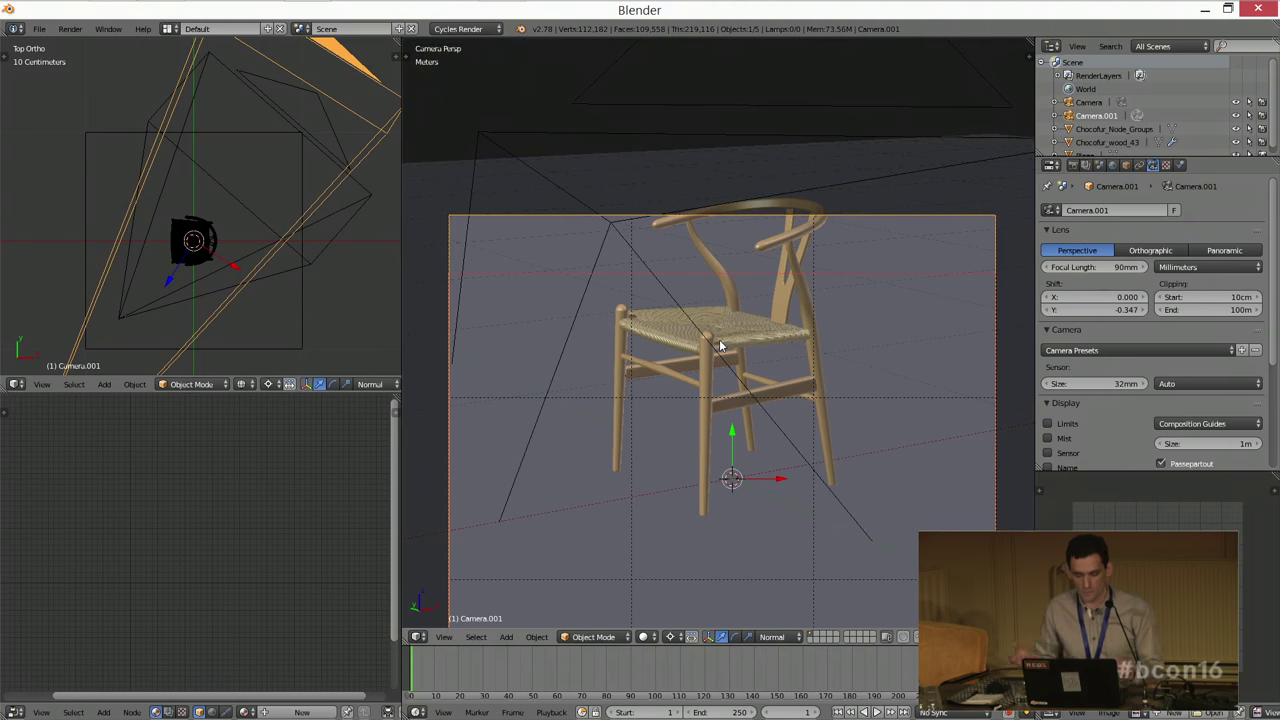
{"action": "key", "text": "g"}
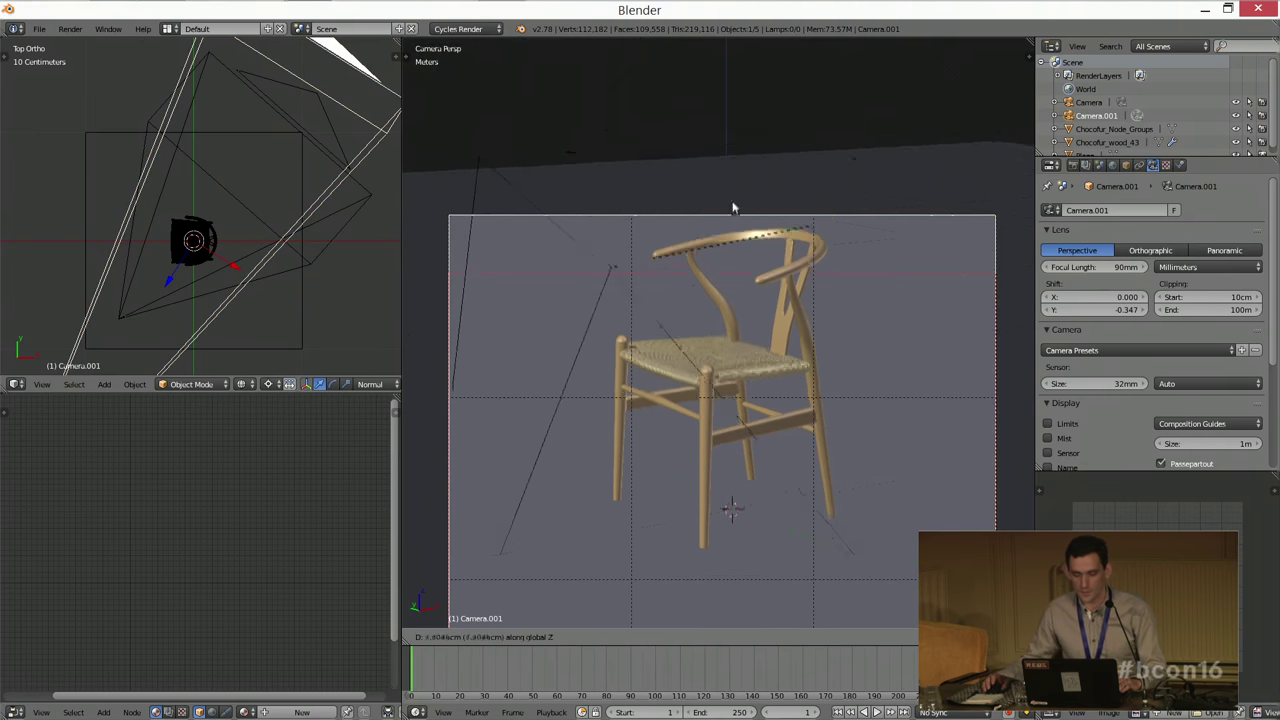
{"action": "left_click", "coordinate": [728, 199]}
{"action": "scroll", "coordinate": [730, 205], "scroll_direction": "down", "scroll_amount": 2}
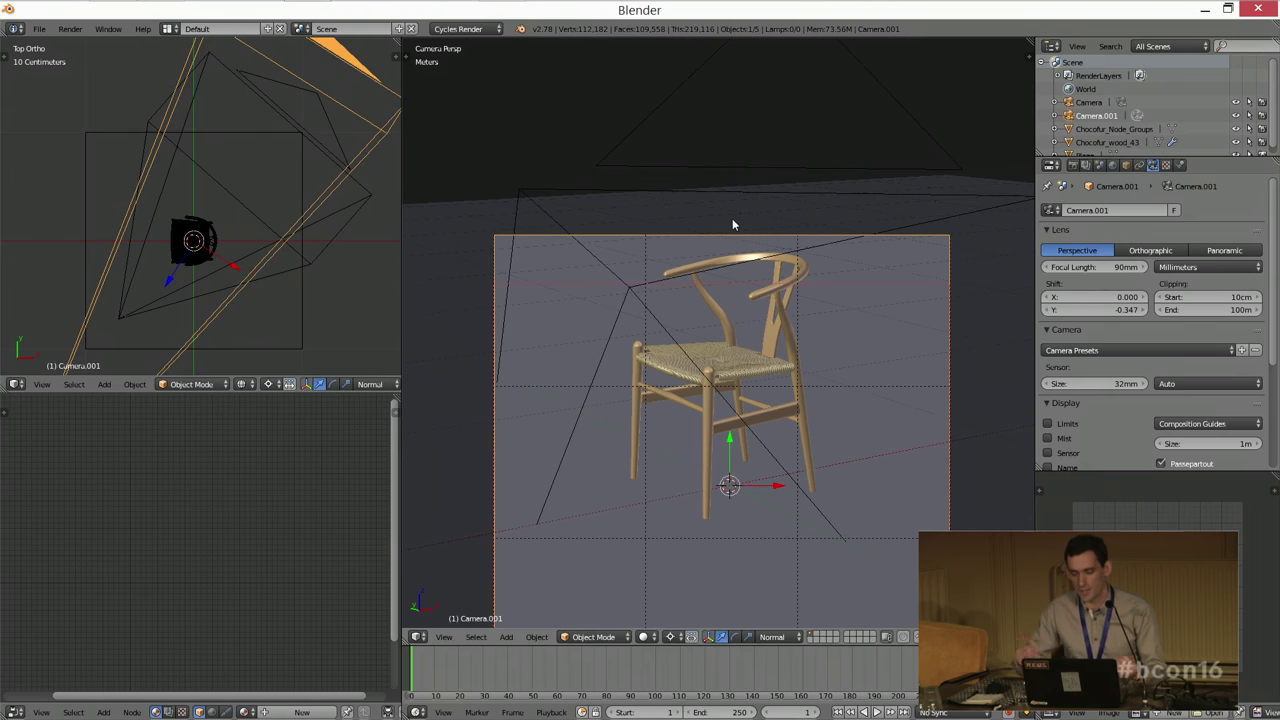
{"action": "scroll", "coordinate": [812, 345], "scroll_direction": "down", "scroll_amount": 4}
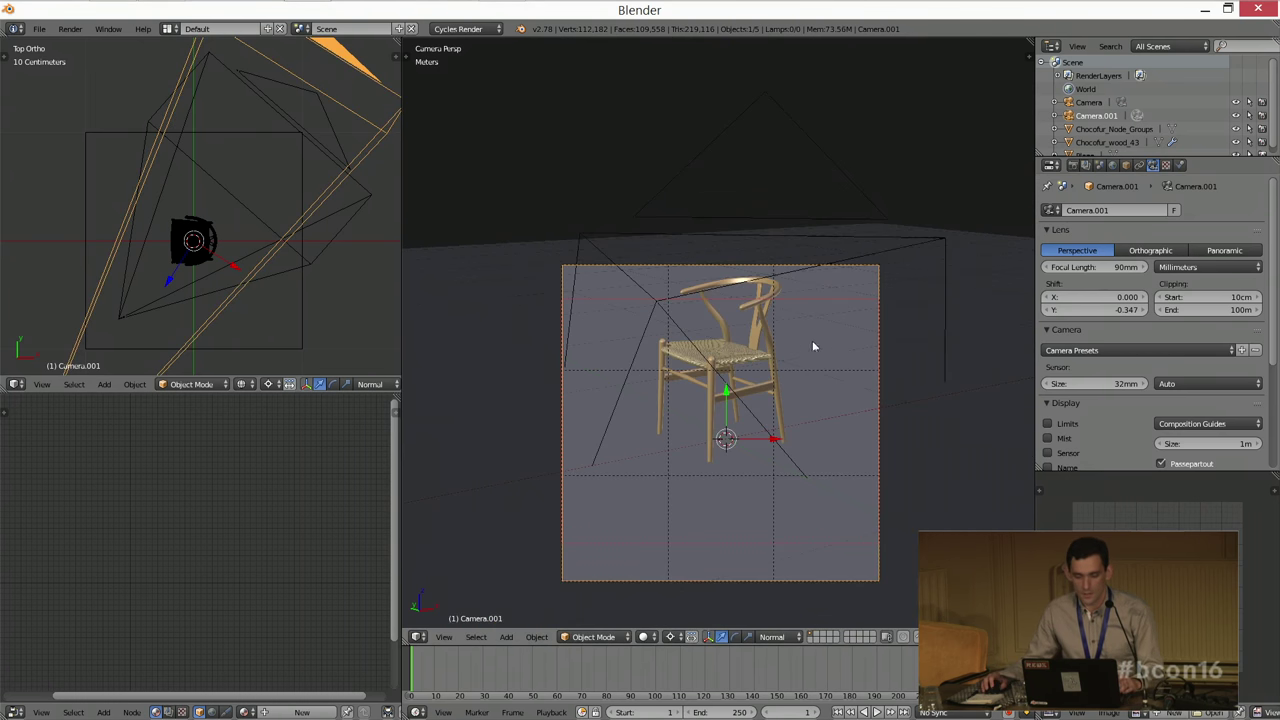
{"action": "middle_click_drag", "start_coordinate": [812, 346], "coordinate": [806, 325], "text": "shift"}
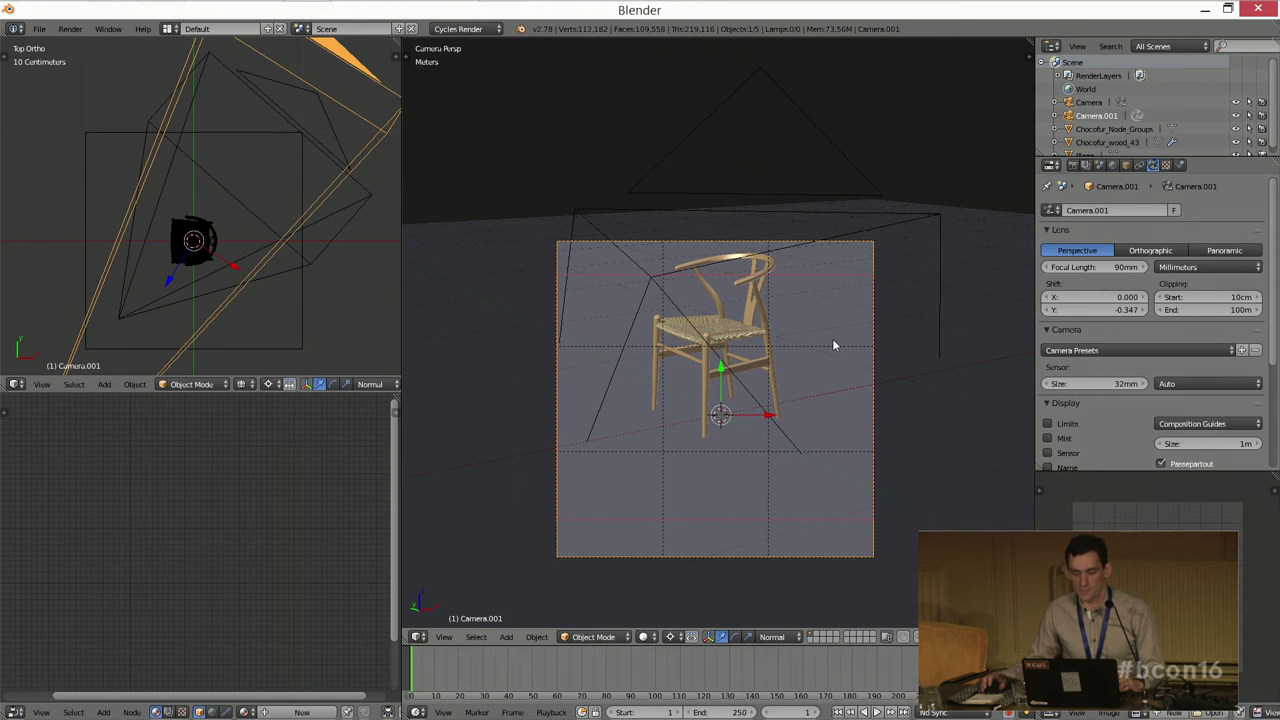
{"action": "left_click_drag", "start_coordinate": [1100, 310], "coordinate": [1148, 310]}
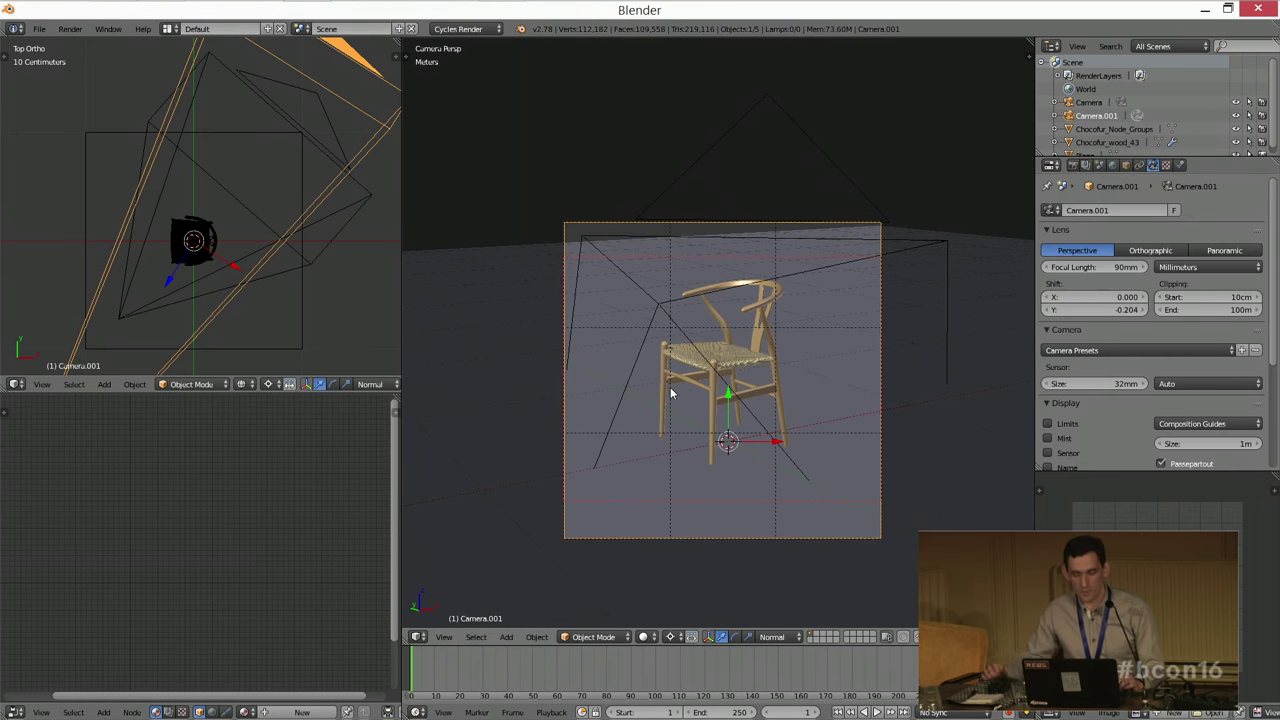
Step: Move the camera along its own viewing axis and rotate it slightly to adjust framing
{"action": "scroll", "coordinate": [763, 368], "scroll_direction": "up", "scroll_amount": 3}
{"action": "scroll", "coordinate": [745, 390], "scroll_direction": "up", "scroll_amount": 3}
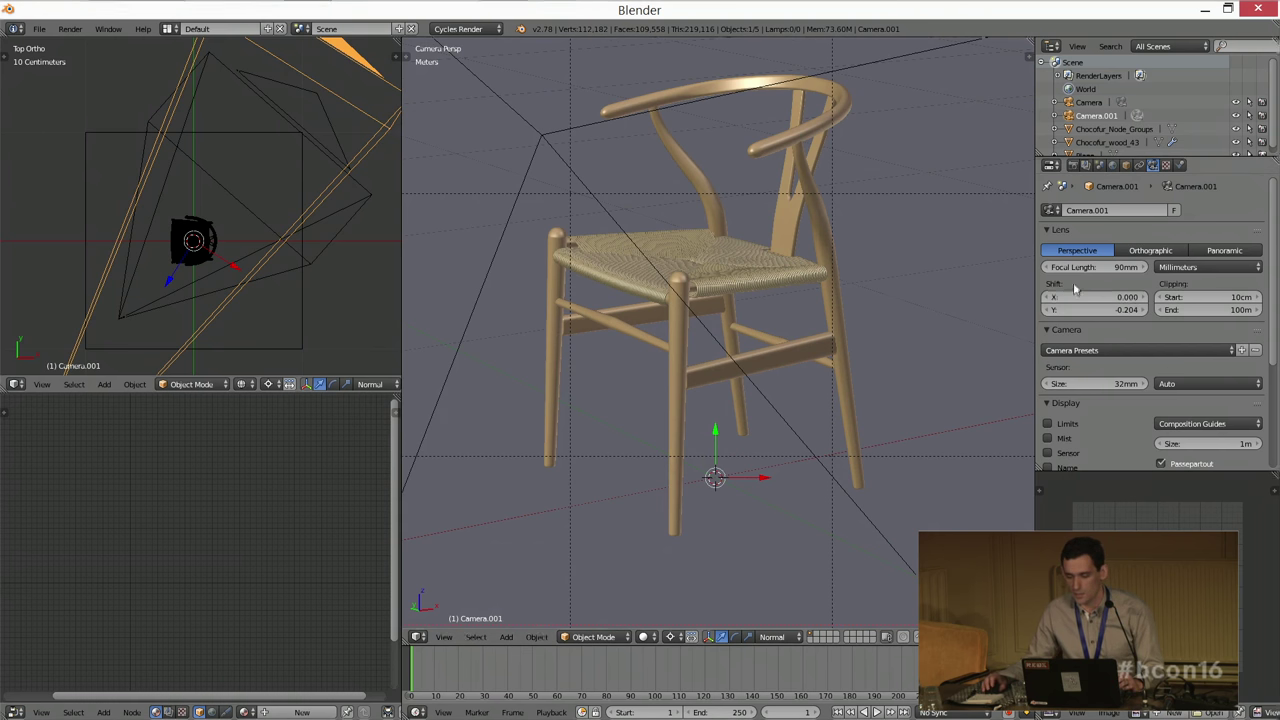
{"action": "scroll", "coordinate": [796, 338], "scroll_direction": "down", "scroll_amount": 2}
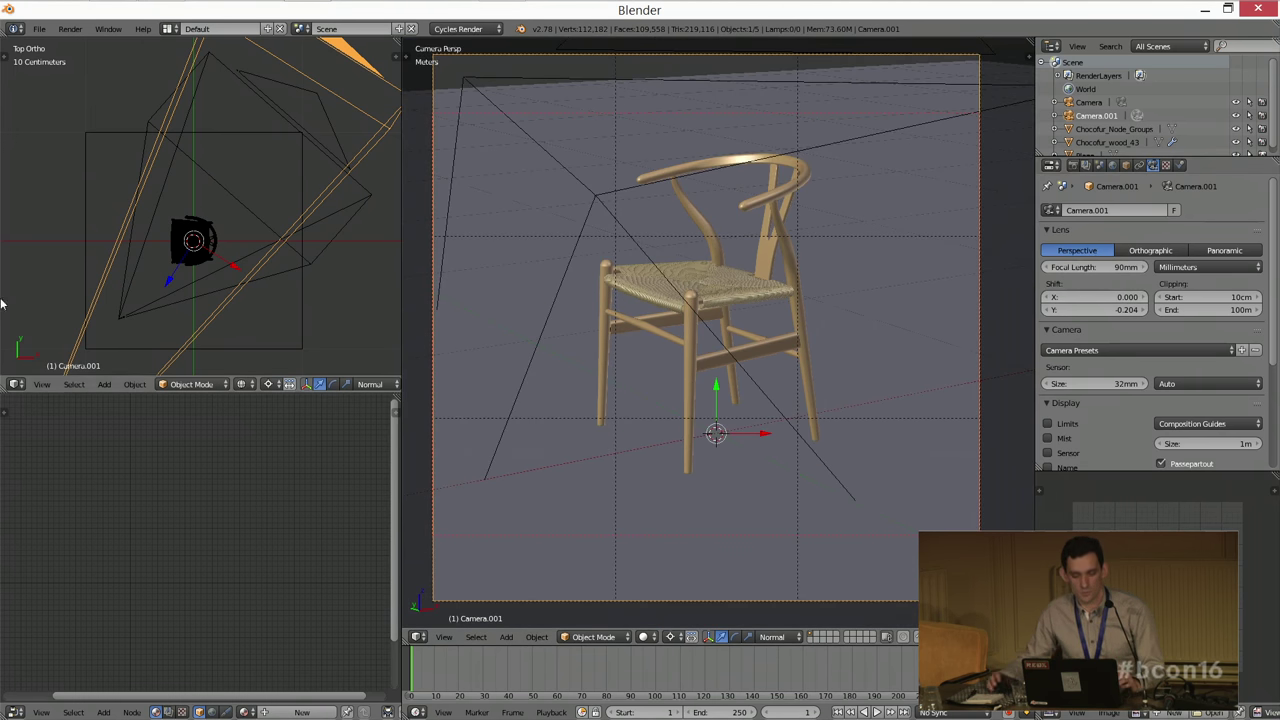
{"action": "key", "text": "g"}
{"action": "key", "text": "z"}
{"action": "key", "text": "z"}
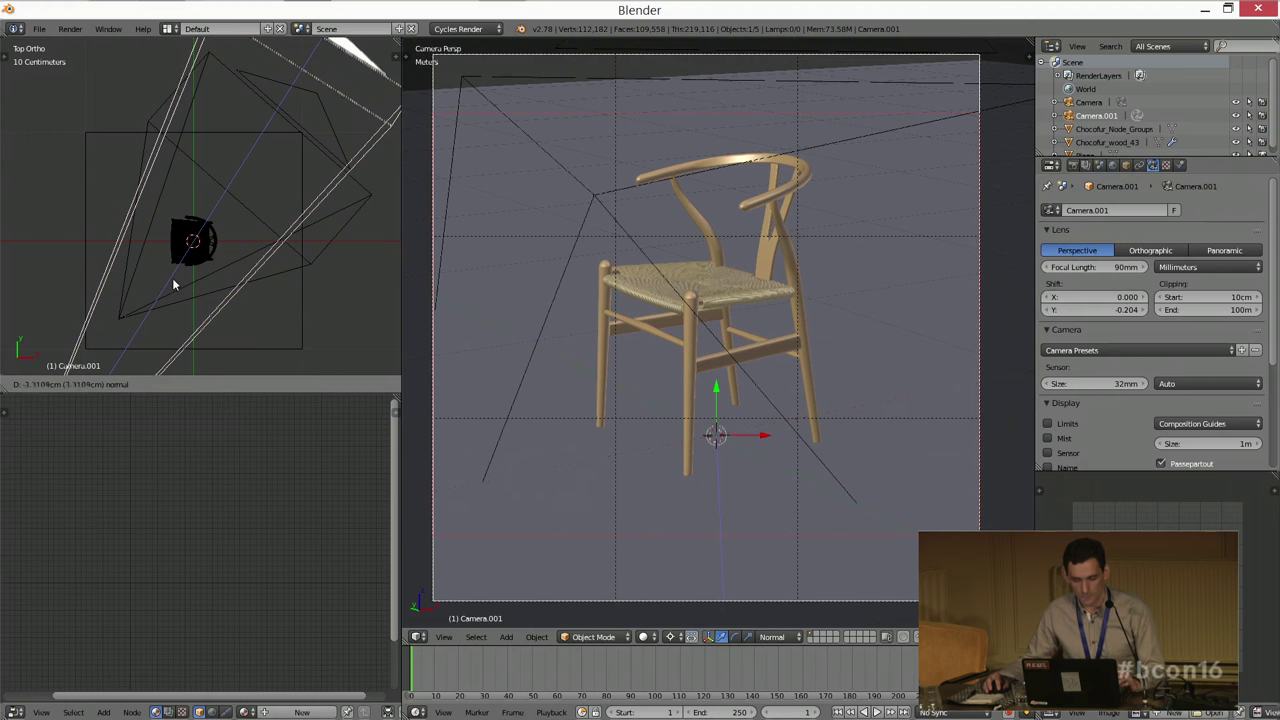
{"action": "left_click", "coordinate": [185, 258]}
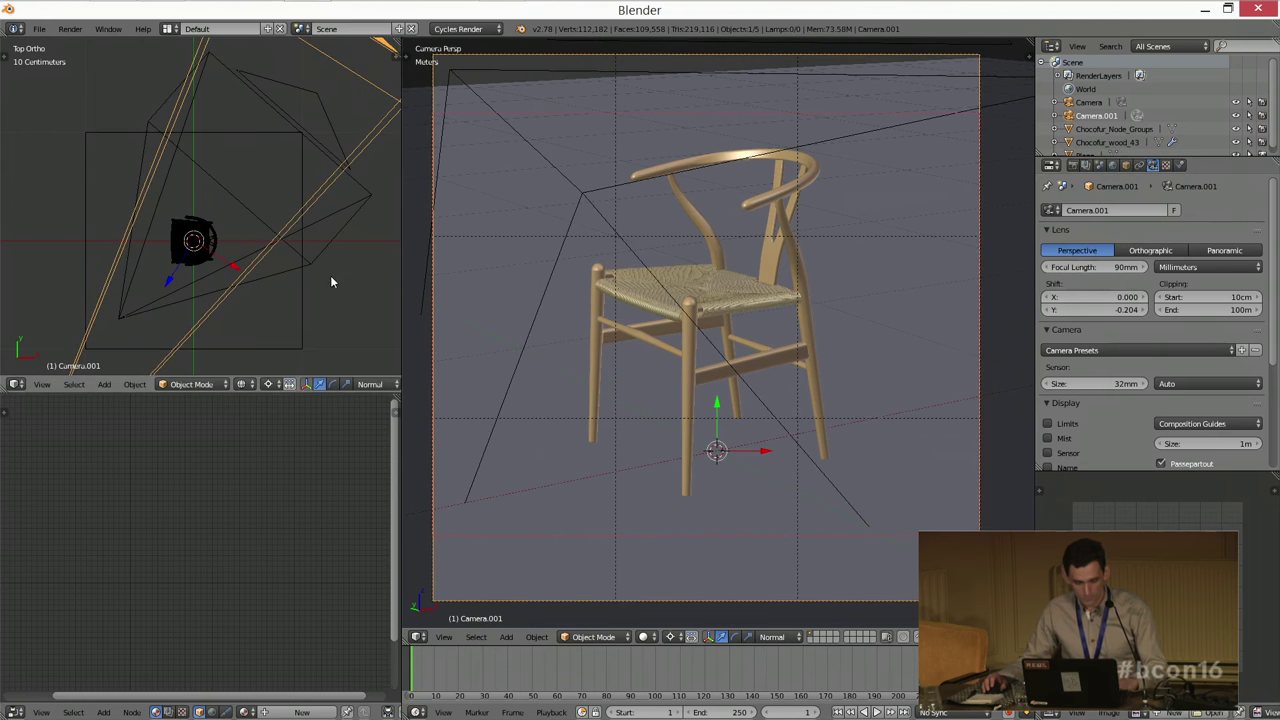
{"action": "key", "text": "r"}
{"action": "left_click", "coordinate": [627, 186]}
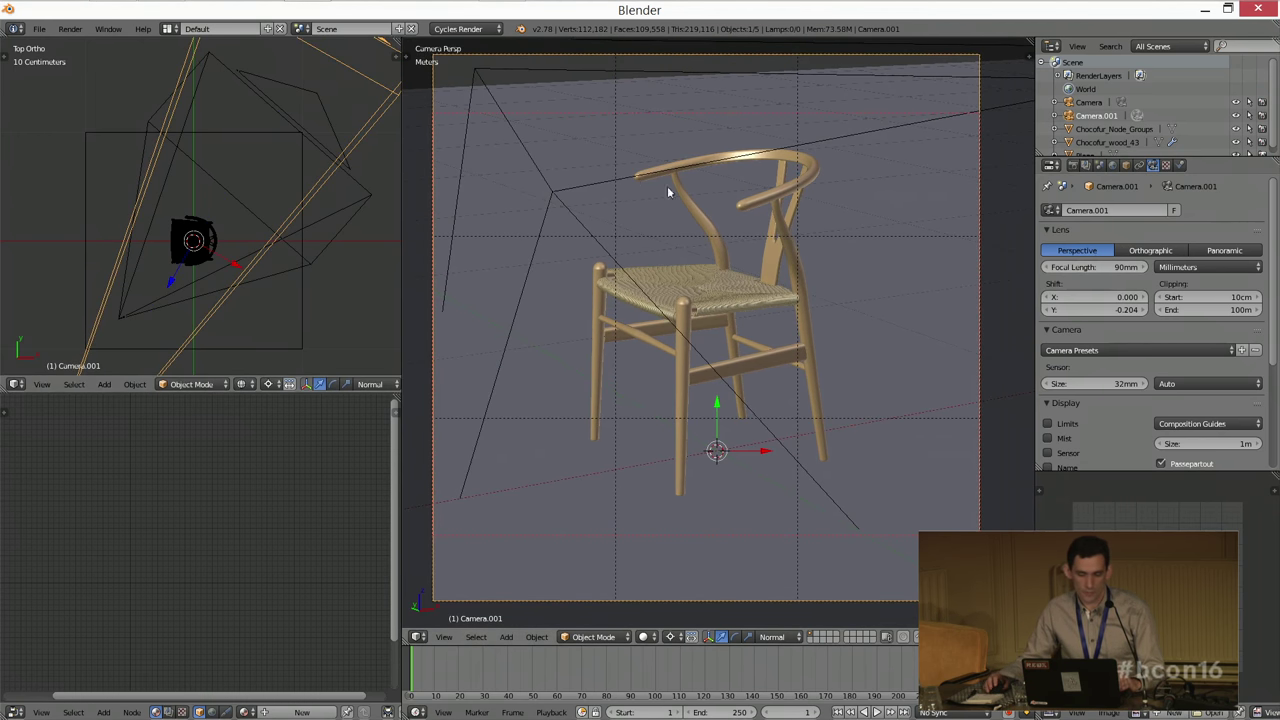
{"action": "middle_click_drag", "start_coordinate": [667, 183], "coordinate": [651, 220], "text": "shift"}
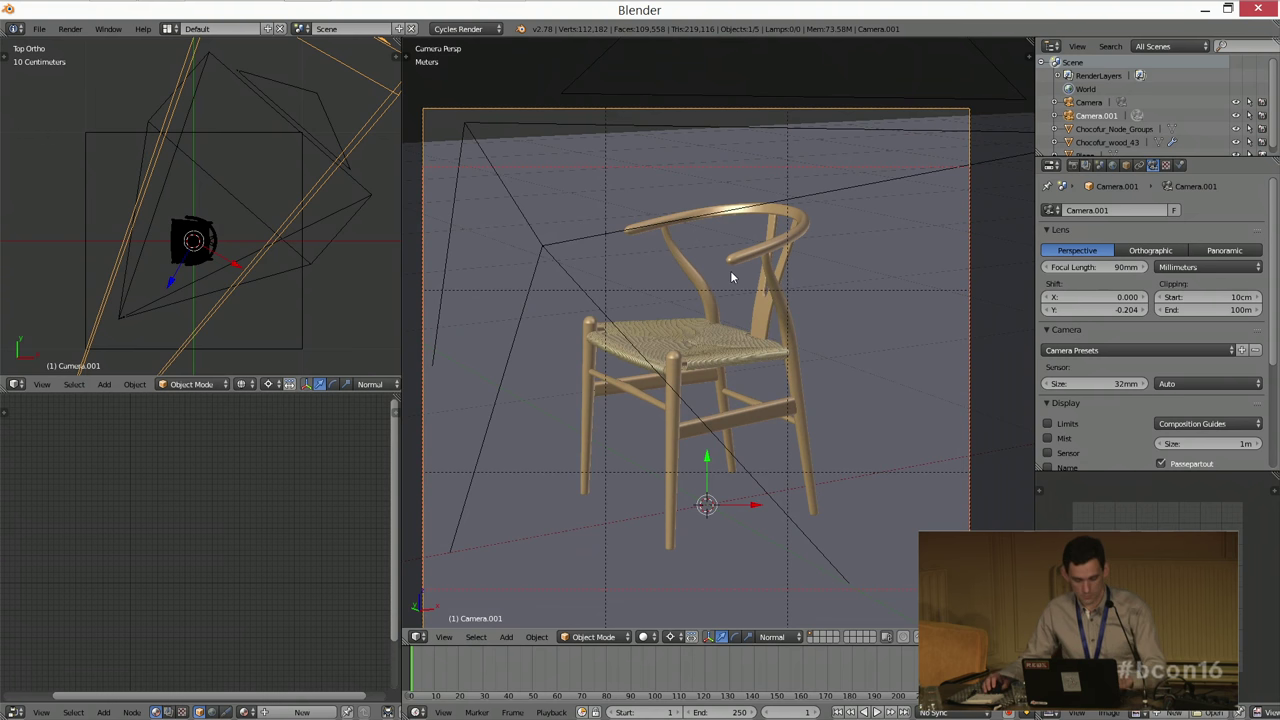
Step: Move the camera on global Z and lessen vertical lens shift to -0.136
{"action": "key", "text": "g"}
{"action": "key", "text": "z"}
{"action": "left_click", "coordinate": [735, 309]}
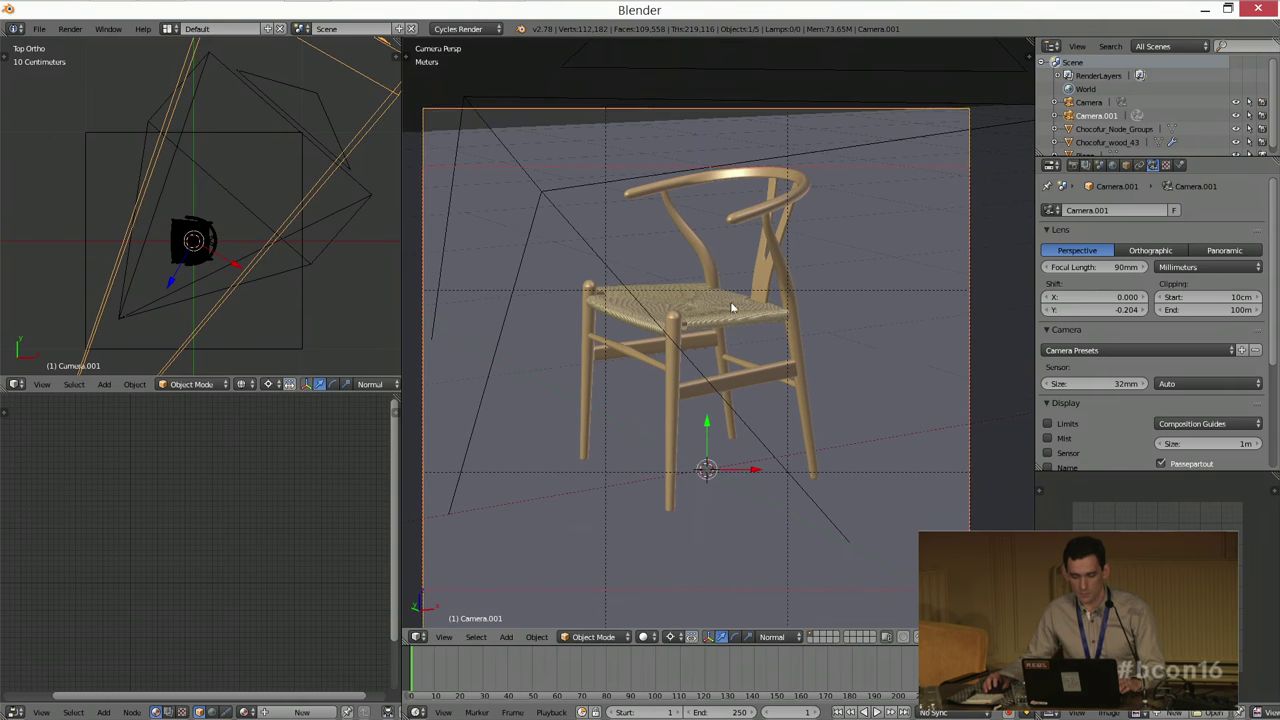
{"action": "scroll", "coordinate": [731, 338], "scroll_direction": "down", "scroll_amount": 2}
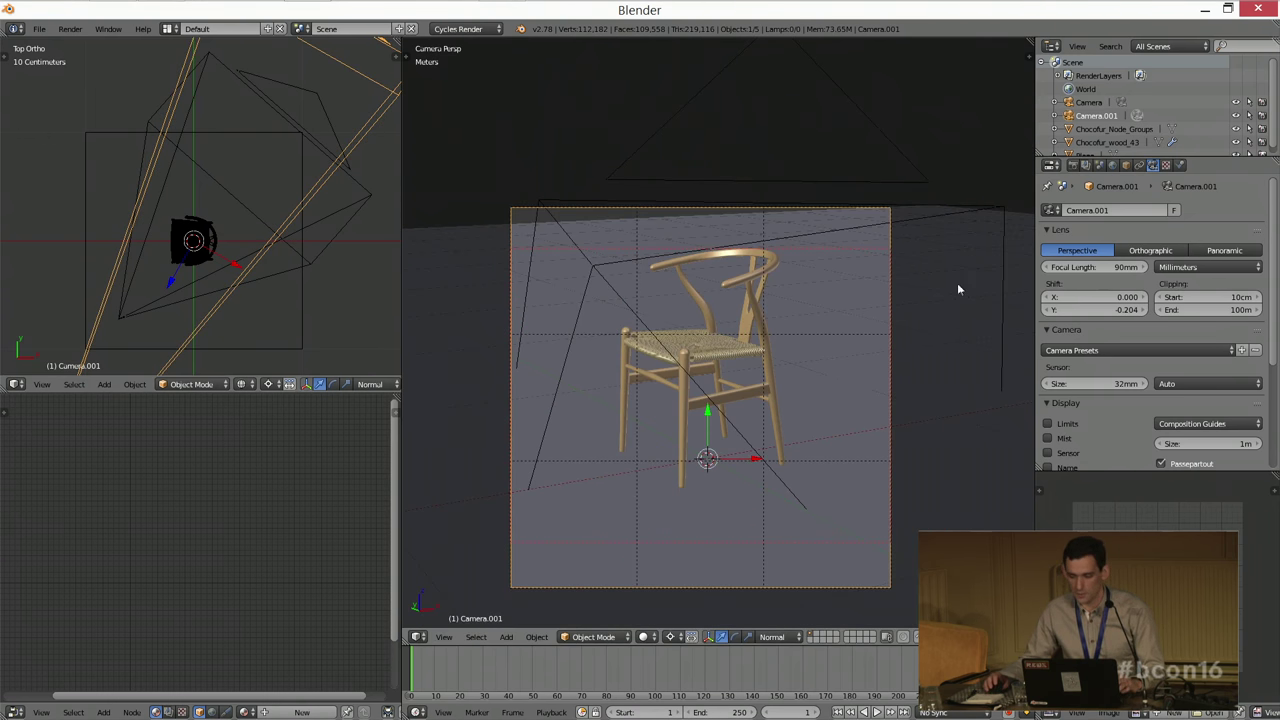
{"action": "left_click_drag", "start_coordinate": [1100, 310], "coordinate": [1134, 310]}
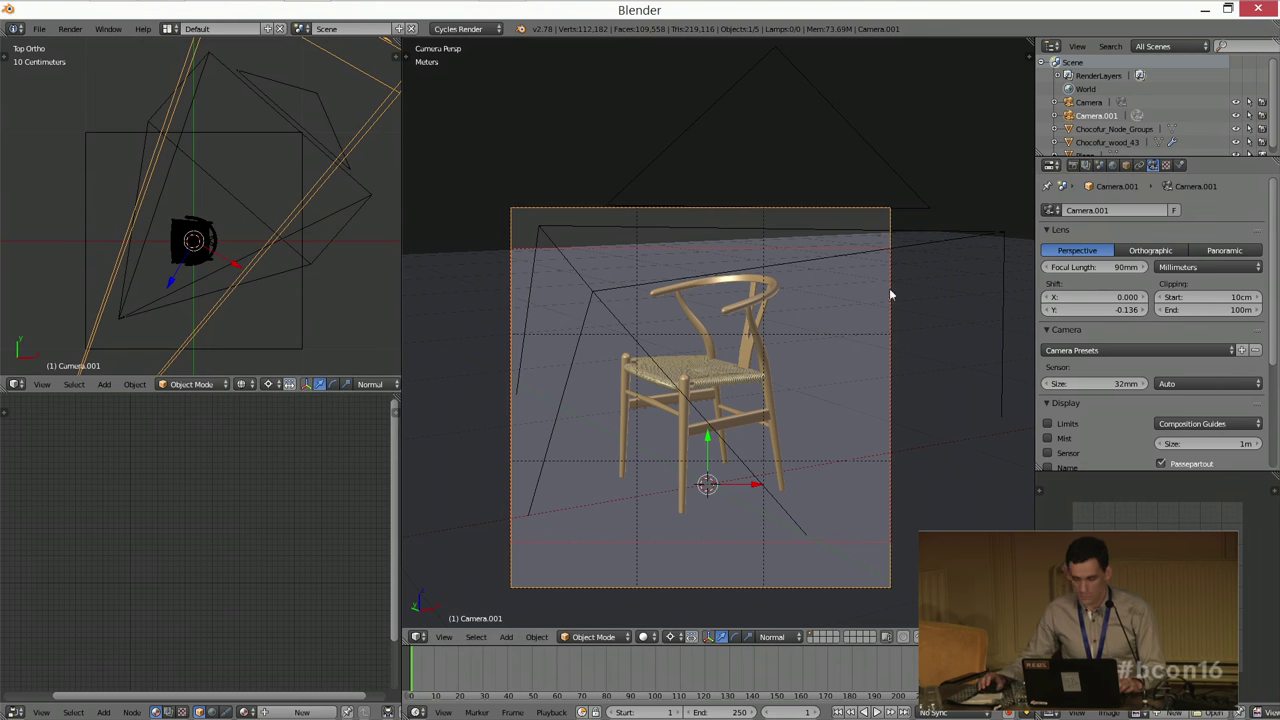
Step: Change the camera's composition guides, enabling Golden and turning off Thirds
{"action": "left_click", "coordinate": [1196, 426]}
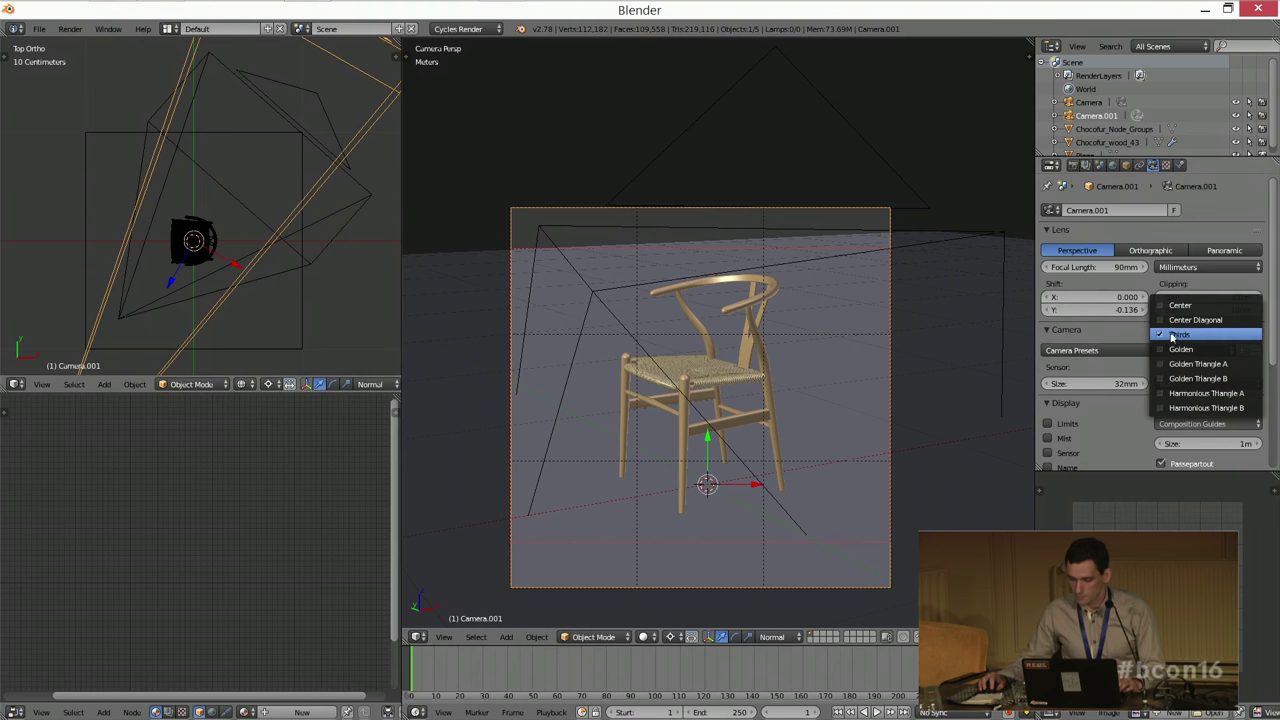
{"action": "left_click", "coordinate": [1180, 349]}
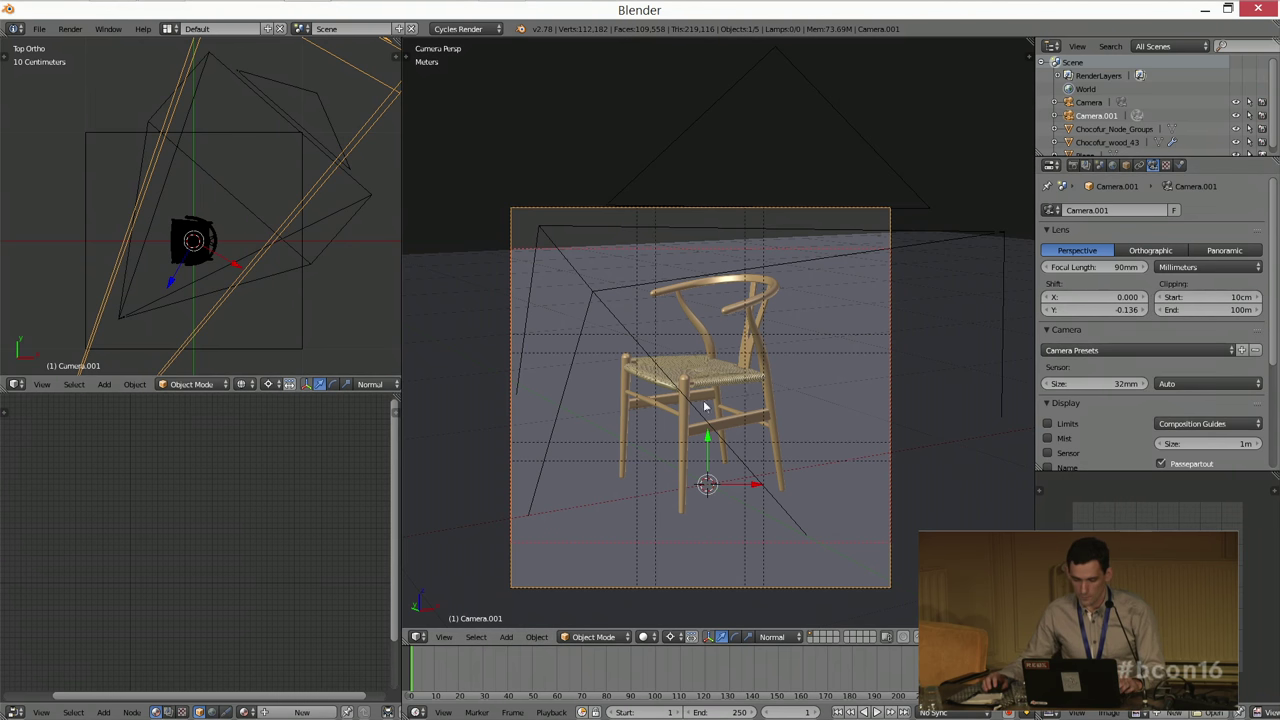
{"action": "left_click", "coordinate": [1190, 426]}
{"action": "left_click", "coordinate": [1190, 363]}
{"action": "left_click", "coordinate": [1172, 422]}
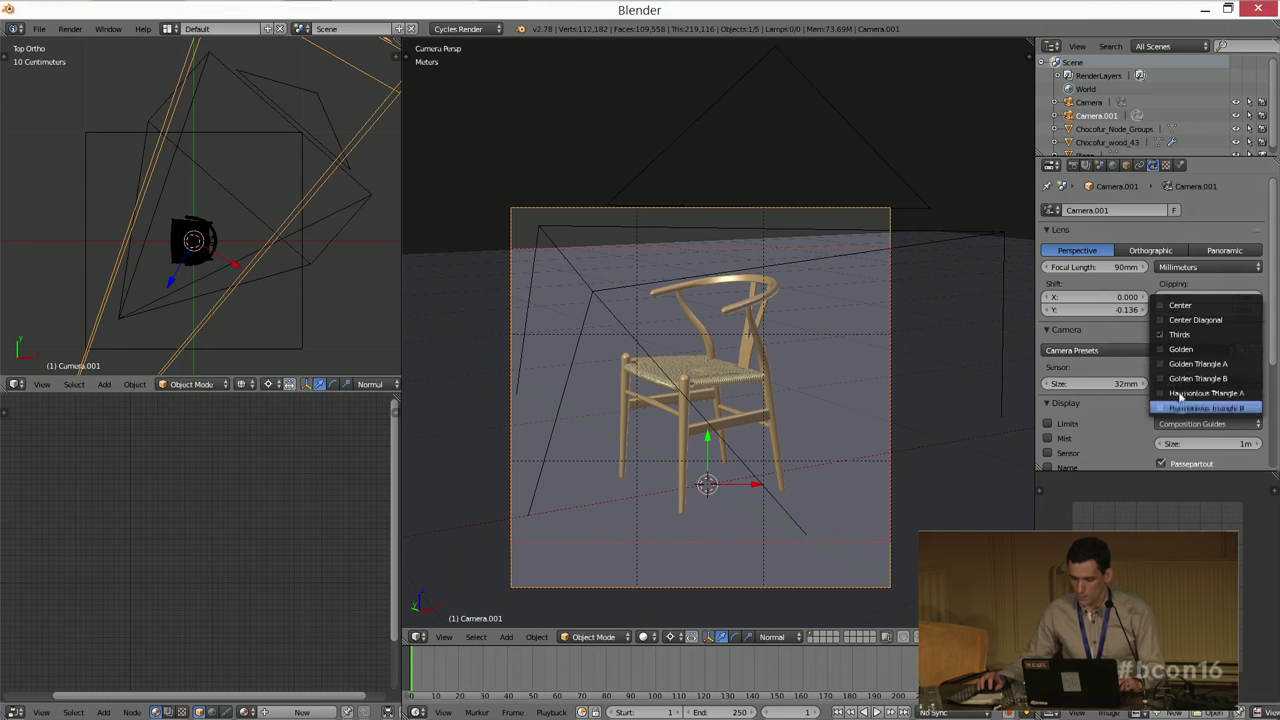
{"action": "left_click", "coordinate": [1180, 335]}
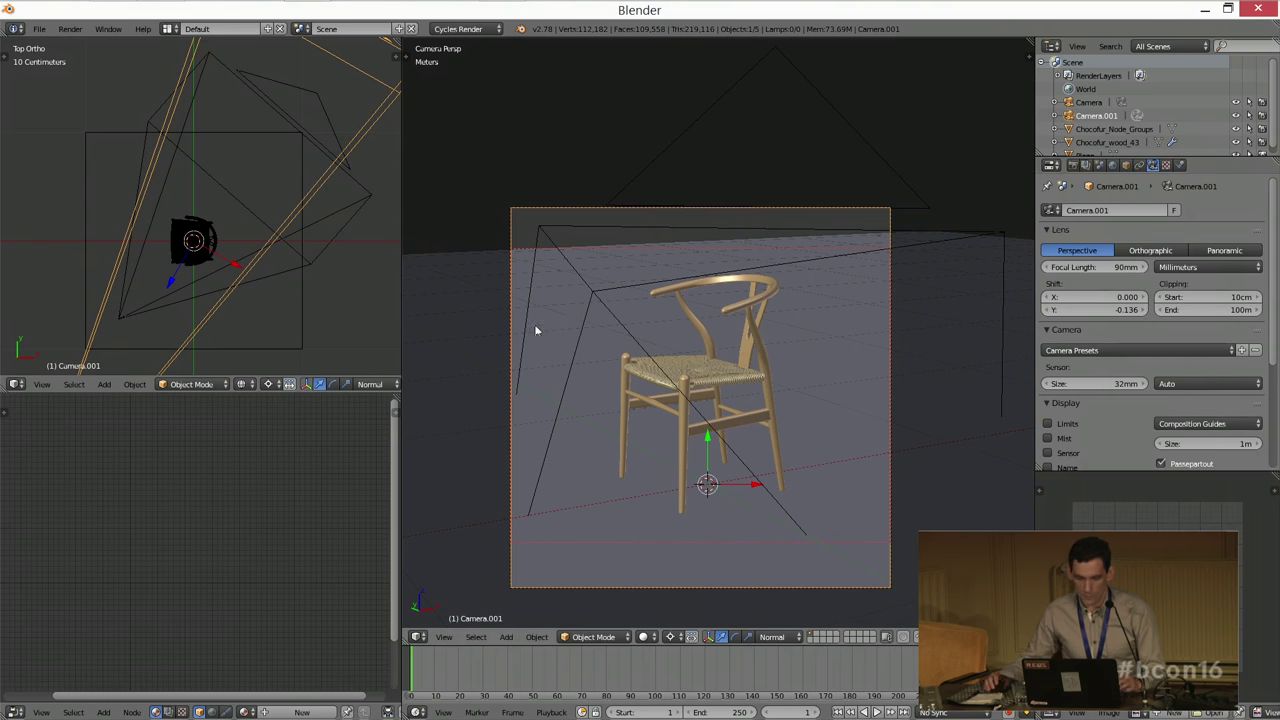
Step: Move the original Camera aside in the top view and make Camera.001 the active camera
{"action": "right_click", "coordinate": [594, 298]}
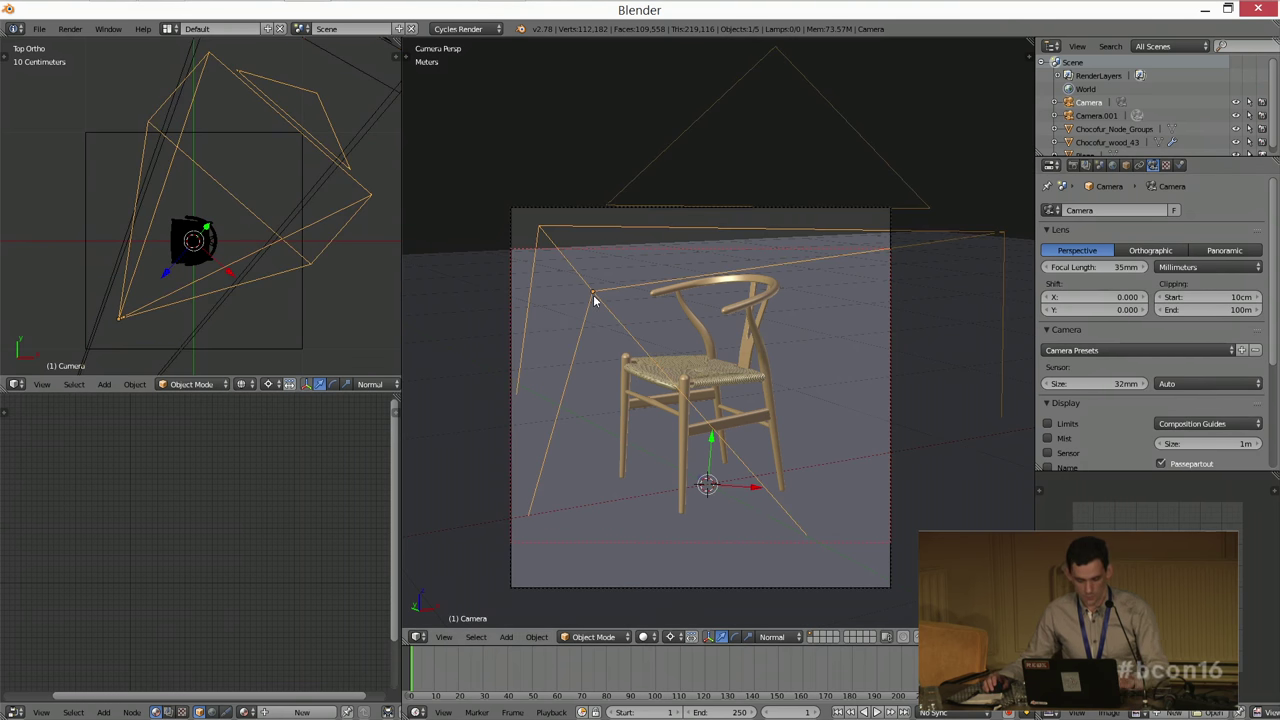
{"action": "key", "text": "ctrl+KP_0"}
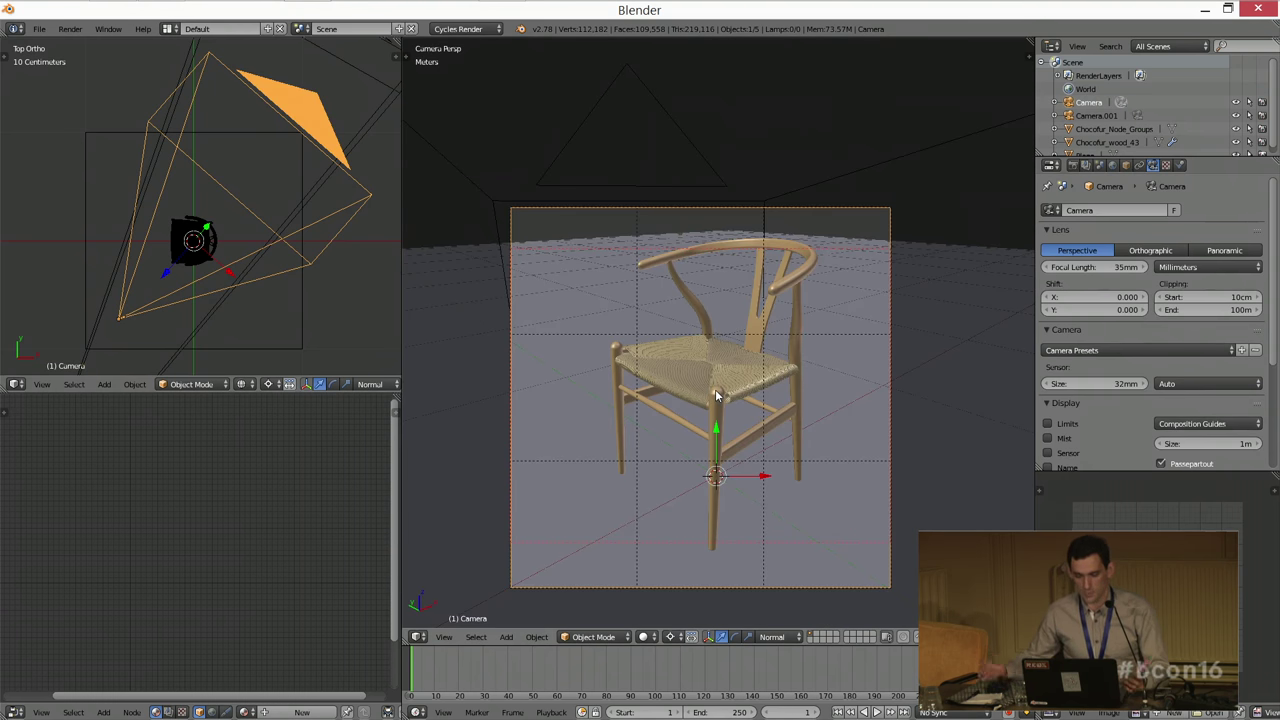
{"action": "key", "text": "g"}
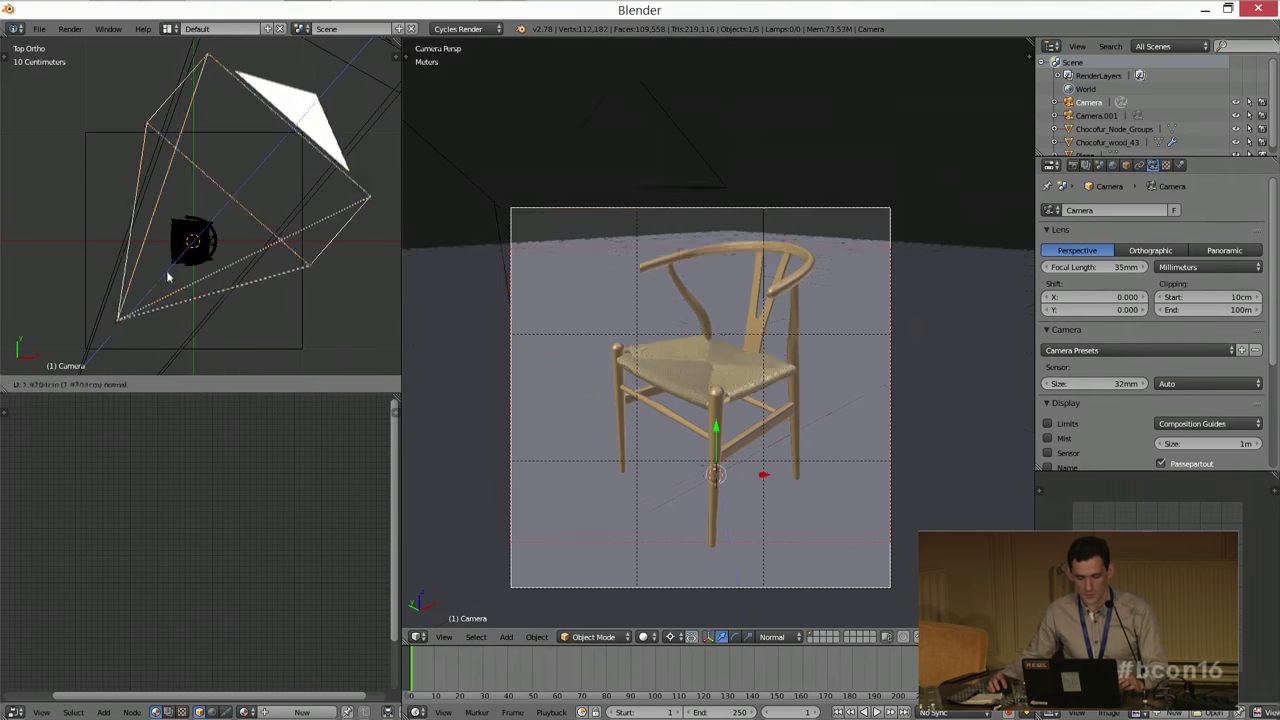
{"action": "left_click", "coordinate": [155, 293]}
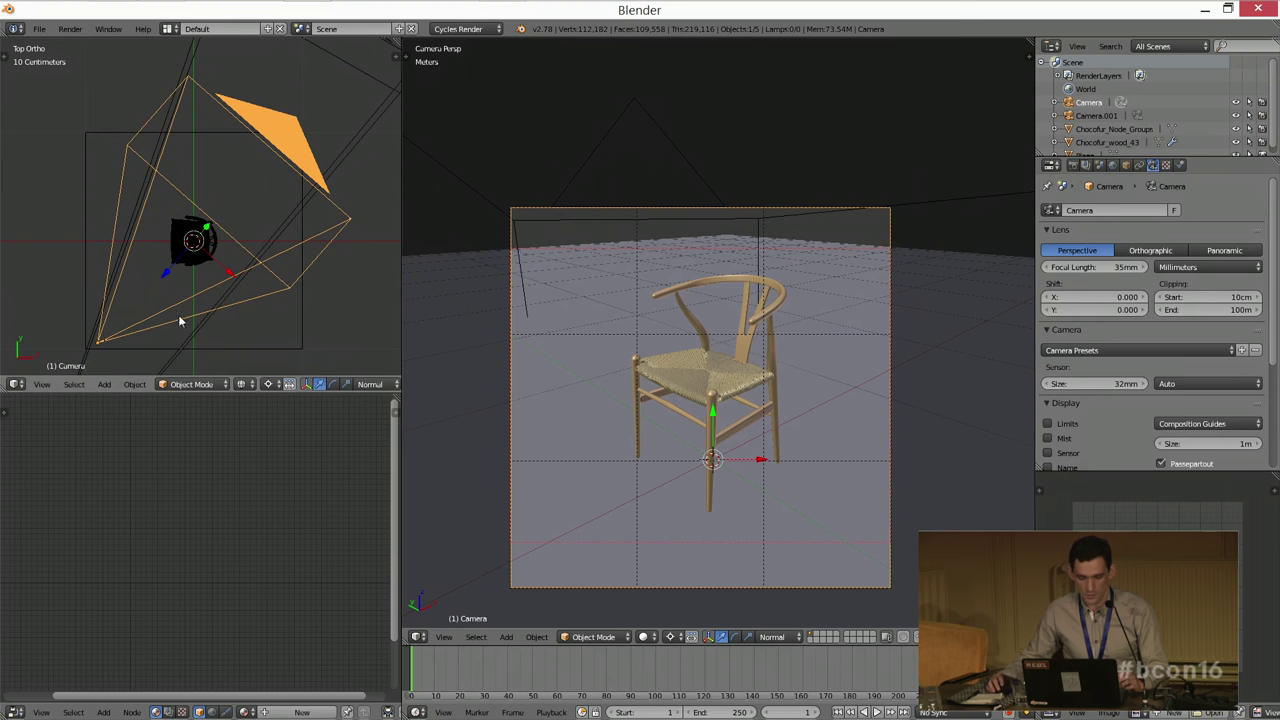
{"action": "right_click", "coordinate": [230, 326]}
{"action": "key", "text": "ctrl+KP_0"}
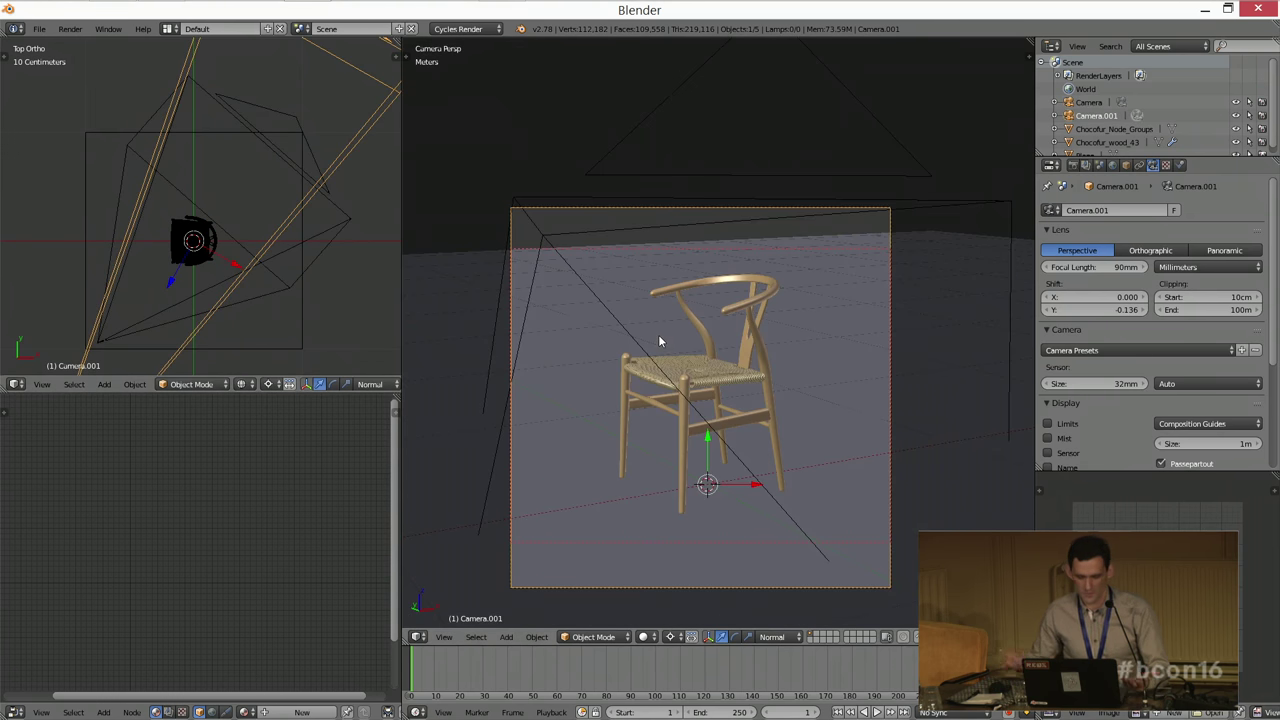
Step: Preview the scene in rendered shading and check the chair's framing through Camera.001
{"action": "middle_click_drag", "start_coordinate": [698, 316], "coordinate": [718, 296], "text": "shift"}
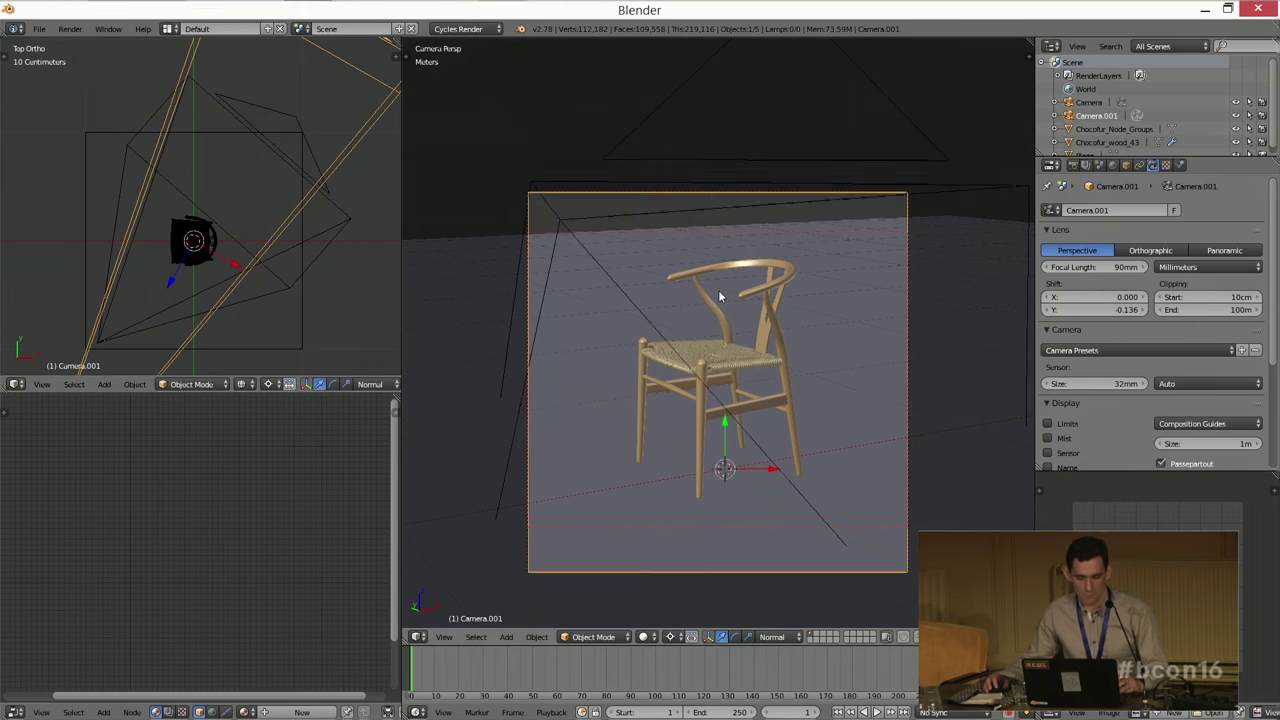
{"action": "scroll", "coordinate": [717, 296], "scroll_direction": "up", "scroll_amount": 1}
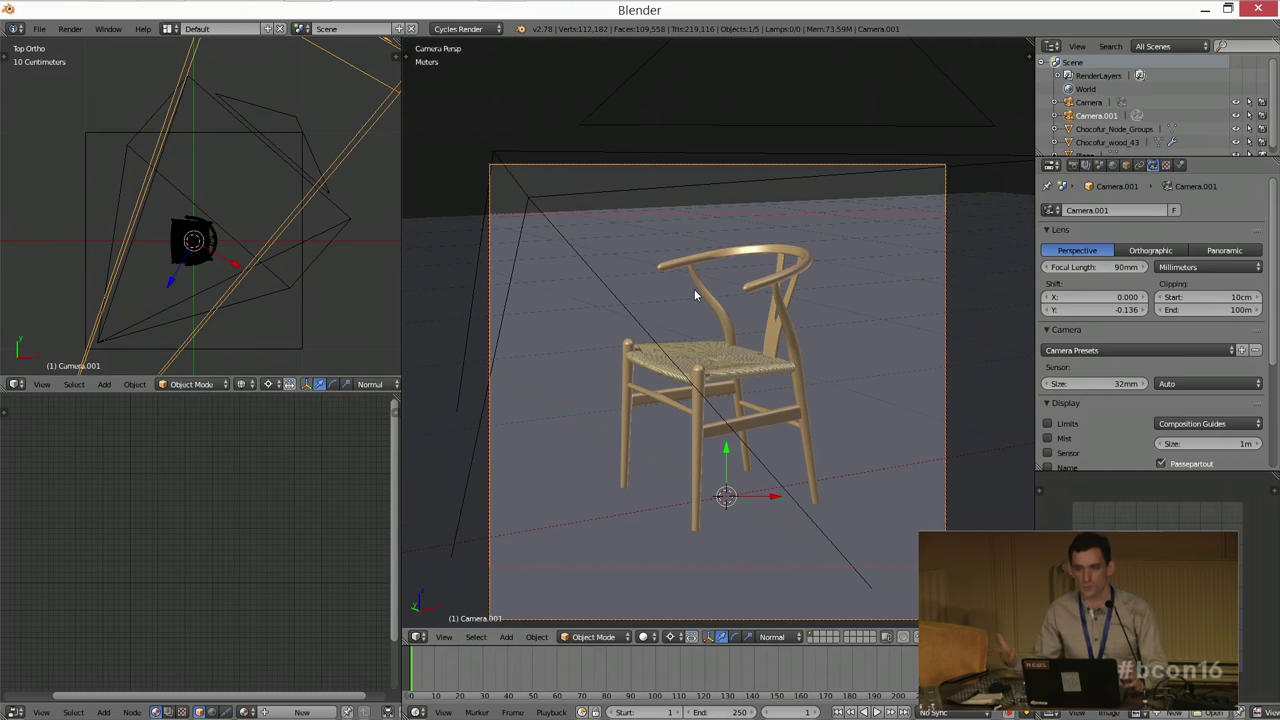
{"action": "middle_click_drag", "start_coordinate": [698, 287], "coordinate": [664, 364]}
{"action": "key", "text": "shift+z"}
{"action": "key", "text": "a"}
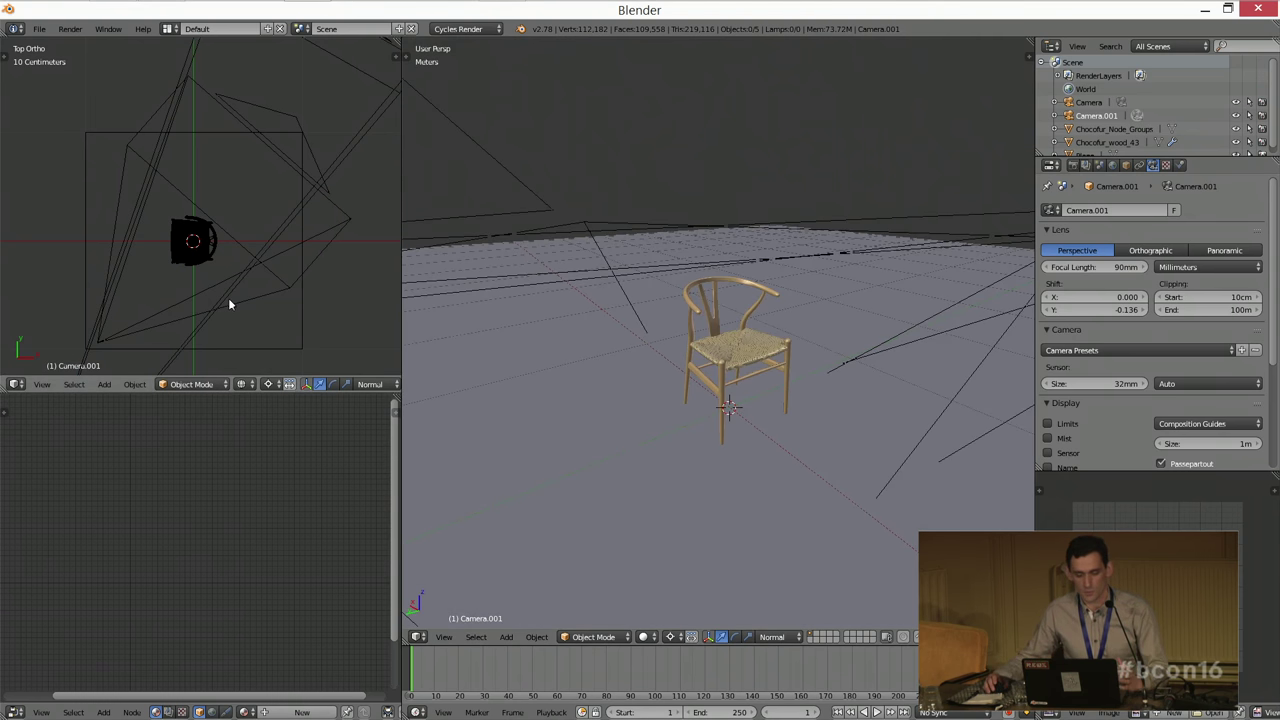
{"action": "right_click", "coordinate": [228, 298]}
{"action": "key", "text": "ctrl+KP_0"}
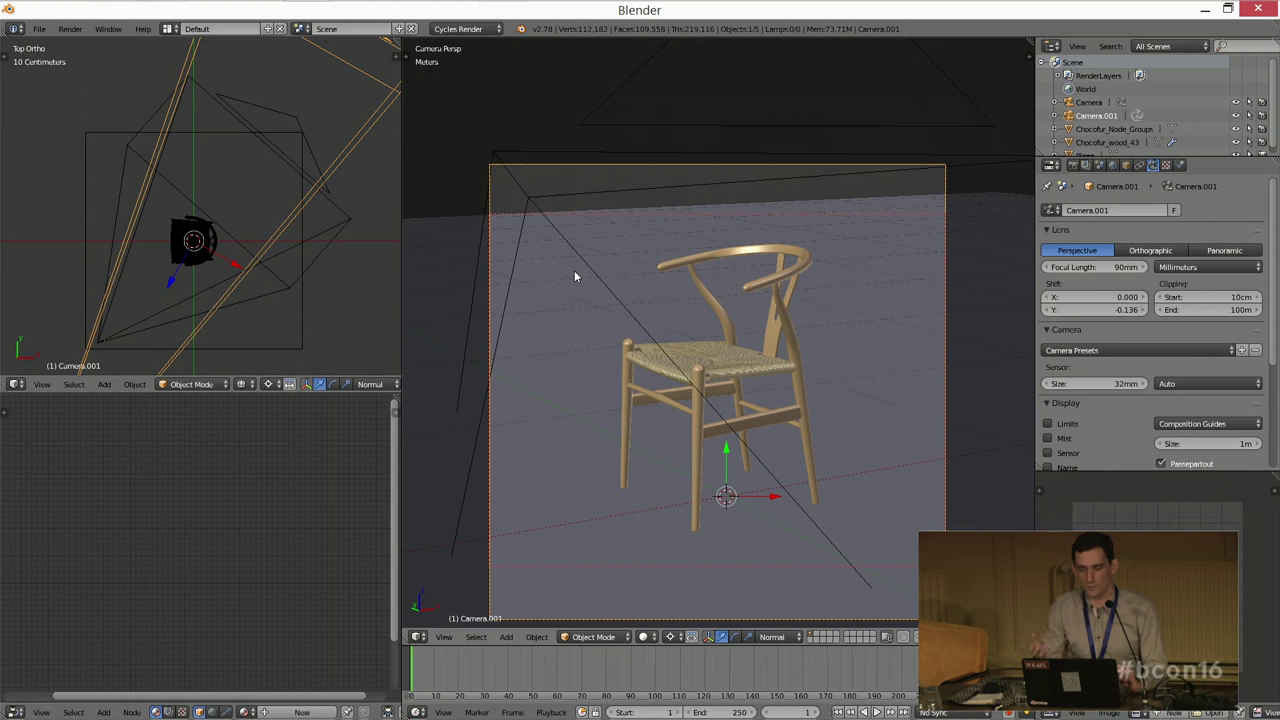
{"action": "key", "text": "KP_0"}
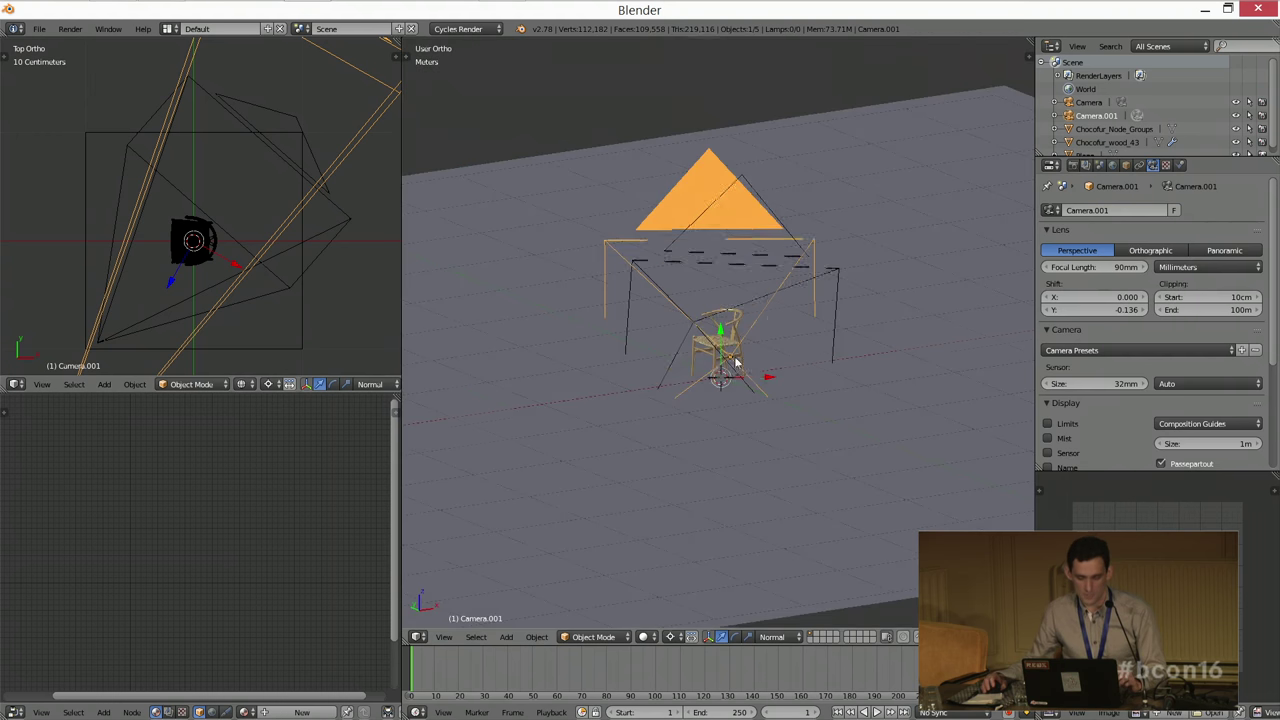
Step: Select the chair Chocofur_wood_43 and inspect it from above and its modifiers
{"action": "scroll", "coordinate": [740, 360], "scroll_direction": "up", "scroll_amount": 5}
{"action": "right_click", "coordinate": [738, 362]}
{"action": "key", "text": "KP_7"}
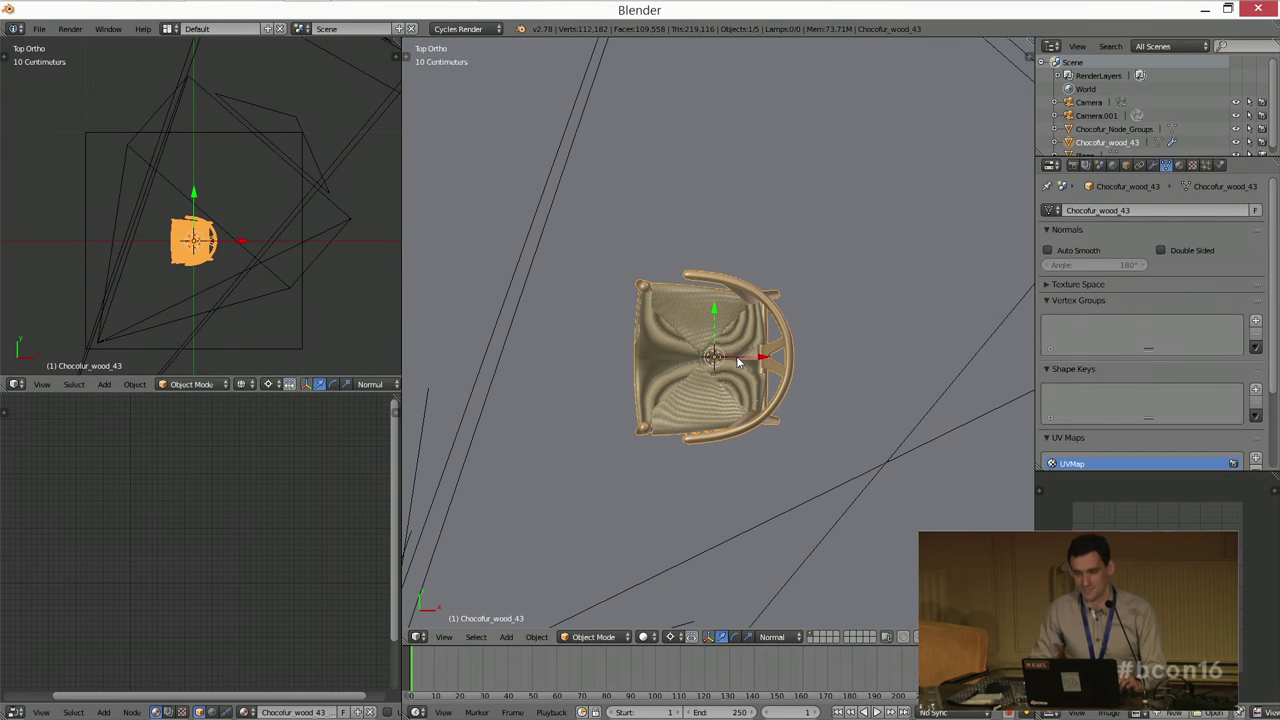
{"action": "scroll", "coordinate": [736, 356], "scroll_direction": "up", "scroll_amount": 2}
{"action": "scroll", "coordinate": [736, 356], "scroll_direction": "up", "scroll_amount": 2}
{"action": "scroll", "coordinate": [736, 356], "scroll_direction": "down", "scroll_amount": 2}
{"action": "key", "text": "z"}
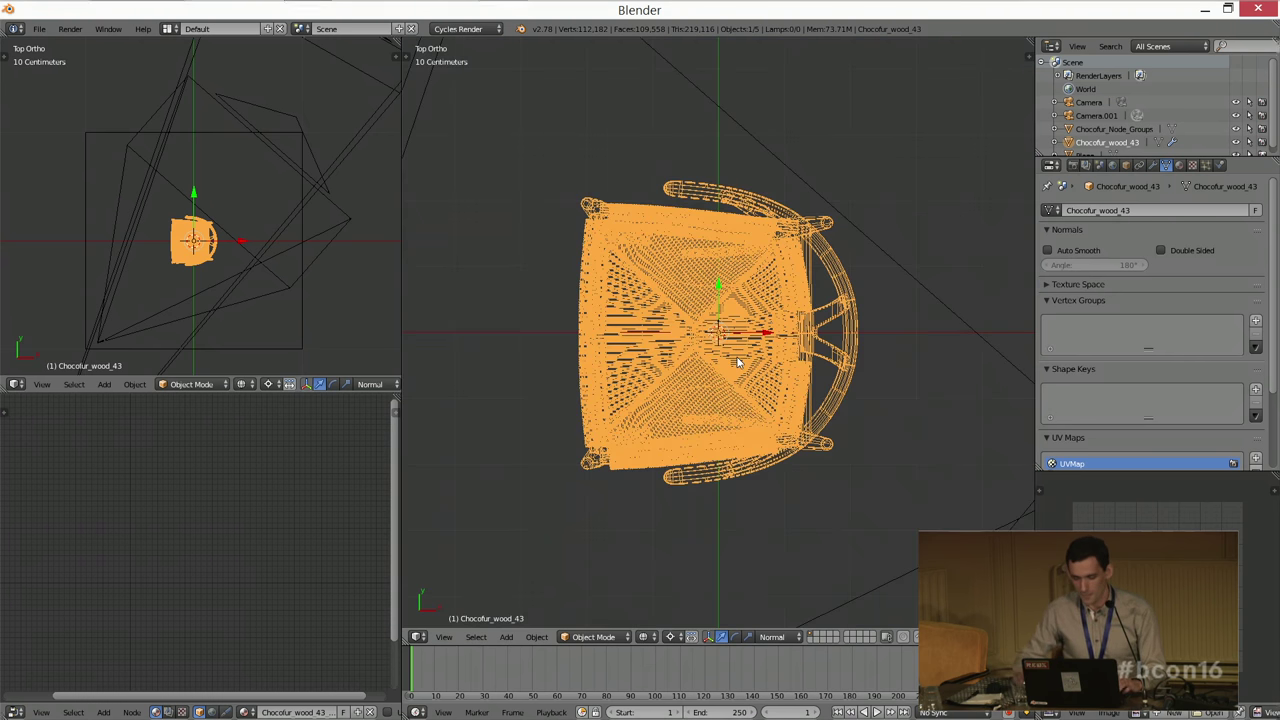
{"action": "key", "text": "shift+z"}
{"action": "scroll", "coordinate": [760, 360], "scroll_direction": "up", "scroll_amount": 4}
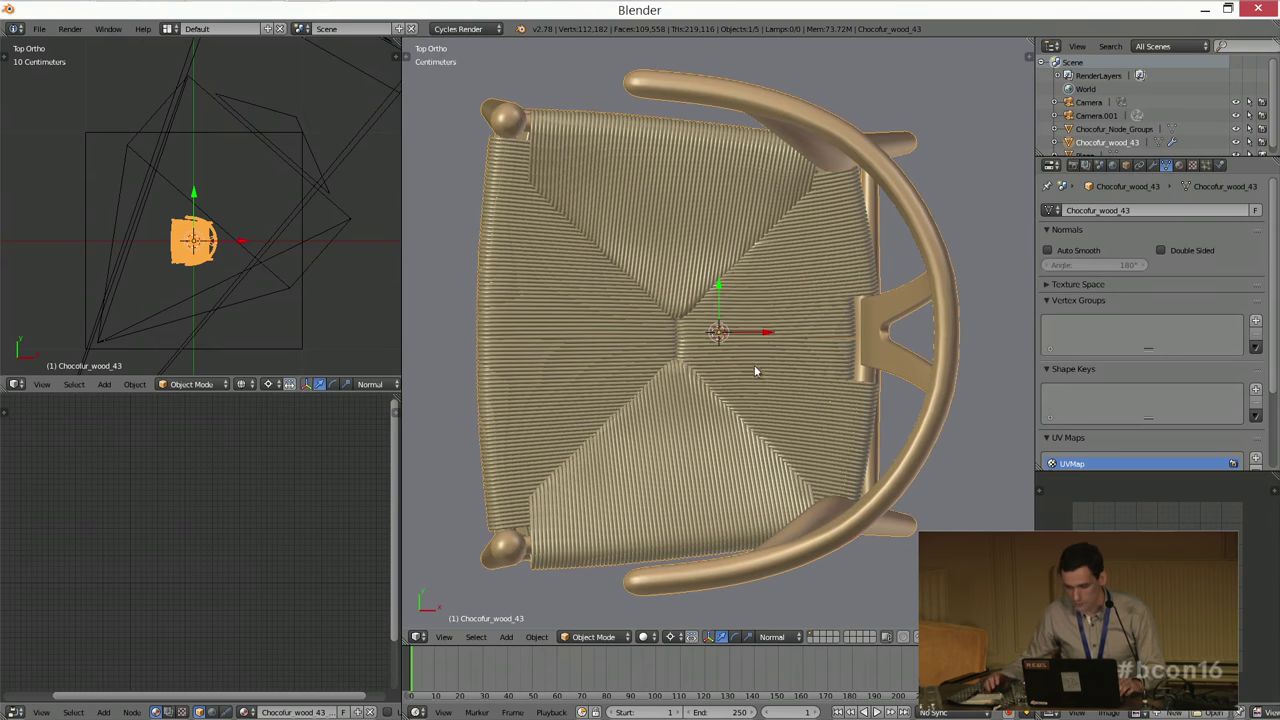
{"action": "left_click", "coordinate": [1153, 165]}
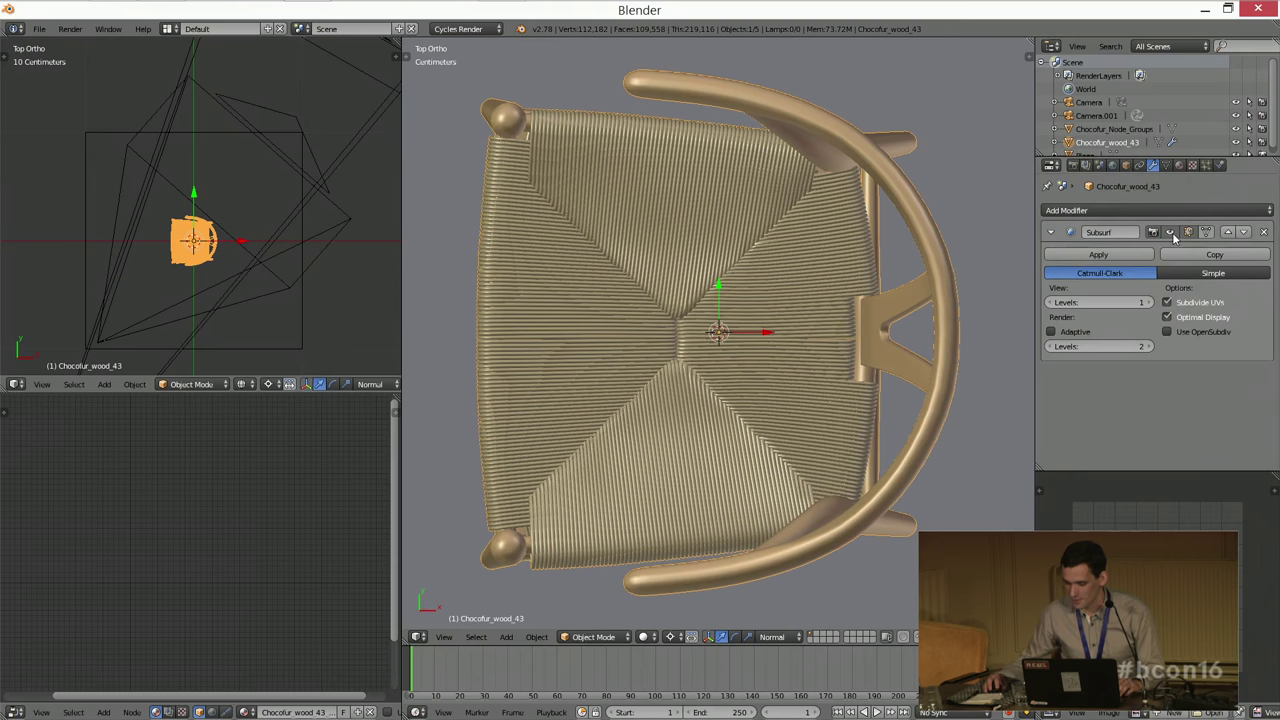
Step: In Edit Mode, select the chair faces assigned to the smurek material
{"action": "key", "text": "Tab"}
{"action": "scroll", "coordinate": [876, 317], "scroll_direction": "up", "scroll_amount": 2}
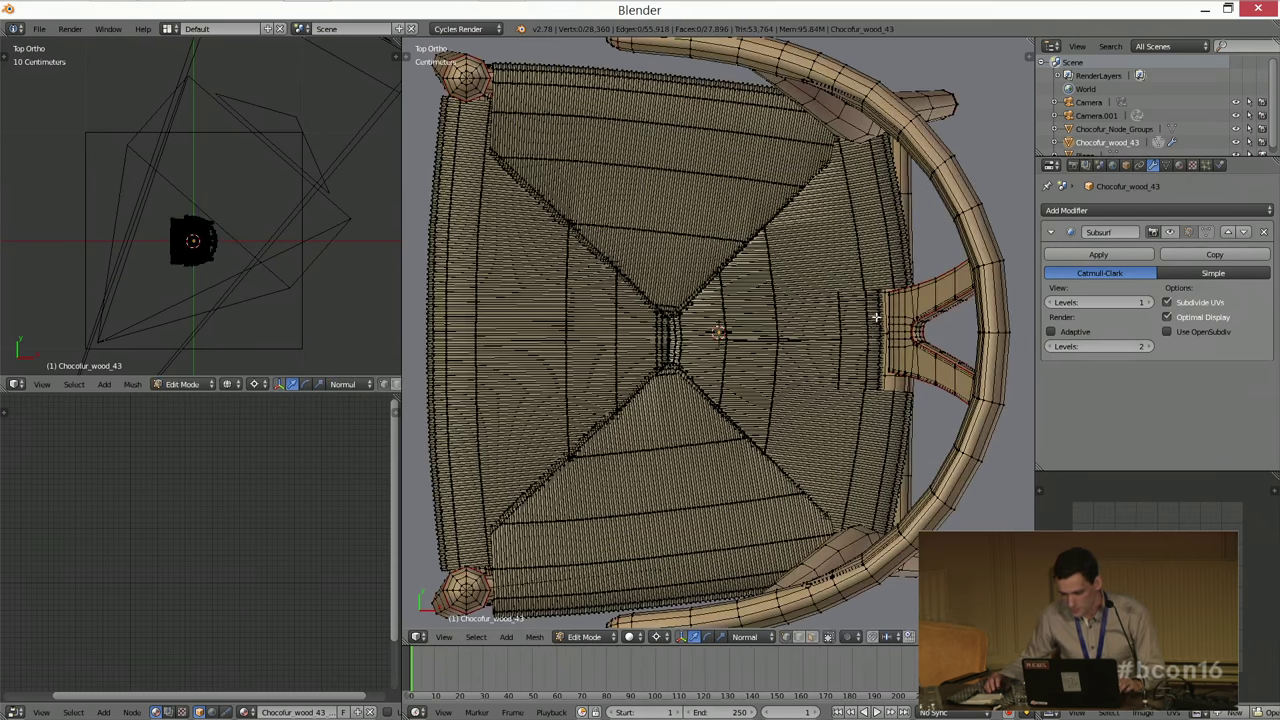
{"action": "scroll", "coordinate": [876, 317], "scroll_direction": "up", "scroll_amount": 2}
{"action": "middle_click_drag", "start_coordinate": [958, 459], "coordinate": [859, 499], "text": "shift"}
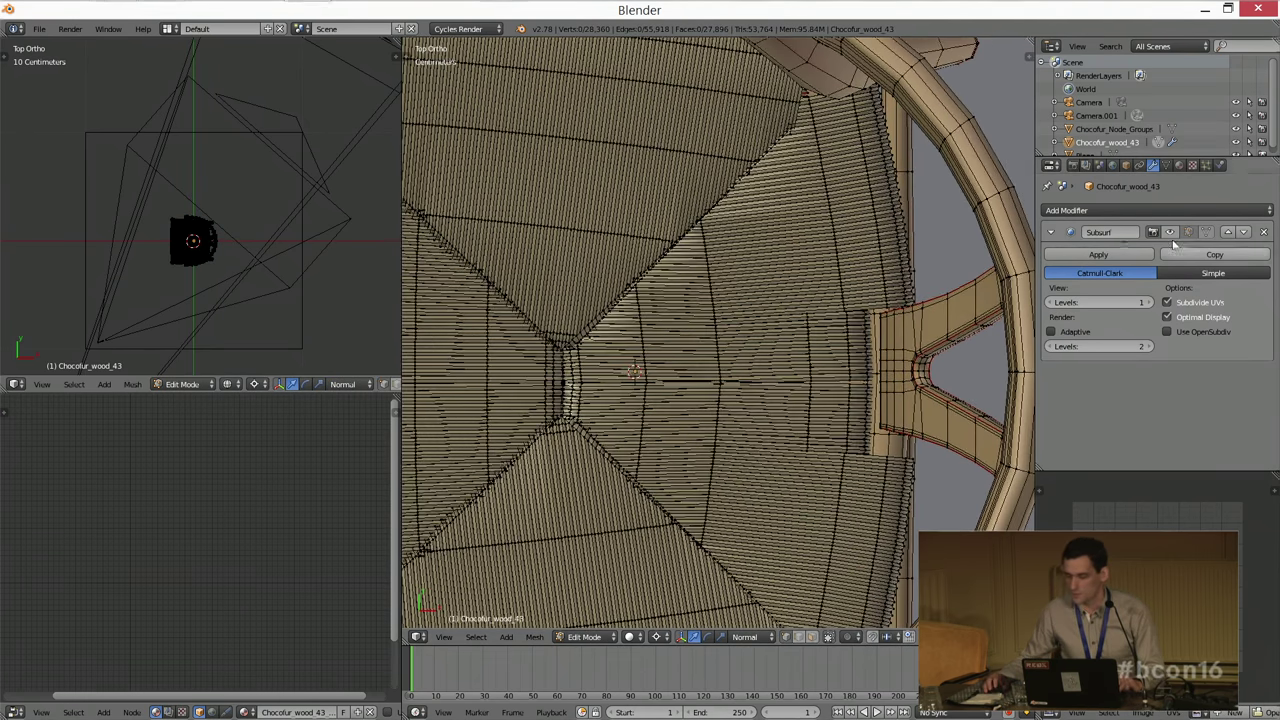
{"action": "left_click", "coordinate": [1166, 165]}
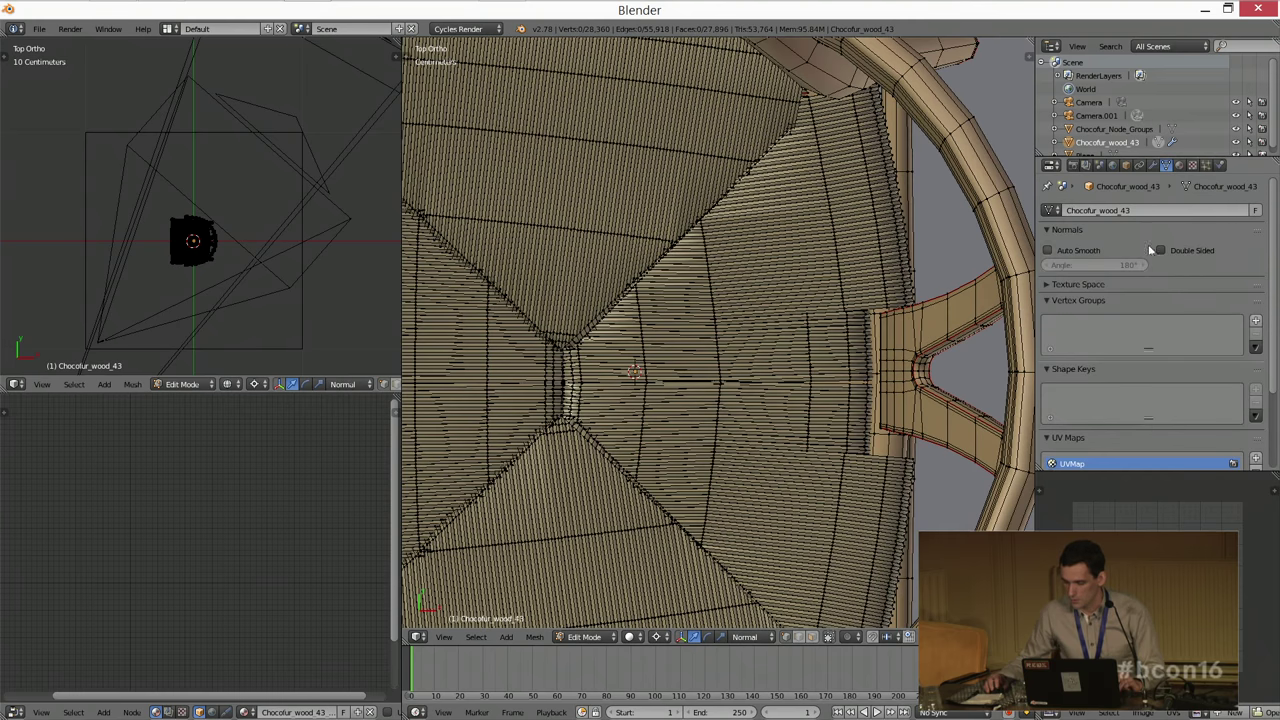
{"action": "left_click", "coordinate": [1178, 166]}
{"action": "left_click", "coordinate": [1133, 230]}
{"action": "left_click", "coordinate": [1155, 284]}
{"action": "key", "text": "KP_Decimal"}
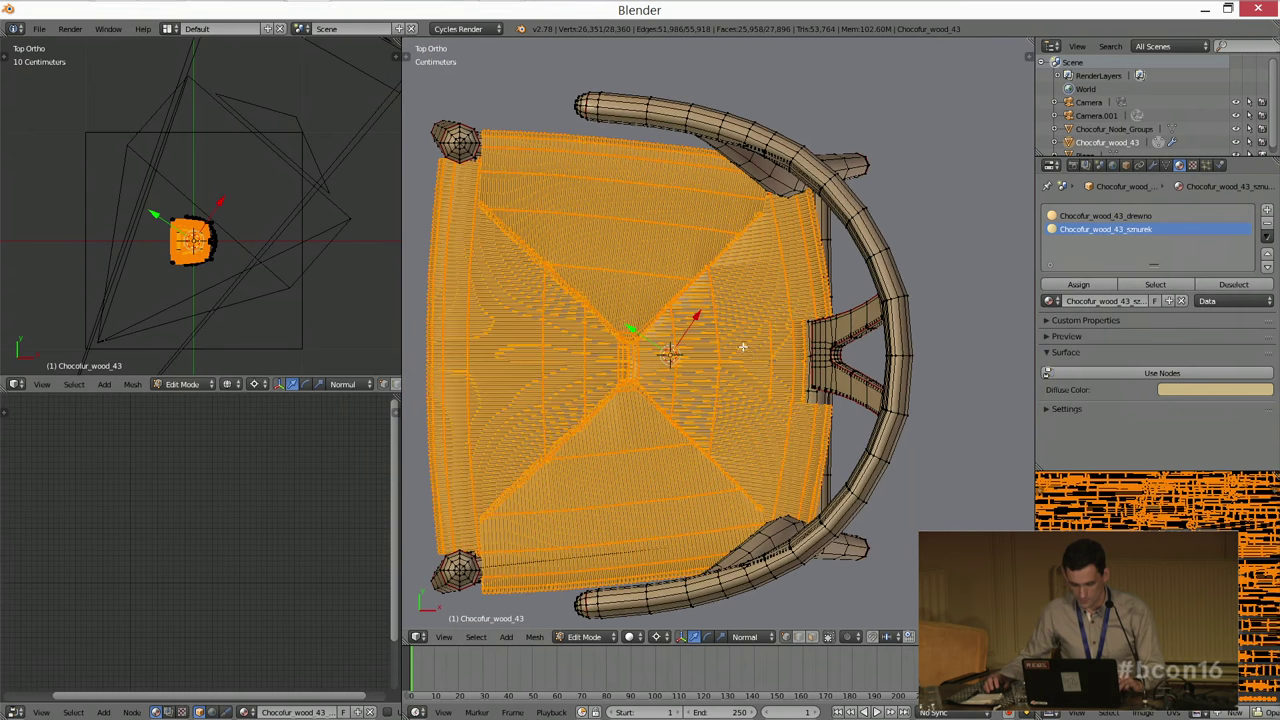
Step: Set transform orientation to Global, return to Object Mode, and view through the camera
{"action": "key", "text": "space"}
{"action": "key", "text": "Escape"}
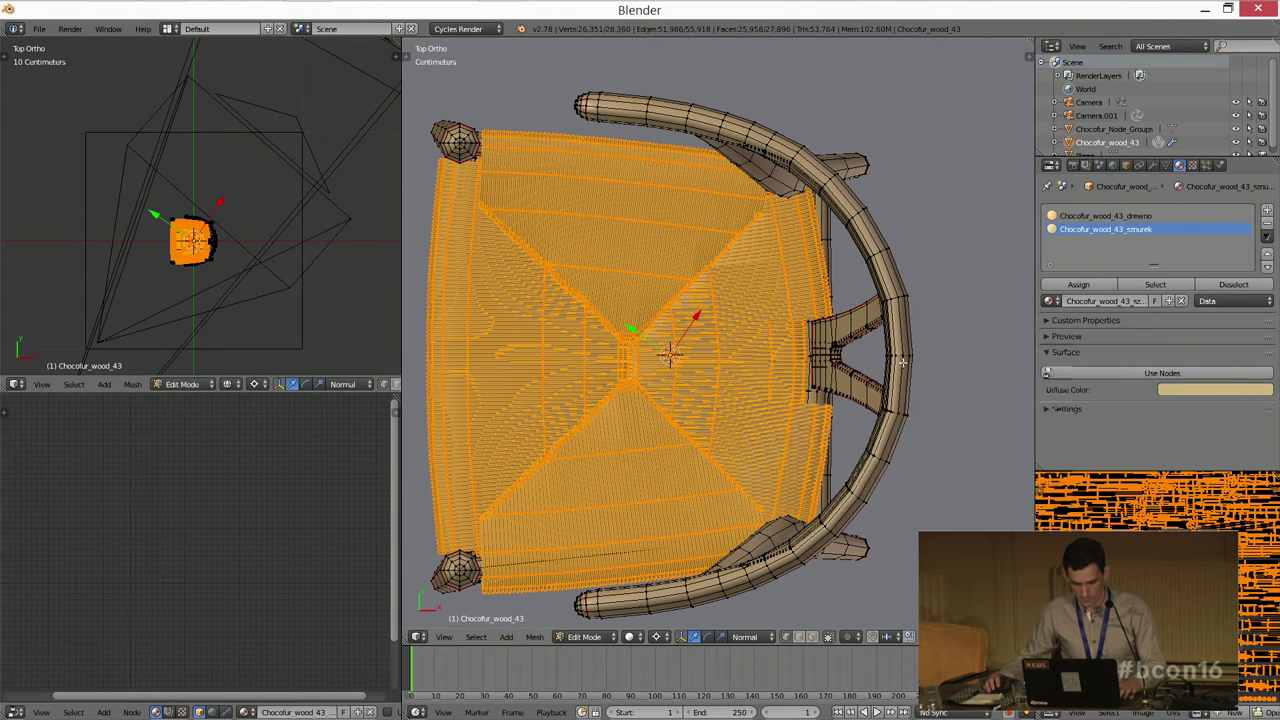
{"action": "key", "text": "alt+space"}
{"action": "left_click", "coordinate": [789, 300]}
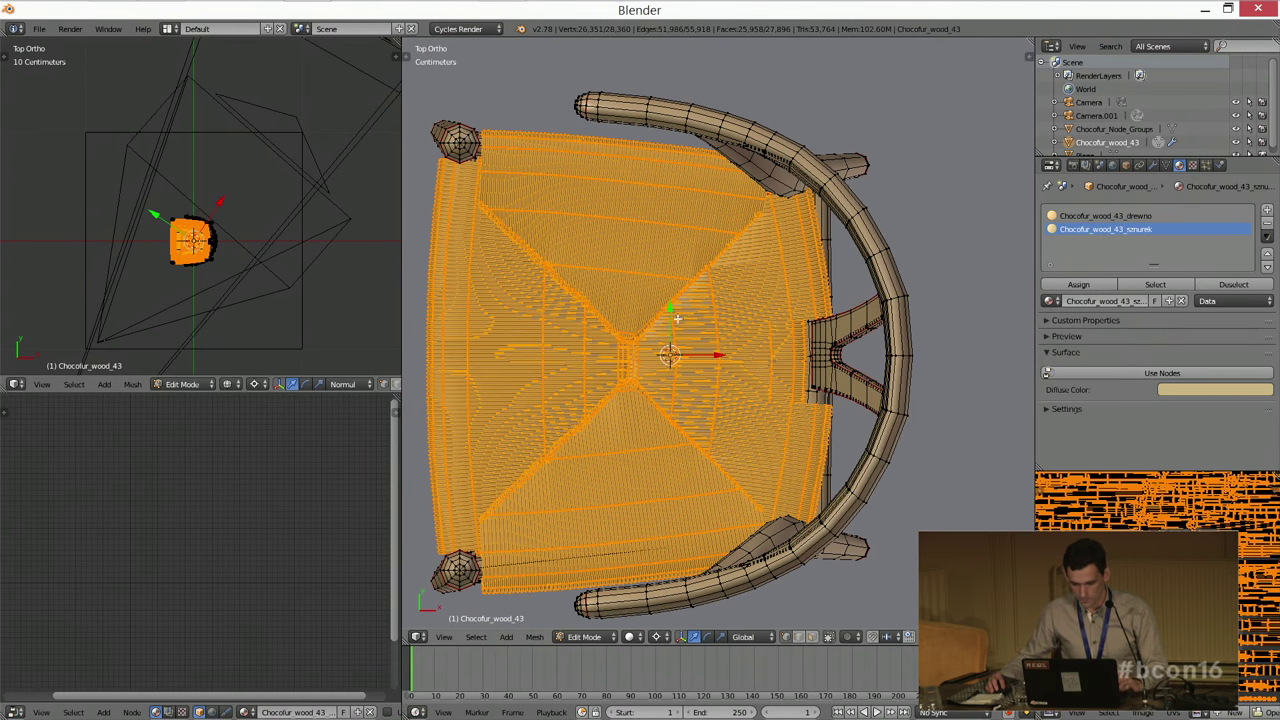
{"action": "key", "text": "Tab"}
{"action": "mouse_move", "coordinate": [686, 293]}
{"action": "middle_mouse_down"}
{"action": "mouse_move", "coordinate": [731, 286]}
{"action": "mouse_move", "coordinate": [703, 308]}
{"action": "middle_mouse_up"}
{"action": "key", "text": "a"}
{"action": "scroll", "coordinate": [703, 308], "scroll_direction": "down", "scroll_amount": 2}
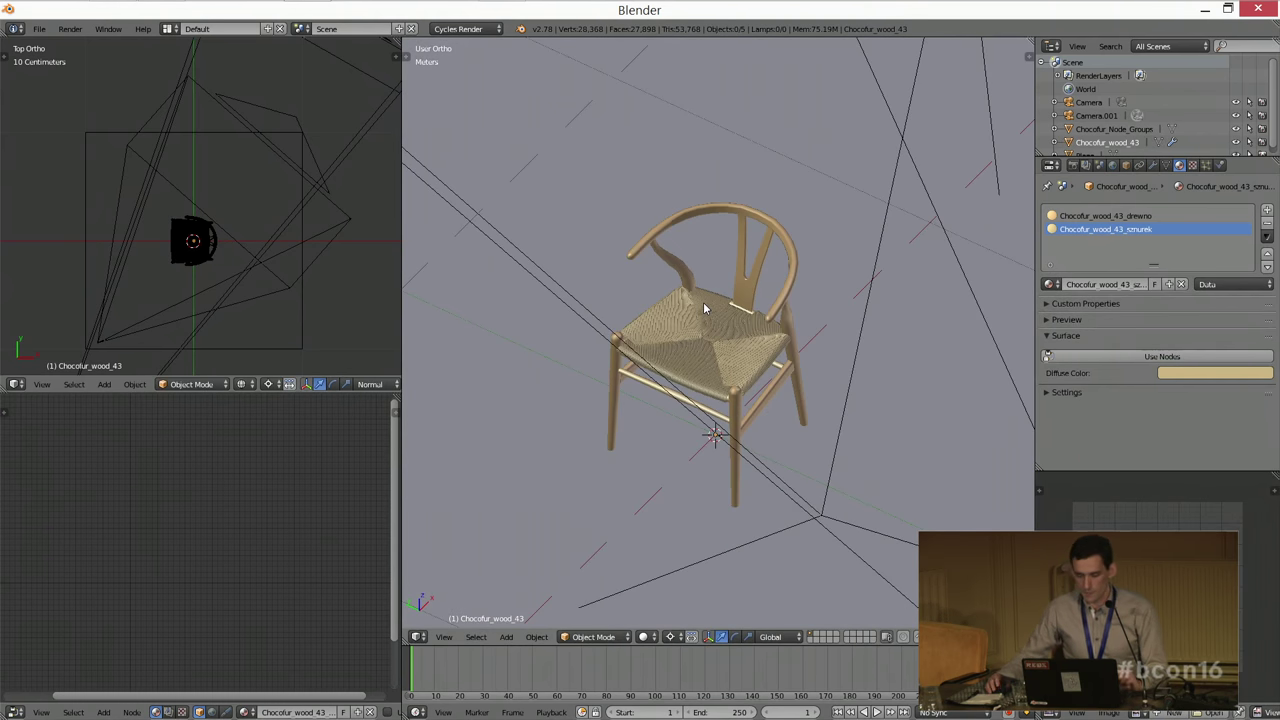
{"action": "key", "text": "KP_0"}
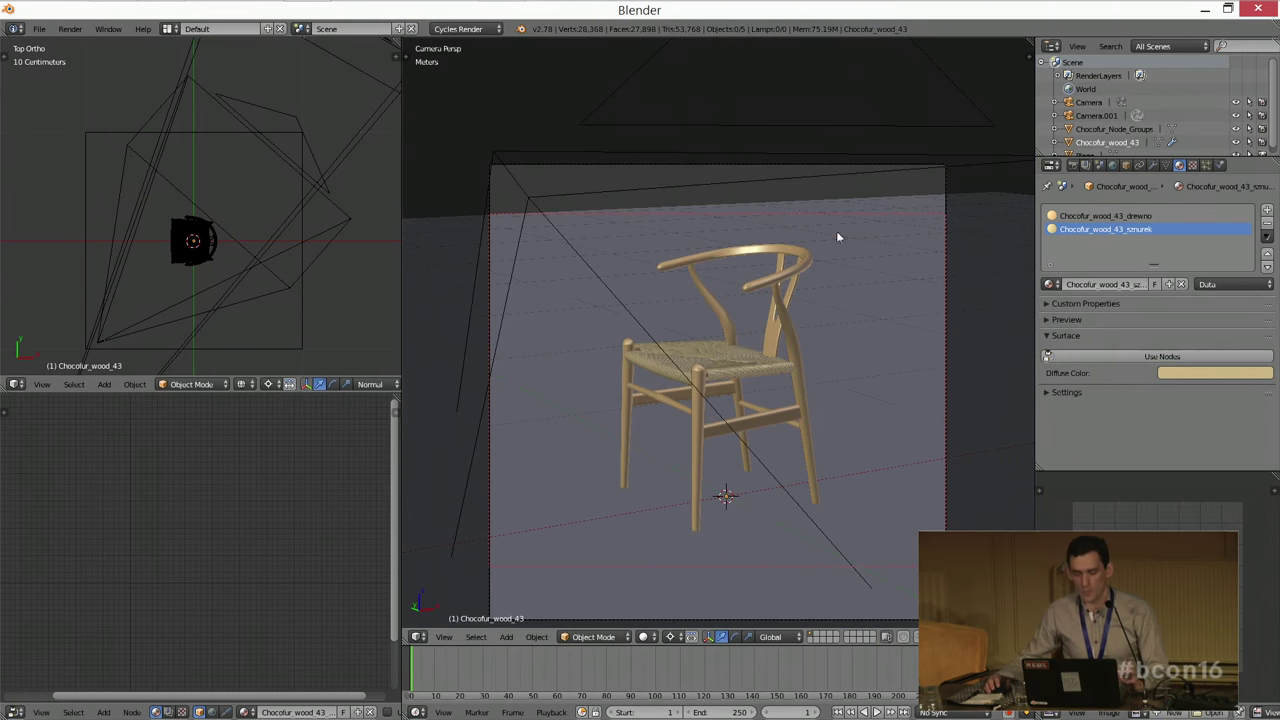
{"action": "scroll", "coordinate": [635, 210], "scroll_direction": "down", "scroll_amount": 2}
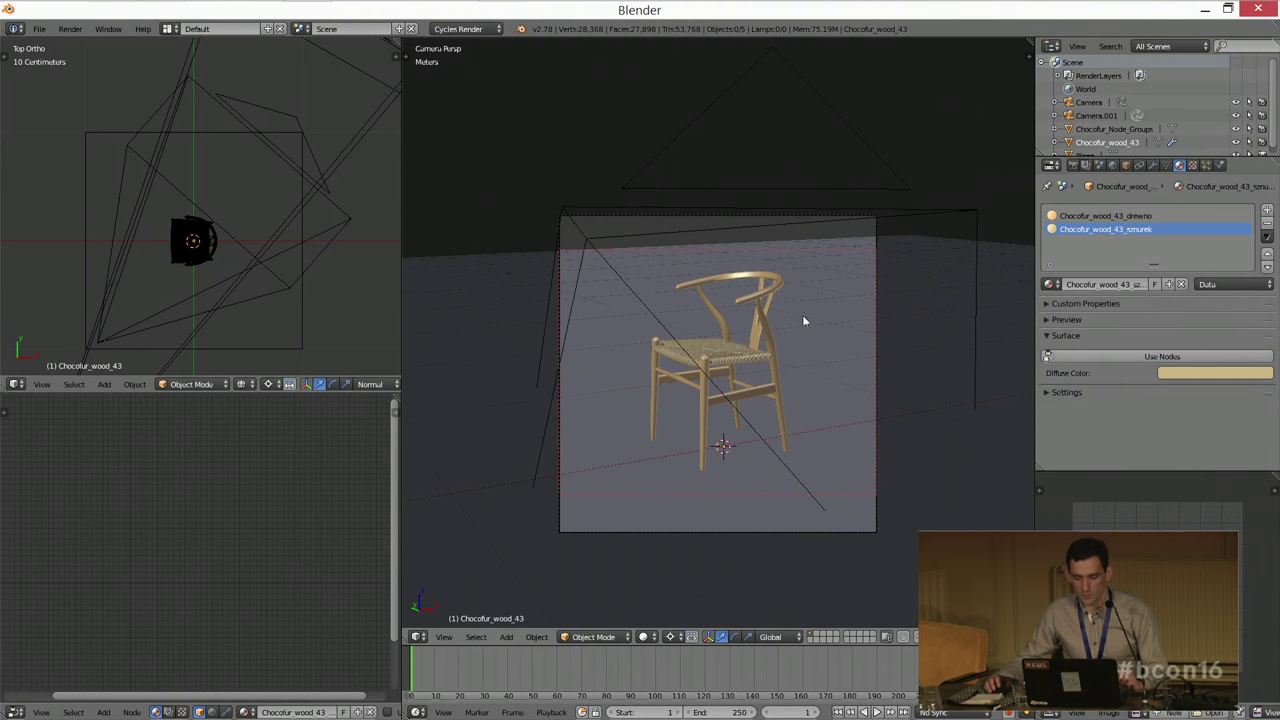
{"action": "scroll", "coordinate": [757, 328], "scroll_direction": "up", "scroll_amount": 1}
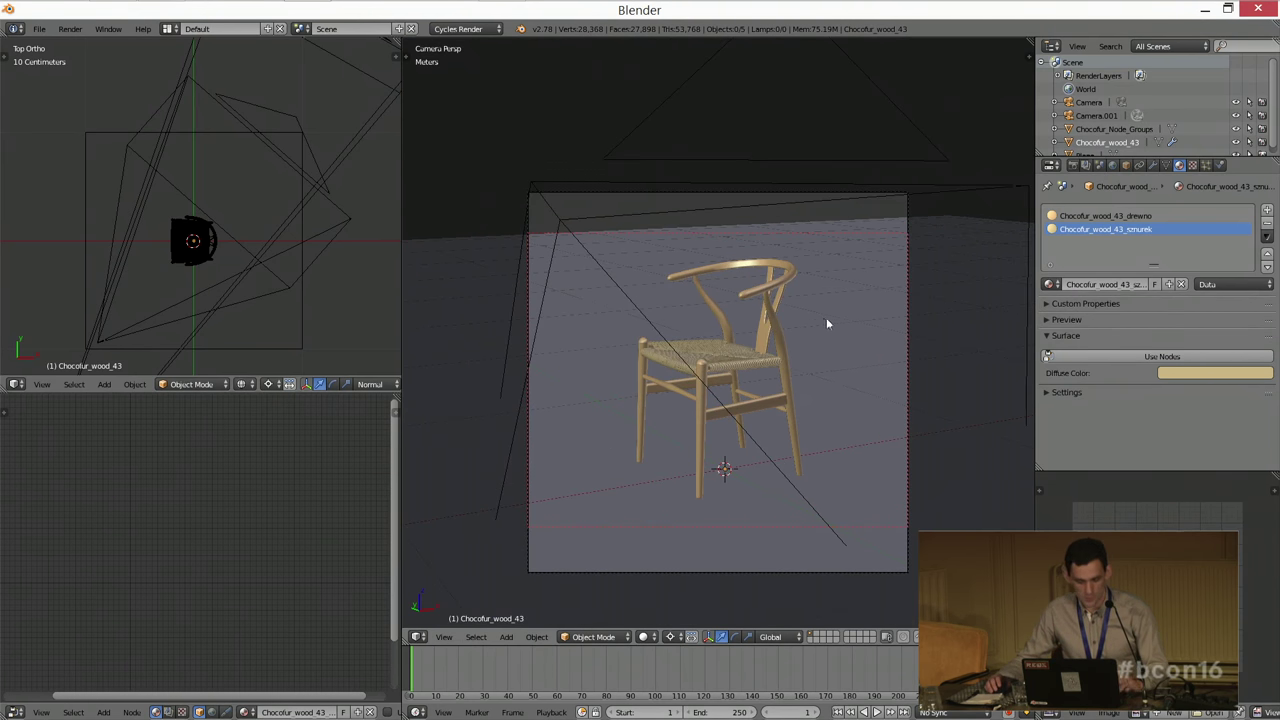
Step: Render the camera view in Cycles to 256 samples, placing the 3D cursor beside the chair
{"action": "key", "text": "shift+z"}
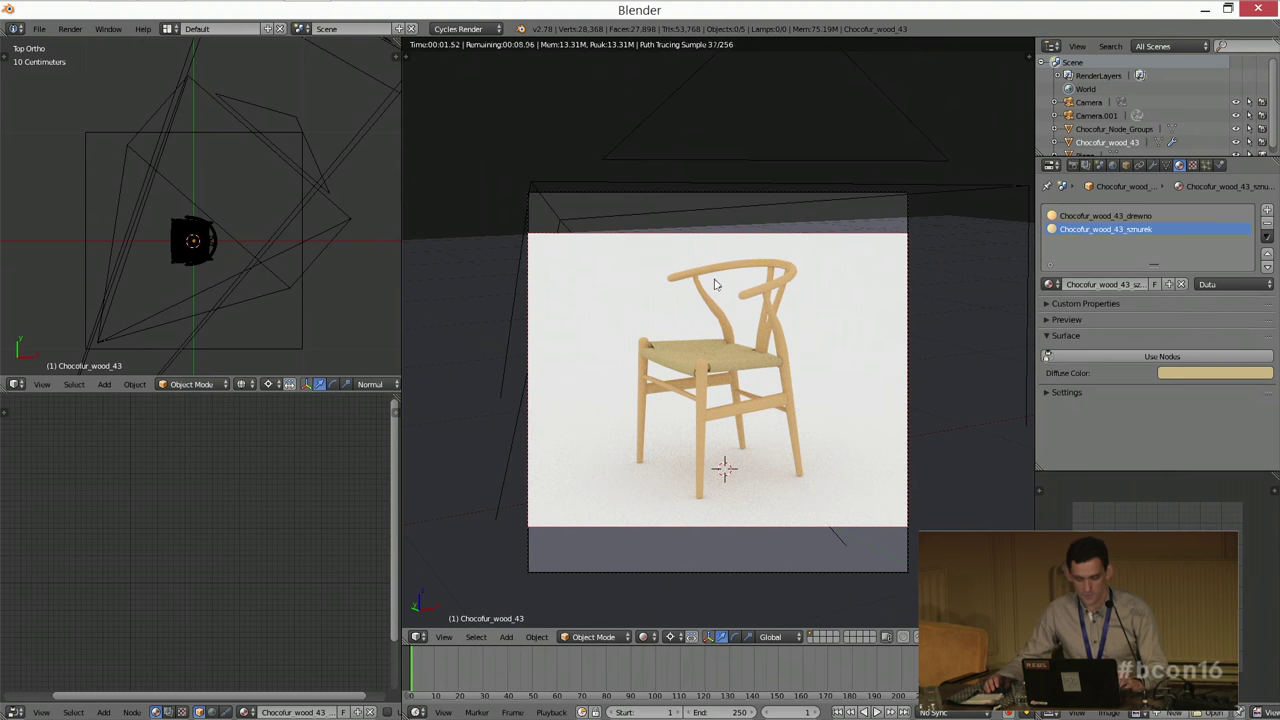
{"action": "scroll", "coordinate": [662, 278], "scroll_direction": "up", "scroll_amount": 1}
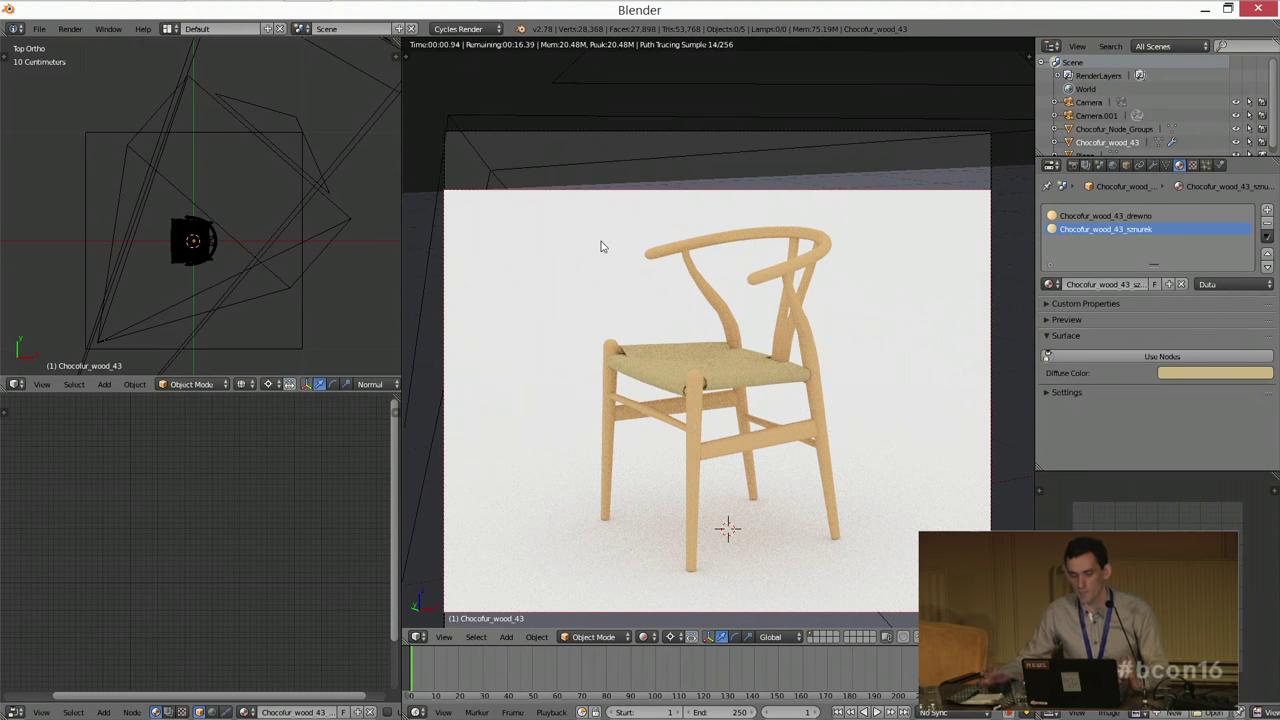
{"action": "scroll", "coordinate": [603, 248], "scroll_direction": "down", "scroll_amount": 1}
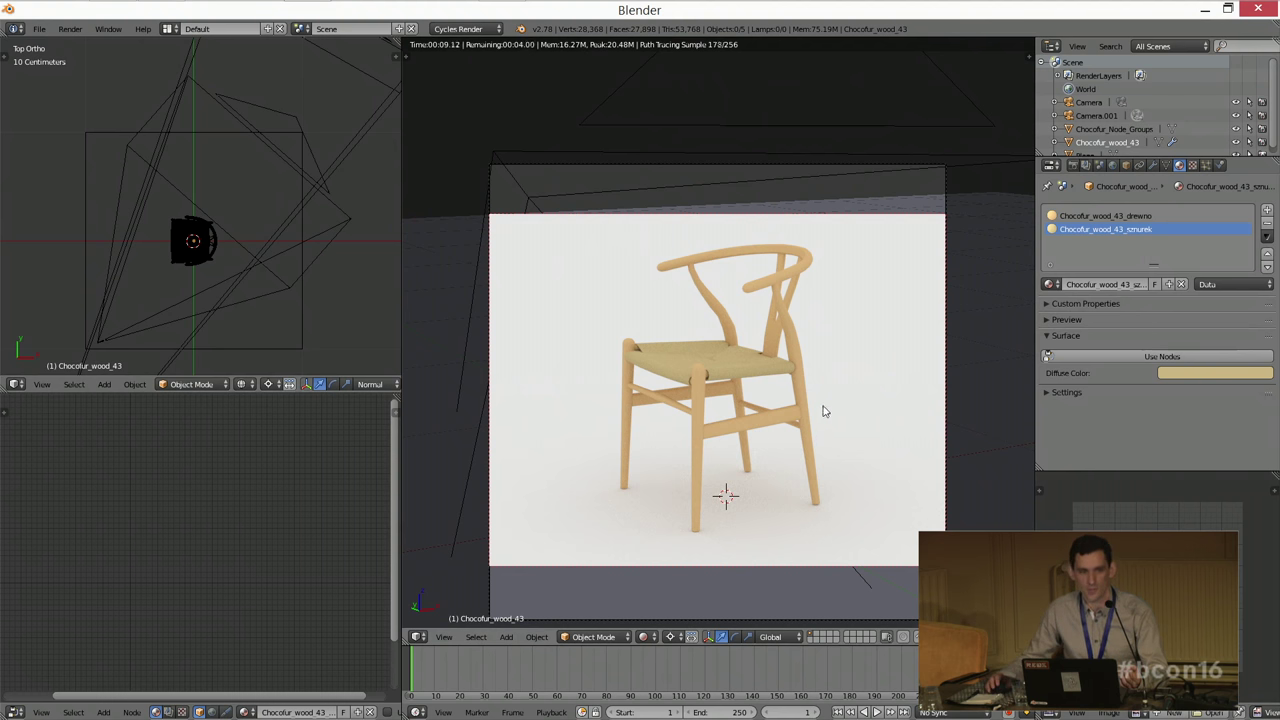
{"action": "left_click", "coordinate": [977, 487]}
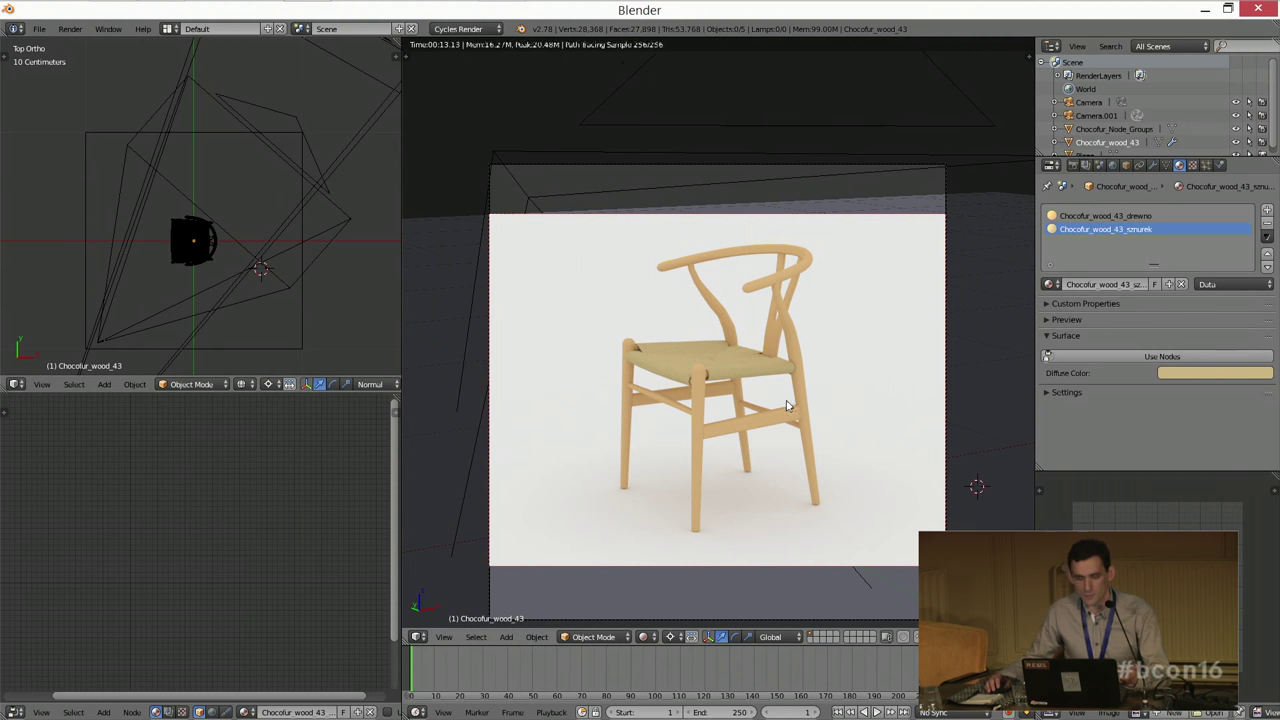
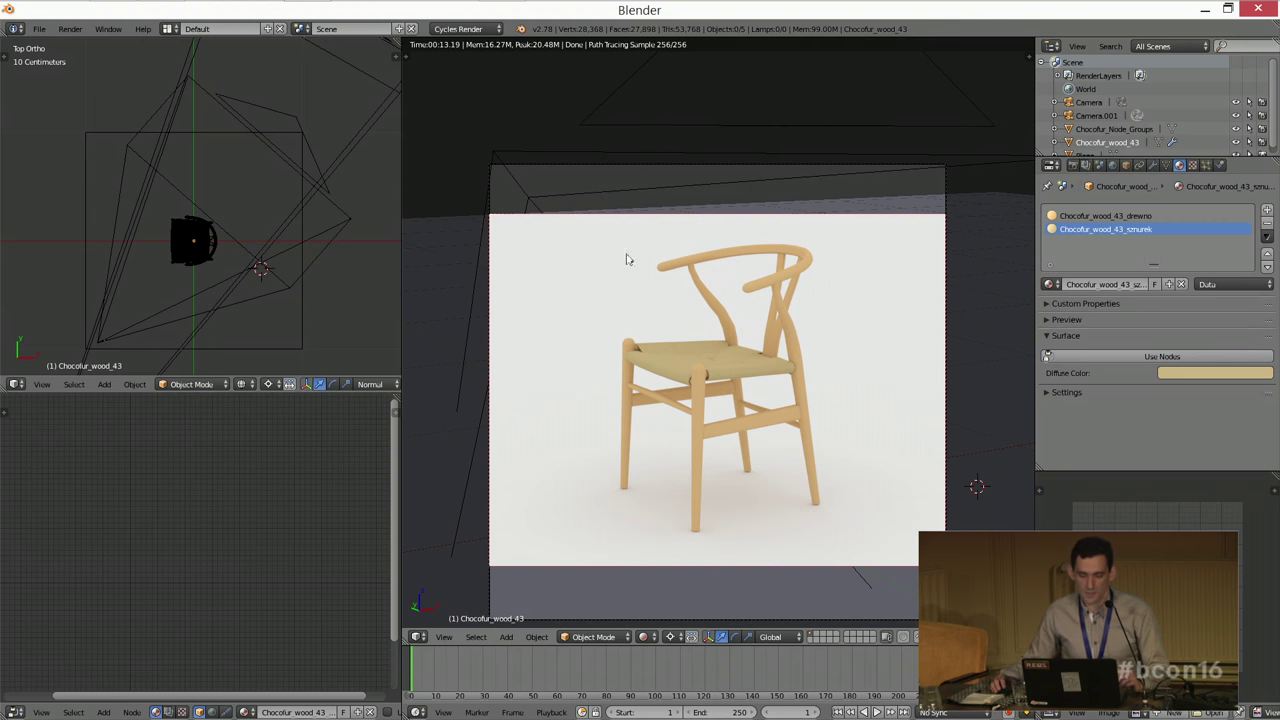
Step: Select the floor Plane, view its empty material settings, and set a render border over the frame's top strip
{"action": "scroll", "coordinate": [700, 310], "scroll_direction": "down", "scroll_amount": 2}
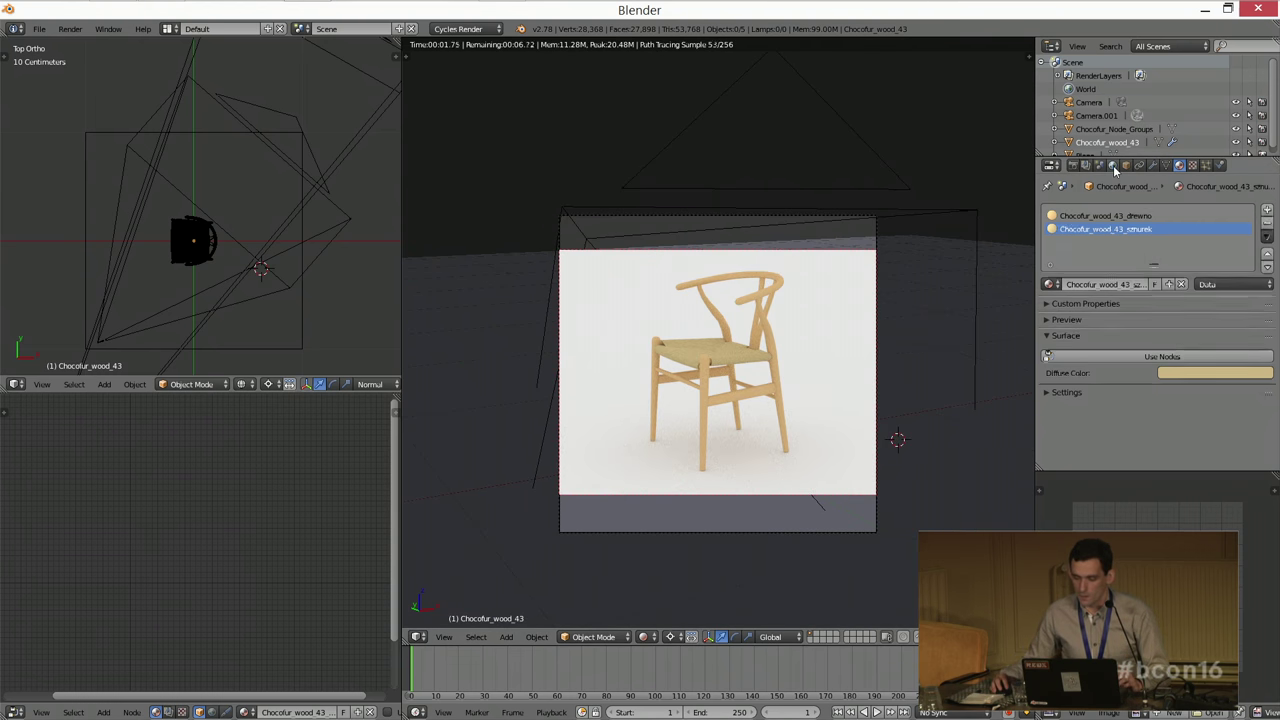
{"action": "left_click", "coordinate": [1113, 166]}
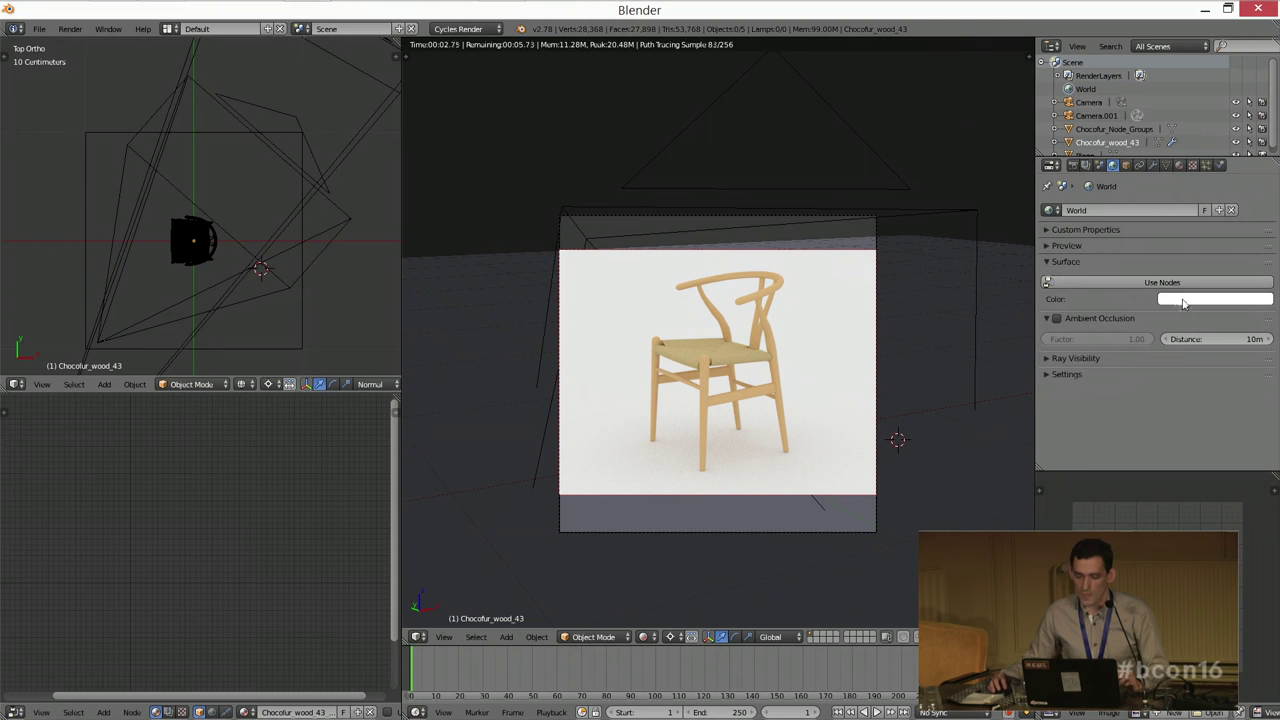
{"action": "right_click", "coordinate": [914, 304]}
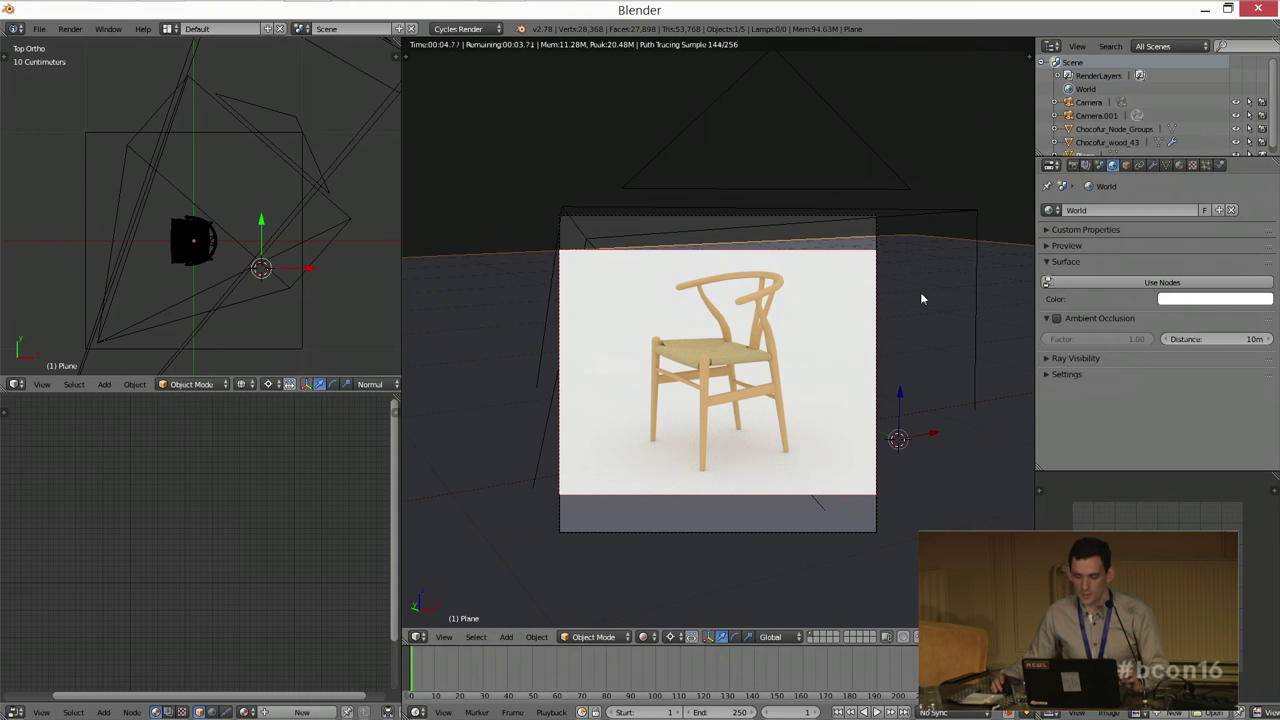
{"action": "left_click", "coordinate": [1179, 166]}
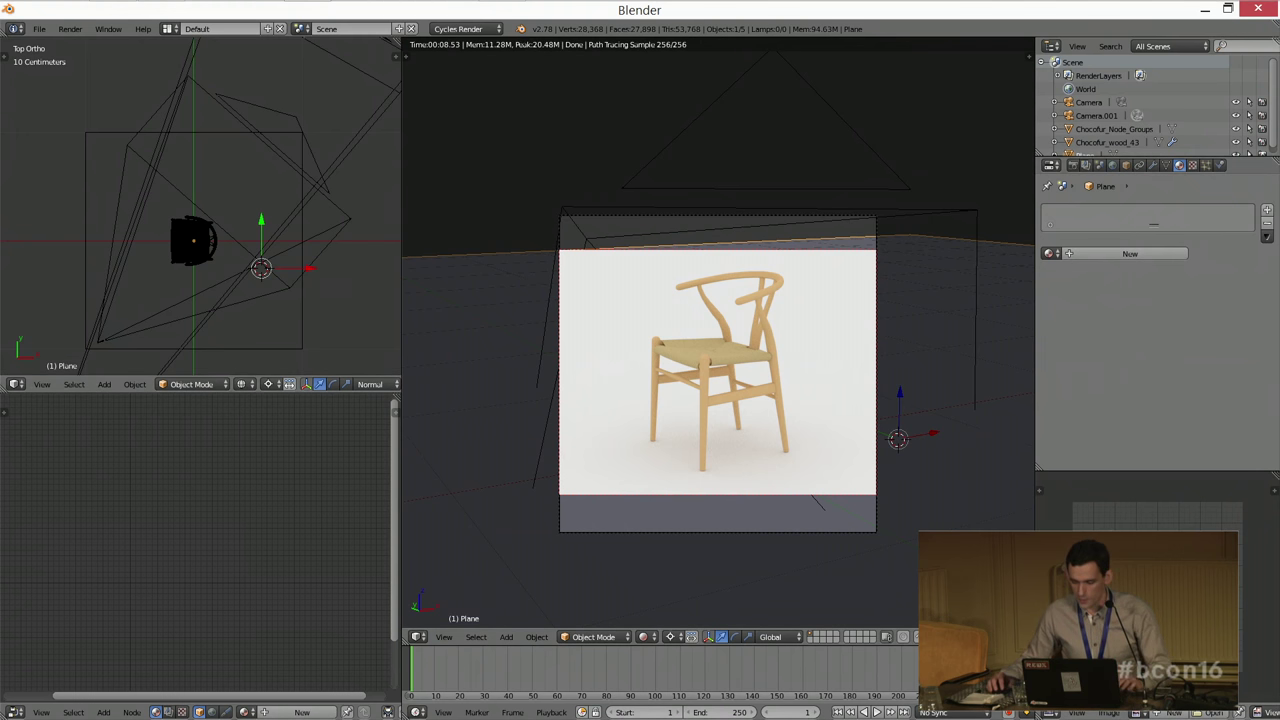
{"action": "key", "text": "ctrl+b"}
{"action": "left_click_drag", "start_coordinate": [541, 195], "coordinate": [860, 288]}
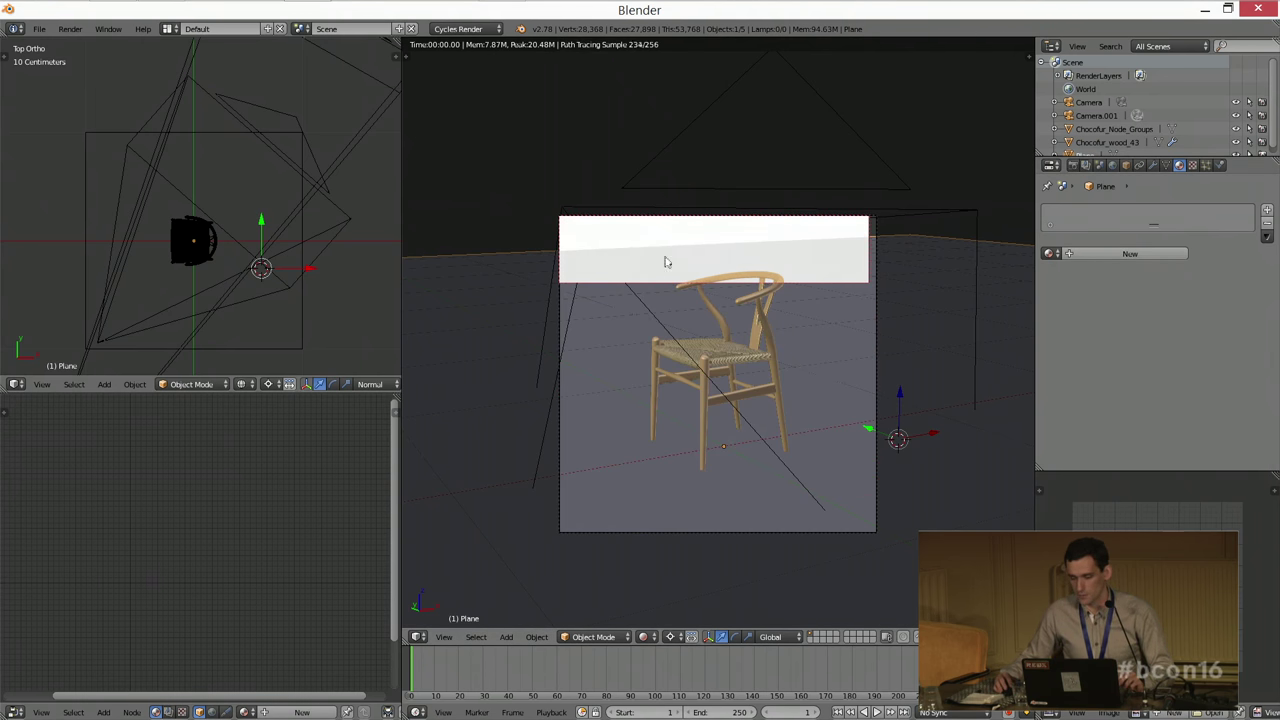
Step: Create a new Diffuse material for the floor and set its colour to pure white
{"action": "left_click", "coordinate": [1130, 253]}
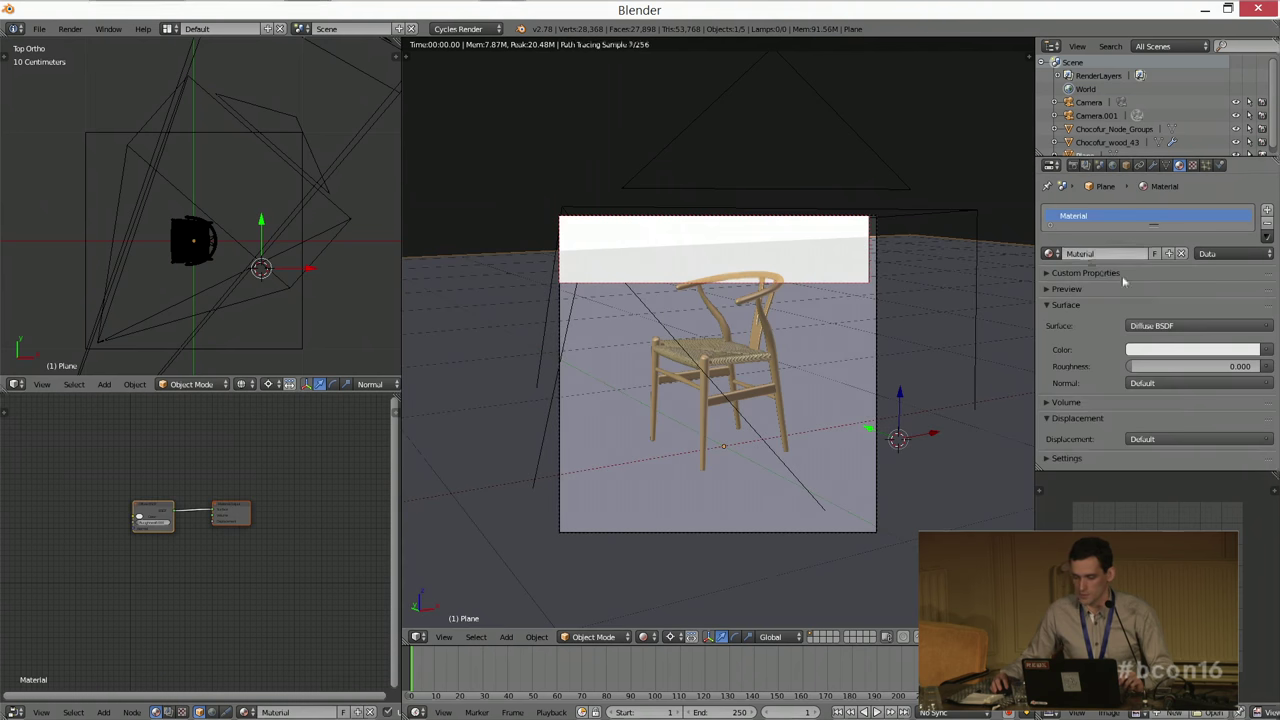
{"action": "left_click", "coordinate": [1168, 349]}
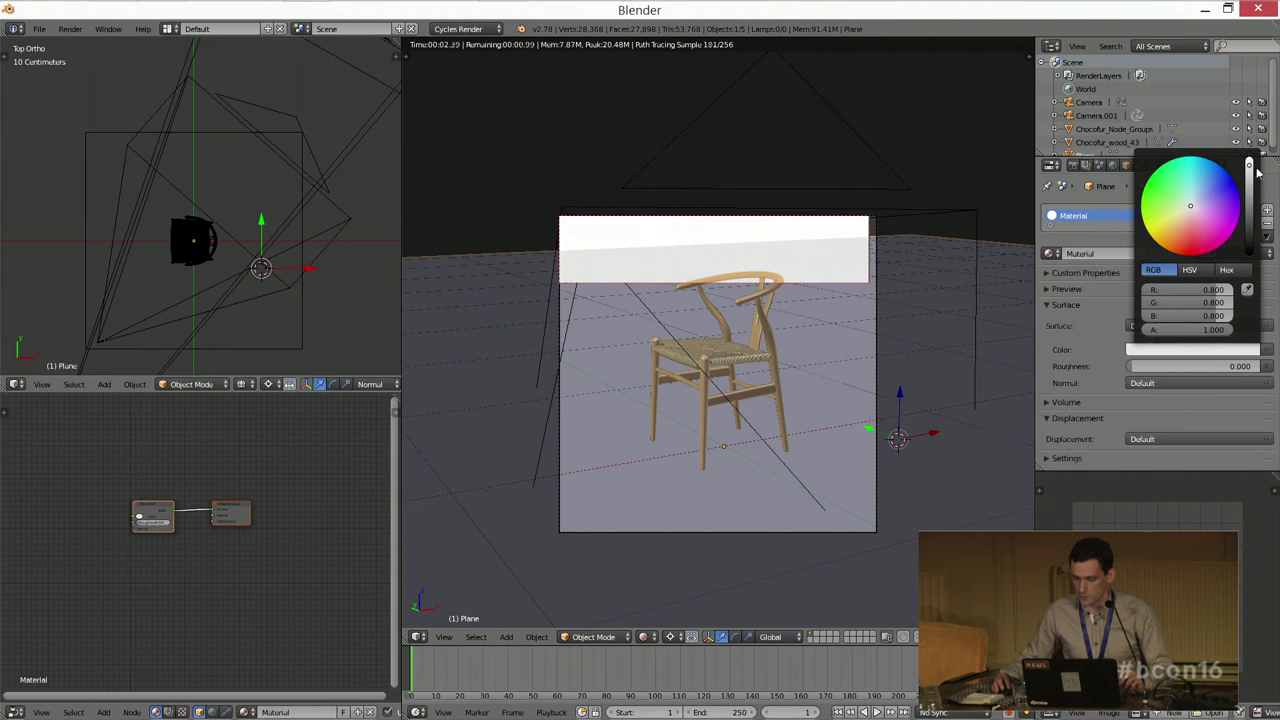
{"action": "left_click", "coordinate": [1250, 166]}
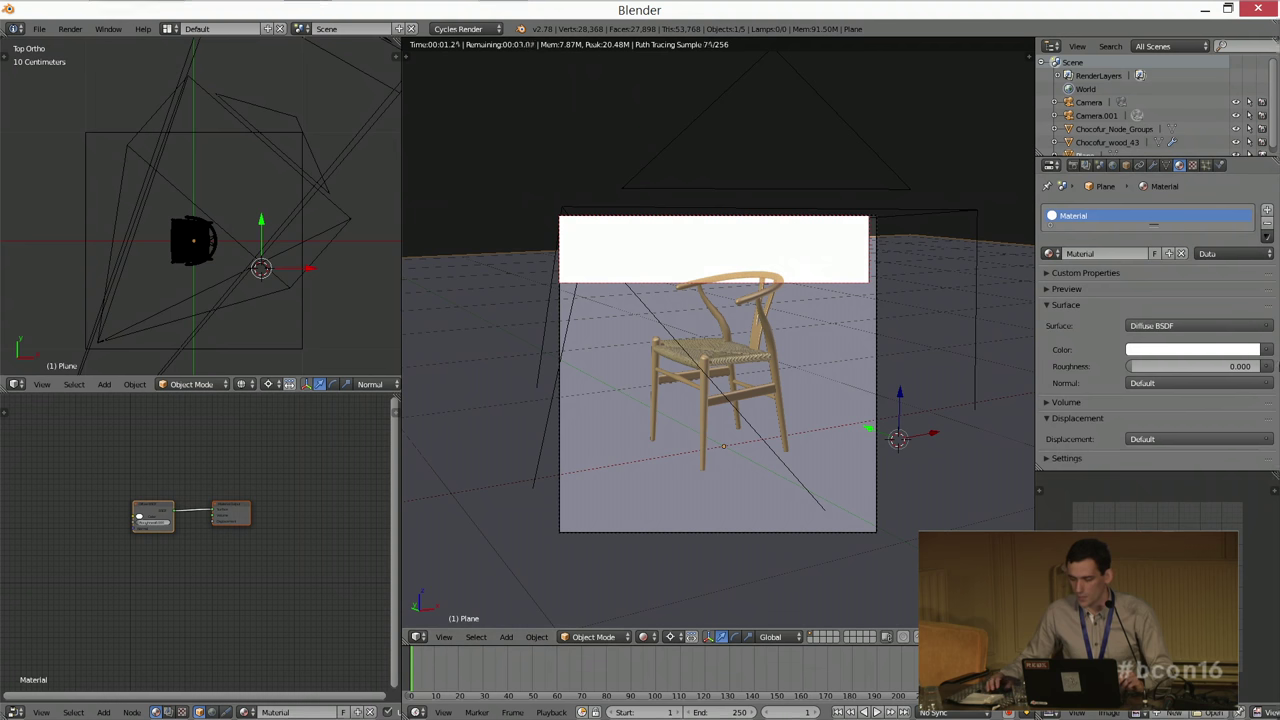
Step: Draw a render border around the chair and deselect everything
{"action": "key", "text": "ctrl+b"}
{"action": "left_click_drag", "start_coordinate": [597, 245], "coordinate": [838, 498]}
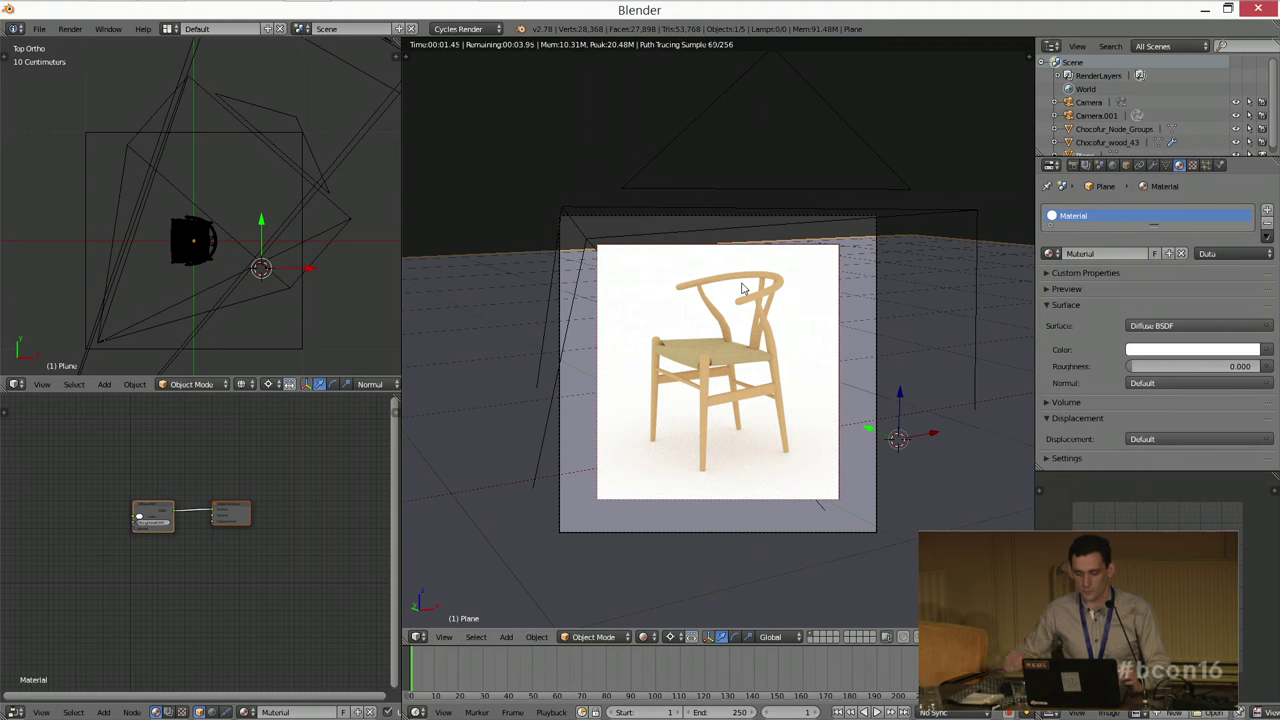
{"action": "key", "text": "a"}
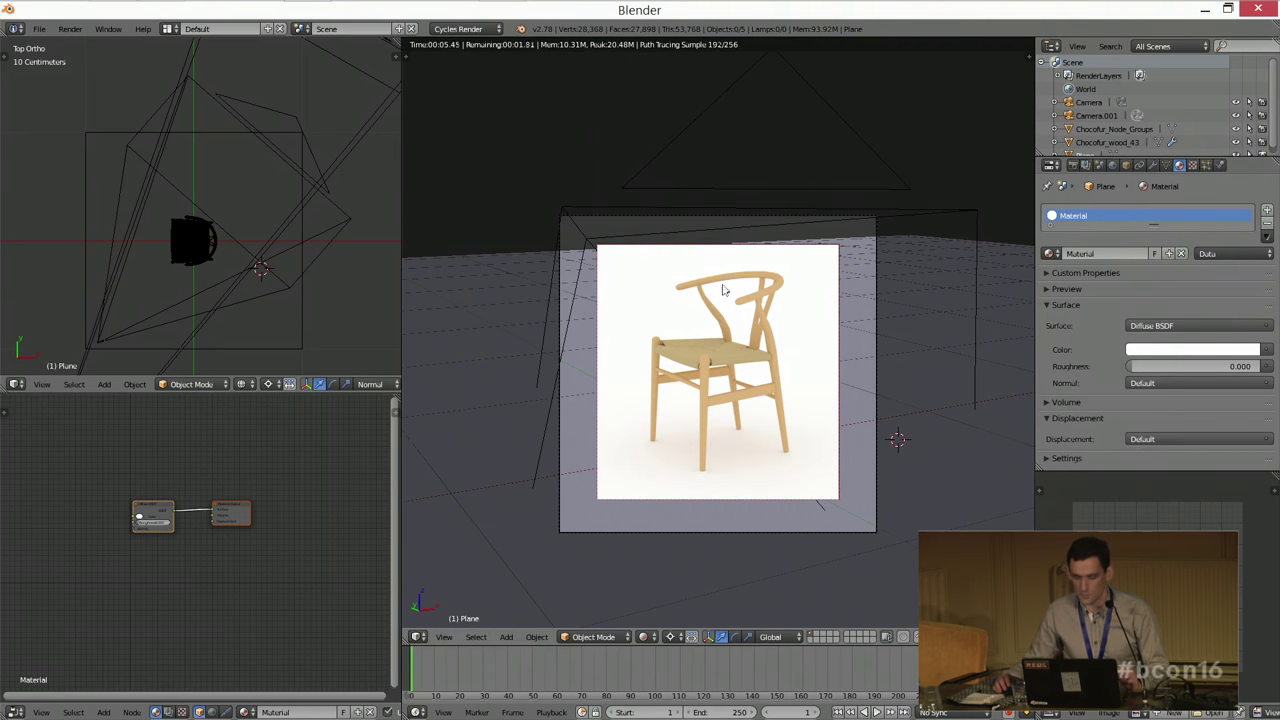
{"action": "scroll", "coordinate": [776, 428], "scroll_direction": "up", "scroll_amount": 1}
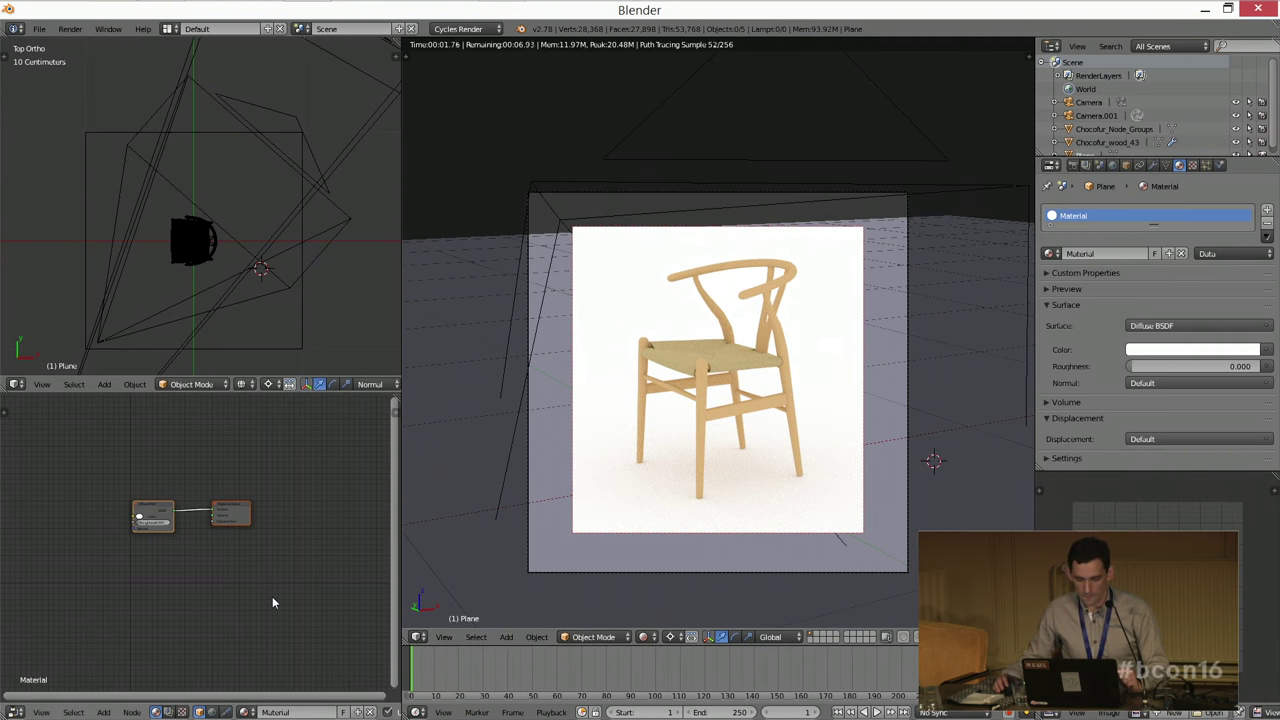
{"action": "scroll", "coordinate": [272, 602], "scroll_direction": "up", "scroll_amount": 1}
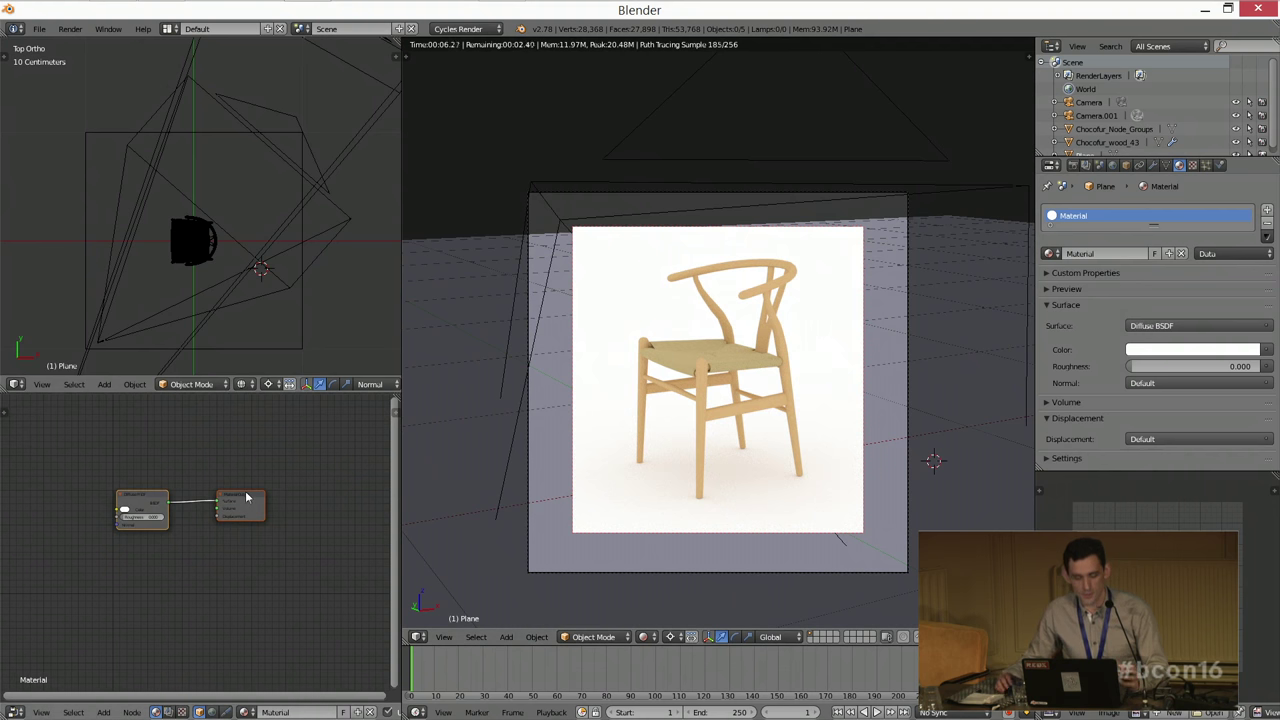
Step: Switch the node editor between World and material nodes, ending centred on the floor material's nodes
{"action": "left_click", "coordinate": [205, 713]}
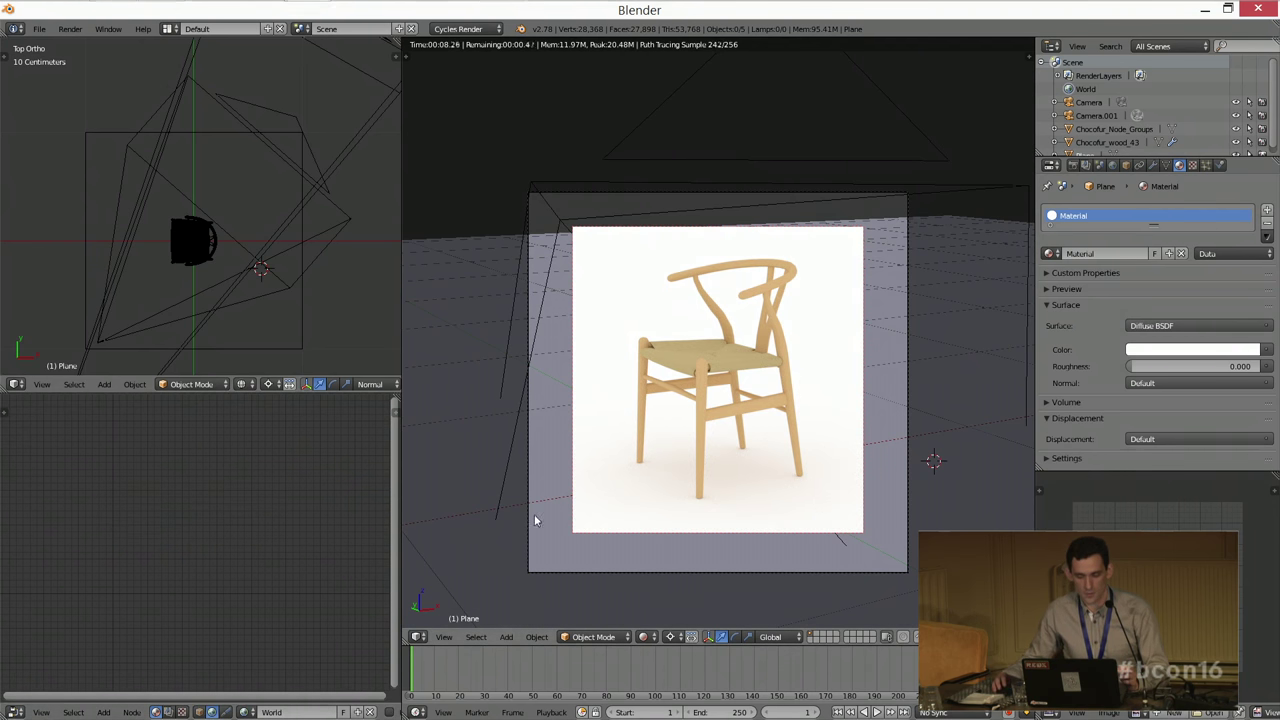
{"action": "key", "text": "KP_0"}
{"action": "scroll", "coordinate": [848, 383], "scroll_direction": "up", "scroll_amount": 4}
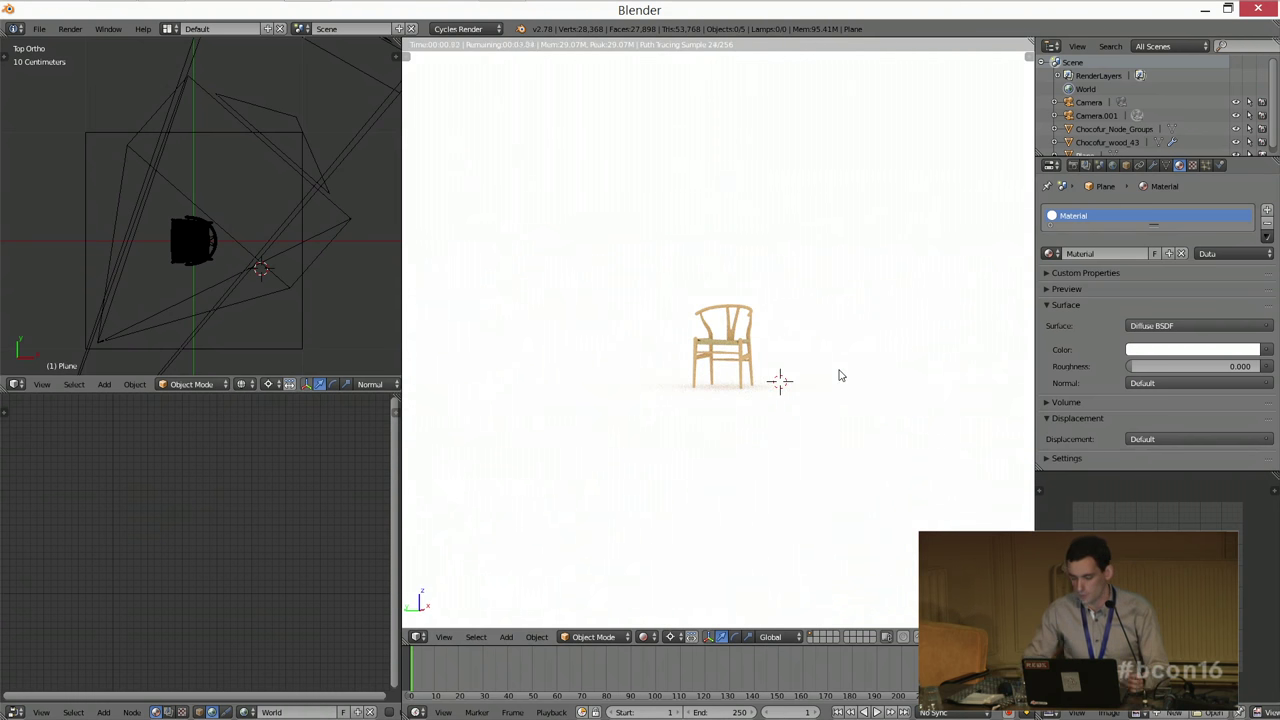
{"action": "scroll", "coordinate": [840, 374], "scroll_direction": "up", "scroll_amount": 2}
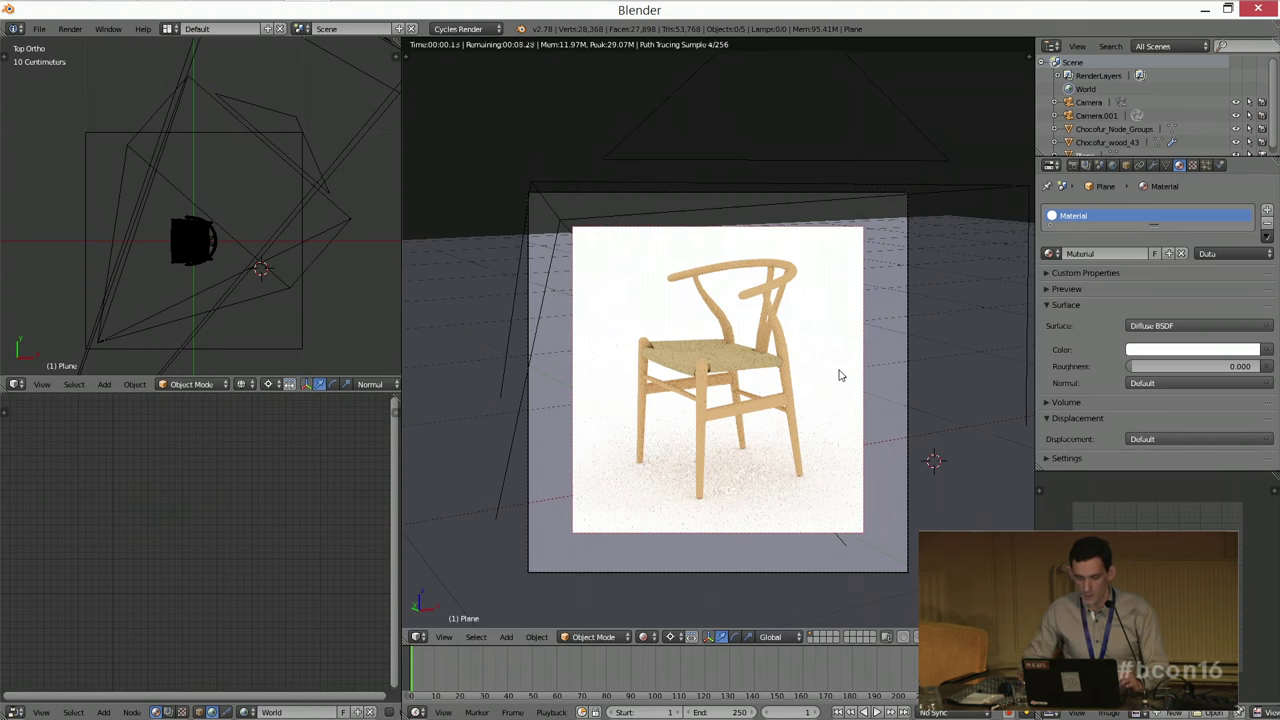
{"action": "left_click", "coordinate": [200, 712]}
{"action": "middle_click_drag", "start_coordinate": [172, 604], "coordinate": [254, 516]}
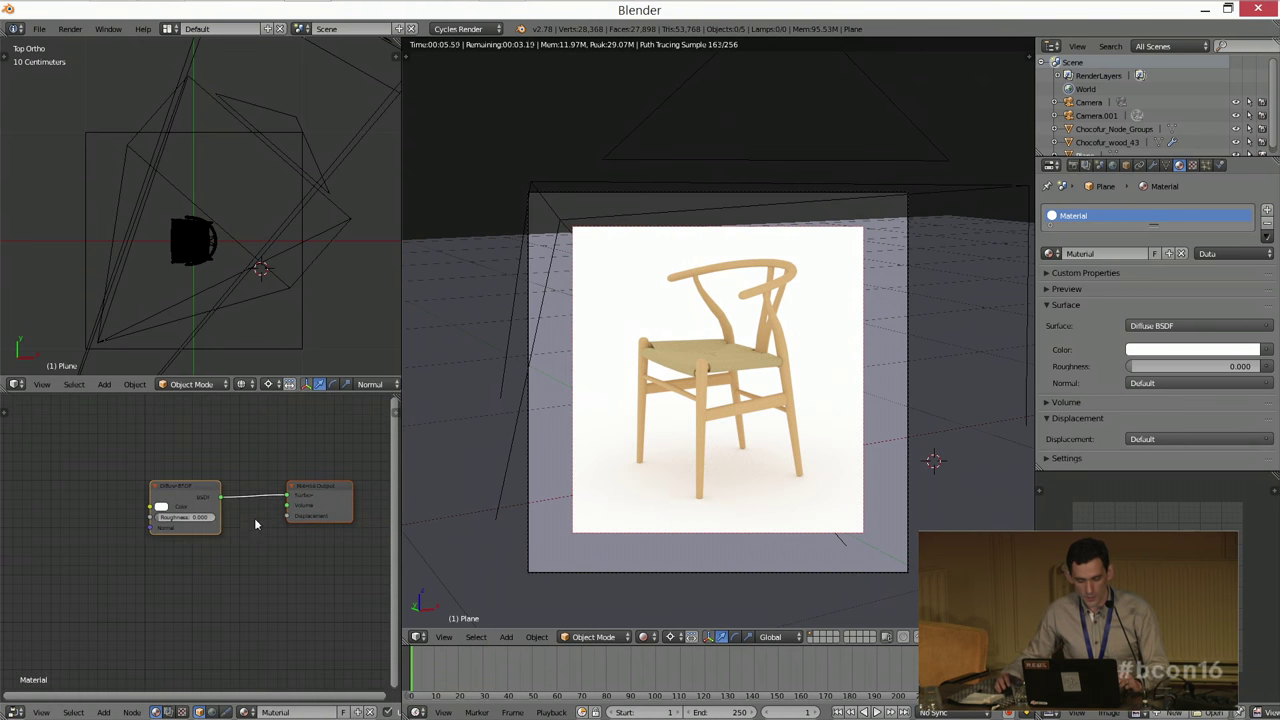
Step: Maximize the node editor and spread the Diffuse BSDF and Material Output nodes apart
{"action": "key", "text": "shift+space"}
{"action": "scroll", "coordinate": [797, 331], "scroll_direction": "down", "scroll_amount": 1}
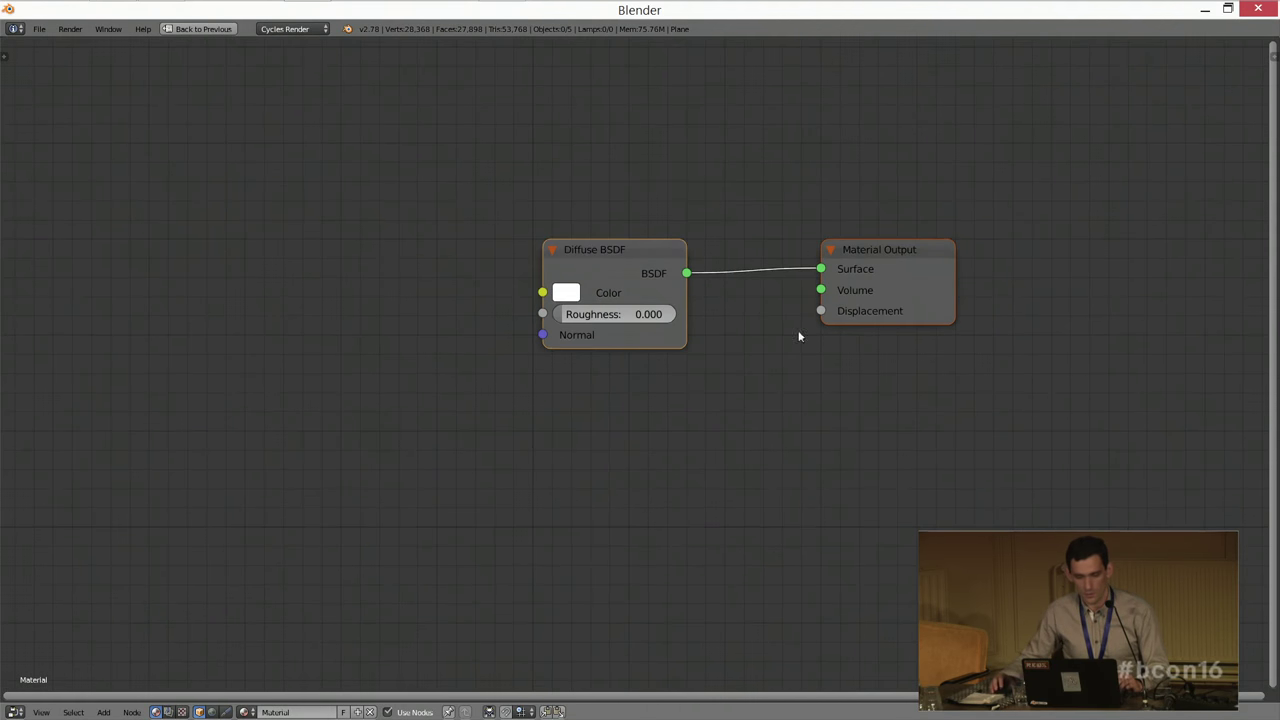
{"action": "middle_click_drag", "start_coordinate": [797, 331], "coordinate": [611, 343]}
{"action": "scroll", "coordinate": [580, 330], "scroll_direction": "down", "scroll_amount": 2}
{"action": "left_click_drag", "start_coordinate": [670, 303], "coordinate": [781, 299]}
{"action": "left_click_drag", "start_coordinate": [498, 314], "coordinate": [404, 289]}
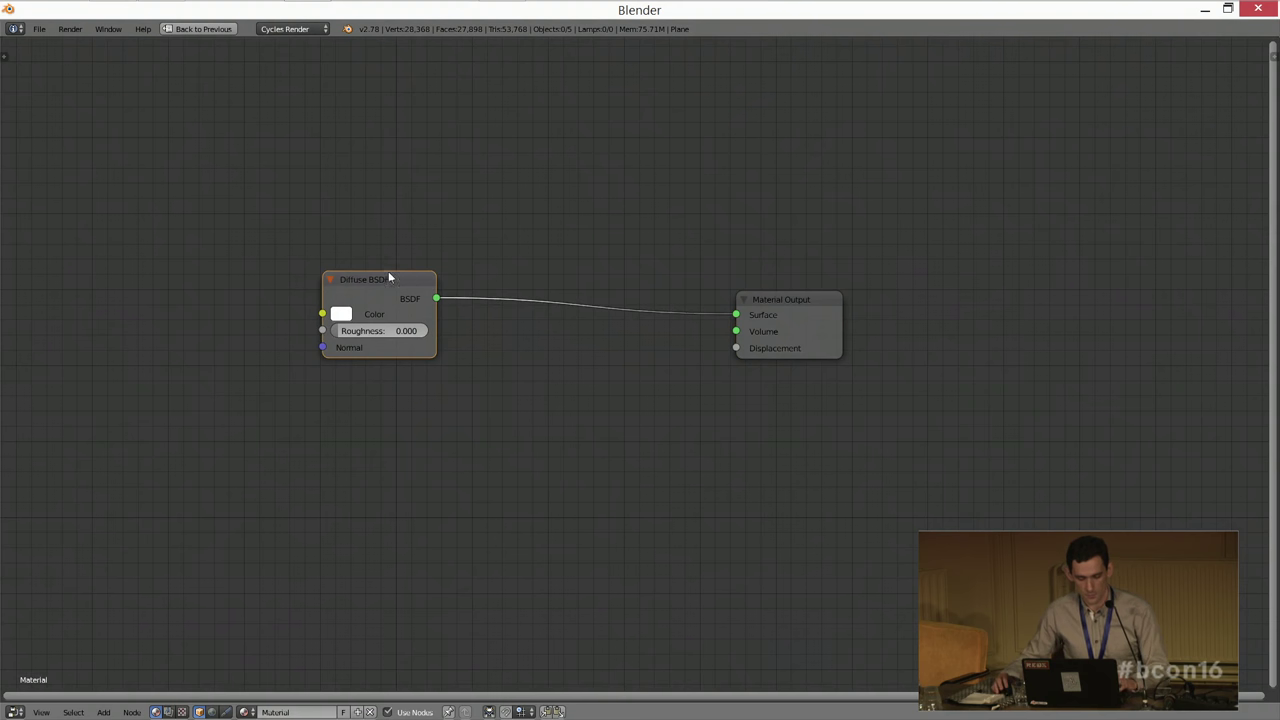
{"action": "middle_click_drag", "start_coordinate": [388, 275], "coordinate": [417, 276]}
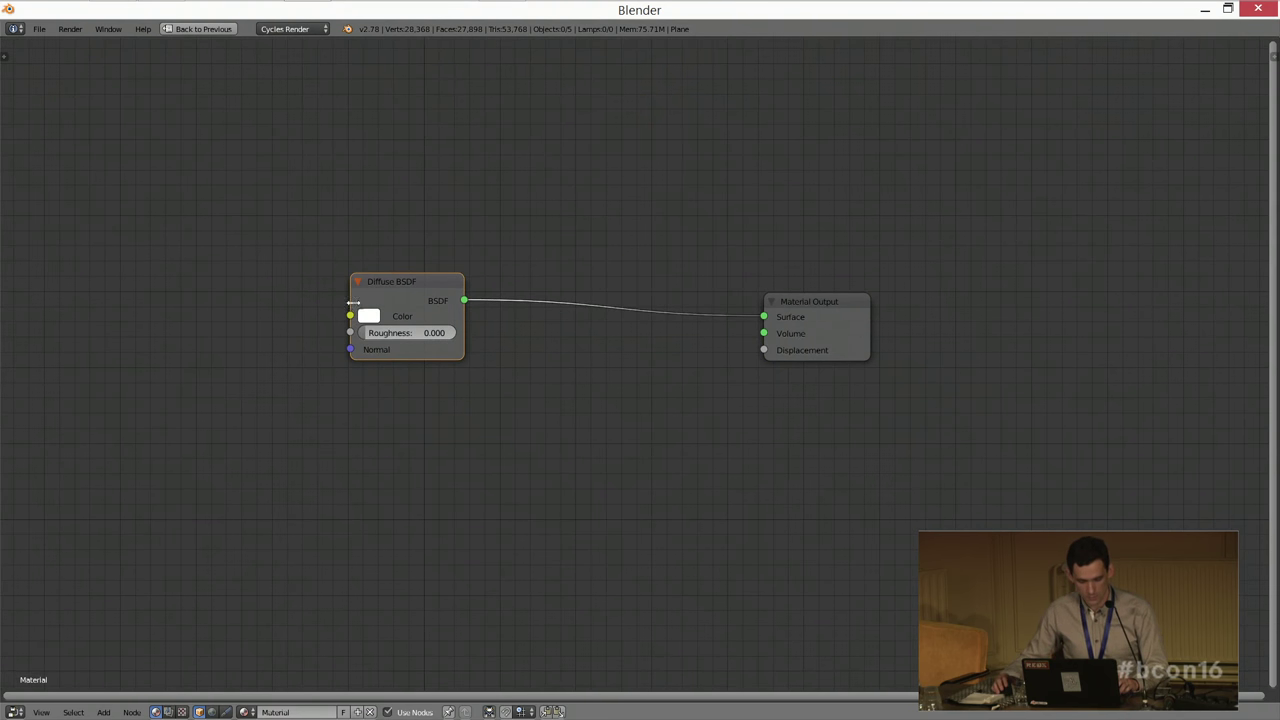
Step: Add an Environment Texture node loaded with 11.exr from the Desktop BCON16 folder
{"action": "key", "text": "shift+a"}
{"action": "mouse_move", "coordinate": [130, 350]}
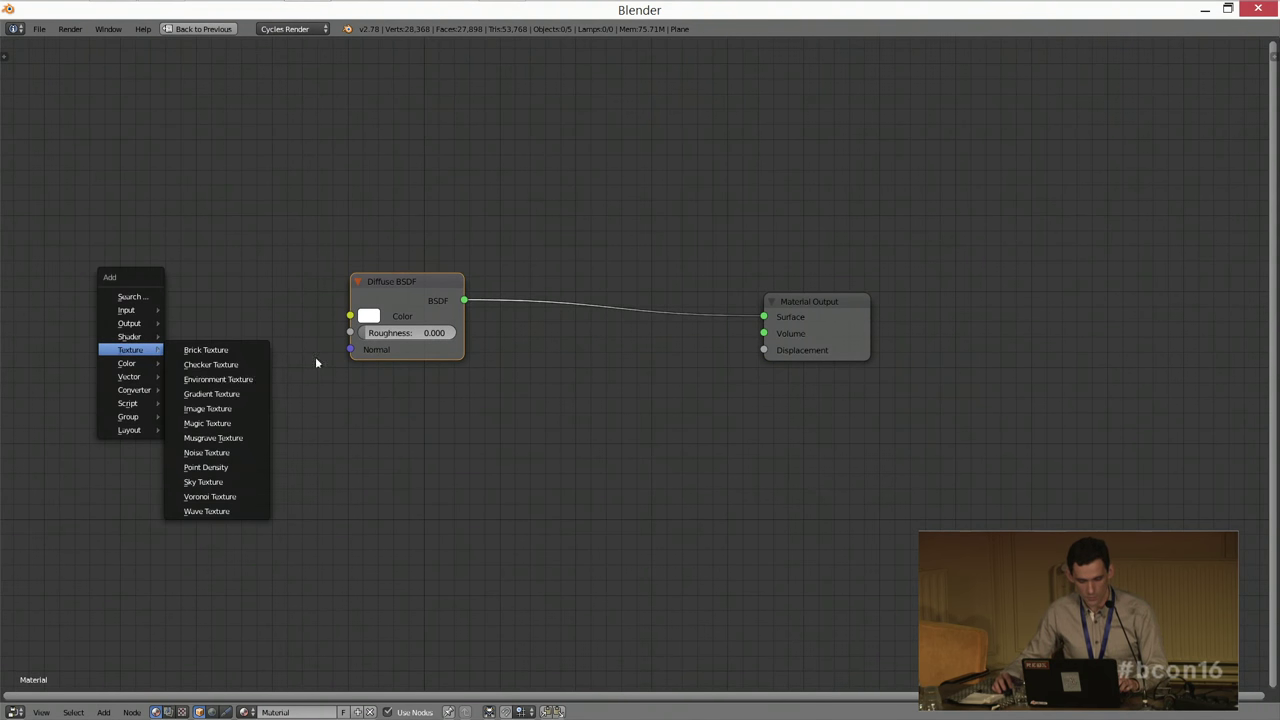
{"action": "left_click", "coordinate": [222, 379]}
{"action": "left_click", "coordinate": [155, 230]}
{"action": "left_click", "coordinate": [225, 274]}
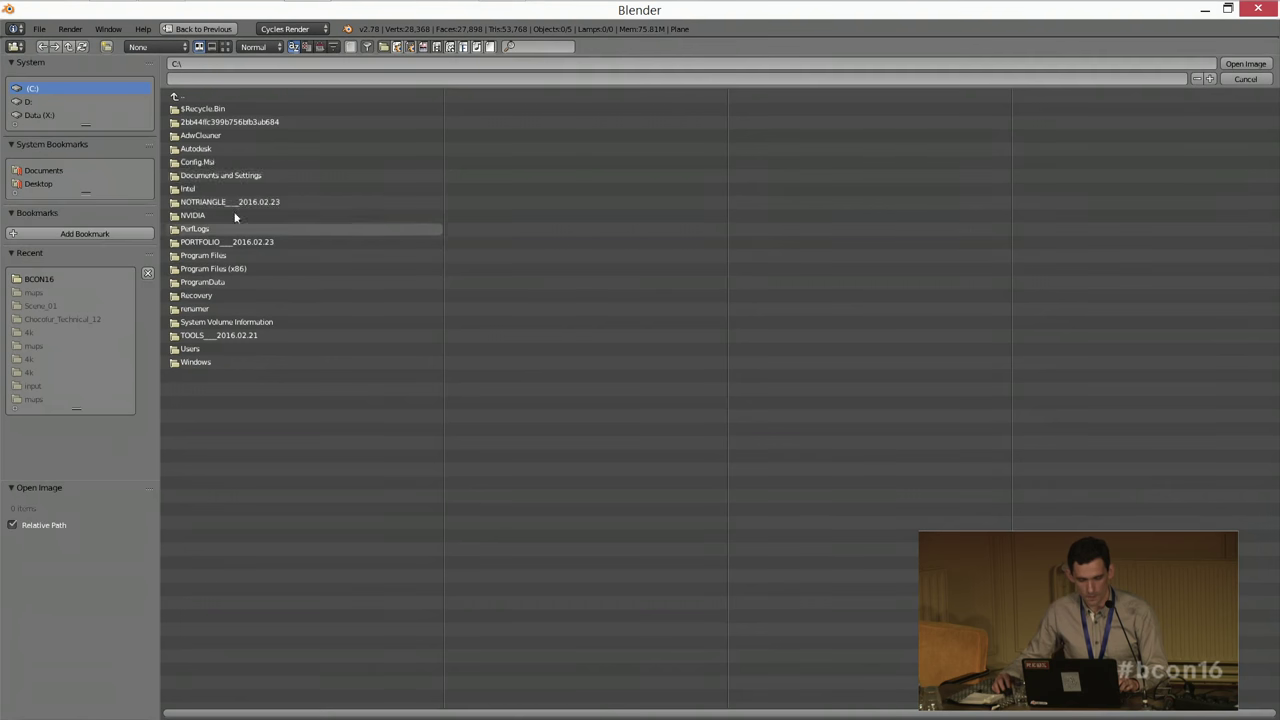
{"action": "left_click", "coordinate": [52, 183]}
{"action": "left_click", "coordinate": [286, 109]}
{"action": "left_click", "coordinate": [208, 149]}
{"action": "key", "text": "Return"}
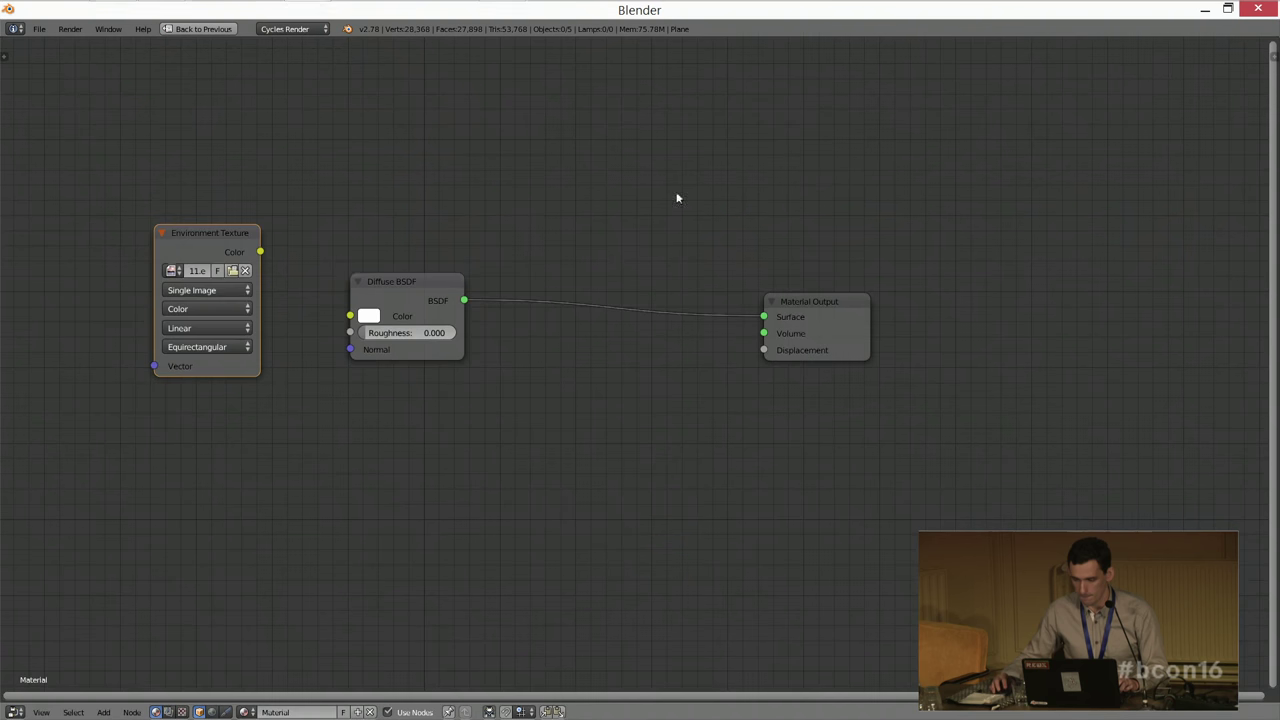
Step: Link the texture's Color to Diffuse Color and set Roughness to 3
{"action": "left_click_drag", "start_coordinate": [260, 252], "coordinate": [274, 265]}
{"action": "left_click_drag", "start_coordinate": [360, 325], "coordinate": [360, 325]}
{"action": "left_click", "coordinate": [382, 332]}
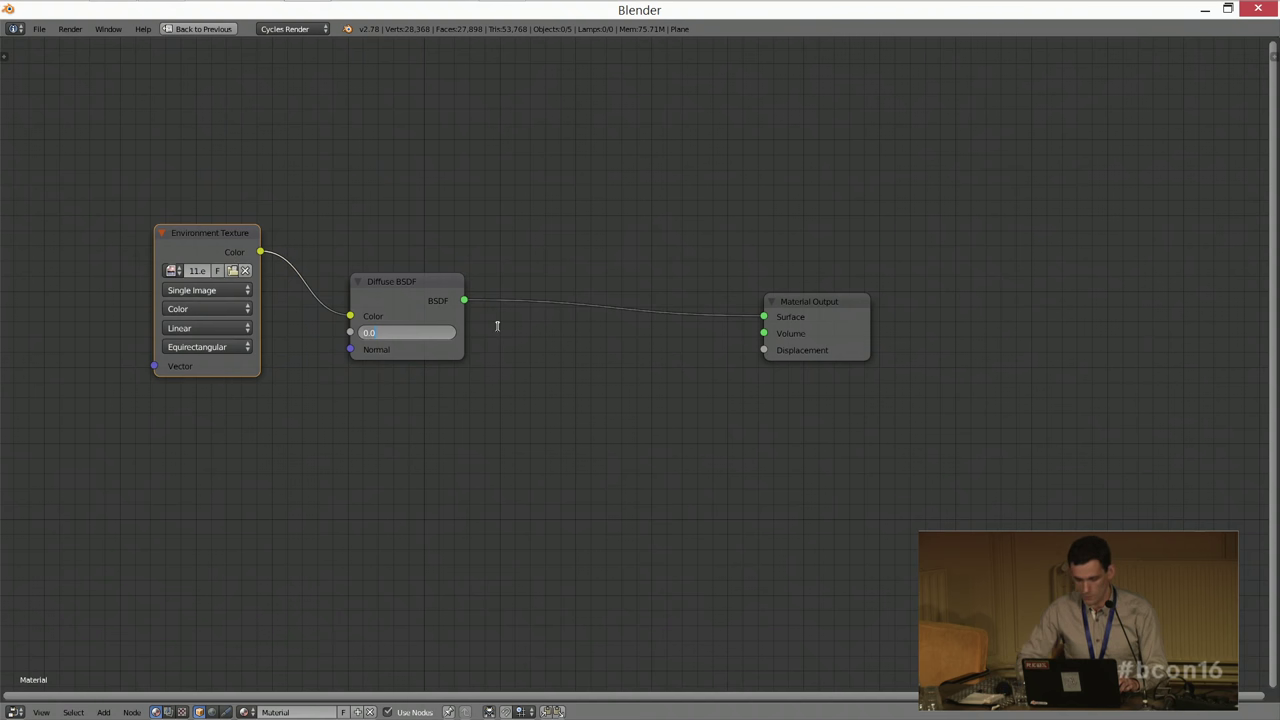
{"action": "type", "text": "3"}
{"action": "key", "text": "Return"}
{"action": "key", "text": "ctrl+Up"}
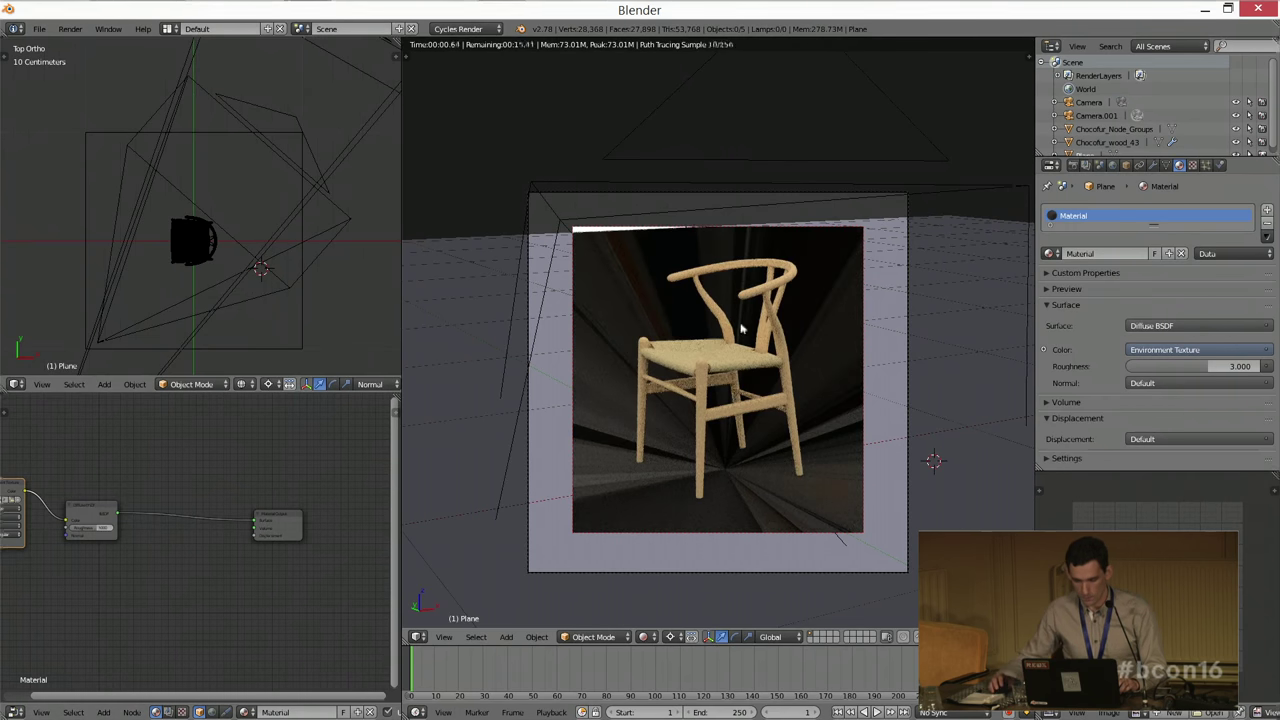
Step: Cut the Environment Texture link from Diffuse Color and switch to the World's node settings
{"action": "key", "text": "KP_0"}
{"action": "middle_click_drag", "start_coordinate": [166, 486], "coordinate": [503, 457]}
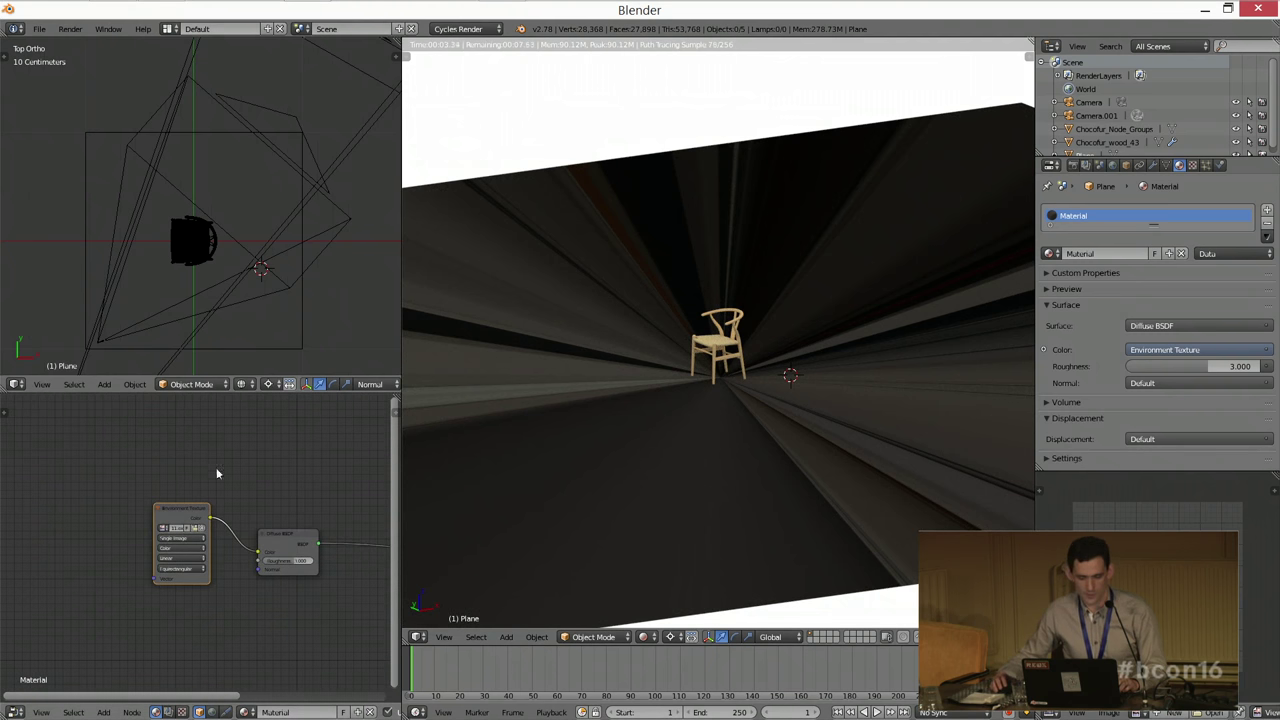
{"action": "middle_click_drag", "start_coordinate": [220, 472], "coordinate": [92, 462]}
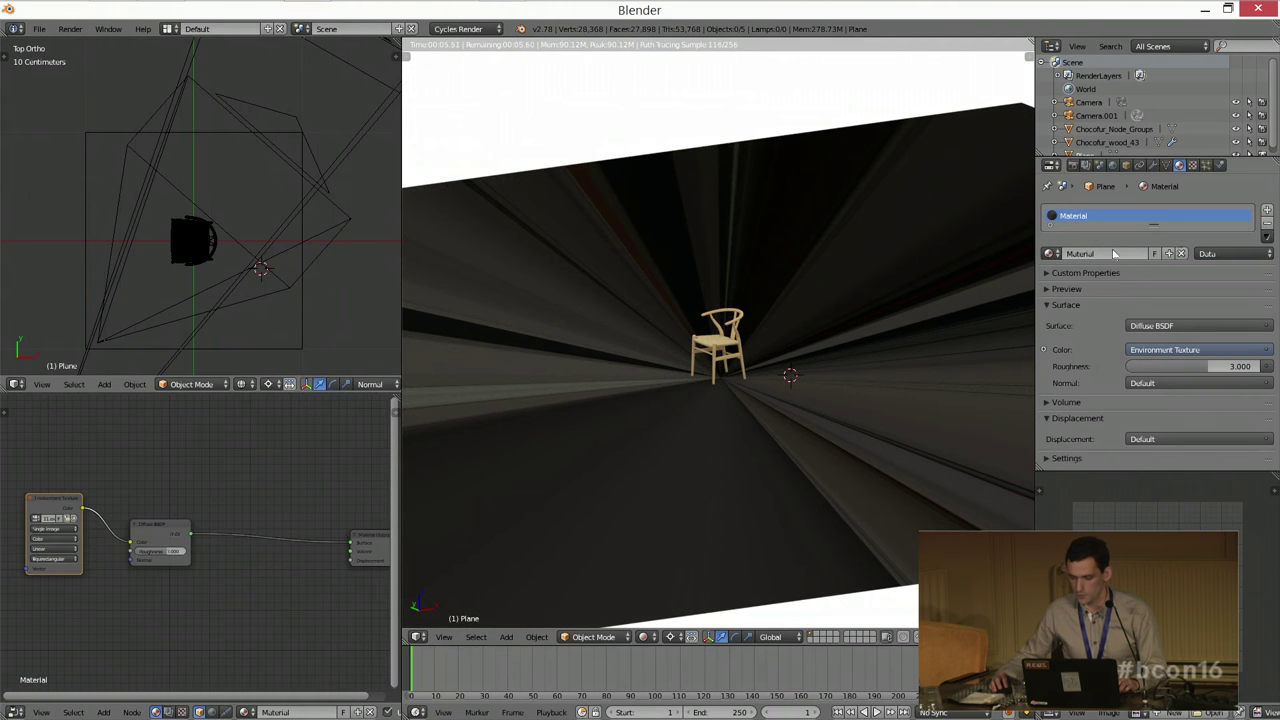
{"action": "right_click_drag", "start_coordinate": [118, 528], "coordinate": [155, 604], "text": "ctrl"}
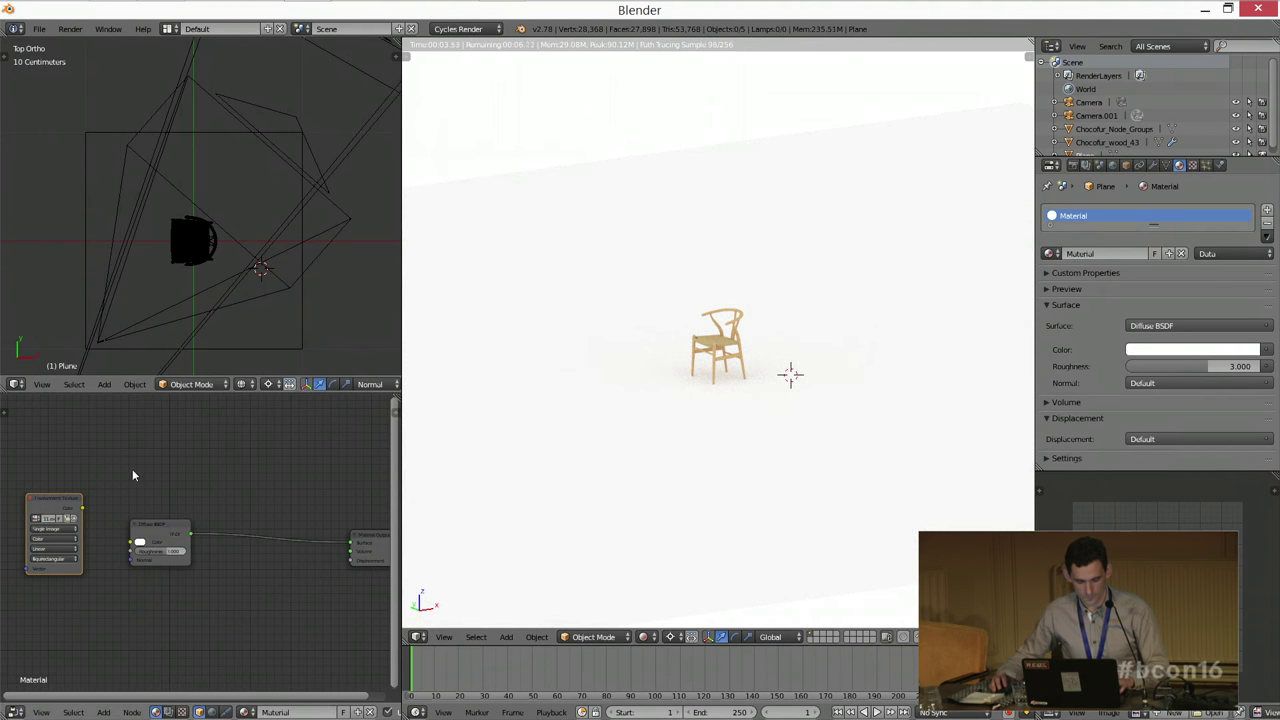
{"action": "left_click", "coordinate": [212, 712]}
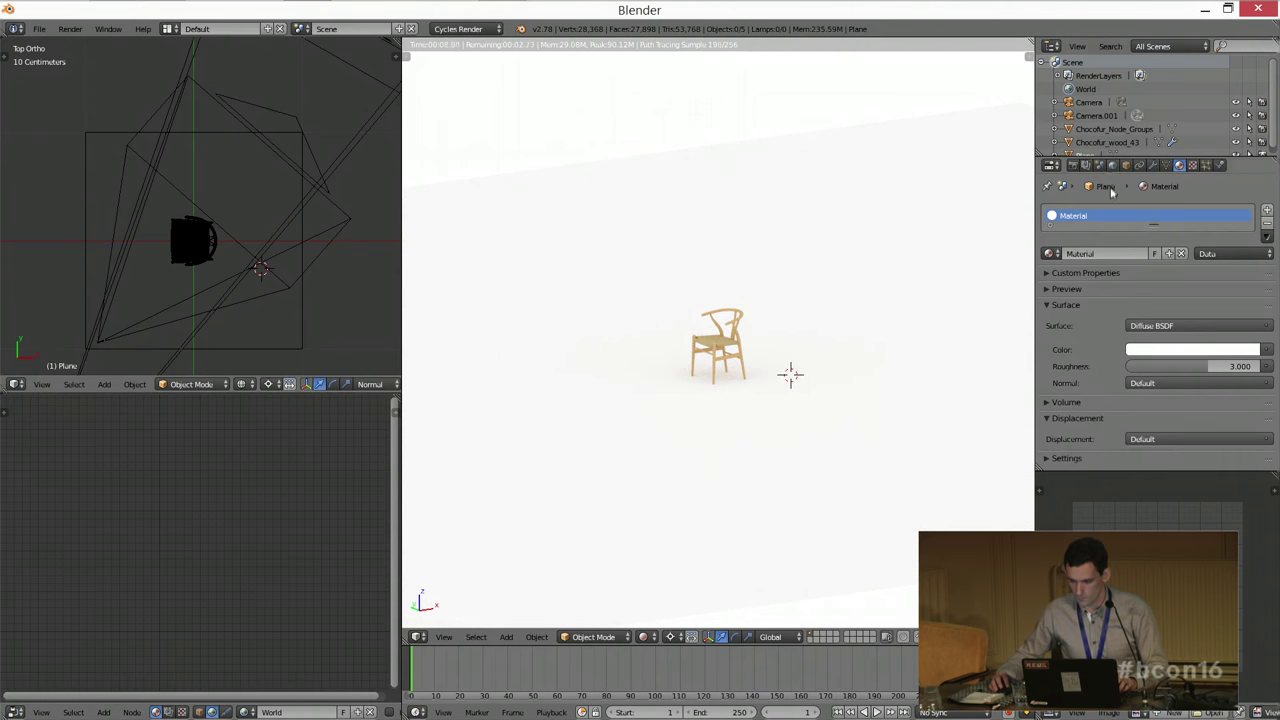
{"action": "left_click", "coordinate": [1112, 165]}
Step: Enable world nodes, feed a new Environment Texture into the Background, and set strength 3
{"action": "left_click", "coordinate": [1157, 282]}
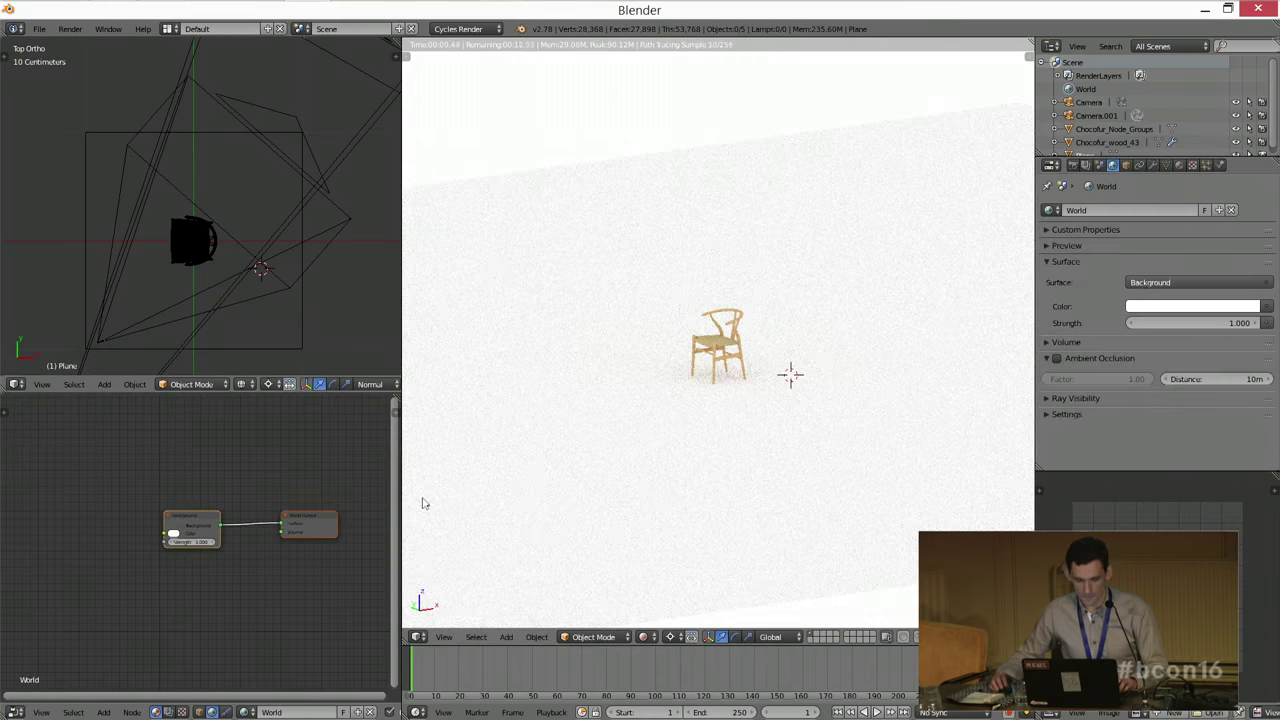
{"action": "scroll", "coordinate": [123, 520], "scroll_direction": "up", "scroll_amount": 3}
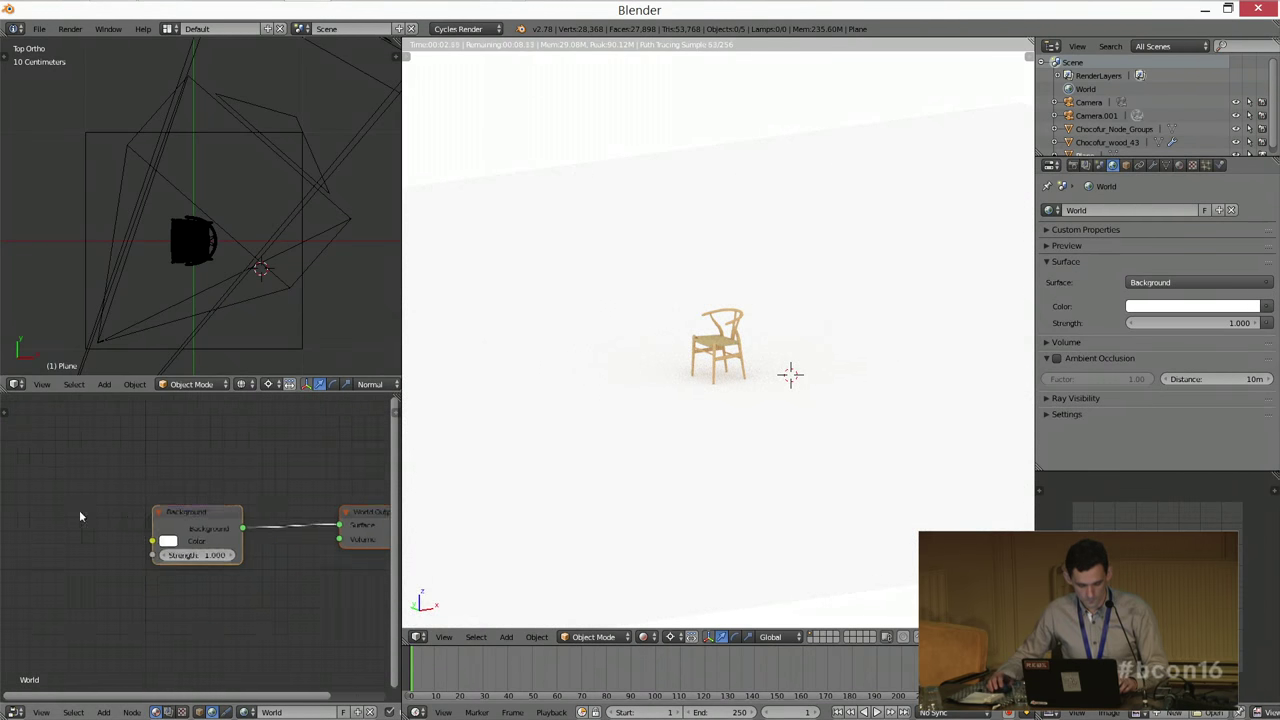
{"action": "key", "text": "ctrl+t"}
{"action": "left_click_drag", "start_coordinate": [46, 480], "coordinate": [173, 541]}
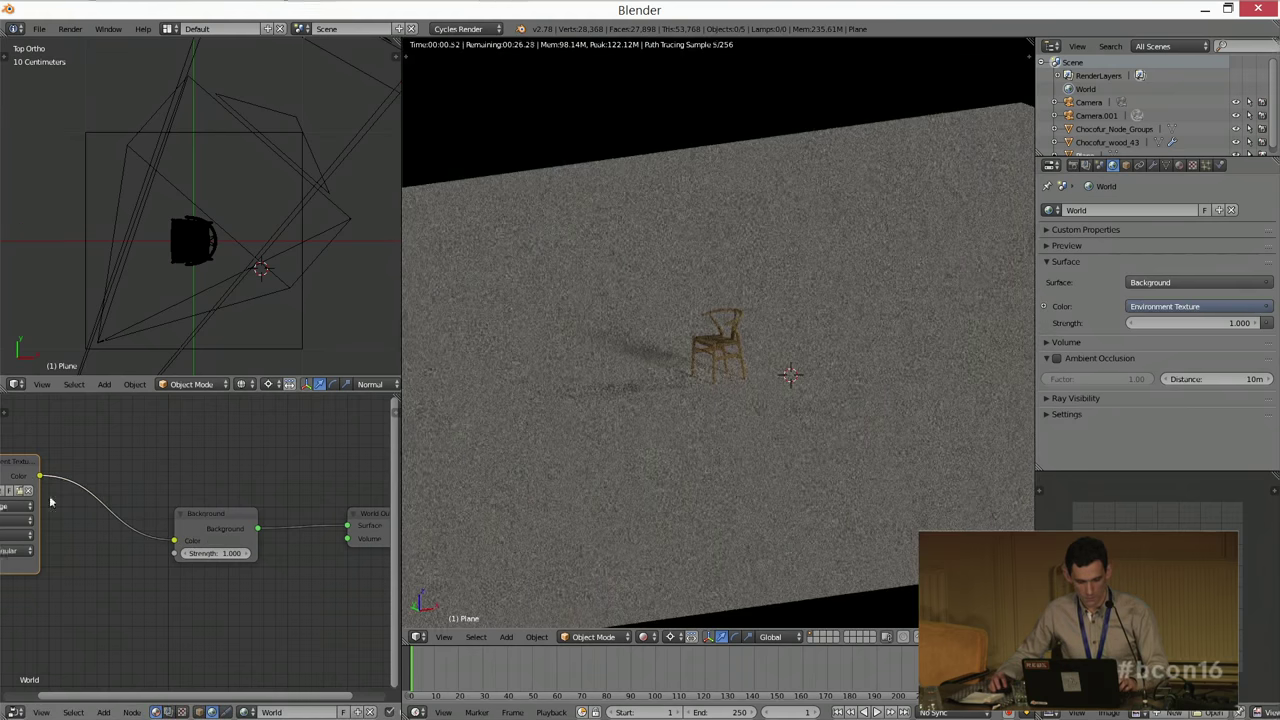
{"action": "left_click_drag", "start_coordinate": [24, 470], "coordinate": [71, 467]}
{"action": "middle_click_drag", "start_coordinate": [650, 428], "coordinate": [780, 455]}
{"action": "left_click", "coordinate": [213, 551]}
{"action": "type", "text": "3"}
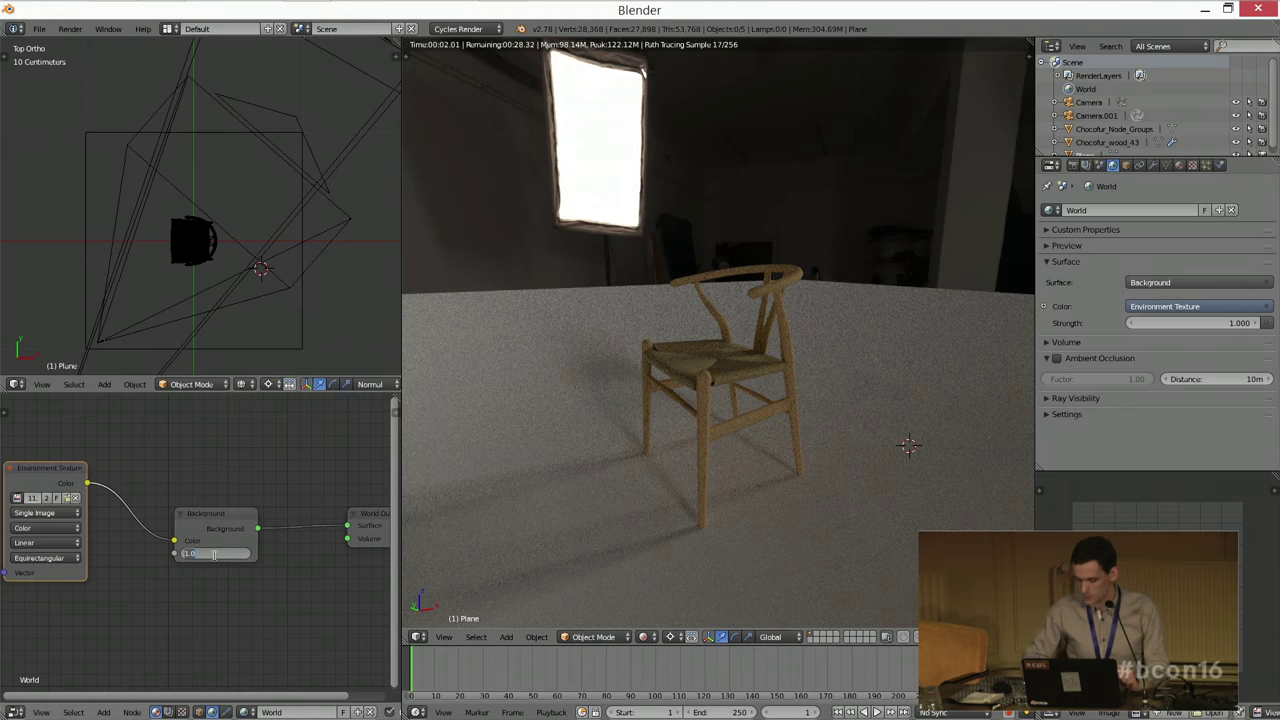
{"action": "key", "text": "Return"}
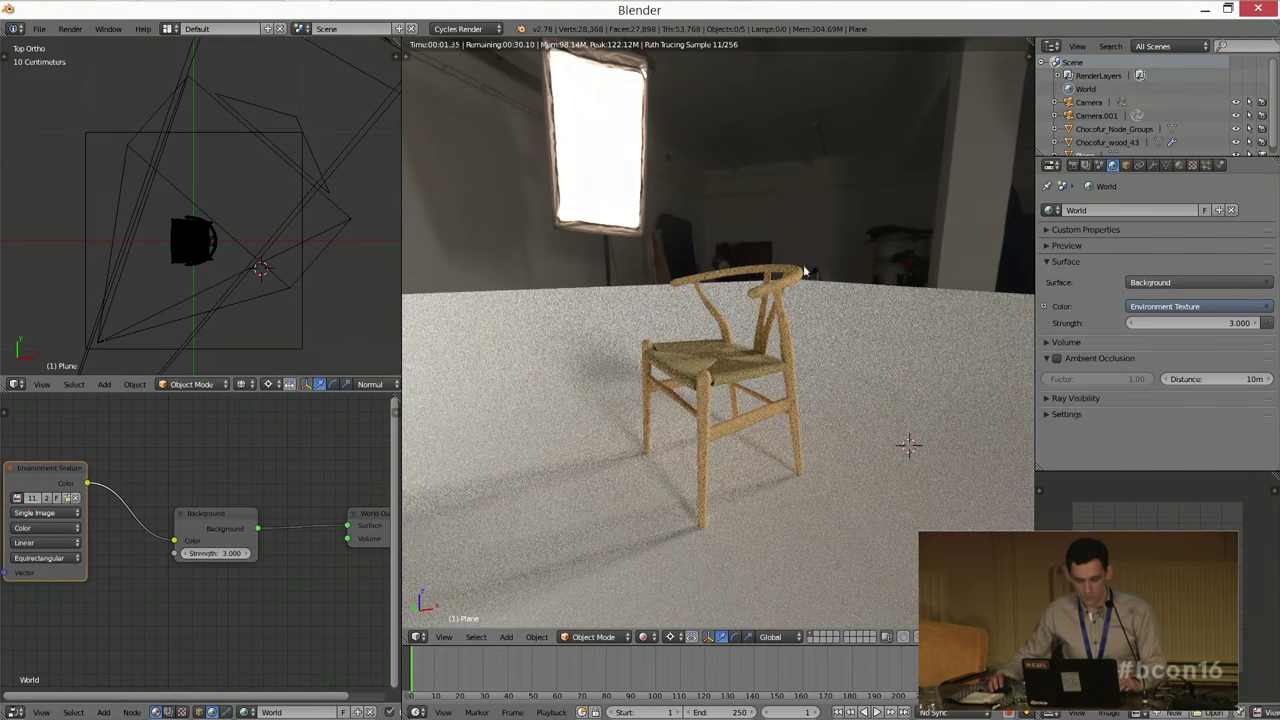
Step: Draw a render border around the chair and orbit to check the HDRI lighting
{"action": "key", "text": "ctrl+b"}
{"action": "left_click_drag", "start_coordinate": [452, 138], "coordinate": [975, 590]}
{"action": "middle_click_drag", "start_coordinate": [826, 266], "coordinate": [576, 315], "text": "shift"}
{"action": "middle_click_drag", "start_coordinate": [731, 251], "coordinate": [765, 243]}
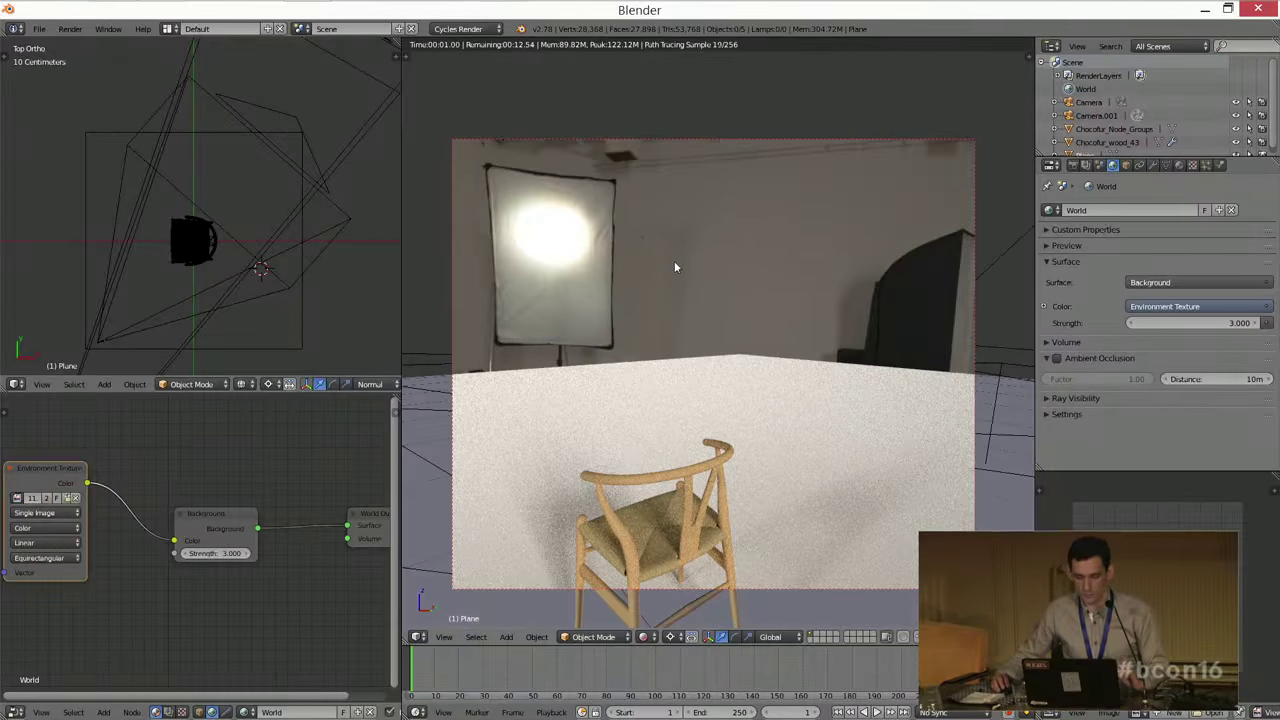
{"action": "middle_click_drag", "start_coordinate": [674, 267], "coordinate": [843, 261]}
{"action": "middle_click_drag", "start_coordinate": [647, 240], "coordinate": [516, 277]}
{"action": "middle_click_drag", "start_coordinate": [677, 303], "coordinate": [646, 306]}
Step: Return to camera view, fit the render border to the camera frame, and maximize the world node editor
{"action": "key", "text": "KP_0"}
{"action": "scroll", "coordinate": [646, 310], "scroll_direction": "up", "scroll_amount": 3}
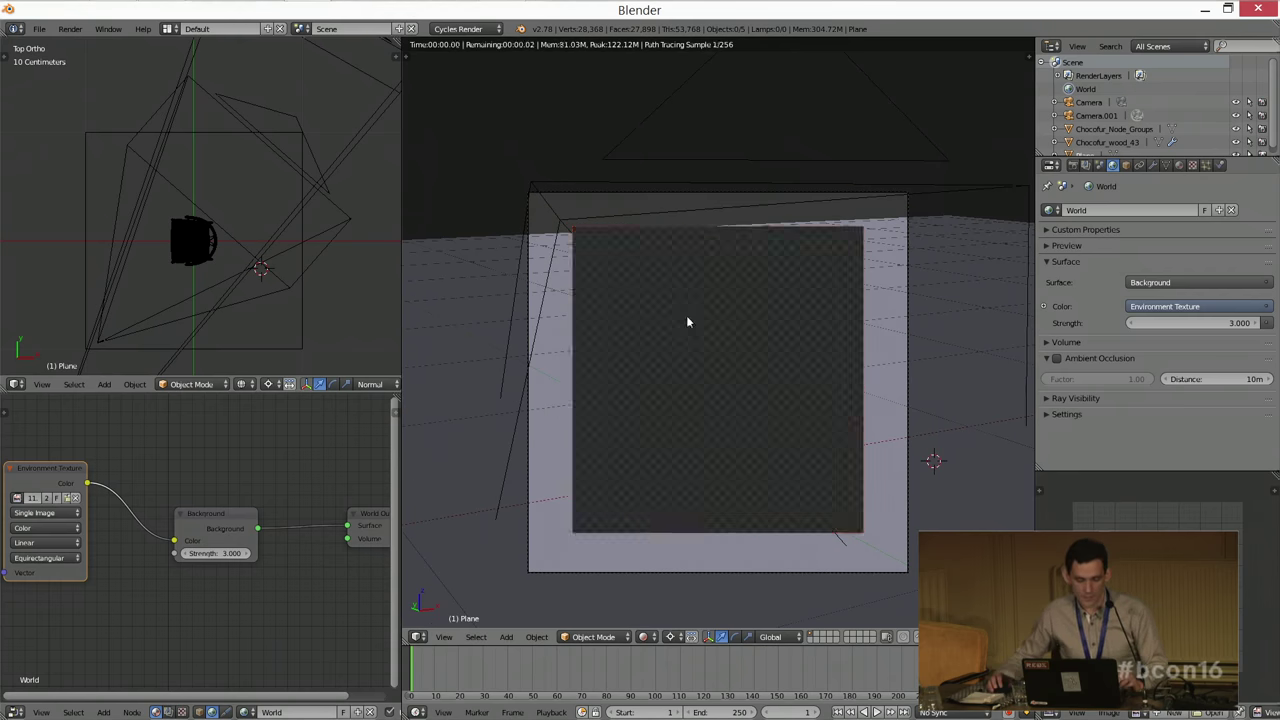
{"action": "scroll", "coordinate": [646, 273], "scroll_direction": "up", "scroll_amount": 1}
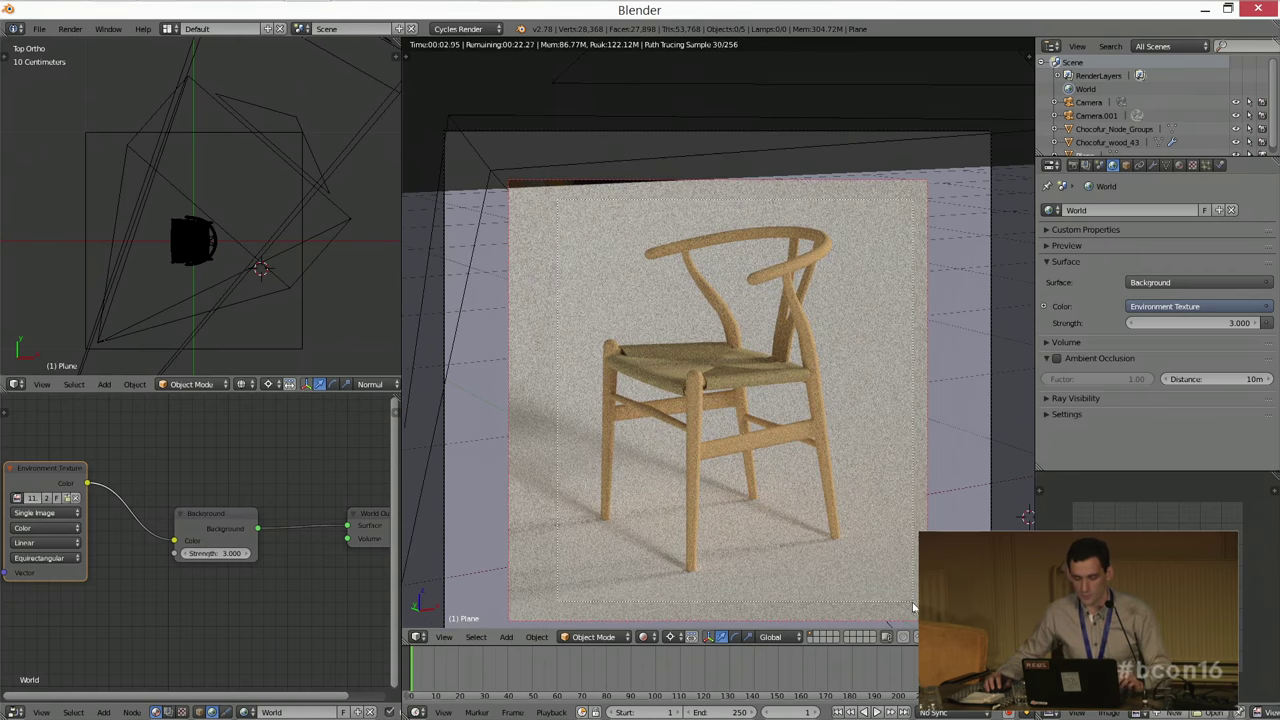
{"action": "left_click_drag", "start_coordinate": [913, 607], "coordinate": [913, 605]}
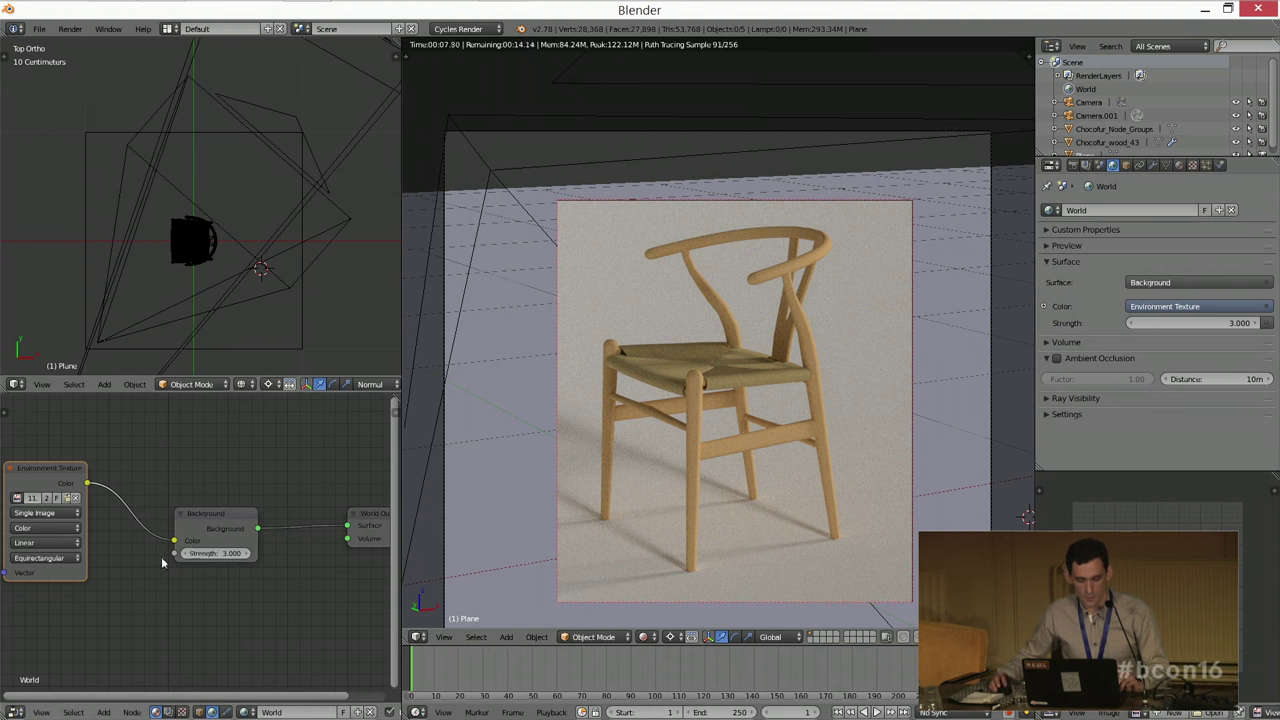
{"action": "scroll", "coordinate": [230, 550], "scroll_direction": "up", "scroll_amount": 2}
{"action": "scroll", "coordinate": [230, 550], "scroll_direction": "up", "scroll_amount": 3, "text": "ctrl"}
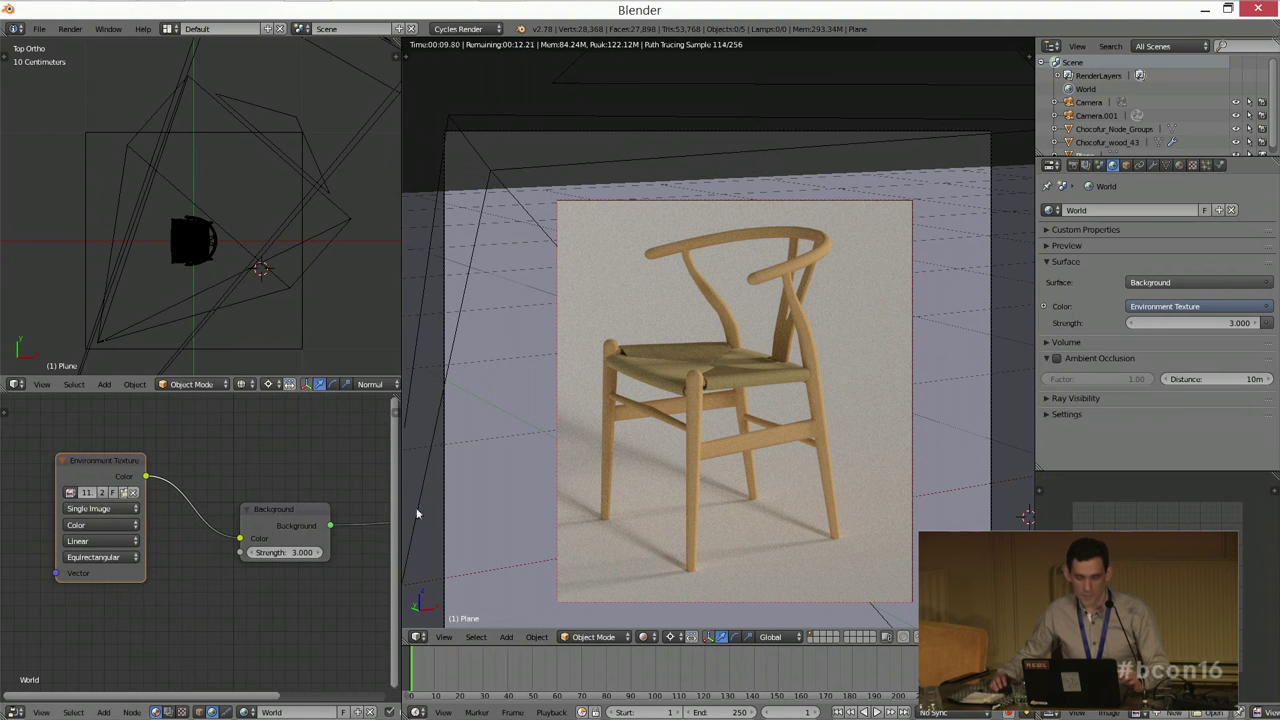
{"action": "scroll", "coordinate": [667, 473], "scroll_direction": "down", "scroll_amount": 3}
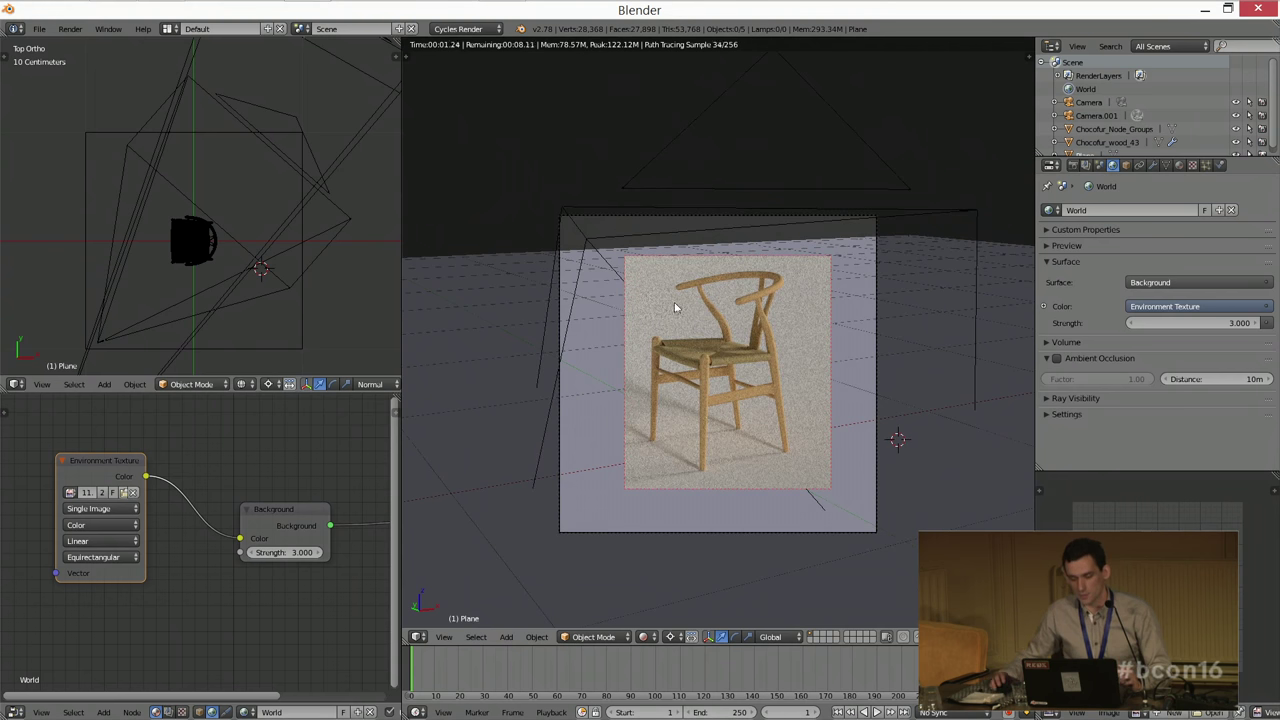
{"action": "key", "text": "ctrl+b"}
{"action": "left_click_drag", "start_coordinate": [548, 206], "coordinate": [874, 550]}
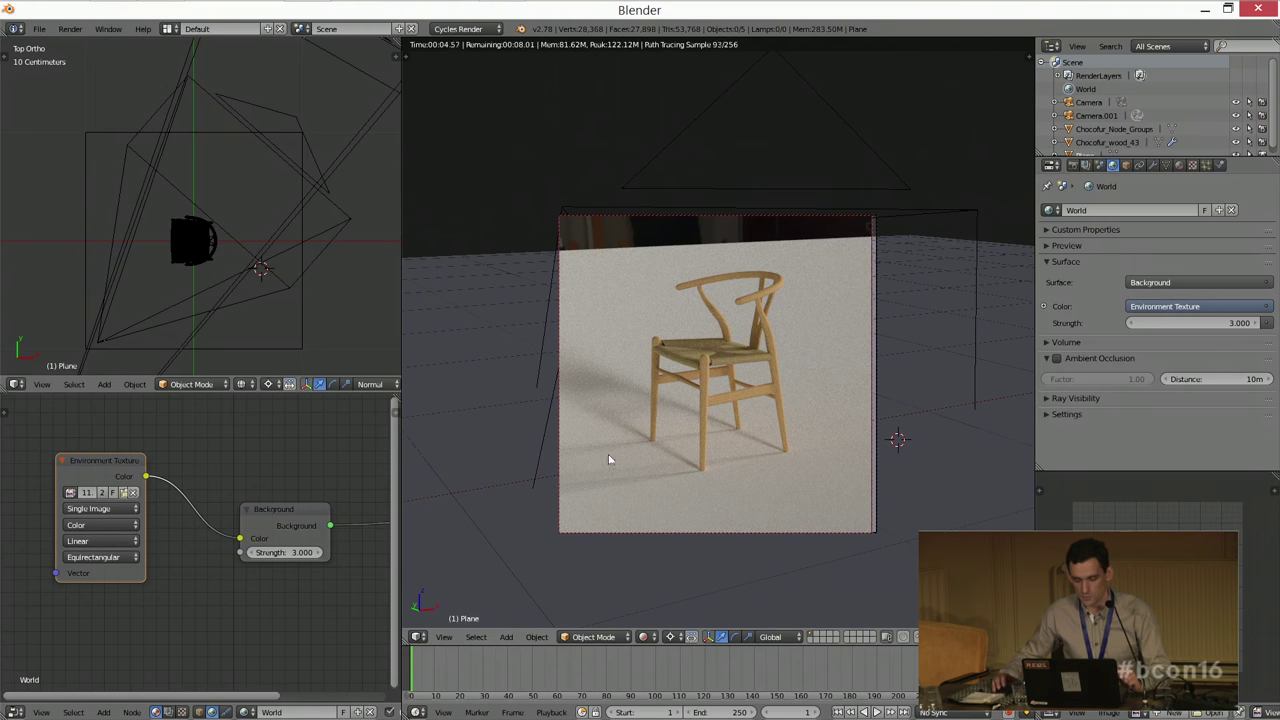
{"action": "middle_click_drag", "start_coordinate": [257, 545], "coordinate": [229, 470]}
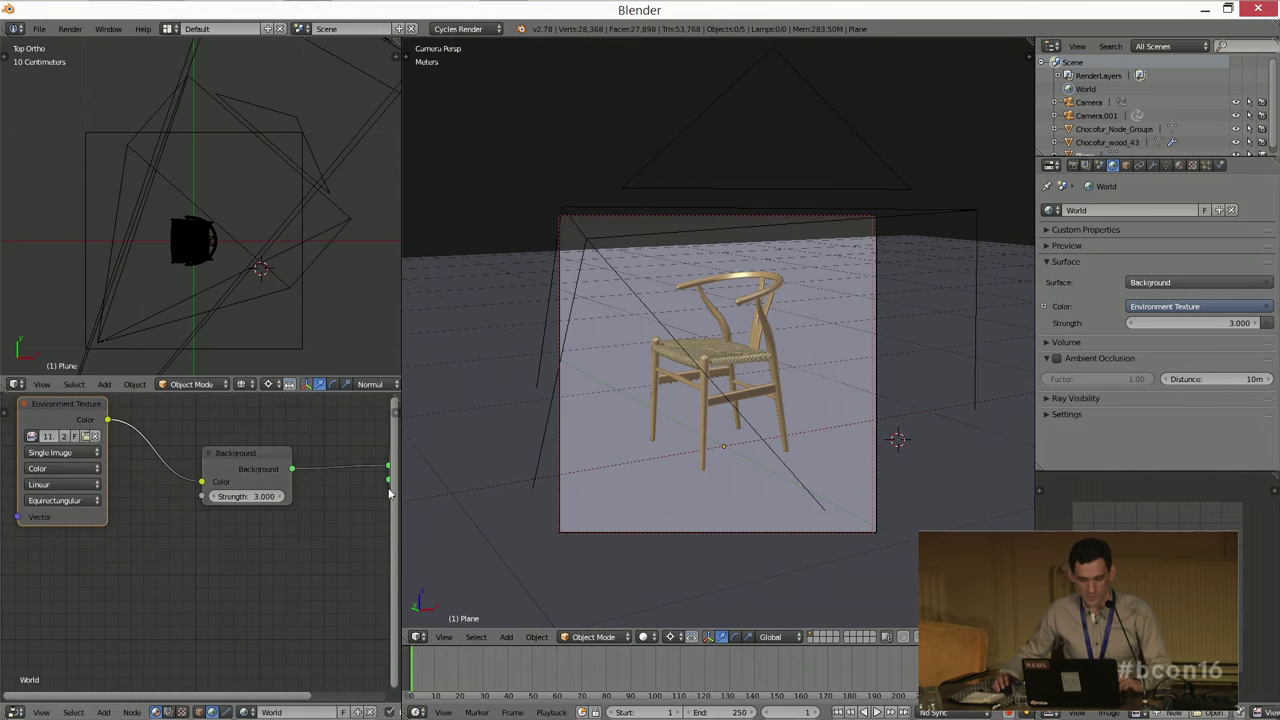
{"action": "key", "text": "ctrl+space"}
Step: Duplicate the Background node with strength 1.000 and move World Output further right
{"action": "key", "text": "Home"}
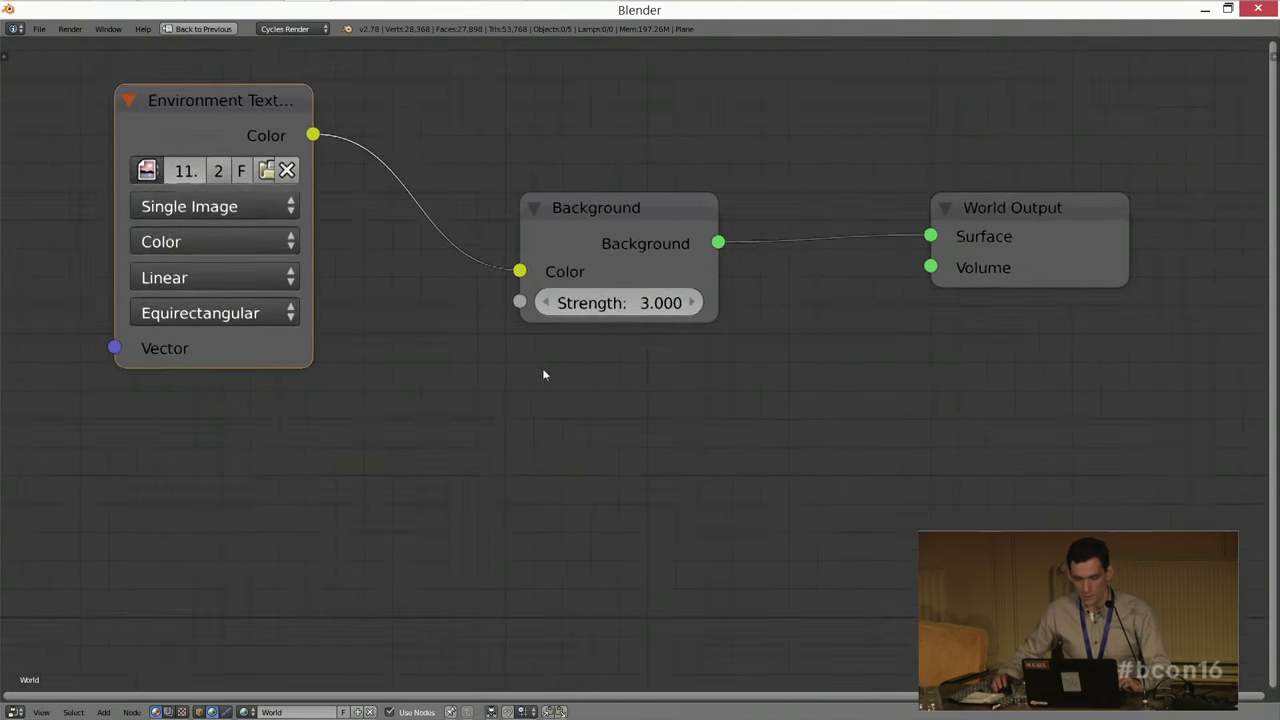
{"action": "key", "text": "shift+d"}
{"action": "left_click", "coordinate": [564, 229]}
{"action": "left_click", "coordinate": [584, 277]}
{"action": "type", "text": "1"}
{"action": "key", "text": "Return"}
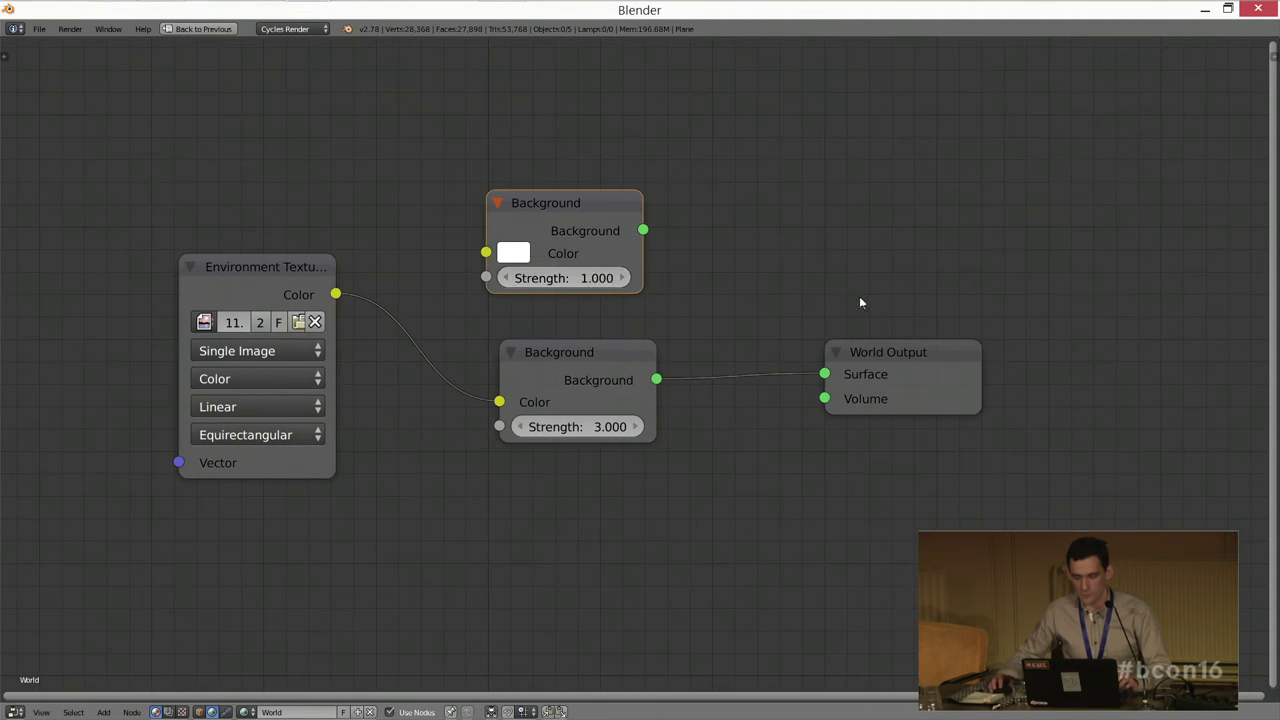
{"action": "middle_click_drag", "start_coordinate": [860, 303], "coordinate": [606, 405]}
{"action": "left_click_drag", "start_coordinate": [607, 433], "coordinate": [900, 400]}
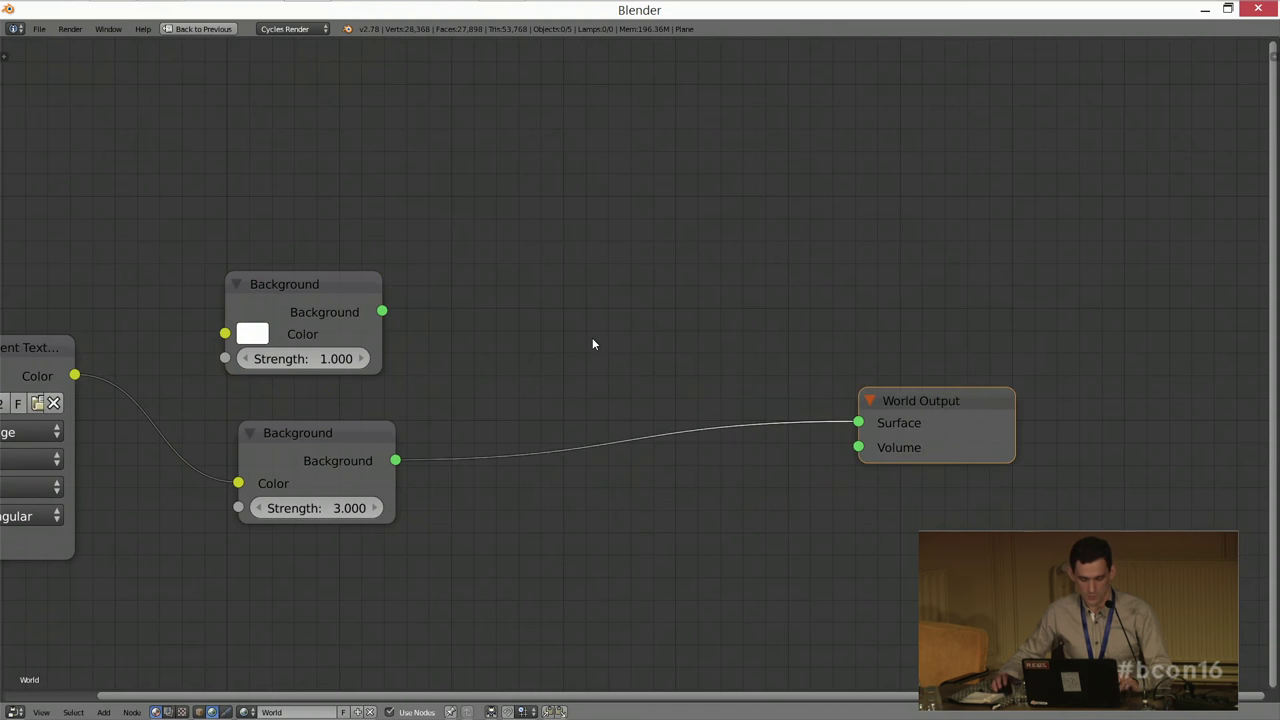
Step: Insert a Mix Shader before World Output and plug the white Background into its second input
{"action": "key", "text": "shift+a"}
{"action": "mouse_move", "coordinate": [594, 341]}
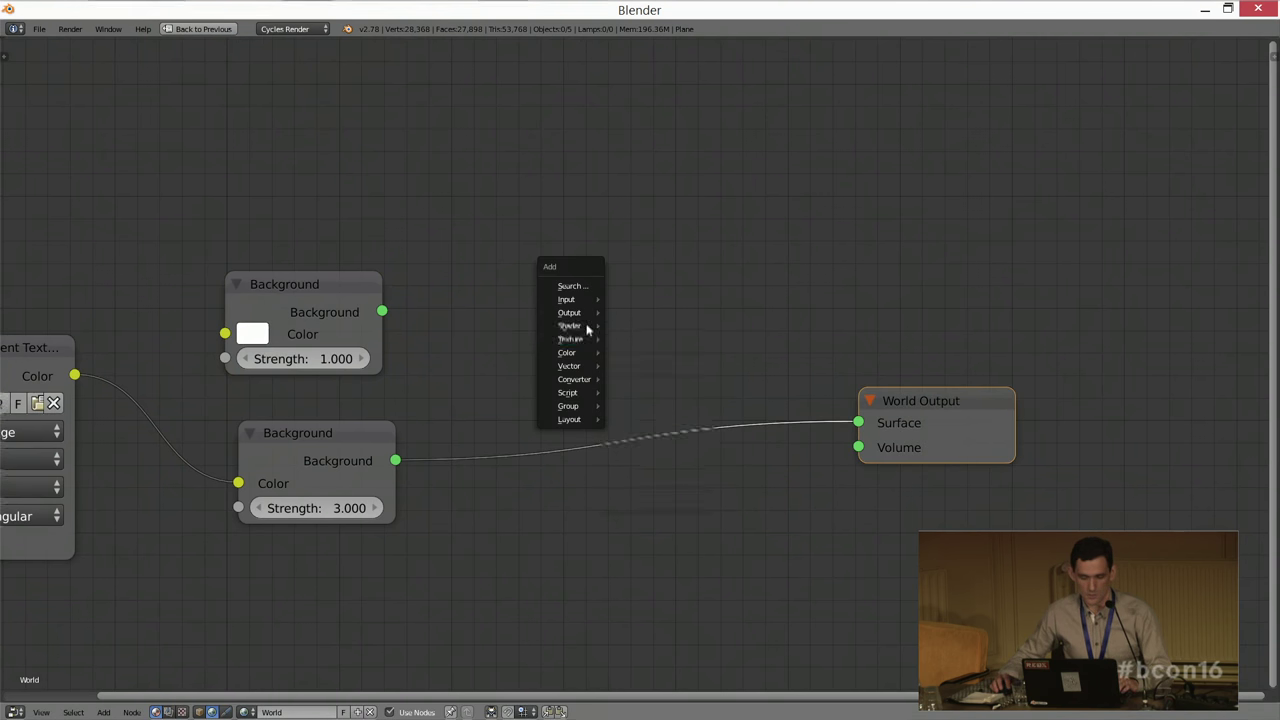
{"action": "left_click", "coordinate": [643, 355]}
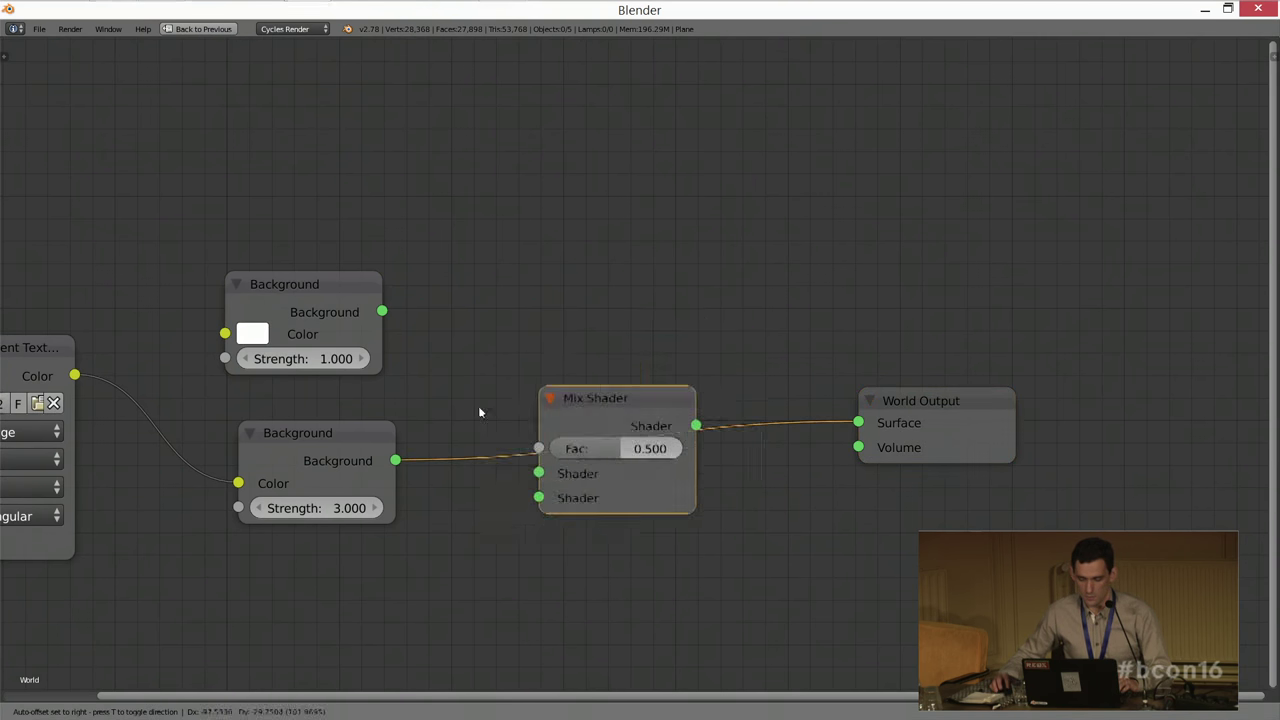
{"action": "left_click_drag", "start_coordinate": [383, 312], "coordinate": [487, 410]}
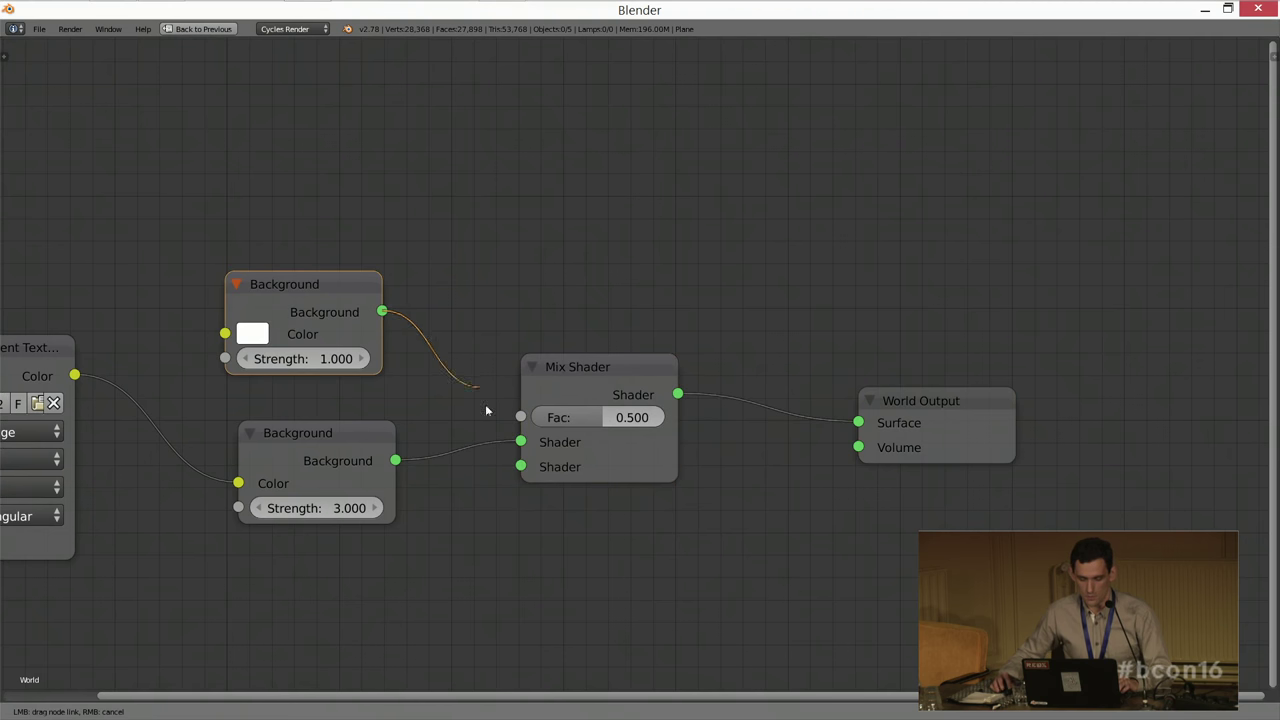
{"action": "left_click_drag", "start_coordinate": [528, 484], "coordinate": [521, 466]}
{"action": "middle_click_drag", "start_coordinate": [296, 434], "coordinate": [422, 433]}
Step: Tidy and recentre the world node graph, then return to the normal layout
{"action": "left_click_drag", "start_coordinate": [422, 436], "coordinate": [398, 440]}
{"action": "middle_click_drag", "start_coordinate": [336, 433], "coordinate": [441, 427]}
{"action": "scroll", "coordinate": [285, 382], "scroll_direction": "down", "scroll_amount": 1}
{"action": "left_click", "coordinate": [296, 364]}
{"action": "middle_click_drag", "start_coordinate": [304, 371], "coordinate": [245, 414]}
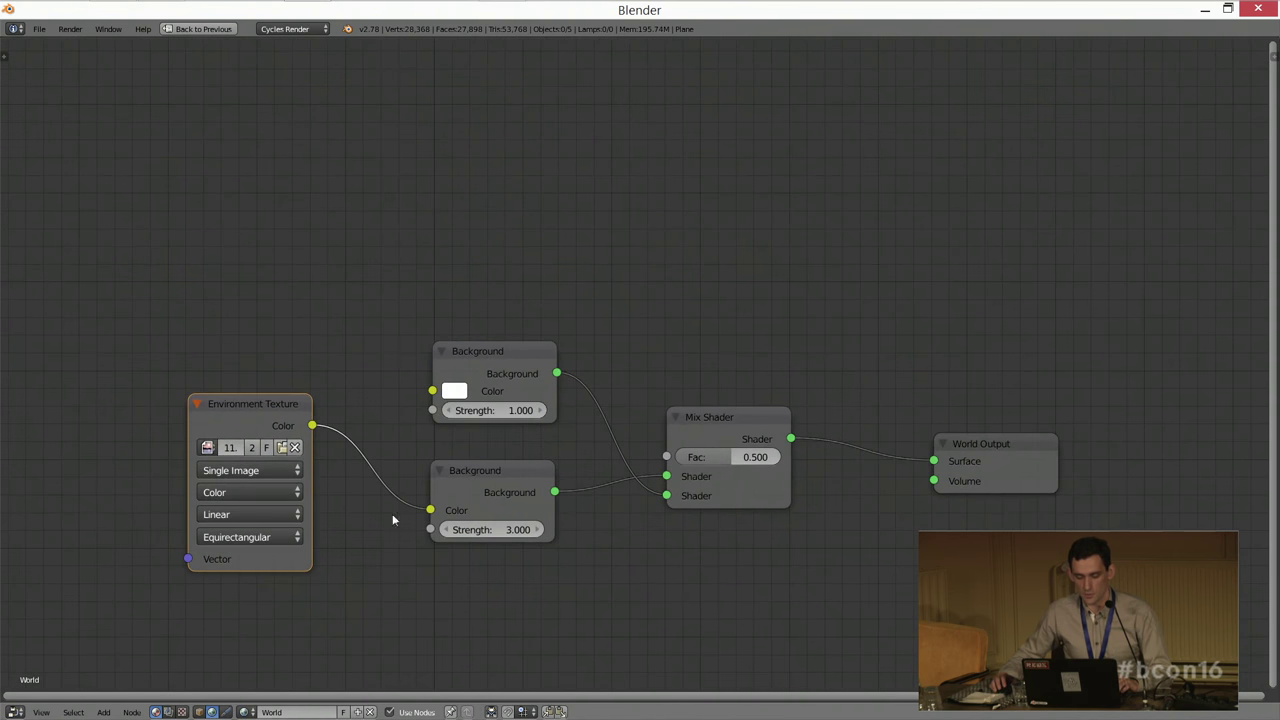
{"action": "middle_click_drag", "start_coordinate": [610, 444], "coordinate": [535, 491]}
{"action": "key", "text": "shift+space"}
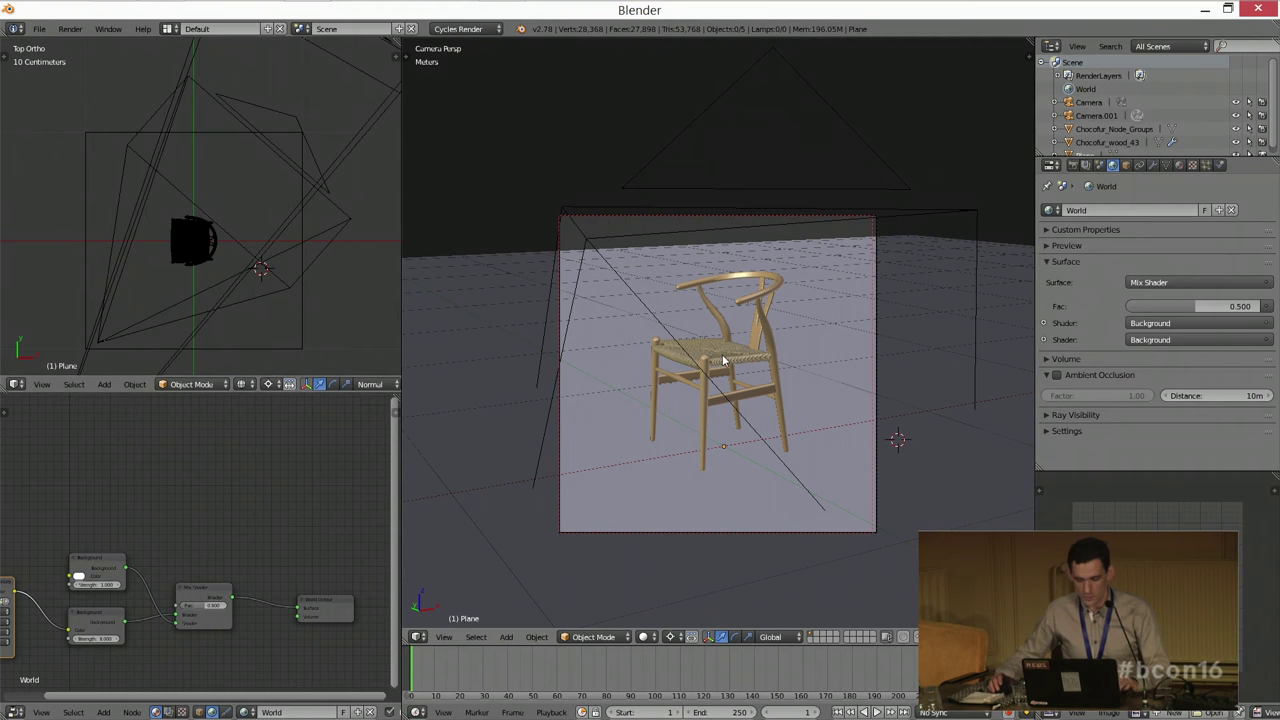
Step: Hide the chair and reset the 3D cursor to the scene origin
{"action": "middle_click_drag", "start_coordinate": [297, 511], "coordinate": [354, 496]}
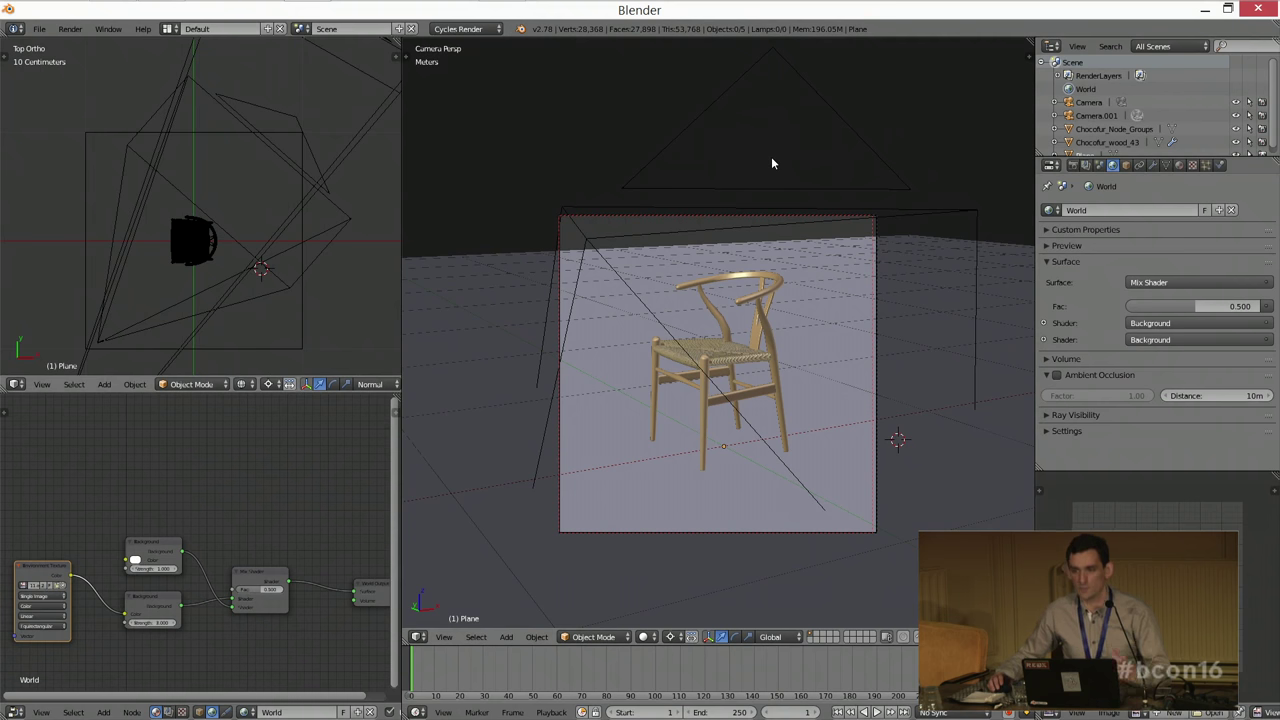
{"action": "right_click", "coordinate": [744, 357]}
{"action": "key", "text": "h"}
{"action": "scroll", "coordinate": [243, 257], "scroll_direction": "down", "scroll_amount": 3}
{"action": "key", "text": "shift+c"}
Step: Add a Suzanne monkey, scaled down, raised along Z and rotated
{"action": "key", "text": "shift+a"}
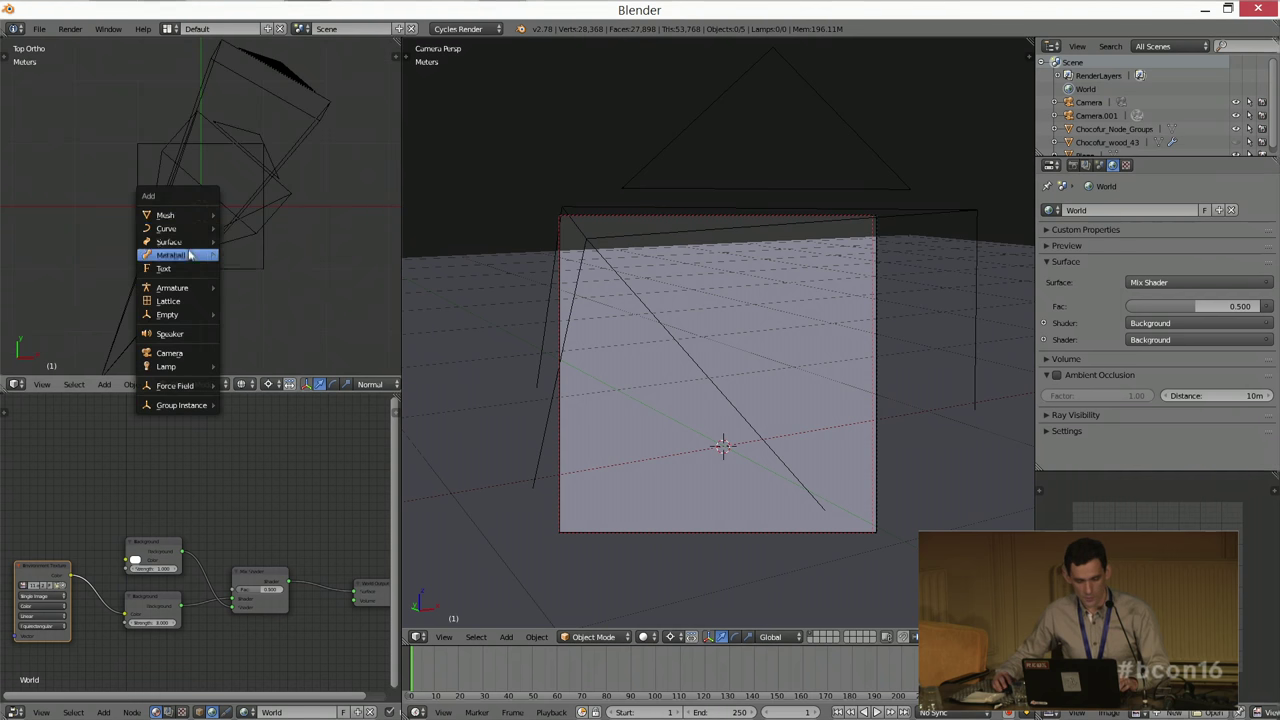
{"action": "mouse_move", "coordinate": [190, 215]}
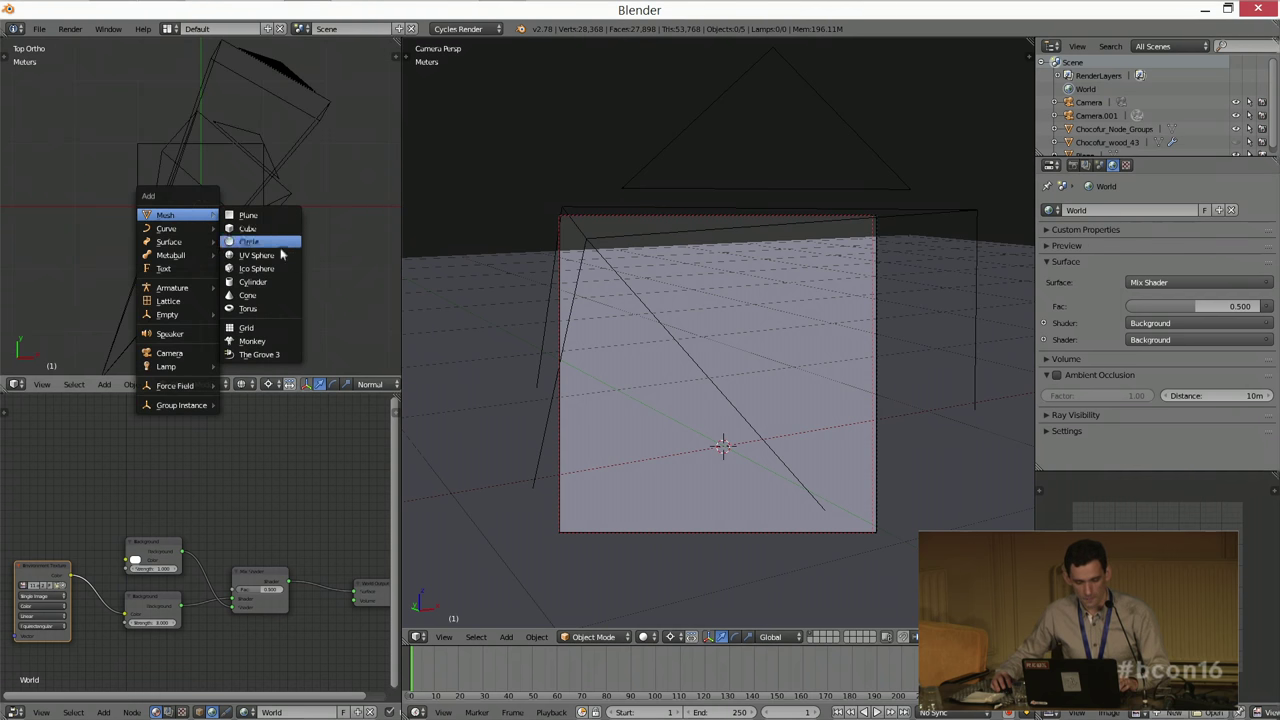
{"action": "left_click", "coordinate": [252, 341]}
{"action": "key", "text": "s"}
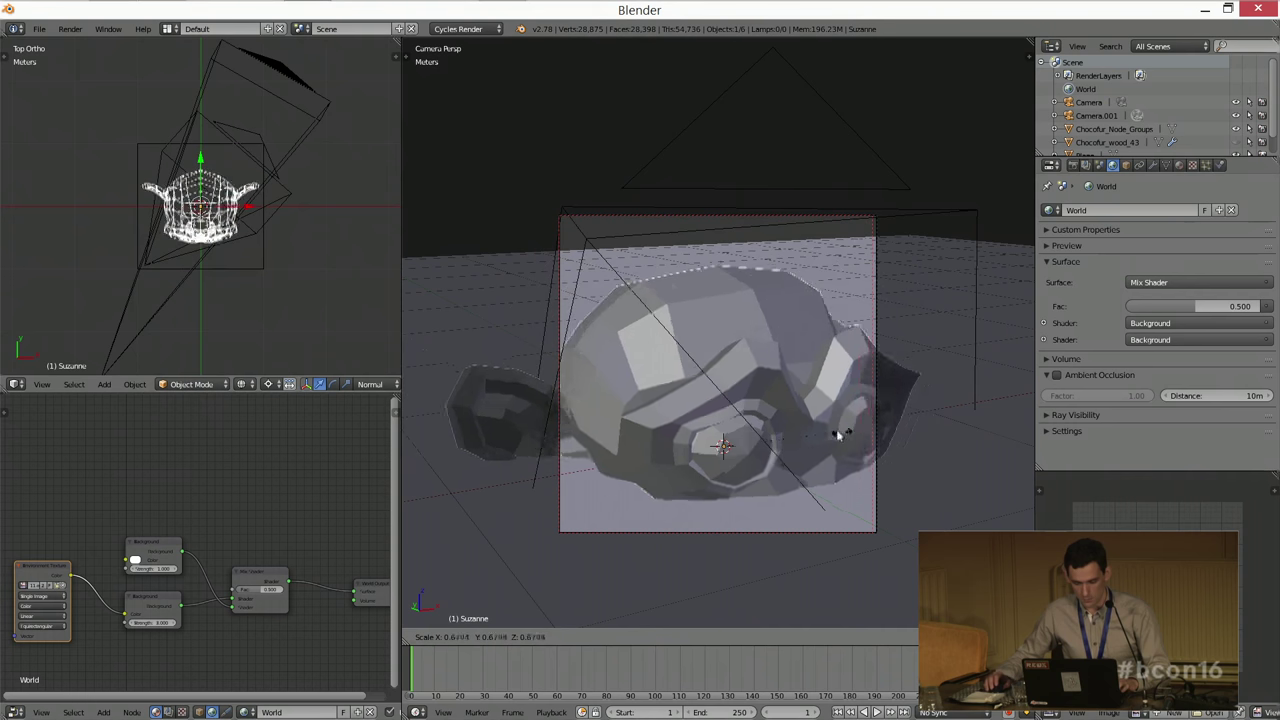
{"action": "left_click", "coordinate": [725, 390]}
{"action": "key", "text": "g"}
{"action": "key", "text": "z"}
{"action": "left_click", "coordinate": [725, 390]}
{"action": "key", "text": "r"}
{"action": "left_click", "coordinate": [752, 295]}
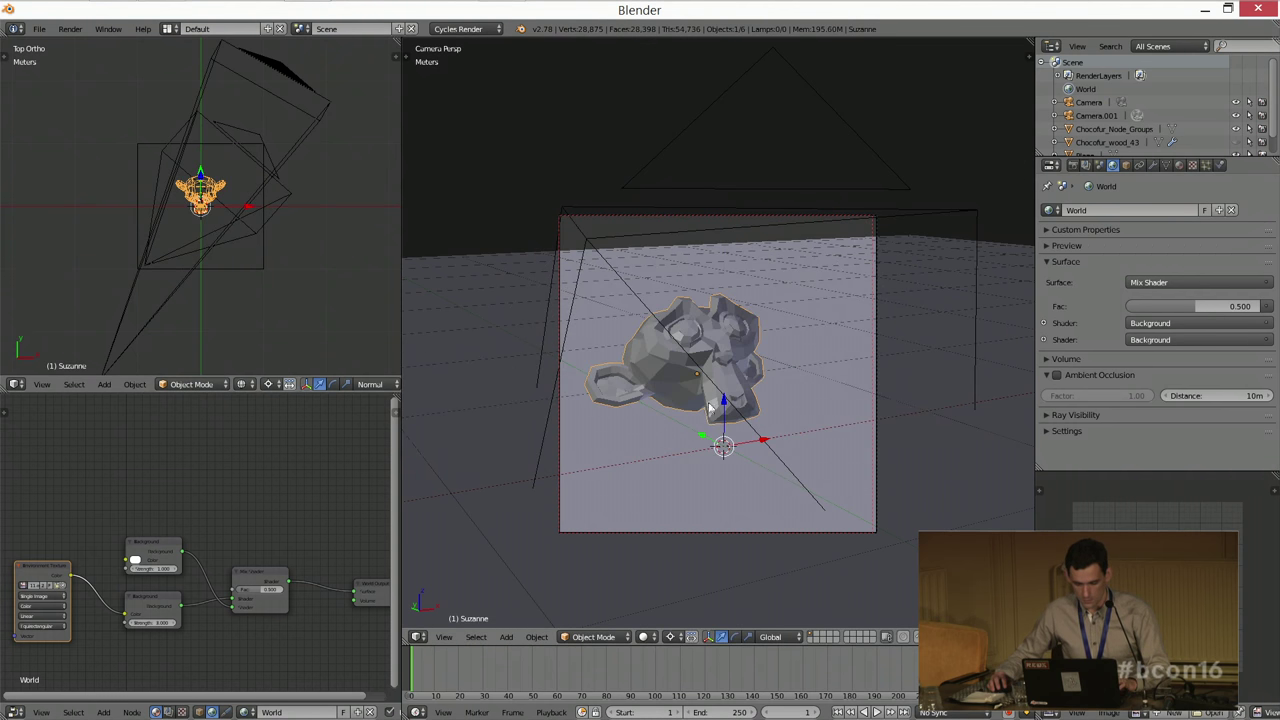
Step: Subdivide the monkey at level 2, turn it to face the camera, and shade it smooth
{"action": "key", "text": "ctrl+2"}
{"action": "key", "text": "r"}
{"action": "left_click", "coordinate": [676, 392]}
{"action": "key", "text": "t"}
{"action": "left_click", "coordinate": [438, 239]}
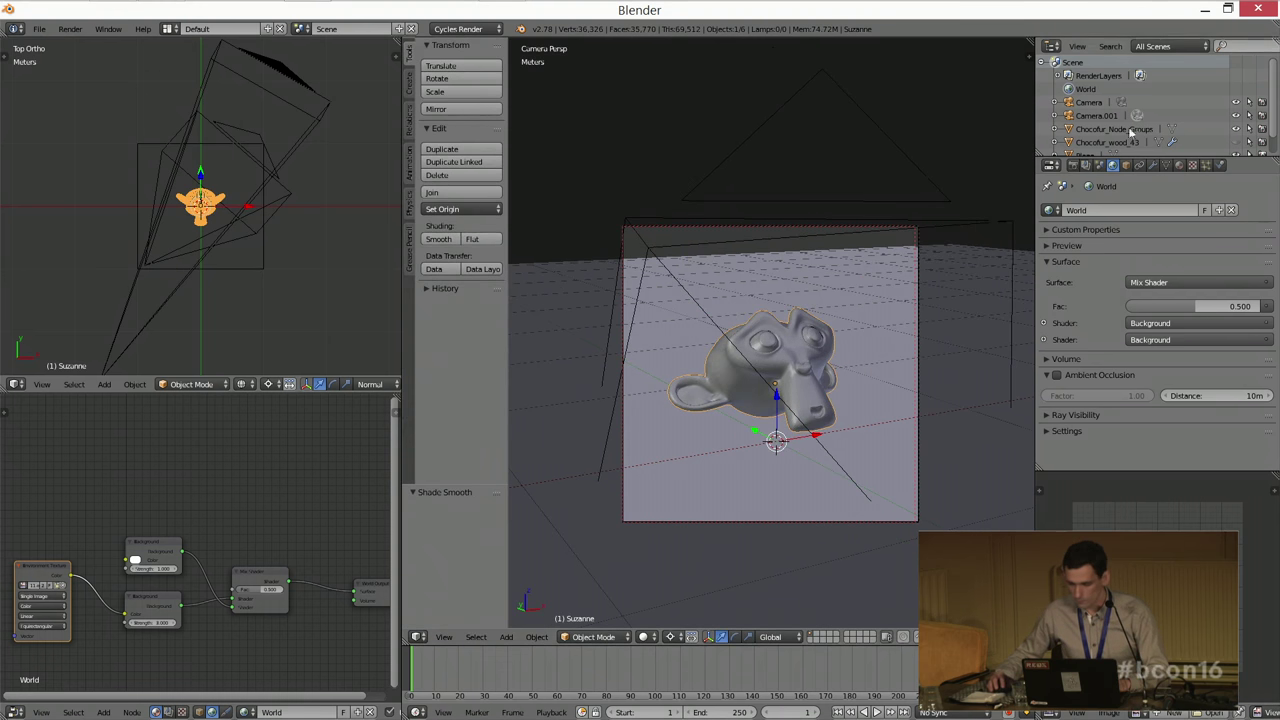
Step: Give the monkey a new material with a Glossy BSDF surface
{"action": "left_click", "coordinate": [1180, 165]}
{"action": "left_click", "coordinate": [1137, 250]}
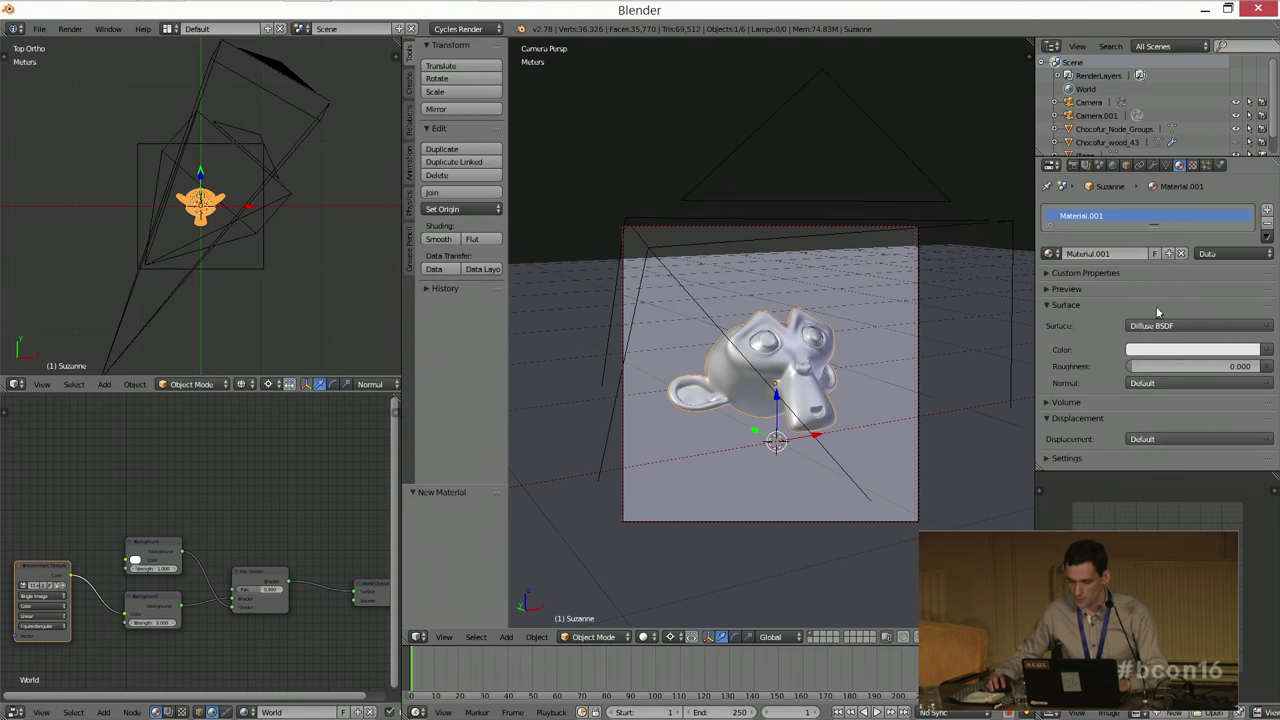
{"action": "left_click", "coordinate": [1157, 325]}
{"action": "left_click", "coordinate": [1055, 452]}
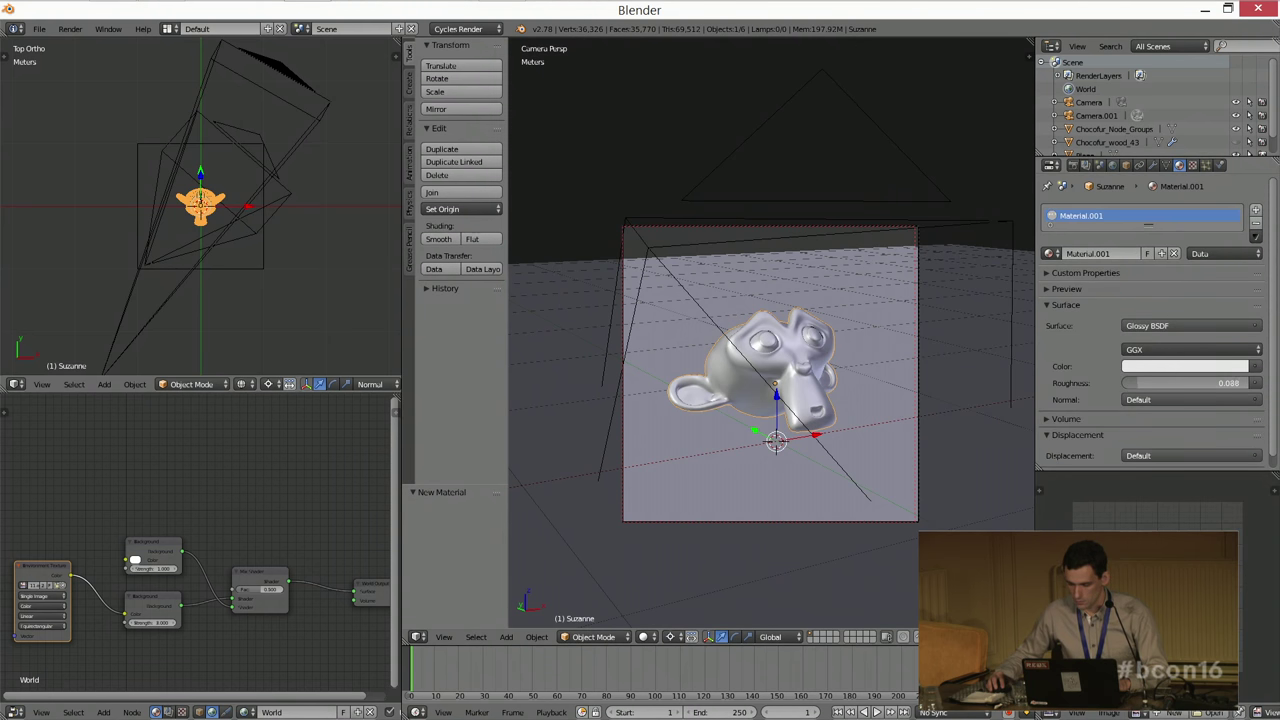
Step: Lower the monkey's glossy roughness to 0.016 and preview the scene rendered in Cycles
{"action": "left_click_drag", "start_coordinate": [1185, 383], "coordinate": [943, 393]}
{"action": "key", "text": "shift+z"}
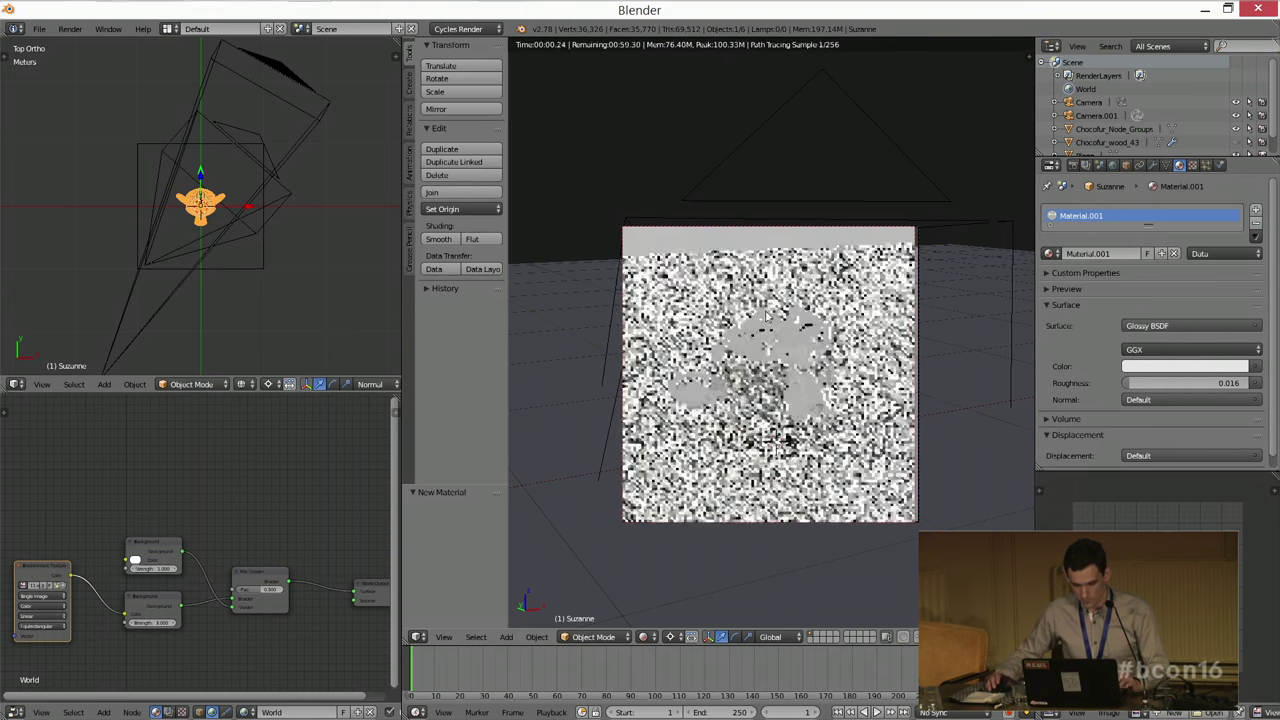
{"action": "scroll", "coordinate": [640, 420], "scroll_direction": "up", "scroll_amount": 1}
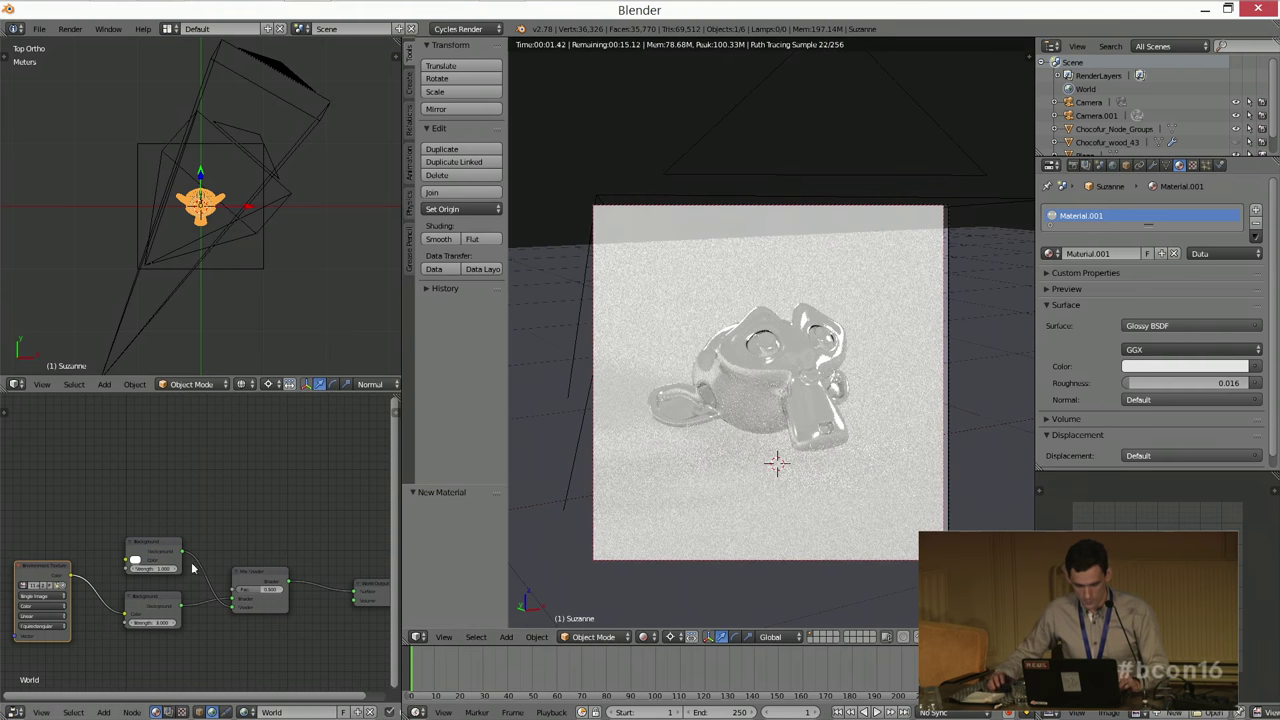
{"action": "scroll", "coordinate": [193, 568], "scroll_direction": "up", "scroll_amount": 3}
Step: Connect the Mix Shader output to World Output's Surface and recentre on the Environment Texture node
{"action": "left_click_drag", "start_coordinate": [108, 591], "coordinate": [363, 579]}
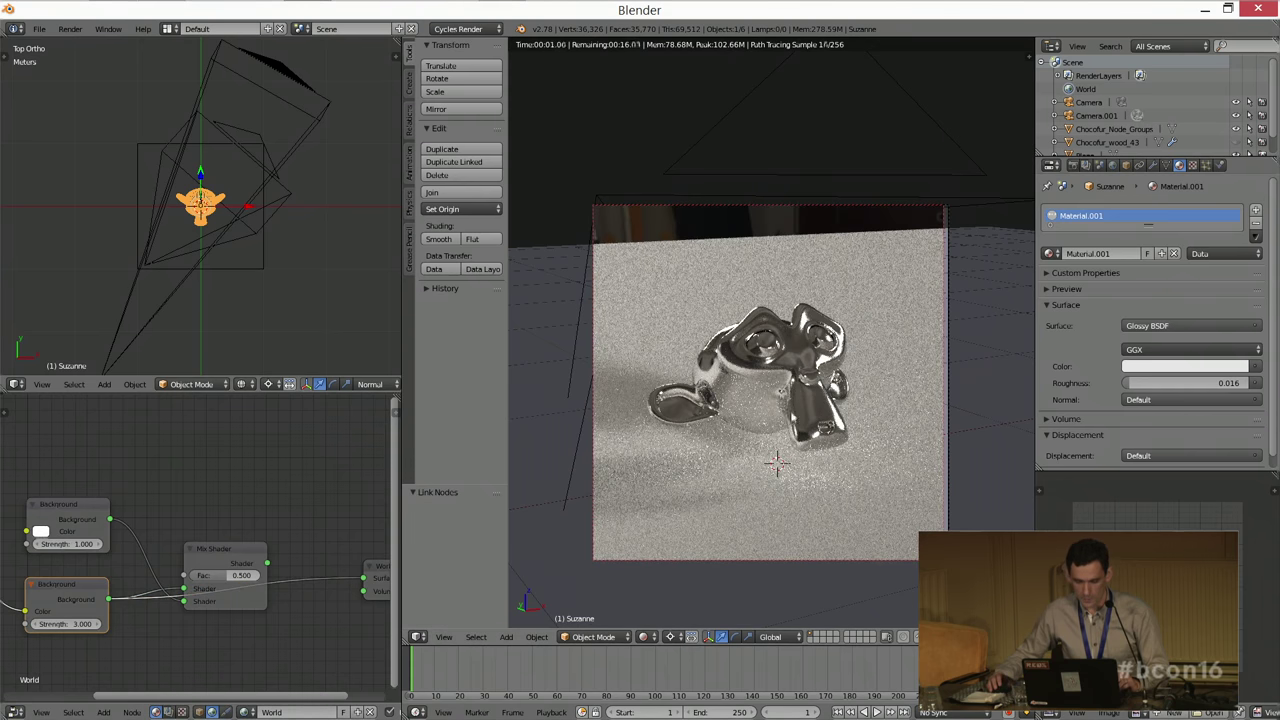
{"action": "scroll", "coordinate": [770, 405], "scroll_direction": "up", "scroll_amount": 2}
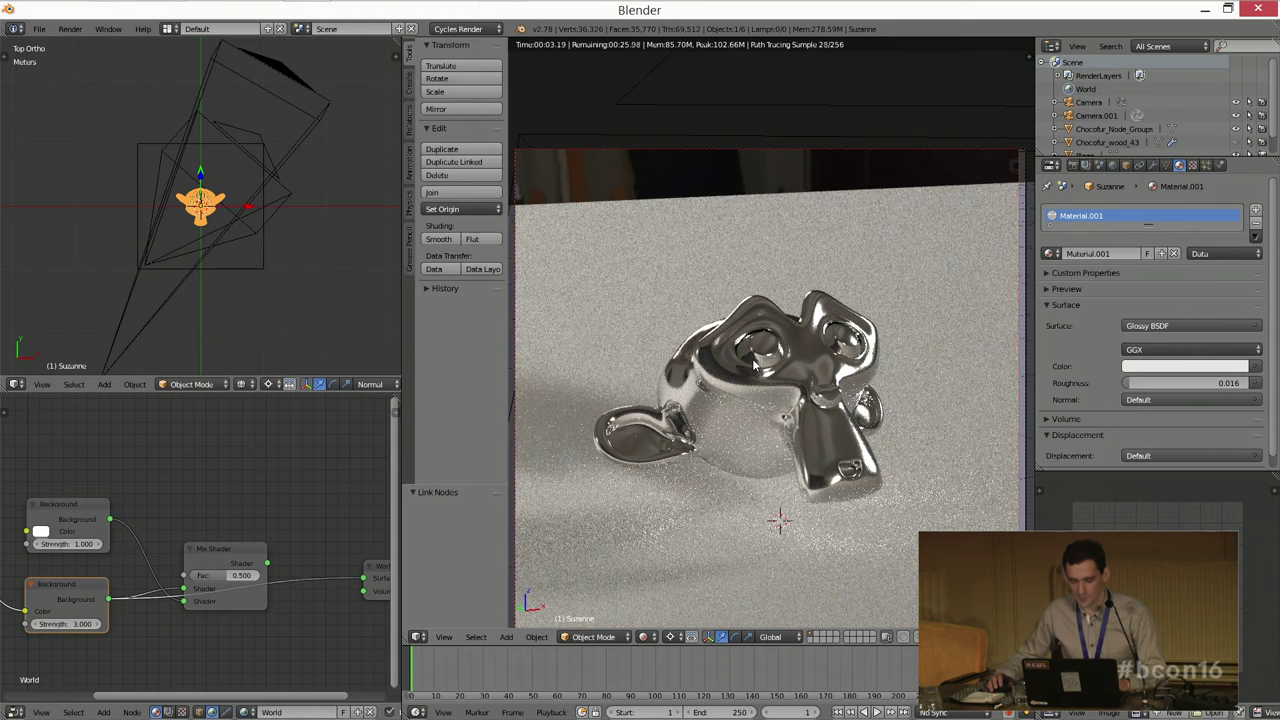
{"action": "scroll", "coordinate": [755, 365], "scroll_direction": "down", "scroll_amount": 1}
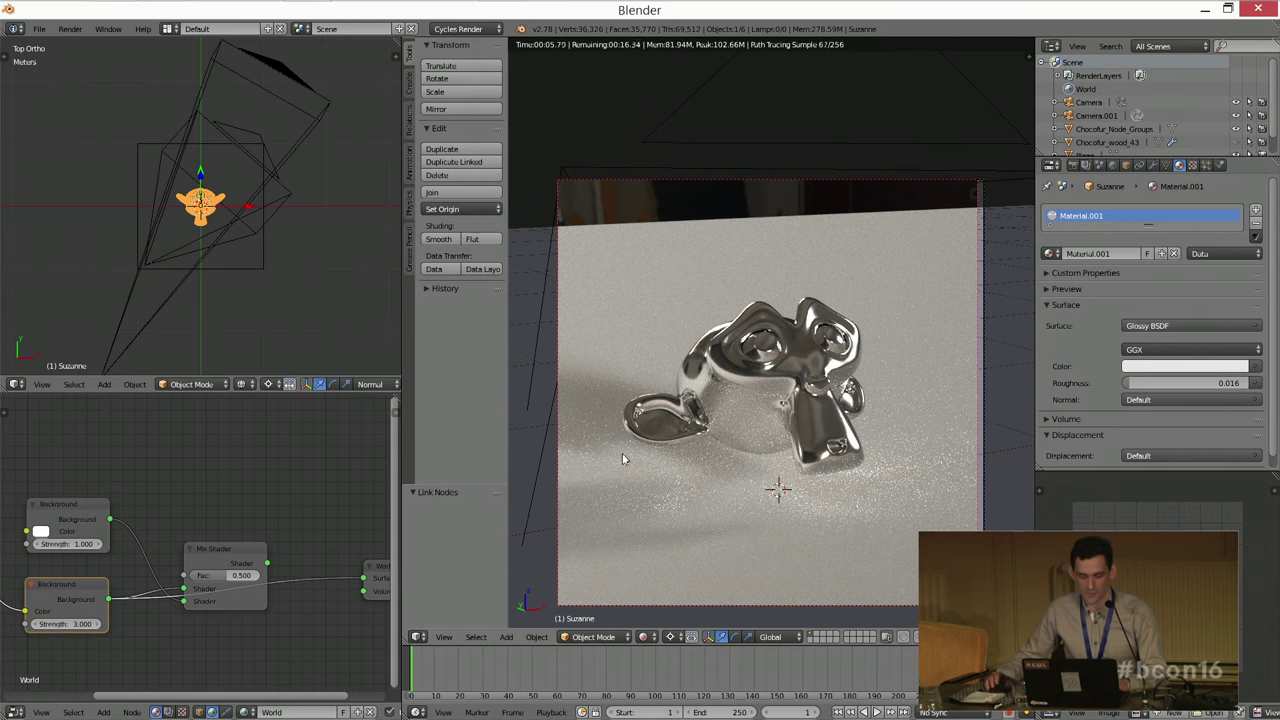
{"action": "middle_click_drag", "start_coordinate": [203, 540], "coordinate": [150, 545]}
{"action": "left_click_drag", "start_coordinate": [217, 568], "coordinate": [313, 583]}
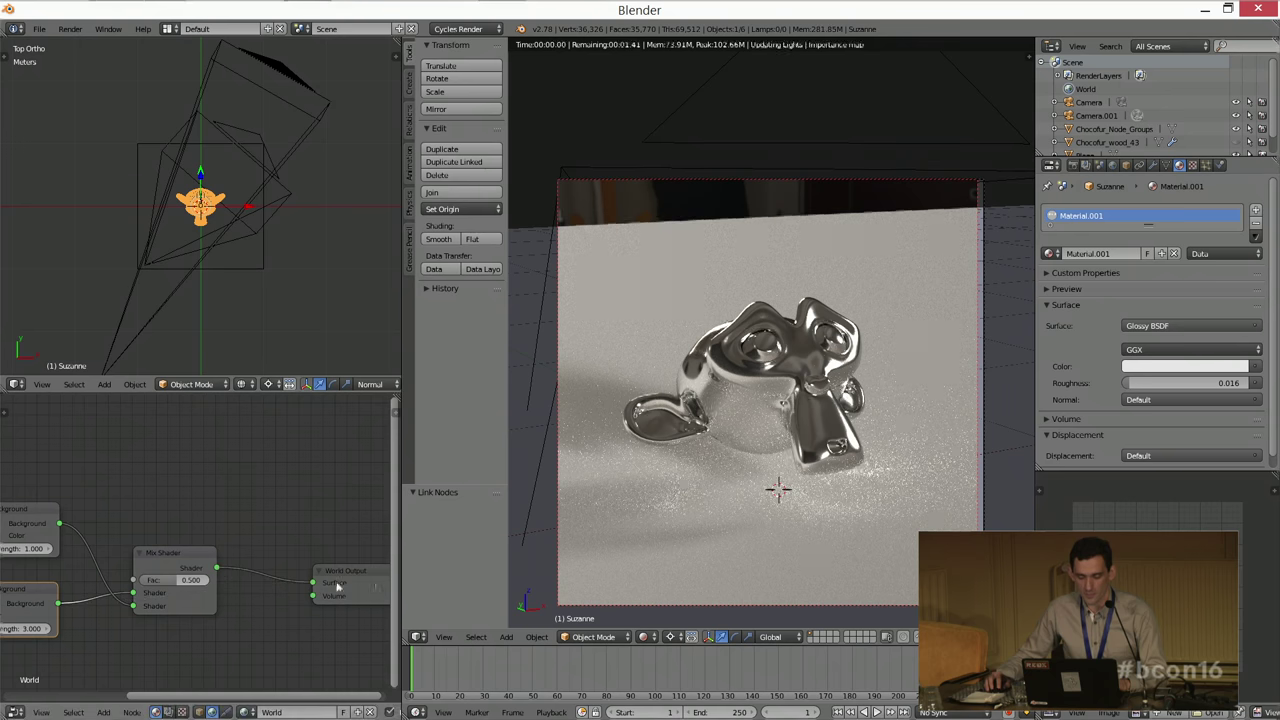
{"action": "middle_click_drag", "start_coordinate": [5, 551], "coordinate": [196, 565]}
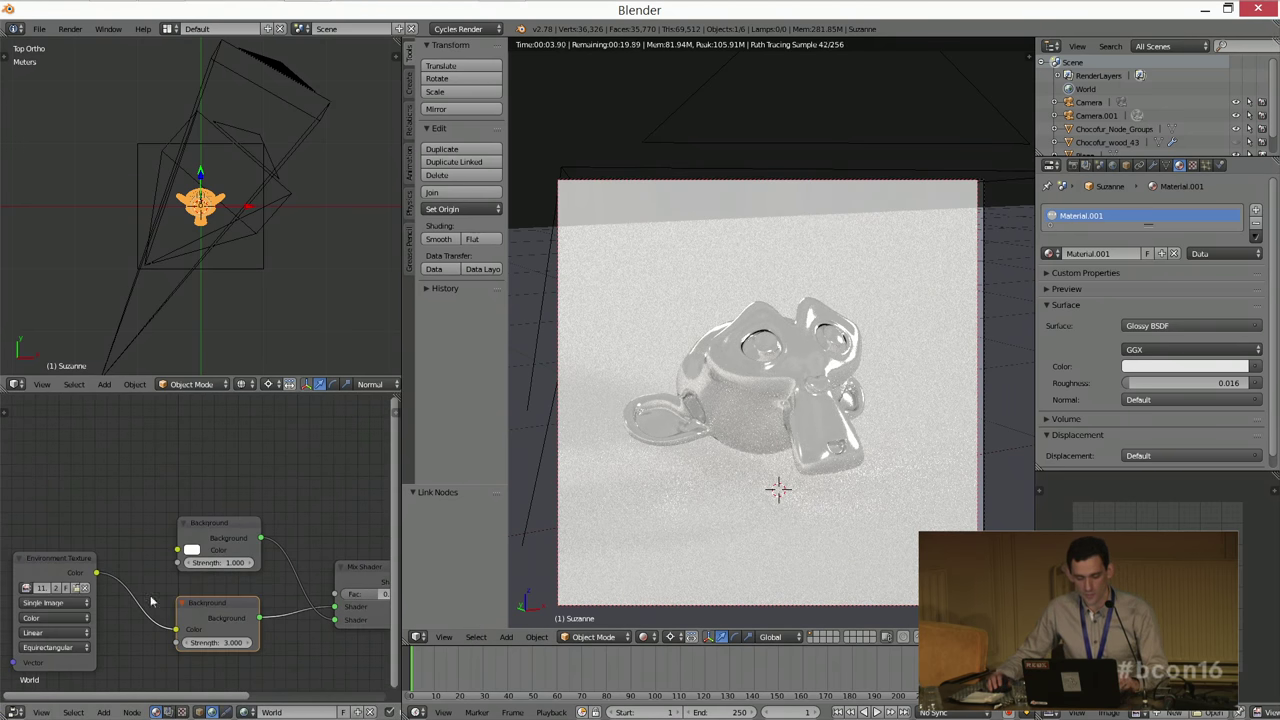
{"action": "left_click", "coordinate": [57, 571]}
{"action": "middle_click_drag", "start_coordinate": [206, 504], "coordinate": [246, 537]}
Step: Add a Light Path node to the world tree, above the Background nodes
{"action": "key", "text": "shift+space"}
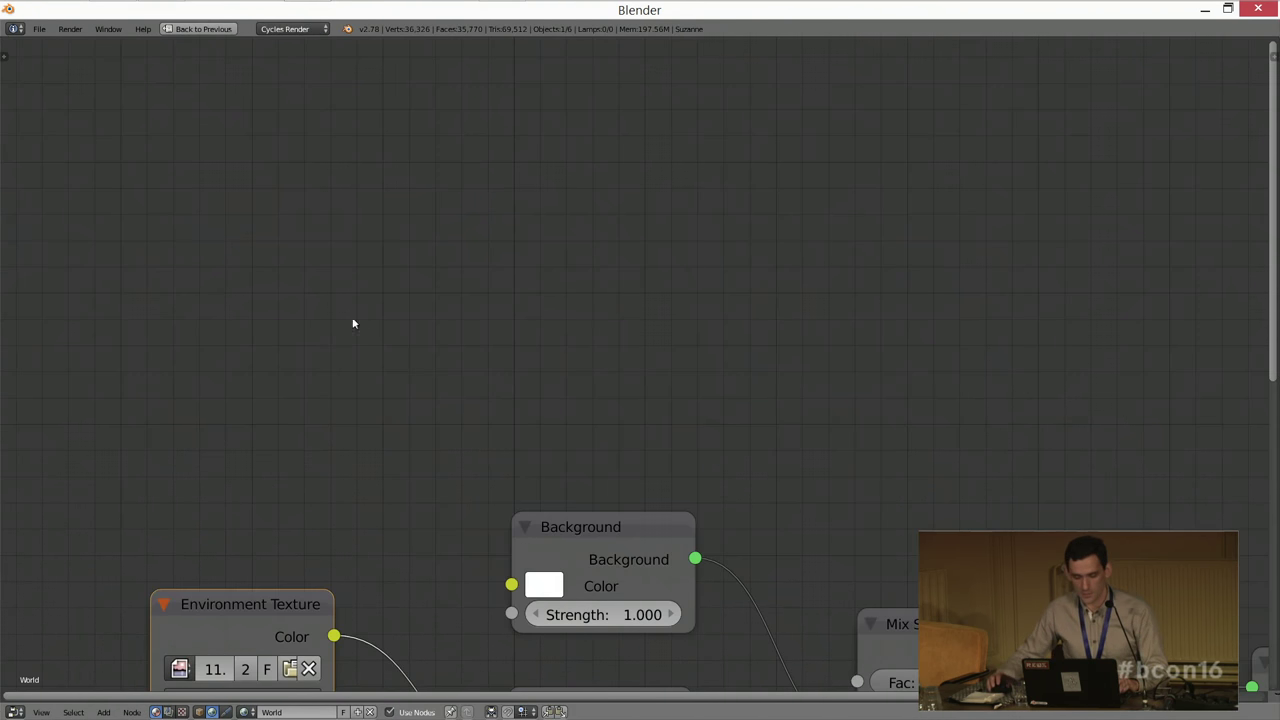
{"action": "key", "text": "shift+a"}
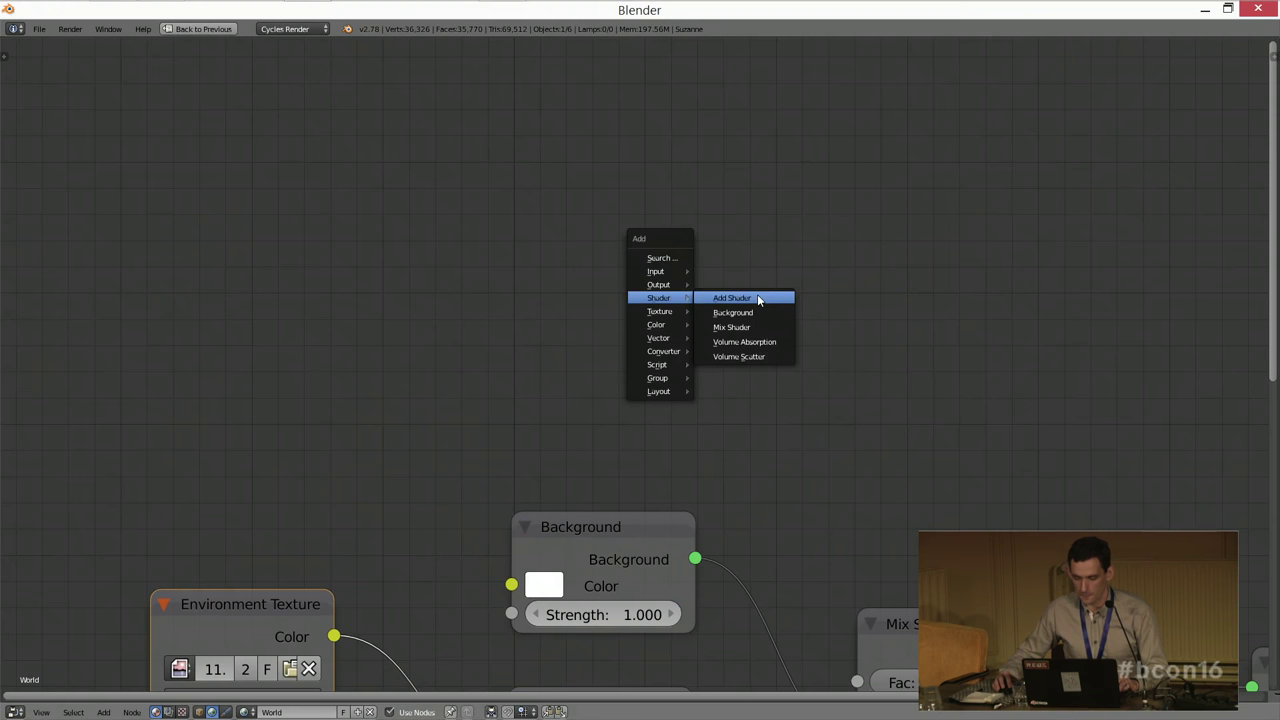
{"action": "mouse_move", "coordinate": [655, 271]}
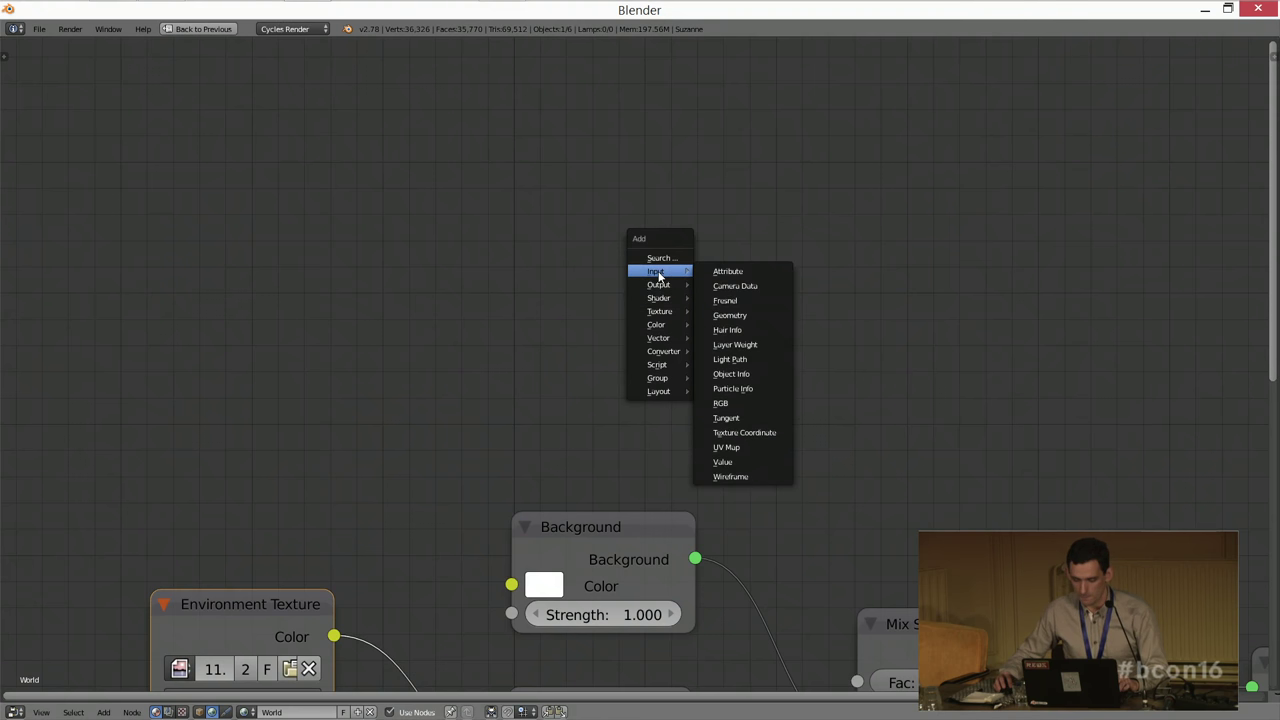
{"action": "left_click", "coordinate": [739, 360]}
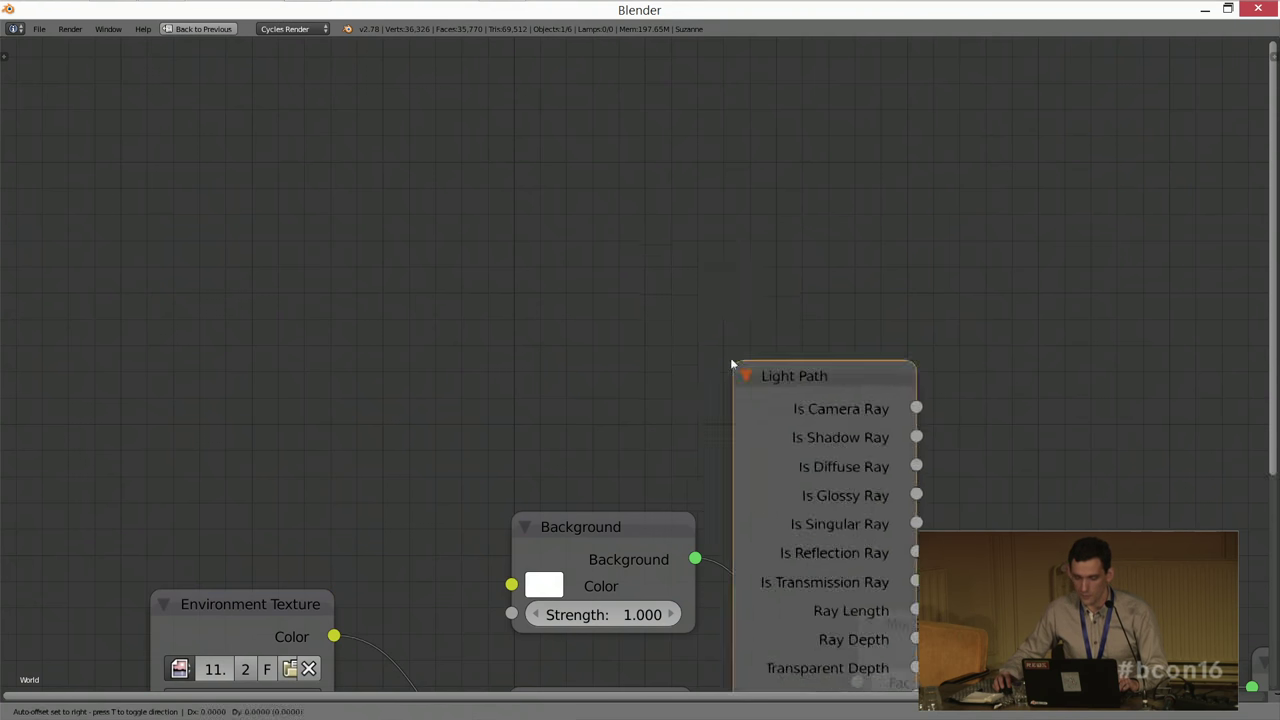
{"action": "left_click", "coordinate": [518, 103]}
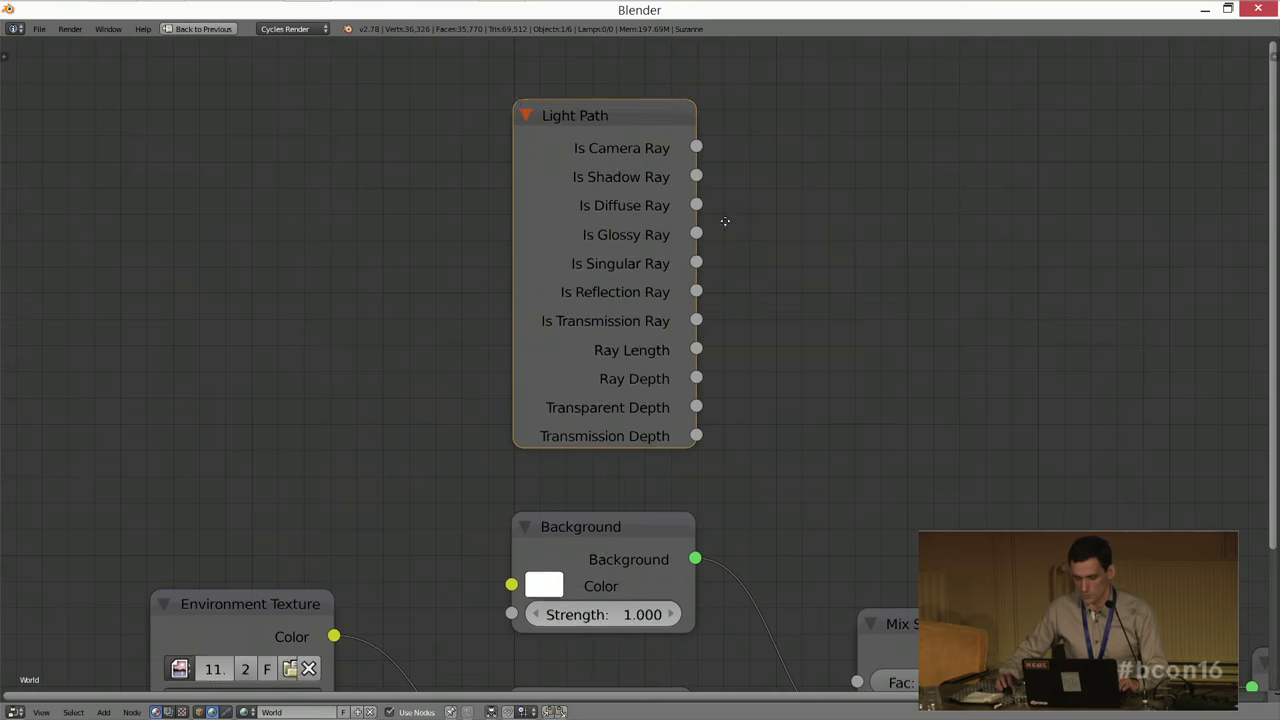
Step: Connect the Light Path's Is Glossy Ray output to the Mix Shader's Fac input
{"action": "middle_click_drag", "start_coordinate": [725, 221], "coordinate": [529, 200]}
{"action": "scroll", "coordinate": [558, 206], "scroll_direction": "down", "scroll_amount": 1}
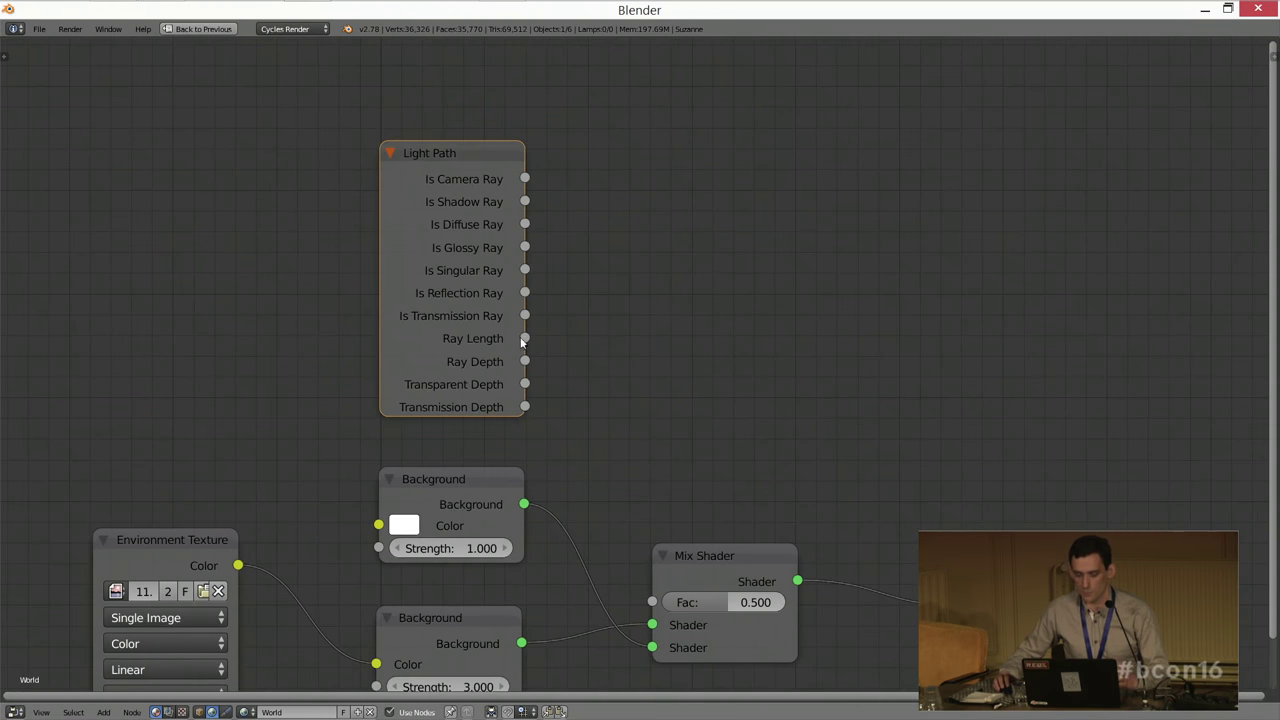
{"action": "middle_click_drag", "start_coordinate": [521, 342], "coordinate": [510, 281]}
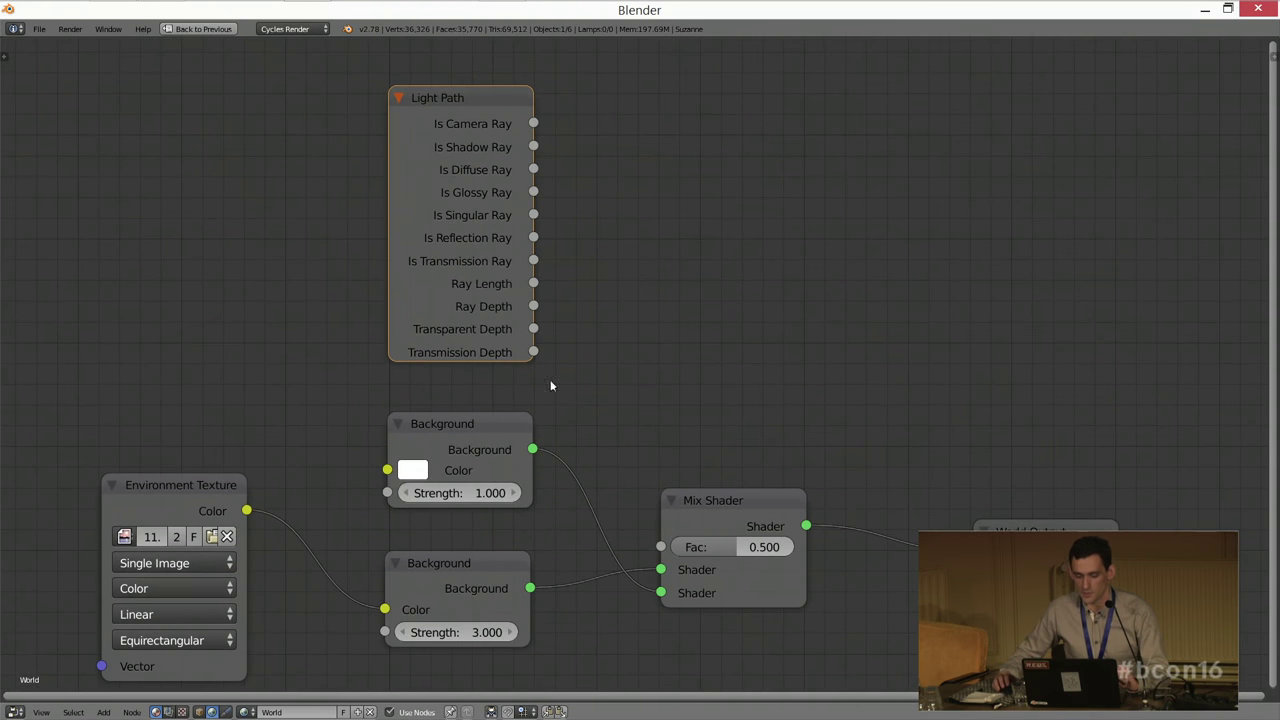
{"action": "left_click", "coordinate": [736, 515]}
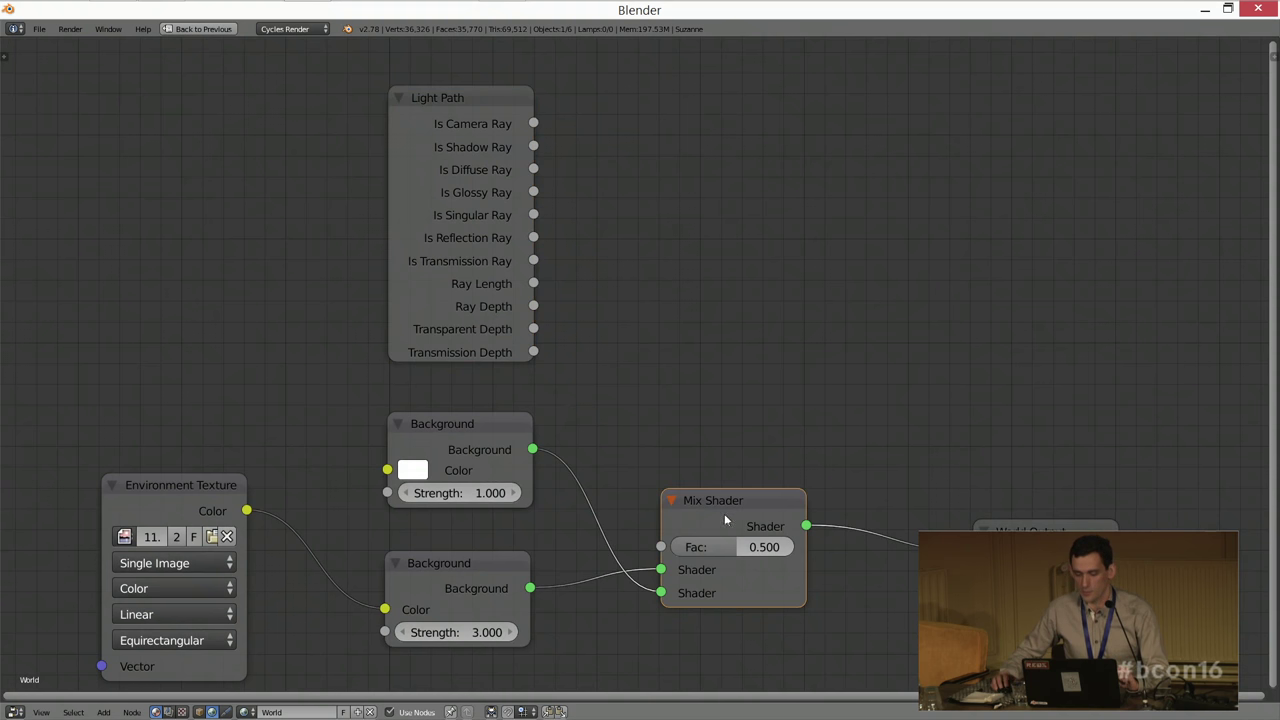
{"action": "left_click", "coordinate": [456, 568]}
{"action": "left_click", "coordinate": [495, 458]}
{"action": "left_click_drag", "start_coordinate": [665, 598], "coordinate": [661, 570]}
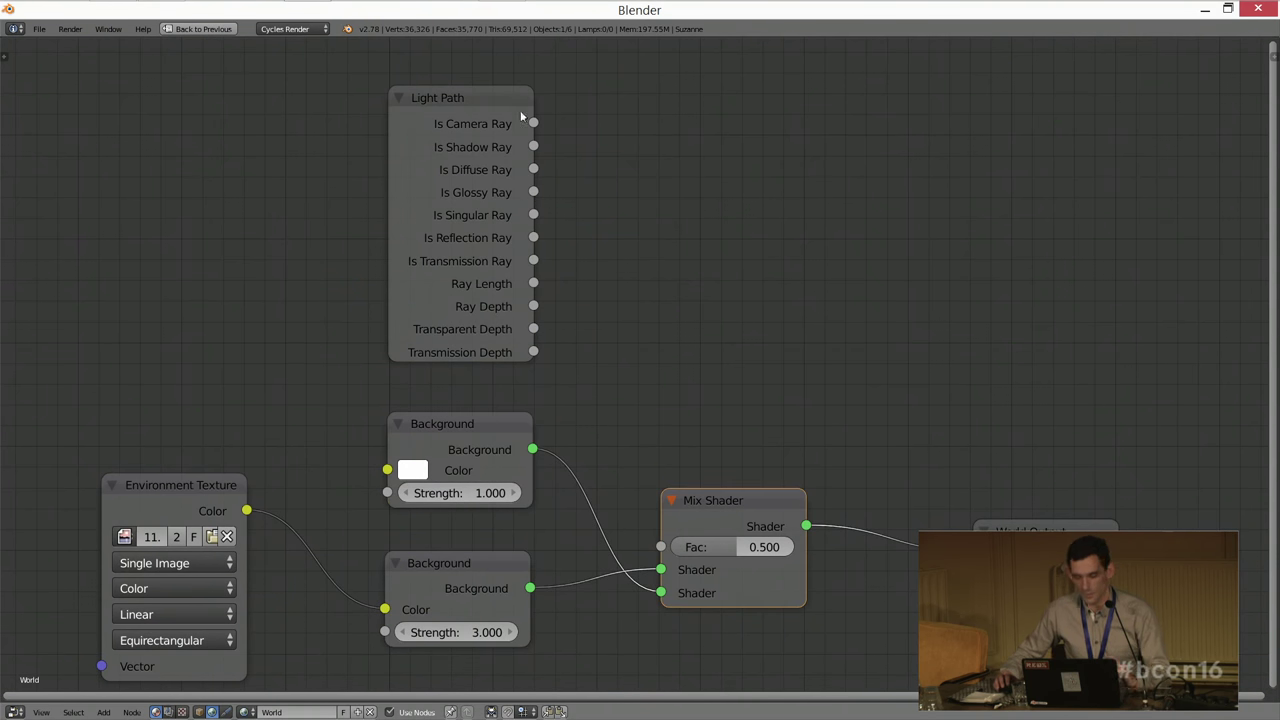
{"action": "left_click_drag", "start_coordinate": [533, 192], "coordinate": [602, 322]}
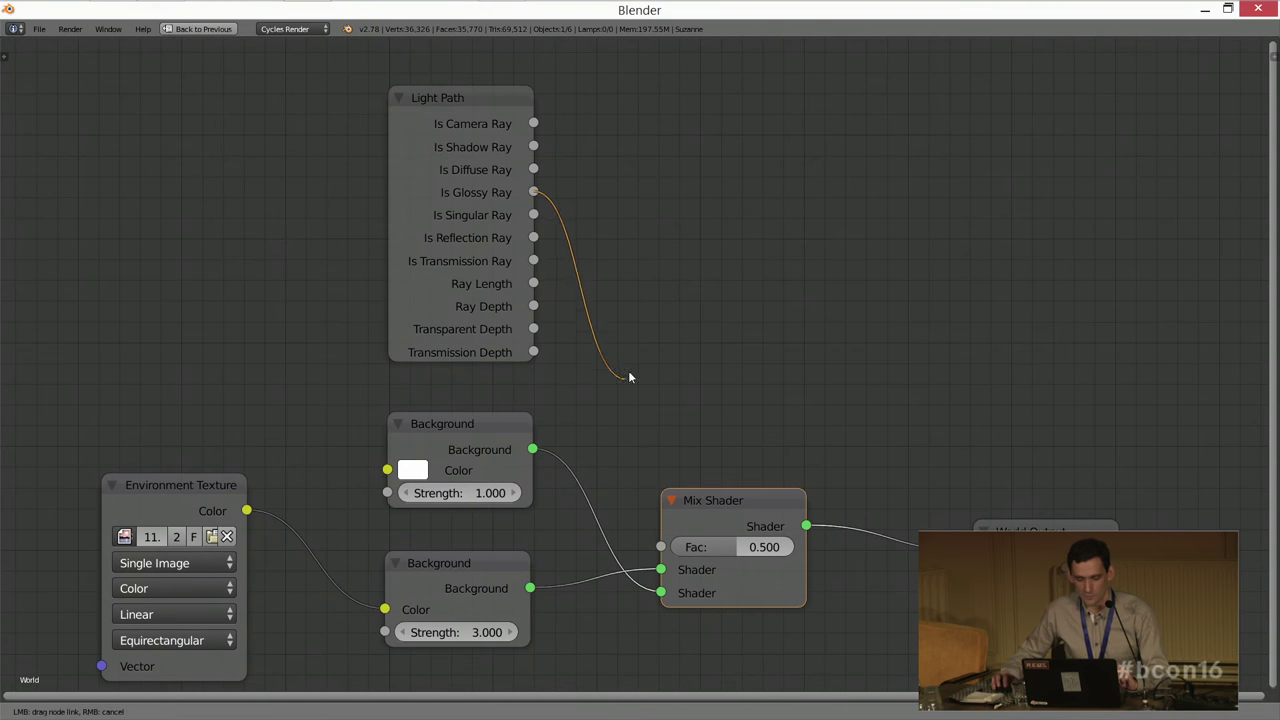
{"action": "left_click_drag", "start_coordinate": [558, 470], "coordinate": [660, 547]}
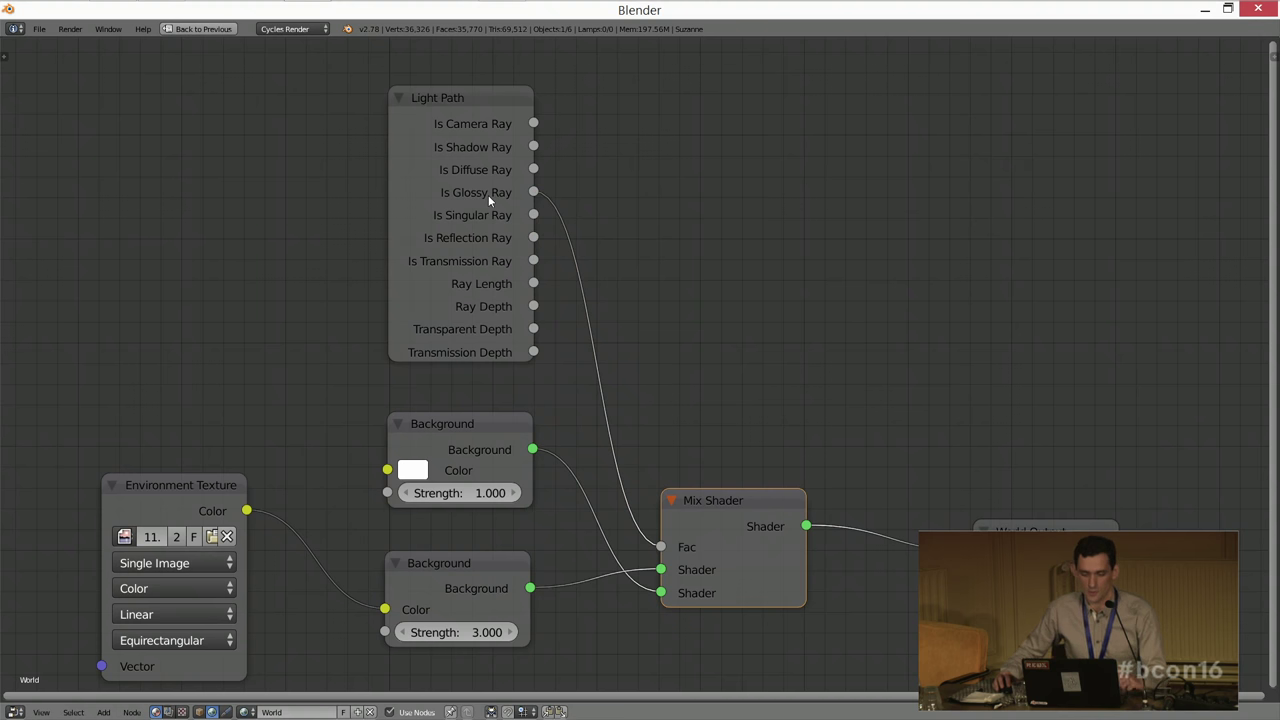
Step: Plug the lower Background node into the Mix Shader's second Shader input
{"action": "key", "text": "ctrl+Up"}
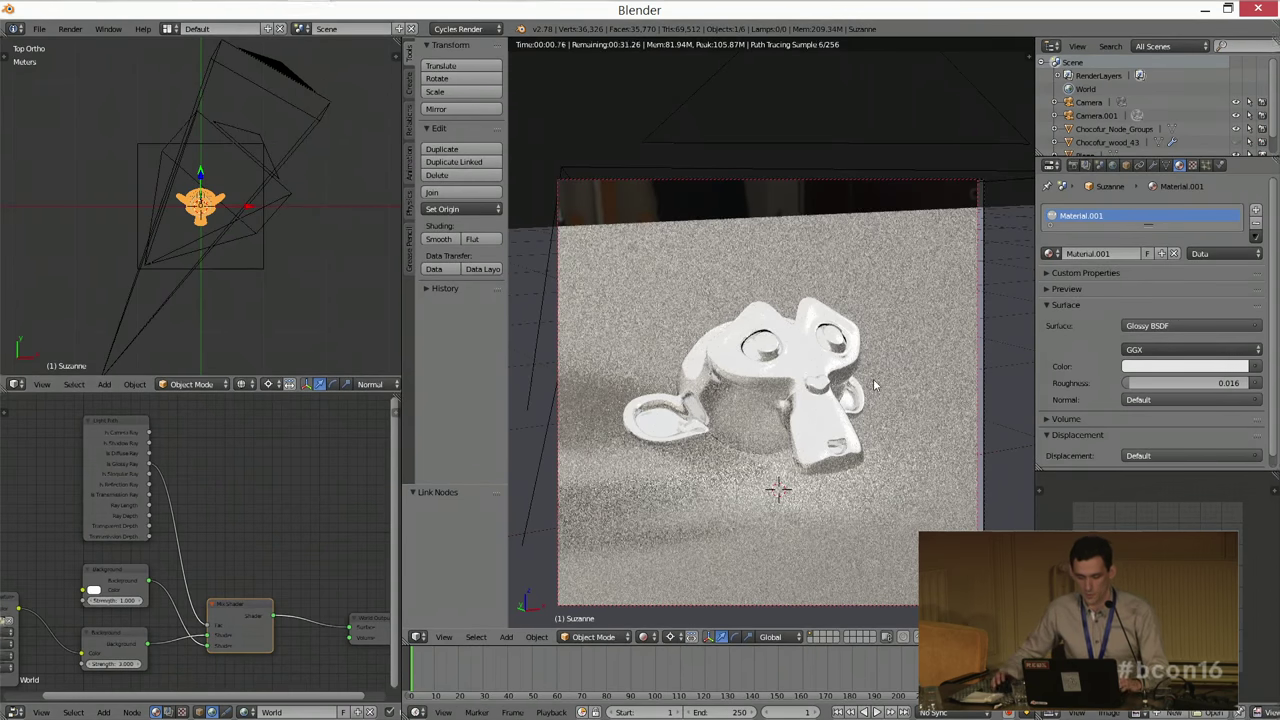
{"action": "scroll", "coordinate": [175, 520], "scroll_direction": "up", "scroll_amount": 4}
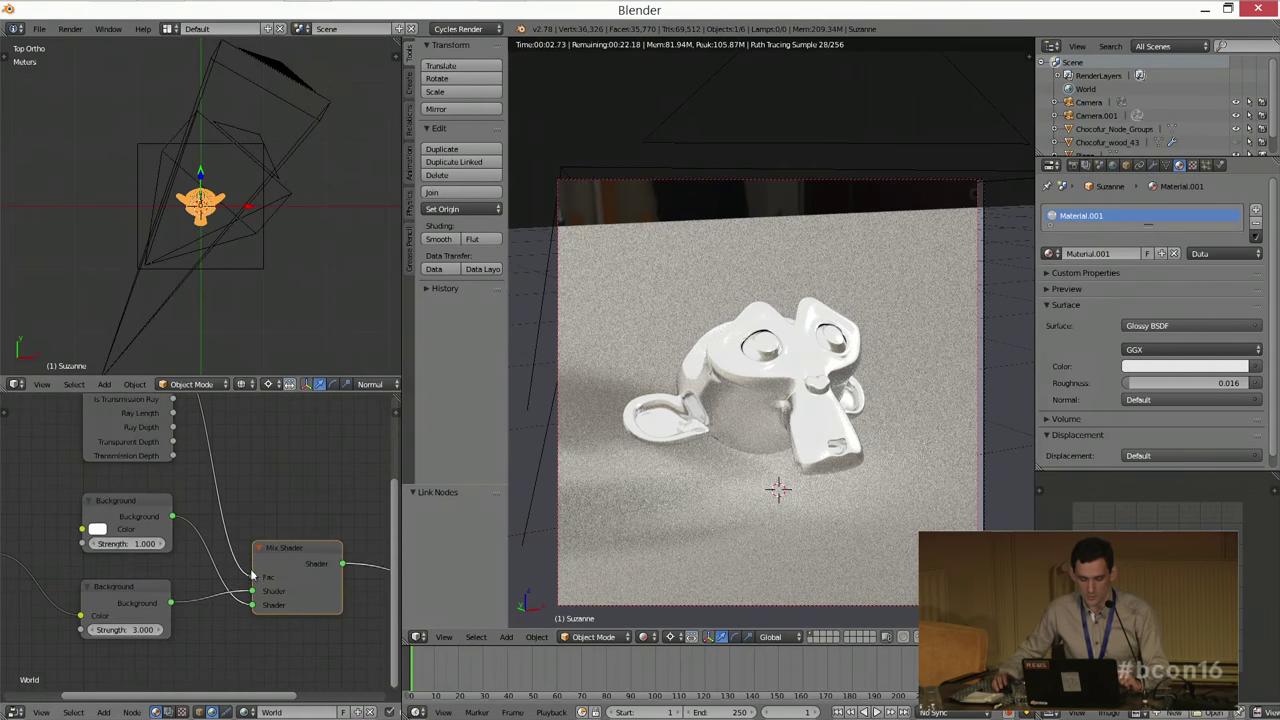
{"action": "left_click_drag", "start_coordinate": [268, 608], "coordinate": [267, 621]}
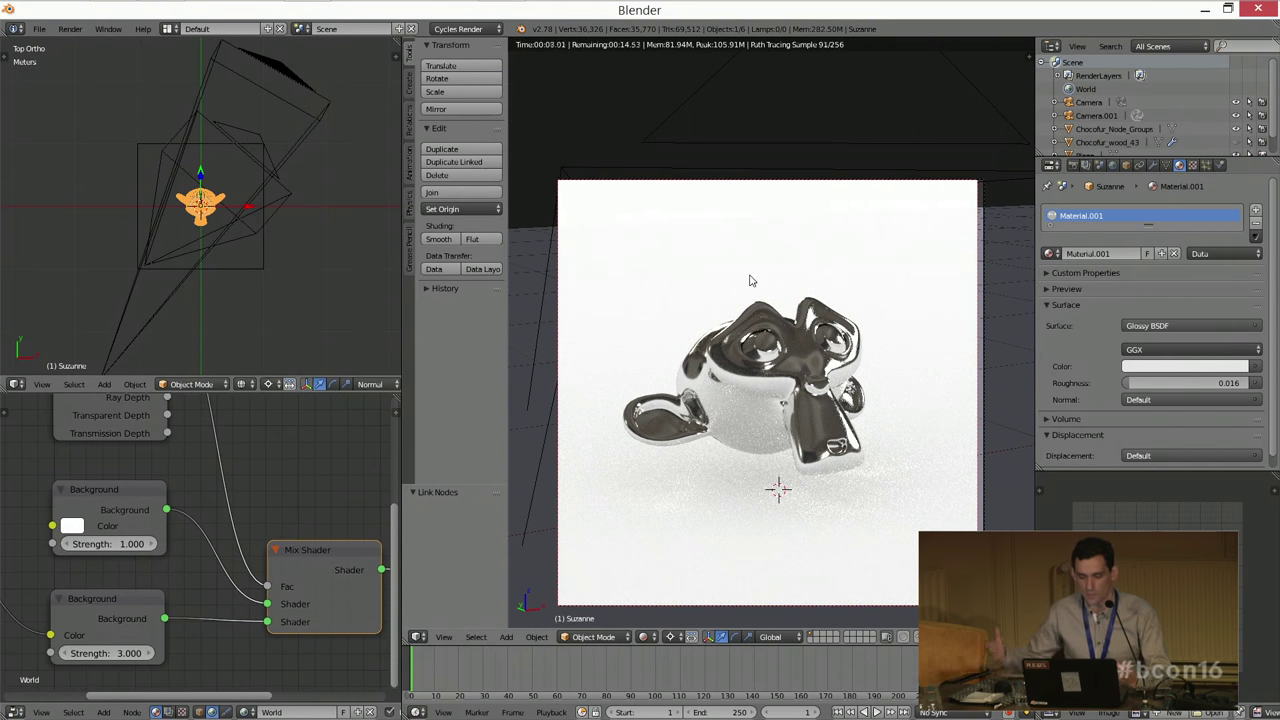
{"action": "scroll", "coordinate": [245, 522], "scroll_direction": "down", "scroll_amount": 3}
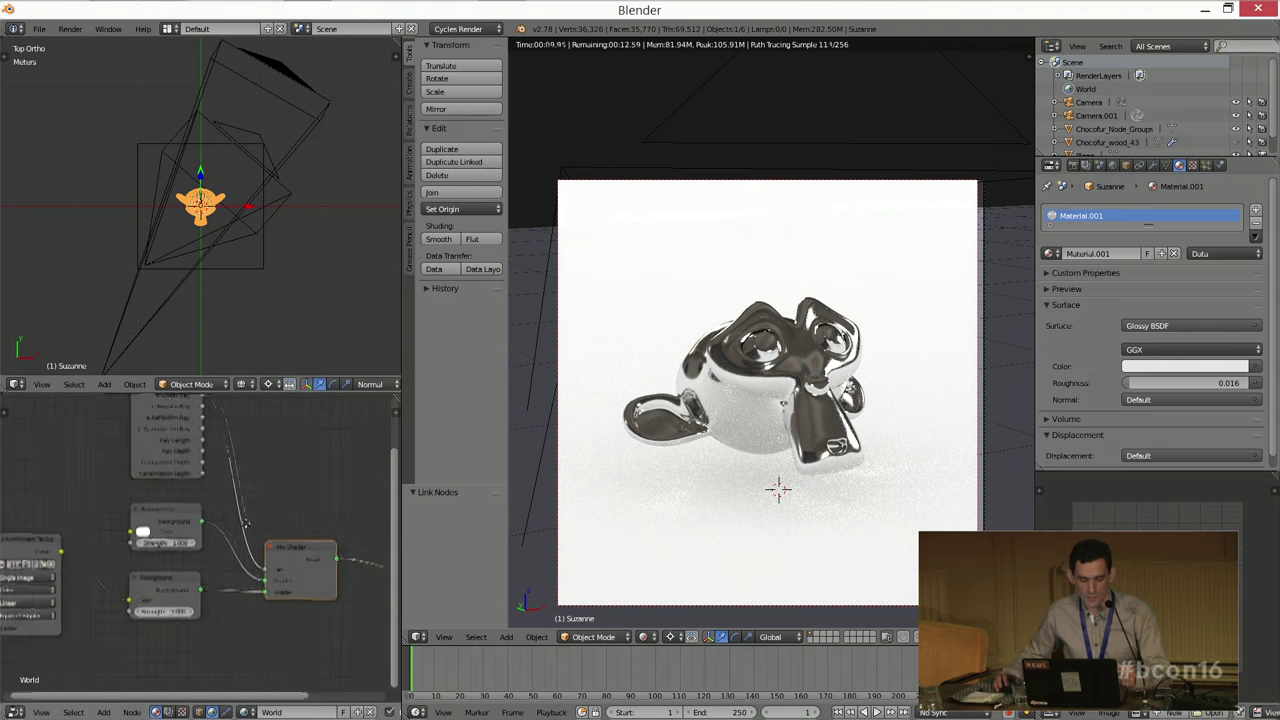
{"action": "scroll", "coordinate": [245, 523], "scroll_direction": "up", "scroll_amount": 5, "text": "ctrl"}
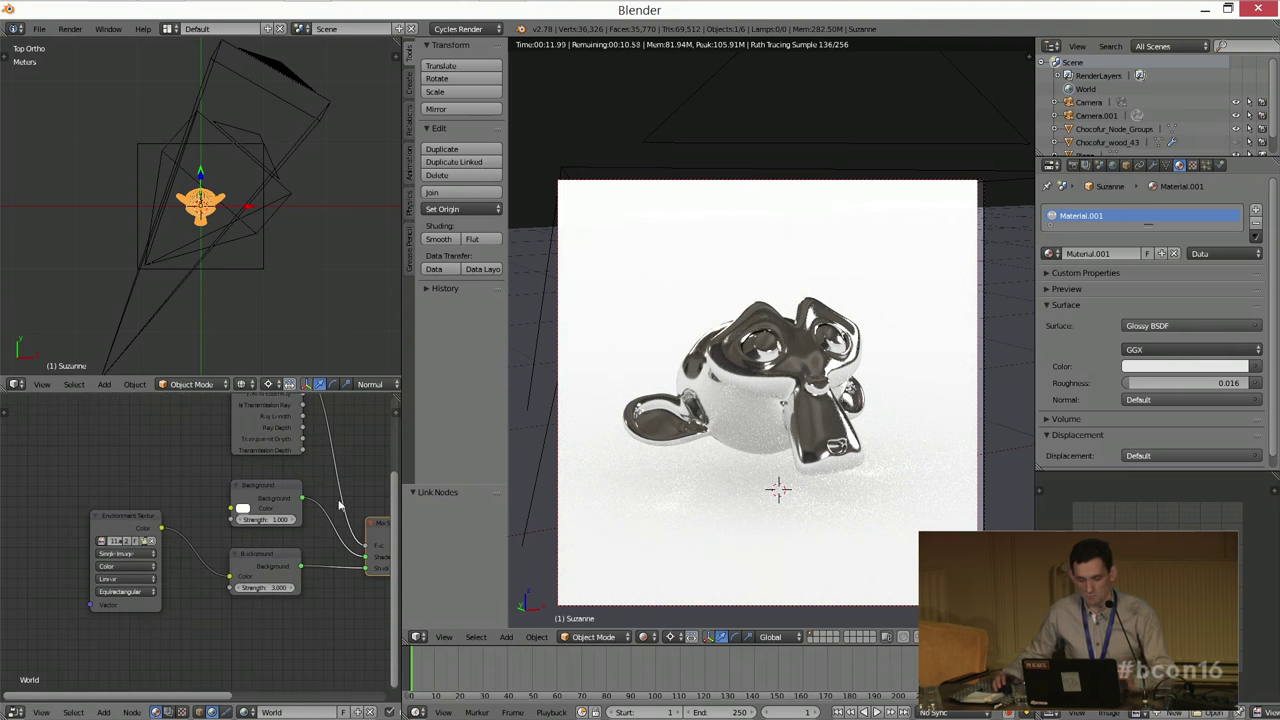
Step: Return the viewport to solid shading and maximize the node editor on the Environment Texture
{"action": "key", "text": "shift+z"}
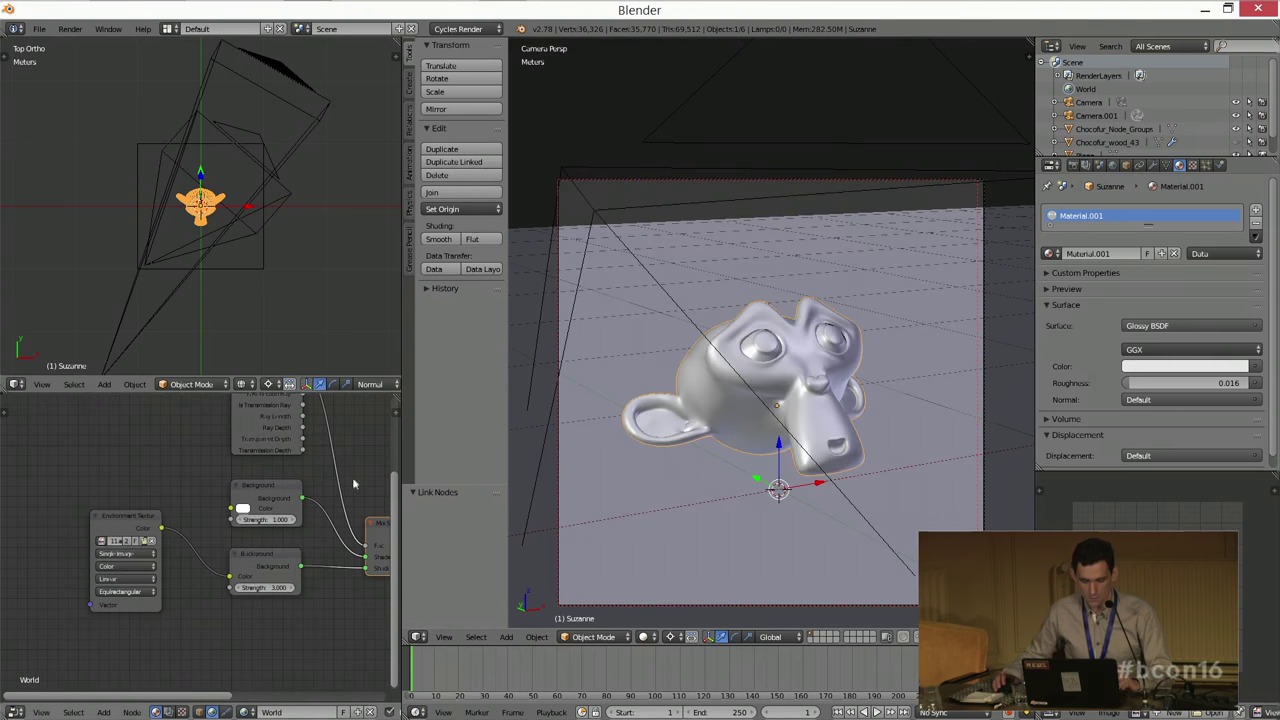
{"action": "key", "text": "ctrl+Up"}
{"action": "scroll", "coordinate": [315, 490], "scroll_direction": "down", "scroll_amount": 1}
{"action": "middle_click_drag", "start_coordinate": [326, 468], "coordinate": [500, 409]}
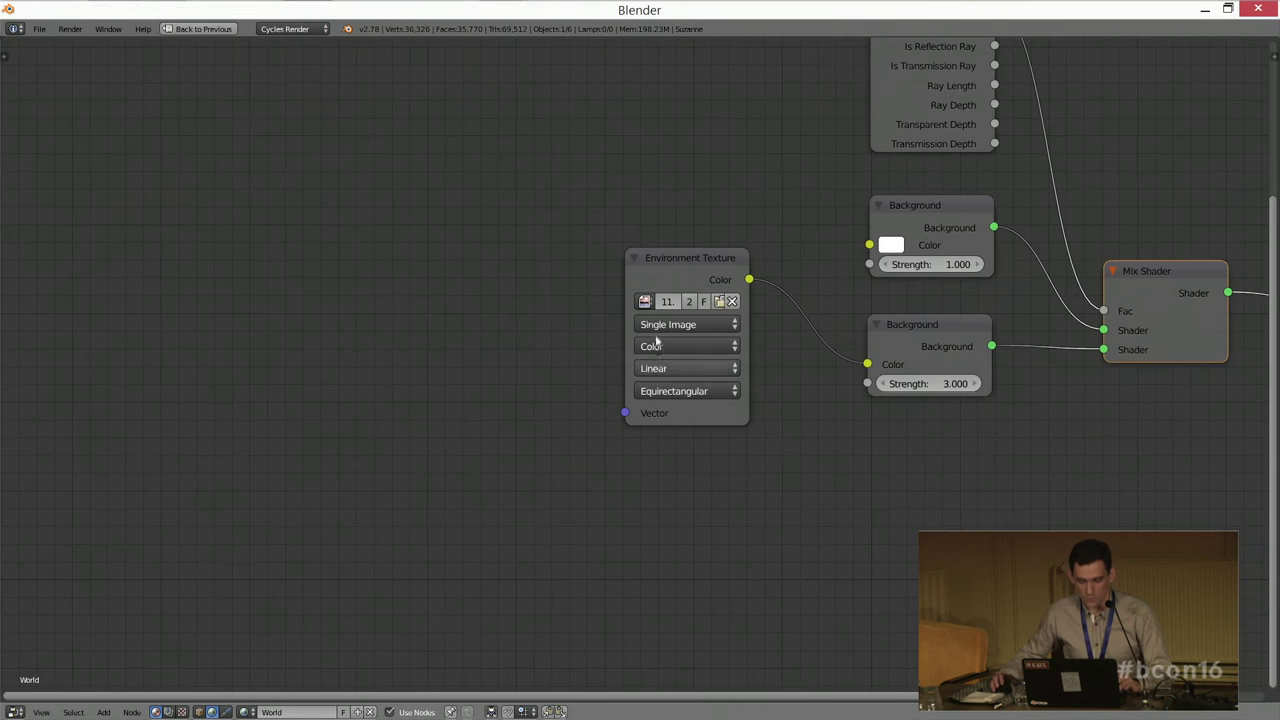
{"action": "left_click_drag", "start_coordinate": [659, 288], "coordinate": [654, 292]}
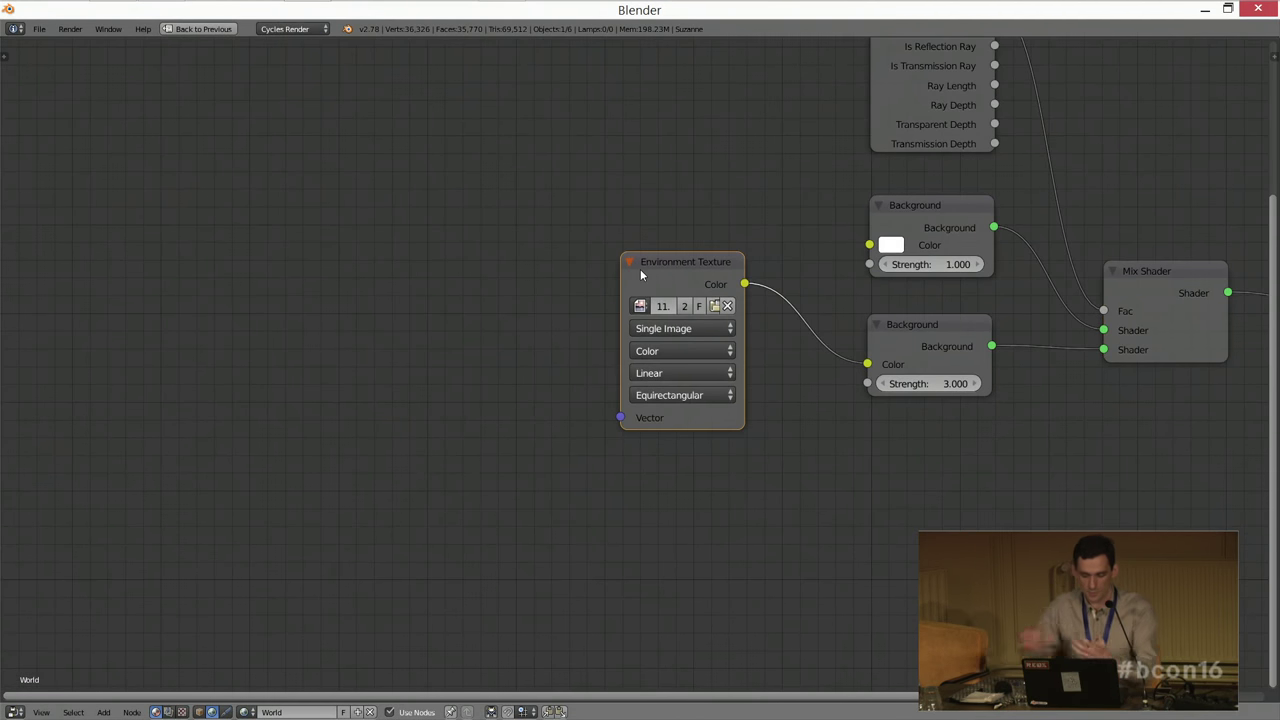
Step: Add a Texture Coordinate node and link Generated to the Environment Texture's Vector input
{"action": "key", "text": "shift+a"}
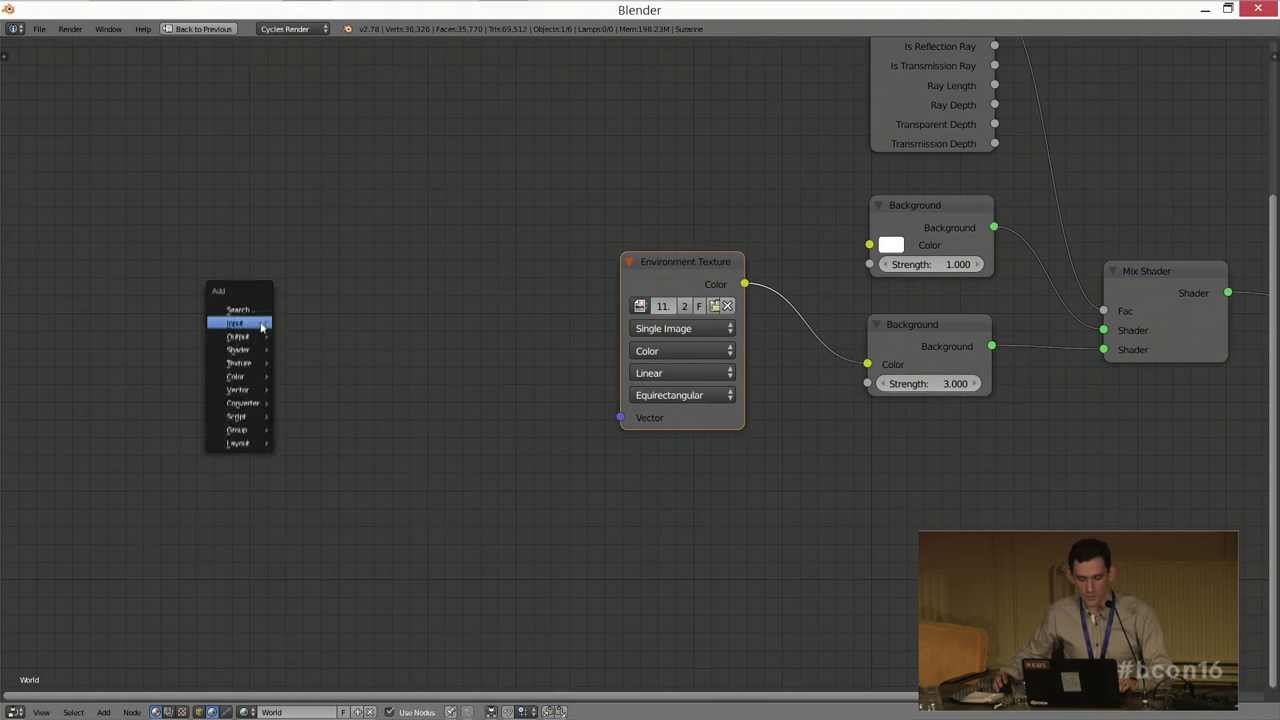
{"action": "mouse_move", "coordinate": [237, 354]}
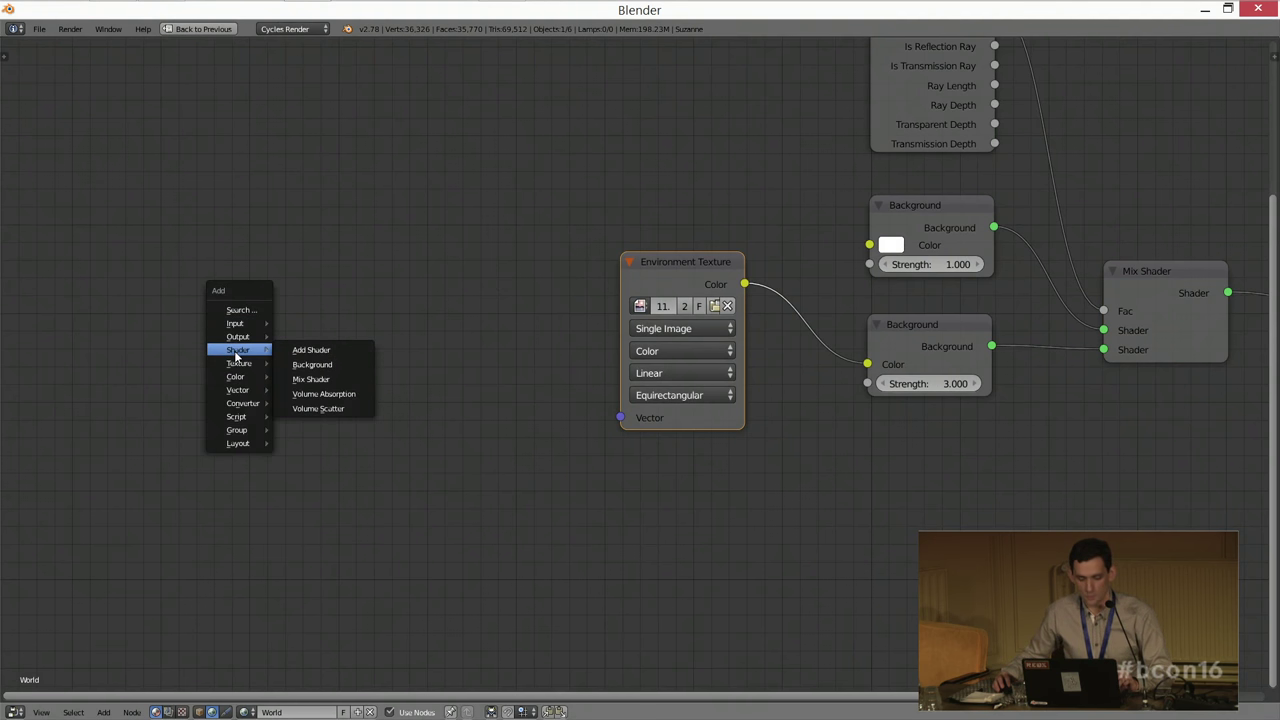
{"action": "mouse_move", "coordinate": [237, 323]}
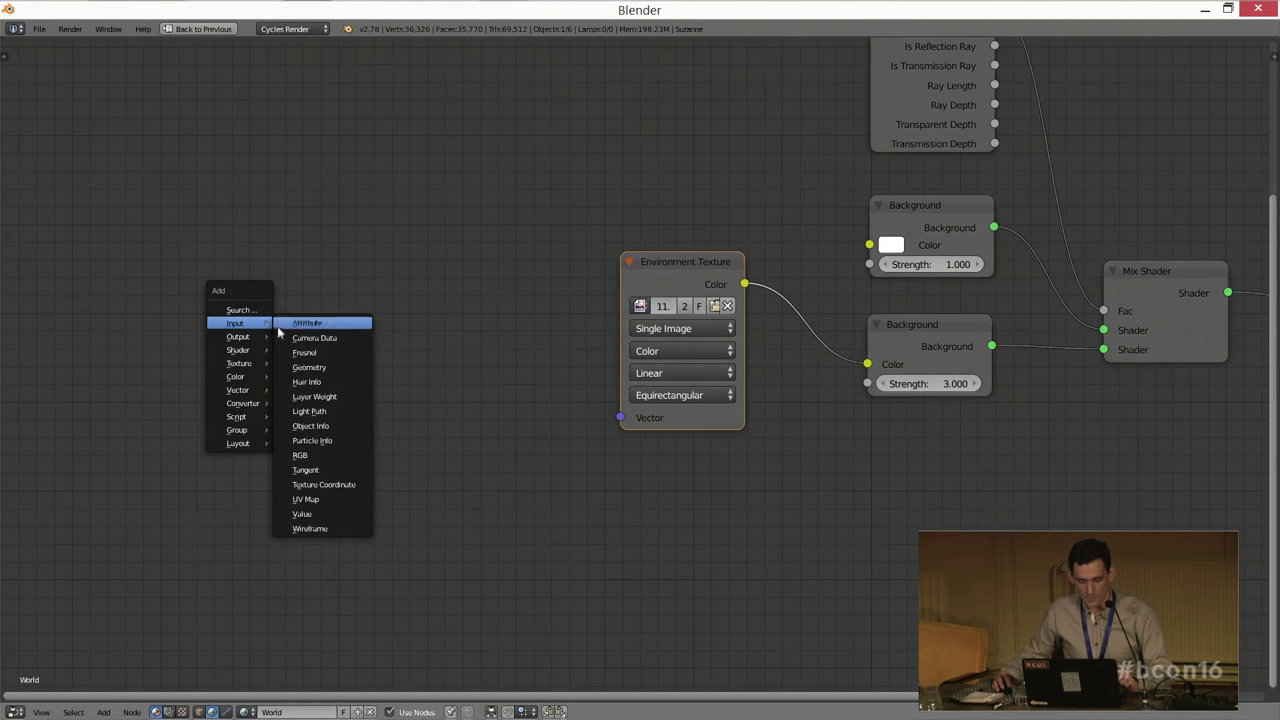
{"action": "left_click", "coordinate": [323, 484]}
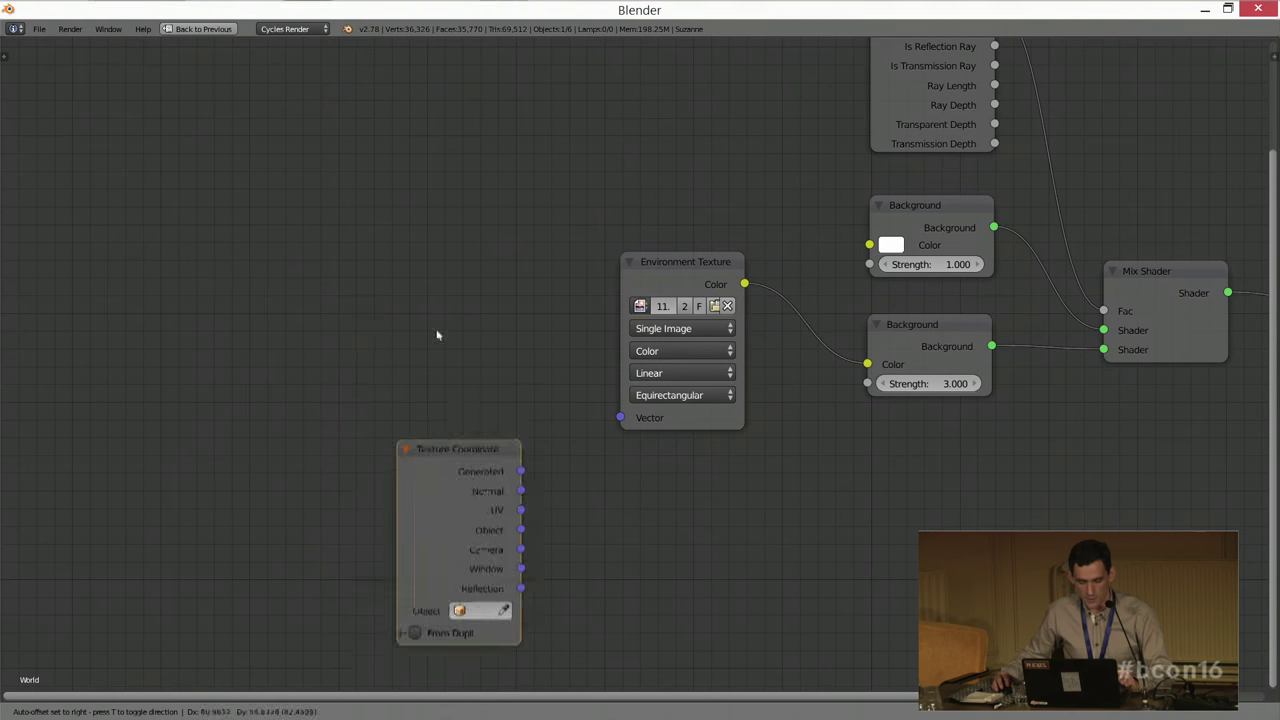
{"action": "left_click_drag", "start_coordinate": [256, 273], "coordinate": [620, 417]}
Step: Insert a Mapping node on that link with Z rotation 90°, then restore the layout
{"action": "key", "text": "shift+a"}
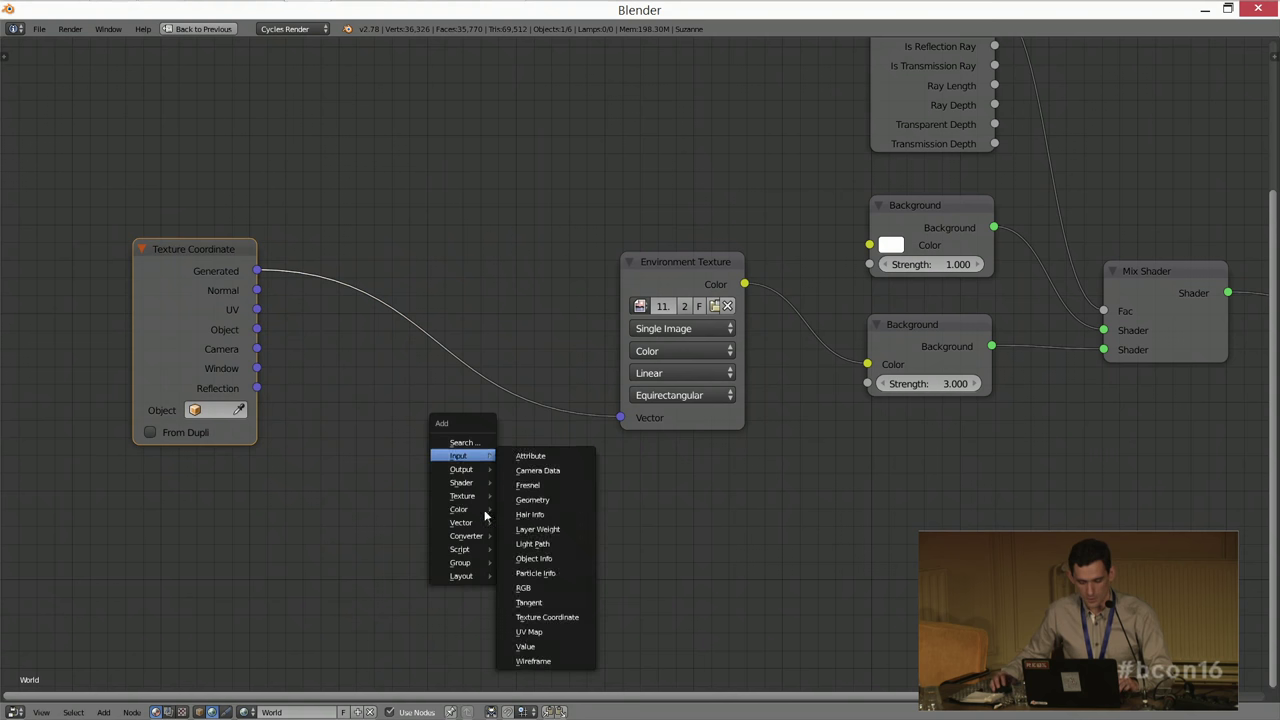
{"action": "mouse_move", "coordinate": [478, 536]}
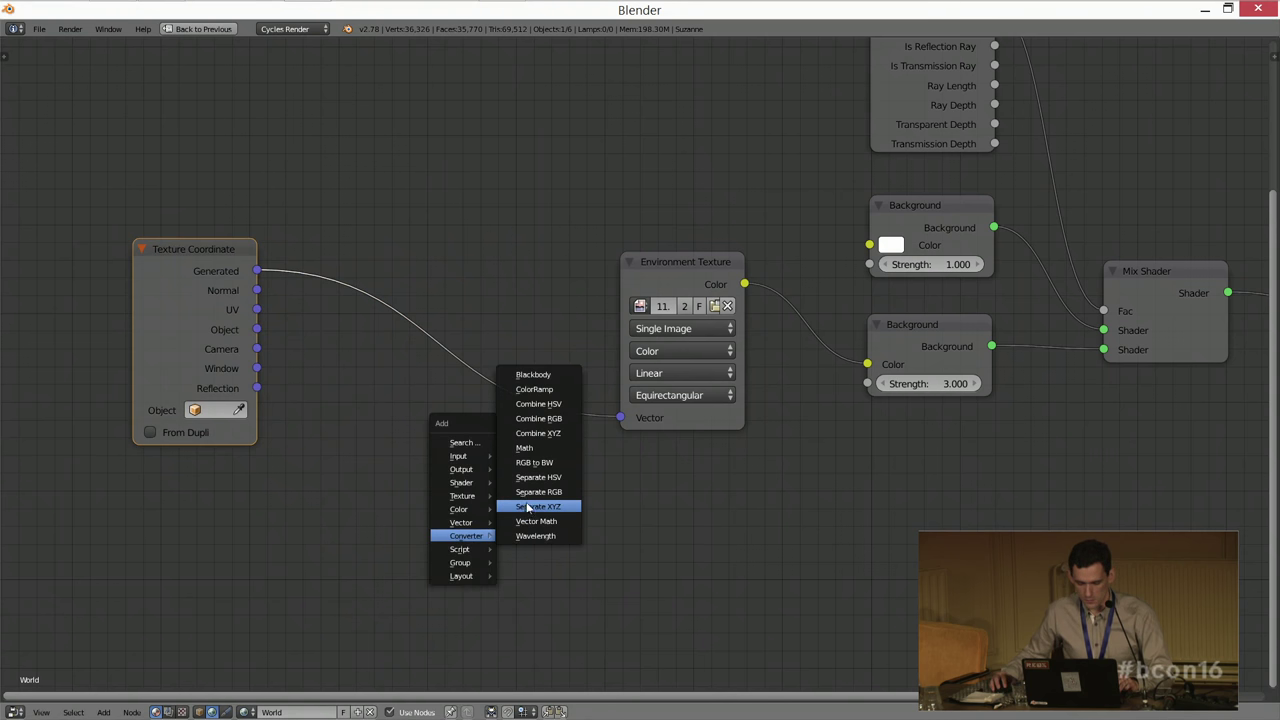
{"action": "left_click", "coordinate": [542, 532]}
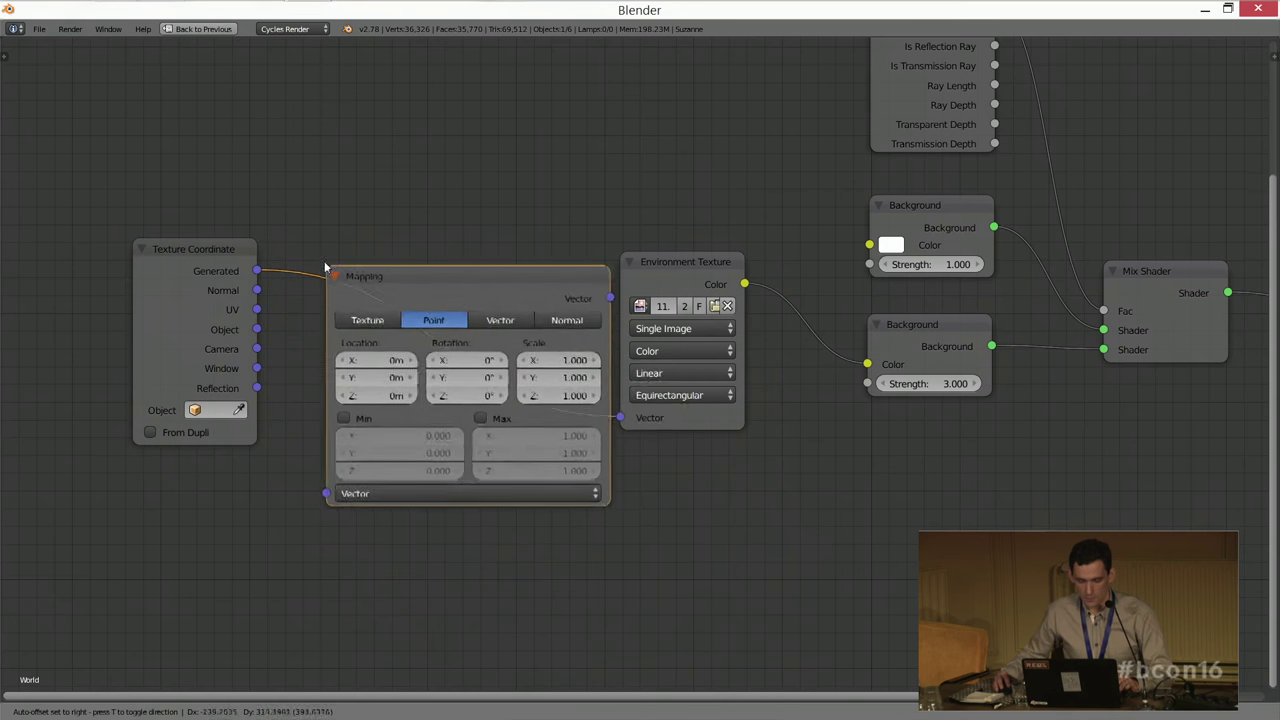
{"action": "left_click", "coordinate": [345, 249]}
{"action": "left_click_drag", "start_coordinate": [468, 377], "coordinate": [478, 377]}
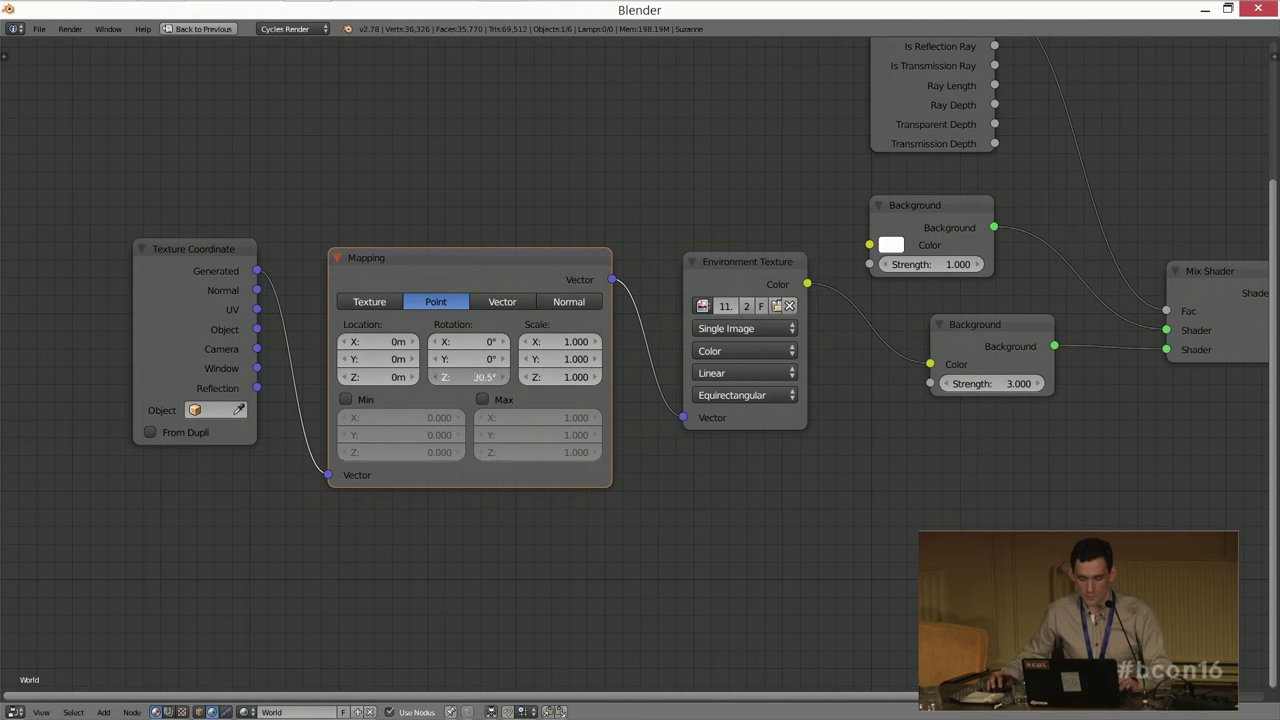
{"action": "left_click_drag", "start_coordinate": [451, 378], "coordinate": [453, 381]}
{"action": "key", "text": "Return"}
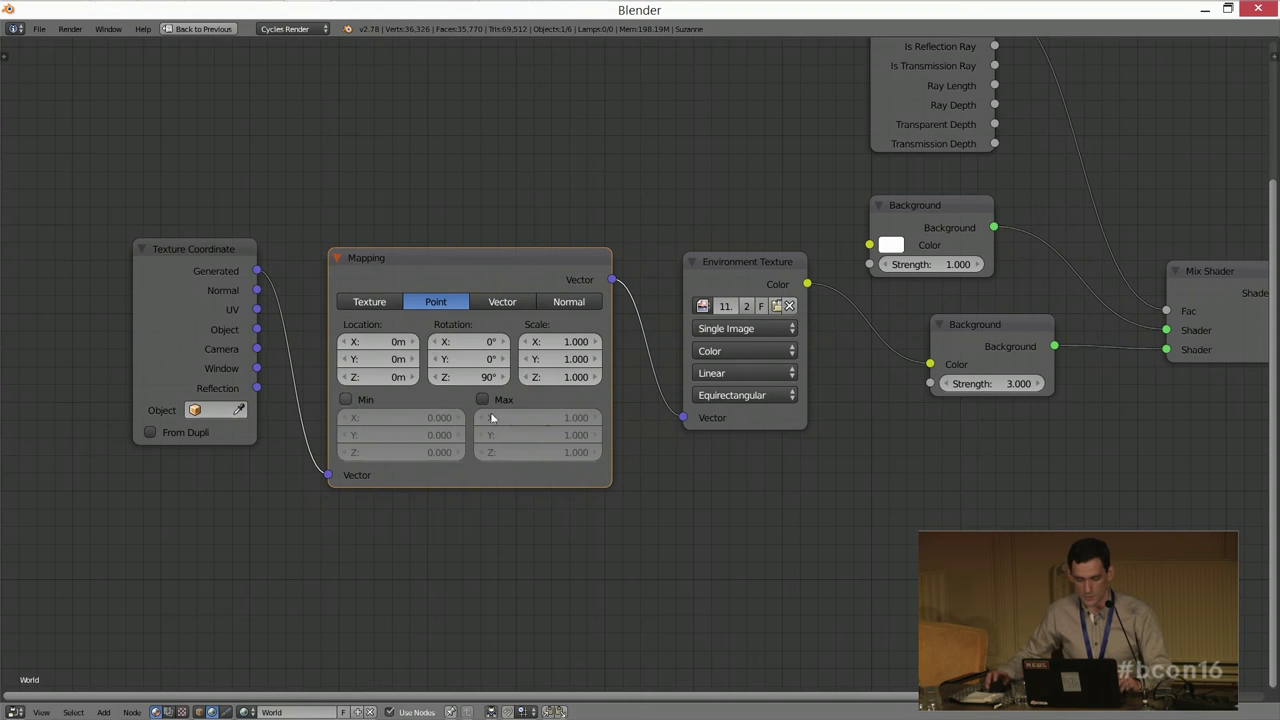
{"action": "key", "text": "ctrl+Up"}
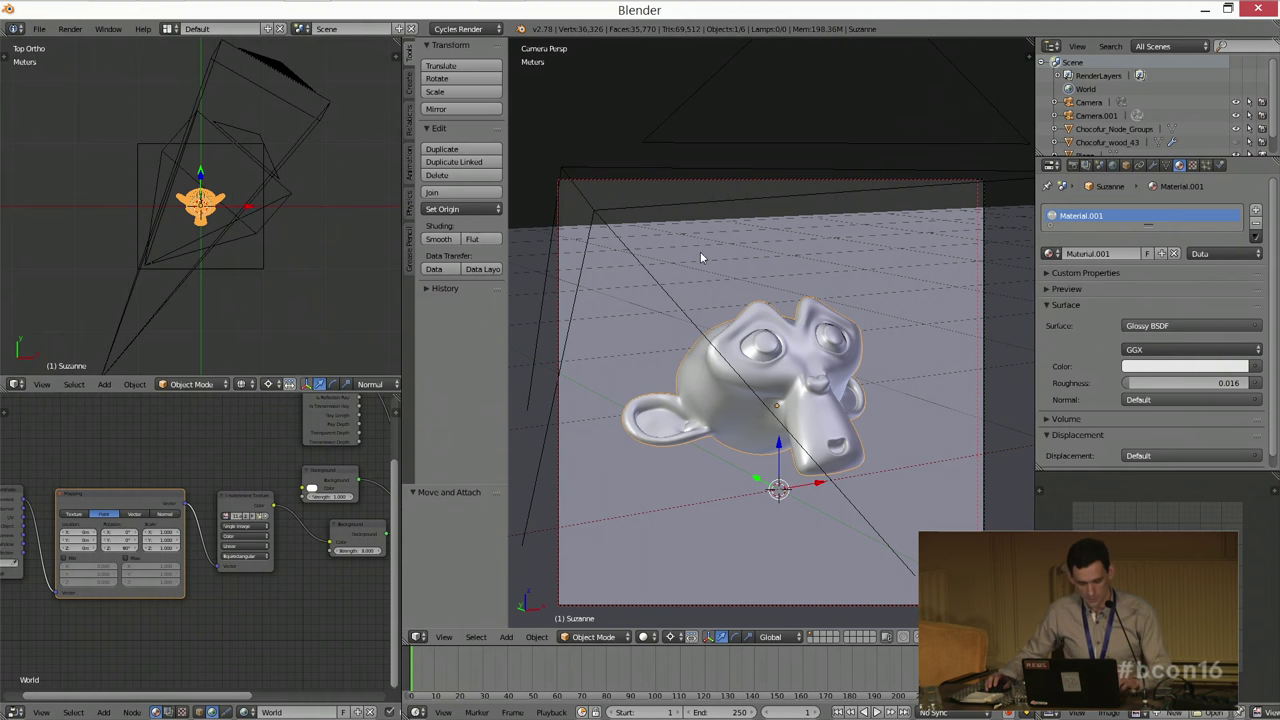
Step: Hide the tool panel and delete the Suzanne test head
{"action": "key", "text": "t"}
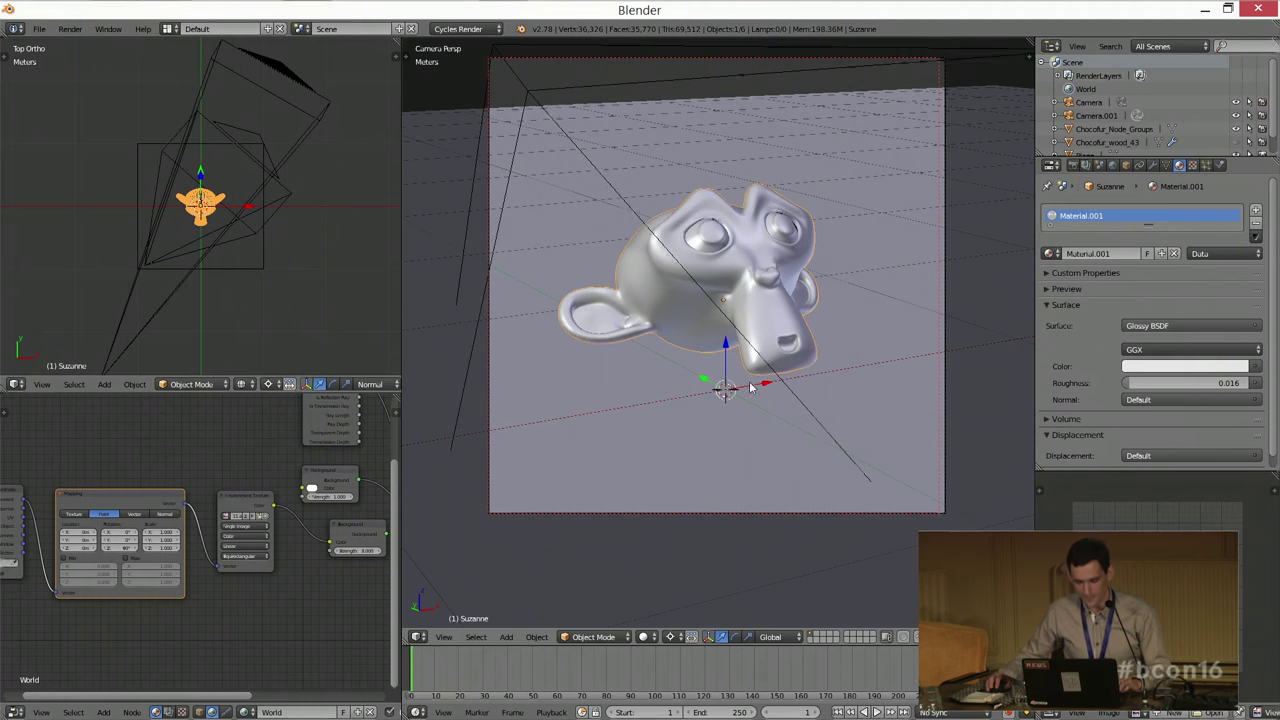
{"action": "right_click", "coordinate": [723, 508]}
{"action": "right_click", "coordinate": [723, 508]}
{"action": "key", "text": "x"}
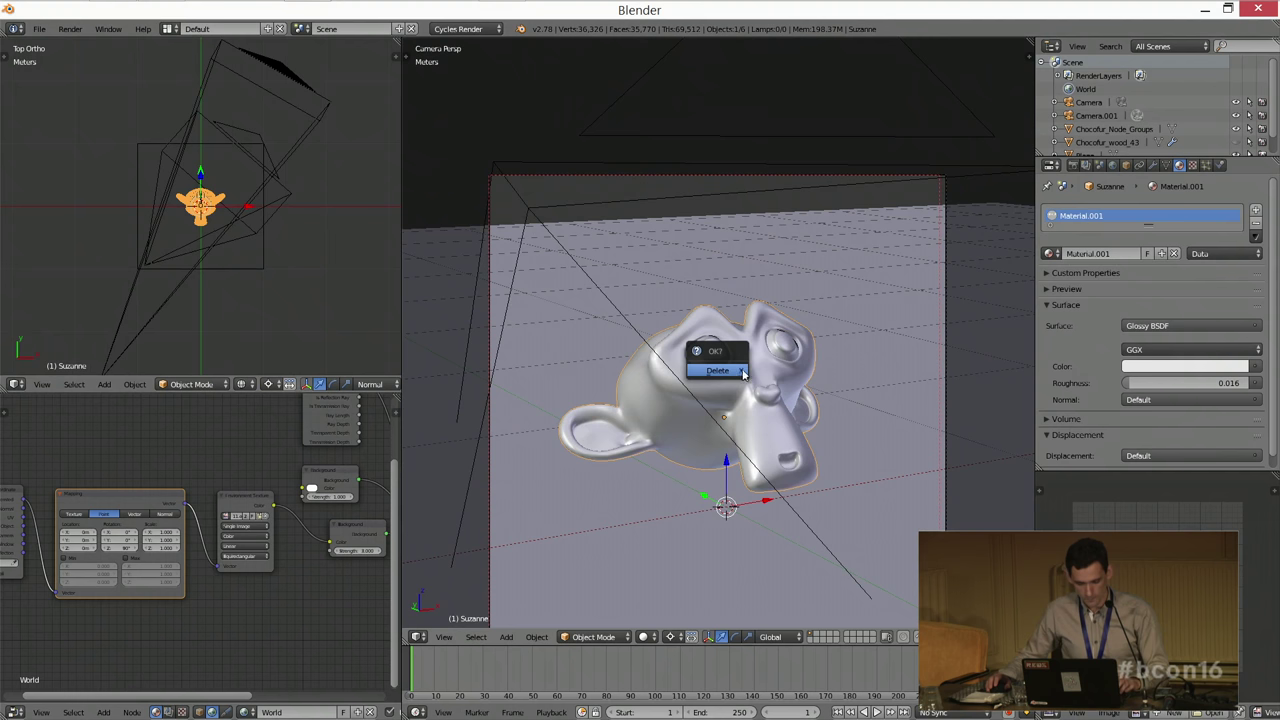
{"action": "left_click", "coordinate": [745, 372]}
Step: Show the chair on layer 2, select it, and preview the camera view rendered in Cycles
{"action": "key", "text": "2"}
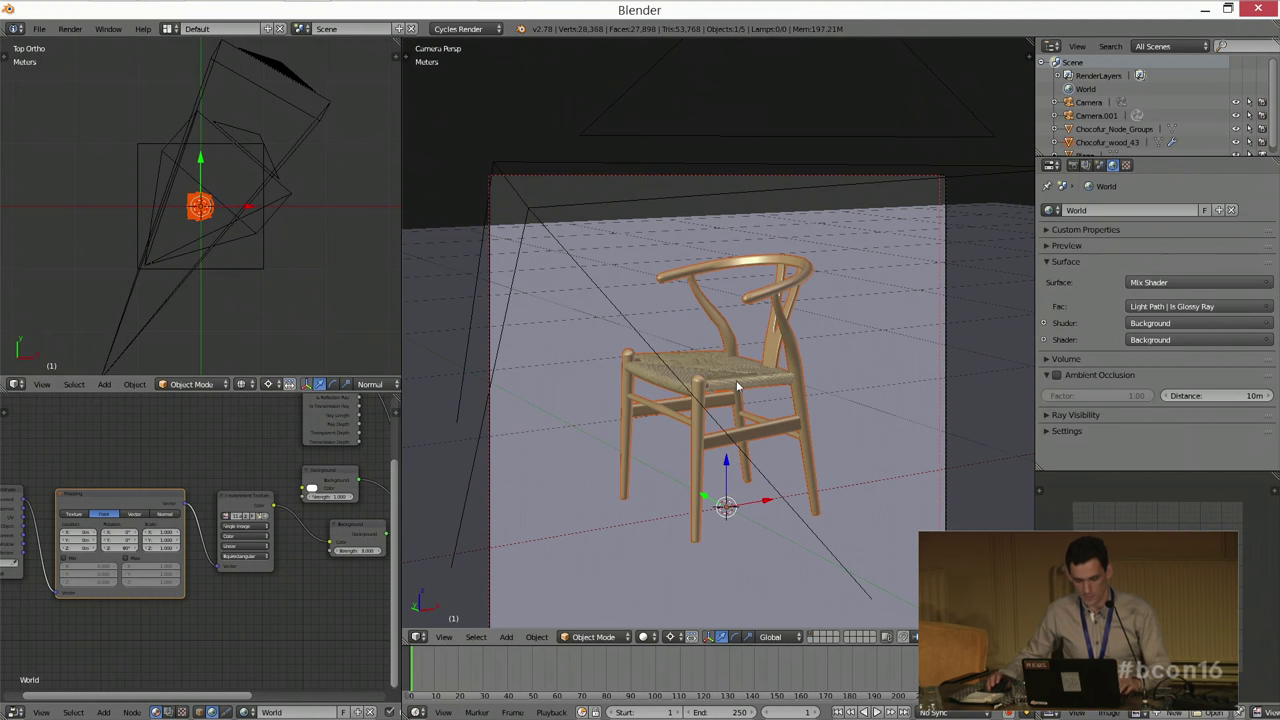
{"action": "right_click", "coordinate": [745, 378]}
{"action": "key", "text": "shift+z"}
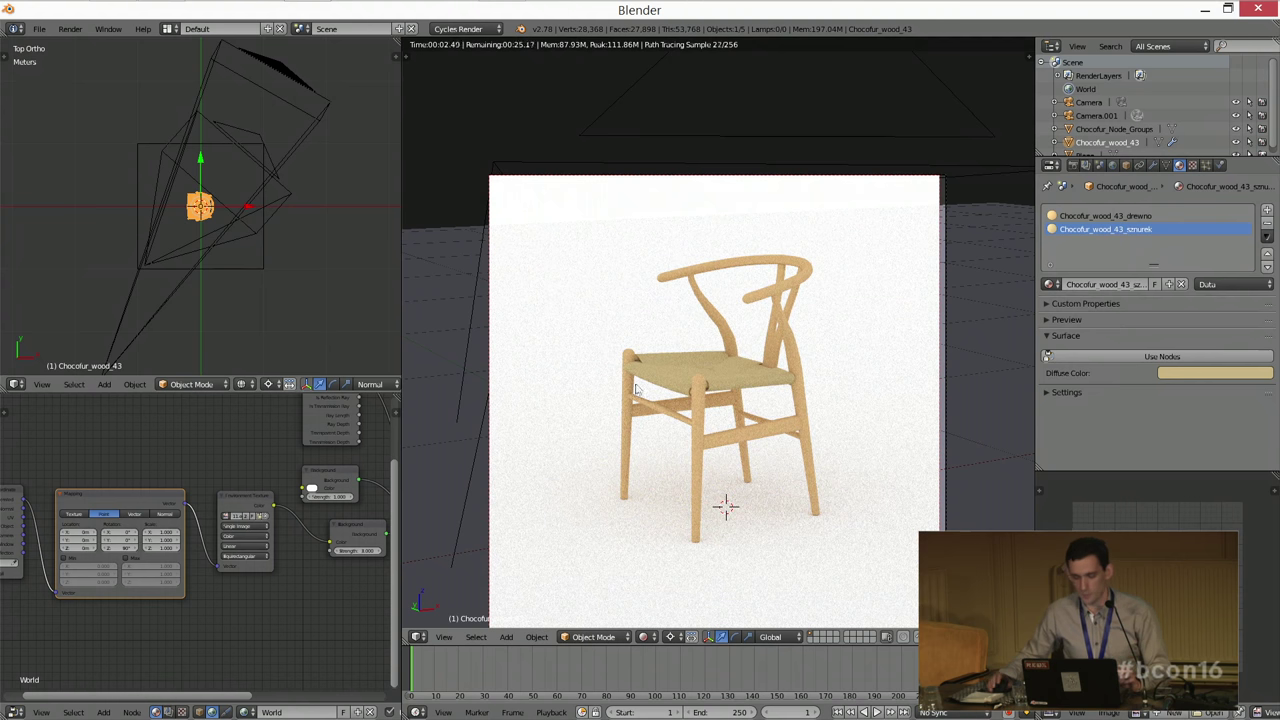
Step: Inspect the floor plane's material nodes, then reselect the chair
{"action": "right_click", "coordinate": [697, 373]}
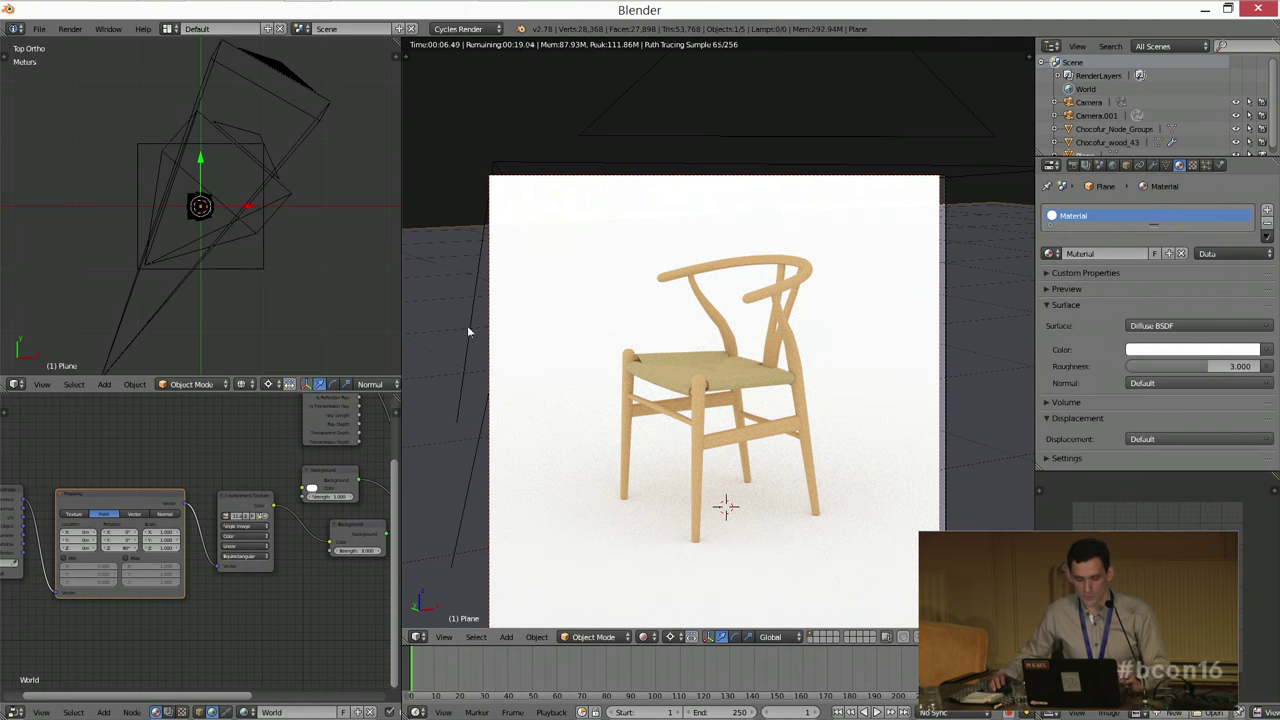
{"action": "left_click", "coordinate": [200, 710]}
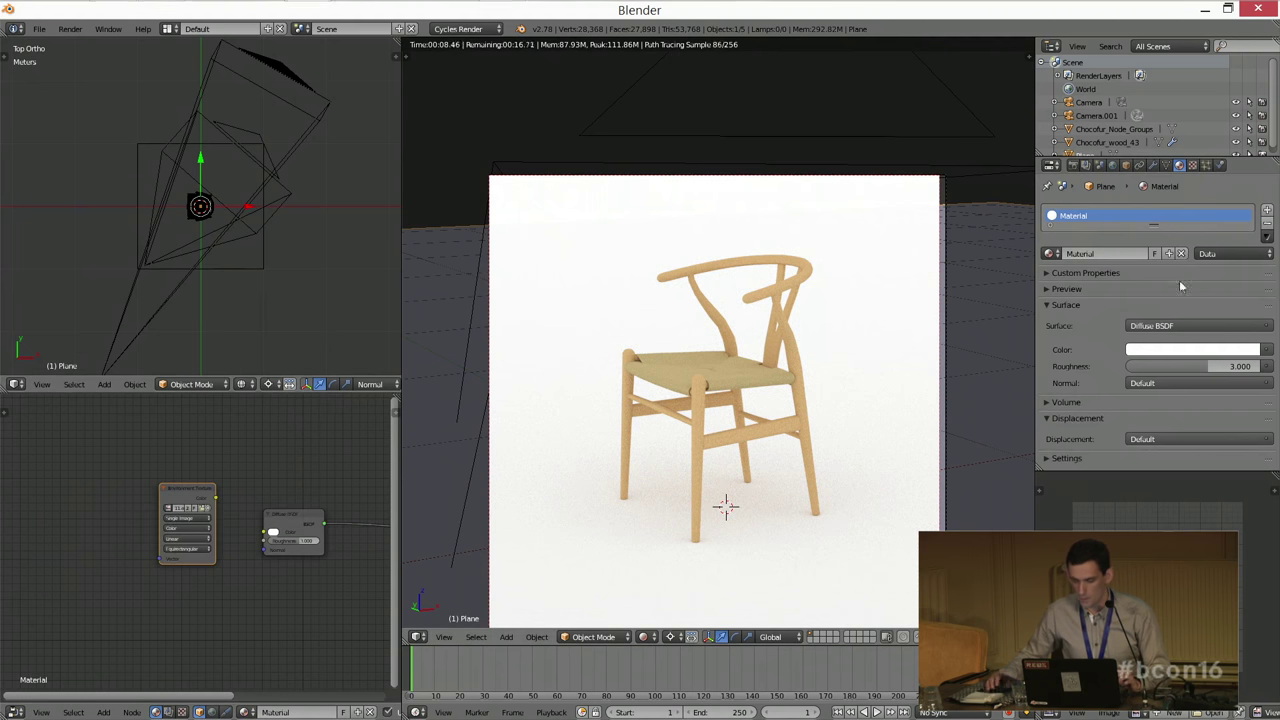
{"action": "scroll", "coordinate": [209, 220], "scroll_direction": "up", "scroll_amount": 6}
{"action": "right_click", "coordinate": [205, 212]}
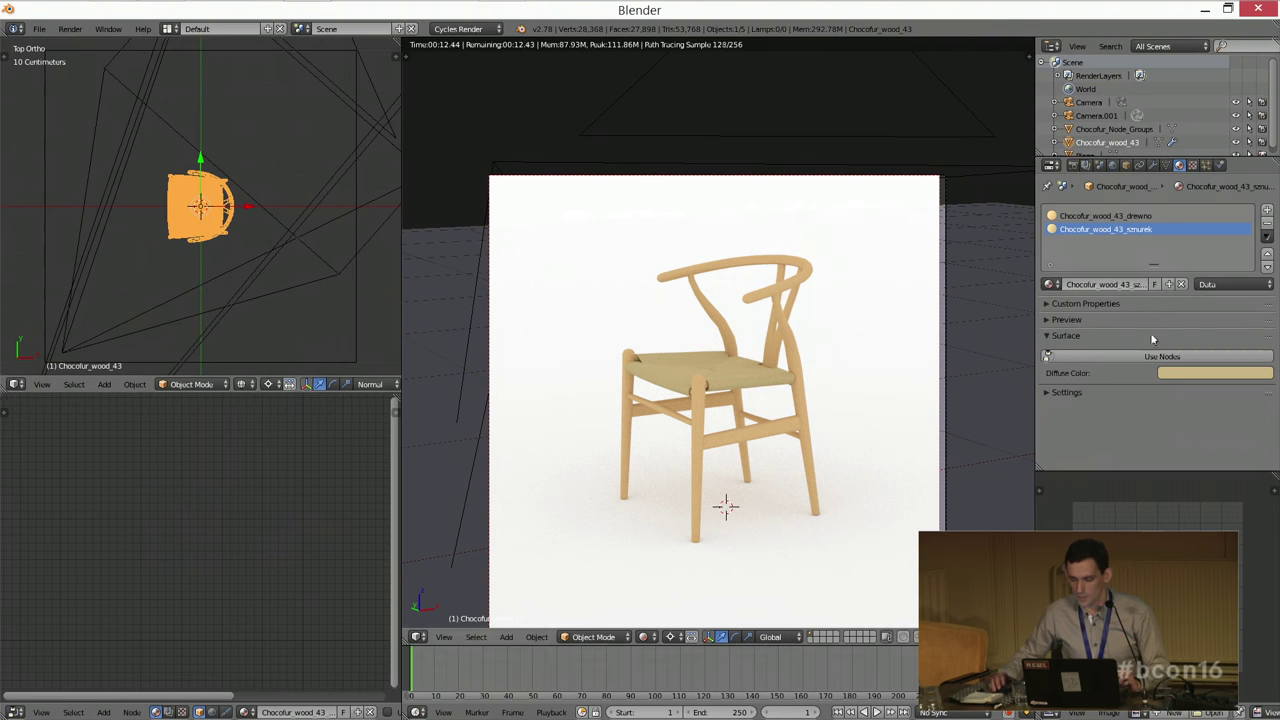
Step: Pick the Chocofur_wood_43_drewno material slot and enable Use Nodes on it
{"action": "left_click", "coordinate": [1115, 216]}
{"action": "left_click", "coordinate": [1130, 357]}
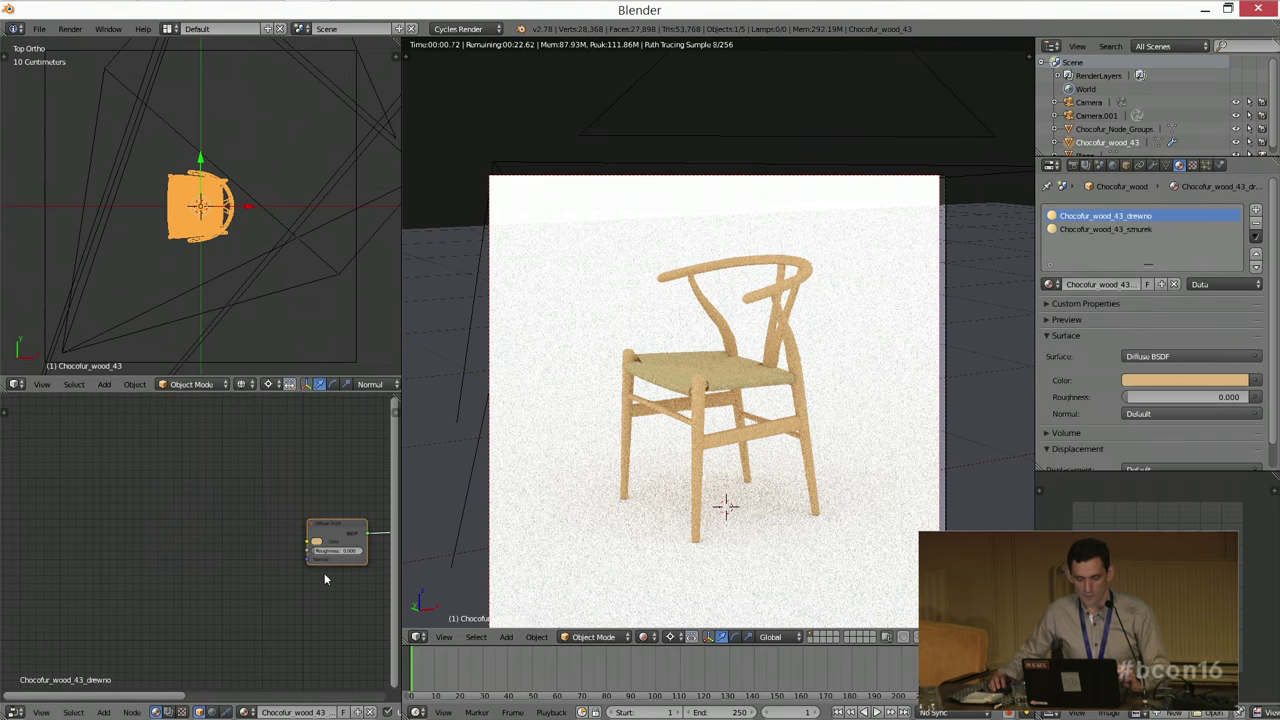
{"action": "middle_click_drag", "start_coordinate": [323, 580], "coordinate": [253, 580]}
{"action": "scroll", "coordinate": [298, 339], "scroll_direction": "down", "scroll_amount": 5}
Step: Orbit and zoom the 3D view around the plane and camera to bring the chair into sight
{"action": "right_click", "coordinate": [311, 318]}
{"action": "middle_click_drag", "start_coordinate": [311, 318], "coordinate": [262, 300]}
{"action": "middle_click_drag", "start_coordinate": [250, 640], "coordinate": [197, 535]}
{"action": "scroll", "coordinate": [197, 535], "scroll_direction": "down", "scroll_amount": 2}
{"action": "scroll", "coordinate": [281, 457], "scroll_direction": "down", "scroll_amount": 2}
{"action": "scroll", "coordinate": [284, 291], "scroll_direction": "up", "scroll_amount": 2}
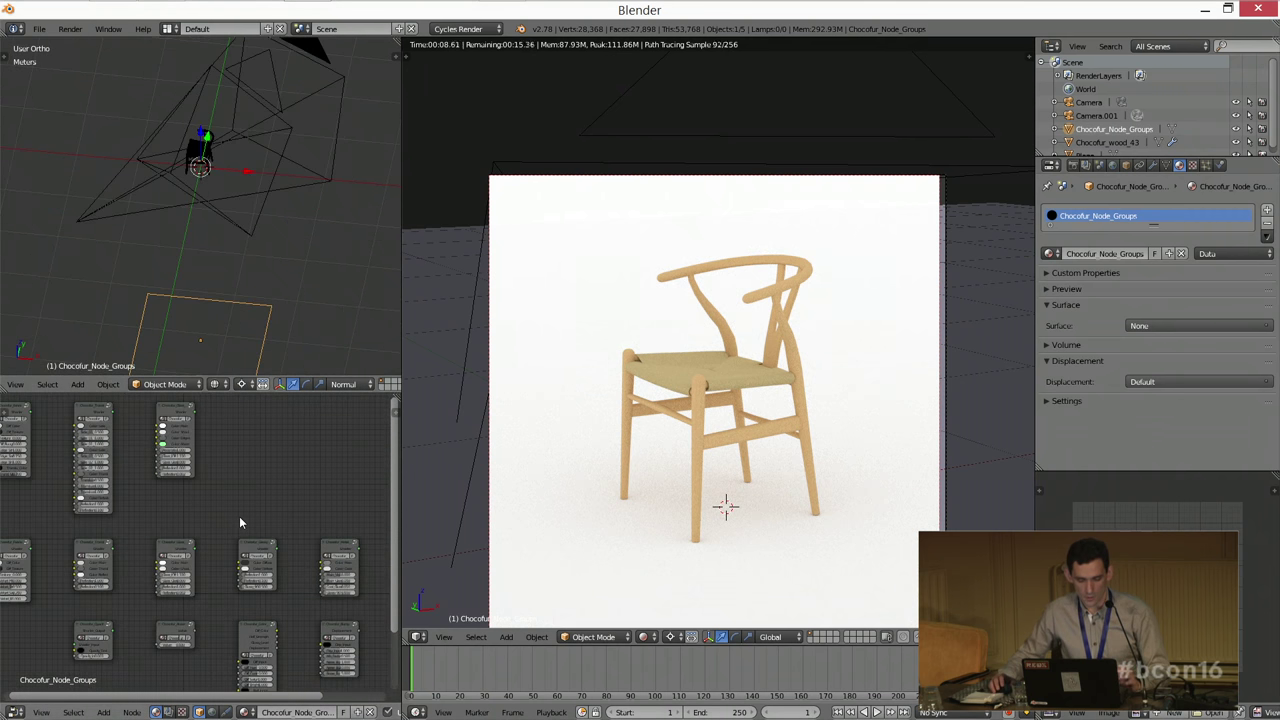
{"action": "scroll", "coordinate": [227, 302], "scroll_direction": "up", "scroll_amount": 2}
{"action": "middle_click_drag", "start_coordinate": [224, 295], "coordinate": [243, 169]}
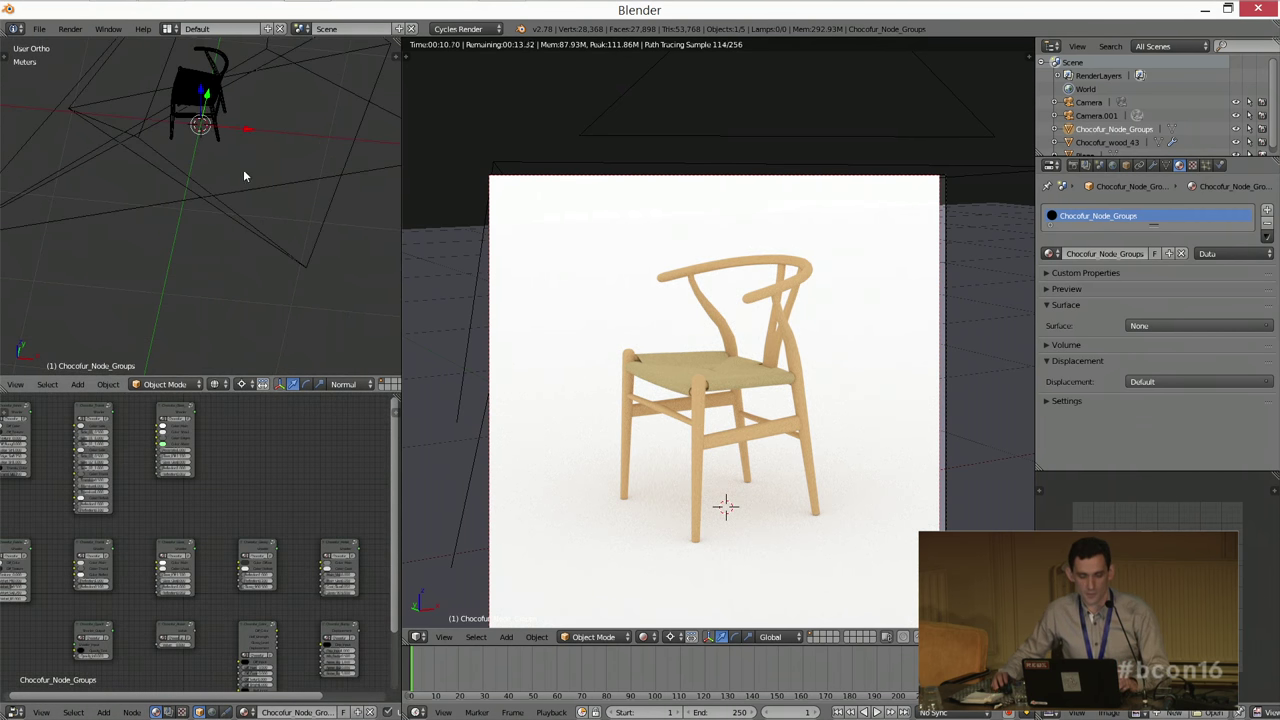
{"action": "middle_click_drag", "start_coordinate": [261, 271], "coordinate": [270, 300]}
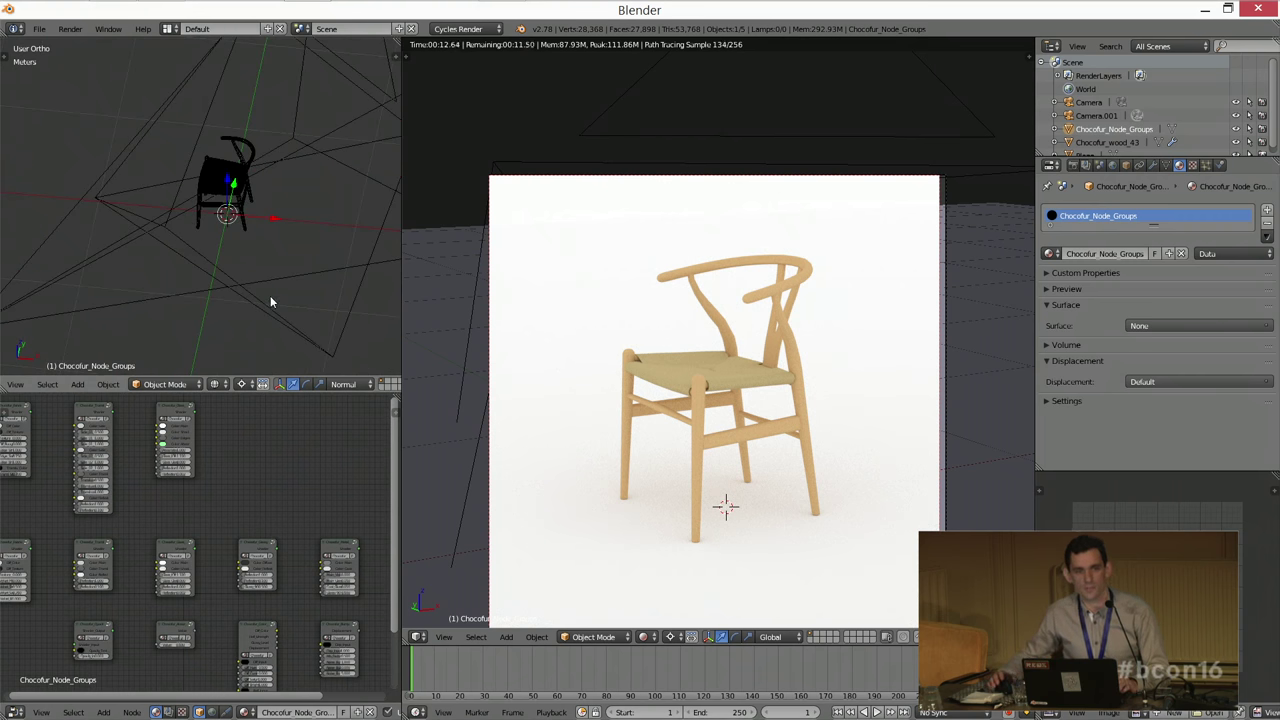
Step: Reselect the chair and arrange its Diffuse BSDF and Material Output nodes in view
{"action": "key", "text": "a"}
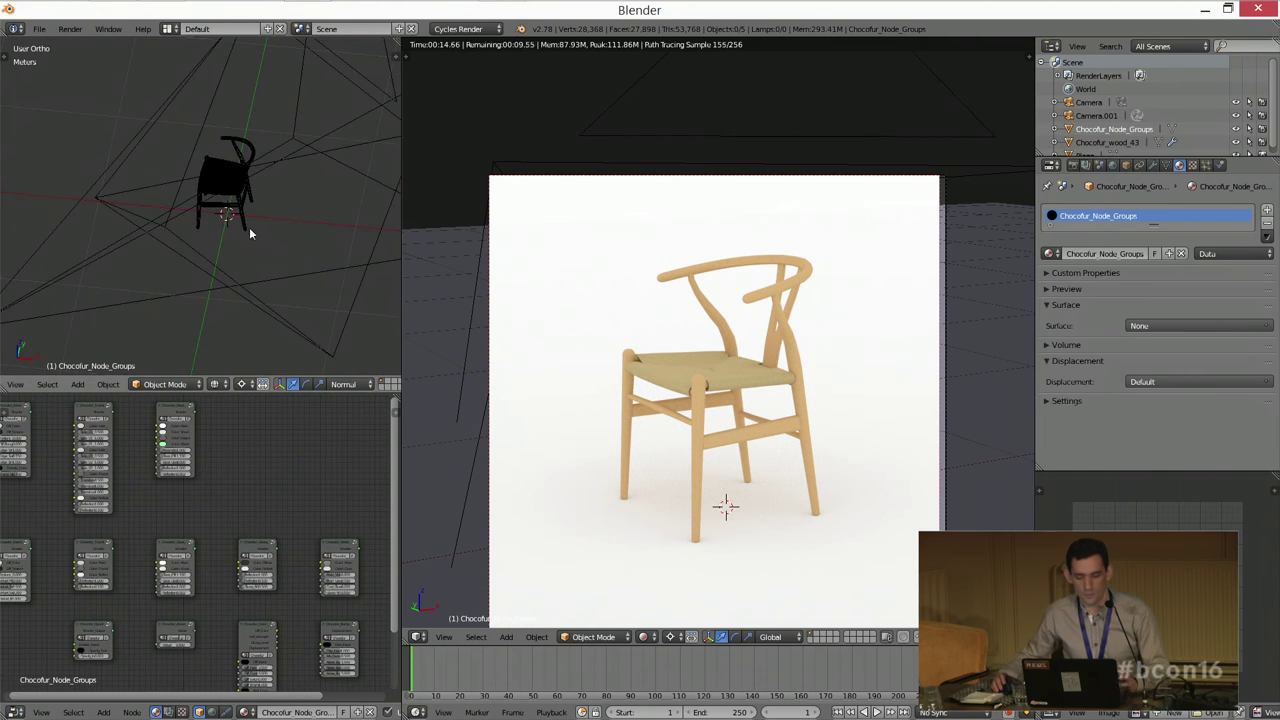
{"action": "right_click", "coordinate": [246, 227]}
{"action": "scroll", "coordinate": [336, 554], "scroll_direction": "up", "scroll_amount": 2}
{"action": "scroll", "coordinate": [268, 532], "scroll_direction": "up", "scroll_amount": 3}
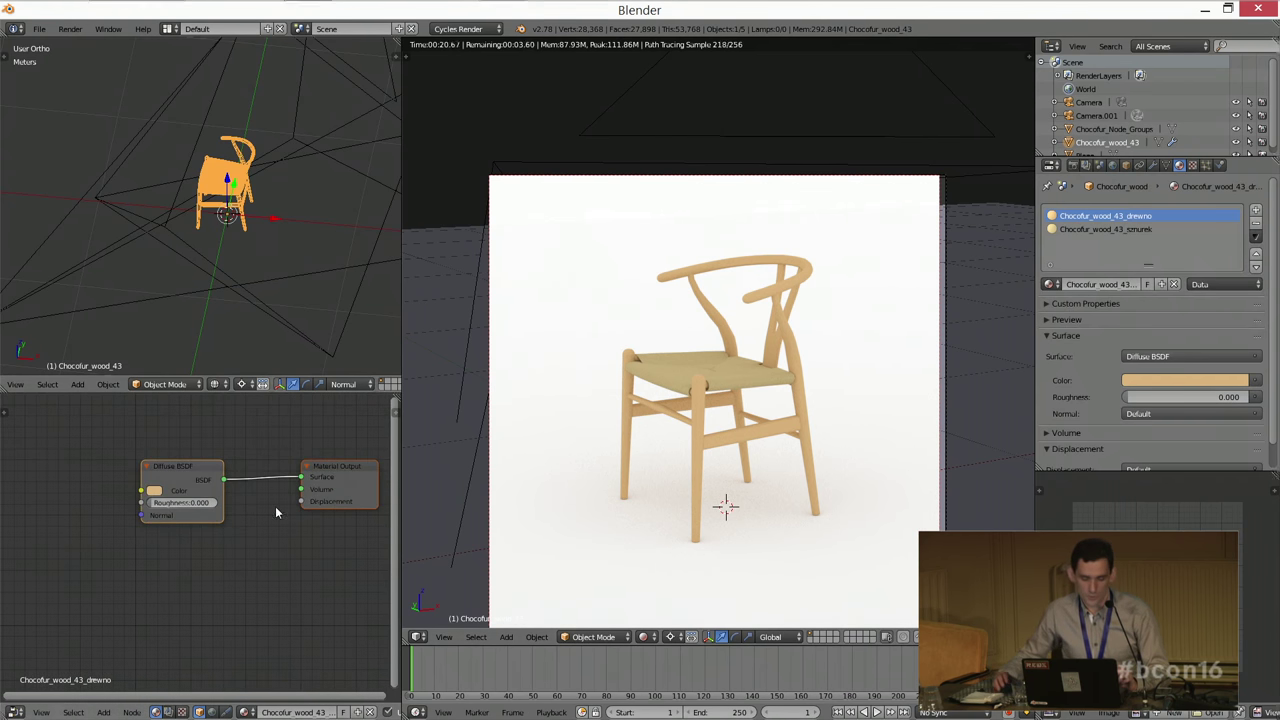
{"action": "scroll", "coordinate": [277, 509], "scroll_direction": "down", "scroll_amount": 1}
{"action": "middle_click_drag", "start_coordinate": [277, 509], "coordinate": [237, 497]}
{"action": "left_click_drag", "start_coordinate": [237, 490], "coordinate": [305, 491]}
{"action": "scroll", "coordinate": [142, 505], "scroll_direction": "up", "scroll_amount": 2}
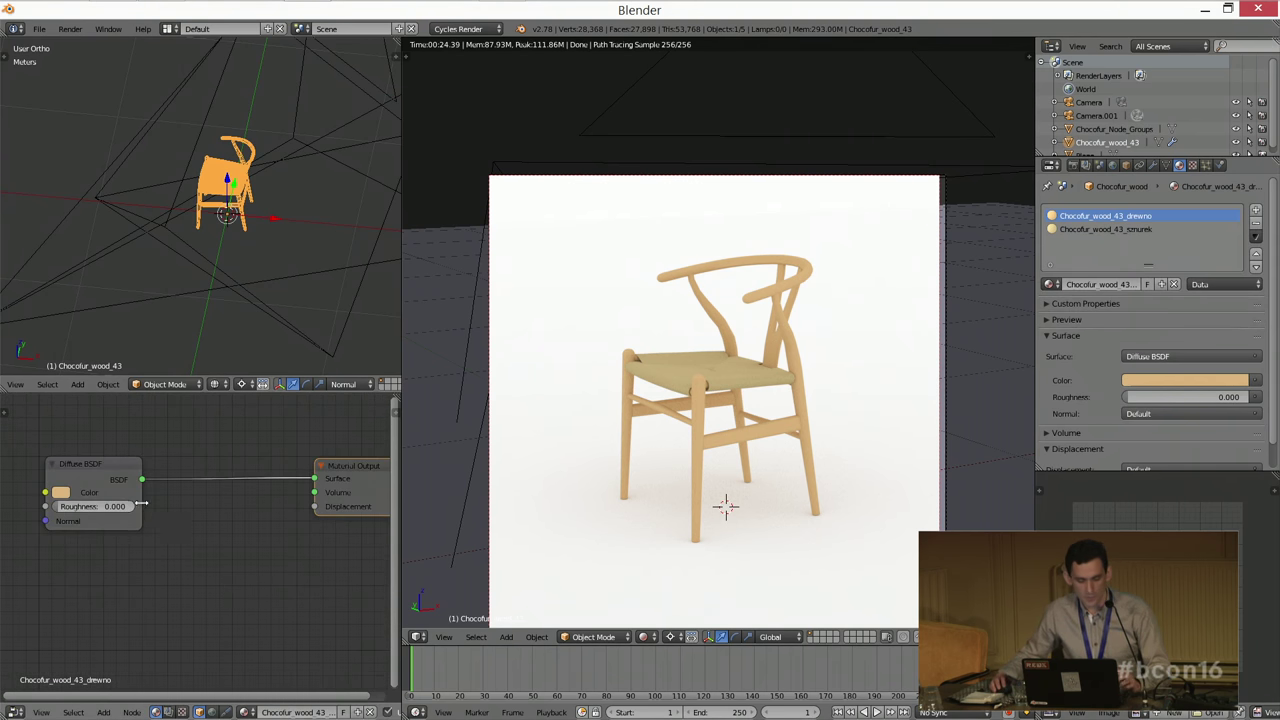
{"action": "key", "text": "shift+a"}
Step: Add a Glossy BSDF node and move the Material Output further right
{"action": "mouse_move", "coordinate": [40, 522]}
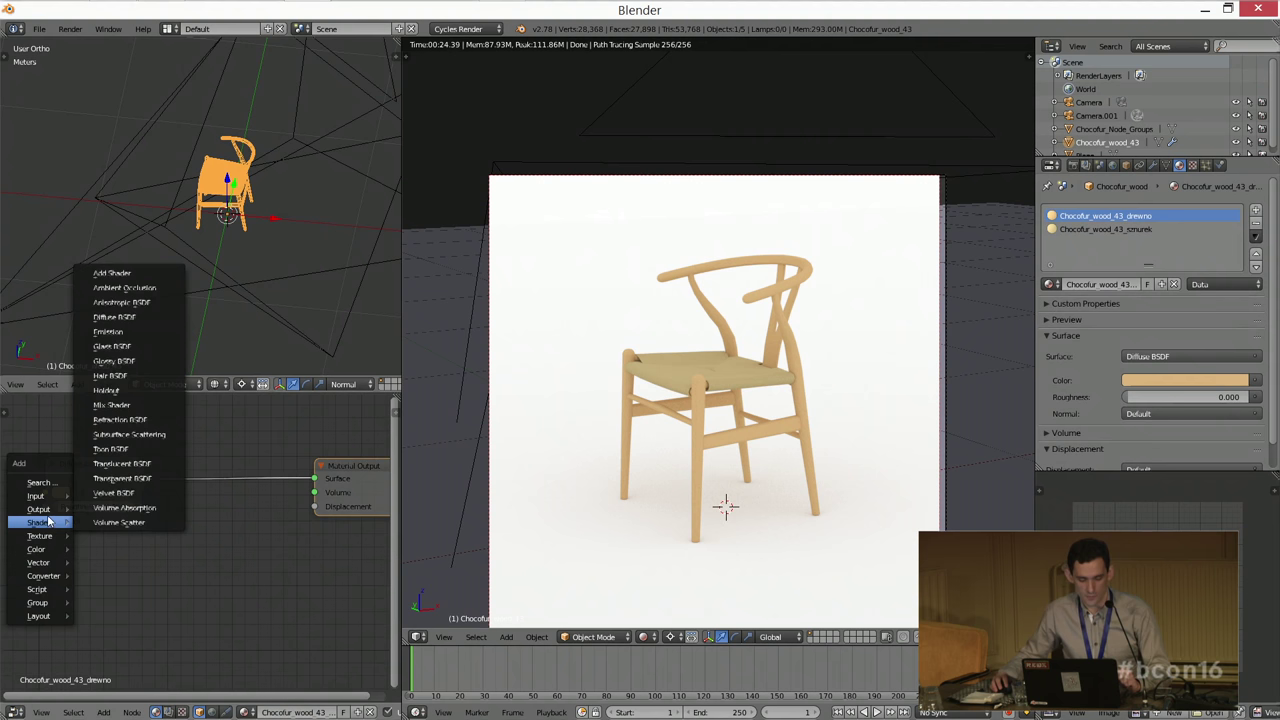
{"action": "left_click", "coordinate": [139, 363]}
{"action": "left_click", "coordinate": [95, 600]}
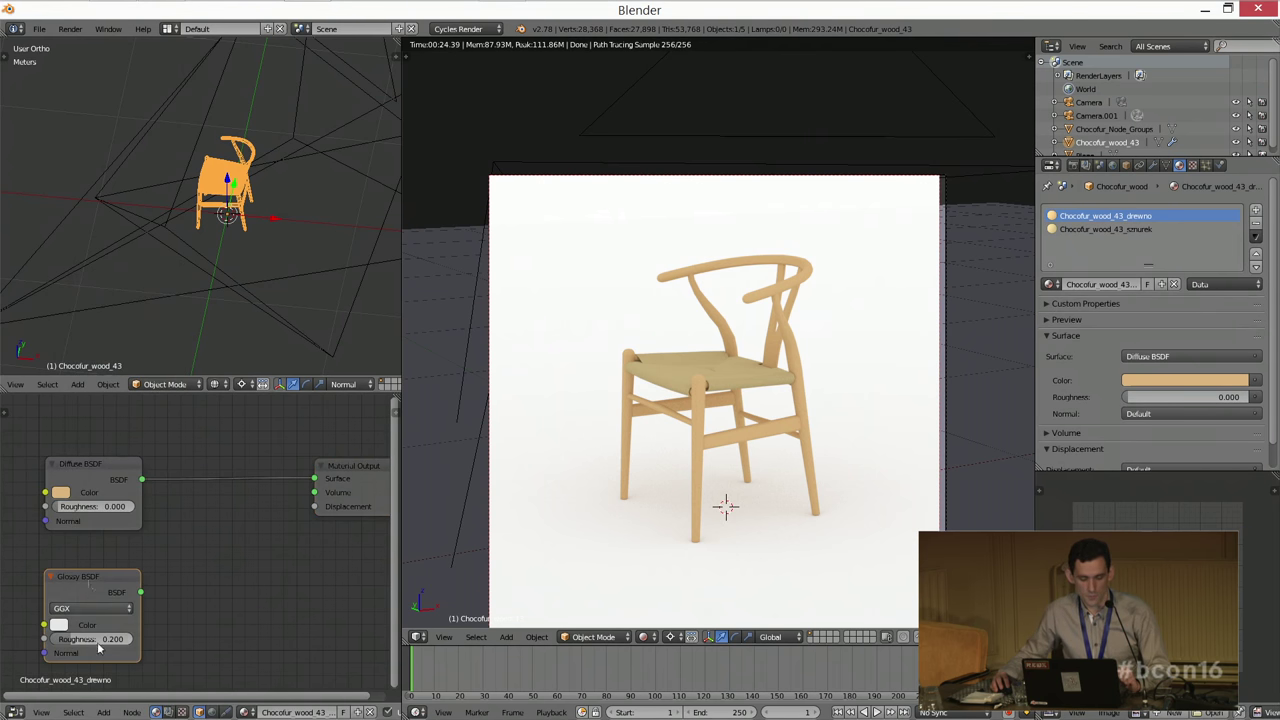
{"action": "scroll", "coordinate": [98, 648], "scroll_direction": "down", "scroll_amount": 4}
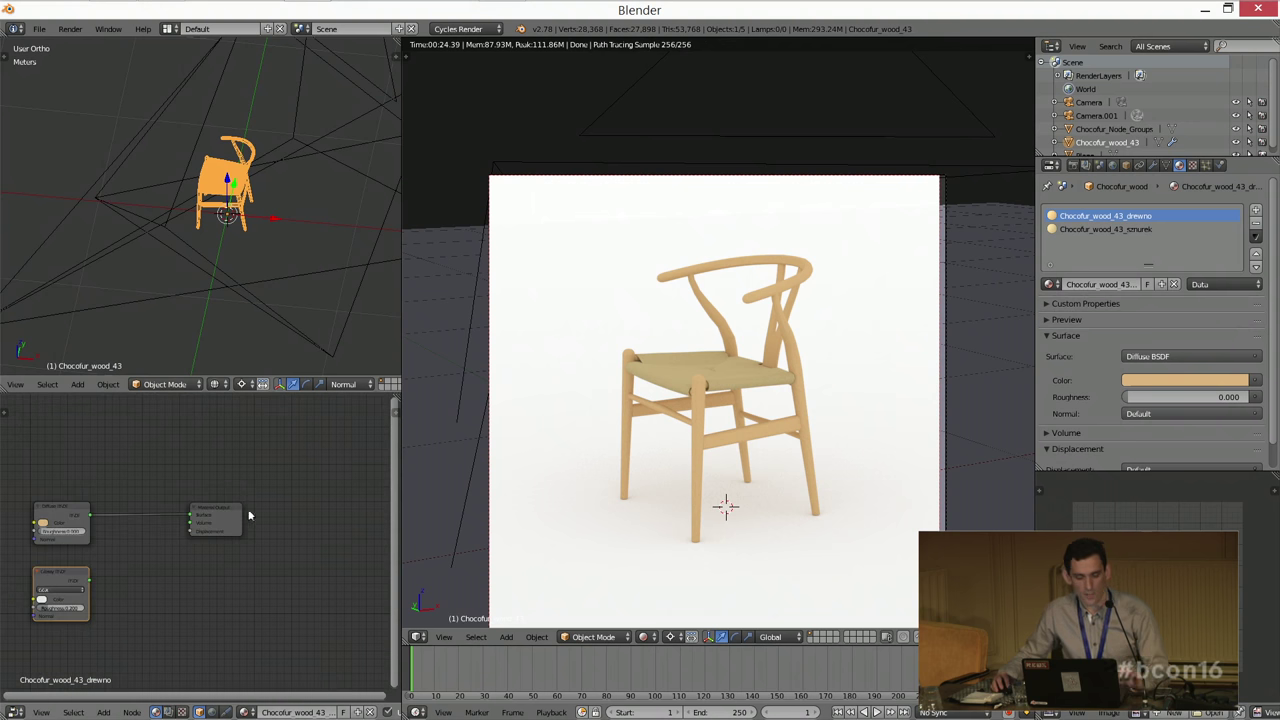
{"action": "left_click_drag", "start_coordinate": [215, 517], "coordinate": [306, 521]}
Step: Insert a Mix Shader between Diffuse and Output, plug Glossy in, and return to solid perspective
{"action": "key", "text": "shift+a"}
{"action": "mouse_move", "coordinate": [137, 543]}
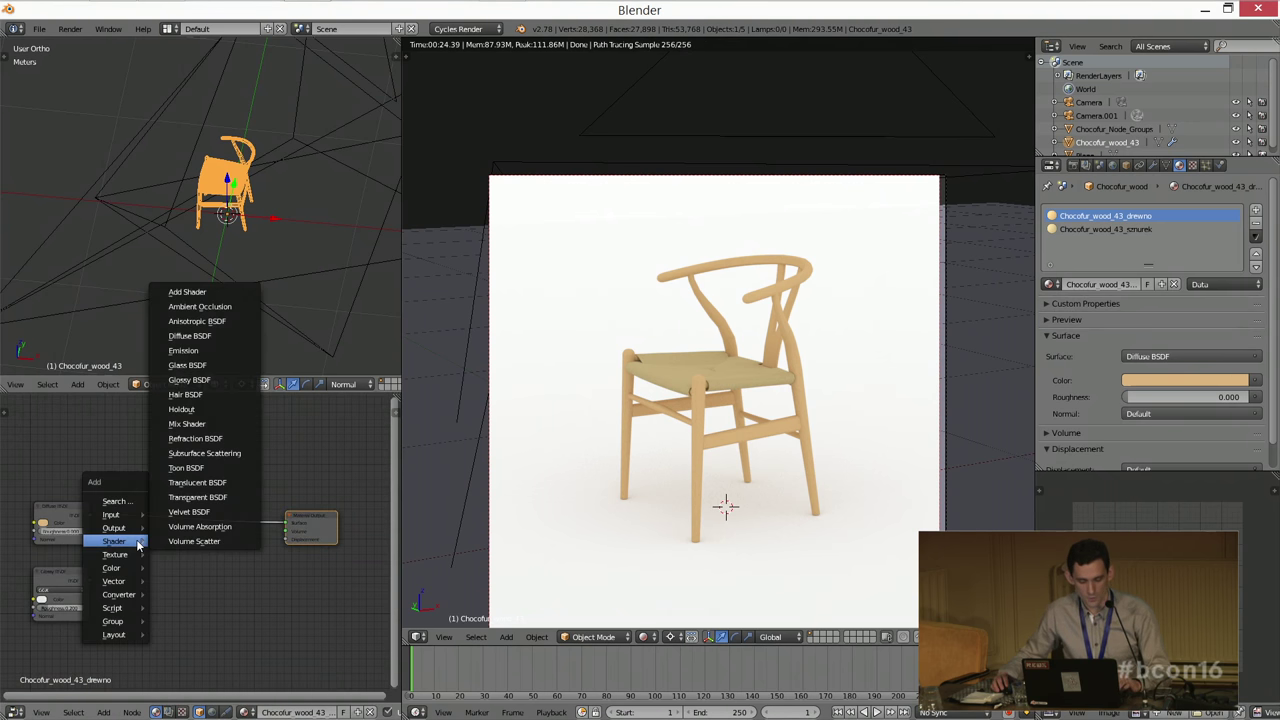
{"action": "left_click", "coordinate": [188, 424]}
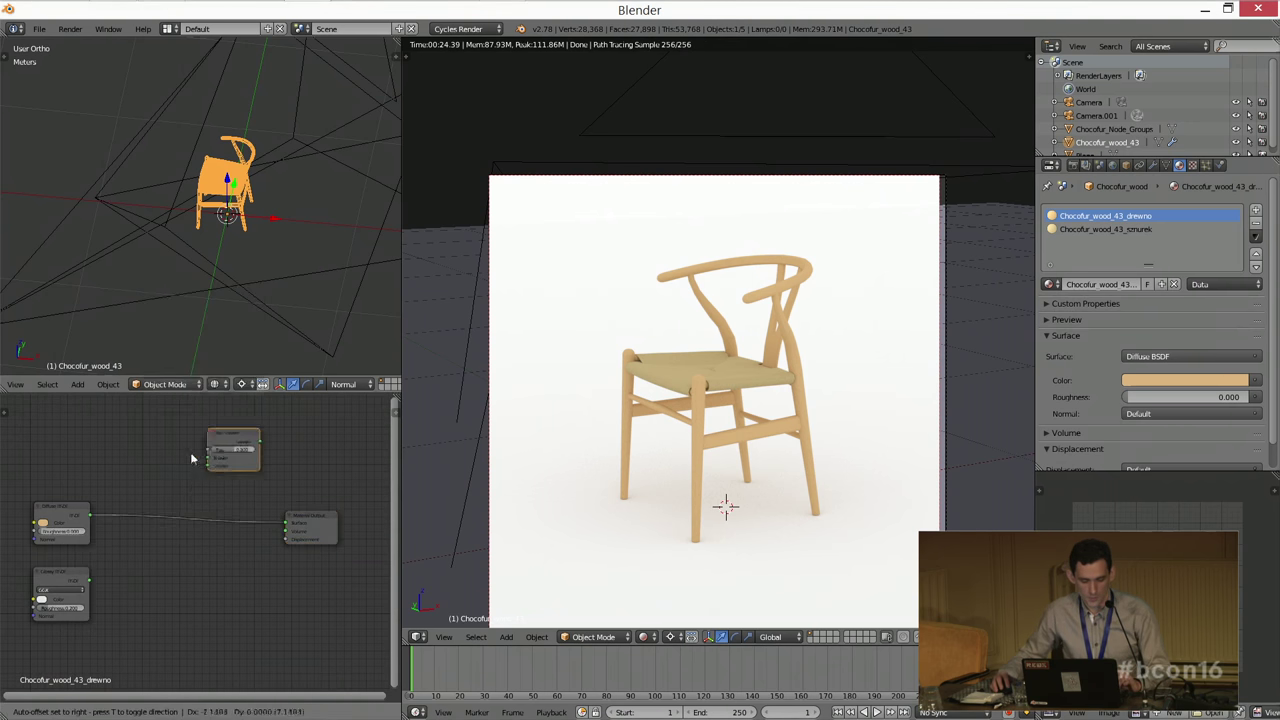
{"action": "left_click", "coordinate": [141, 522]}
{"action": "left_click_drag", "start_coordinate": [90, 579], "coordinate": [158, 537]}
{"action": "middle_click_drag", "start_coordinate": [158, 537], "coordinate": [203, 548]}
{"action": "left_click_drag", "start_coordinate": [201, 538], "coordinate": [134, 443]}
{"action": "middle_click_drag", "start_coordinate": [134, 443], "coordinate": [163, 491]}
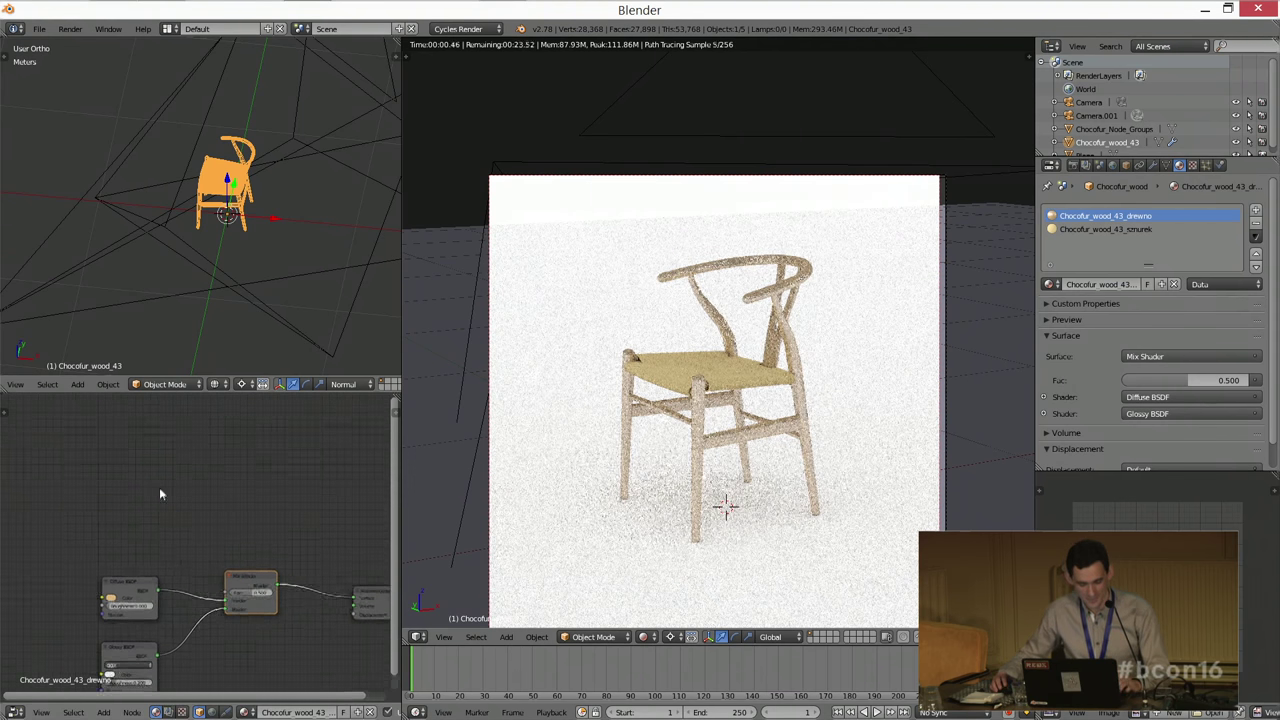
{"action": "key", "text": "shift+z"}
{"action": "key", "text": "KP_0"}
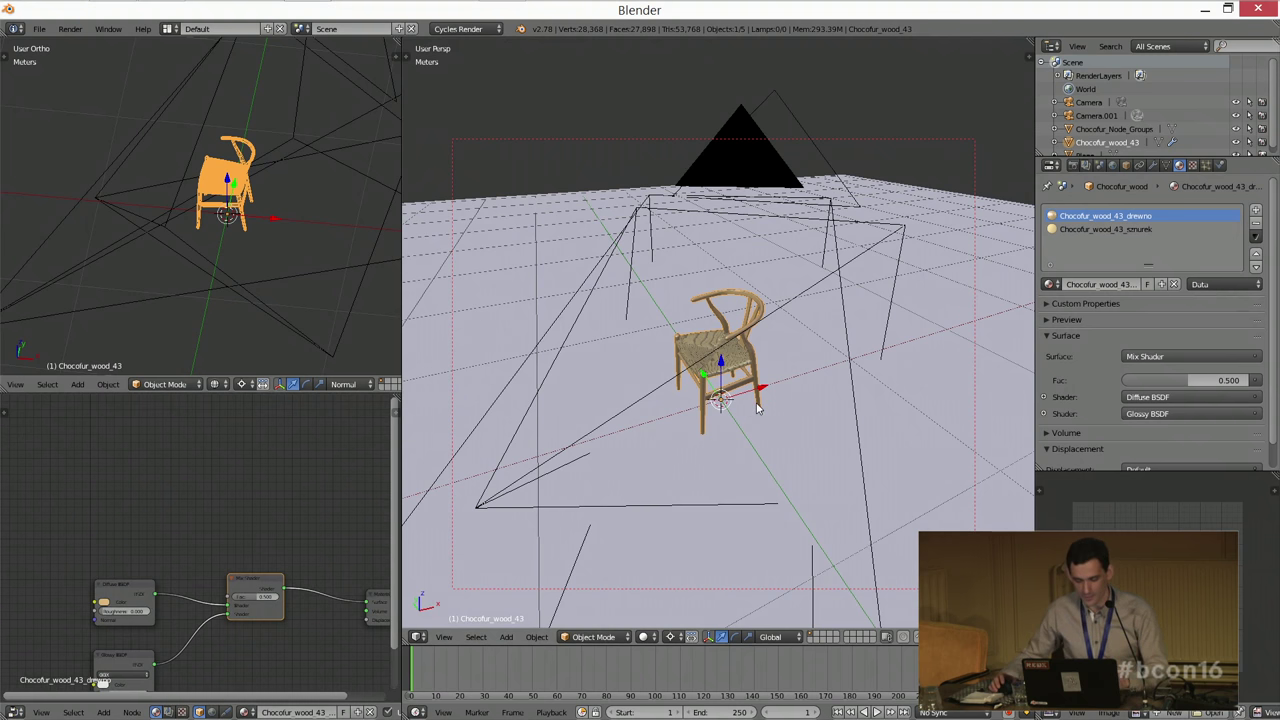
Step: Delete the chair and add a plane rotated 90° on X to stand upright
{"action": "key", "text": "Delete"}
{"action": "key", "text": "shift+a"}
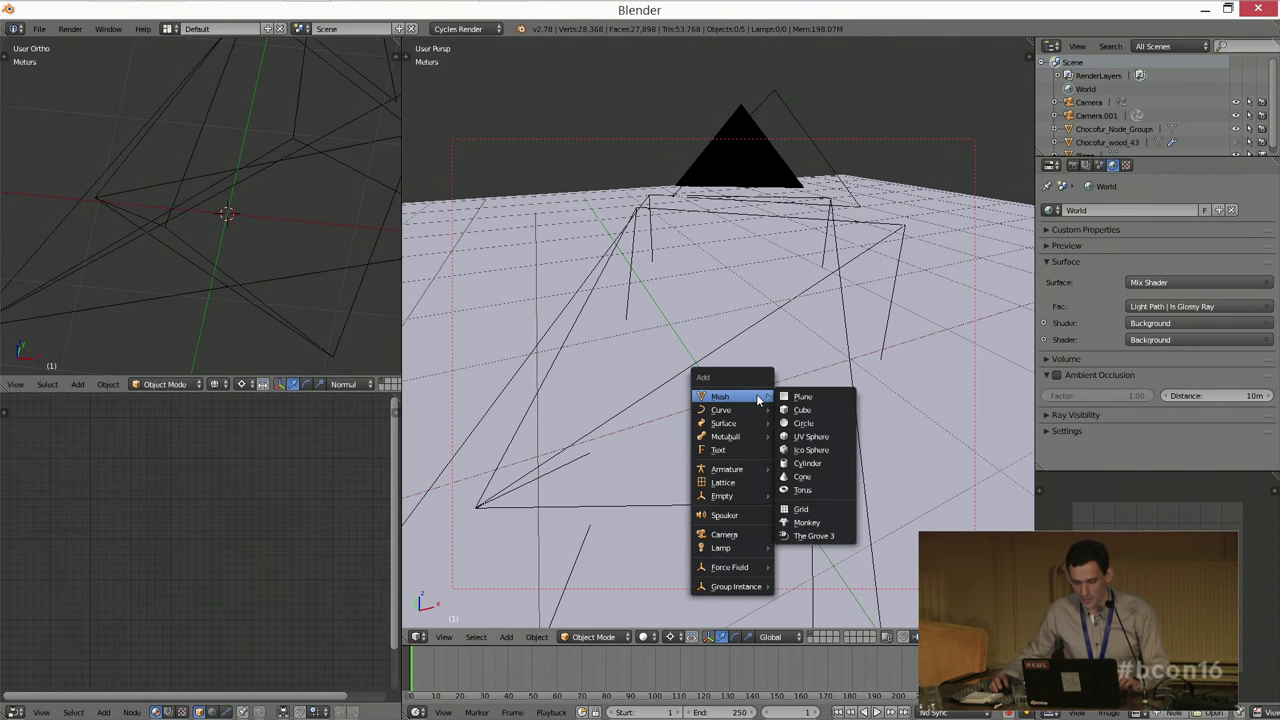
{"action": "left_click", "coordinate": [795, 396]}
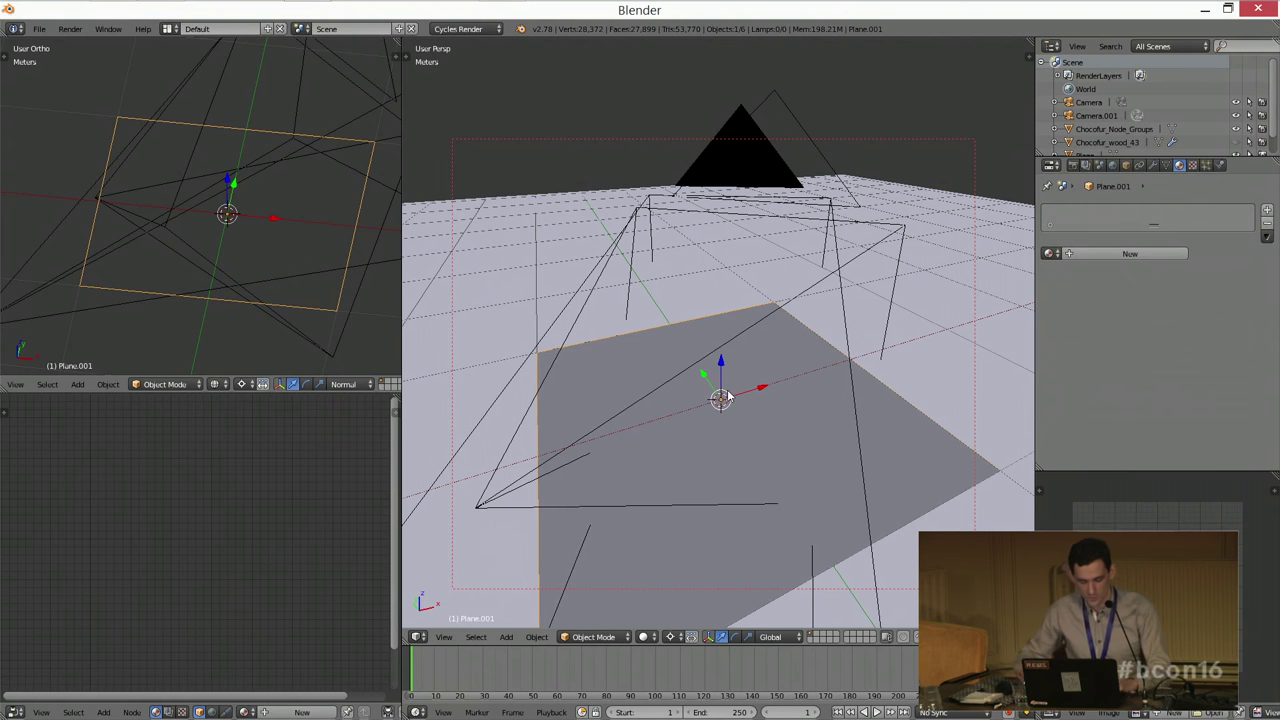
{"action": "key", "text": "r"}
{"action": "key", "text": "x"}
{"action": "key", "text": "9"}
{"action": "key", "text": "0"}
{"action": "key", "text": "Return"}
{"action": "scroll", "coordinate": [722, 366], "scroll_direction": "down", "scroll_amount": 2}
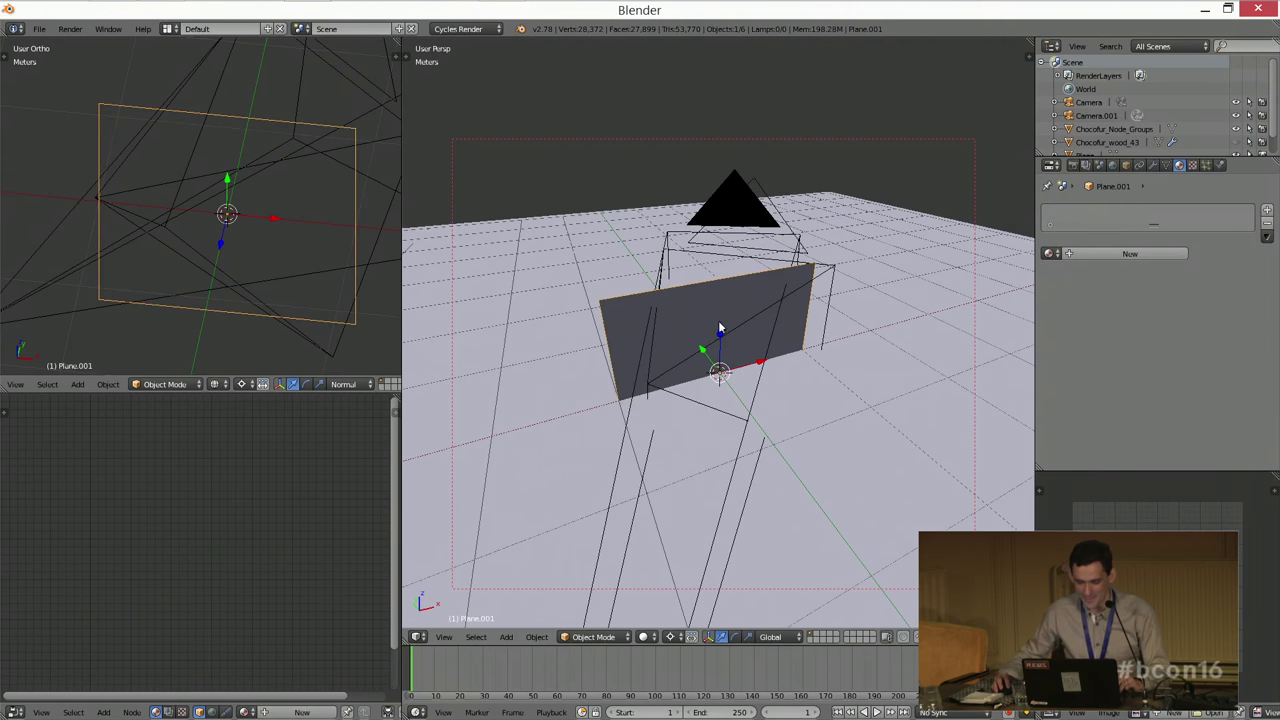
Step: Scale the plane down, enter Edit Mode with vertex select, and view top orthographic
{"action": "key", "text": "s"}
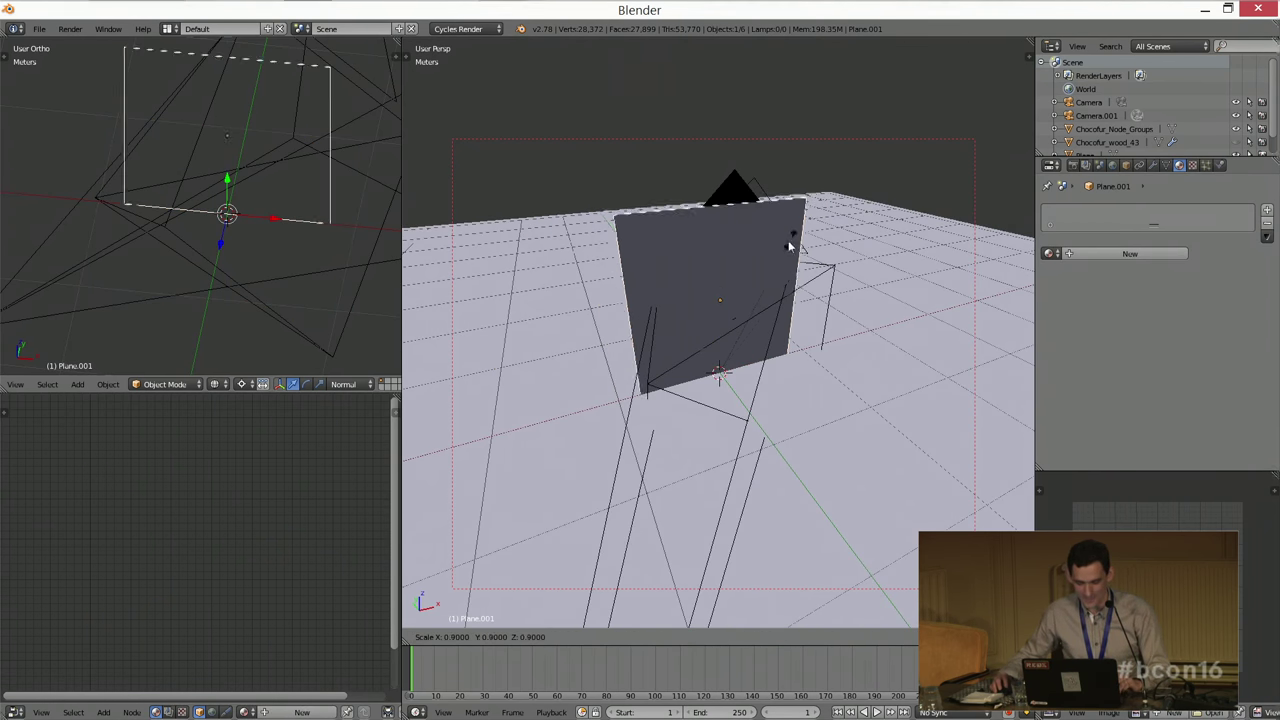
{"action": "left_click", "coordinate": [765, 320]}
{"action": "middle_click_drag", "start_coordinate": [765, 320], "coordinate": [792, 346]}
{"action": "key", "text": "Tab"}
{"action": "key", "text": "ctrl+Tab"}
{"action": "left_click", "coordinate": [776, 345]}
{"action": "key", "text": "KP_7"}
{"action": "key", "text": "KP_5"}
Step: Box-select one edge's two vertices and Ctrl+click to extrude four new wall sections
{"action": "key", "text": "a"}
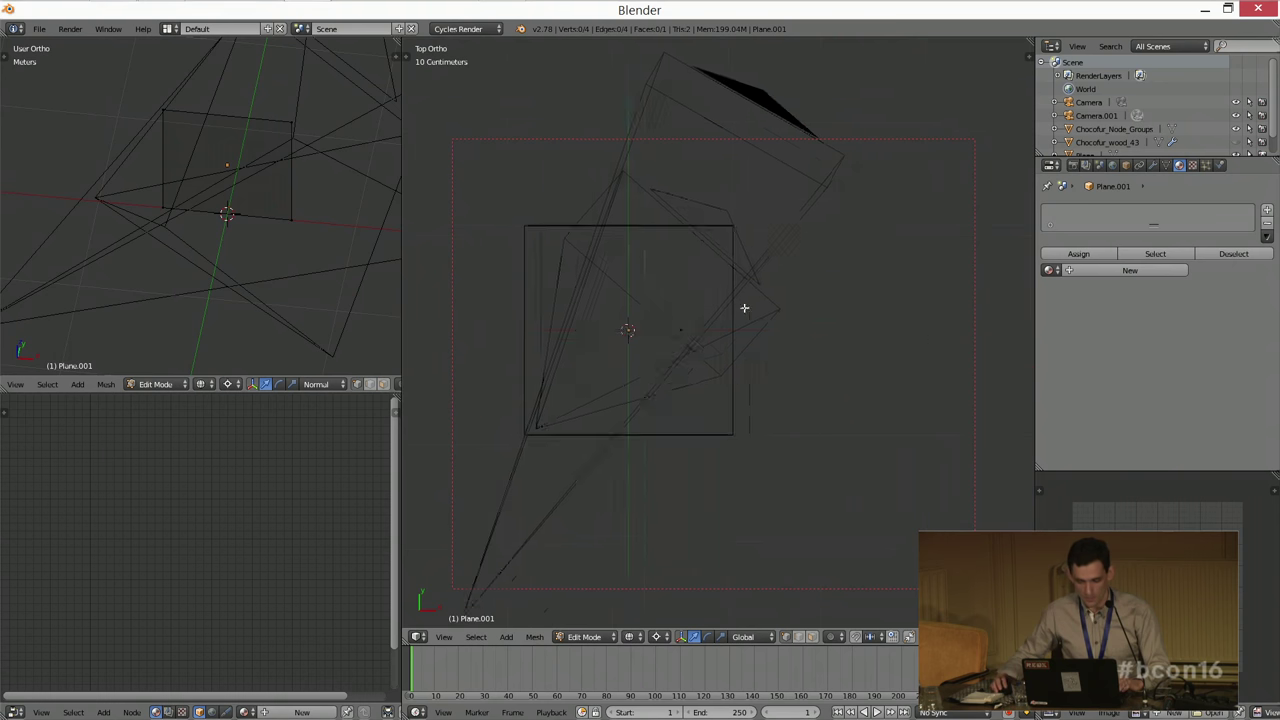
{"action": "key", "text": "b"}
{"action": "left_click_drag", "start_coordinate": [656, 302], "coordinate": [686, 334]}
{"action": "key", "text": "comma"}
{"action": "left_click", "coordinate": [674, 338], "text": "ctrl"}
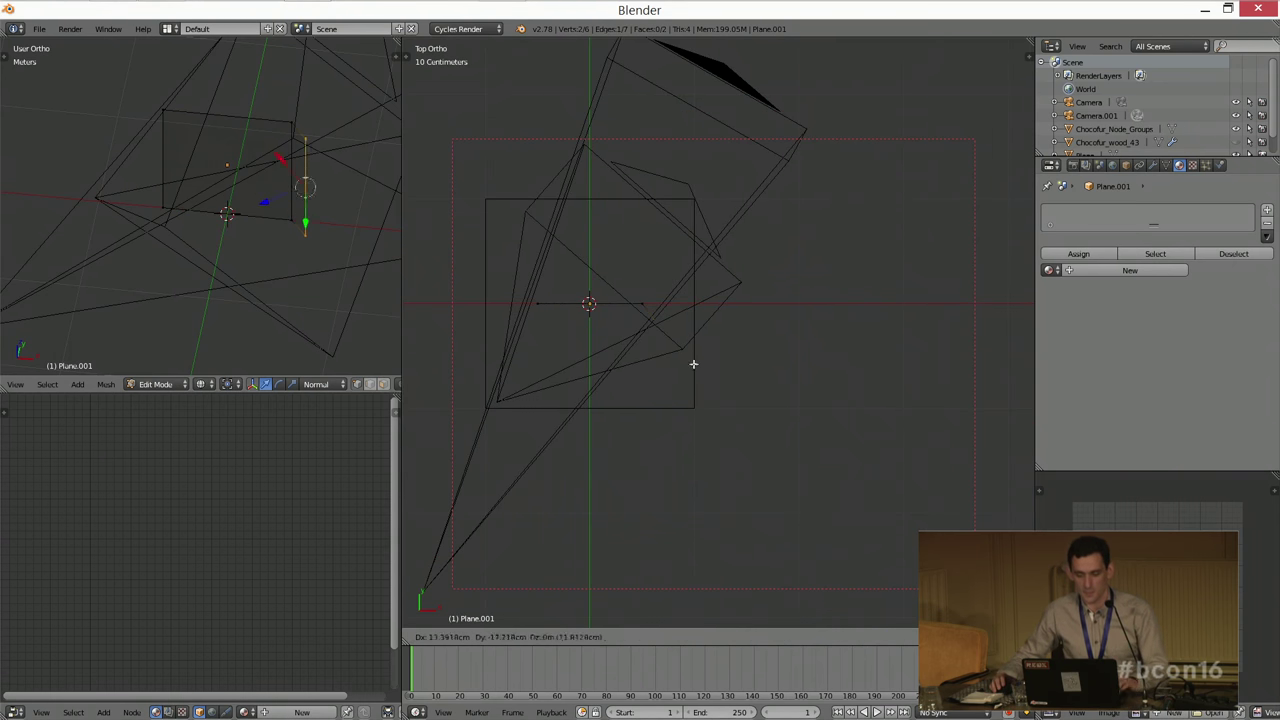
{"action": "left_click", "coordinate": [644, 408], "text": "ctrl"}
{"action": "left_click", "coordinate": [694, 466], "text": "ctrl"}
{"action": "left_click", "coordinate": [786, 450], "text": "ctrl"}
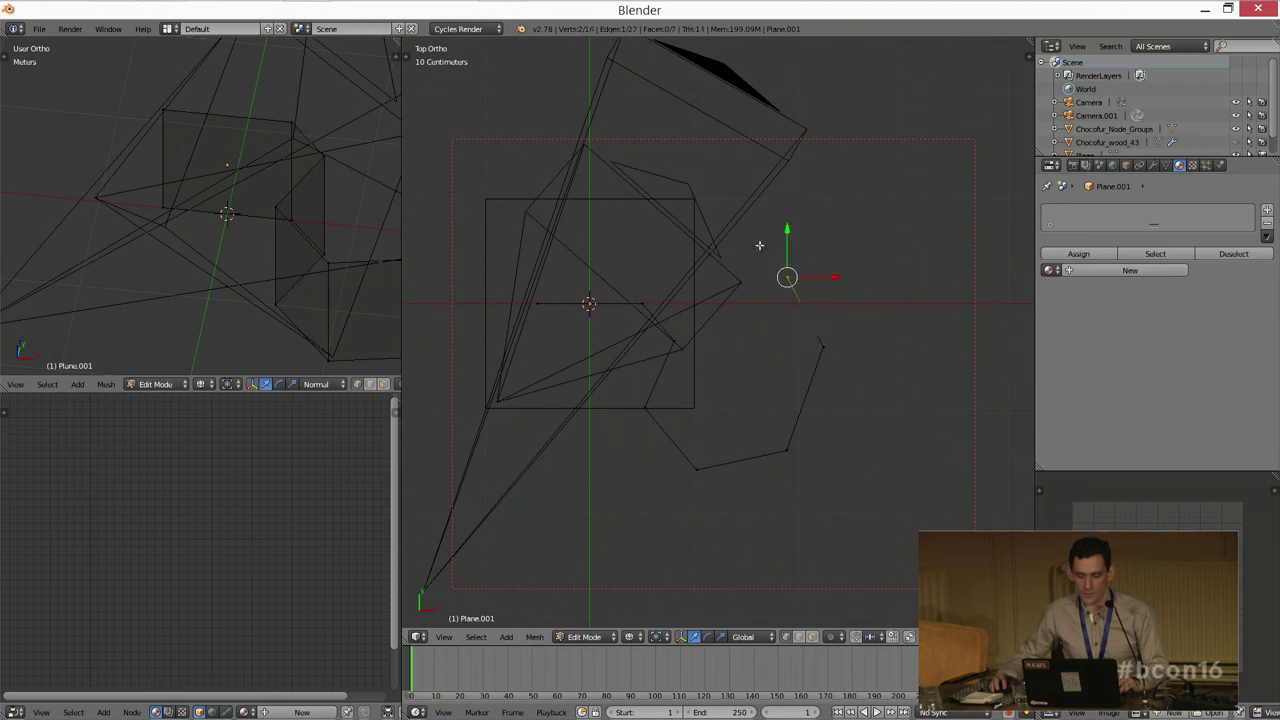
Step: Inspect the extruded walls, deselect all, and return to Object Mode
{"action": "scroll", "coordinate": [706, 303], "scroll_direction": "up", "scroll_amount": 5}
{"action": "key", "text": "a"}
{"action": "scroll", "coordinate": [600, 280], "scroll_direction": "up", "scroll_amount": 3}
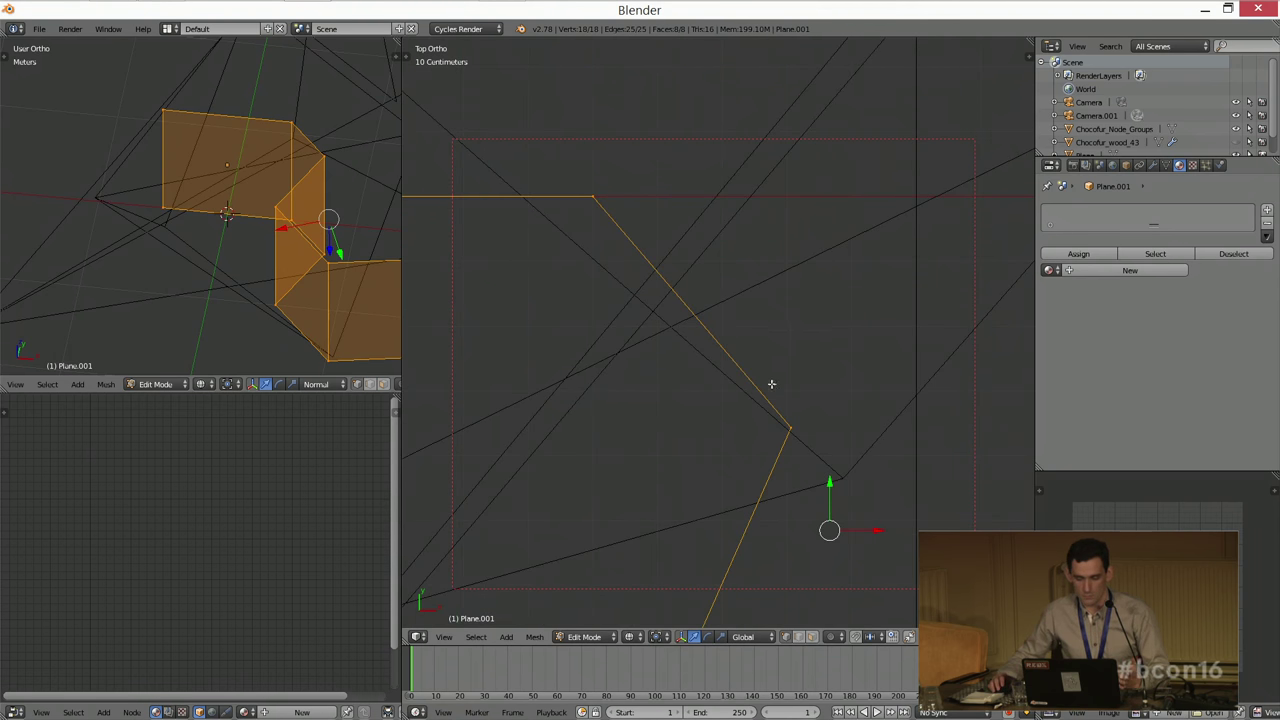
{"action": "middle_click_drag", "start_coordinate": [782, 412], "coordinate": [795, 356]}
{"action": "key", "text": "a"}
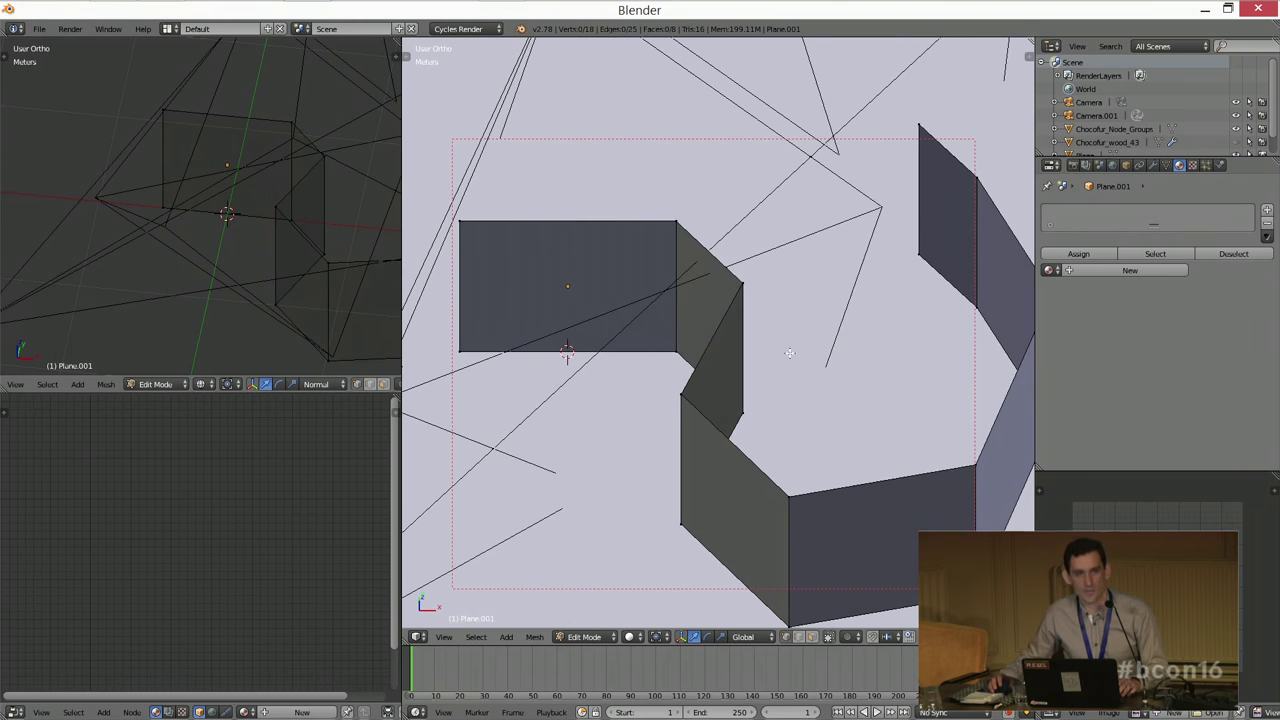
{"action": "key", "text": "Tab"}
{"action": "middle_click_drag", "start_coordinate": [774, 360], "coordinate": [796, 325]}
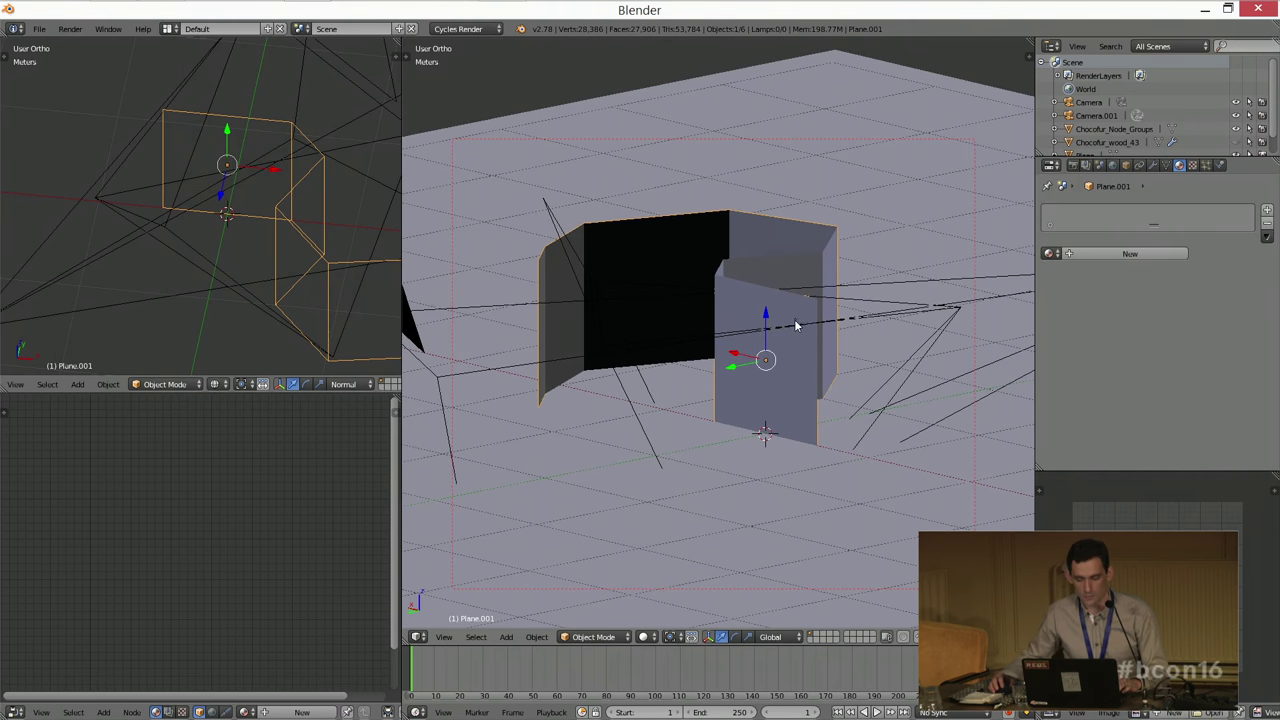
{"action": "scroll", "coordinate": [796, 320], "scroll_direction": "up", "scroll_amount": 3}
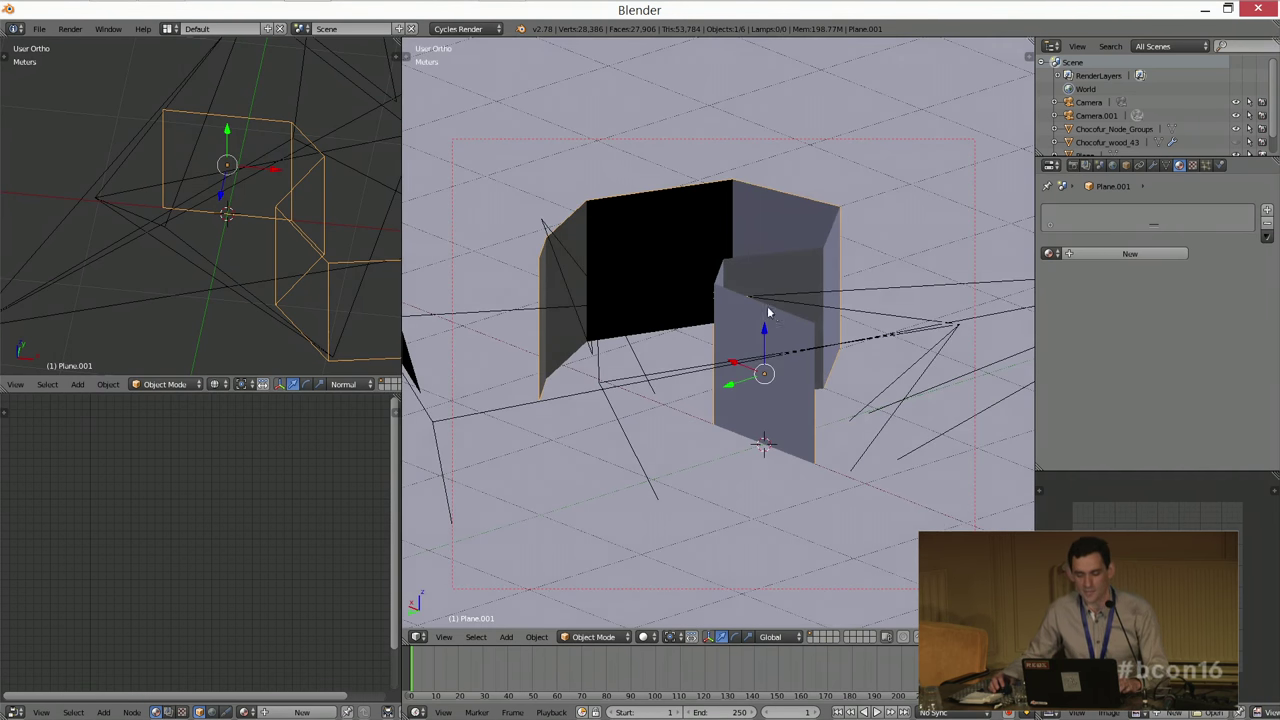
{"action": "mouse_move", "coordinate": [786, 322]}
{"action": "middle_mouse_down"}
{"action": "mouse_move", "coordinate": [806, 334]}
{"action": "mouse_move", "coordinate": [777, 334]}
{"action": "middle_mouse_up"}
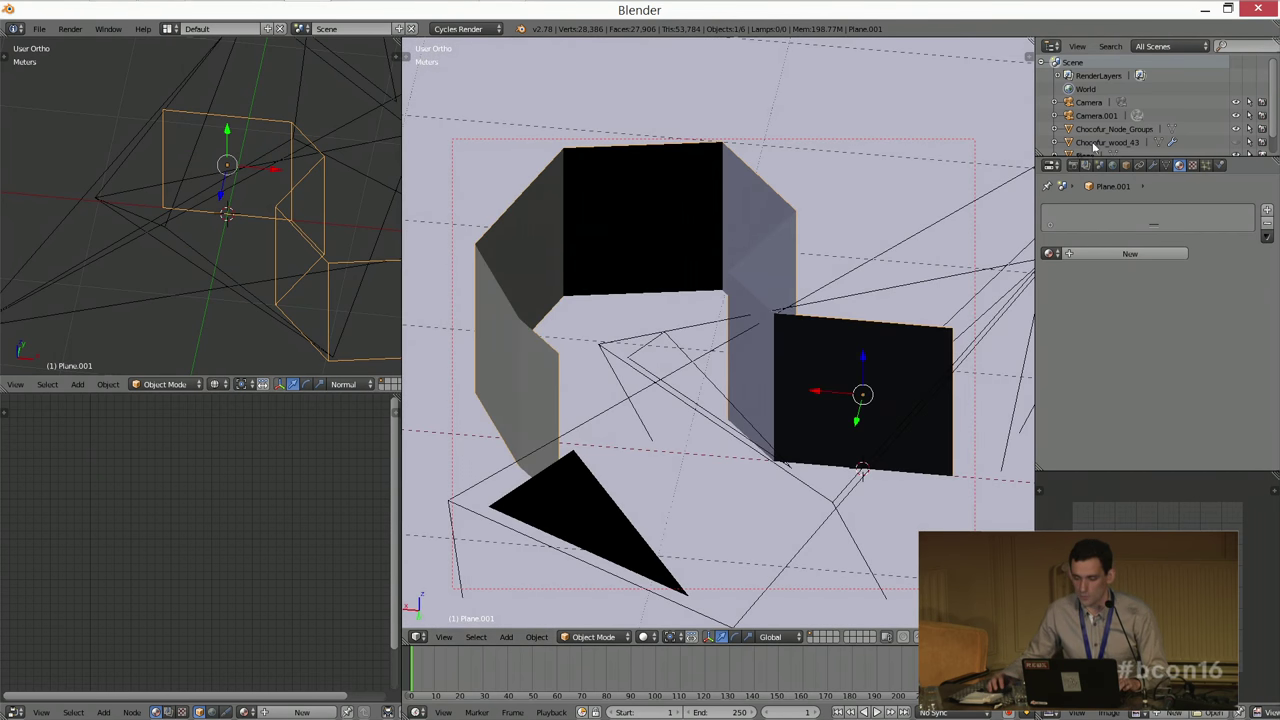
Step: Toggle Double Sided shading for the wall mesh on and back off
{"action": "left_click", "coordinate": [1165, 165]}
{"action": "left_click", "coordinate": [1175, 257]}
{"action": "left_click", "coordinate": [1175, 257]}
{"action": "left_click", "coordinate": [1174, 257]}
{"action": "left_click", "coordinate": [1173, 257]}
Step: Select the walls, apply Shift+H, and reselect them from a higher frontal view
{"action": "middle_click_drag", "start_coordinate": [1012, 283], "coordinate": [736, 285]}
{"action": "key", "text": "a"}
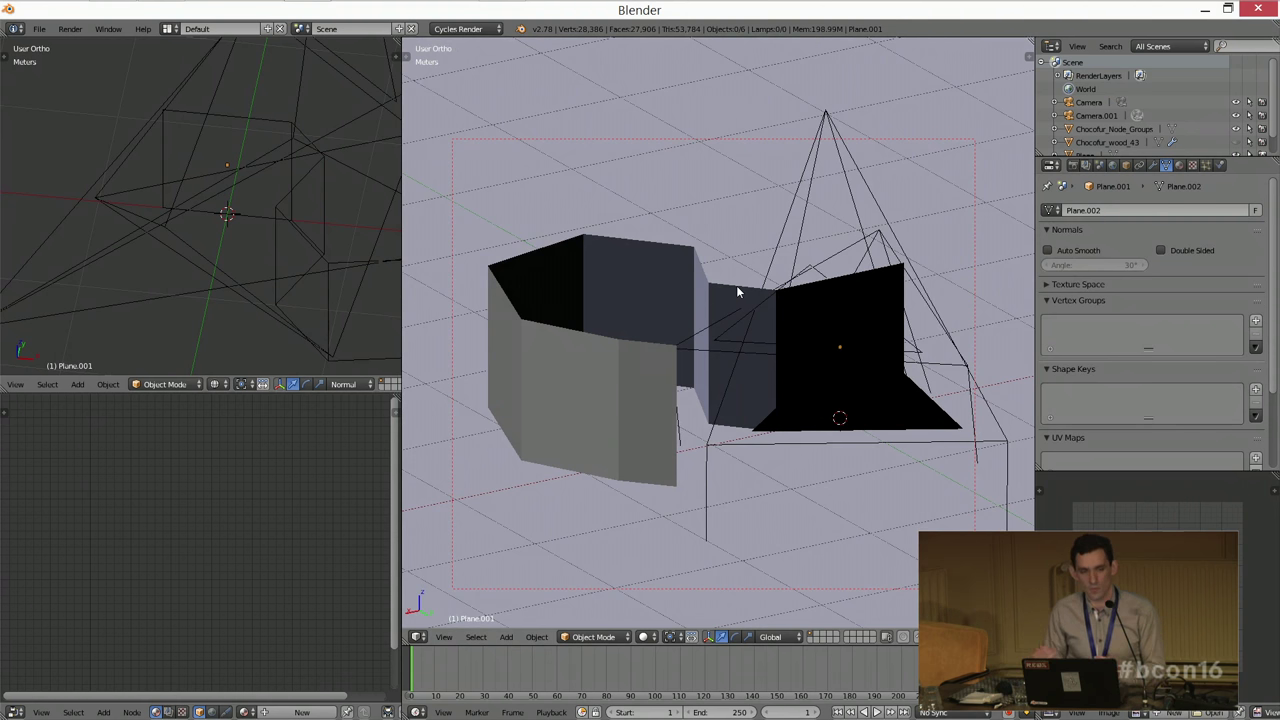
{"action": "right_click", "coordinate": [645, 285]}
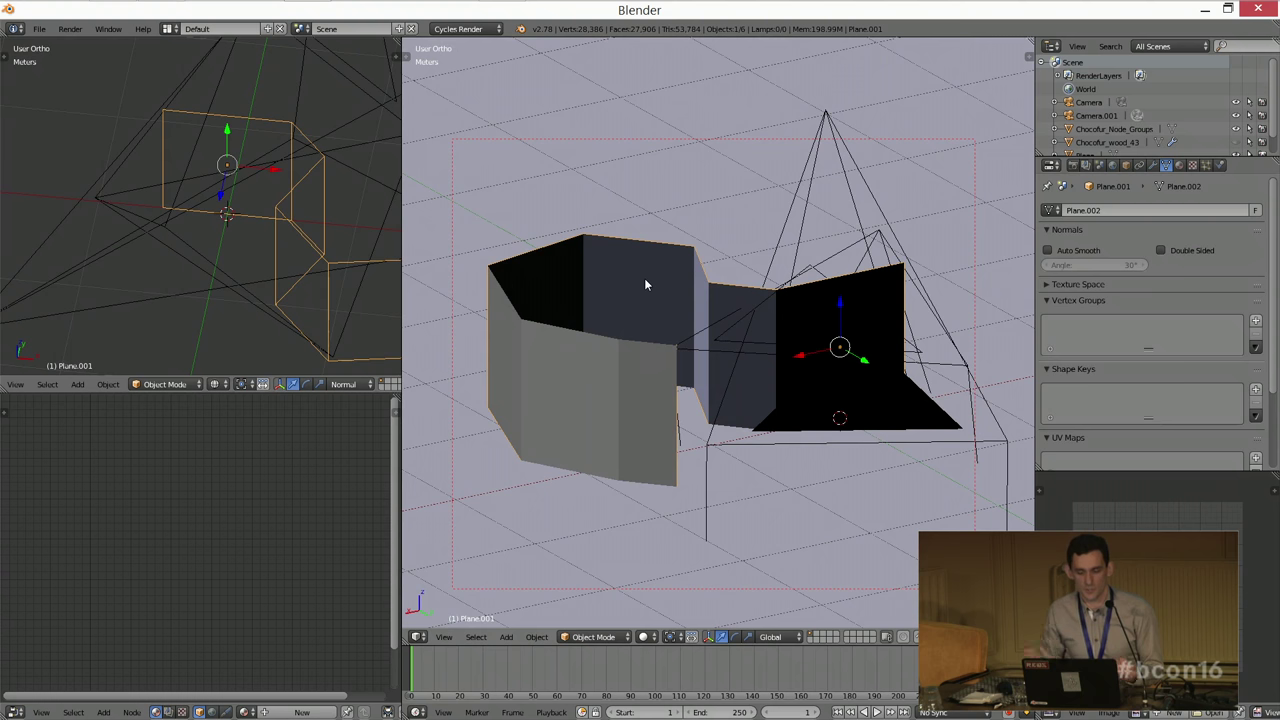
{"action": "key", "text": "a"}
{"action": "middle_click_drag", "start_coordinate": [671, 337], "coordinate": [822, 403]}
{"action": "right_click", "coordinate": [672, 368]}
{"action": "key", "text": "shift+h"}
{"action": "key", "text": "a"}
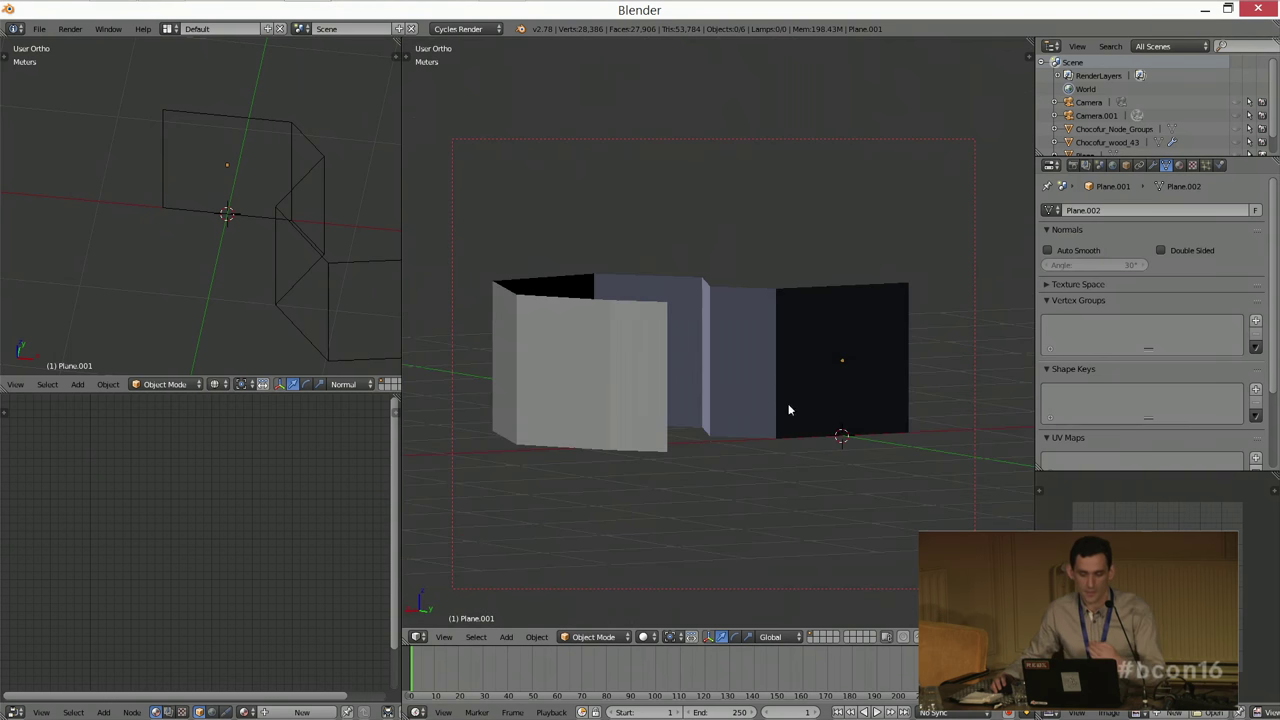
{"action": "middle_click_drag", "start_coordinate": [752, 356], "coordinate": [665, 379]}
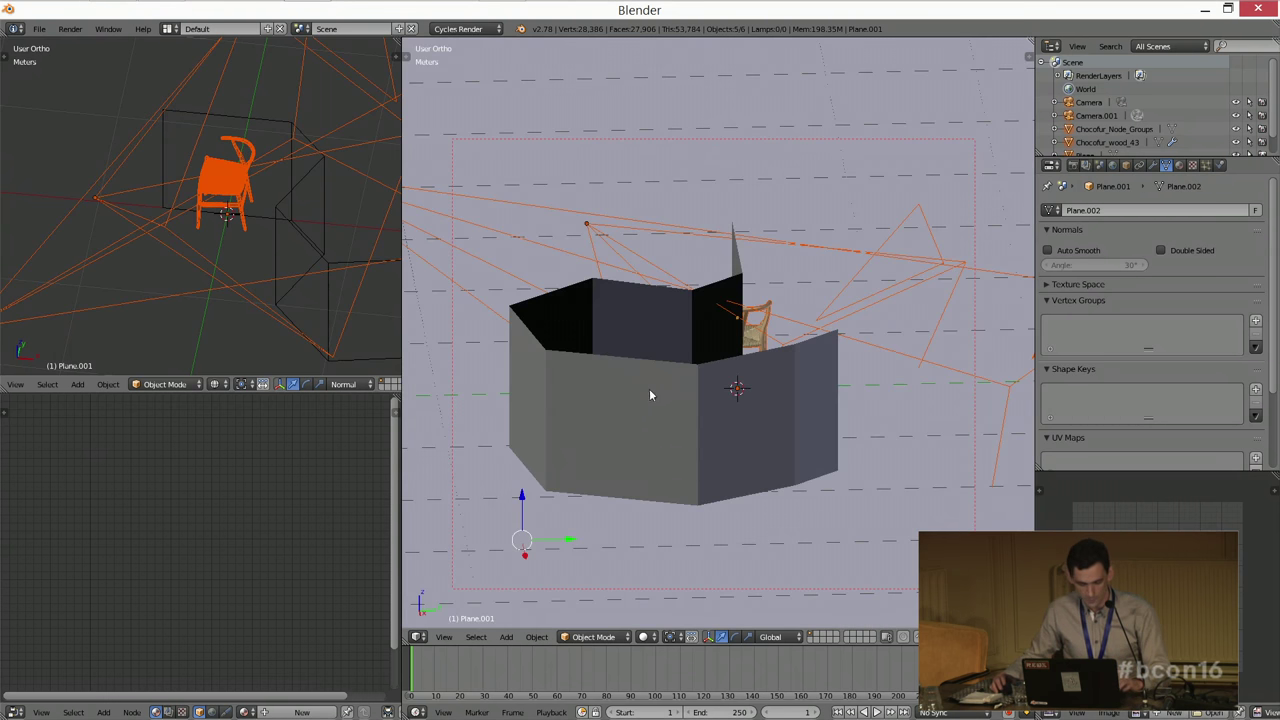
{"action": "right_click", "coordinate": [649, 388]}
Step: Assign the existing Chocofur_wood_43_drewno material to the walls
{"action": "left_click", "coordinate": [1179, 165]}
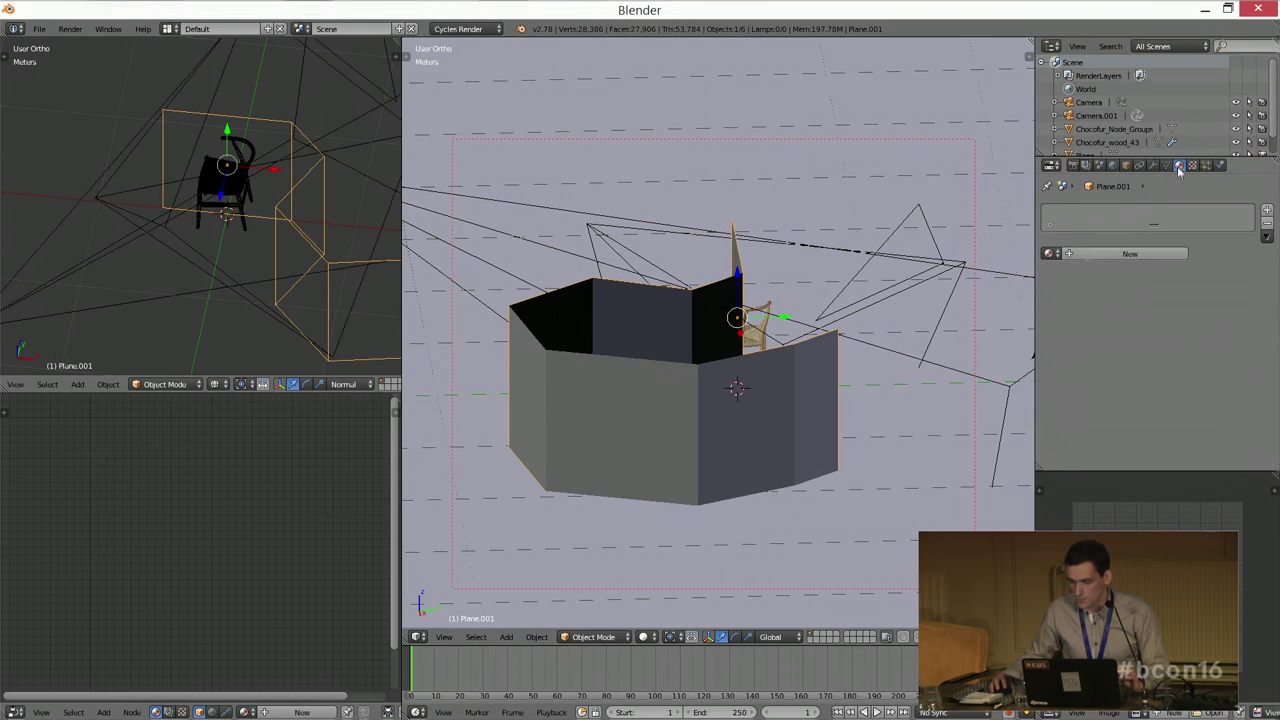
{"action": "left_click", "coordinate": [1052, 254]}
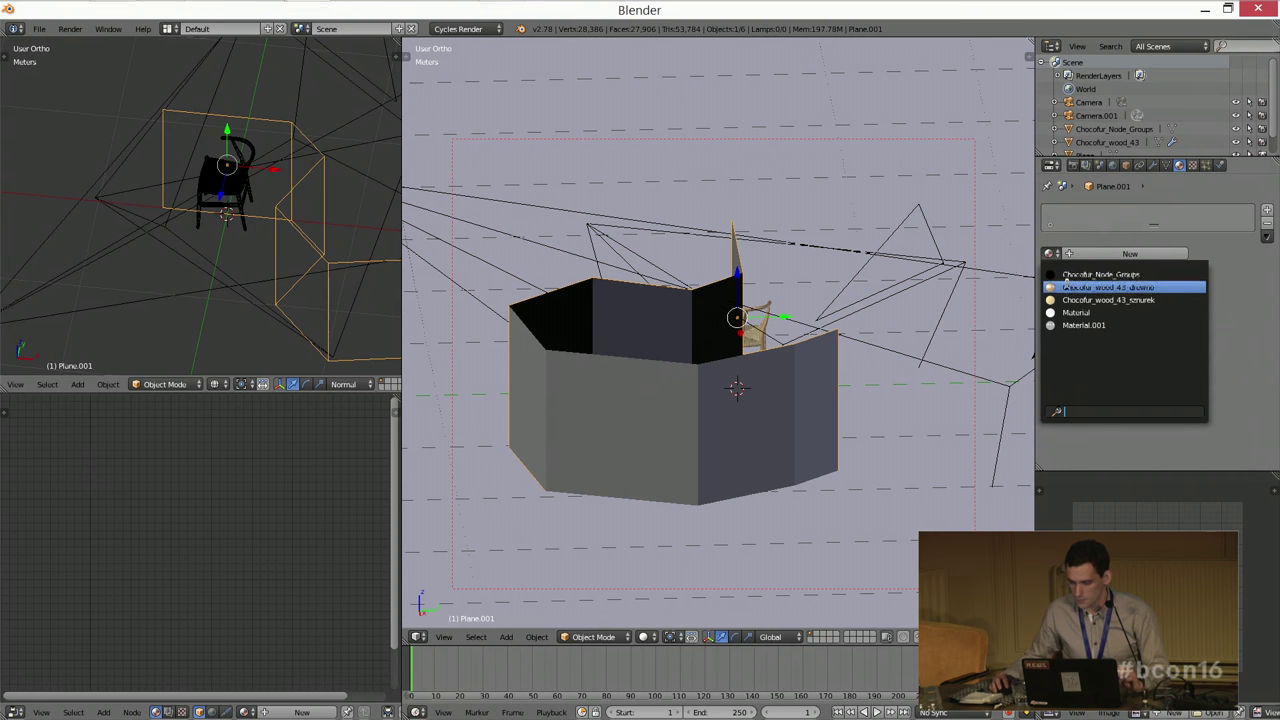
{"action": "left_click", "coordinate": [1068, 288]}
Step: Frame the wood material's Diffuse, Mix Shader and Glossy nodes in the node editor
{"action": "scroll", "coordinate": [266, 471], "scroll_direction": "up", "scroll_amount": 2}
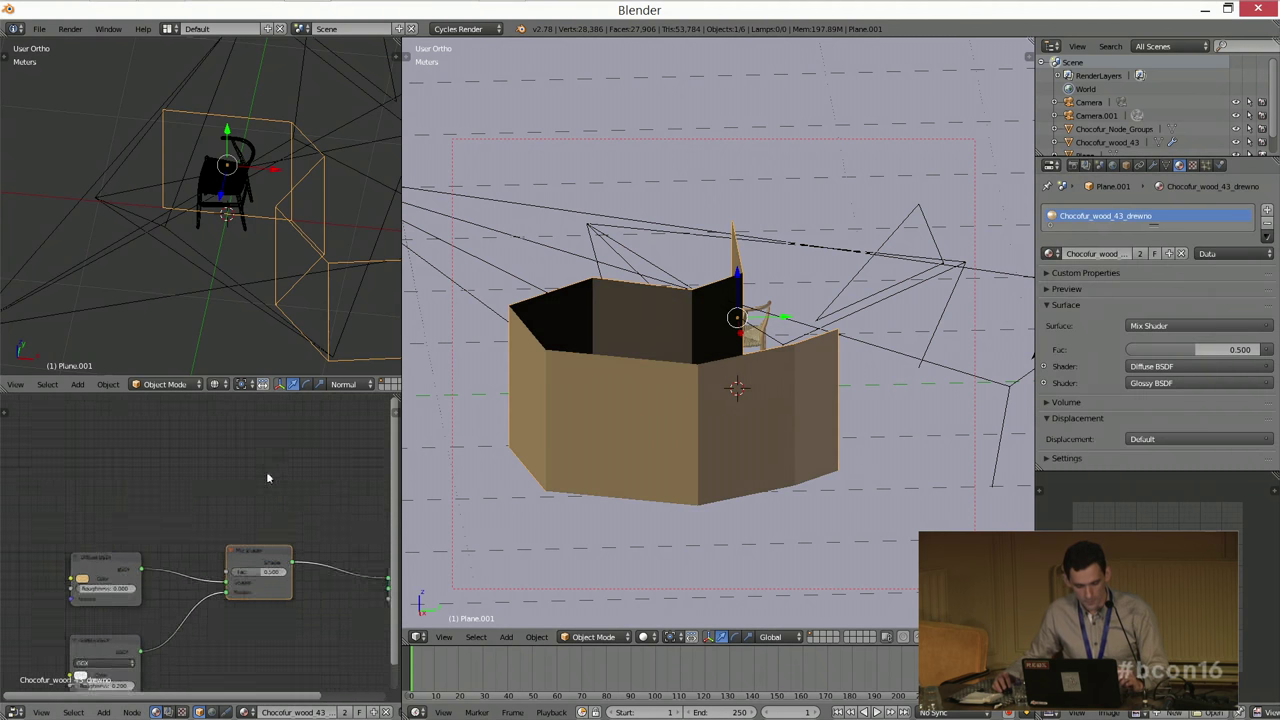
{"action": "middle_click_drag", "start_coordinate": [100, 470], "coordinate": [133, 509]}
{"action": "key", "text": "shift+a"}
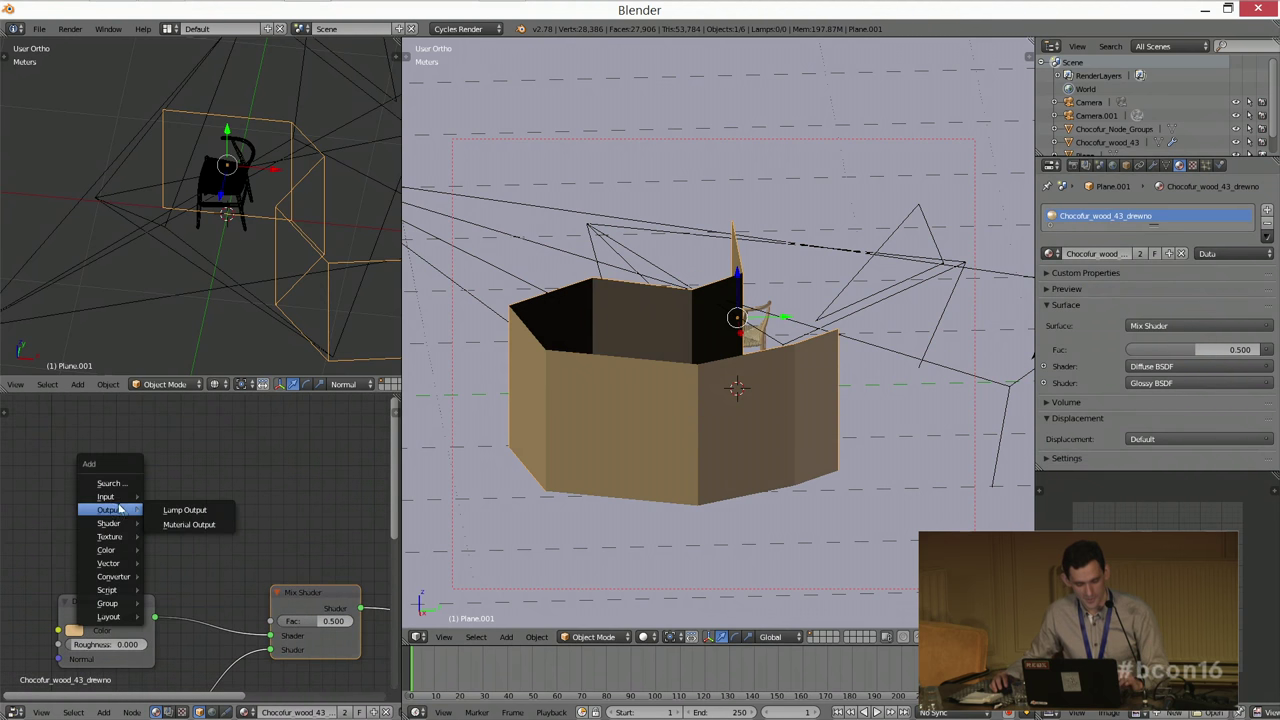
{"action": "mouse_move", "coordinate": [120, 497]}
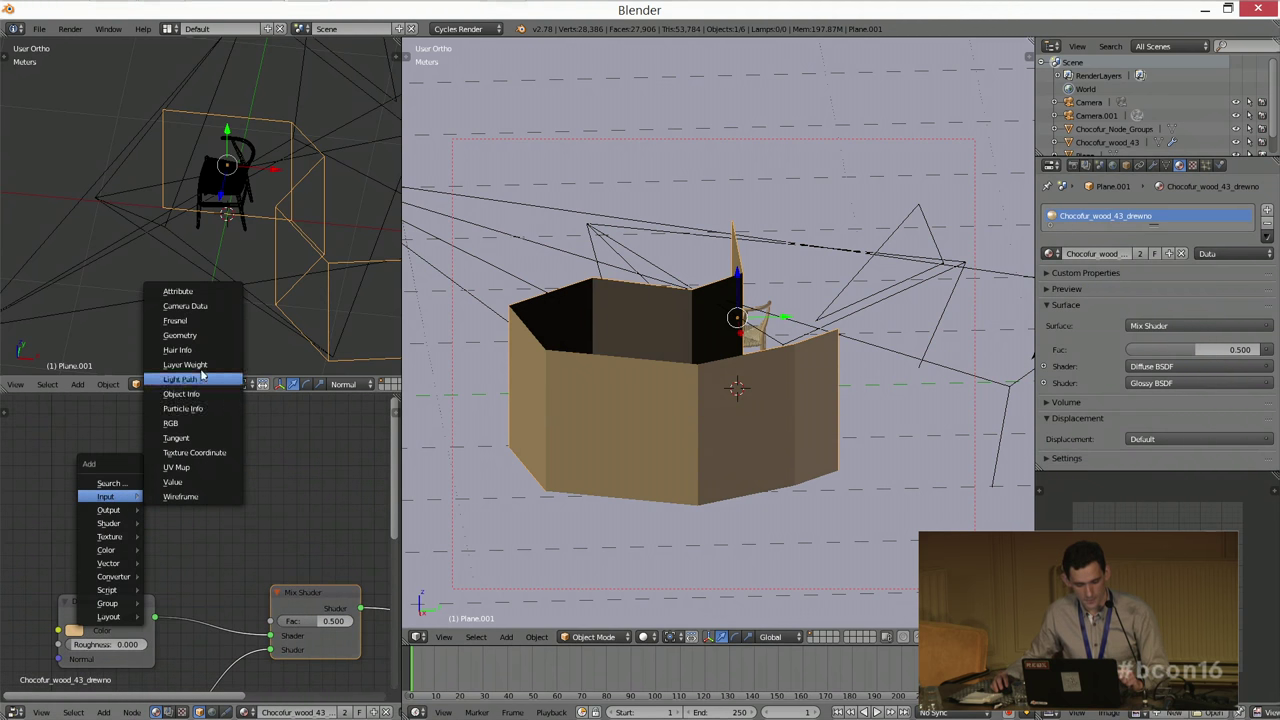
{"action": "key", "text": "Escape"}
{"action": "middle_click_drag", "start_coordinate": [133, 610], "coordinate": [148, 548]}
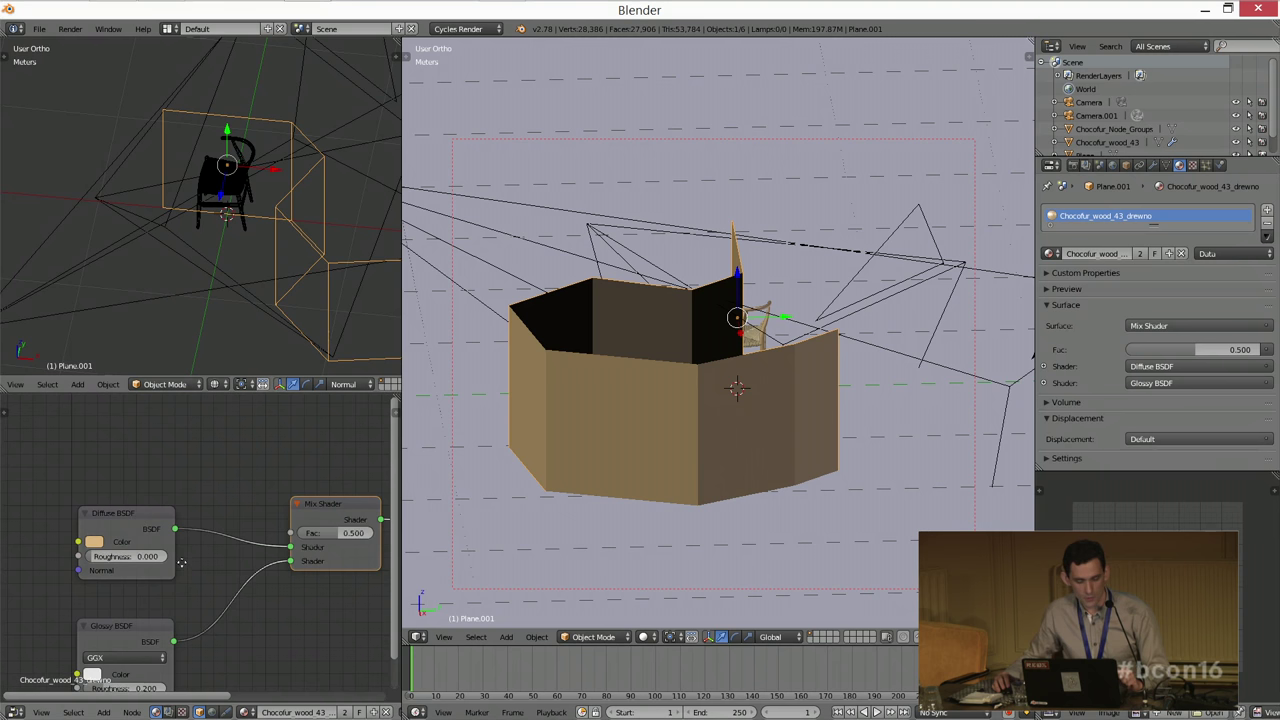
{"action": "middle_click_drag", "start_coordinate": [181, 563], "coordinate": [175, 520]}
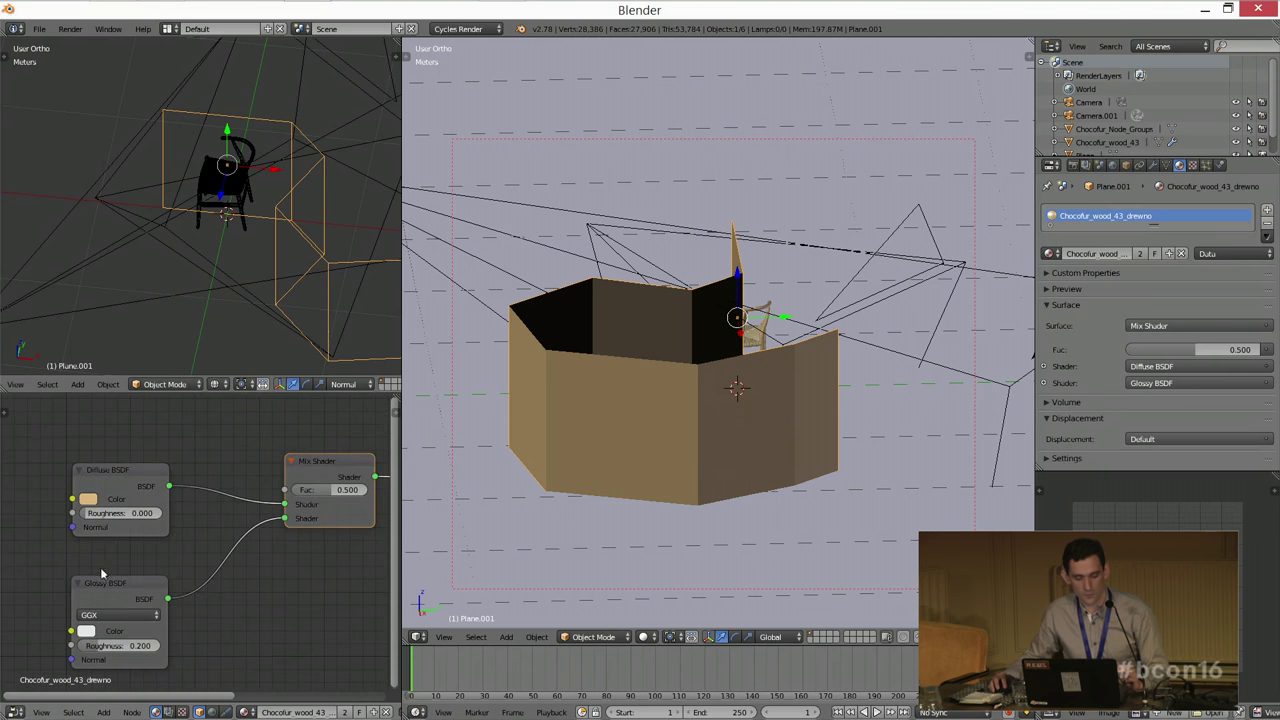
{"action": "scroll", "coordinate": [140, 500], "scroll_direction": "up", "scroll_amount": 5, "text": "shift"}
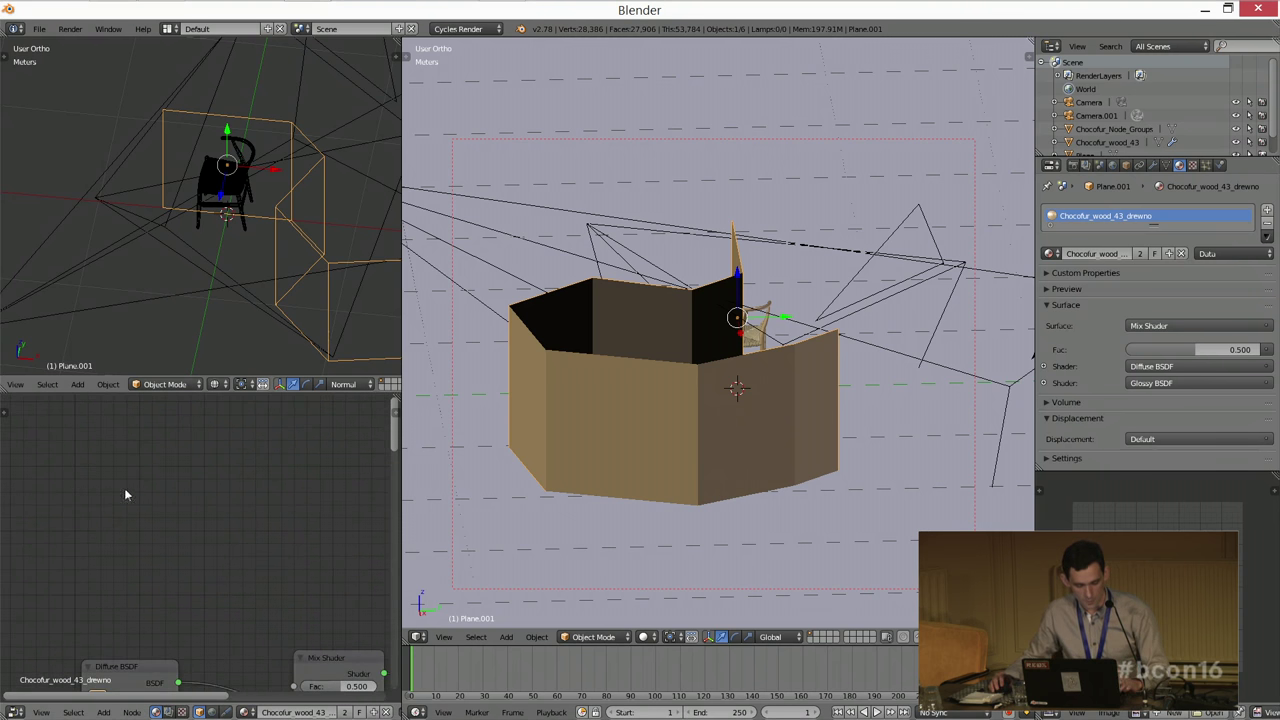
Step: Add a Fresnel node (IOR 1.450) above the Diffuse BSDF and link its Fac to the Mix Shader Fac
{"action": "key", "text": "shift+a"}
{"action": "mouse_move", "coordinate": [126, 496]}
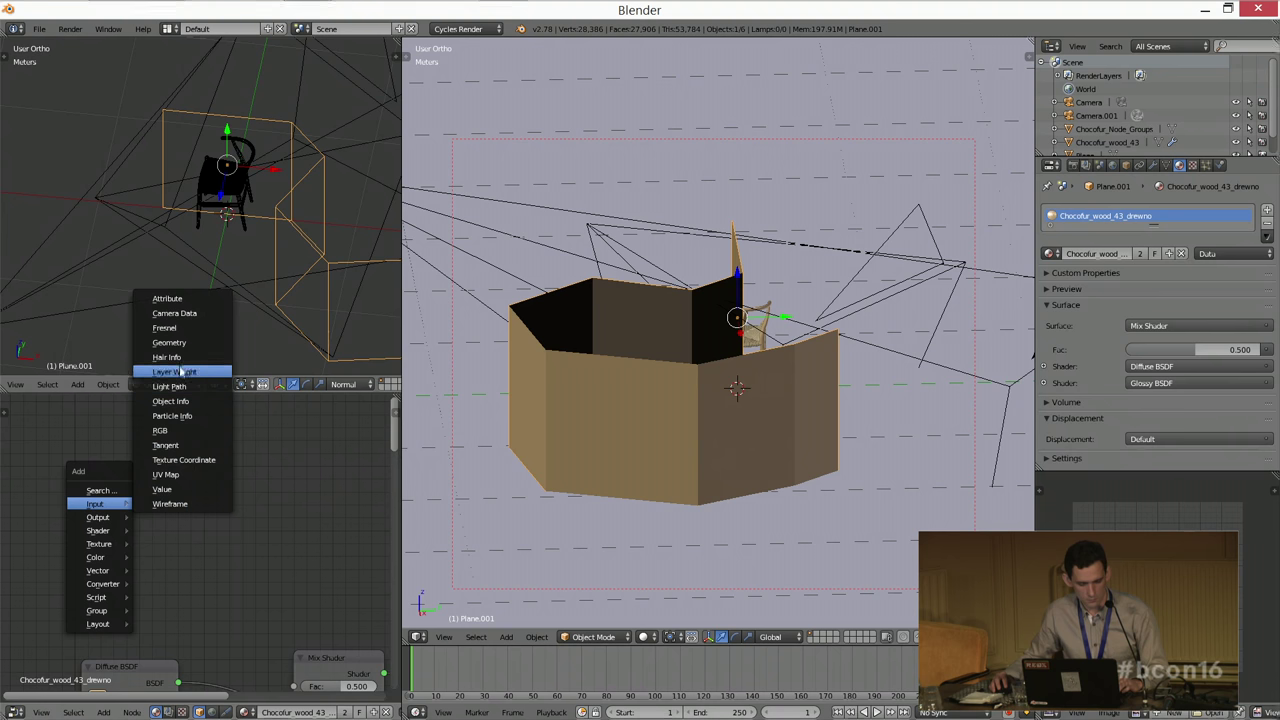
{"action": "left_click", "coordinate": [168, 328]}
{"action": "left_click", "coordinate": [91, 482]}
{"action": "middle_click_drag", "start_coordinate": [183, 496], "coordinate": [144, 421]}
{"action": "left_click_drag", "start_coordinate": [144, 421], "coordinate": [296, 608]}
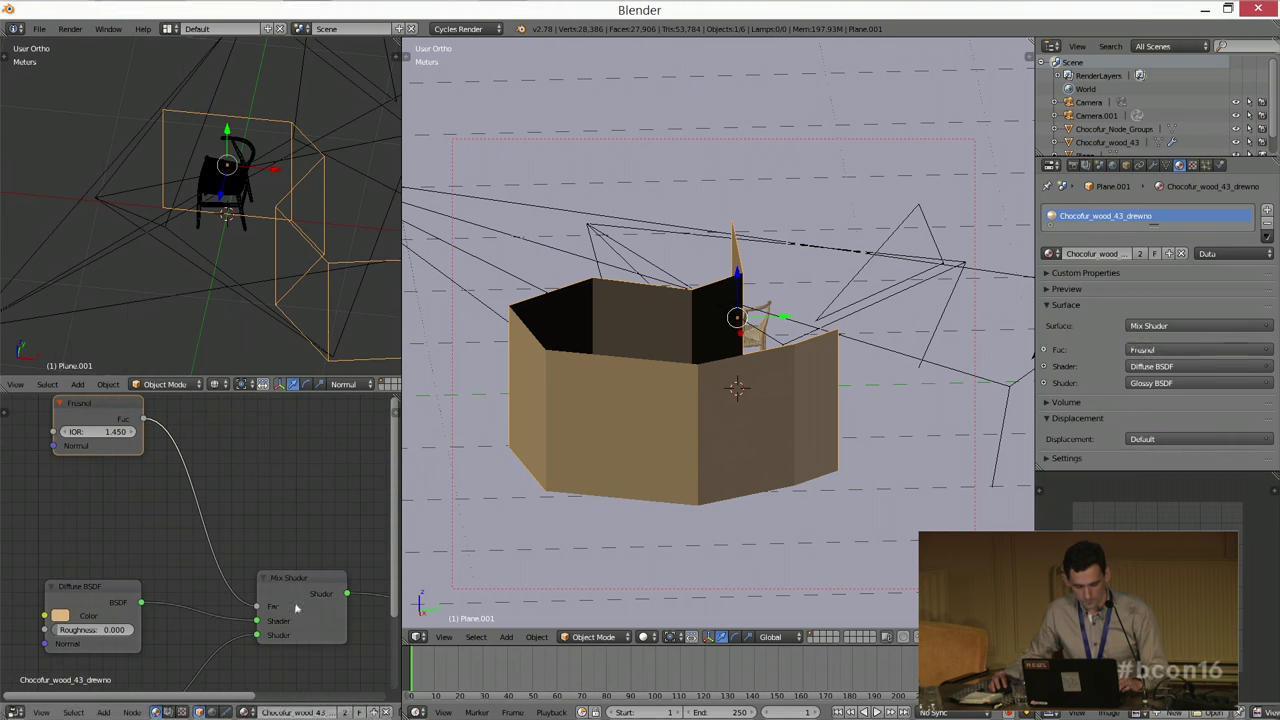
Step: Switch to perspective view and preview the walls rendered in Cycles
{"action": "key", "text": "KP_5"}
{"action": "scroll", "coordinate": [626, 410], "scroll_direction": "down", "scroll_amount": 4}
{"action": "key", "text": "Tab"}
{"action": "key", "text": "Tab"}
{"action": "key", "text": "shift+z"}
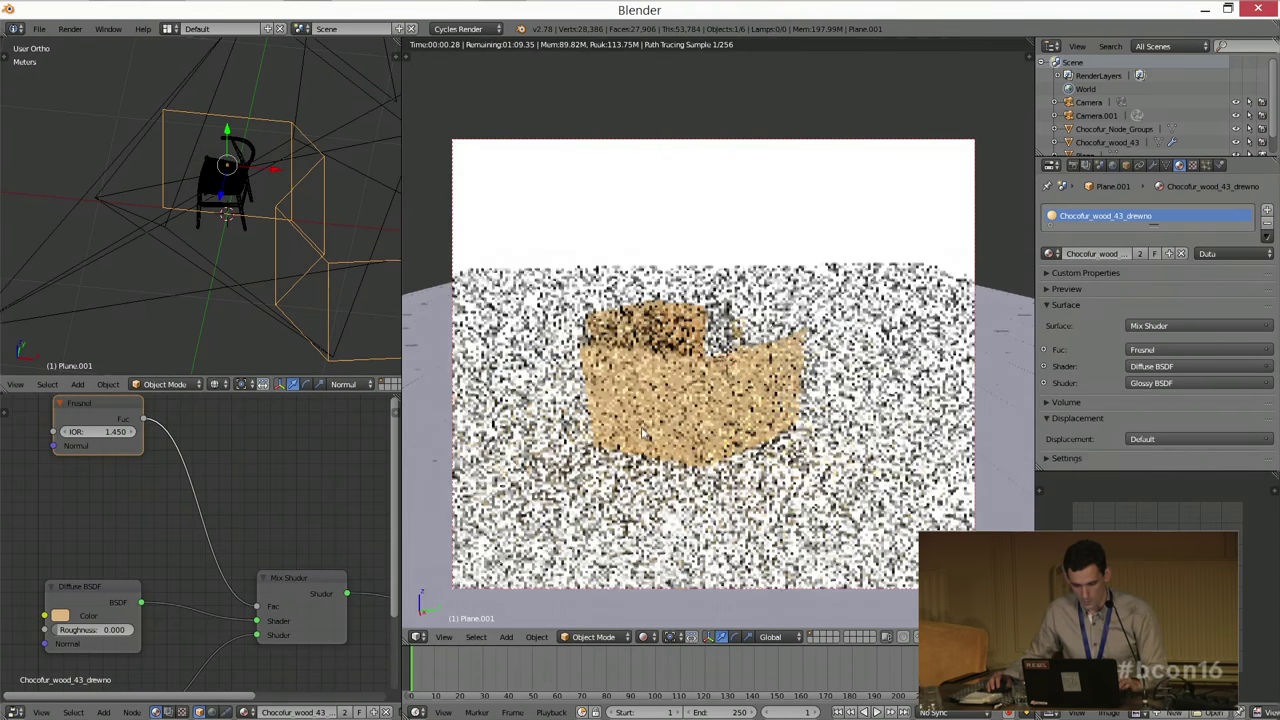
{"action": "middle_click_drag", "start_coordinate": [726, 424], "coordinate": [675, 440]}
{"action": "key", "text": "a"}
{"action": "key", "text": "z"}
{"action": "scroll", "coordinate": [268, 247], "scroll_direction": "up", "scroll_amount": 4}
{"action": "middle_click_drag", "start_coordinate": [191, 229], "coordinate": [222, 222]}
{"action": "middle_click_drag", "start_coordinate": [700, 400], "coordinate": [655, 415]}
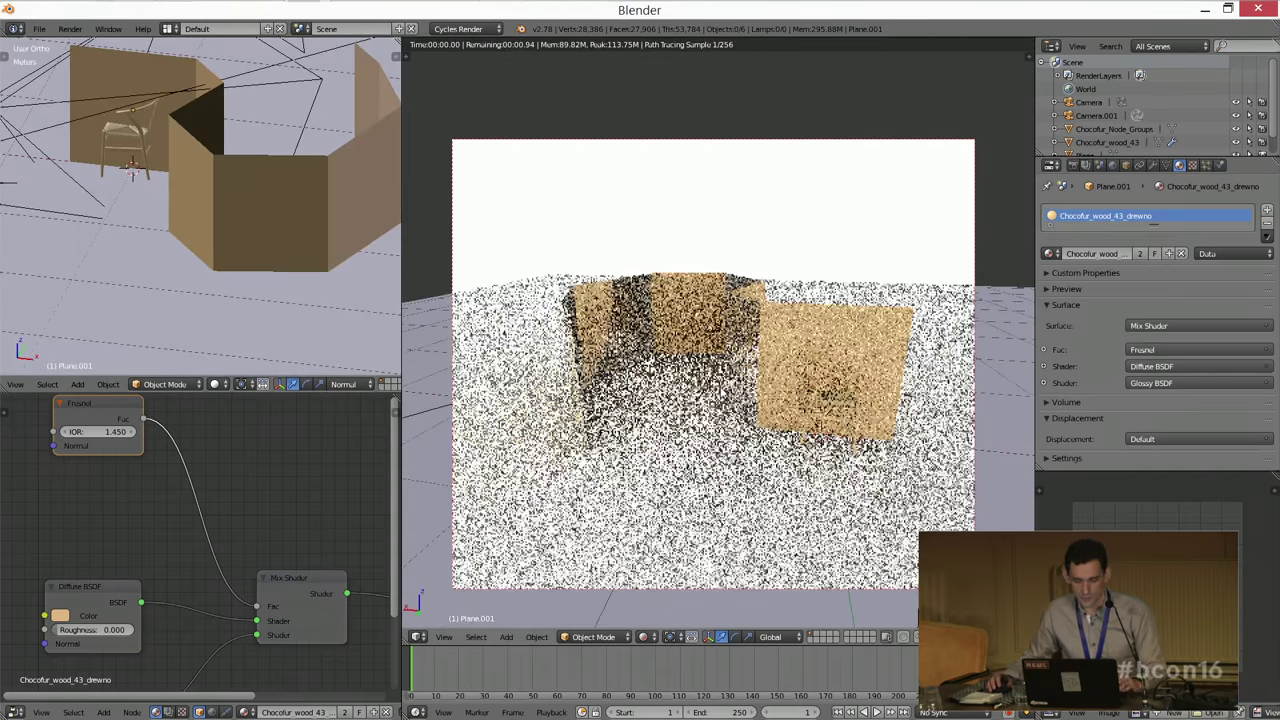
{"action": "middle_click_drag", "start_coordinate": [715, 387], "coordinate": [698, 392]}
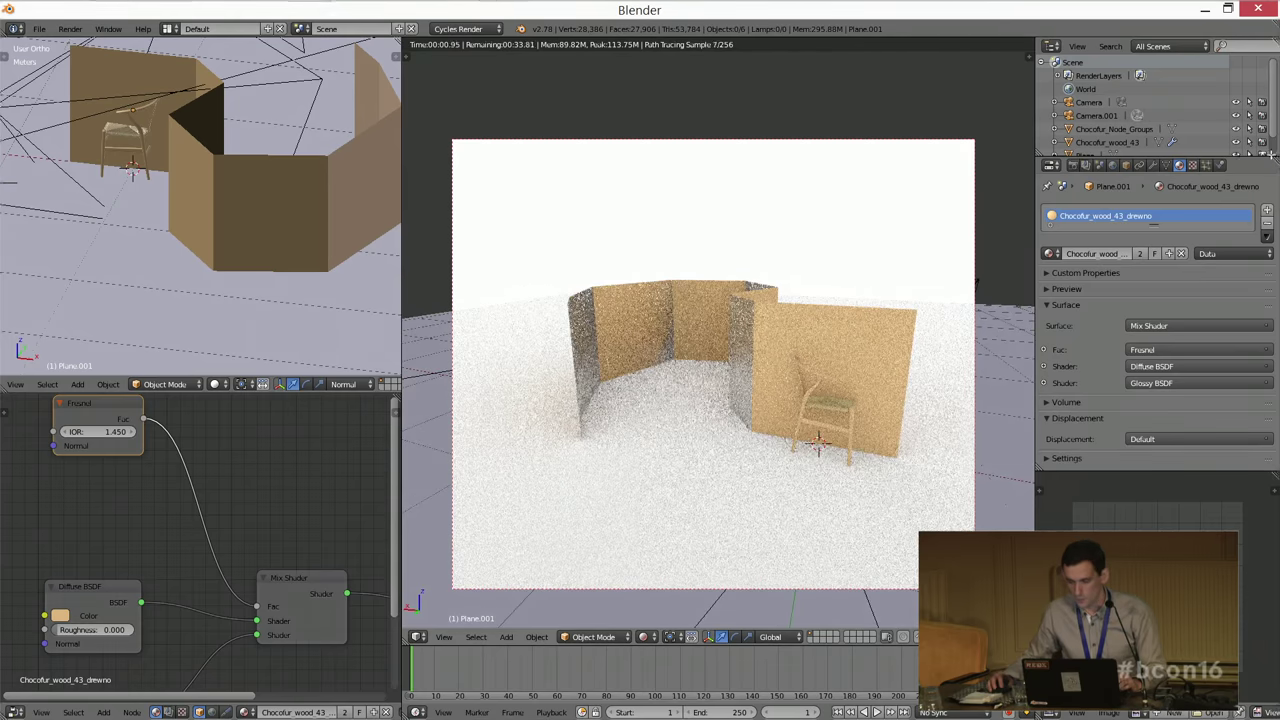
{"action": "left_click", "coordinate": [1153, 165]}
{"action": "left_click", "coordinate": [1150, 210]}
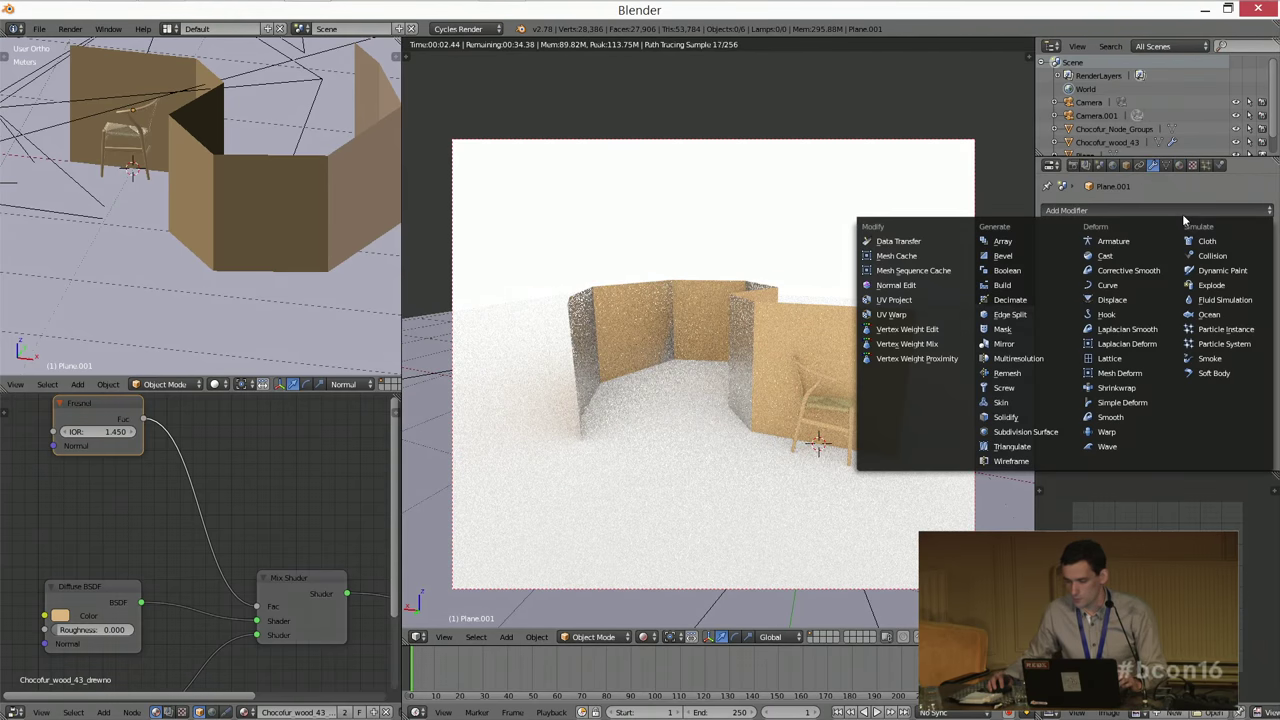
{"action": "left_click", "coordinate": [1006, 417]}
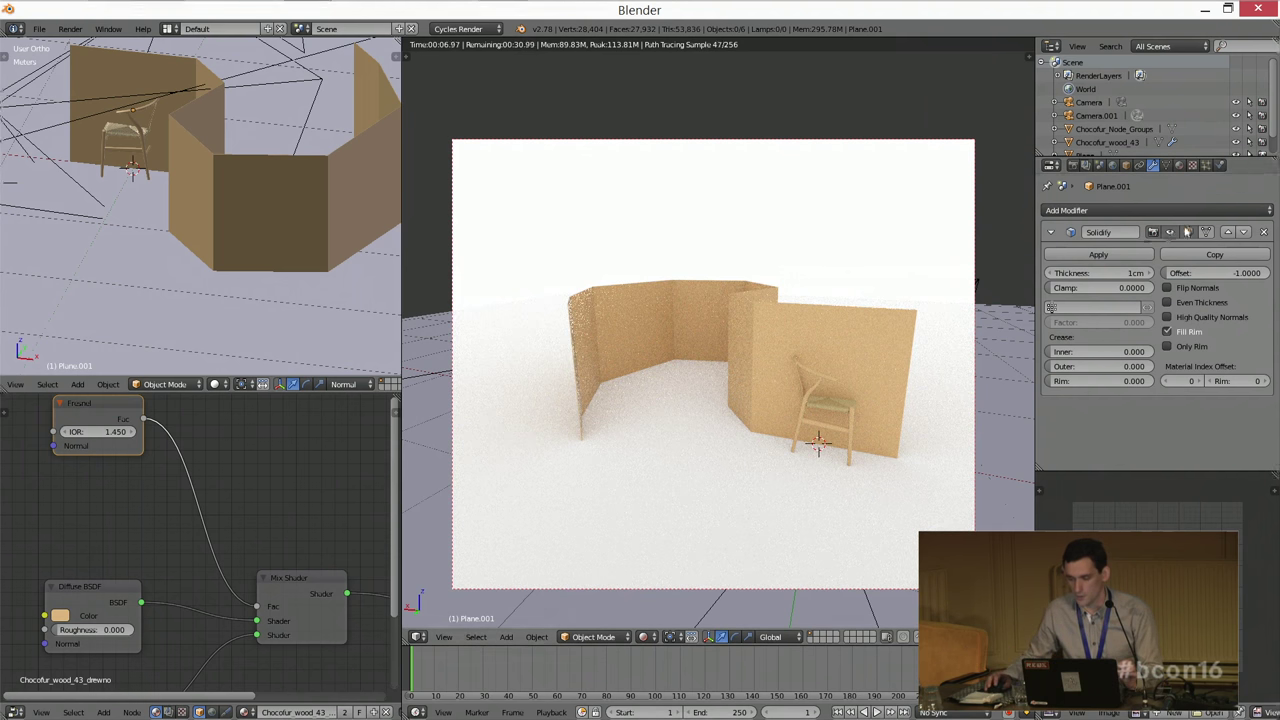
{"action": "left_click", "coordinate": [1264, 232]}
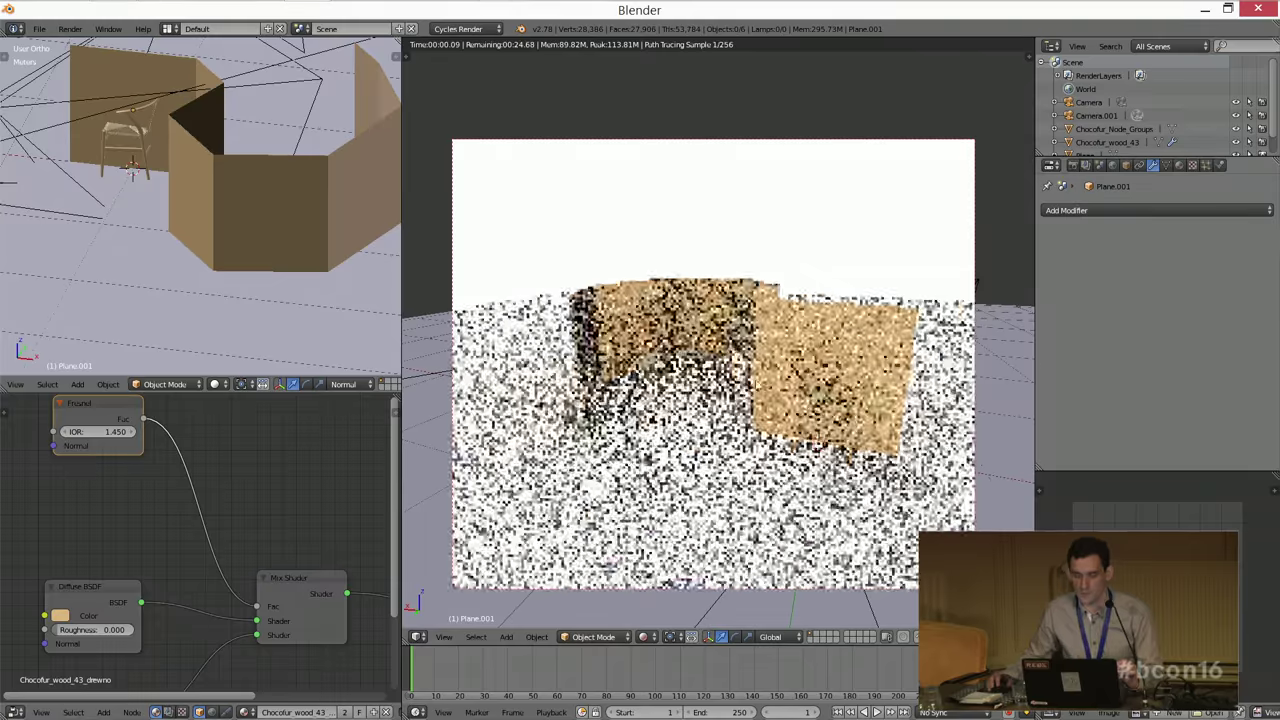
{"action": "middle_click_drag", "start_coordinate": [570, 395], "coordinate": [705, 326]}
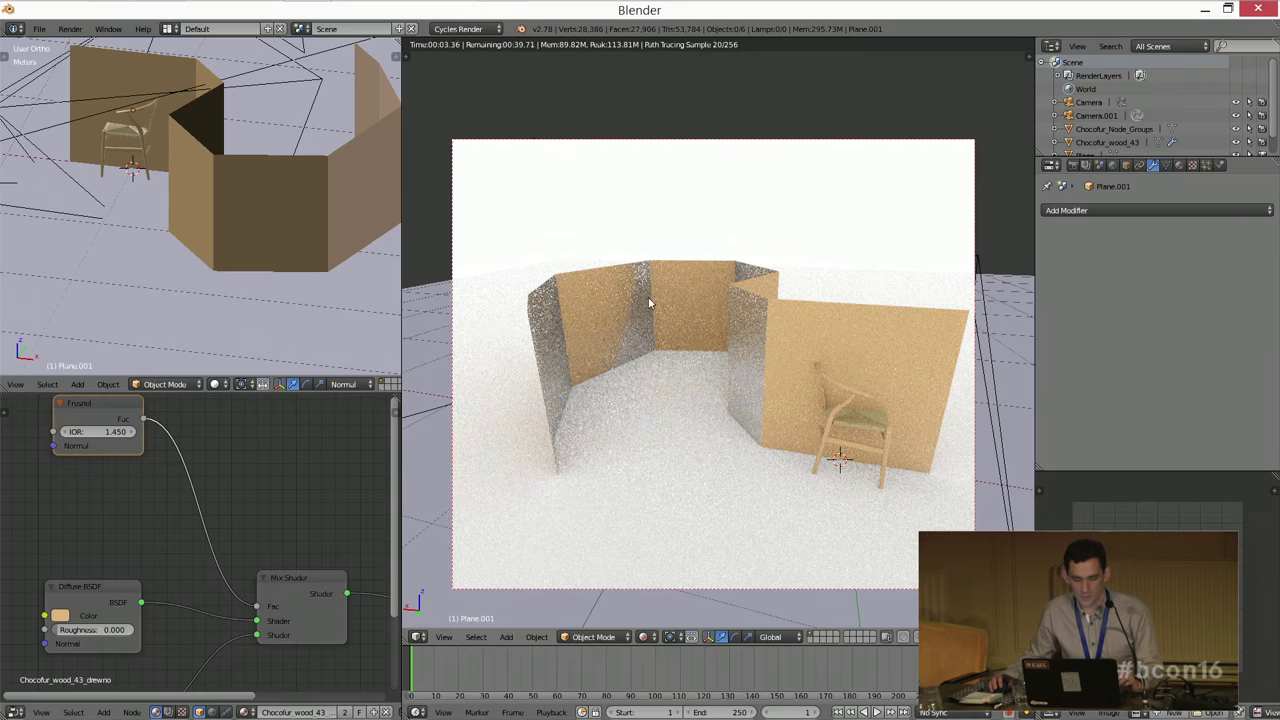
{"action": "middle_click_drag", "start_coordinate": [649, 303], "coordinate": [671, 290]}
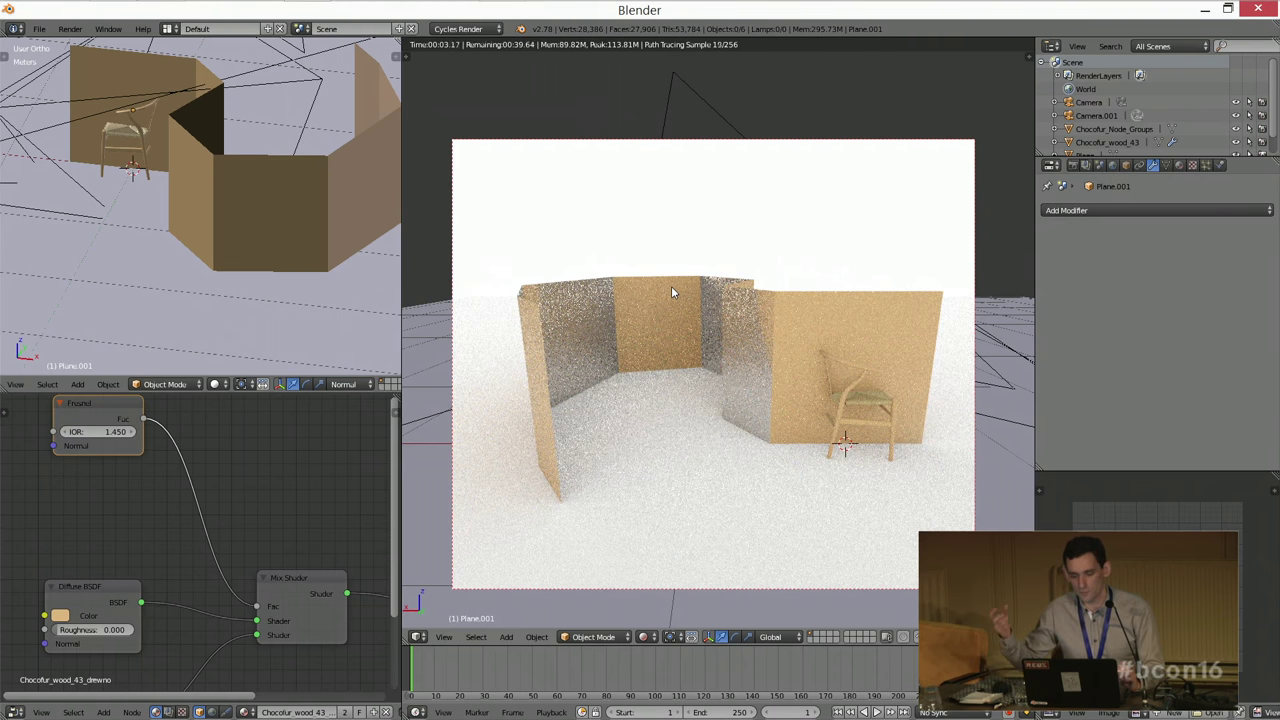
{"action": "key", "text": "z"}
Step: Select the walls, orbit around them and briefly preview them rendered in Cycles
{"action": "right_click", "coordinate": [729, 286]}
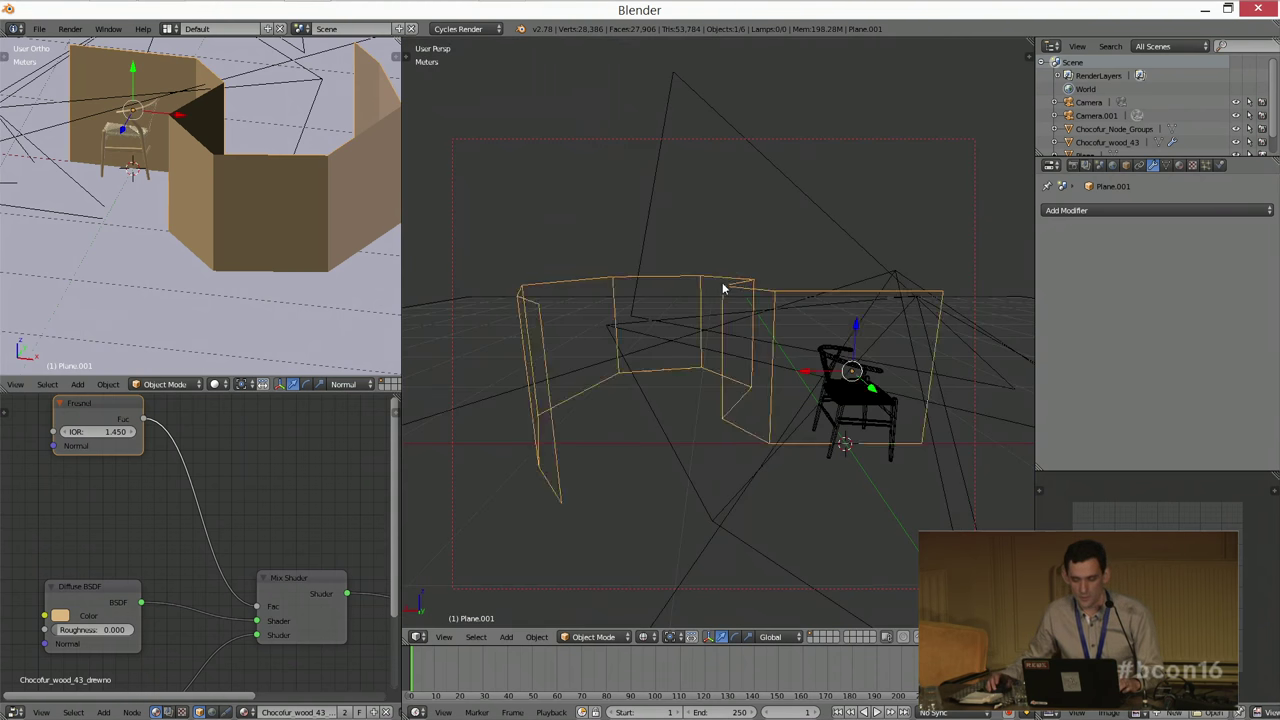
{"action": "key", "text": "z"}
{"action": "middle_click_drag", "start_coordinate": [757, 352], "coordinate": [842, 349]}
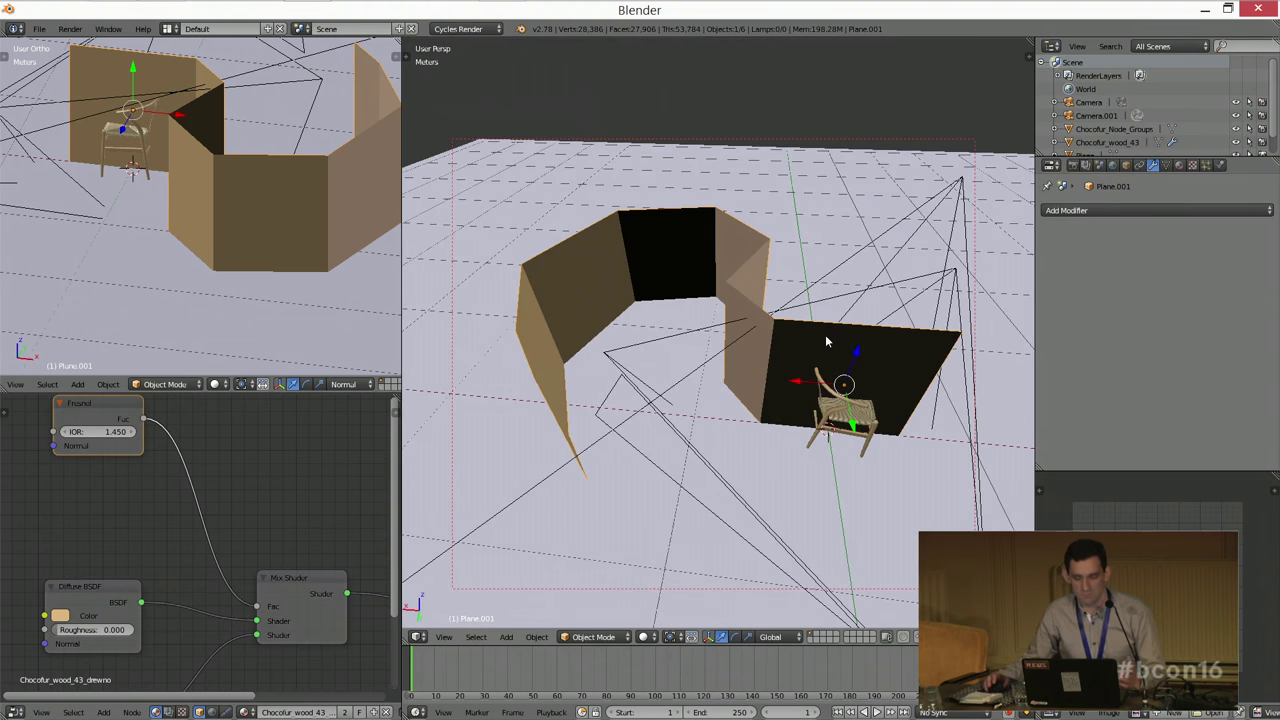
{"action": "middle_click_drag", "start_coordinate": [793, 342], "coordinate": [689, 322]}
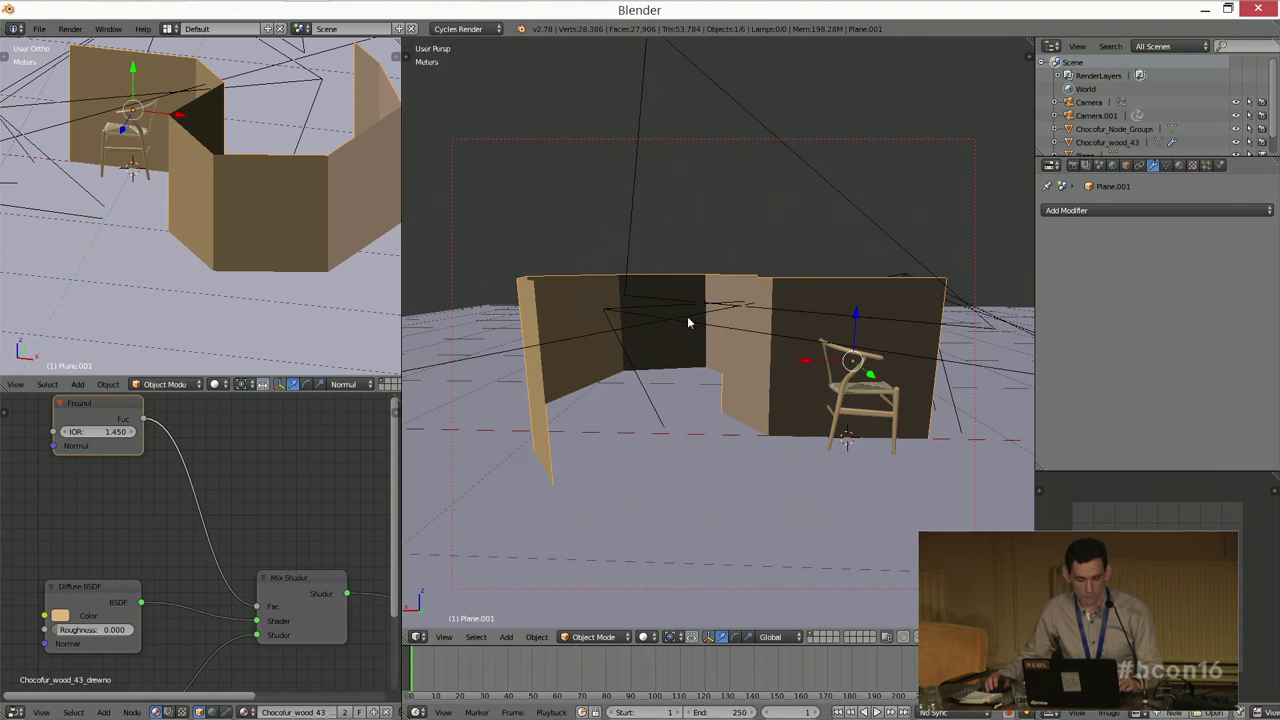
{"action": "key", "text": "shift+z"}
{"action": "middle_click_drag", "start_coordinate": [748, 329], "coordinate": [727, 323]}
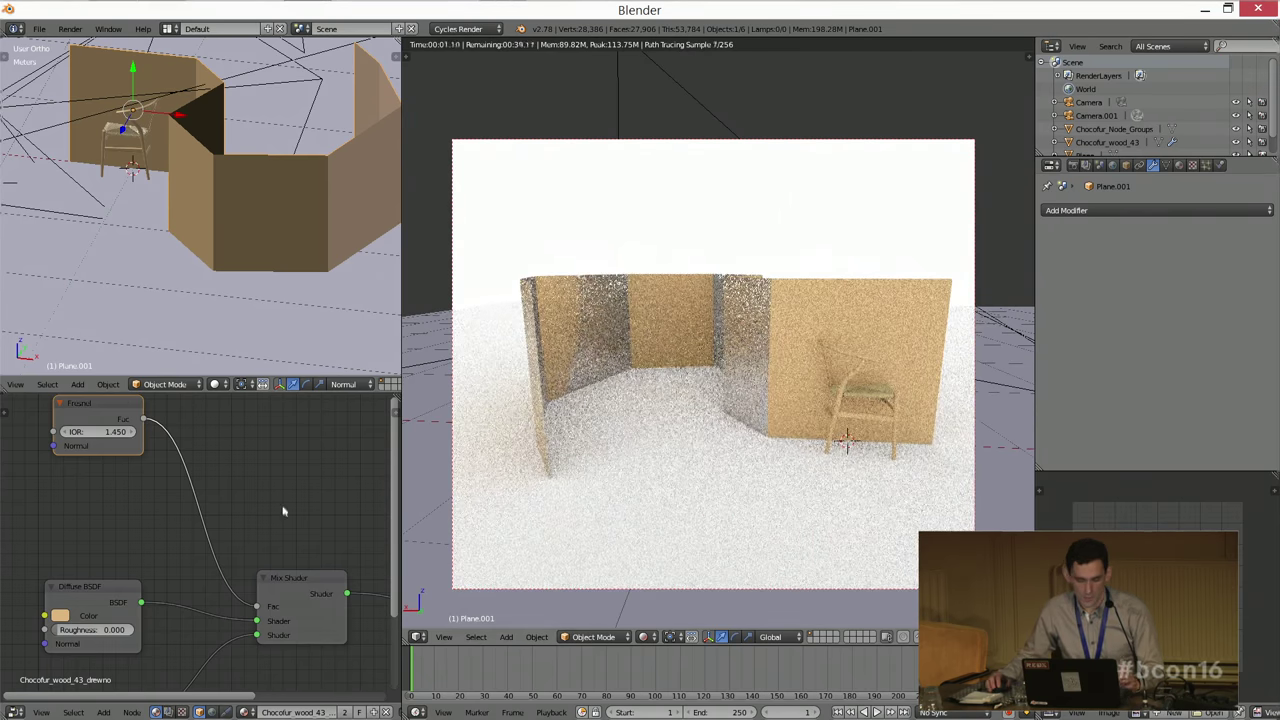
{"action": "middle_click_drag", "start_coordinate": [263, 509], "coordinate": [271, 513]}
{"action": "key", "text": "shift+z"}
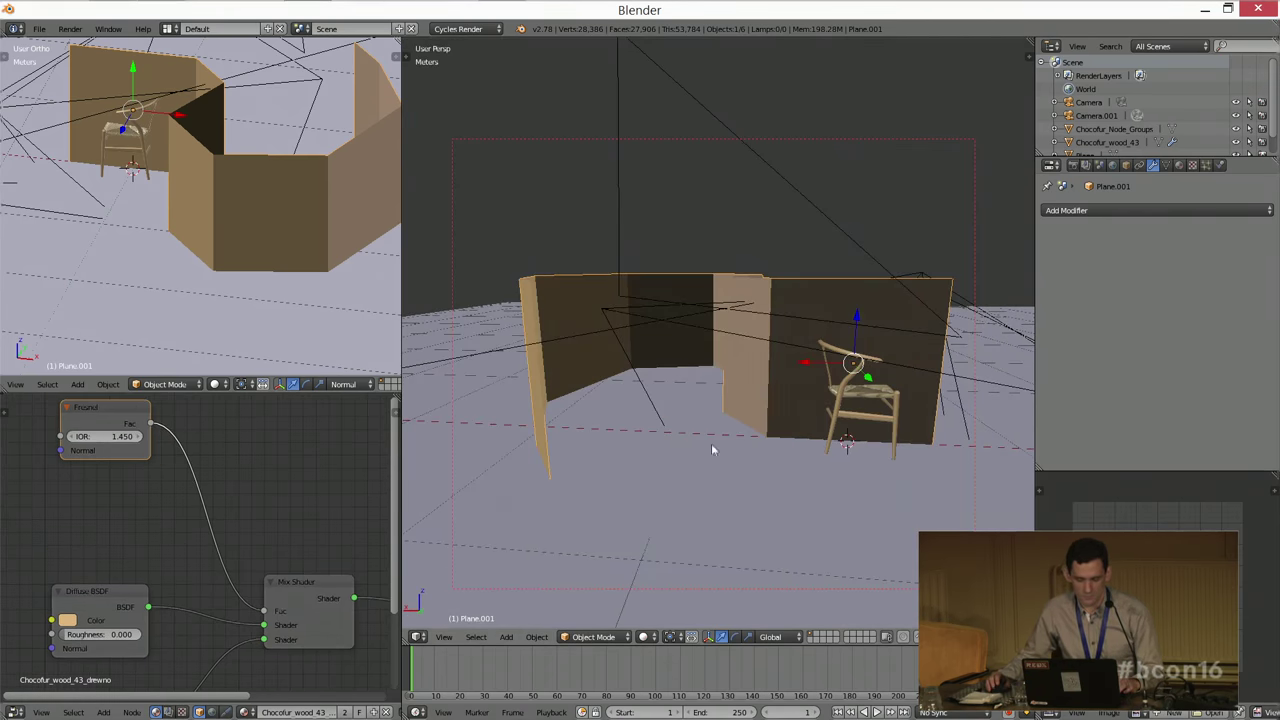
Step: Add a Layer Weight node (Blend 0.500) above the Diffuse BSDF
{"action": "middle_click_drag", "start_coordinate": [97, 523], "coordinate": [166, 514]}
{"action": "scroll", "coordinate": [166, 514], "scroll_direction": "down", "scroll_amount": 1}
{"action": "key", "text": "shift+a"}
{"action": "mouse_move", "coordinate": [155, 508]}
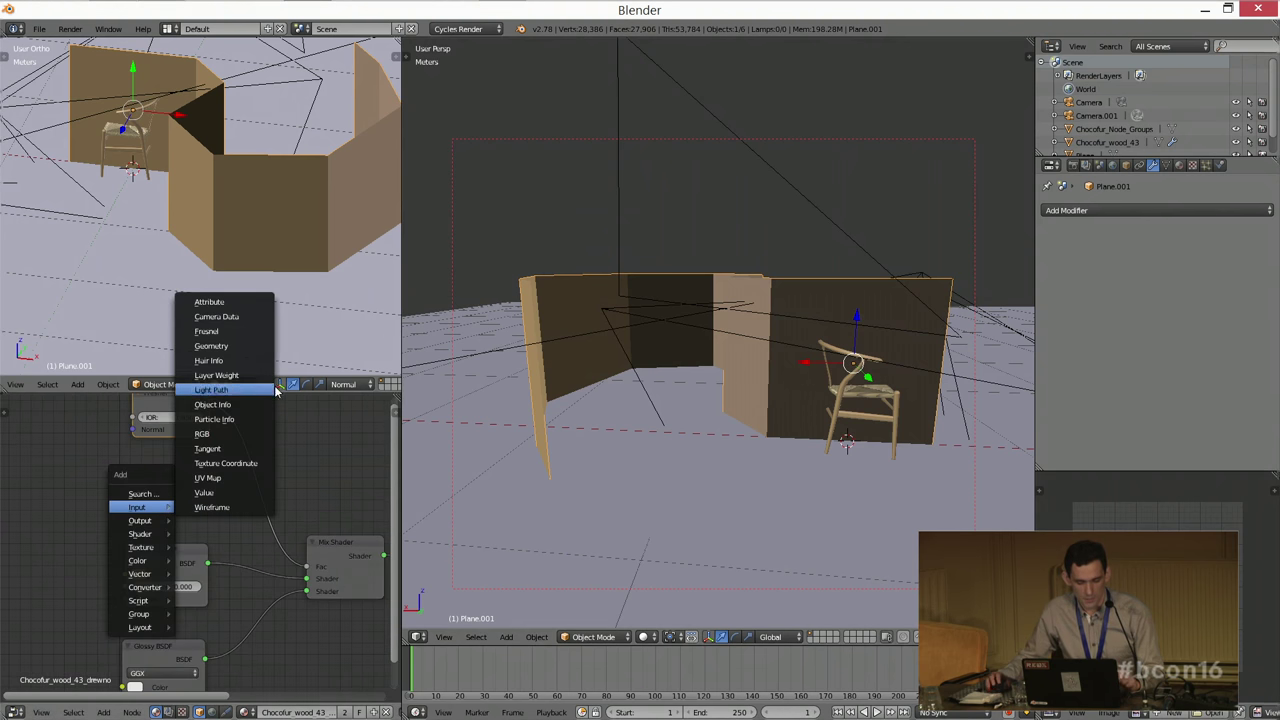
{"action": "left_click", "coordinate": [212, 376]}
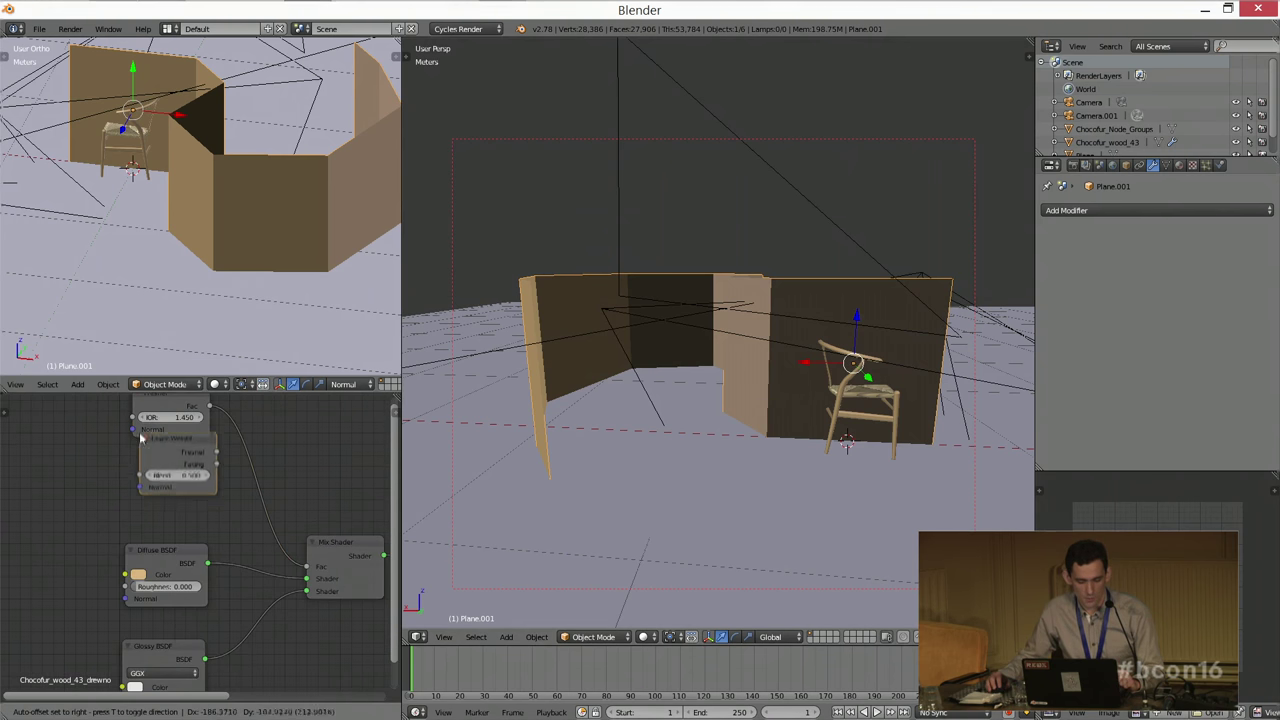
{"action": "left_click", "coordinate": [176, 470]}
{"action": "scroll", "coordinate": [183, 477], "scroll_direction": "up", "scroll_amount": 1}
{"action": "scroll", "coordinate": [183, 478], "scroll_direction": "up", "scroll_amount": 1}
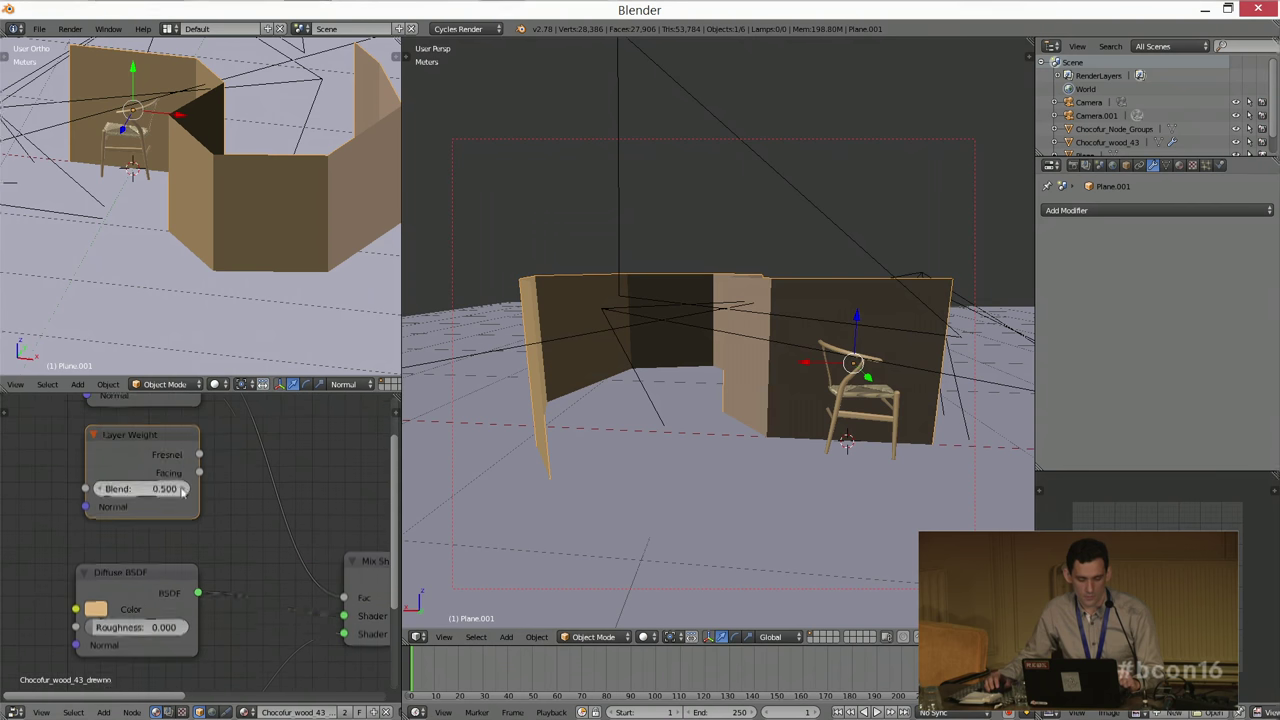
{"action": "left_click_drag", "start_coordinate": [157, 458], "coordinate": [172, 462]}
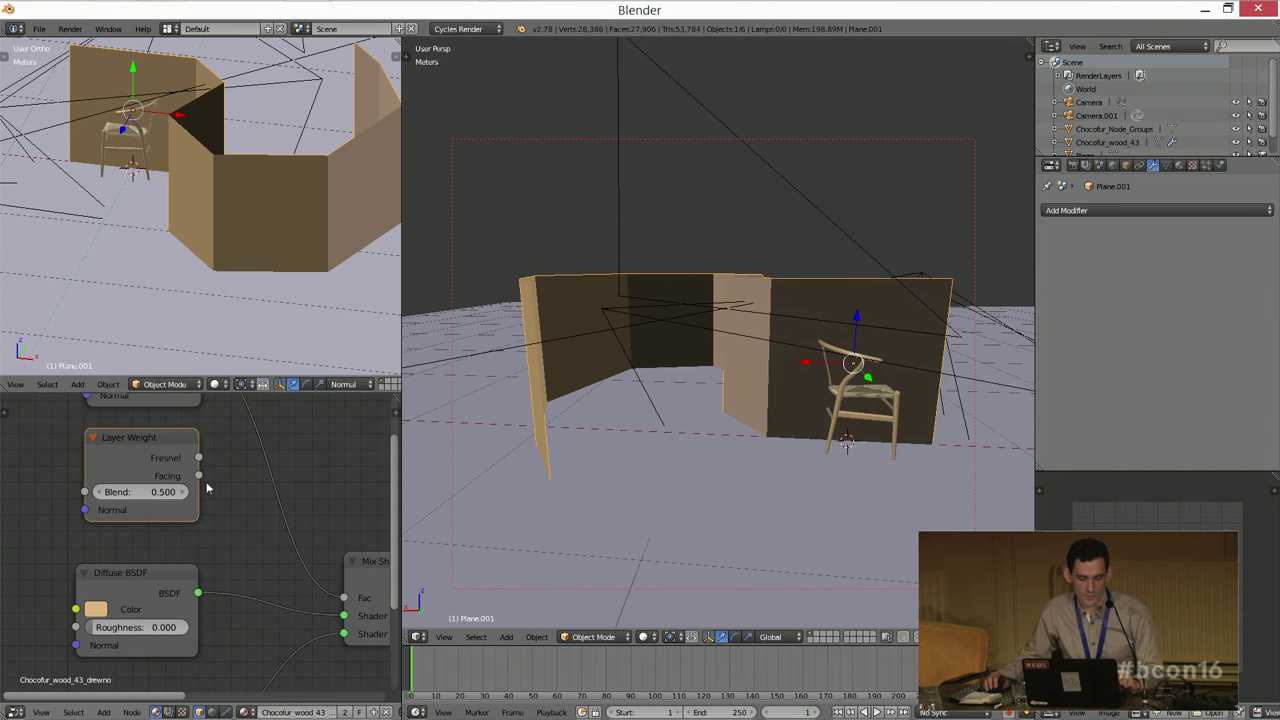
Step: Link Layer Weight's Facing output to the Mix Shader Fac and preview it rendered in Cycles
{"action": "middle_click_drag", "start_coordinate": [207, 487], "coordinate": [181, 487]}
{"action": "left_click_drag", "start_coordinate": [173, 474], "coordinate": [318, 597]}
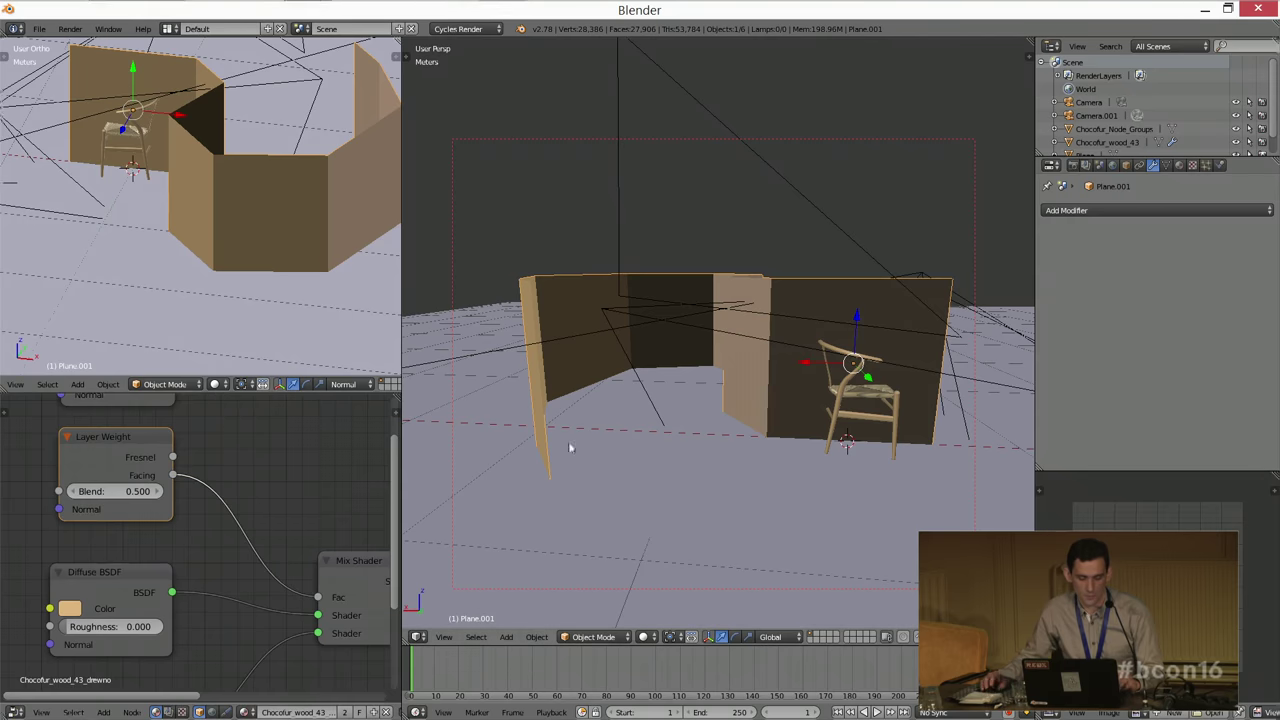
{"action": "key", "text": "shift+z"}
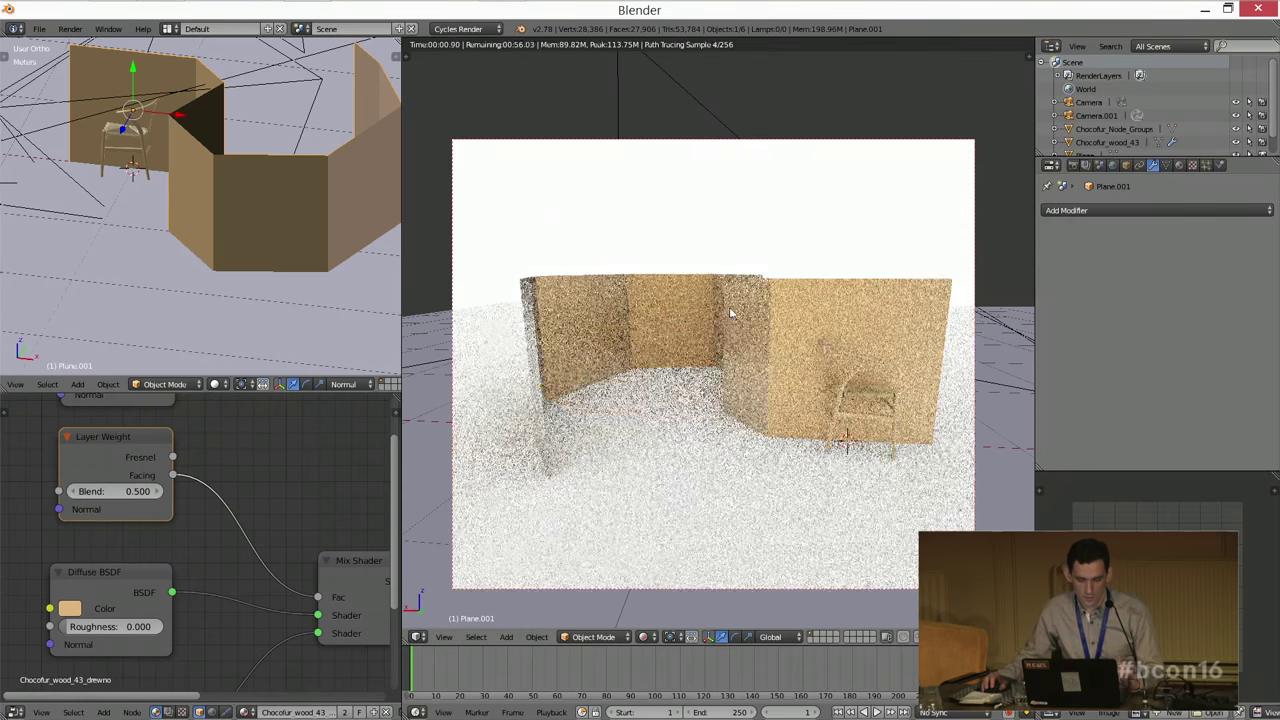
Step: Leave rendered shading and delete the zigzag wall object, leaving only the chair
{"action": "middle_click_drag", "start_coordinate": [712, 360], "coordinate": [650, 372]}
{"action": "middle_click_drag", "start_coordinate": [240, 215], "coordinate": [213, 71]}
{"action": "middle_click_drag", "start_coordinate": [700, 420], "coordinate": [660, 420]}
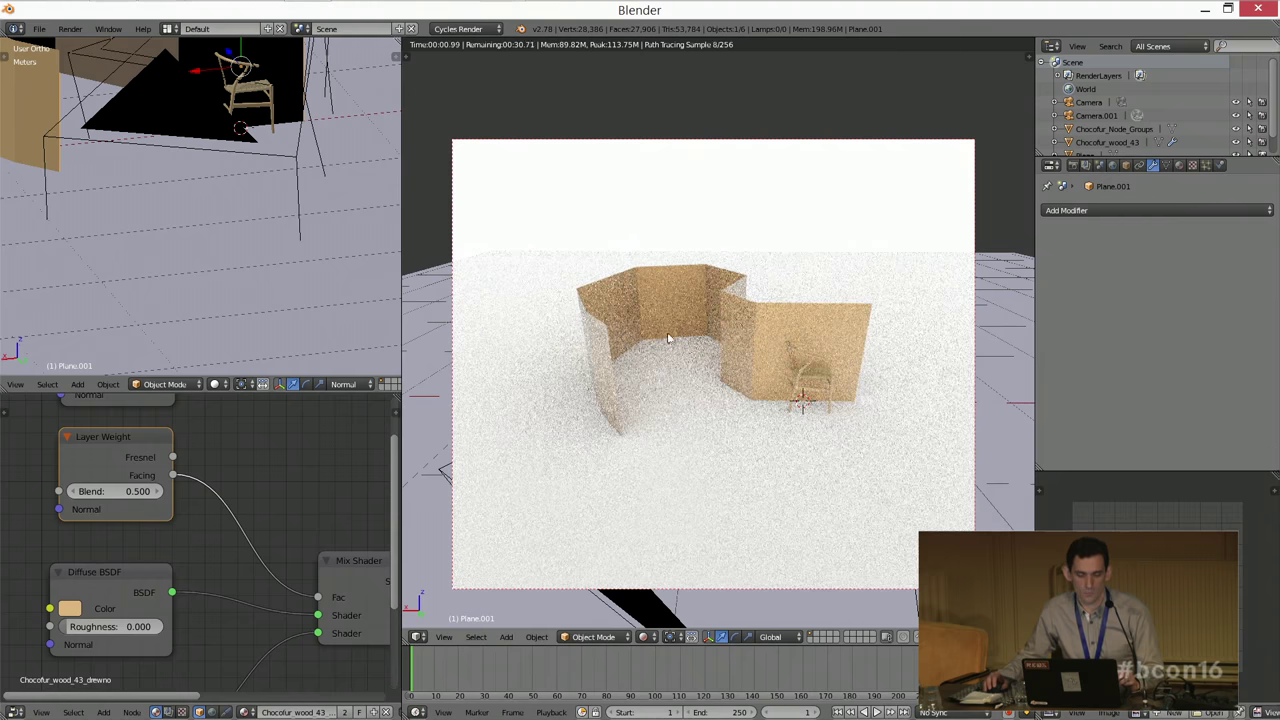
{"action": "middle_click_drag", "start_coordinate": [189, 217], "coordinate": [157, 166]}
{"action": "middle_click_drag", "start_coordinate": [496, 272], "coordinate": [455, 375]}
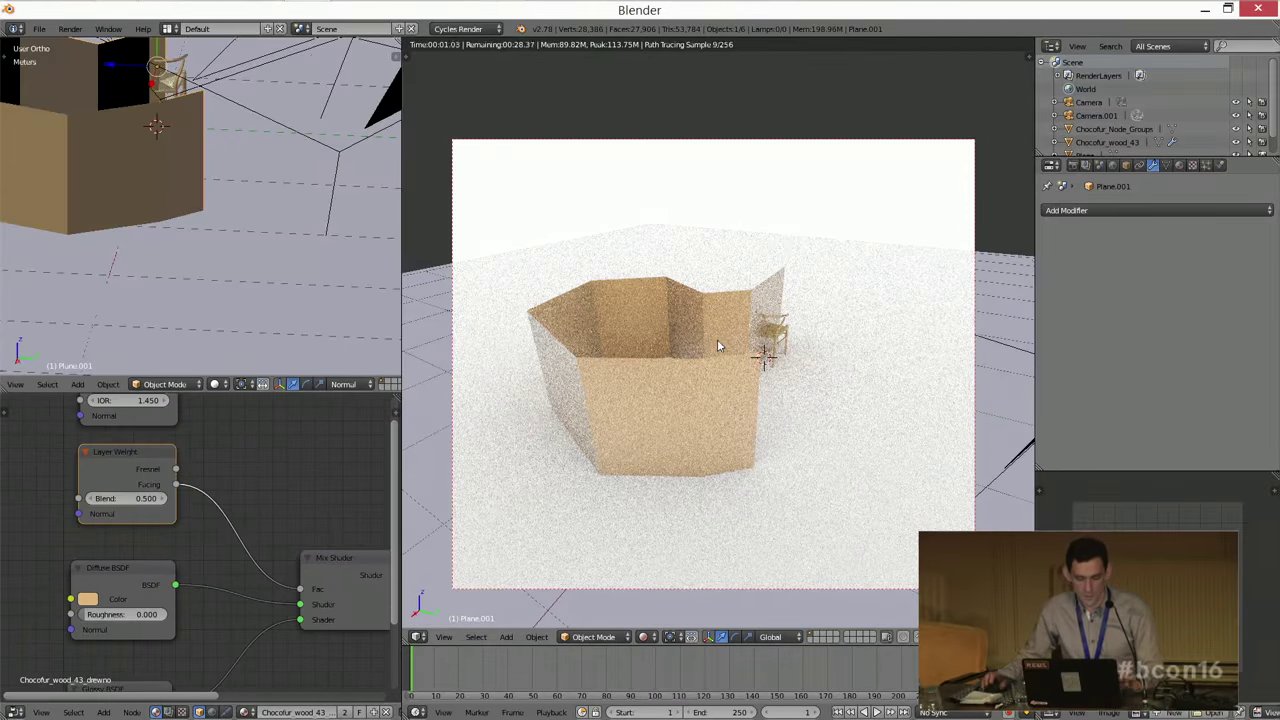
{"action": "key", "text": "z"}
{"action": "key", "text": "z"}
{"action": "key", "text": "Delete"}
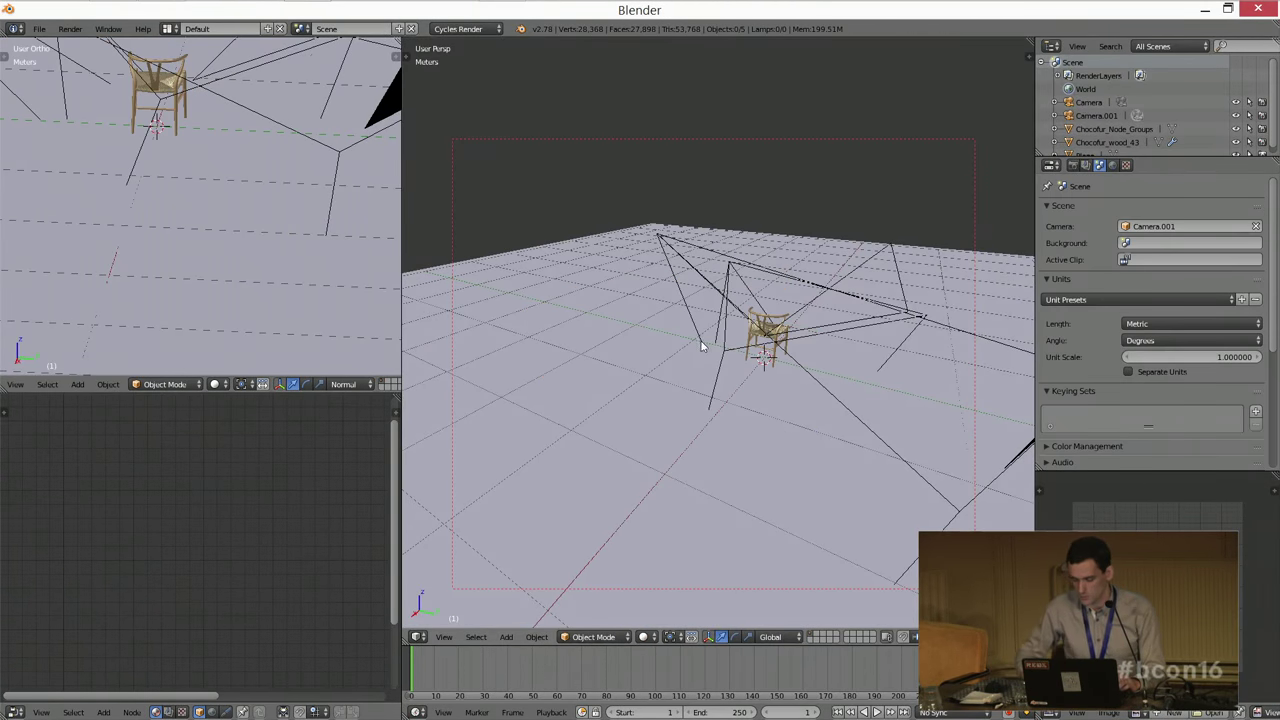
Step: View the chair through the camera, select it, and pan its node tree to reveal Material Output
{"action": "key", "text": "KP_0"}
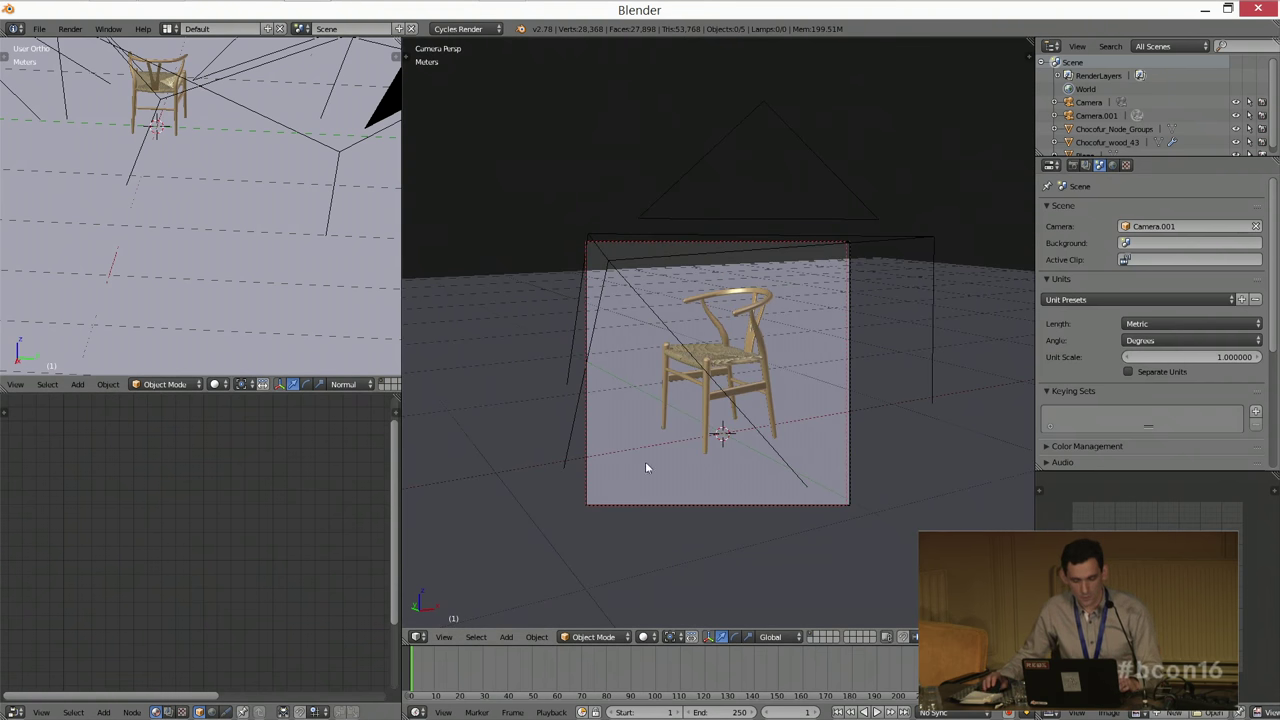
{"action": "middle_click_drag", "start_coordinate": [707, 457], "coordinate": [703, 466]}
{"action": "right_click", "coordinate": [700, 436]}
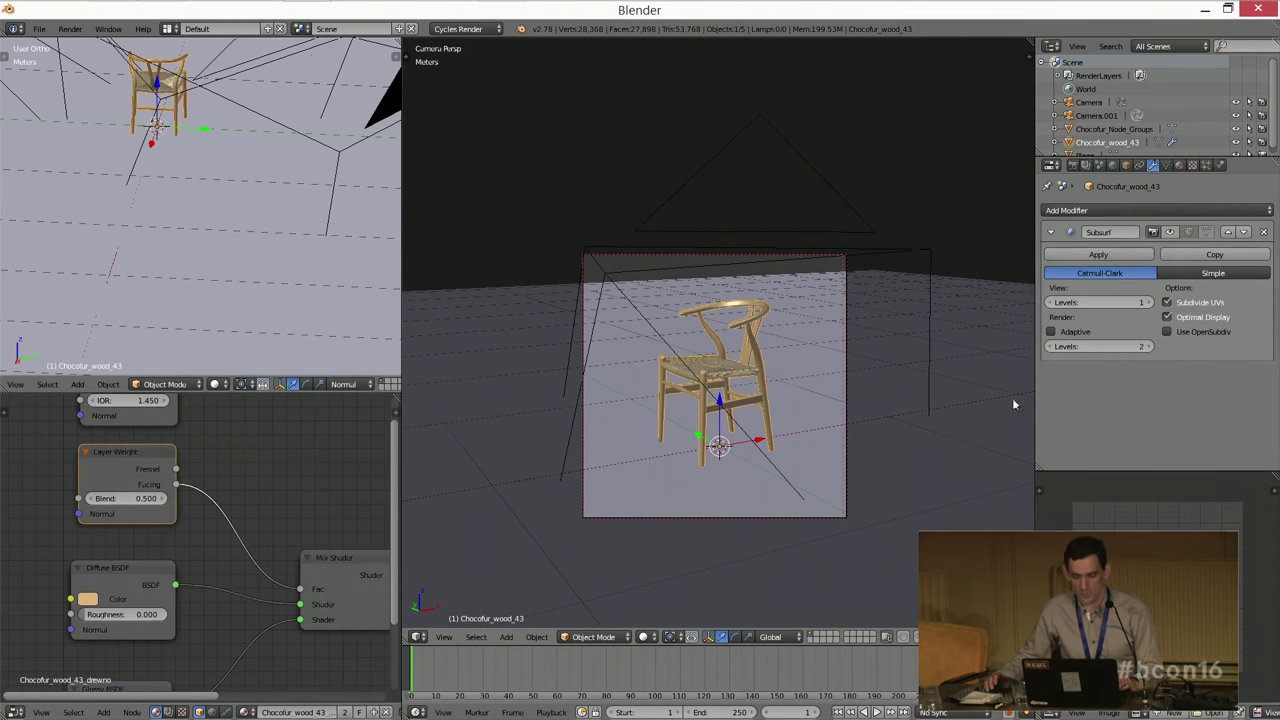
{"action": "scroll", "coordinate": [128, 496], "scroll_direction": "down", "scroll_amount": 2}
{"action": "scroll", "coordinate": [128, 496], "scroll_direction": "up", "scroll_amount": 2}
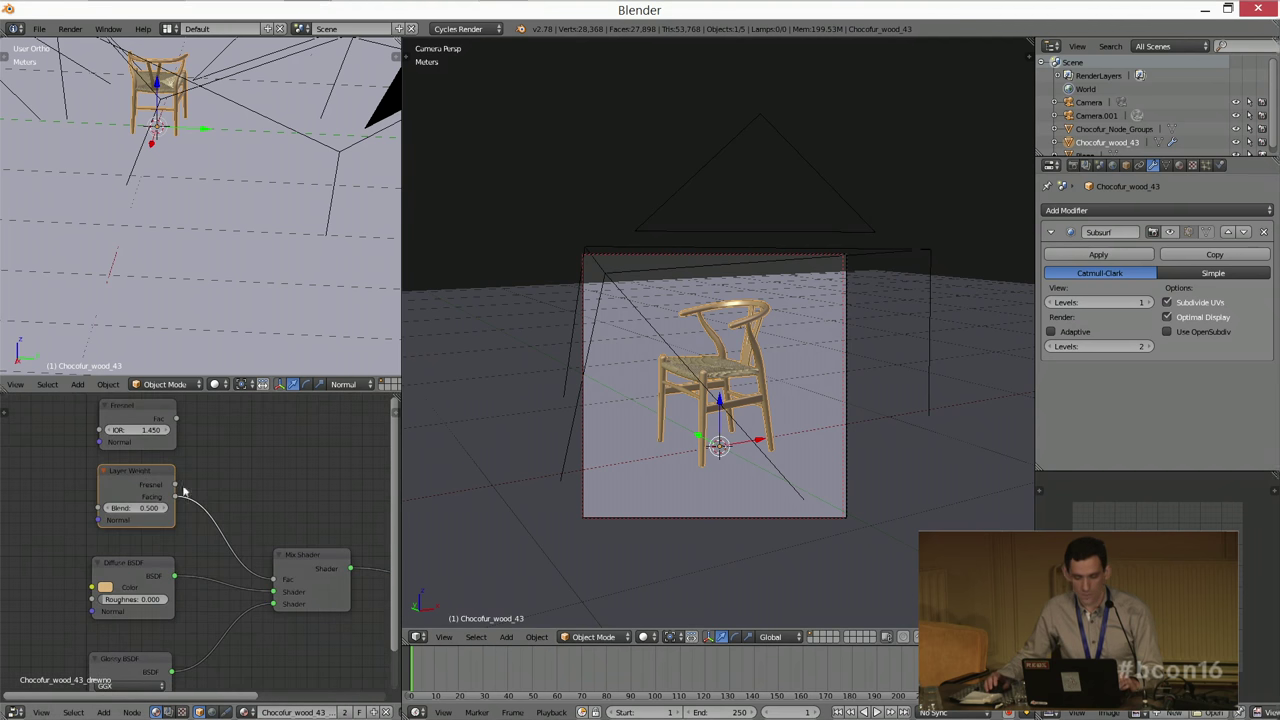
{"action": "scroll", "coordinate": [184, 490], "scroll_direction": "up", "scroll_amount": 1}
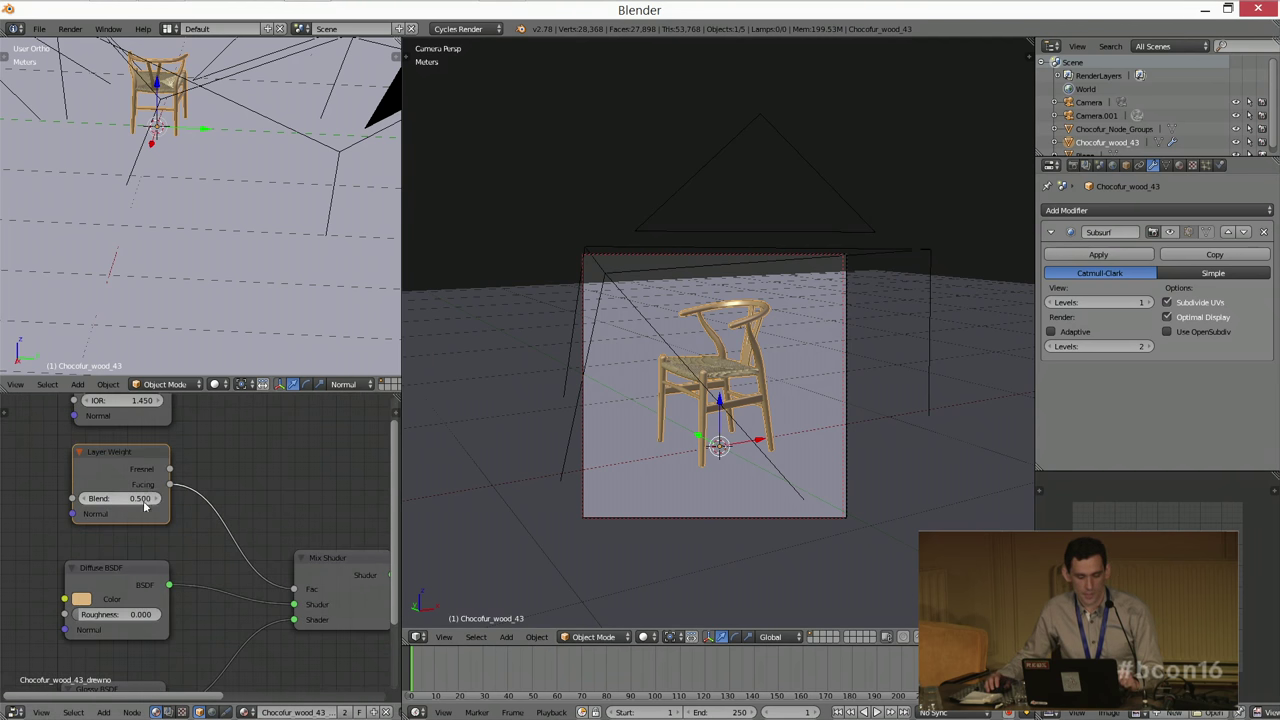
{"action": "scroll", "coordinate": [145, 506], "scroll_direction": "down", "scroll_amount": 2}
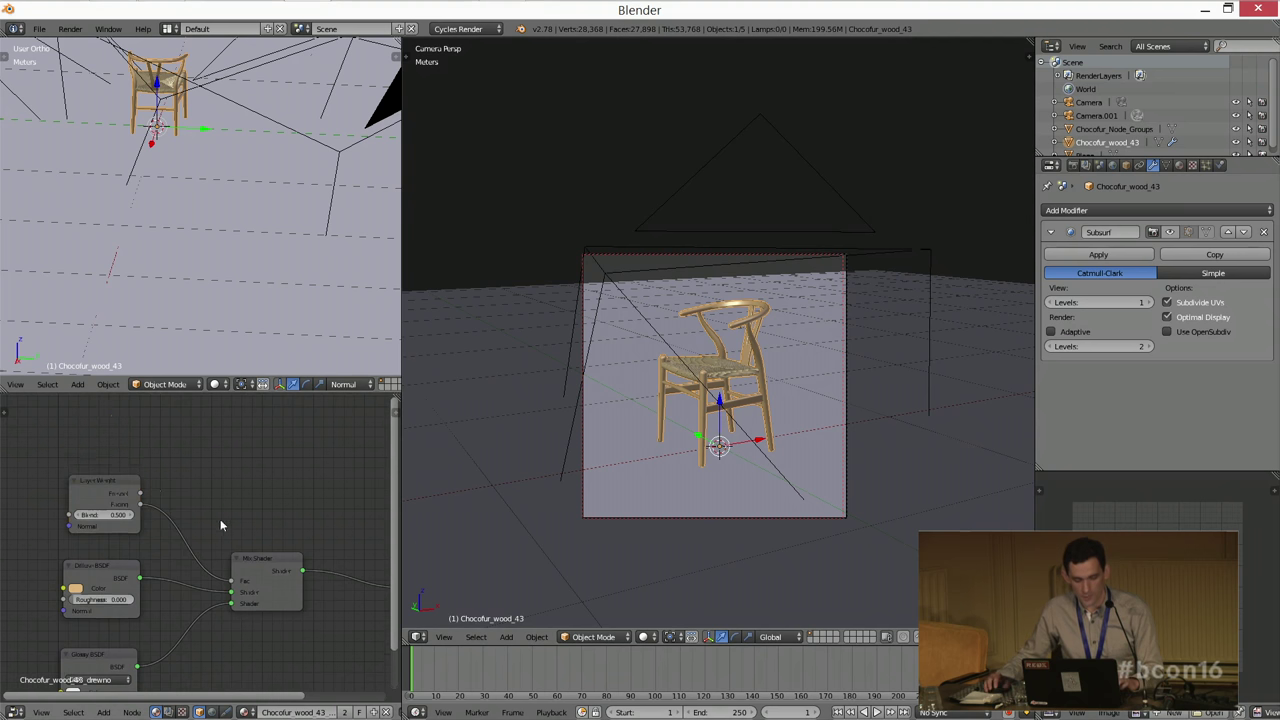
{"action": "middle_click_drag", "start_coordinate": [220, 519], "coordinate": [139, 524]}
{"action": "right_click", "coordinate": [160, 560]}
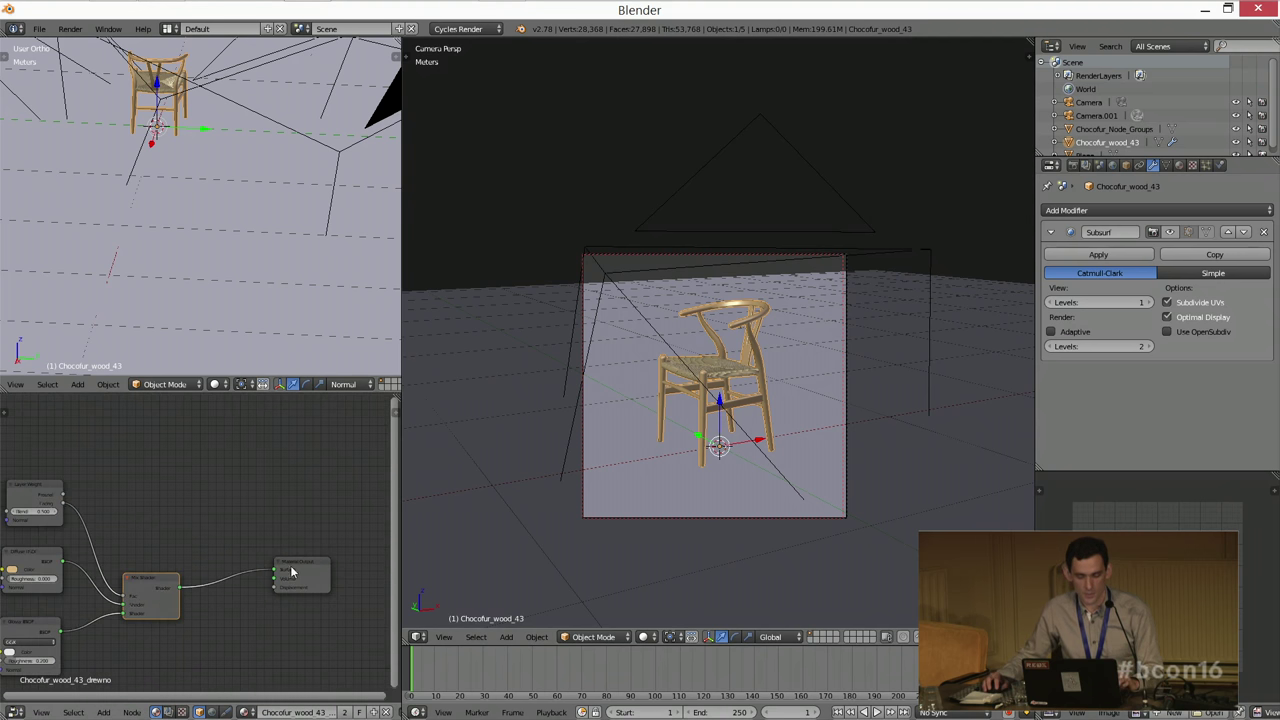
Step: Move Material Output lower and Mix Shader right, and zoom the camera view onto the chair
{"action": "left_click_drag", "start_coordinate": [291, 572], "coordinate": [283, 588]}
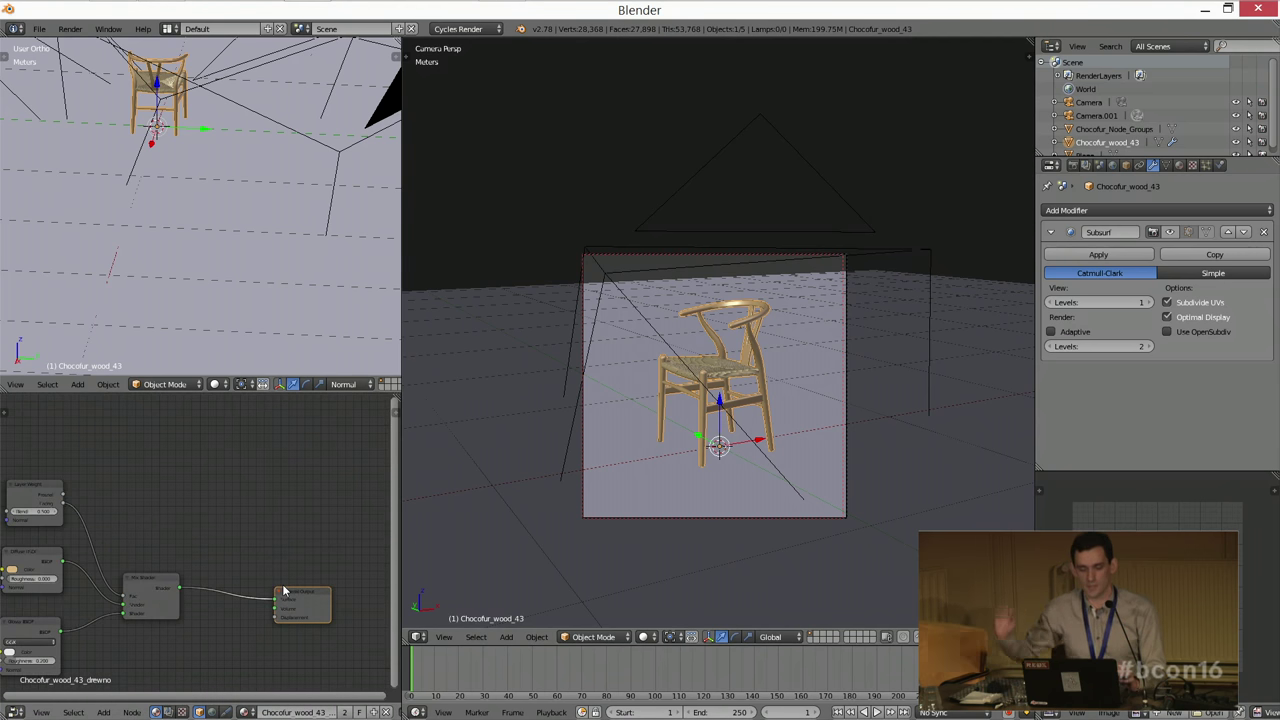
{"action": "left_click_drag", "start_coordinate": [142, 587], "coordinate": [186, 584]}
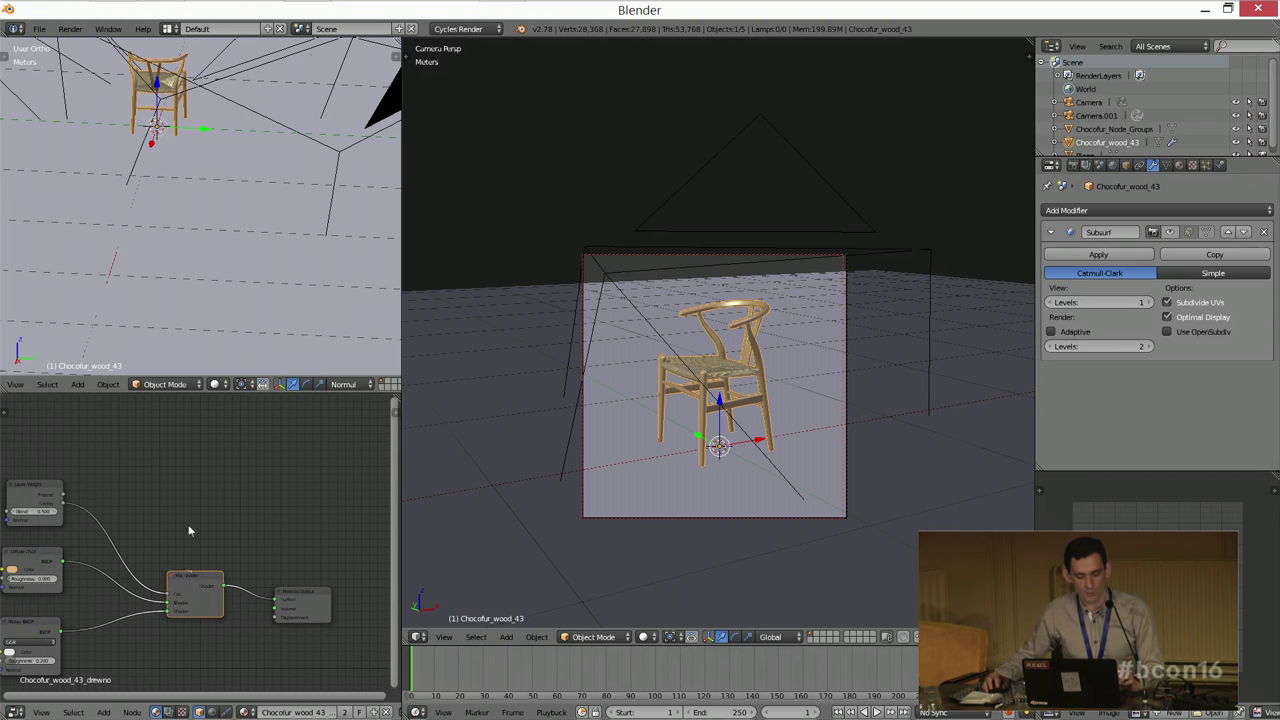
{"action": "scroll", "coordinate": [190, 494], "scroll_direction": "up", "scroll_amount": 1}
{"action": "scroll", "coordinate": [634, 466], "scroll_direction": "up", "scroll_amount": 3}
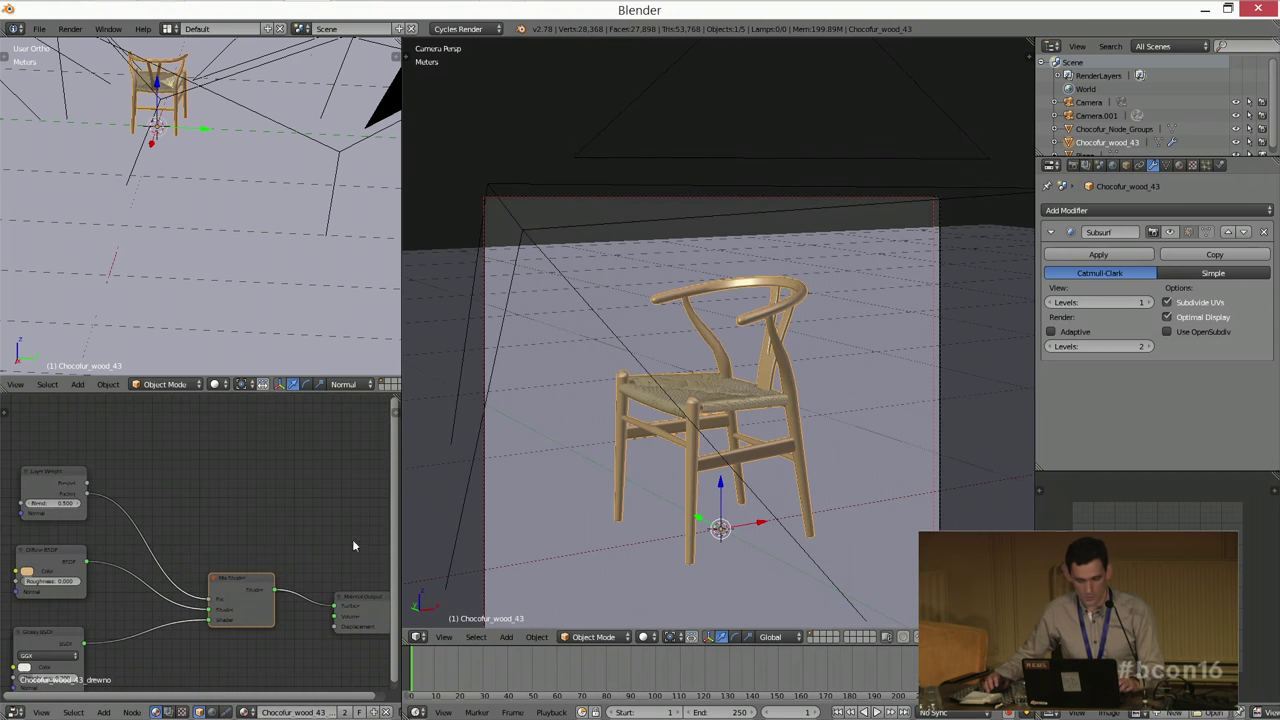
{"action": "middle_click_drag", "start_coordinate": [140, 461], "coordinate": [216, 447]}
{"action": "key", "text": "shift+a"}
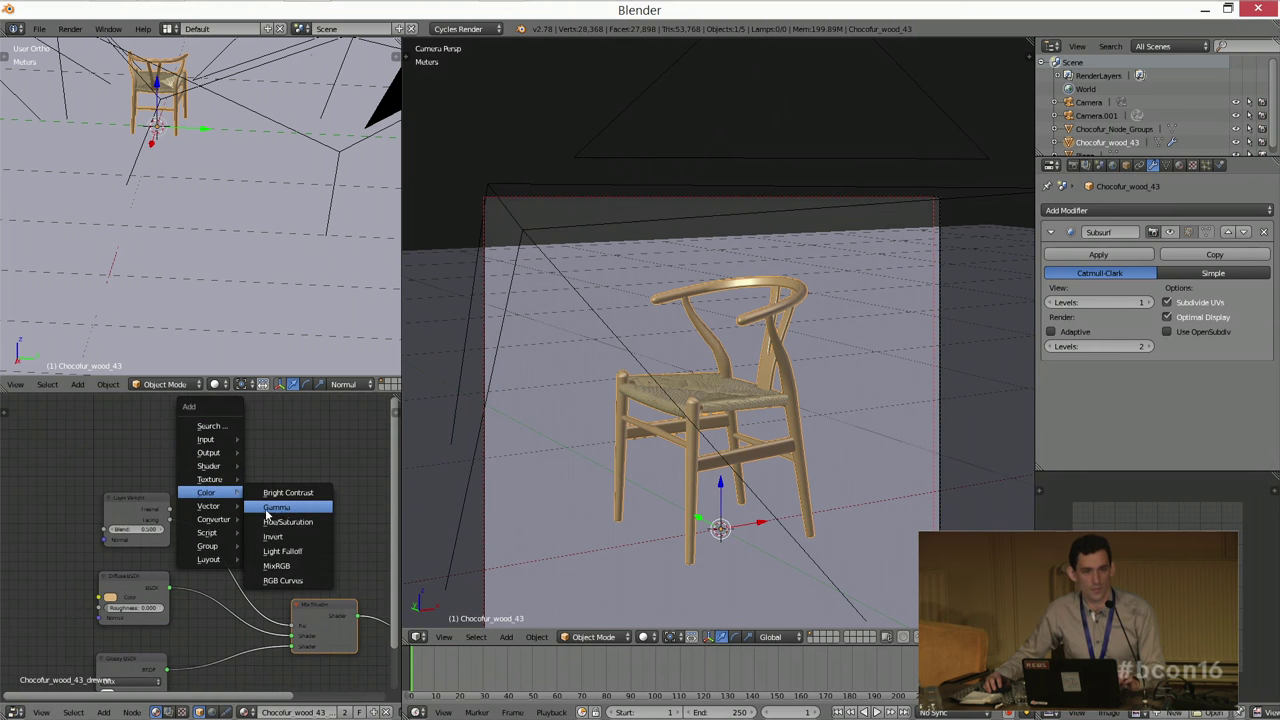
Step: Drop an RGB Curves node onto the Layer Weight–Mix Shader link and move Glossy and Diffuse BSDF lower
{"action": "left_click", "coordinate": [293, 584]}
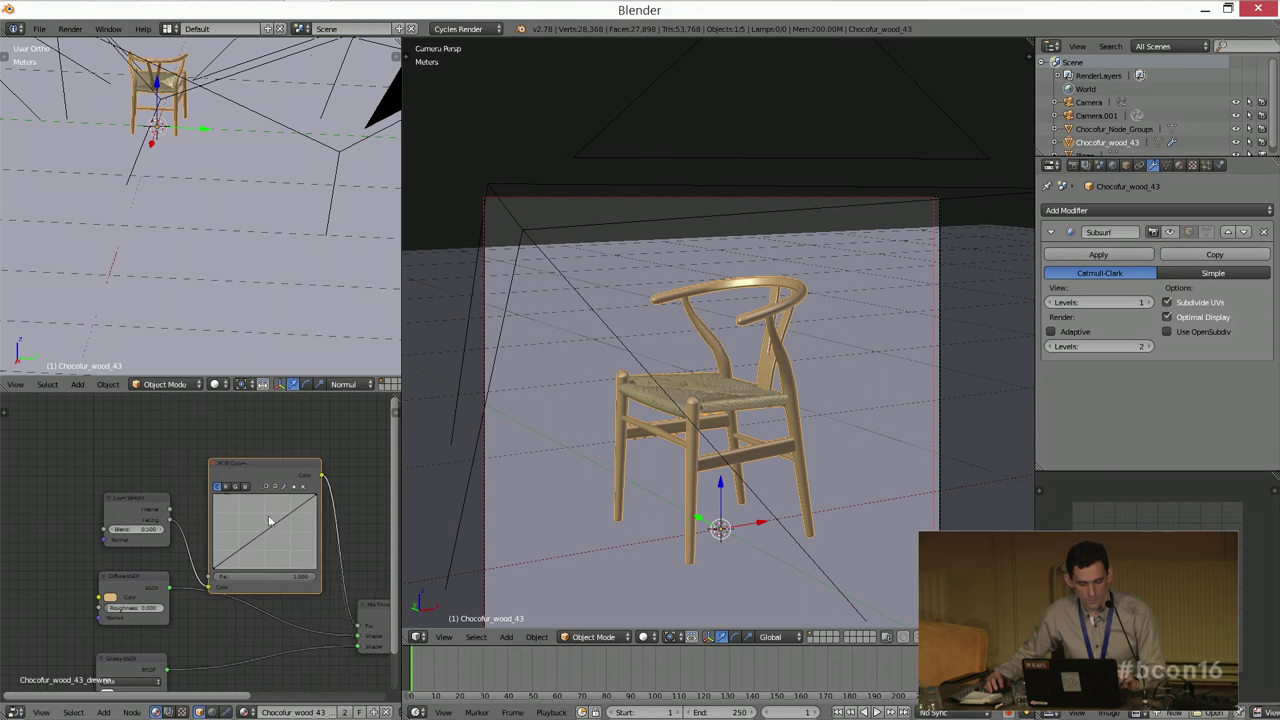
{"action": "left_click", "coordinate": [224, 543]}
{"action": "scroll", "coordinate": [186, 596], "scroll_direction": "down", "scroll_amount": 1}
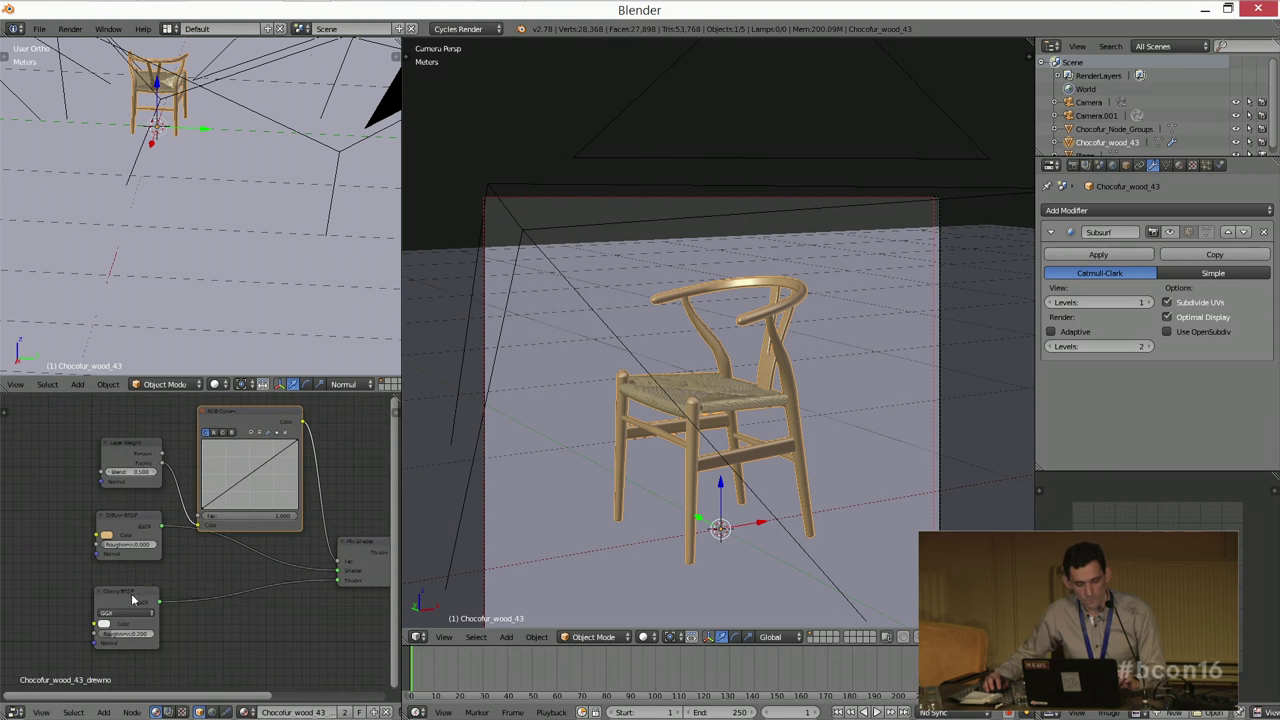
{"action": "left_click_drag", "start_coordinate": [132, 598], "coordinate": [135, 644]}
{"action": "left_click_drag", "start_coordinate": [134, 527], "coordinate": [129, 571]}
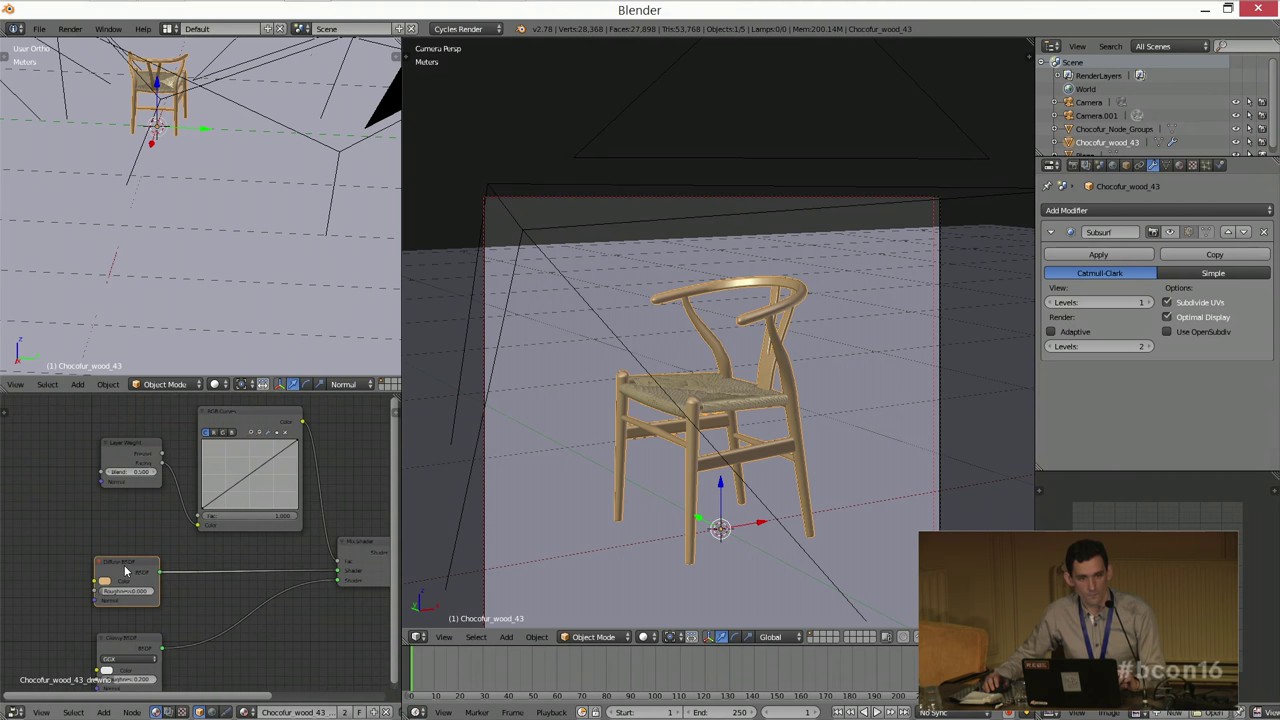
{"action": "scroll", "coordinate": [136, 549], "scroll_direction": "right", "scroll_amount": 2}
{"action": "scroll", "coordinate": [136, 549], "scroll_direction": "up", "scroll_amount": 1}
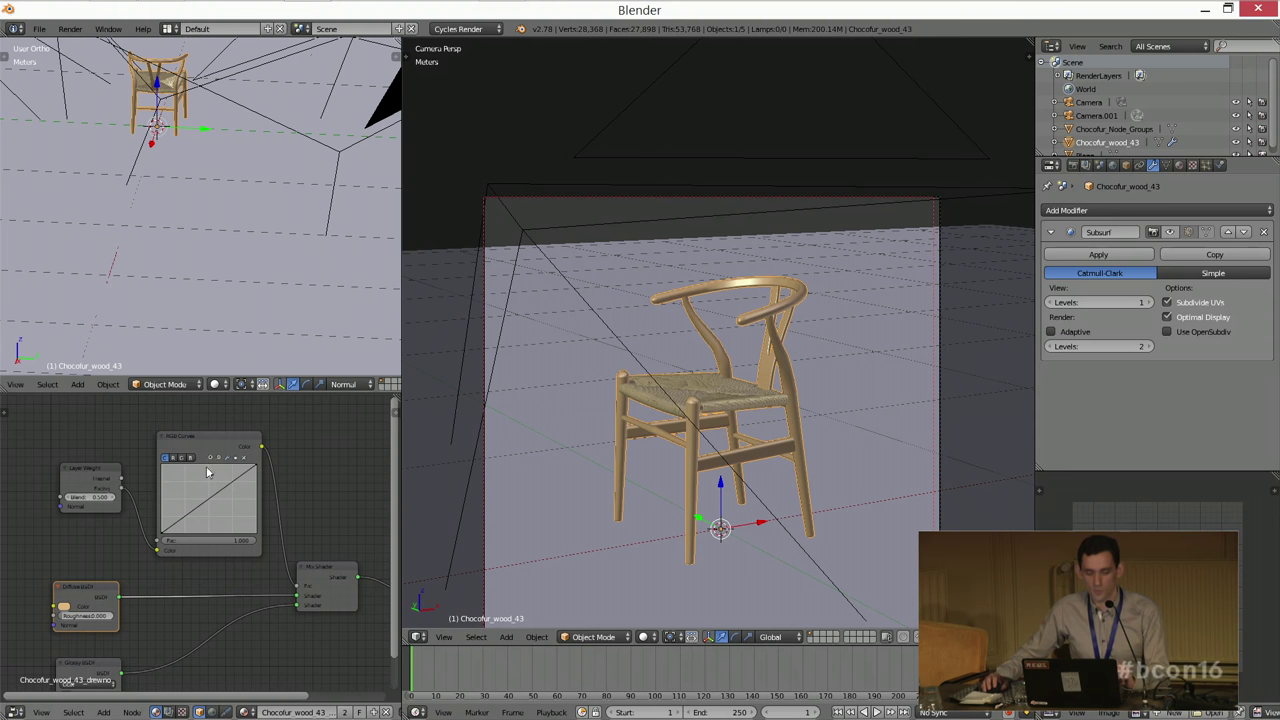
{"action": "scroll", "coordinate": [143, 524], "scroll_direction": "up", "scroll_amount": 3}
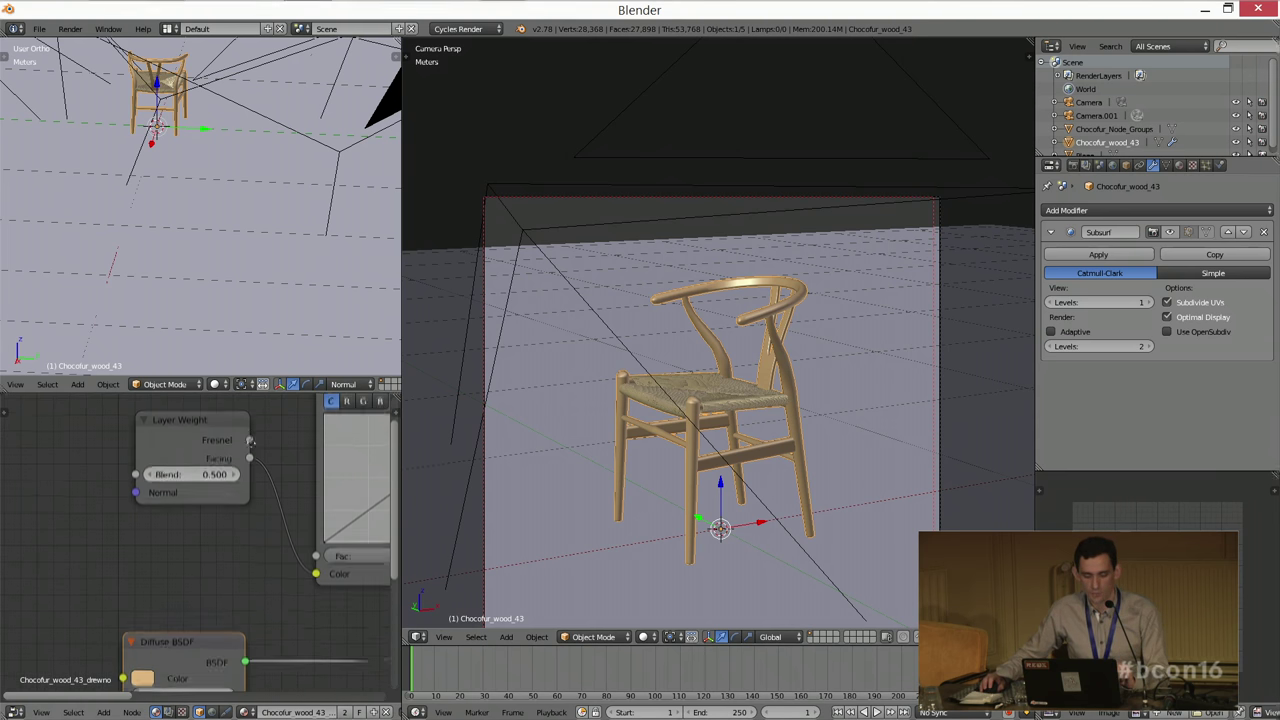
Step: Start a link from Layer Weight's Fresnel output, then cancel that connection
{"action": "scroll", "coordinate": [251, 484], "scroll_direction": "up", "scroll_amount": 1, "text": "shift"}
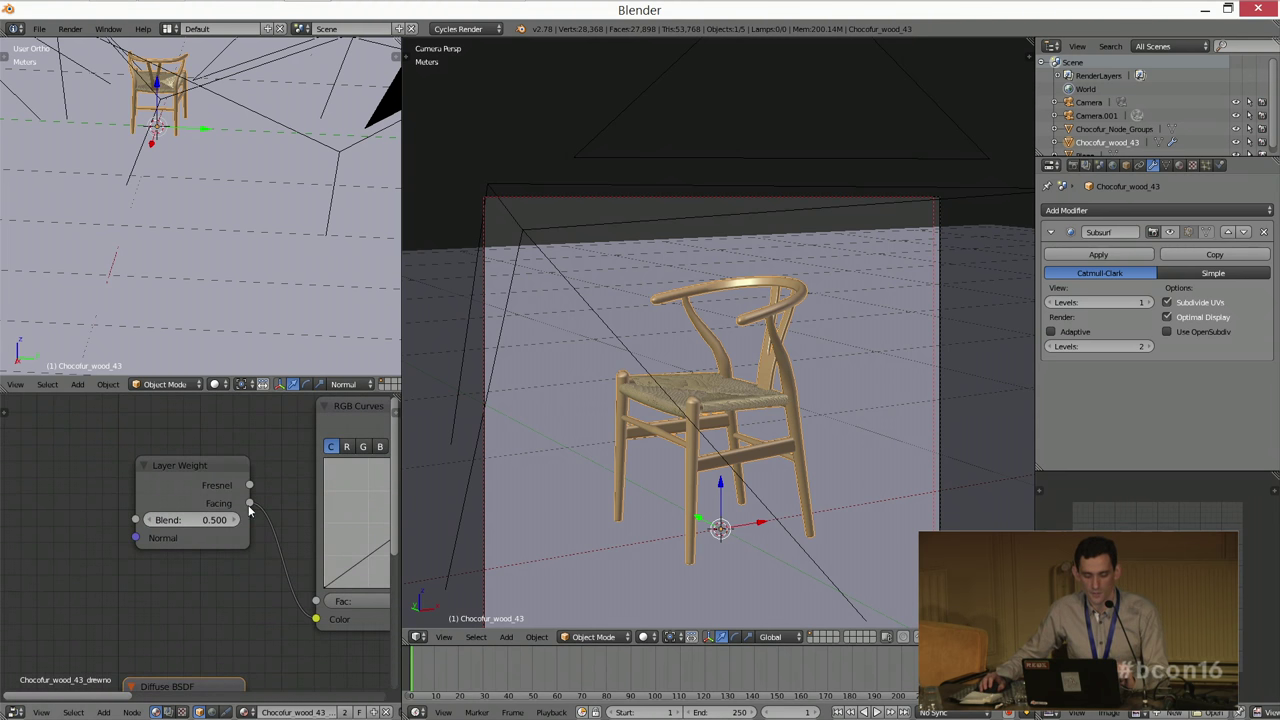
{"action": "left_click_drag", "start_coordinate": [249, 485], "coordinate": [267, 484]}
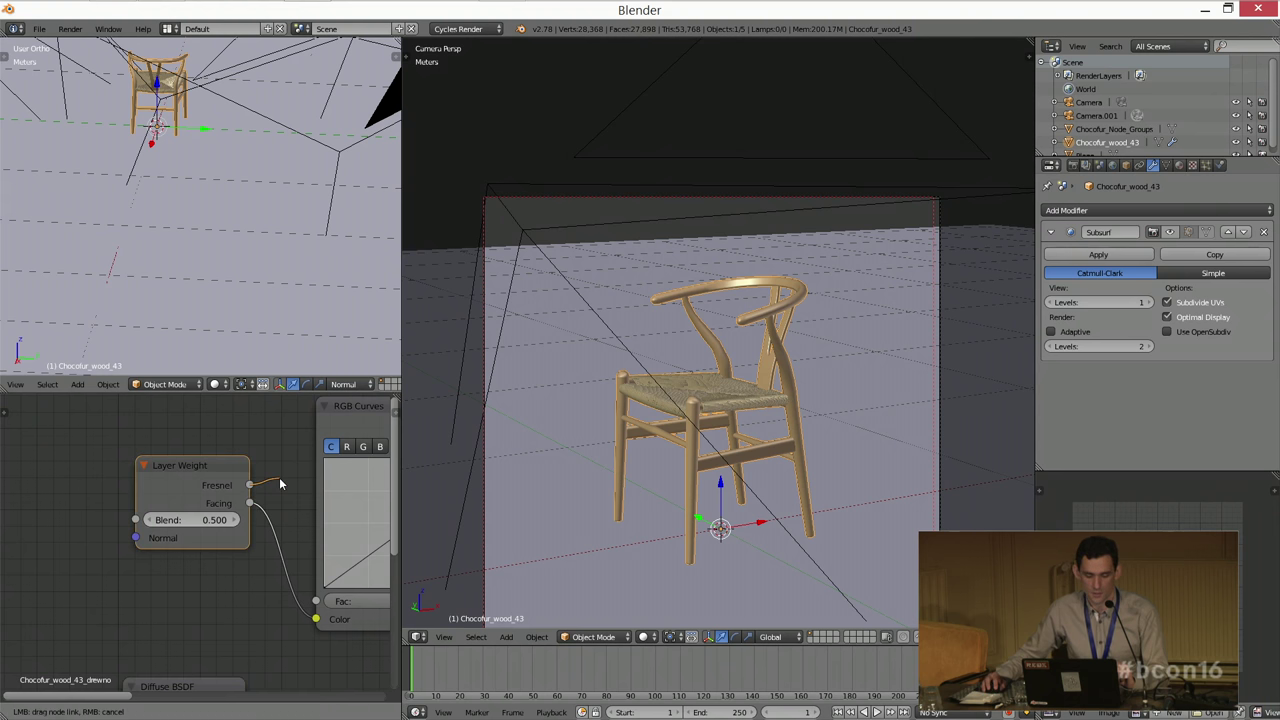
{"action": "left_click_drag", "start_coordinate": [280, 482], "coordinate": [280, 482]}
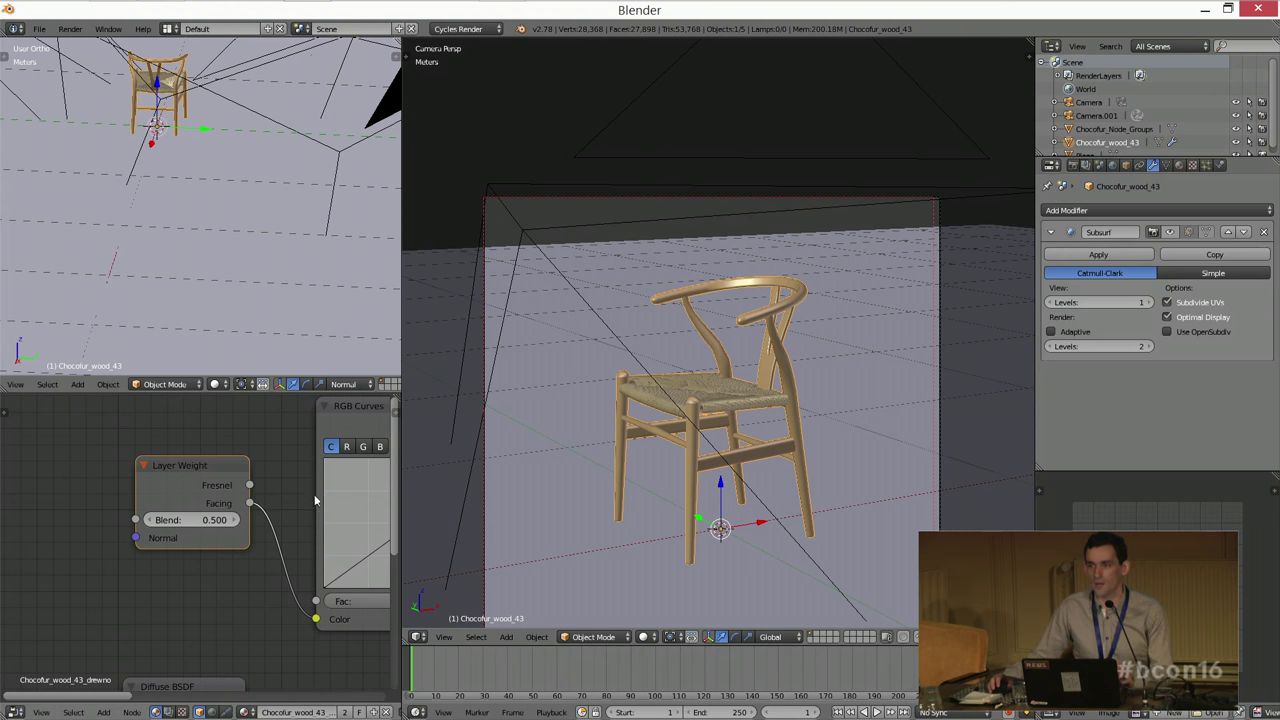
Step: Add a point to the RGB Curves line, pull it down-right, and raise the left endpoint to Y 0.06875
{"action": "middle_click_drag", "start_coordinate": [292, 509], "coordinate": [230, 489]}
{"action": "scroll", "coordinate": [180, 502], "scroll_direction": "down", "scroll_amount": 2}
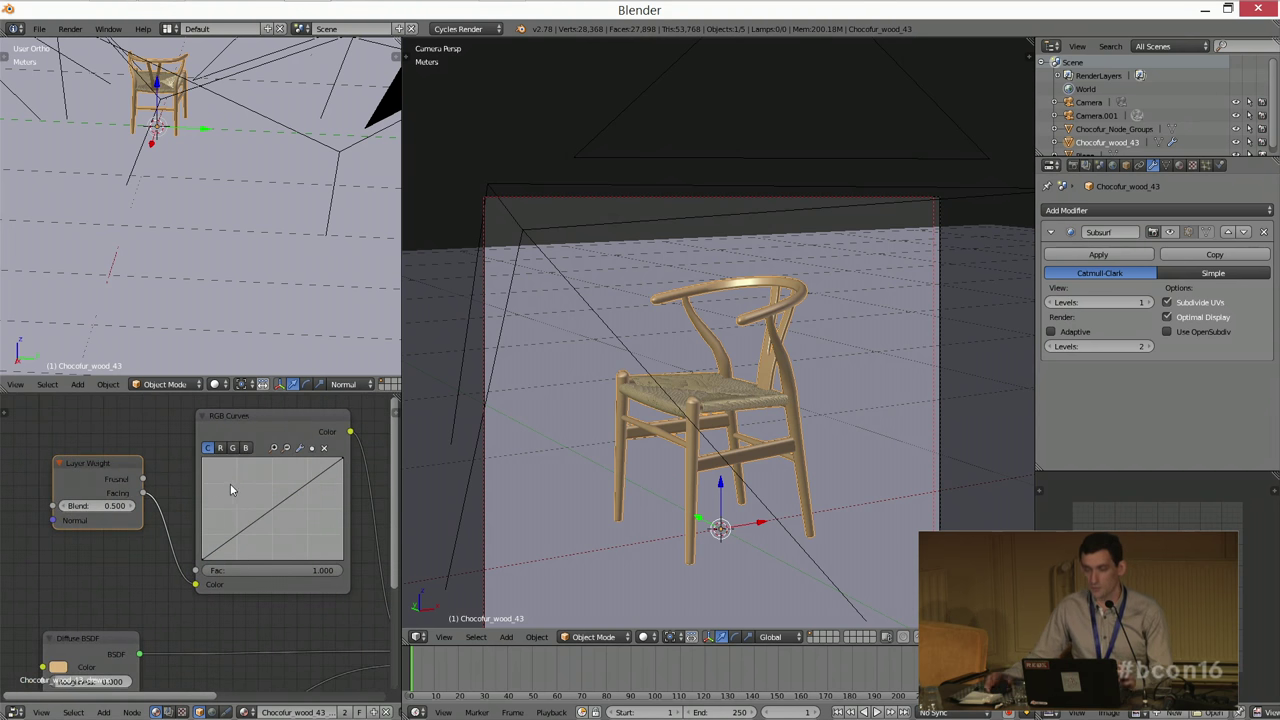
{"action": "scroll", "coordinate": [229, 500], "scroll_direction": "up", "scroll_amount": 2}
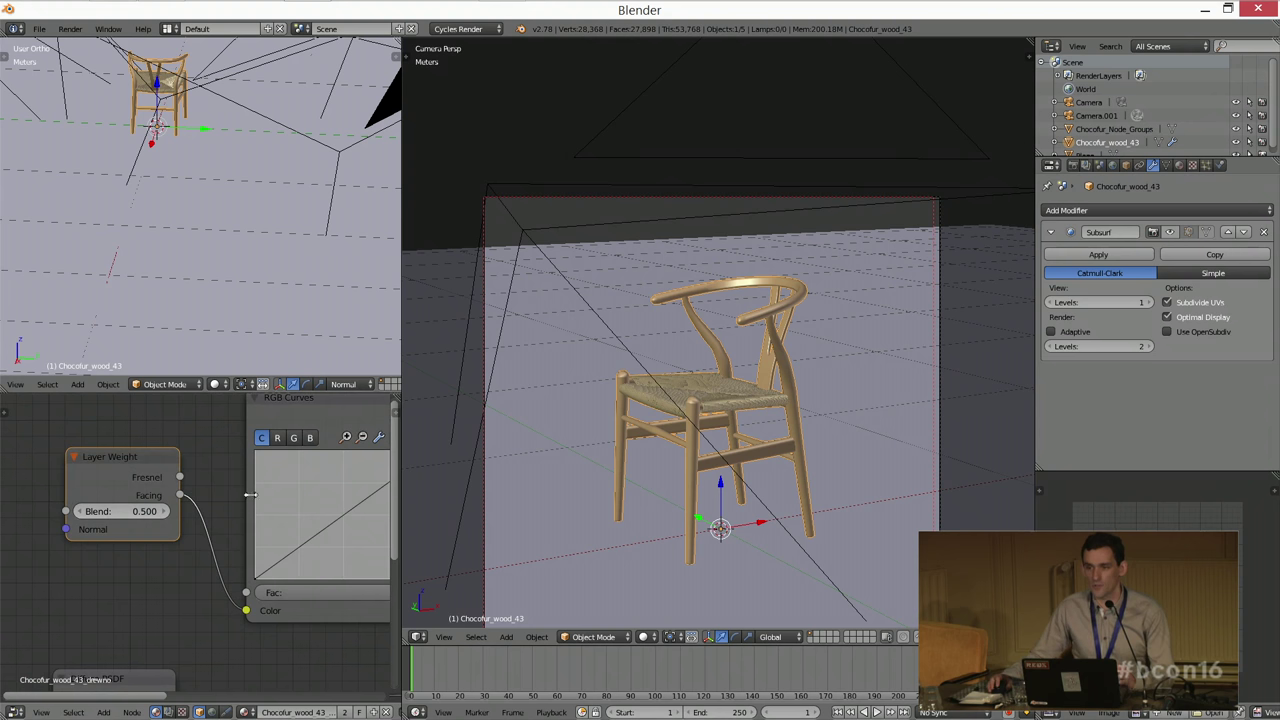
{"action": "scroll", "coordinate": [180, 478], "scroll_direction": "up", "scroll_amount": 1}
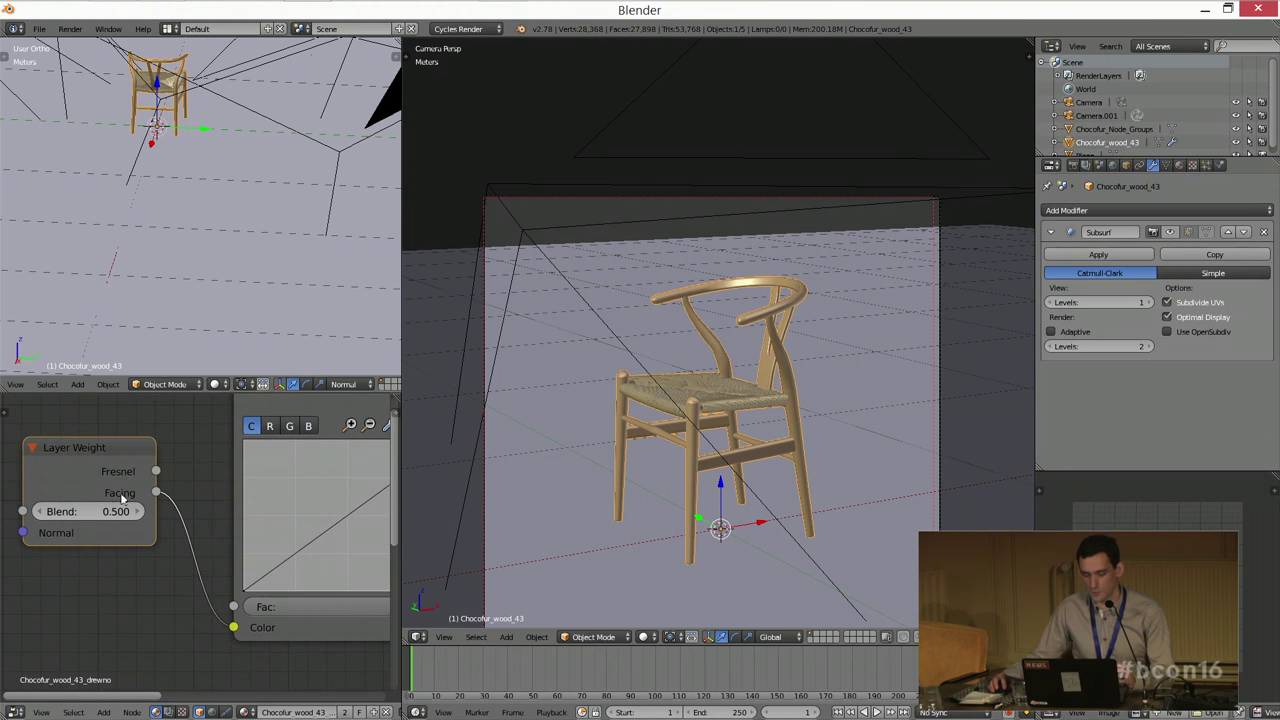
{"action": "middle_click_drag", "start_coordinate": [196, 516], "coordinate": [138, 530]}
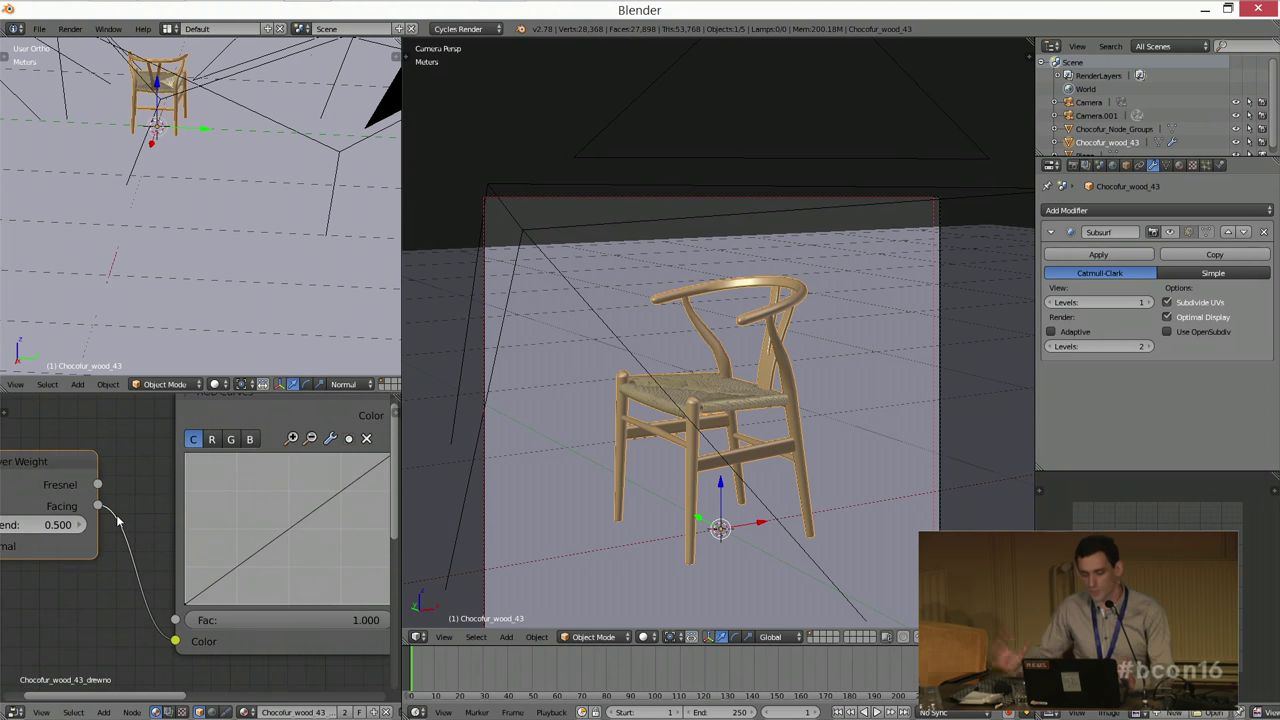
{"action": "scroll", "coordinate": [205, 600], "scroll_direction": "down", "scroll_amount": 2}
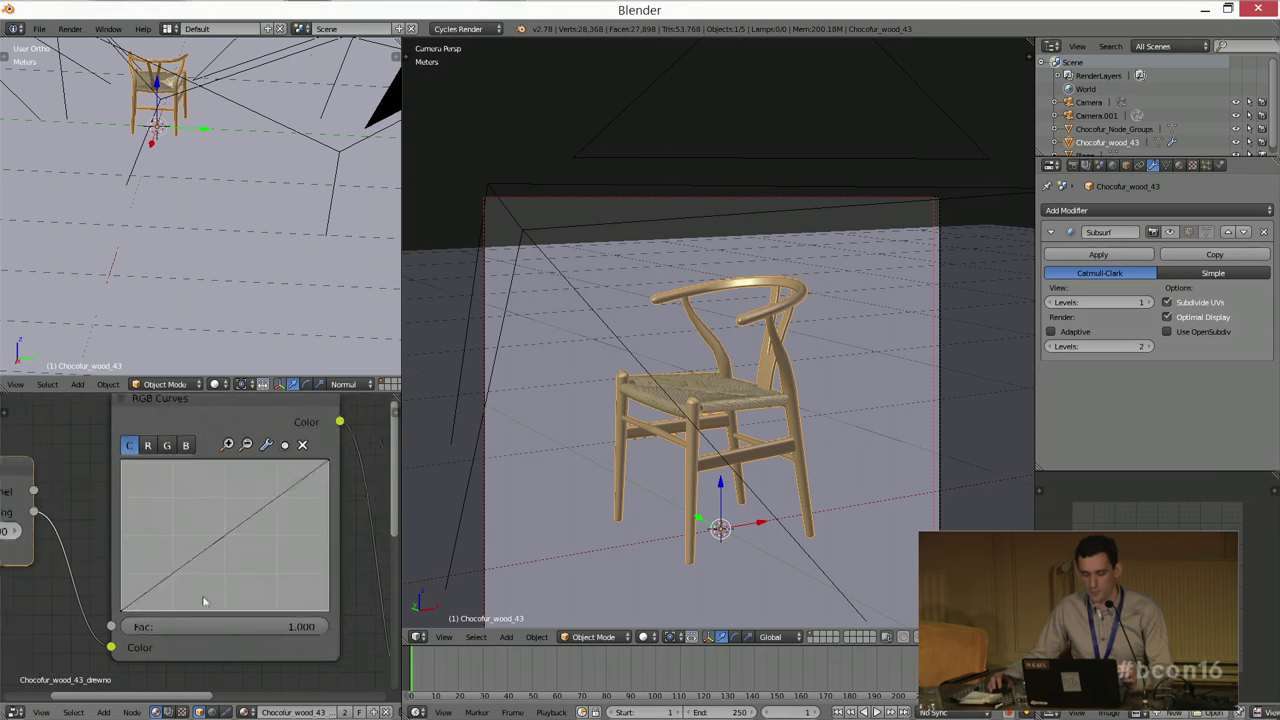
{"action": "left_click_drag", "start_coordinate": [224, 540], "coordinate": [257, 557]}
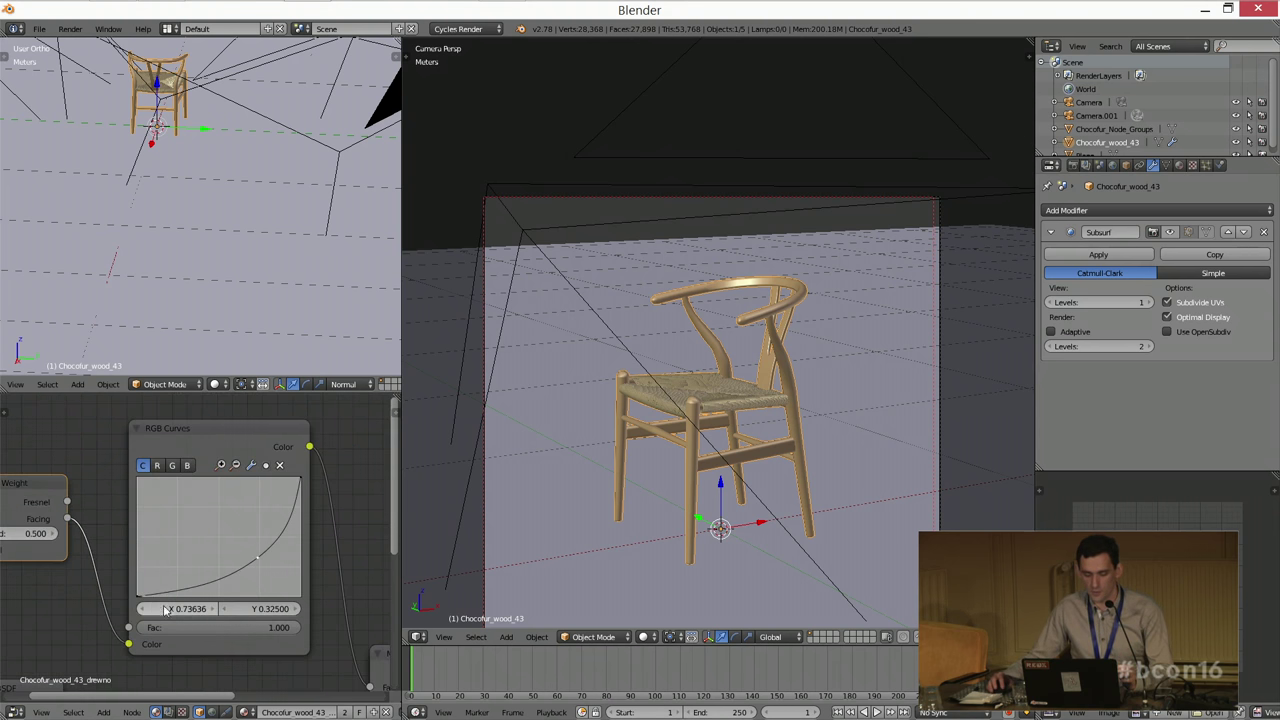
{"action": "left_click_drag", "start_coordinate": [140, 603], "coordinate": [272, 583]}
Step: In Chrome, open chocofur.com's House Breukelen 6. Shaders&Textures lesson and scroll to the angle spheres
{"action": "key", "text": "alt+Tab"}
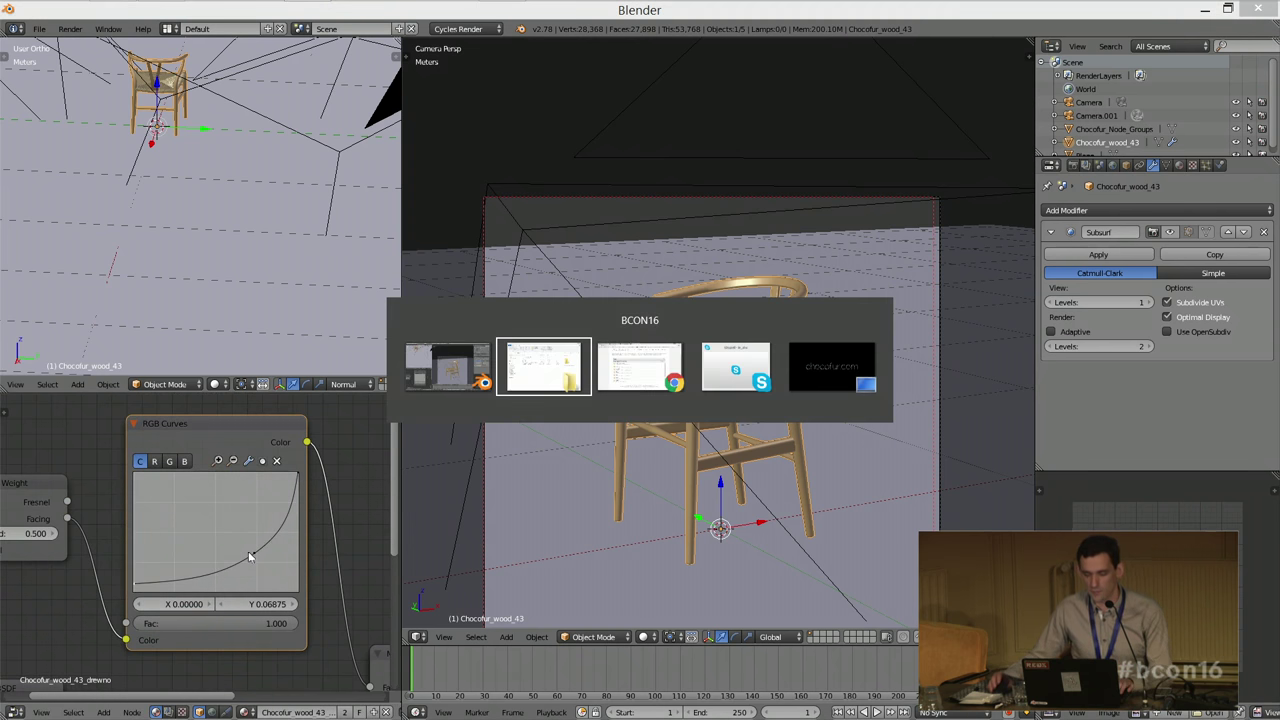
{"action": "key", "text": "ctrl+shift+Tab"}
{"action": "key", "text": "ctrl+shift+Tab"}
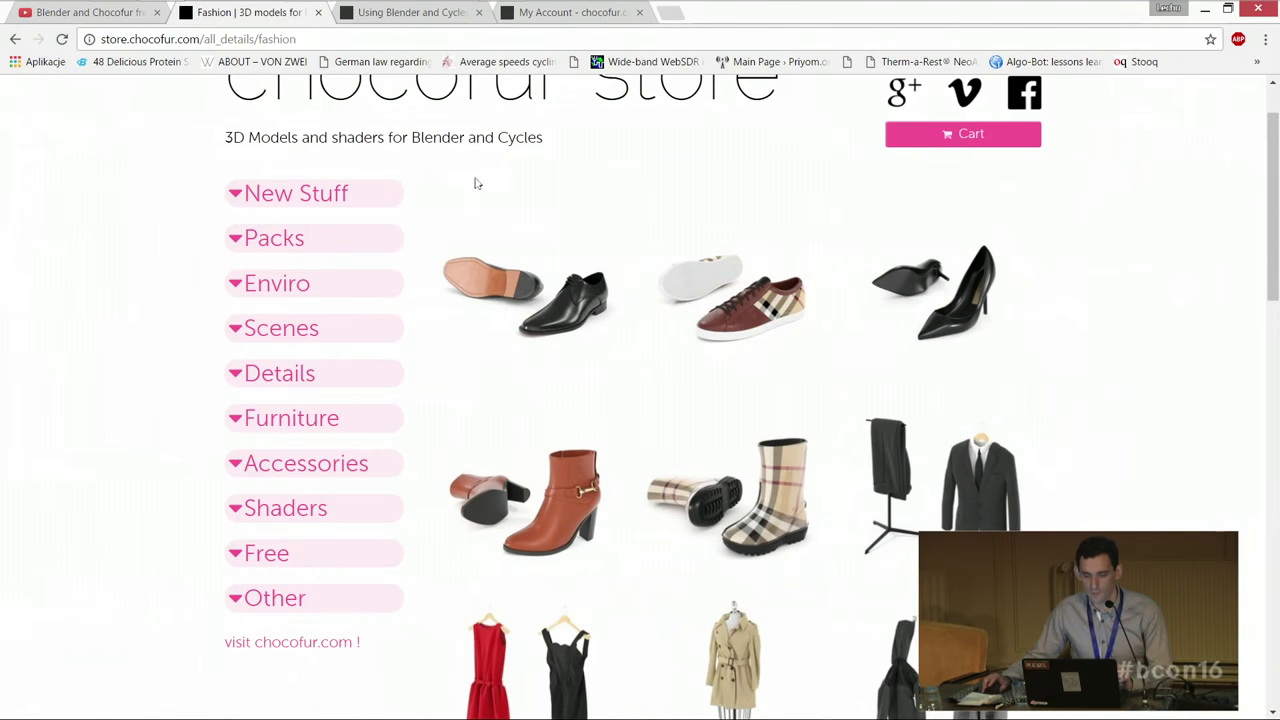
{"action": "key", "text": "ctrl+Tab"}
{"action": "mouse_move", "coordinate": [723, 104]}
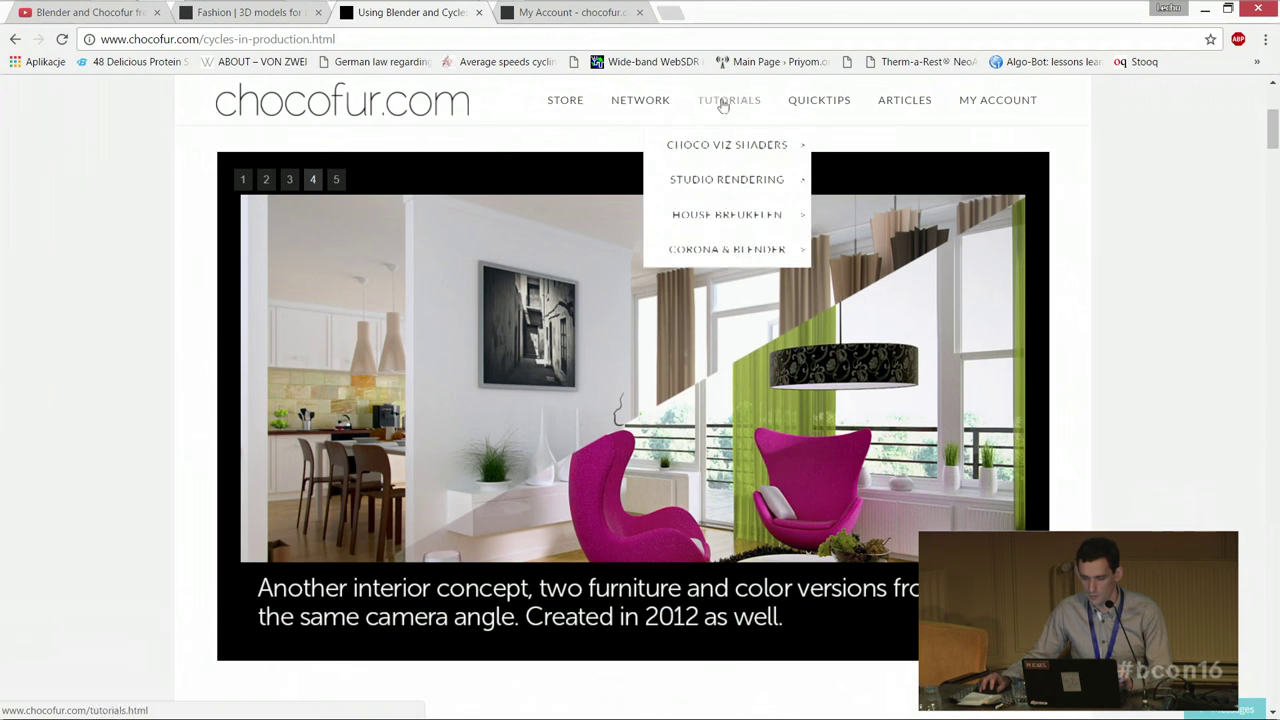
{"action": "mouse_move", "coordinate": [720, 214]}
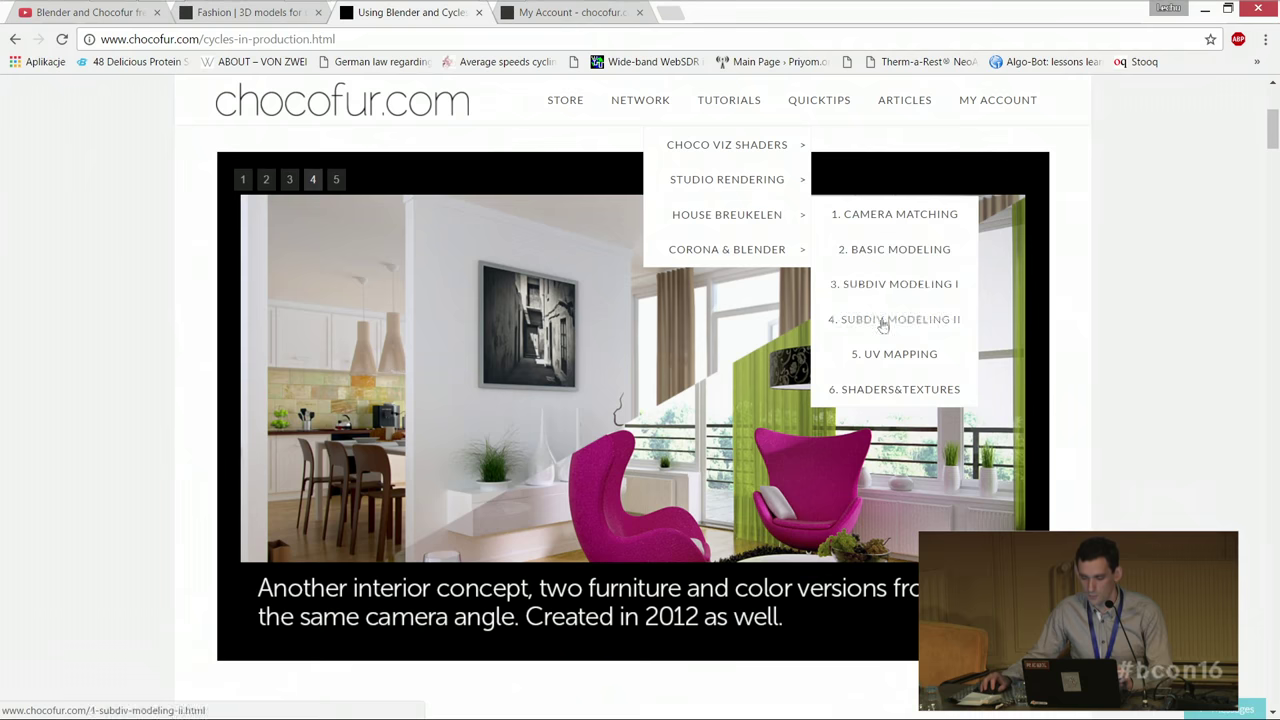
{"action": "left_click", "coordinate": [896, 386]}
{"action": "scroll", "coordinate": [872, 380], "scroll_direction": "down", "scroll_amount": 5}
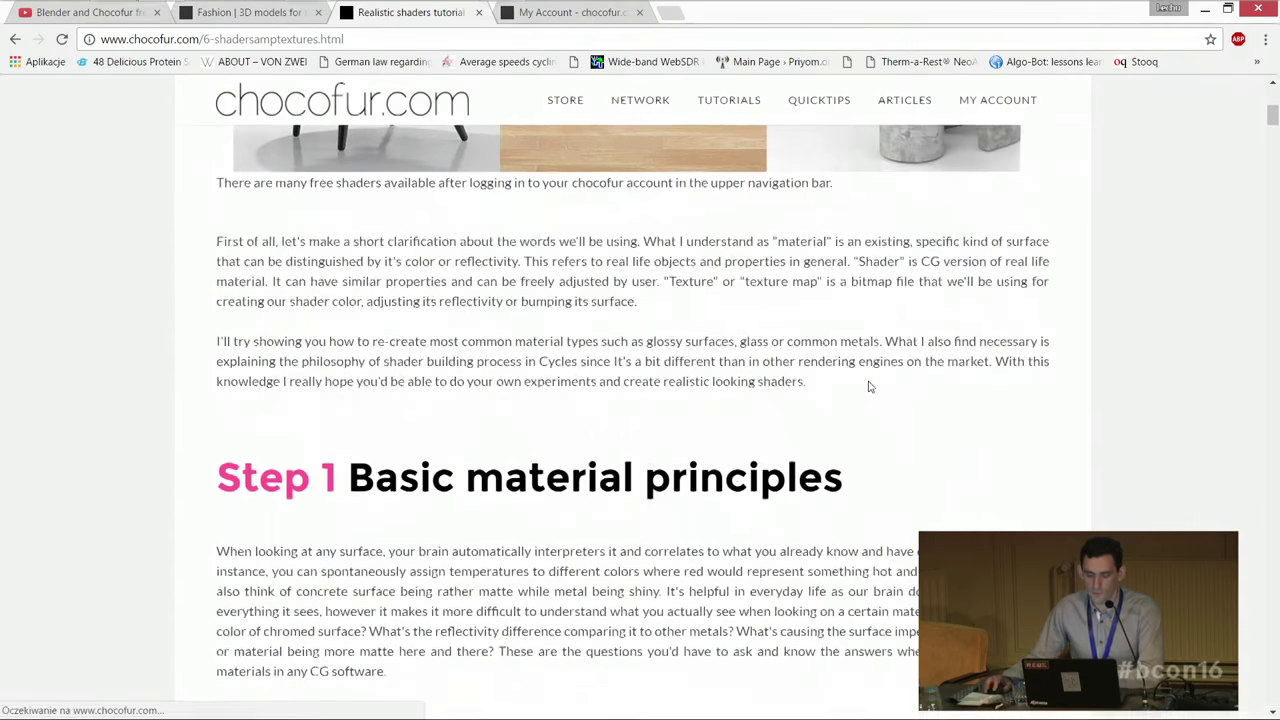
{"action": "scroll", "coordinate": [868, 386], "scroll_direction": "down", "scroll_amount": 12}
{"action": "scroll", "coordinate": [700, 420], "scroll_direction": "up", "scroll_amount": 2}
{"action": "scroll", "coordinate": [633, 474], "scroll_direction": "down", "scroll_amount": 2}
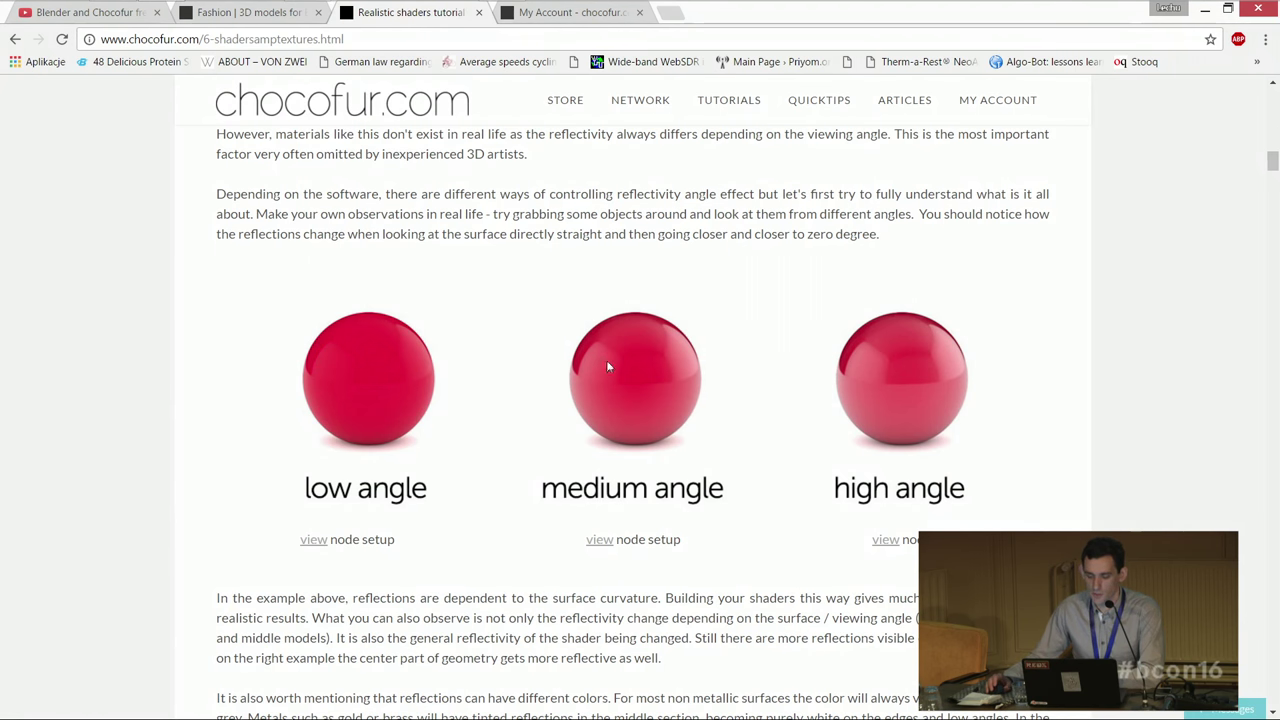
Step: Open the low, medium and high angle node-setup images in new tabs
{"action": "middle_click", "coordinate": [316, 539]}
{"action": "middle_click", "coordinate": [598, 540]}
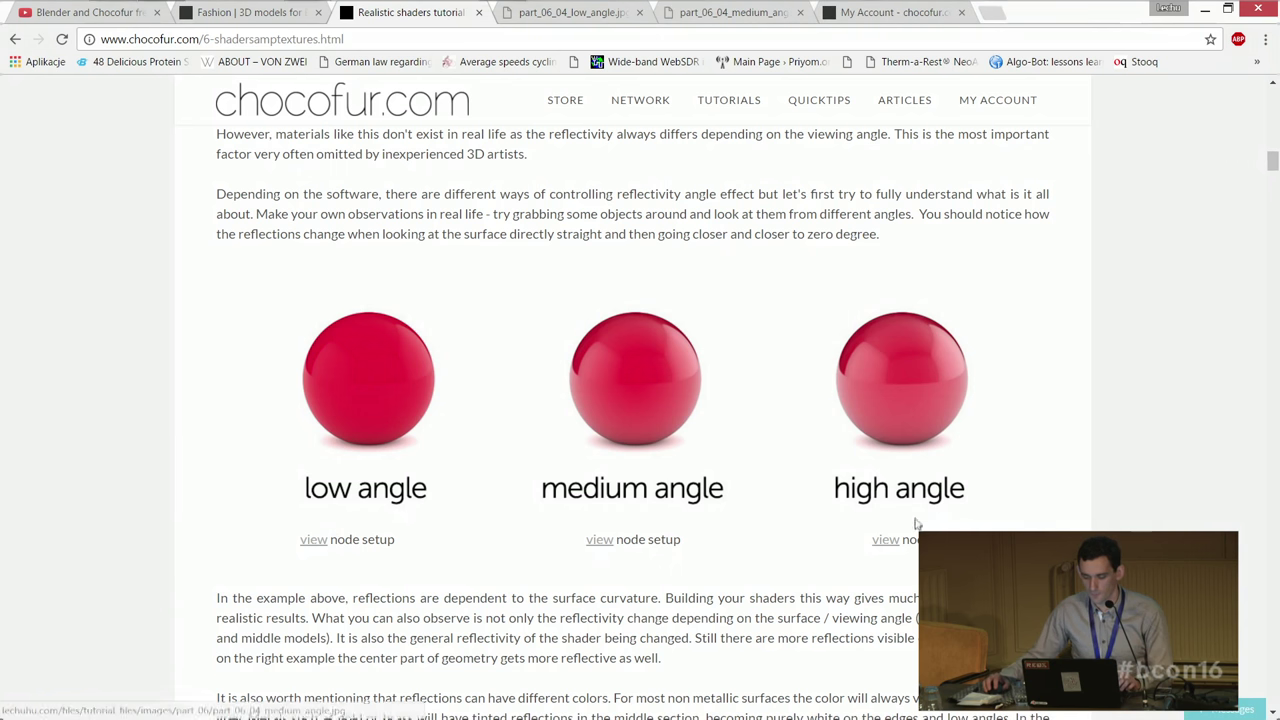
{"action": "middle_click", "coordinate": [886, 540]}
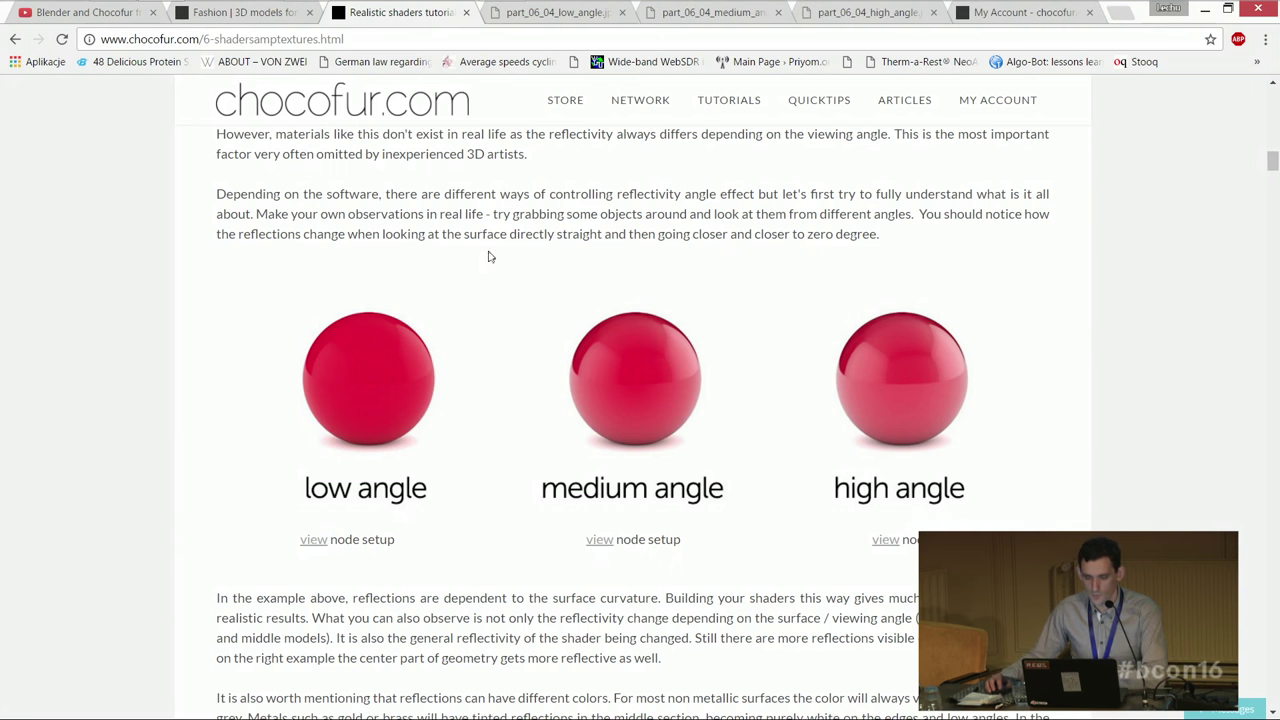
Step: Flip between the three node-setup images to compare their curves, then return to Blender
{"action": "key", "text": "ctrl+Tab"}
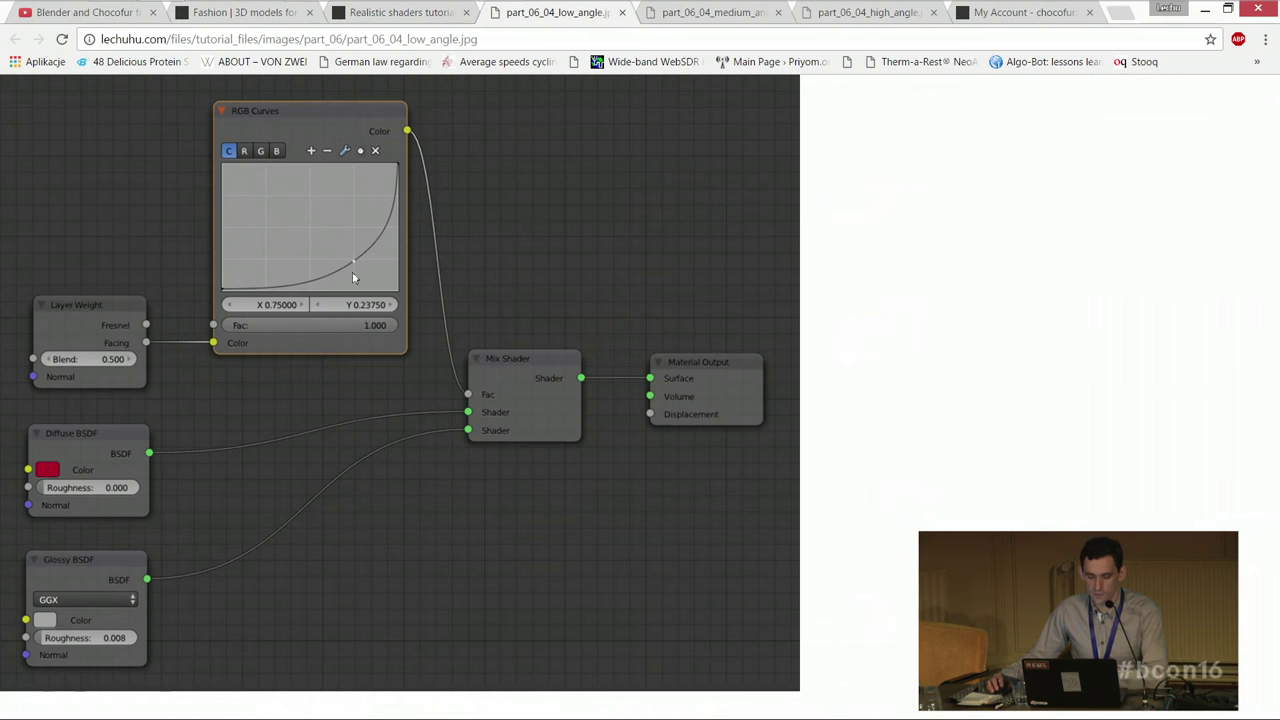
{"action": "key", "text": "ctrl+shift+Tab"}
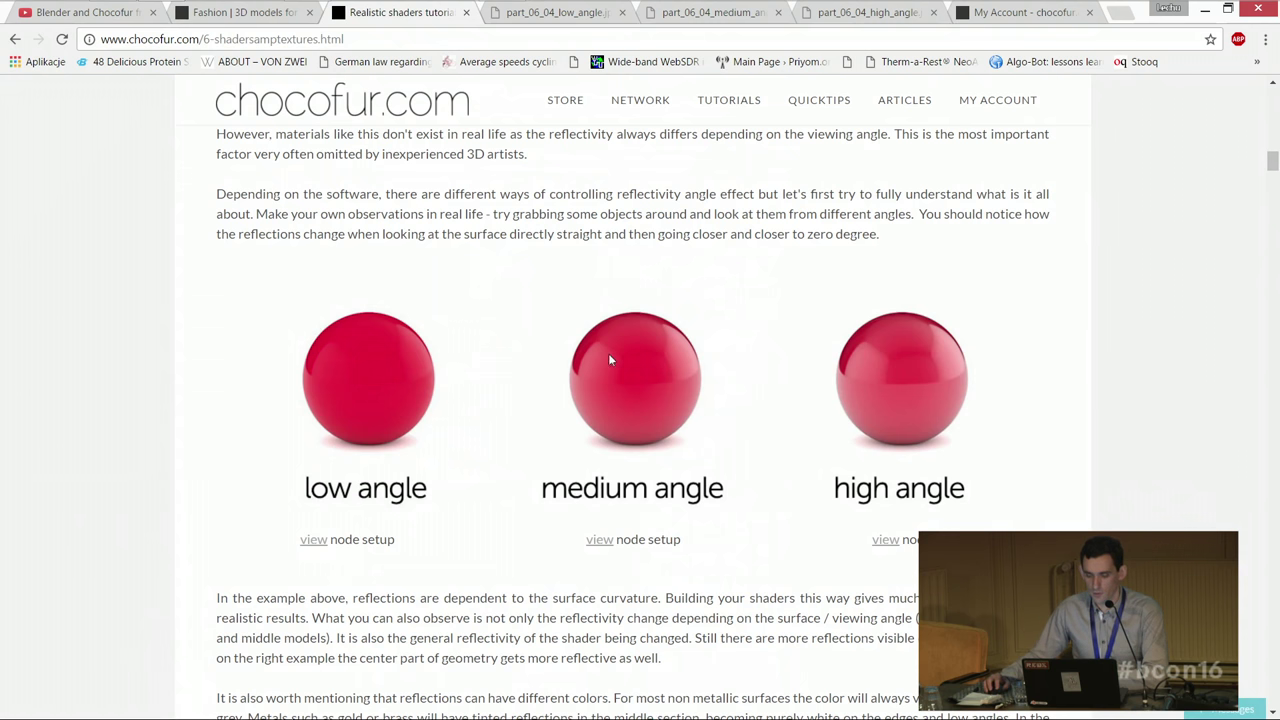
{"action": "key", "text": "ctrl+Tab"}
{"action": "key", "text": "ctrl+Tab"}
{"action": "key", "text": "ctrl+Tab"}
{"action": "key", "text": "ctrl+shift+Tab"}
{"action": "key", "text": "ctrl+shift+Tab"}
{"action": "key", "text": "ctrl+shift+Tab"}
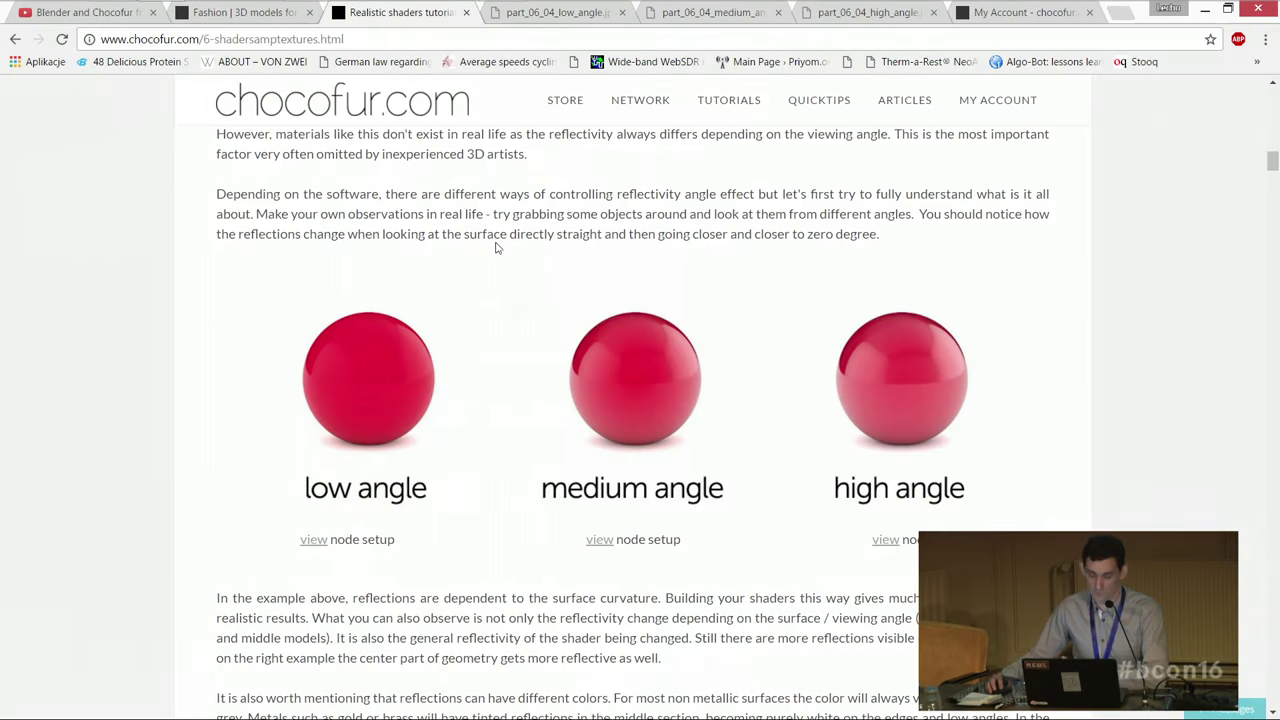
{"action": "key", "text": "ctrl+Tab"}
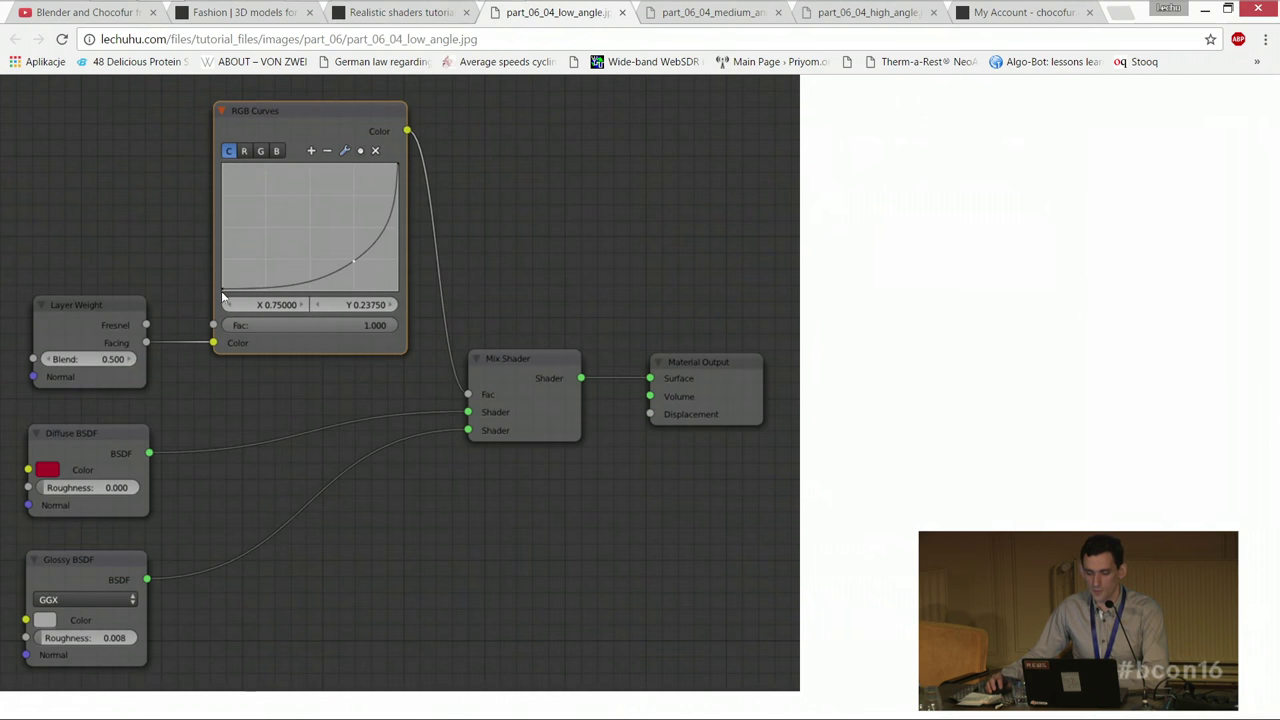
{"action": "key", "text": "ctrl+Tab"}
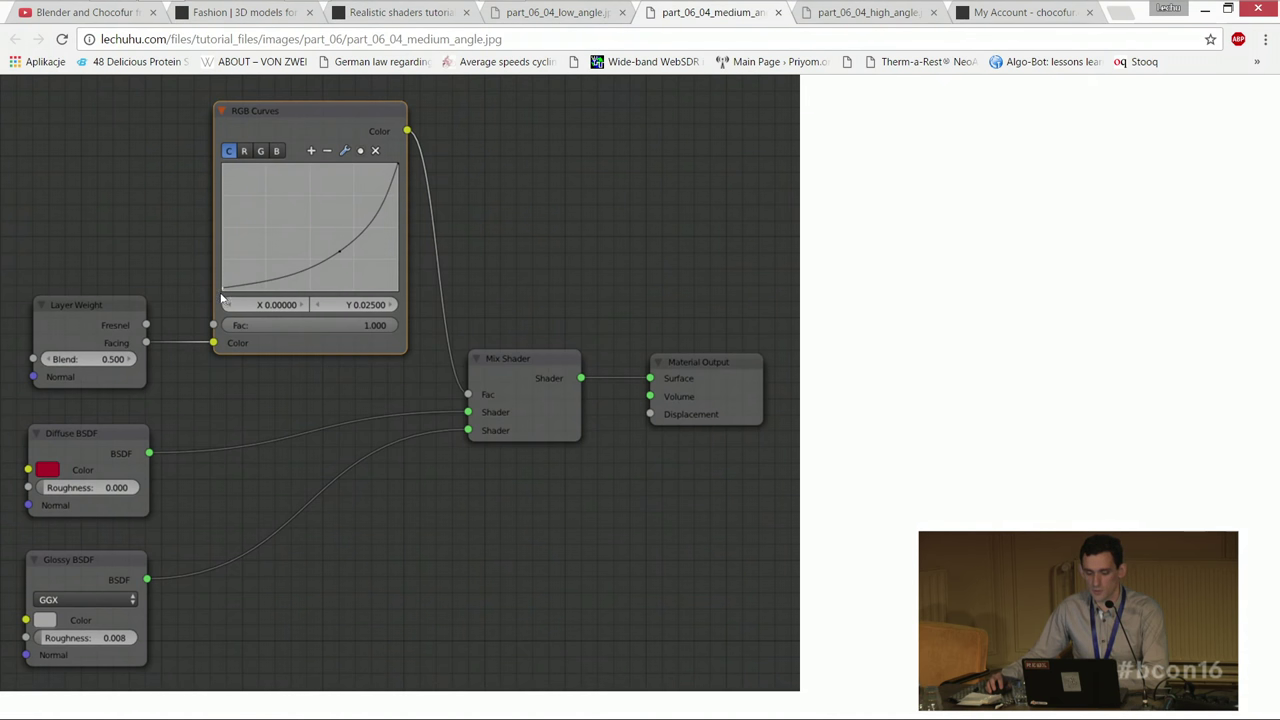
{"action": "key", "text": "ctrl+Tab"}
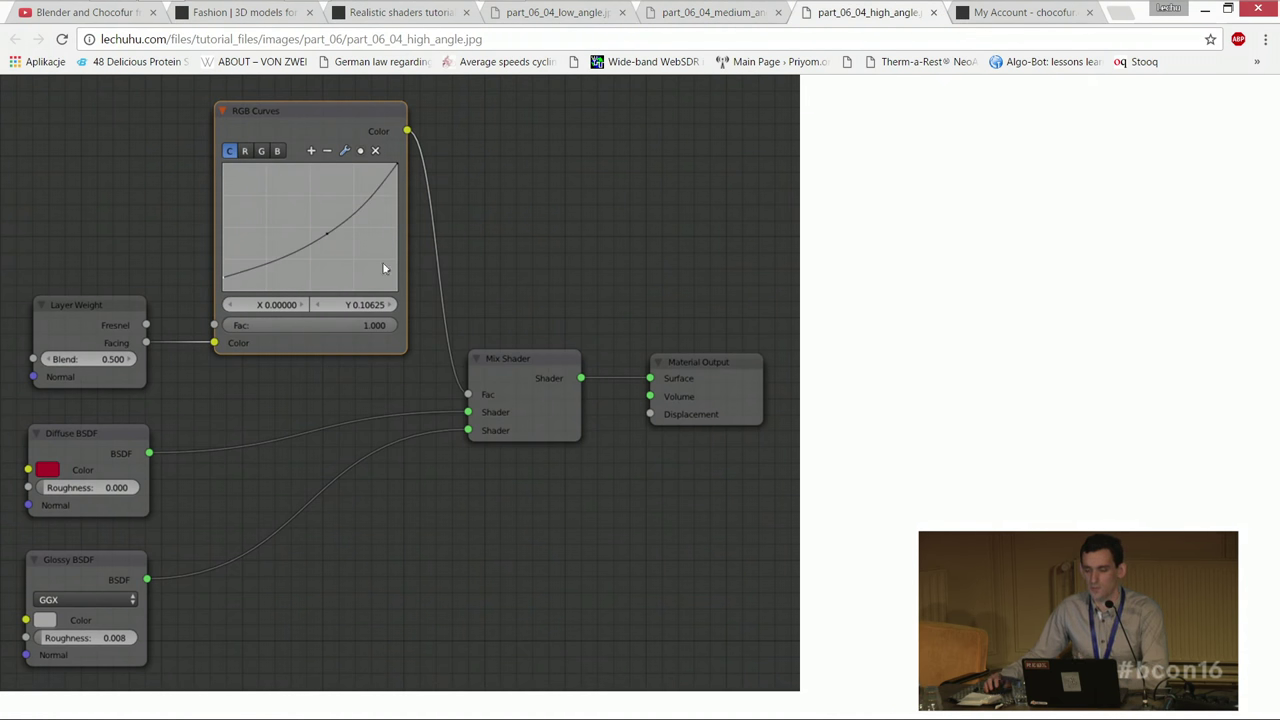
{"action": "key", "text": "ctrl+shift+Tab"}
{"action": "key", "text": "ctrl+shift+Tab"}
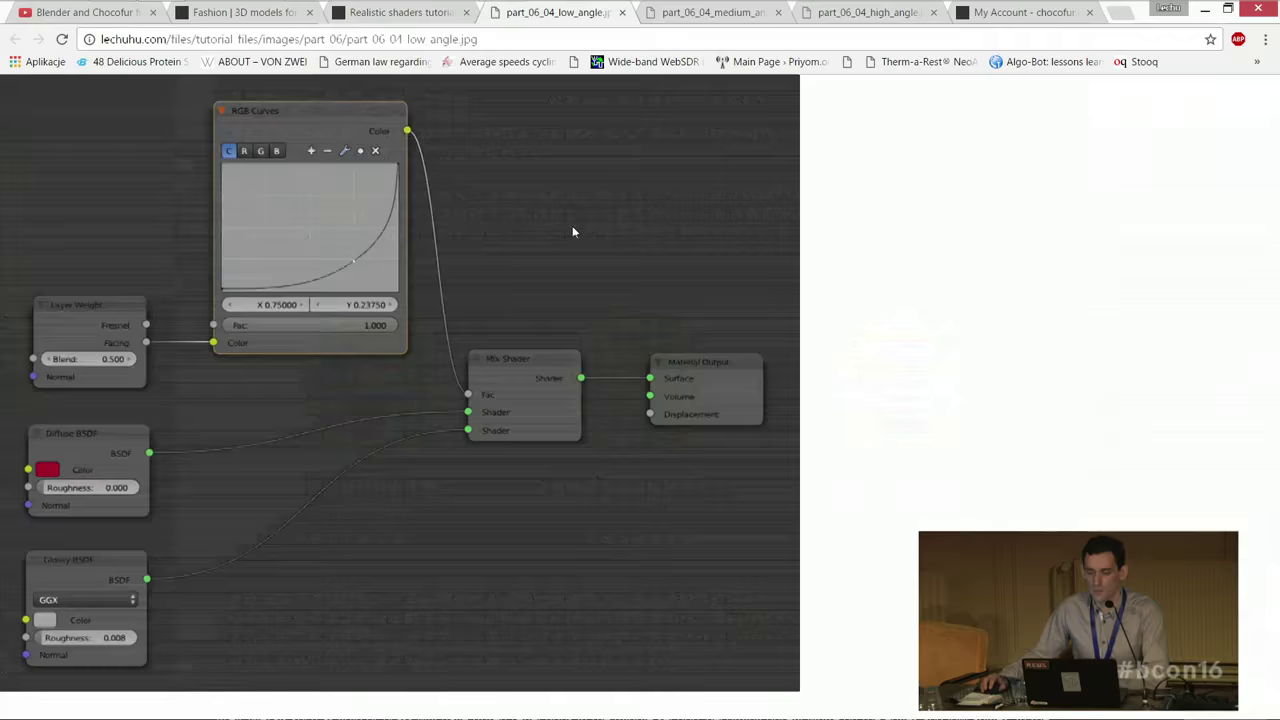
{"action": "key", "text": "ctrl+shift+Tab"}
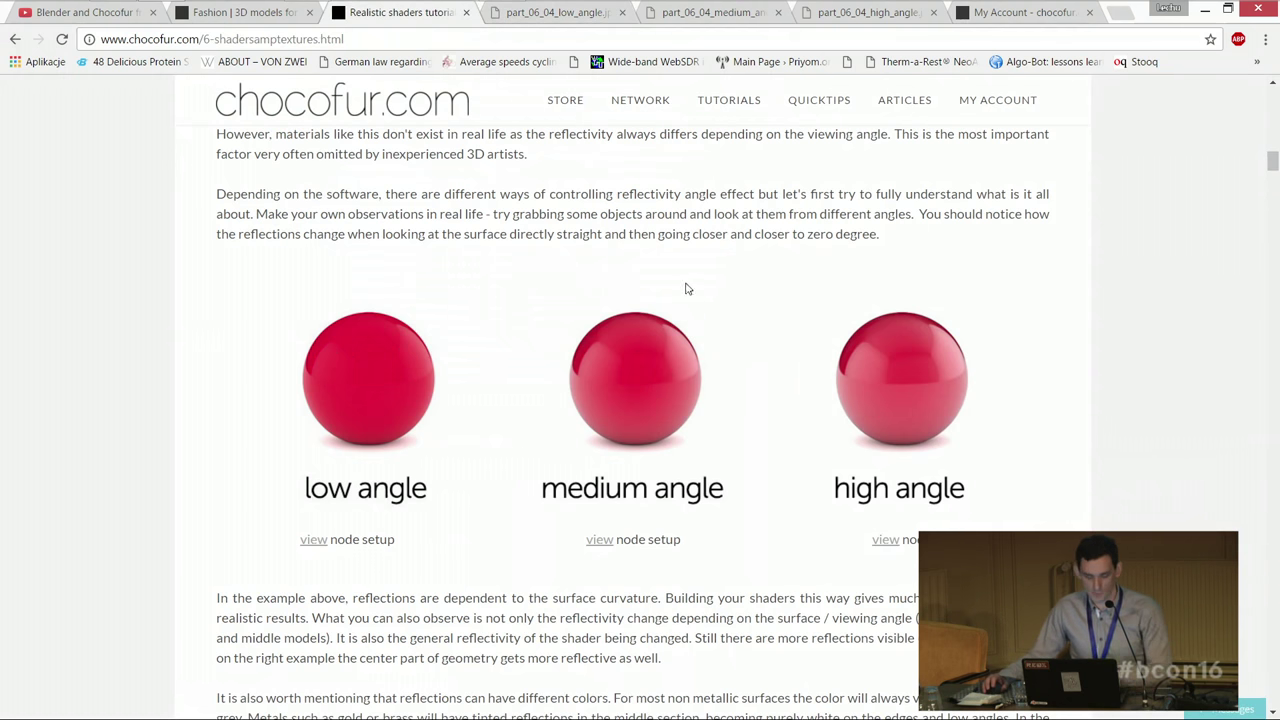
{"action": "key", "text": "alt+Tab"}
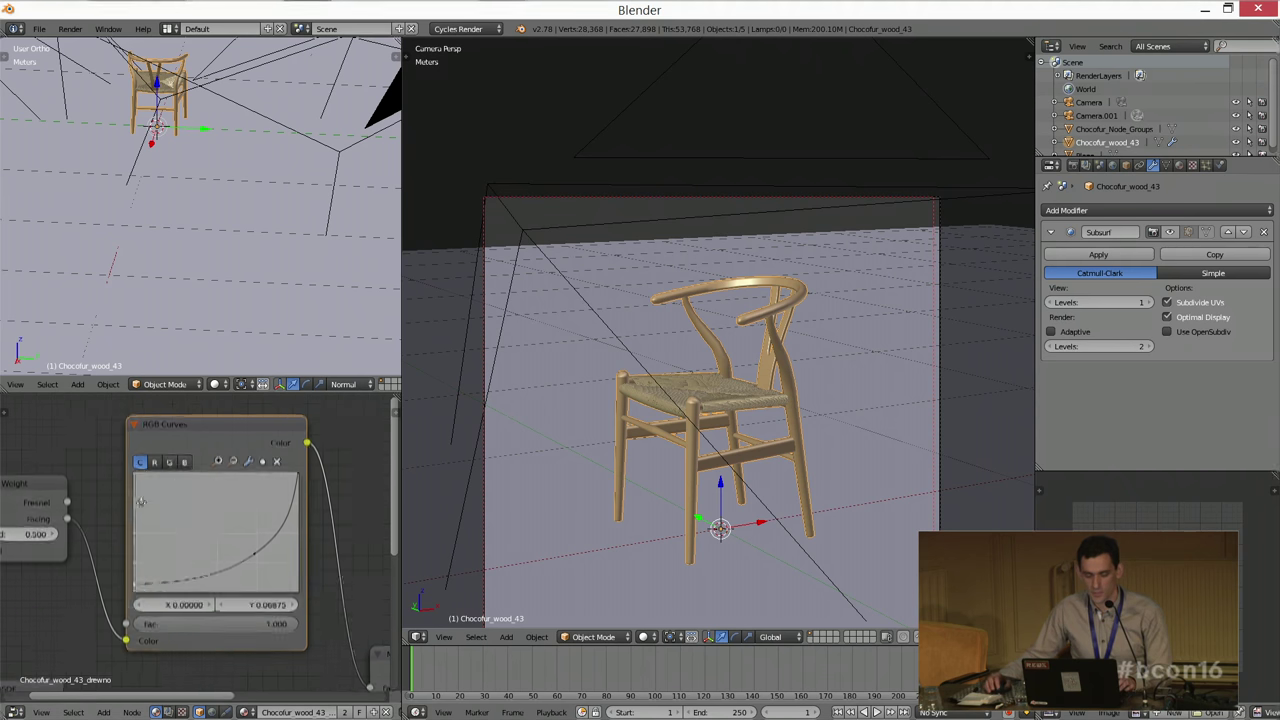
Step: Link Facing to the Mix Shader Fac and the RGB Curves Color into the Mix Shader
{"action": "scroll", "coordinate": [110, 487], "scroll_direction": "down", "scroll_amount": 3}
{"action": "left_click_drag", "start_coordinate": [96, 473], "coordinate": [336, 607]}
{"action": "middle_click_drag", "start_coordinate": [293, 512], "coordinate": [298, 592]}
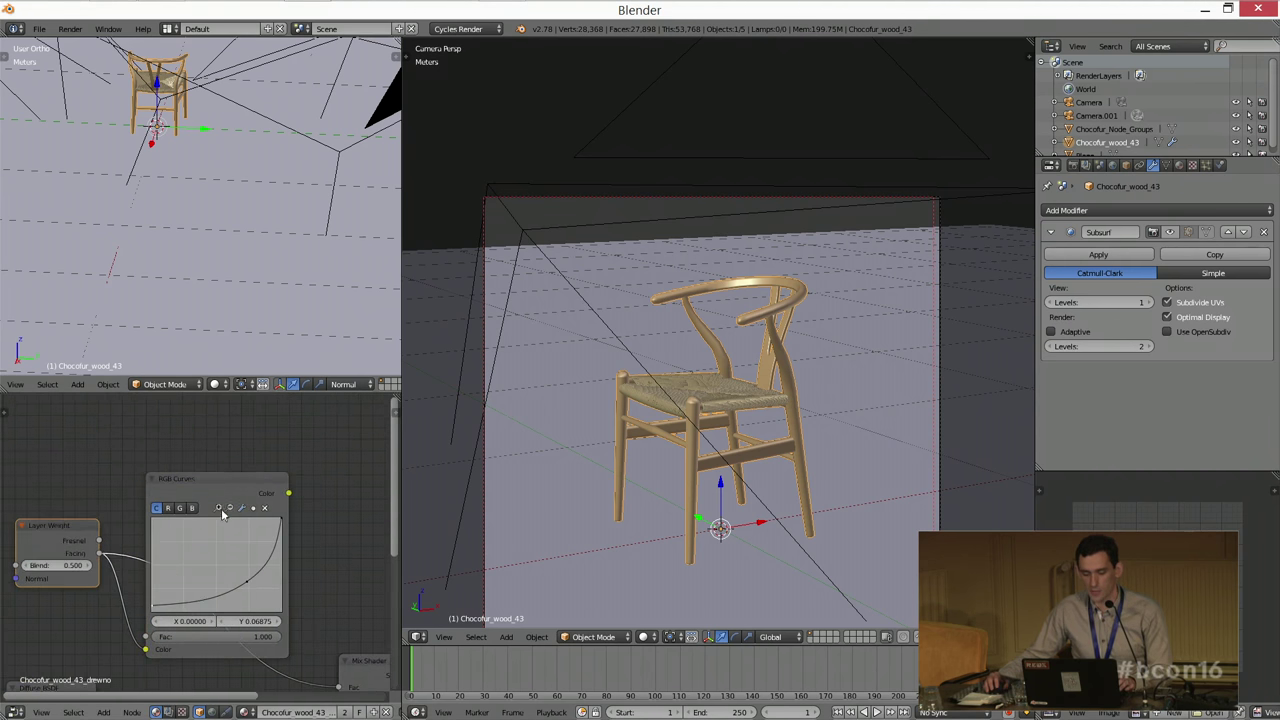
{"action": "left_click_drag", "start_coordinate": [217, 480], "coordinate": [220, 448]}
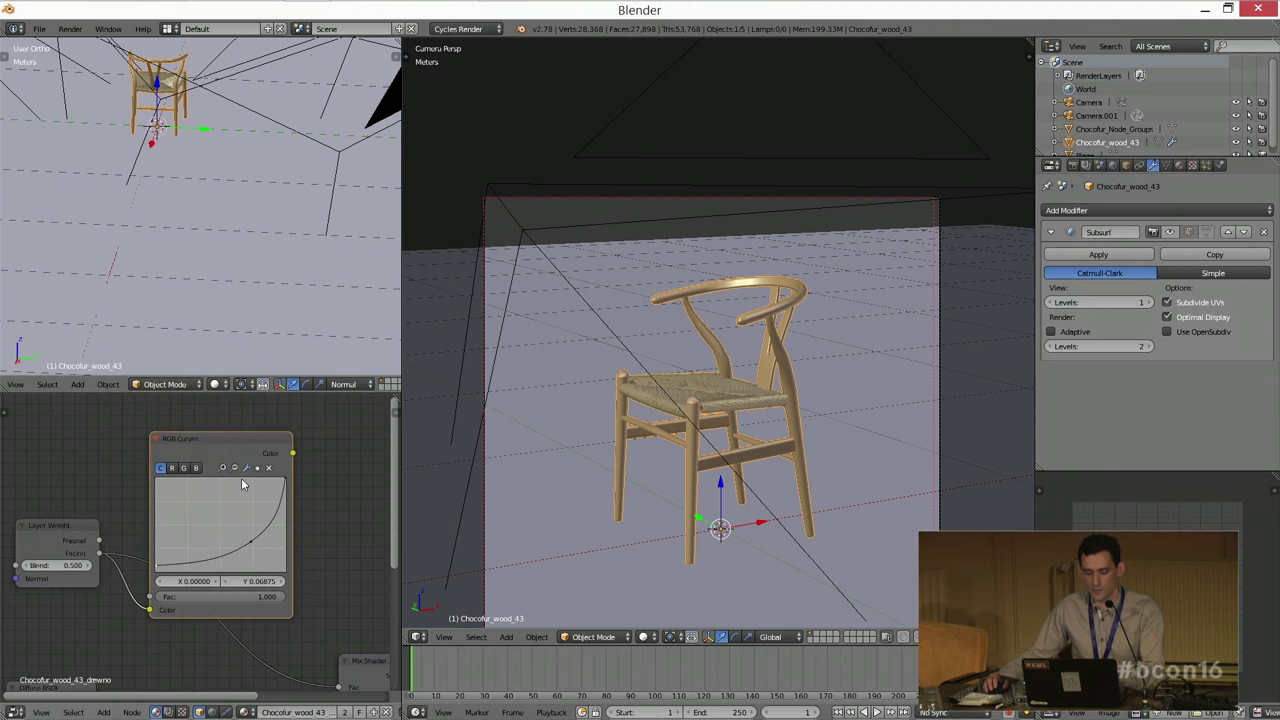
{"action": "middle_click_drag", "start_coordinate": [252, 488], "coordinate": [280, 466]}
{"action": "left_click_drag", "start_coordinate": [253, 420], "coordinate": [298, 667]}
Step: Reshape the RGB Curves point to X 0.71384, Y 0.22500 and preview the chair in Cycles
{"action": "scroll", "coordinate": [221, 571], "scroll_direction": "up", "scroll_amount": 3}
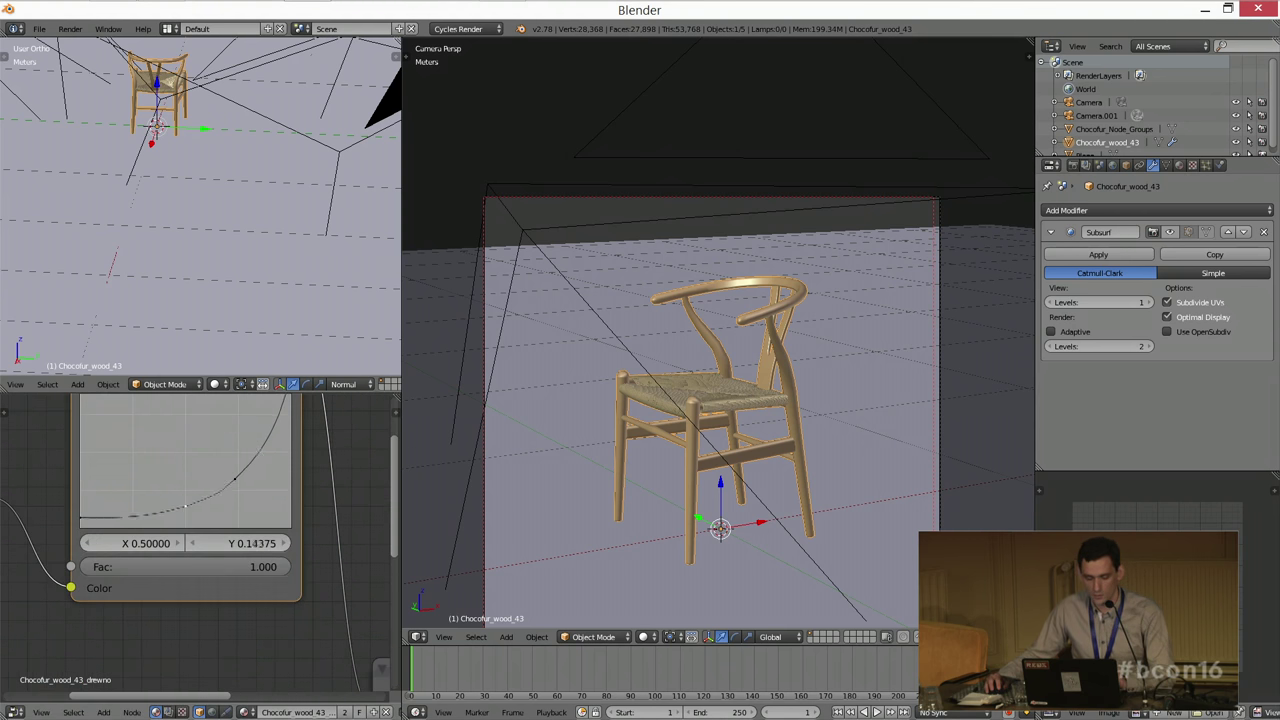
{"action": "left_click", "coordinate": [139, 519]}
{"action": "mouse_move", "coordinate": [235, 479]}
{"action": "left_mouse_down"}
{"action": "mouse_move", "coordinate": [212, 524]}
{"action": "mouse_move", "coordinate": [187, 519]}
{"action": "mouse_move", "coordinate": [236, 497]}
{"action": "left_mouse_up"}
{"action": "scroll", "coordinate": [229, 510], "scroll_direction": "down", "scroll_amount": 2}
{"action": "middle_click_drag", "start_coordinate": [229, 510], "coordinate": [219, 532]}
{"action": "left_click_drag", "start_coordinate": [219, 532], "coordinate": [226, 536]}
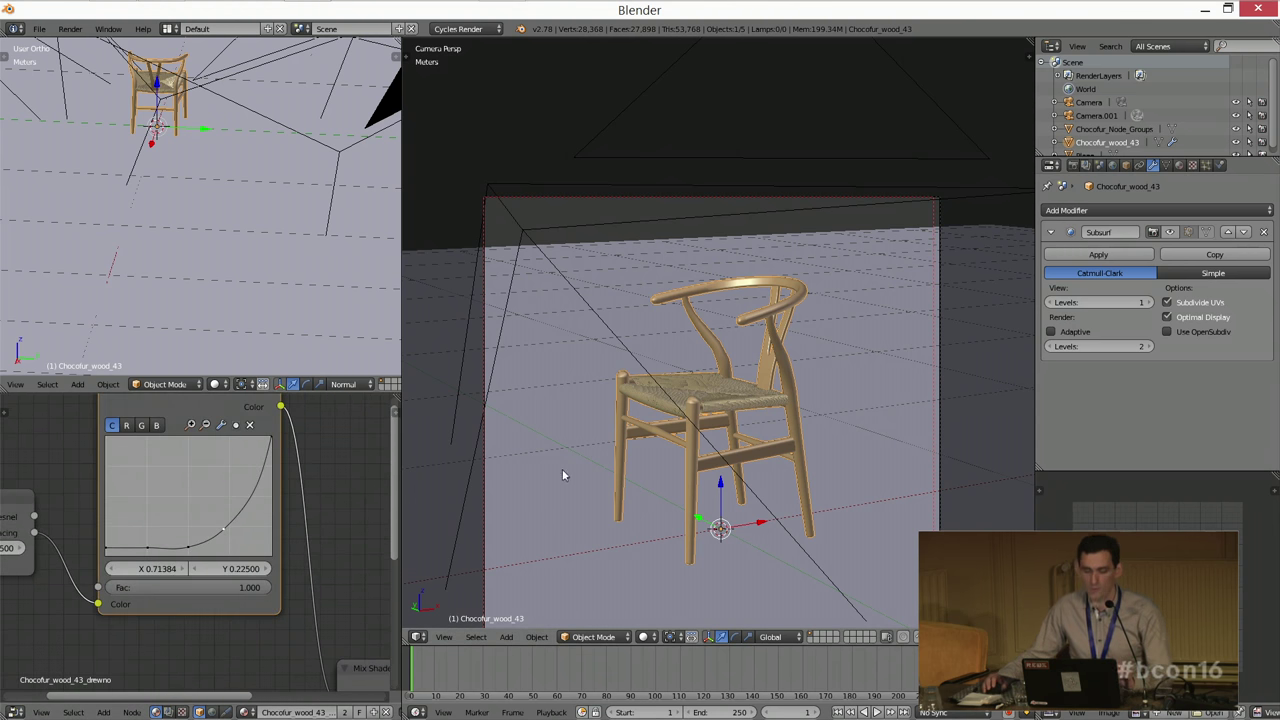
{"action": "scroll", "coordinate": [680, 422], "scroll_direction": "up", "scroll_amount": 1}
{"action": "scroll", "coordinate": [116, 540], "scroll_direction": "down", "scroll_amount": 3}
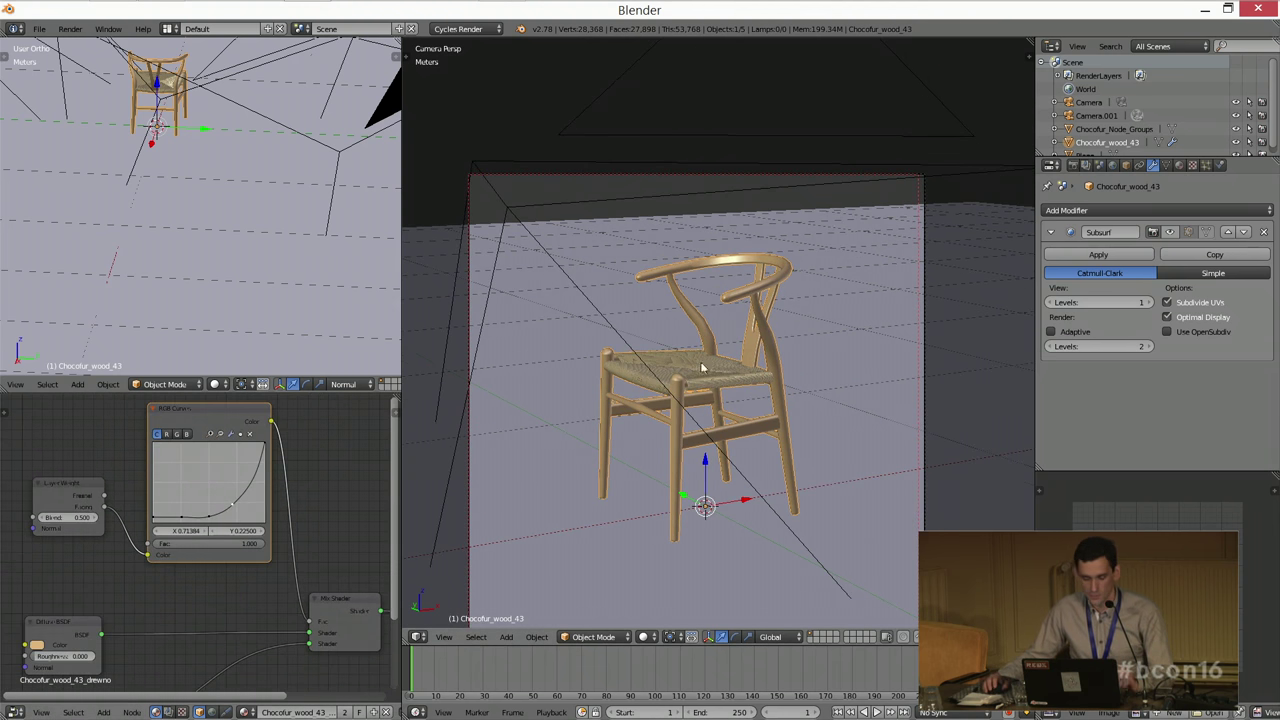
{"action": "key", "text": "shift+z"}
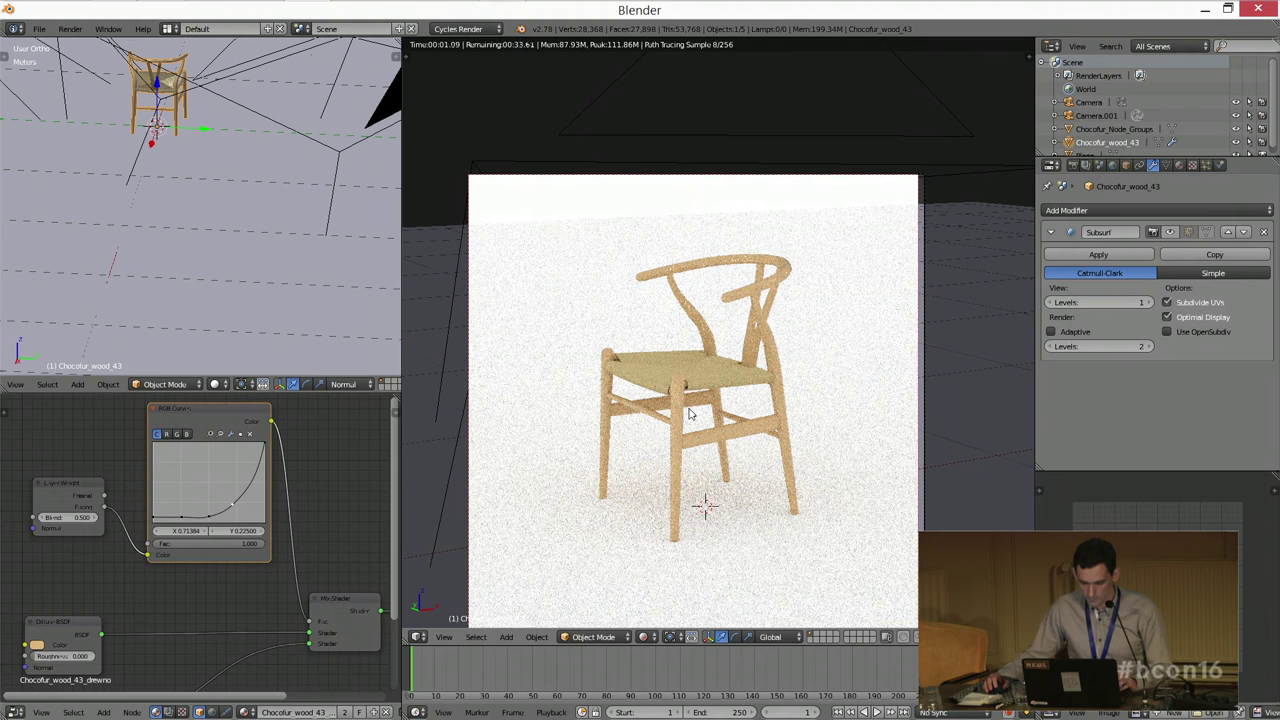
Step: Limit the rendered preview to a region around the chair and recentre the view
{"action": "key", "text": "ctrl+b"}
{"action": "left_click_drag", "start_coordinate": [654, 240], "coordinate": [770, 355]}
{"action": "scroll", "coordinate": [751, 314], "scroll_direction": "up", "scroll_amount": 3}
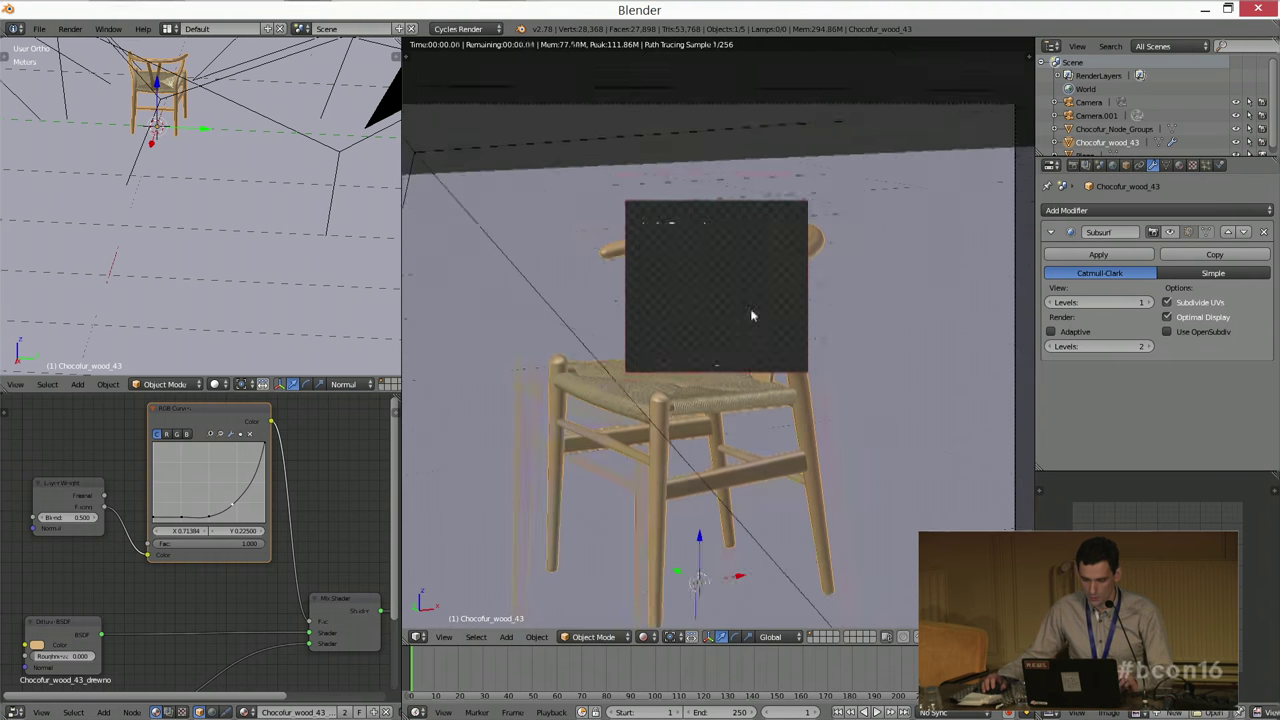
{"action": "middle_click_drag", "start_coordinate": [758, 307], "coordinate": [765, 368], "text": "shift"}
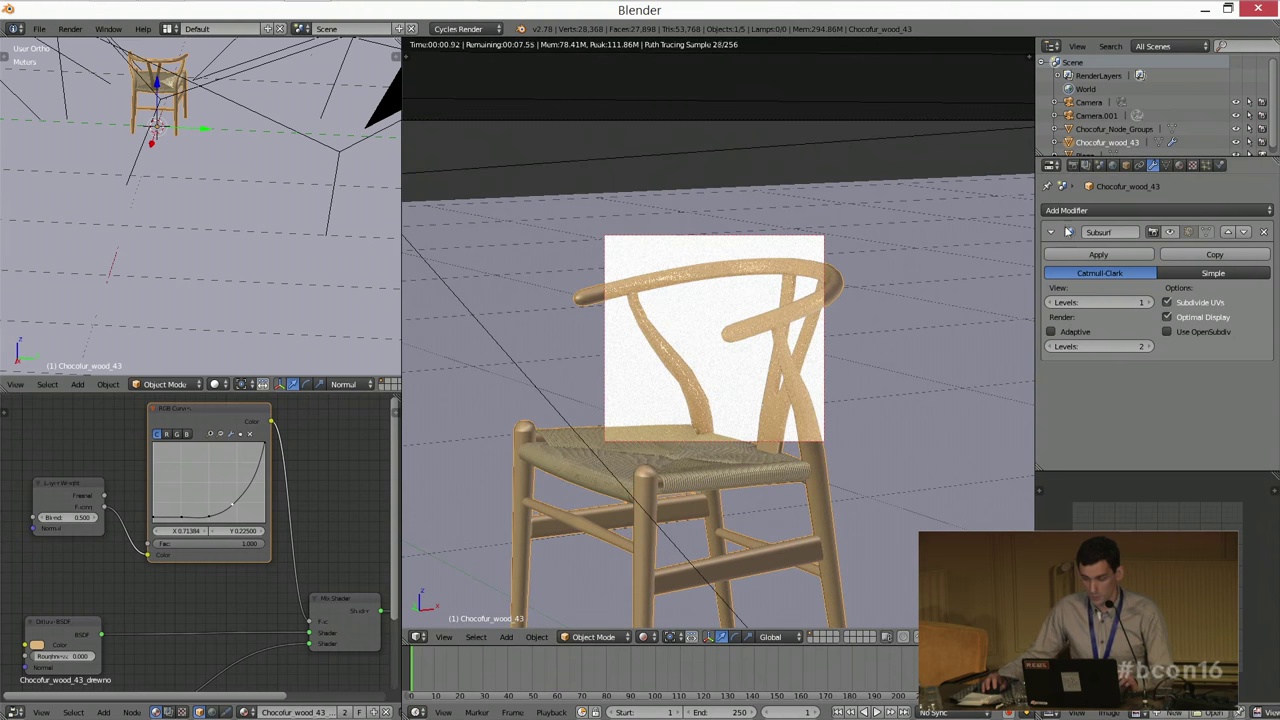
Step: Set Cycles Sampling Clamp Direct and Clamp Indirect both to 9
{"action": "left_click", "coordinate": [1073, 166]}
{"action": "scroll", "coordinate": [1126, 335], "scroll_direction": "down", "scroll_amount": 5}
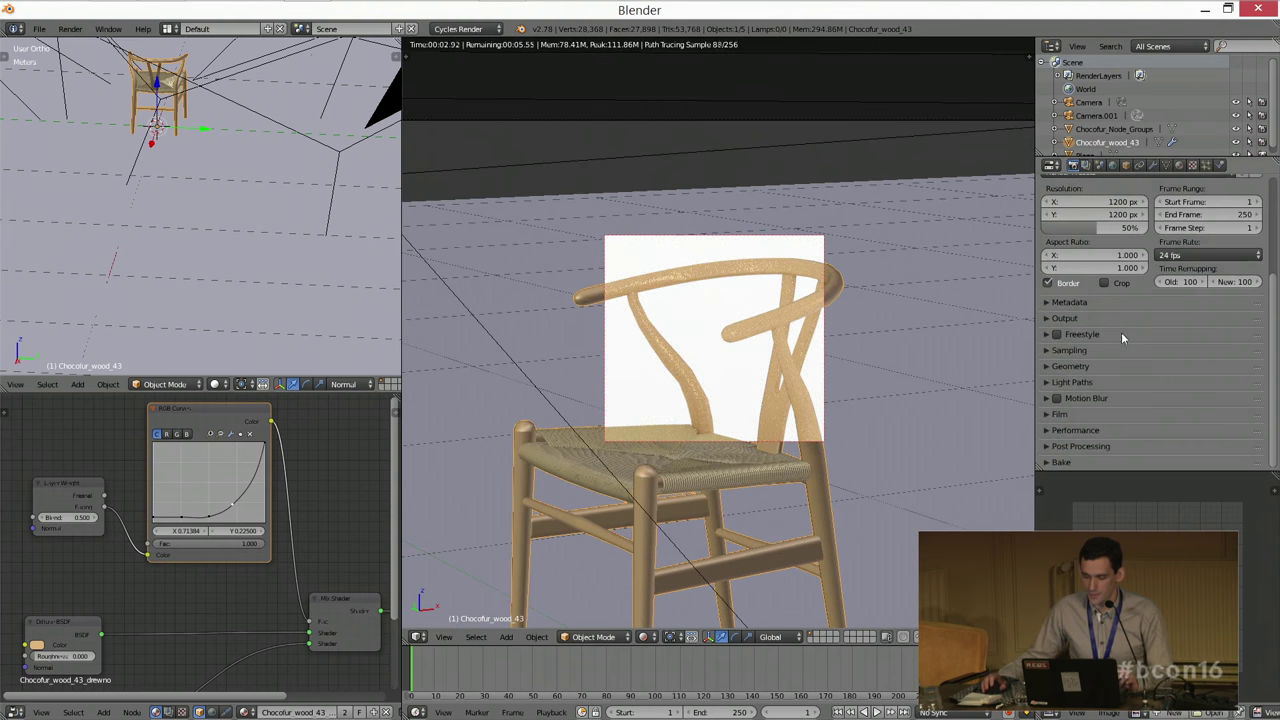
{"action": "left_click", "coordinate": [1070, 365]}
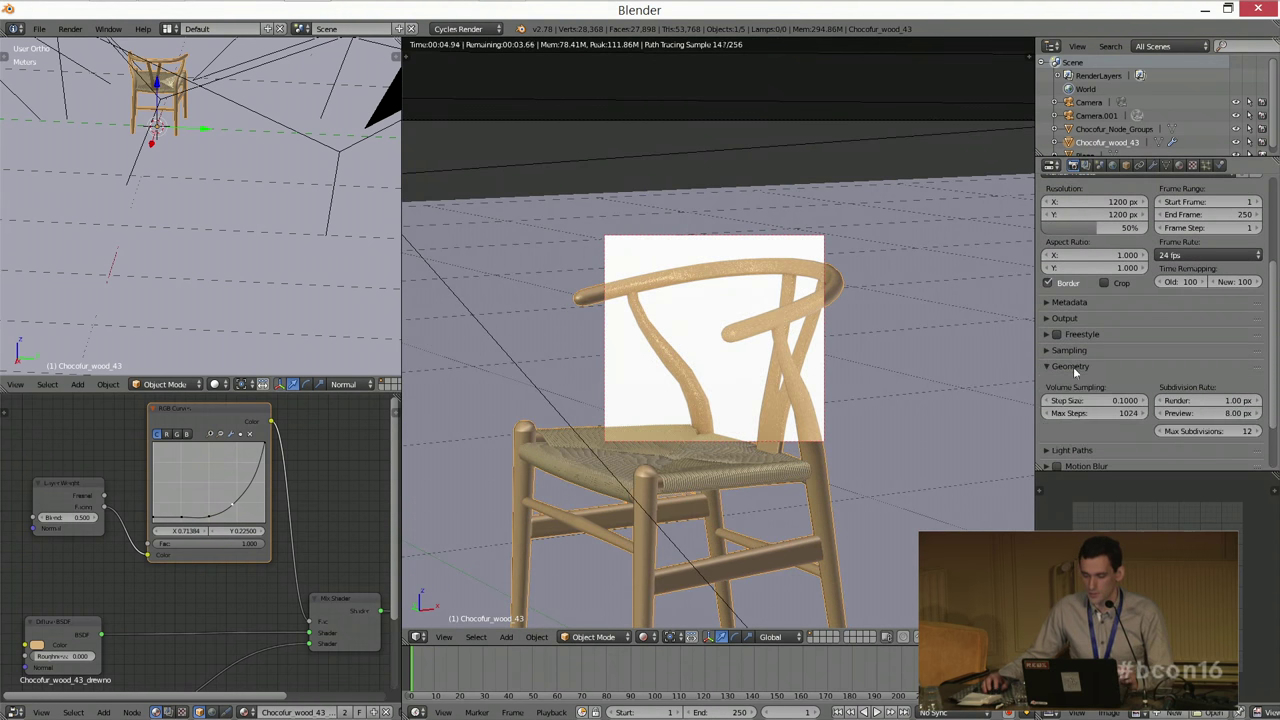
{"action": "left_click", "coordinate": [1067, 363]}
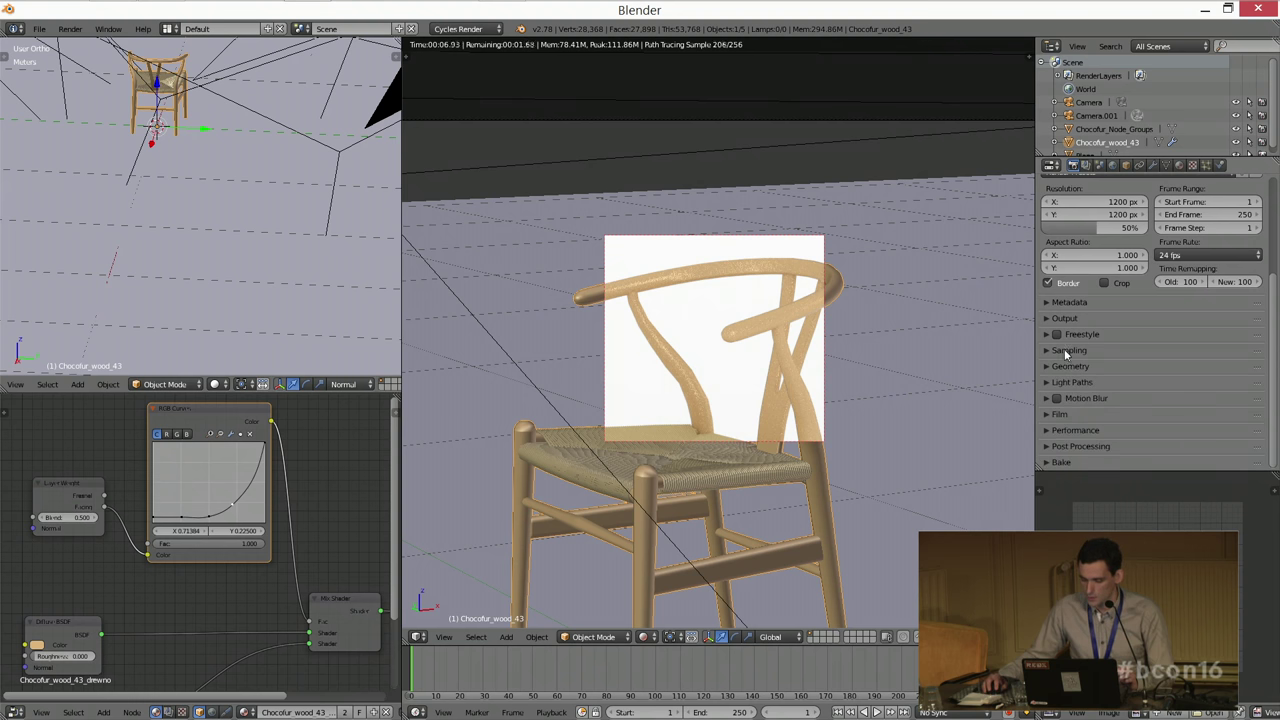
{"action": "left_click", "coordinate": [1066, 354]}
{"action": "left_click", "coordinate": [1093, 430]}
{"action": "type", "text": "9"}
{"action": "key", "text": "Return"}
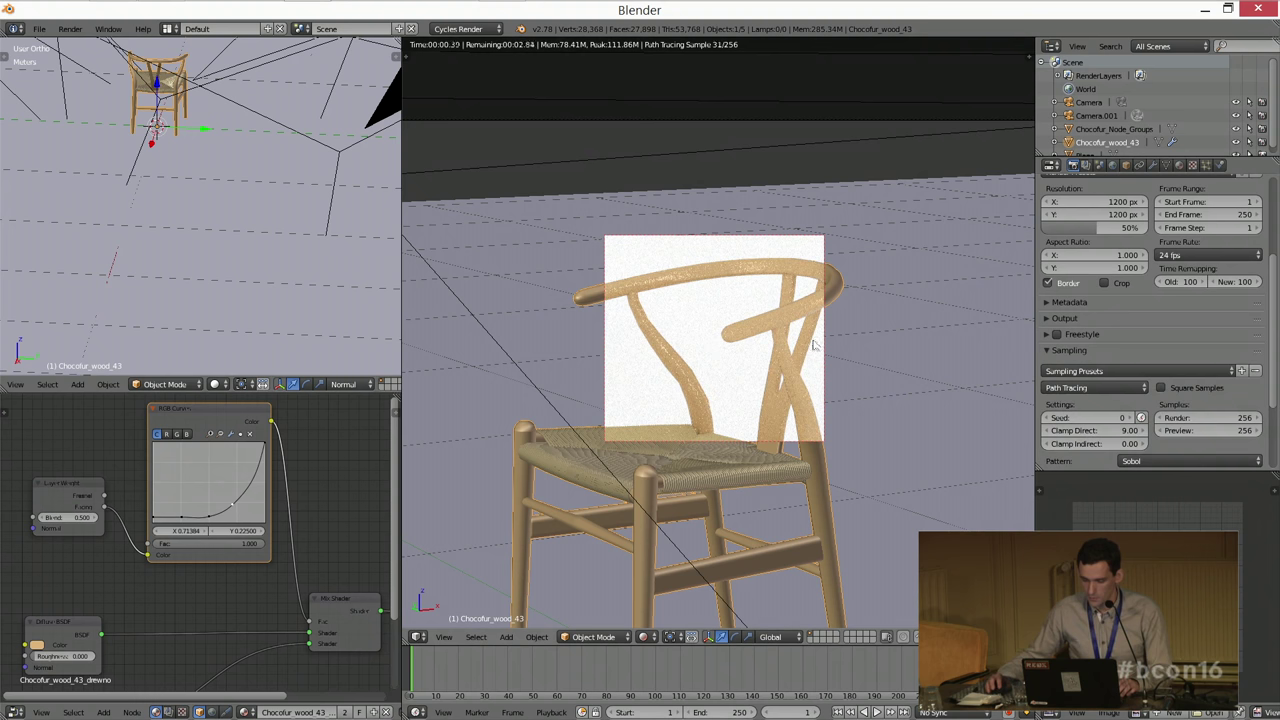
{"action": "left_click", "coordinate": [1077, 443]}
{"action": "type", "text": "9"}
{"action": "key", "text": "Return"}
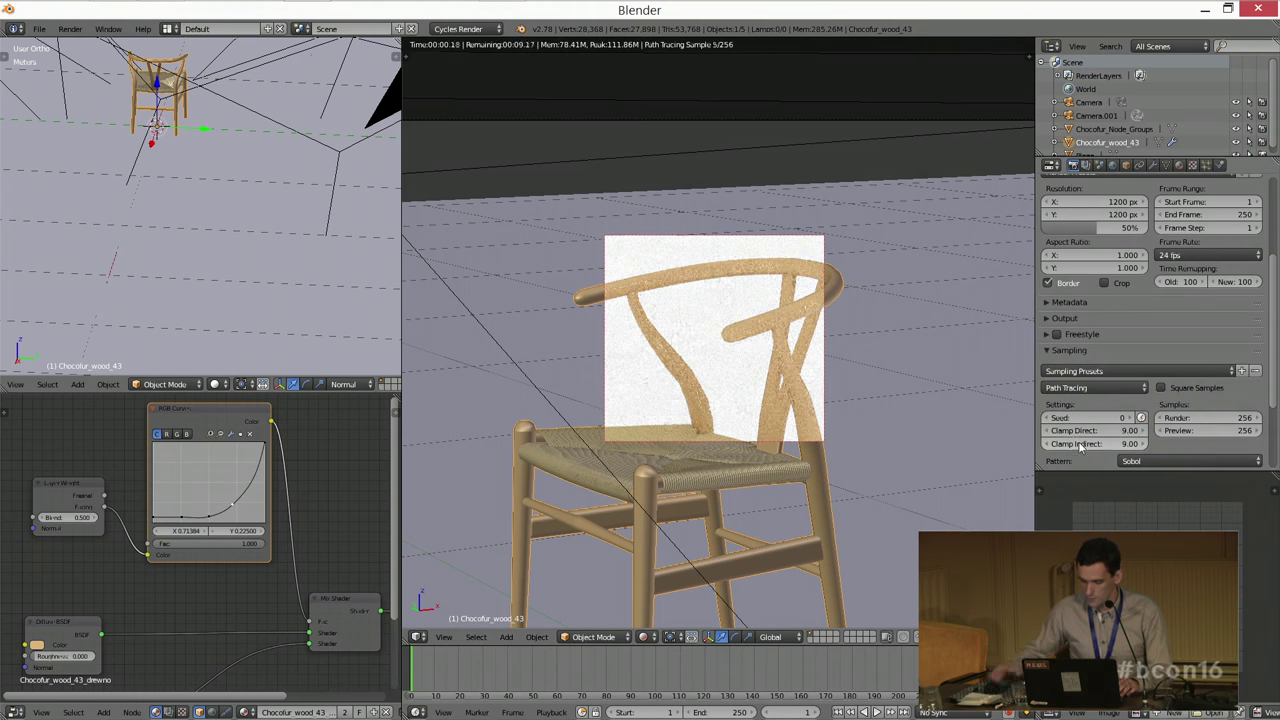
{"action": "scroll", "coordinate": [714, 341], "scroll_direction": "down", "scroll_amount": 4}
{"action": "key", "text": "ctrl+b"}
Step: Frame the render region around the whole chair and add an Image Texture node
{"action": "left_click_drag", "start_coordinate": [550, 237], "coordinate": [828, 531]}
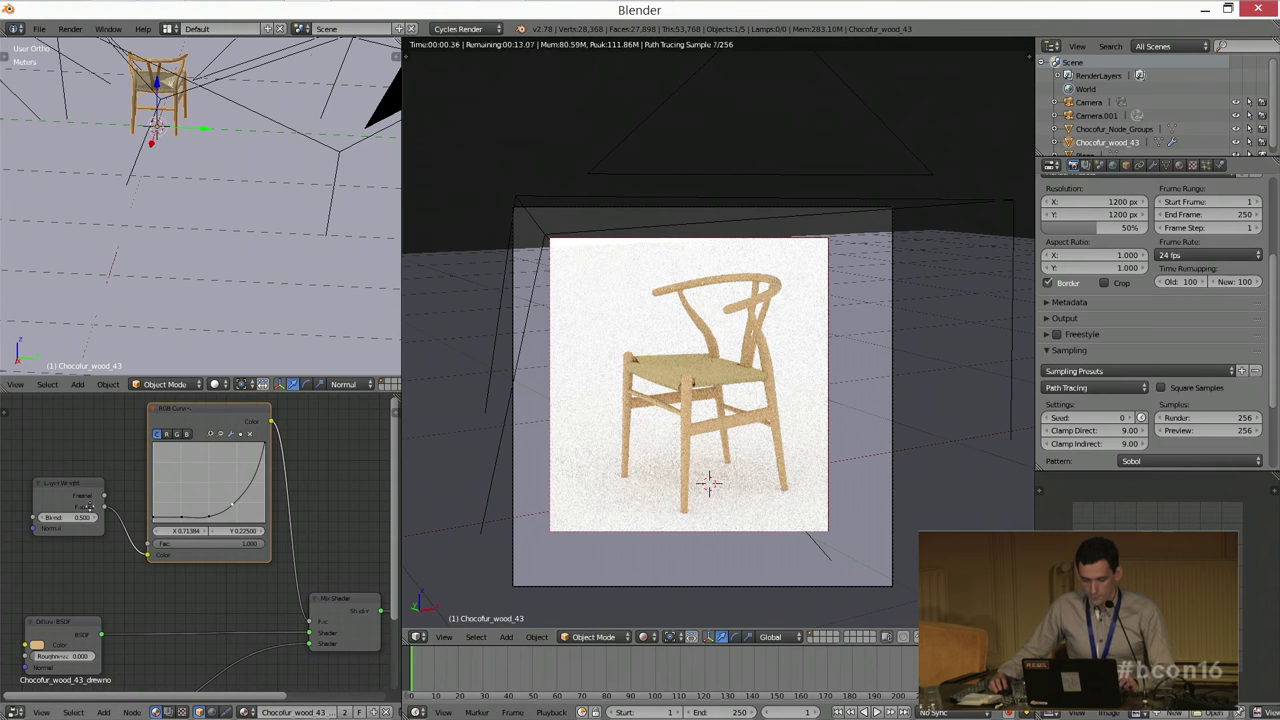
{"action": "scroll", "coordinate": [128, 553], "scroll_direction": "left", "scroll_amount": 5, "text": "ctrl"}
{"action": "scroll", "coordinate": [128, 547], "scroll_direction": "down", "scroll_amount": 4, "text": "shift"}
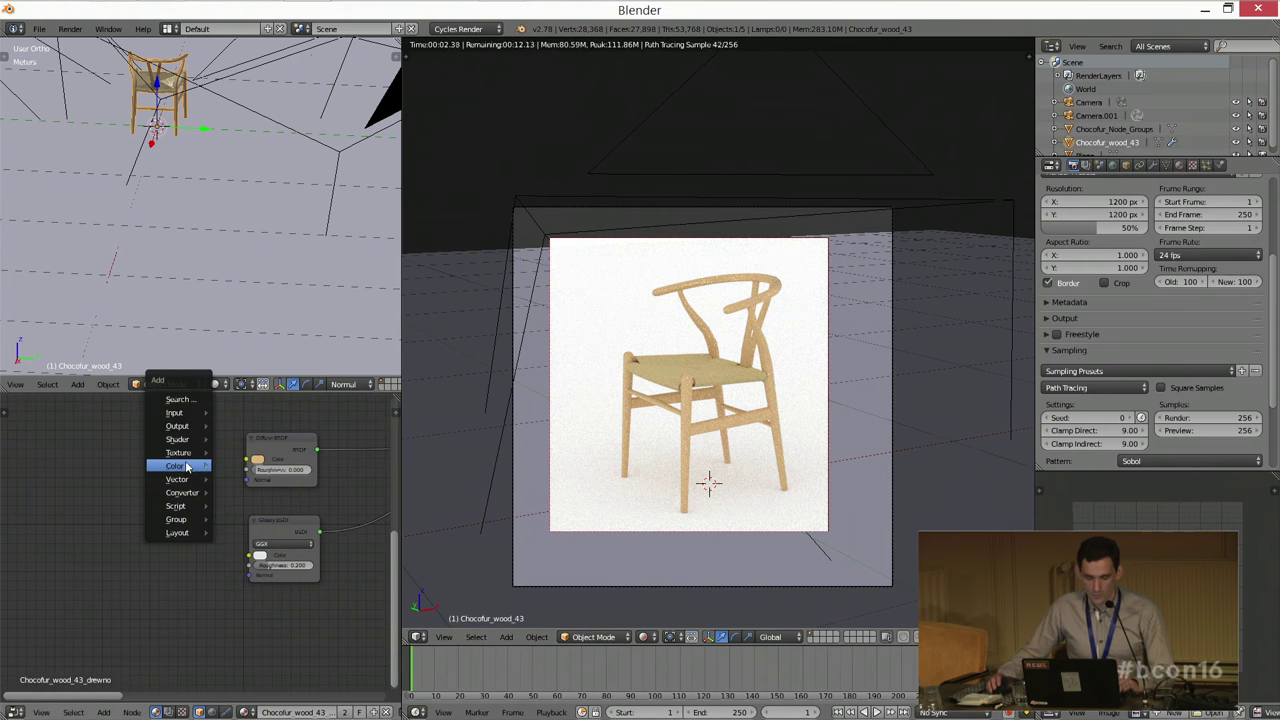
{"action": "key", "text": "shift+a"}
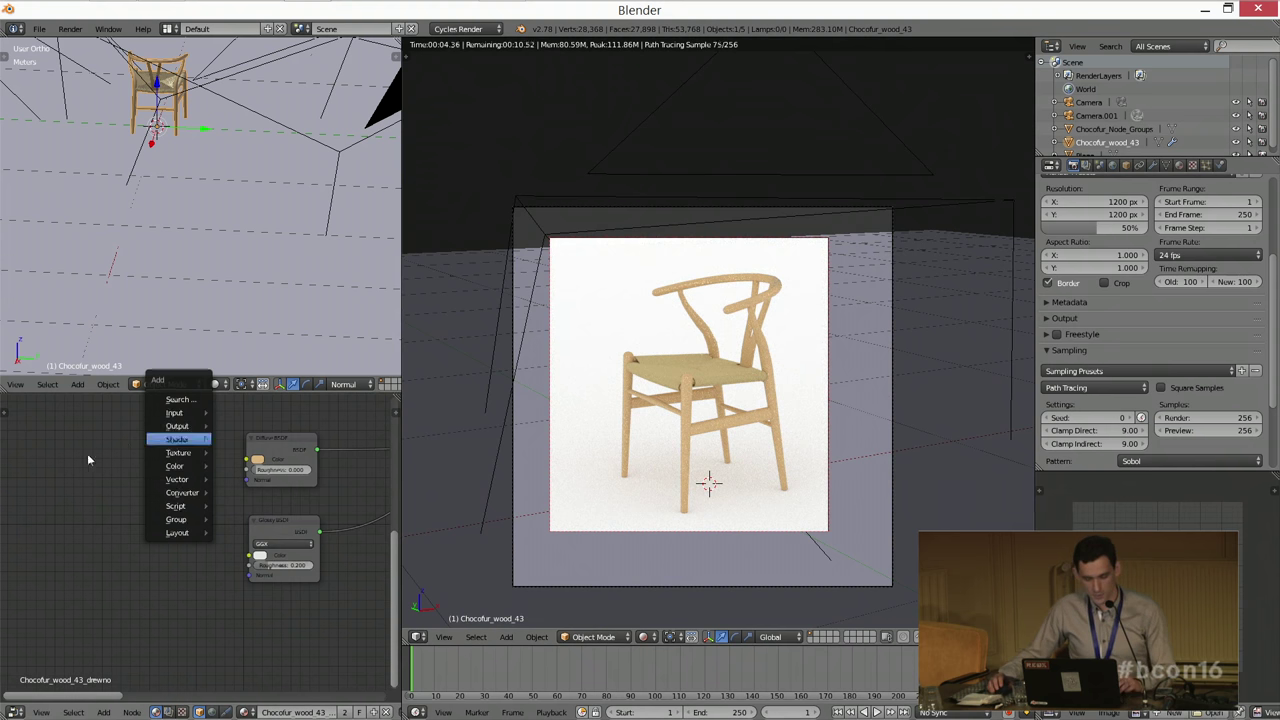
{"action": "key", "text": "shift+a"}
{"action": "mouse_move", "coordinate": [110, 443]}
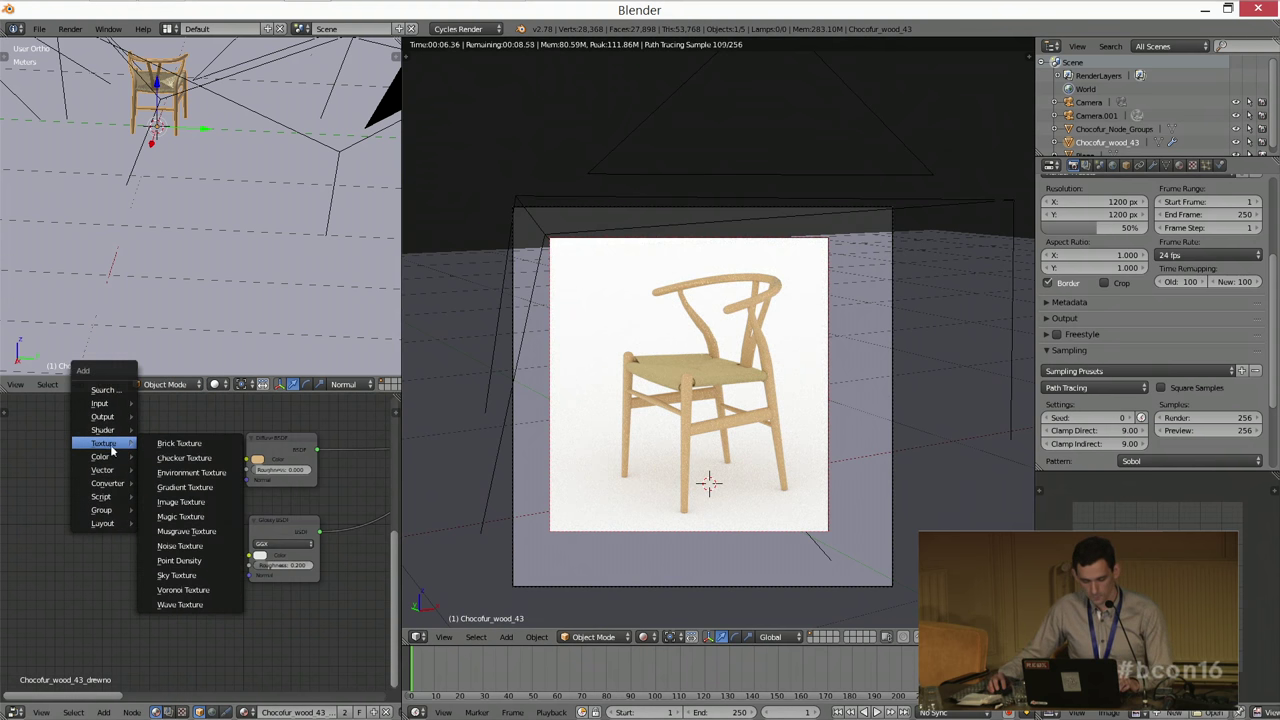
{"action": "left_click", "coordinate": [150, 501]}
{"action": "left_click", "coordinate": [165, 512]}
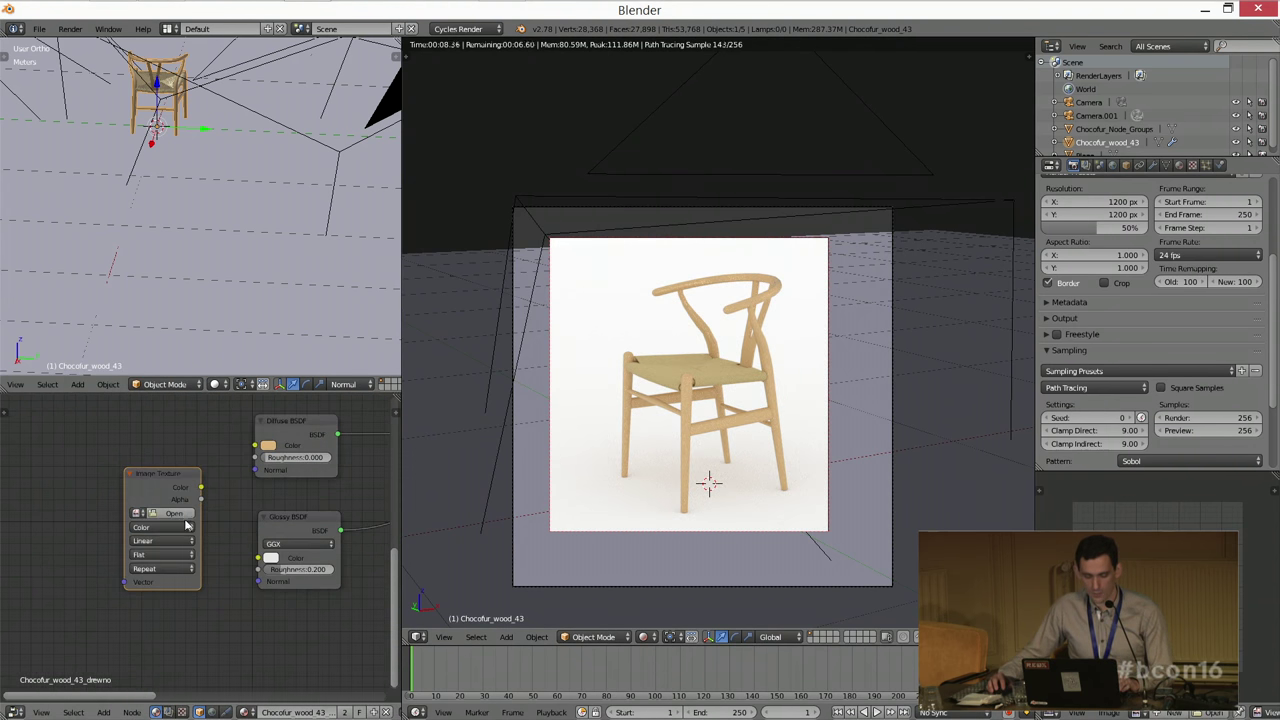
Step: Load Chocofur_wood_43_diff_01.jpg from Desktop/BCON16/Chocofur_wood_43/maps into the texture node
{"action": "left_click", "coordinate": [170, 518]}
{"action": "left_click", "coordinate": [38, 183]}
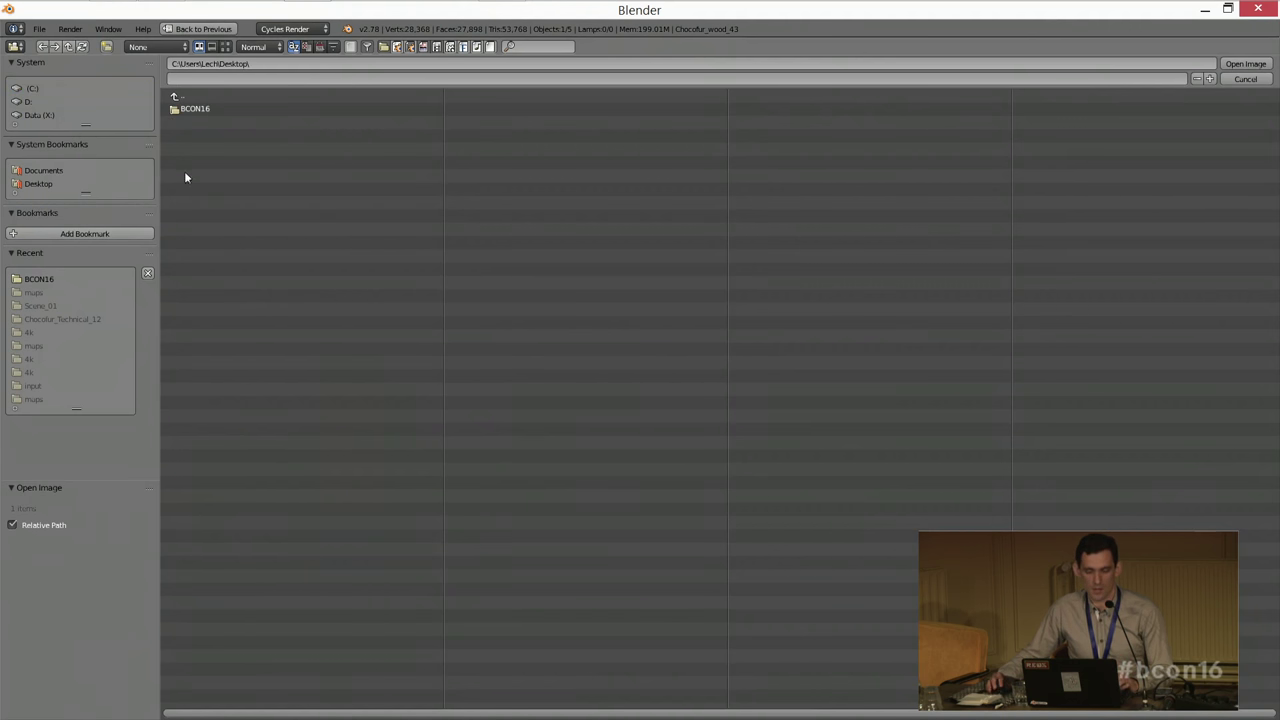
{"action": "left_click", "coordinate": [244, 105]}
{"action": "left_click", "coordinate": [240, 121]}
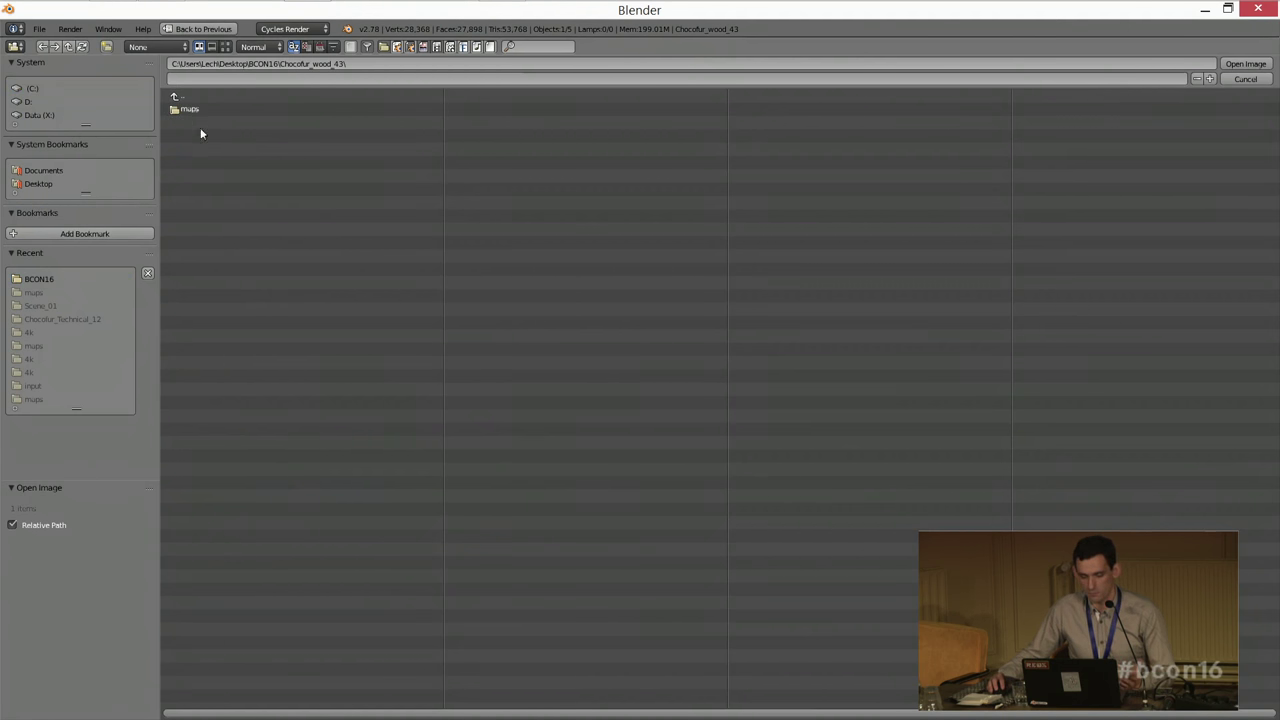
{"action": "left_click", "coordinate": [204, 108]}
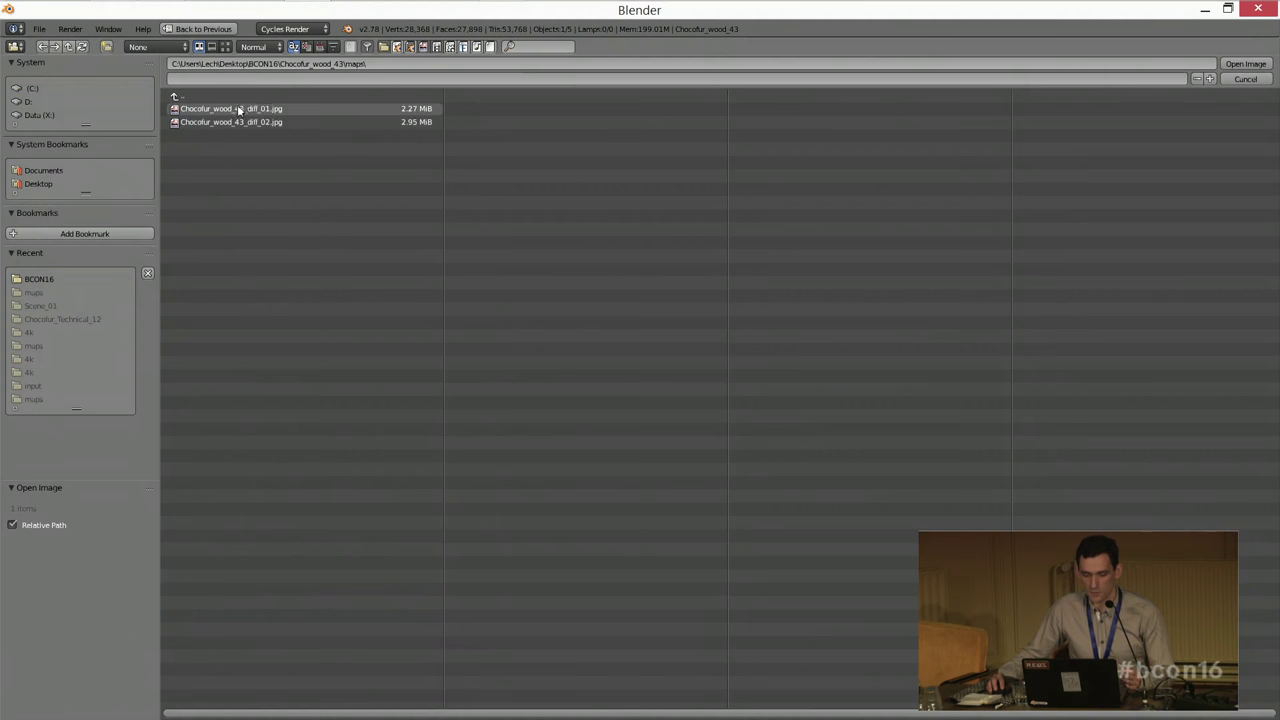
{"action": "left_click", "coordinate": [238, 113]}
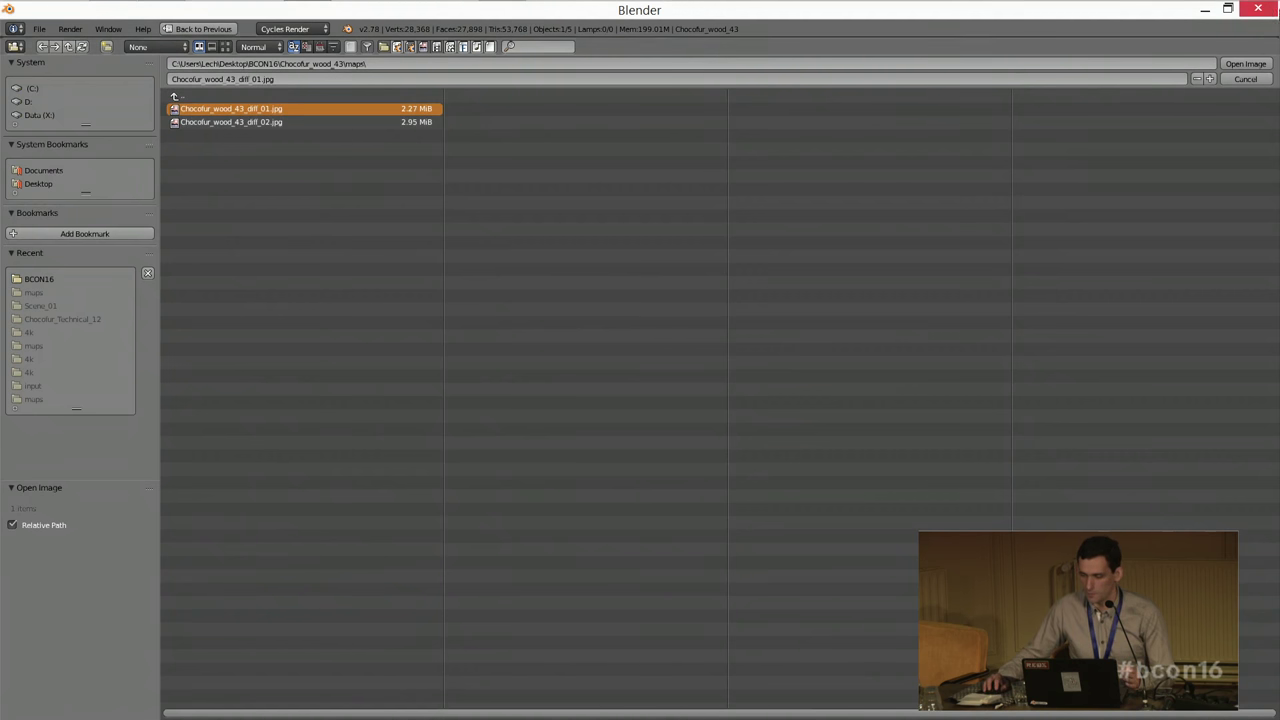
{"action": "left_click", "coordinate": [1247, 65]}
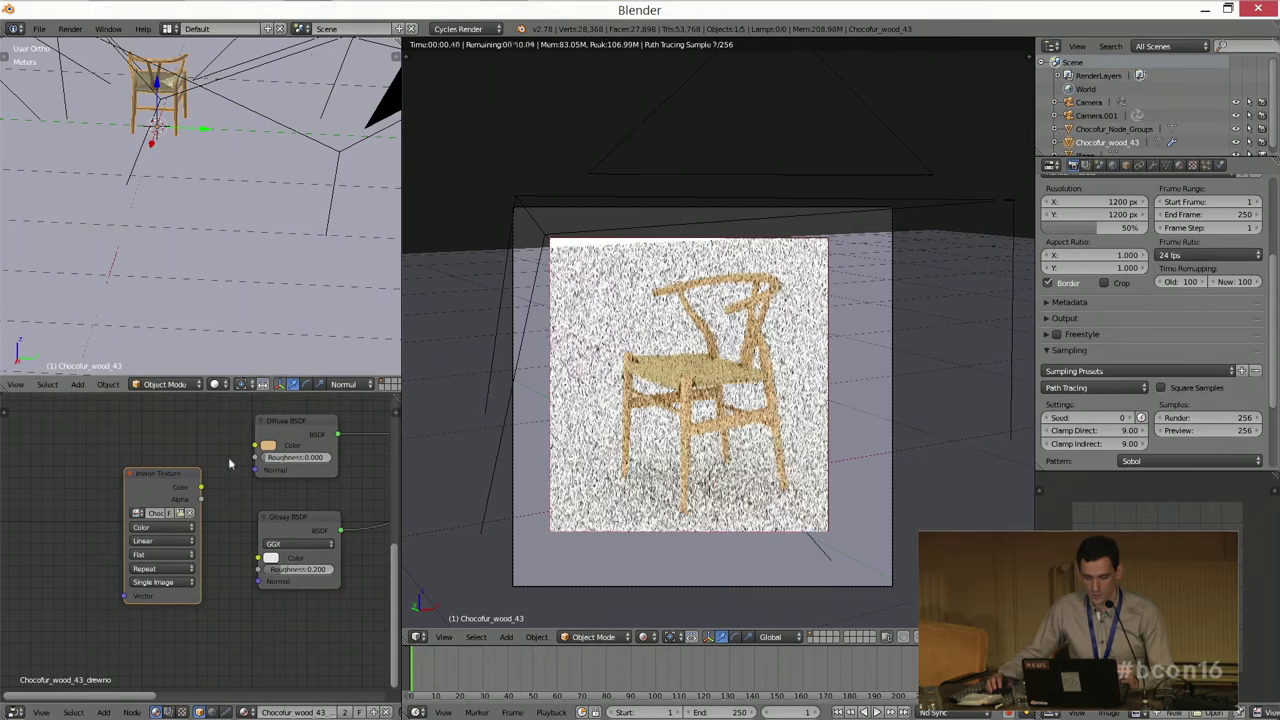
Step: Connect the Image Texture Color to the Diffuse BSDF Color and move the texture node left
{"action": "left_click_drag", "start_coordinate": [101, 433], "coordinate": [256, 446]}
{"action": "left_click_drag", "start_coordinate": [38, 431], "coordinate": [62, 447]}
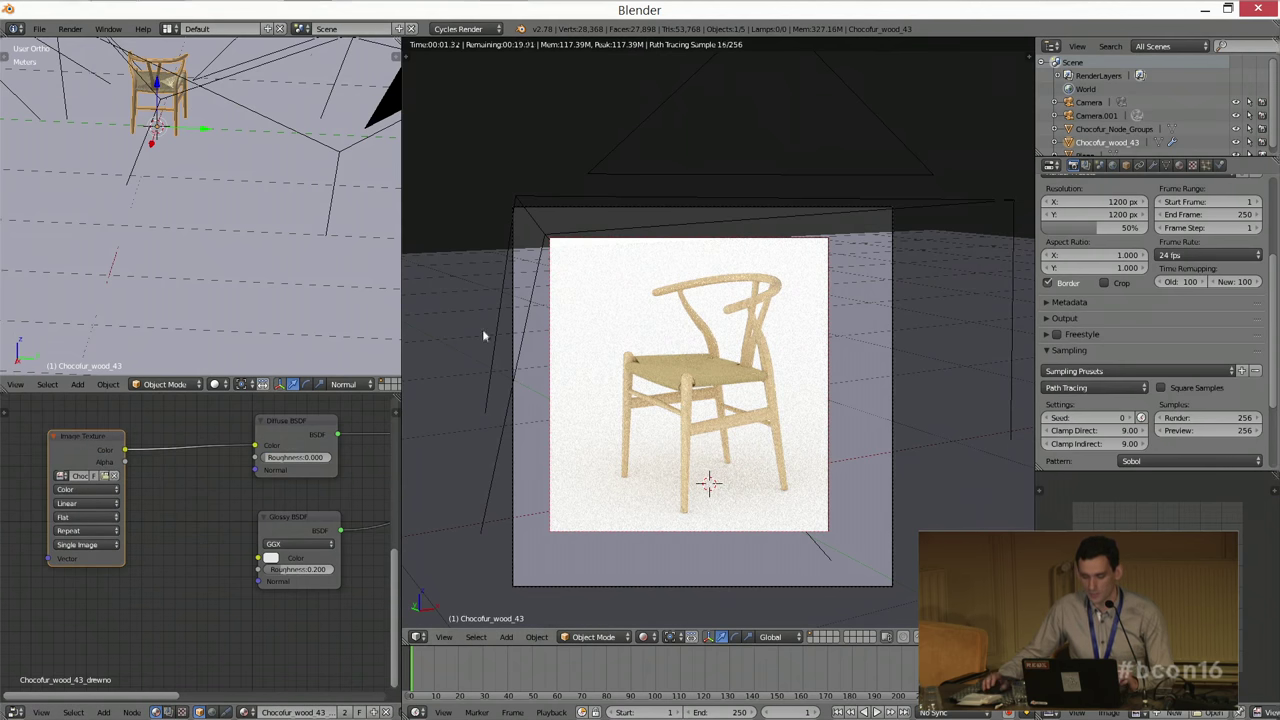
{"action": "scroll", "coordinate": [482, 329], "scroll_direction": "up", "scroll_amount": 3}
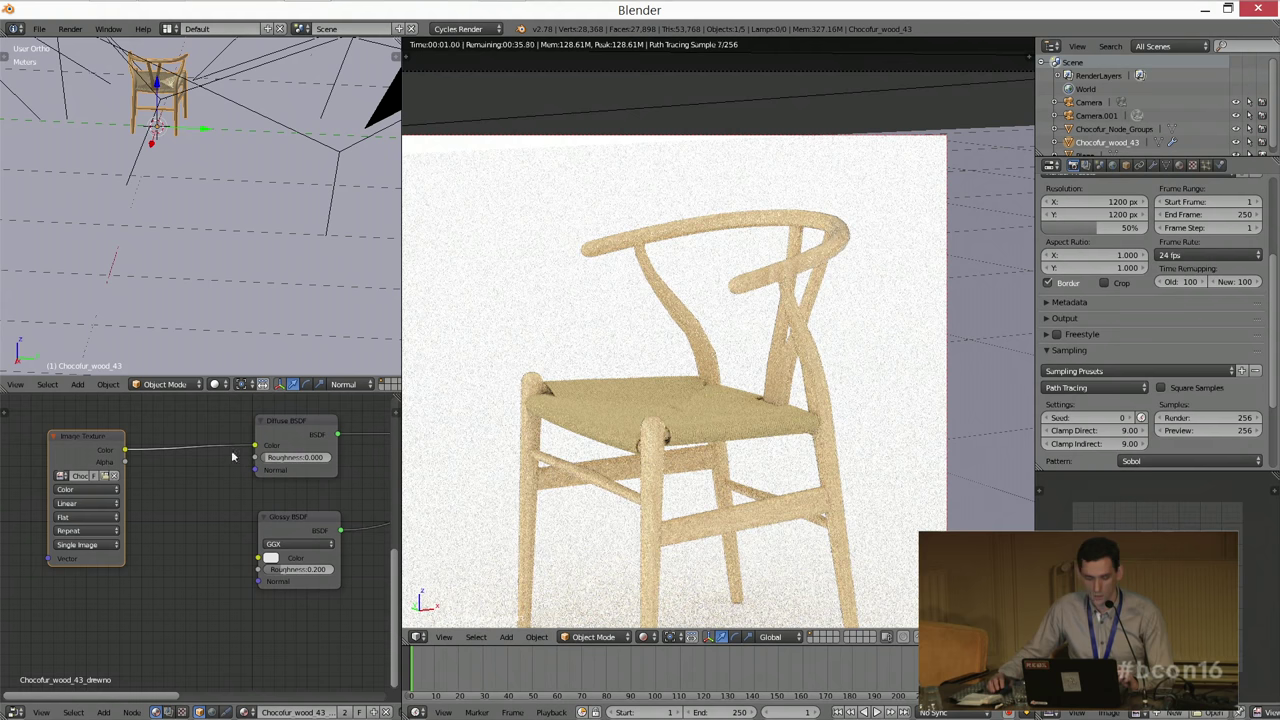
{"action": "scroll", "coordinate": [212, 446], "scroll_direction": "down", "scroll_amount": 1}
{"action": "scroll", "coordinate": [558, 427], "scroll_direction": "down", "scroll_amount": 1}
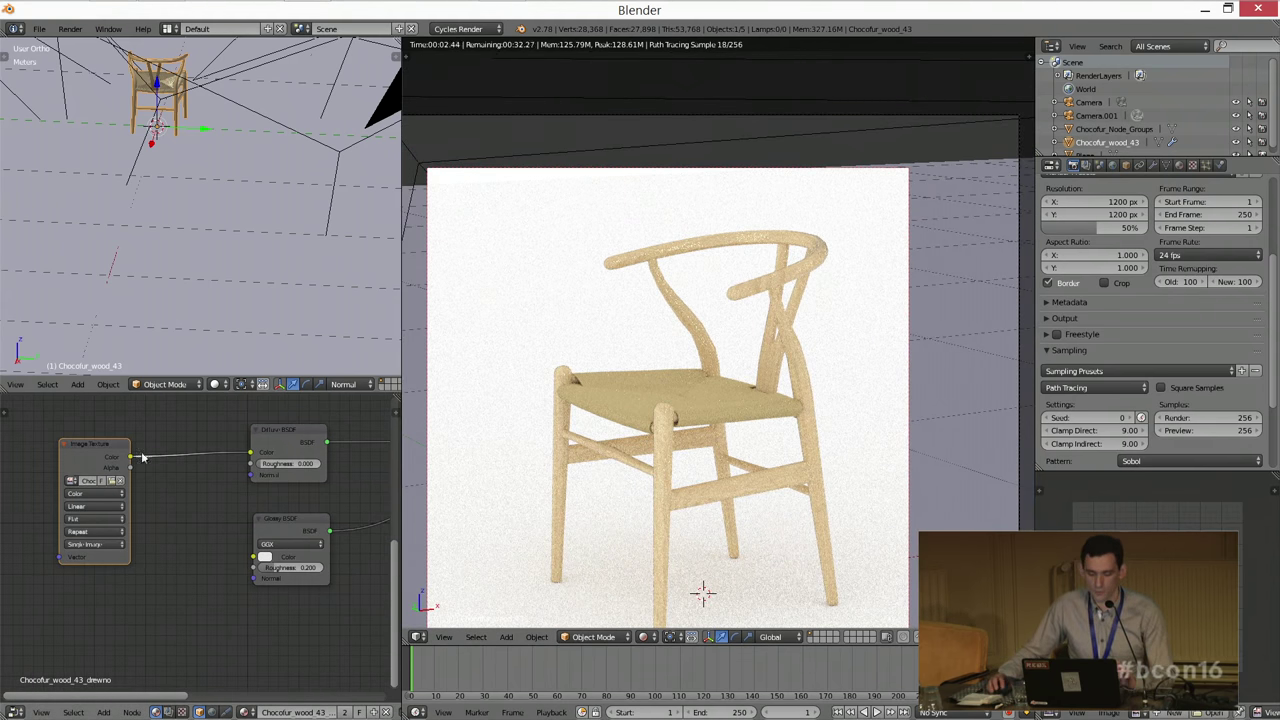
{"action": "left_click_drag", "start_coordinate": [108, 452], "coordinate": [9, 445]}
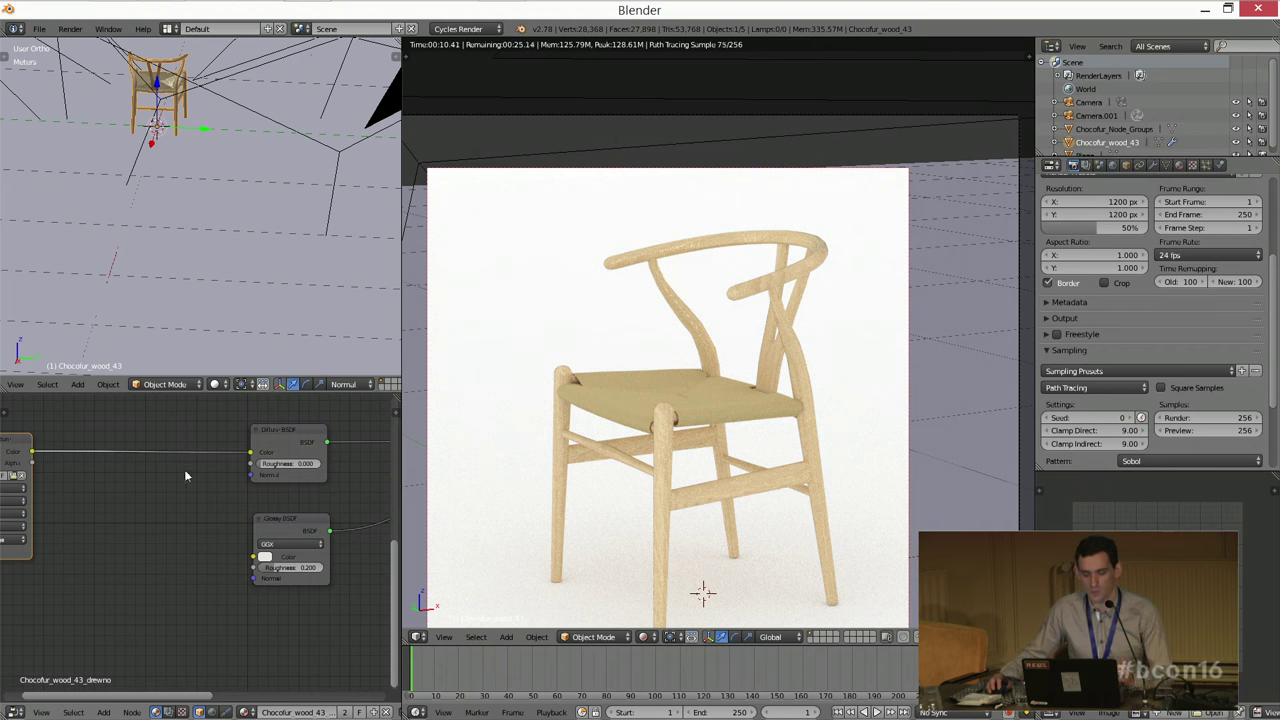
{"action": "middle_click_drag", "start_coordinate": [202, 470], "coordinate": [234, 470]}
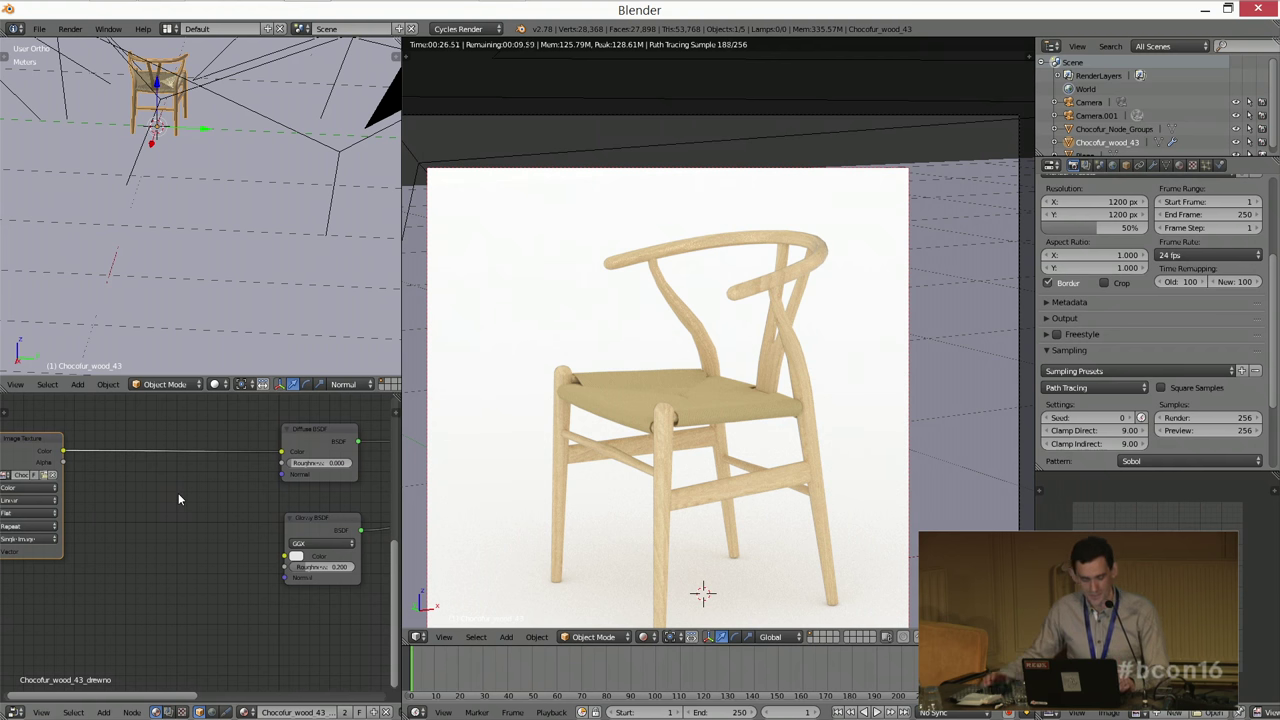
{"action": "key", "text": "shift+a"}
{"action": "mouse_move", "coordinate": [180, 497]}
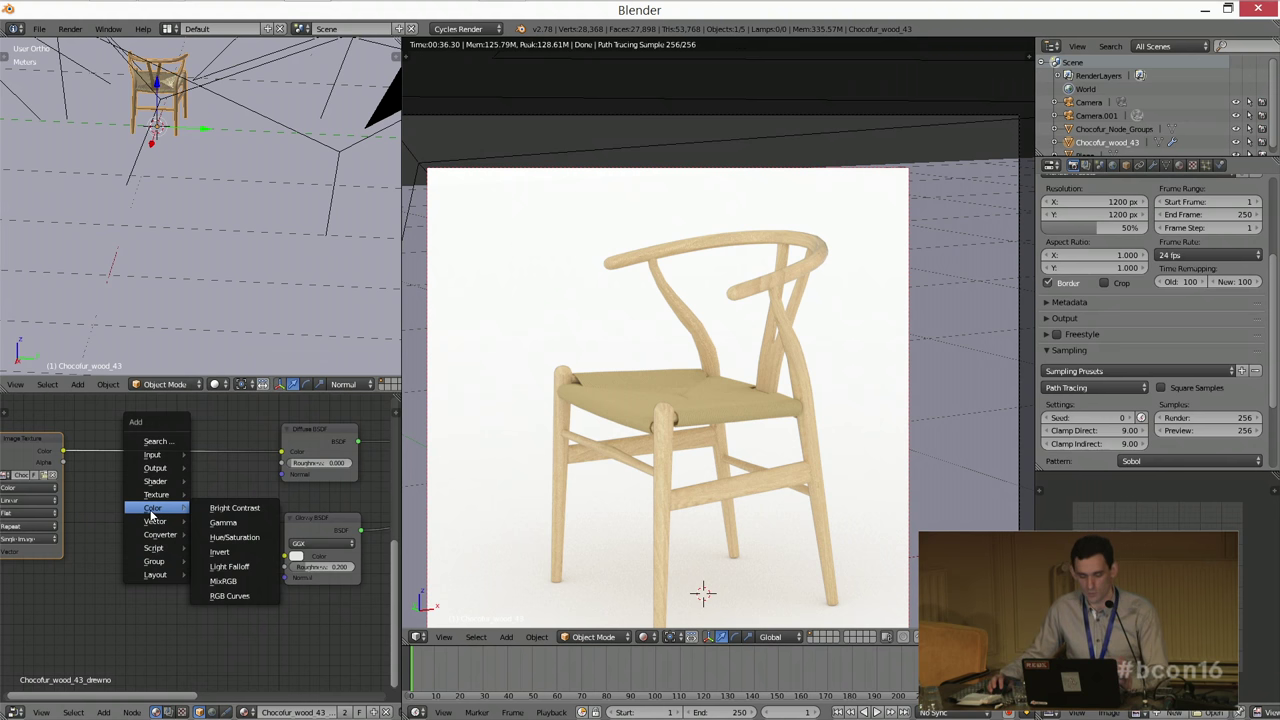
Step: Insert a Hue Saturation Value node between the wood texture and the Diffuse BSDF
{"action": "left_click", "coordinate": [226, 538]}
{"action": "left_click", "coordinate": [115, 422]}
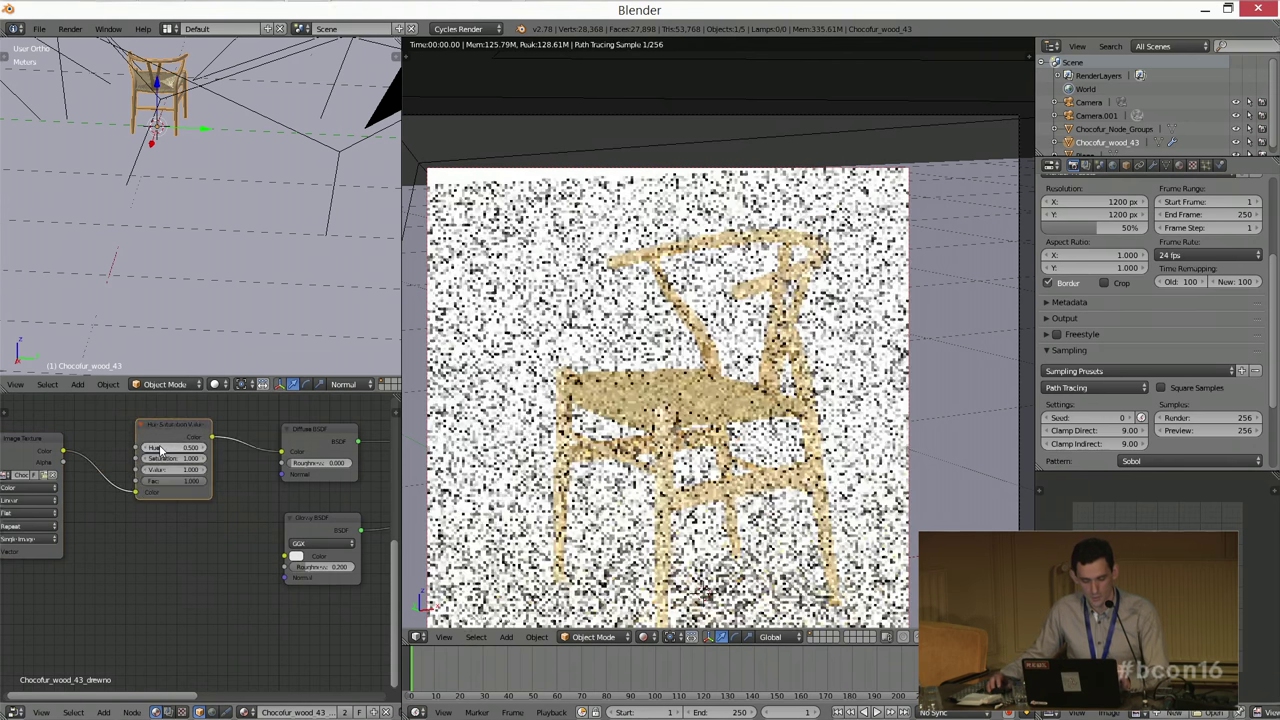
{"action": "scroll", "coordinate": [187, 585], "scroll_direction": "up", "scroll_amount": 2}
{"action": "middle_click_drag", "start_coordinate": [191, 561], "coordinate": [160, 500]}
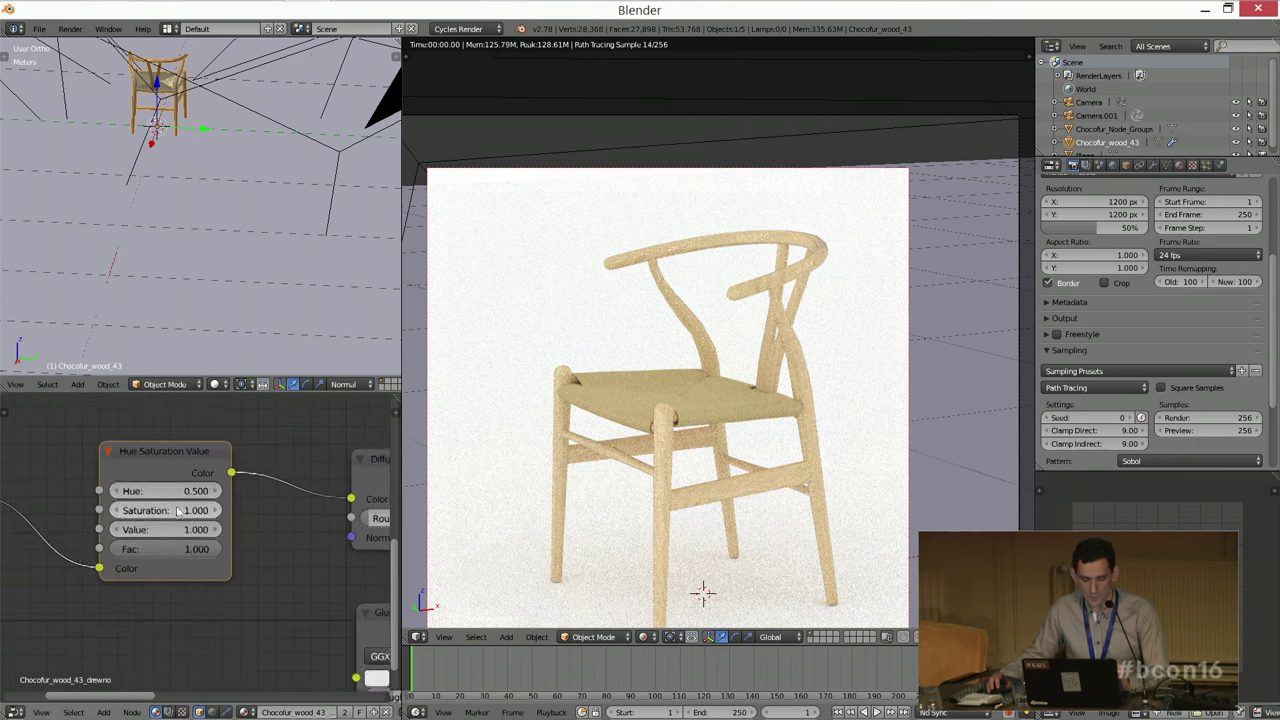
{"action": "scroll", "coordinate": [160, 500], "scroll_direction": "up", "scroll_amount": 2}
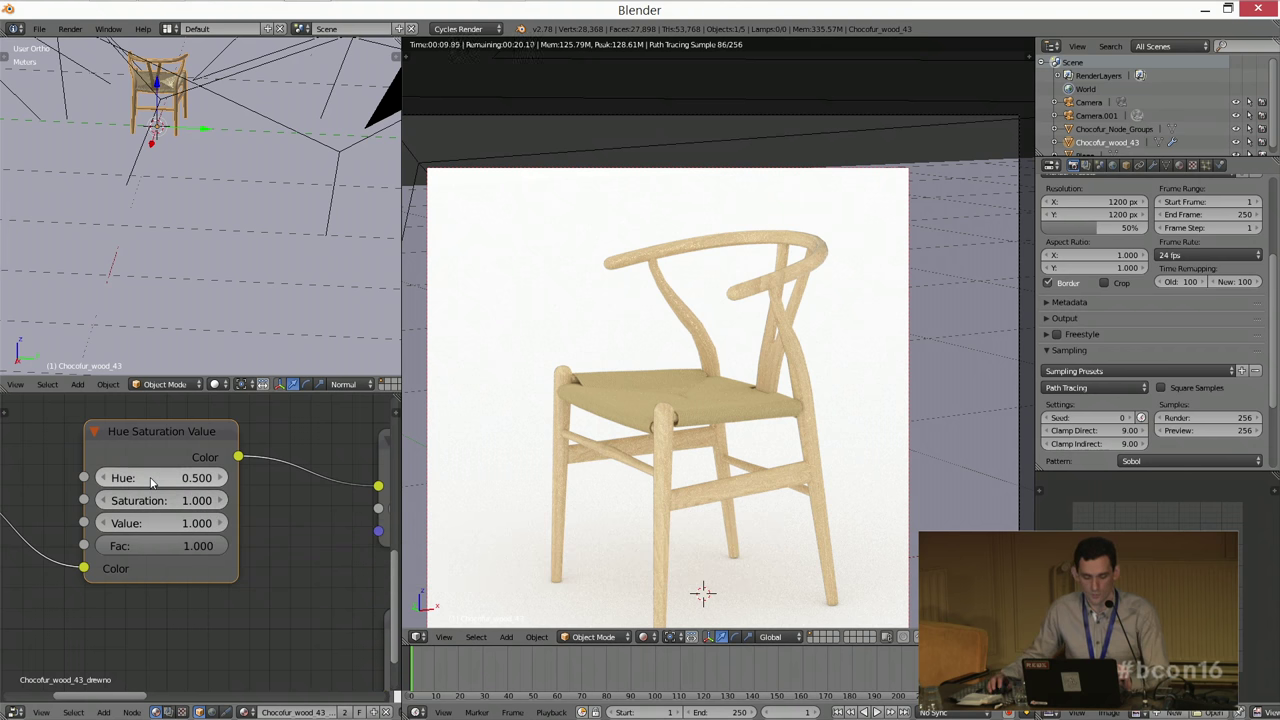
Step: Set Hue to 0.490 and Saturation to 0.950, then leave the rendered preview
{"action": "left_click", "coordinate": [148, 478]}
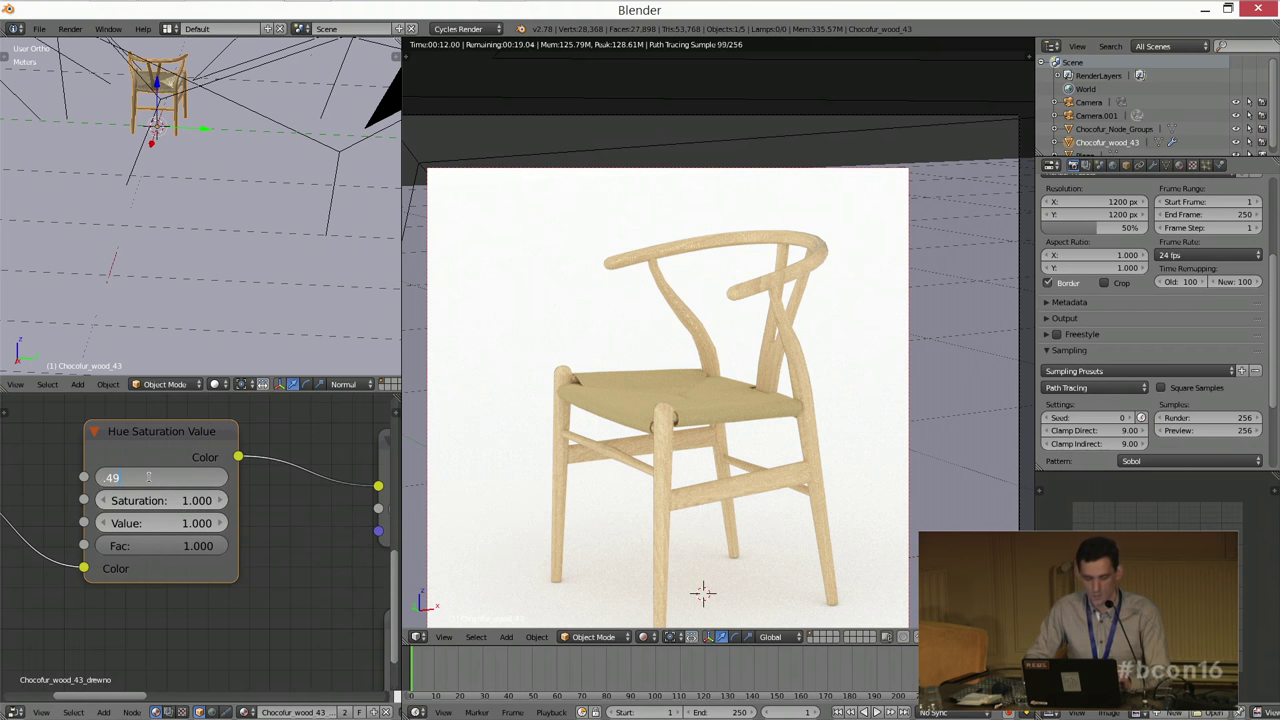
{"action": "type", "text": ".49"}
{"action": "key", "text": "Return"}
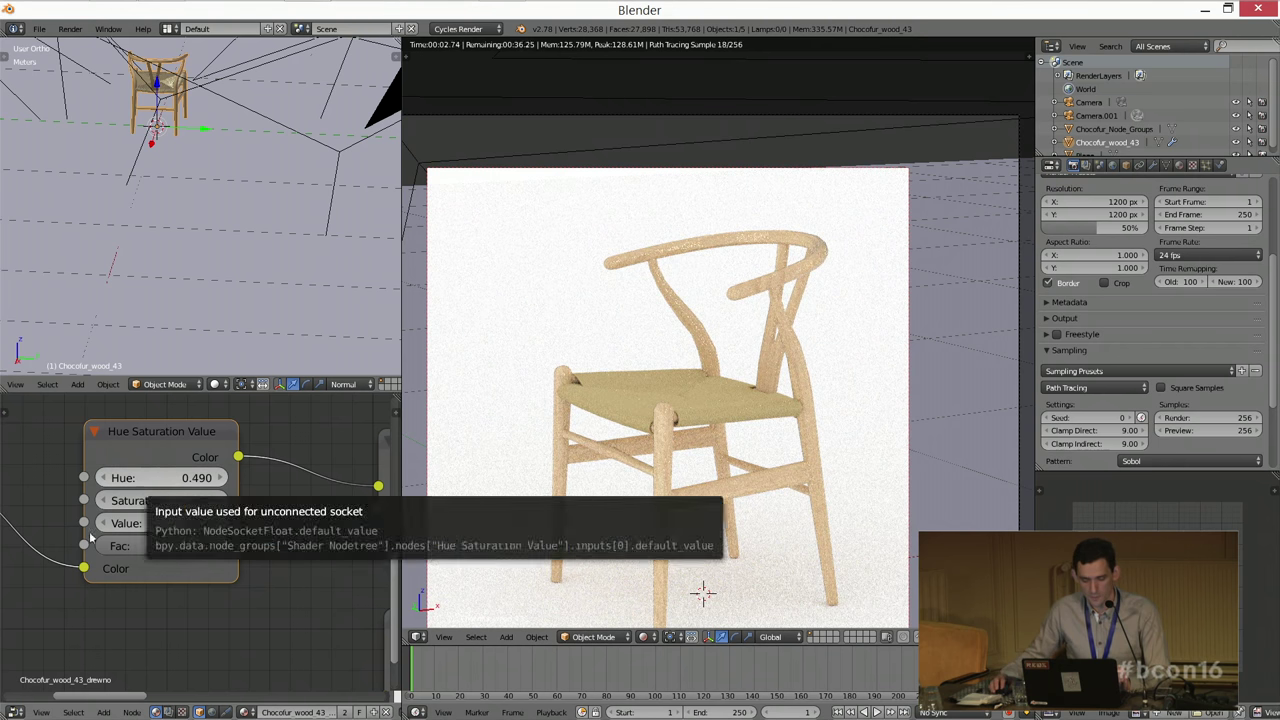
{"action": "left_click", "coordinate": [168, 502]}
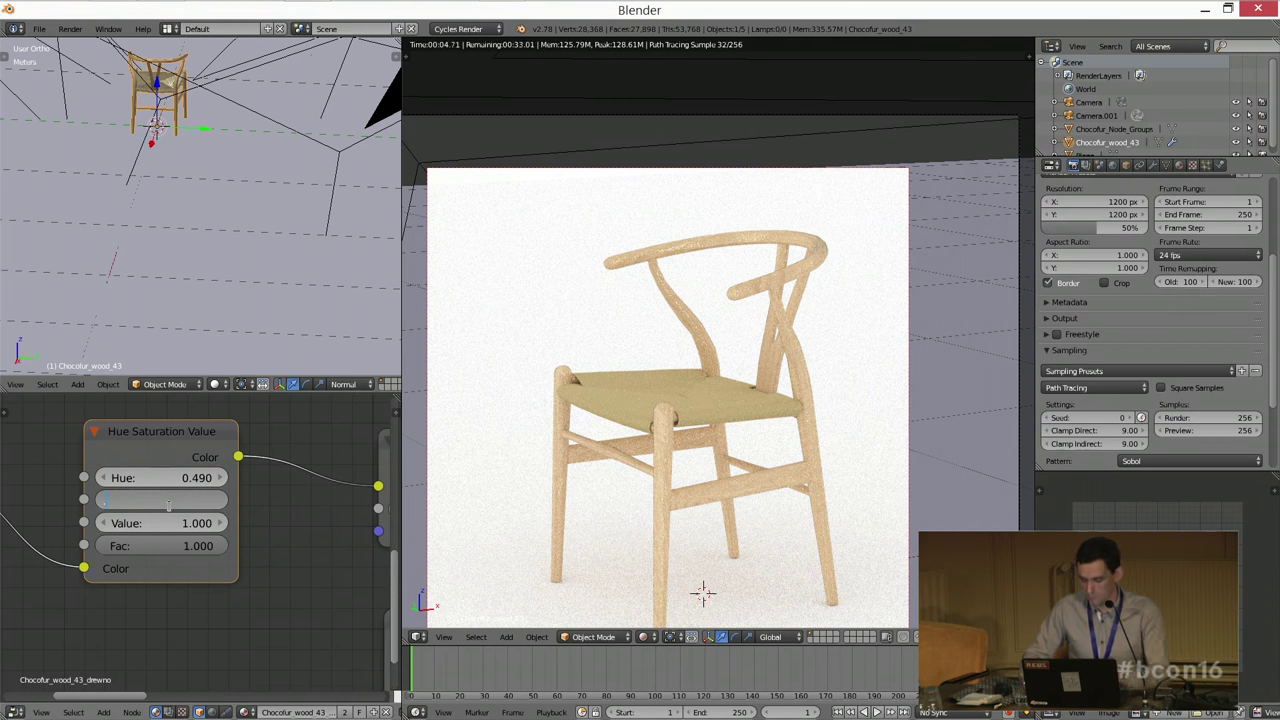
{"action": "type", "text": ".95"}
{"action": "key", "text": "Return"}
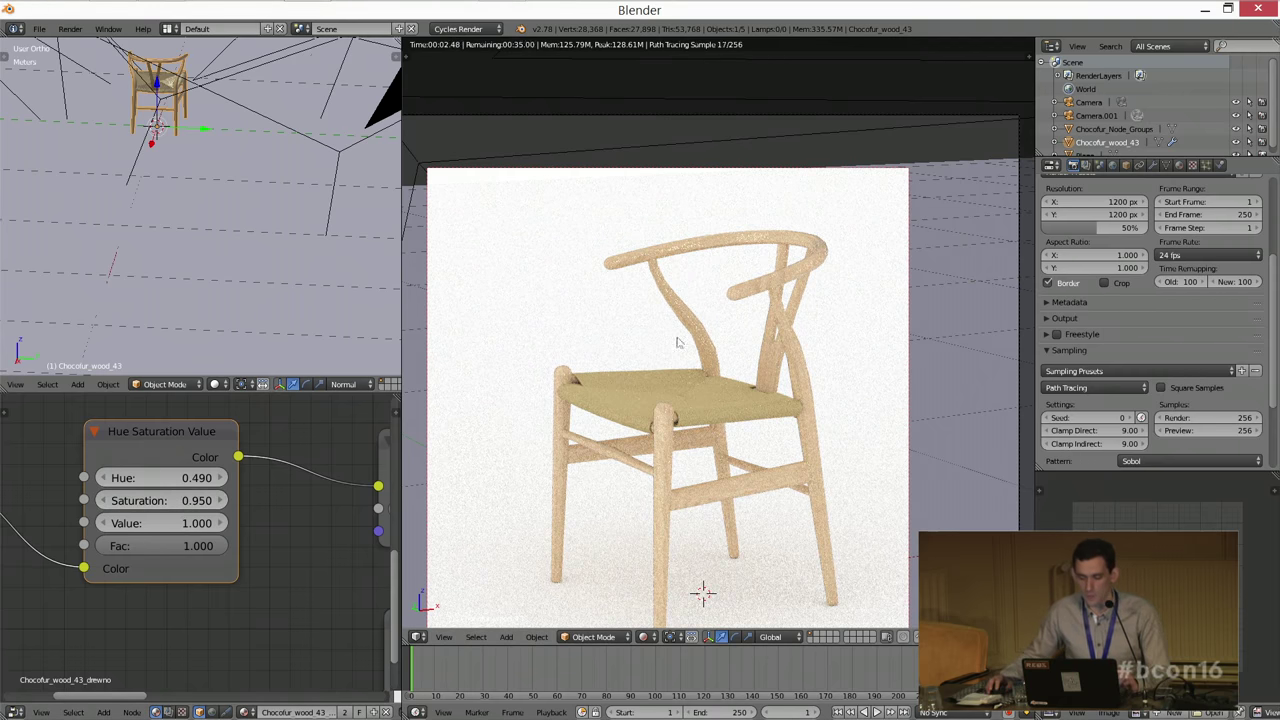
{"action": "scroll", "coordinate": [700, 423], "scroll_direction": "down", "scroll_amount": 2}
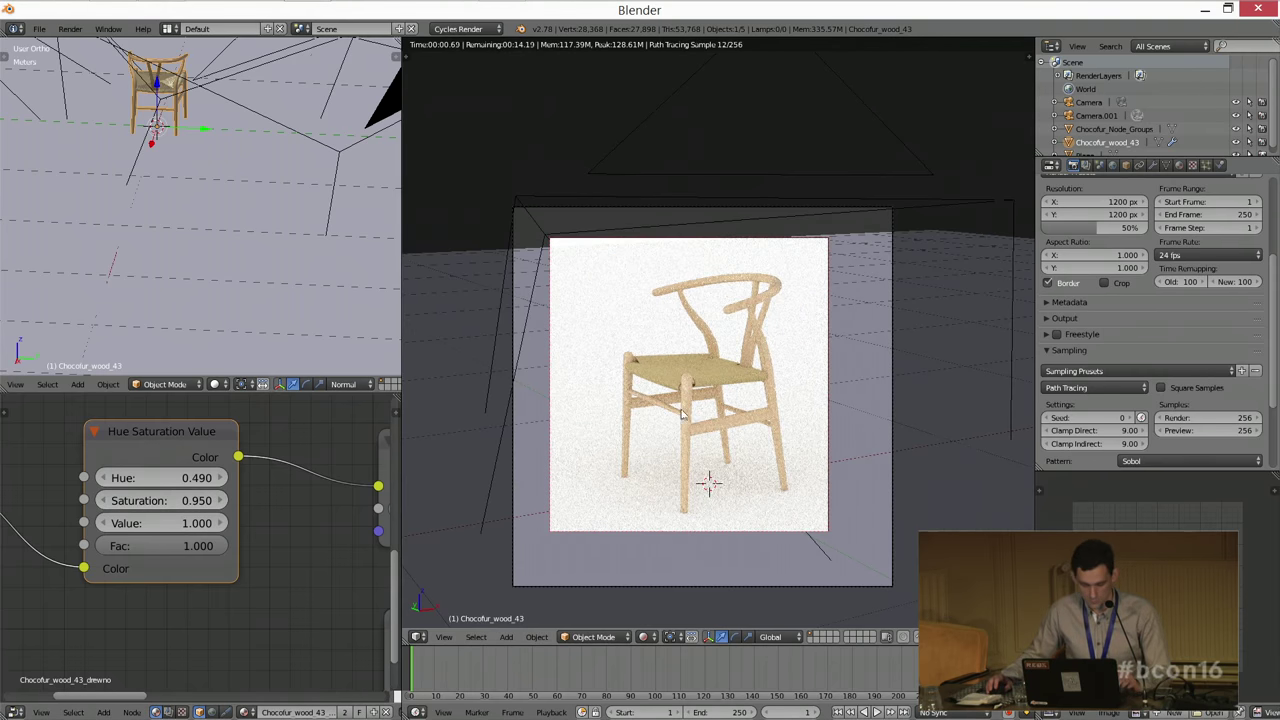
{"action": "key", "text": "shift+z"}
Step: Orbit away, return to camera view with Numpad 0, and zoom out over the node tree
{"action": "scroll", "coordinate": [720, 368], "scroll_direction": "up", "scroll_amount": 4}
{"action": "middle_click_drag", "start_coordinate": [720, 368], "coordinate": [728, 484]}
{"action": "scroll", "coordinate": [683, 440], "scroll_direction": "up", "scroll_amount": 6}
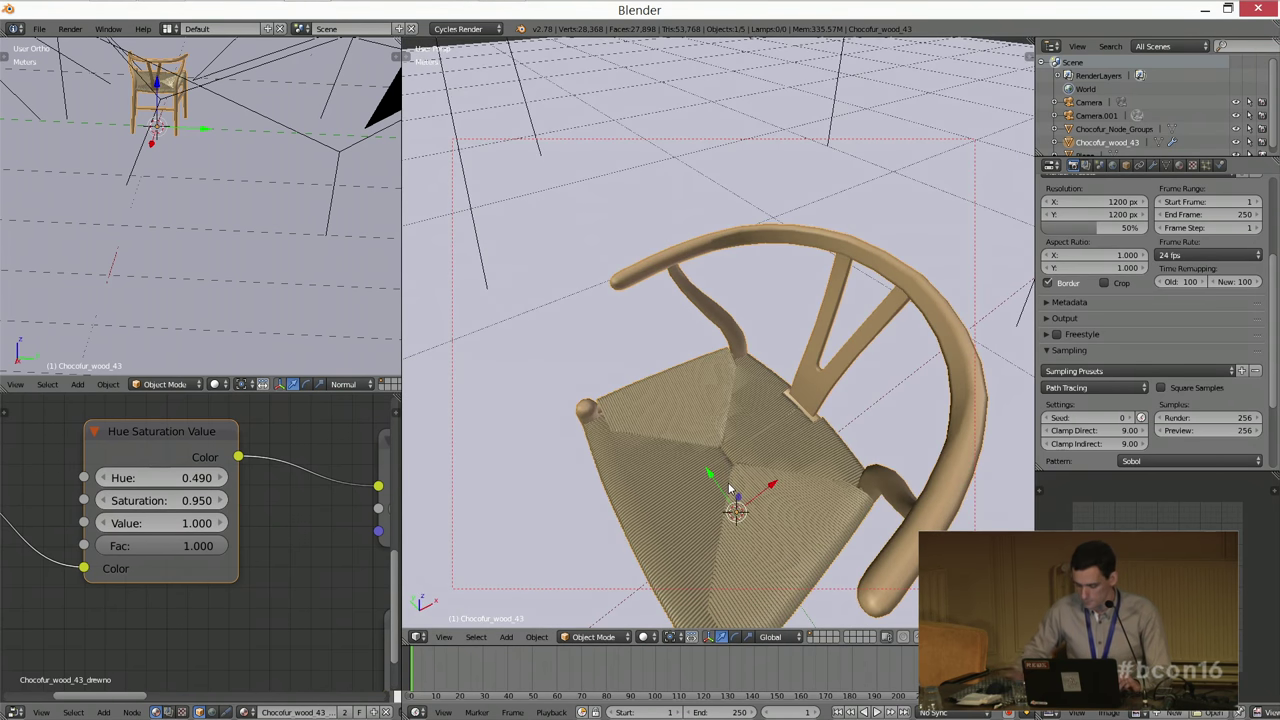
{"action": "key", "text": "KP_0"}
{"action": "scroll", "coordinate": [698, 300], "scroll_direction": "down", "scroll_amount": 2}
{"action": "scroll", "coordinate": [300, 500], "scroll_direction": "down", "scroll_amount": 4}
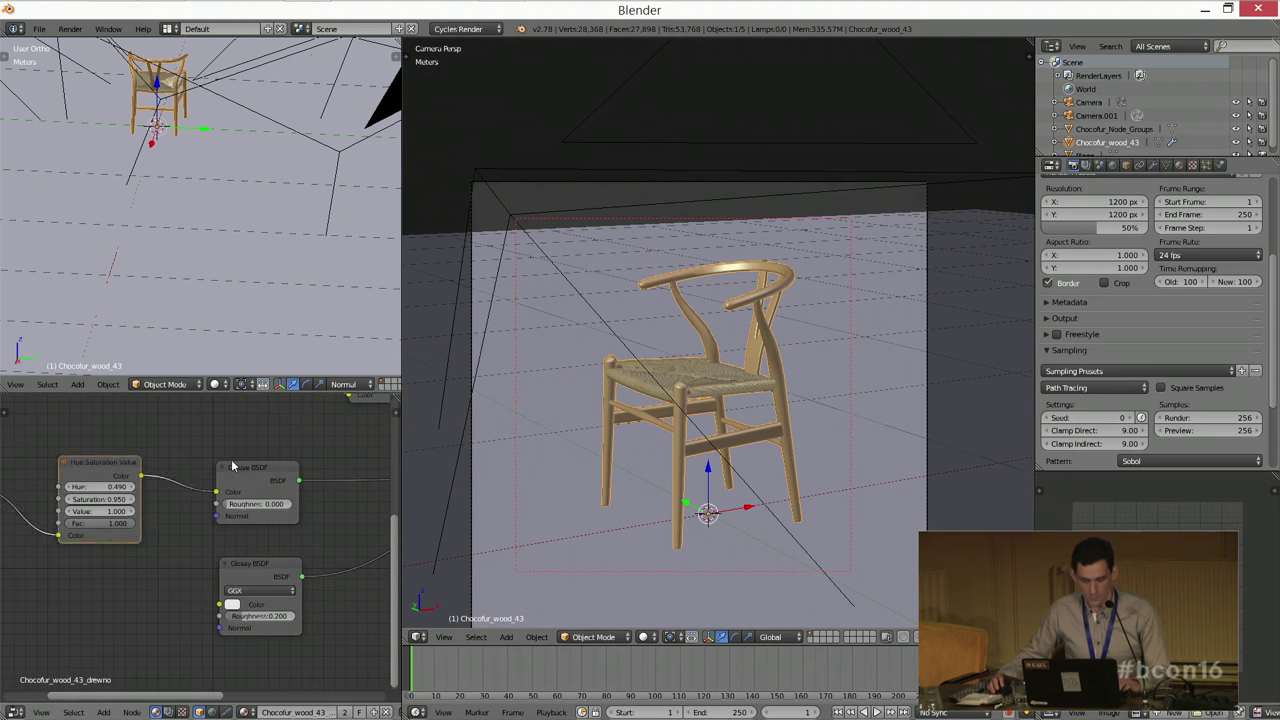
{"action": "scroll", "coordinate": [232, 466], "scroll_direction": "down", "scroll_amount": 3}
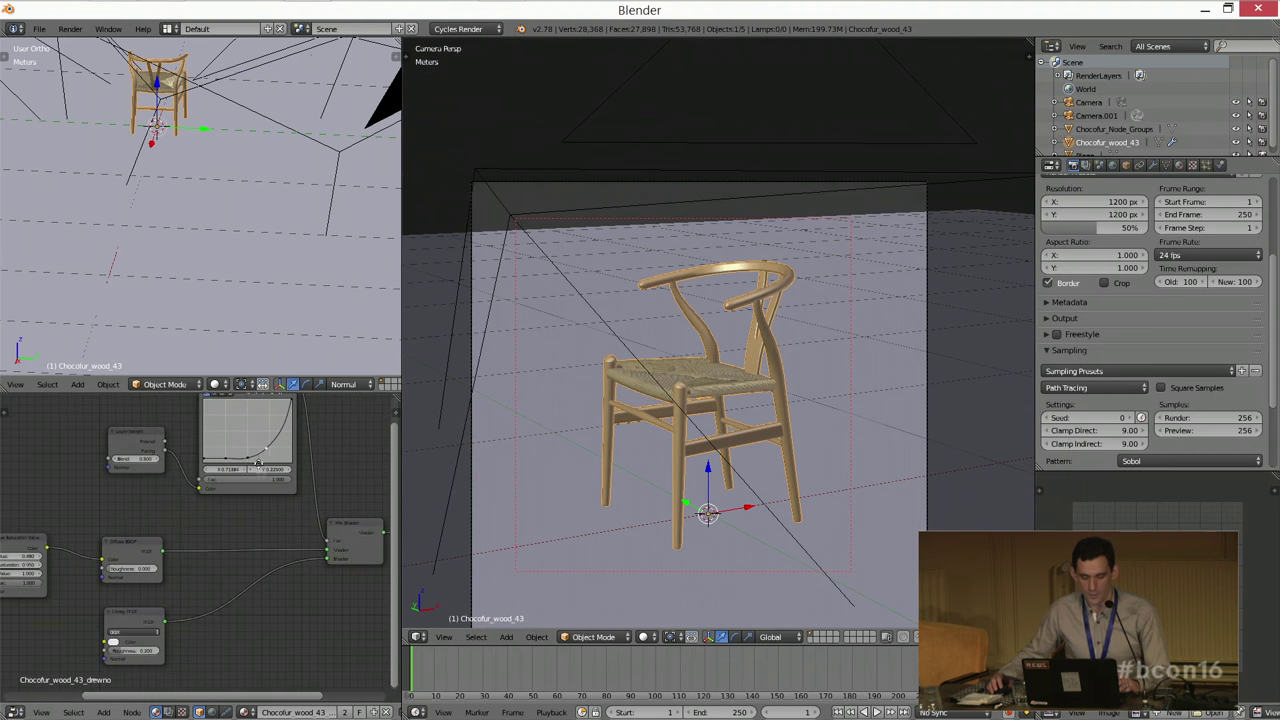
{"action": "scroll", "coordinate": [258, 463], "scroll_direction": "up", "scroll_amount": 2, "text": "shift"}
{"action": "middle_click_drag", "start_coordinate": [195, 191], "coordinate": [262, 226]}
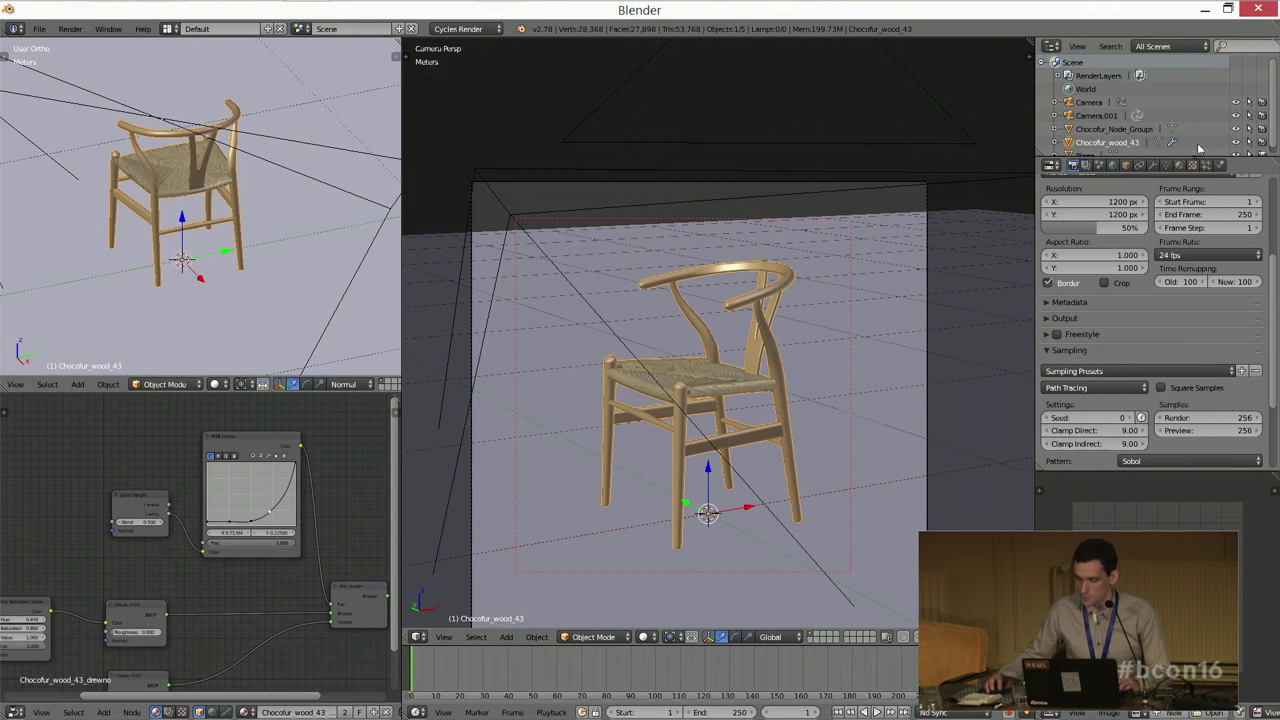
Step: Select the Chocofur_wood_43_sznurek rope material in Material properties
{"action": "left_click", "coordinate": [1179, 166]}
{"action": "left_click", "coordinate": [1120, 228]}
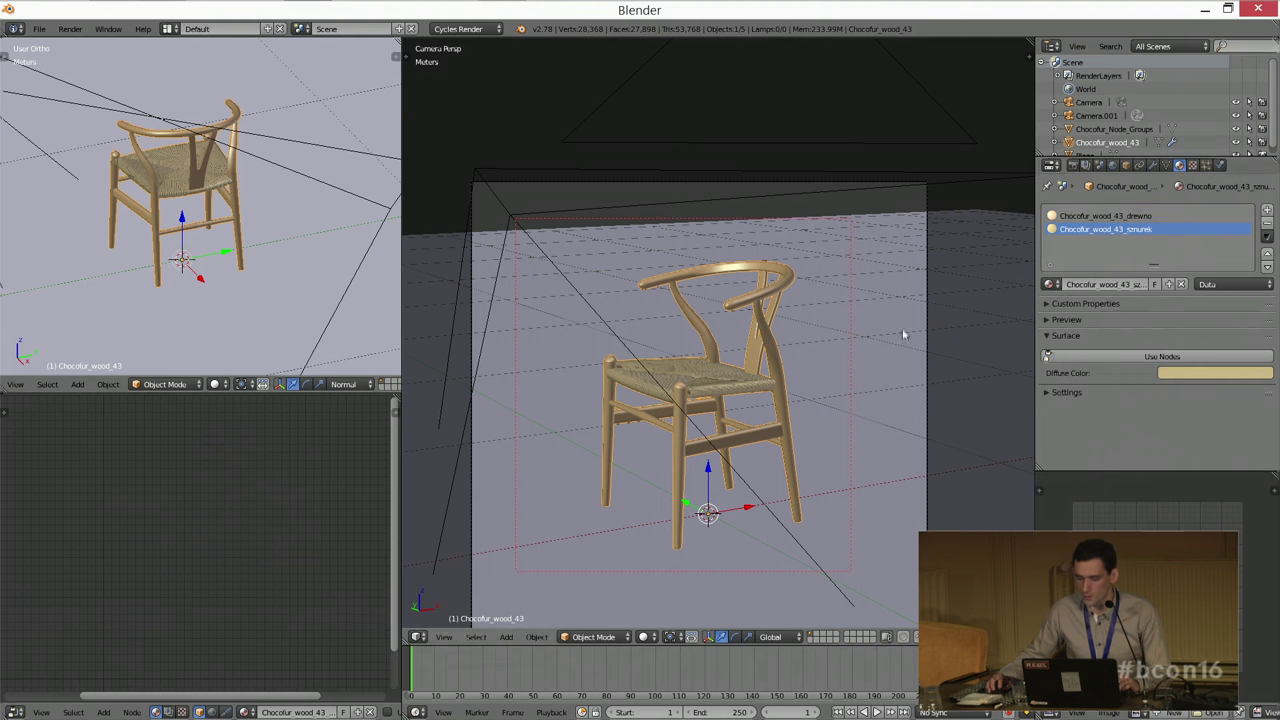
{"action": "middle_click_drag", "start_coordinate": [218, 580], "coordinate": [257, 549]}
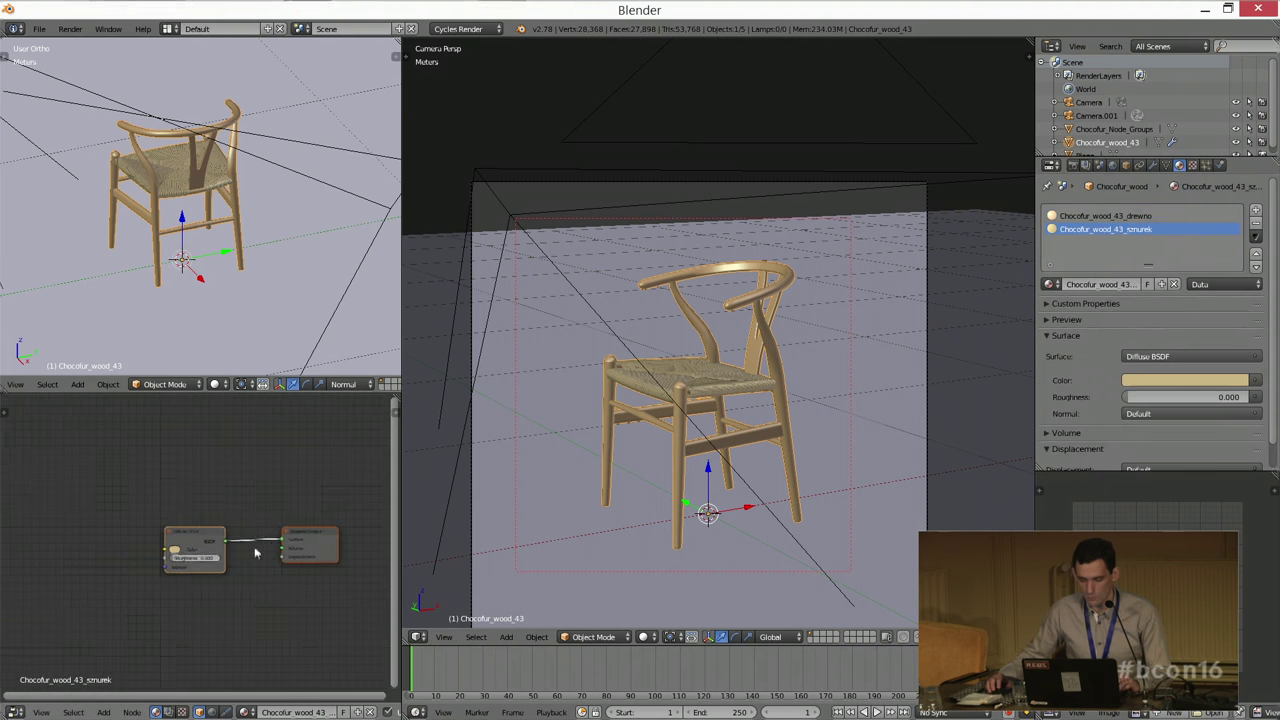
{"action": "scroll", "coordinate": [240, 535], "scroll_direction": "up", "scroll_amount": 2}
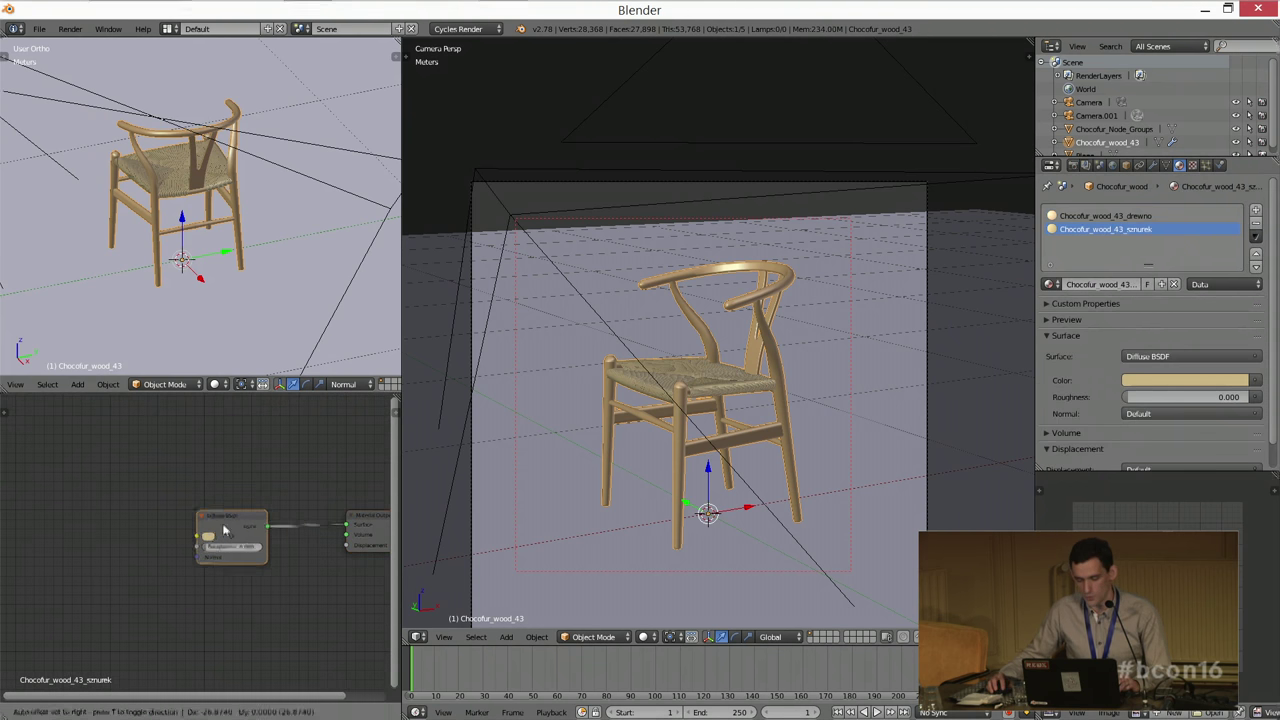
Step: Add an Image Texture node loaded with Chocofur_wood_43_diff_02.jpg from the maps folder
{"action": "key", "text": "shift+a"}
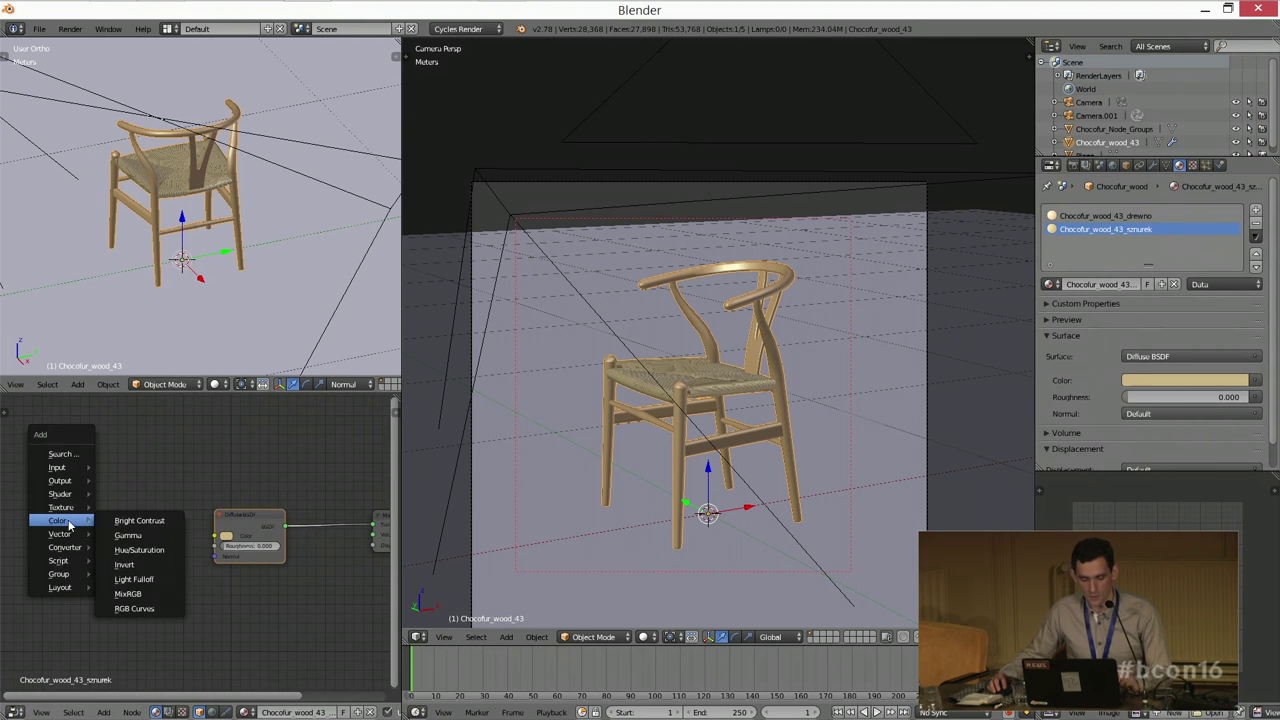
{"action": "mouse_move", "coordinate": [68, 508]}
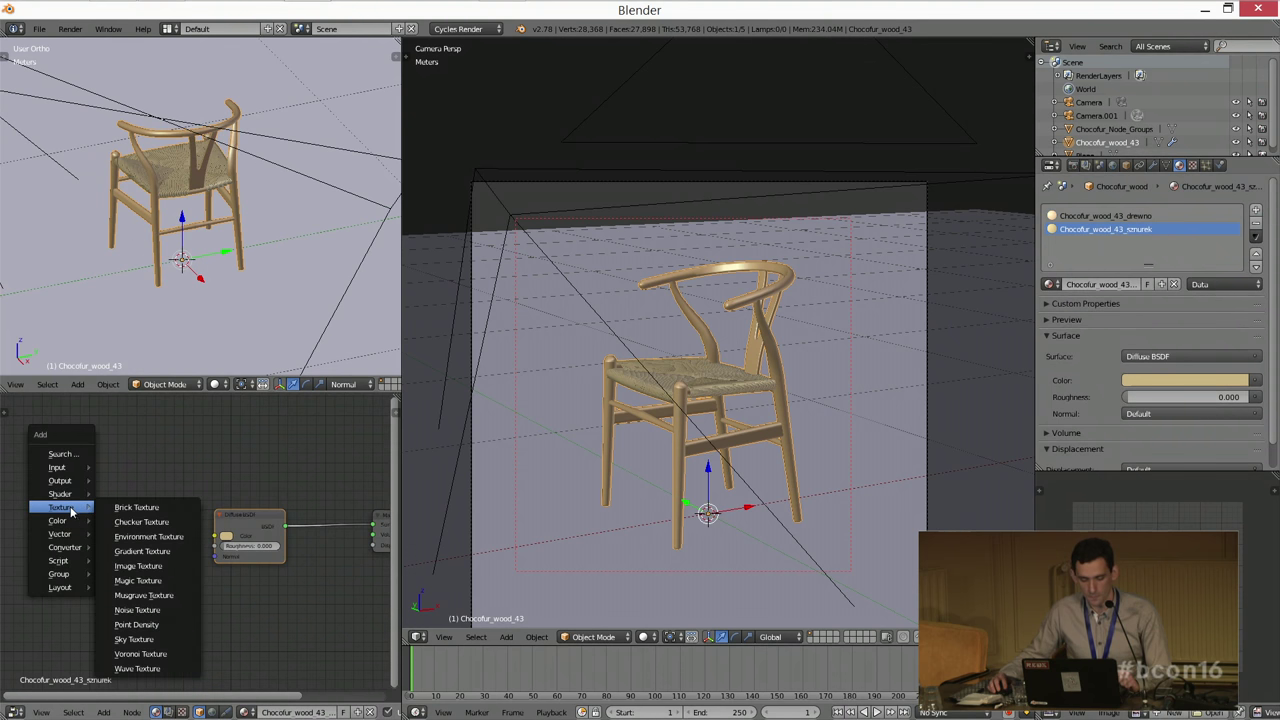
{"action": "left_click", "coordinate": [140, 566]}
{"action": "left_click", "coordinate": [112, 537]}
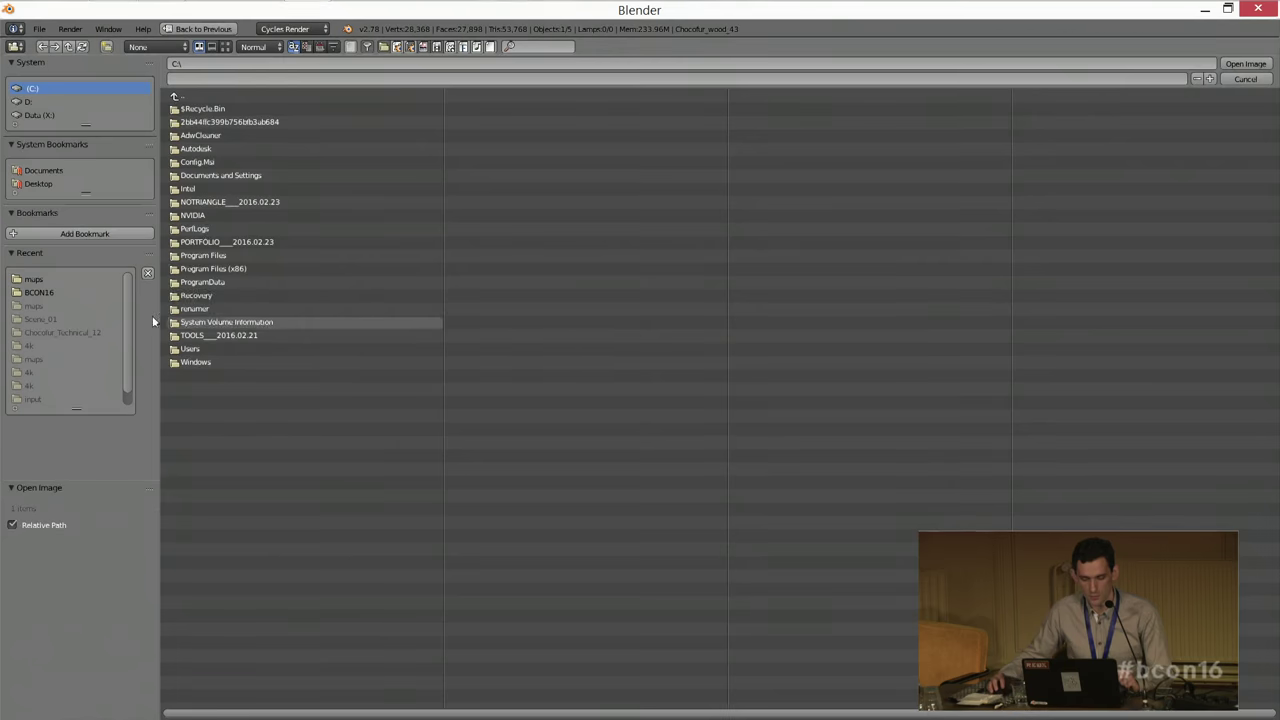
{"action": "left_click", "coordinate": [81, 181]}
{"action": "double_click", "coordinate": [196, 108]}
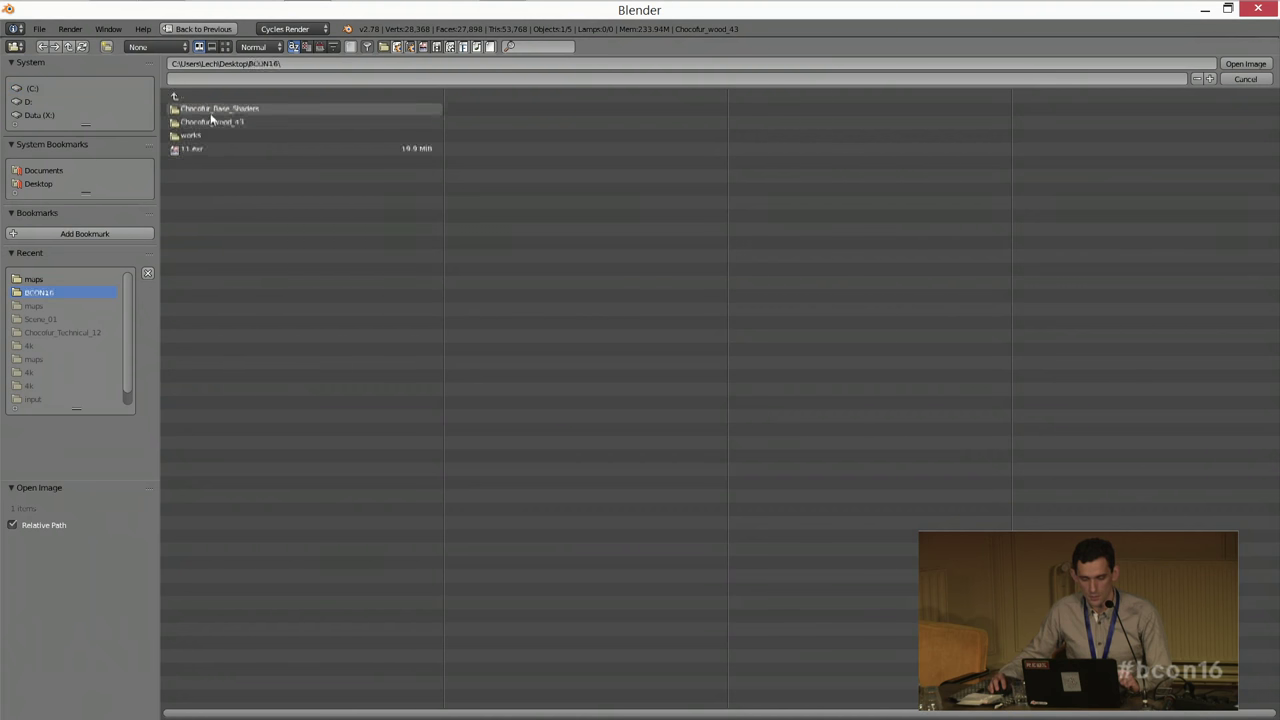
{"action": "double_click", "coordinate": [224, 121]}
{"action": "double_click", "coordinate": [215, 110]}
{"action": "left_click", "coordinate": [240, 122]}
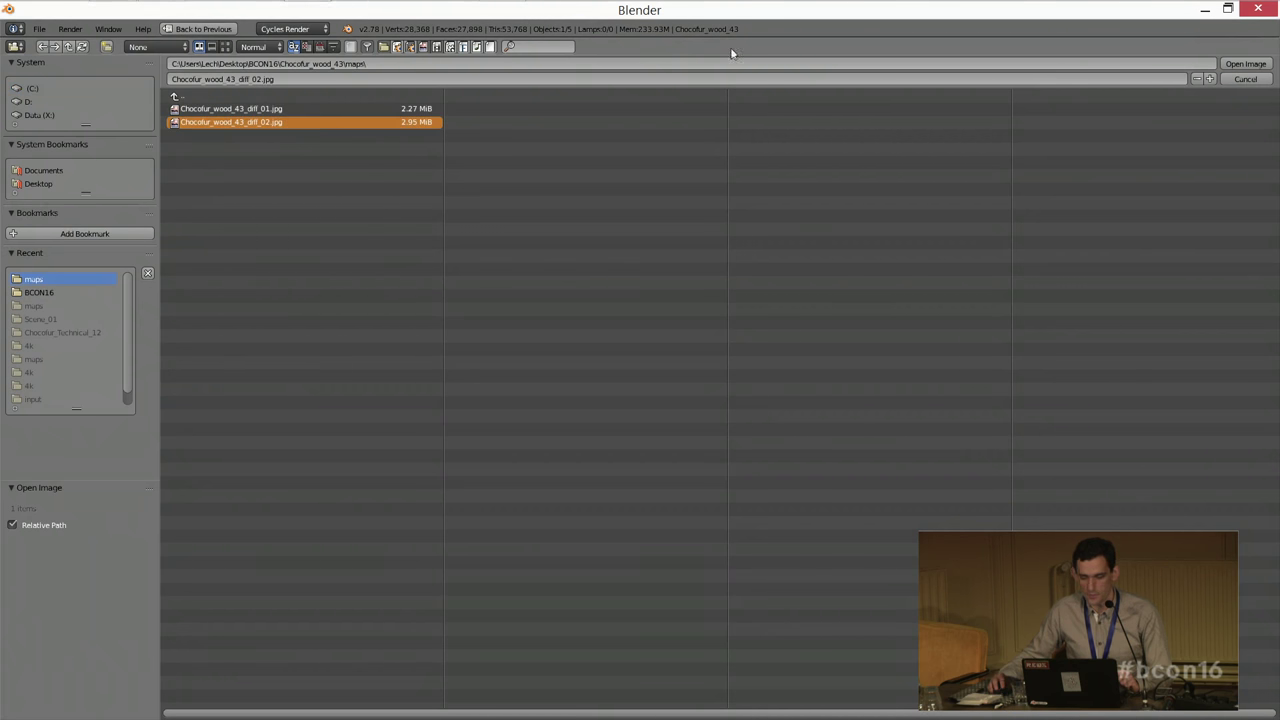
{"action": "left_click", "coordinate": [1245, 63]}
Step: Link the image Color to the Diffuse BSDF Color and check the seat in Cycles
{"action": "left_click_drag", "start_coordinate": [126, 508], "coordinate": [220, 535]}
{"action": "scroll", "coordinate": [635, 392], "scroll_direction": "up", "scroll_amount": 3}
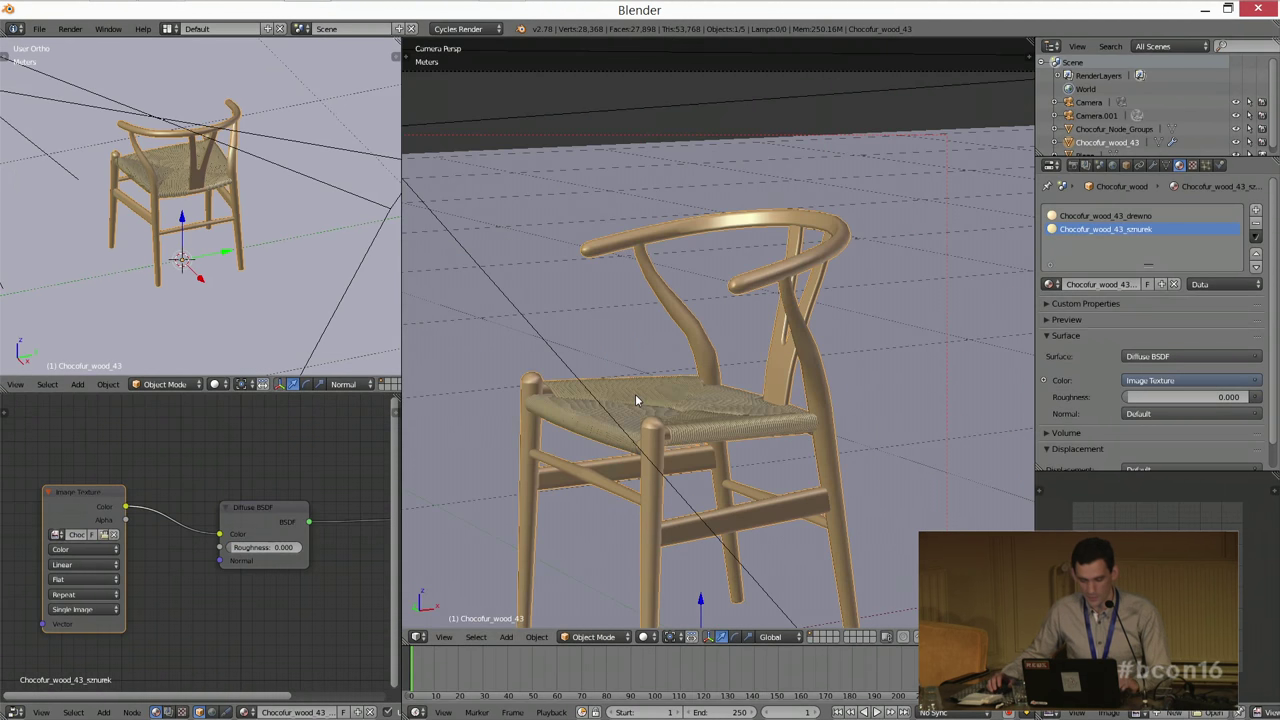
{"action": "key", "text": "shift+z"}
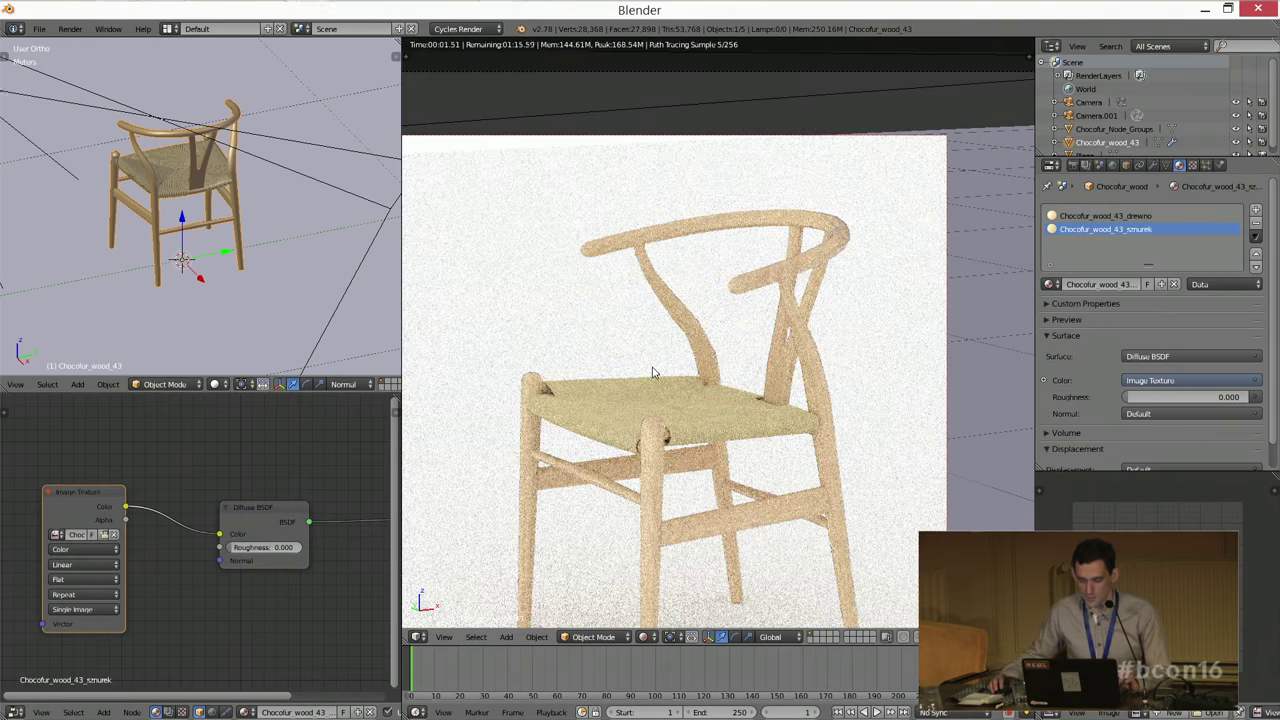
{"action": "scroll", "coordinate": [638, 373], "scroll_direction": "down", "scroll_amount": 1}
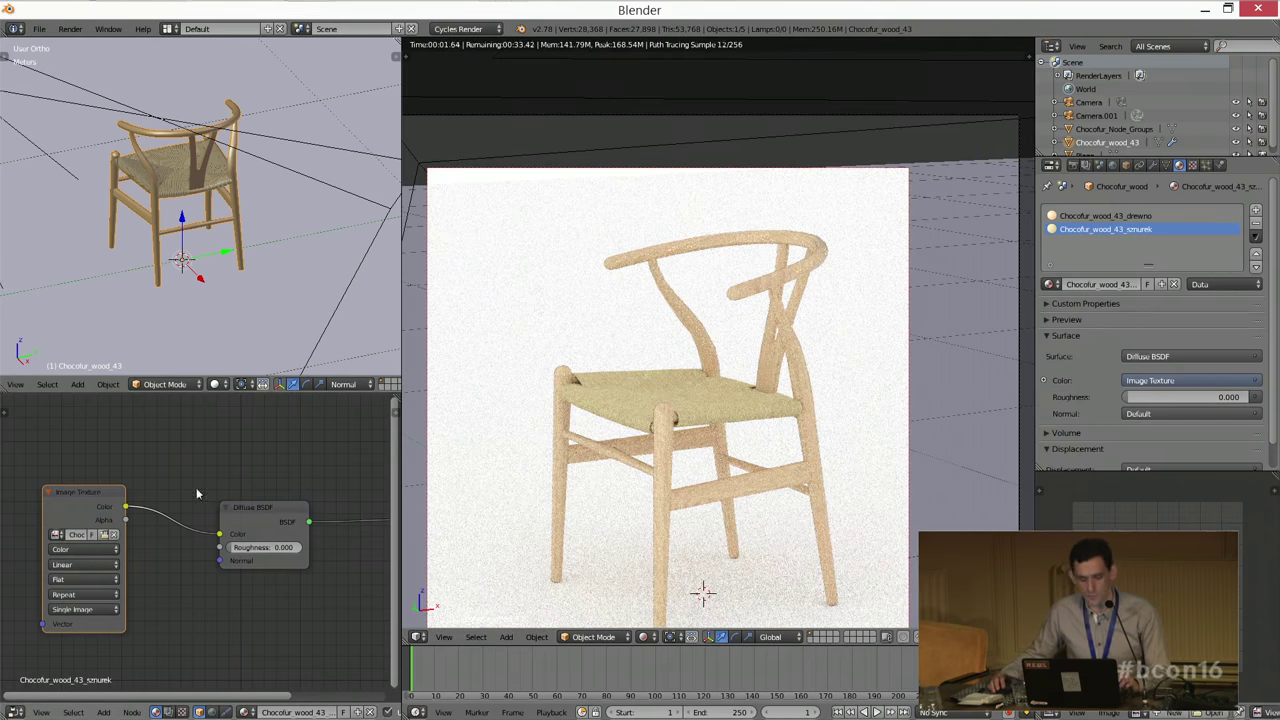
{"action": "scroll", "coordinate": [204, 500], "scroll_direction": "down", "scroll_amount": 1, "text": "ctrl"}
{"action": "scroll", "coordinate": [200, 508], "scroll_direction": "down", "scroll_amount": 2, "text": "ctrl"}
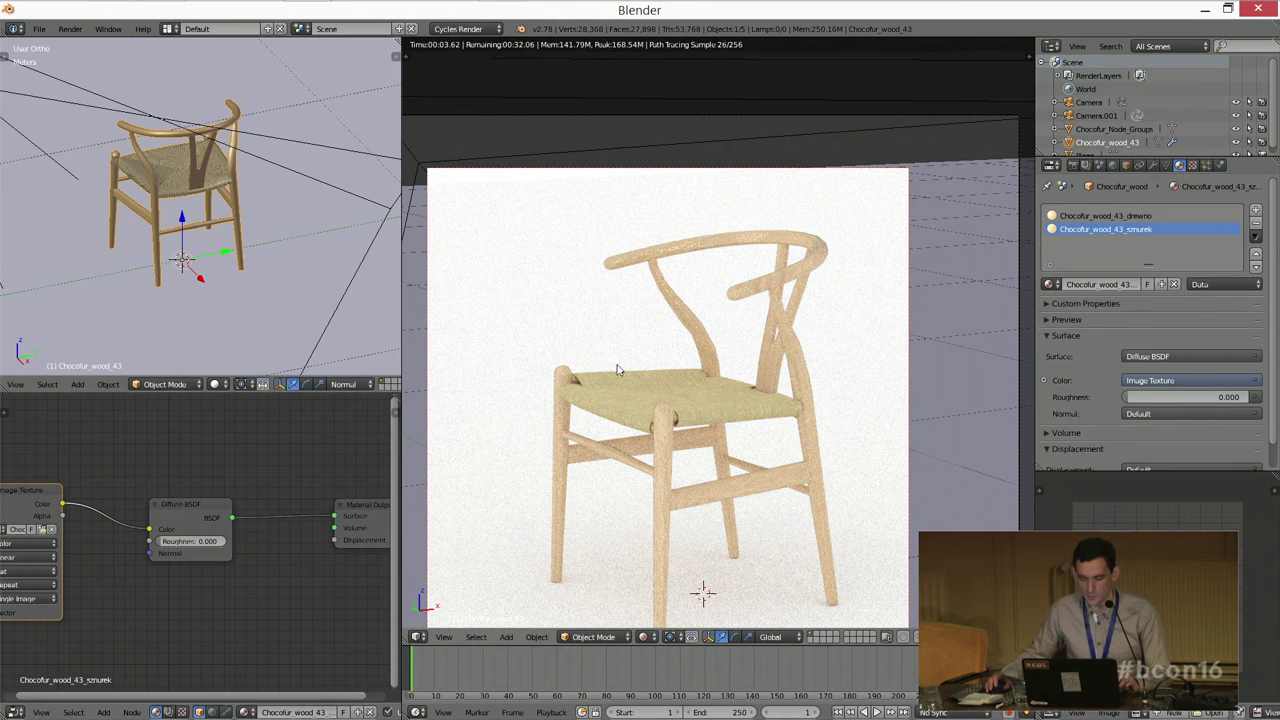
{"action": "middle_click_drag", "start_coordinate": [310, 508], "coordinate": [276, 519]}
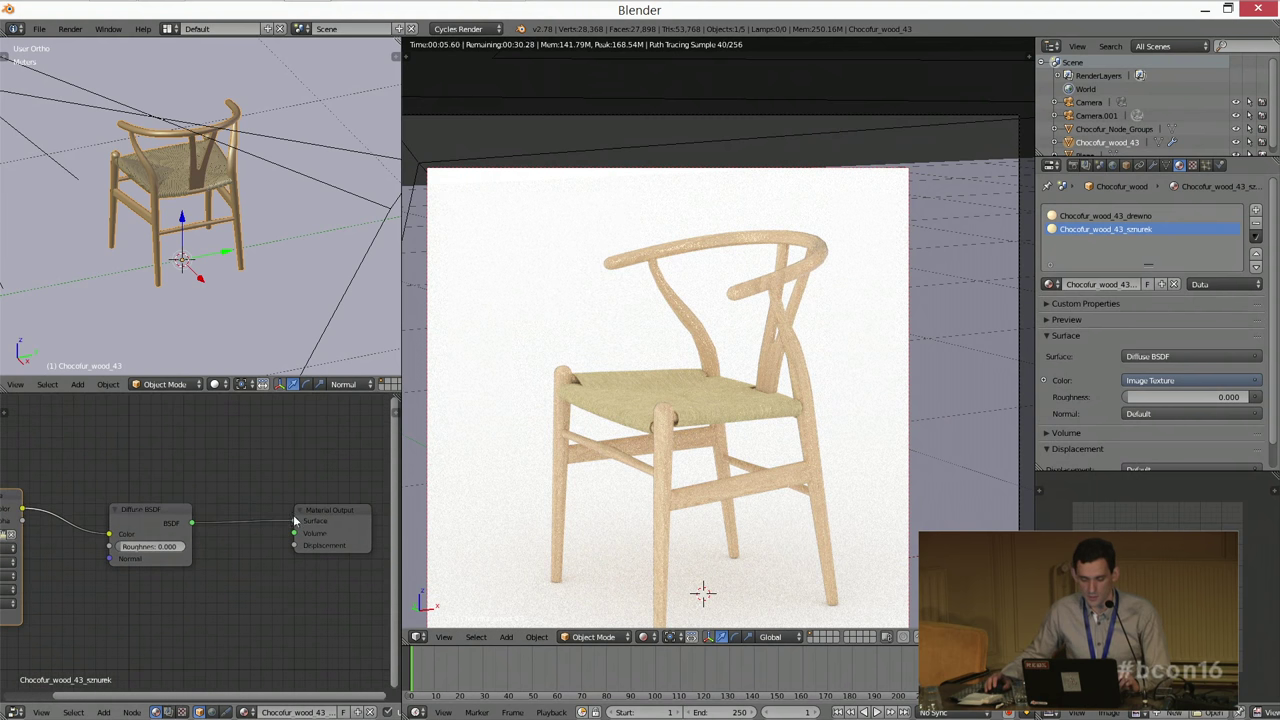
{"action": "key", "text": "shift+z"}
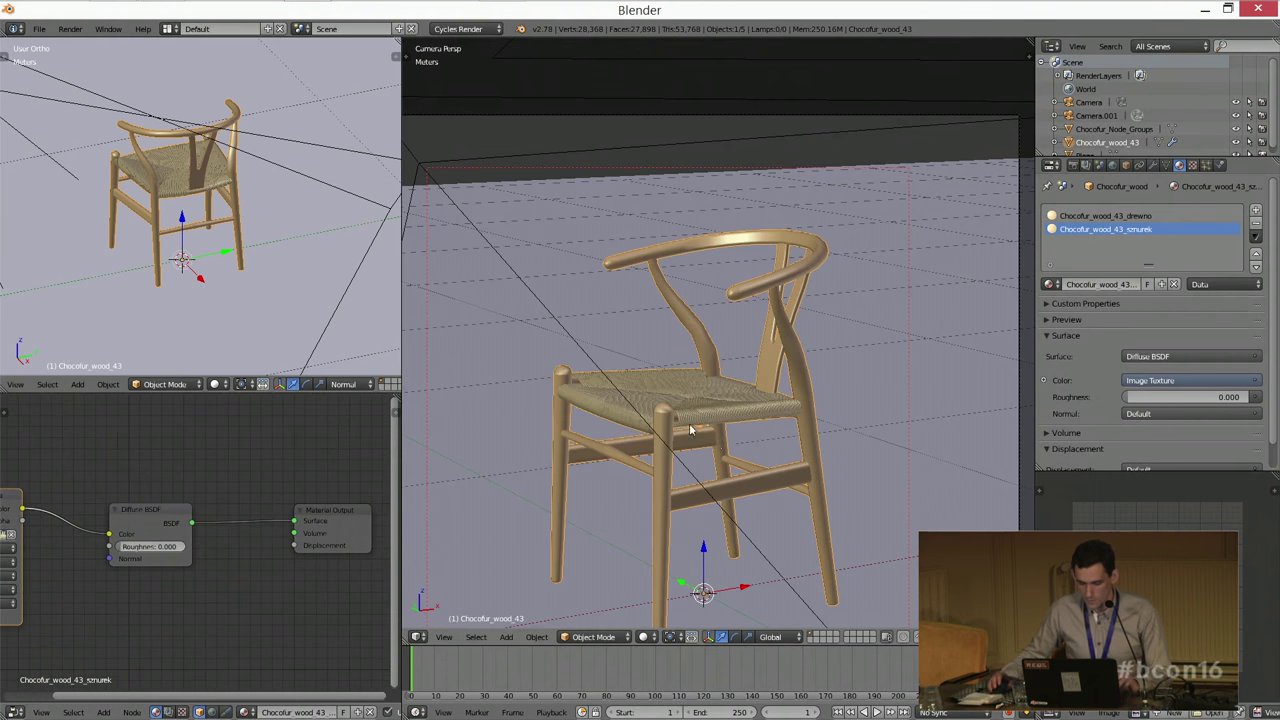
{"action": "scroll", "coordinate": [600, 450], "scroll_direction": "down", "scroll_amount": 2}
Step: Add a Chocofur_Glossy_Shader group wired to Material Output Surface and fed by the image texture
{"action": "scroll", "coordinate": [249, 303], "scroll_direction": "down", "scroll_amount": 3}
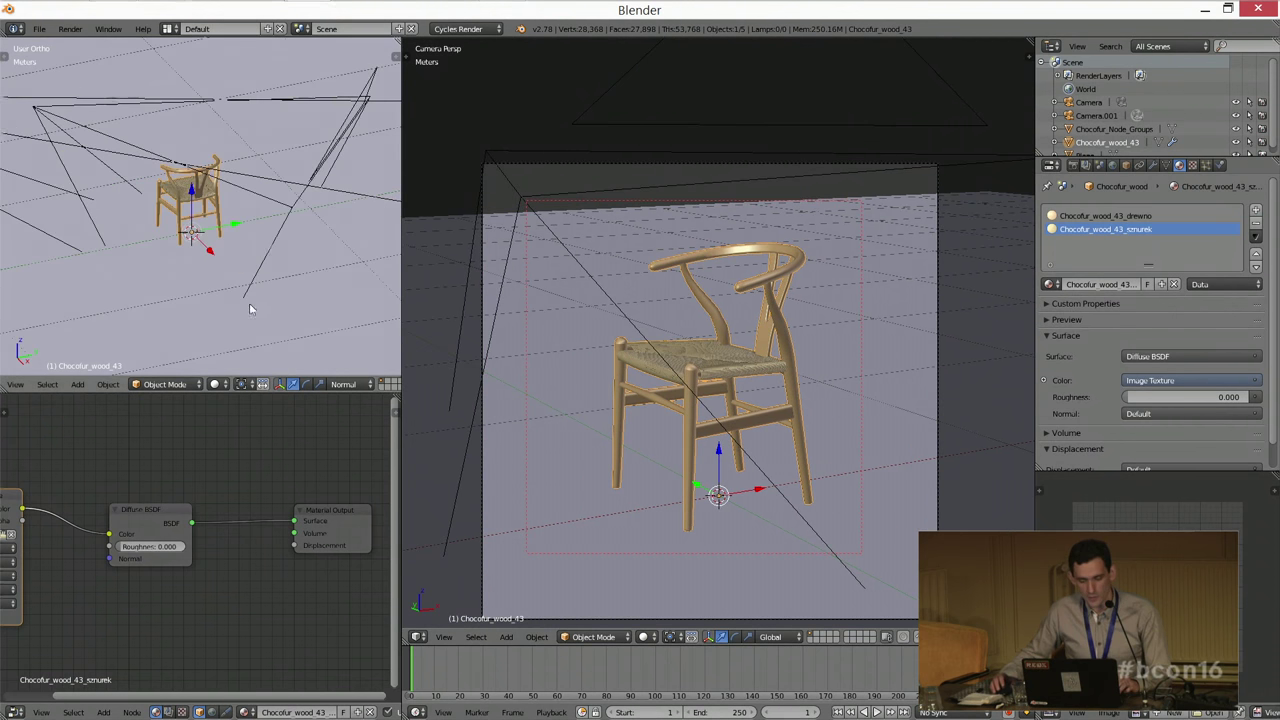
{"action": "middle_click_drag", "start_coordinate": [249, 303], "coordinate": [251, 256]}
{"action": "scroll", "coordinate": [251, 256], "scroll_direction": "up", "scroll_amount": 1}
{"action": "middle_click_drag", "start_coordinate": [215, 633], "coordinate": [207, 531]}
{"action": "key", "text": "shift+a"}
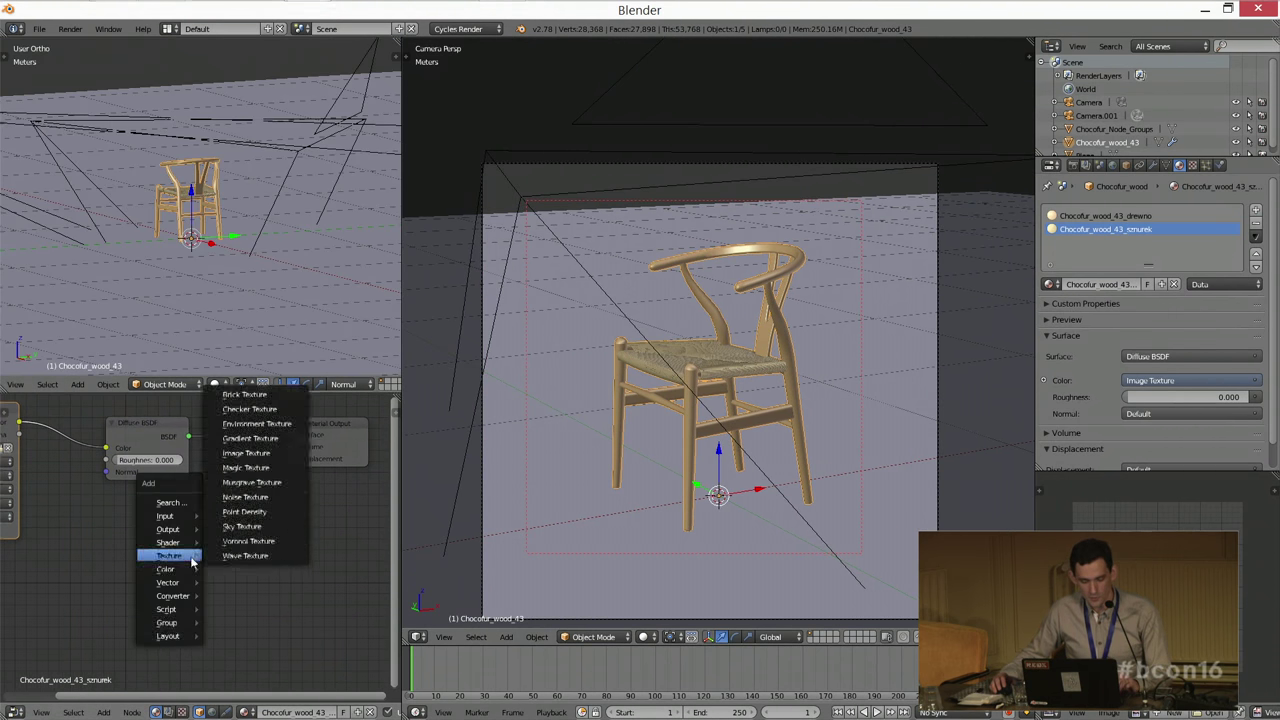
{"action": "mouse_move", "coordinate": [166, 622]}
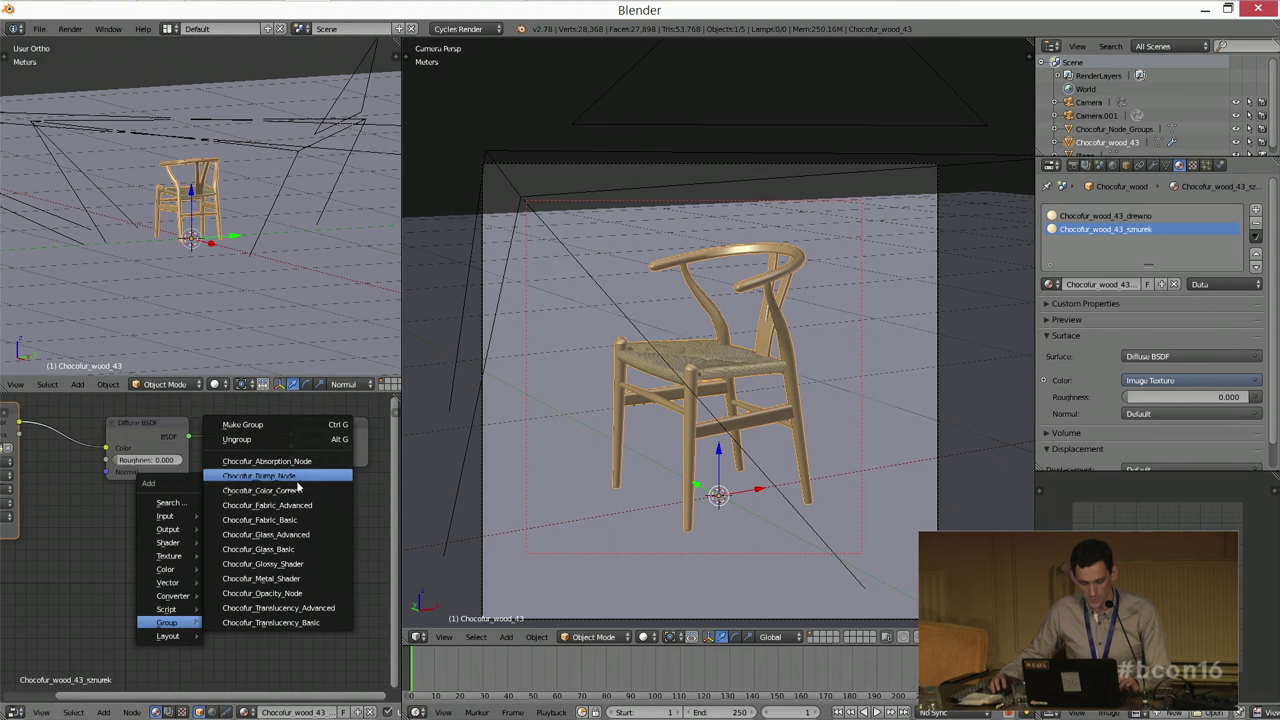
{"action": "left_click", "coordinate": [297, 568]}
{"action": "left_click", "coordinate": [185, 528]}
{"action": "left_click_drag", "start_coordinate": [188, 523], "coordinate": [291, 436]}
{"action": "middle_click_drag", "start_coordinate": [291, 436], "coordinate": [350, 443]}
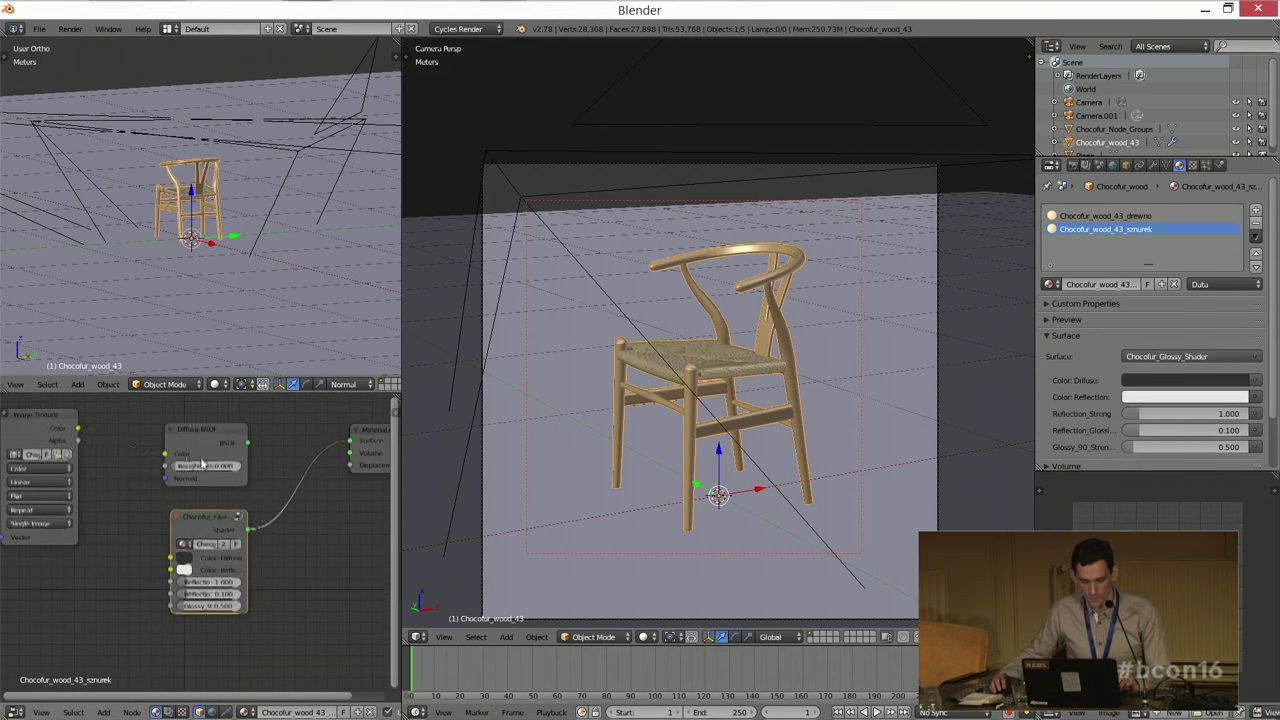
{"action": "left_click_drag", "start_coordinate": [78, 430], "coordinate": [170, 558]}
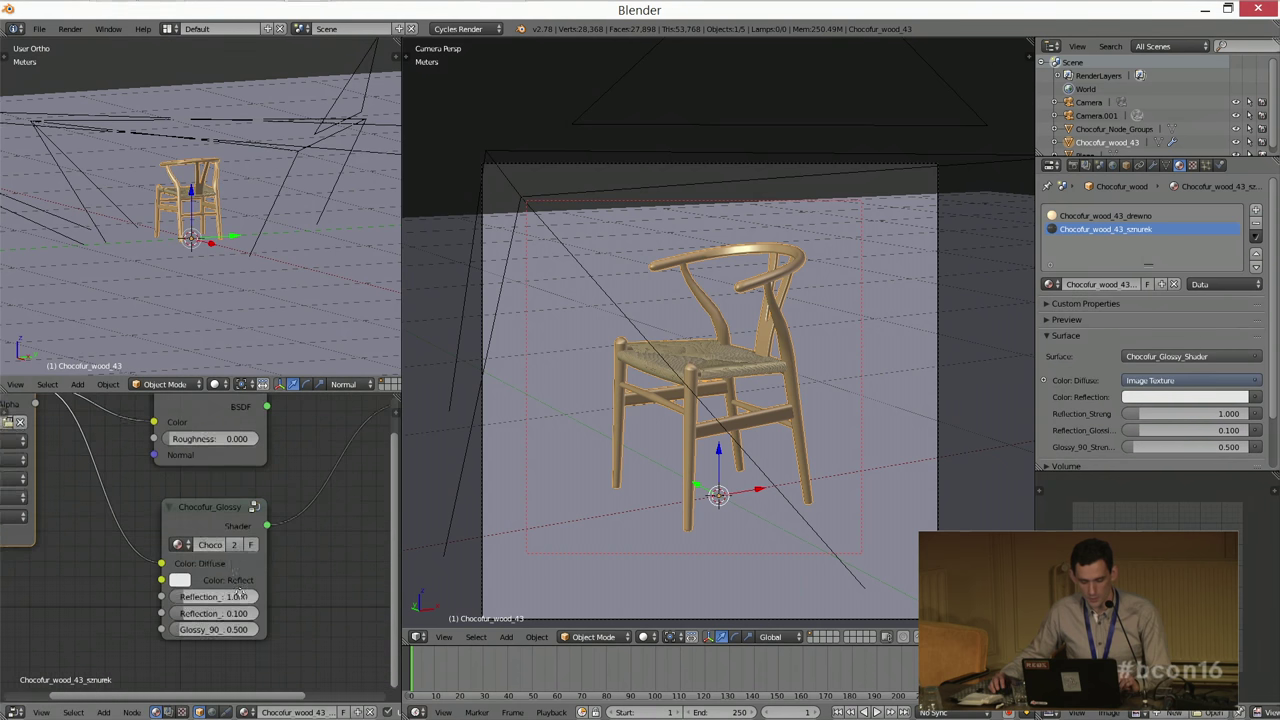
Step: Set Reflection_Glossiness to 0.5 and preview the glossy rope seat in Cycles
{"action": "scroll", "coordinate": [210, 567], "scroll_direction": "up", "scroll_amount": 3}
{"action": "left_click", "coordinate": [233, 548]}
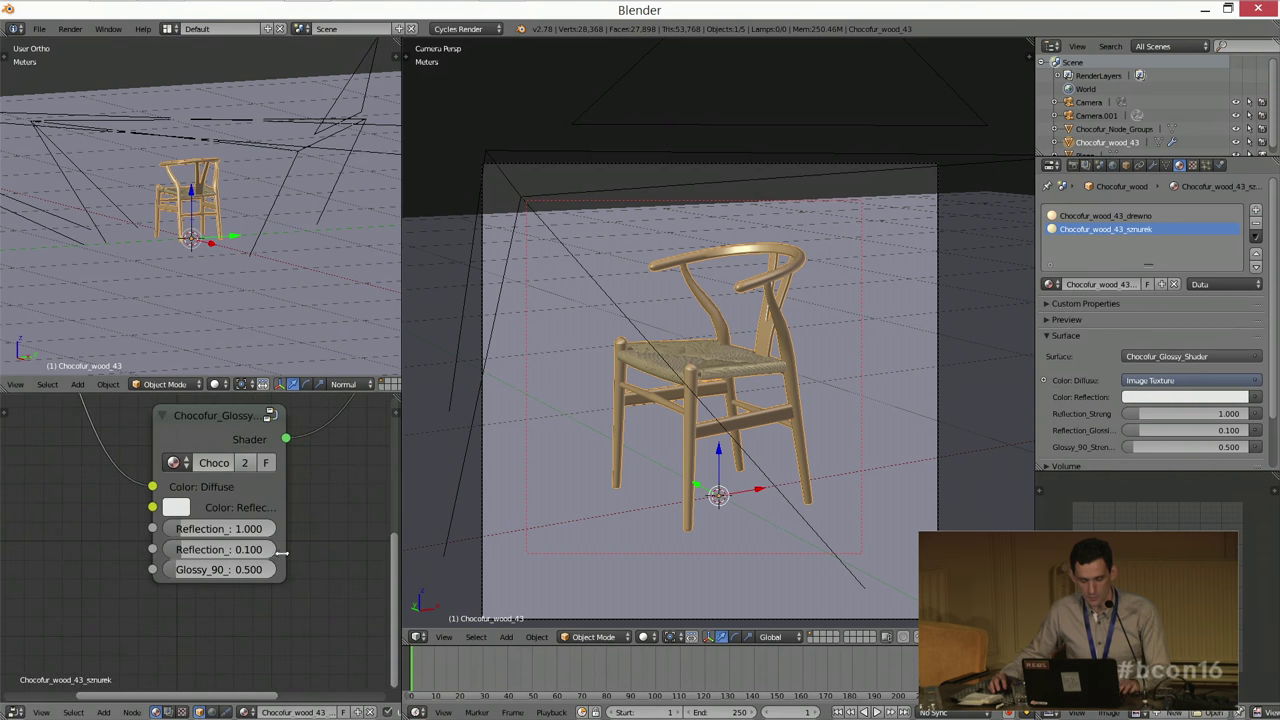
{"action": "left_click_drag", "start_coordinate": [285, 549], "coordinate": [344, 547]}
{"action": "left_click", "coordinate": [338, 548]}
{"action": "key", "text": "BackSpace"}
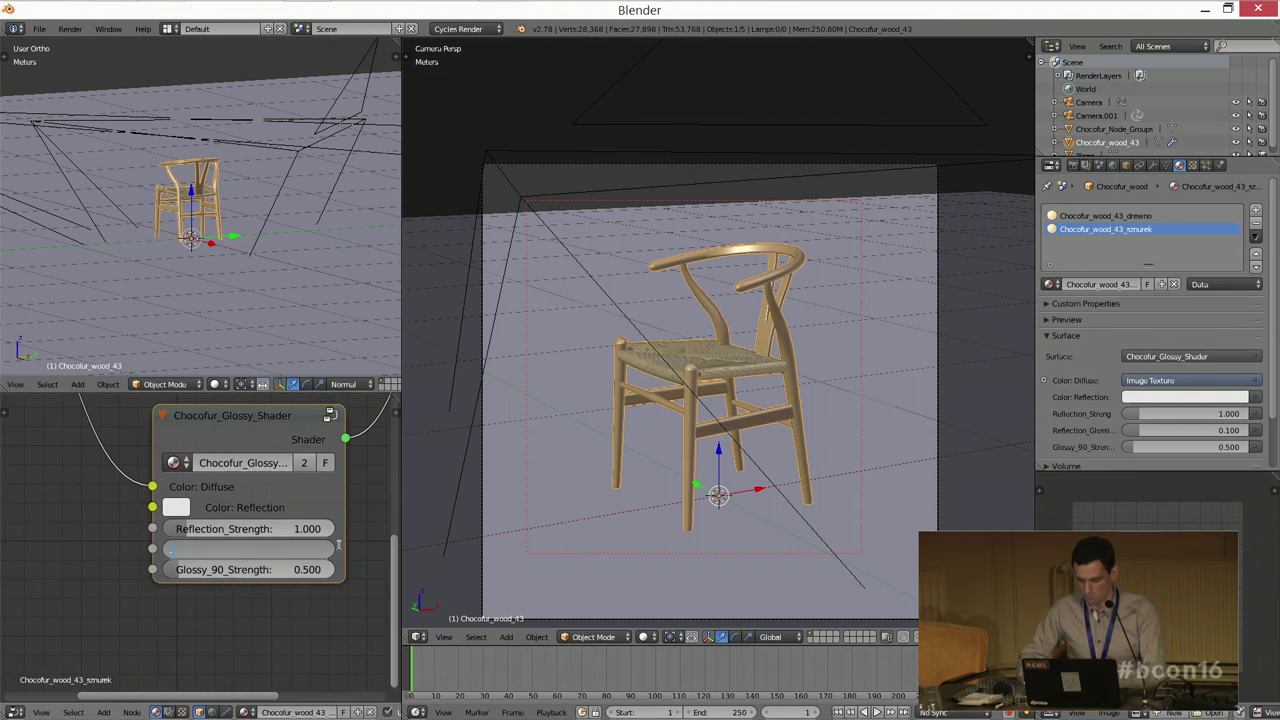
{"action": "type", "text": "0.5"}
{"action": "key", "text": "Return"}
{"action": "scroll", "coordinate": [195, 544], "scroll_direction": "down", "scroll_amount": 2}
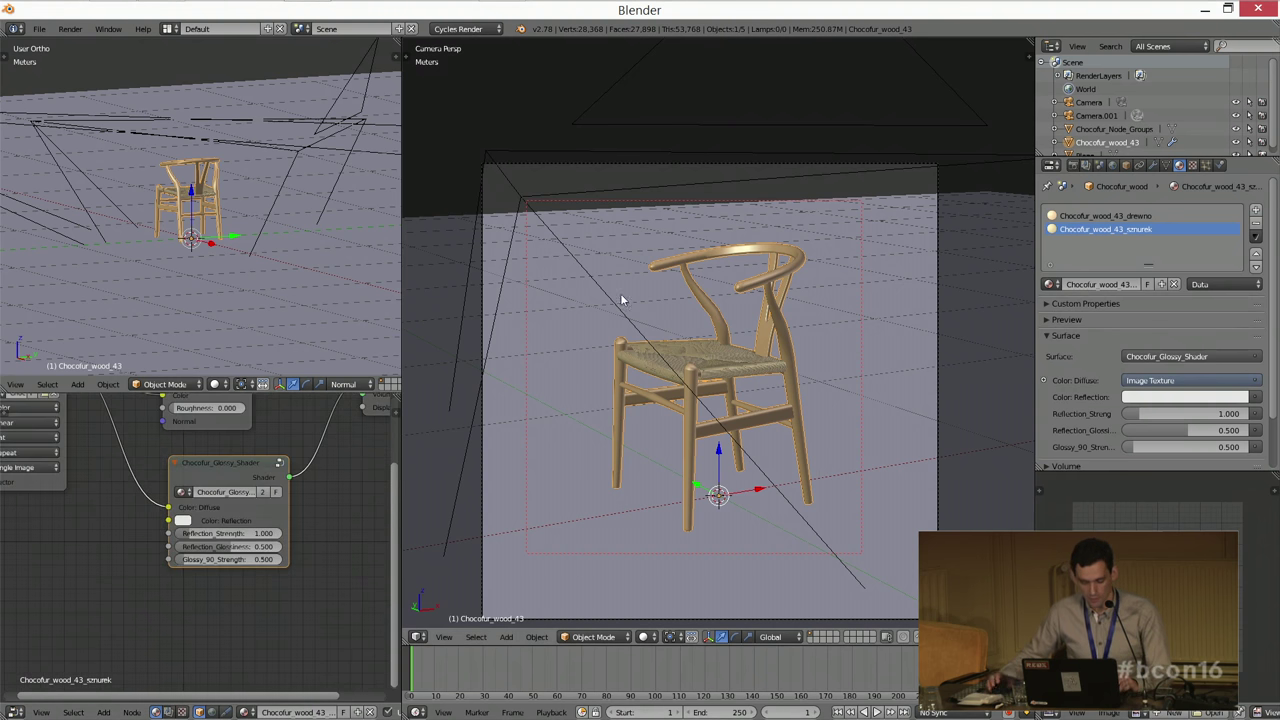
{"action": "scroll", "coordinate": [260, 560], "scroll_direction": "up", "scroll_amount": 2}
{"action": "scroll", "coordinate": [258, 570], "scroll_direction": "up", "scroll_amount": 4, "text": "shift"}
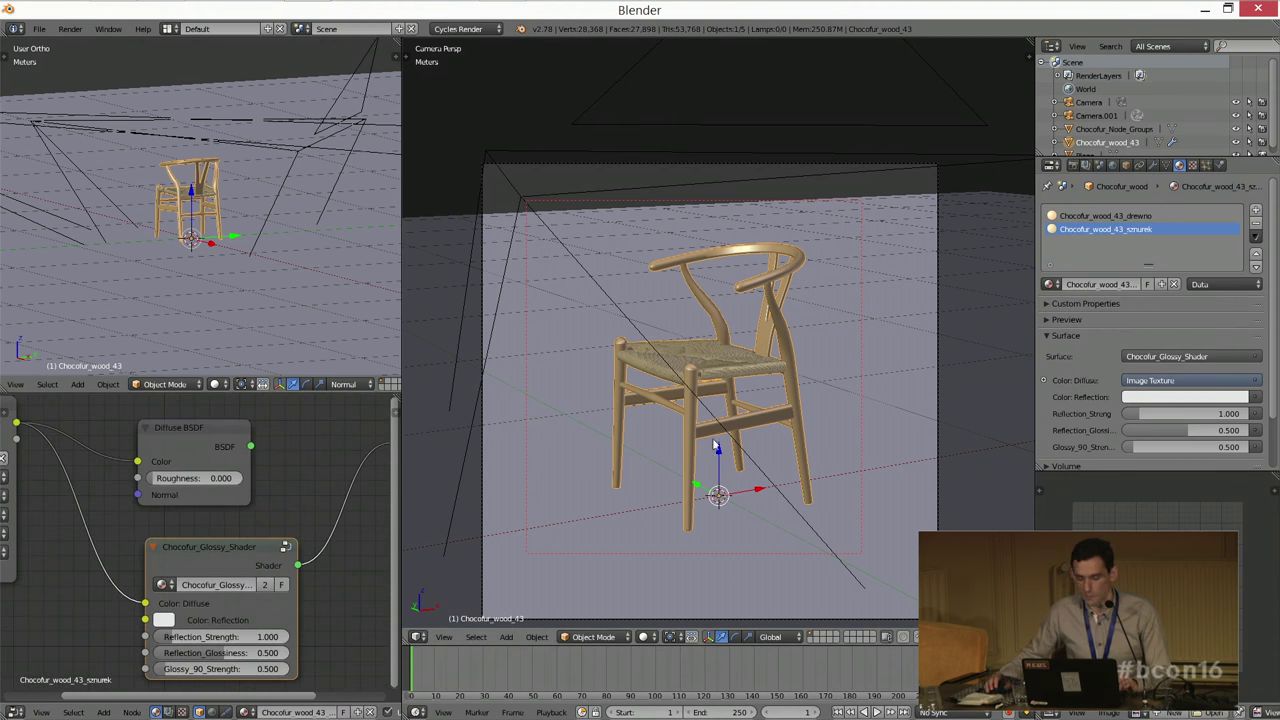
{"action": "key", "text": "shift+z"}
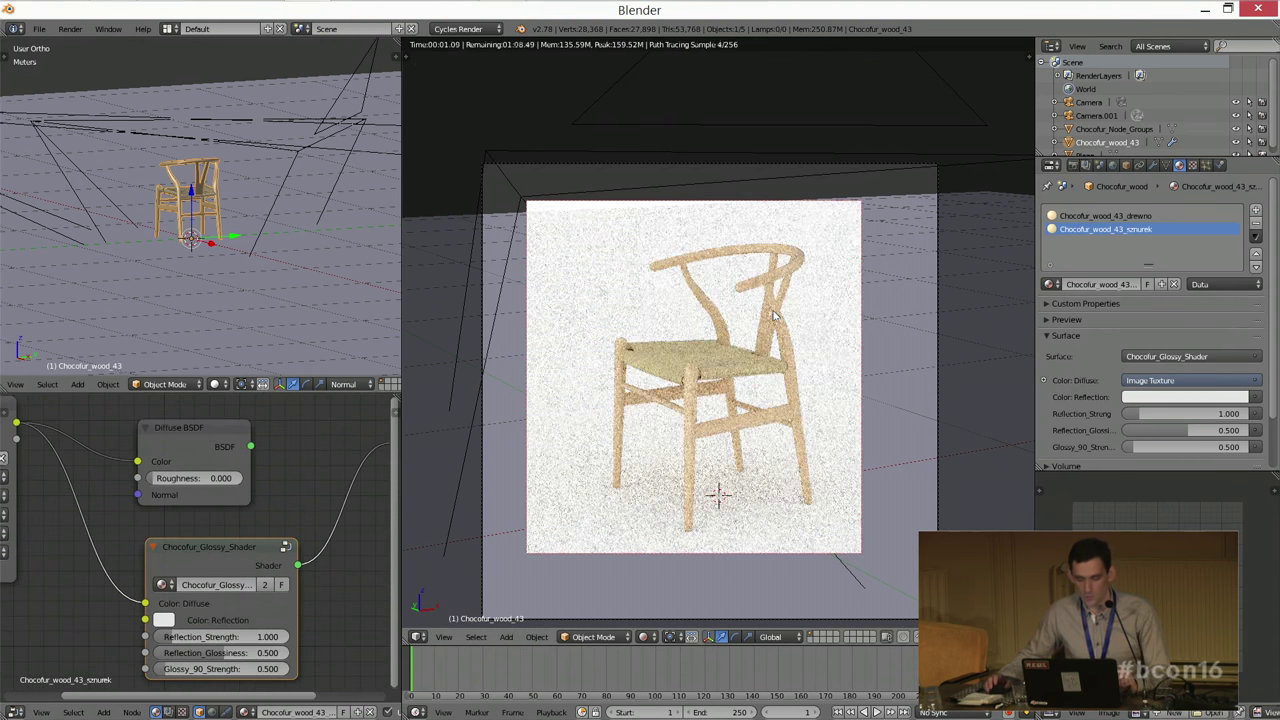
Step: Enlarge the Cycles preview render region to cover the whole chair
{"action": "scroll", "coordinate": [760, 330], "scroll_direction": "up", "scroll_amount": 3}
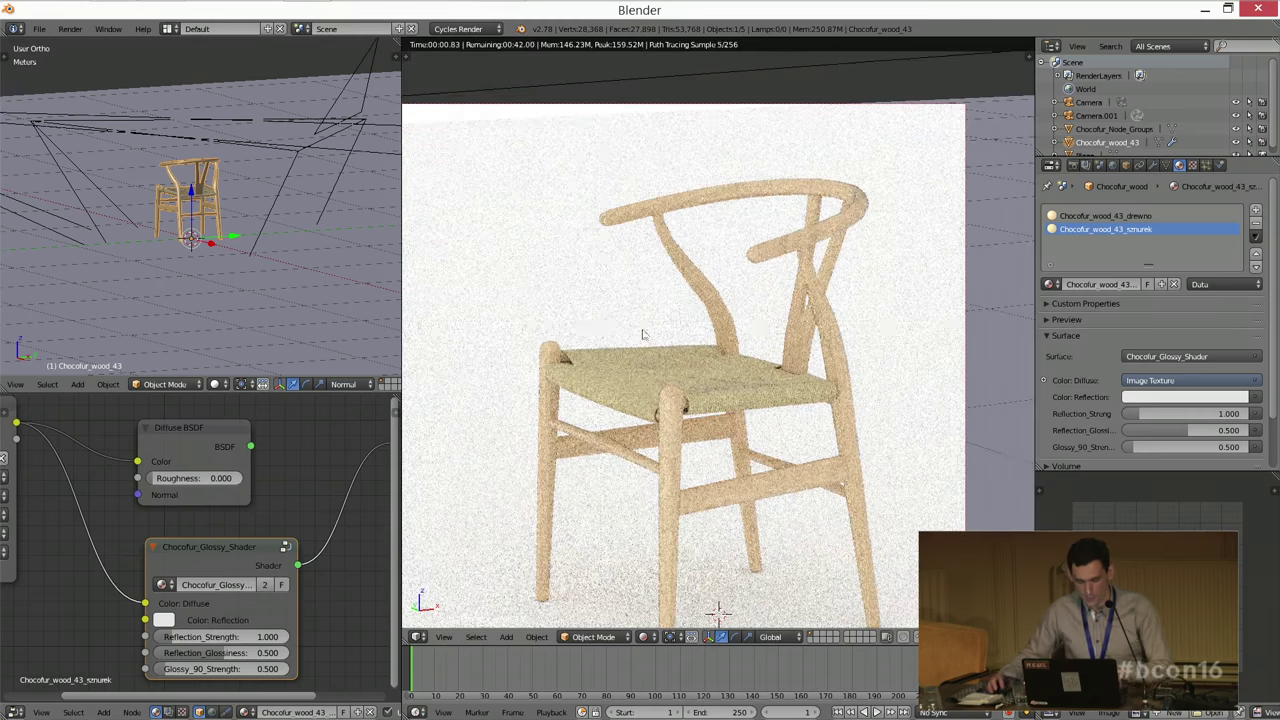
{"action": "left_click_drag", "start_coordinate": [737, 432], "coordinate": [762, 437]}
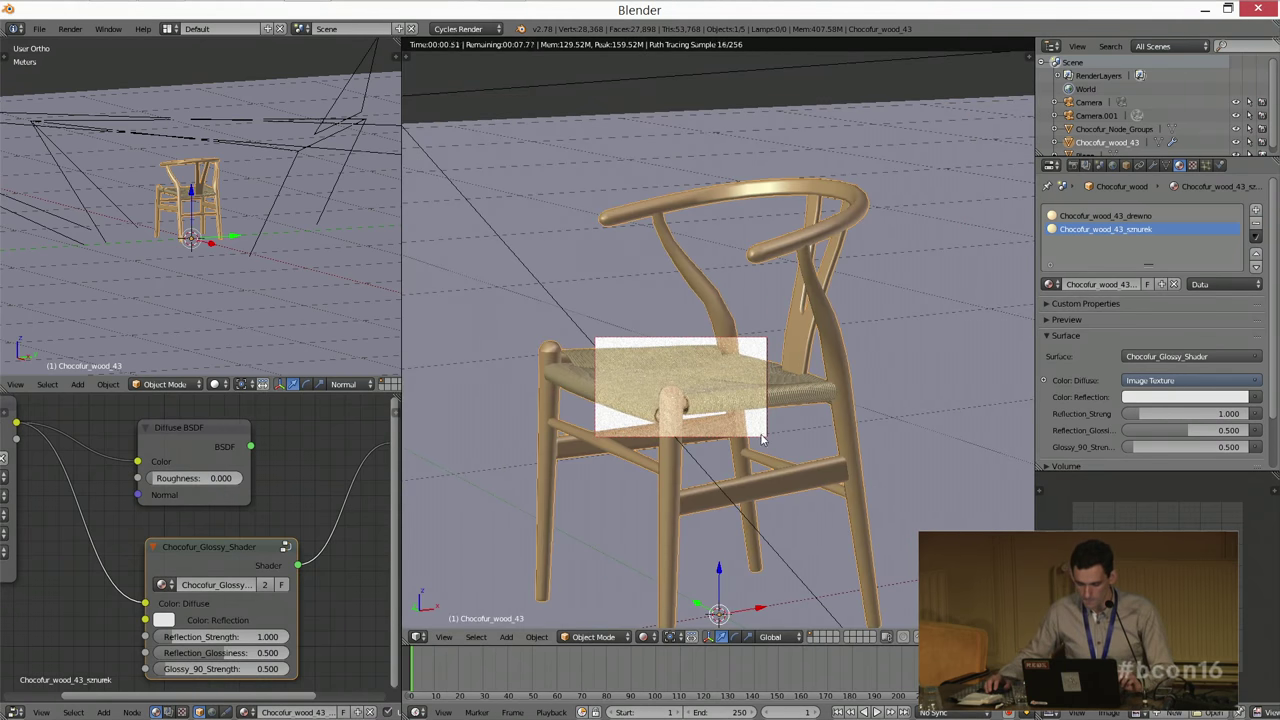
{"action": "scroll", "coordinate": [742, 430], "scroll_direction": "up", "scroll_amount": 4}
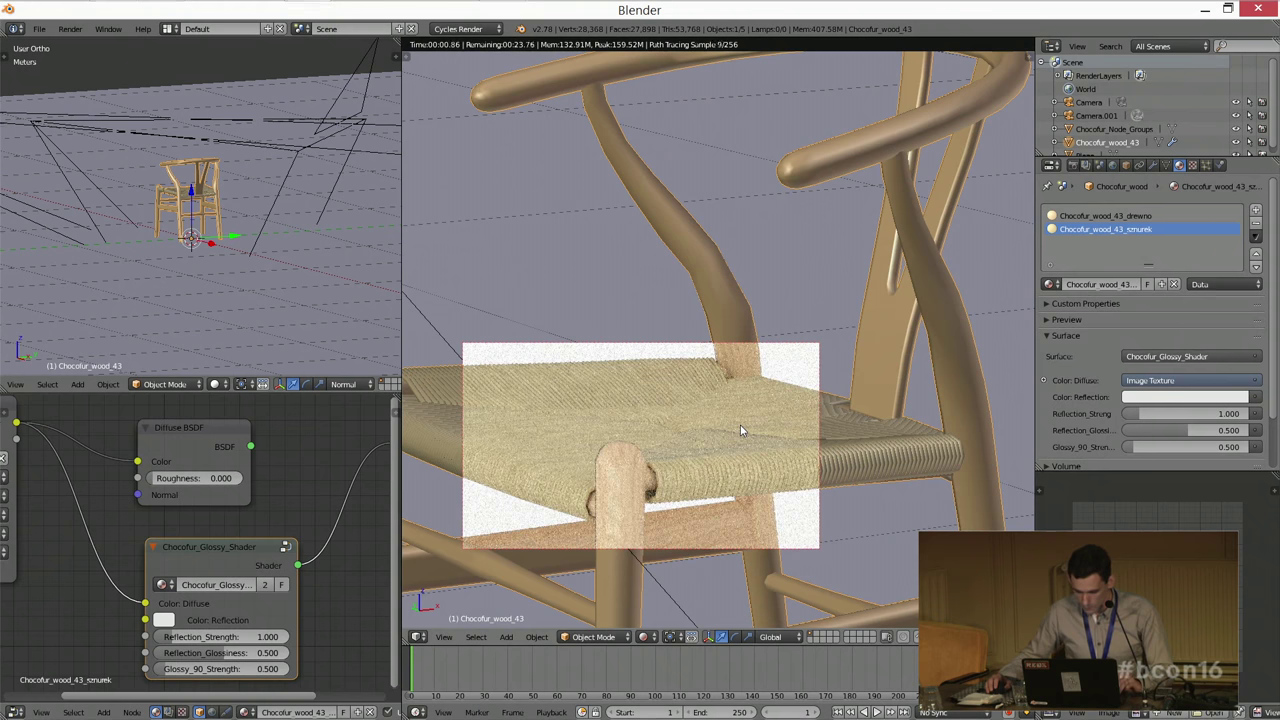
{"action": "scroll", "coordinate": [740, 430], "scroll_direction": "down", "scroll_amount": 4}
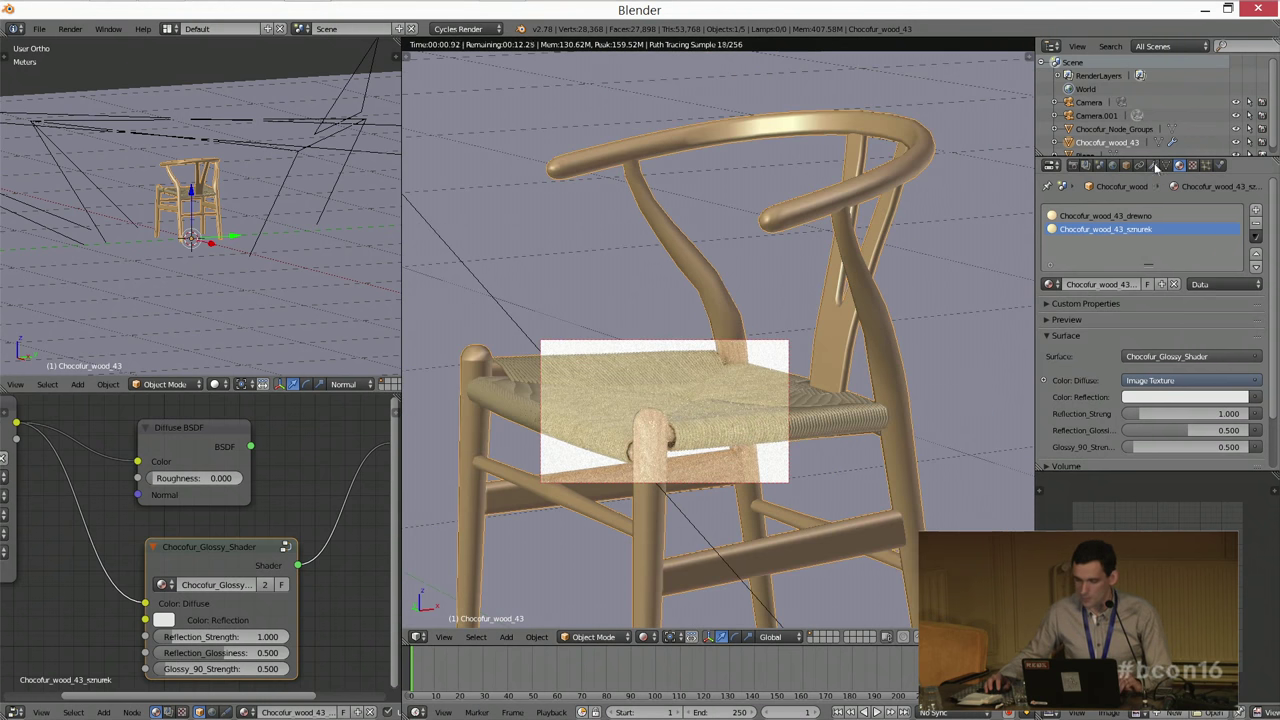
{"action": "left_click", "coordinate": [1155, 166]}
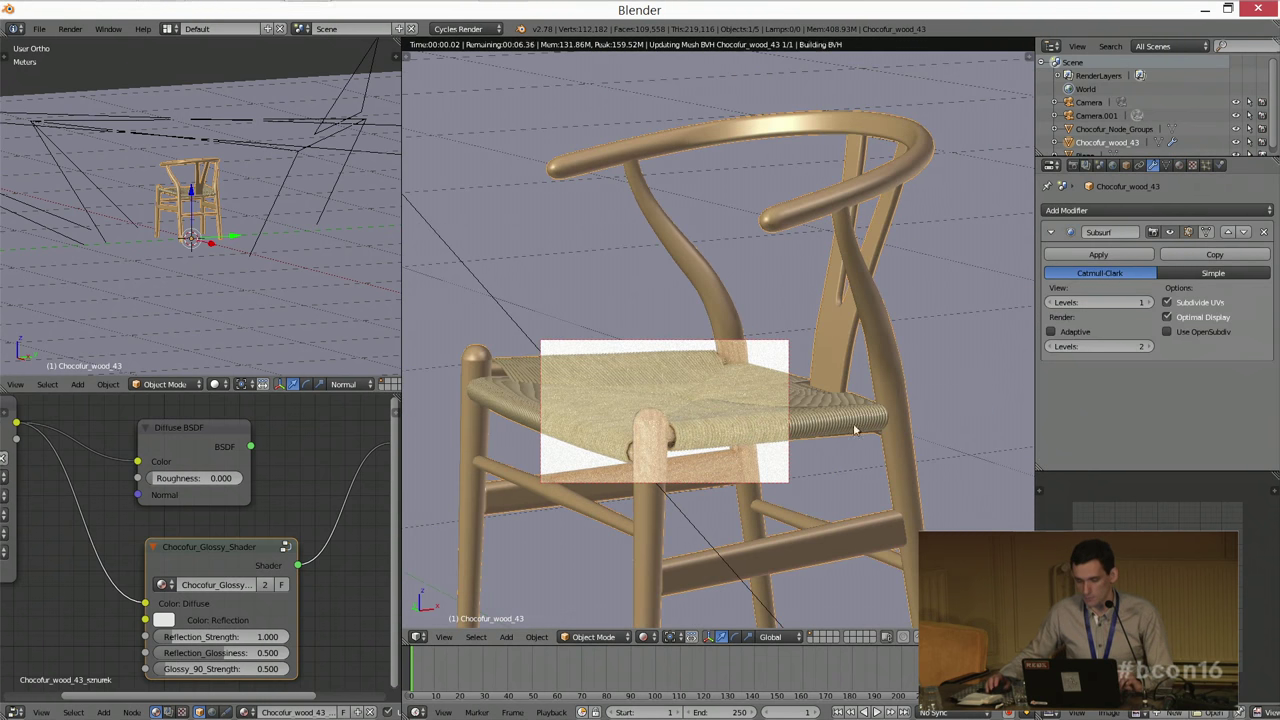
{"action": "scroll", "coordinate": [800, 433], "scroll_direction": "down", "scroll_amount": 2}
{"action": "key", "text": "ctrl+b"}
{"action": "left_click_drag", "start_coordinate": [517, 238], "coordinate": [881, 523]}
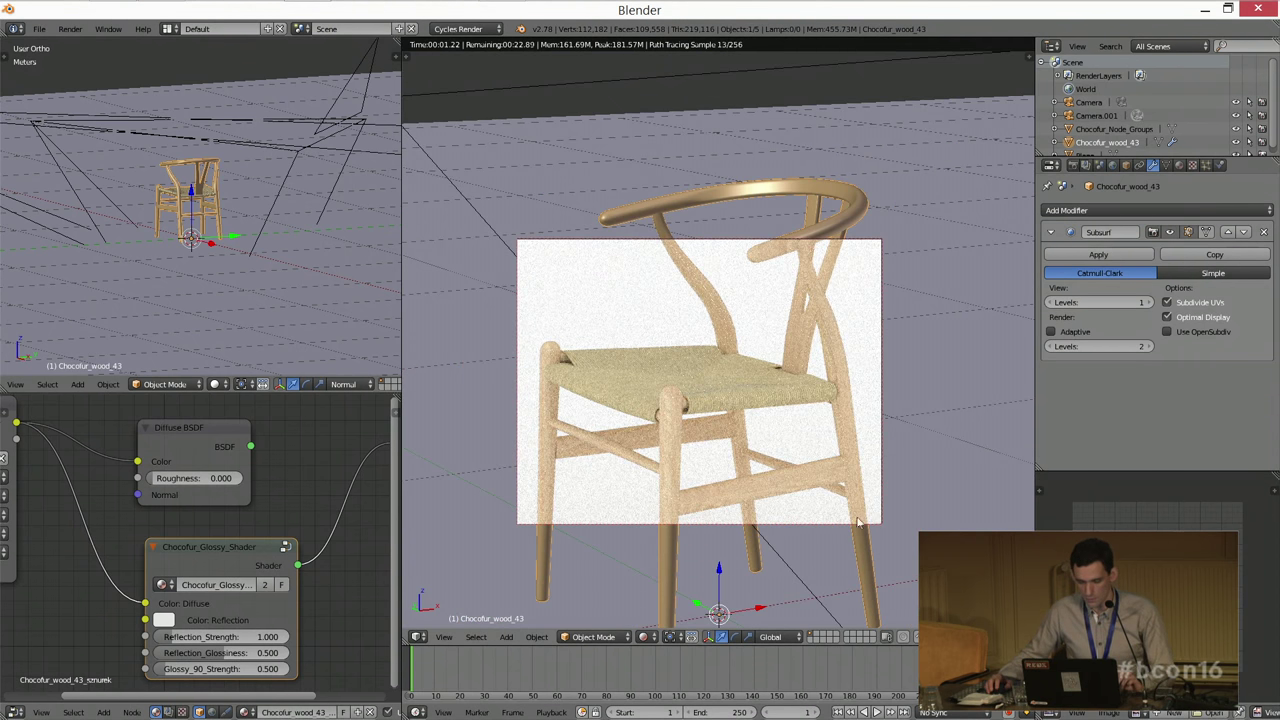
{"action": "scroll", "coordinate": [208, 510], "scroll_direction": "down", "scroll_amount": 2}
Step: Delete the unused Diffuse BSDF node and centre the texture and glossy shader nodes
{"action": "middle_click_drag", "start_coordinate": [208, 510], "coordinate": [159, 507]}
{"action": "left_click", "coordinate": [177, 499]}
{"action": "key", "text": "x"}
{"action": "middle_click_drag", "start_coordinate": [11, 526], "coordinate": [93, 468]}
{"action": "scroll", "coordinate": [210, 459], "scroll_direction": "down", "scroll_amount": 3}
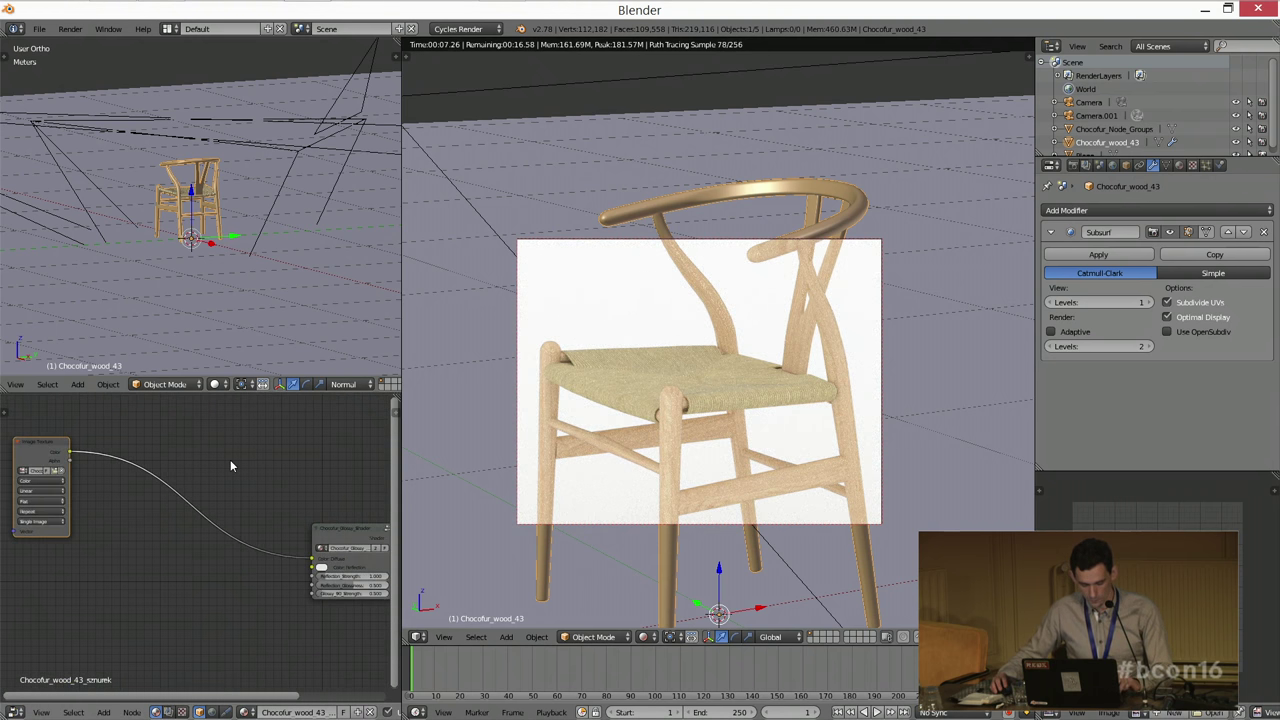
Step: Add a Chocofur_Color_Correct group node onto the link between the image texture and Chocofur_Glossy_Shader
{"action": "key", "text": "shift+a"}
{"action": "mouse_move", "coordinate": [226, 466]}
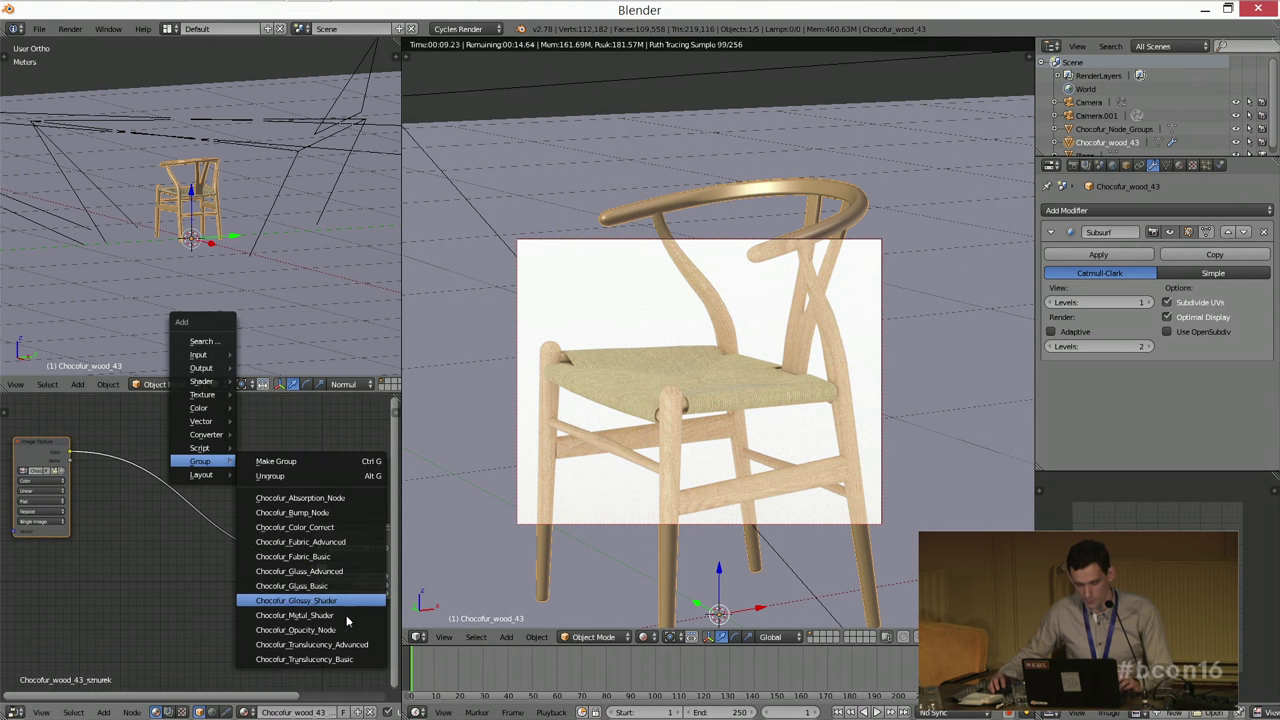
{"action": "left_click", "coordinate": [330, 527]}
{"action": "left_click", "coordinate": [190, 474]}
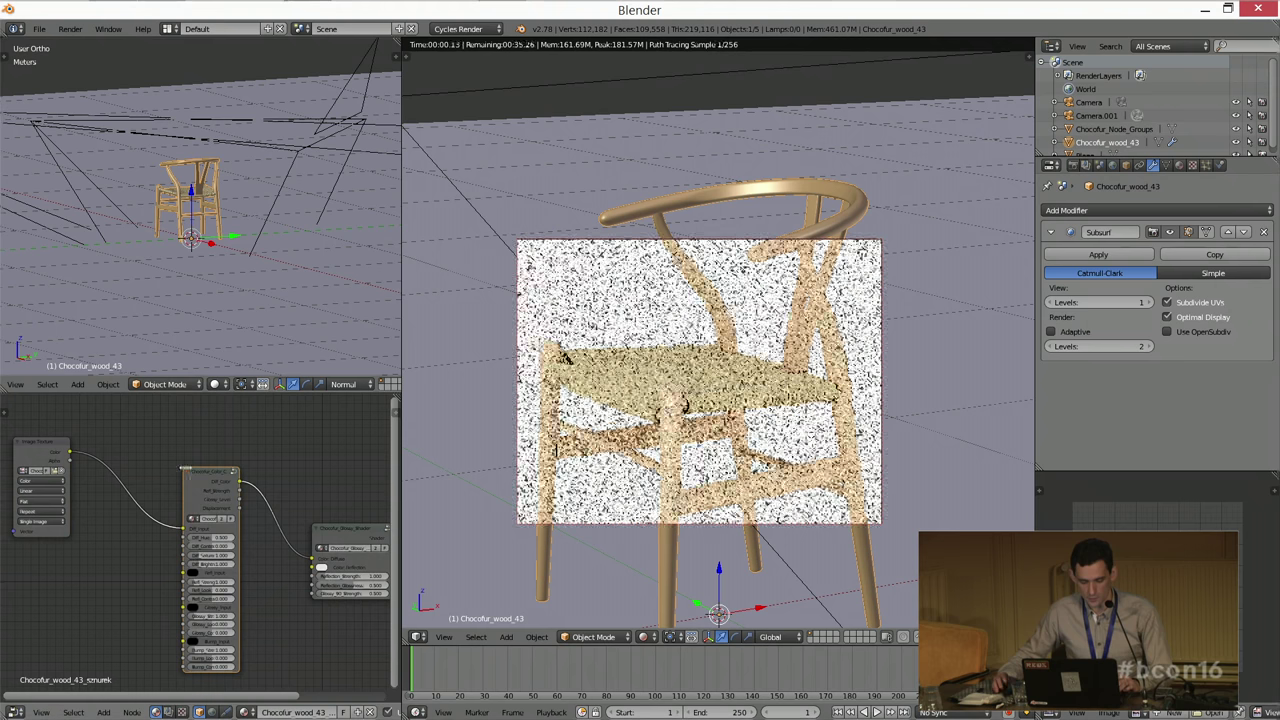
Step: Adjust the node view and turn off the rendered viewport preview
{"action": "scroll", "coordinate": [188, 500], "scroll_direction": "up", "scroll_amount": 3}
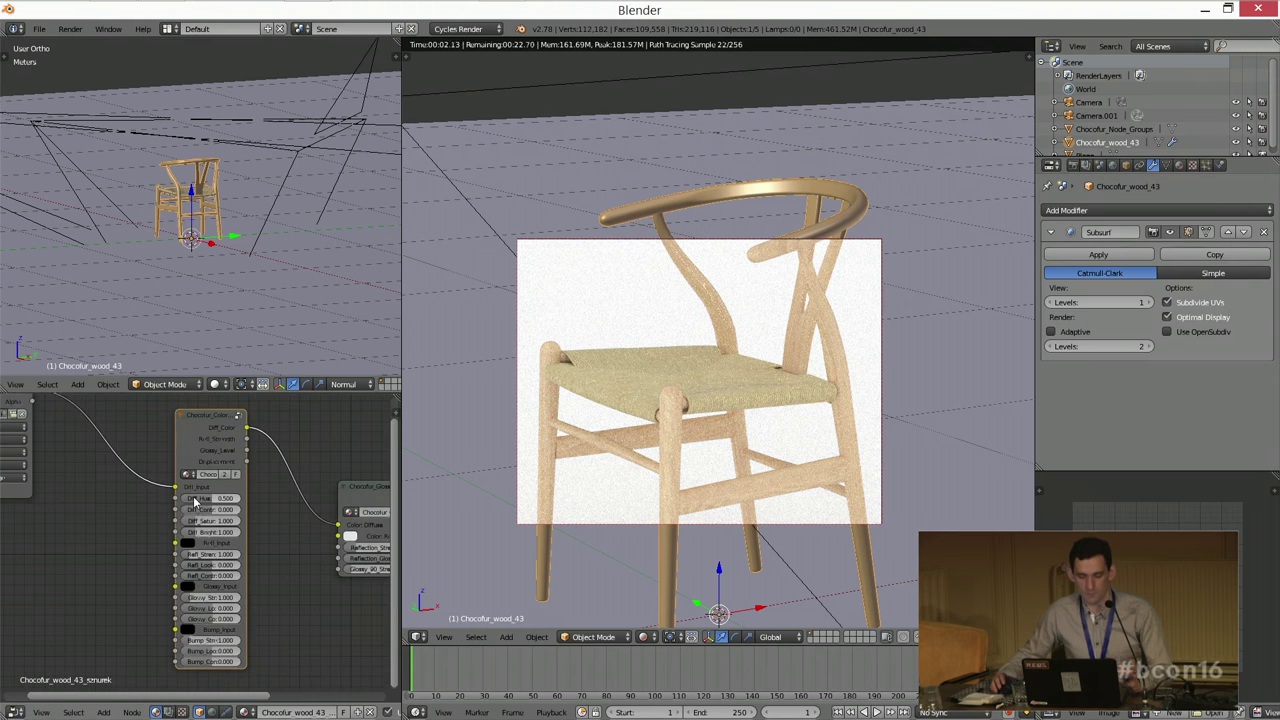
{"action": "middle_click_drag", "start_coordinate": [195, 500], "coordinate": [195, 518]}
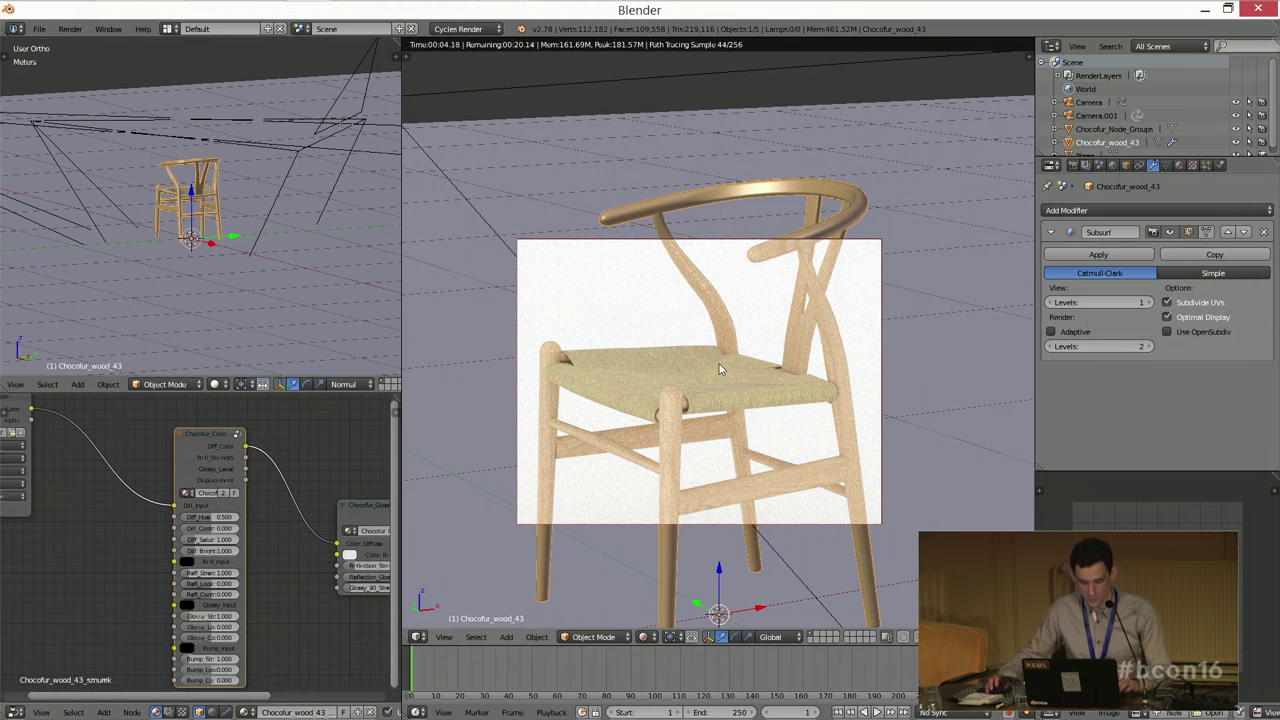
{"action": "key", "text": "shift+z"}
{"action": "key", "text": "ctrl+Up"}
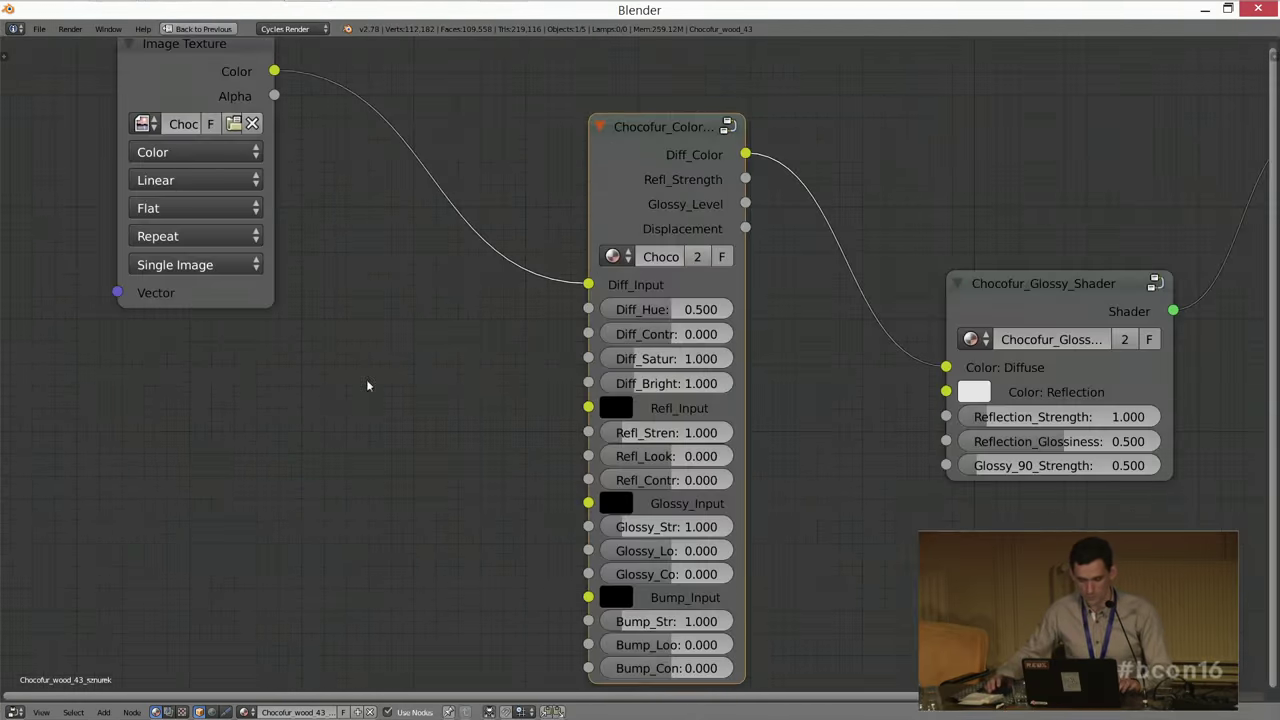
{"action": "key", "text": "Tab"}
{"action": "scroll", "coordinate": [685, 425], "scroll_direction": "down", "scroll_amount": 6}
{"action": "scroll", "coordinate": [620, 420], "scroll_direction": "up", "scroll_amount": 4}
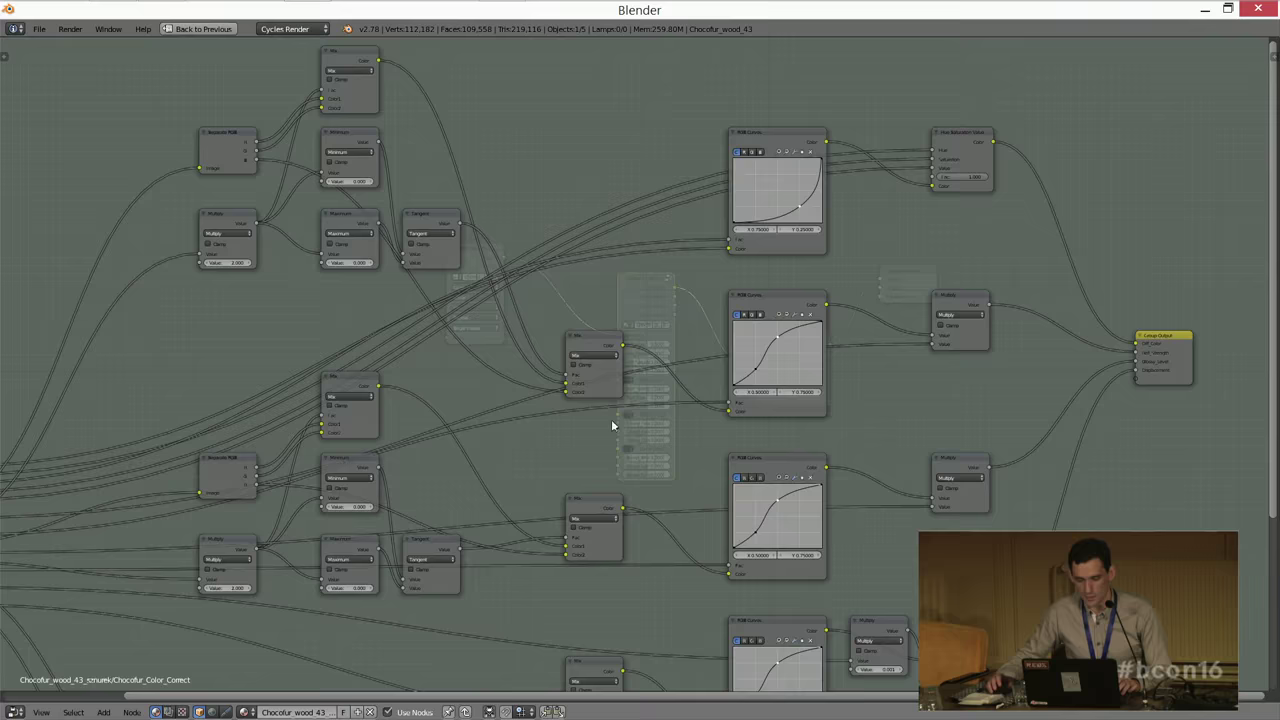
{"action": "scroll", "coordinate": [612, 425], "scroll_direction": "up", "scroll_amount": 1}
{"action": "scroll", "coordinate": [436, 377], "scroll_direction": "up", "scroll_amount": 1}
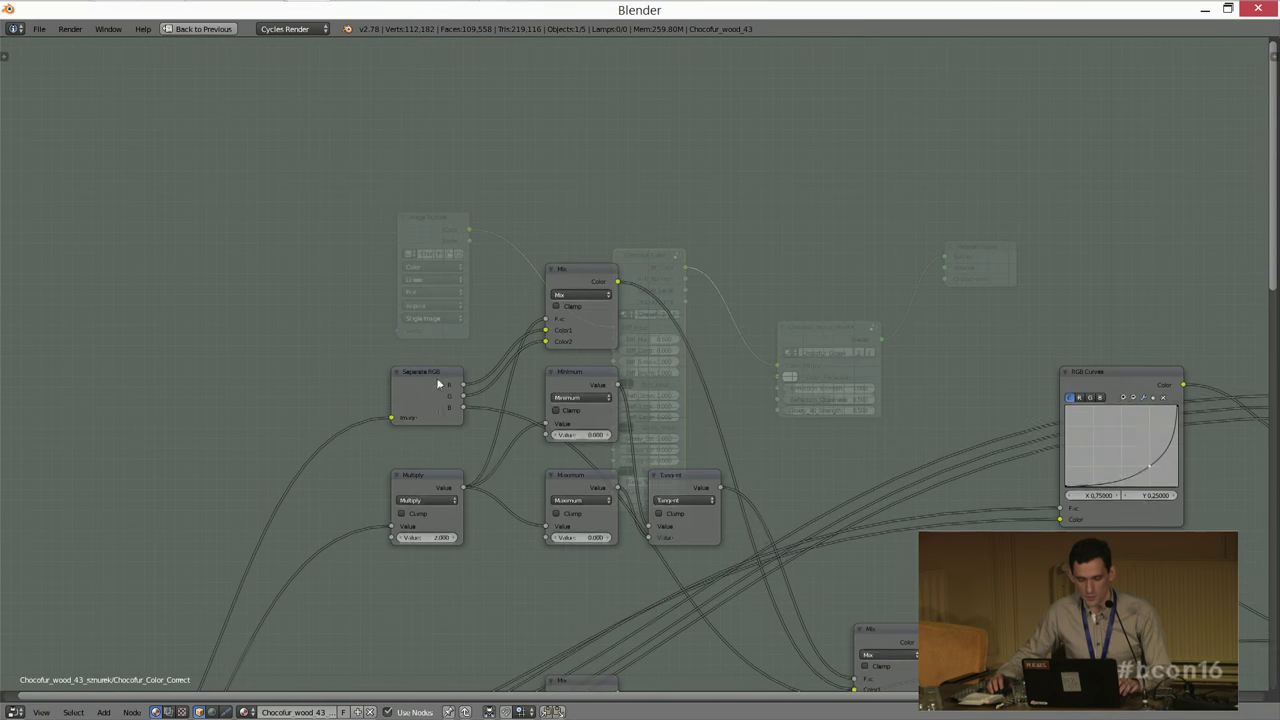
{"action": "scroll", "coordinate": [453, 391], "scroll_direction": "up", "scroll_amount": 1}
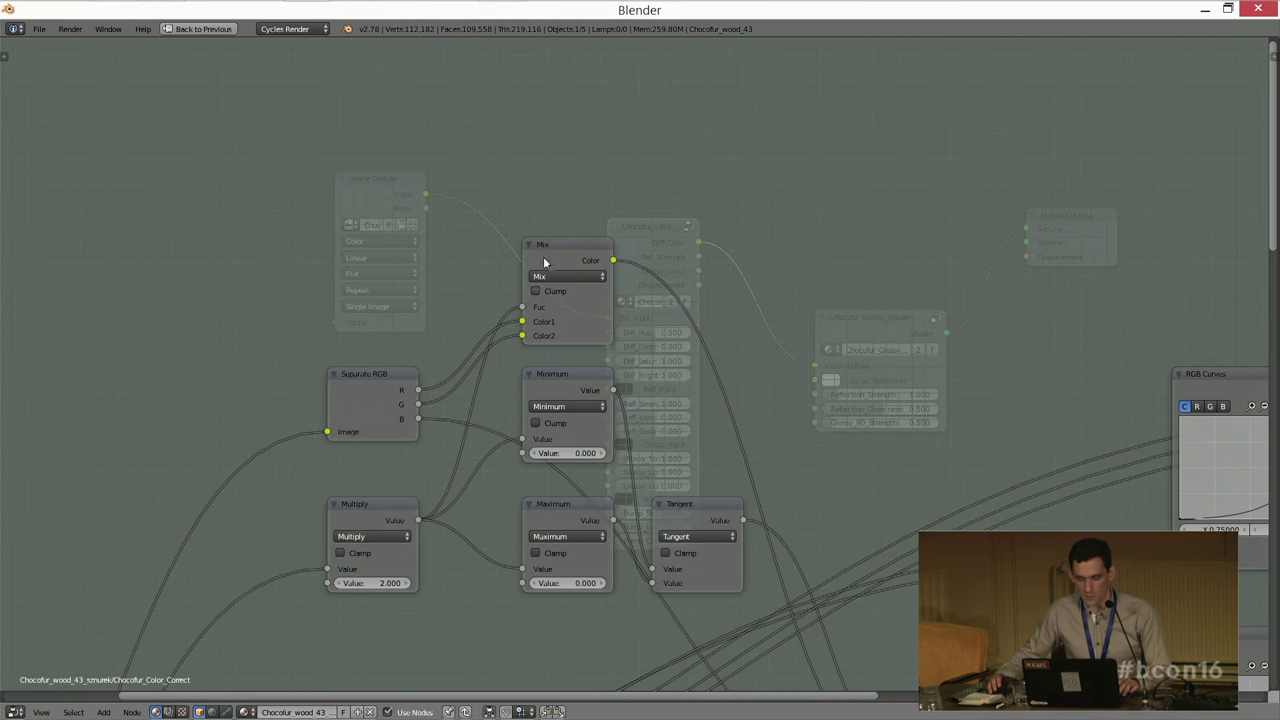
{"action": "middle_click_drag", "start_coordinate": [775, 457], "coordinate": [718, 295]}
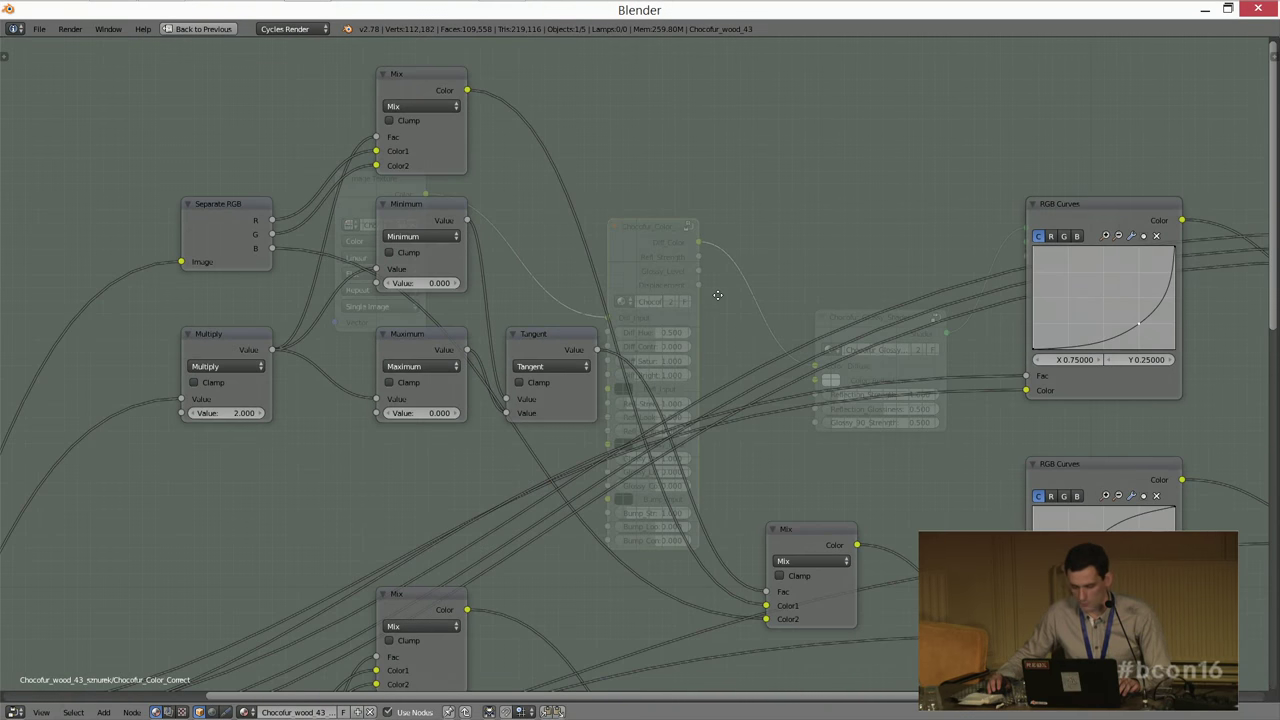
{"action": "scroll", "coordinate": [710, 411], "scroll_direction": "down", "scroll_amount": 1}
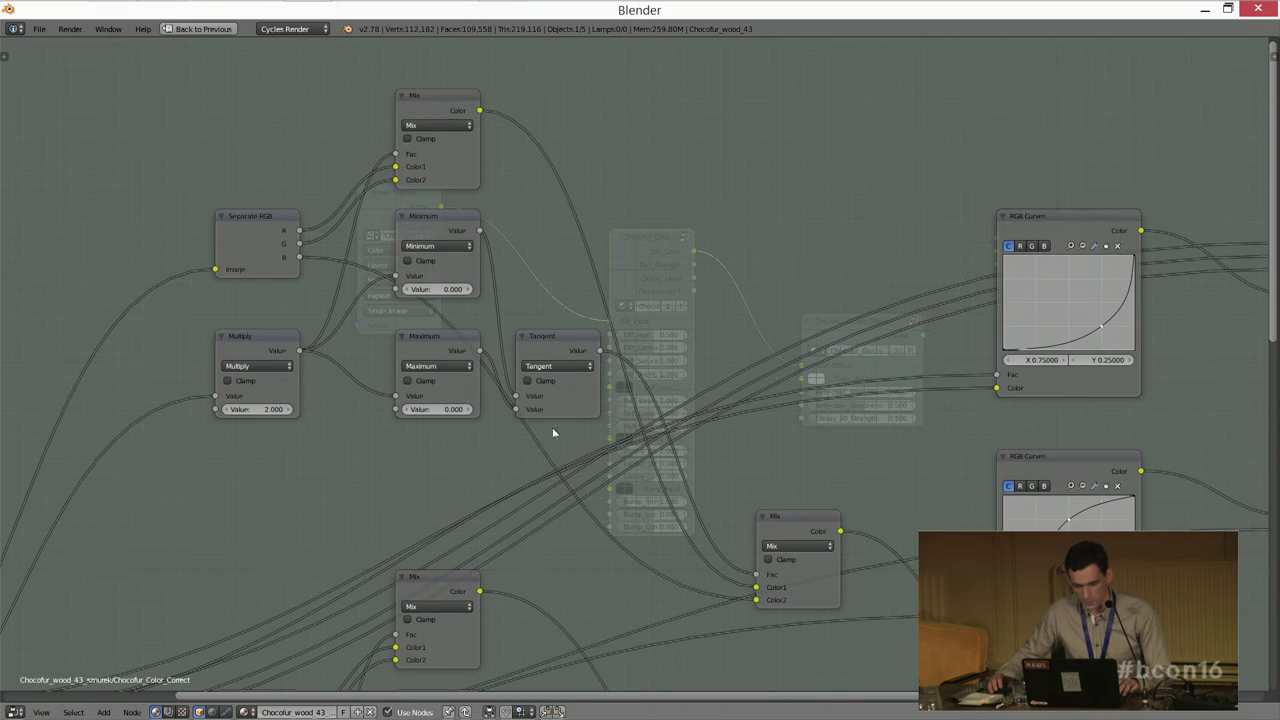
{"action": "middle_click_drag", "start_coordinate": [525, 503], "coordinate": [735, 353]}
{"action": "key", "text": "Tab"}
{"action": "scroll", "coordinate": [534, 443], "scroll_direction": "up", "scroll_amount": 3}
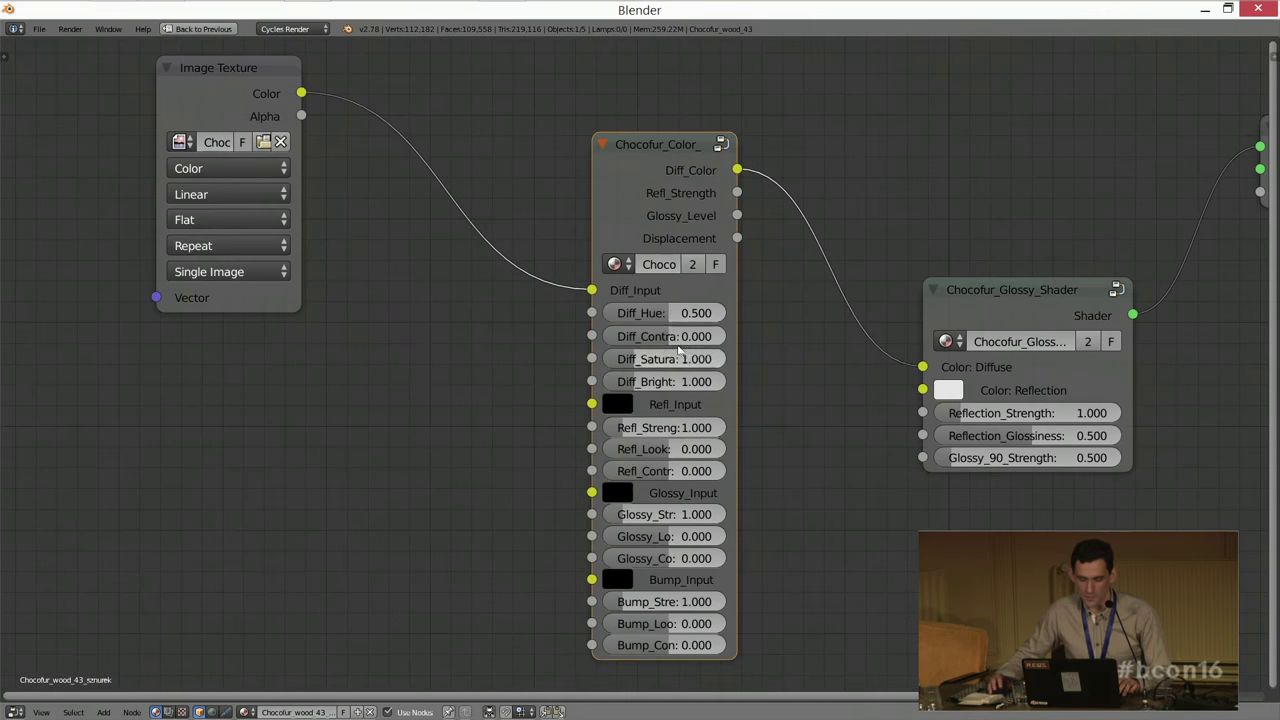
Step: Widen the Chocofur_Color_Correct node until its input labels are fully readable, then frame all nodes
{"action": "scroll", "coordinate": [634, 437], "scroll_direction": "up", "scroll_amount": 1}
{"action": "left_click_drag", "start_coordinate": [620, 434], "coordinate": [657, 434]}
{"action": "scroll", "coordinate": [634, 541], "scroll_direction": "down", "scroll_amount": 1}
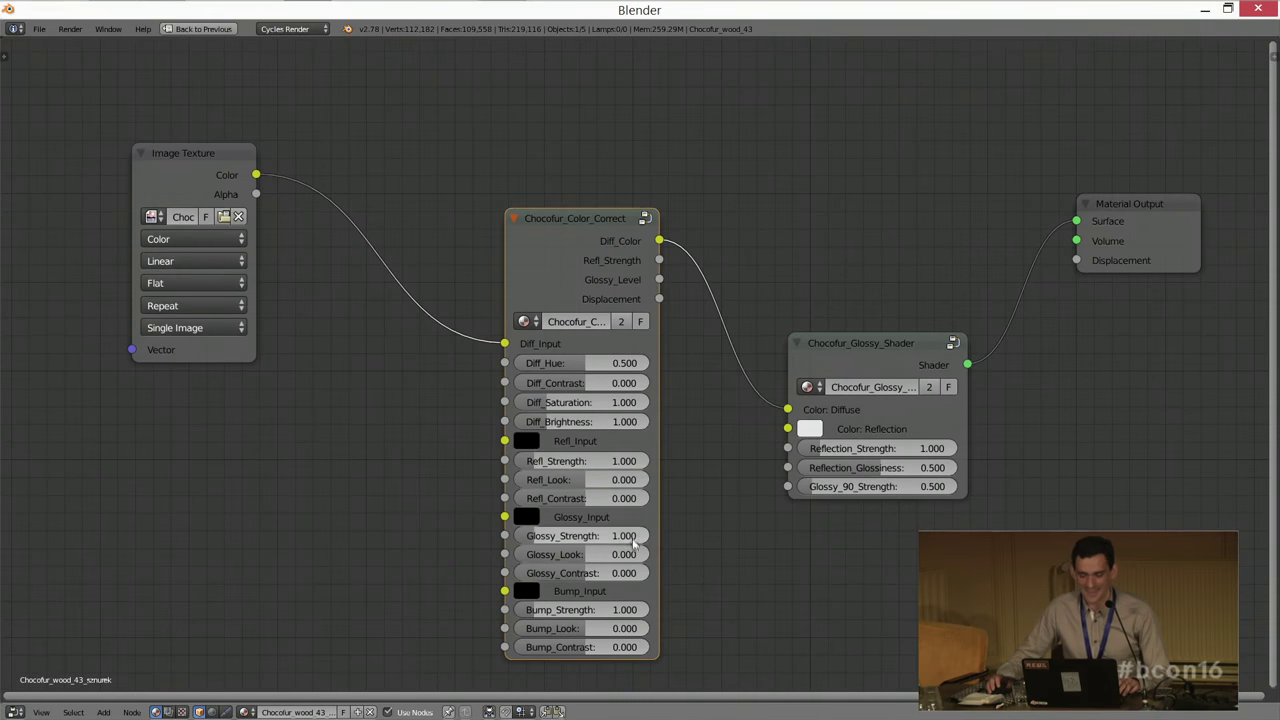
{"action": "middle_click_drag", "start_coordinate": [634, 541], "coordinate": [566, 388]}
{"action": "scroll", "coordinate": [566, 388], "scroll_direction": "up", "scroll_amount": 2}
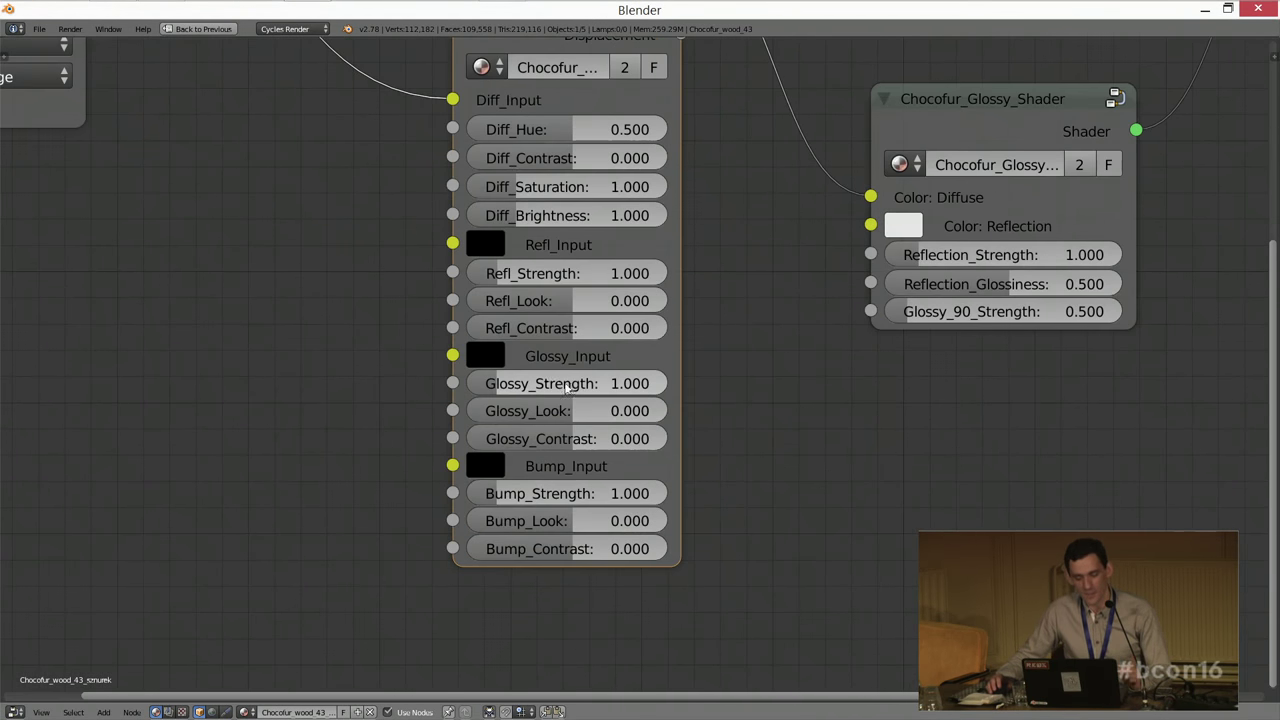
{"action": "middle_click_drag", "start_coordinate": [672, 426], "coordinate": [674, 446]}
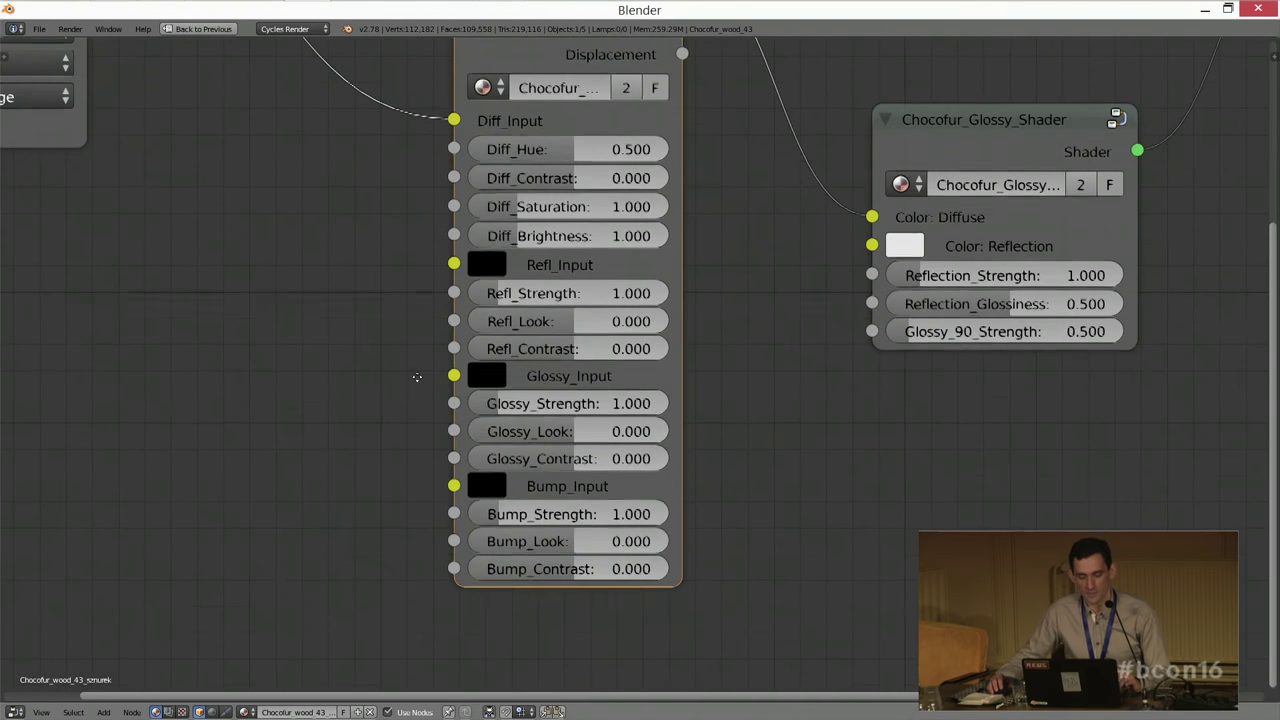
{"action": "scroll", "coordinate": [384, 419], "scroll_direction": "down", "scroll_amount": 2}
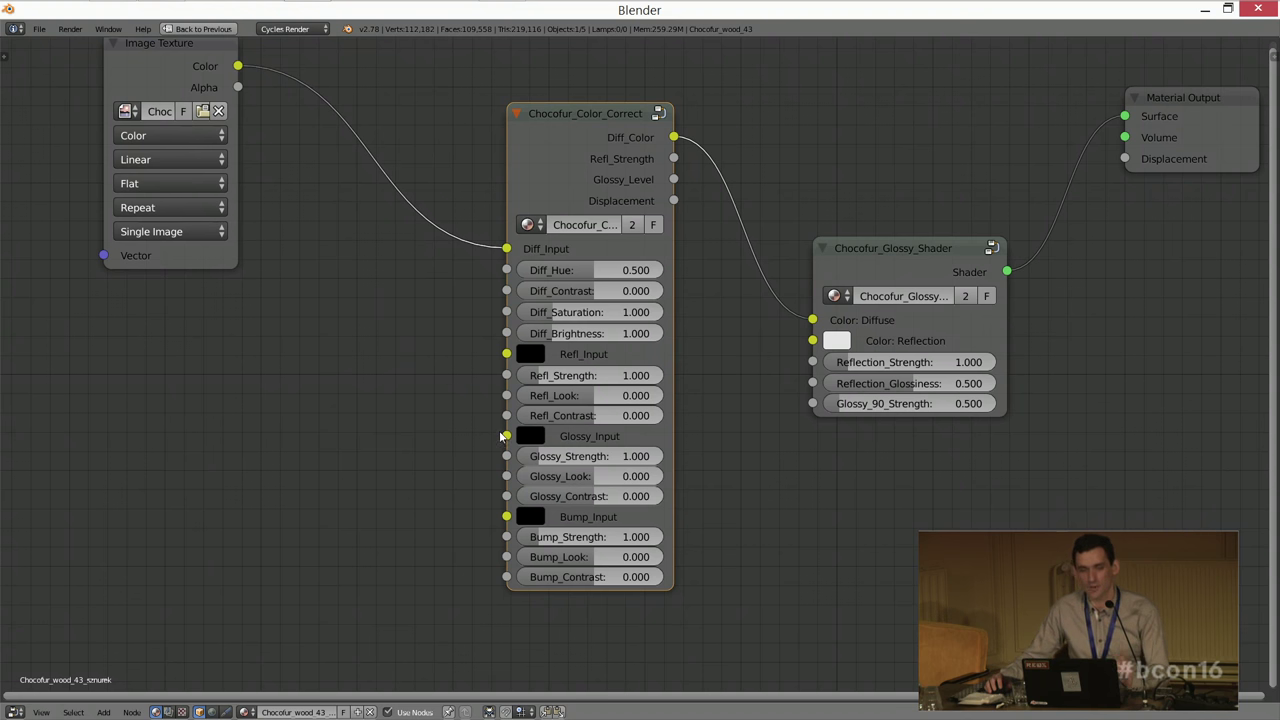
{"action": "left_click_drag", "start_coordinate": [497, 437], "coordinate": [496, 410]}
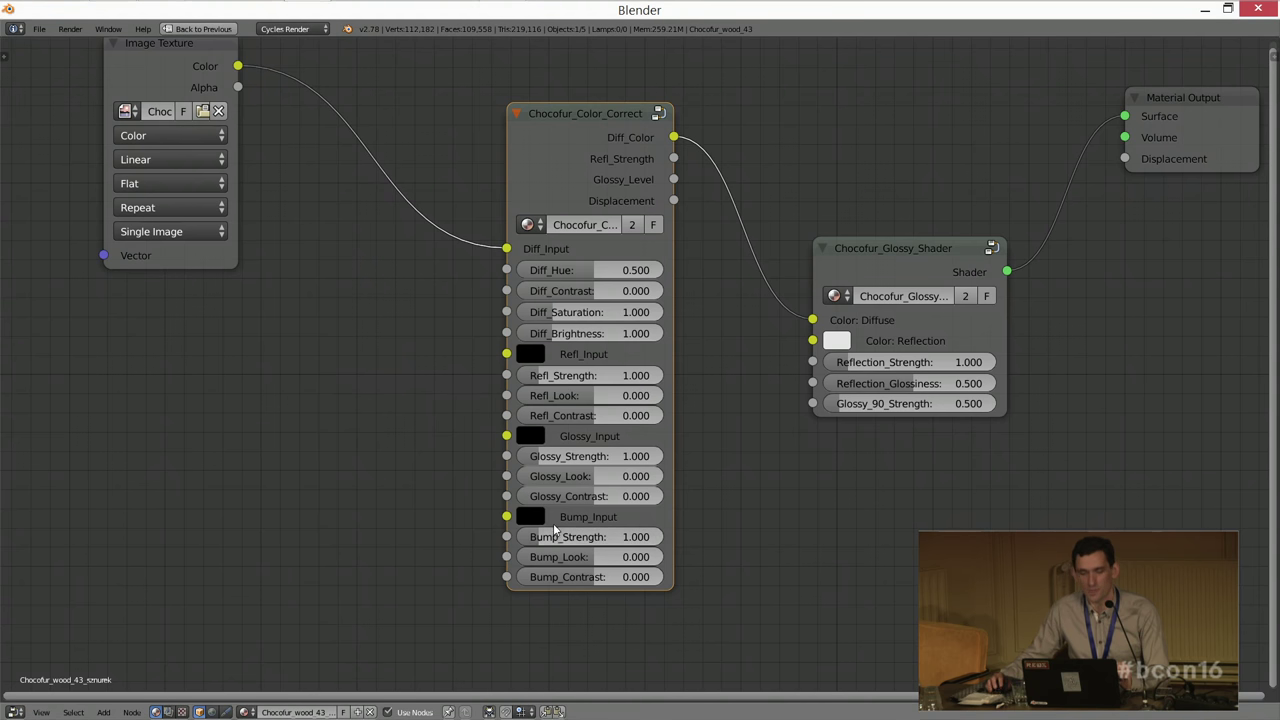
{"action": "key", "text": "Home"}
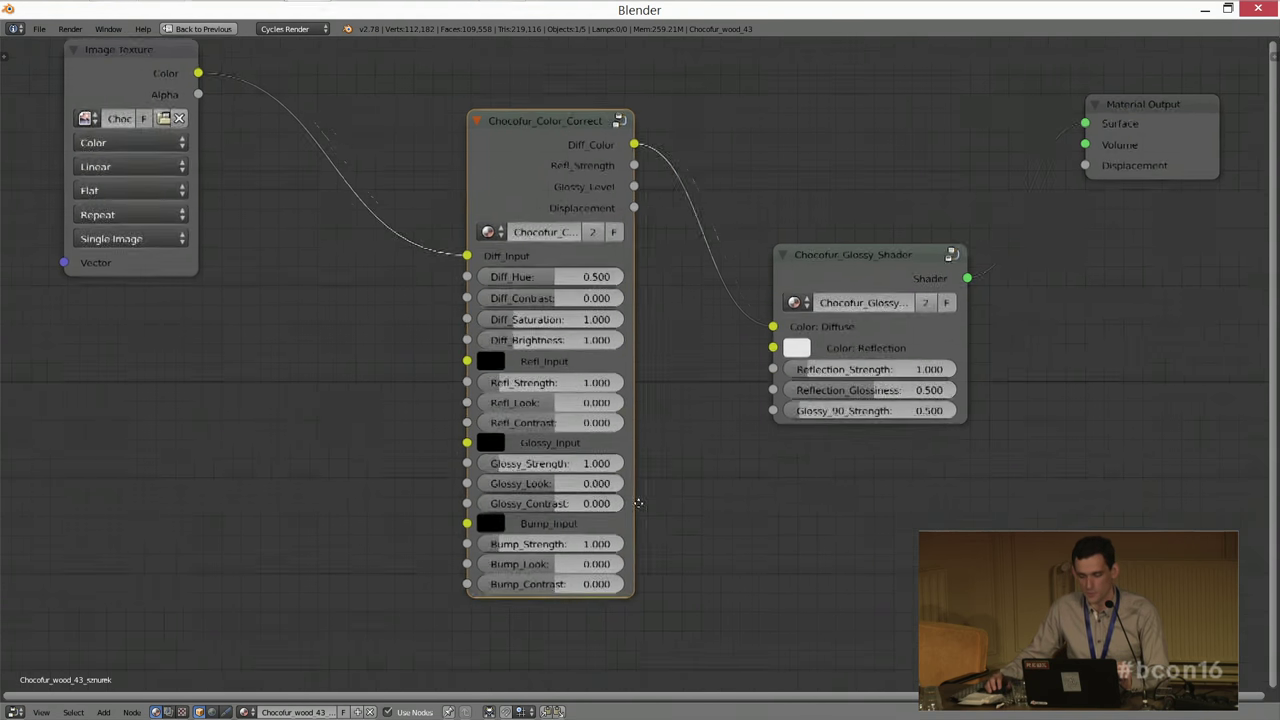
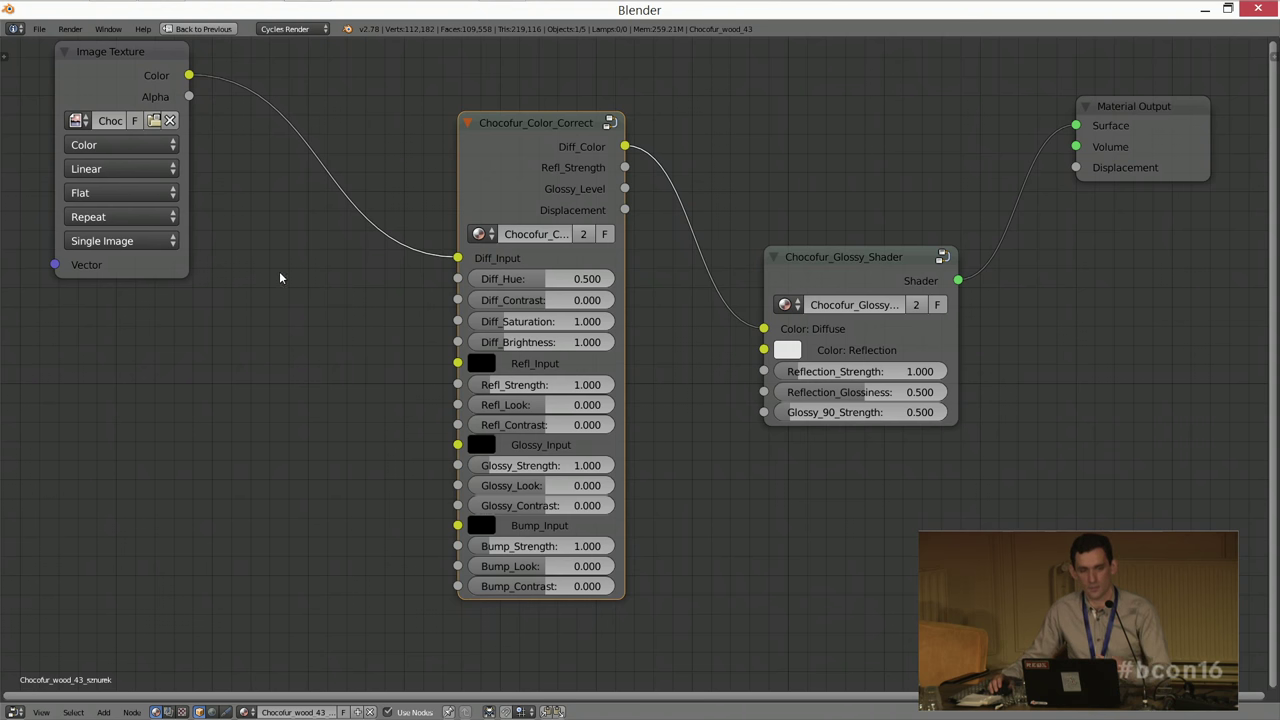
Step: Look inside the Chocofur_Color_Correct node group, then return to the material tree
{"action": "scroll", "coordinate": [265, 288], "scroll_direction": "right", "scroll_amount": 3}
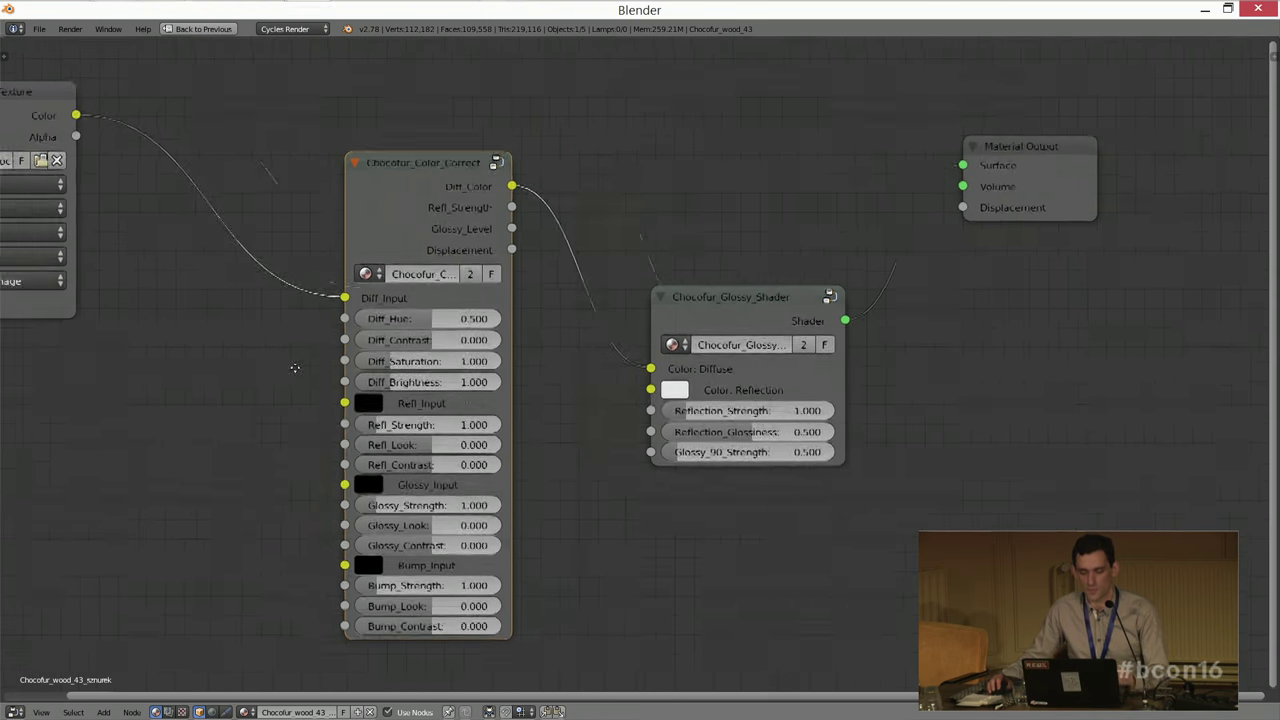
{"action": "scroll", "coordinate": [371, 381], "scroll_direction": "down", "scroll_amount": 2}
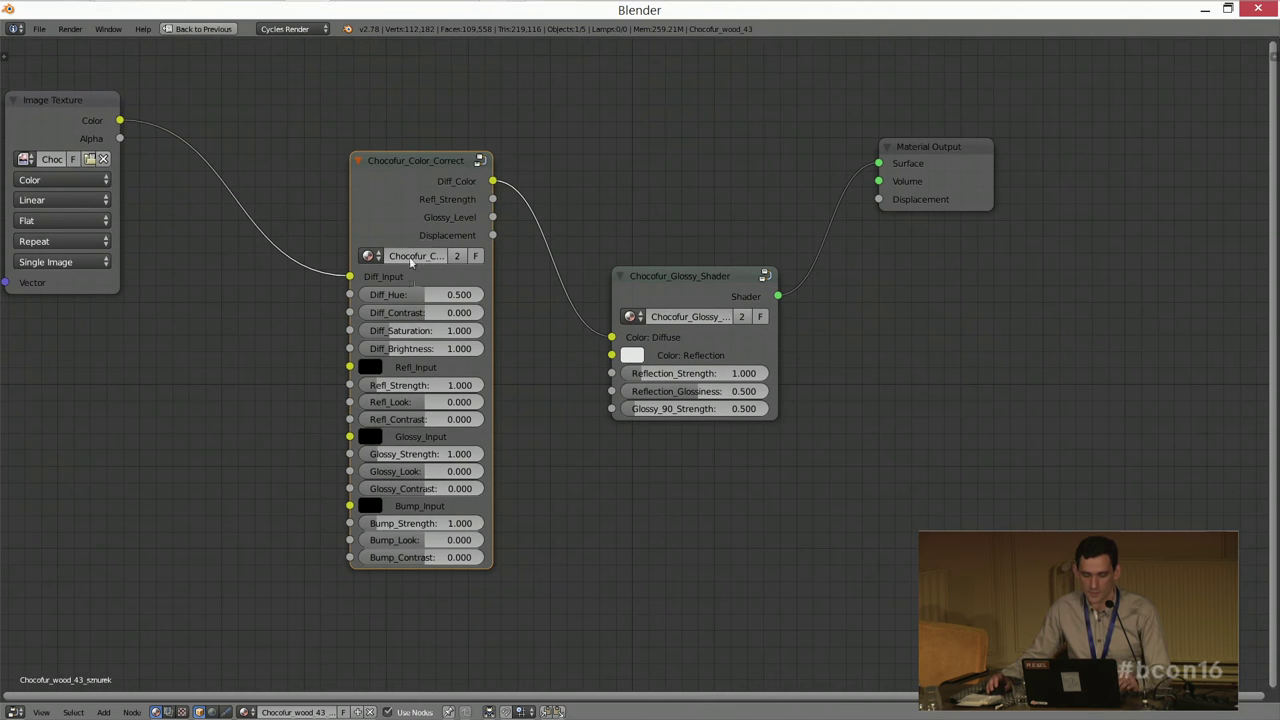
{"action": "key", "text": "Tab"}
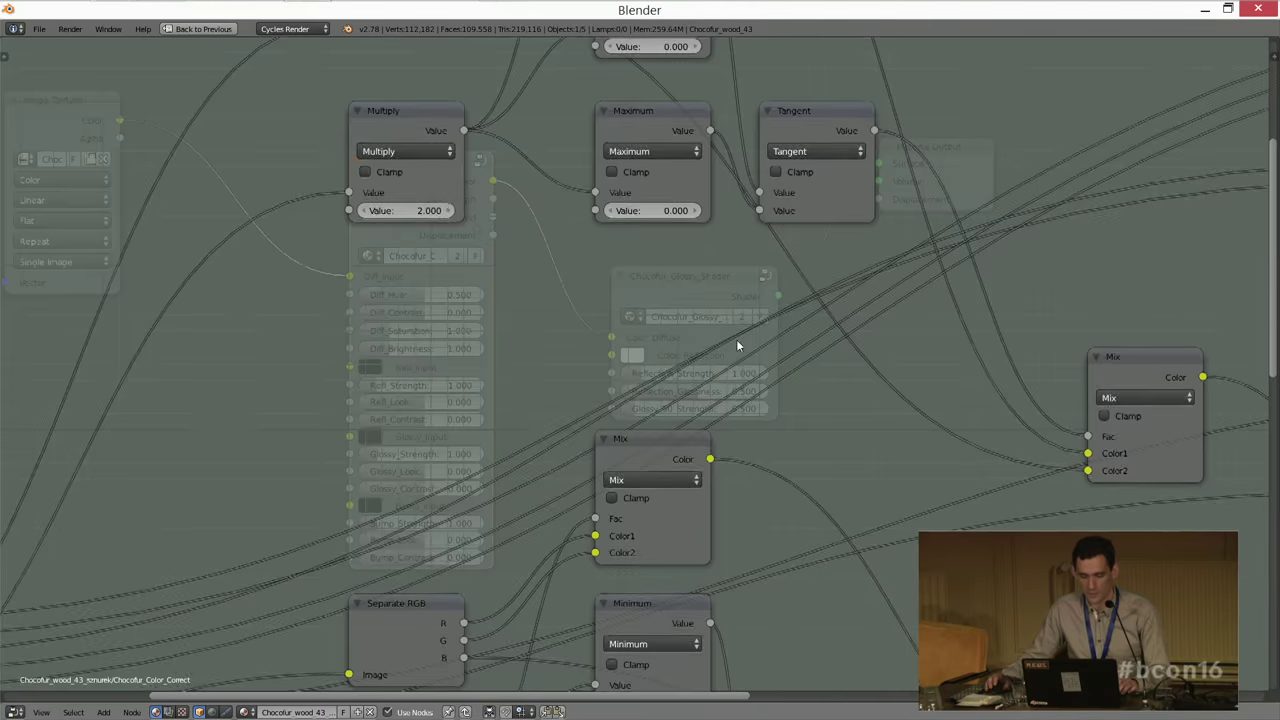
{"action": "key", "text": "Tab"}
{"action": "scroll", "coordinate": [443, 497], "scroll_direction": "up", "scroll_amount": 4}
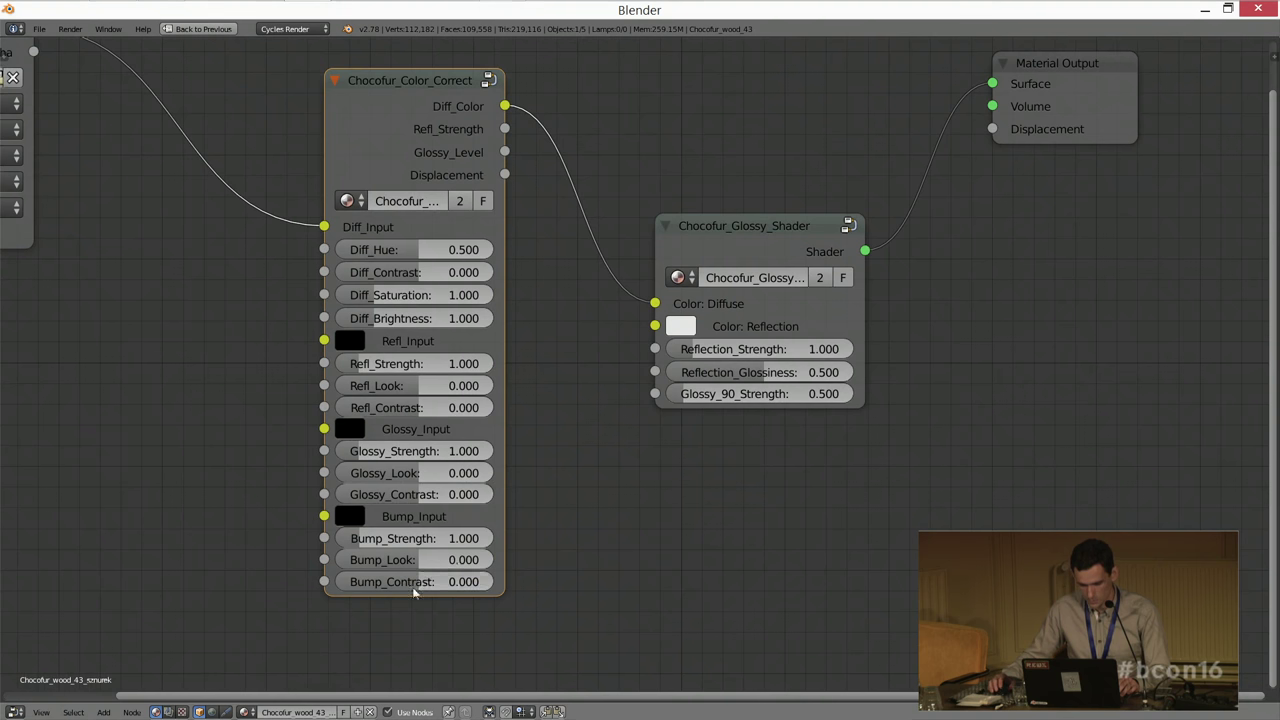
Step: Try a Glossy_Look value of 1.0, then set Glossy_Look back to 0
{"action": "left_click_drag", "start_coordinate": [409, 478], "coordinate": [473, 473]}
{"action": "left_click", "coordinate": [414, 476]}
{"action": "type", "text": "1.0"}
{"action": "key", "text": "Return"}
{"action": "left_click_drag", "start_coordinate": [414, 476], "coordinate": [444, 477]}
{"action": "left_click", "coordinate": [444, 477]}
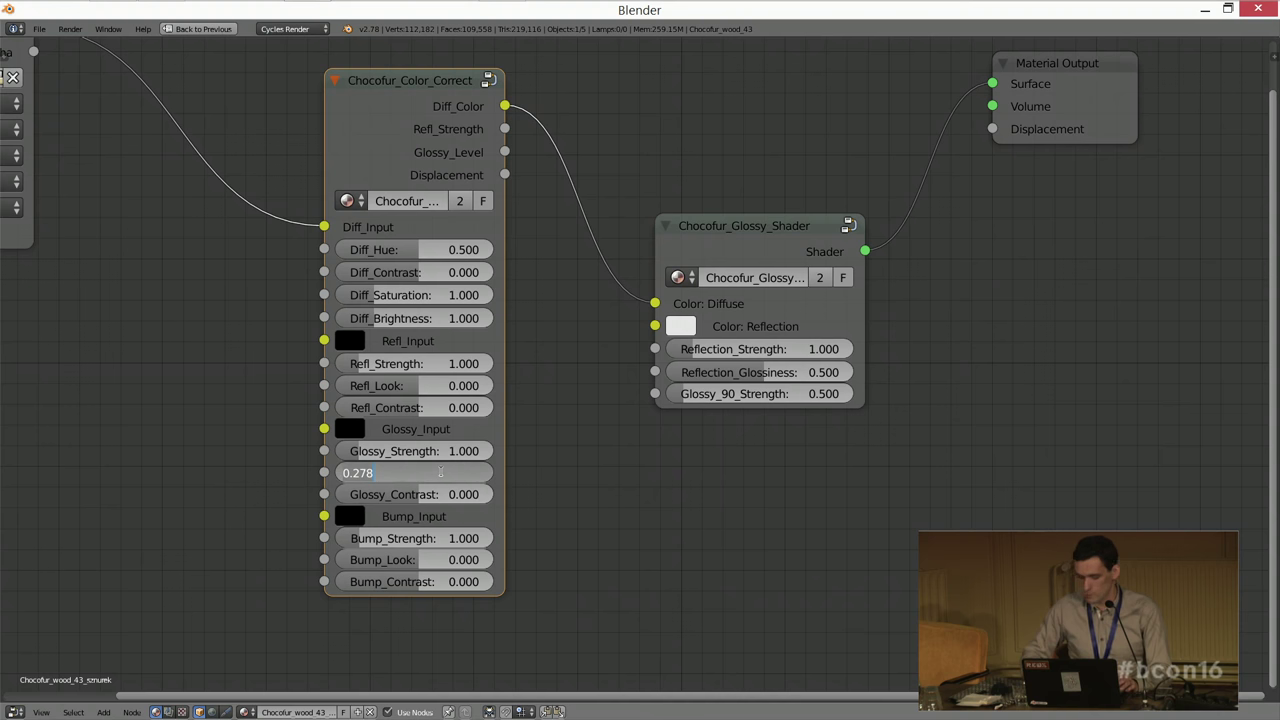
{"action": "type", "text": "0"}
{"action": "key", "text": "Return"}
Step: Move Chocofur_Glossy_Shader beside Color_Correct, set Diff_Hue to 0.48, and restore the full layout
{"action": "scroll", "coordinate": [346, 398], "scroll_direction": "down", "scroll_amount": 2}
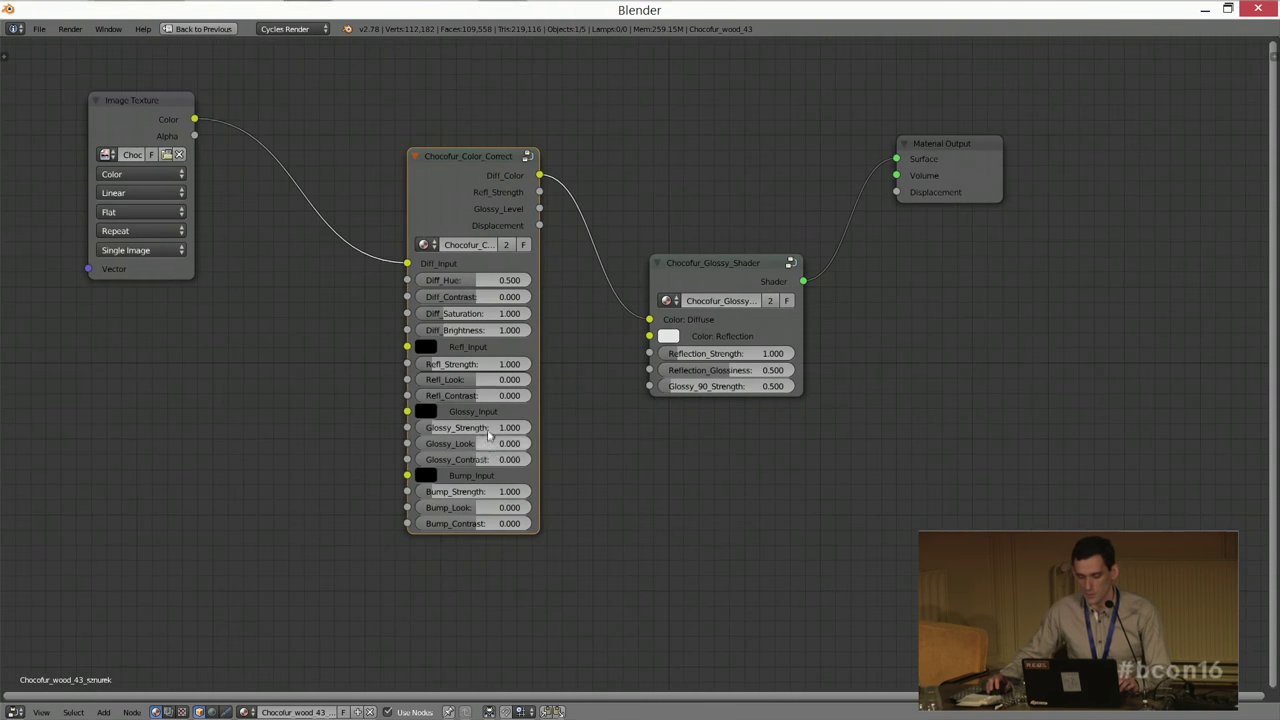
{"action": "middle_click_drag", "start_coordinate": [594, 294], "coordinate": [457, 480]}
{"action": "left_click_drag", "start_coordinate": [597, 338], "coordinate": [577, 212]}
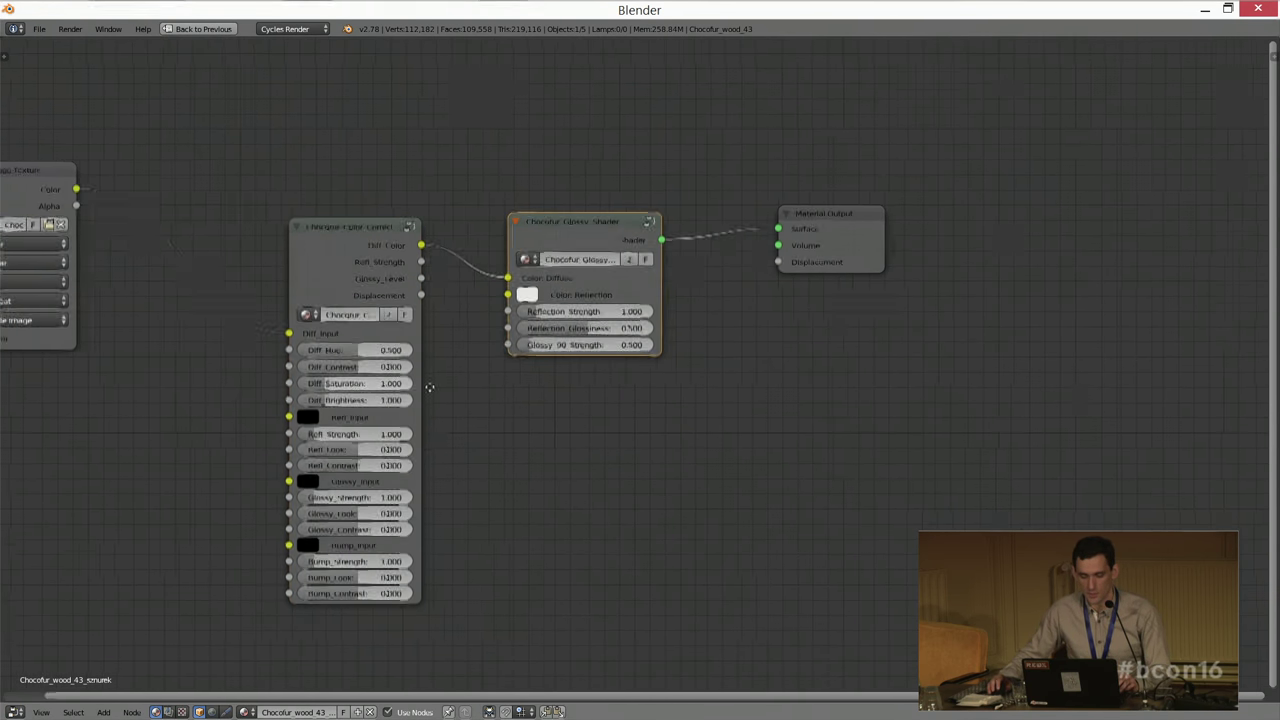
{"action": "scroll", "coordinate": [359, 348], "scroll_direction": "up", "scroll_amount": 1}
{"action": "left_click", "coordinate": [359, 348]}
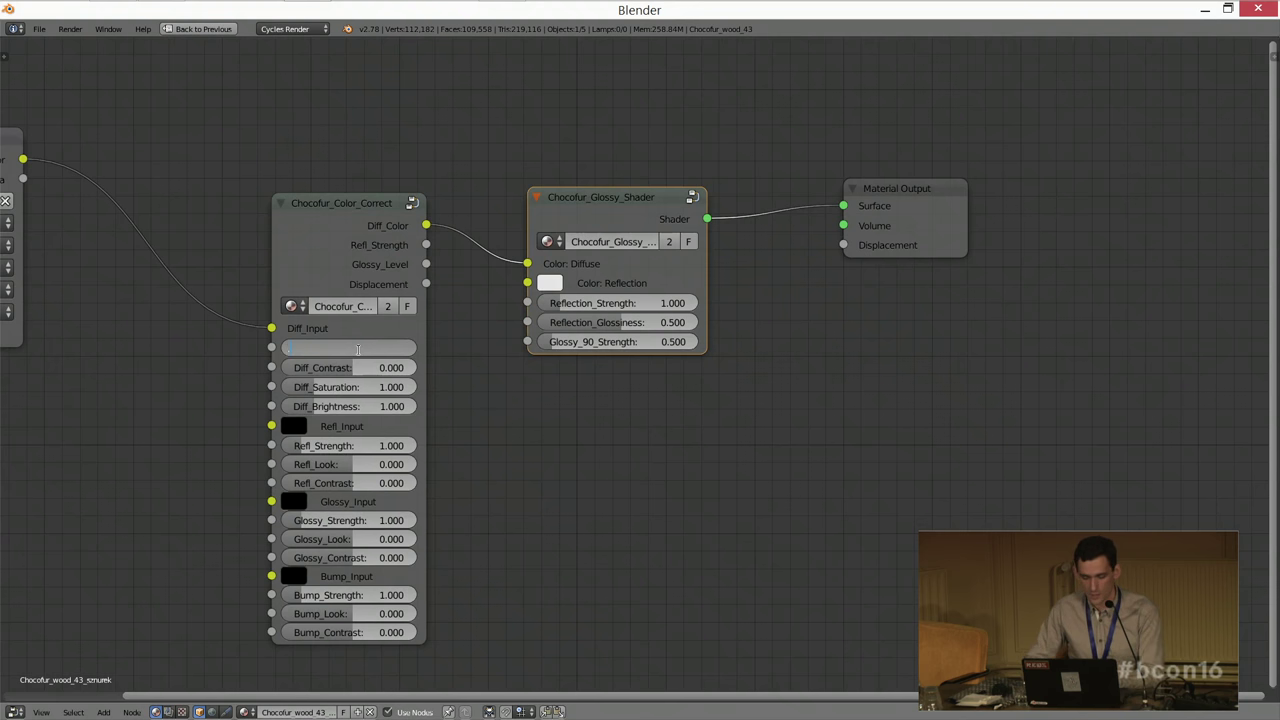
{"action": "type", "text": ".48"}
{"action": "key", "text": "Return"}
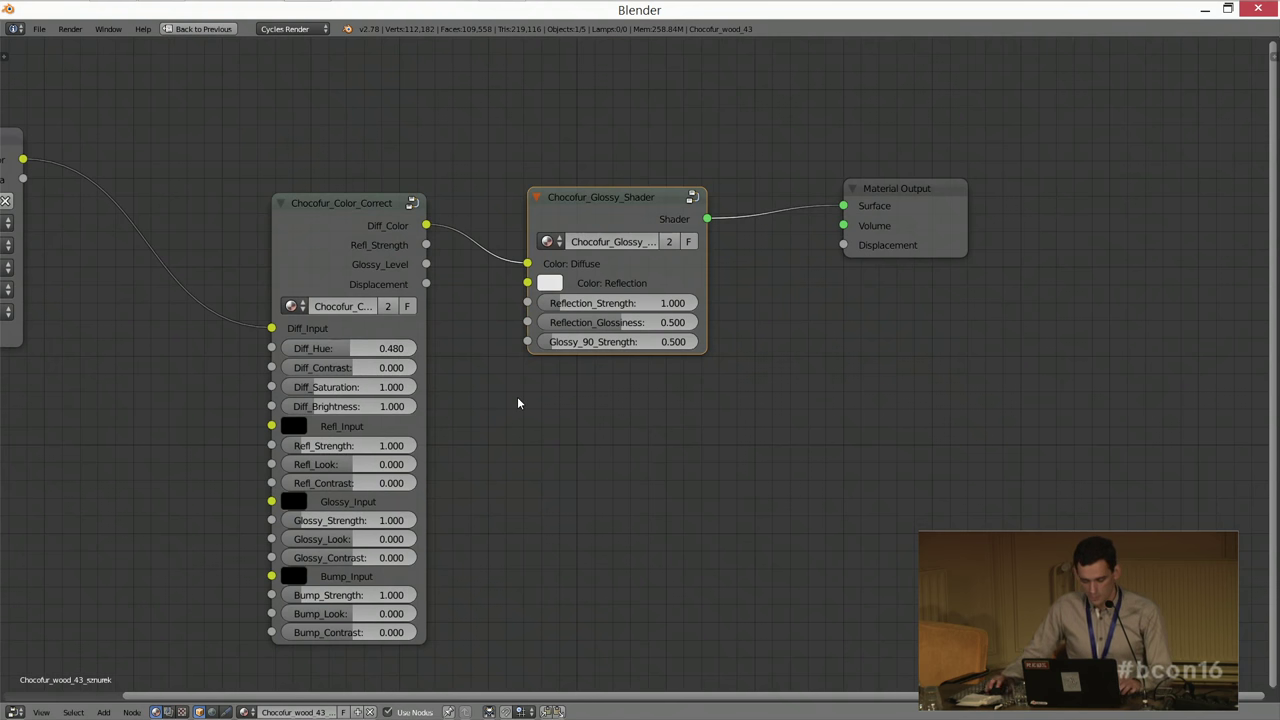
{"action": "key", "text": "ctrl+space"}
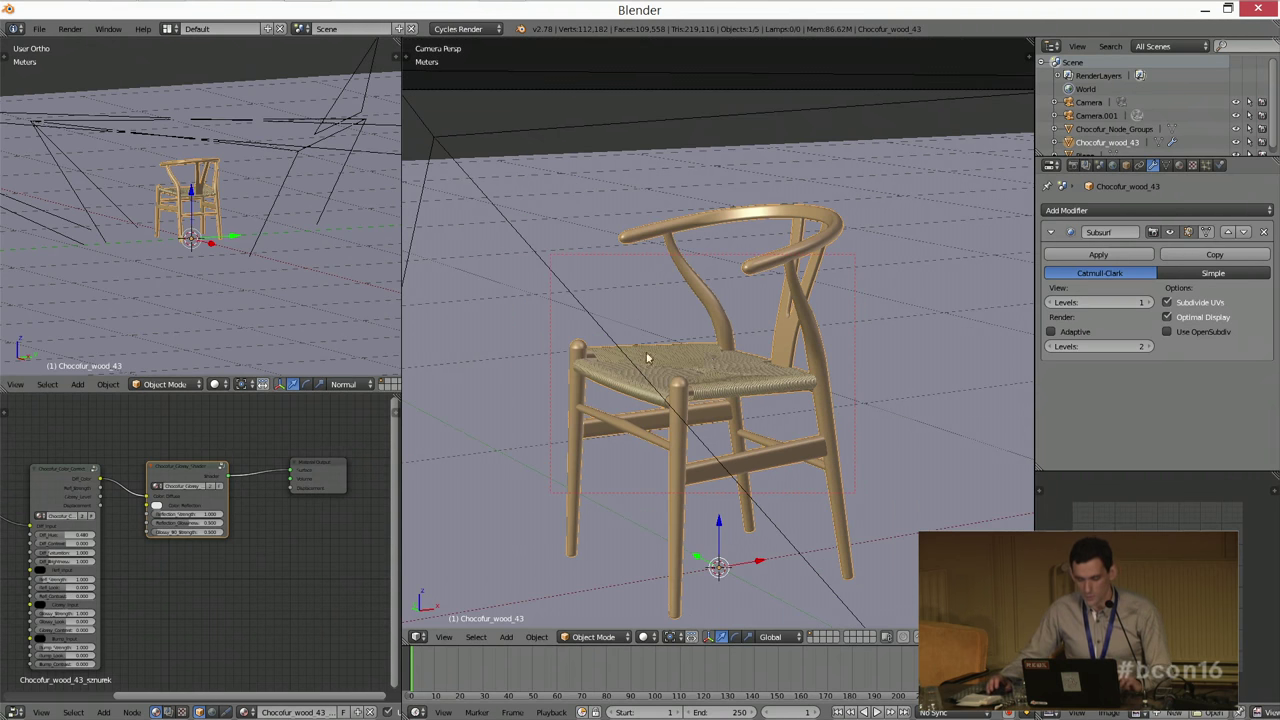
Step: Preview the chair in Cycles rendered shading, then return to solid shading
{"action": "key", "text": "shift+z"}
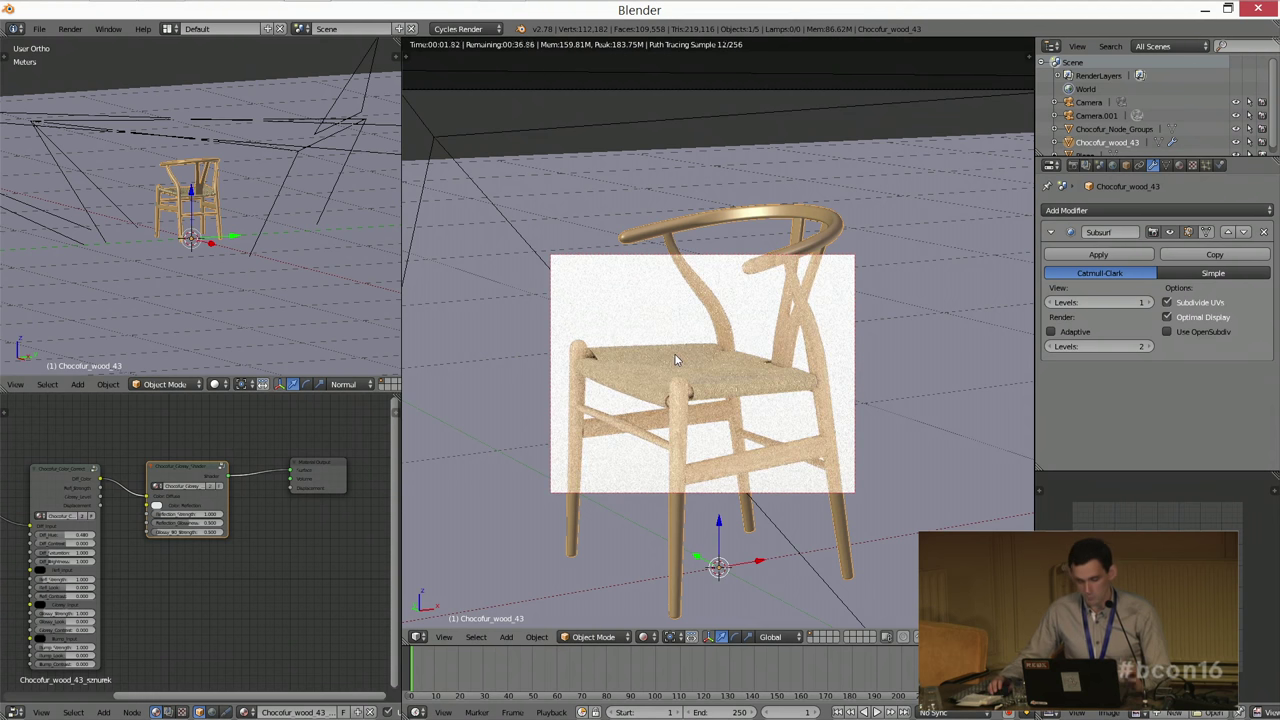
{"action": "scroll", "coordinate": [675, 360], "scroll_direction": "down", "scroll_amount": 5}
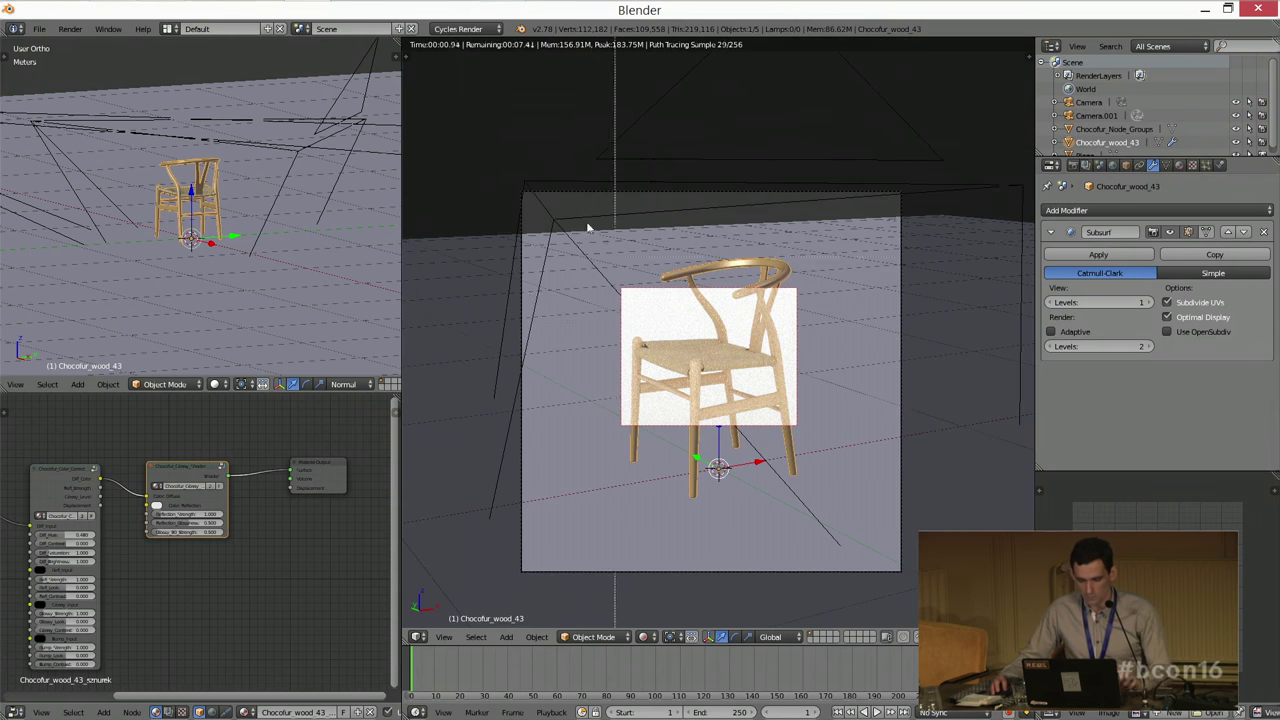
{"action": "key", "text": "shift+z"}
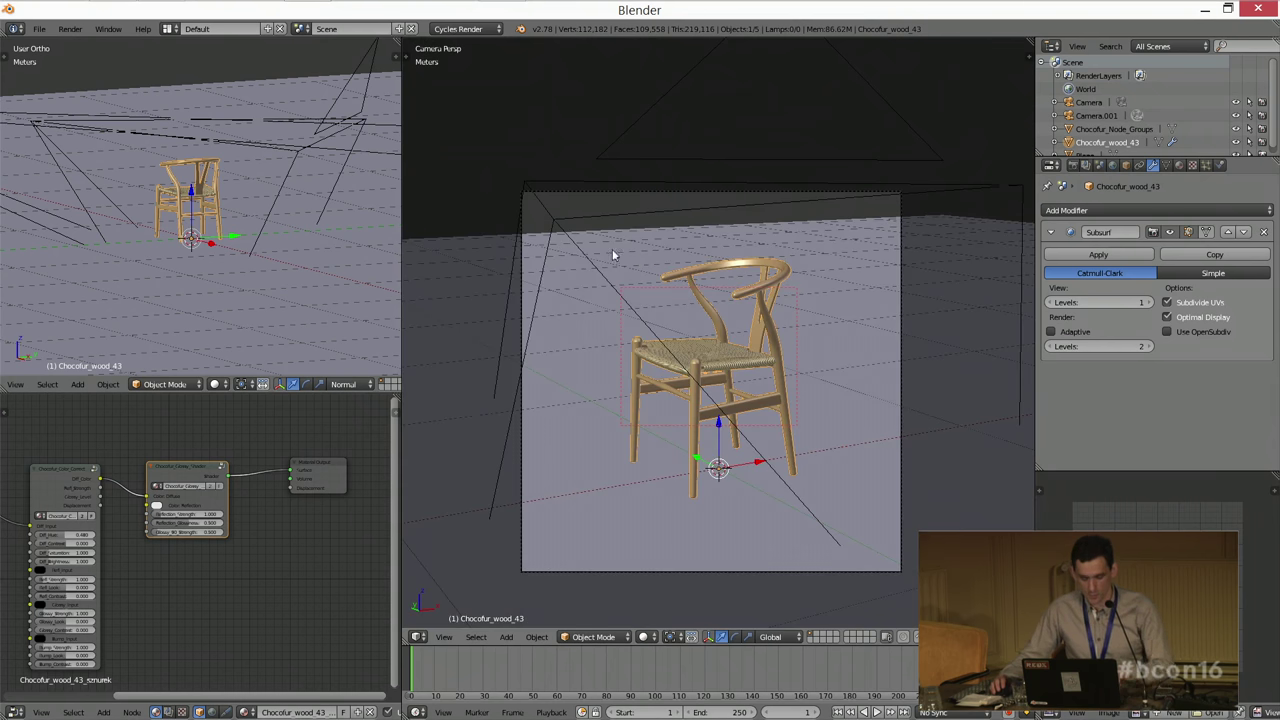
Step: Set the render resolution scale to 75% in the render settings
{"action": "left_click", "coordinate": [1075, 165]}
{"action": "scroll", "coordinate": [1105, 340], "scroll_direction": "up", "scroll_amount": 5}
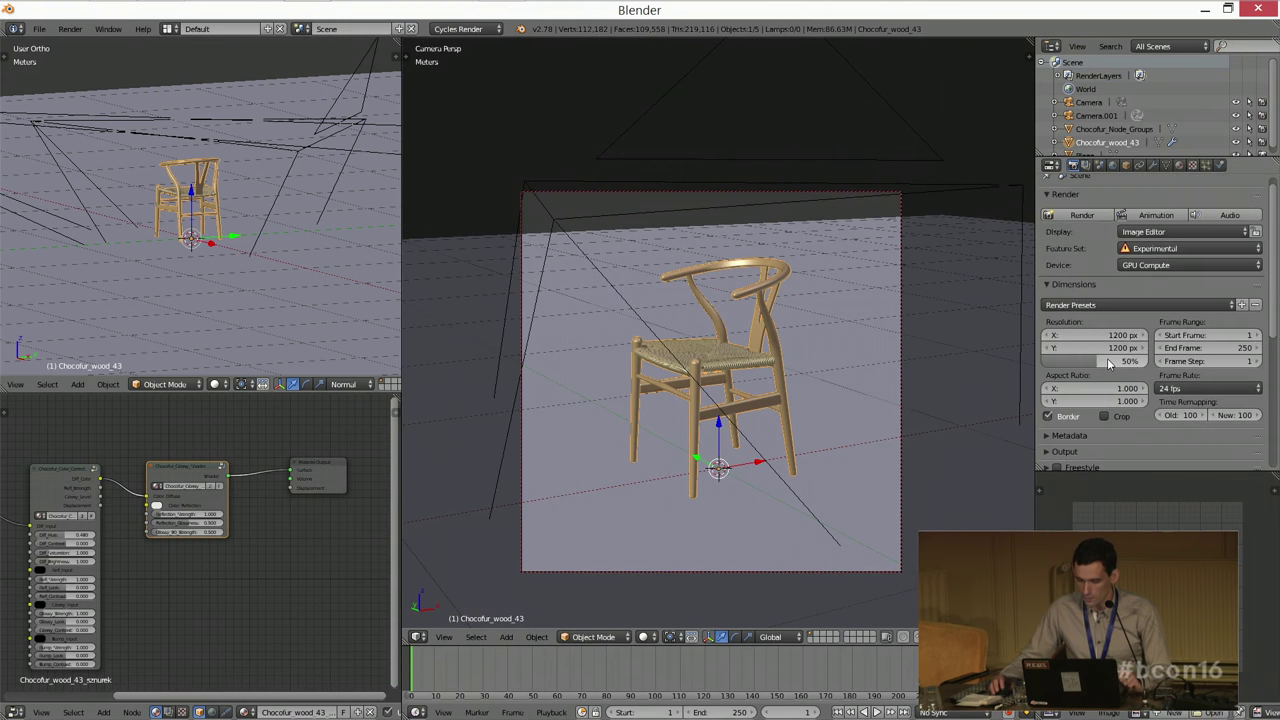
{"action": "left_click", "coordinate": [1108, 362]}
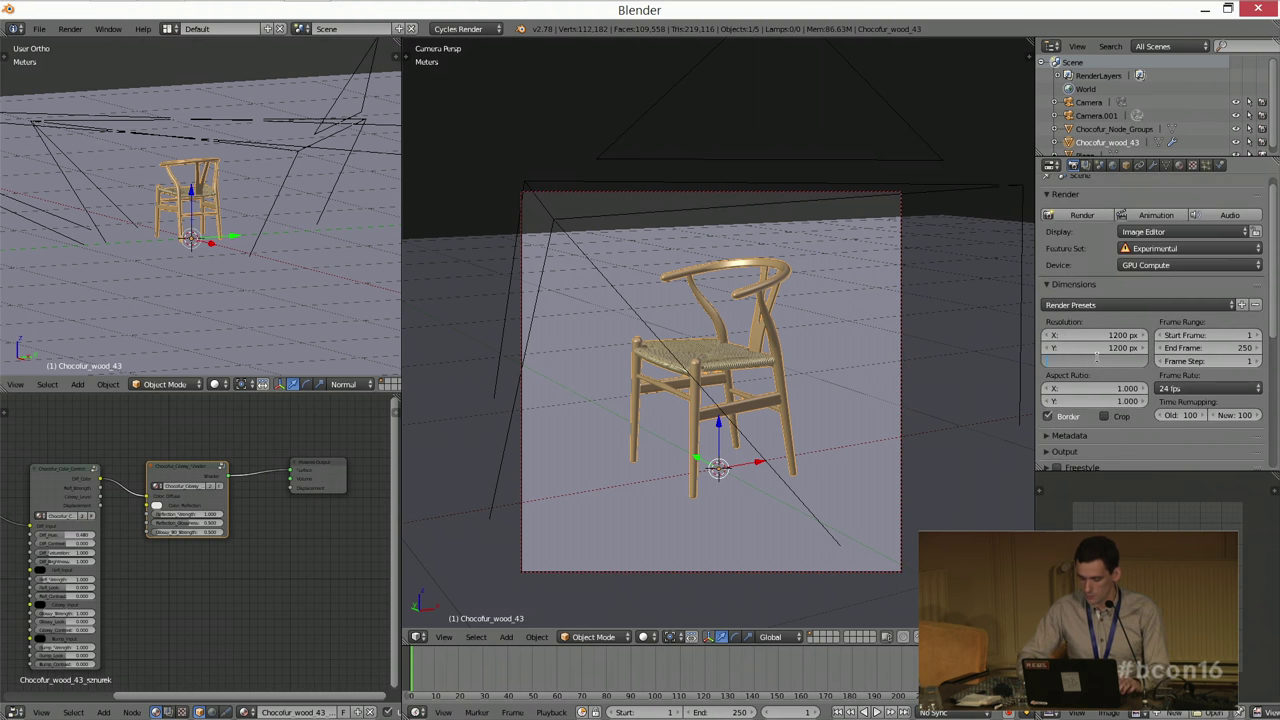
{"action": "type", "text": "75"}
{"action": "key", "text": "Return"}
Step: Check the Performance settings, then start the final F12 render and view it full screen
{"action": "scroll", "coordinate": [1120, 413], "scroll_direction": "down", "scroll_amount": 6}
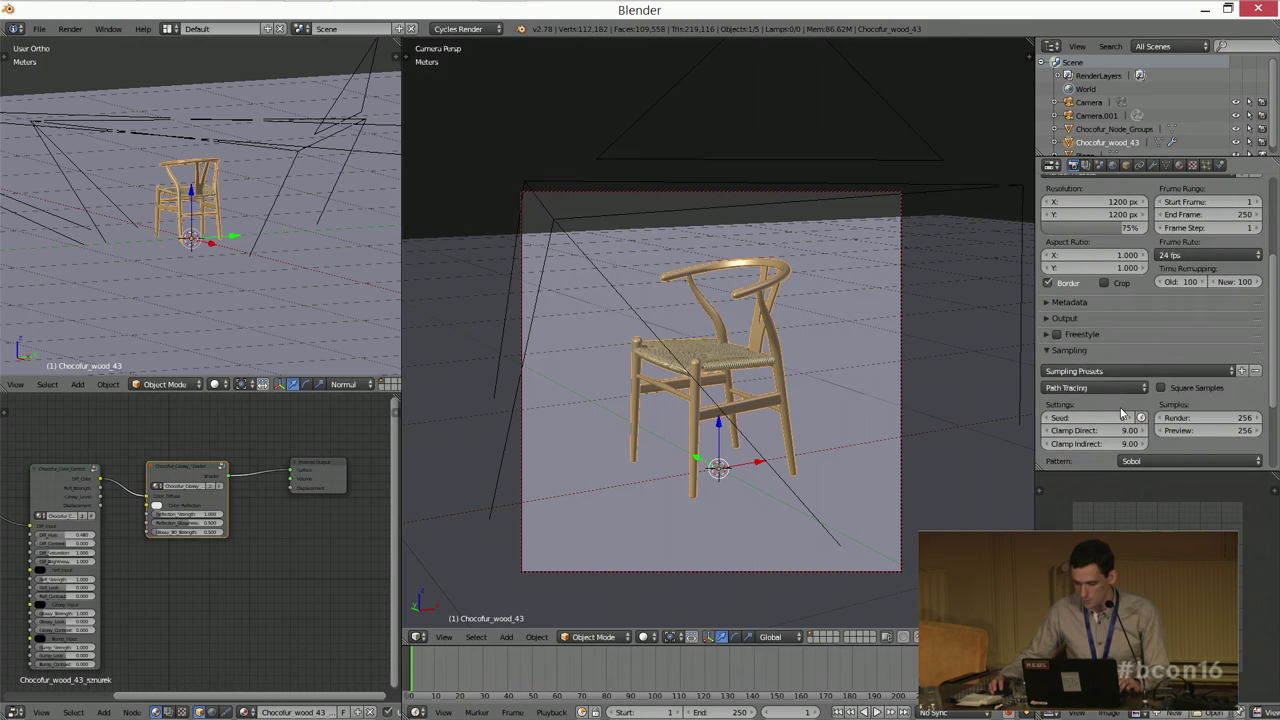
{"action": "scroll", "coordinate": [1120, 413], "scroll_direction": "down", "scroll_amount": 1}
{"action": "left_click", "coordinate": [1052, 429]}
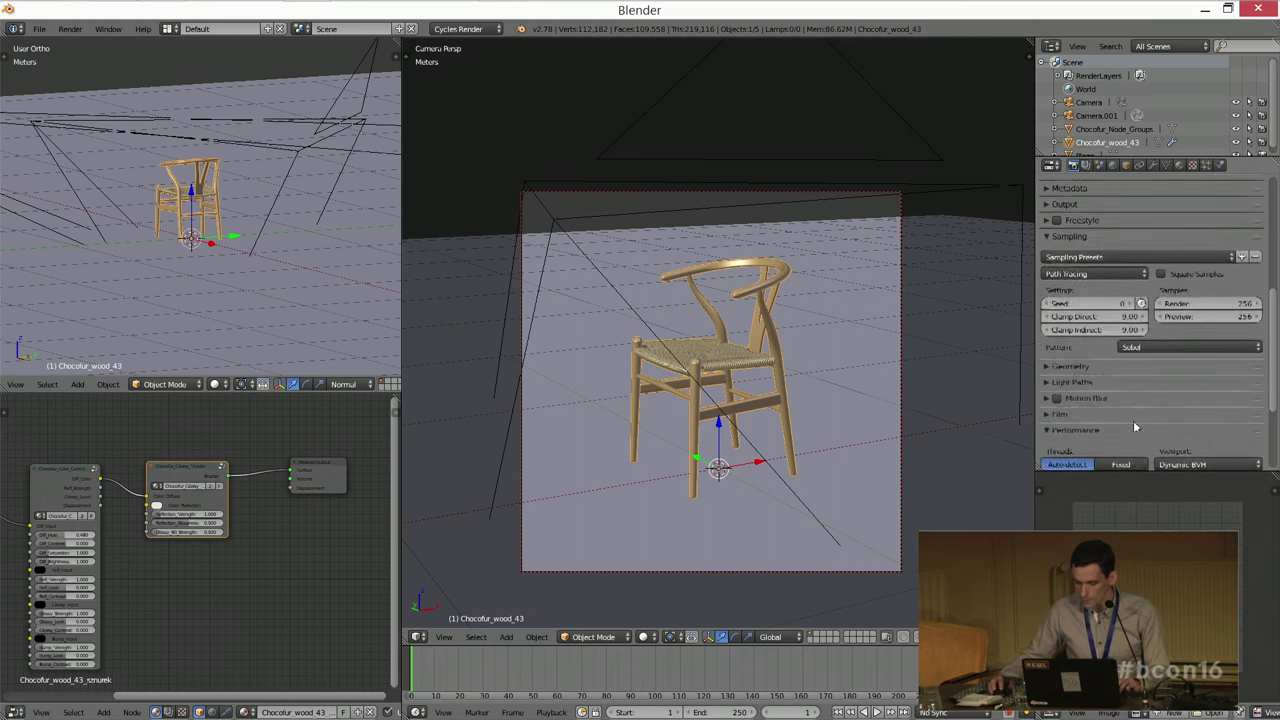
{"action": "scroll", "coordinate": [1075, 415], "scroll_direction": "down", "scroll_amount": 3}
{"action": "left_click", "coordinate": [1066, 300]}
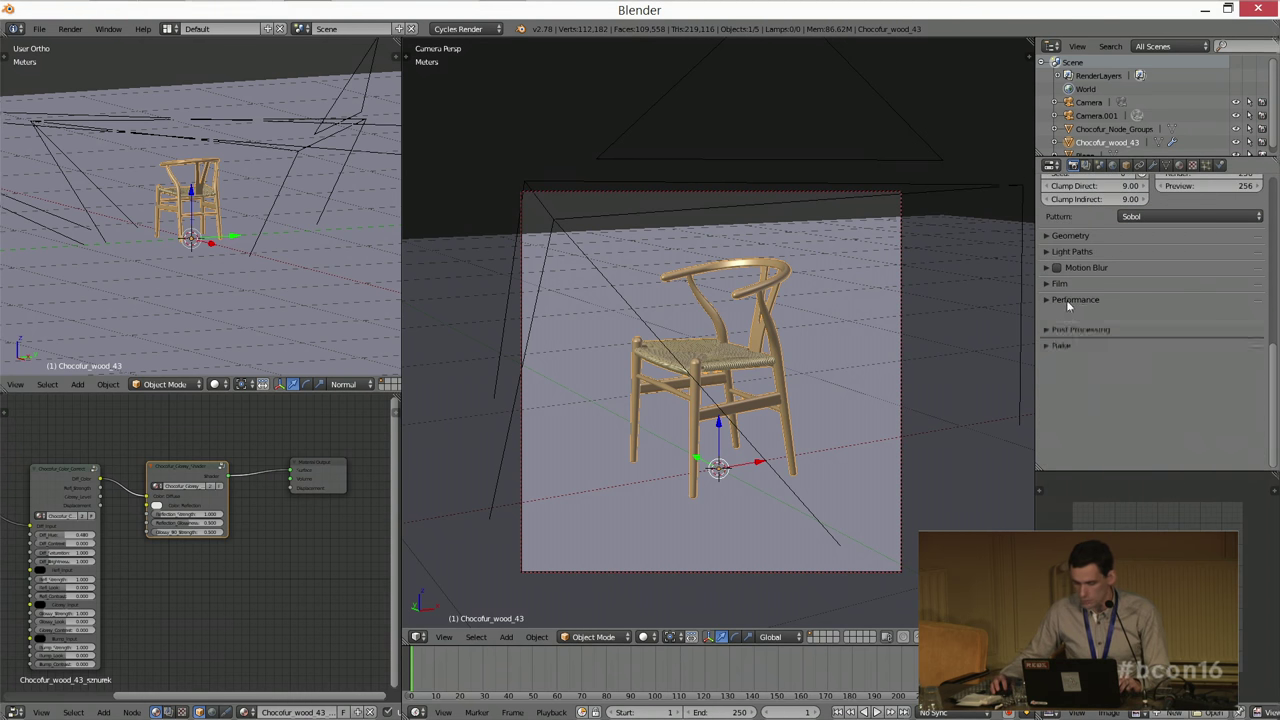
{"action": "key", "text": "F12"}
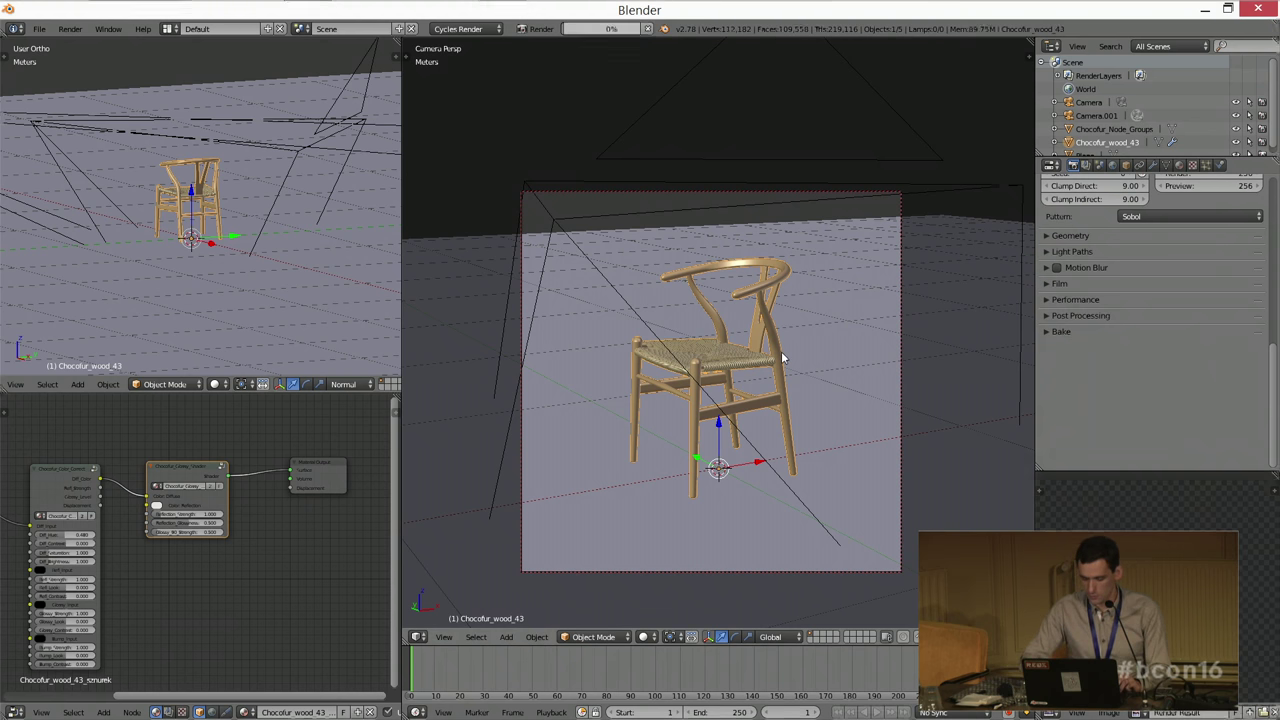
{"action": "key", "text": "ctrl+Up"}
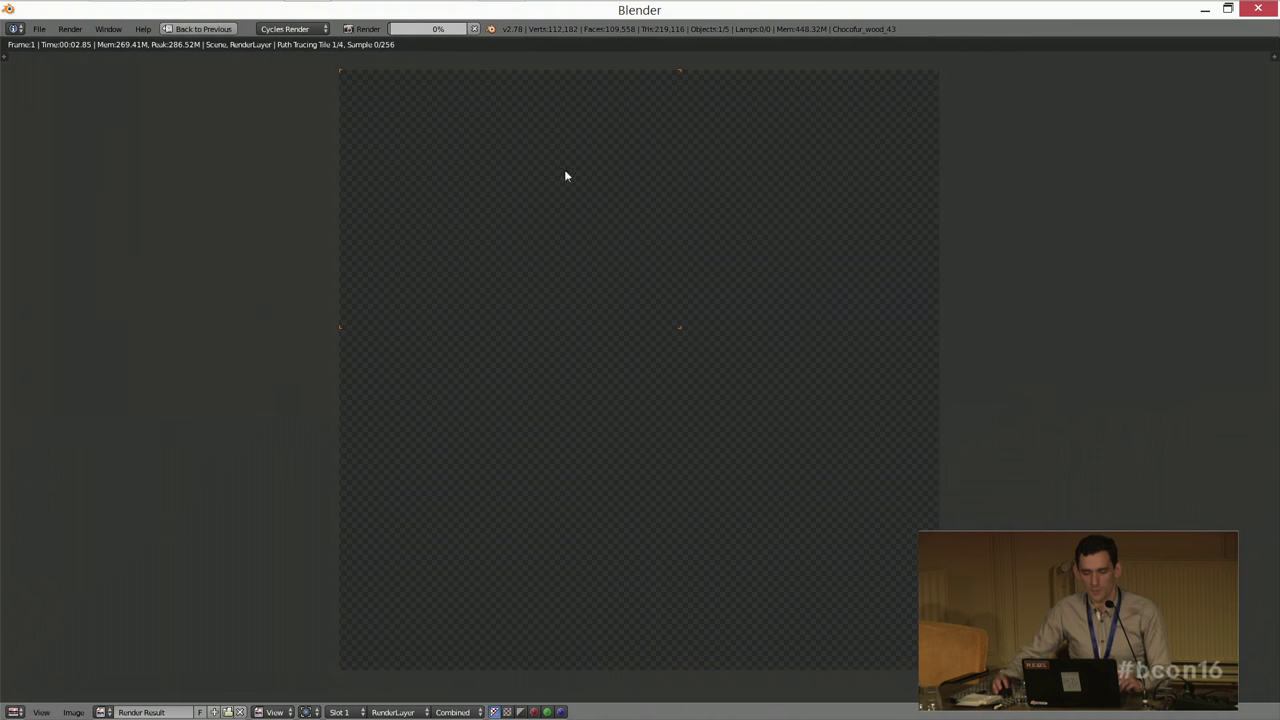
Step: Cancel and restart the F12 chair render, then switch to the BCON16 File Explorer window
{"action": "key", "text": "Escape"}
{"action": "key", "text": "ctrl+Up"}
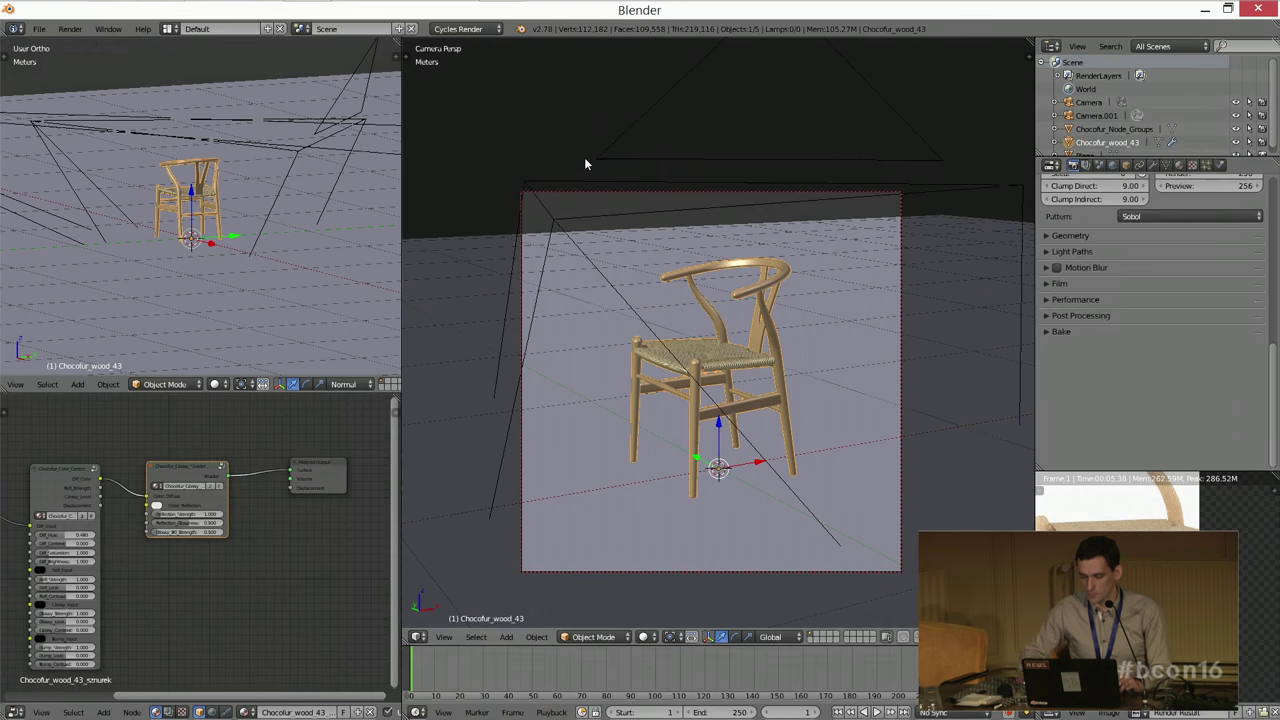
{"action": "scroll", "coordinate": [1122, 431], "scroll_direction": "down", "scroll_amount": 3}
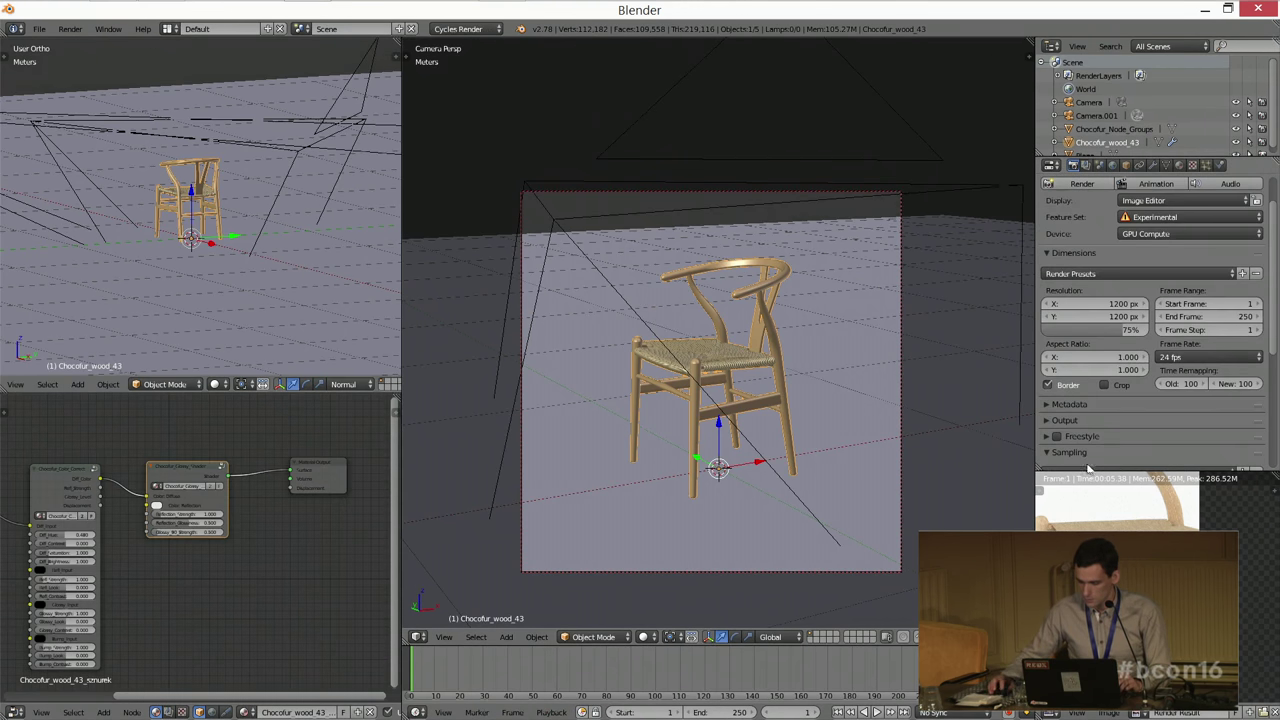
{"action": "scroll", "coordinate": [1090, 468], "scroll_direction": "down", "scroll_amount": 4}
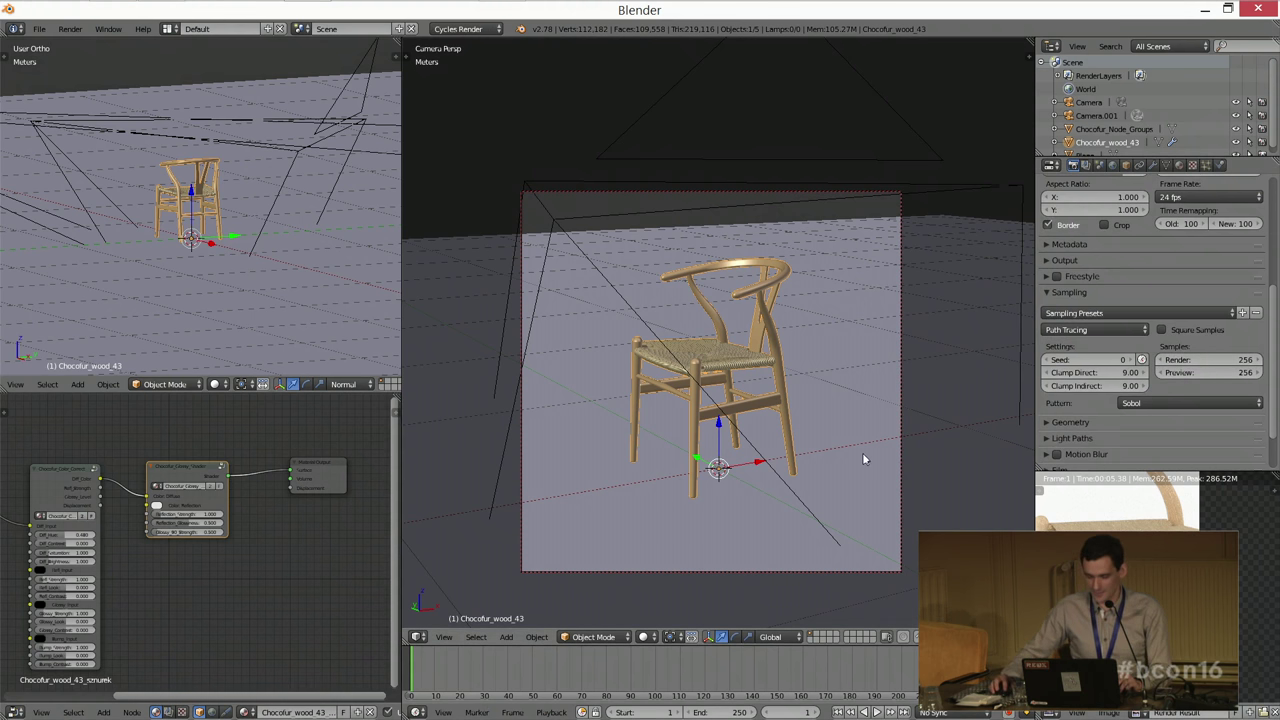
{"action": "key", "text": "F12"}
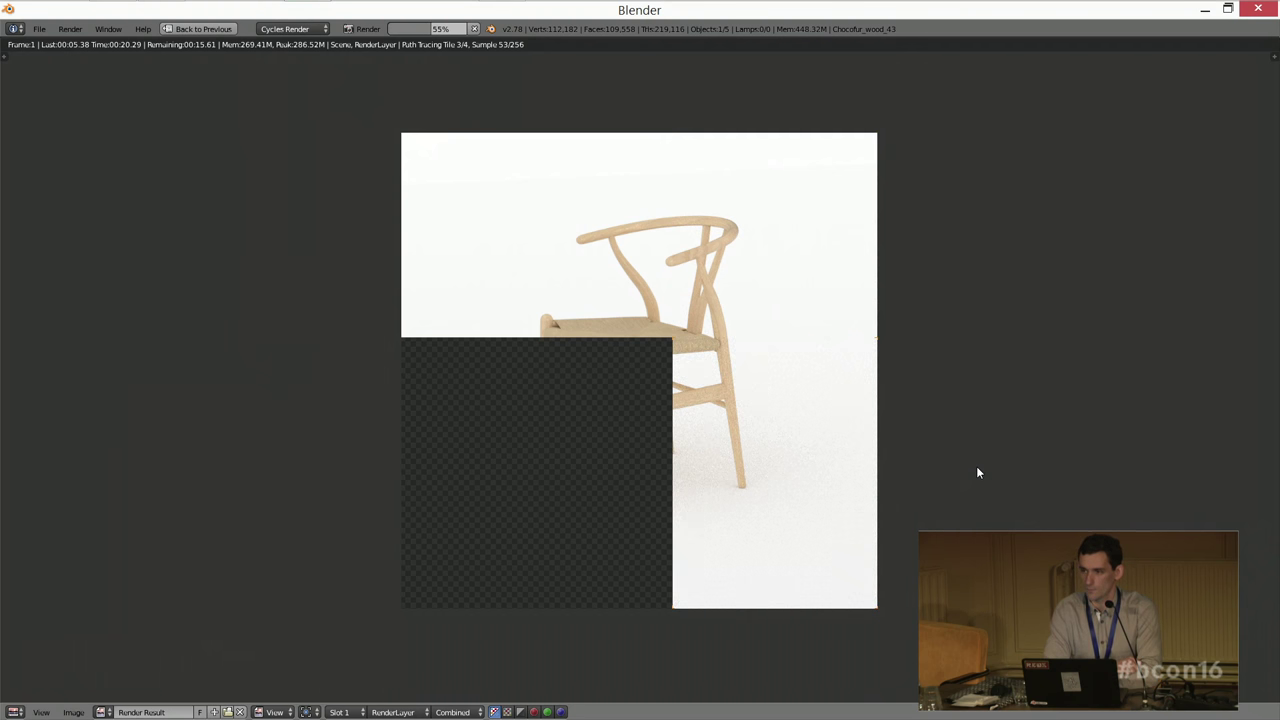
{"action": "key", "text": "alt+Tab"}
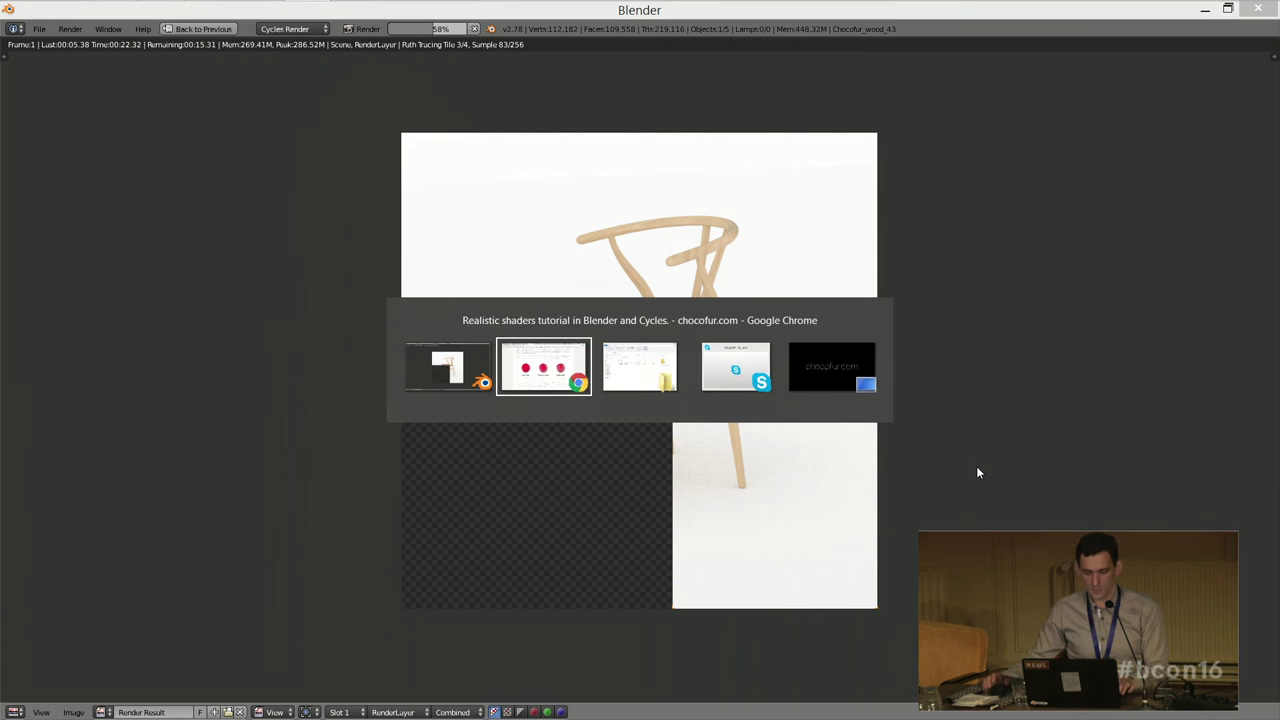
{"action": "key", "text": "alt+Tab"}
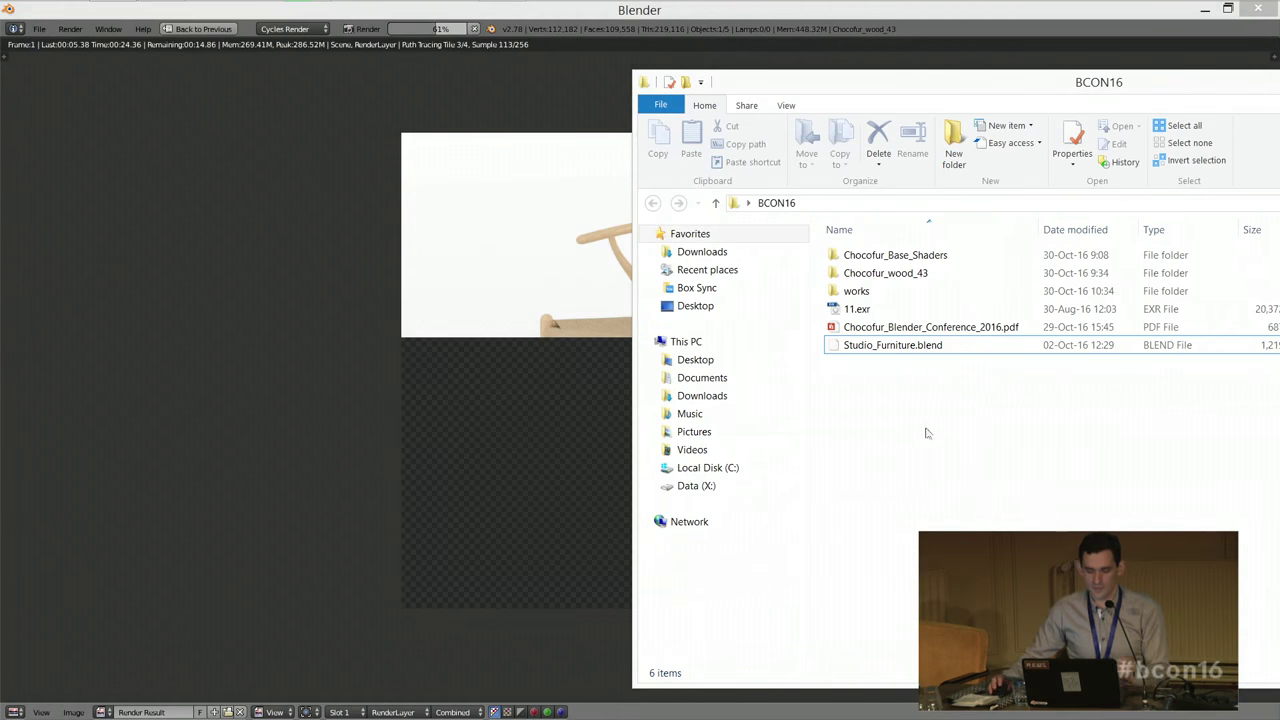
Step: Drag the BCON16 File Explorer window further over the render
{"action": "left_click_drag", "start_coordinate": [896, 84], "coordinate": [655, 99]}
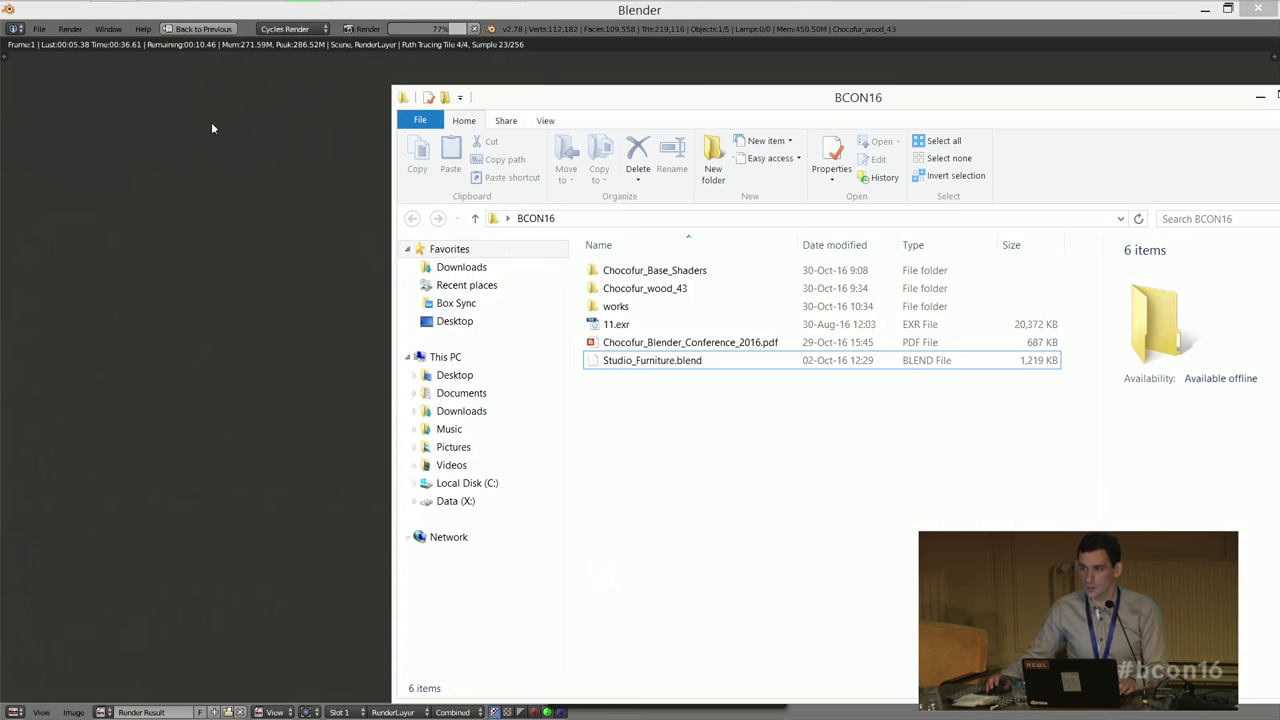
Step: Zoom around the finished chair render in Blender, then switch to the desktop
{"action": "mouse_move", "coordinate": [218, 18]}
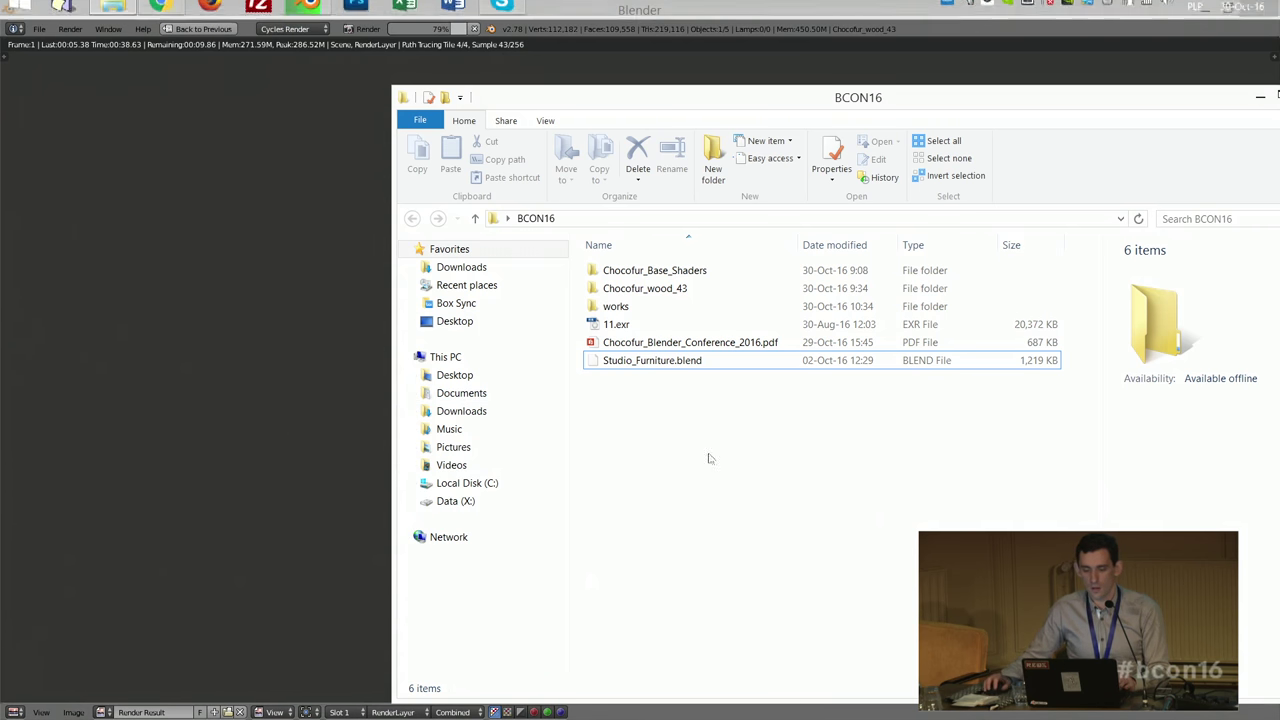
{"action": "left_click", "coordinate": [220, 353]}
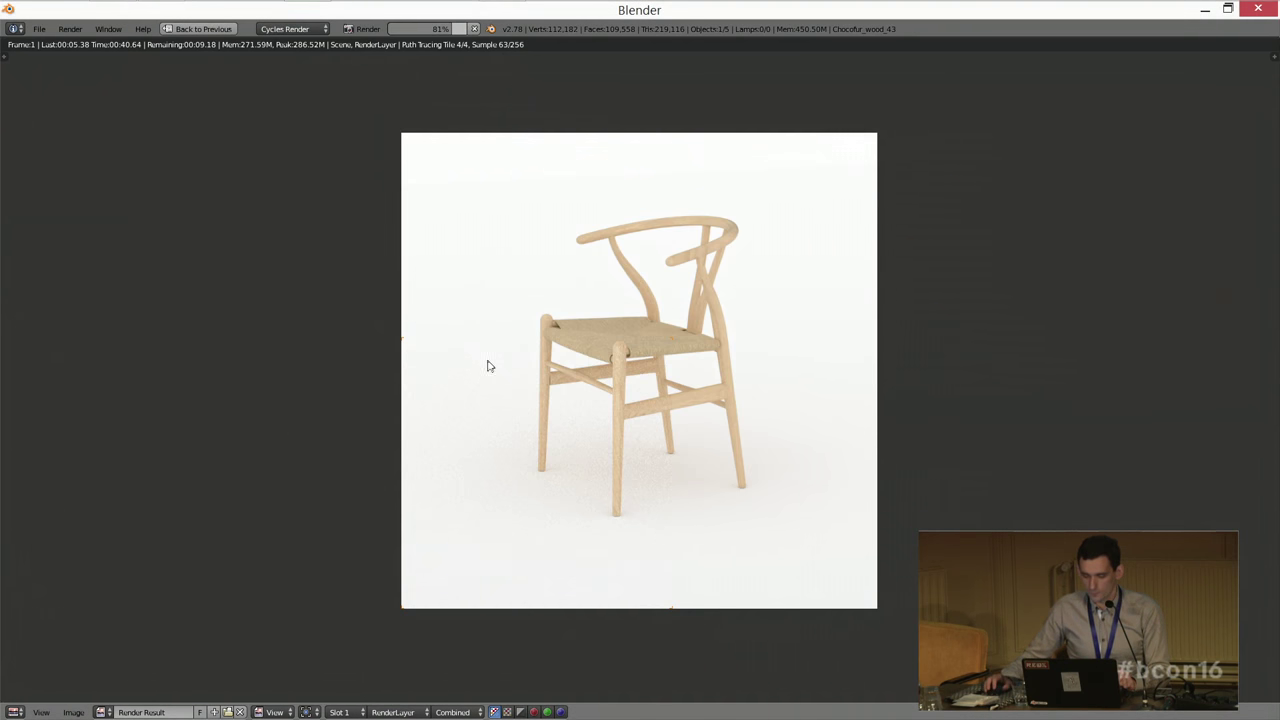
{"action": "scroll", "coordinate": [489, 366], "scroll_direction": "up", "scroll_amount": 2}
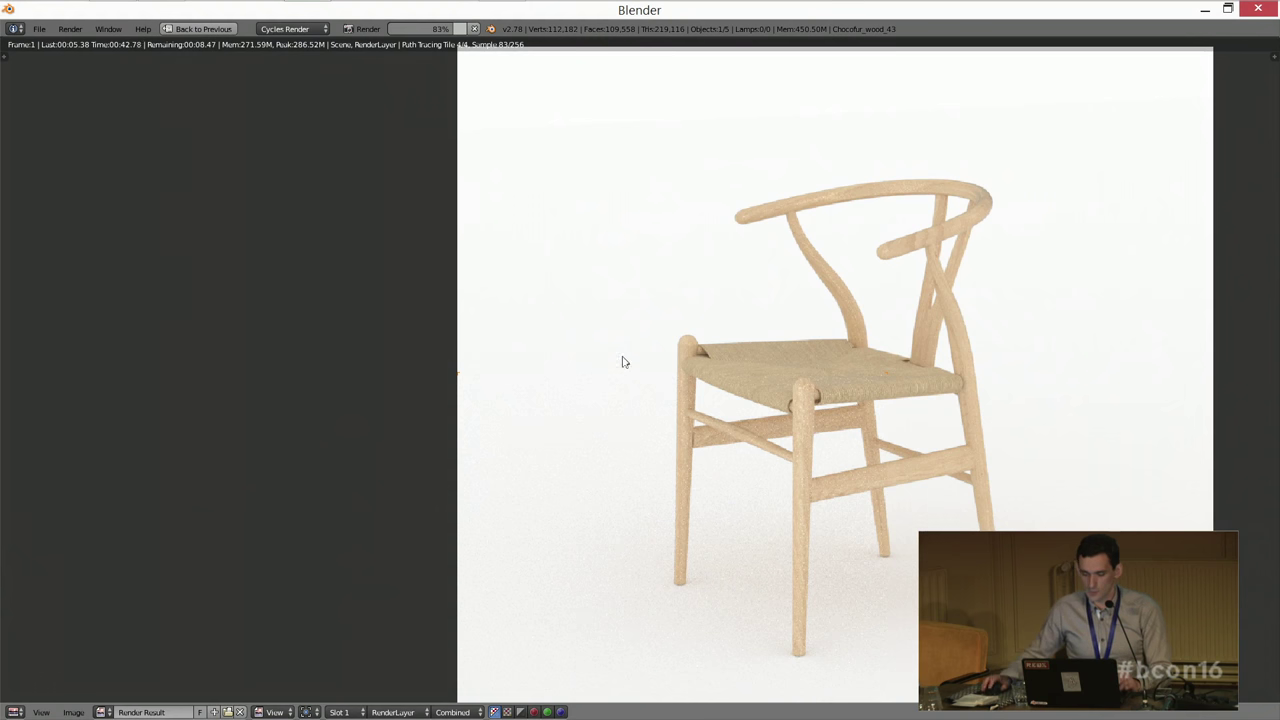
{"action": "scroll", "coordinate": [625, 364], "scroll_direction": "down", "scroll_amount": 1}
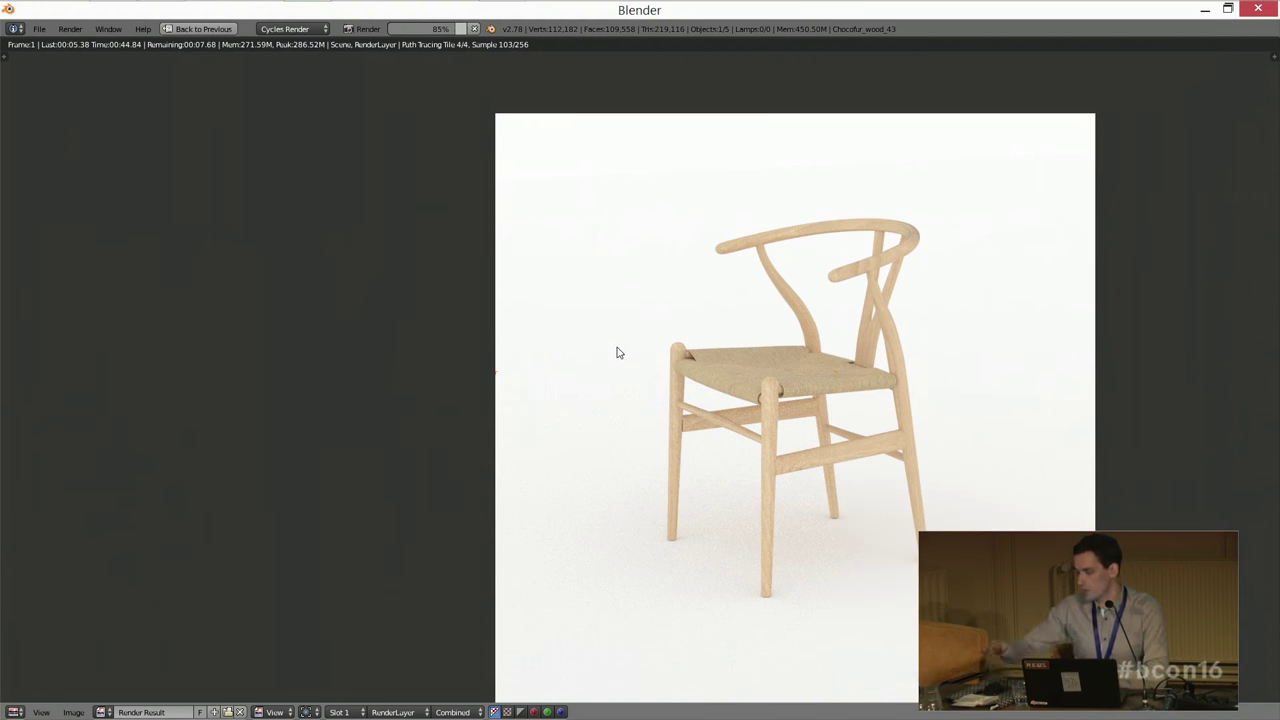
{"action": "scroll", "coordinate": [617, 352], "scroll_direction": "down", "scroll_amount": 1}
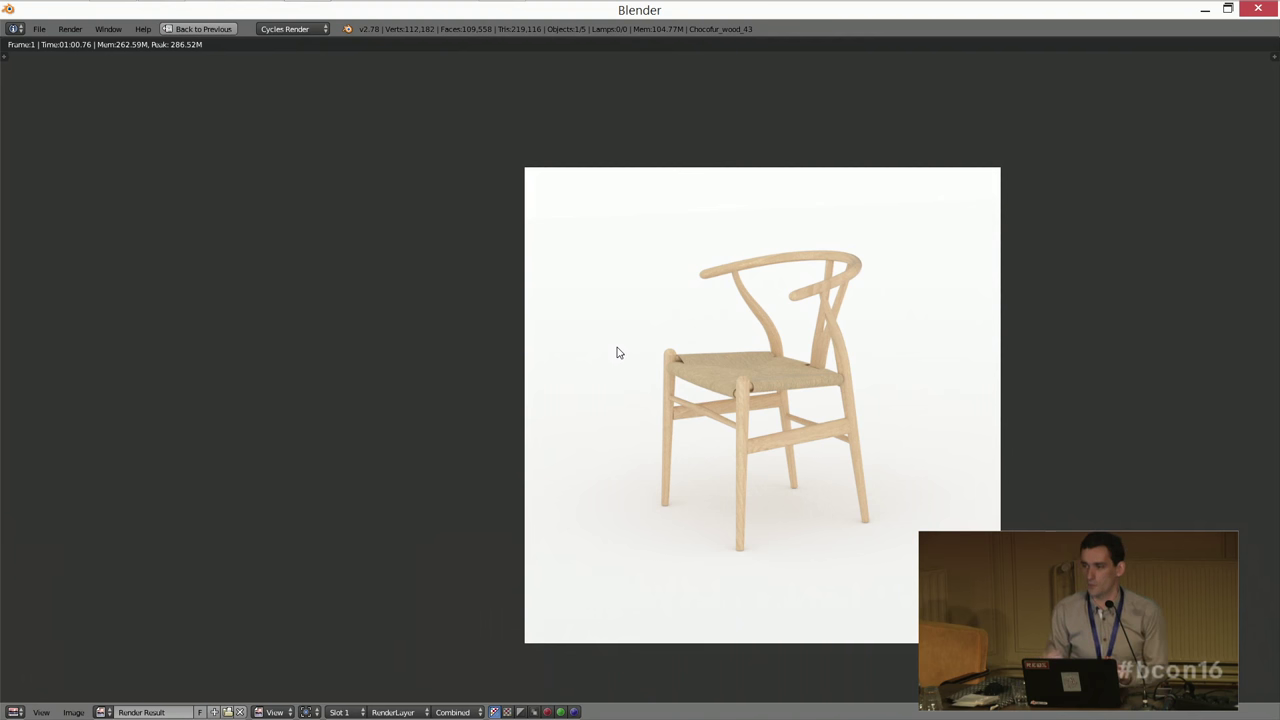
{"action": "key", "text": "alt+Tab"}
{"action": "key", "text": "alt+Tab"}
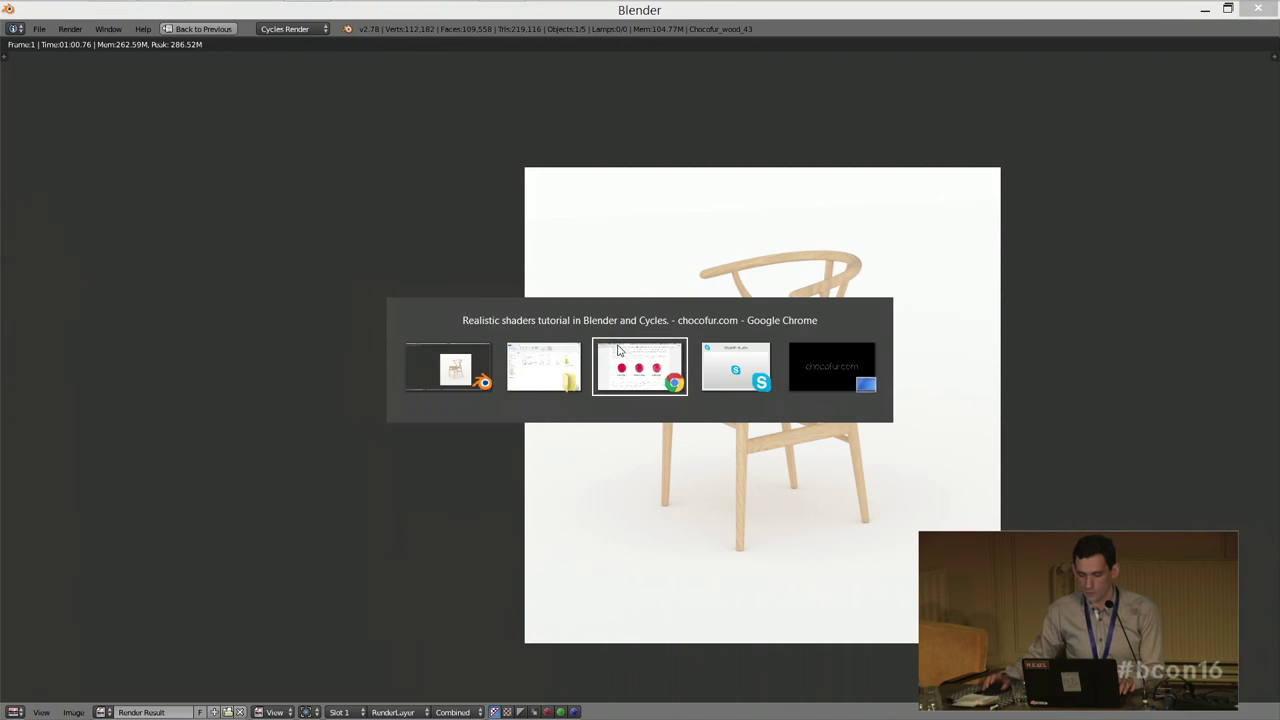
{"action": "left_click", "coordinate": [827, 367]}
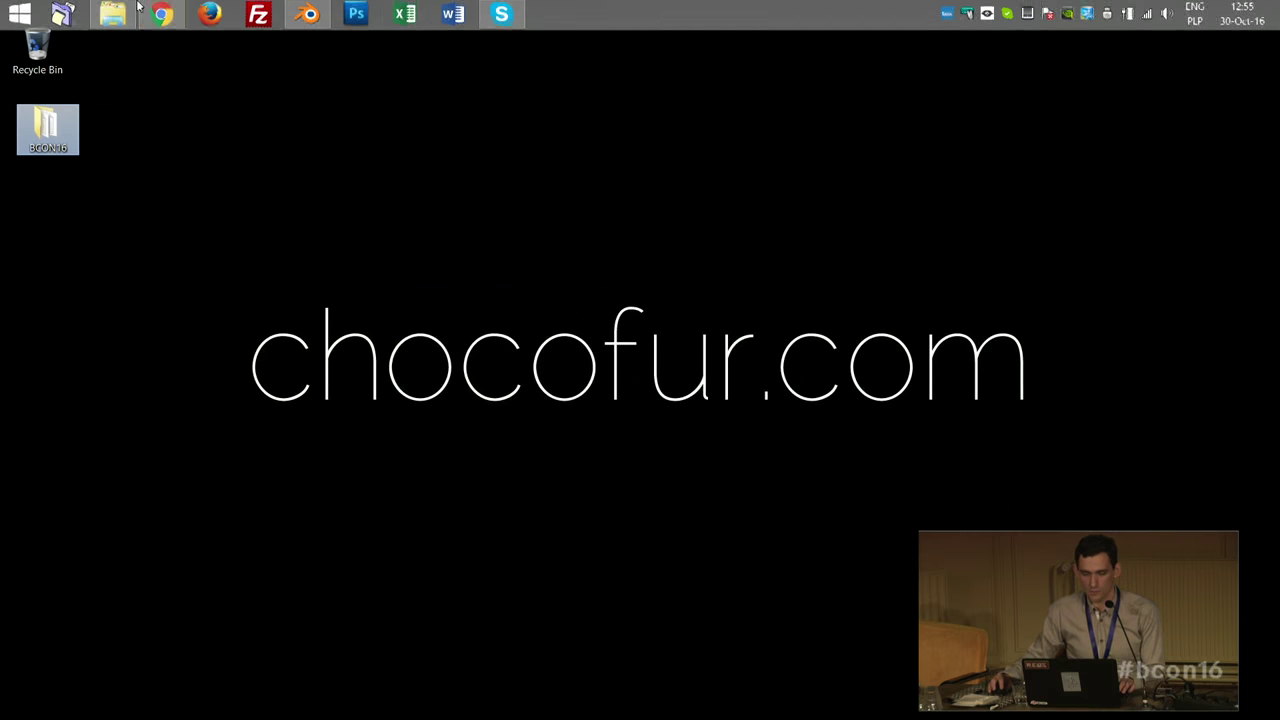
Step: Launch Photoshop and drag Chocofur_wood_43_diff_01.jpg from the Chocofur_wood_43 maps folder into it
{"action": "left_click", "coordinate": [355, 18]}
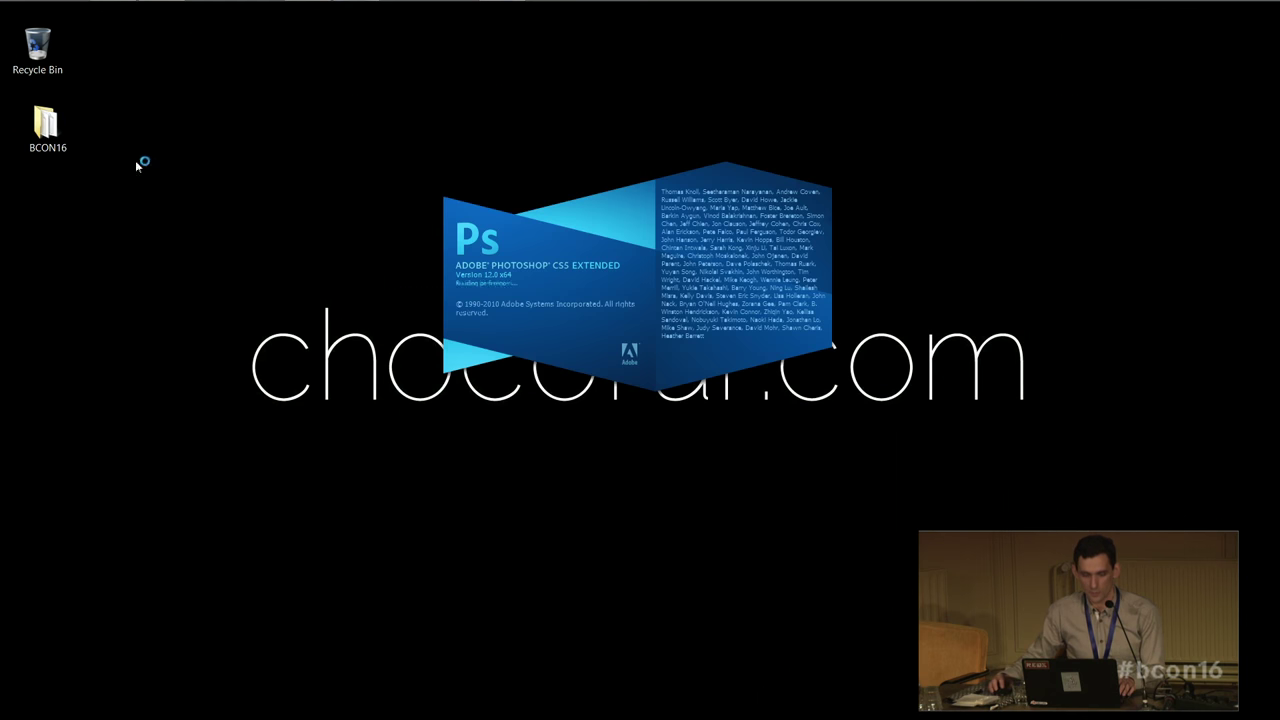
{"action": "key", "text": "alt+Tab"}
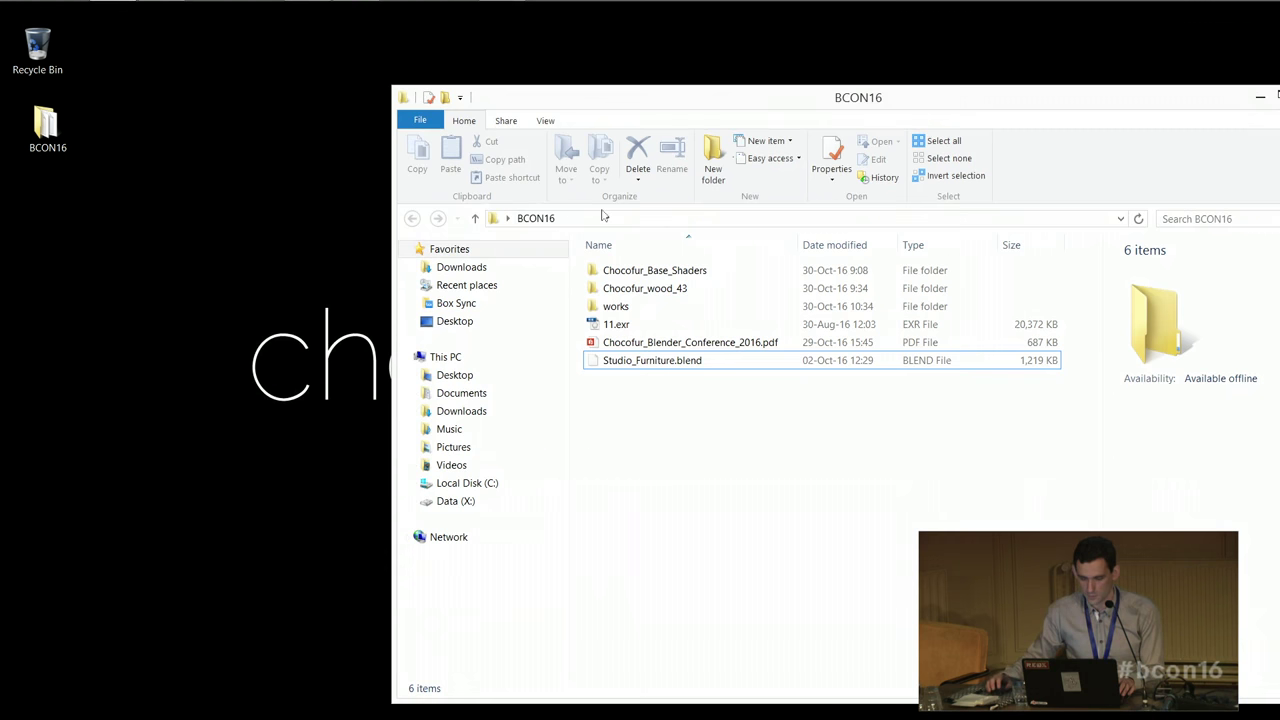
{"action": "double_click", "coordinate": [684, 289]}
{"action": "double_click", "coordinate": [632, 270]}
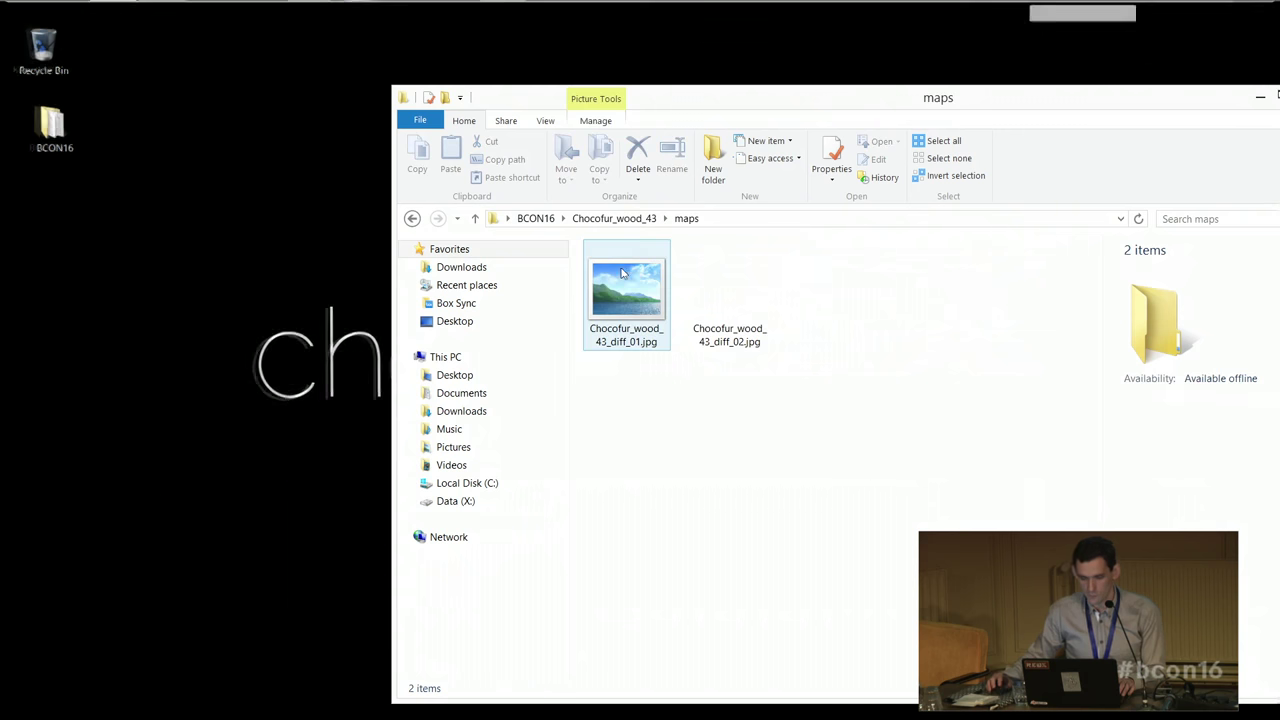
{"action": "left_click", "coordinate": [710, 294]}
{"action": "key", "text": "alt+Tab"}
{"action": "left_click", "coordinate": [641, 289]}
{"action": "left_click_drag", "start_coordinate": [641, 289], "coordinate": [444, 271]}
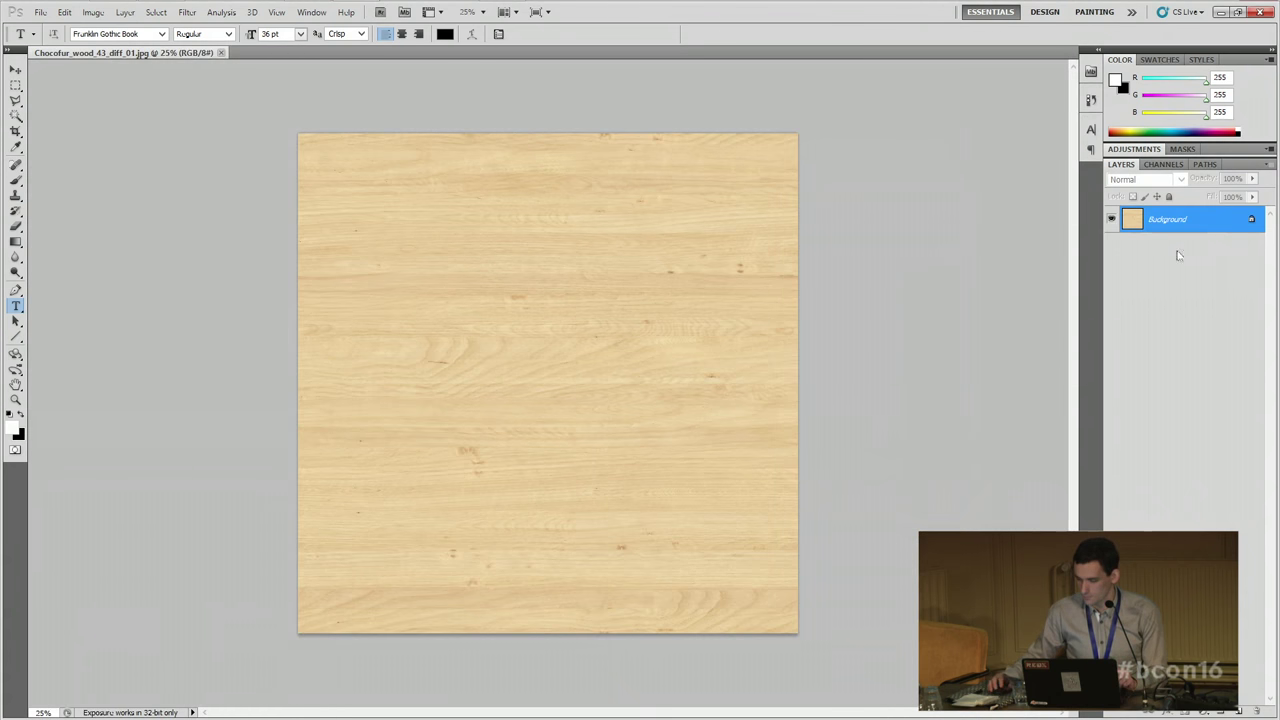
Step: Compare the texture's Red, Green and Blue channels one by one in the Channels panel
{"action": "left_click", "coordinate": [1163, 164]}
{"action": "left_click", "coordinate": [1160, 212]}
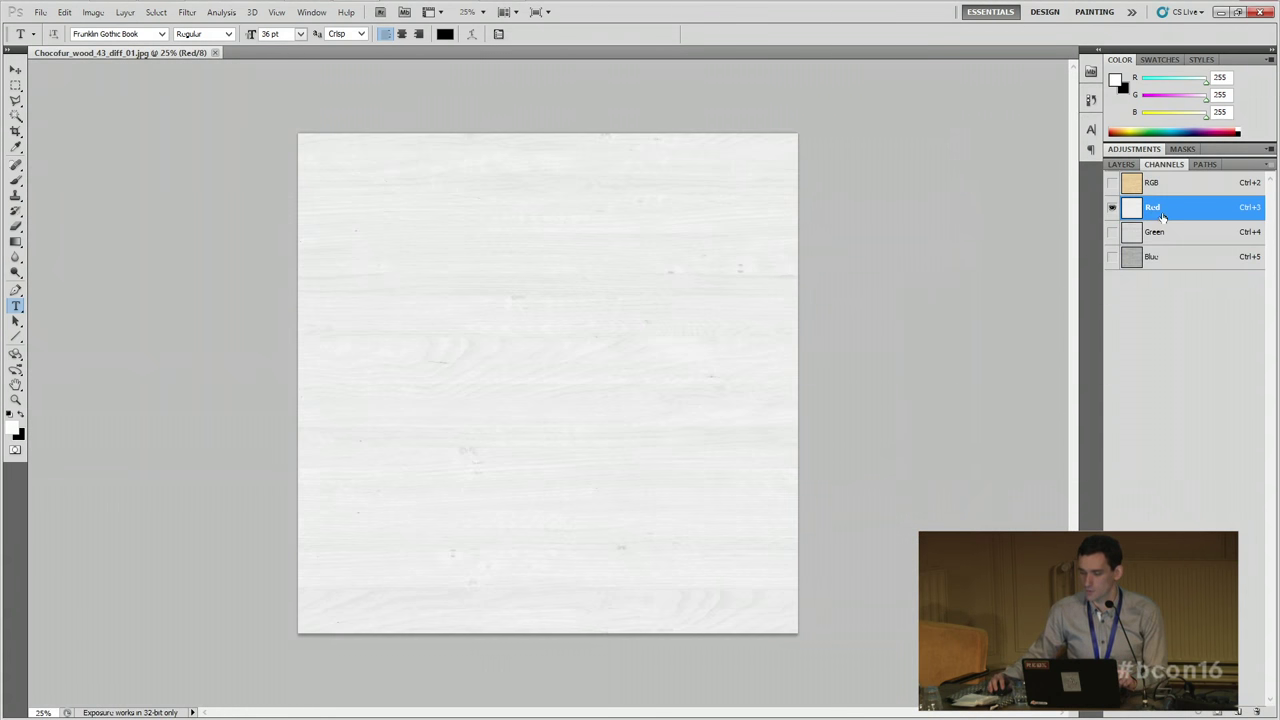
{"action": "left_click", "coordinate": [1157, 233]}
{"action": "left_click", "coordinate": [1164, 255]}
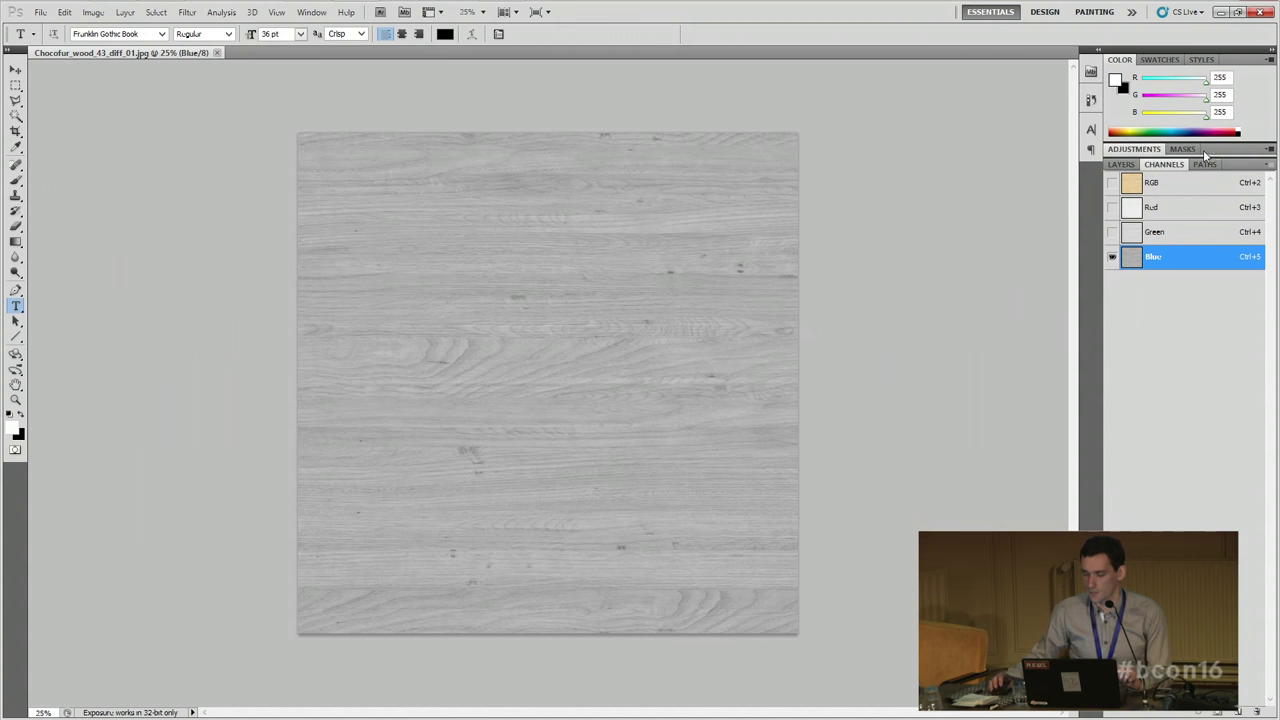
{"action": "left_click", "coordinate": [1194, 234]}
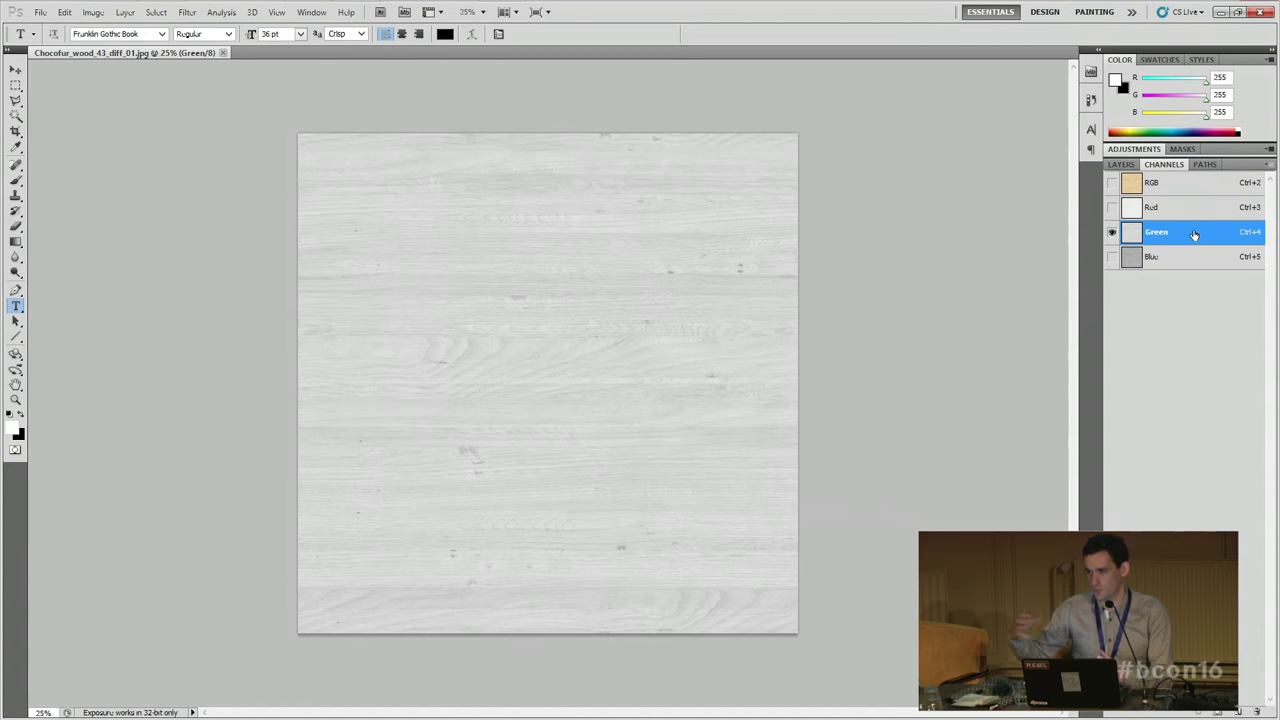
{"action": "left_click", "coordinate": [1178, 187]}
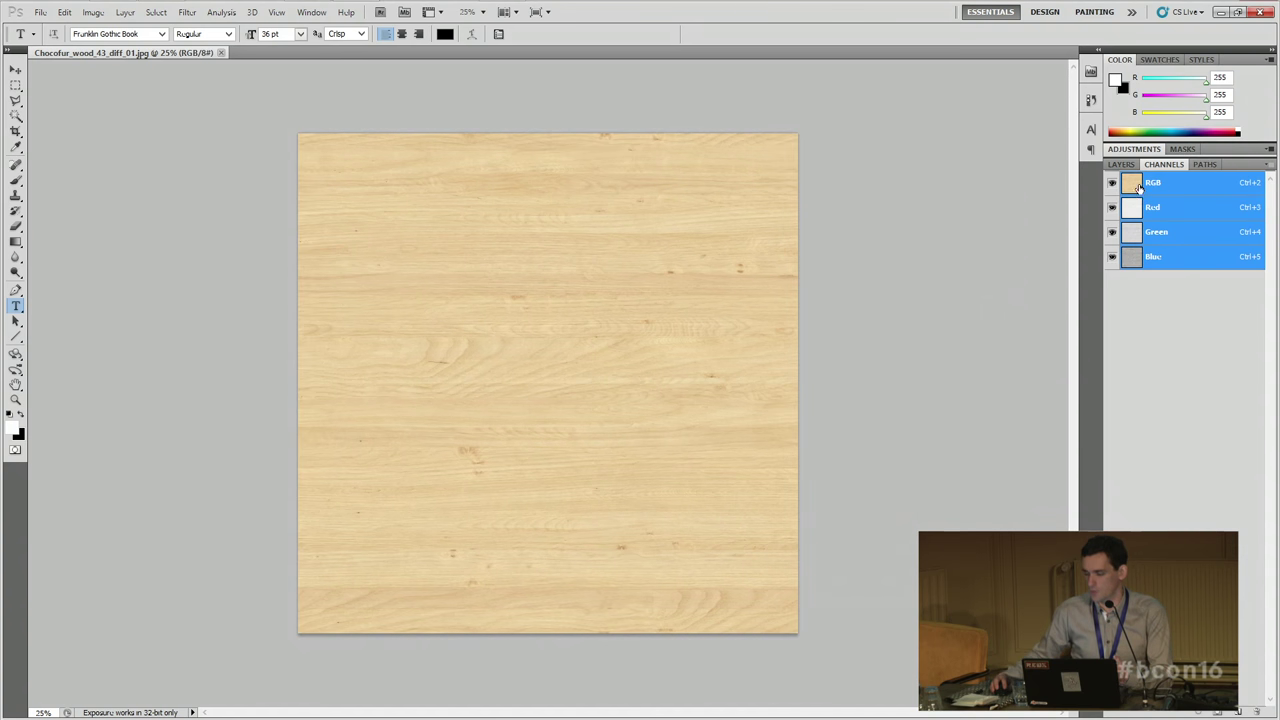
{"action": "left_click", "coordinate": [1157, 207]}
{"action": "key", "text": "ctrl+4"}
{"action": "key", "text": "ctrl+5"}
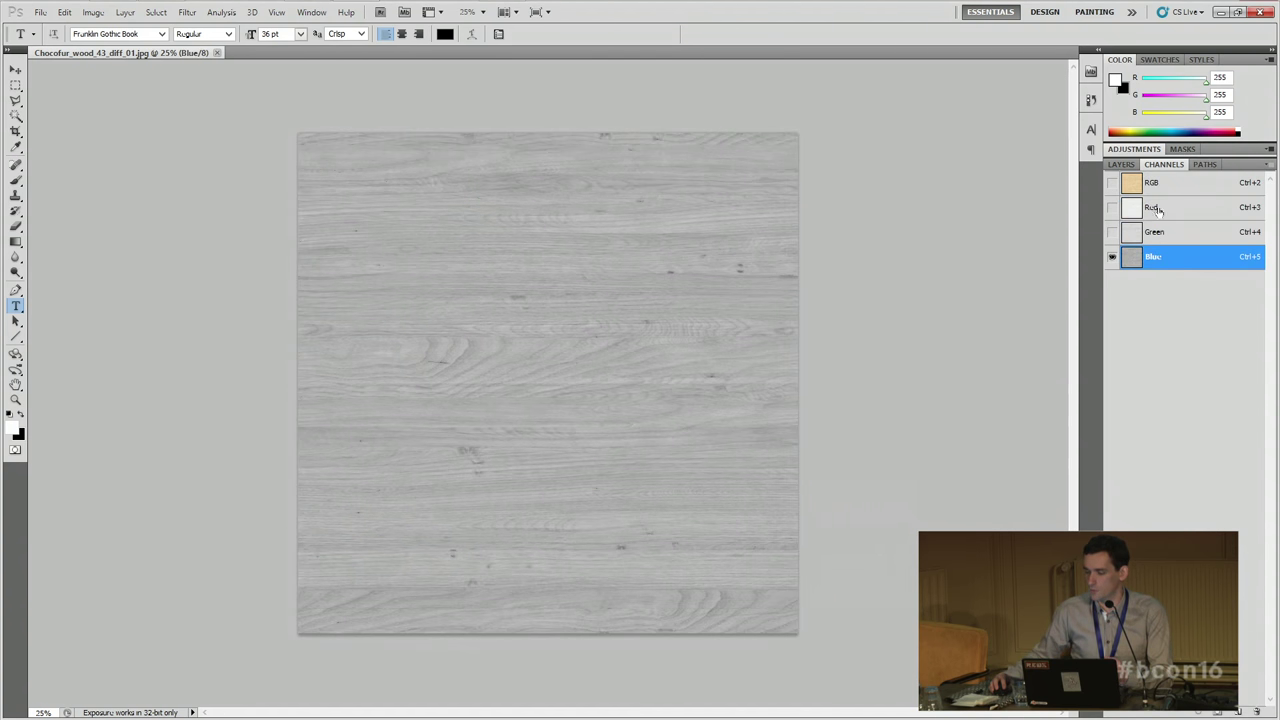
{"action": "left_click", "coordinate": [1160, 236]}
Step: Back in Blender, maximize the material node editor and set Glossy_Look to 0.000
{"action": "key", "text": "alt+Tab"}
{"action": "key", "text": "alt+Tab"}
{"action": "key", "text": "Escape"}
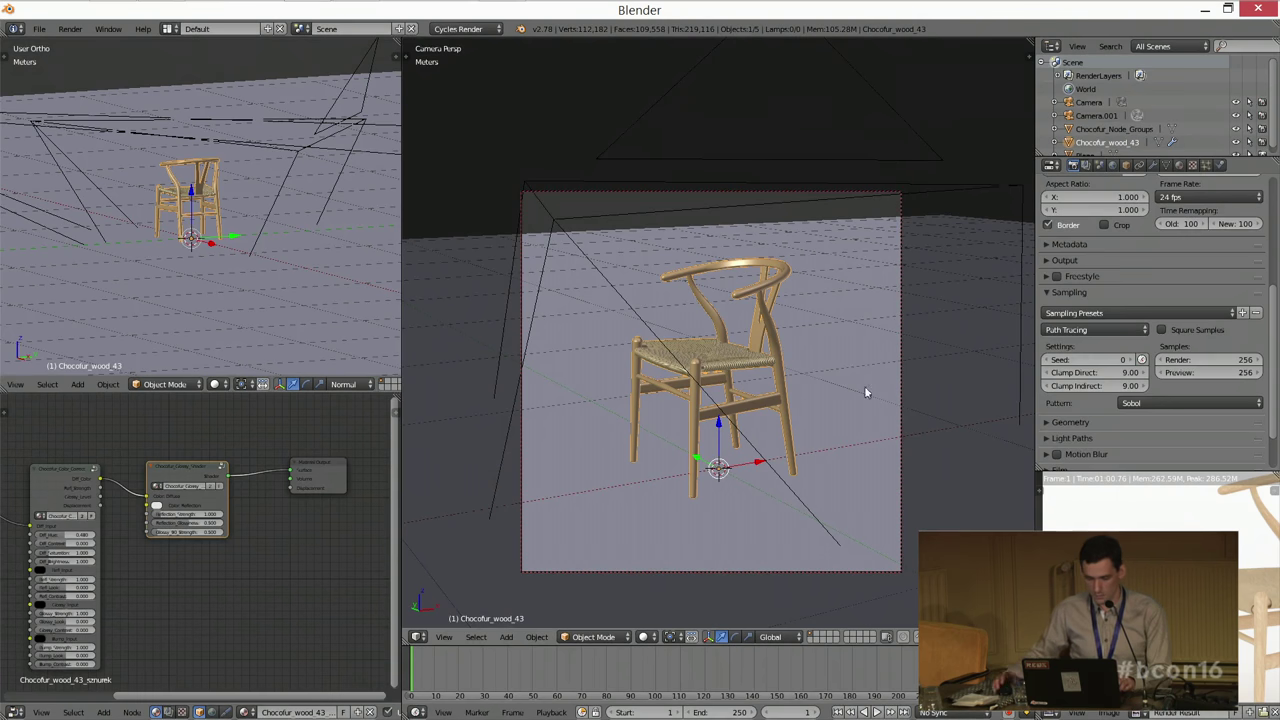
{"action": "key", "text": "shift+space"}
{"action": "scroll", "coordinate": [476, 446], "scroll_direction": "up", "scroll_amount": 5}
{"action": "scroll", "coordinate": [400, 557], "scroll_direction": "up", "scroll_amount": 3}
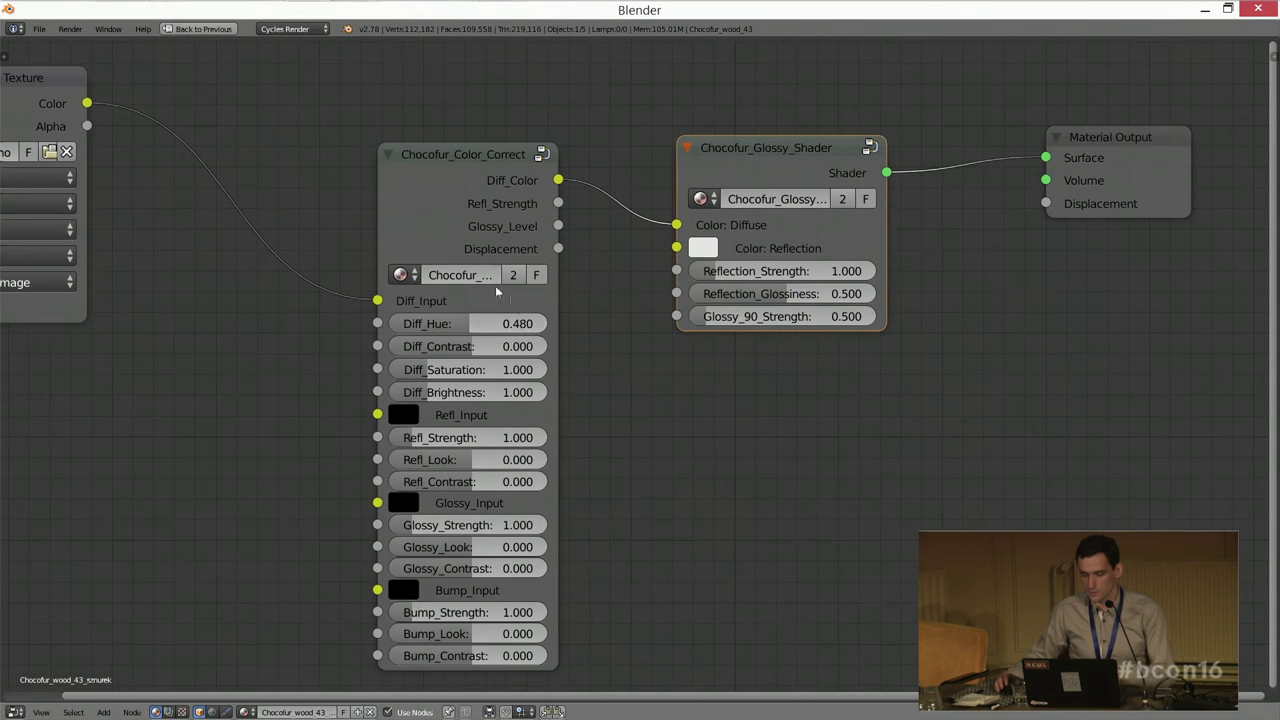
{"action": "middle_click_drag", "start_coordinate": [409, 517], "coordinate": [473, 438]}
{"action": "left_click_drag", "start_coordinate": [481, 443], "coordinate": [506, 436]}
{"action": "left_click", "coordinate": [506, 436]}
{"action": "type", "text": "0"}
{"action": "key", "text": "Return"}
{"action": "scroll", "coordinate": [571, 309], "scroll_direction": "up", "scroll_amount": 1, "text": "shift"}
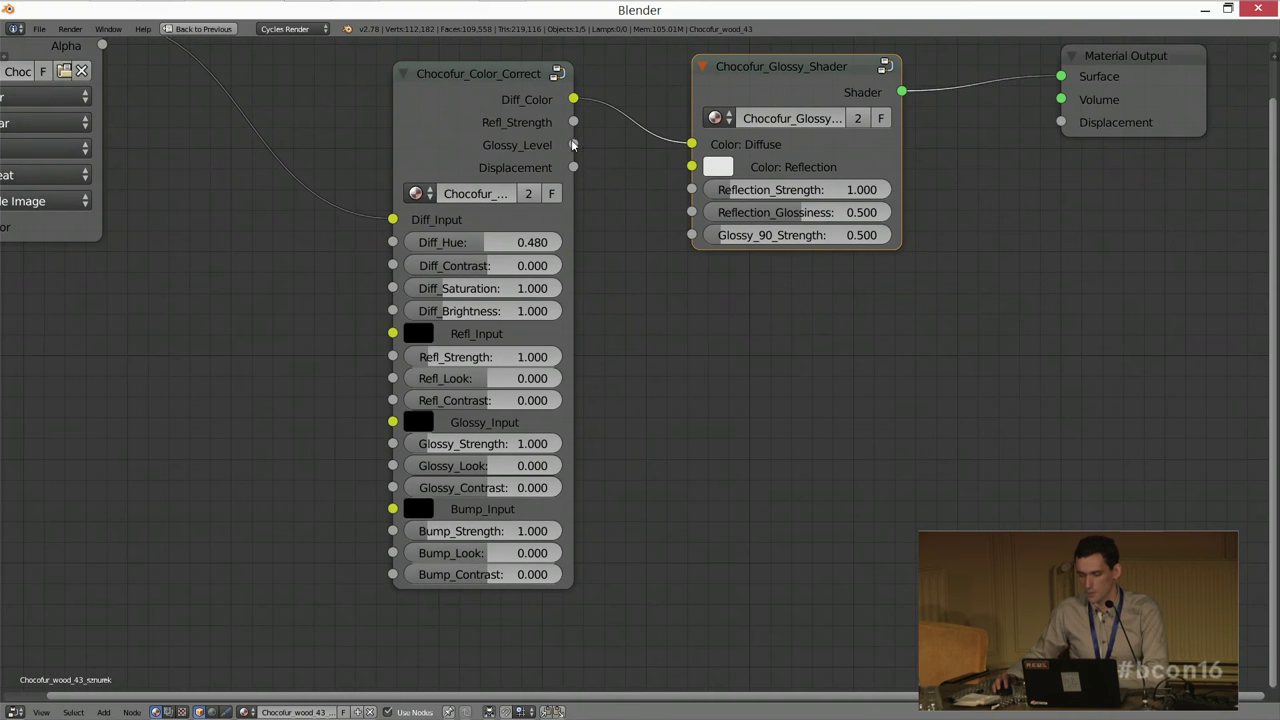
Step: Link Refl_Strength and Glossy_Level into the glossy shader, cut both links, and restore the layout
{"action": "mouse_move", "coordinate": [574, 145]}
{"action": "left_mouse_down"}
{"action": "mouse_move", "coordinate": [688, 218]}
{"action": "mouse_move", "coordinate": [540, 156]}
{"action": "mouse_move", "coordinate": [562, 124]}
{"action": "left_mouse_up"}
{"action": "left_click_drag", "start_coordinate": [573, 122], "coordinate": [691, 189]}
{"action": "left_click_drag", "start_coordinate": [573, 145], "coordinate": [691, 212]}
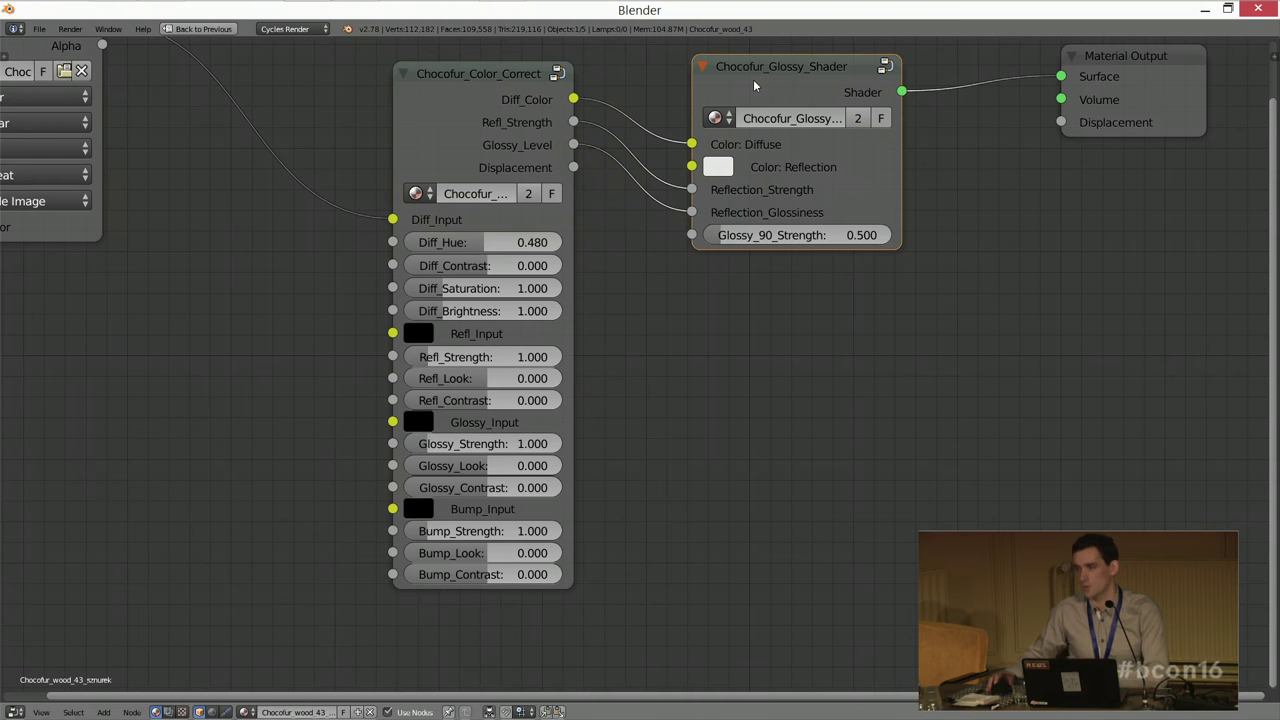
{"action": "right_click_drag", "start_coordinate": [657, 248], "coordinate": [657, 250], "text": "ctrl"}
{"action": "scroll", "coordinate": [718, 251], "scroll_direction": "down", "scroll_amount": 1}
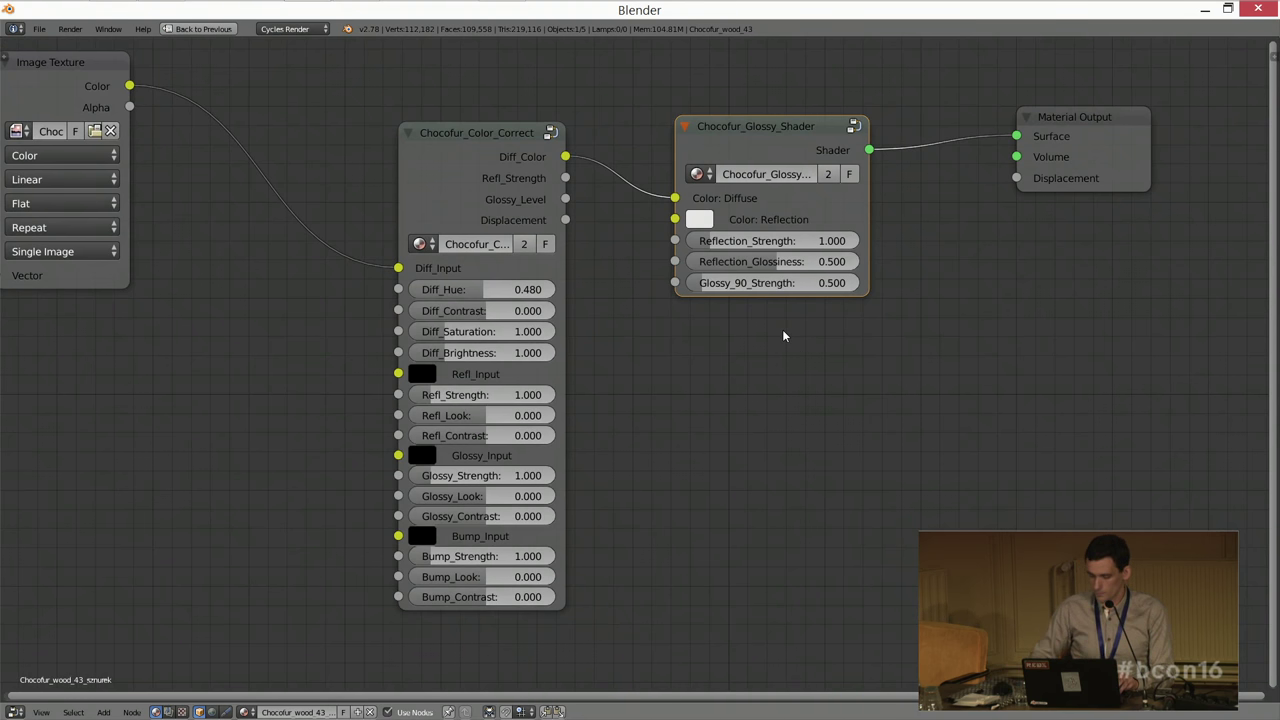
{"action": "key", "text": "ctrl+space"}
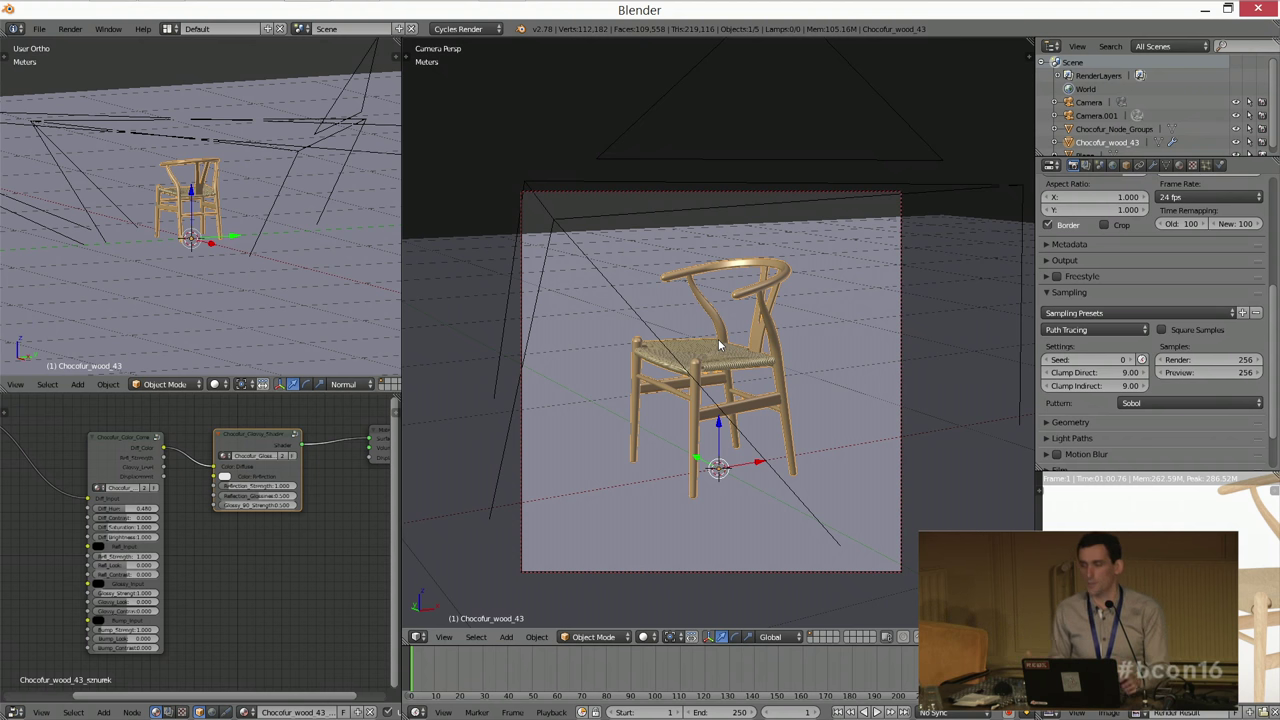
Step: Keep Blender in front and show the finished render full screen, recentred
{"action": "key", "text": "alt+Tab"}
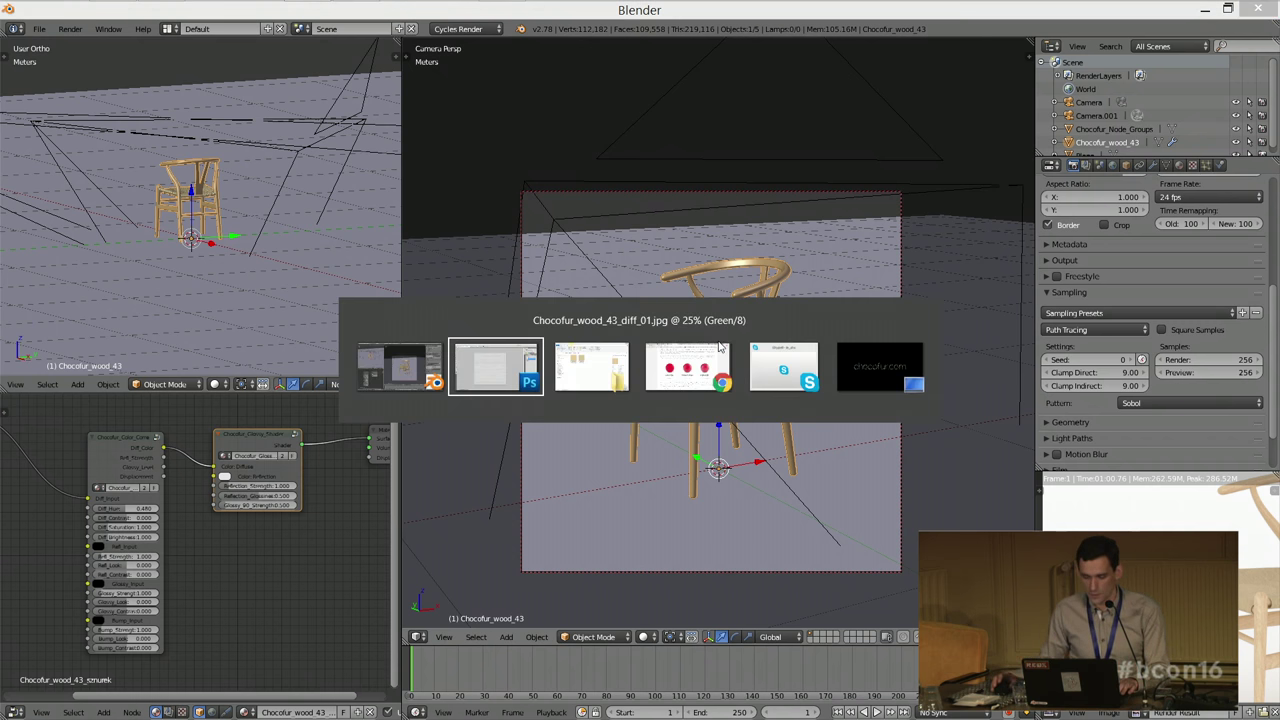
{"action": "key", "text": "Escape"}
{"action": "key", "text": "F11"}
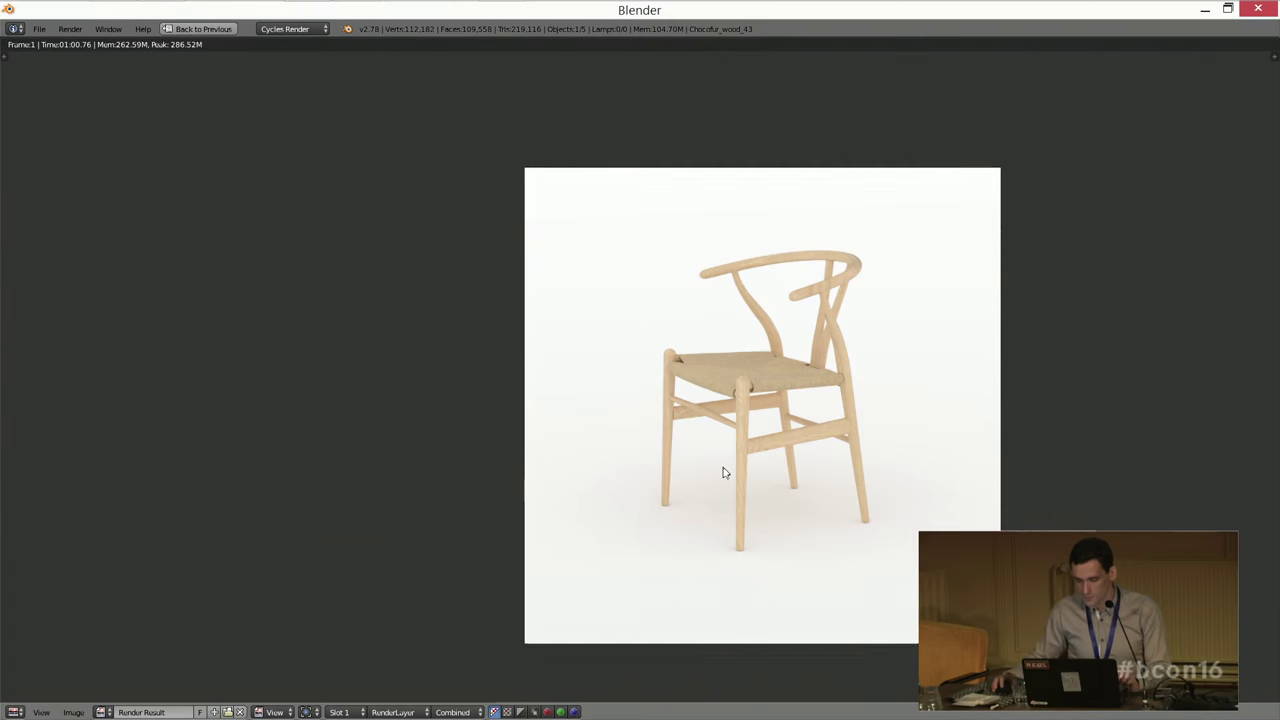
{"action": "scroll", "coordinate": [723, 471], "scroll_direction": "up", "scroll_amount": 2}
{"action": "scroll", "coordinate": [614, 443], "scroll_direction": "down", "scroll_amount": 2}
{"action": "middle_click_drag", "start_coordinate": [612, 423], "coordinate": [616, 408]}
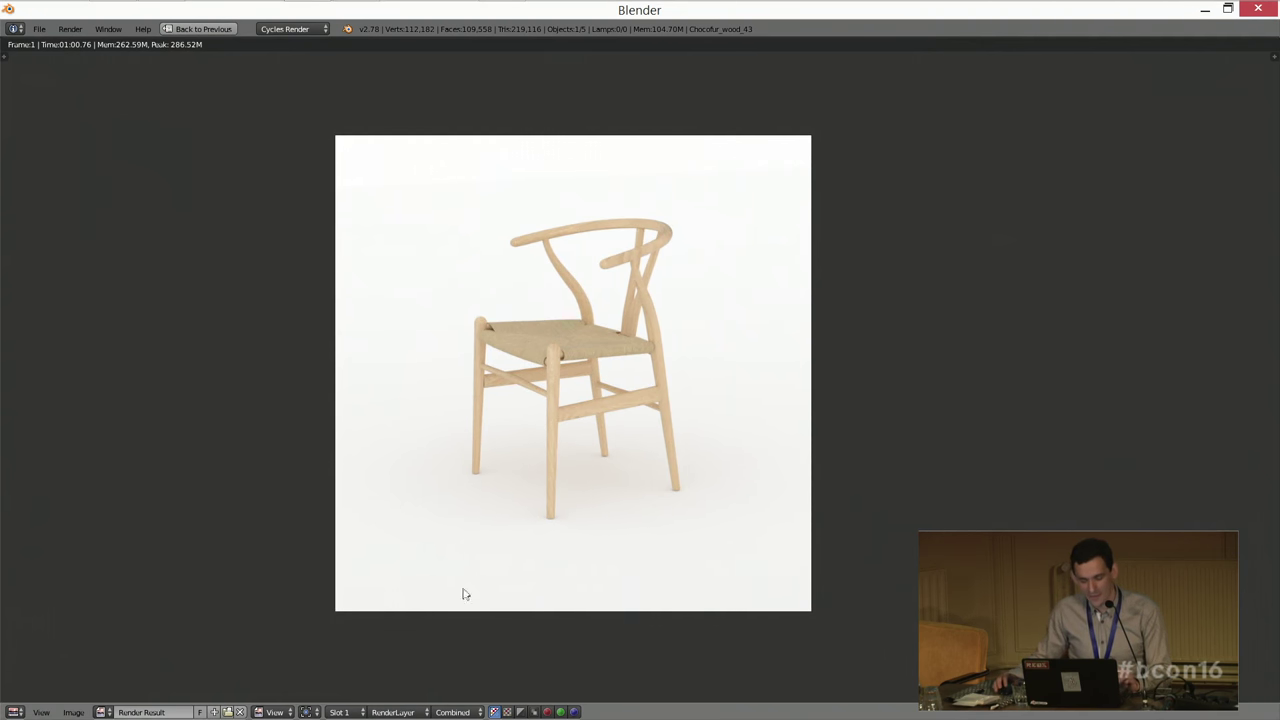
Step: Save the render image to the Desktop as 'chair', then close the render view
{"action": "left_click", "coordinate": [70, 712]}
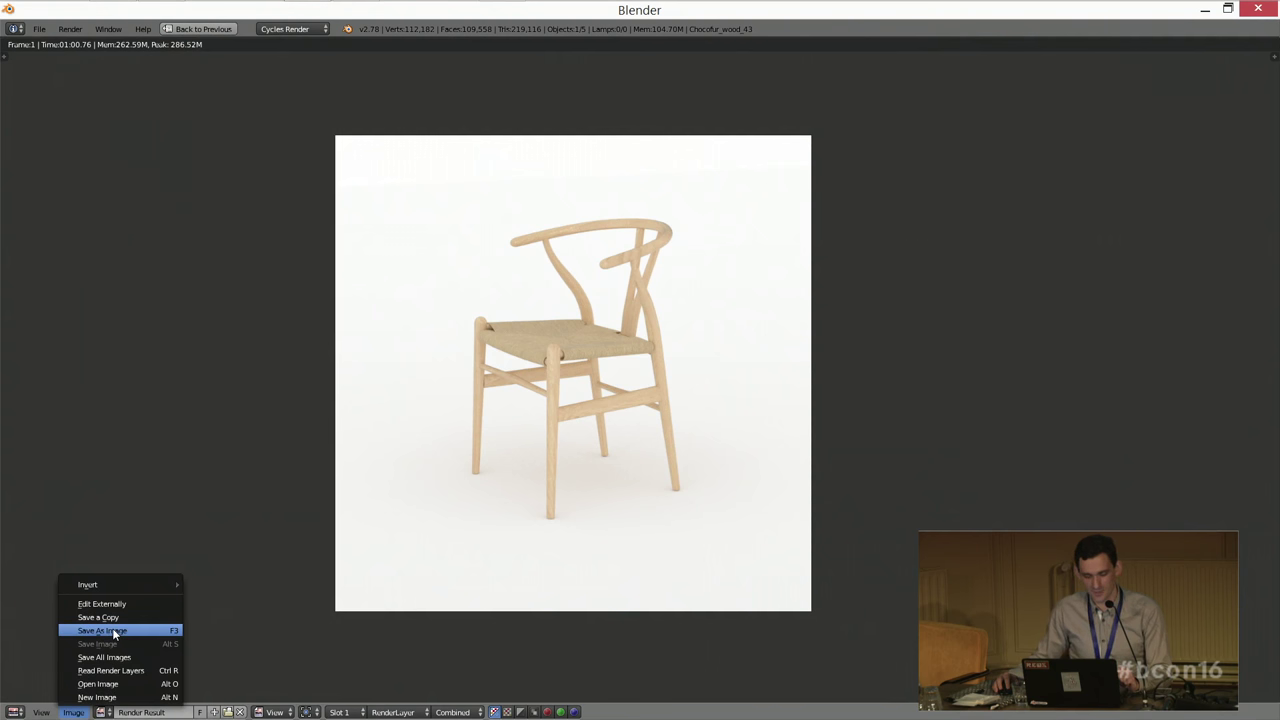
{"action": "left_click", "coordinate": [115, 632]}
{"action": "left_click", "coordinate": [48, 184]}
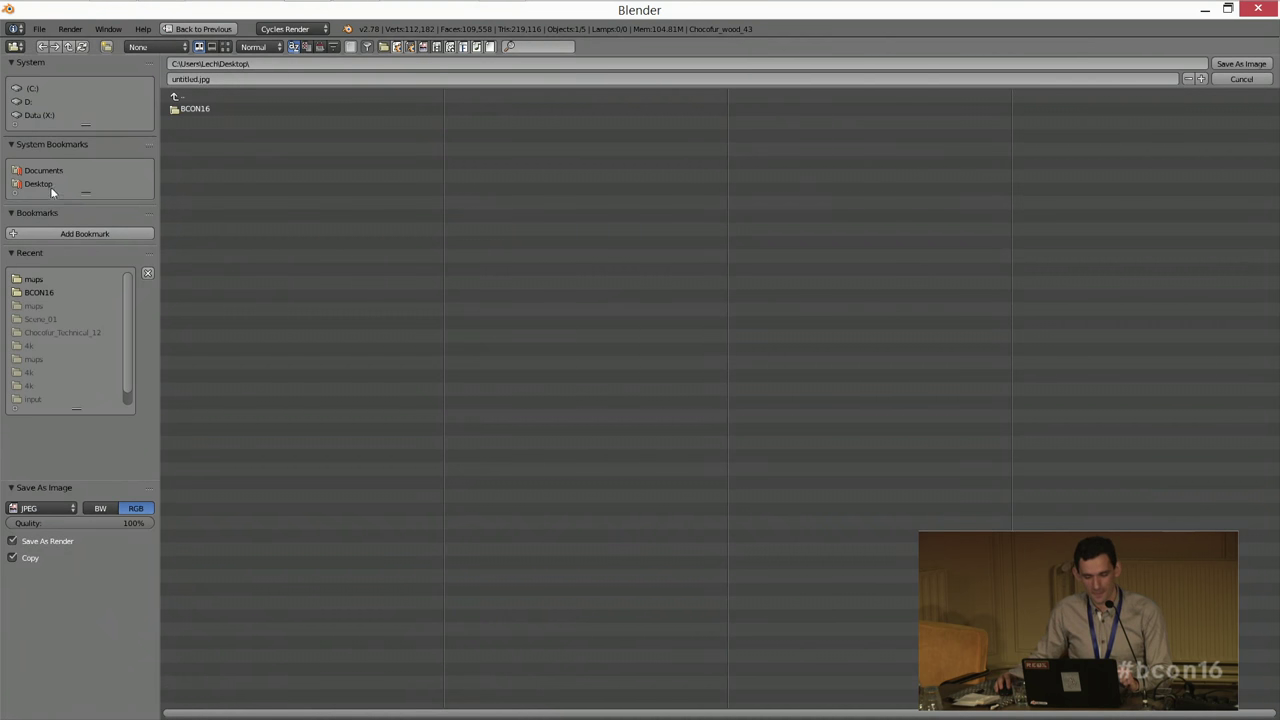
{"action": "left_click", "coordinate": [222, 79]}
{"action": "type", "text": "chair"}
{"action": "key", "text": "Return"}
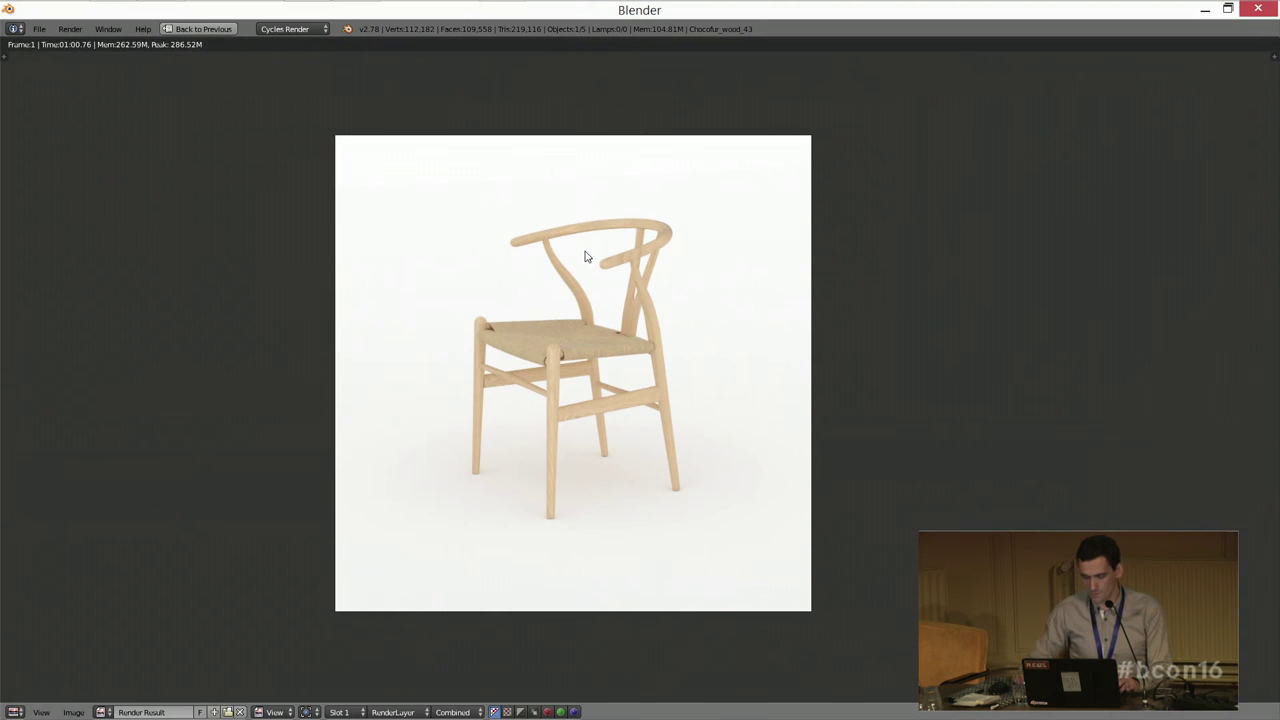
{"action": "scroll", "coordinate": [659, 298], "scroll_direction": "up", "scroll_amount": 1}
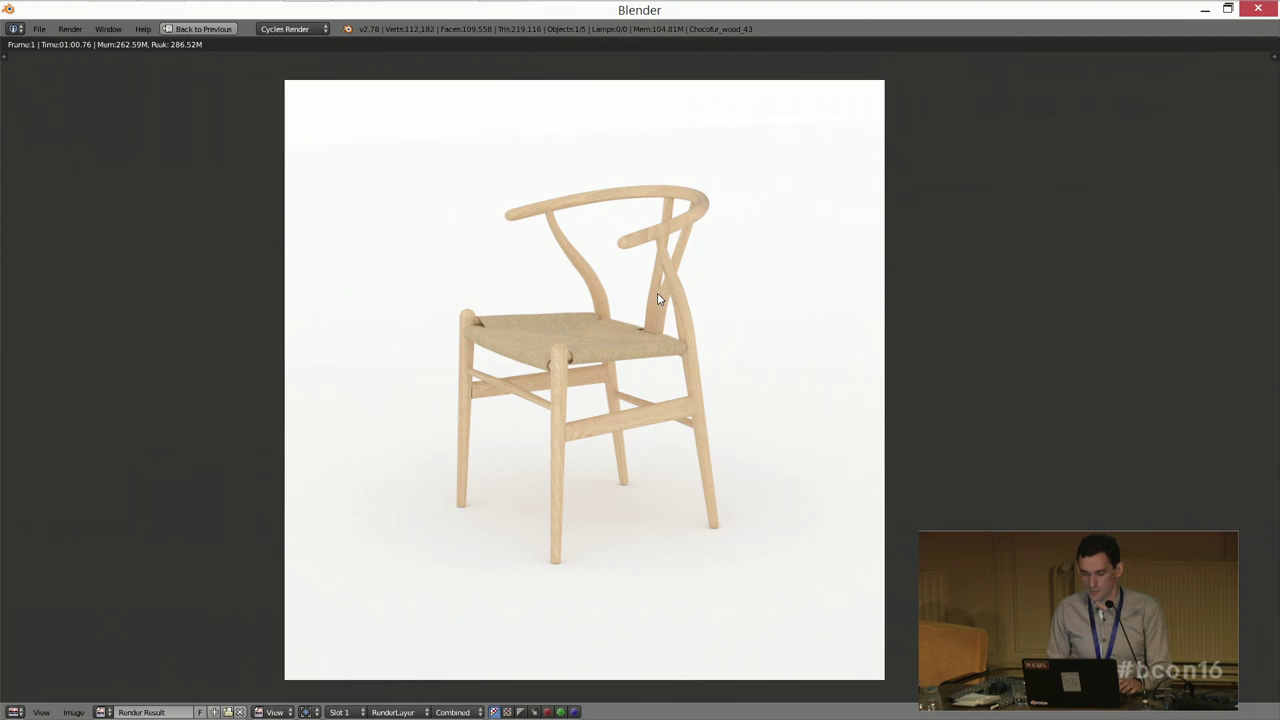
{"action": "key", "text": "Escape"}
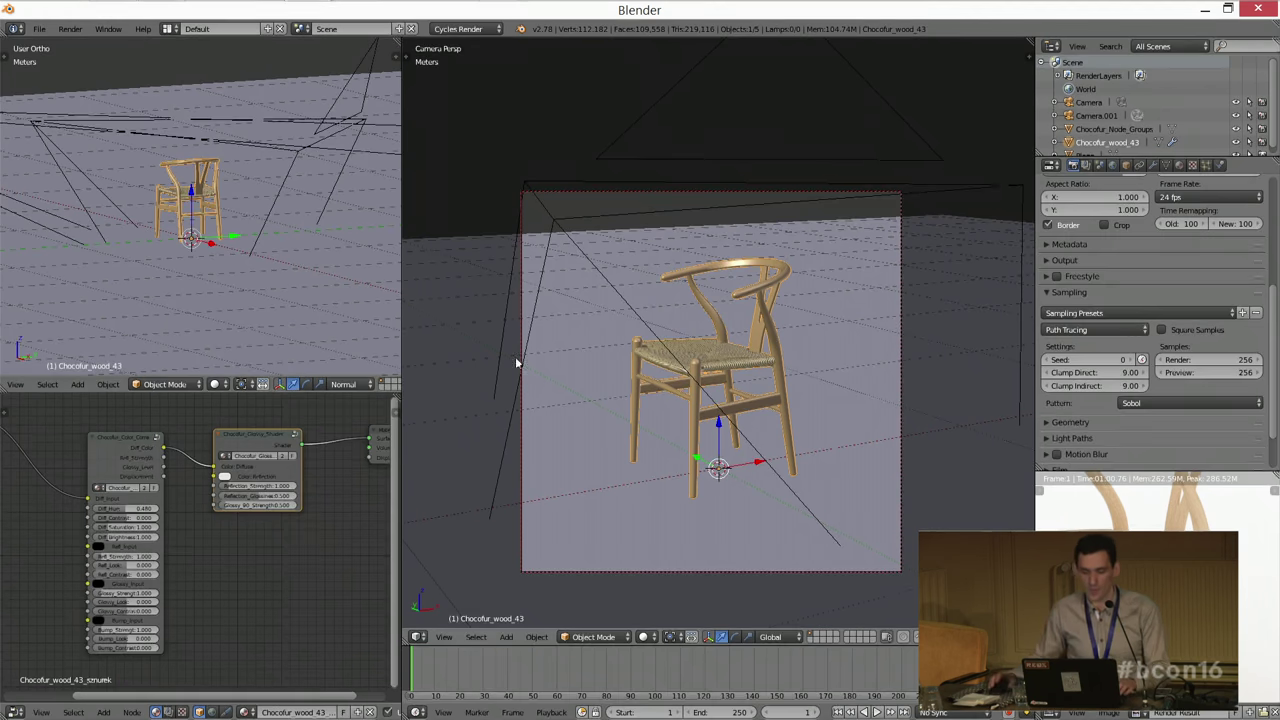
Step: Add a spot lamp from the top view and move it to aim at the chair
{"action": "key", "text": "KP_7"}
{"action": "key", "text": "a"}
{"action": "key", "text": "shift+a"}
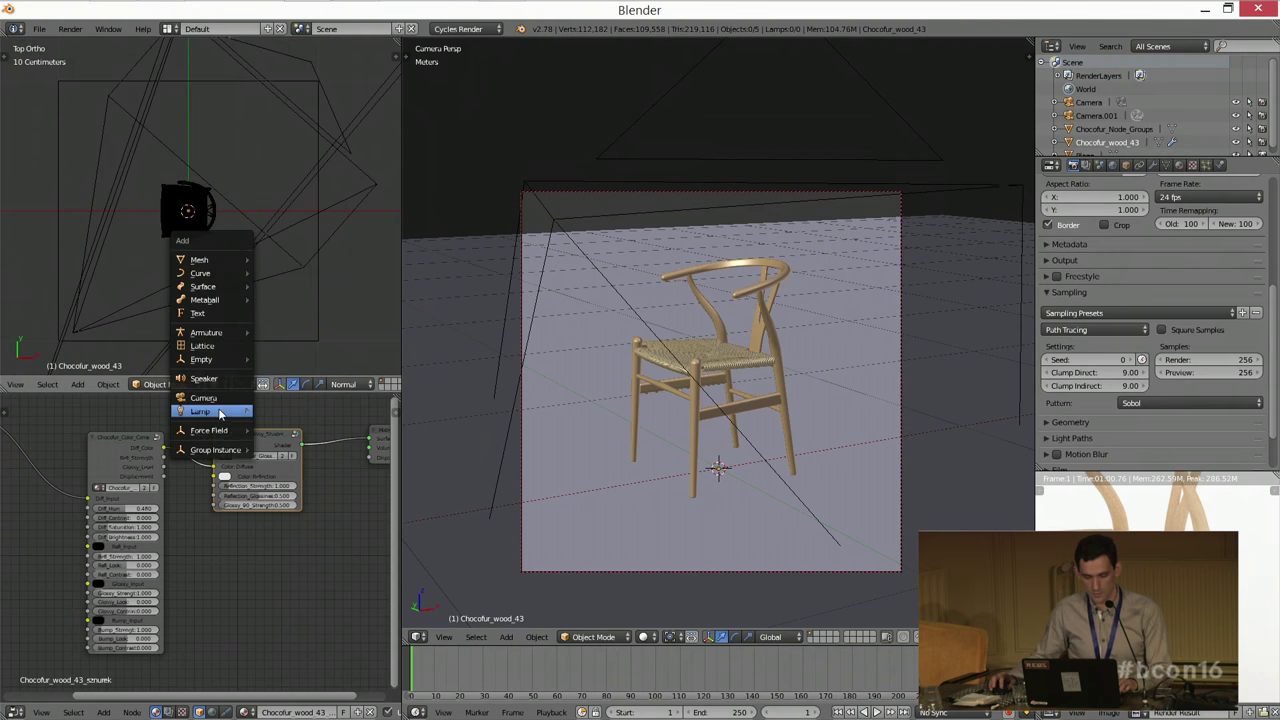
{"action": "mouse_move", "coordinate": [216, 411]}
{"action": "left_click", "coordinate": [281, 440]}
{"action": "middle_click_drag", "start_coordinate": [200, 220], "coordinate": [197, 165]}
{"action": "left_click_drag", "start_coordinate": [197, 163], "coordinate": [211, 113]}
{"action": "key", "text": "ctrl+z"}
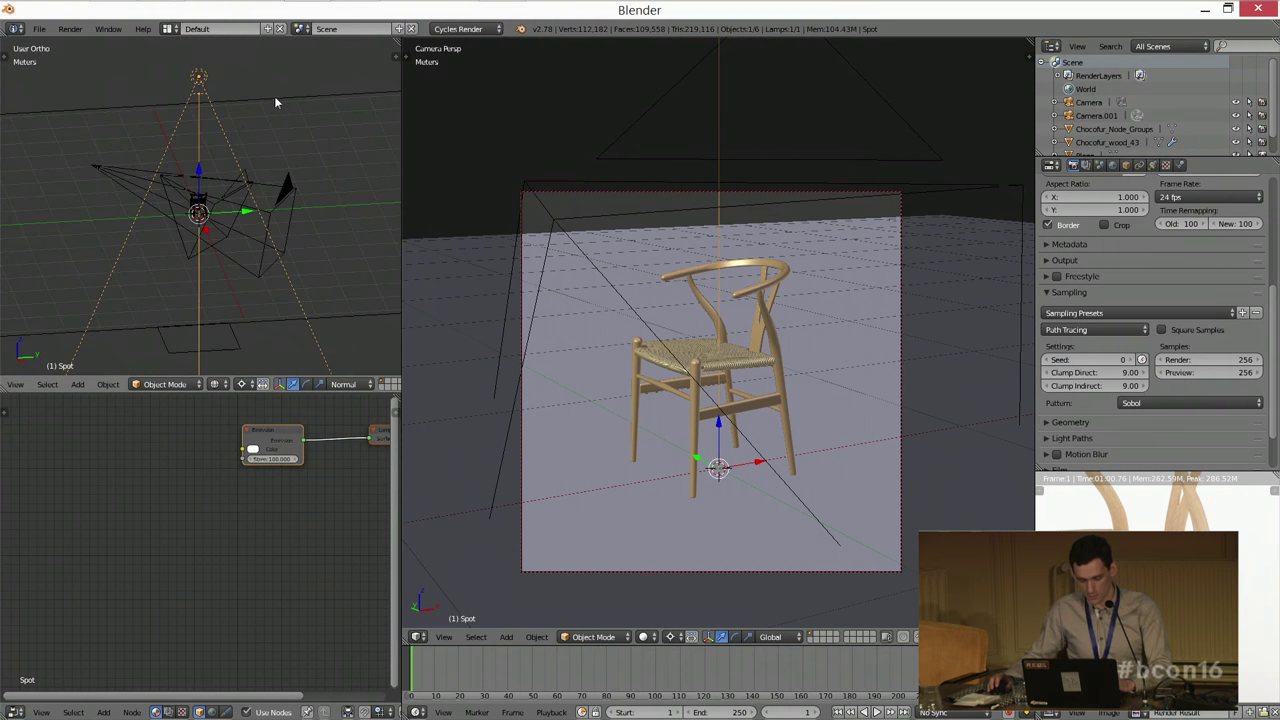
{"action": "key", "text": "g"}
{"action": "left_click", "coordinate": [309, 120]}
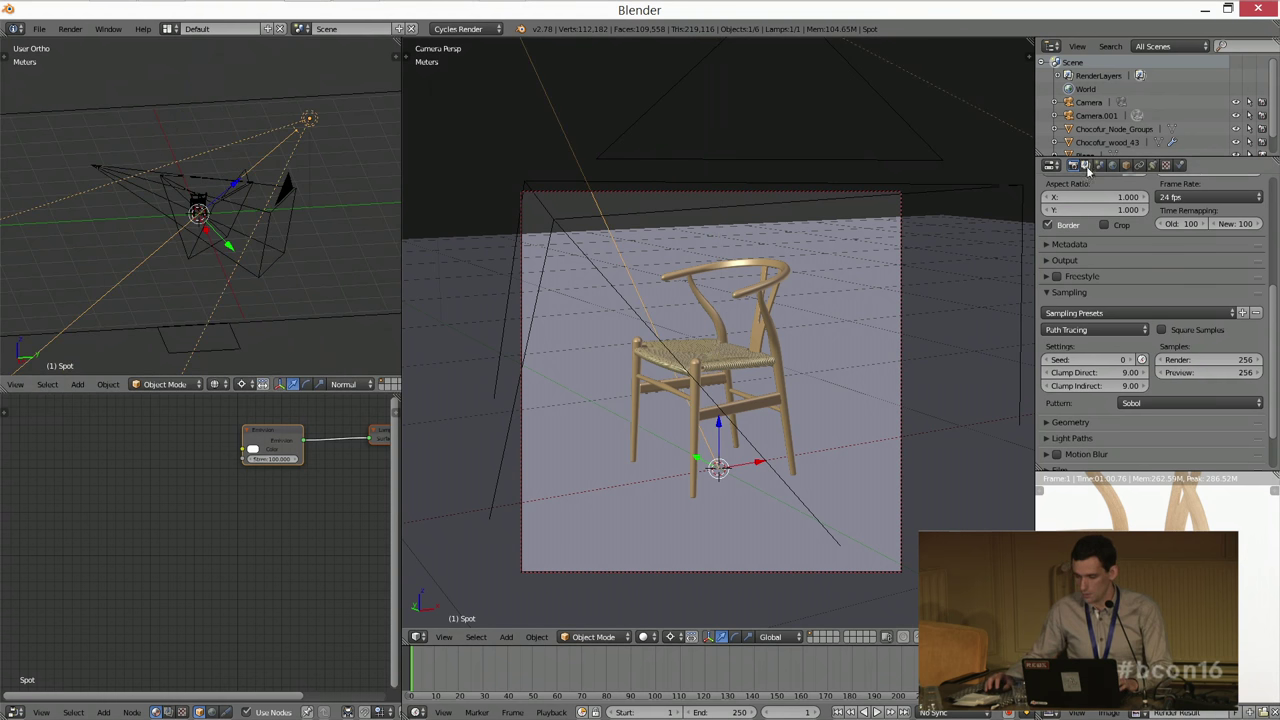
Step: Set the spot lamp's Blend to 0.850 and cone Size to 60°
{"action": "left_click", "coordinate": [1153, 165]}
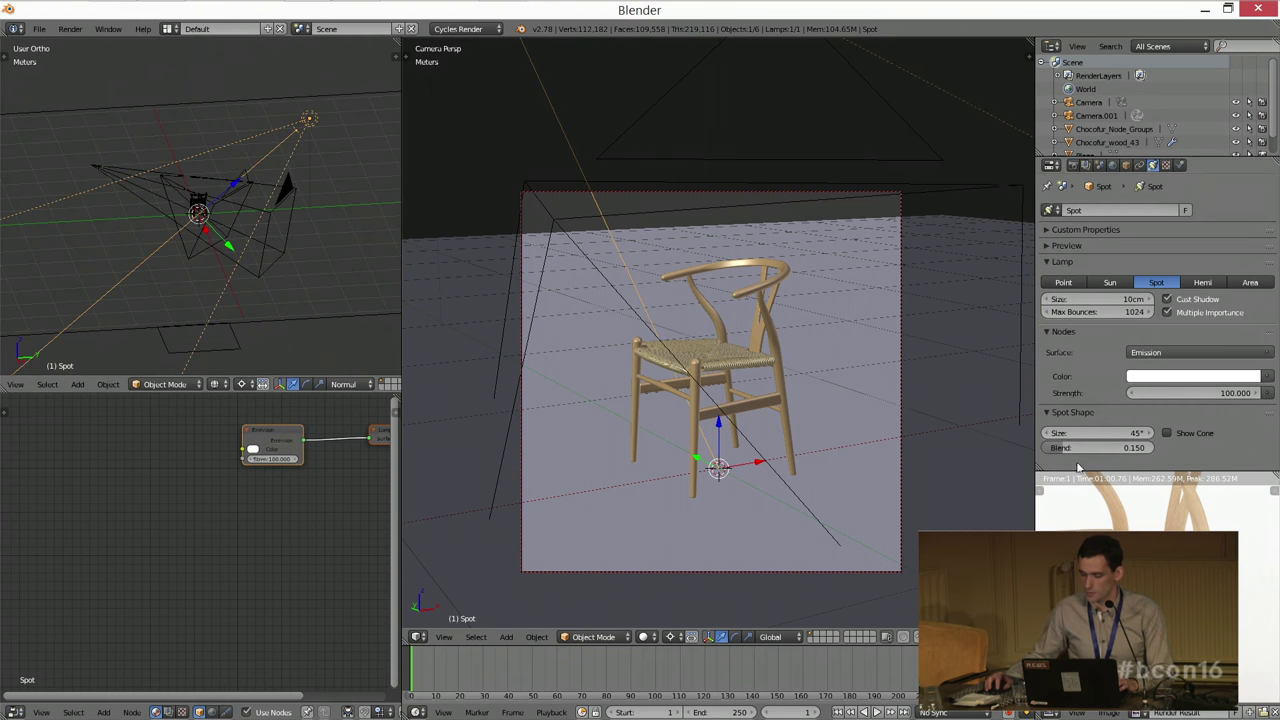
{"action": "left_click_drag", "start_coordinate": [1082, 448], "coordinate": [1117, 447]}
{"action": "left_click", "coordinate": [1117, 447]}
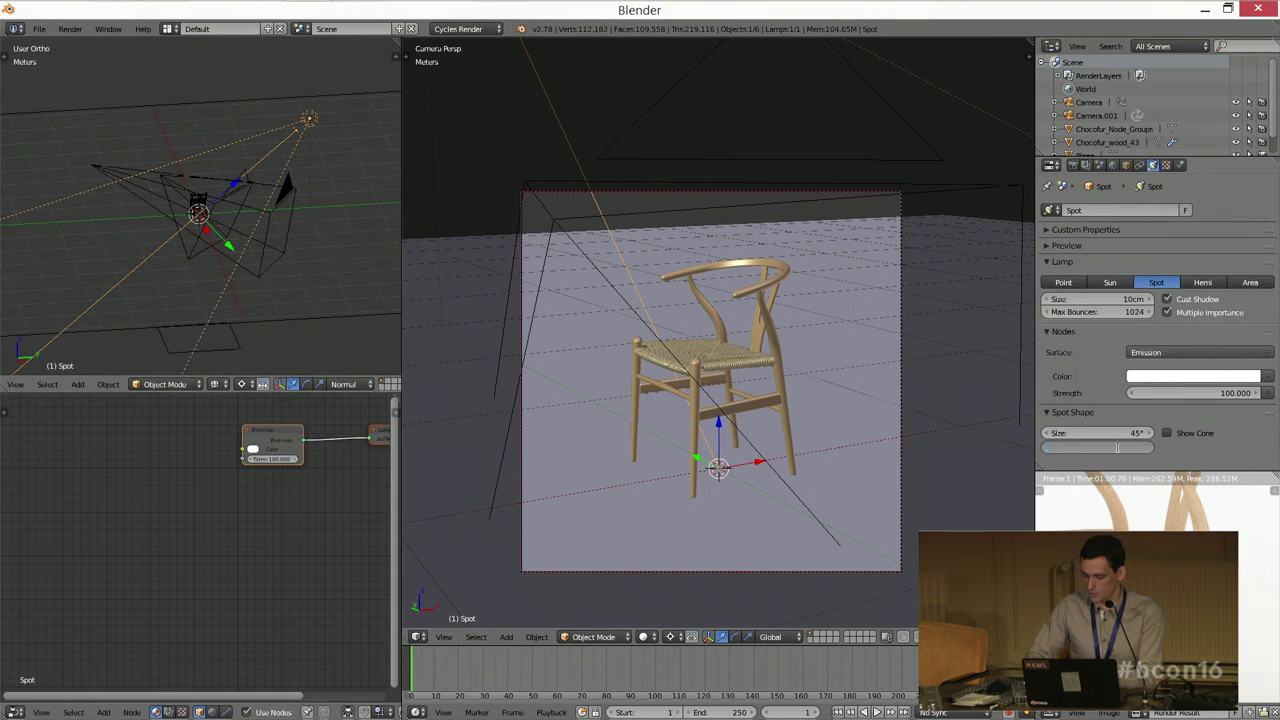
{"action": "type", "text": "0.85"}
{"action": "key", "text": "Return"}
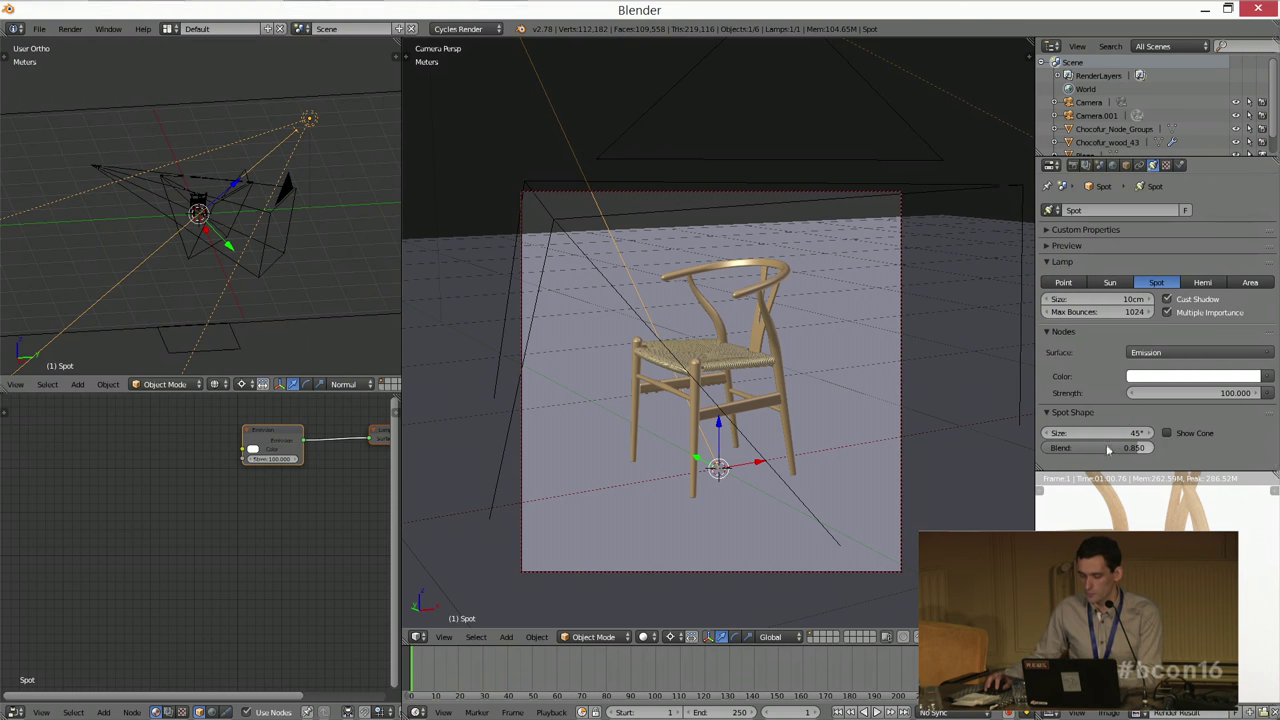
{"action": "left_click", "coordinate": [1105, 432]}
{"action": "type", "text": "60"}
{"action": "key", "text": "Return"}
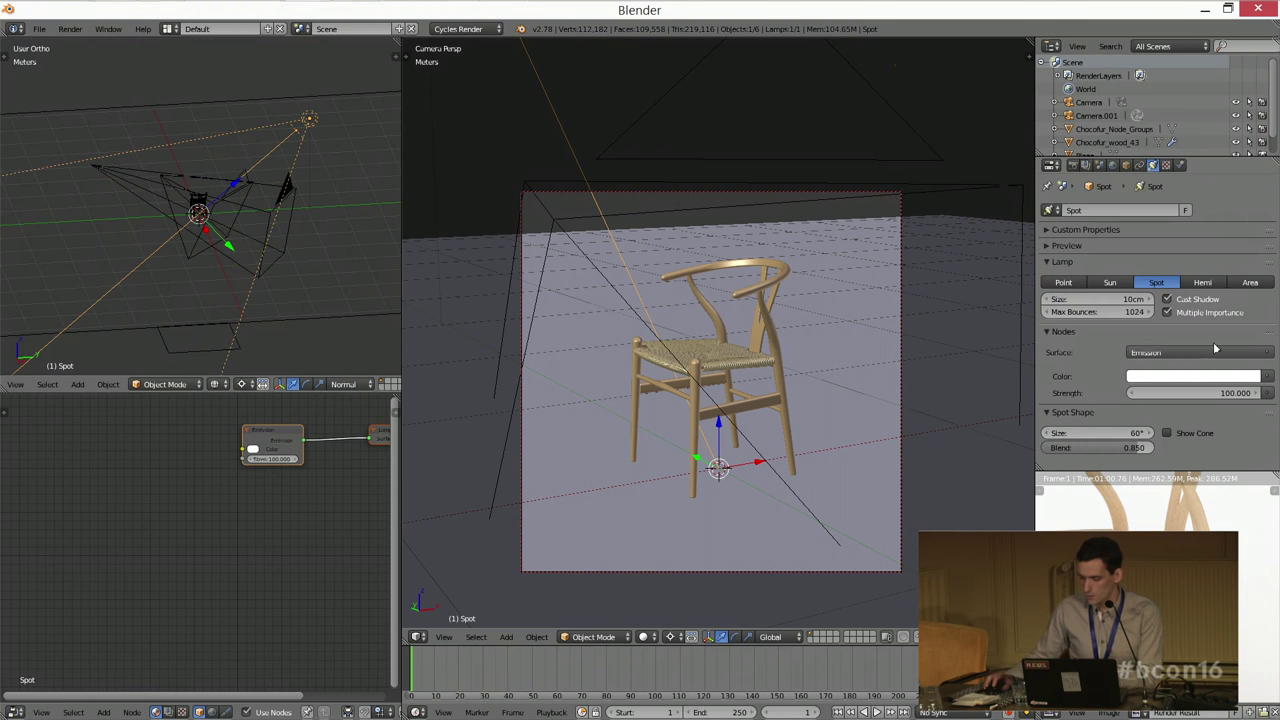
Step: Set the spot lamp's Strength to 10
{"action": "left_click", "coordinate": [1208, 395]}
{"action": "type", "text": "1"}
{"action": "key", "text": "Return"}
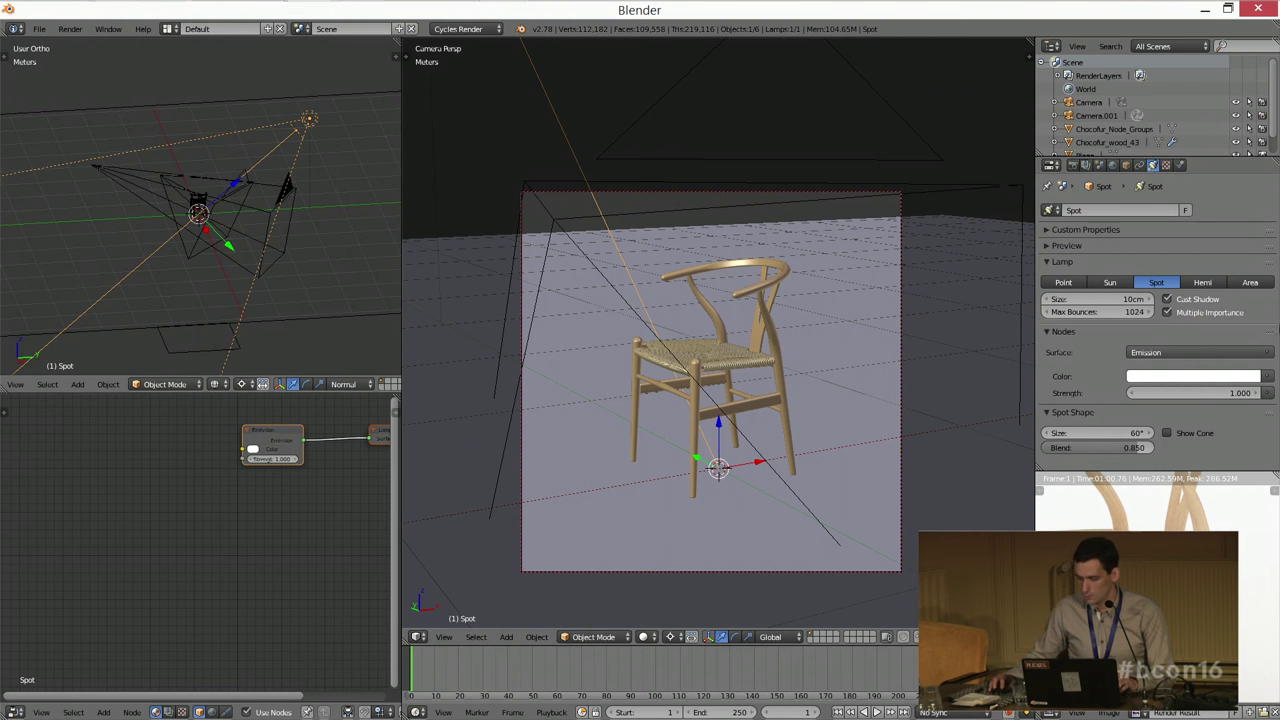
{"action": "left_click", "coordinate": [1197, 395]}
{"action": "type", "text": "10"}
{"action": "key", "text": "Return"}
{"action": "key", "text": "KP_7"}
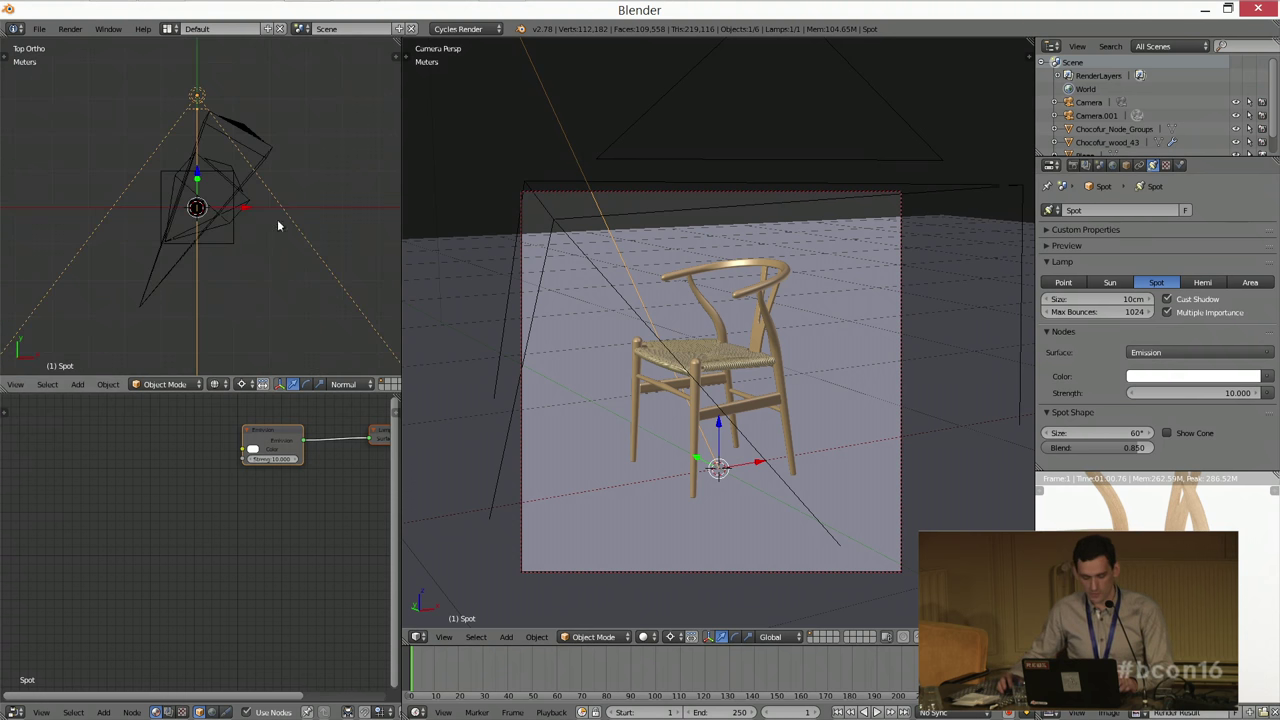
Step: Rotate the spot lamp, then duplicate it and move and aim the copy at the chair
{"action": "key", "text": "r"}
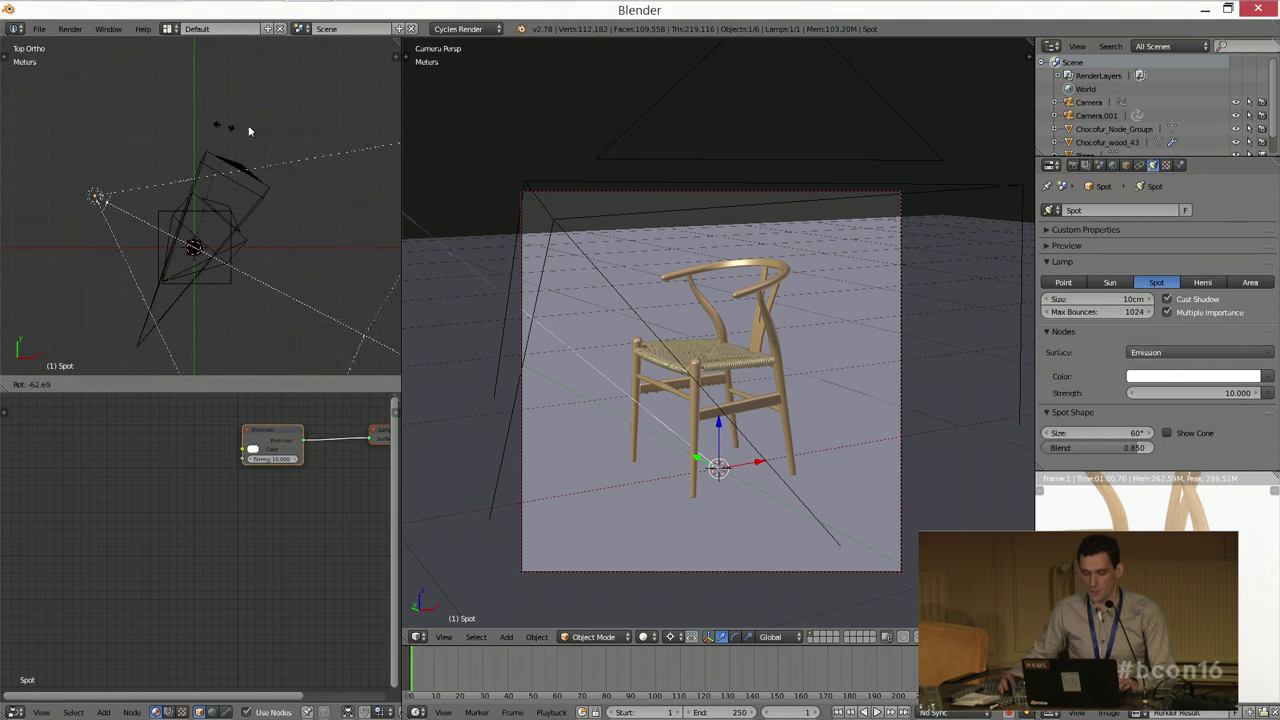
{"action": "left_click", "coordinate": [269, 138]}
{"action": "key", "text": "shift+d"}
{"action": "left_click", "coordinate": [300, 151]}
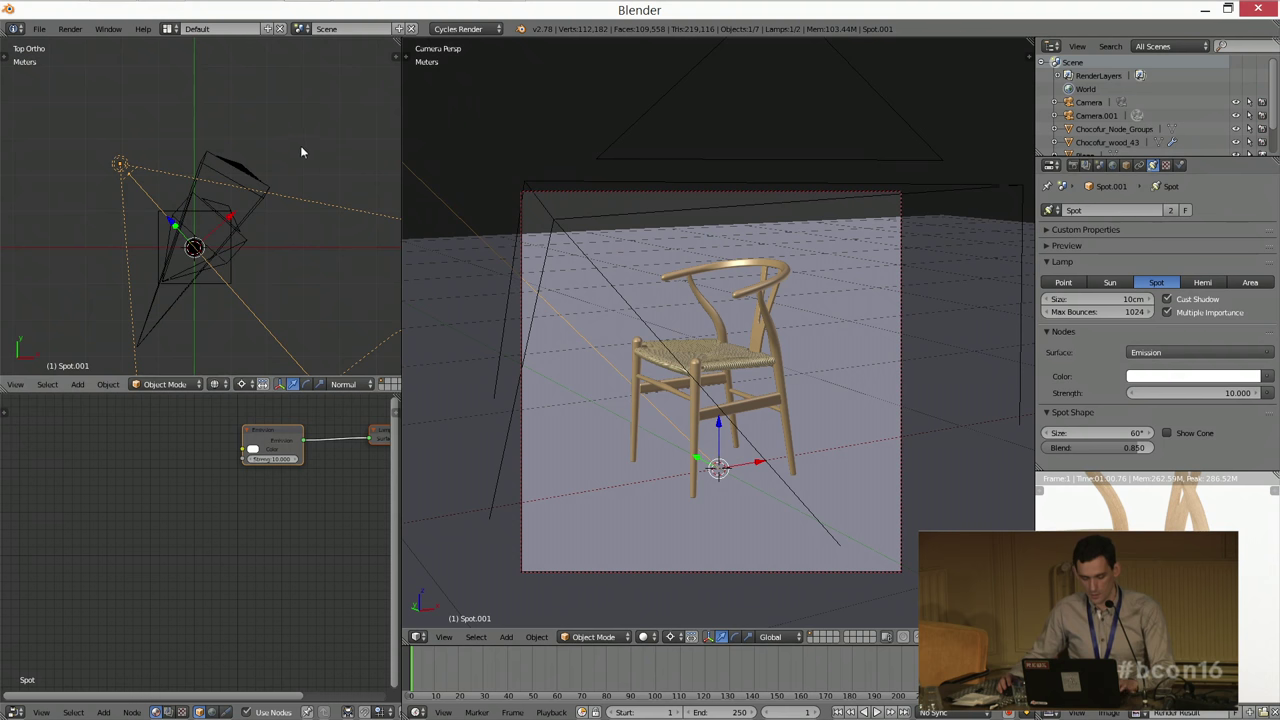
{"action": "key", "text": "r"}
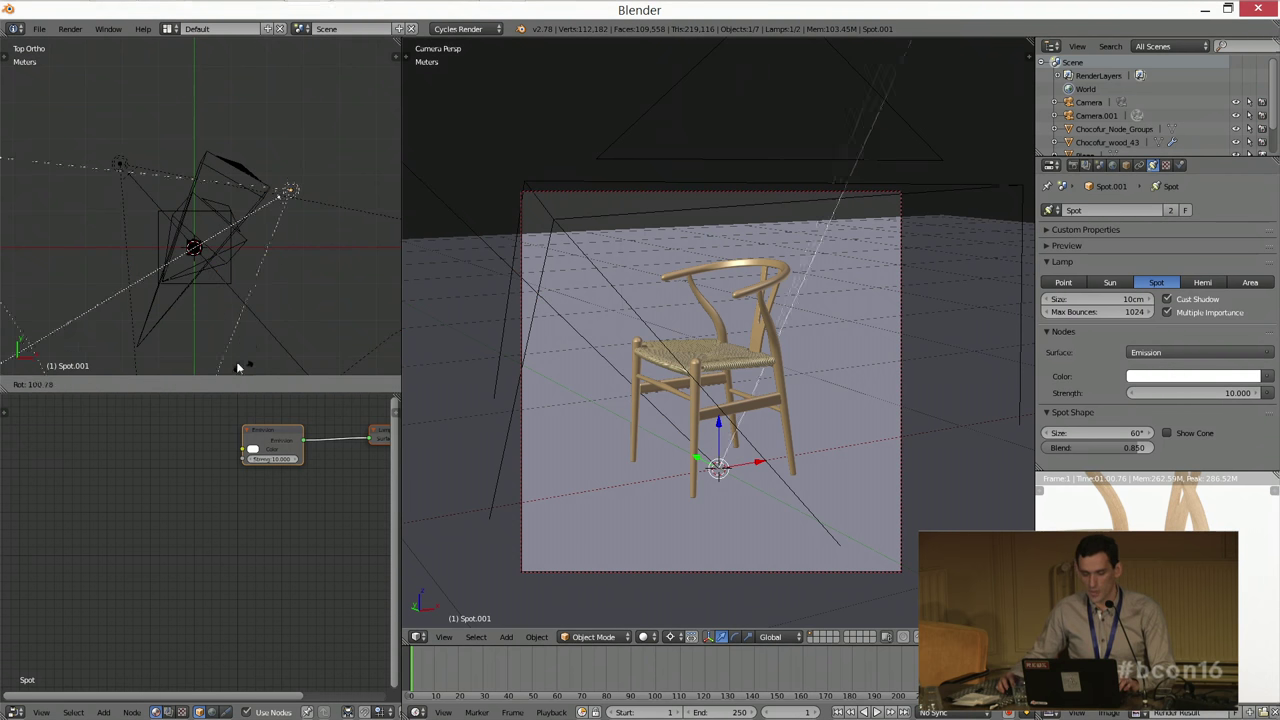
{"action": "left_click", "coordinate": [237, 365]}
Step: Try Point, Sun and Area types on Spot.001, then set it back to Spot
{"action": "middle_click_drag", "start_coordinate": [385, 276], "coordinate": [320, 211]}
{"action": "middle_click_drag", "start_coordinate": [184, 131], "coordinate": [276, 131]}
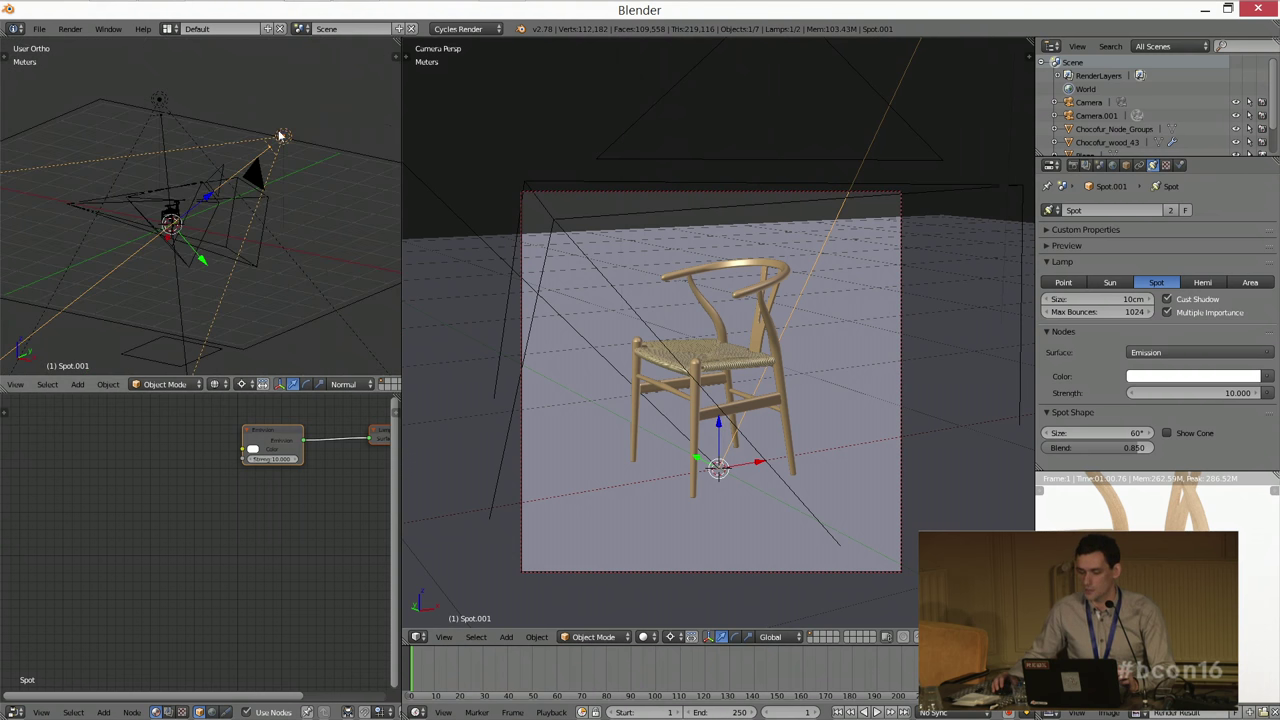
{"action": "left_click", "coordinate": [1054, 211]}
{"action": "left_click", "coordinate": [1056, 215]}
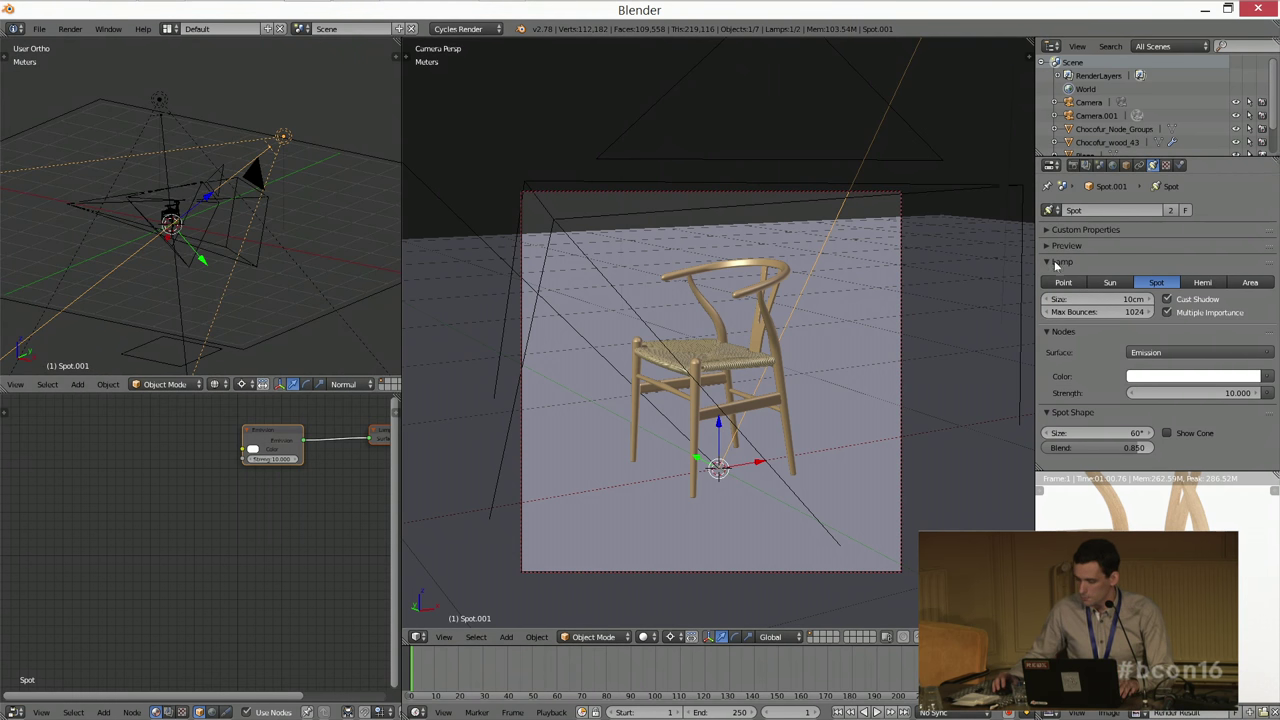
{"action": "left_click", "coordinate": [1063, 282]}
{"action": "left_click", "coordinate": [1110, 282]}
{"action": "left_click", "coordinate": [1250, 282]}
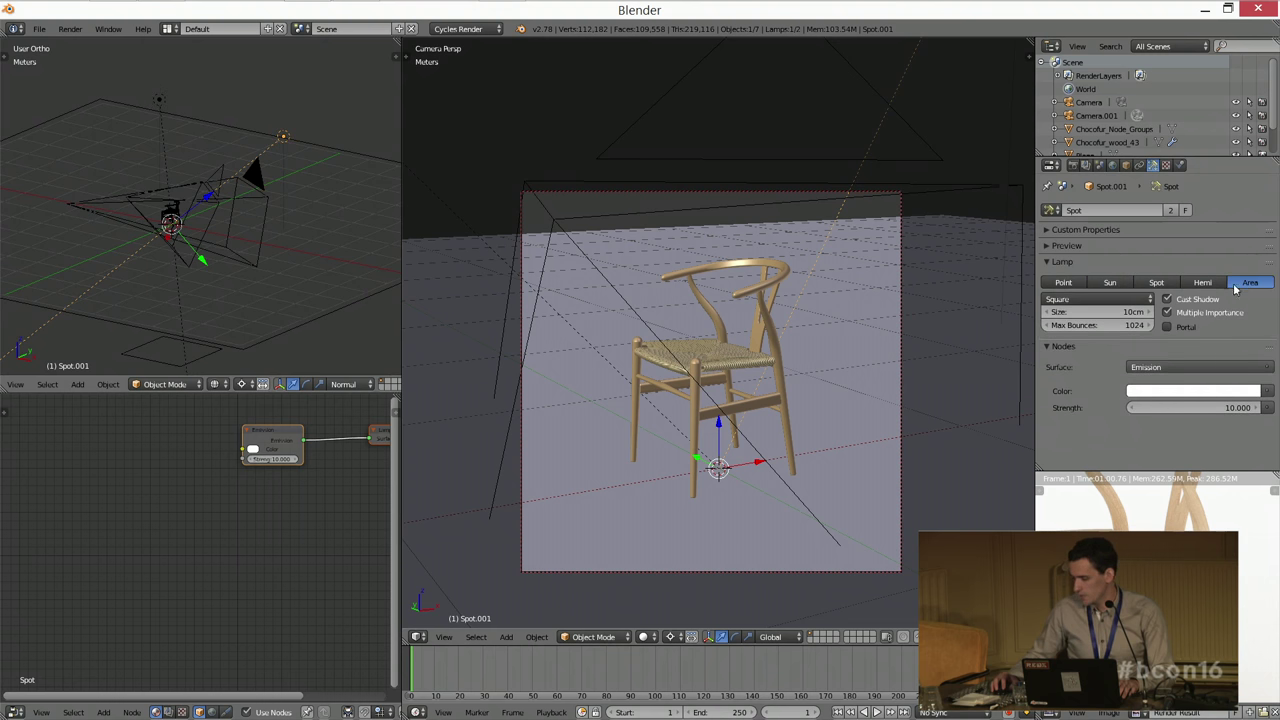
{"action": "left_click", "coordinate": [1156, 282]}
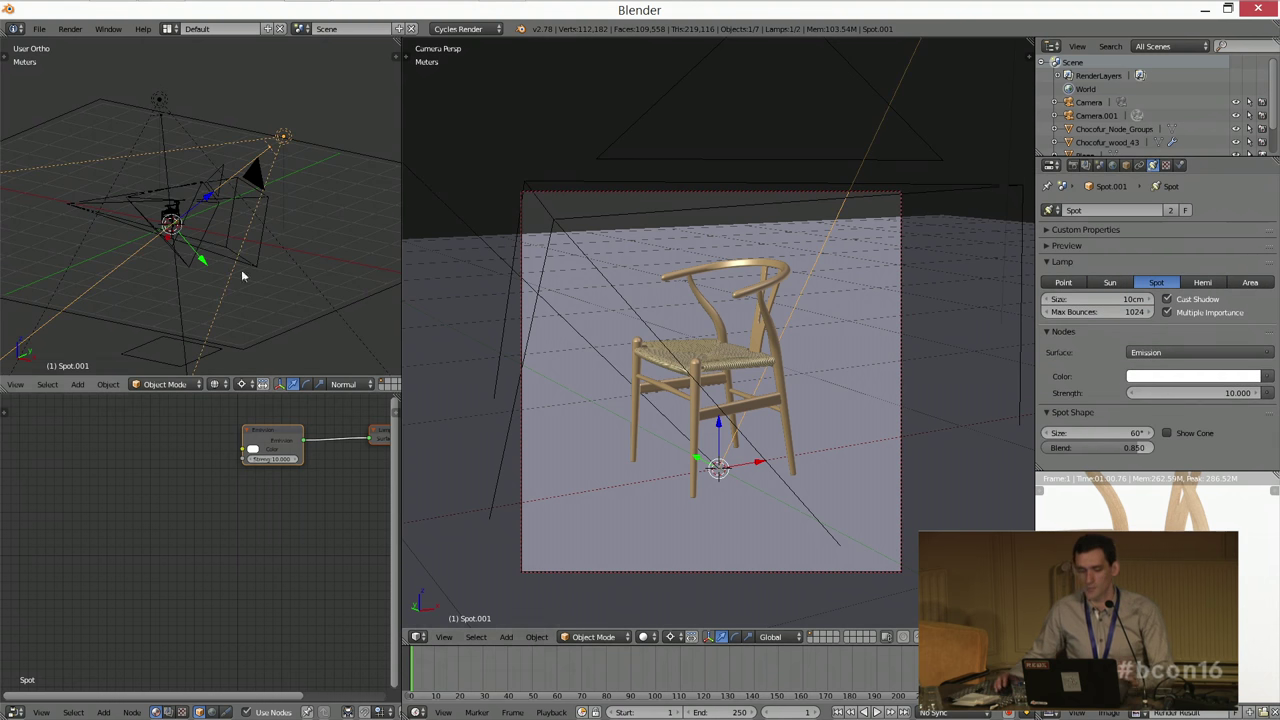
{"action": "middle_click_drag", "start_coordinate": [262, 198], "coordinate": [278, 193]}
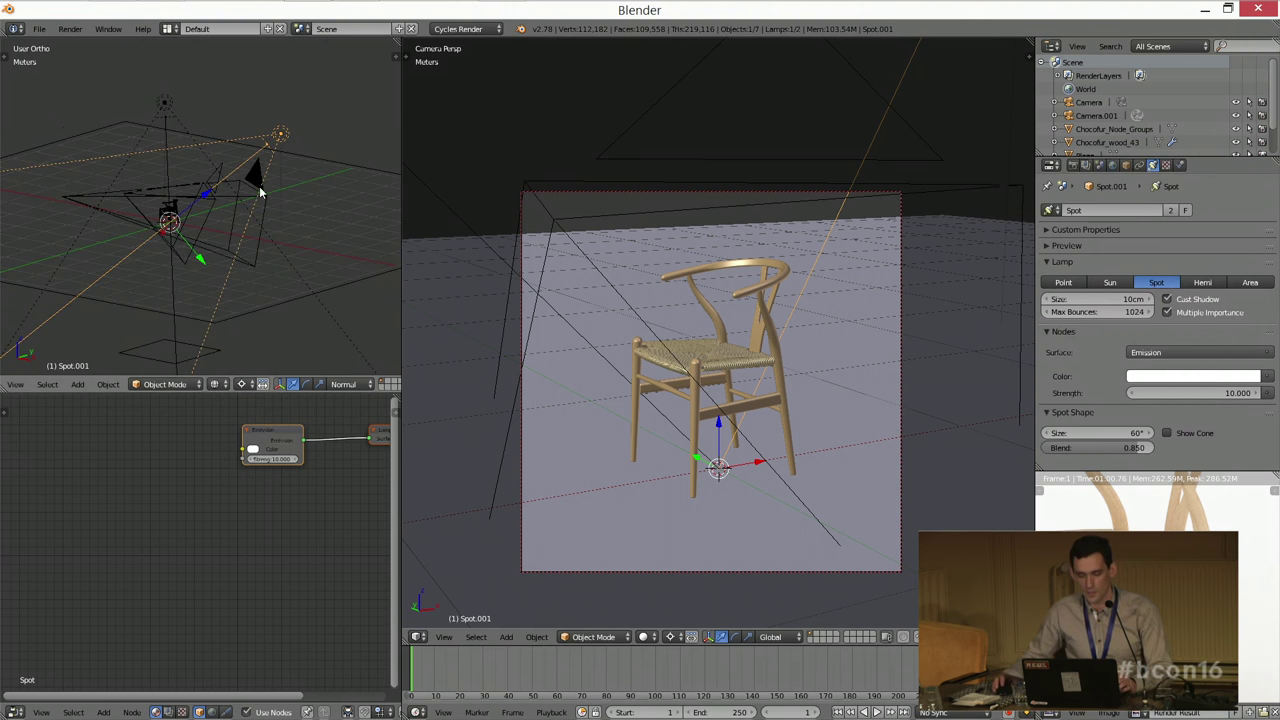
{"action": "scroll", "coordinate": [755, 317], "scroll_direction": "up", "scroll_amount": 1}
{"action": "scroll", "coordinate": [755, 317], "scroll_direction": "up", "scroll_amount": 1}
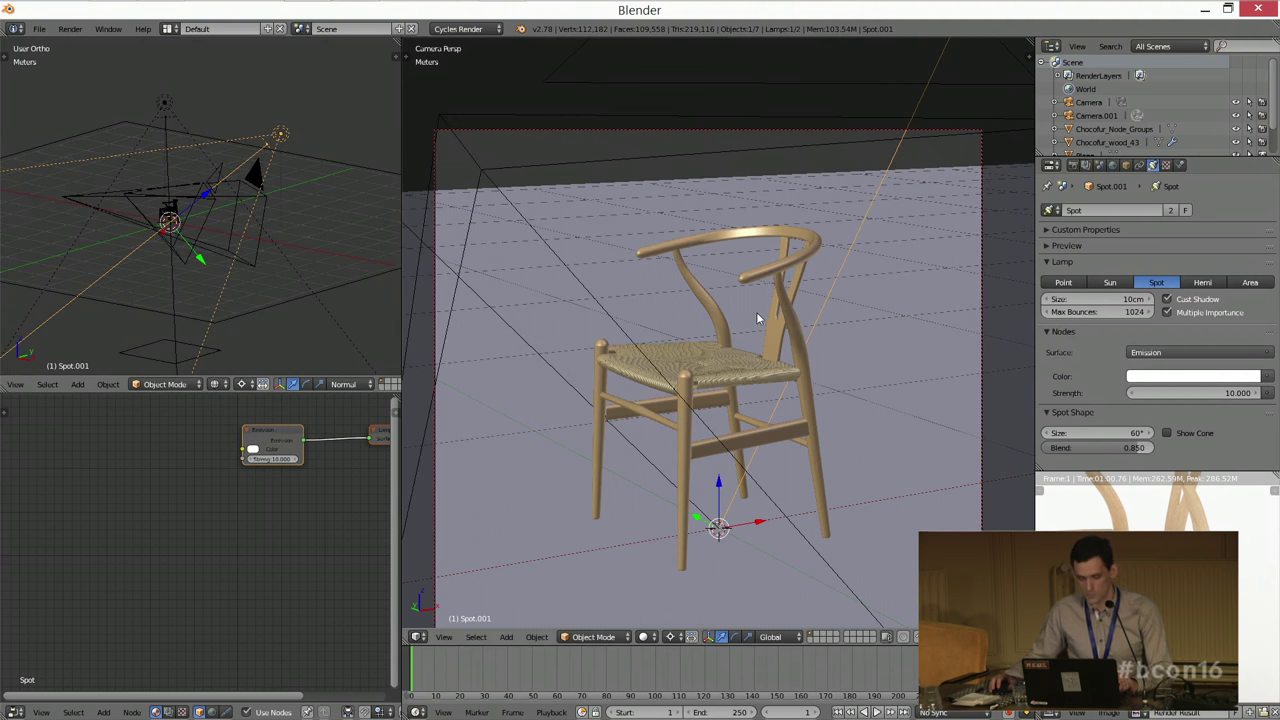
Step: Preview the two-lamp lighting rendered inside a border over the chair's top, then return to the camera view
{"action": "scroll", "coordinate": [757, 311], "scroll_direction": "down", "scroll_amount": 1}
{"action": "key", "text": "shift+z"}
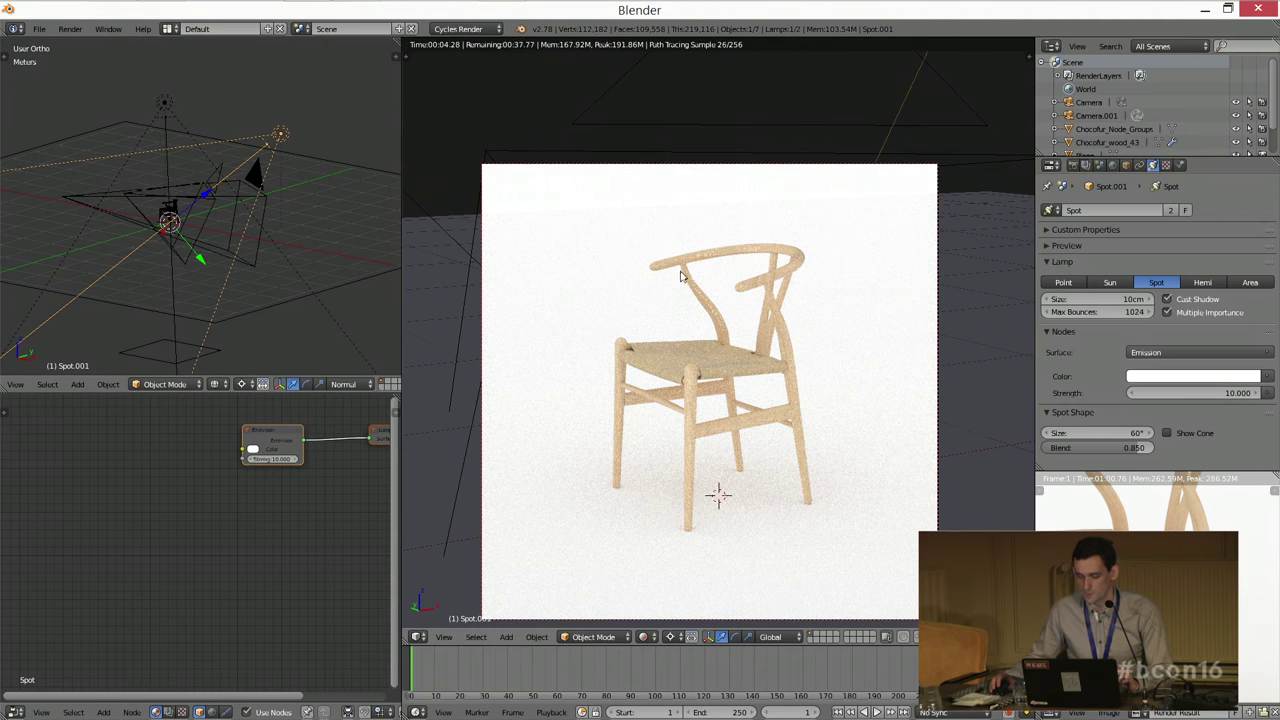
{"action": "key", "text": "shift+b"}
{"action": "left_click_drag", "start_coordinate": [636, 250], "coordinate": [745, 370]}
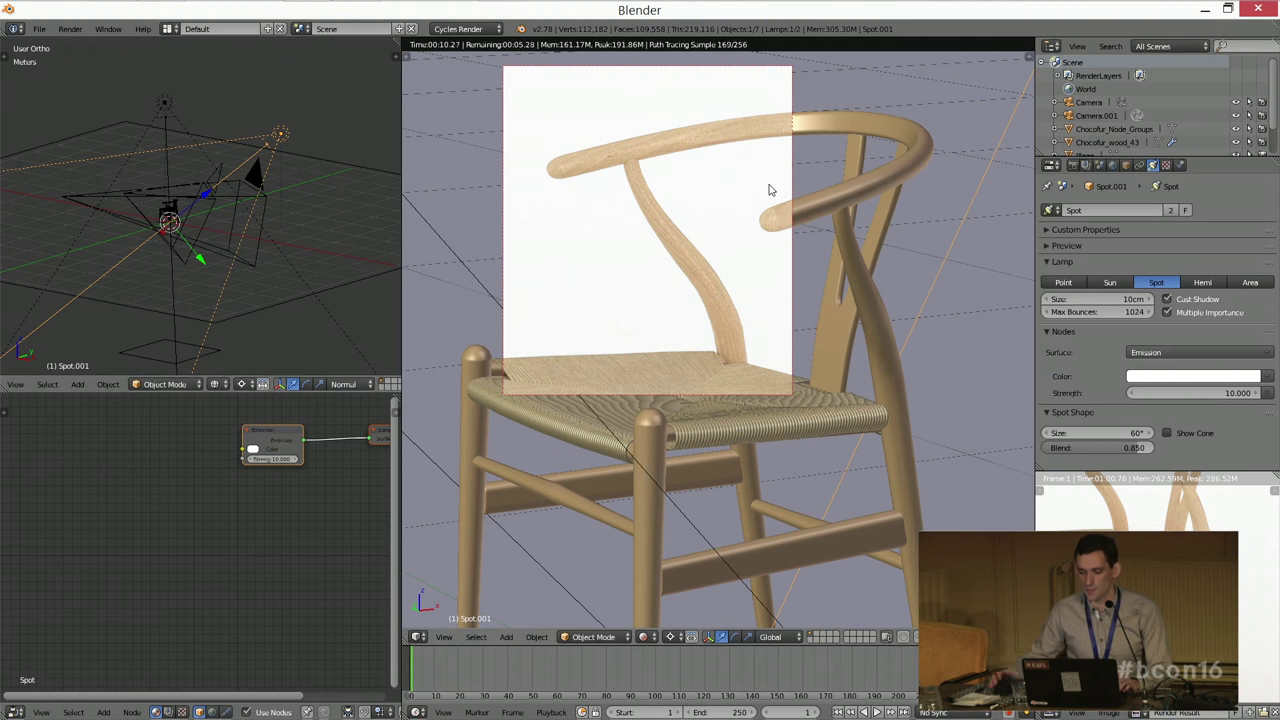
{"action": "key", "text": "shift+z"}
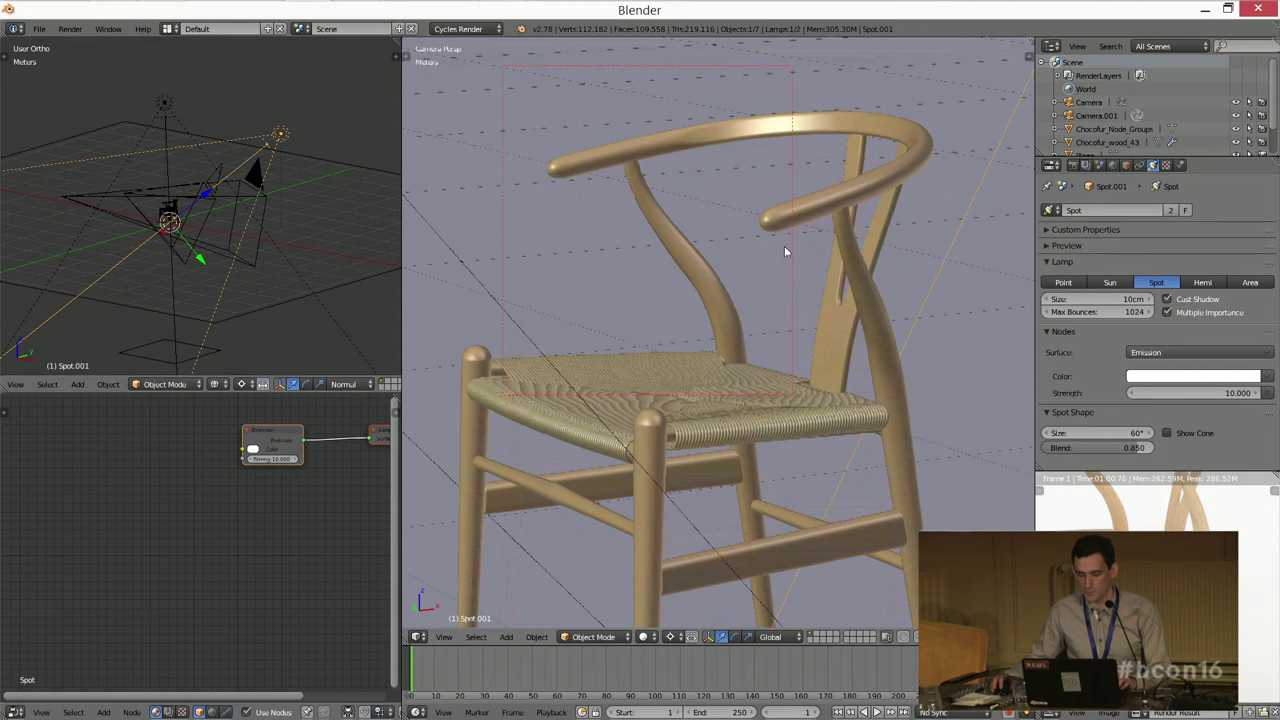
{"action": "key", "text": "KP_0"}
Step: Close the wood texture document and open the rendered 0001.jpg from the Desktop in Photoshop
{"action": "key", "text": "alt+Tab"}
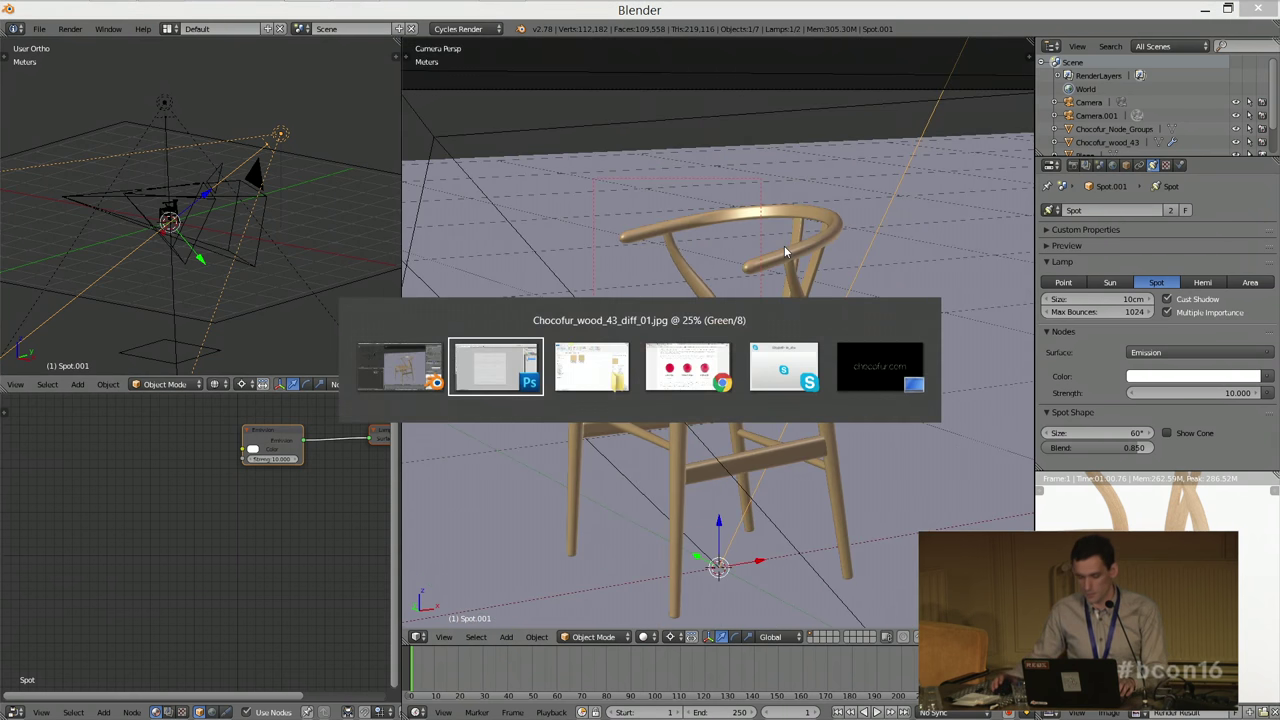
{"action": "key", "text": "ctrl+w"}
{"action": "key", "text": "alt+Tab"}
{"action": "key", "text": "BackSpace"}
{"action": "key", "text": "BackSpace"}
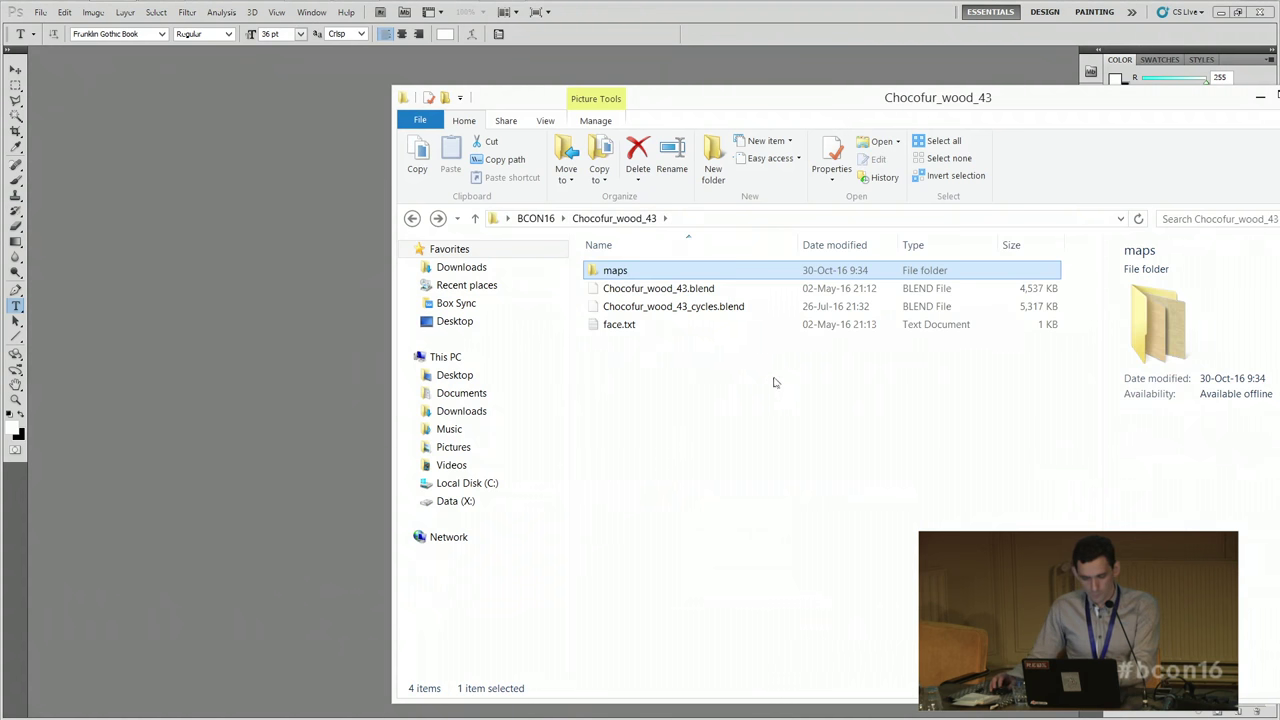
{"action": "key", "text": "alt+Up"}
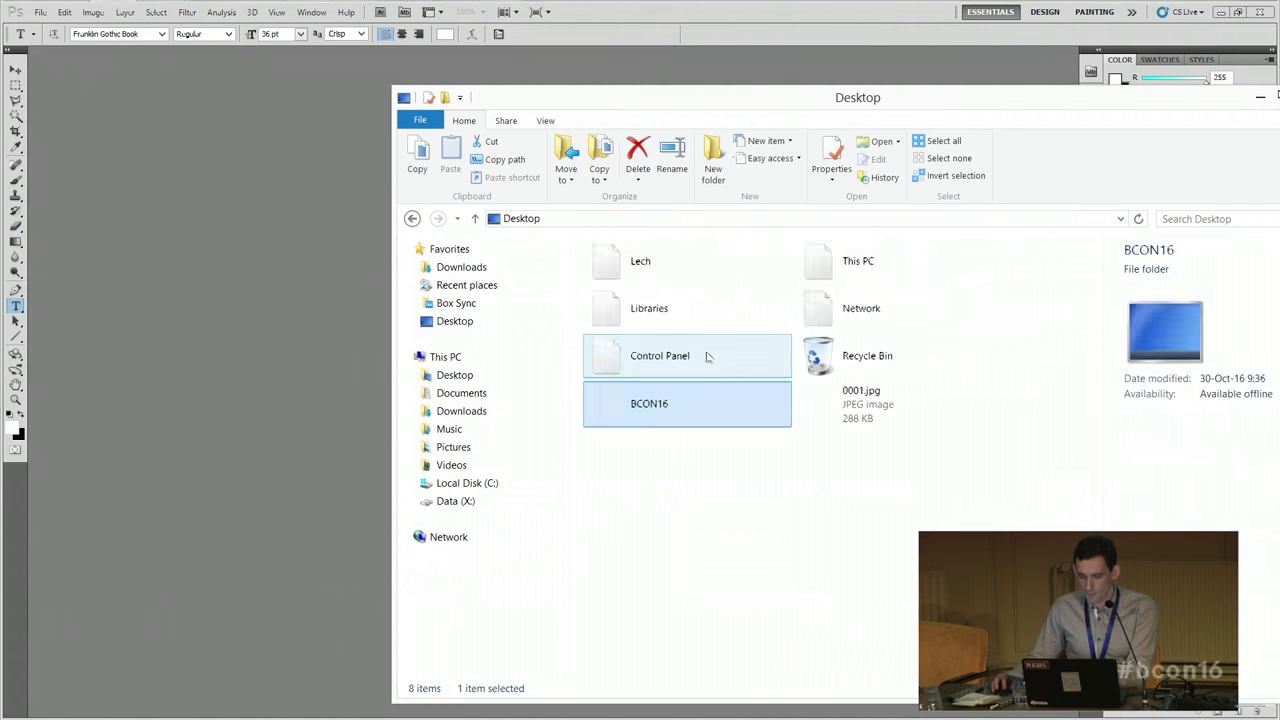
{"action": "left_click_drag", "start_coordinate": [900, 390], "coordinate": [160, 360]}
Step: Cycle through Photoshop's full-screen view modes on the chair image
{"action": "key", "text": "f"}
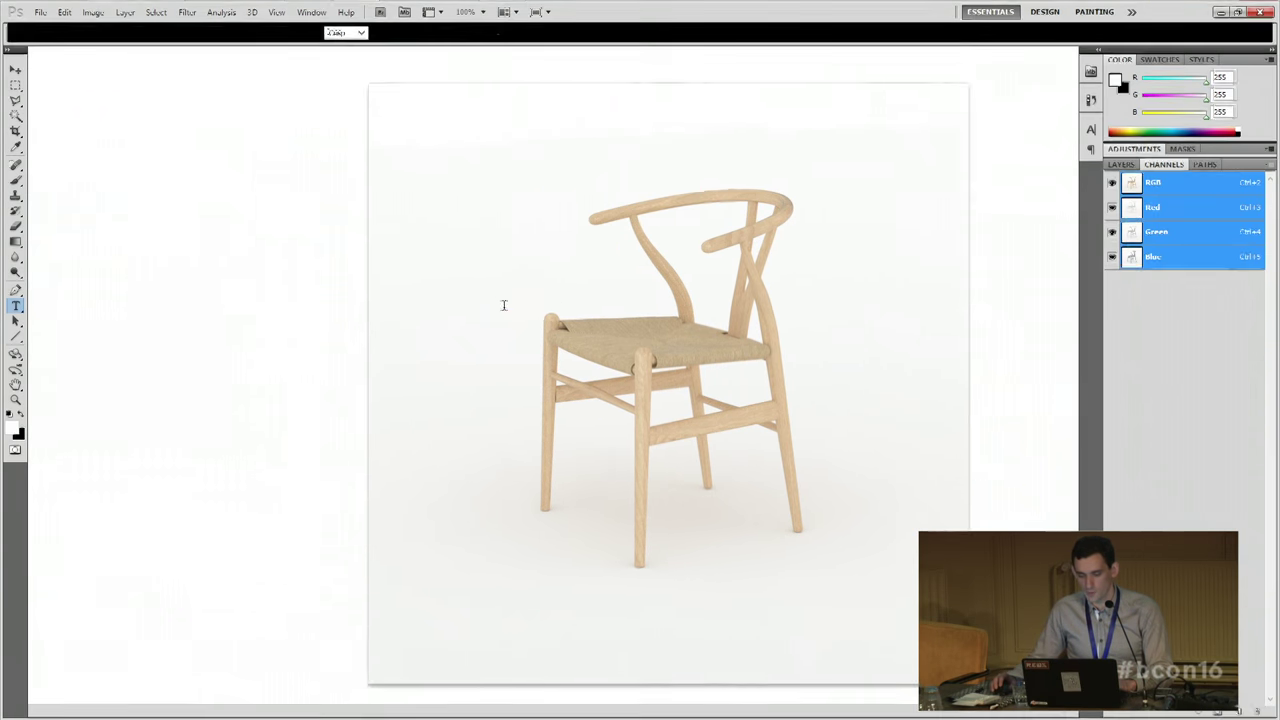
{"action": "left_click_drag", "start_coordinate": [599, 257], "coordinate": [545, 262]}
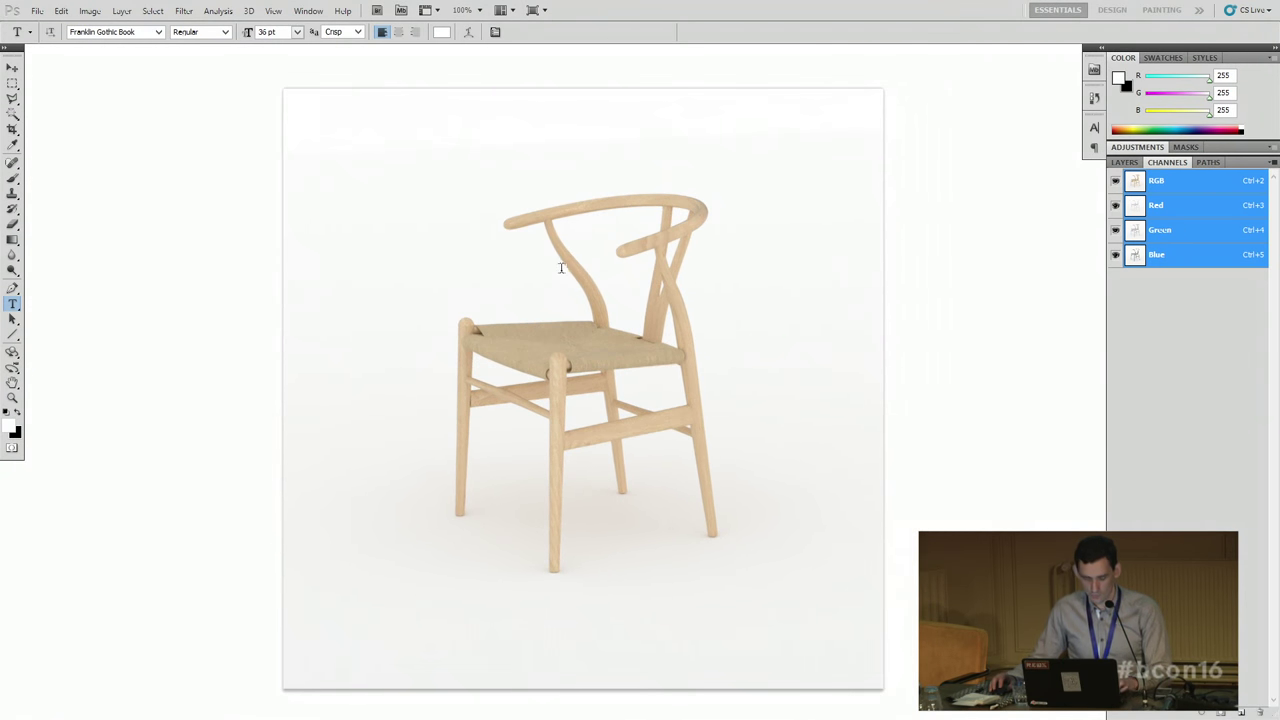
{"action": "scroll", "coordinate": [561, 268], "scroll_direction": "down", "scroll_amount": 2, "text": "alt"}
{"action": "key", "text": "f"}
{"action": "key", "text": "f"}
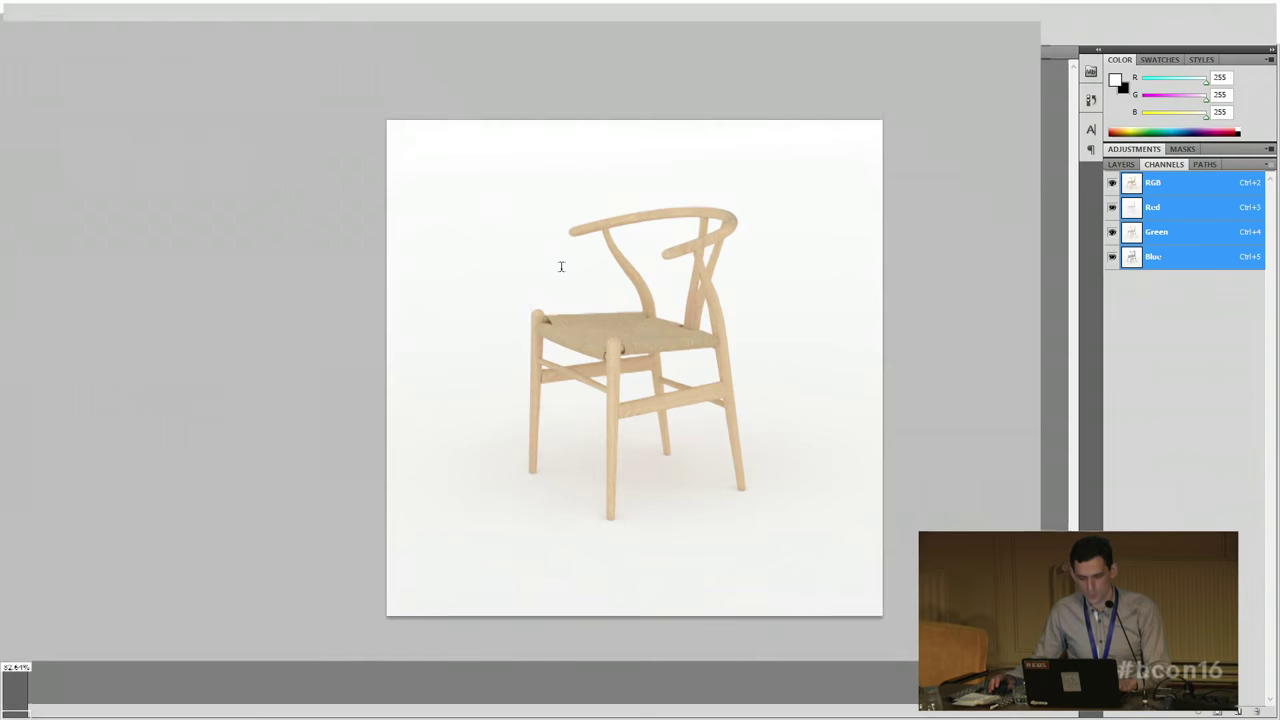
{"action": "key", "text": "ctrl+alt+shift+i"}
{"action": "key", "text": "Escape"}
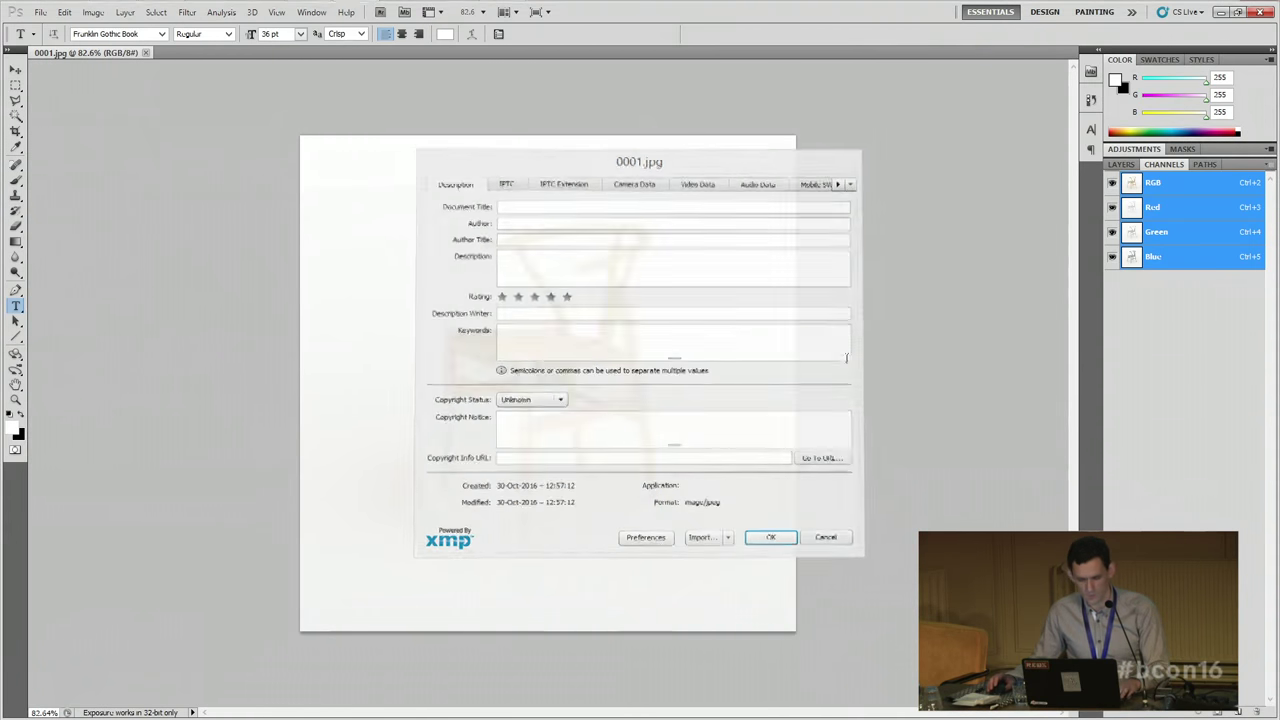
{"action": "key", "text": "f"}
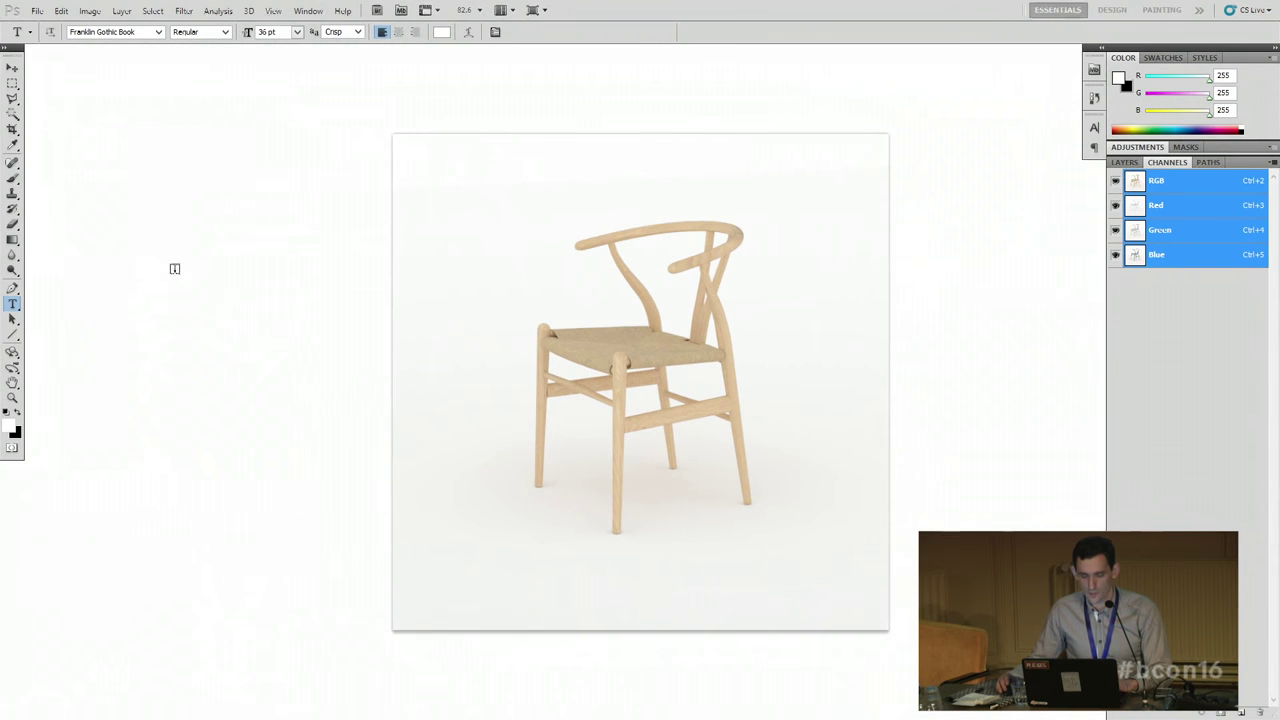
{"action": "key", "text": "f"}
Step: Give the full-screen surround a custom light colour, then return to standard view with Layers showing
{"action": "right_click", "coordinate": [221, 232]}
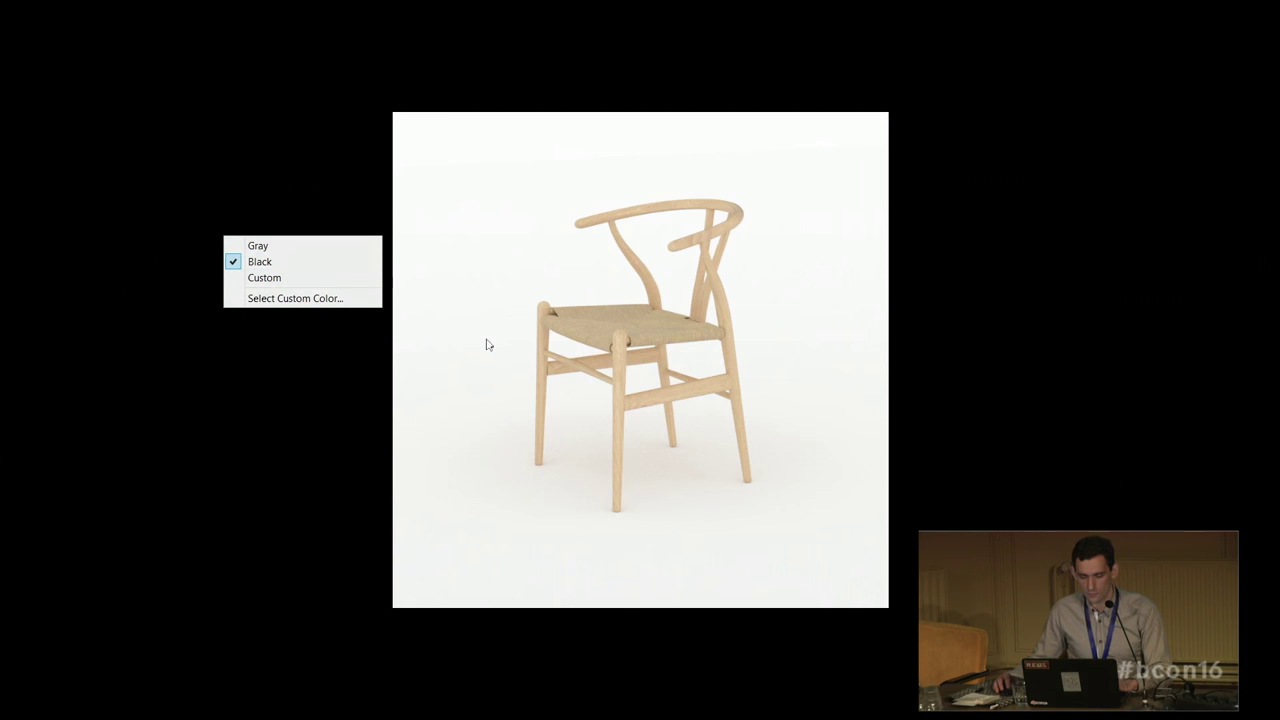
{"action": "left_click", "coordinate": [318, 278]}
{"action": "left_click_drag", "start_coordinate": [506, 249], "coordinate": [498, 262]}
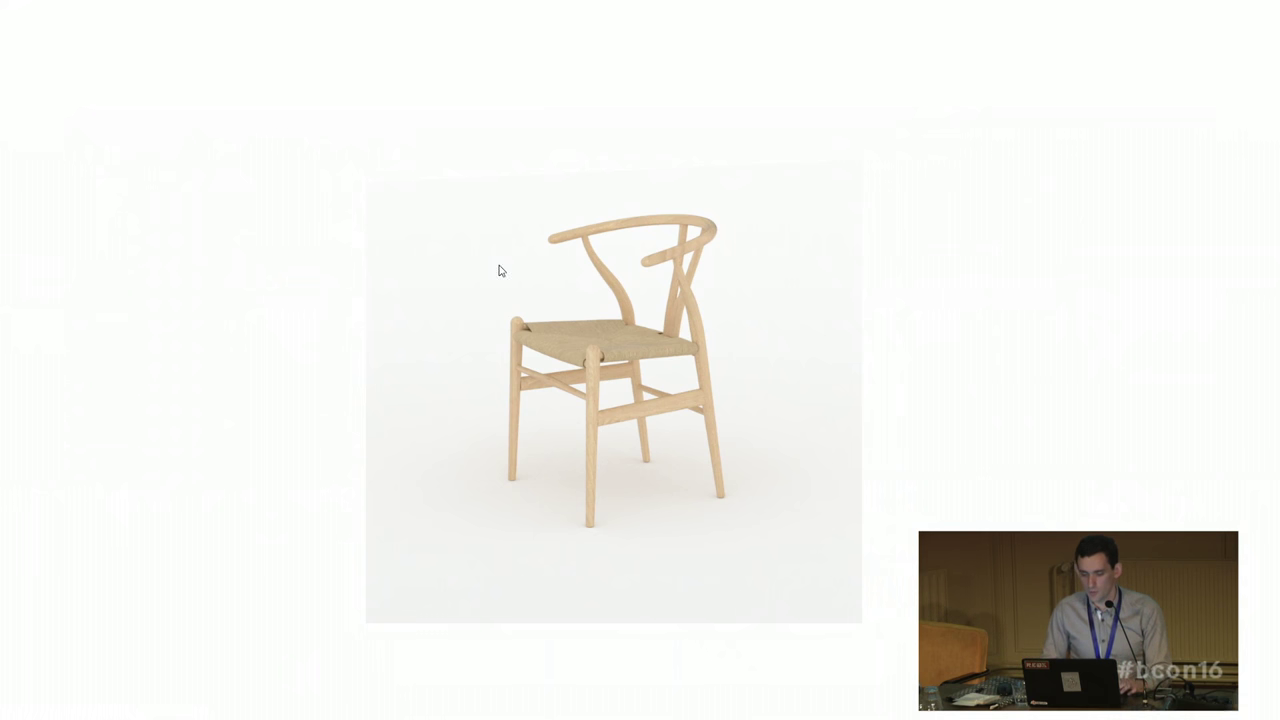
{"action": "key", "text": "Right"}
{"action": "left_click", "coordinate": [643, 277]}
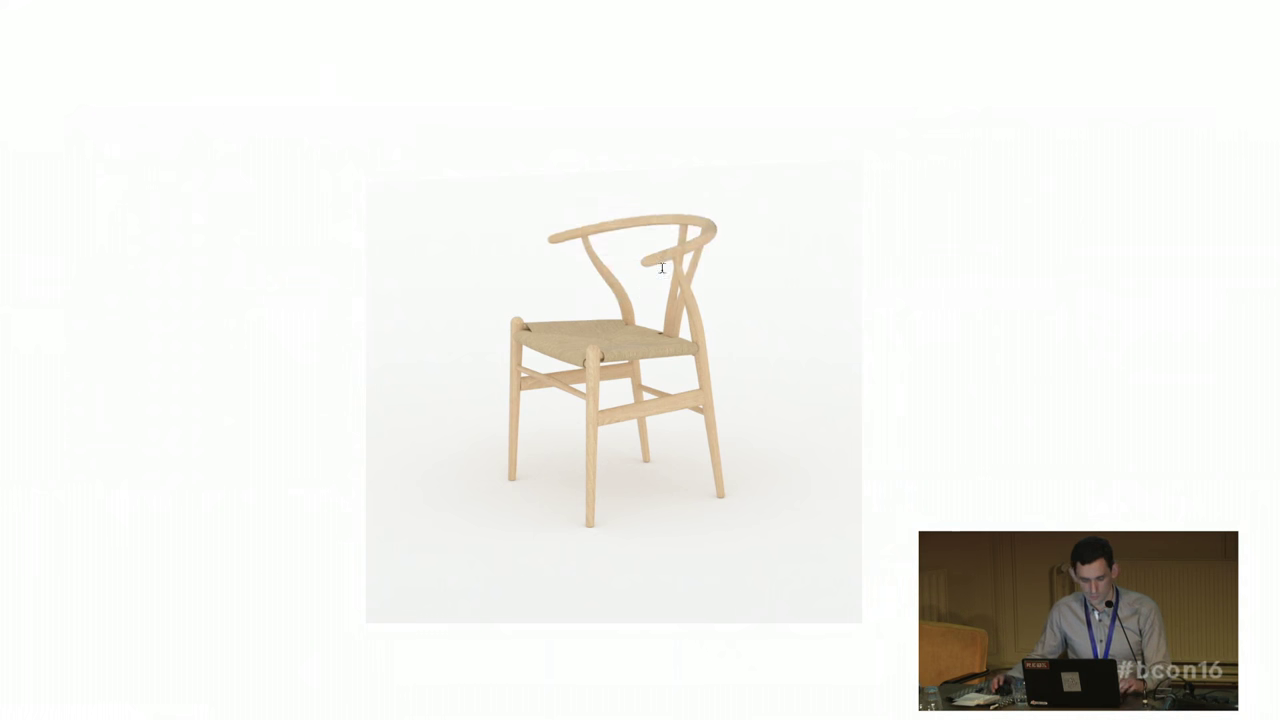
{"action": "key", "text": "f"}
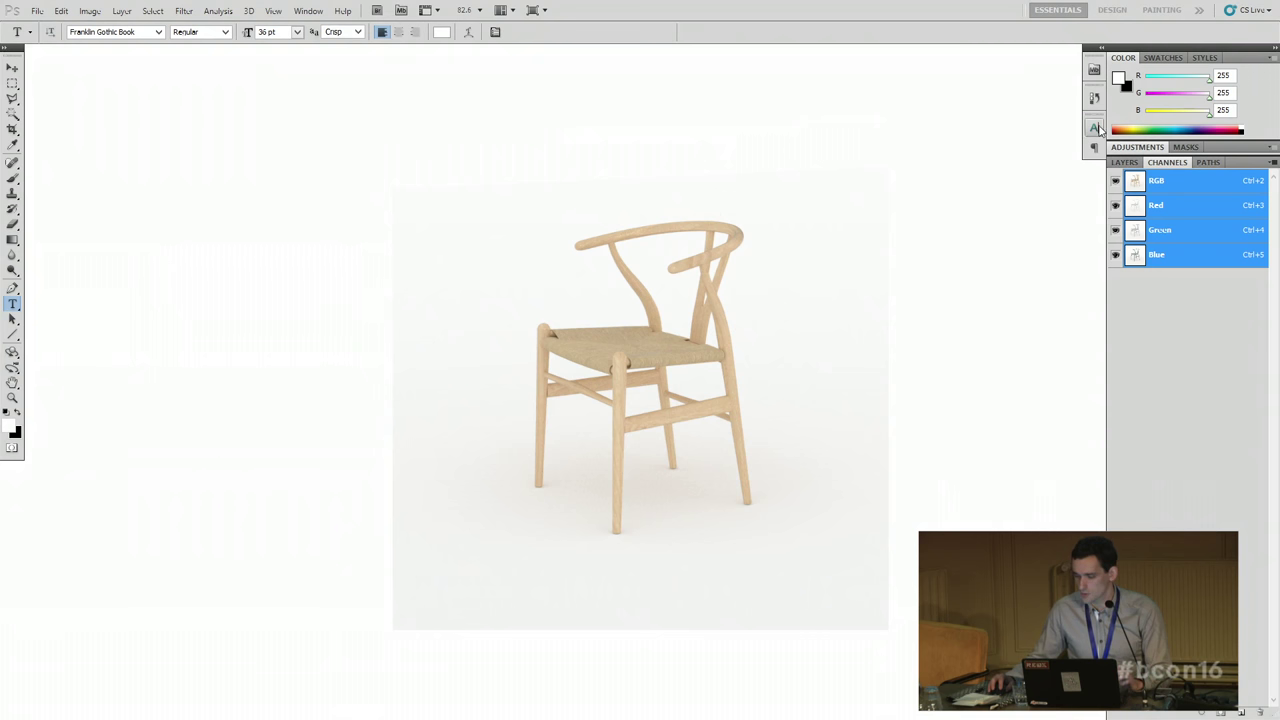
{"action": "left_click", "coordinate": [1124, 162]}
{"action": "left_click", "coordinate": [1208, 714]}
Step: Add a Curves adjustment layer shaped as an S-curve, raising highlights and deepening shadows
{"action": "left_click", "coordinate": [1160, 502]}
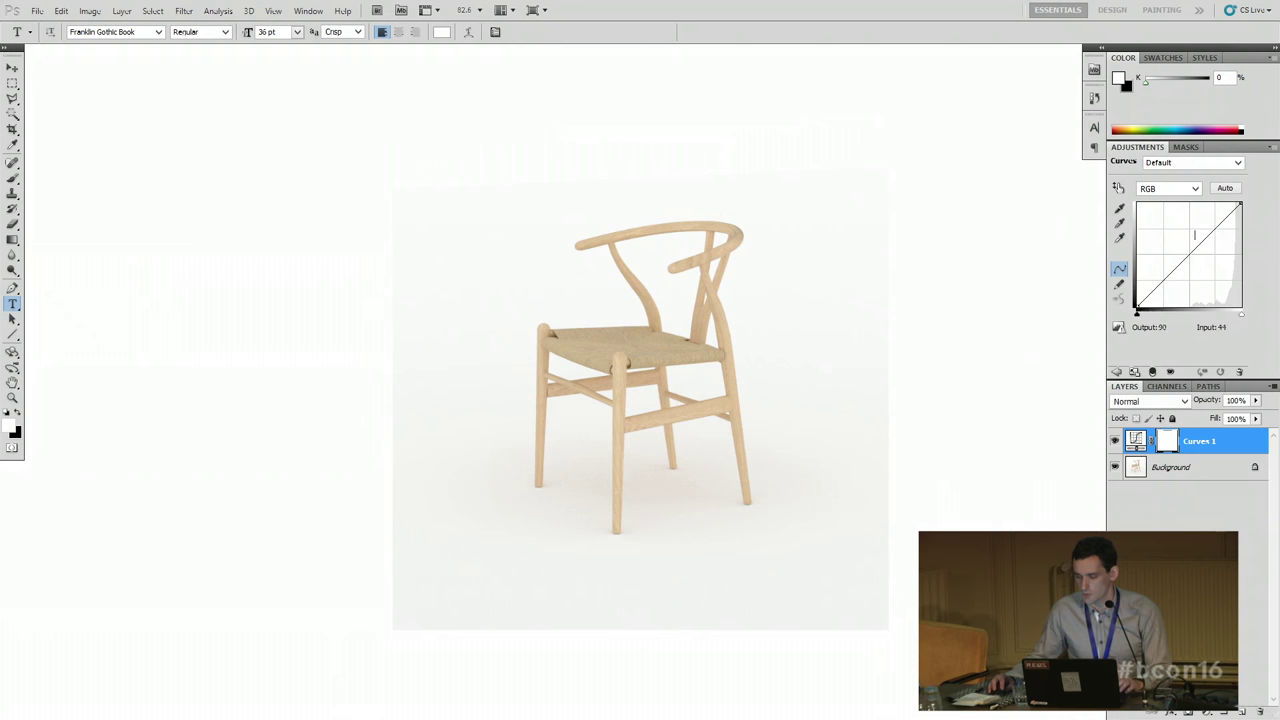
{"action": "left_click_drag", "start_coordinate": [1205, 234], "coordinate": [1210, 222]}
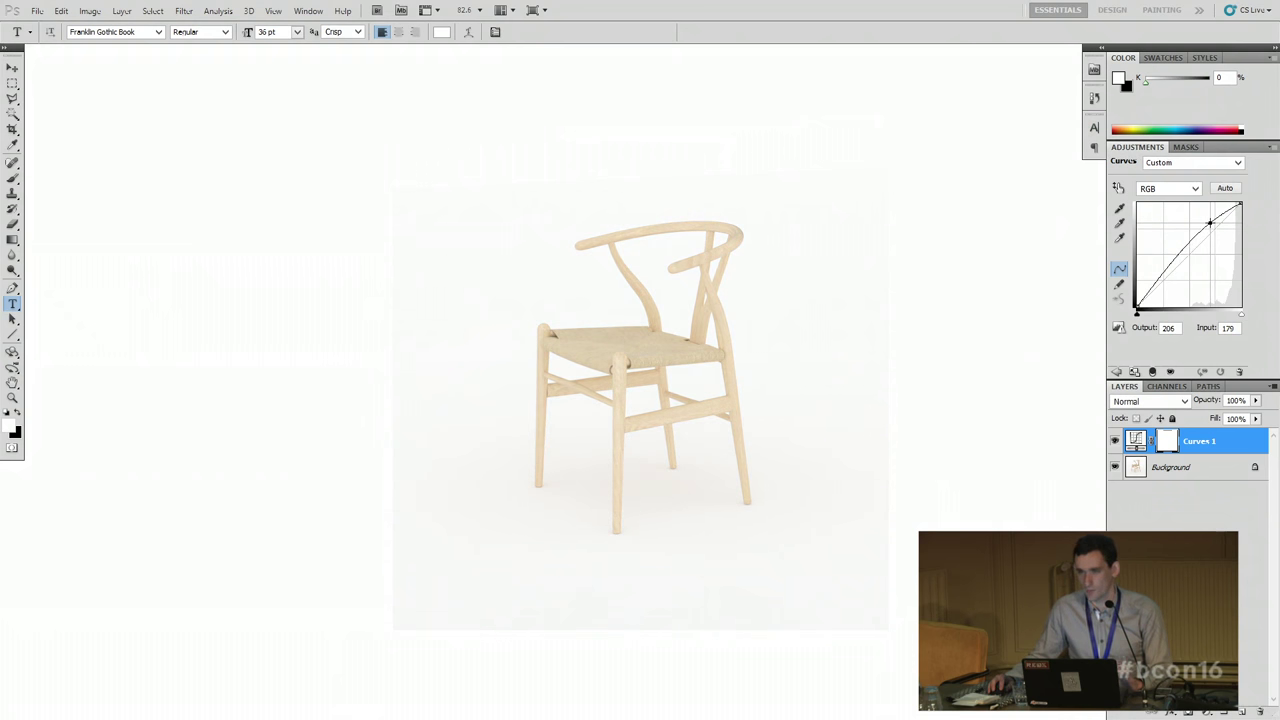
{"action": "left_click_drag", "start_coordinate": [1157, 279], "coordinate": [1163, 282]}
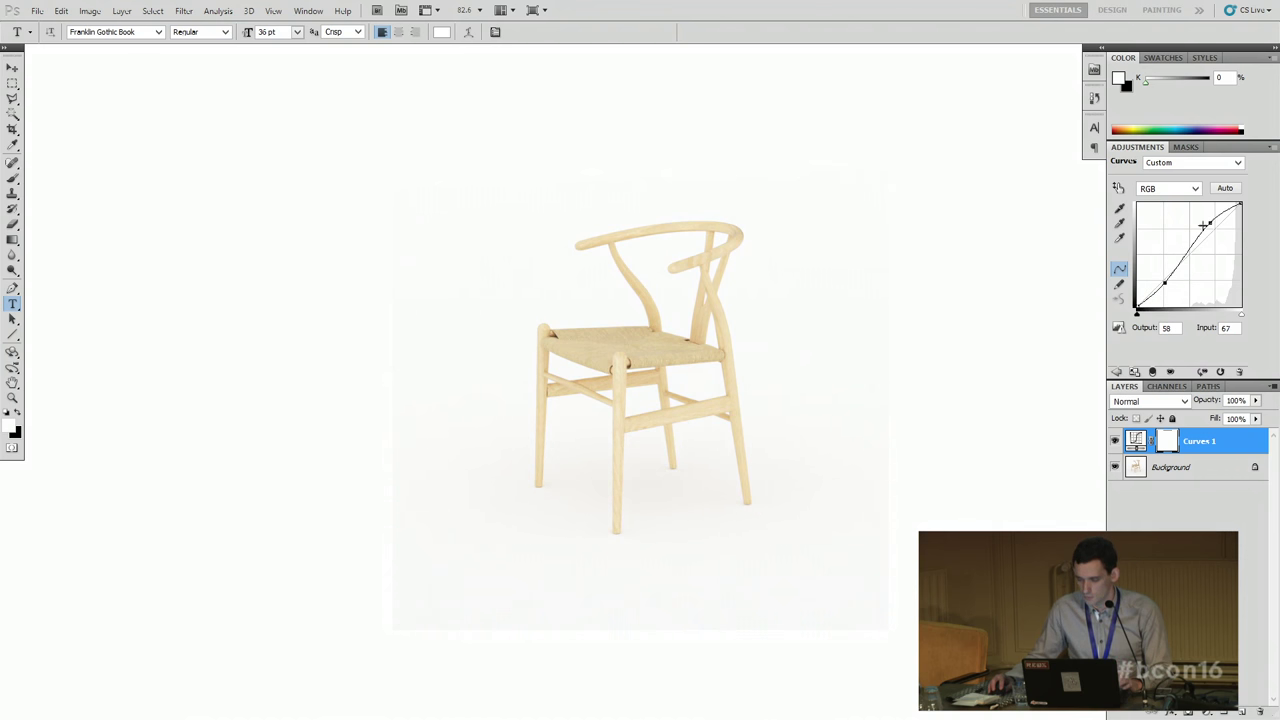
{"action": "left_click_drag", "start_coordinate": [1209, 223], "coordinate": [1213, 222]}
{"action": "left_click_drag", "start_coordinate": [1163, 285], "coordinate": [1165, 286]}
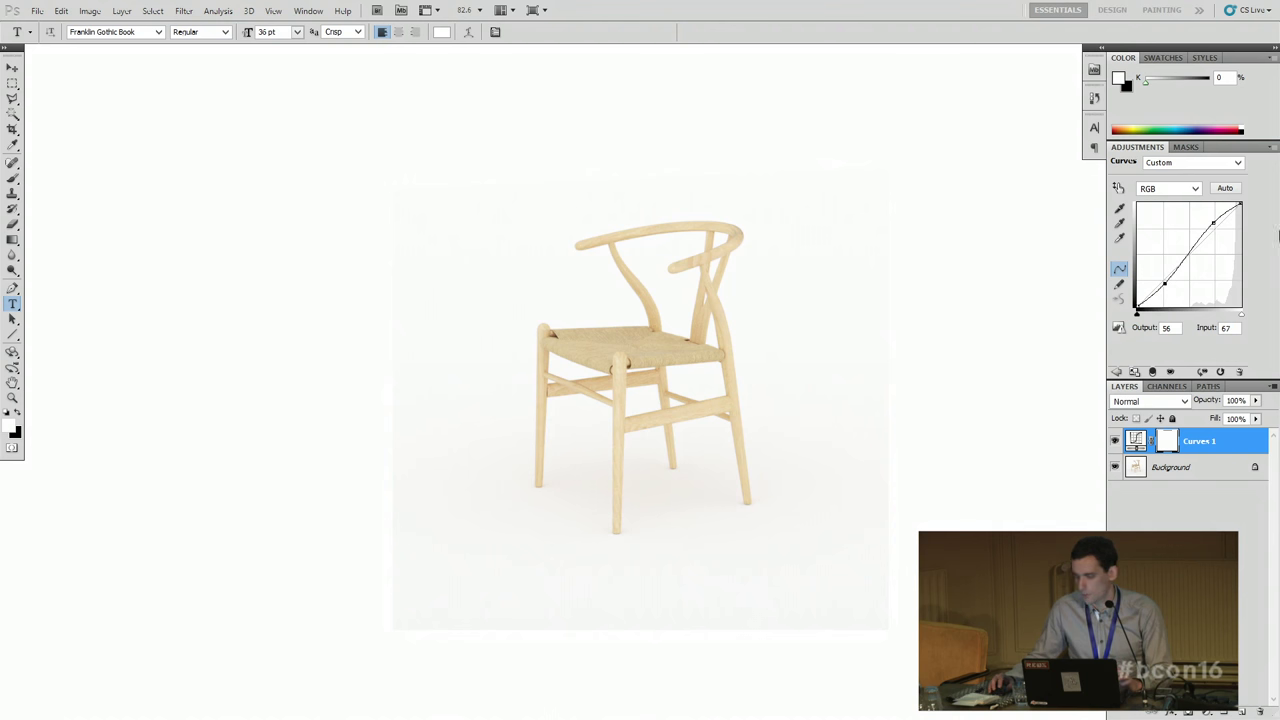
Step: Show the Actions panel enlarged to list the default actions, then close it
{"action": "left_click", "coordinate": [308, 11]}
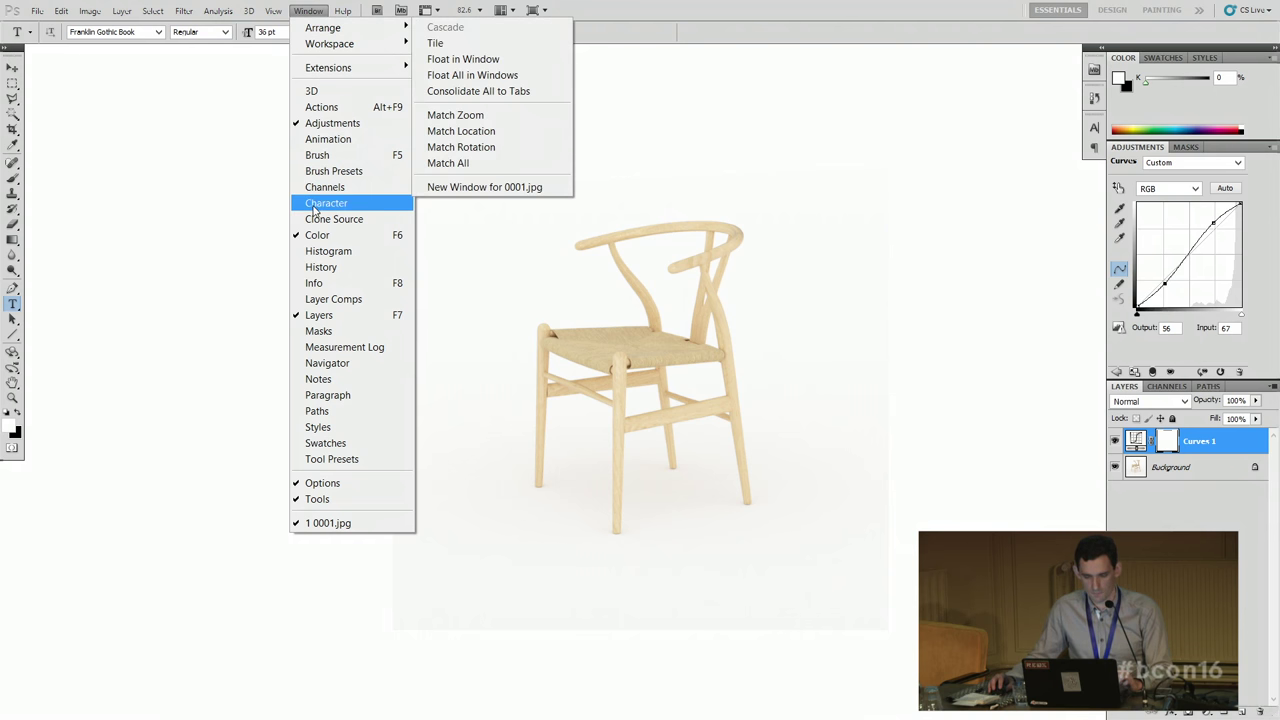
{"action": "left_click", "coordinate": [775, 110]}
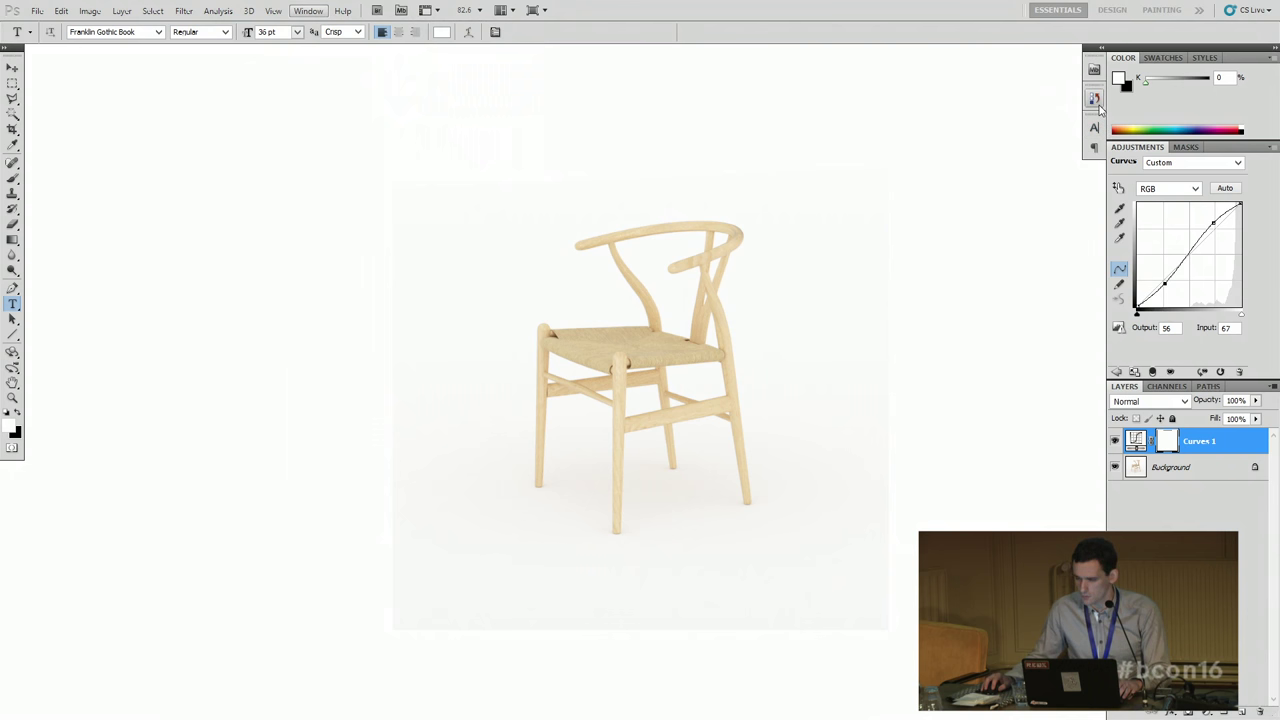
{"action": "left_click", "coordinate": [306, 11]}
{"action": "left_click", "coordinate": [320, 106]}
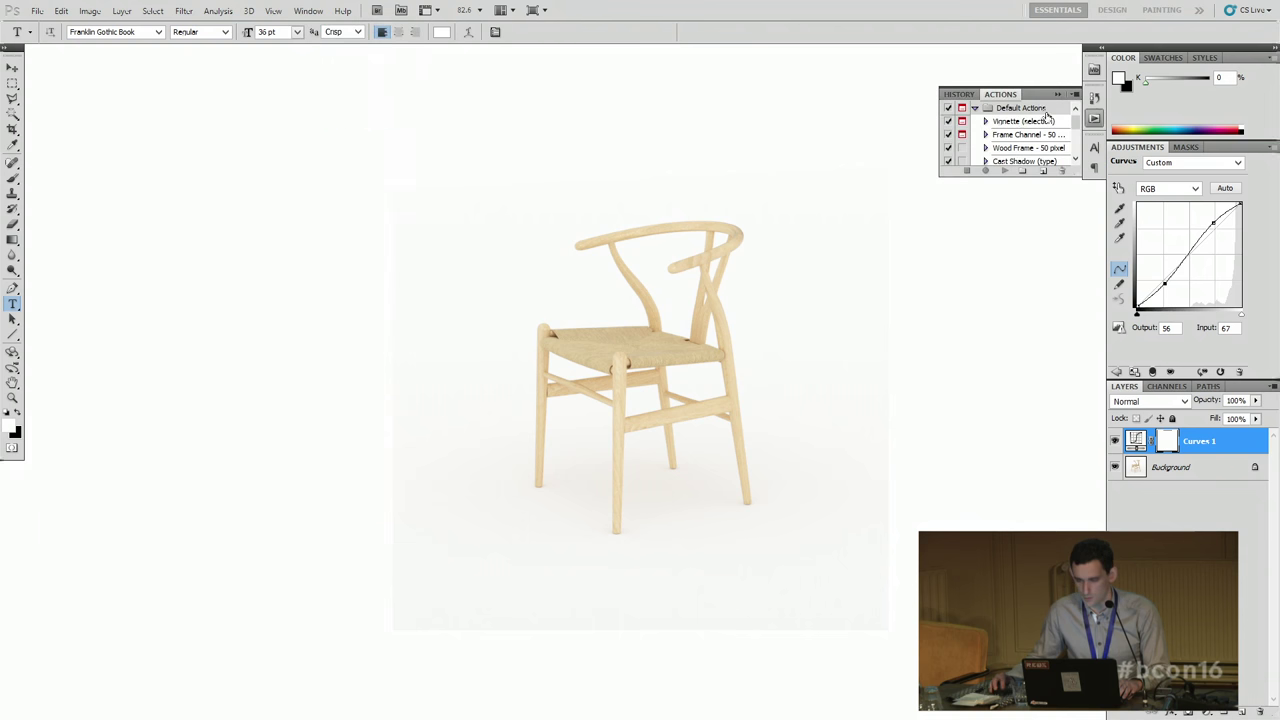
{"action": "left_click_drag", "start_coordinate": [1076, 174], "coordinate": [1080, 469]}
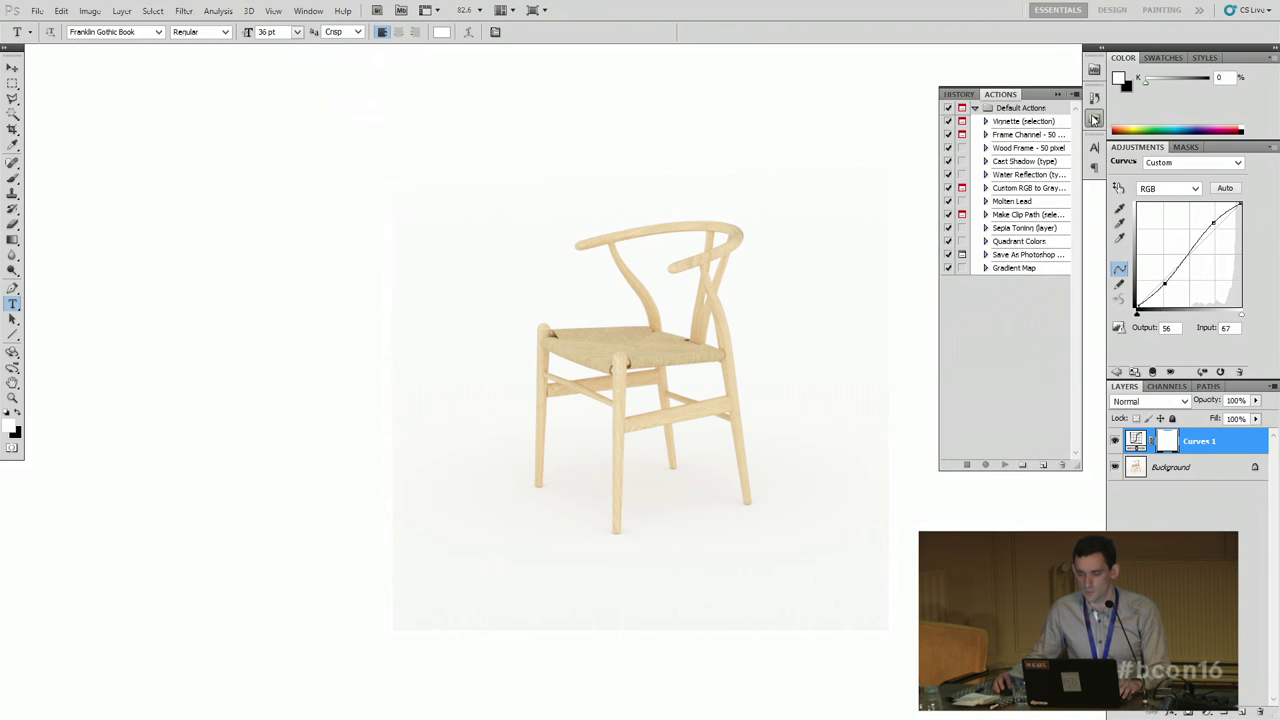
{"action": "left_click", "coordinate": [1094, 118]}
Step: Compare the Curves effect and set the Curves layer opacity to 50%
{"action": "left_click", "coordinate": [1115, 443]}
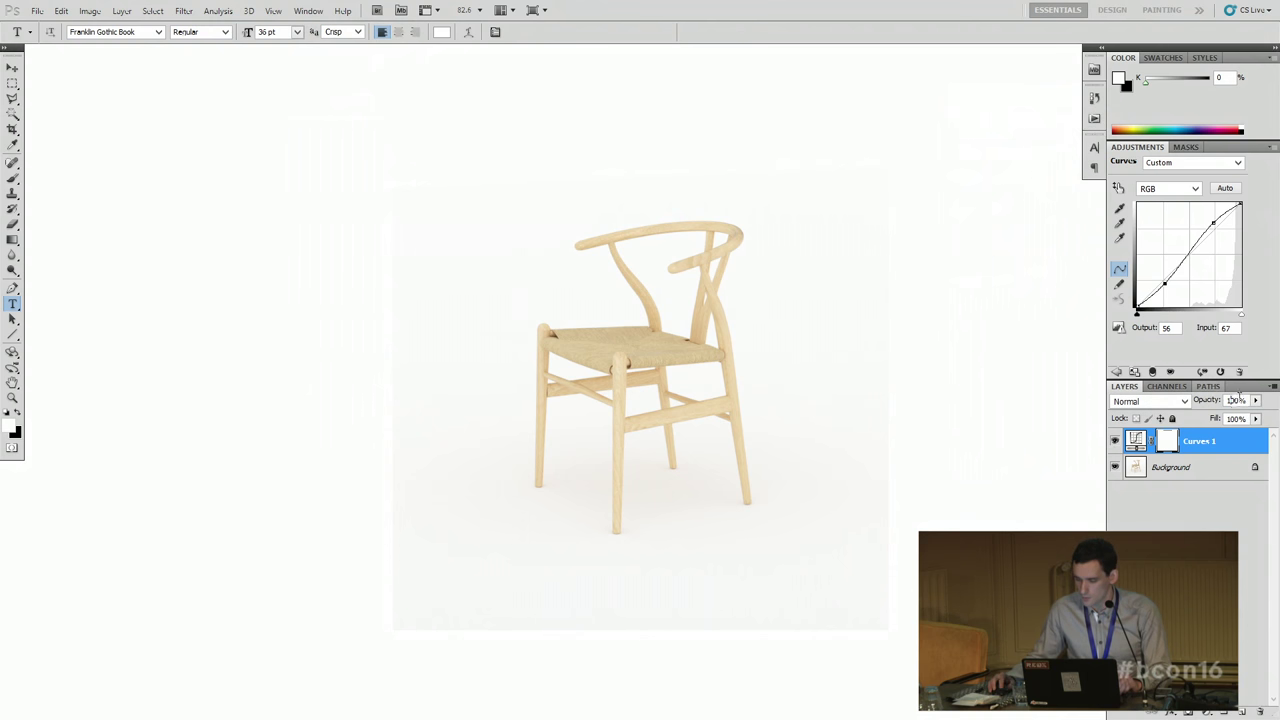
{"action": "type", "text": "50"}
{"action": "key", "text": "Return"}
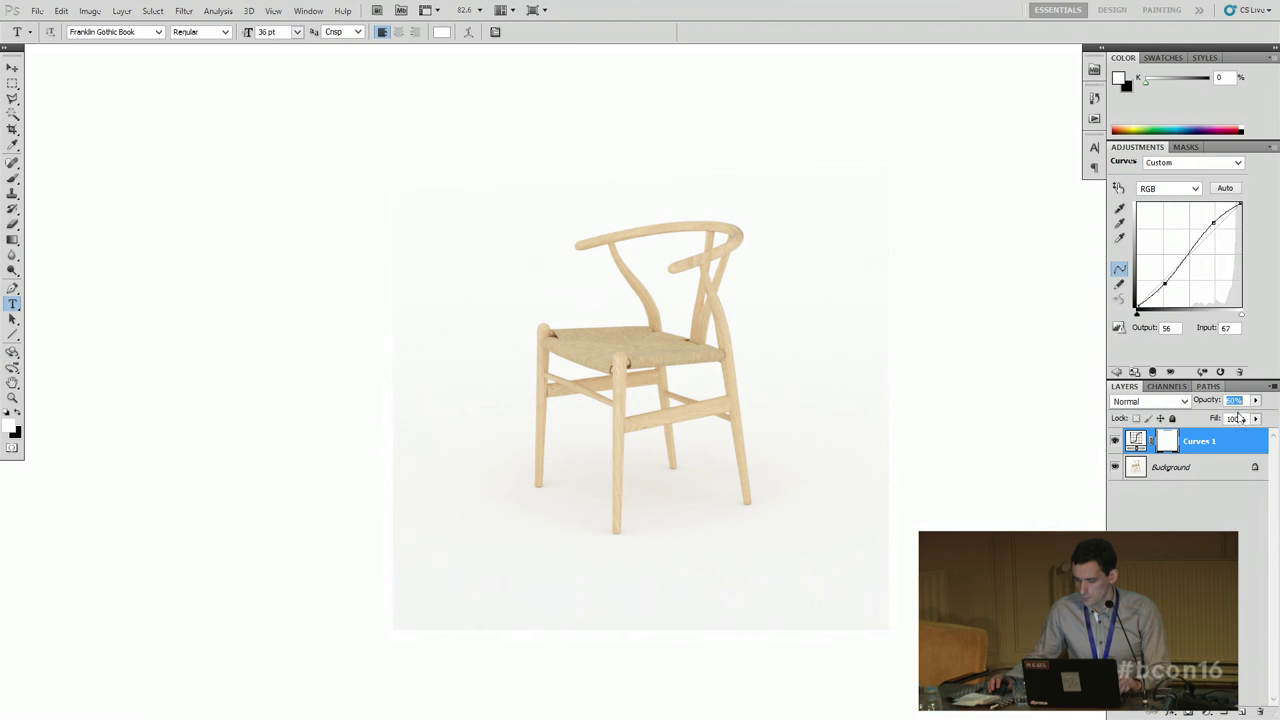
{"action": "left_click", "coordinate": [1208, 505]}
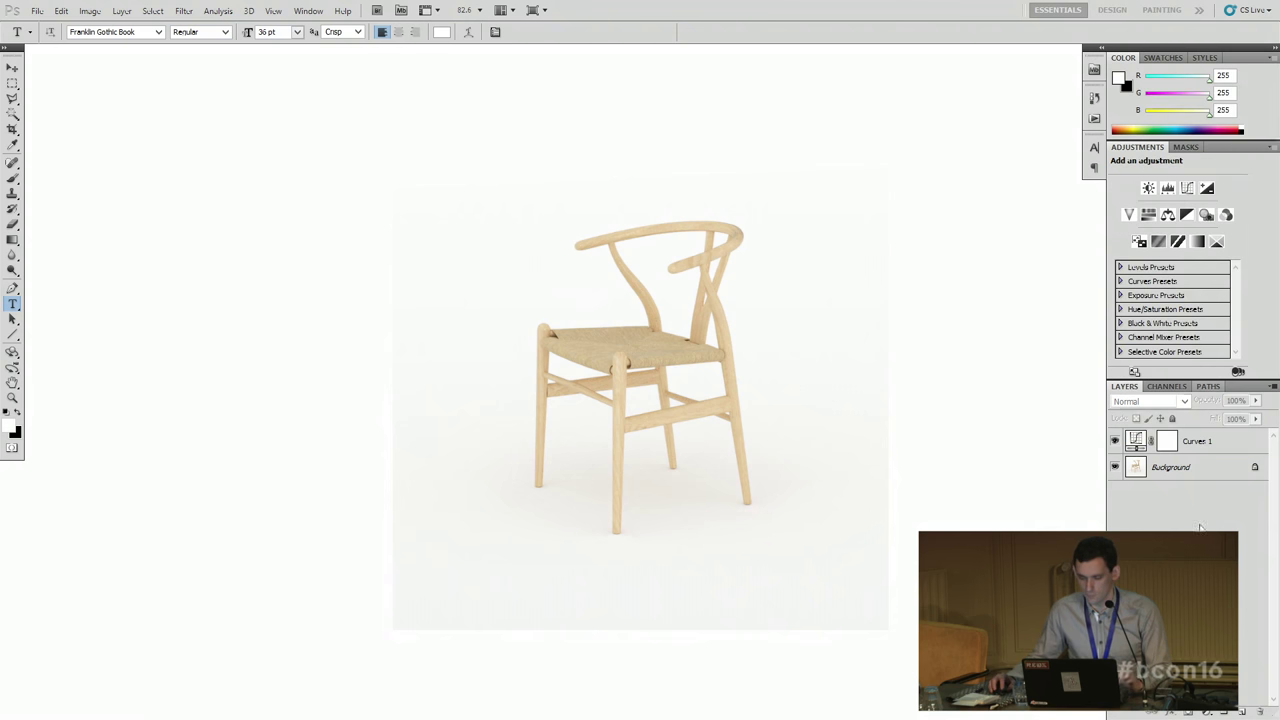
{"action": "left_click", "coordinate": [1200, 444]}
{"action": "left_click", "coordinate": [1206, 712]}
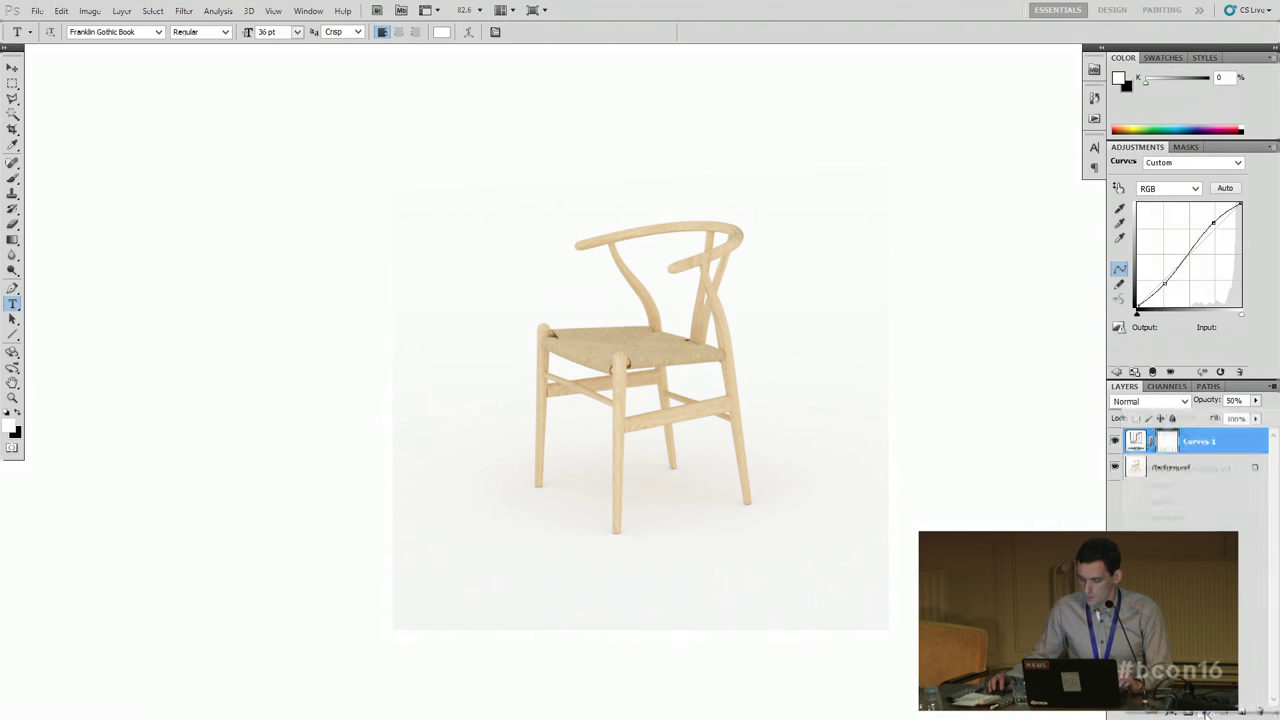
Step: Add a Color Balance adjustment, shifting the midtones toward blue and nudging the Red balance
{"action": "left_click", "coordinate": [1258, 569]}
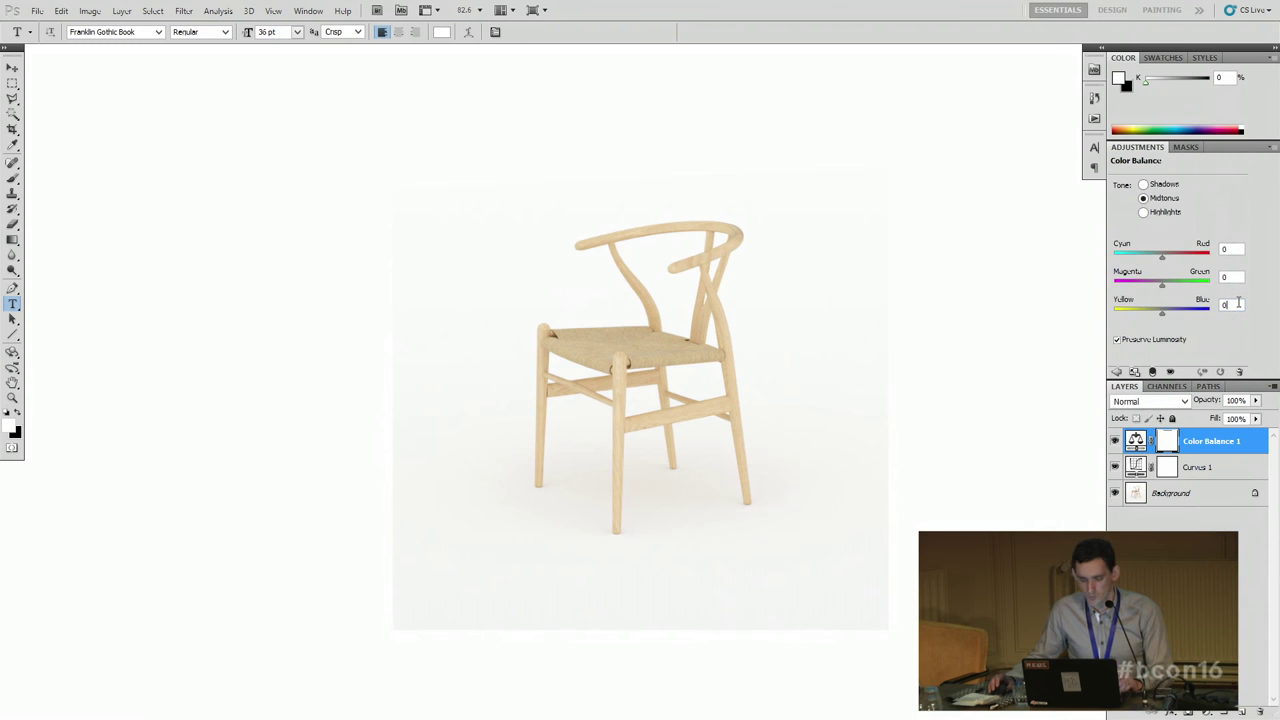
{"action": "left_click", "coordinate": [1237, 300]}
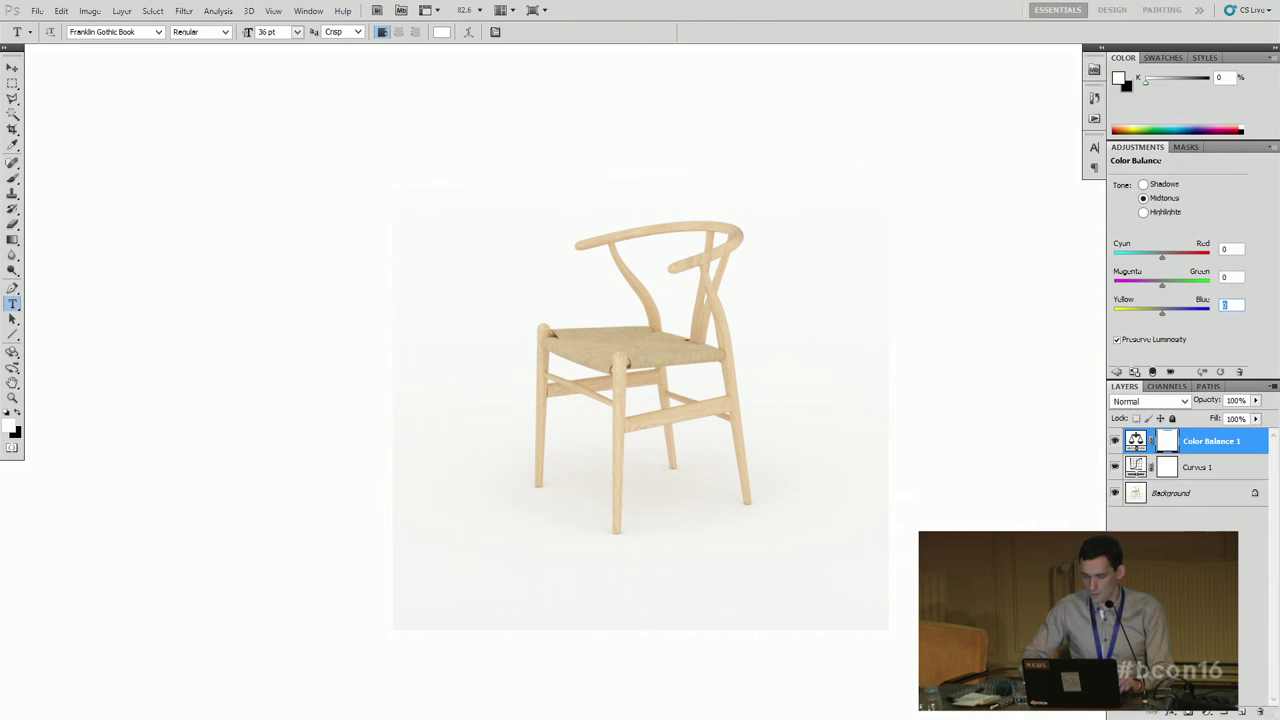
{"action": "key", "text": "ctrl+plus"}
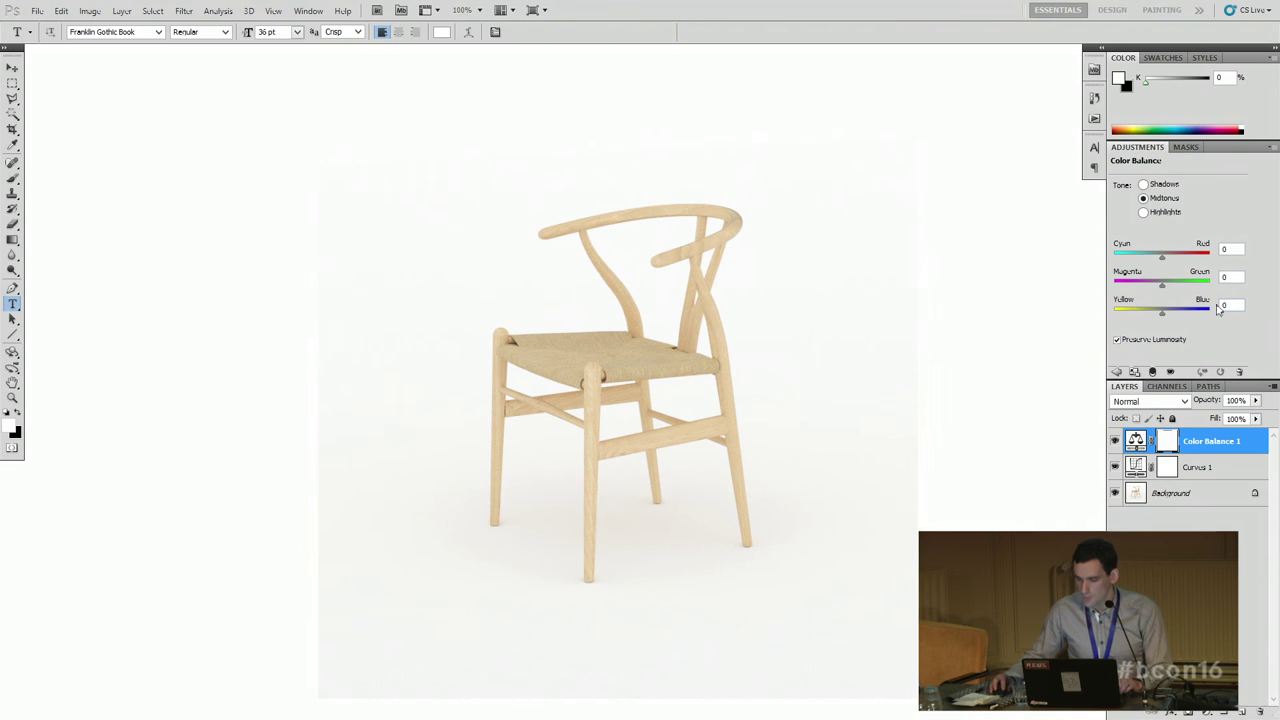
{"action": "double_click", "coordinate": [1226, 304]}
{"action": "key", "text": "Up"}
{"action": "key", "text": "Up"}
{"action": "key", "text": "Up"}
{"action": "key", "text": "Up"}
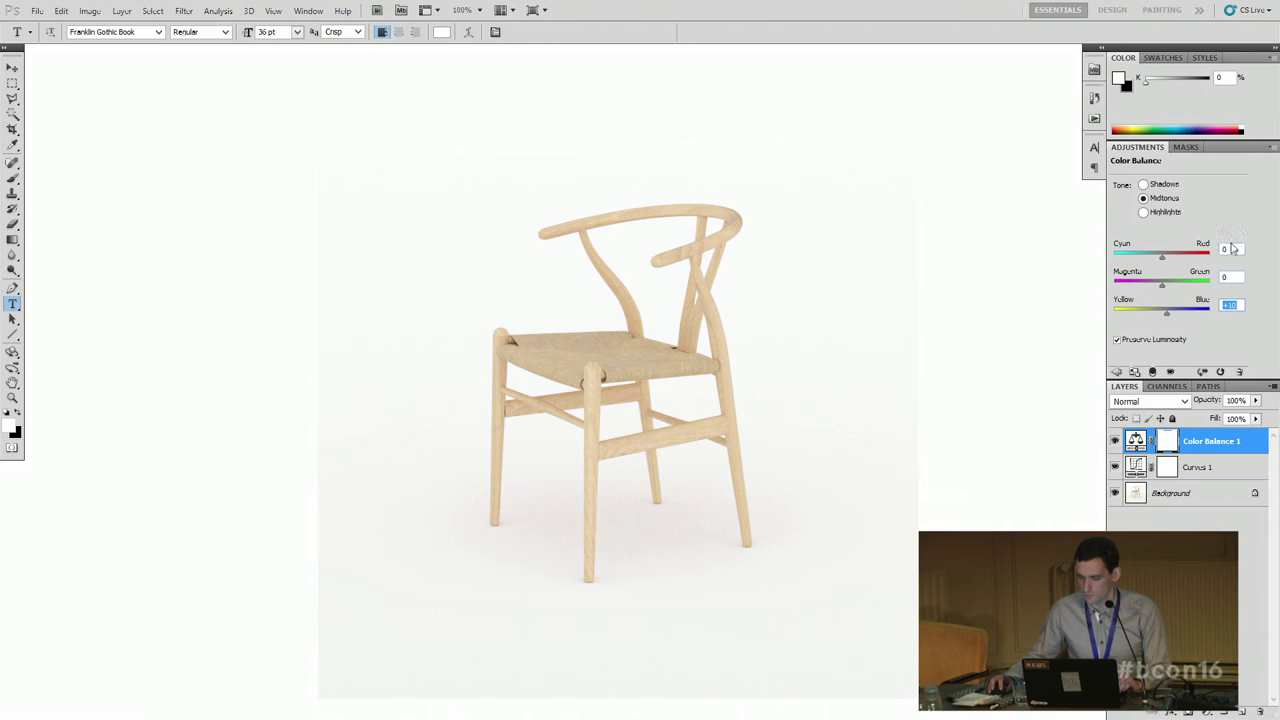
{"action": "left_click", "coordinate": [1233, 250]}
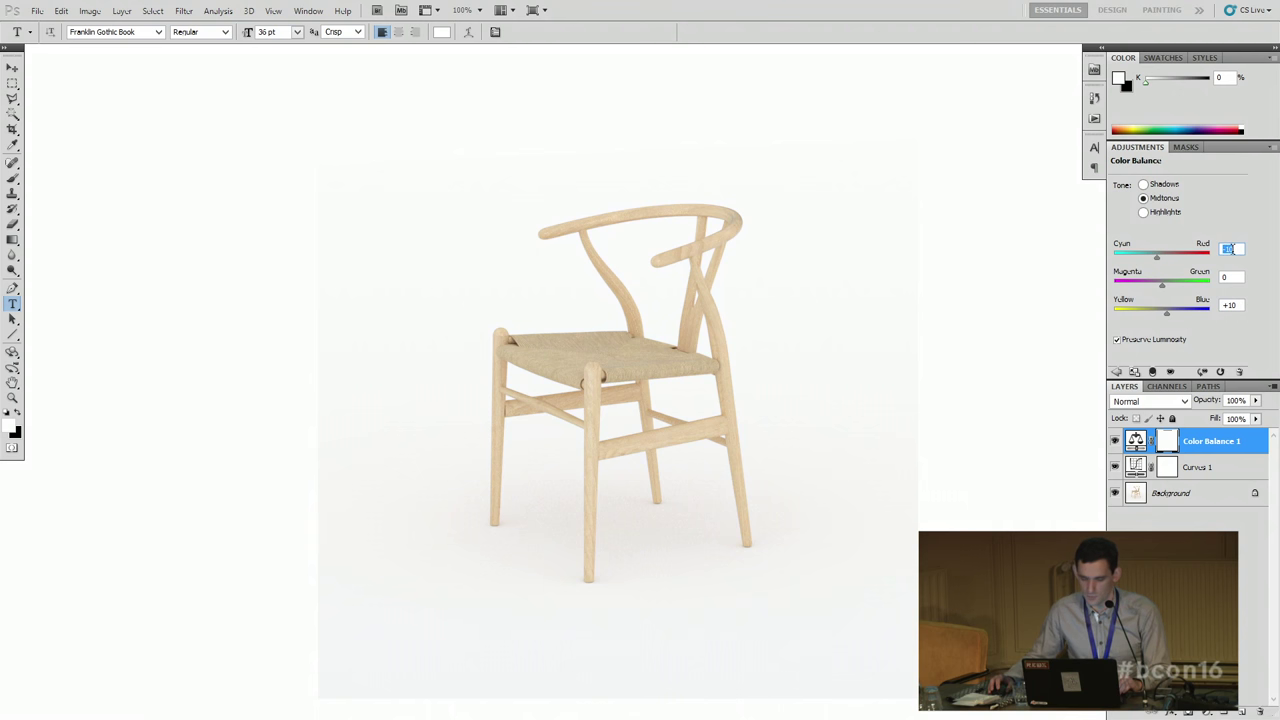
{"action": "key", "text": "Down"}
{"action": "key", "text": "Down"}
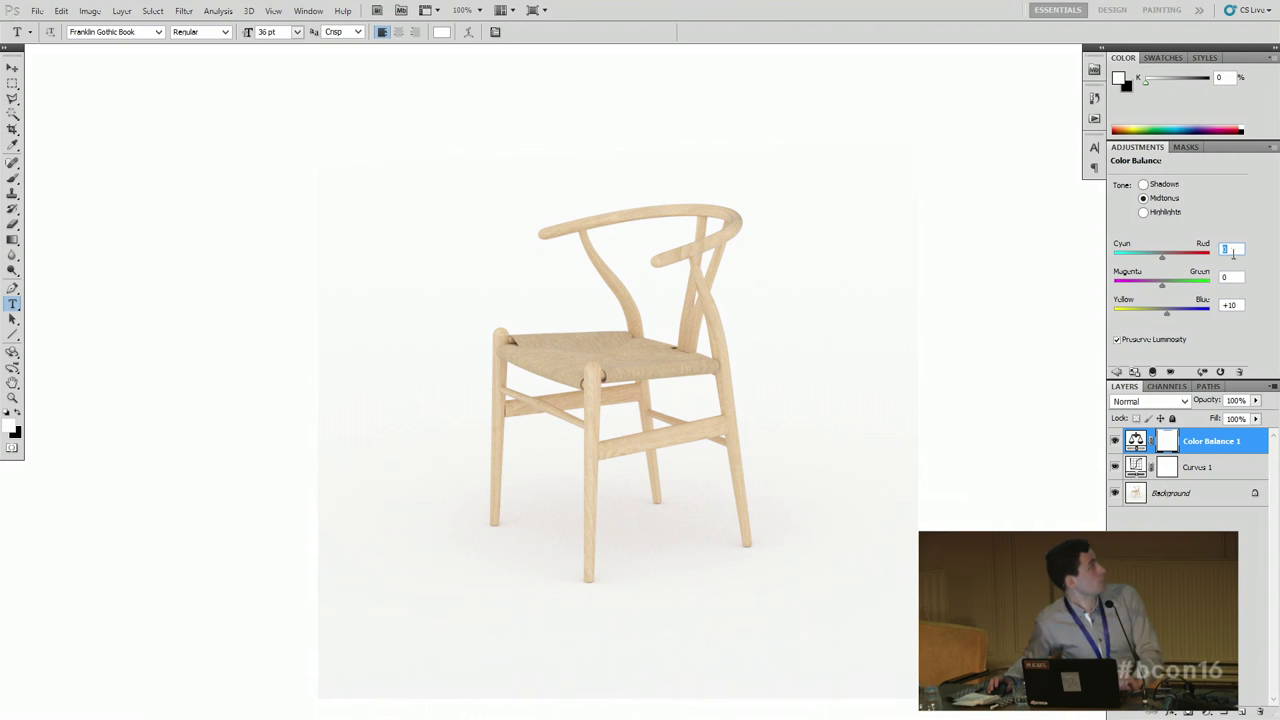
Step: Switch to Highlights and test shifts toward blue and yellow before returning to zero
{"action": "left_click", "coordinate": [1166, 212]}
{"action": "key", "text": "shift+Up"}
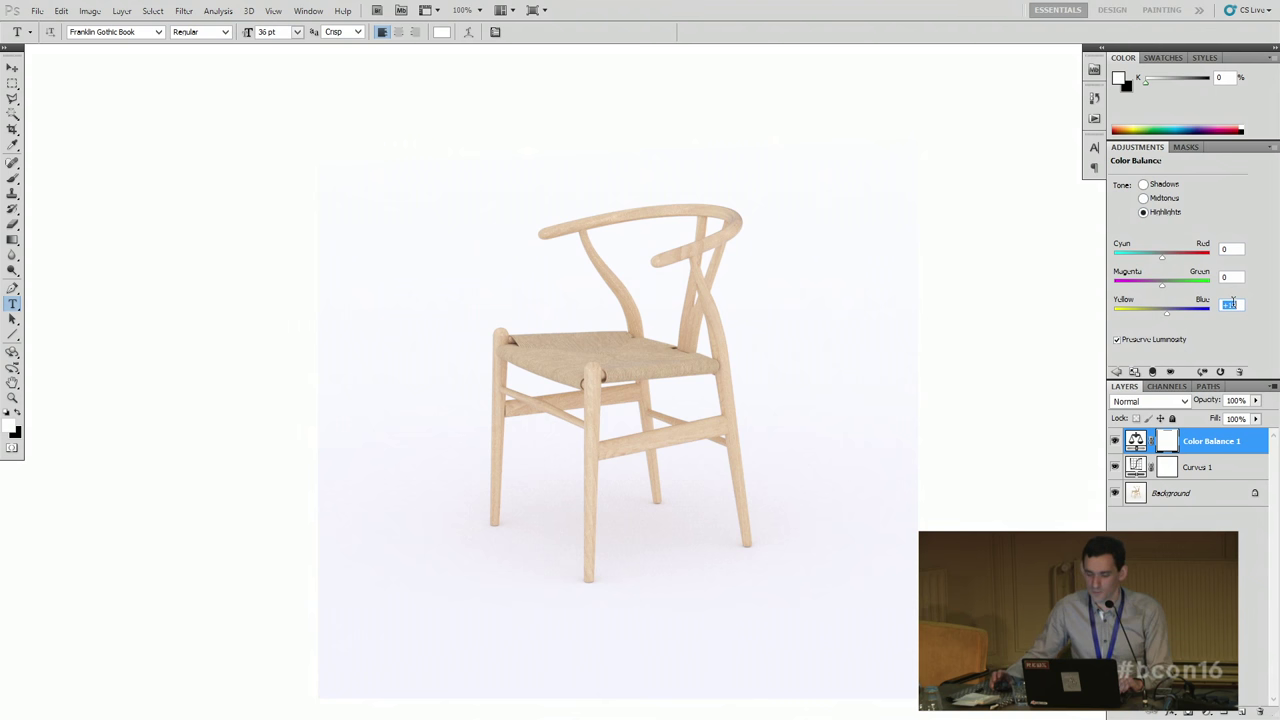
{"action": "key", "text": "shift+Down"}
{"action": "key", "text": "shift+Down"}
{"action": "key", "text": "shift+Down"}
{"action": "key", "text": "shift+Down"}
{"action": "key", "text": "shift+Down"}
{"action": "key", "text": "shift+Up"}
{"action": "key", "text": "shift+Up"}
{"action": "key", "text": "shift+Up"}
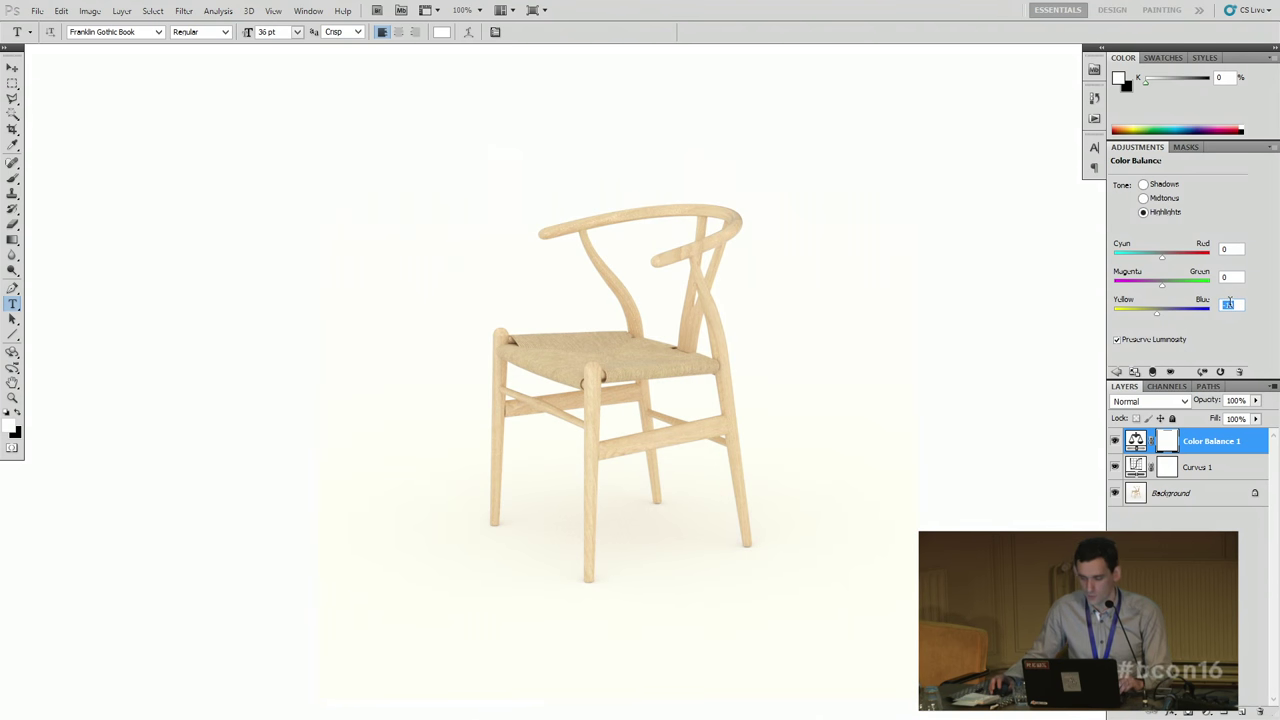
{"action": "key", "text": "shift+Down"}
{"action": "key", "text": "shift+Down"}
{"action": "key", "text": "shift+Down"}
{"action": "key", "text": "shift+Up"}
{"action": "key", "text": "shift+Up"}
{"action": "key", "text": "shift+Up"}
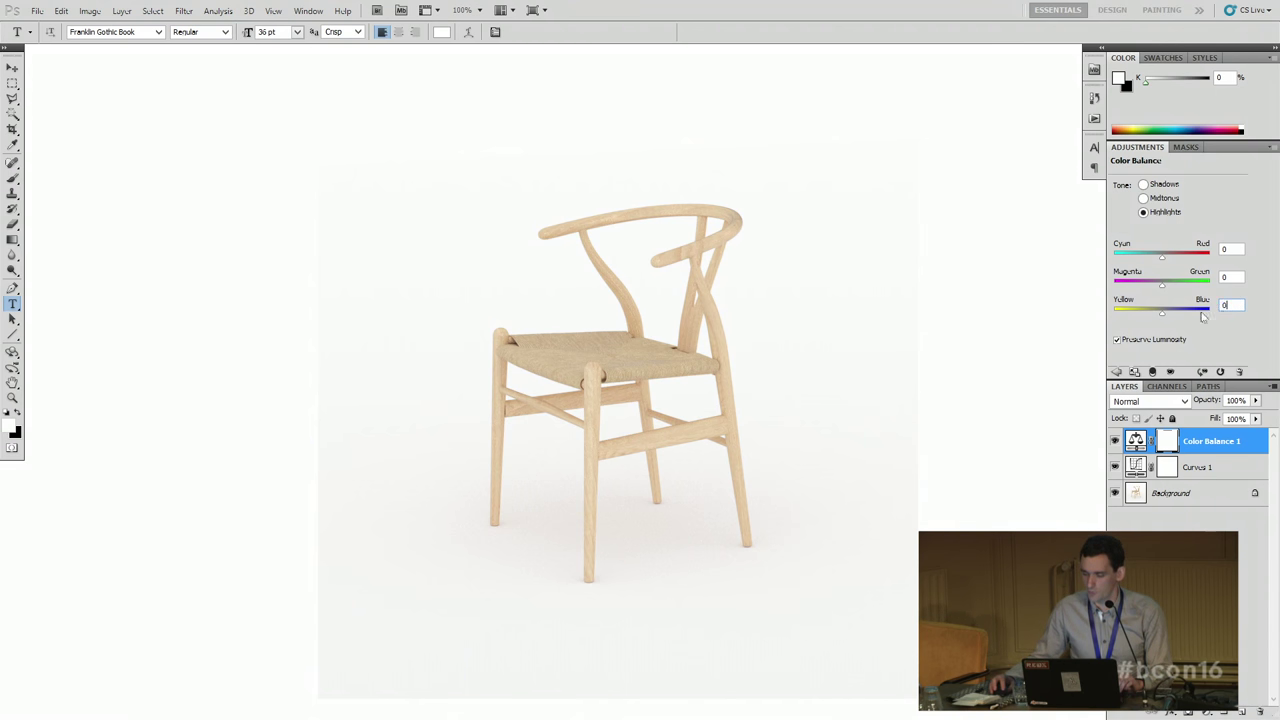
Step: Try highlight Yellow-Blue values of 10, 5 and 8, leaving the highlights at +5 blue
{"action": "type", "text": "10"}
{"action": "key", "text": "Return"}
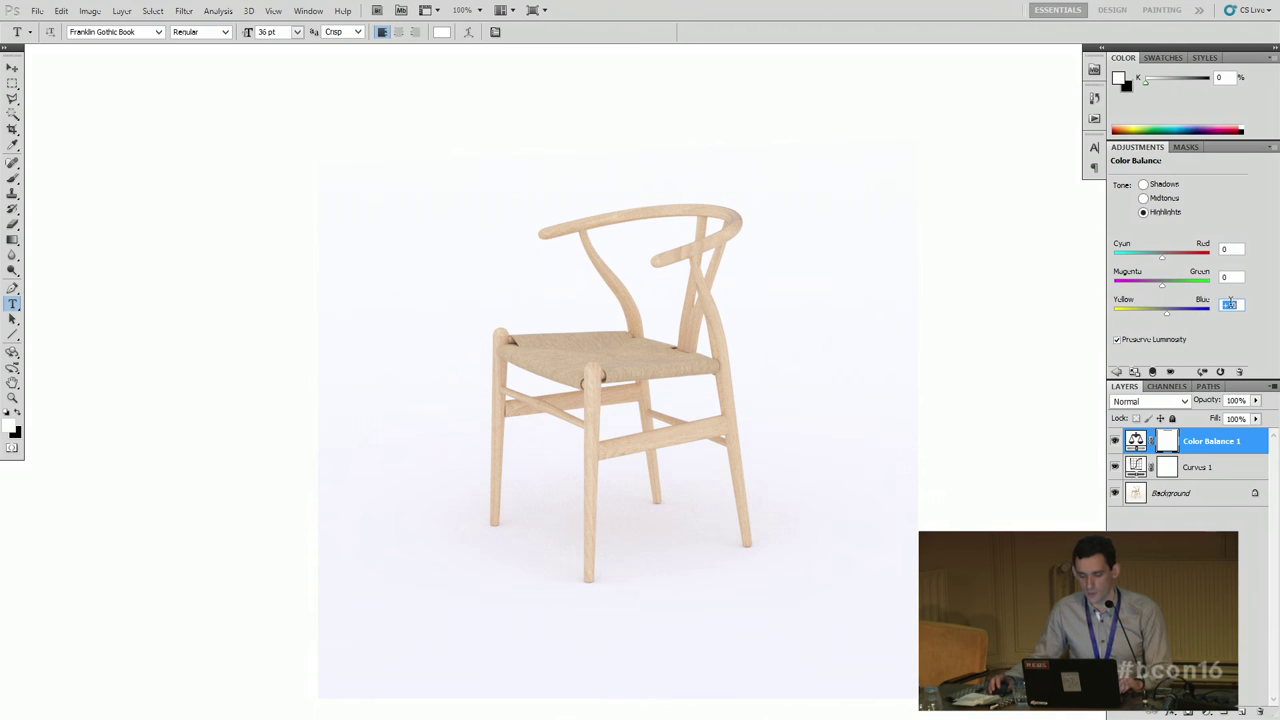
{"action": "type", "text": "5"}
{"action": "key", "text": "Return"}
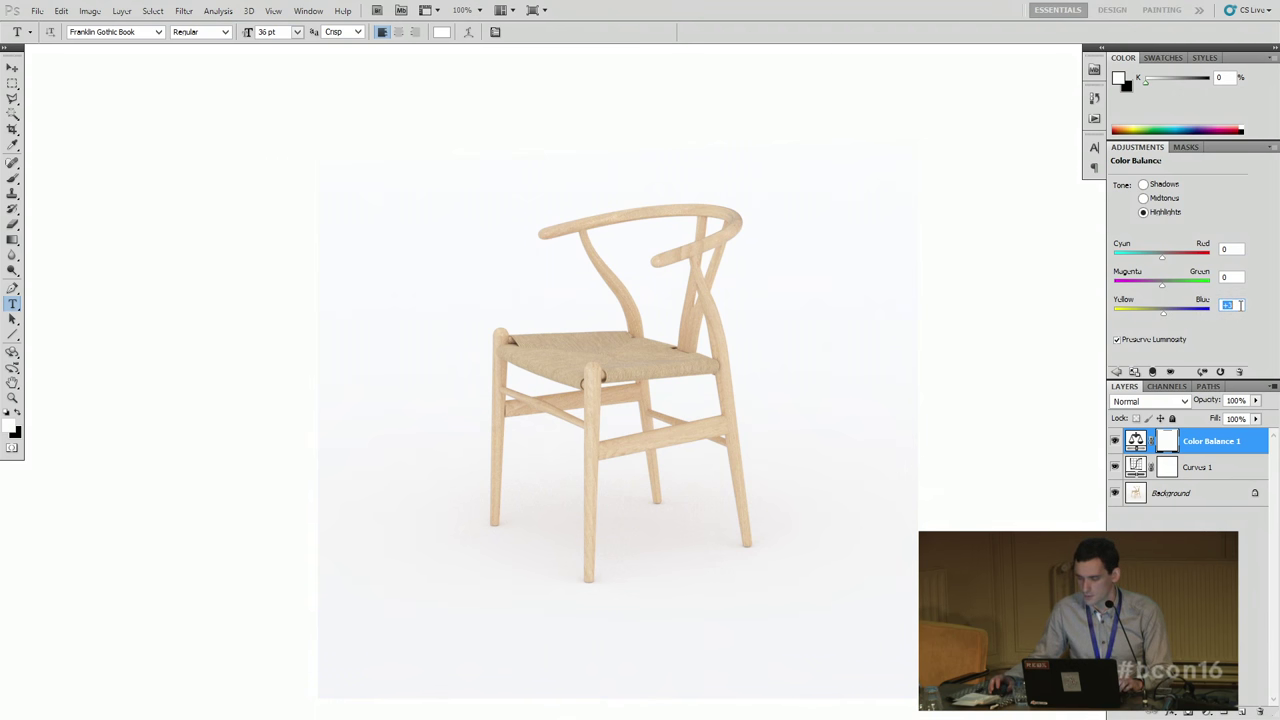
{"action": "type", "text": "8"}
{"action": "key", "text": "Return"}
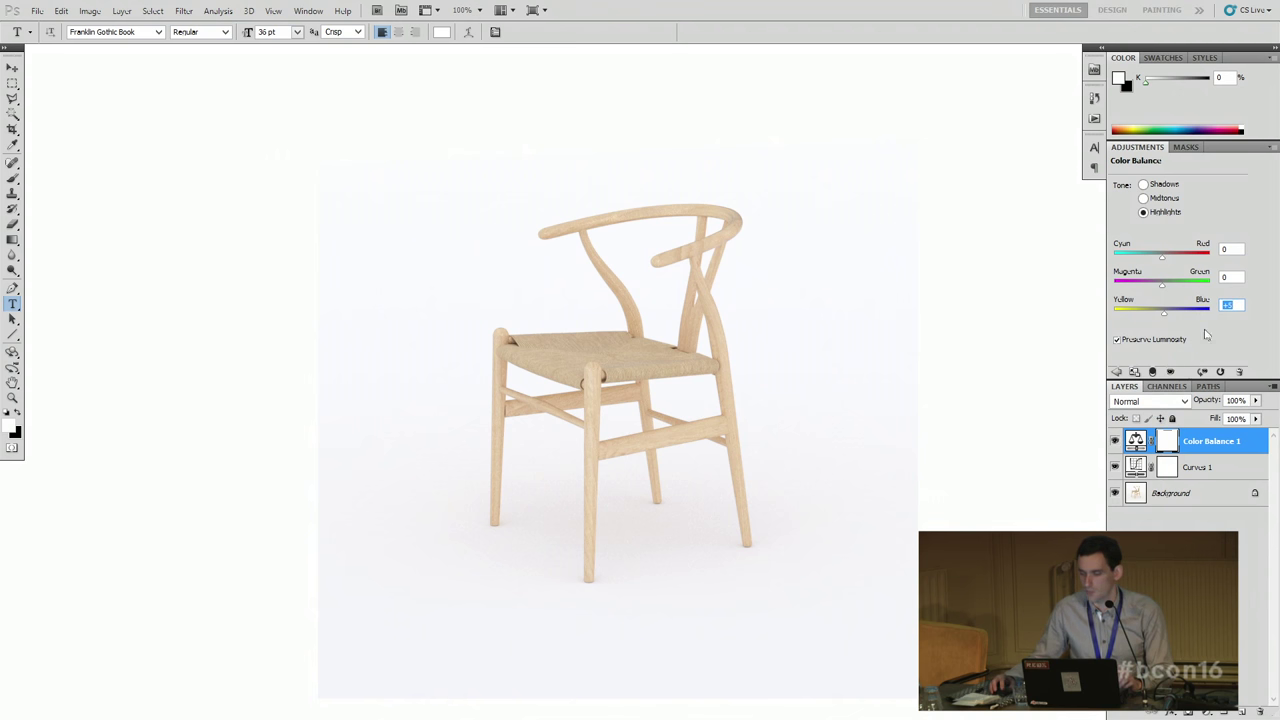
{"action": "left_click", "coordinate": [1227, 305]}
{"action": "left_click", "coordinate": [1240, 399]}
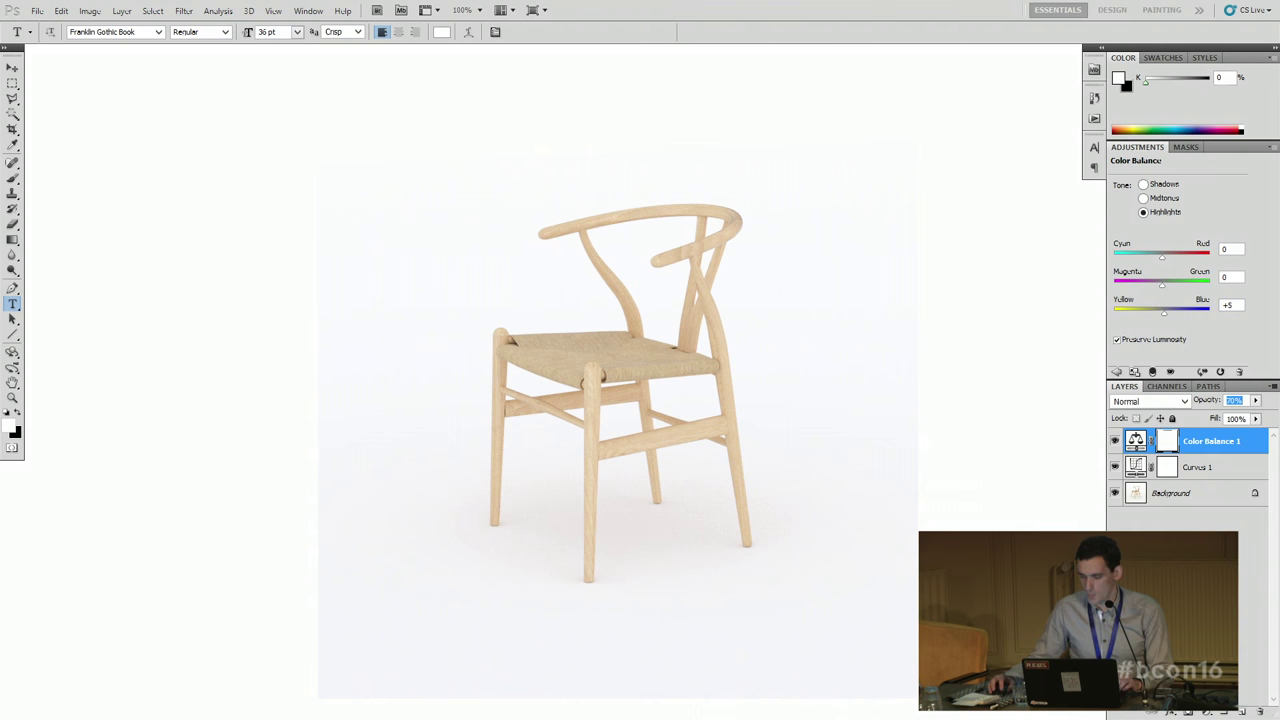
{"action": "left_click", "coordinate": [1180, 520]}
{"action": "left_click", "coordinate": [1206, 712]}
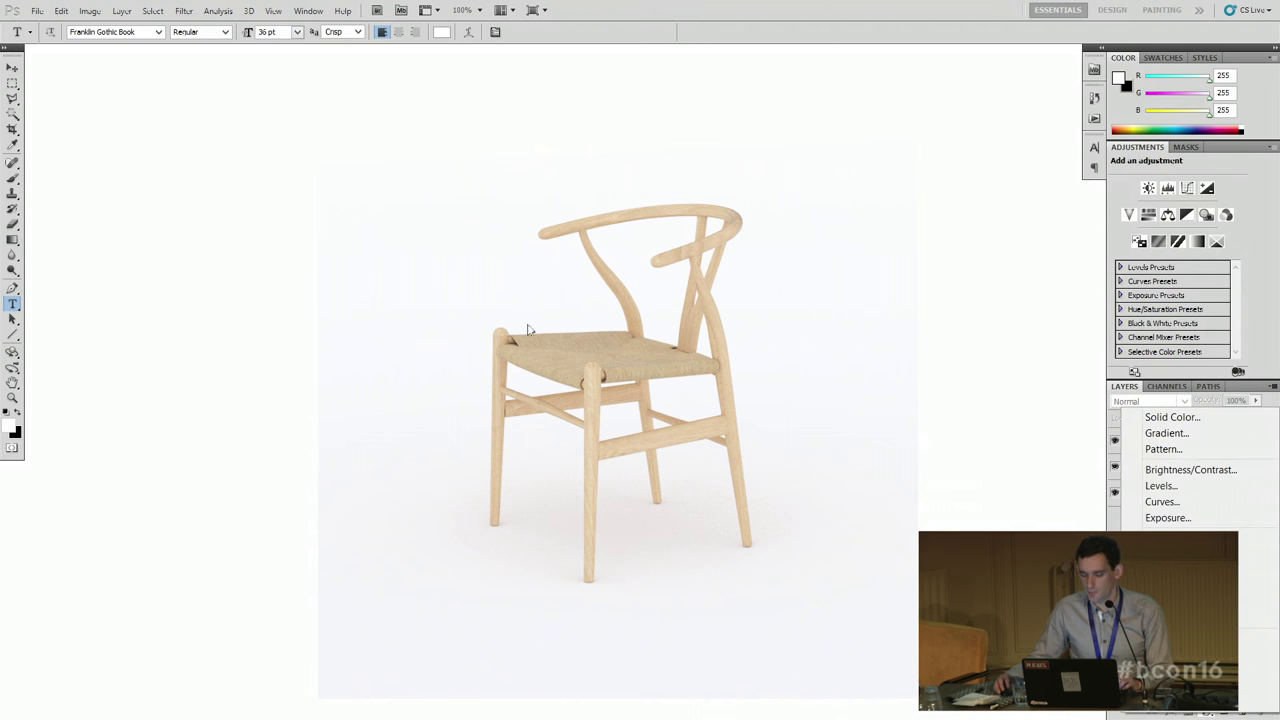
Step: Add a Levels adjustment, comparing white input 245 against 255, then lowering it below 255
{"action": "left_click", "coordinate": [1161, 486]}
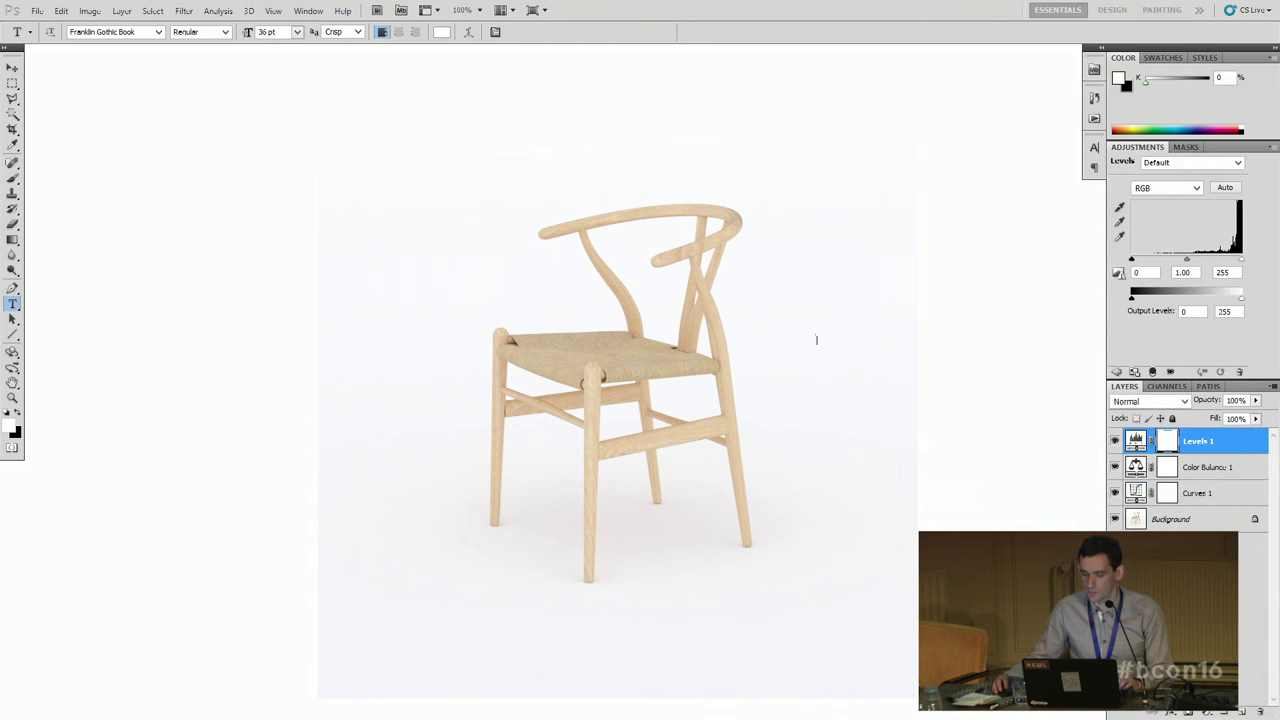
{"action": "double_click", "coordinate": [1222, 272]}
{"action": "type", "text": "245"}
{"action": "key", "text": "Return"}
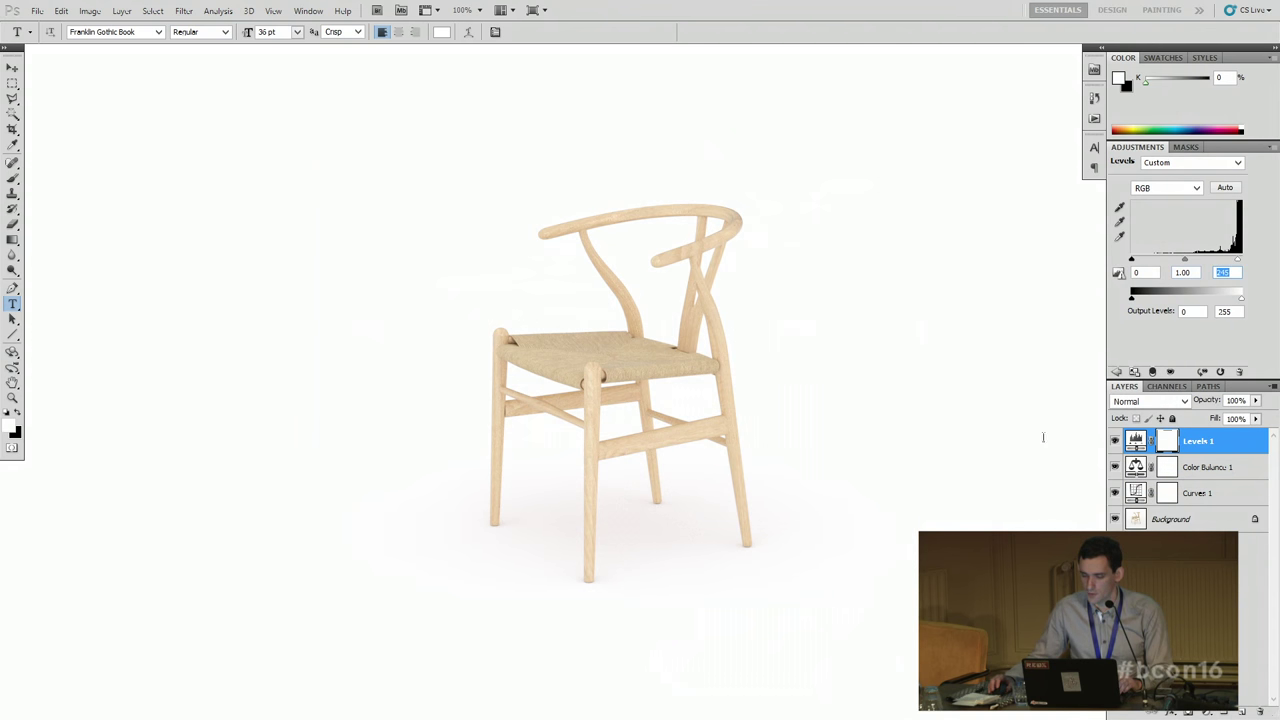
{"action": "type", "text": "255"}
{"action": "key", "text": "Return"}
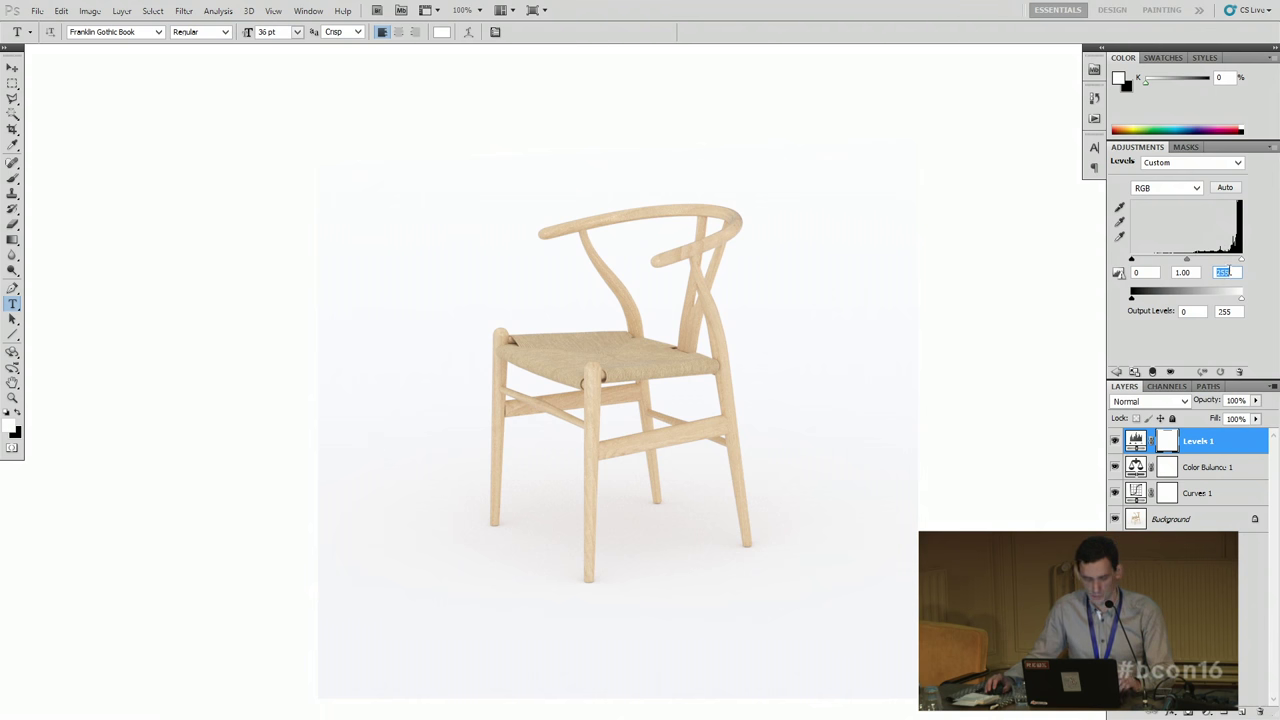
{"action": "key", "text": "shift+Down"}
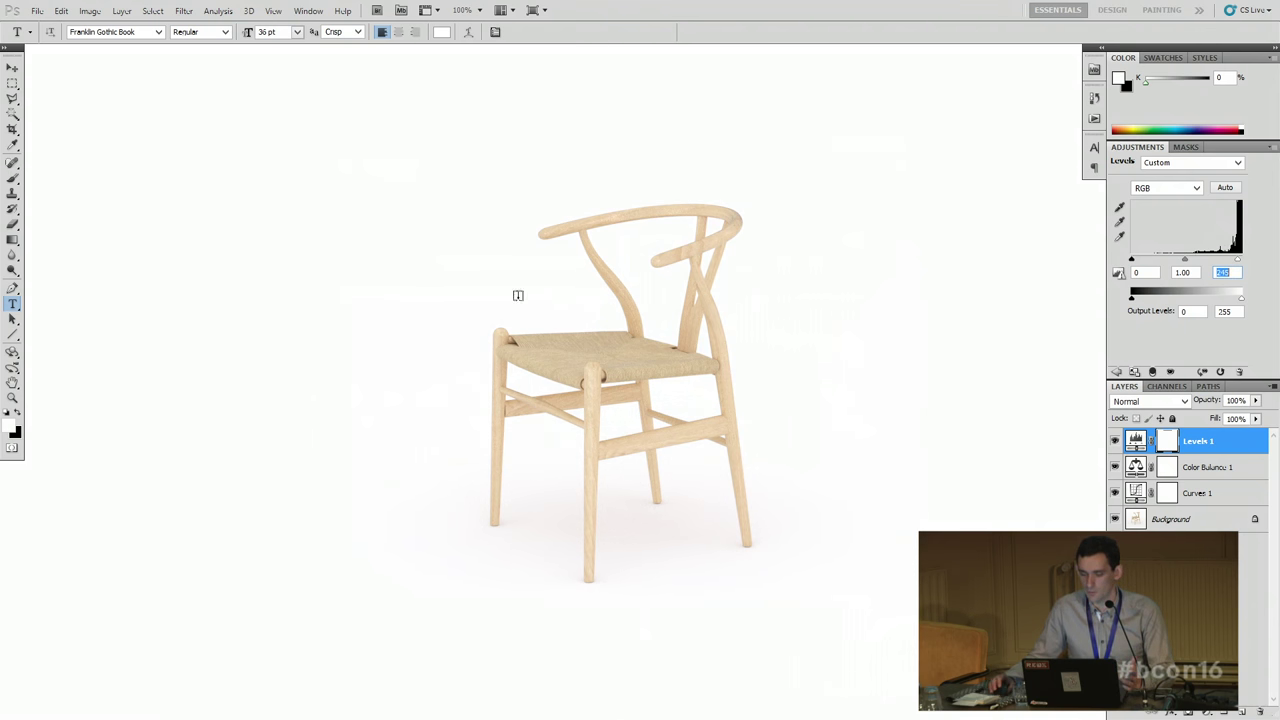
{"action": "key", "text": "Up"}
{"action": "key", "text": "Up"}
{"action": "key", "text": "Up"}
{"action": "key", "text": "Up"}
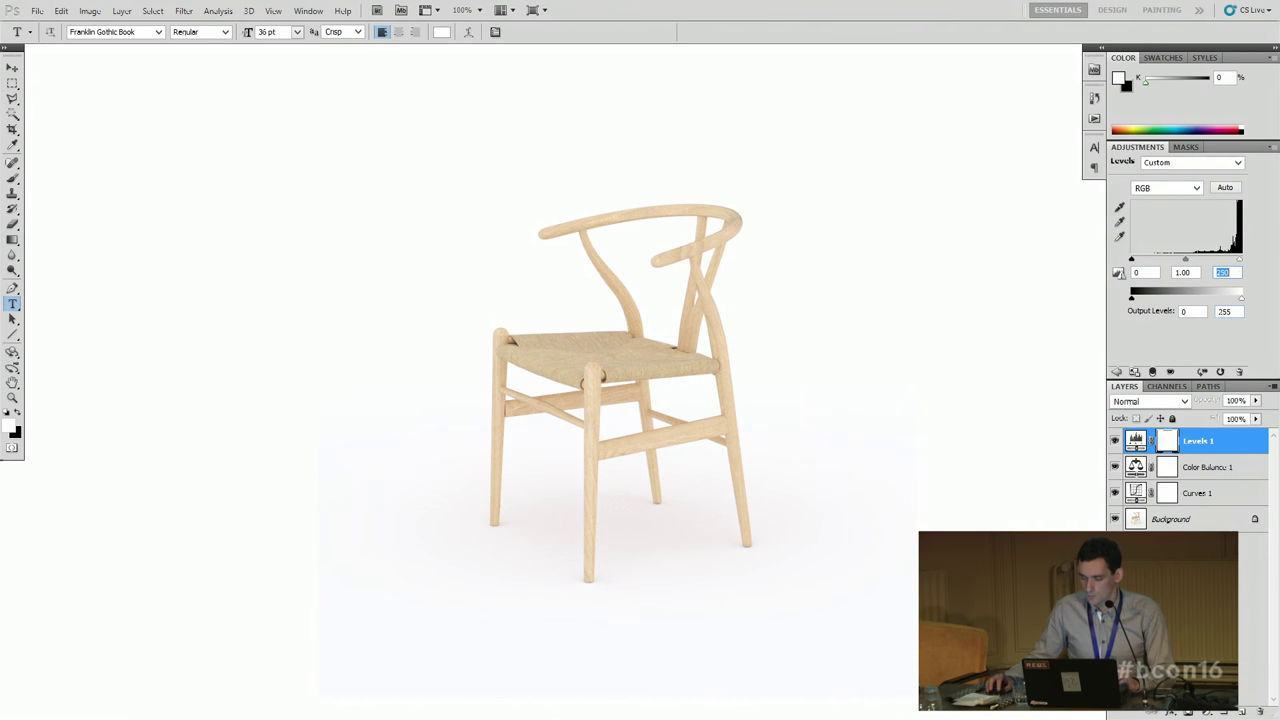
Step: Select all four layers together in the Layers panel
{"action": "left_click", "coordinate": [1197, 442], "text": "ctrl"}
{"action": "left_click", "coordinate": [1197, 442]}
{"action": "left_click", "coordinate": [1185, 519], "text": "shift"}
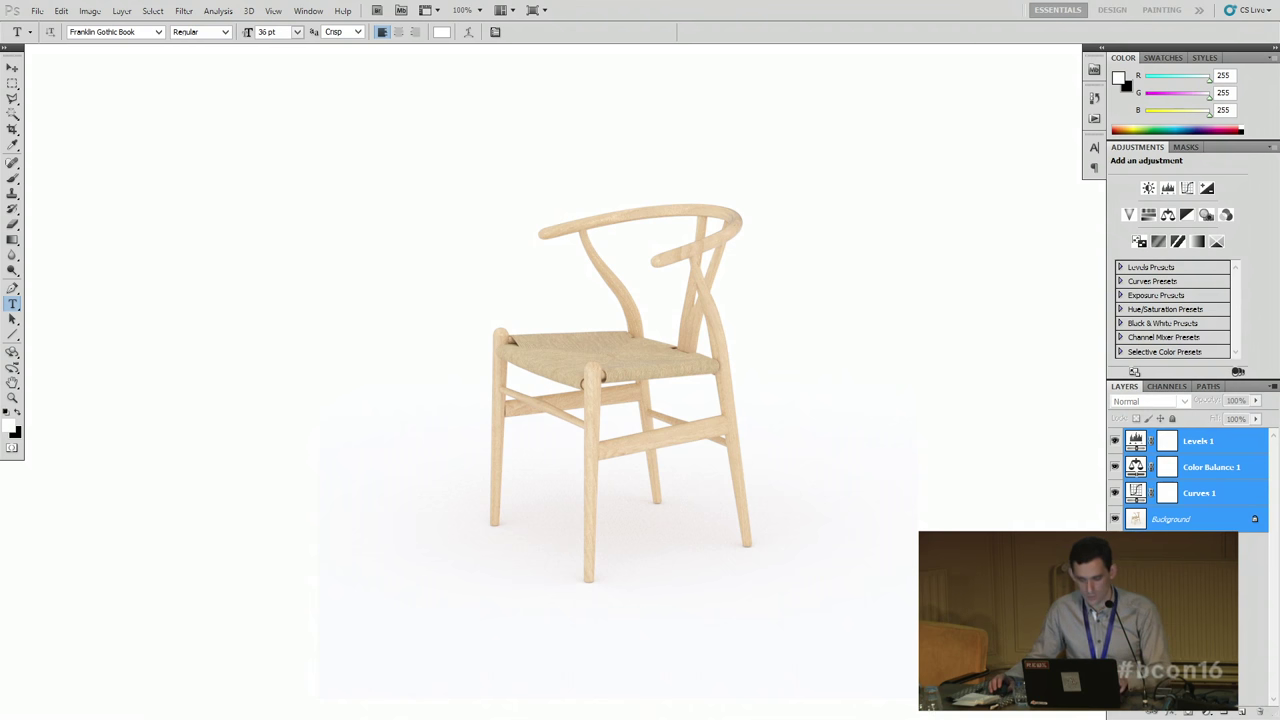
Step: Merge all layers into one Background and sharpen the chair with Unsharp Mask (Amount 60)
{"action": "key", "text": "ctrl+e"}
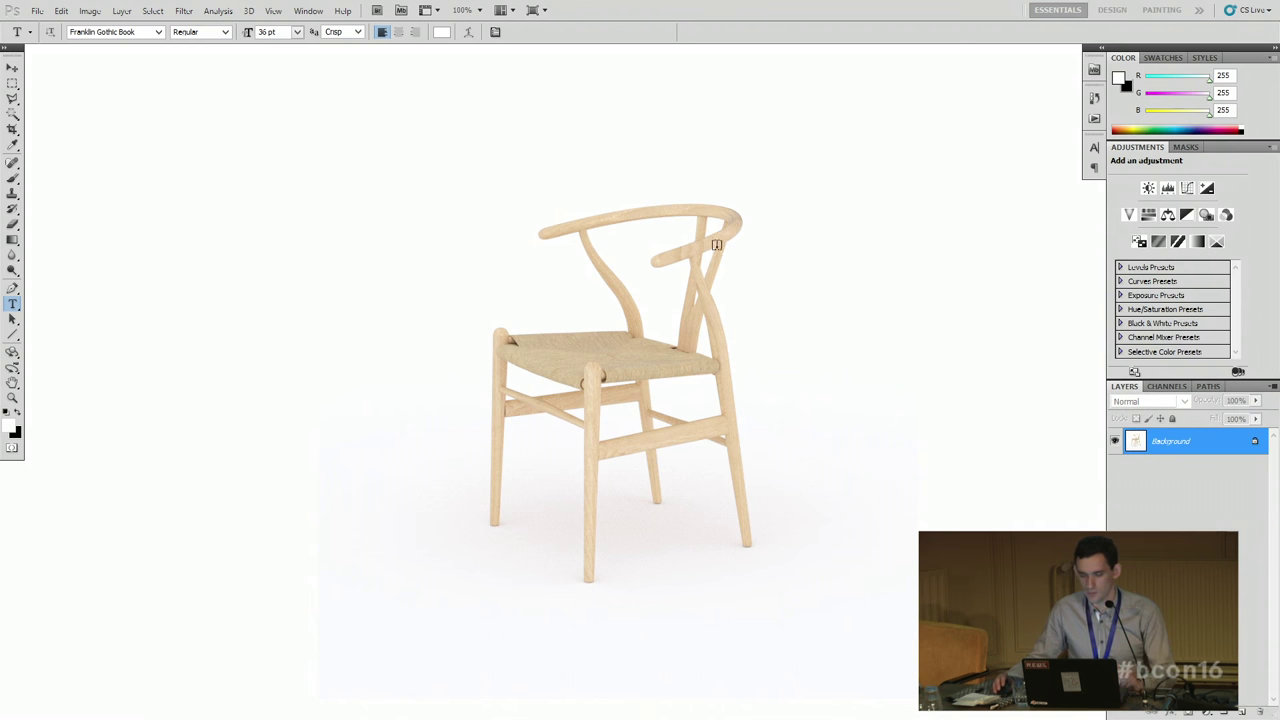
{"action": "left_click", "coordinate": [174, 12]}
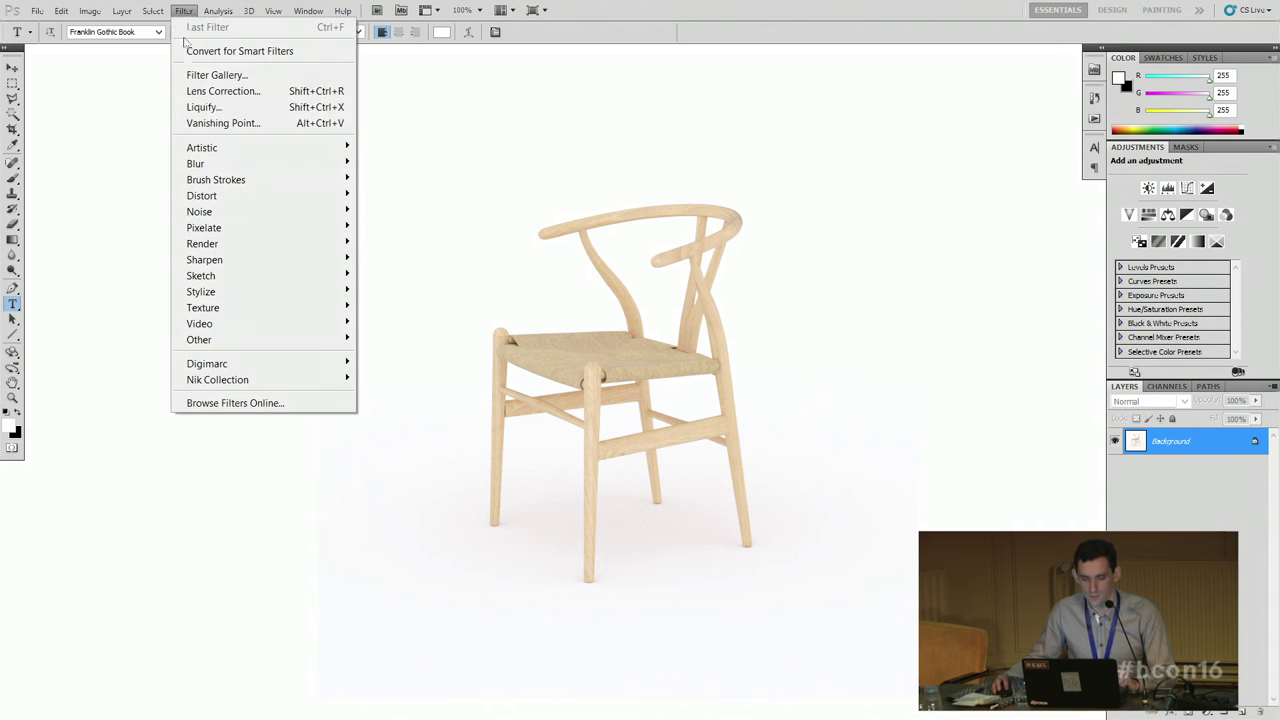
{"action": "mouse_move", "coordinate": [215, 261]}
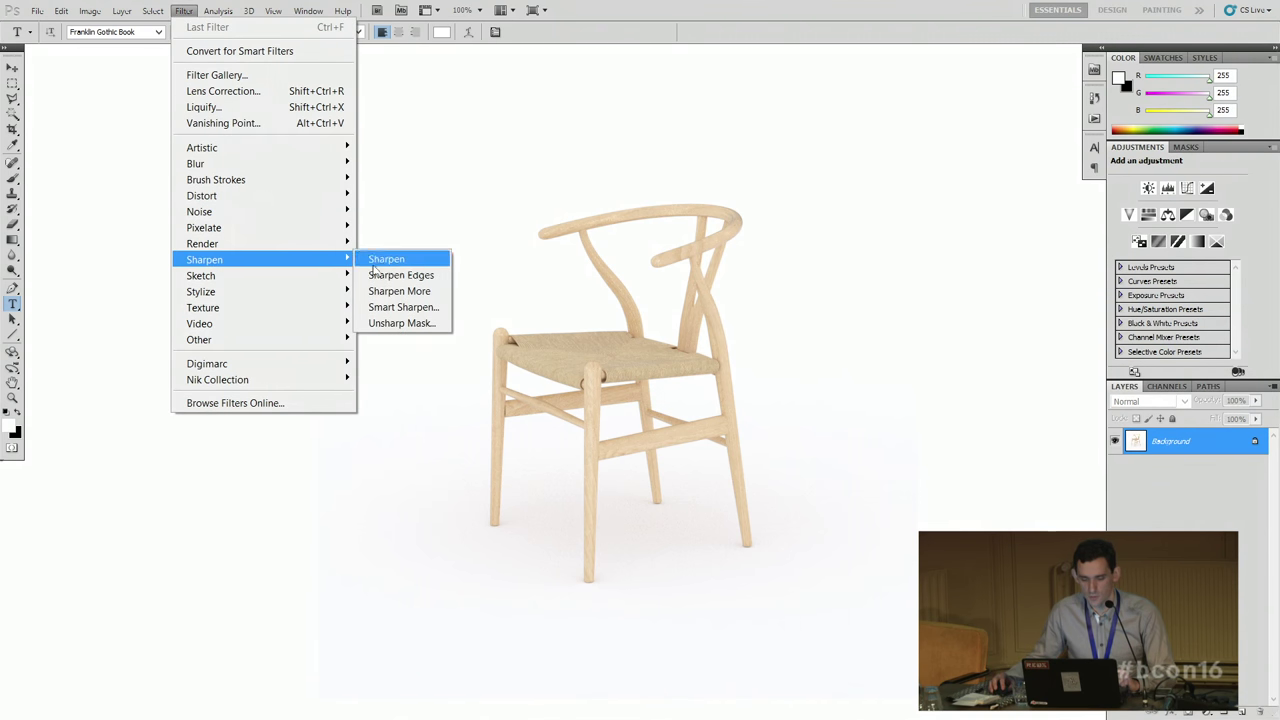
{"action": "left_click", "coordinate": [386, 323]}
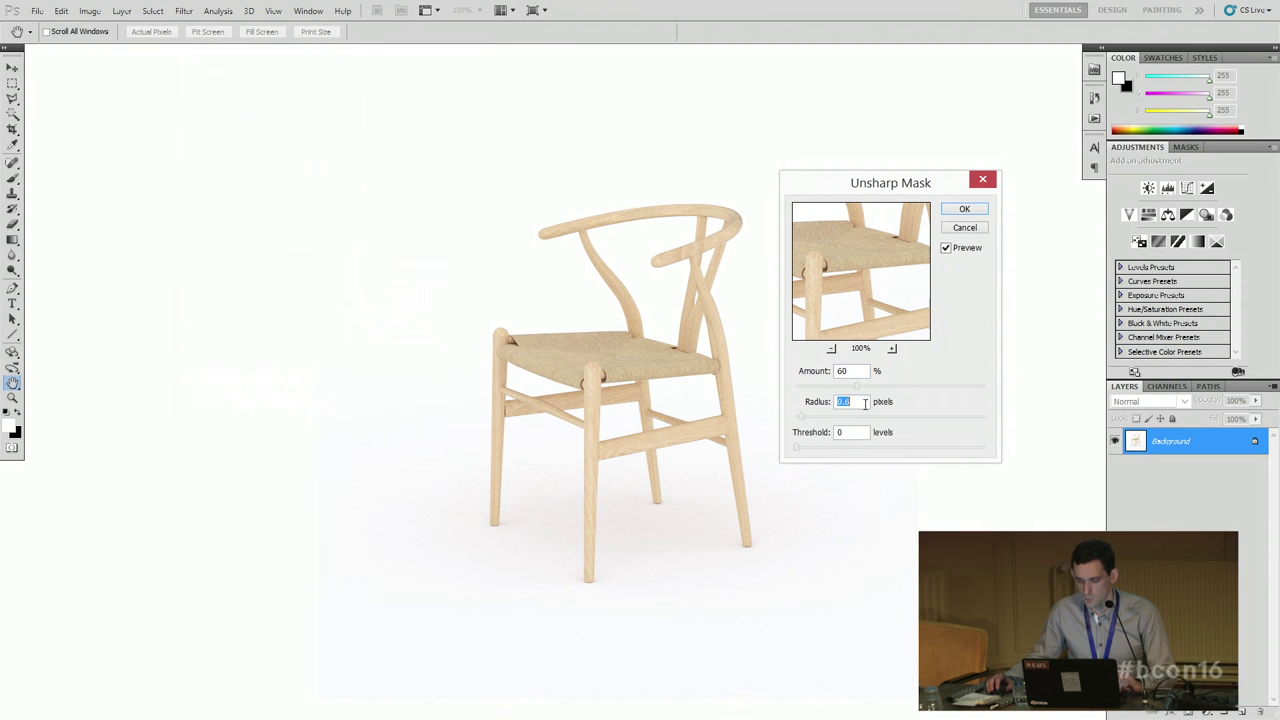
{"action": "left_click", "coordinate": [966, 210]}
{"action": "key", "text": "t"}
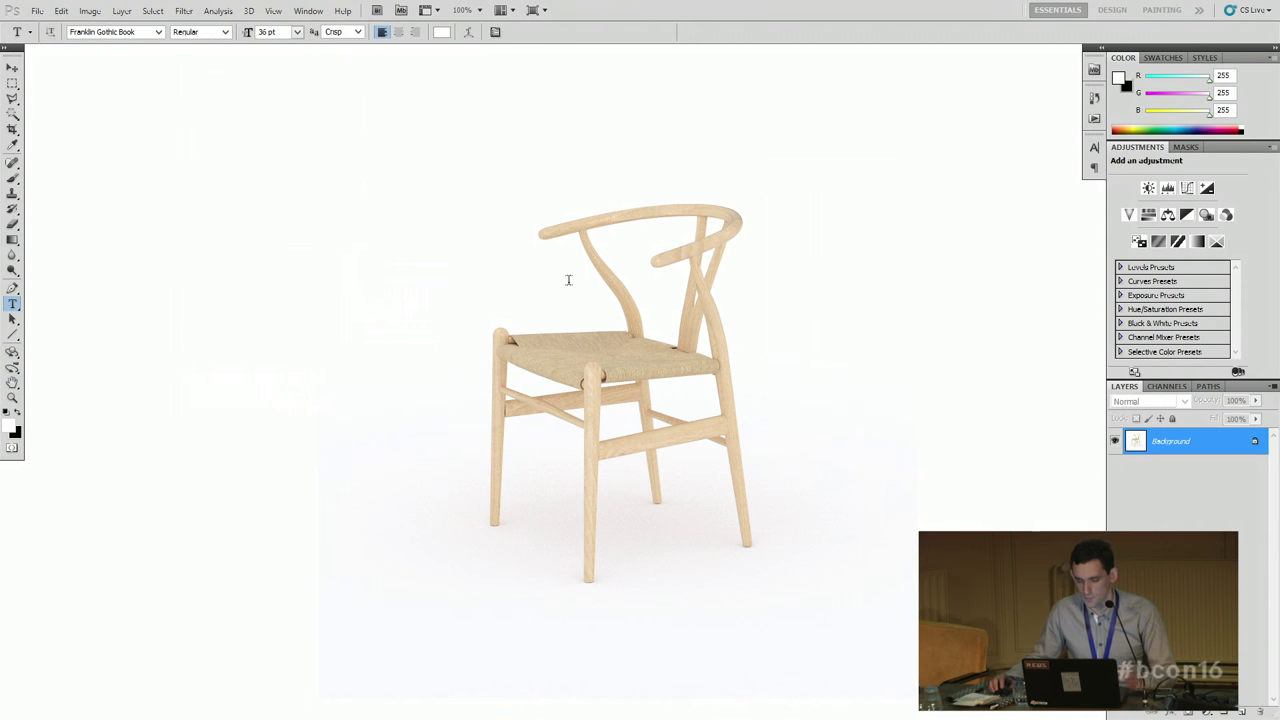
{"action": "key", "text": "ctrl+plus"}
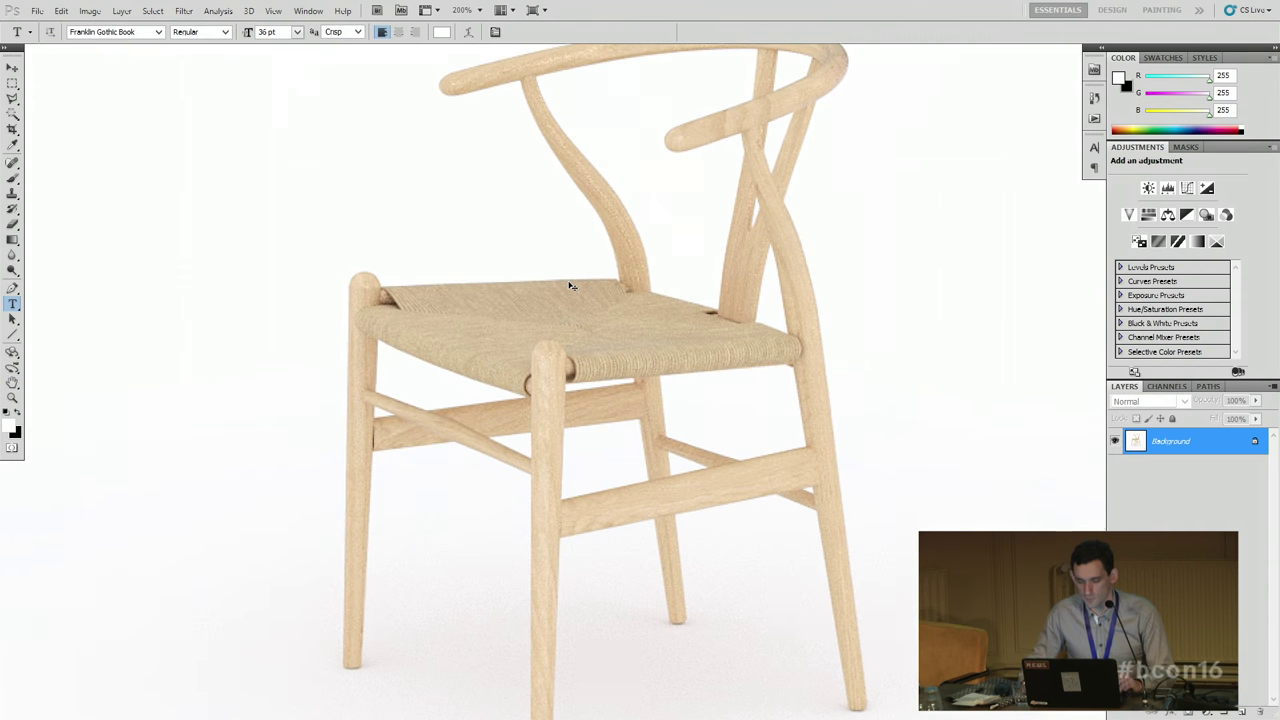
{"action": "key", "text": "ctrl+minus"}
{"action": "left_click_drag", "start_coordinate": [711, 209], "coordinate": [653, 245]}
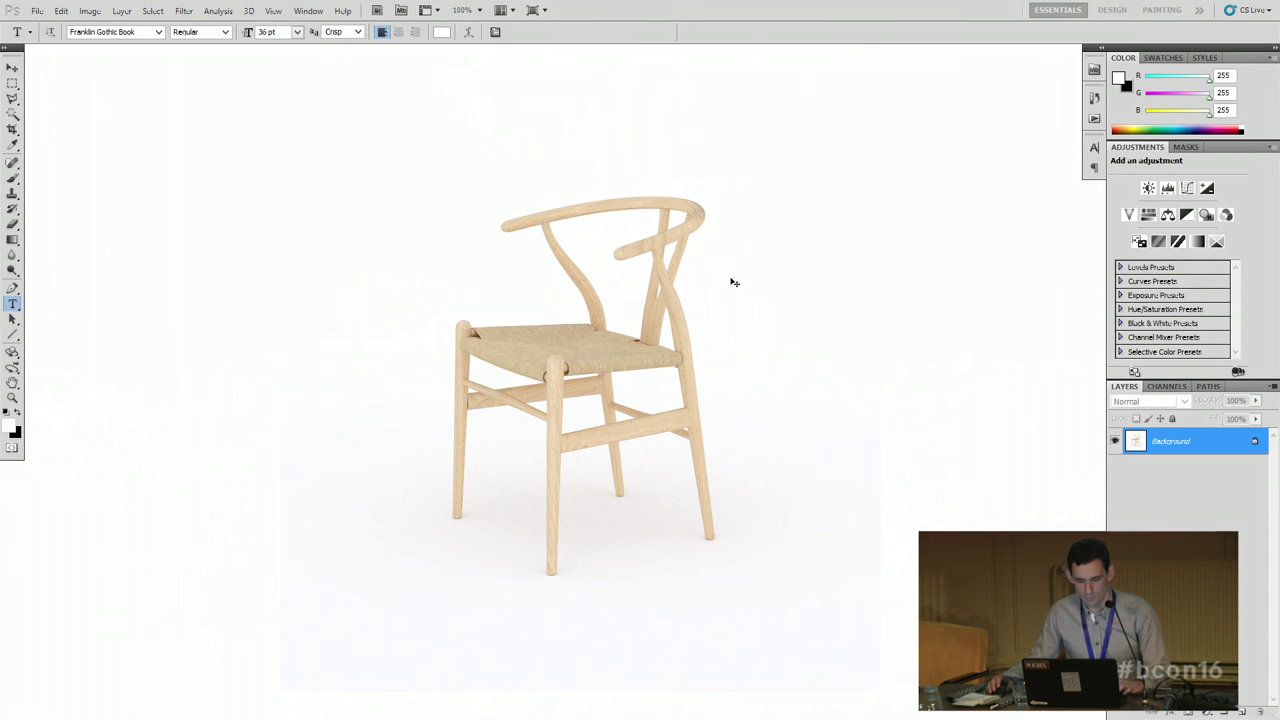
Step: Save the retouched image over 0001.jpg as JPEG, close it and quit Photoshop
{"action": "key", "text": "ctrl+s"}
{"action": "key", "text": "Return"}
{"action": "key", "text": "ctrl+w"}
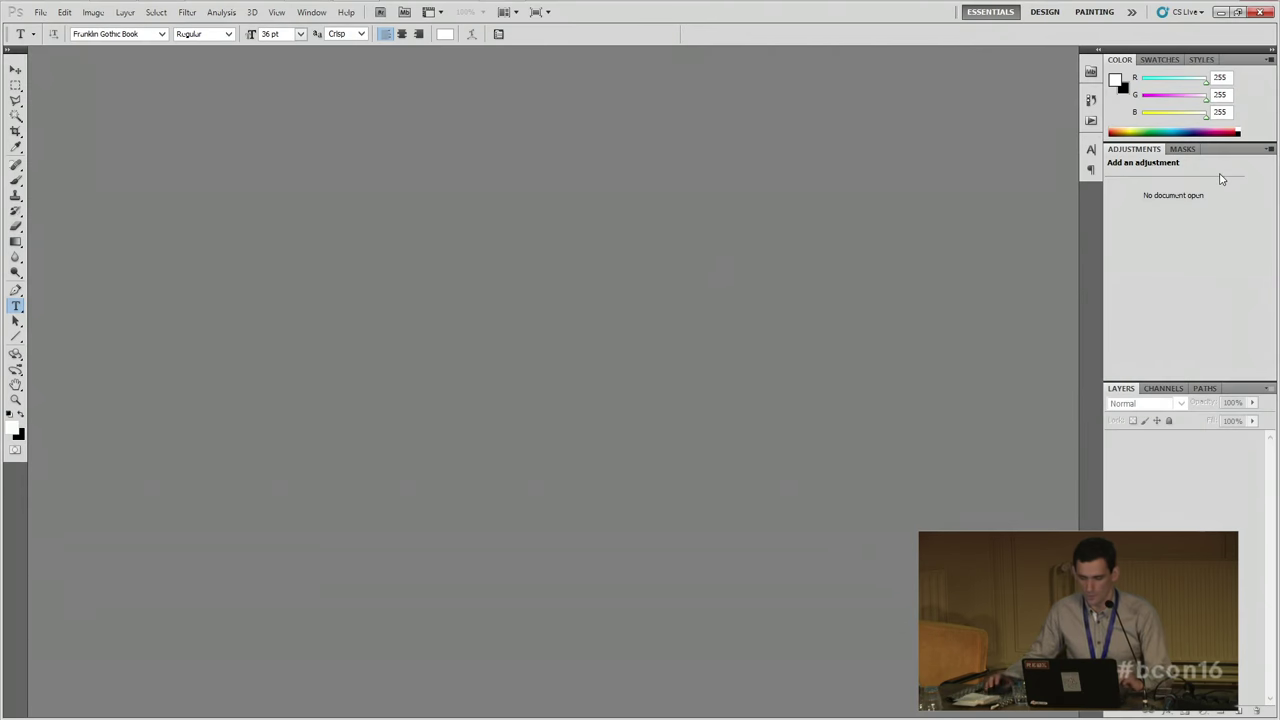
{"action": "left_click", "coordinate": [1259, 12]}
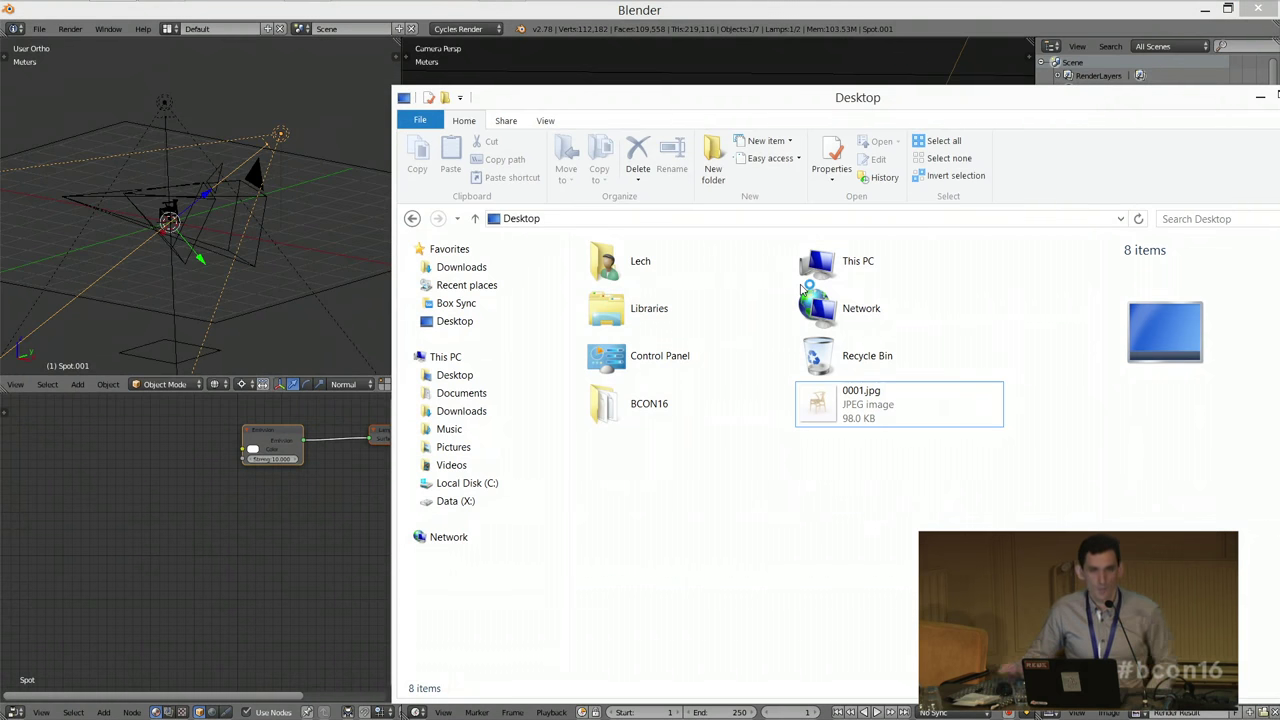